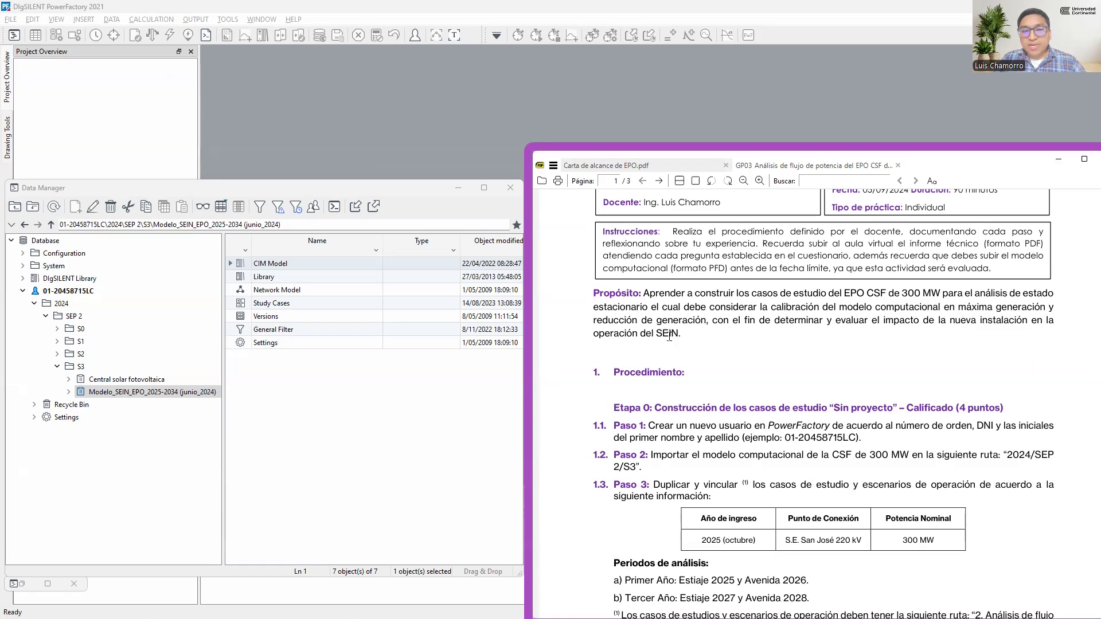
Activate the project Modelo_SEIN_EPO_2025-2034 (junio_2024) and minimize the Data Manager
scroll(695, 347, "down", 3)
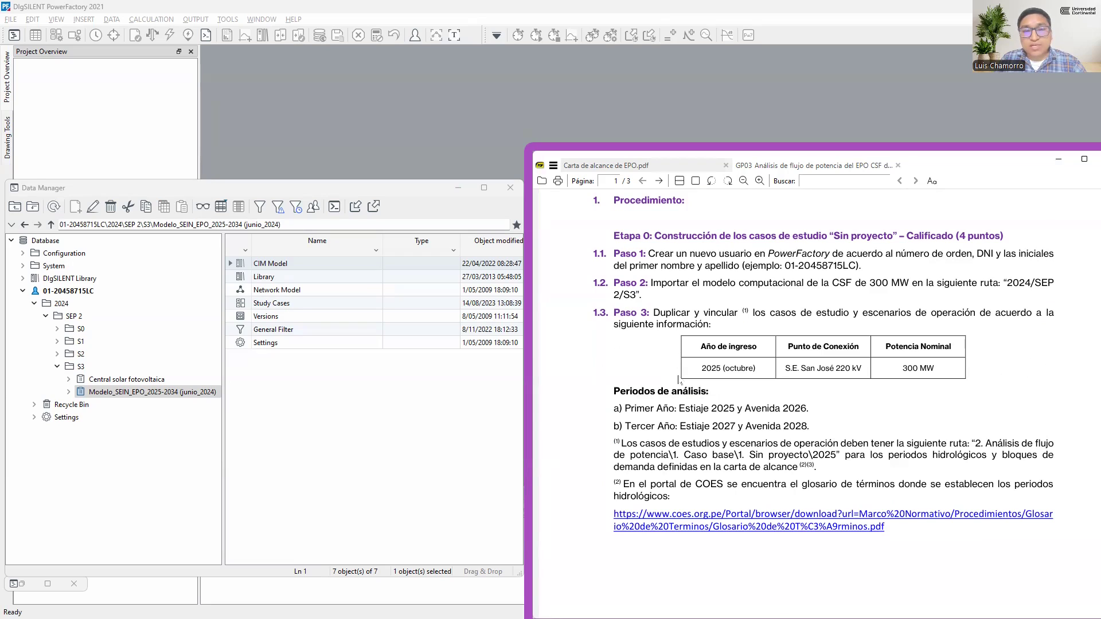
left_click(157, 395)
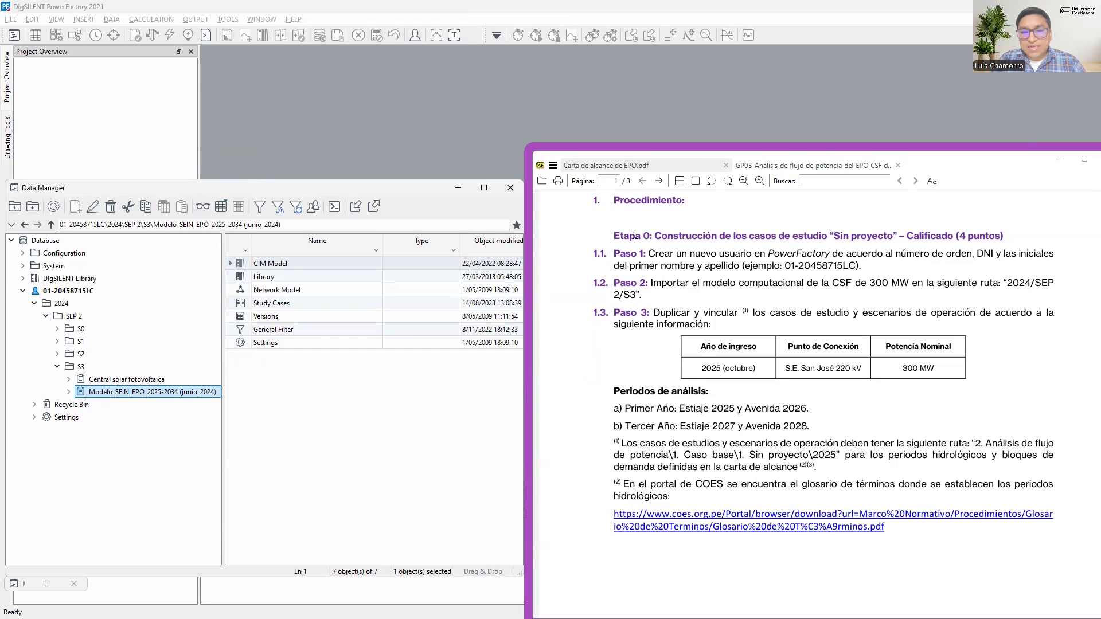
left_click(460, 190)
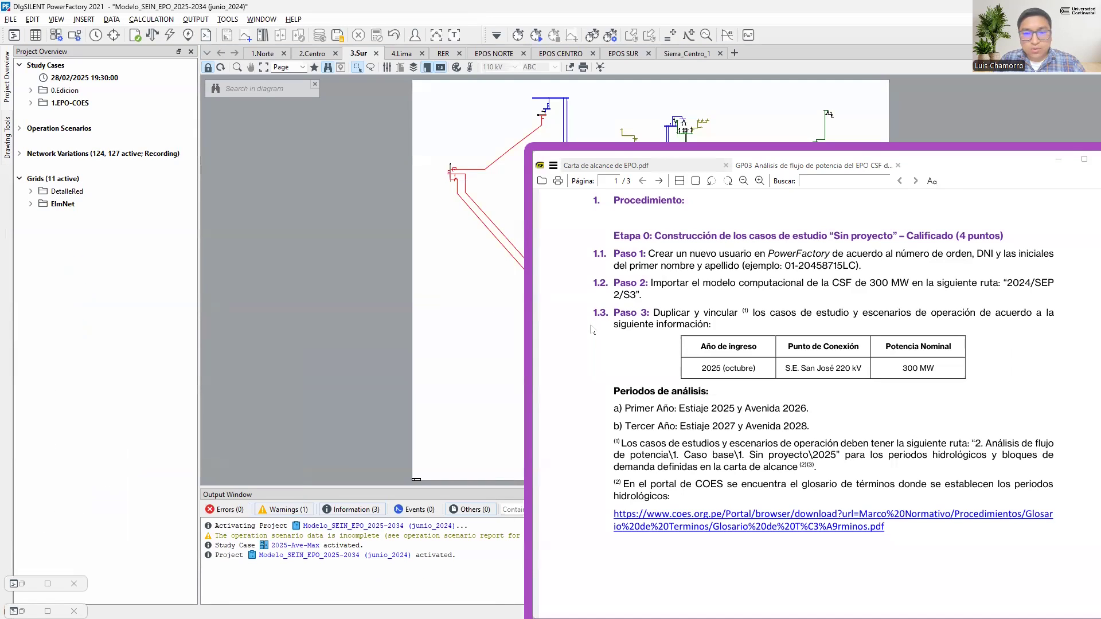
Examine the study case folders 0.Edicion and 1.EPO-COES, including the yearly subfolders, and collapse them again
left_click(186, 203)
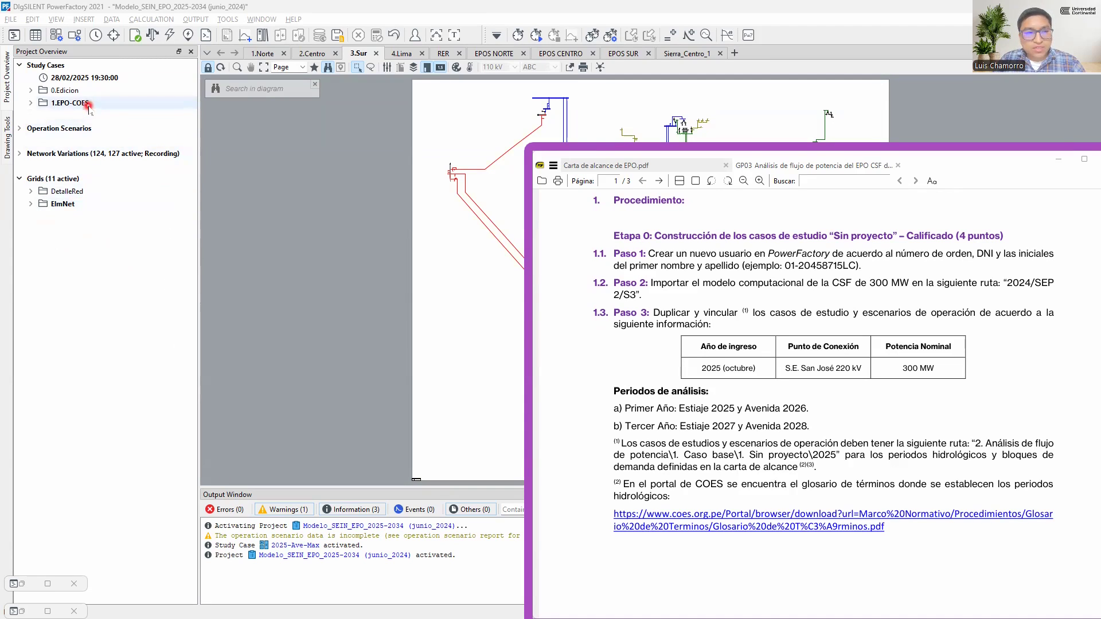
left_click(64, 103)
double_click(88, 91)
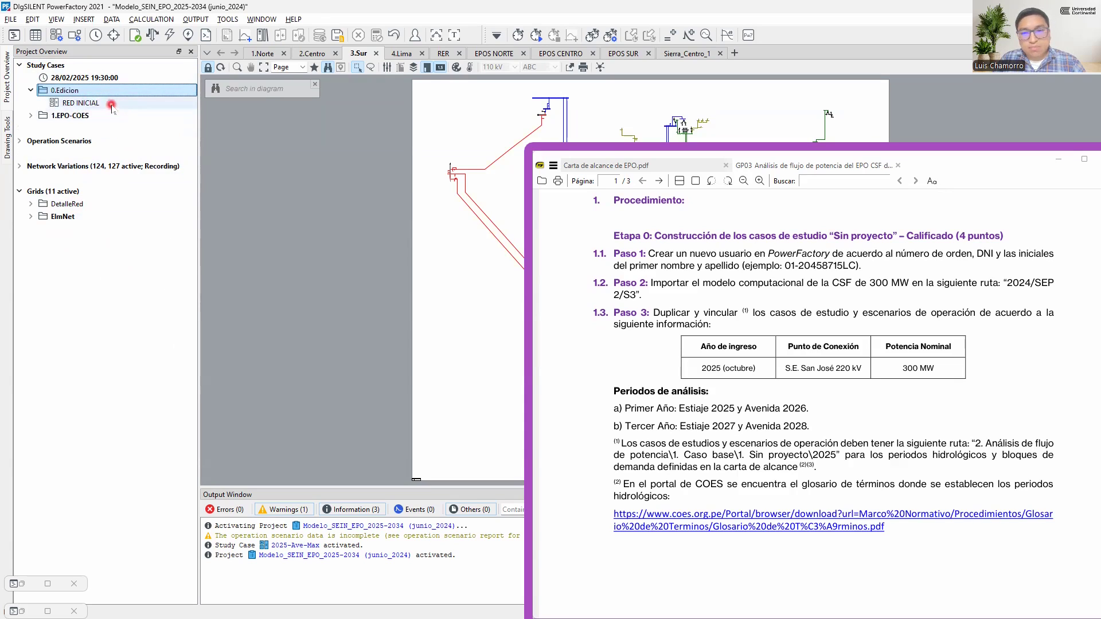
double_click(101, 92)
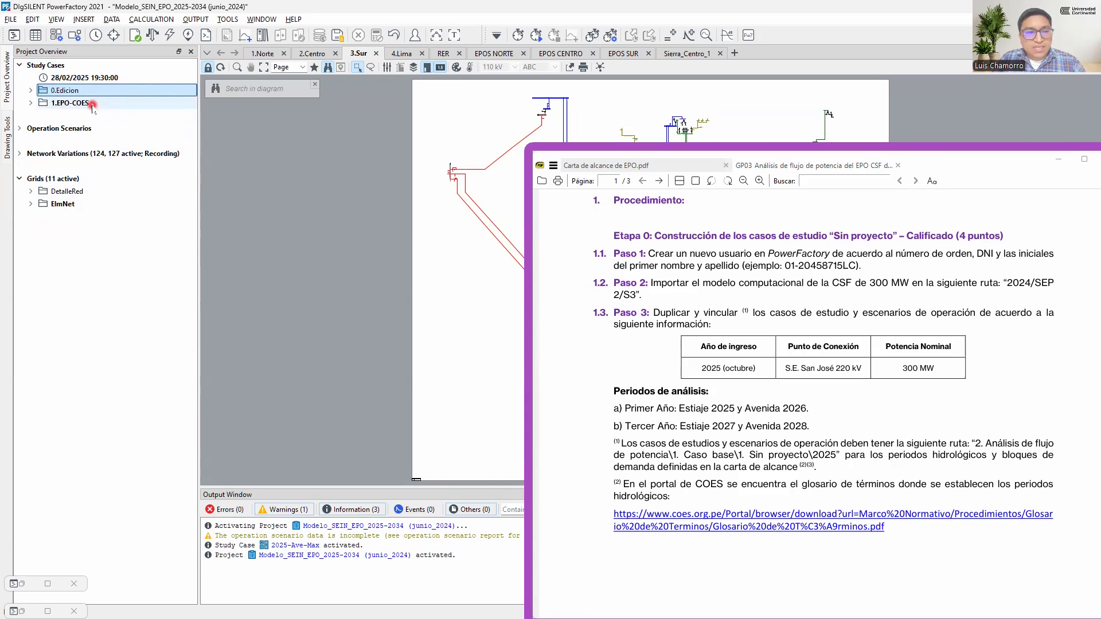
double_click(95, 105)
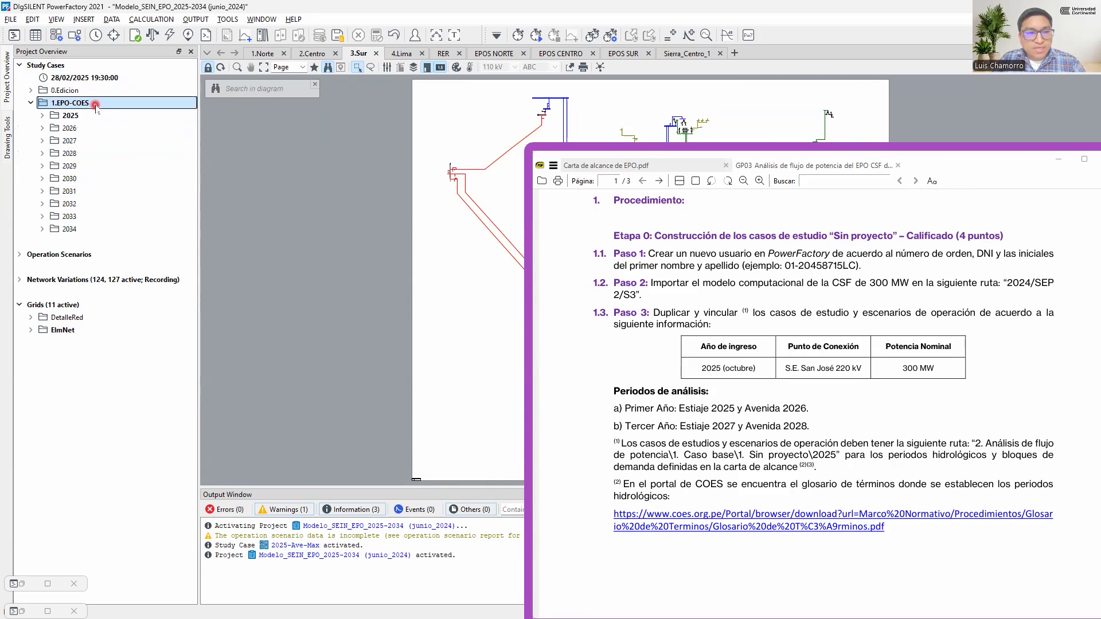
left_click(95, 117)
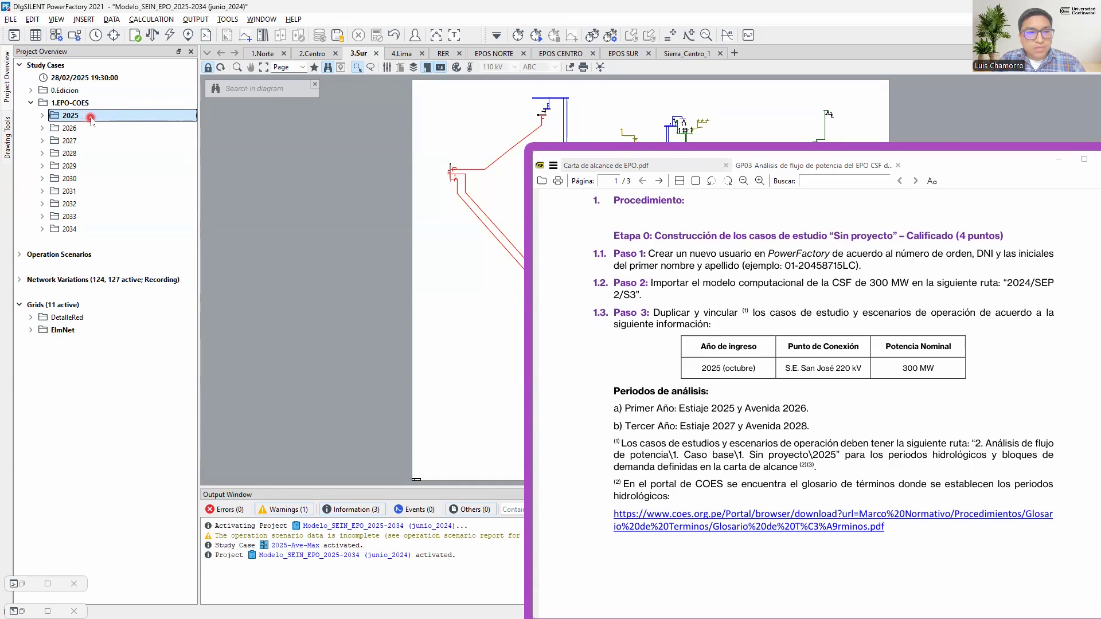
left_click(82, 230)
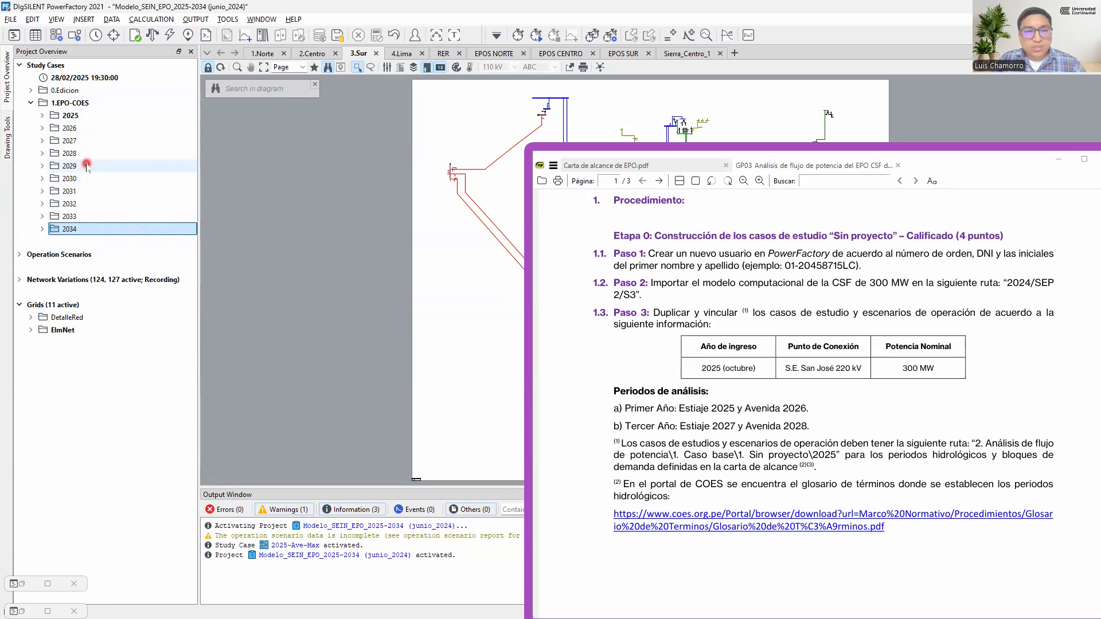
left_click(30, 103)
Examine the yearly folders inside the 1.EPO-COES operation scenarios and collapse the Operation Scenarios branch
left_click(84, 128)
double_click(83, 130)
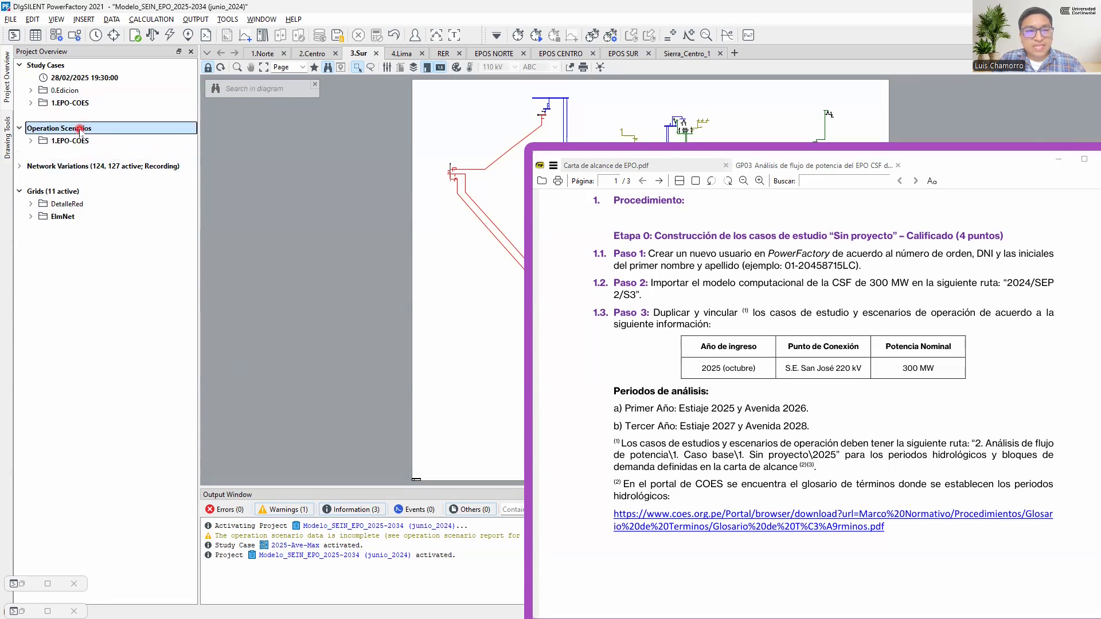
double_click(78, 141)
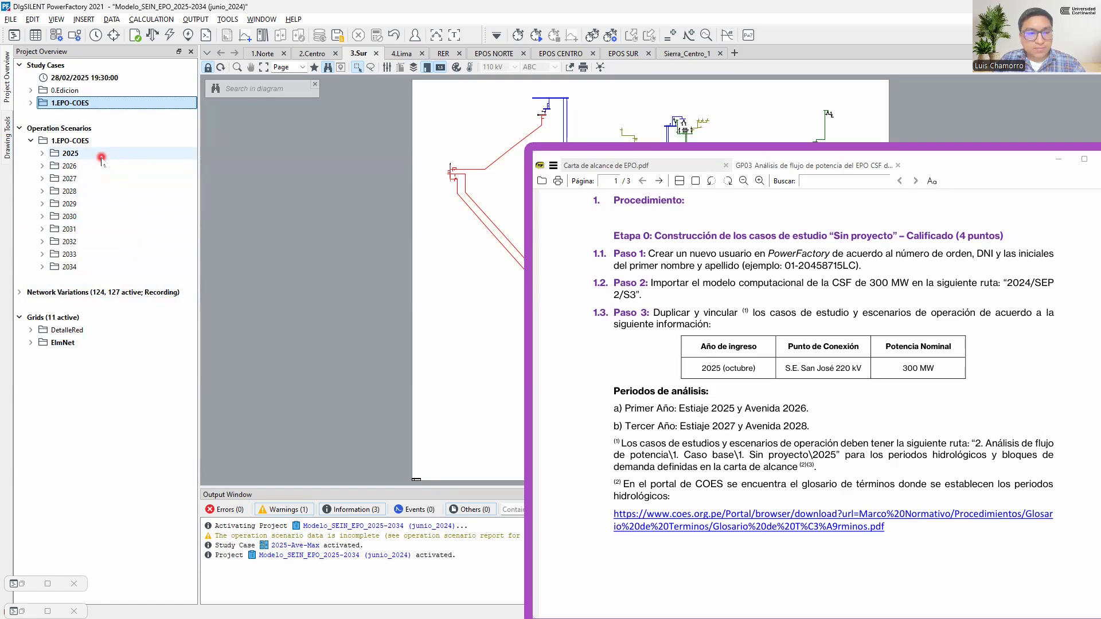
left_click(20, 128)
Examine the network variation folders EXPANSION, SNP, SPR and SPL, leaving the contents of SPL expanded
left_click(19, 153)
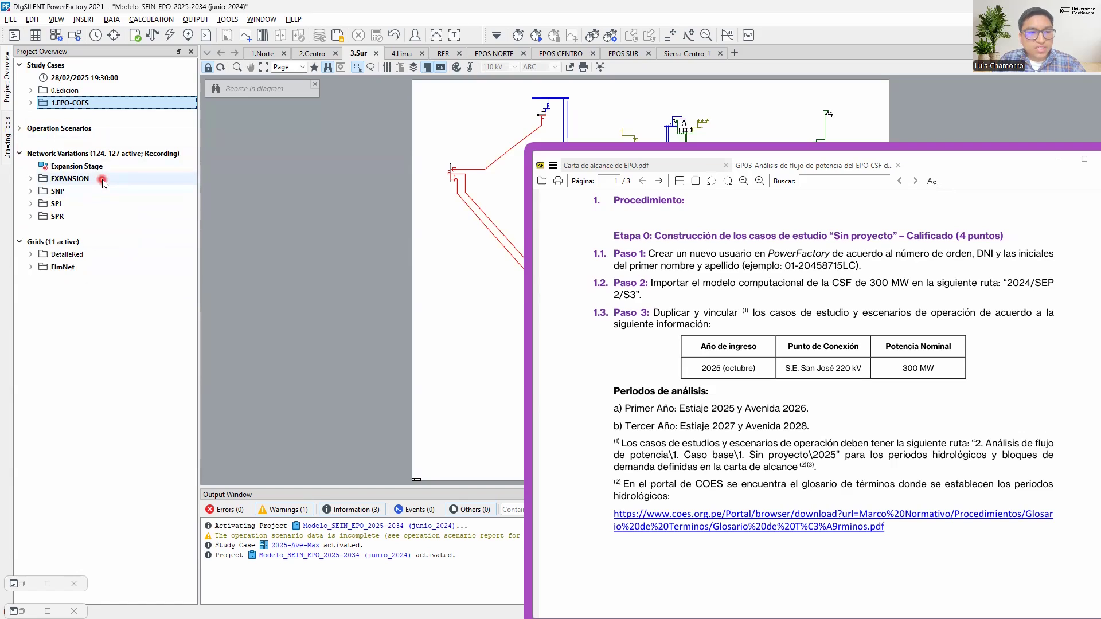
double_click(102, 180)
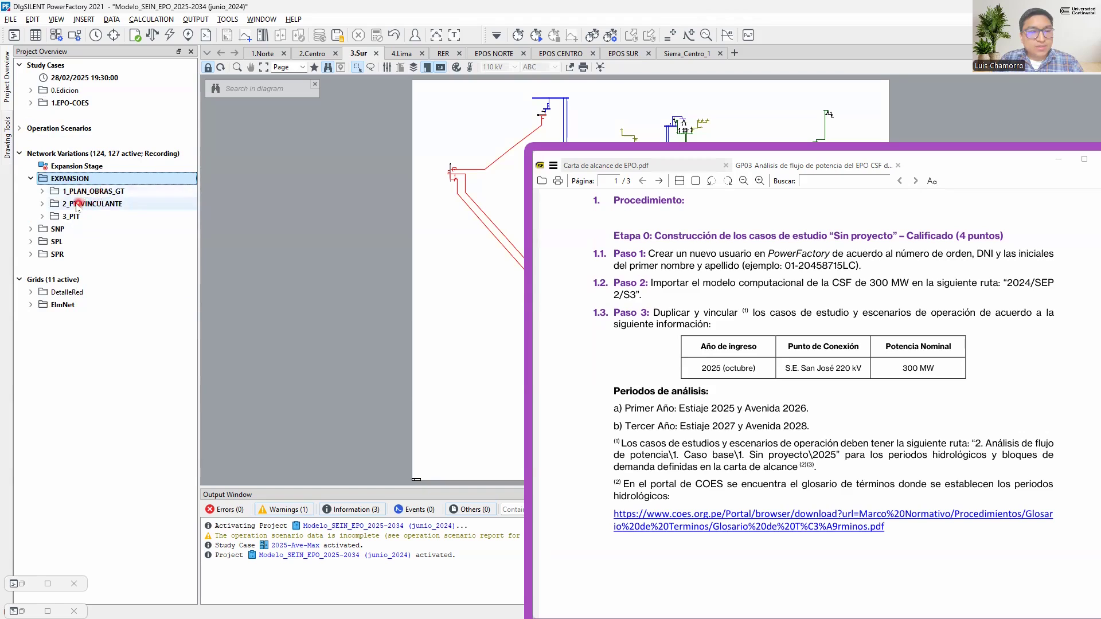
left_click(67, 206)
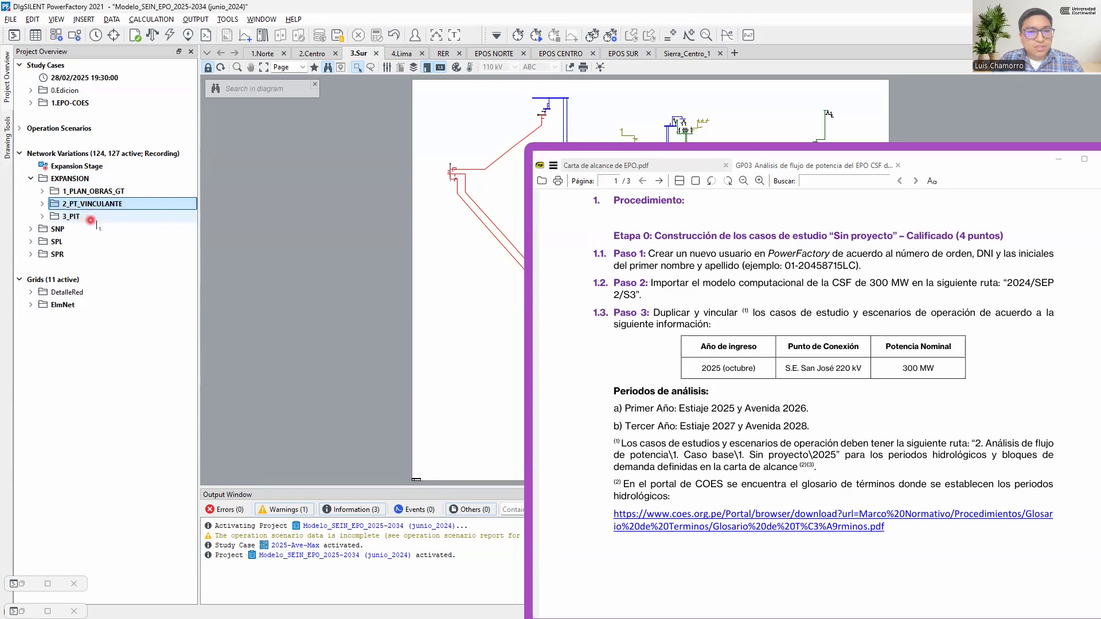
double_click(70, 178)
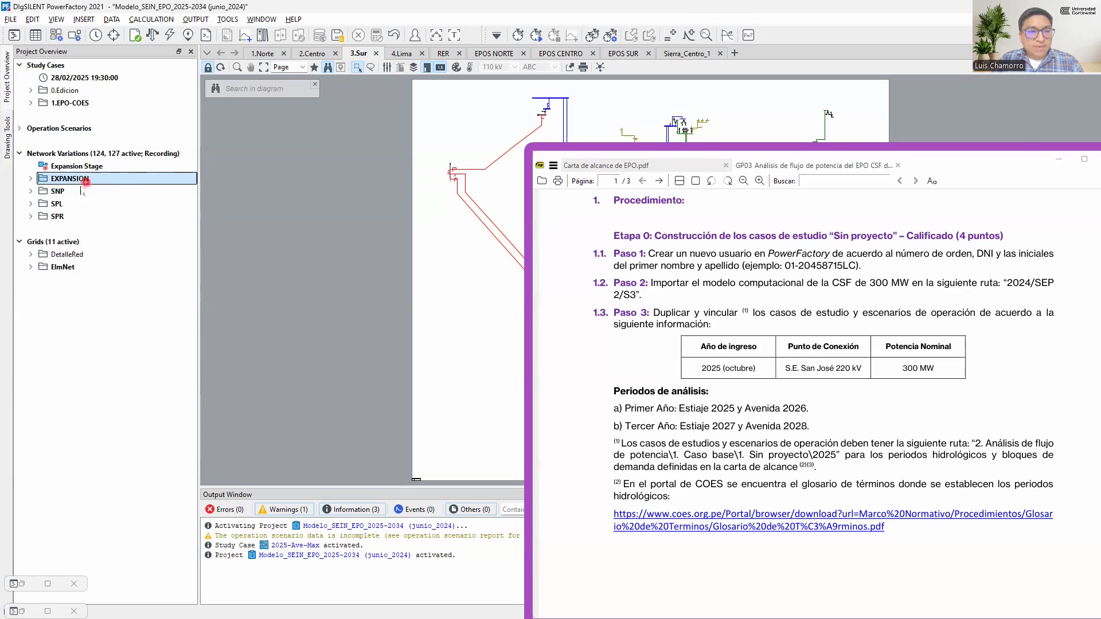
double_click(72, 191)
double_click(73, 191)
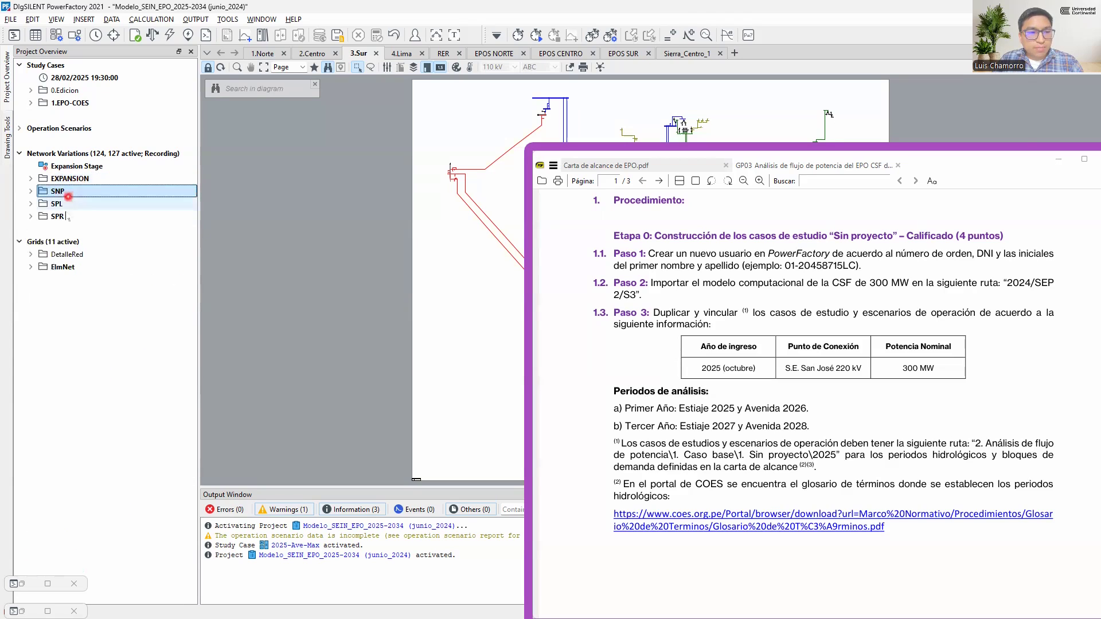
double_click(75, 217)
double_click(75, 217)
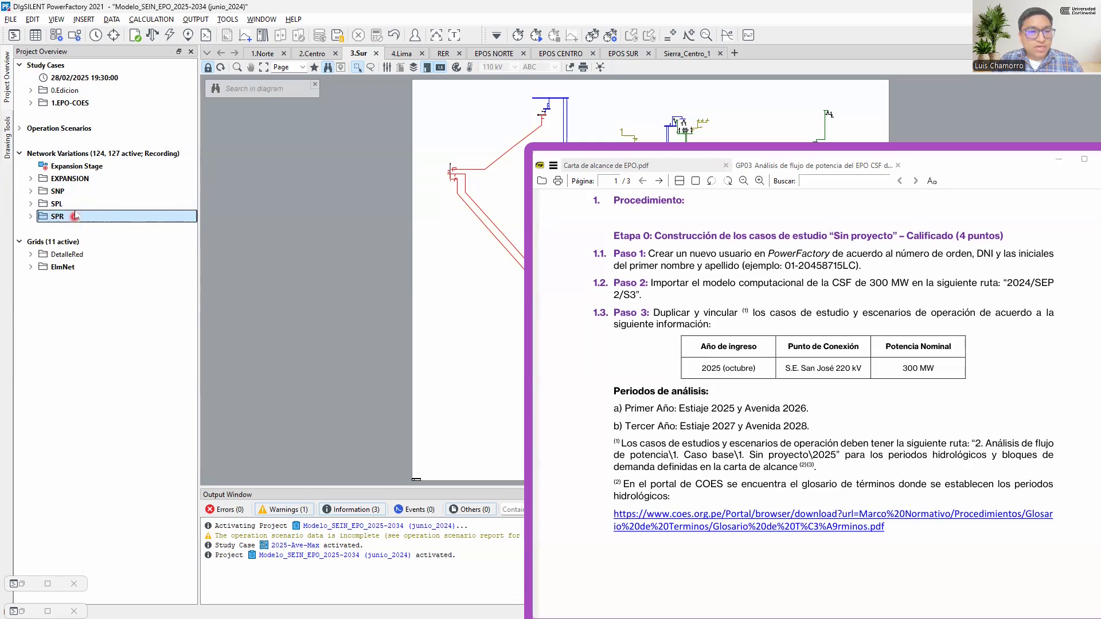
left_click(84, 206)
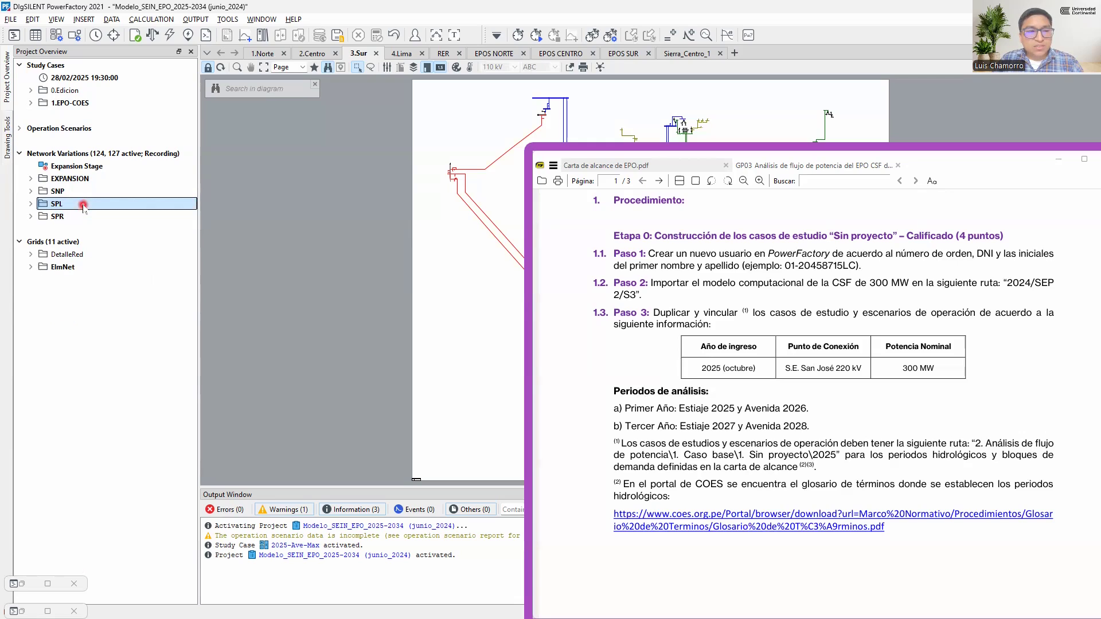
double_click(83, 205)
double_click(97, 205)
double_click(98, 205)
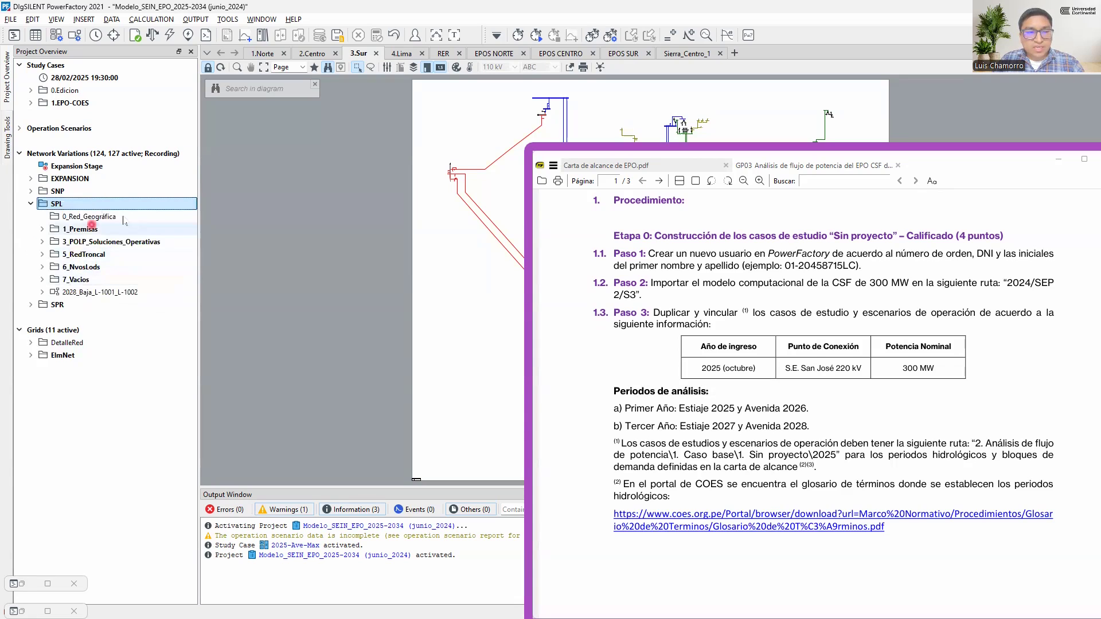
Consult the approved EPO projects table in Carta de alcance de EPO.pdf, return to the GP03 guide and collapse the SPL folder
left_click(729, 281)
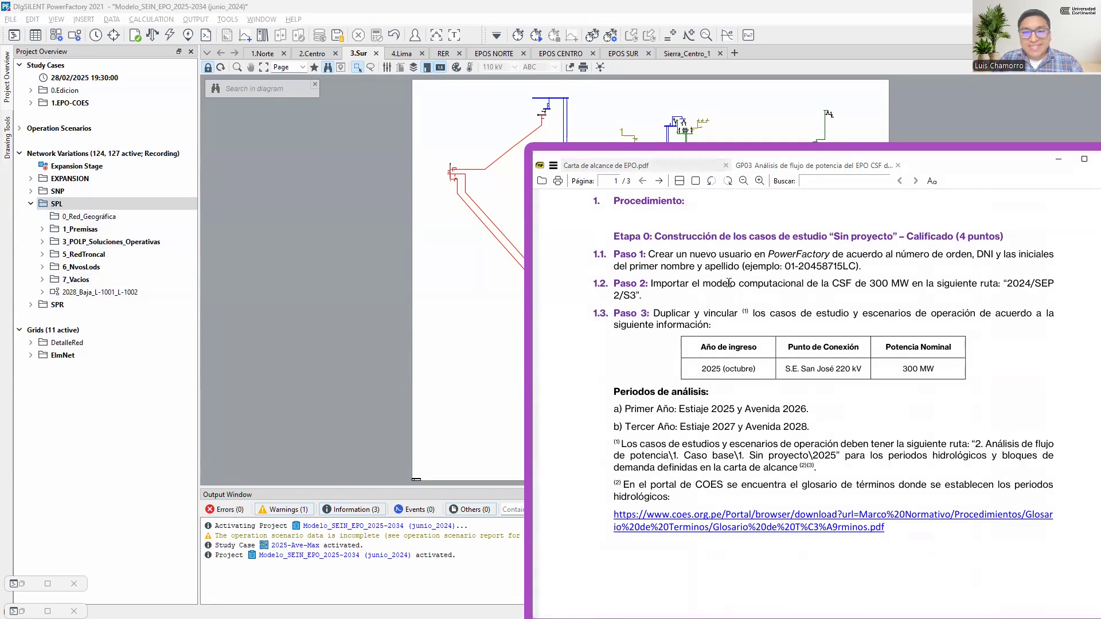
left_click(690, 170)
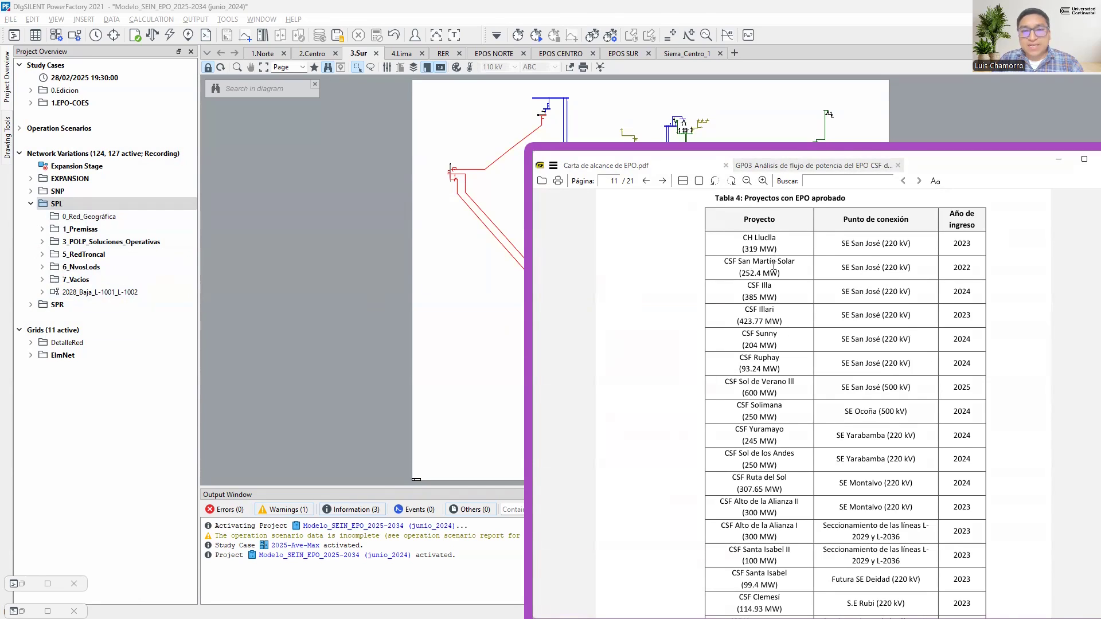
left_click(809, 165)
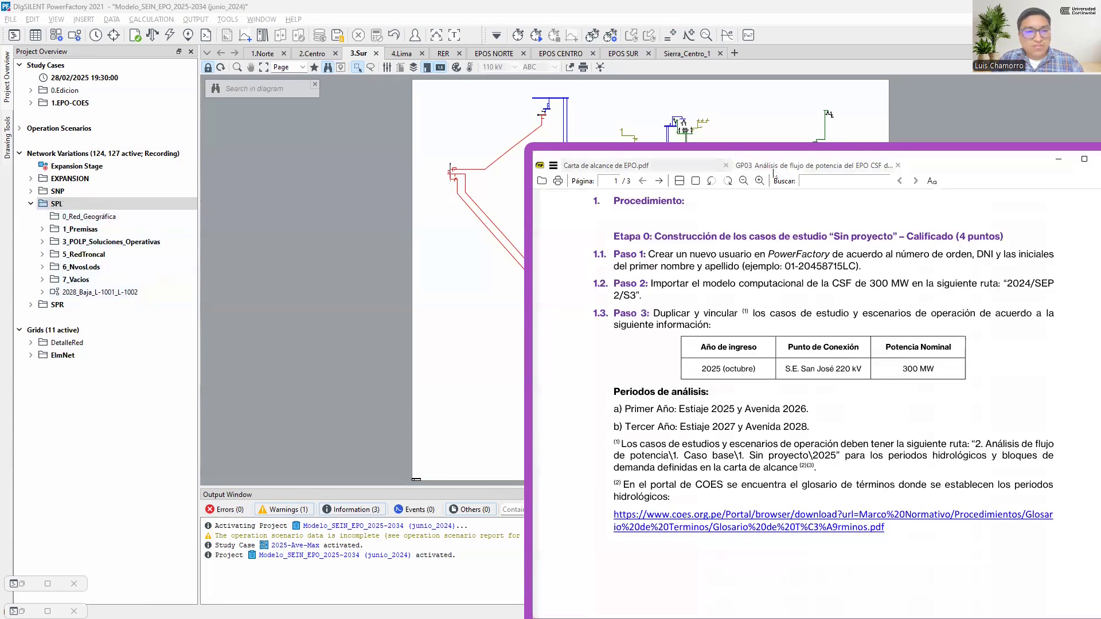
left_click(30, 203)
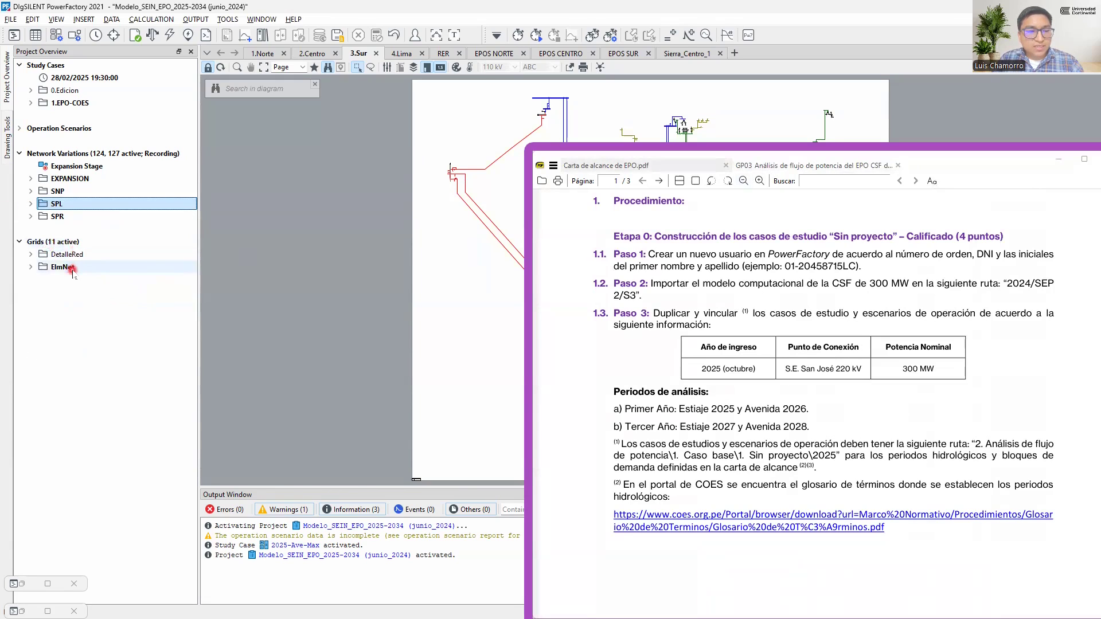
Examine the grids contained in the ElmNet folder and collapse it
left_click(107, 268)
double_click(107, 267)
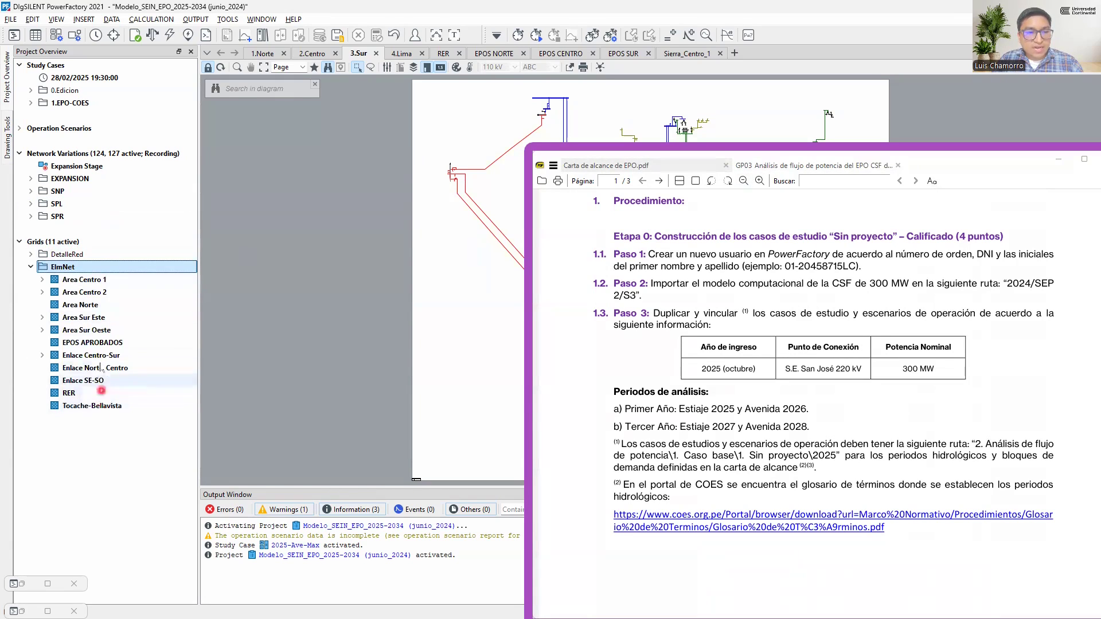
double_click(109, 268)
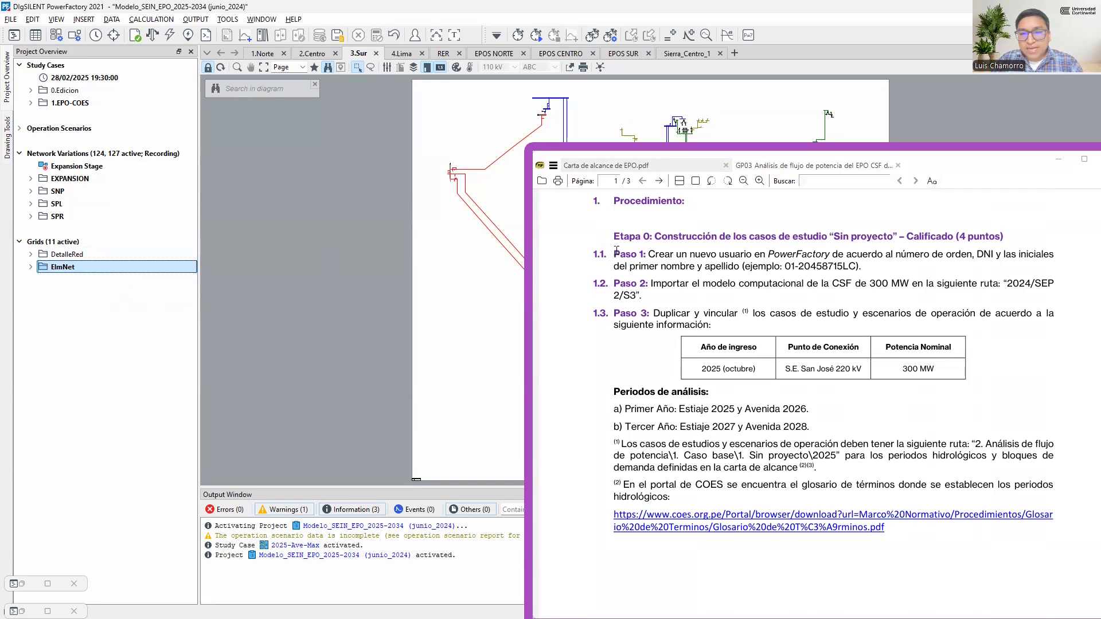
Review Paso 1 and Paso 2 of the guide, highlighting the username format, the model to import and its destination route
double_click(790, 266)
left_click_drag(798, 264, 845, 267)
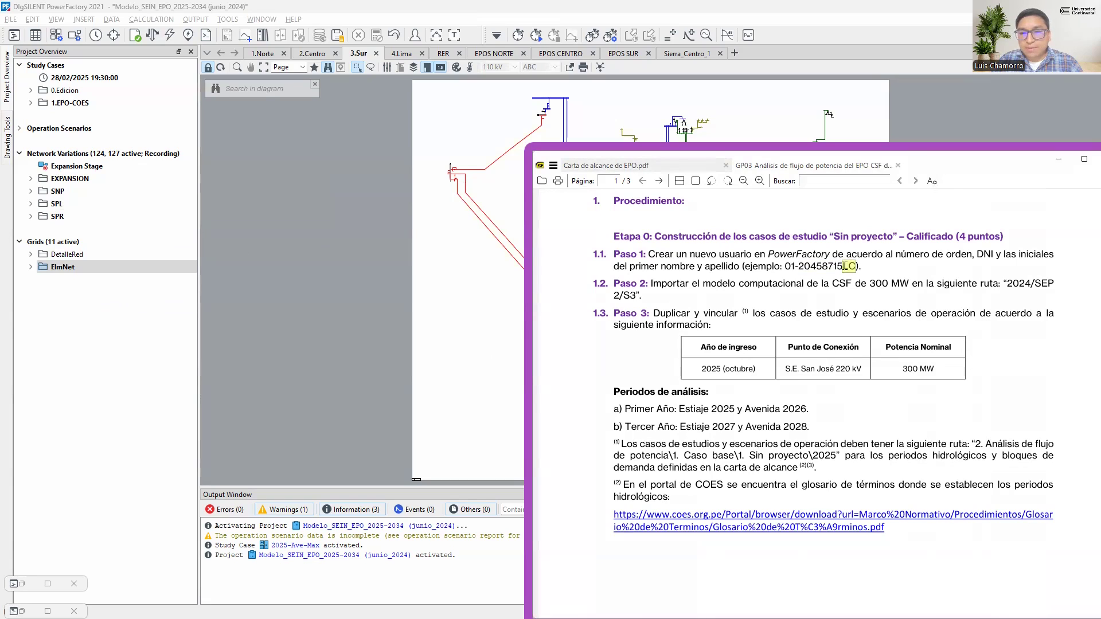
left_click_drag(616, 281, 646, 280)
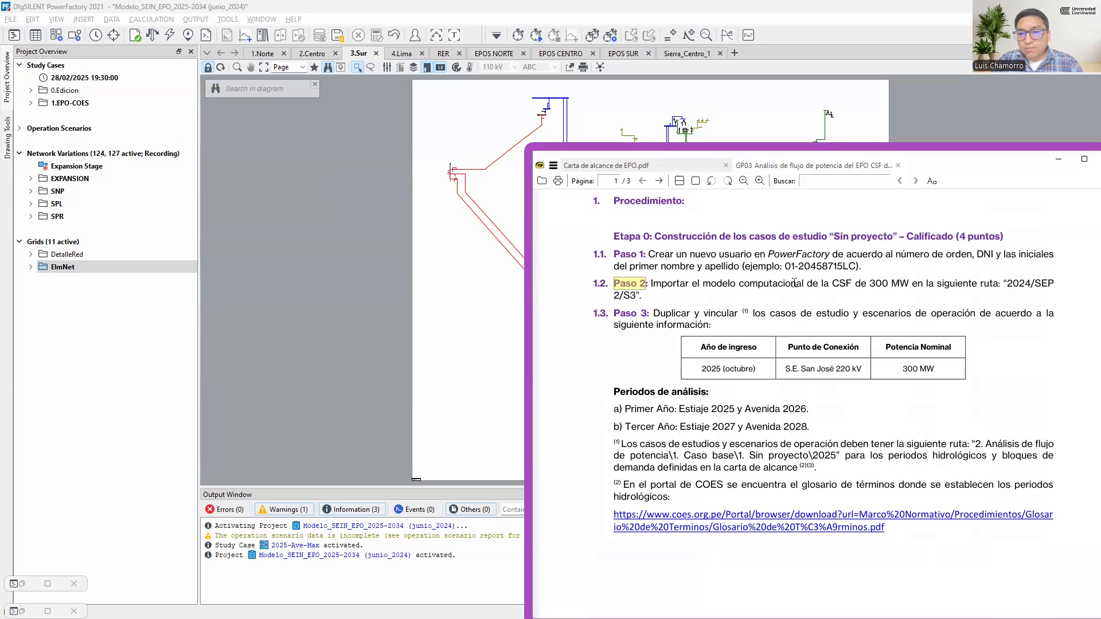
left_click_drag(834, 282, 907, 280)
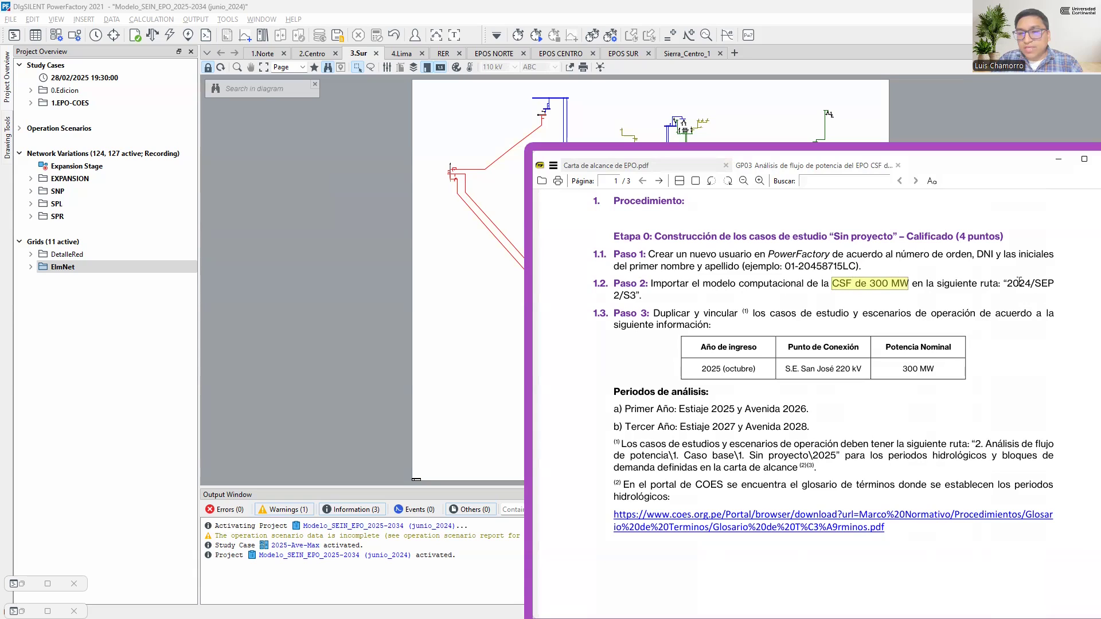
left_click_drag(1006, 281, 1054, 281)
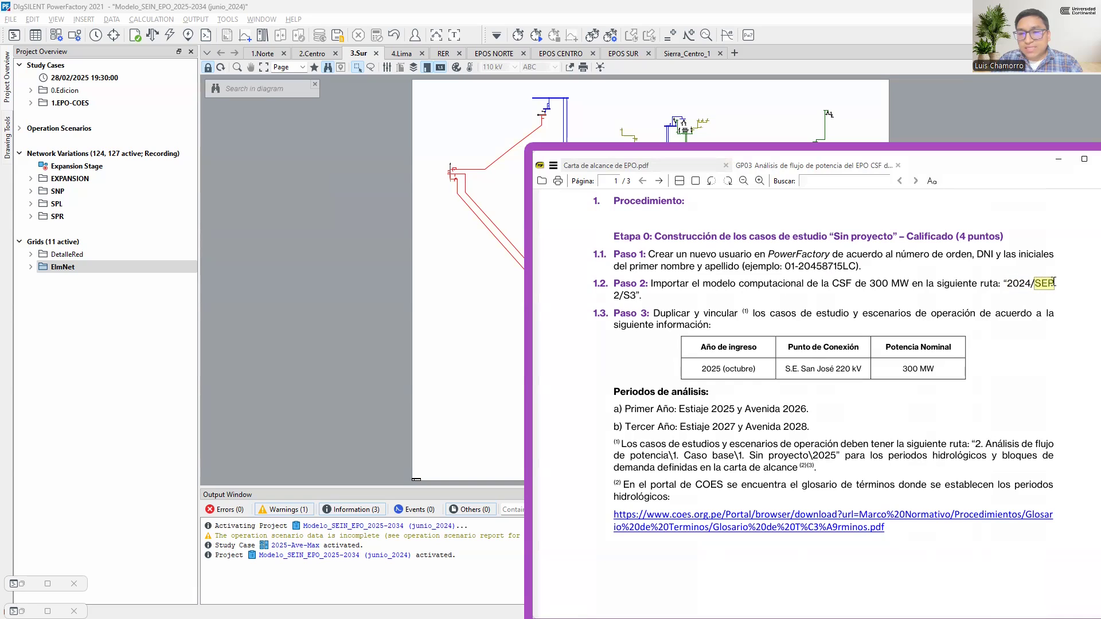
left_click_drag(640, 296, 625, 296)
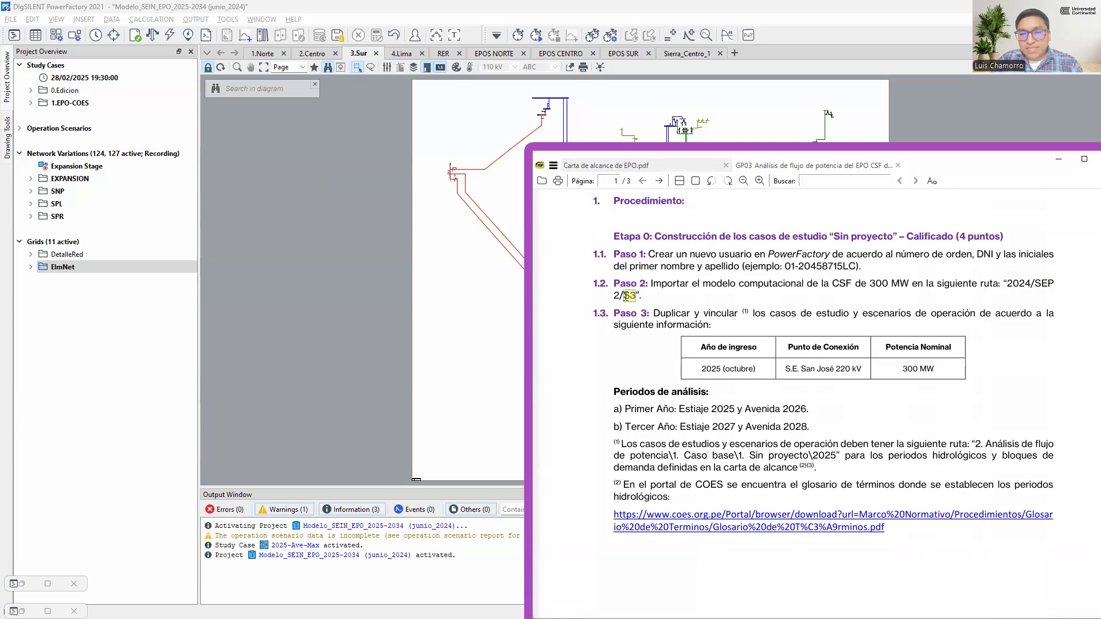
Review the Paso 3 project table in the guide, highlighting the entry year, the month and the connection point
left_click(648, 310)
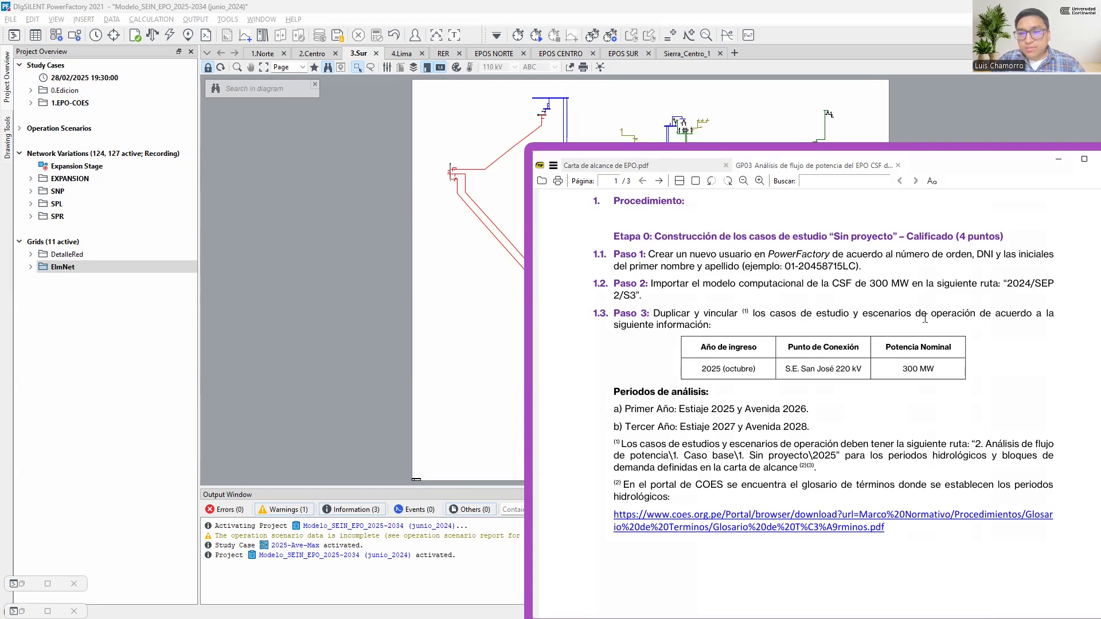
double_click(711, 369)
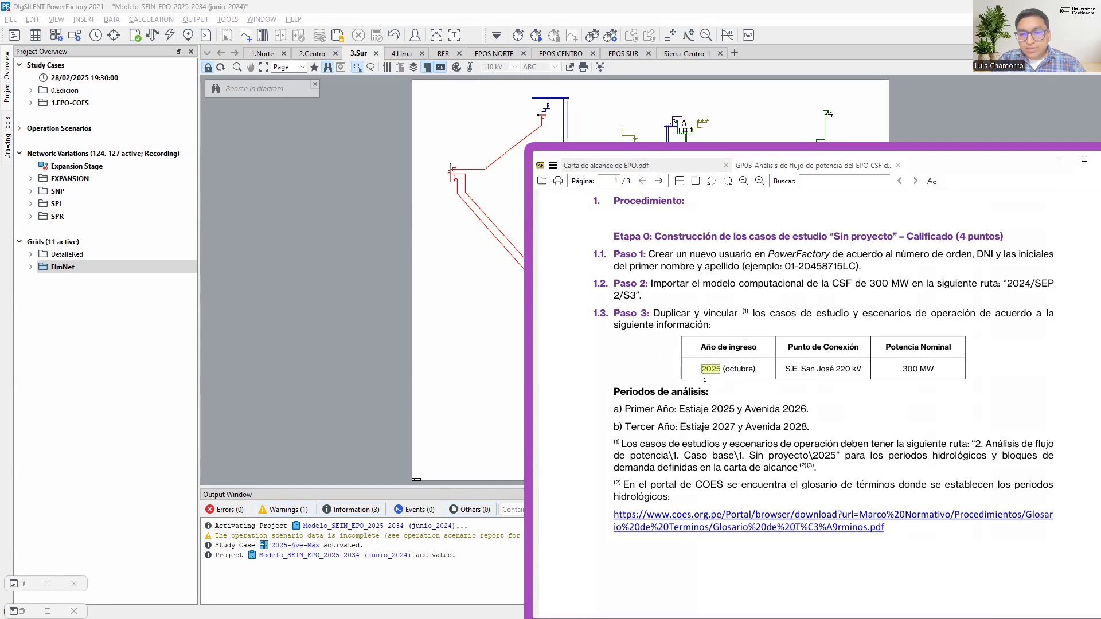
double_click(738, 369)
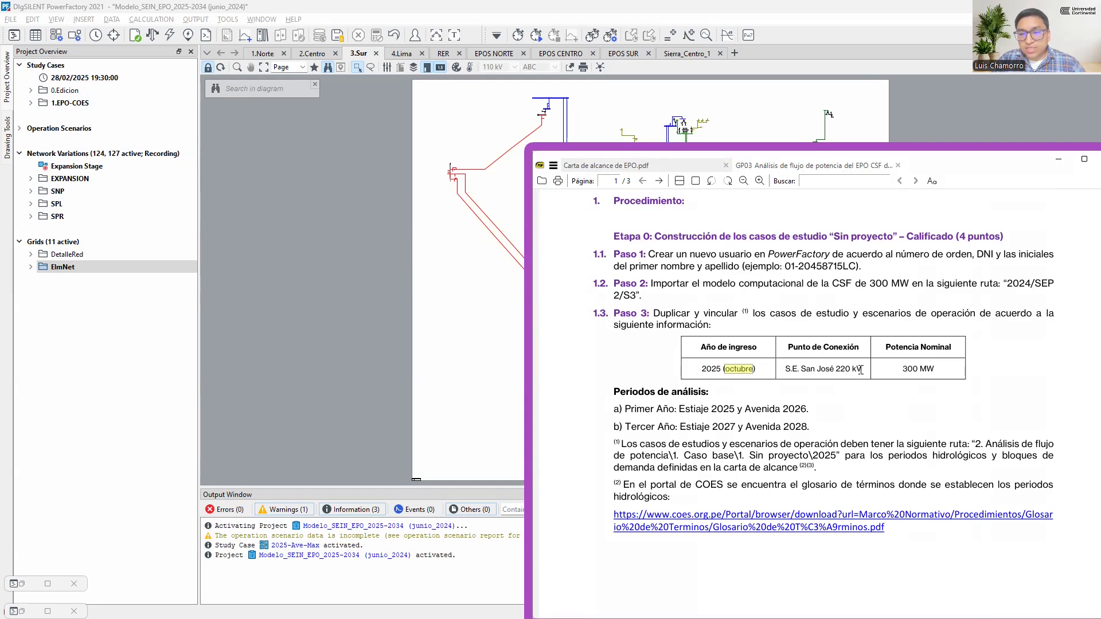
left_click_drag(864, 368, 784, 367)
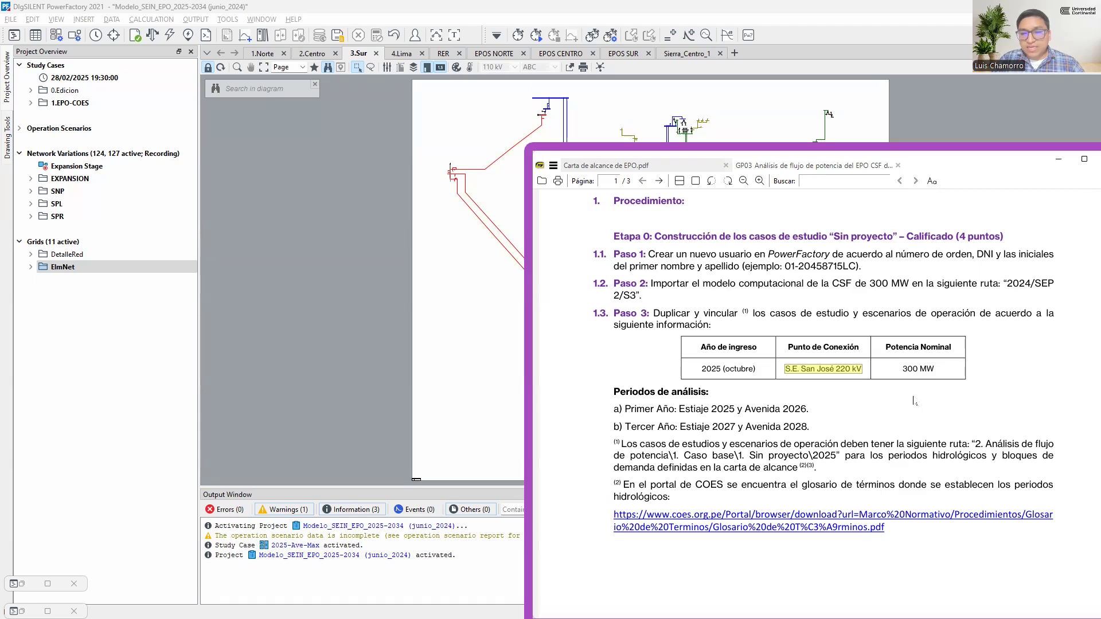
Review the analysis periods in the guide, highlighting the first-year line and the third-year periods Estiaje 2027 and Avenida 2028
left_click(620, 406)
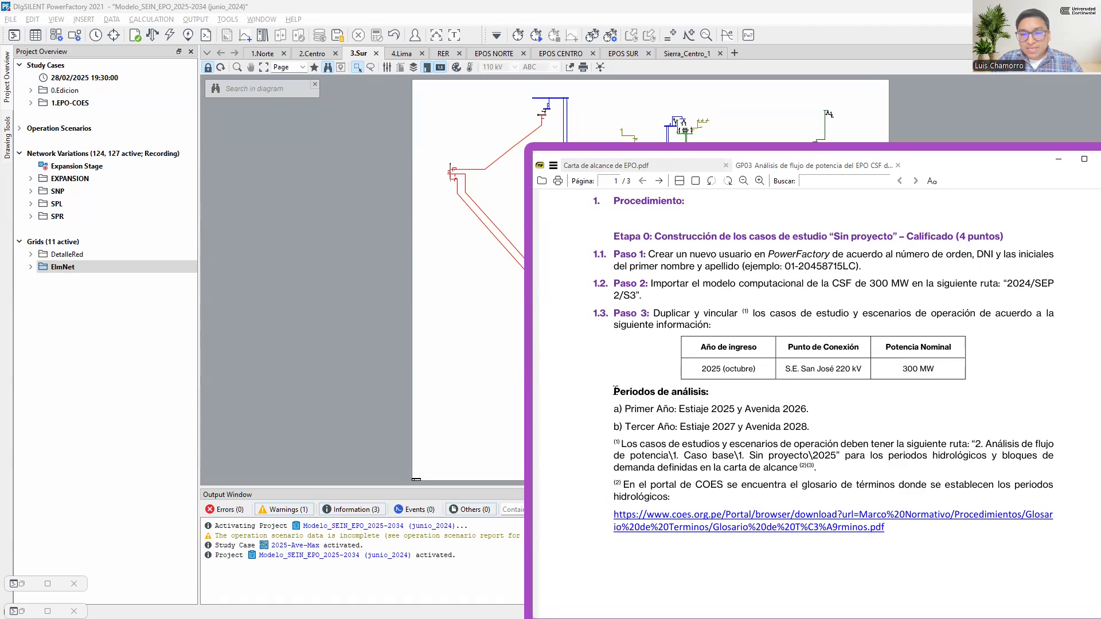
left_click_drag(619, 390, 710, 389)
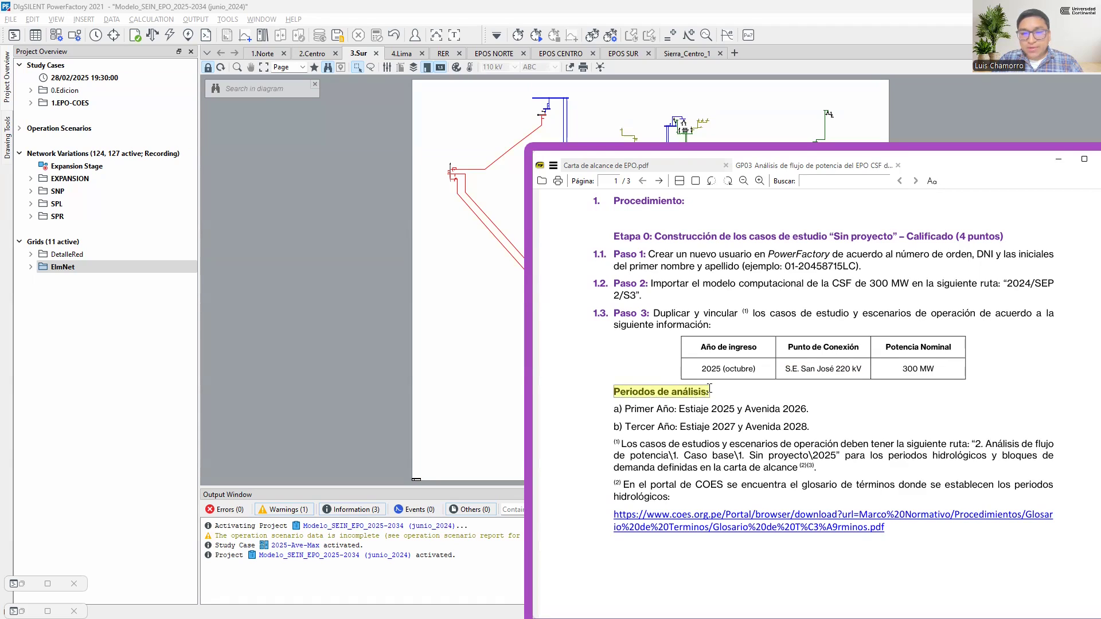
left_click_drag(625, 409, 806, 409)
left_click_drag(625, 427, 685, 424)
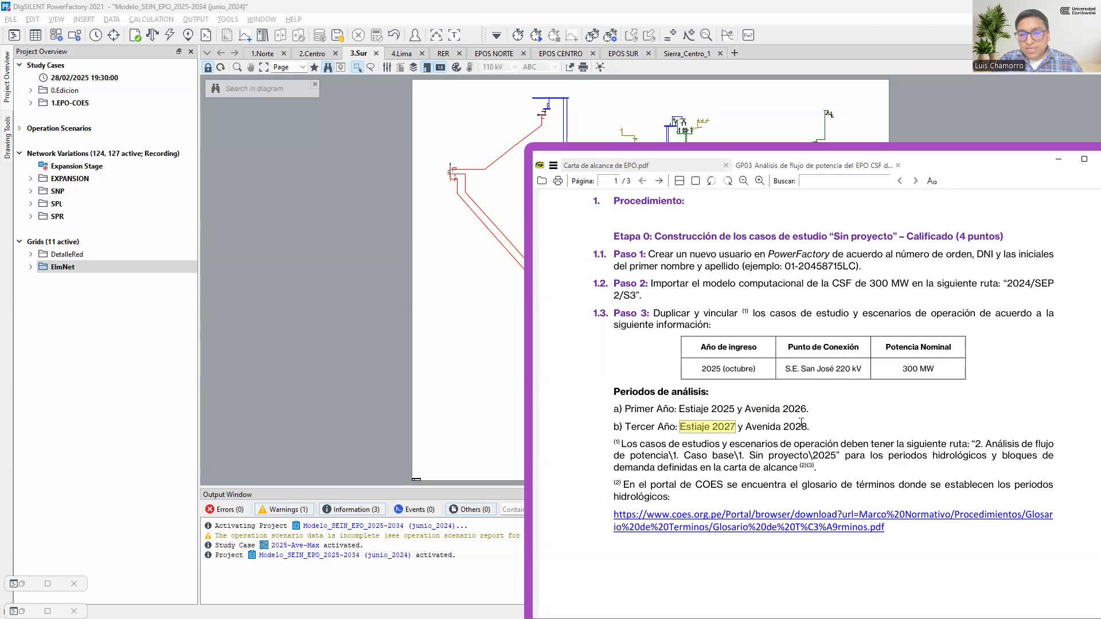
left_click_drag(805, 424, 748, 426)
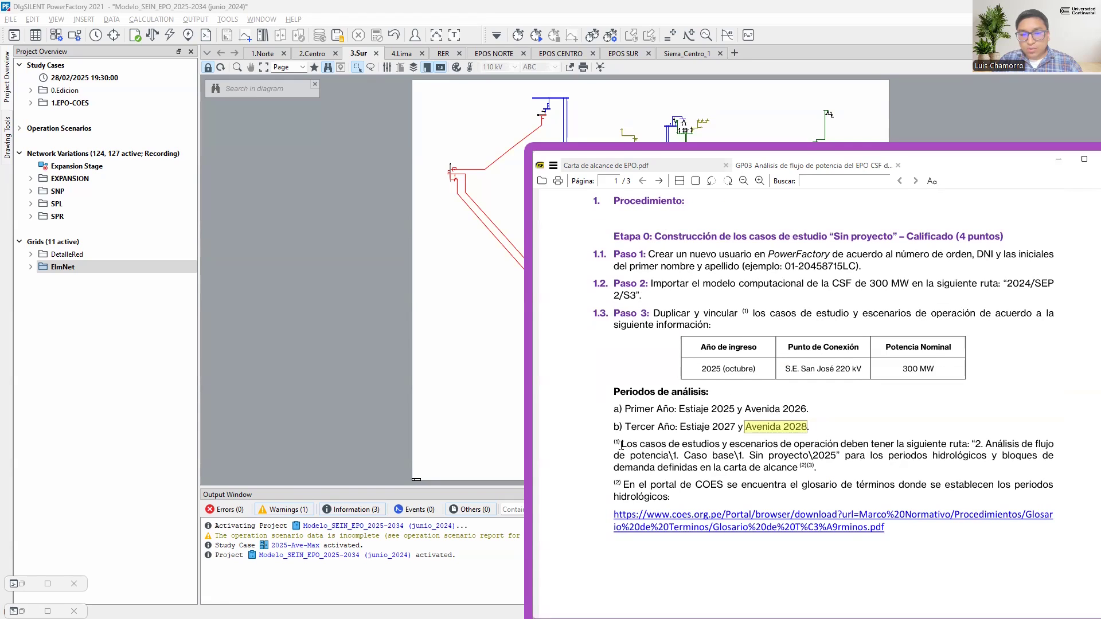
Create a folder in Study Cases named "2. Análisis de flujo de potencia", copying the name from the guide's route
left_click_drag(621, 445, 669, 456)
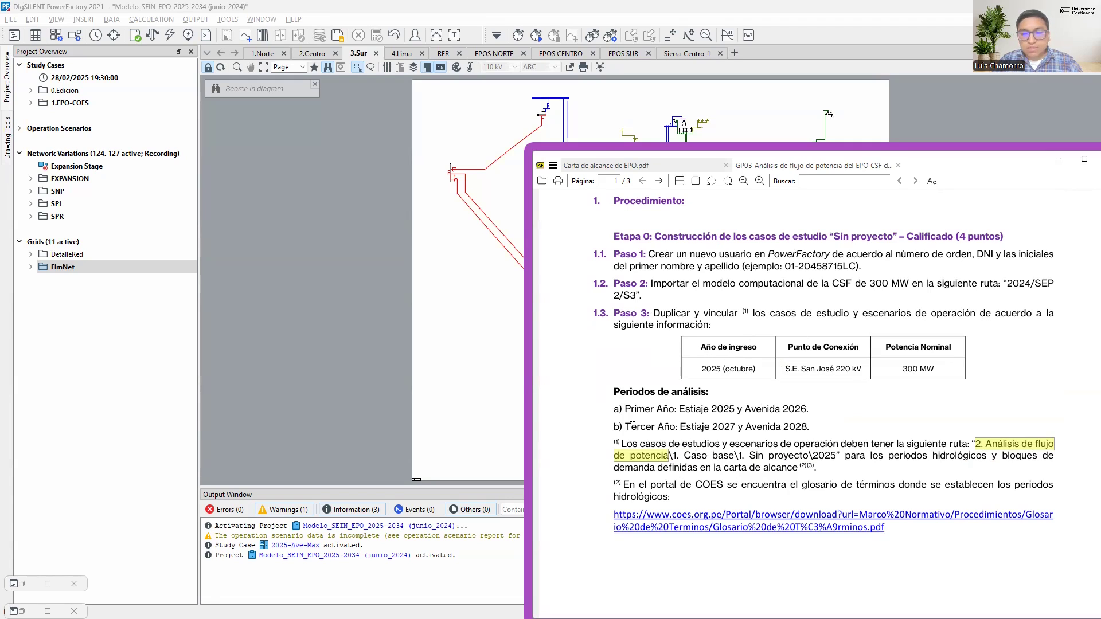
right_click(66, 66)
mouse_move(115, 132)
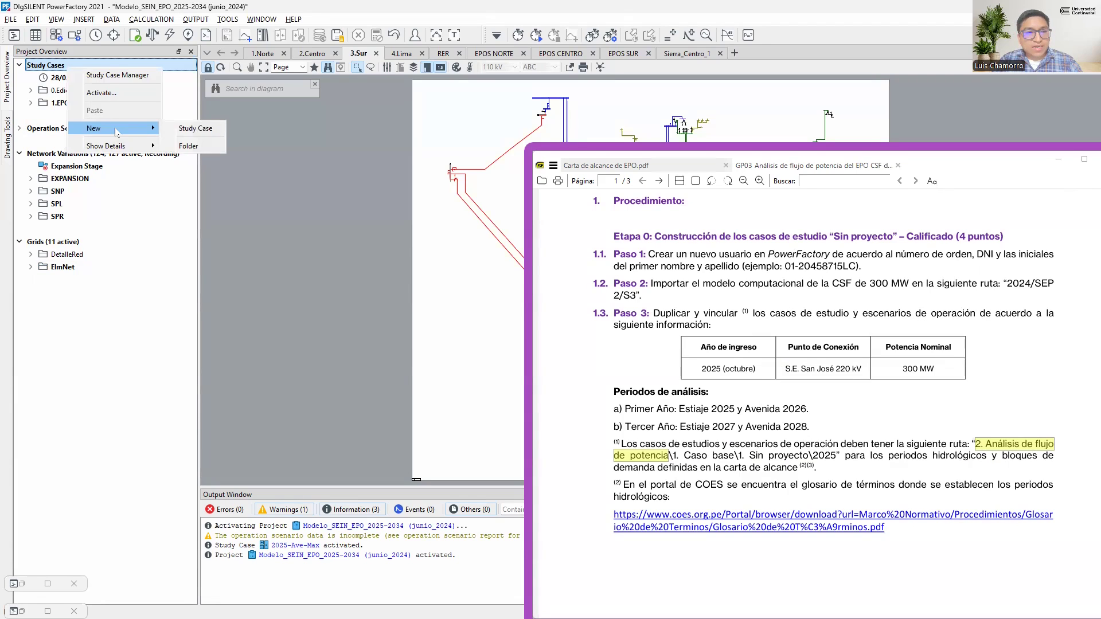
left_click(190, 147)
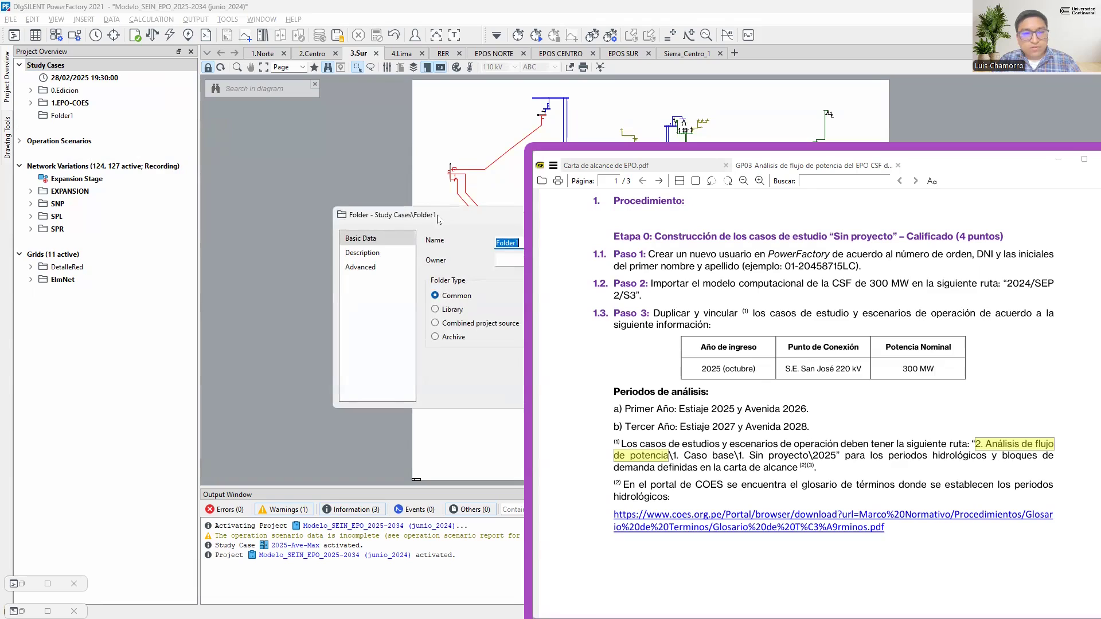
left_click_drag(433, 219, 168, 234)
type("2. Análisis de flujode potencia")
left_click(286, 258)
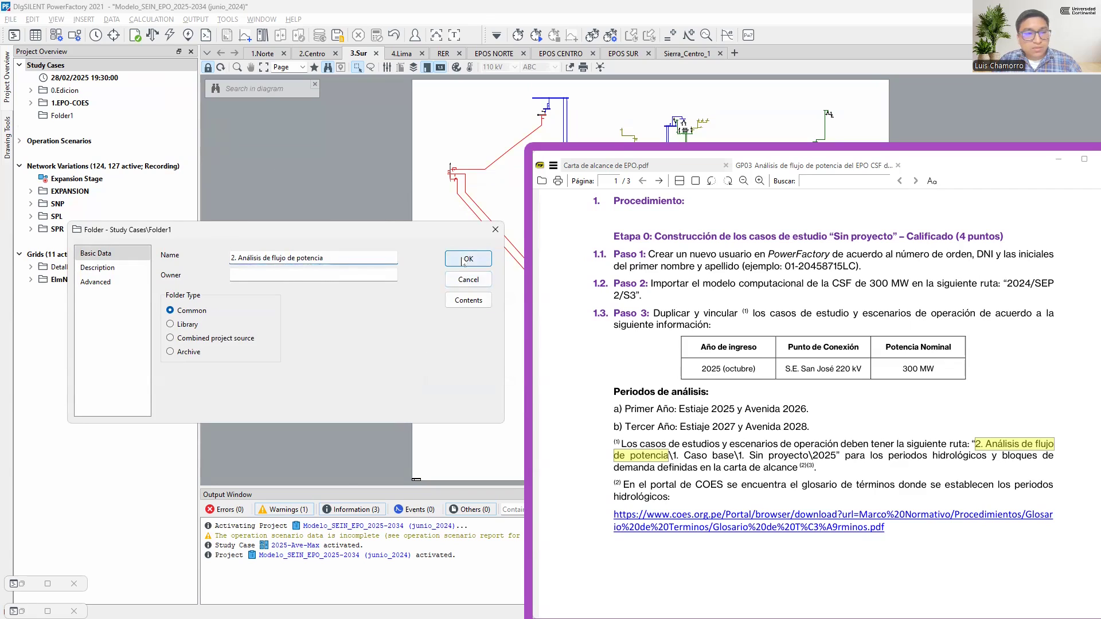
left_click(464, 260)
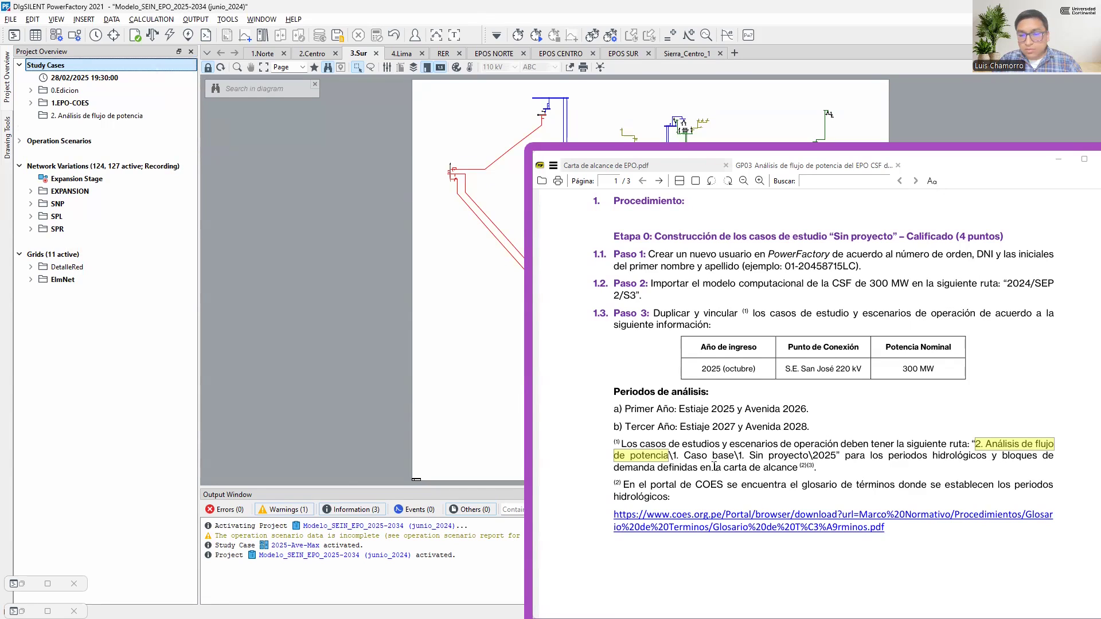
Create a subfolder named "1. Caso base" inside 2. Análisis de flujo de potencia, copying the name from the guide
left_click_drag(672, 456, 734, 456)
right_click(74, 115)
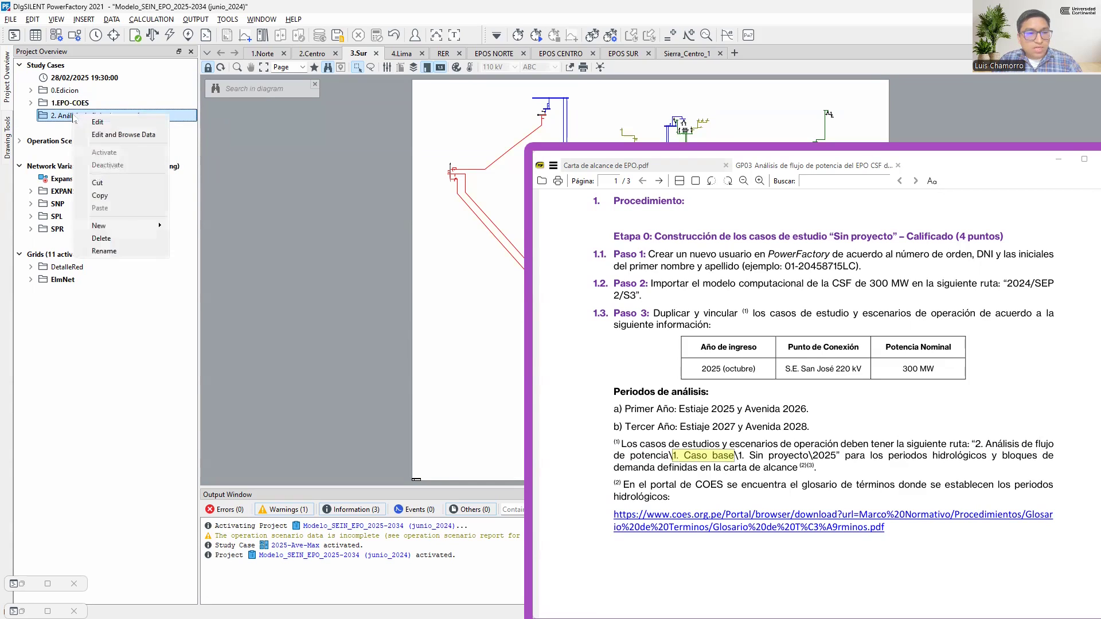
mouse_move(121, 230)
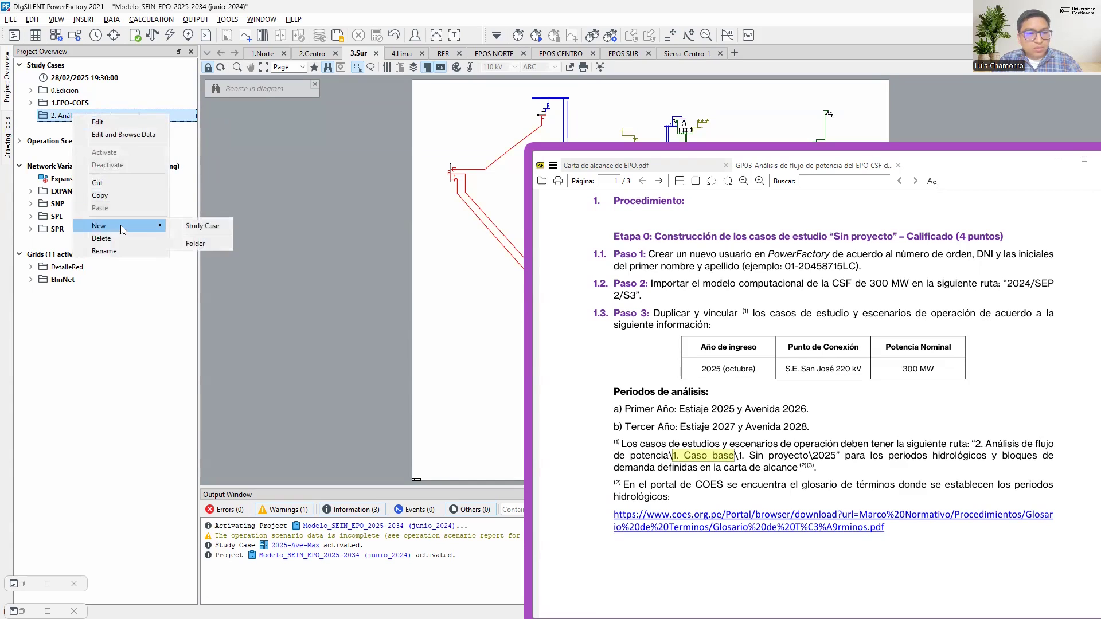
left_click(196, 243)
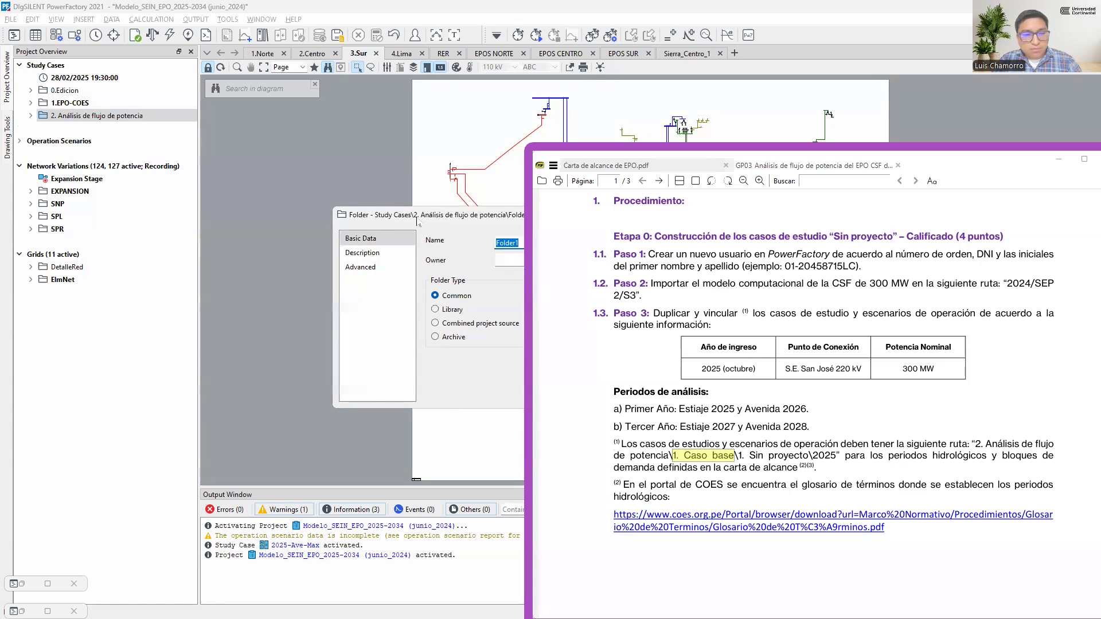
key("ctrl+v")
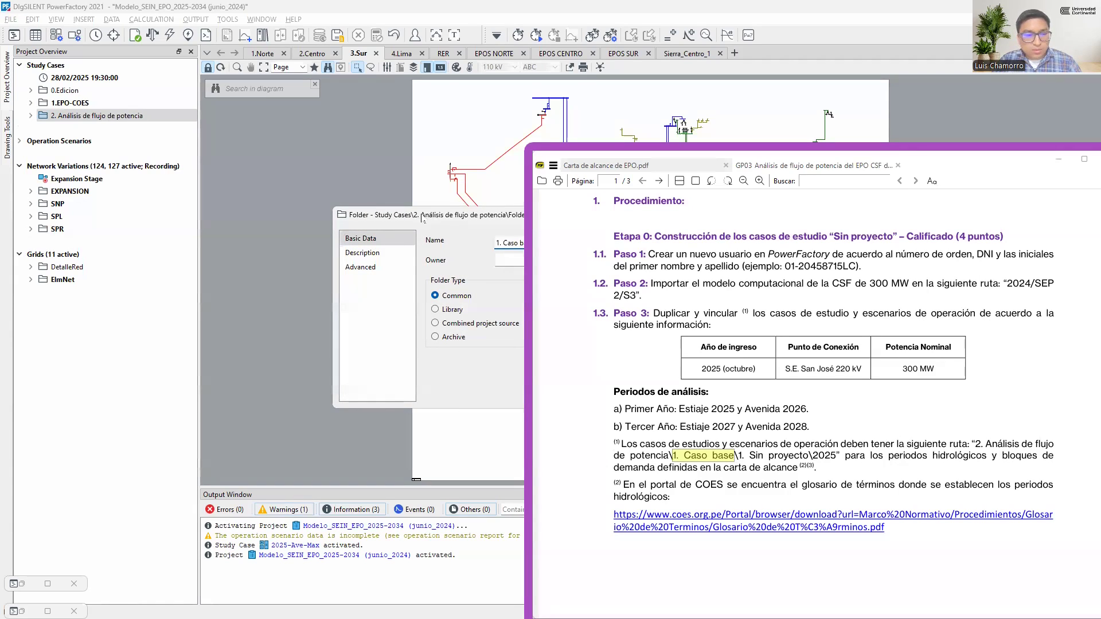
left_click_drag(422, 218, 342, 217)
left_click(460, 251)
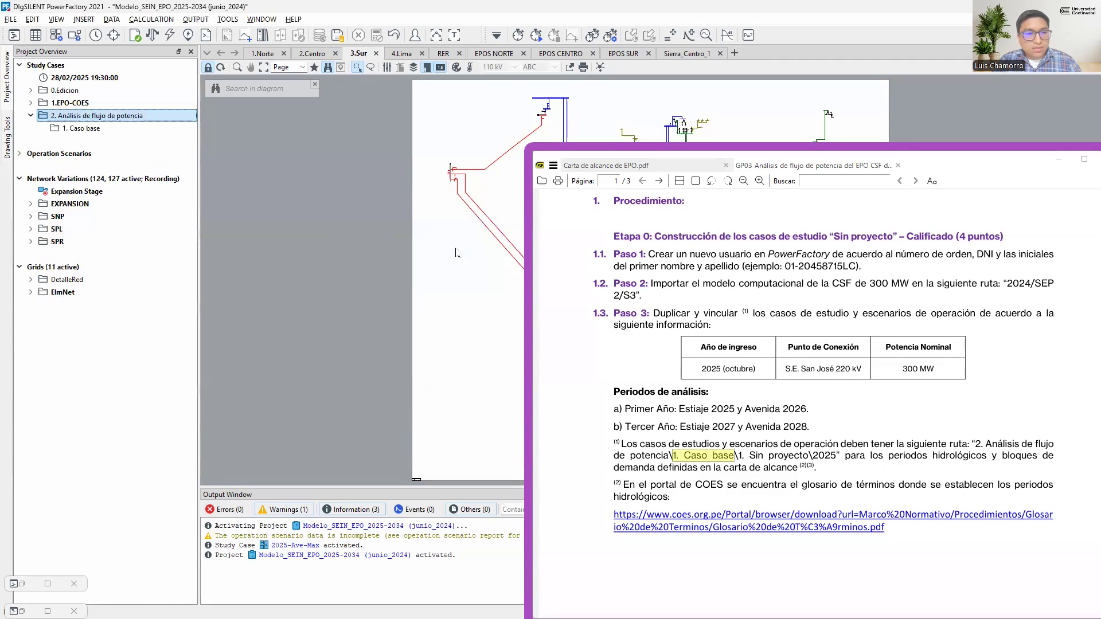
Create a subfolder named "1. Sin proyecto" inside 1. Caso base, copying the name from the guide
left_click_drag(737, 458, 809, 456)
key("ctrl+c")
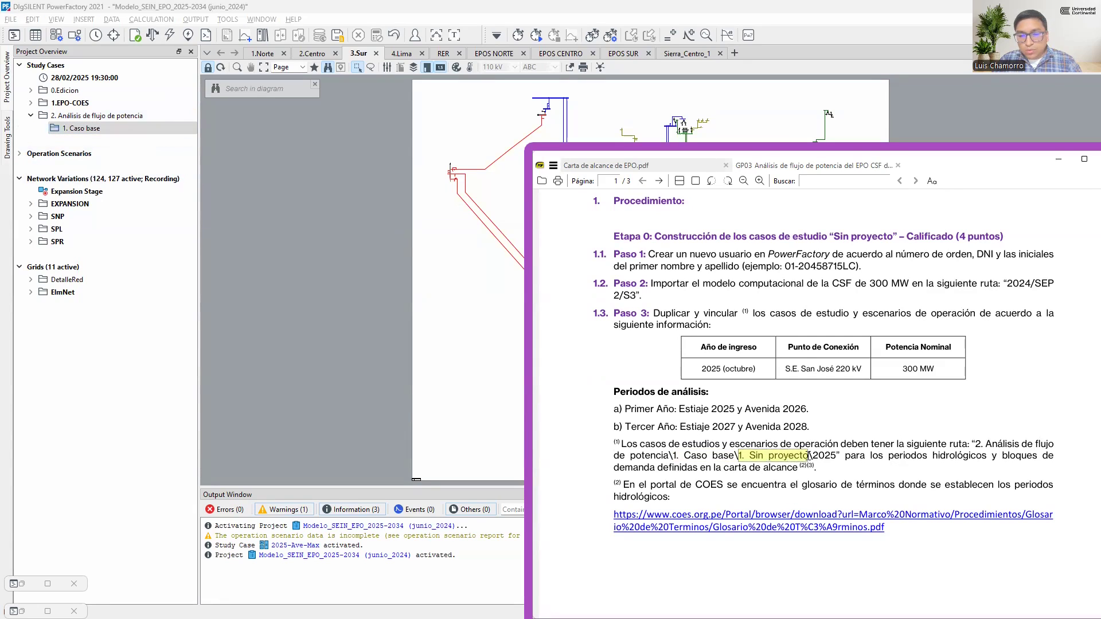
right_click(115, 128)
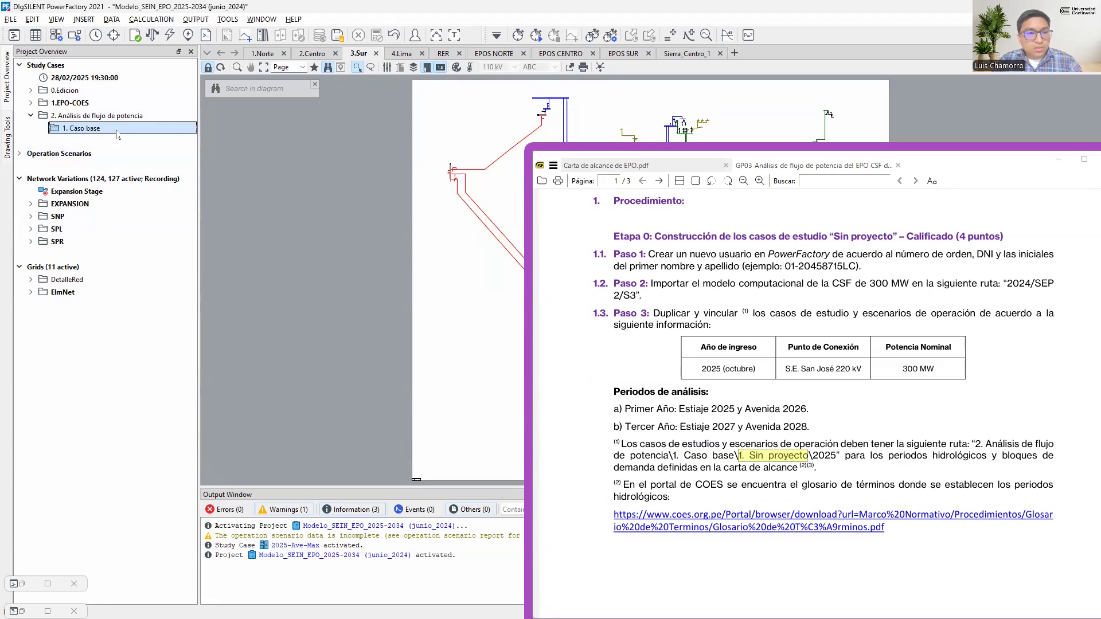
left_click(247, 258)
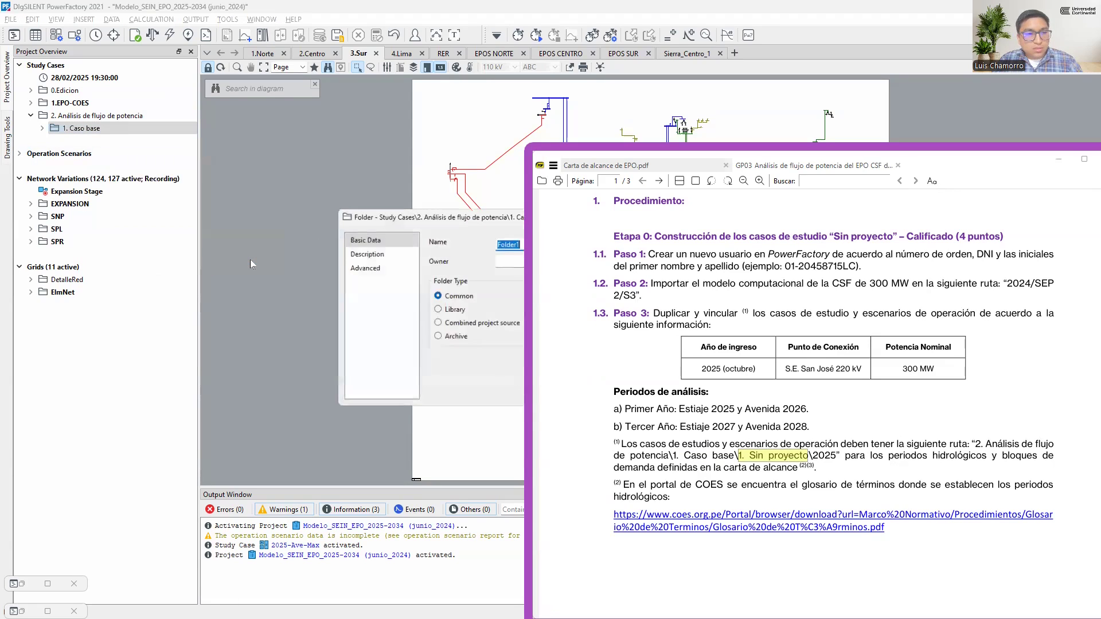
left_click_drag(429, 218, 141, 294)
key("ctrl+v")
left_click(450, 326)
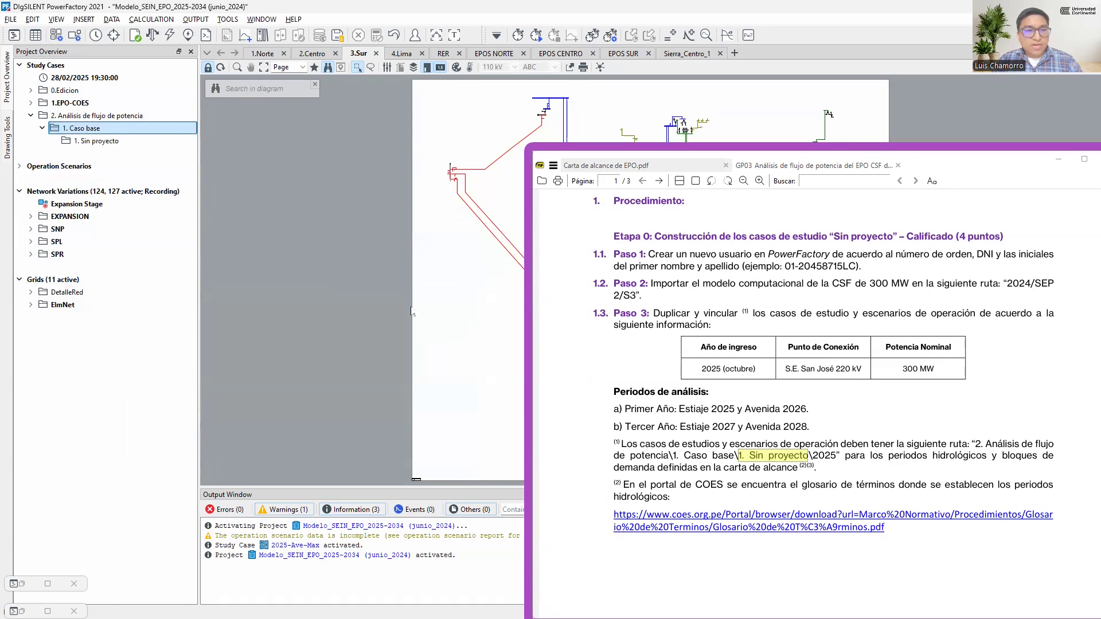
Highlight the 2025 level of the guide's route and expand the 1.EPO-COES study case folder to see its years
left_click(114, 143)
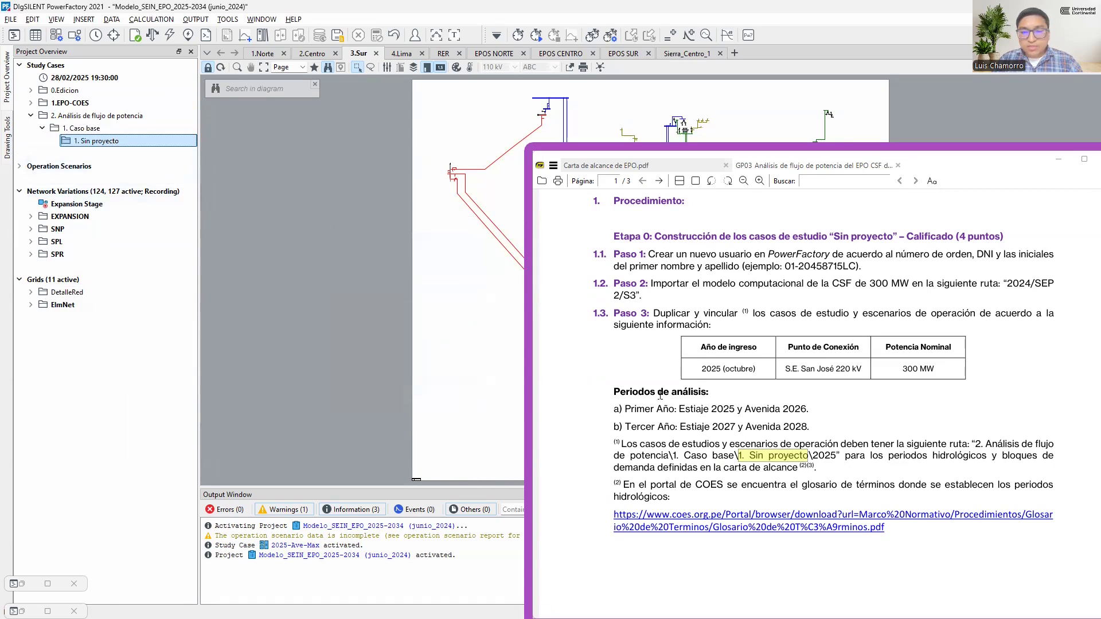
left_click_drag(812, 456, 835, 457)
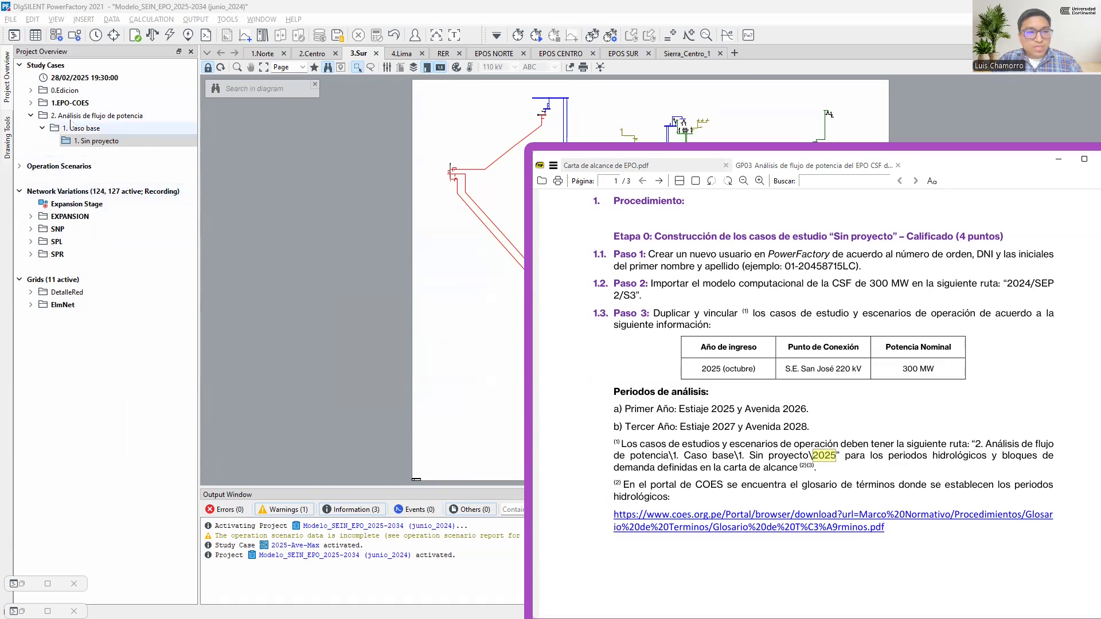
double_click(85, 105)
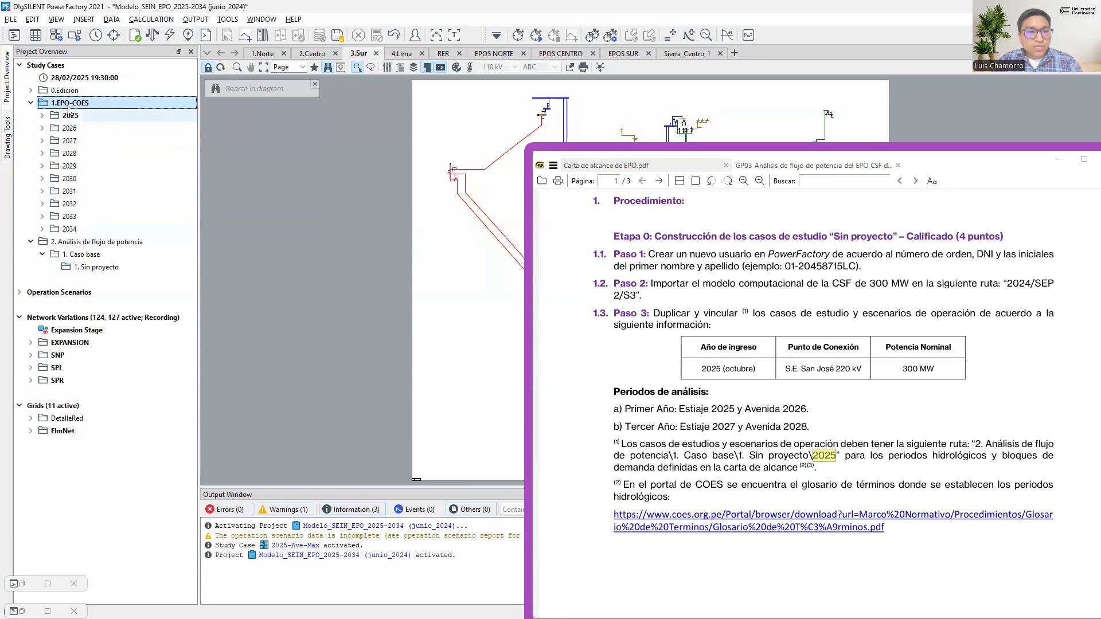
Copy the 2. Análisis de flujo de potencia folder into Operation Scenarios and collapse the 1.EPO-COES scenario folder
left_click(119, 242)
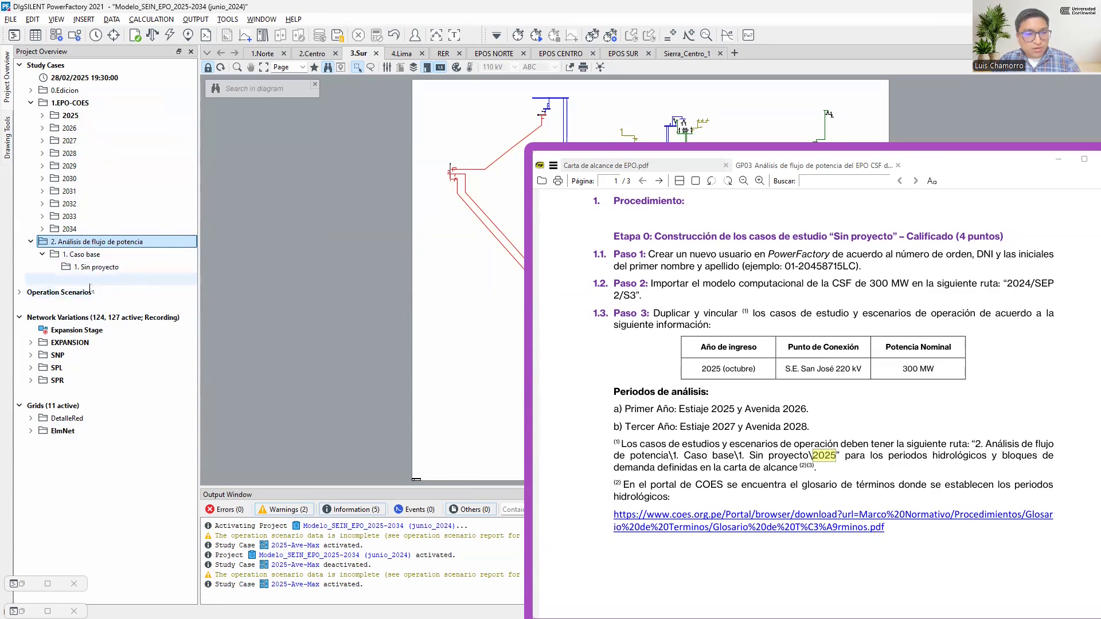
double_click(58, 292)
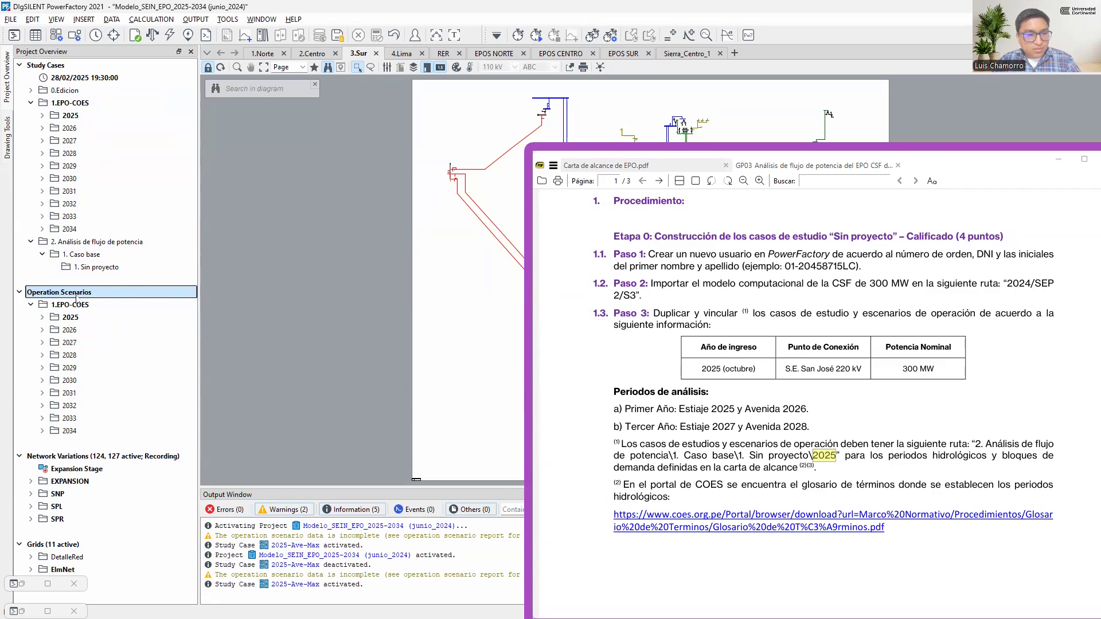
key("ctrl+v")
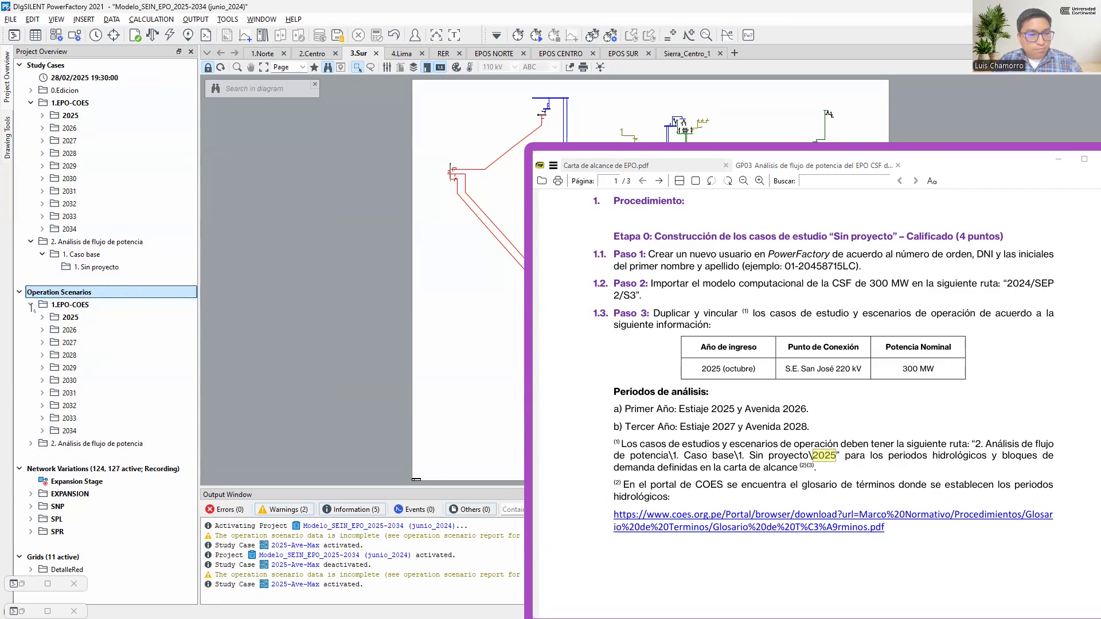
left_click(31, 305)
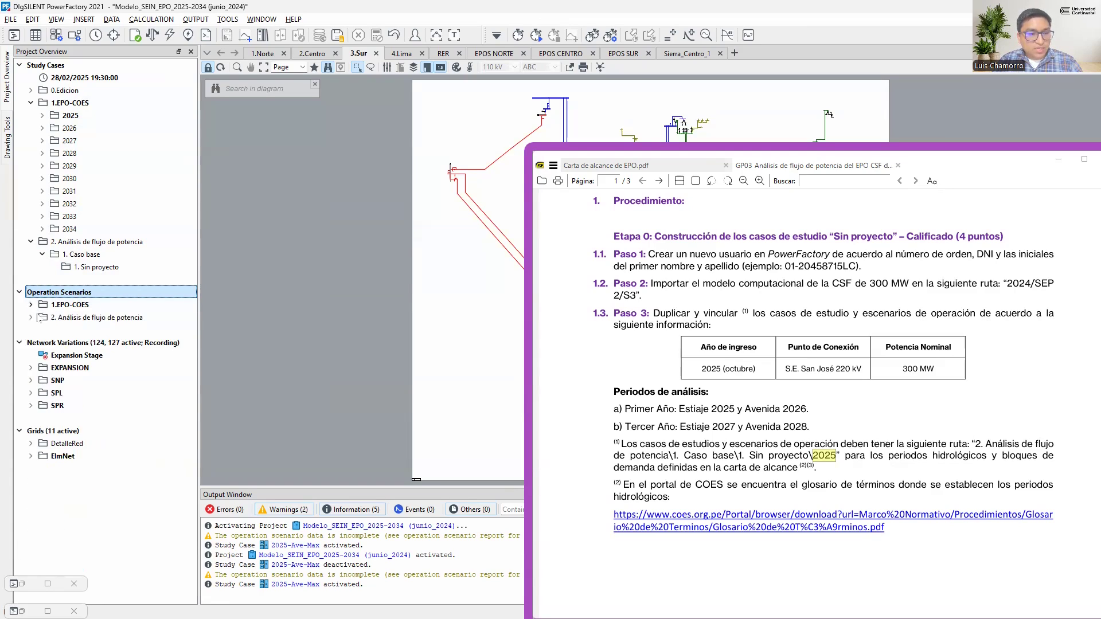
left_click(90, 320)
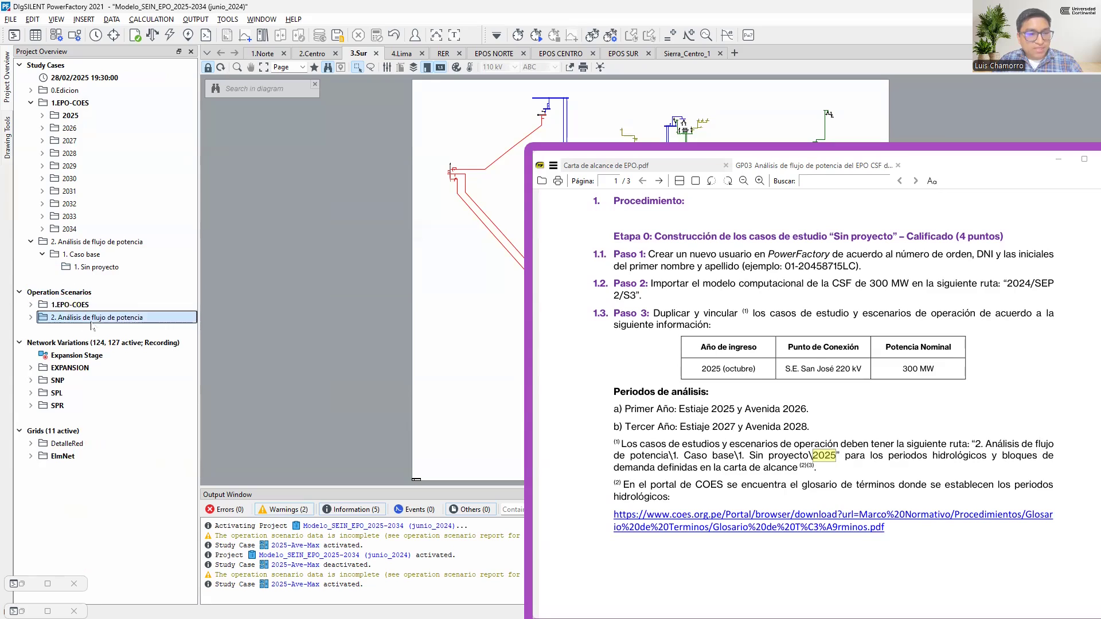
Expand the 2025 study case folder in 1.EPO-COES and deactivate the 2025-Ave-Max study case
left_click(79, 117)
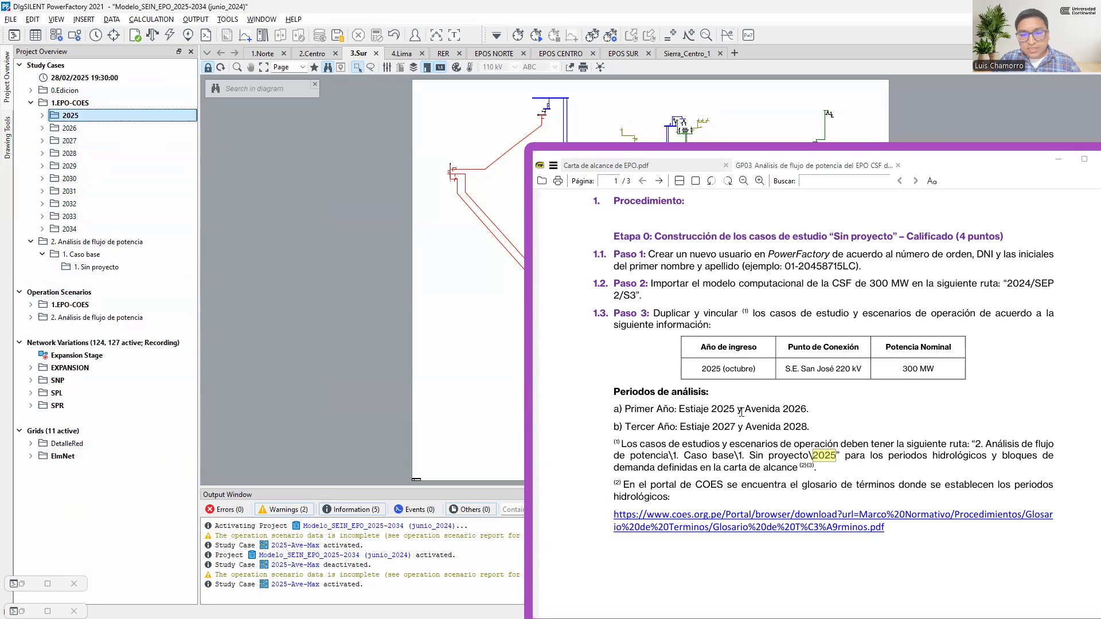
double_click(86, 117)
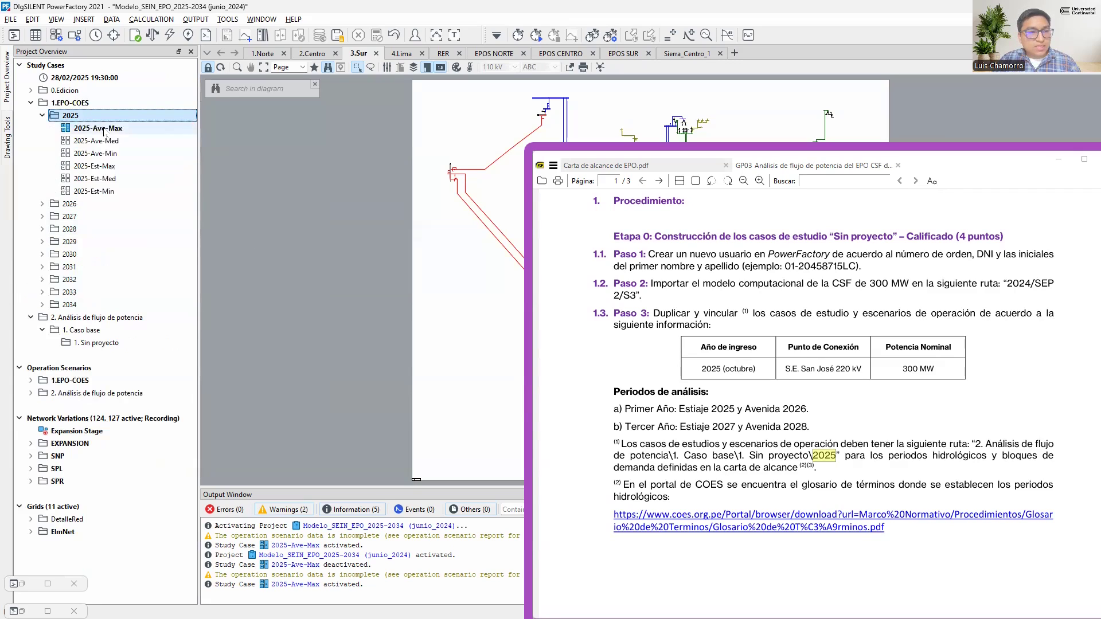
right_click(102, 127)
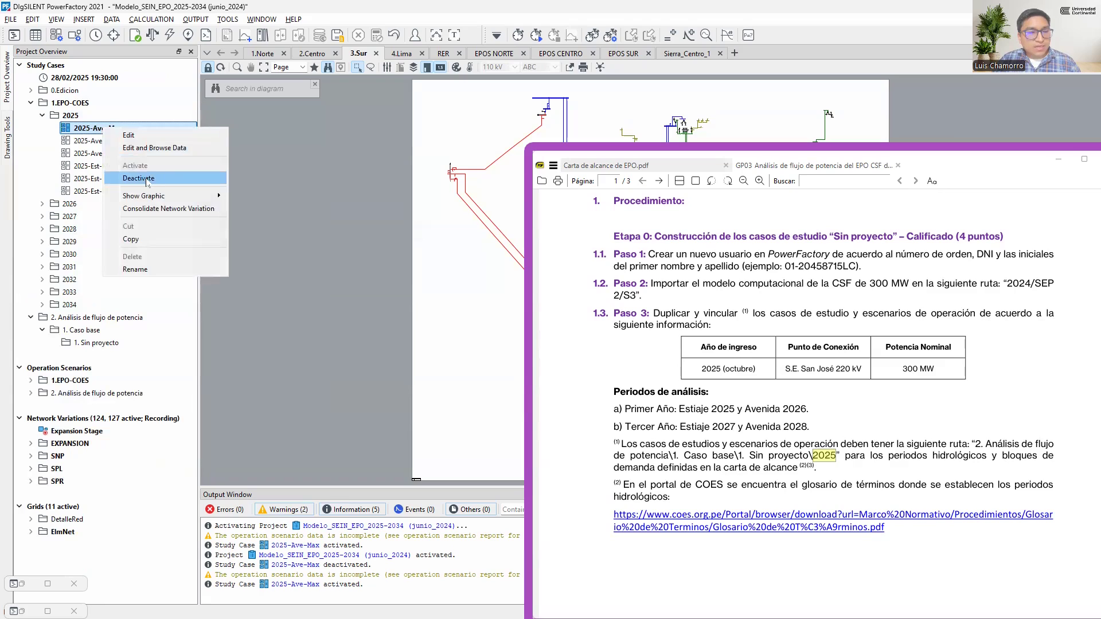
left_click(150, 179)
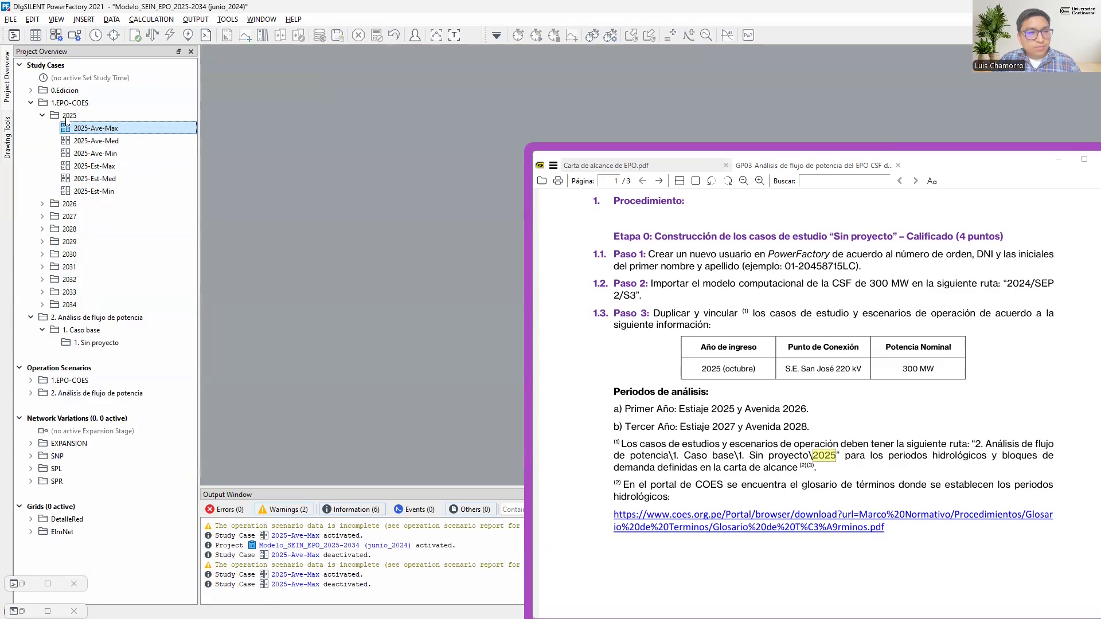
Collapse the 2025 folder and copy the 2025 to 2028 study case folders from 1.EPO-COES into 1. Sin proyecto
double_click(69, 115)
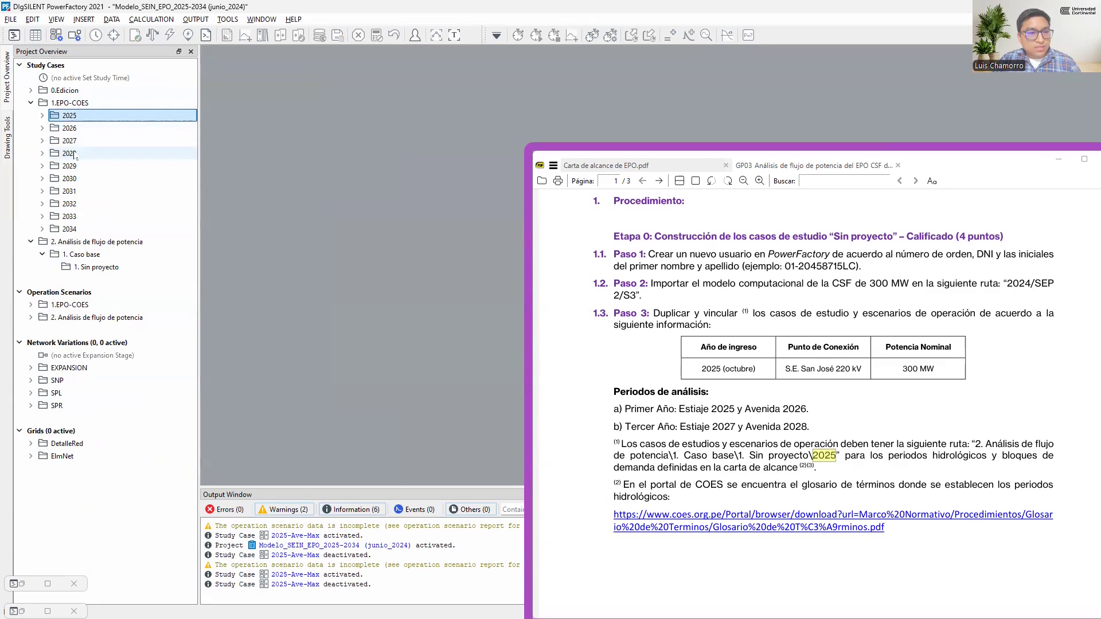
left_click(79, 153, "shift")
left_click_drag(78, 154, 96, 265)
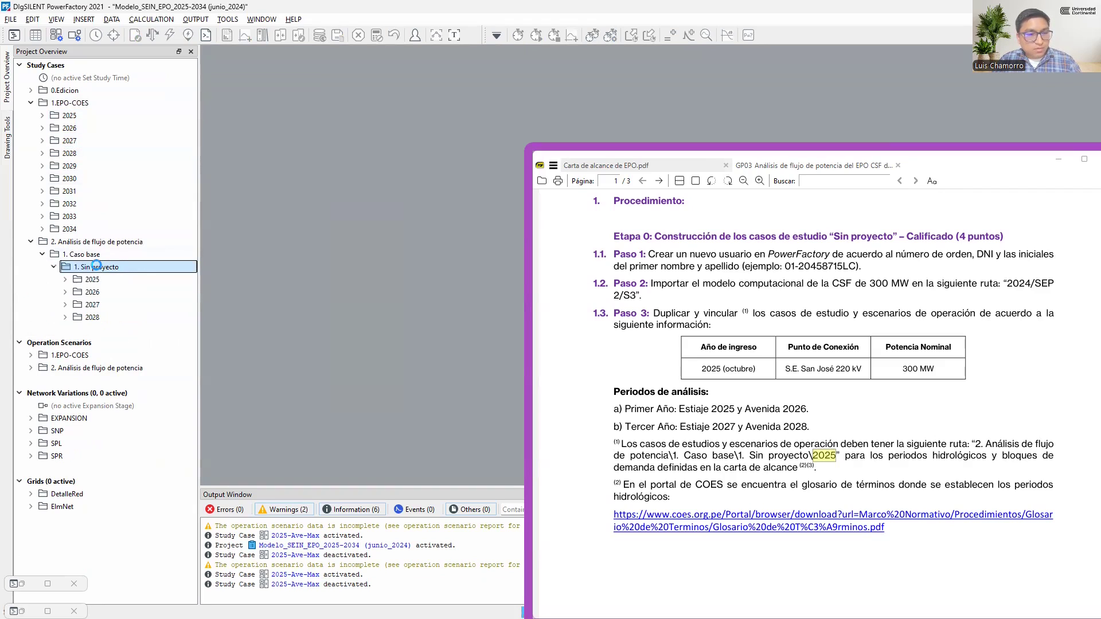
Copy the 2025 to 2028 operation scenario folders from 1.EPO-COES into 1. Sin proyecto under 2. Análisis de flujo de potencia\1. Caso base
double_click(86, 355)
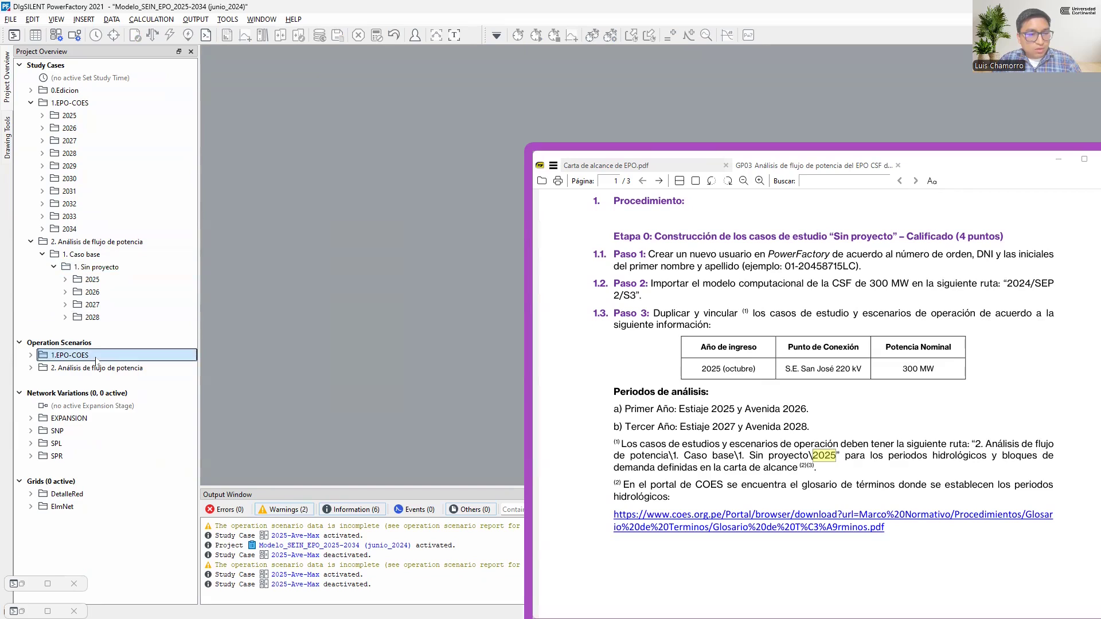
scroll(86, 344, "down", 1)
left_click(80, 331)
left_click(80, 343, "shift")
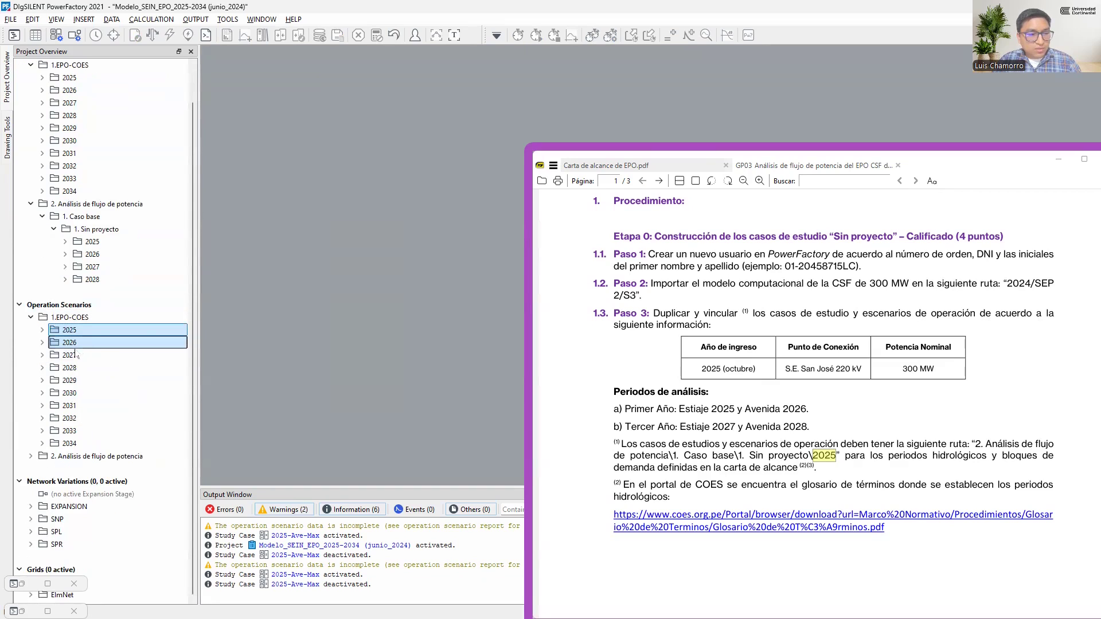
left_click(78, 356, "shift")
left_click(75, 368, "shift")
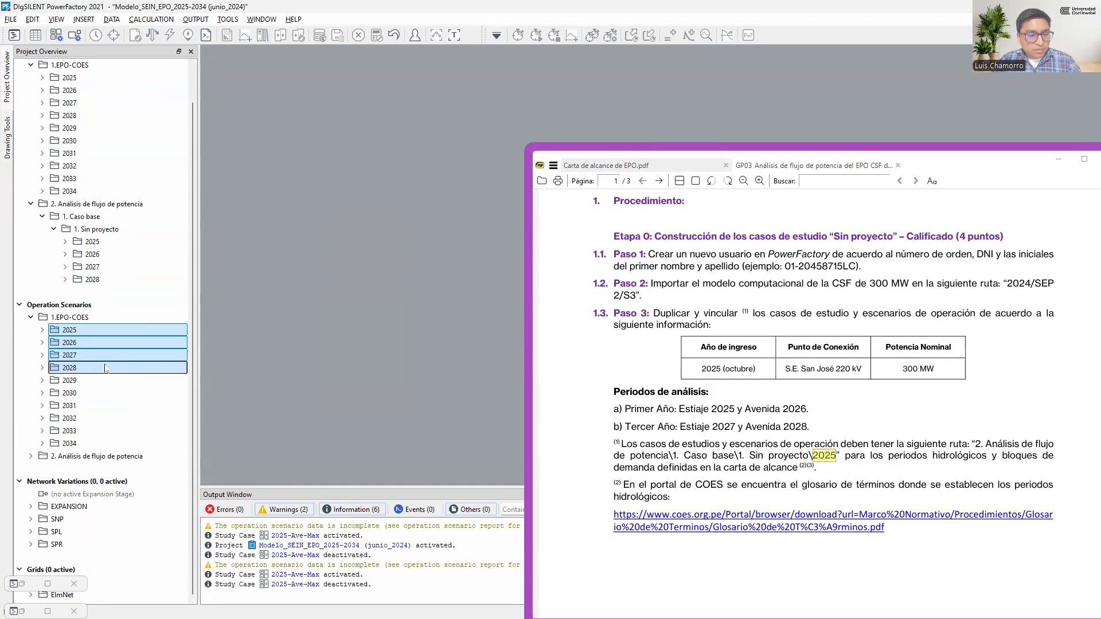
double_click(98, 457)
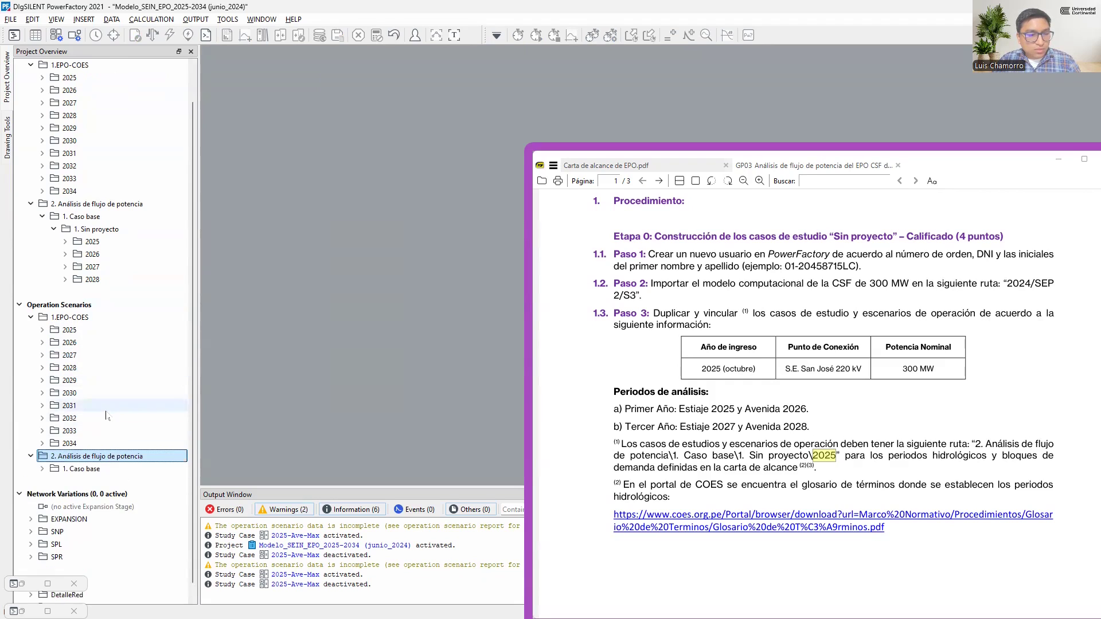
double_click(108, 456)
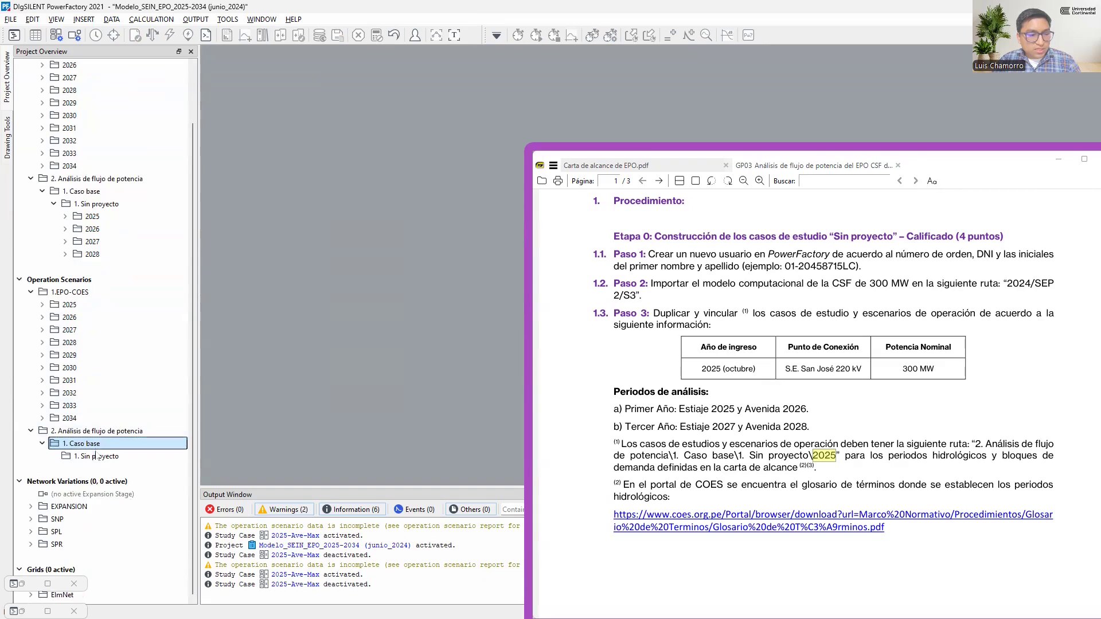
double_click(108, 456)
left_click_drag(516, 215, 251, 225)
left_click(432, 277)
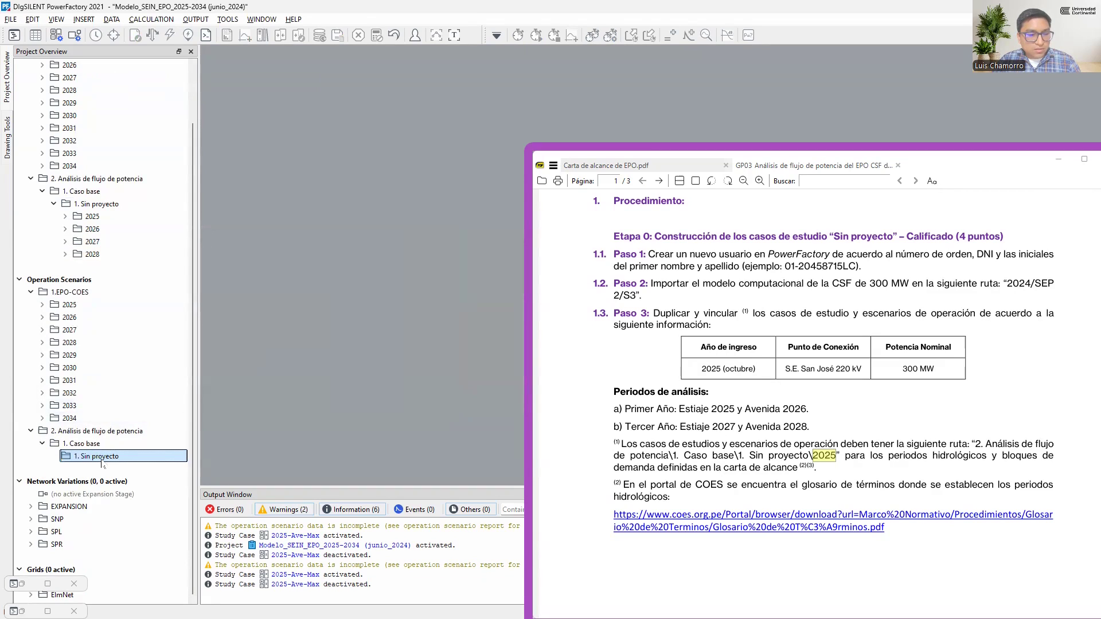
key("ctrl+v")
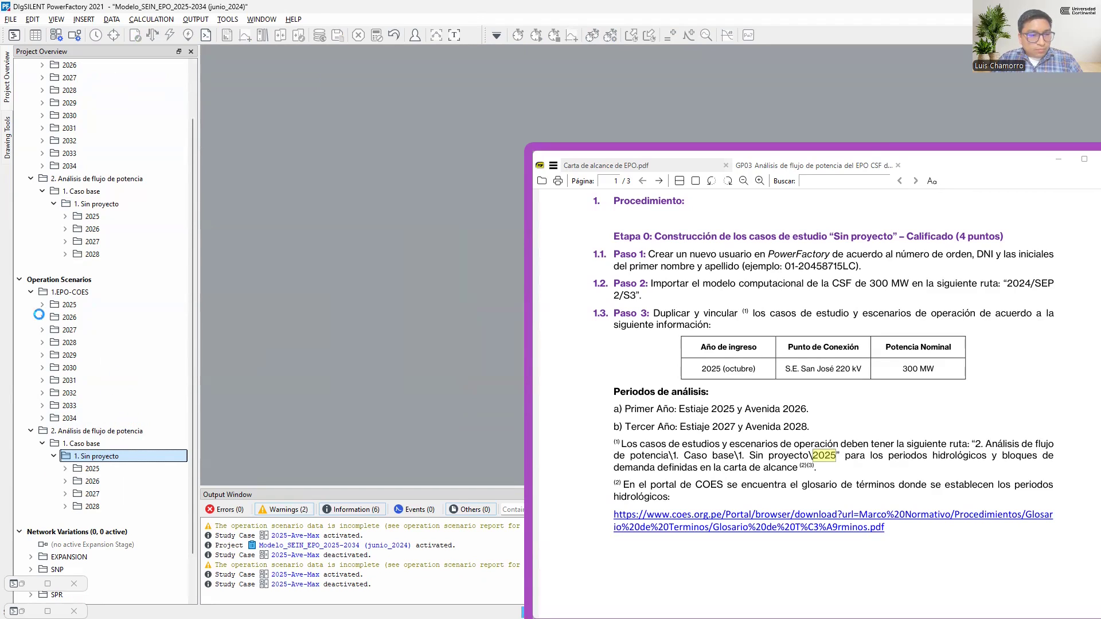
Collapse the 1.EPO-COES folders in Operation Scenarios and Study Cases and select the 2. Análisis de flujo de potencia study case folder
left_click(31, 293)
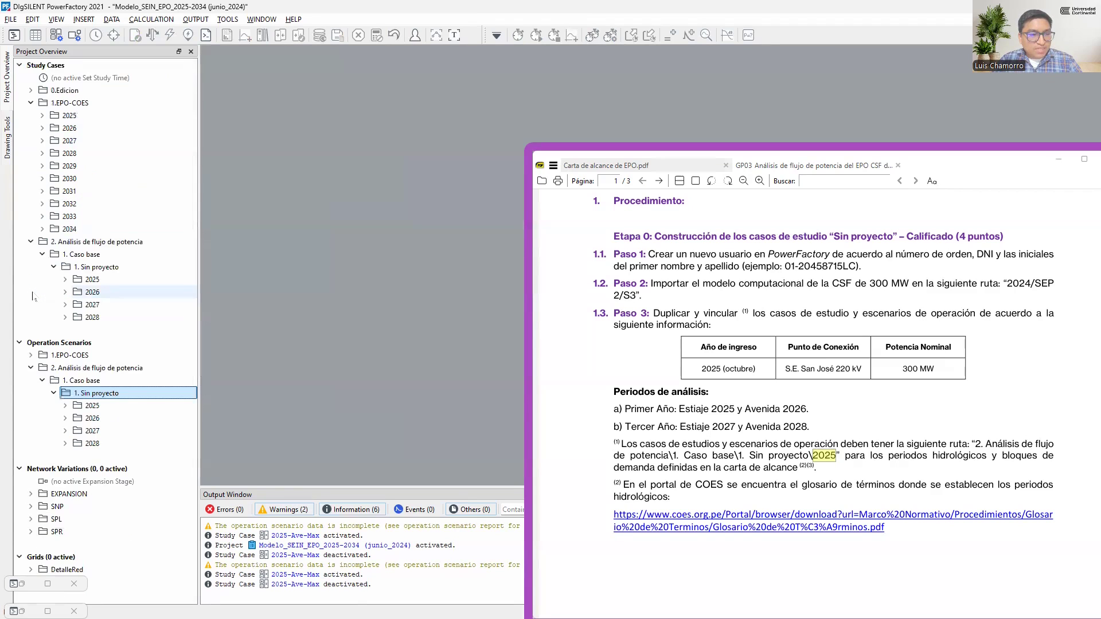
left_click(31, 104)
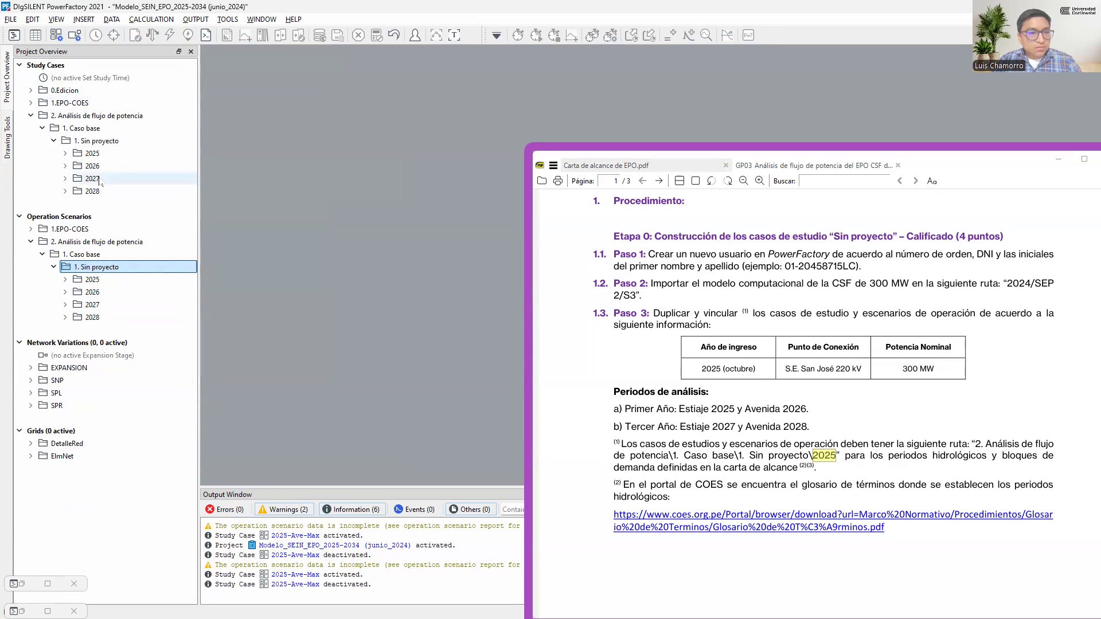
left_click(118, 115)
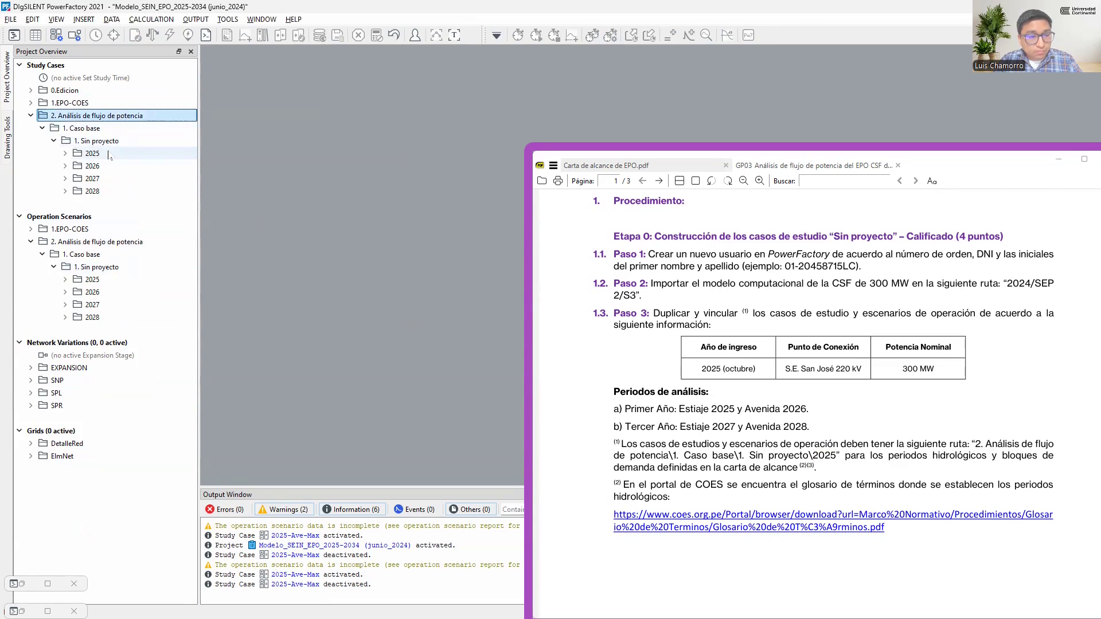
Expand the 2025 folder in 1. Sin proyecto and examine the hydrological period and demand codes in its study case names
double_click(109, 153)
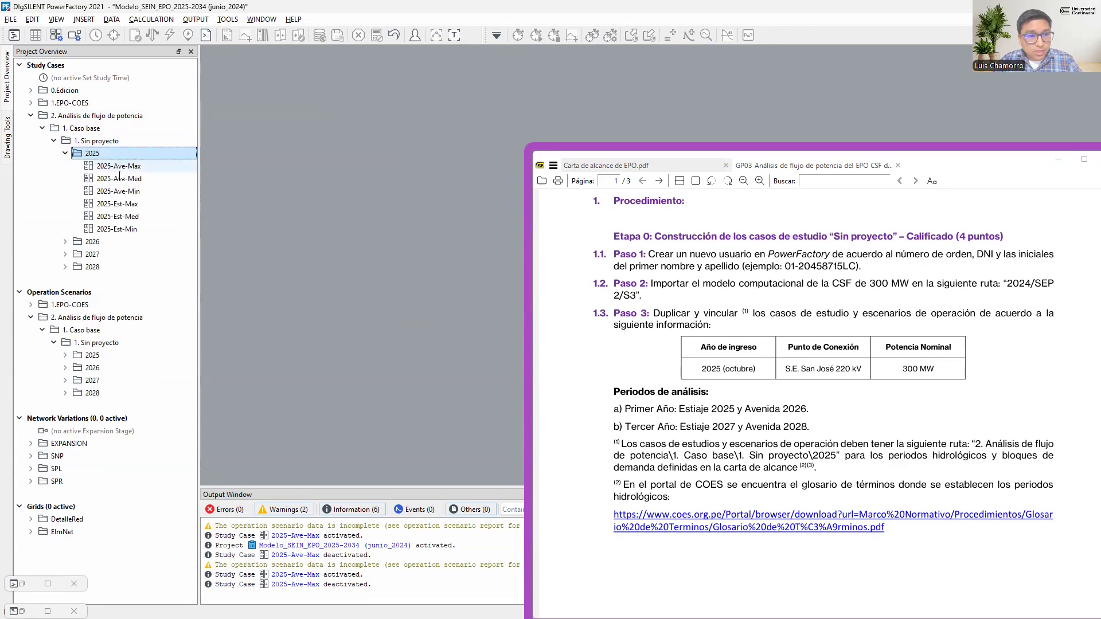
left_click(112, 166)
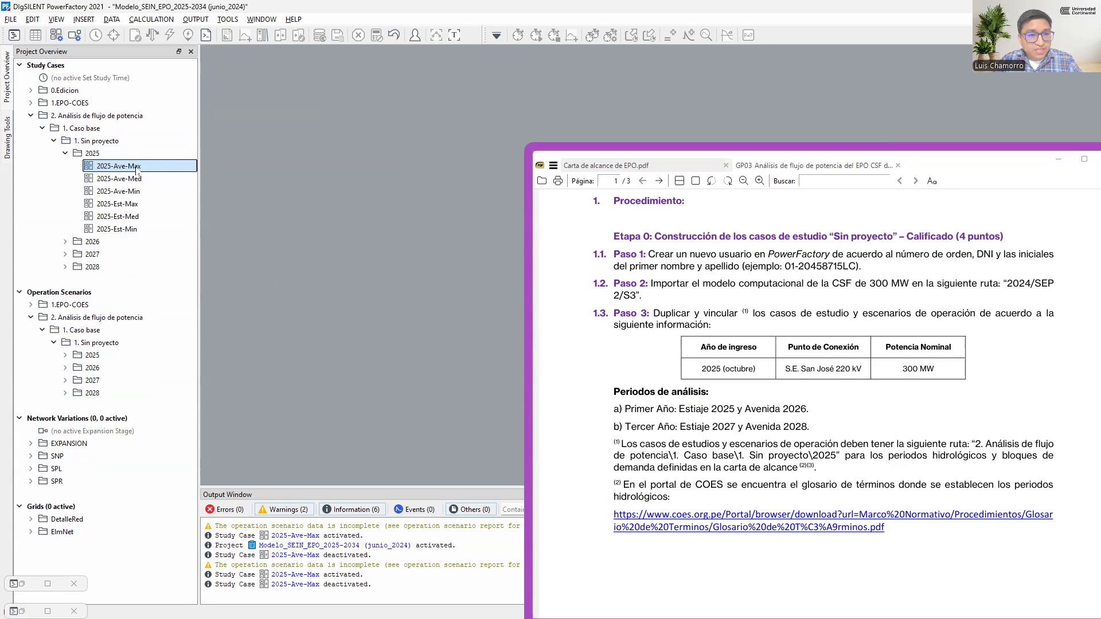
left_click(118, 179)
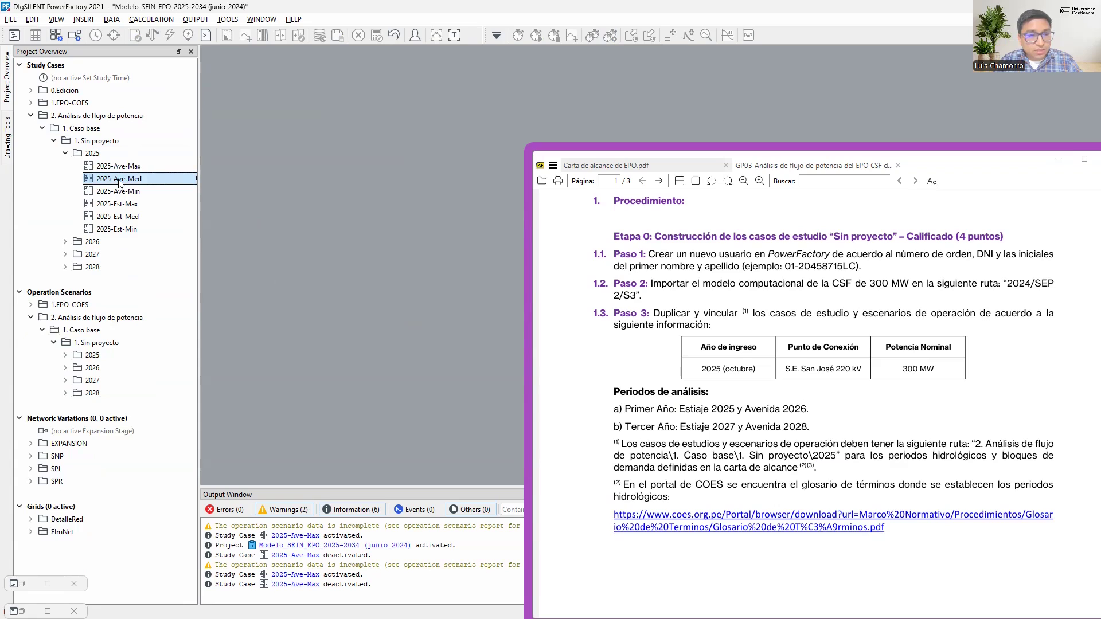
left_click(126, 192)
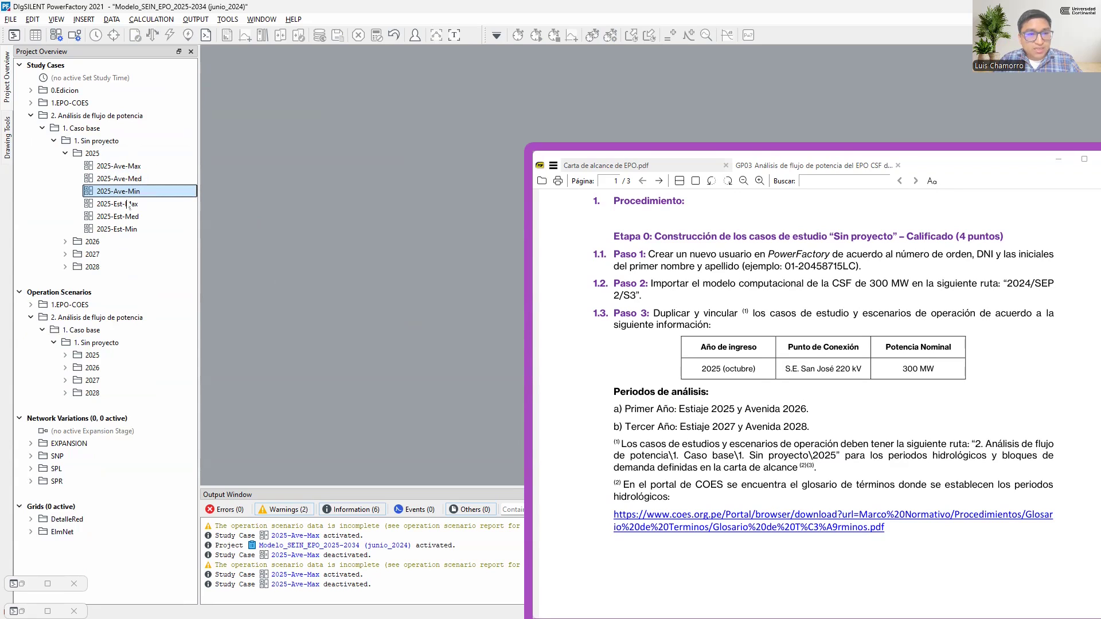
left_click(127, 206)
left_click(112, 218)
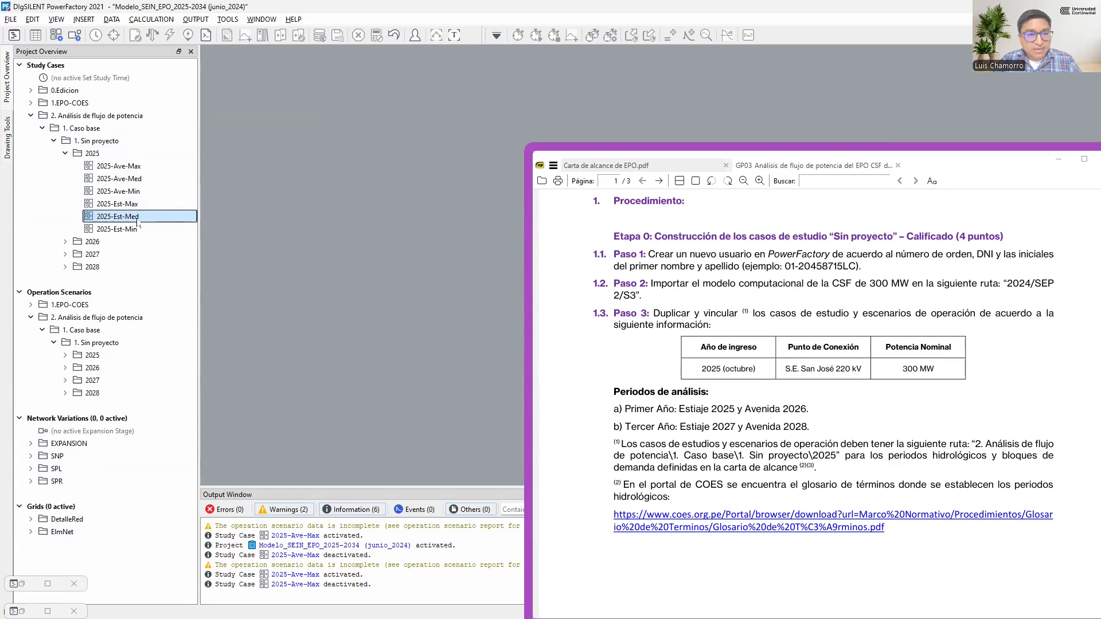
left_click(121, 230)
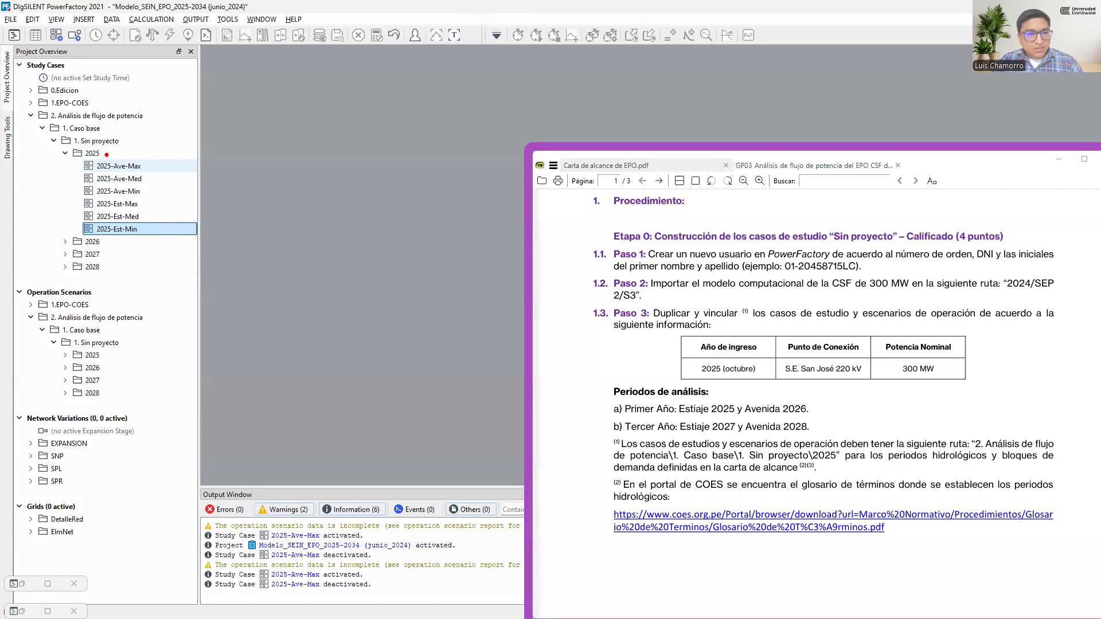
left_click_drag(106, 154, 117, 227)
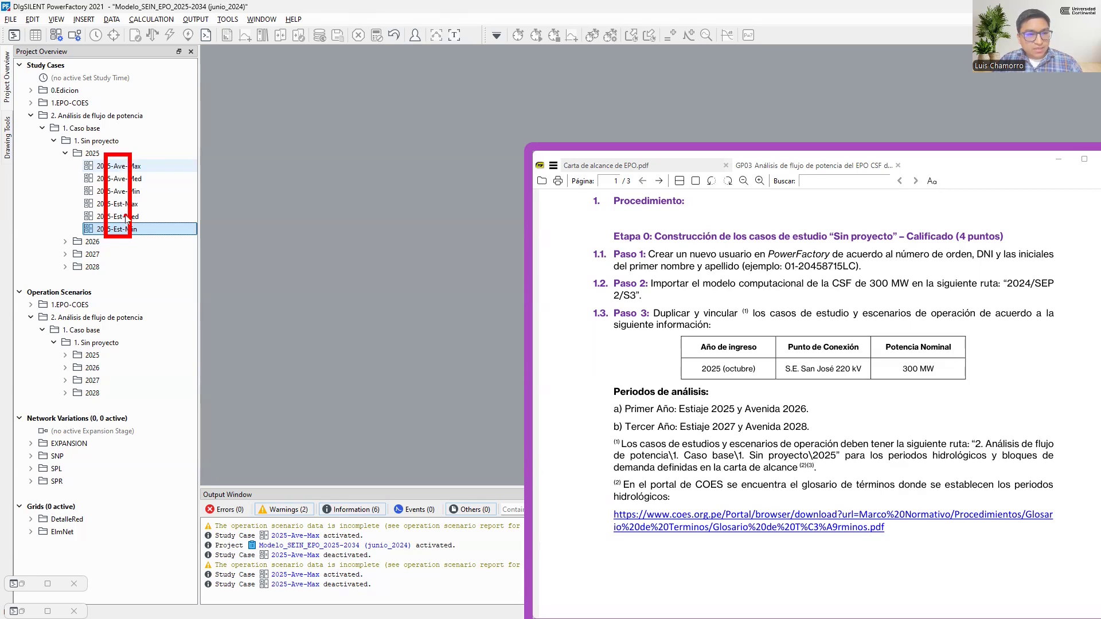
left_click_drag(126, 151, 145, 249)
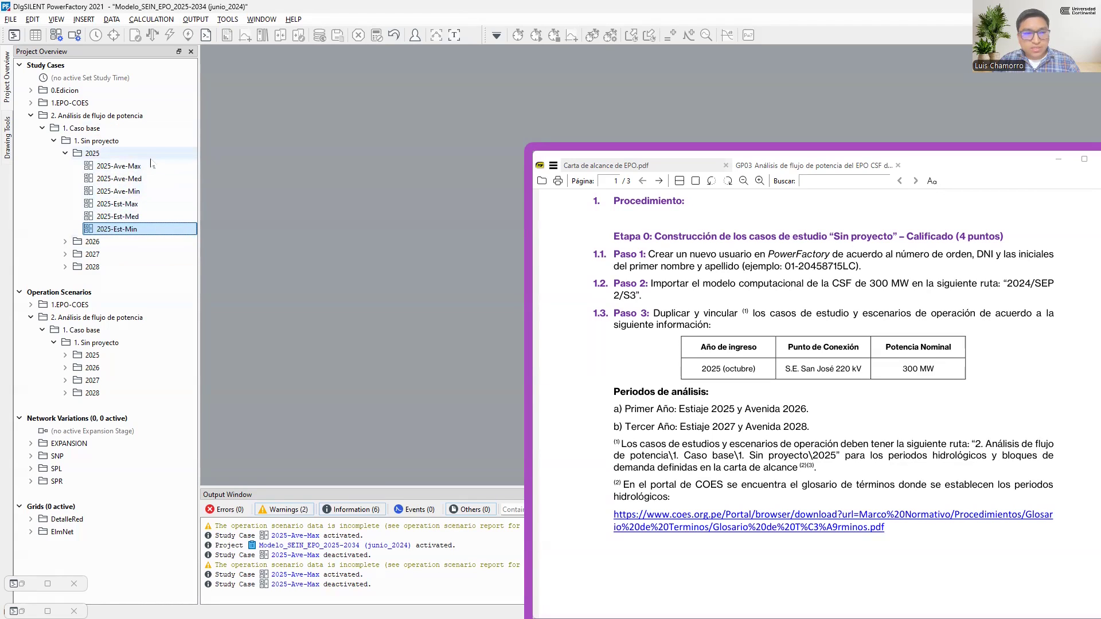
left_click(117, 166)
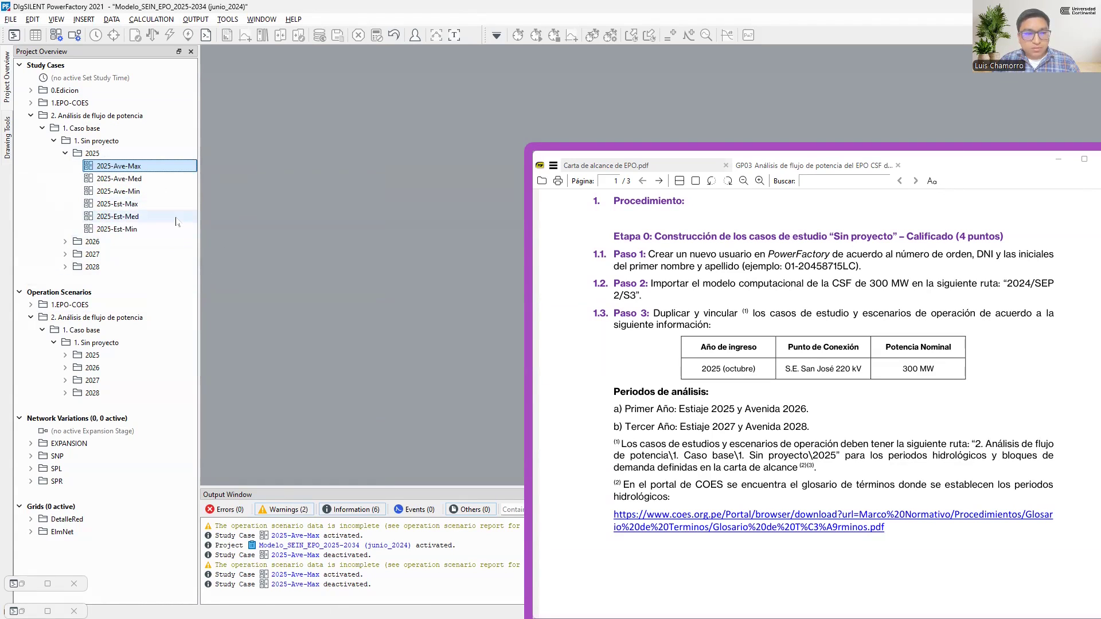
Switch to the browser and open the Glosario de Términos from the COES portal's Marco Normativo section
key("alt+Tab")
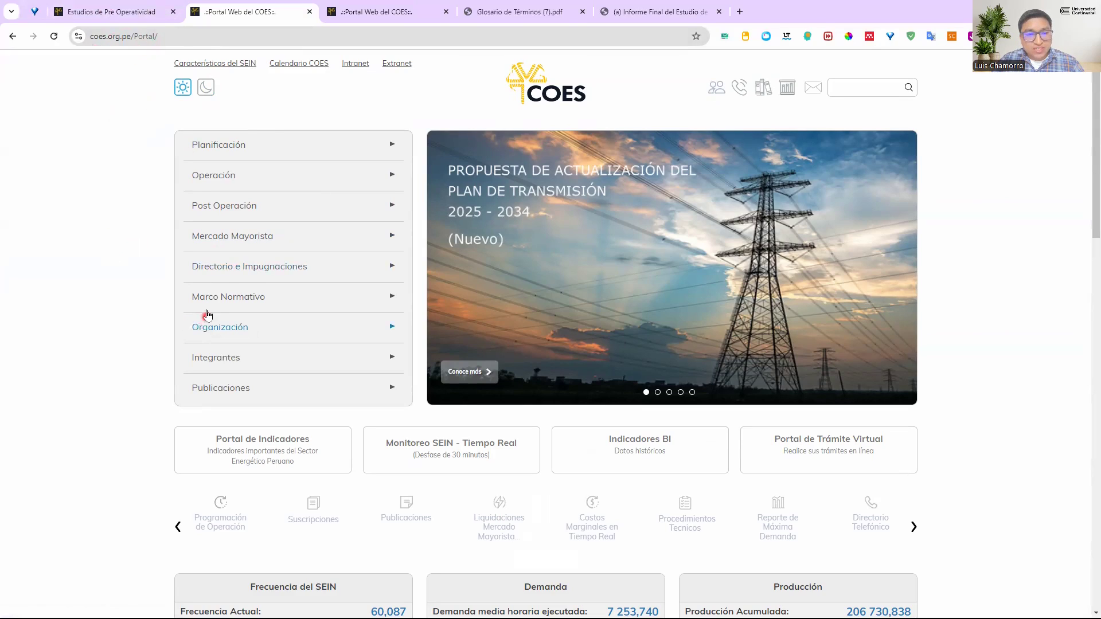
left_click(247, 297)
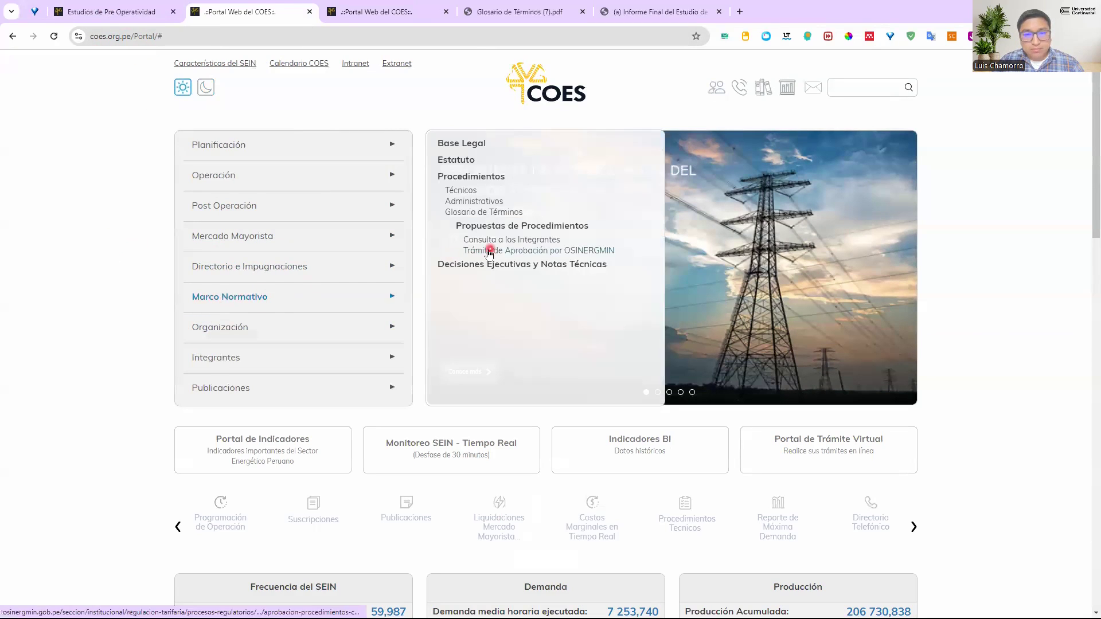
left_click(524, 219)
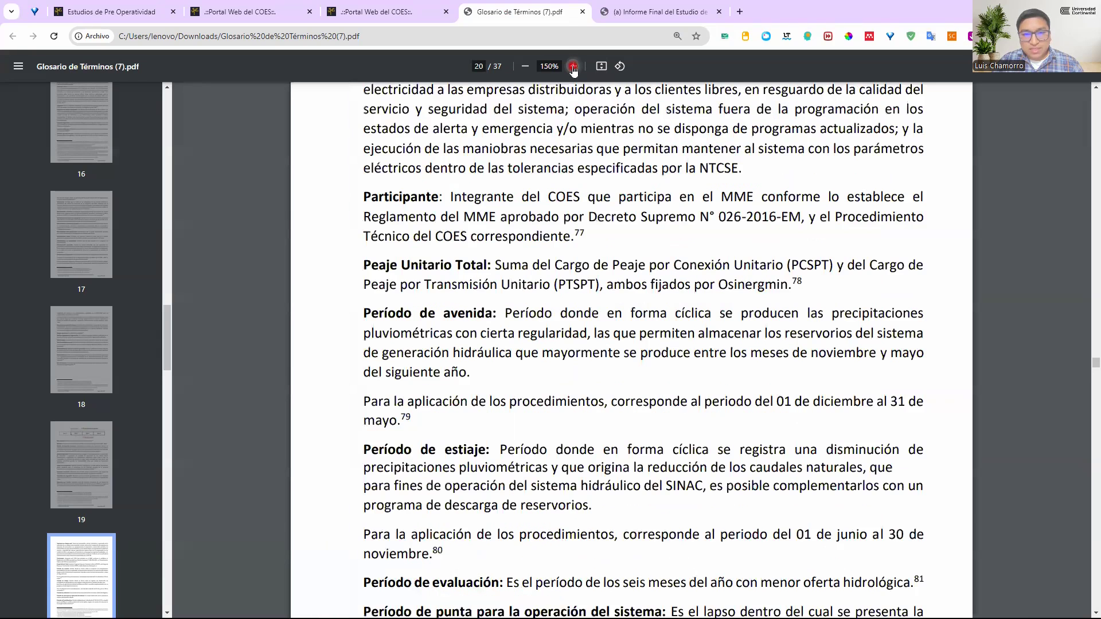
Highlight the Período de avenida and Período de estiaje terms and their date ranges in the glossary
left_click(404, 325)
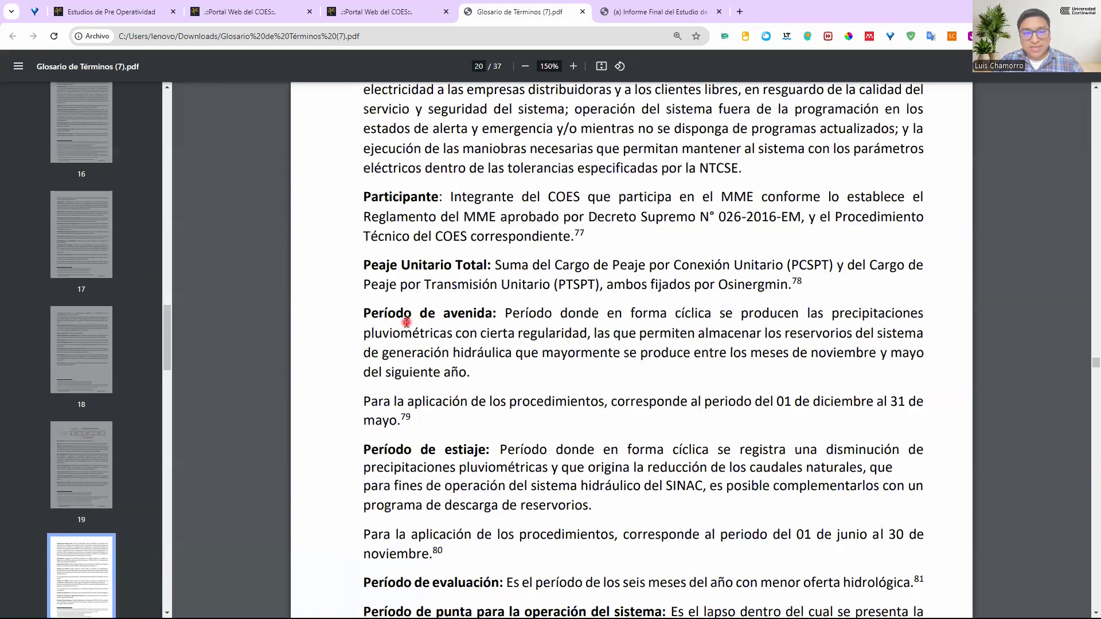
scroll(399, 321, "down", 2)
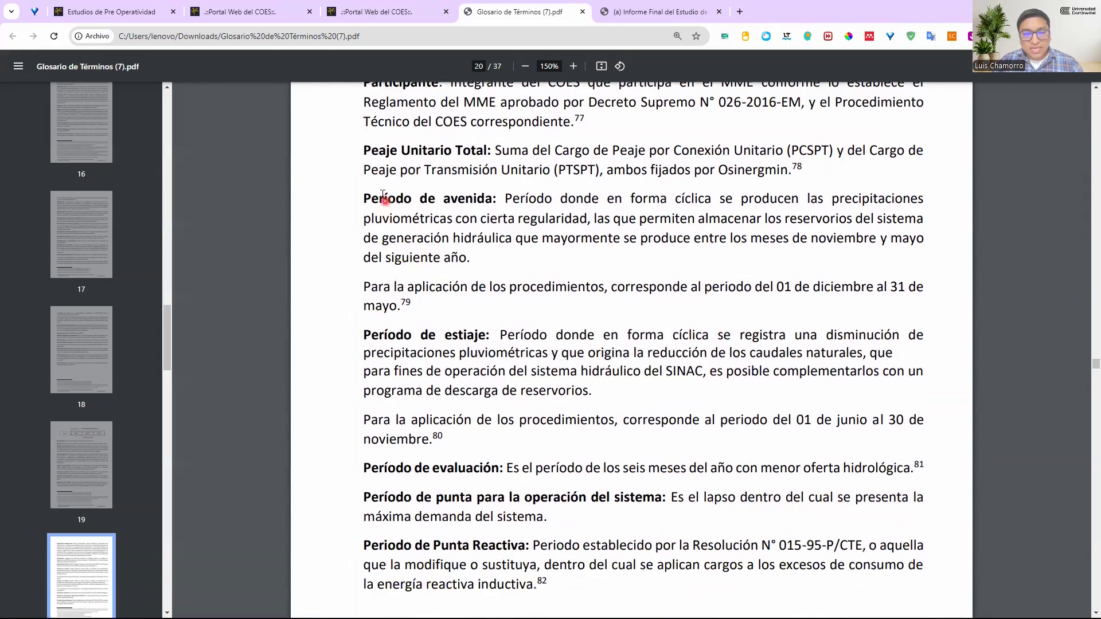
left_click_drag(363, 200, 493, 200)
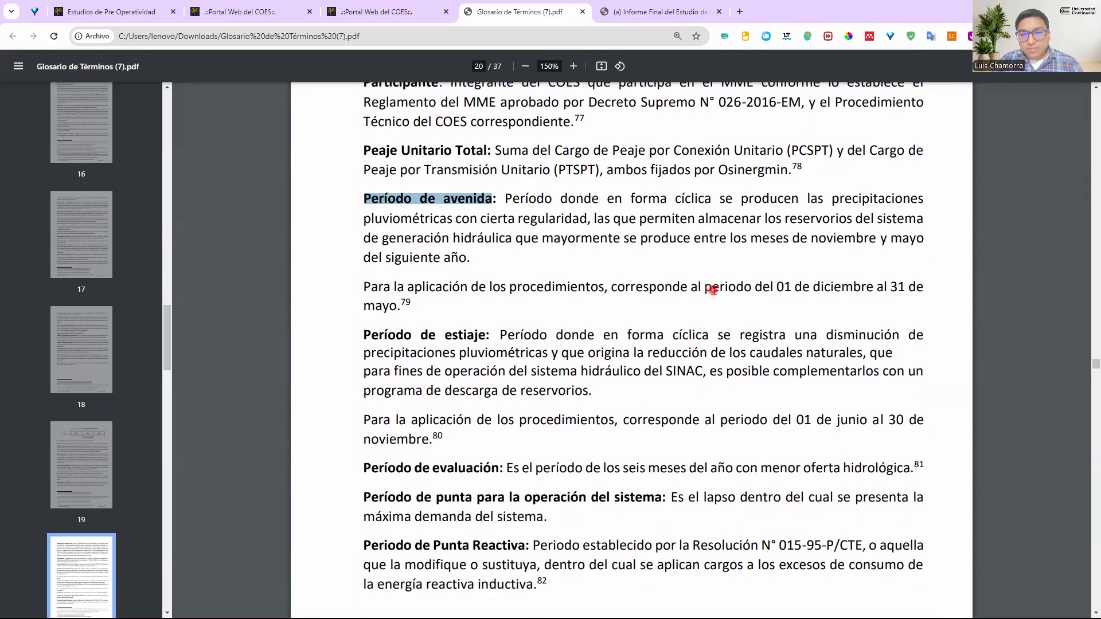
left_click_drag(778, 286, 487, 280)
scroll(469, 347, "down", 1)
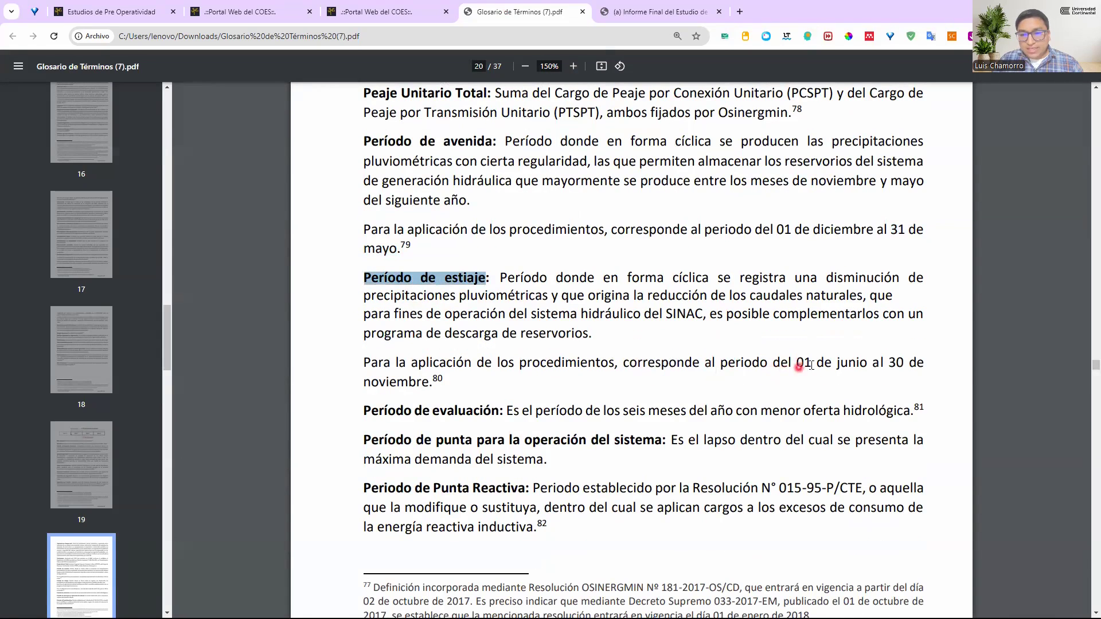
left_click_drag(797, 363, 443, 382)
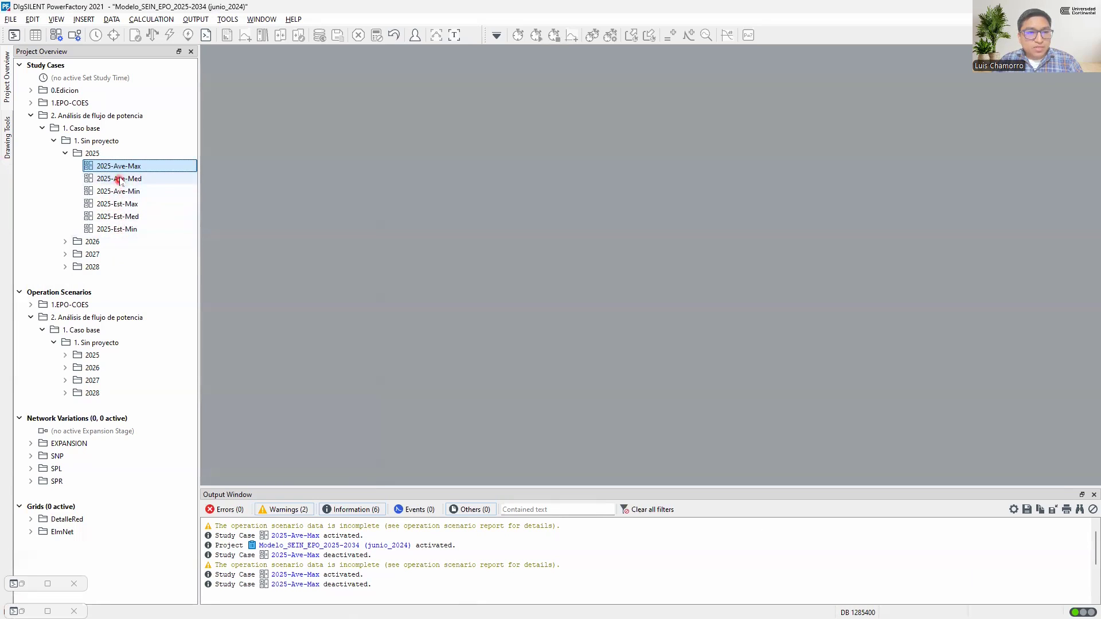
Return to the browser and open the Operación del SEIN studies on the COES portal
key("alt+Tab")
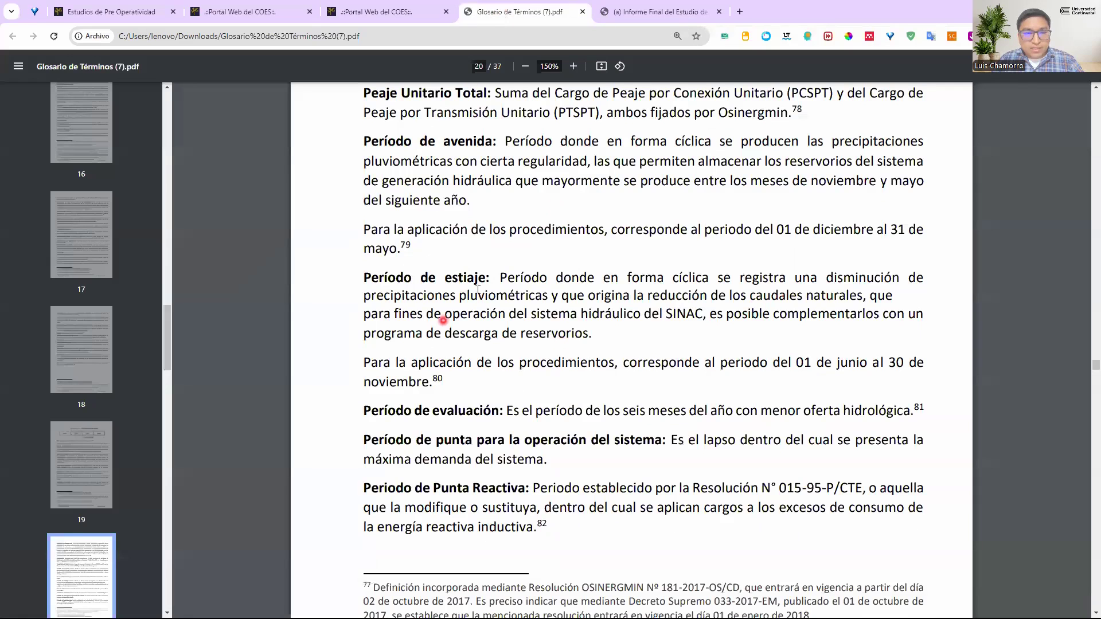
left_click(398, 15)
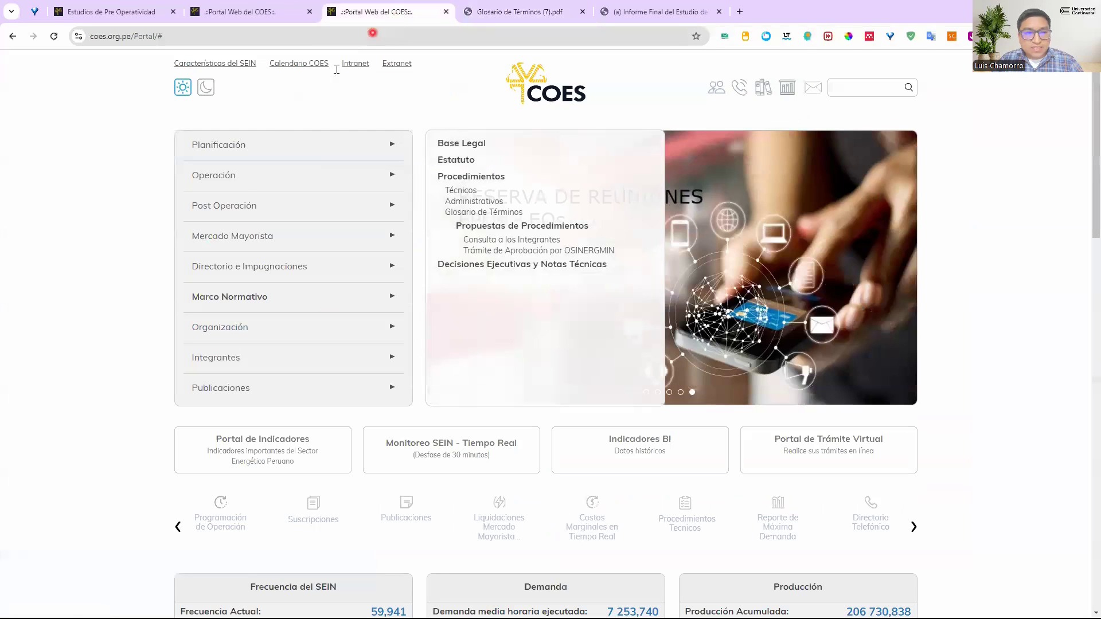
left_click(263, 151)
left_click(258, 182)
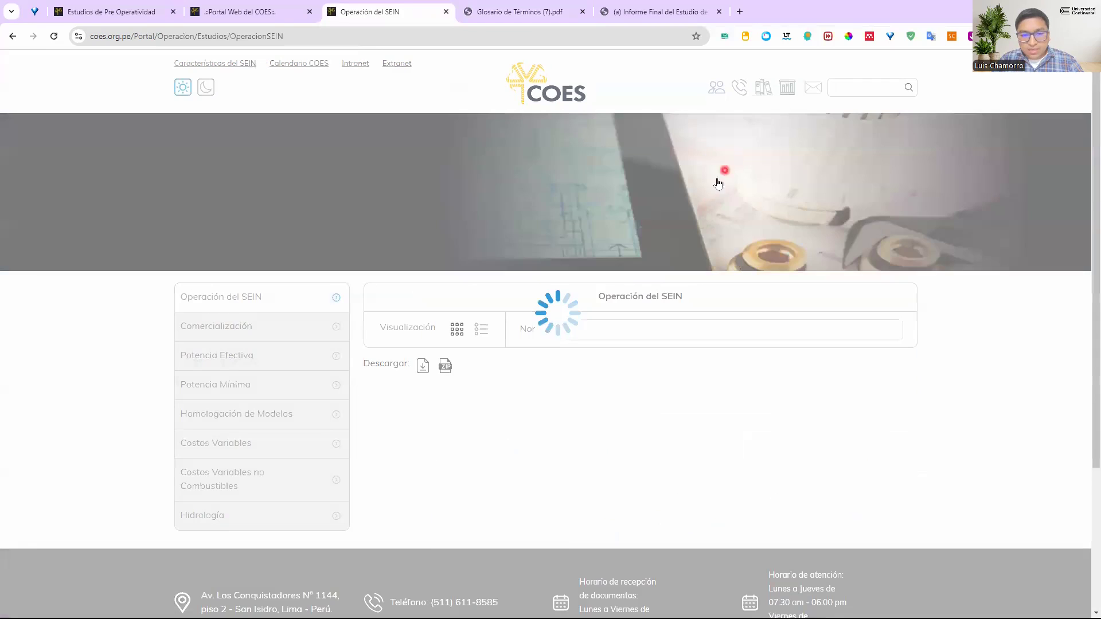
scroll(668, 321, "down", 3)
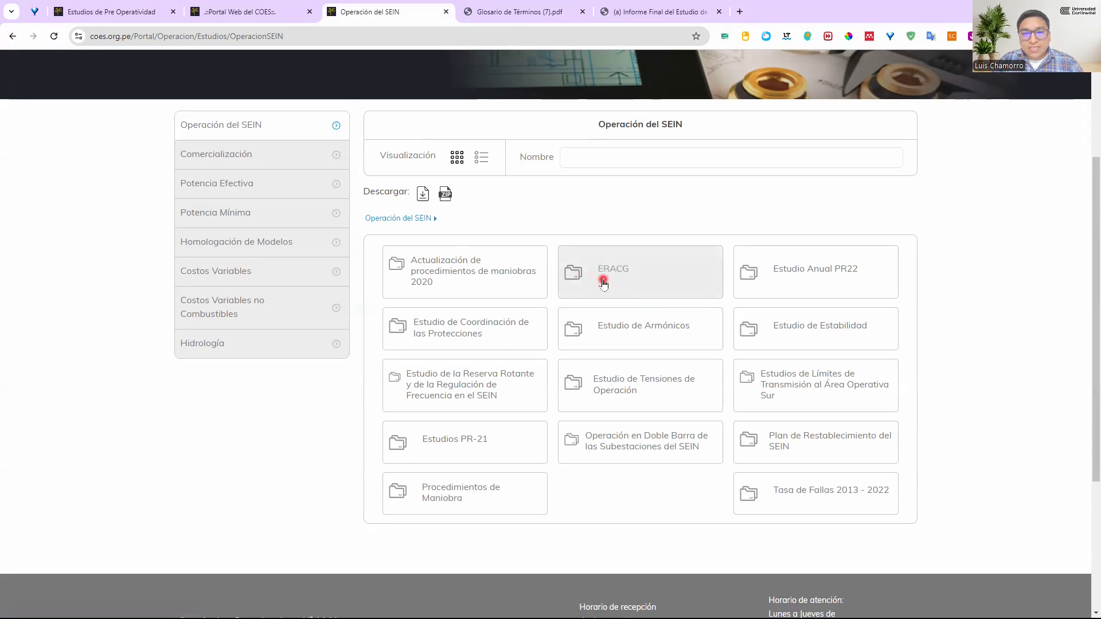
Open the ERACG 2024 study folder and view the base scenario tables in the downloaded Informe Final del Estudio de RACG 2024
left_click(616, 284)
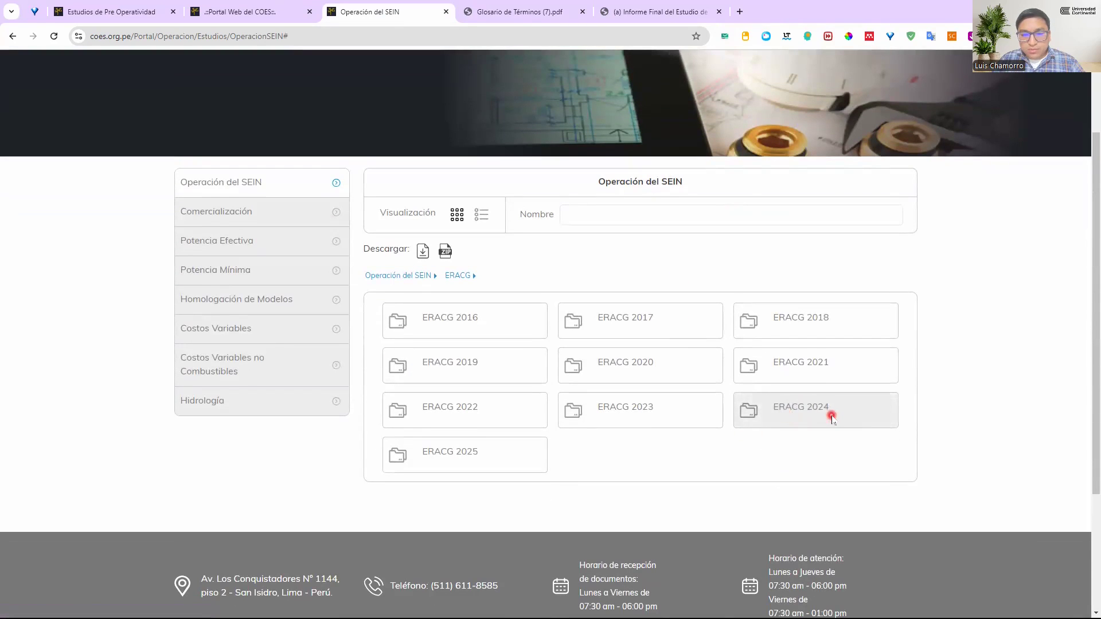
left_click(802, 405)
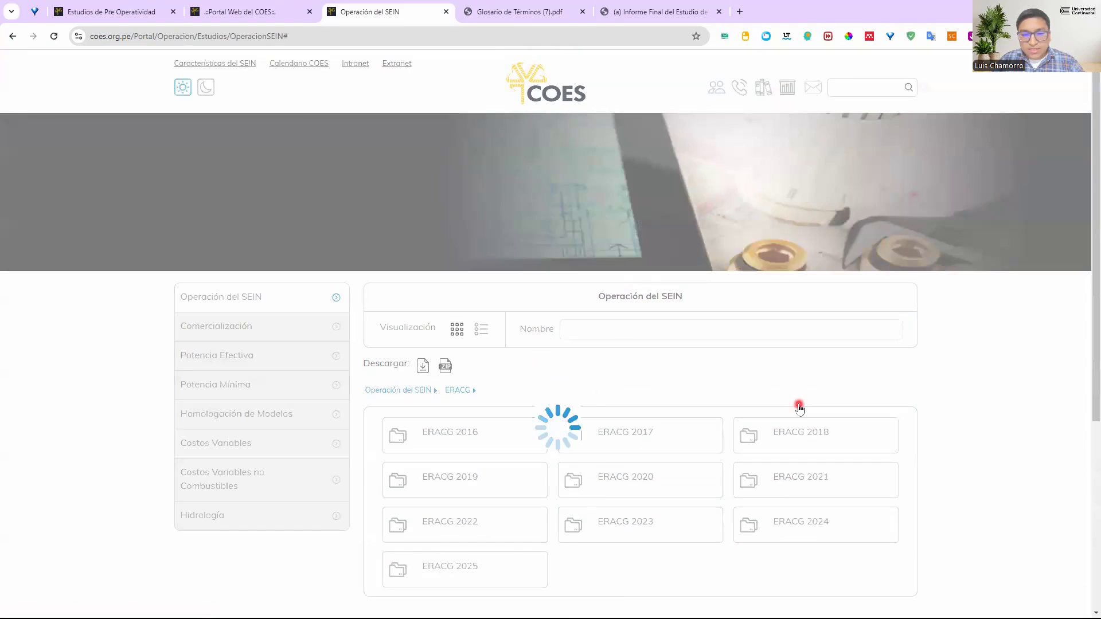
scroll(731, 381, "down", 4)
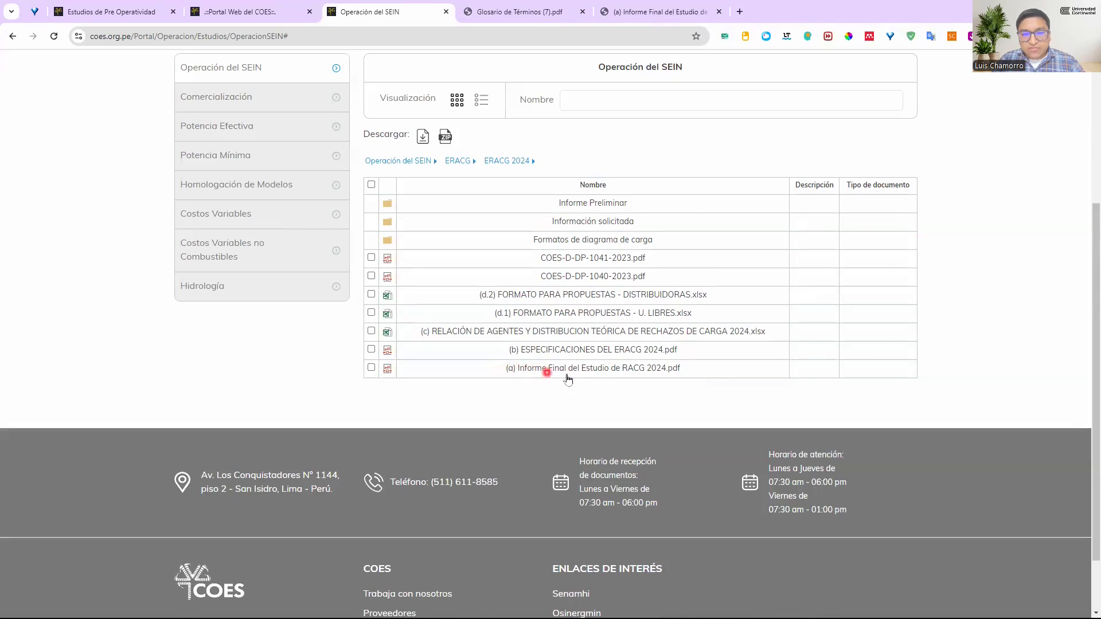
left_click(667, 11)
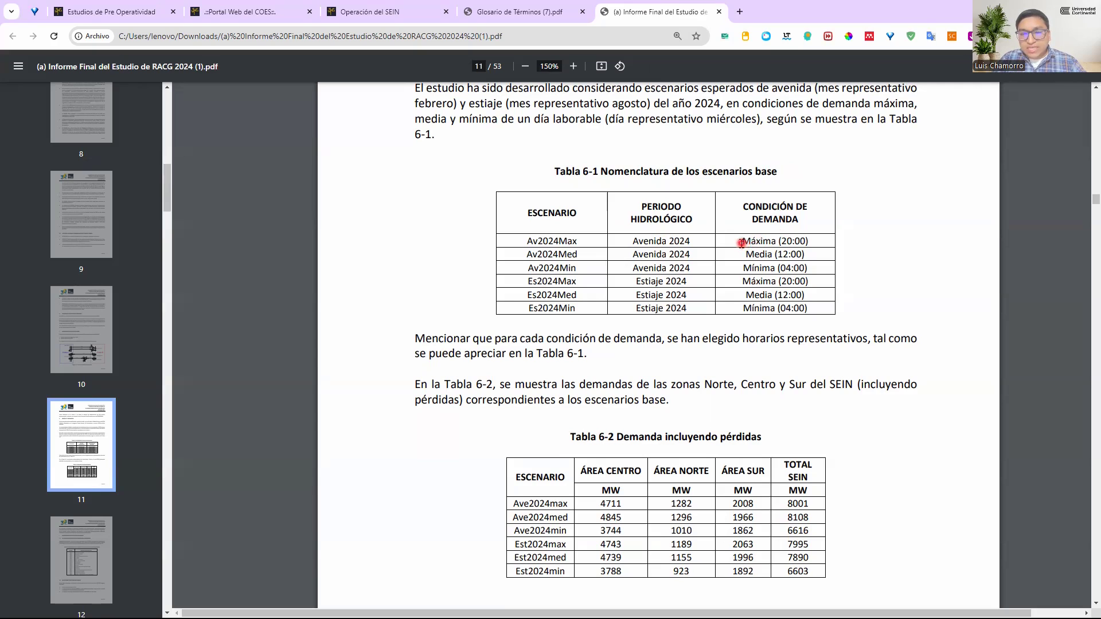
Highlight the demand condition of the Av2024Max scenario in Tabla 6-1 of the report
left_click_drag(782, 242, 809, 244)
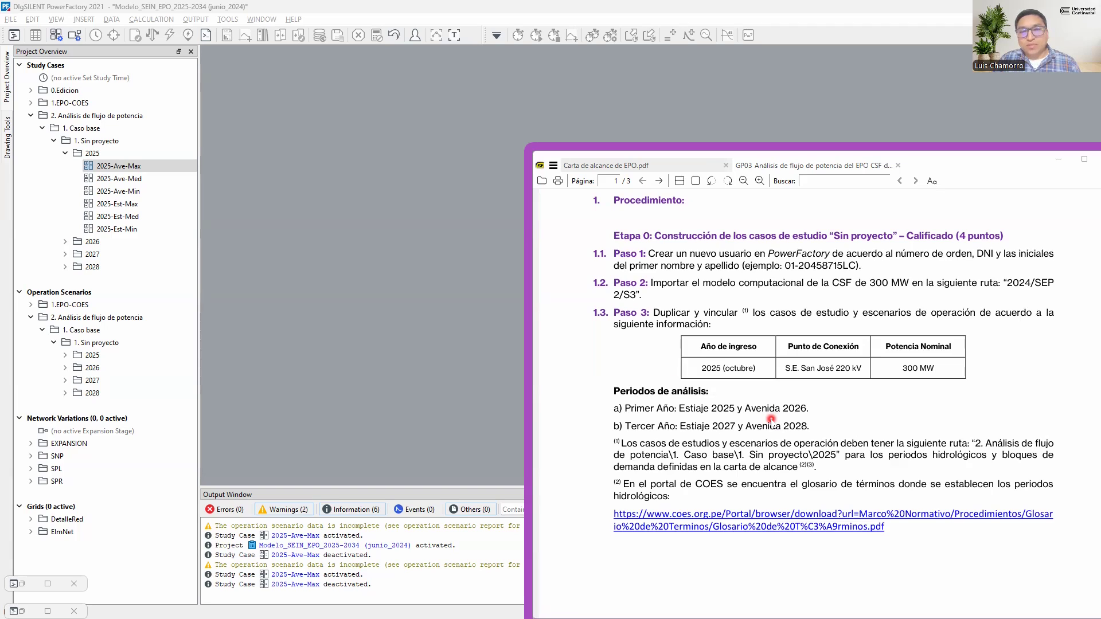
Switch to PowerFactory and delete every 2025 study case under "1. Sin proyecto" except 2025-Est-Med
left_click(149, 168)
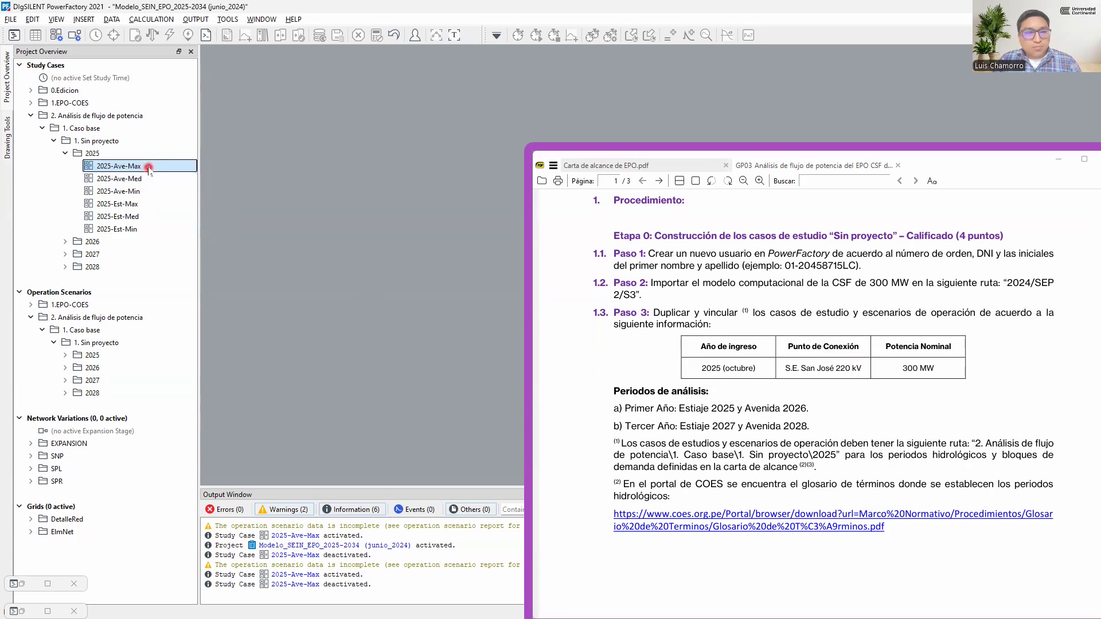
left_click(145, 178, "ctrl")
left_click(141, 190, "ctrl")
left_click(139, 205, "ctrl")
left_click(134, 229, "ctrl")
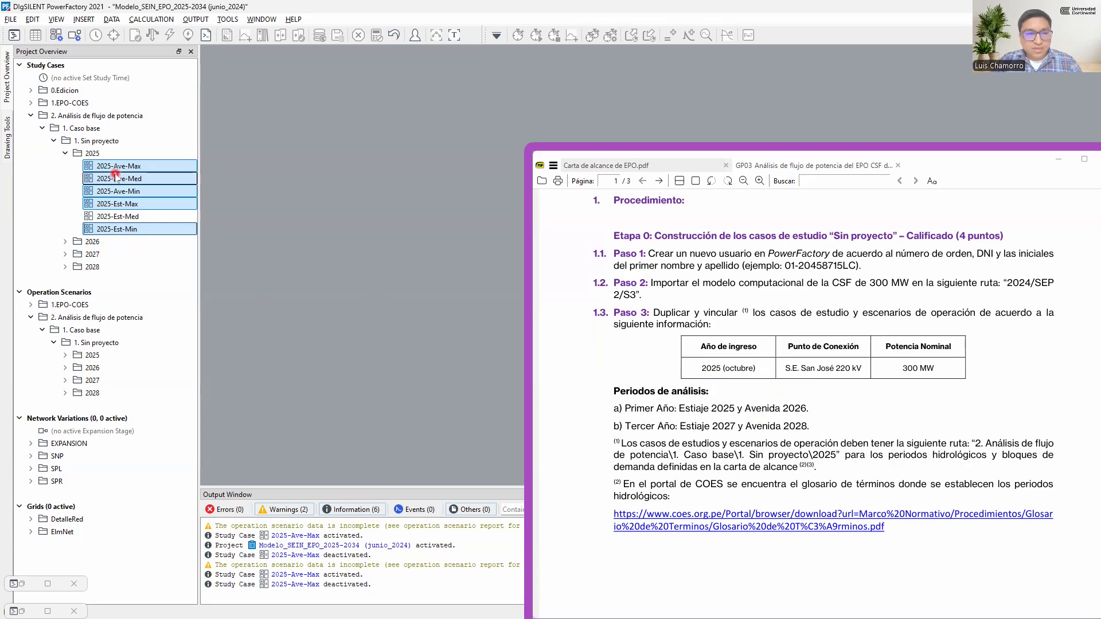
key("Delete")
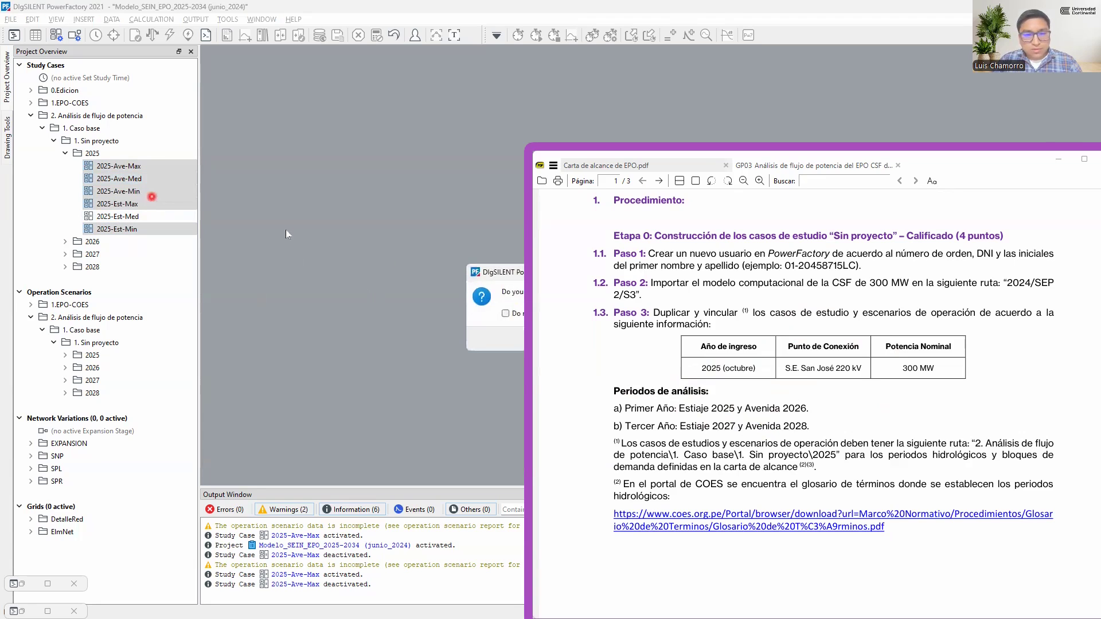
left_click_drag(491, 273, 347, 274)
left_click(414, 336)
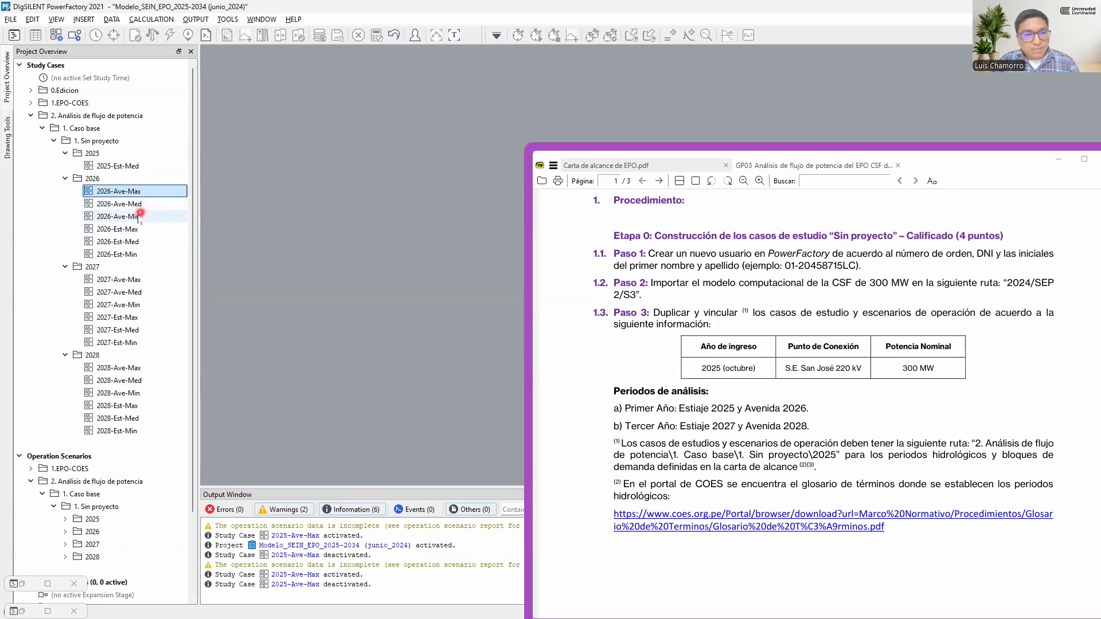
Delete the 2026 study cases Ave-Max, Ave-Min, Est-Max, Est-Med and Est-Min, keeping only 2026-Ave-Med
left_click(140, 217, "ctrl")
left_click(133, 229, "ctrl")
left_click(132, 242, "ctrl")
left_click(131, 253, "ctrl")
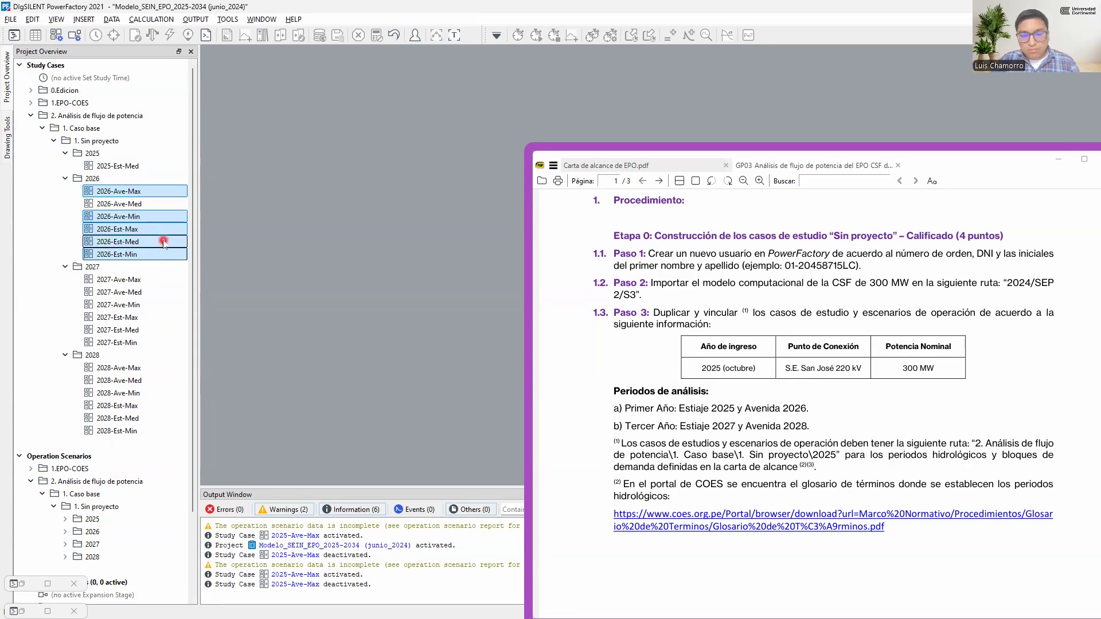
key("Delete")
key("Return")
Delete the 2027 study cases Ave-Max, Ave-Med, Ave-Min, Est-Max and Est-Min, keeping only 2027-Est-Med
left_click(147, 216)
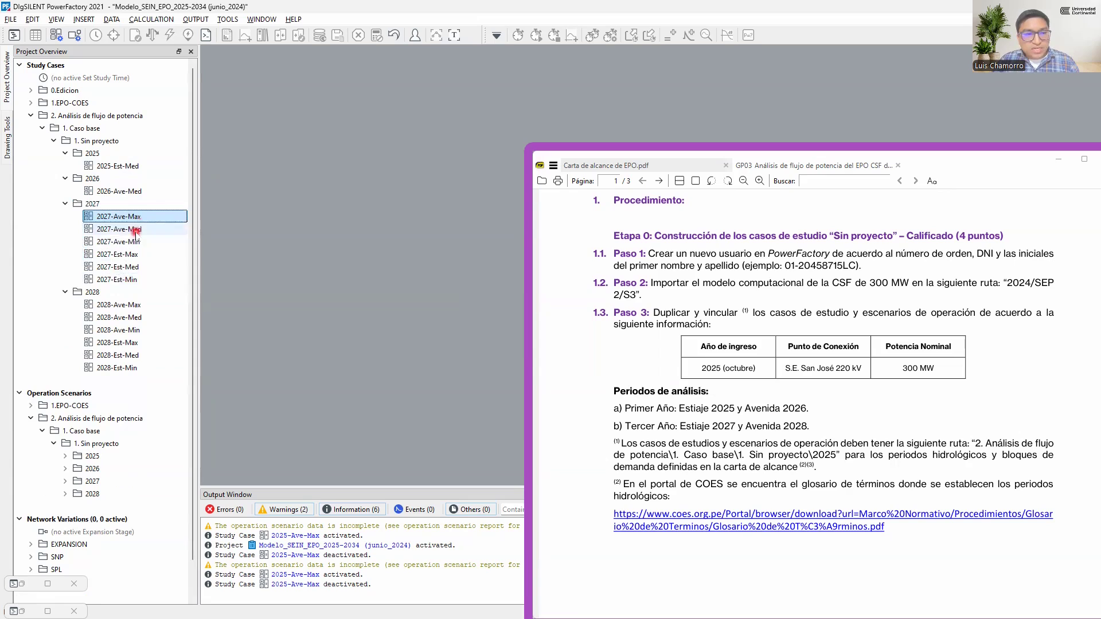
left_click(135, 230, "ctrl")
left_click(130, 243, "ctrl")
left_click(131, 254, "ctrl")
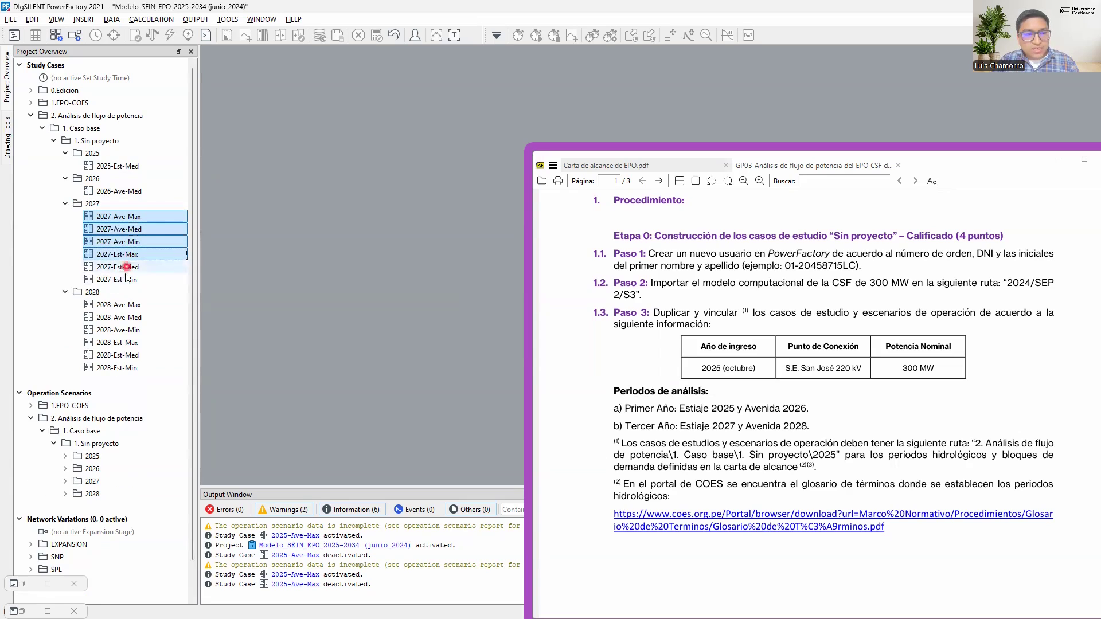
left_click(125, 279, "ctrl")
left_click(134, 239, "ctrl")
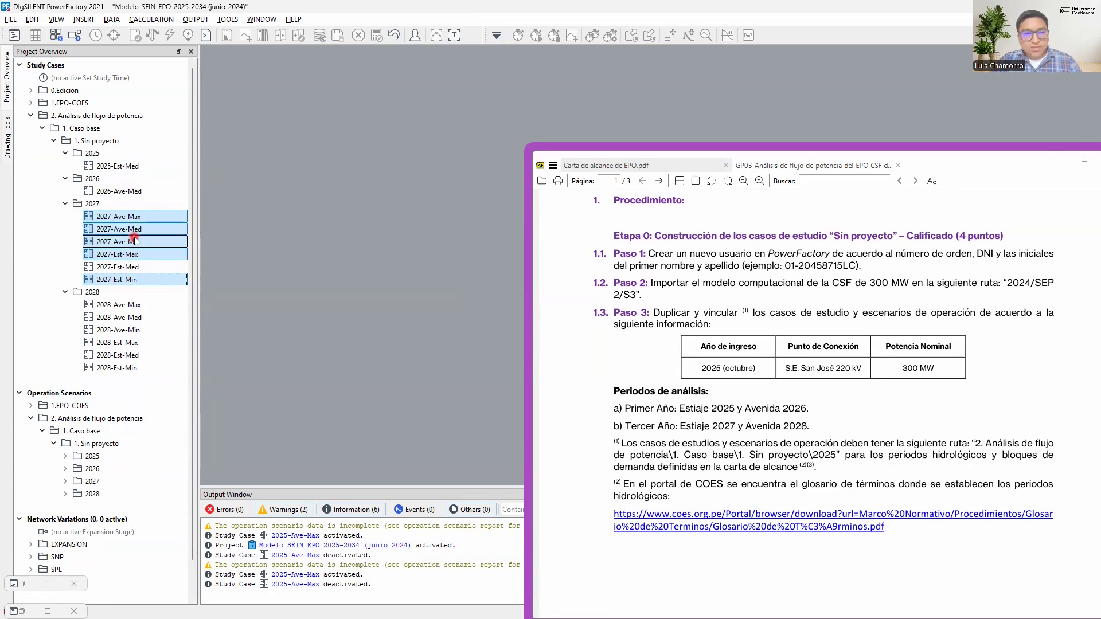
key("Delete")
key("Return")
Delete the 2028 study cases Ave-Max, Ave-Min, Est-Max, Est-Med and Est-Min, keeping only 2028-Ave-Med
left_click(134, 241)
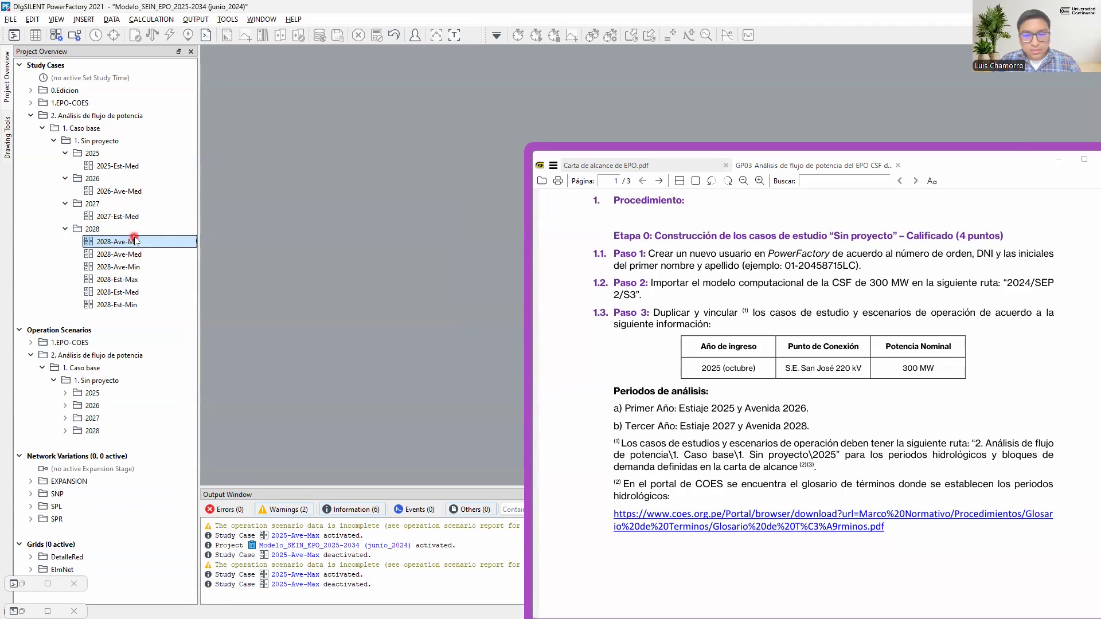
left_click(133, 267, "ctrl")
left_click(133, 279, "ctrl")
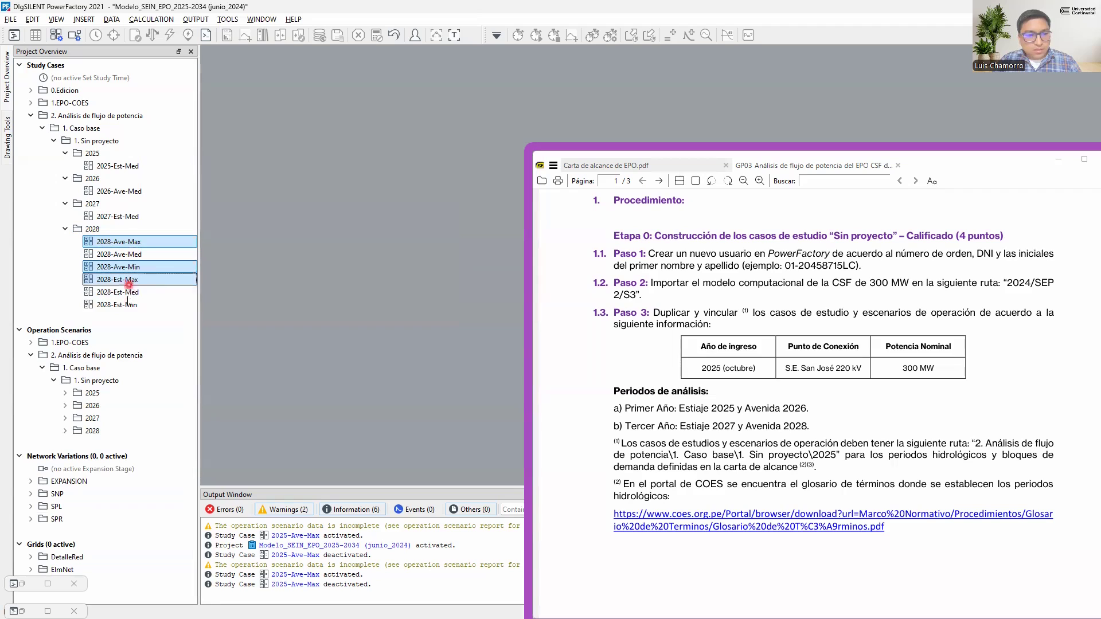
left_click(133, 292, "ctrl")
left_click(133, 305, "ctrl")
key("Delete")
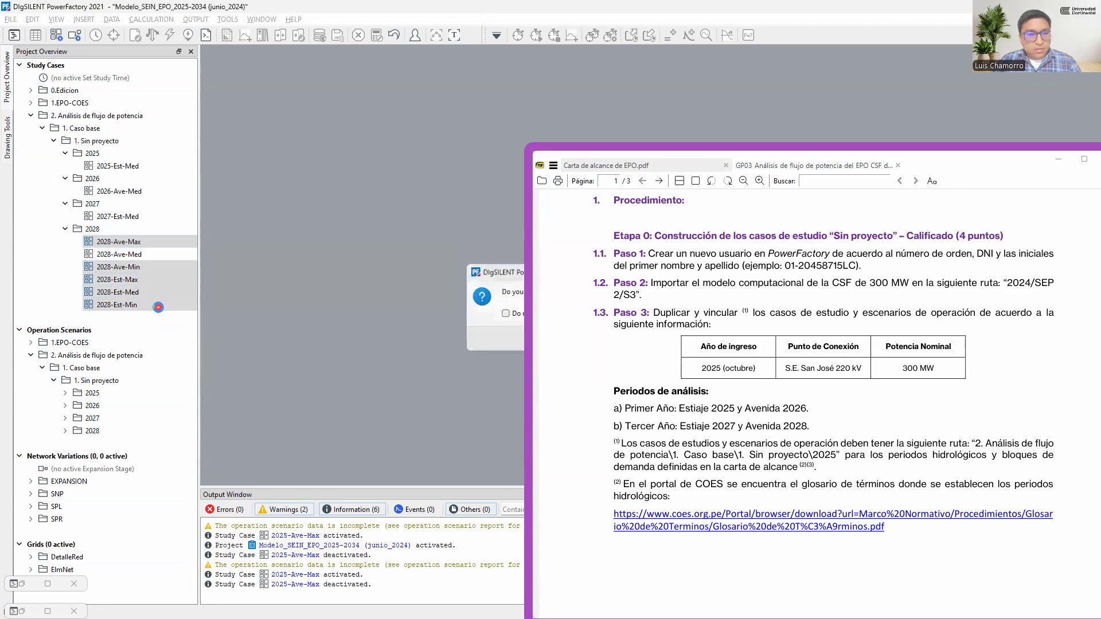
key("Return")
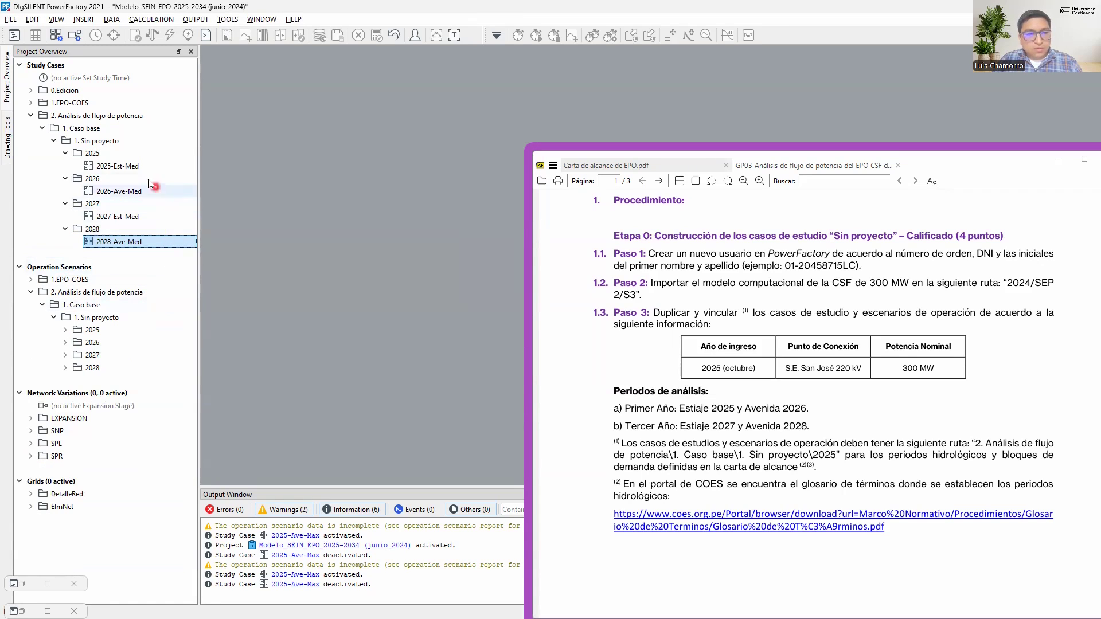
Go through the remaining study cases 2025-Est-Med, 2026-Ave-Med, 2027-Est-Med and 2028-Ave-Med one by one
left_click(103, 167)
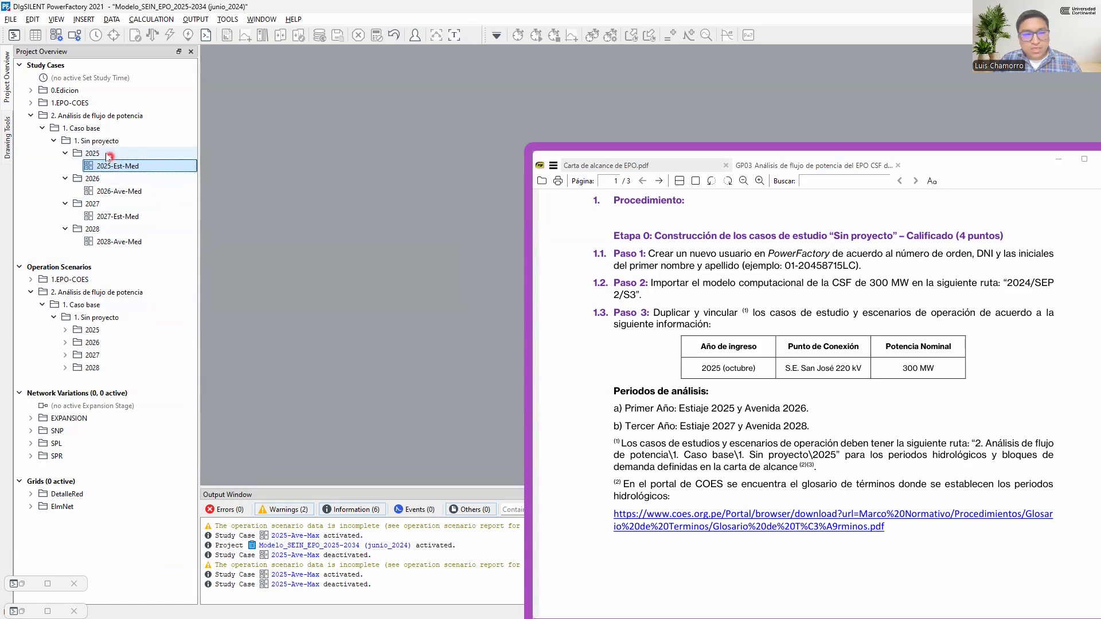
left_click(113, 192)
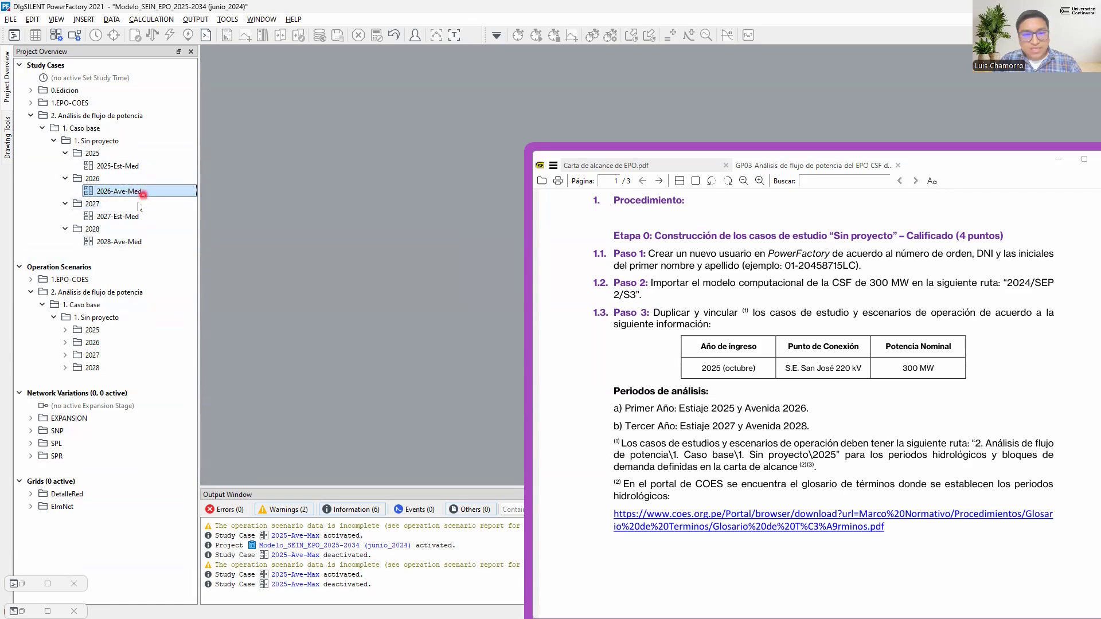
left_click(115, 216)
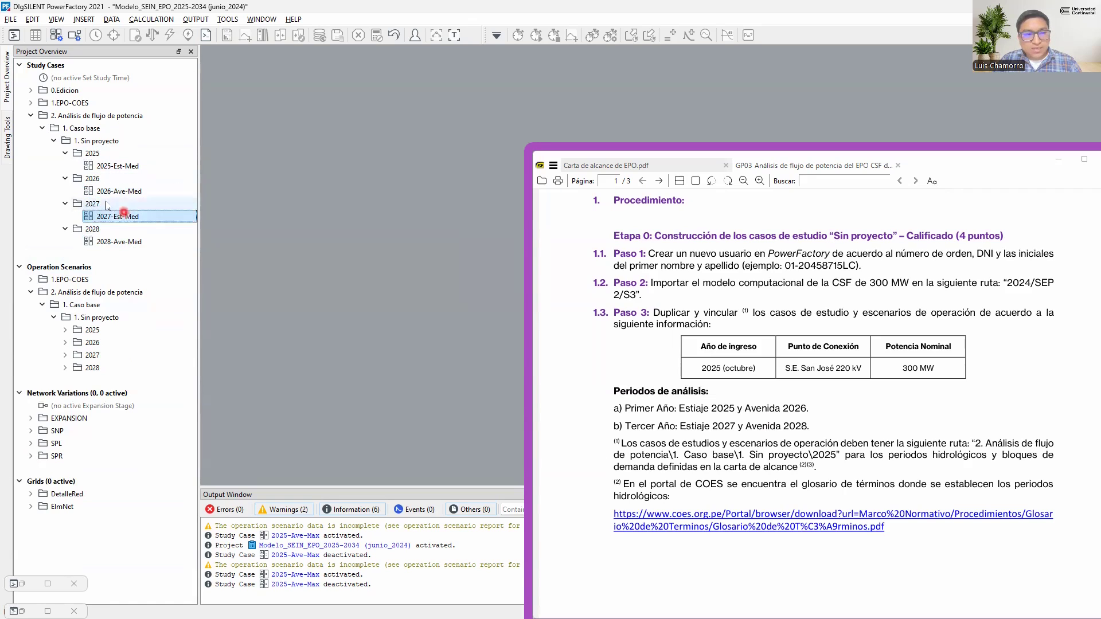
left_click(119, 242)
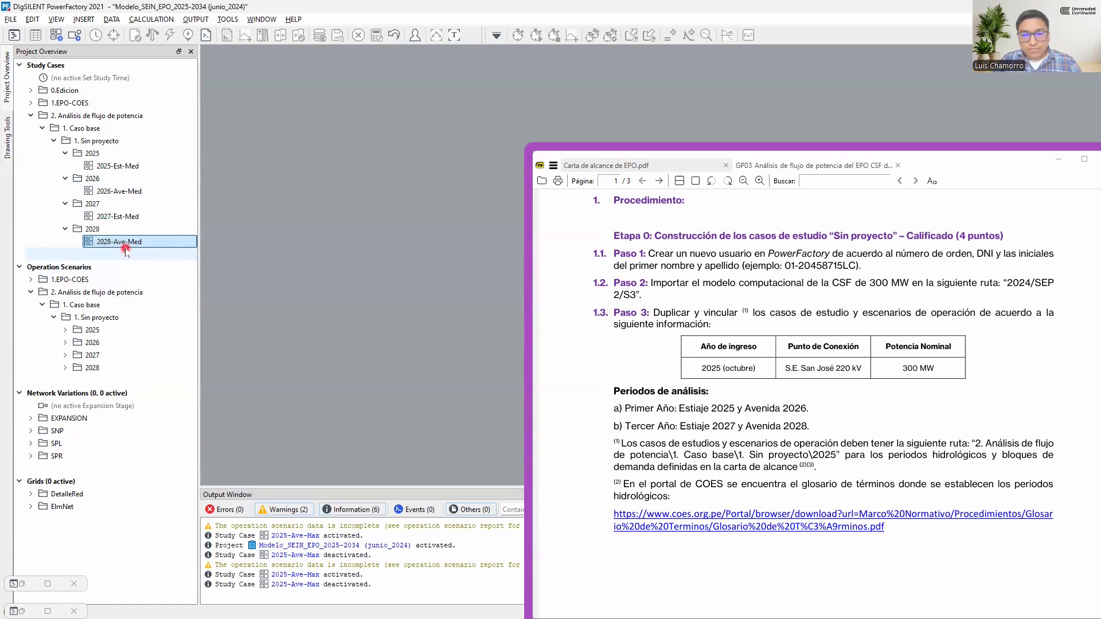
Expand the 2025 to 2028 folders of the "1. Sin proyecto" operation scenarios
double_click(107, 330)
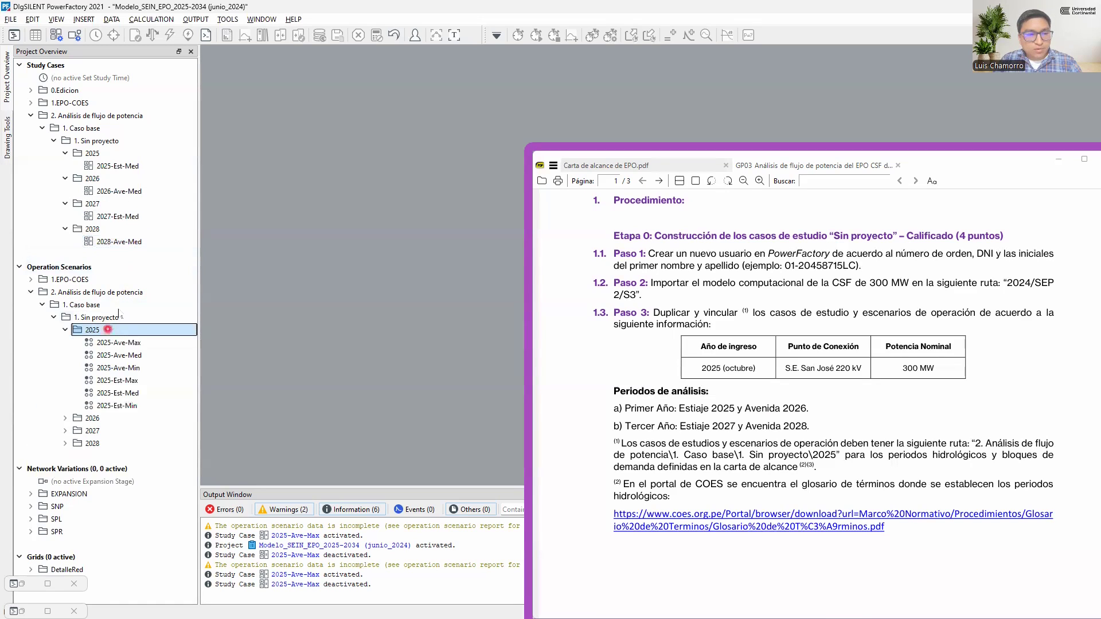
double_click(109, 419)
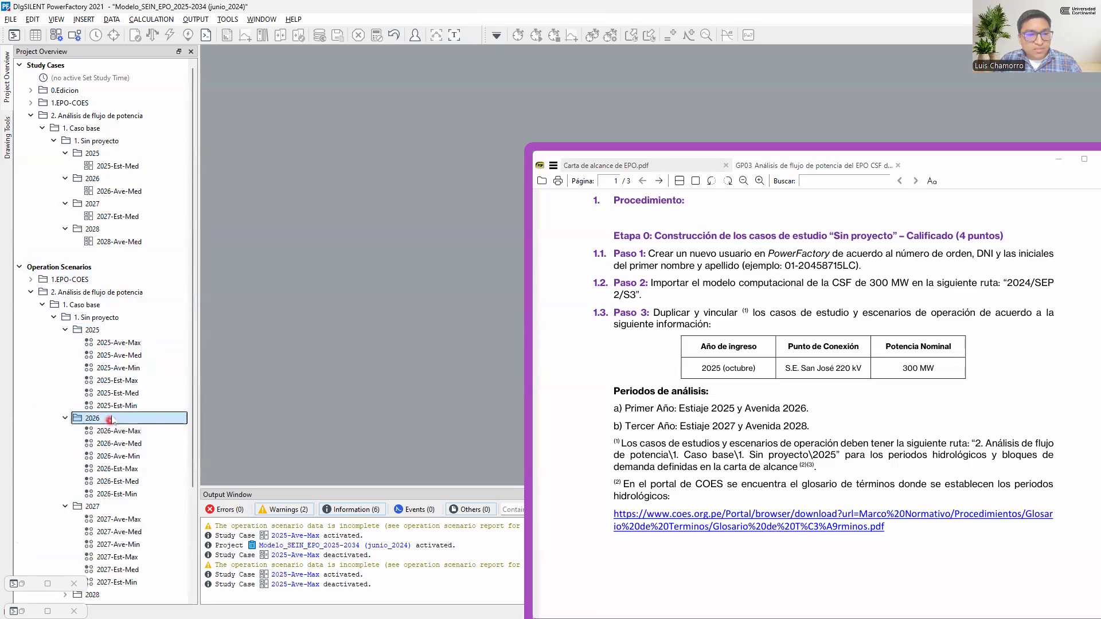
scroll(112, 420, "down", 4)
double_click(98, 456)
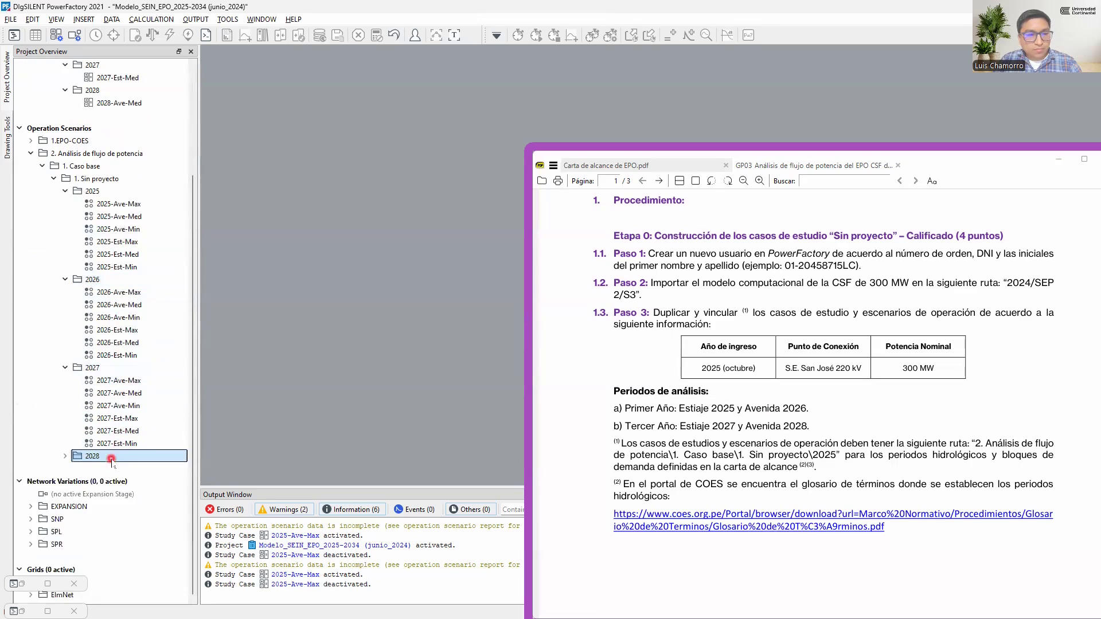
Delete the 2025 operation scenarios Ave-Max, Ave-Med, Ave-Min, Est-Max and Est-Min, keeping only 2025-Est-Med
left_click(138, 205)
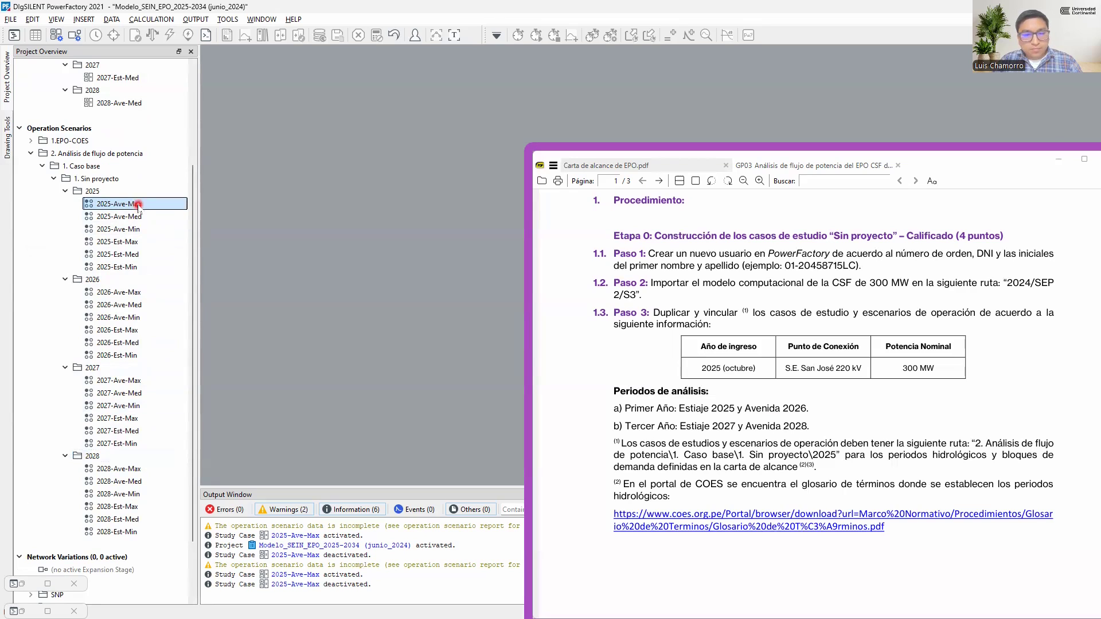
left_click(136, 217, "ctrl")
left_click(134, 229, "ctrl")
left_click(134, 242, "ctrl")
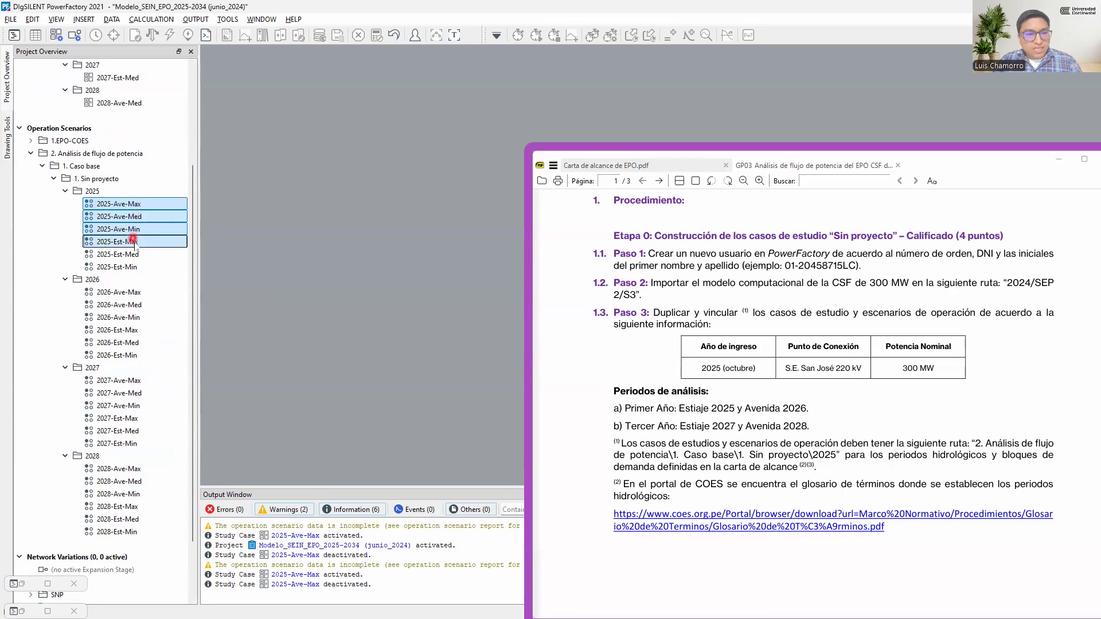
left_click(131, 267, "ctrl")
key("Delete")
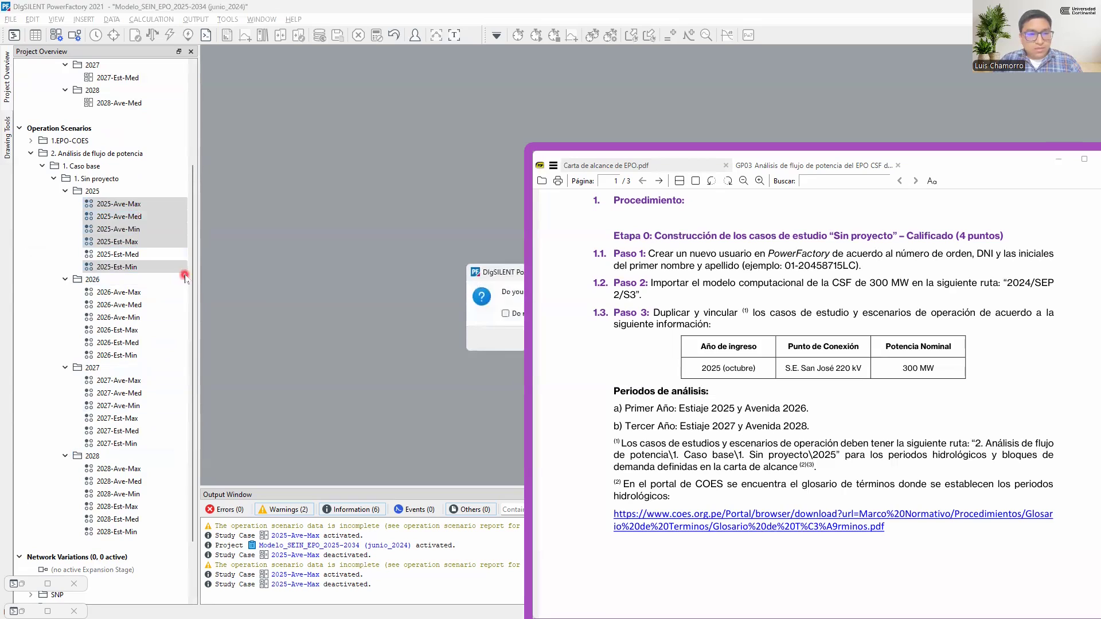
key("Return")
Delete the 2026 operation scenarios Ave-Max, Ave-Min, Est-Max, Est-Med and Est-Min, keeping only 2026-Ave-Med
left_click(138, 229)
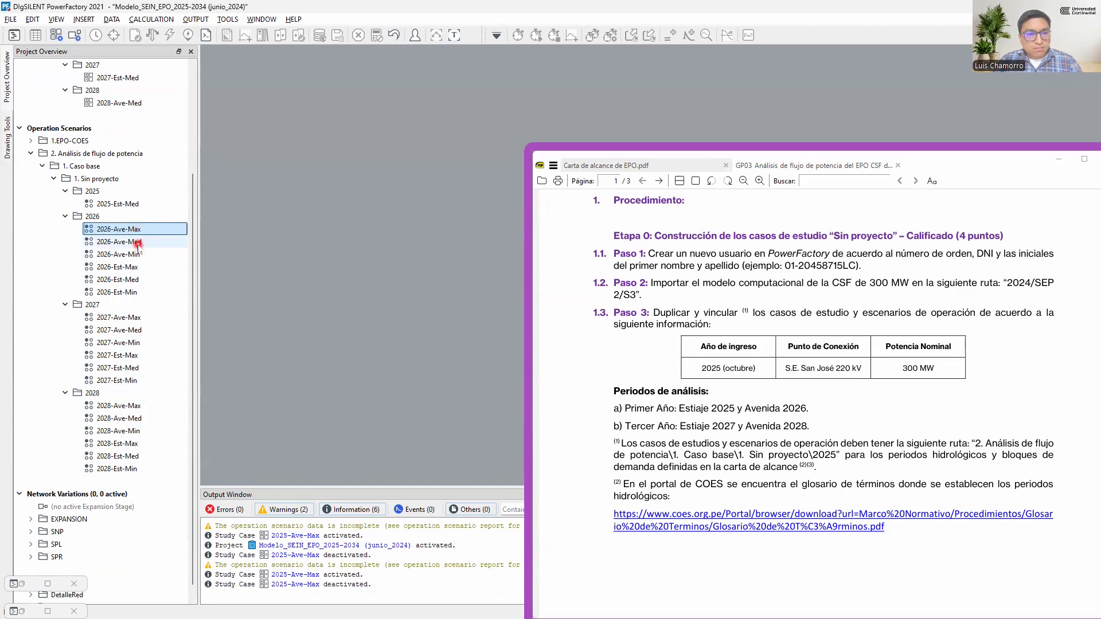
left_click(132, 254, "ctrl")
left_click(132, 267, "ctrl")
left_click(131, 280, "ctrl")
left_click(131, 292, "ctrl")
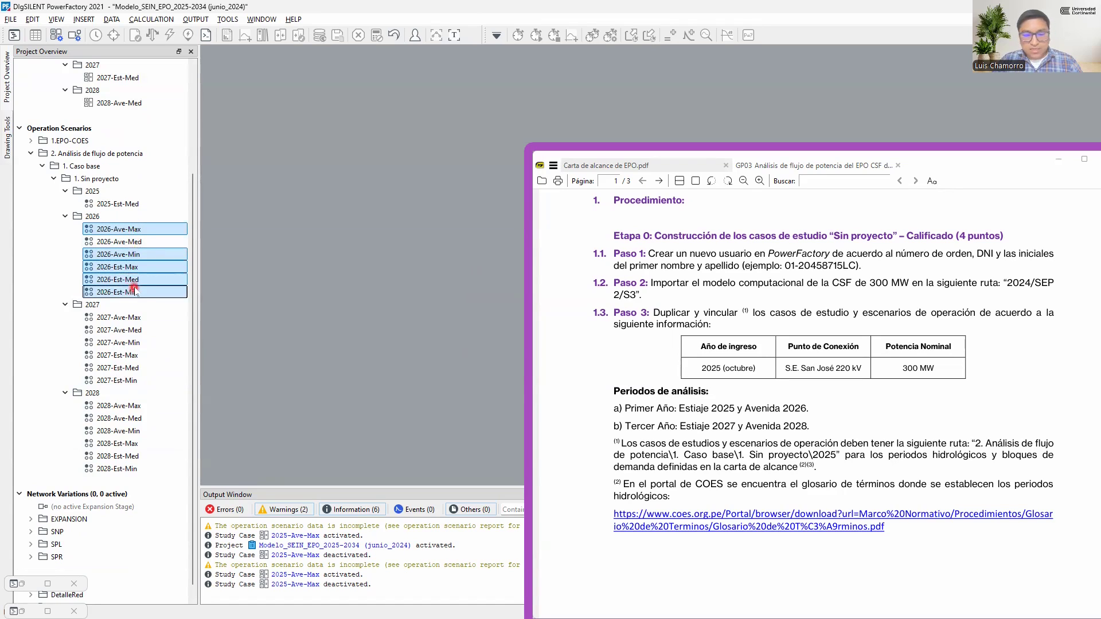
key("Delete")
key("Return")
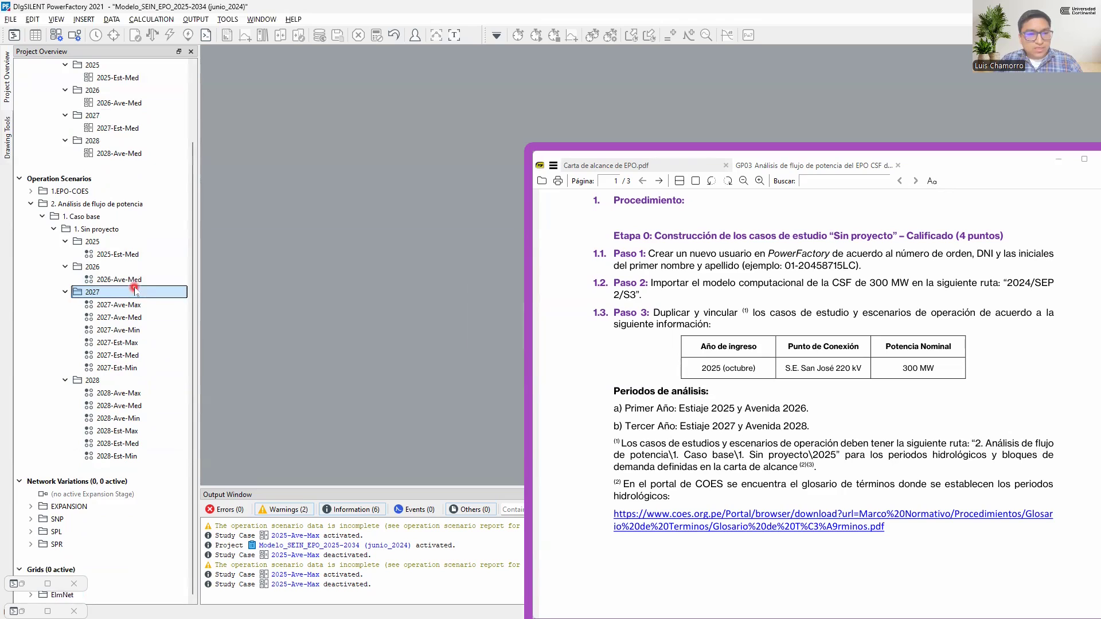
Delete the 2027 operation scenarios Ave-Max, Ave-Med, Ave-Min, Est-Max and Est-Min, keeping only 2027-Est-Med
left_click(142, 304)
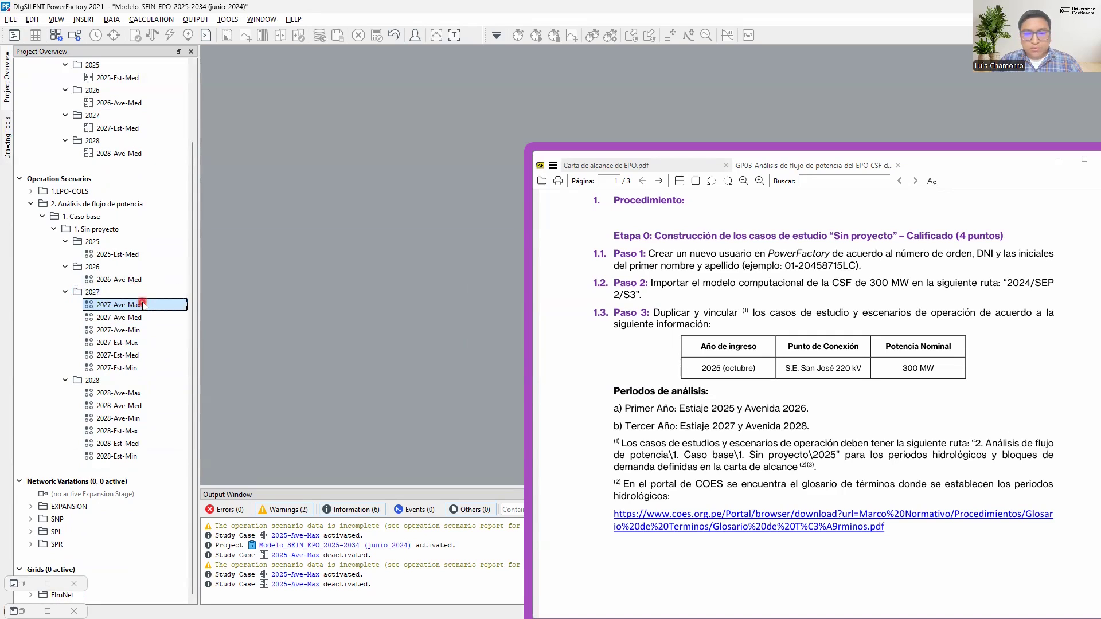
left_click(140, 317, "ctrl")
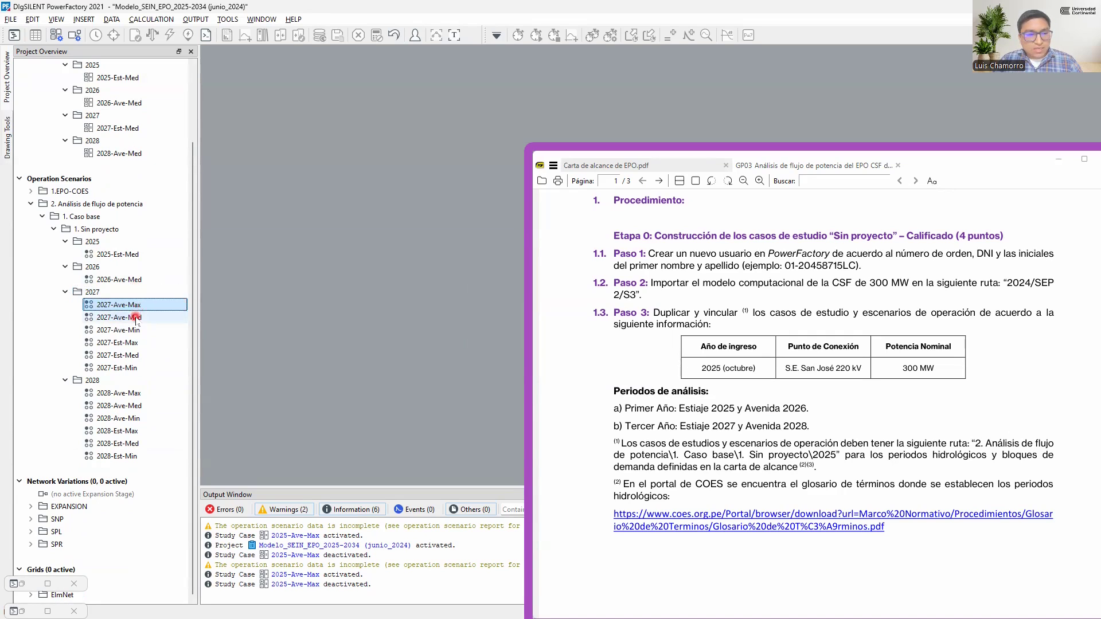
left_click(138, 330, "ctrl")
left_click(137, 342, "ctrl")
left_click(133, 368, "ctrl")
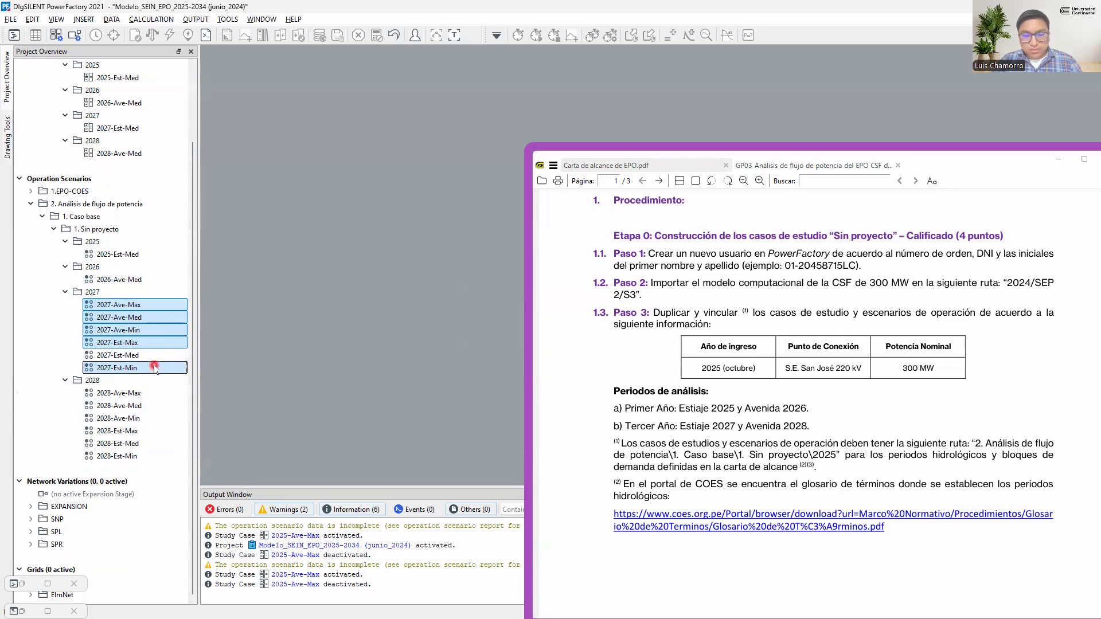
key("Delete")
key("Return")
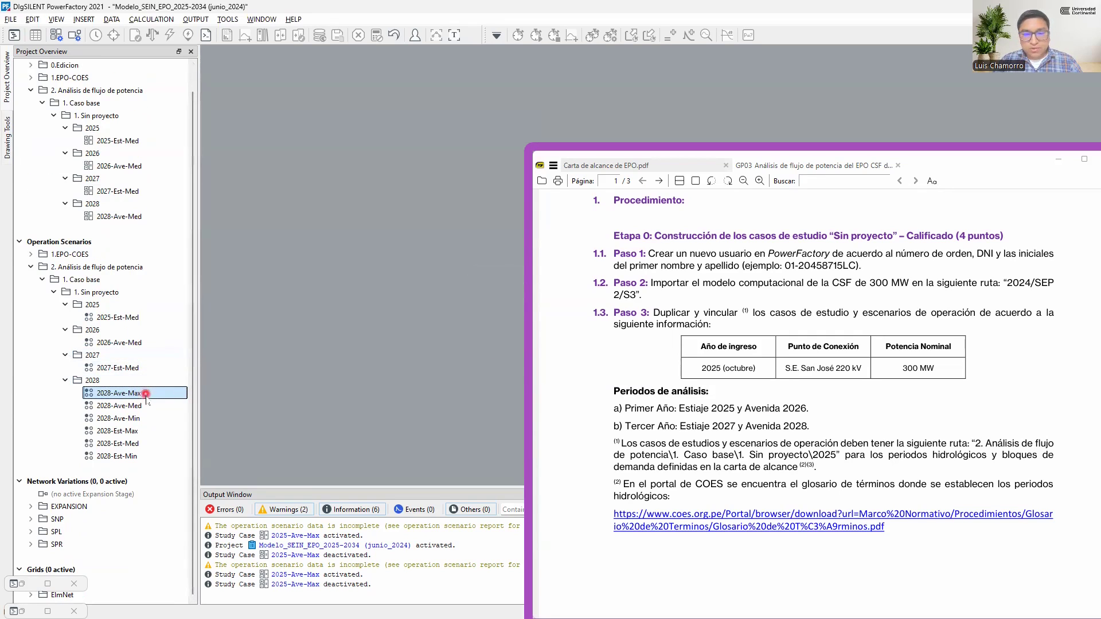
Delete the 2028 operation scenarios Ave-Max, Ave-Min, Est-Max, Est-Med and Est-Min, keeping only 2028-Ave-Med
left_click(141, 418, "ctrl")
left_click(144, 431, "ctrl")
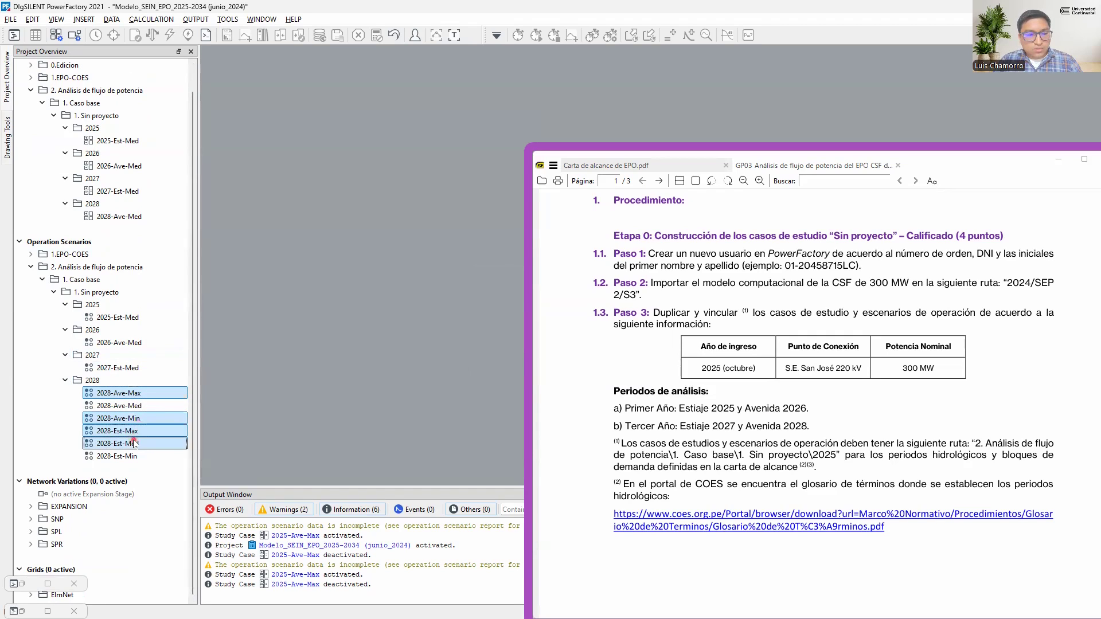
left_click(148, 456, "ctrl")
left_click(152, 444, "ctrl")
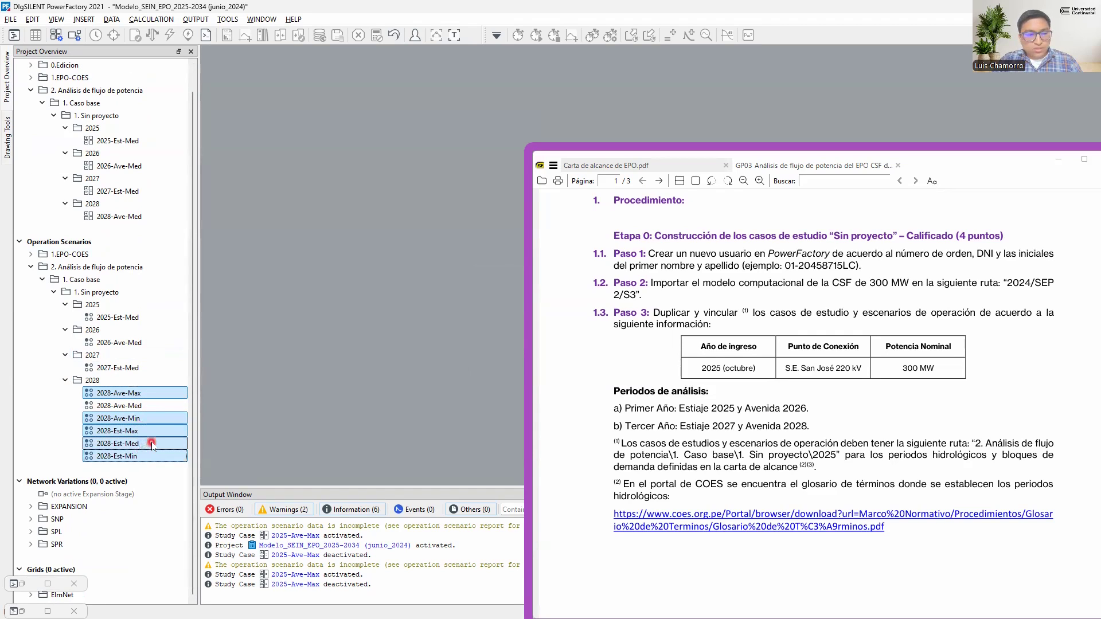
key("Delete")
key("Return")
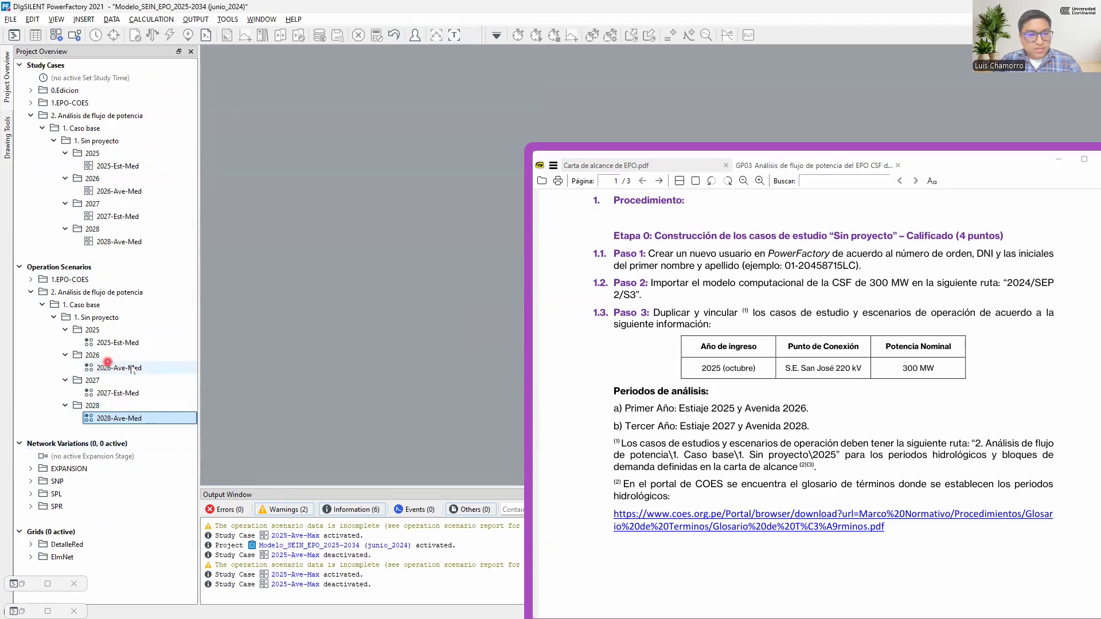
Review the remaining 2025-Est-Med and 2026-Ave-Med operation scenarios against the required analysis periods
left_click(144, 354)
left_click(131, 342)
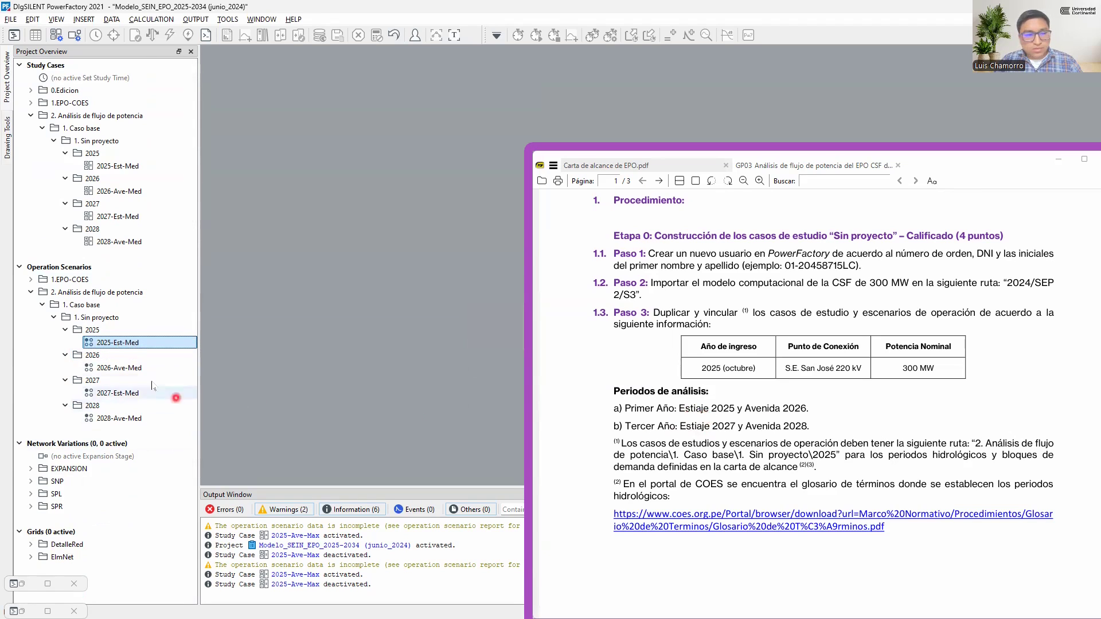
left_click(125, 369)
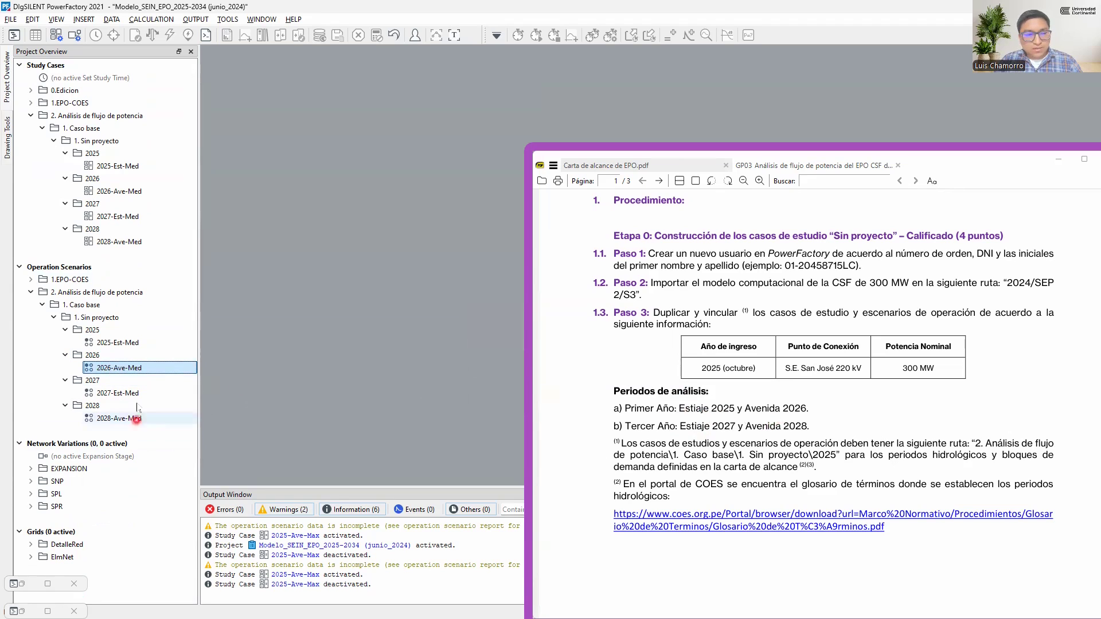
Check the 2027-Est-Med and 2028-Ave-Med operation scenarios against the required analysis periods and the guide's instruction to link cases and scenarios
left_click(117, 392)
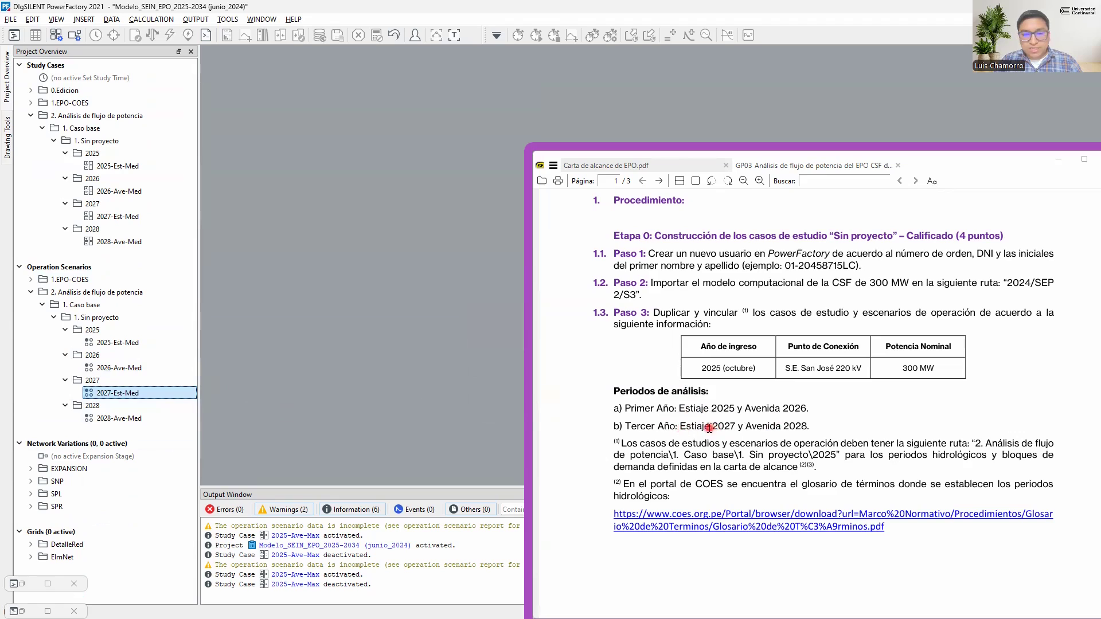
left_click(132, 418)
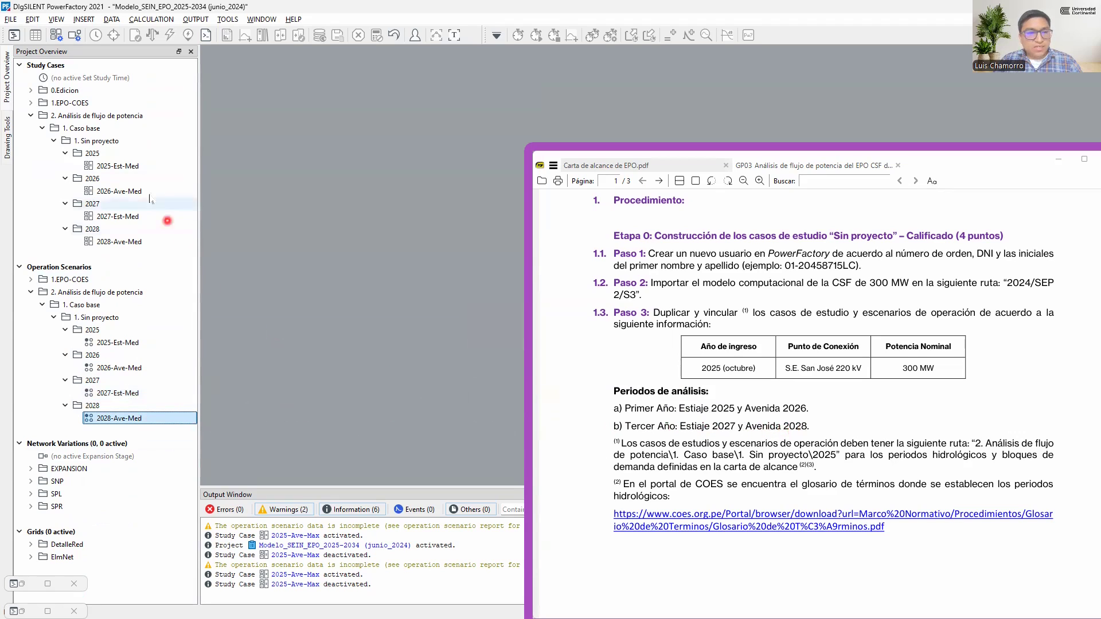
double_click(672, 312)
double_click(710, 312)
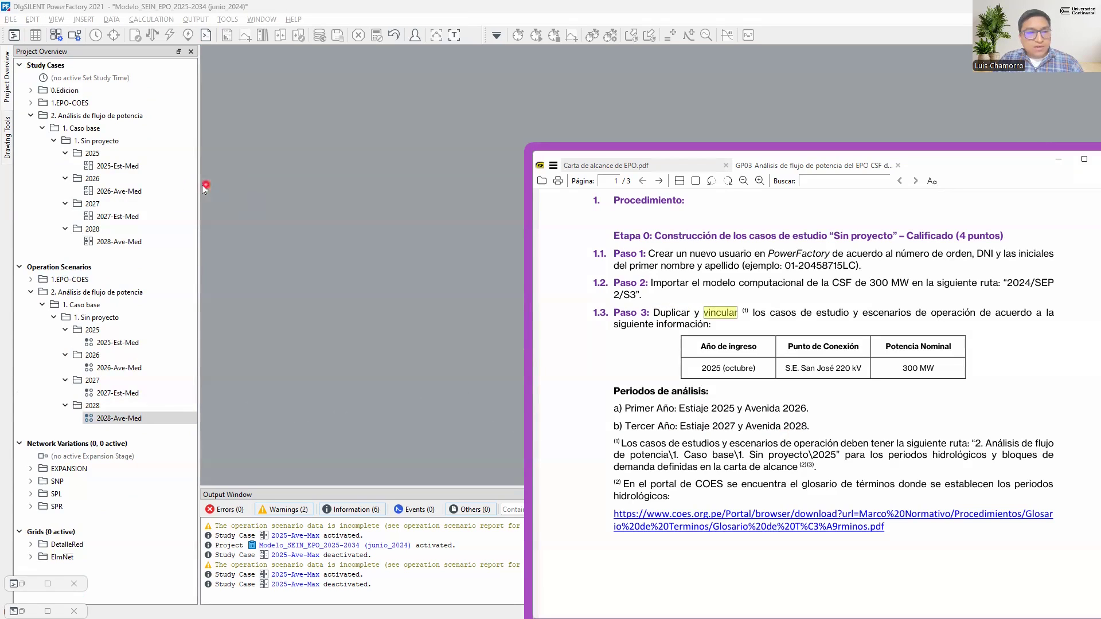
Link the 2025 pair by activating the "Sin proyecto" study case 2025-Est-Med and its matching 2025-Est-Med operation scenario
left_click(113, 166)
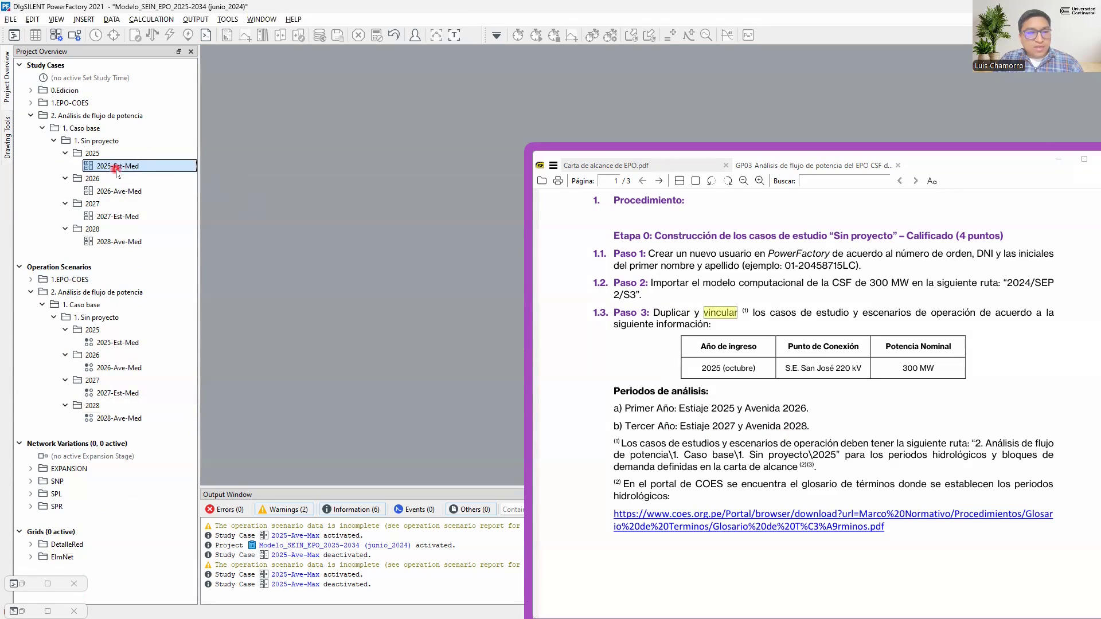
left_click(120, 344)
left_click(133, 166)
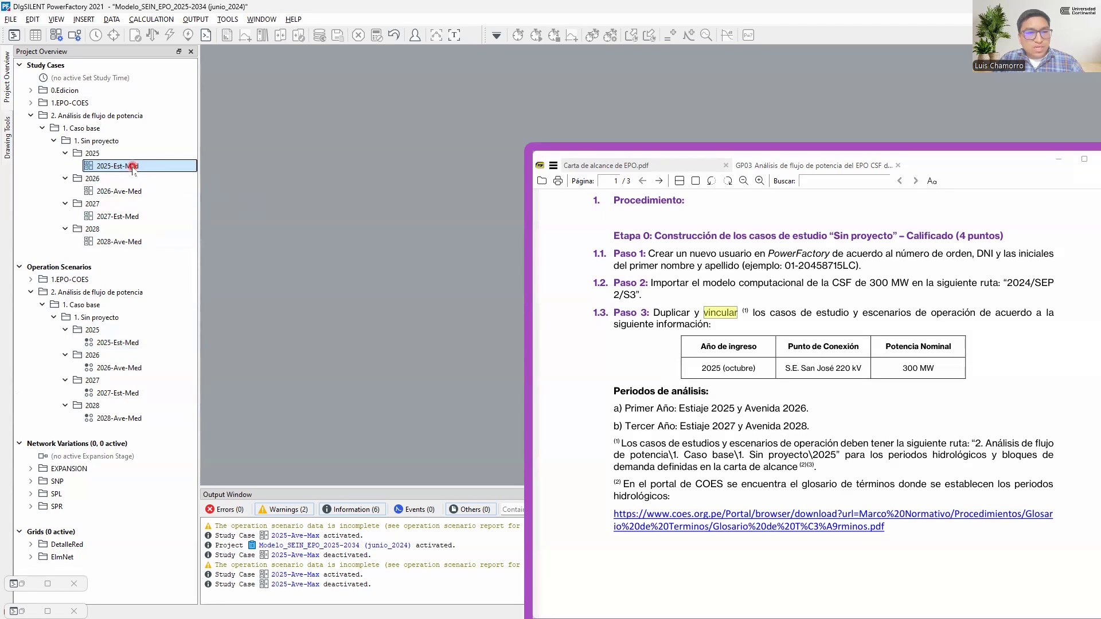
right_click(133, 167)
left_click(180, 205)
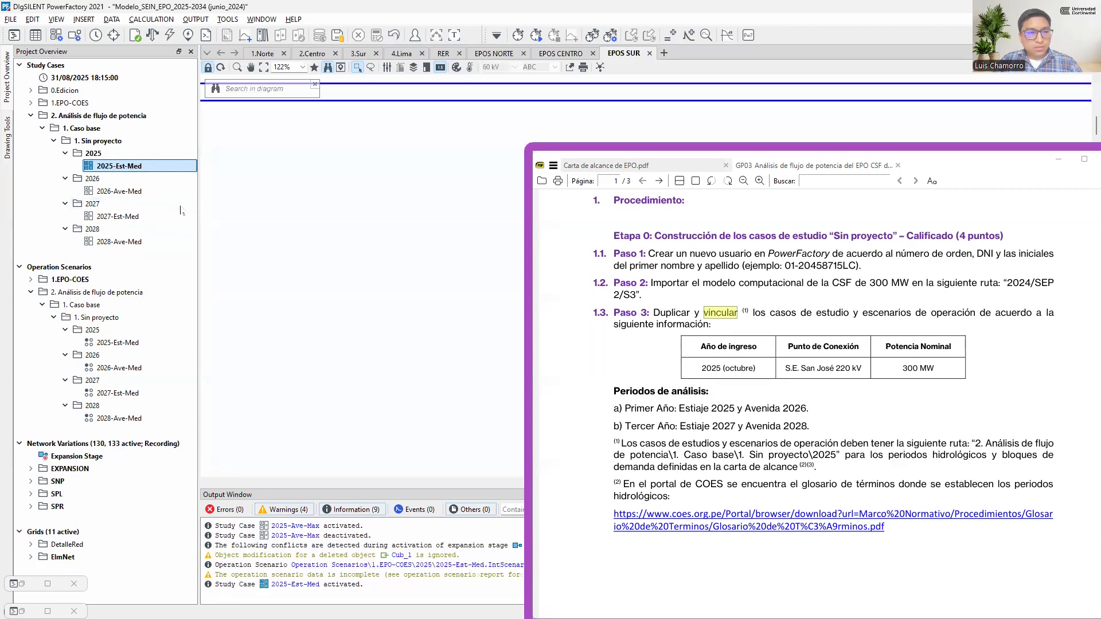
left_click(118, 344)
right_click(119, 345)
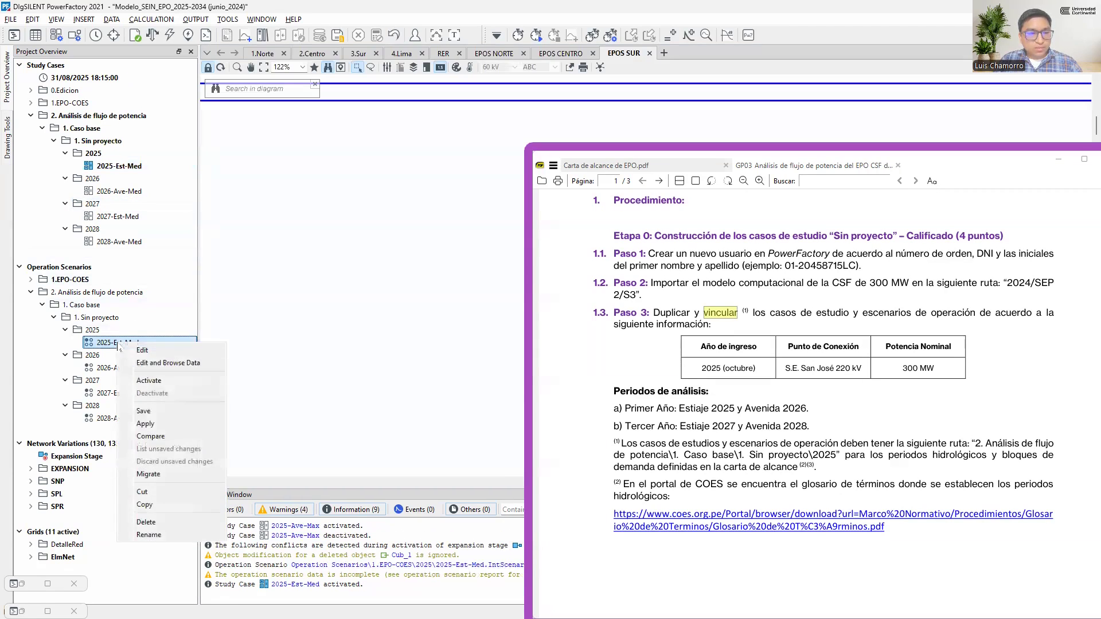
left_click(166, 385)
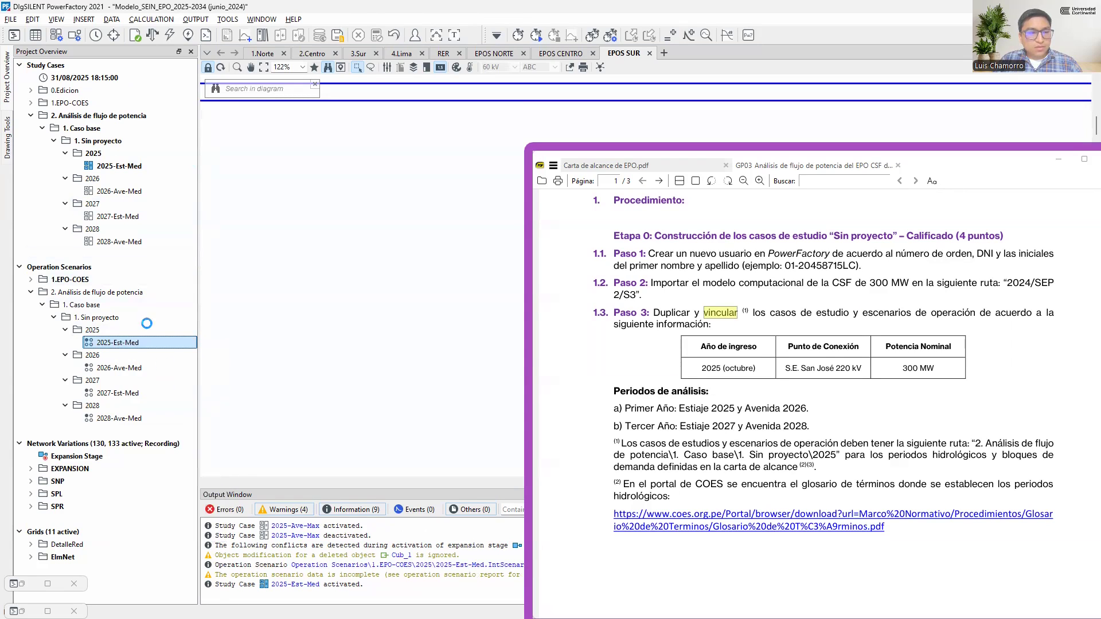
Link the 2026 pair by activating the "Sin proyecto" study case 2026-Ave-Med and its matching 2026-Ave-Med operation scenario
left_click(133, 194)
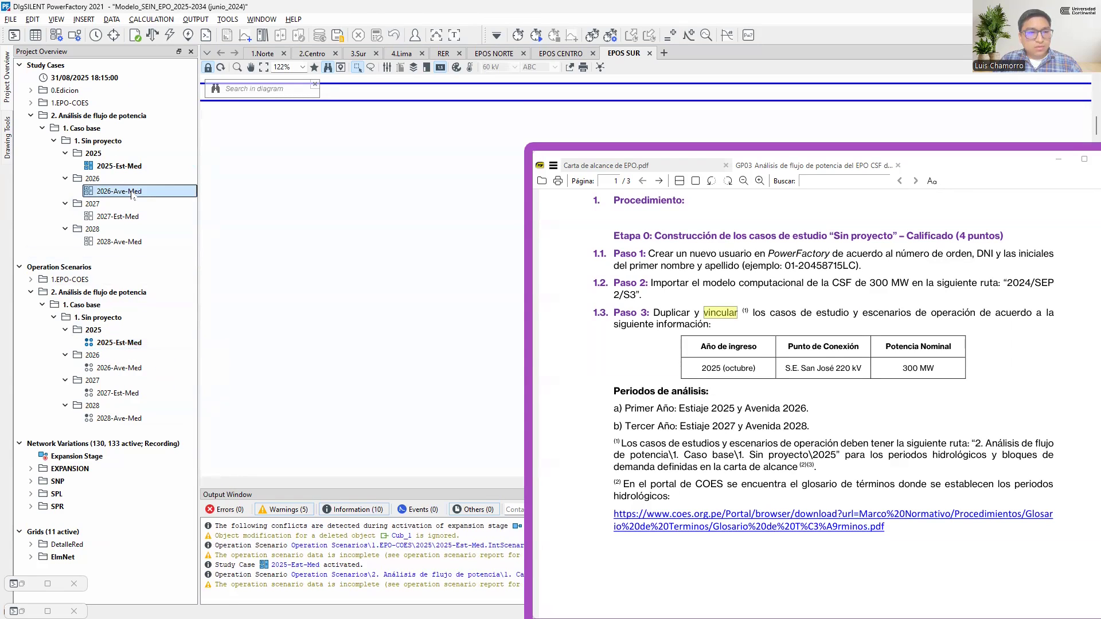
right_click(133, 195)
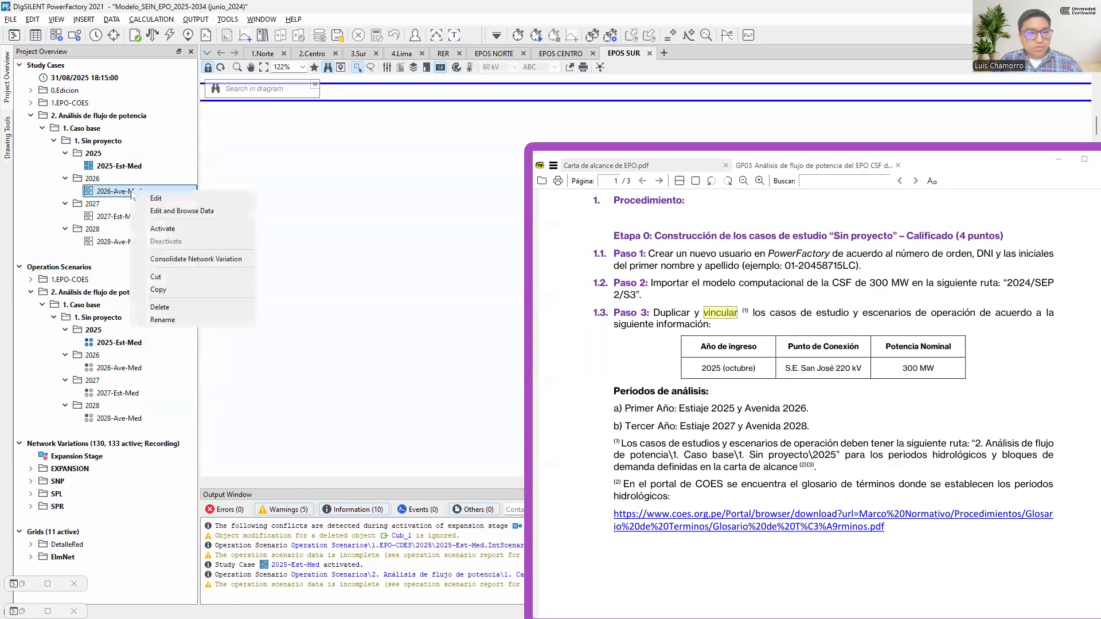
left_click(174, 230)
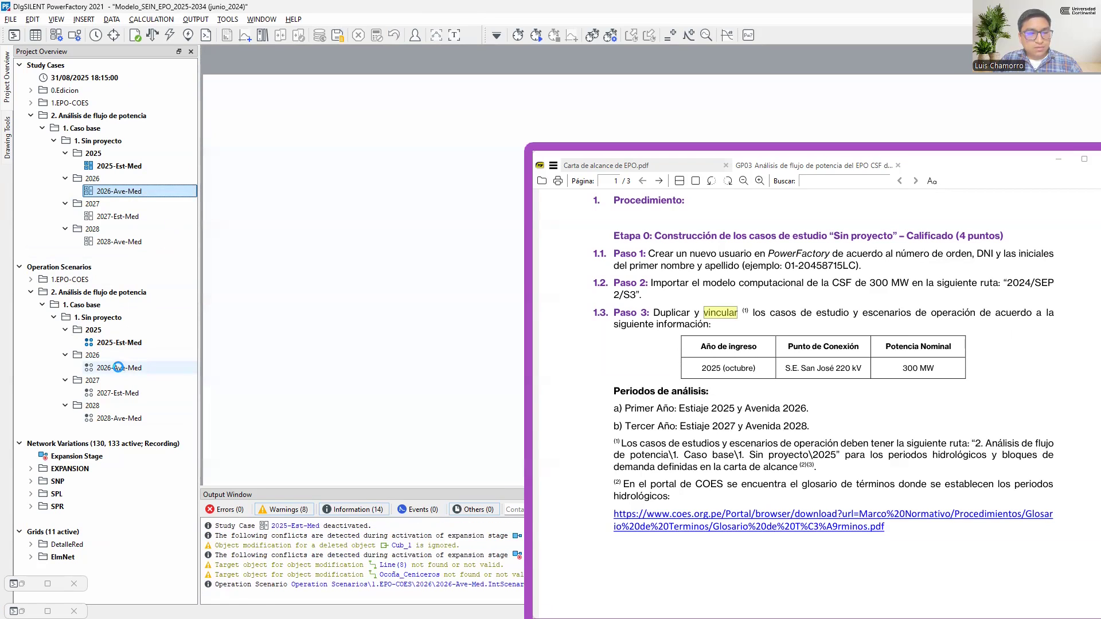
right_click(118, 368)
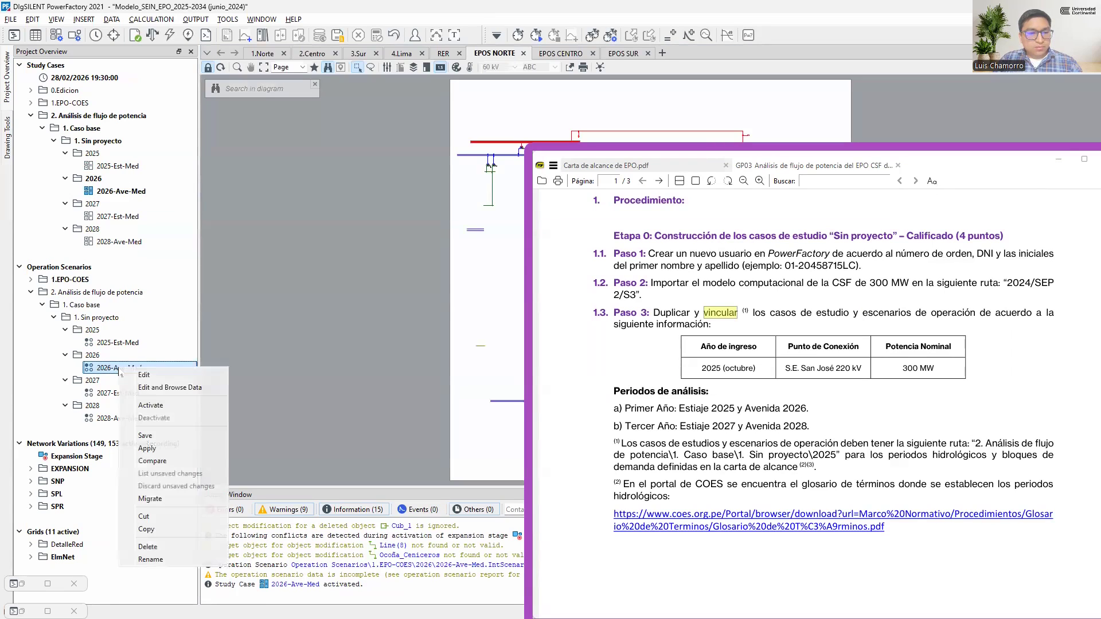
left_click(164, 408)
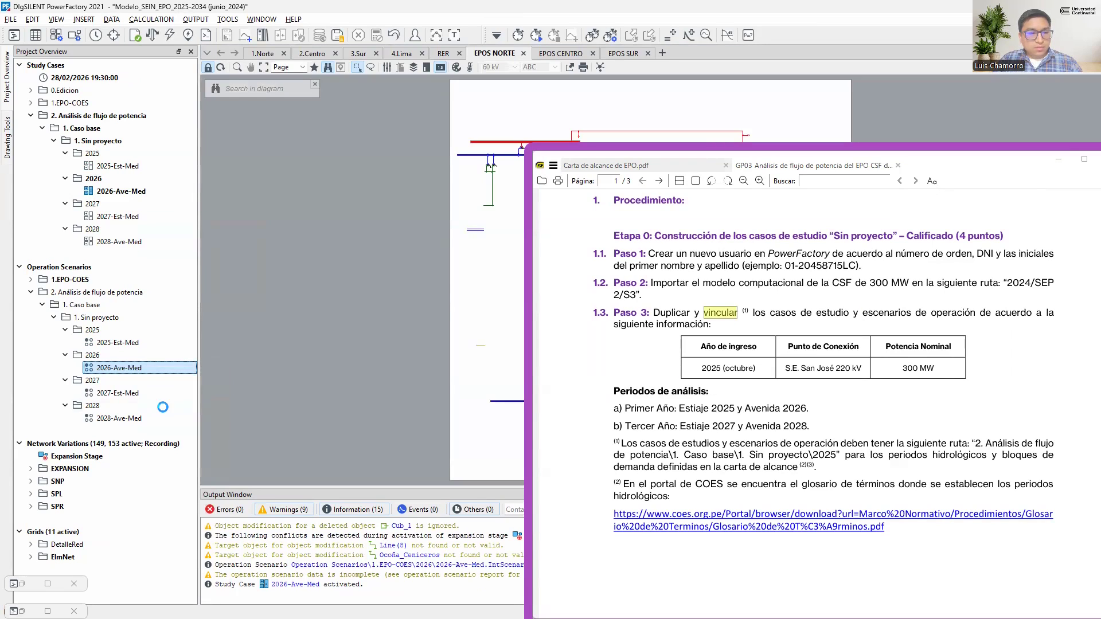
Link the 2027 pair by activating the "Sin proyecto" study case 2027-Est-Med and its matching 2027-Est-Med operation scenario
left_click(123, 218)
right_click(123, 219)
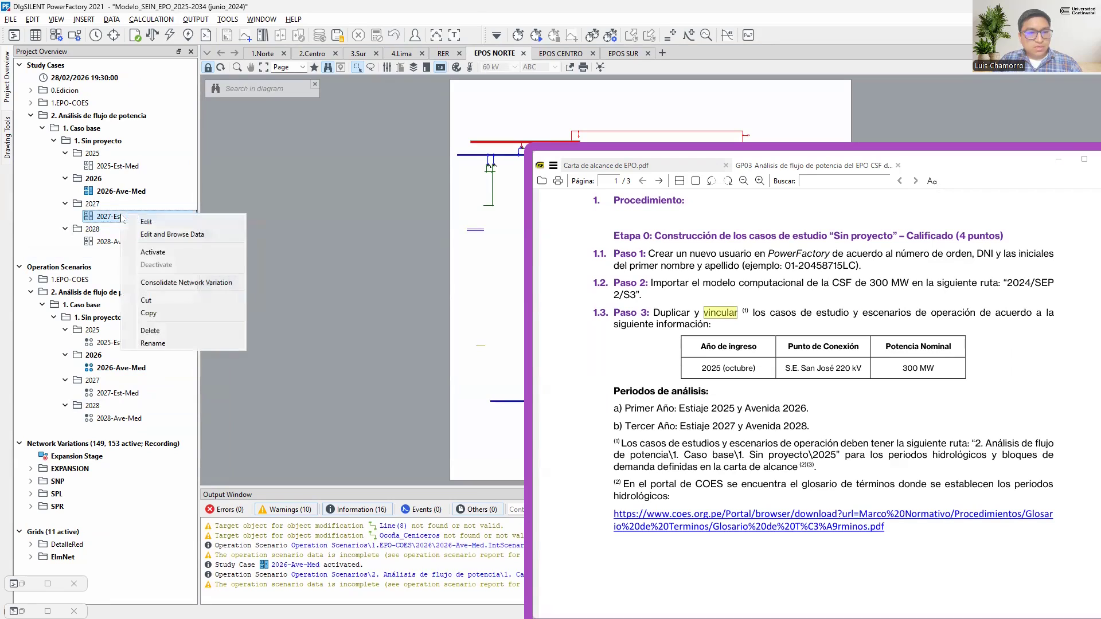
left_click(161, 251)
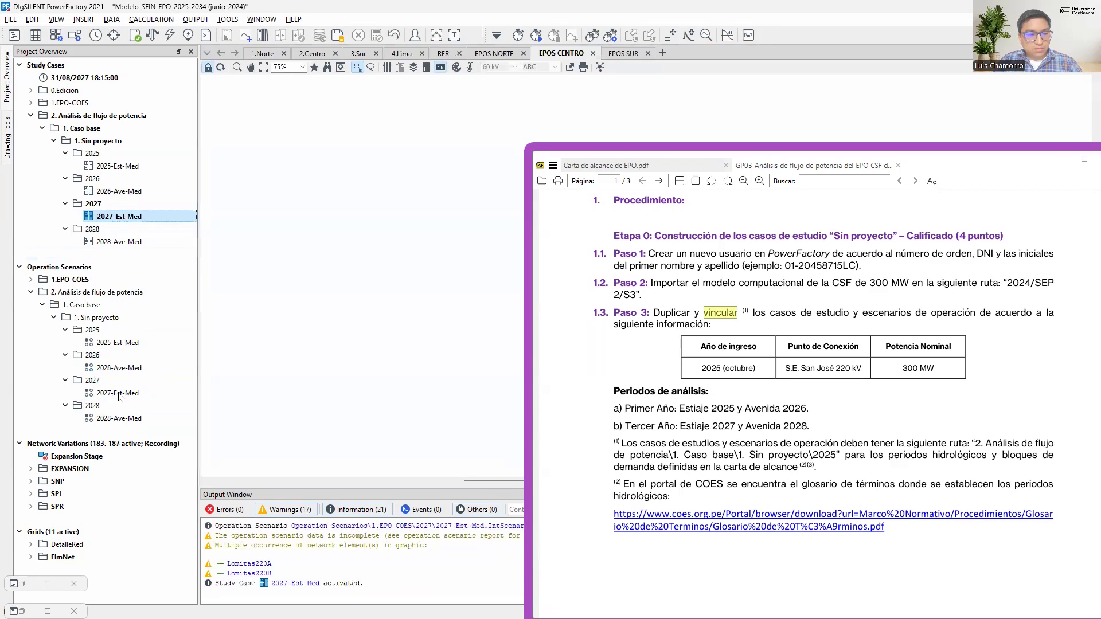
right_click(118, 397)
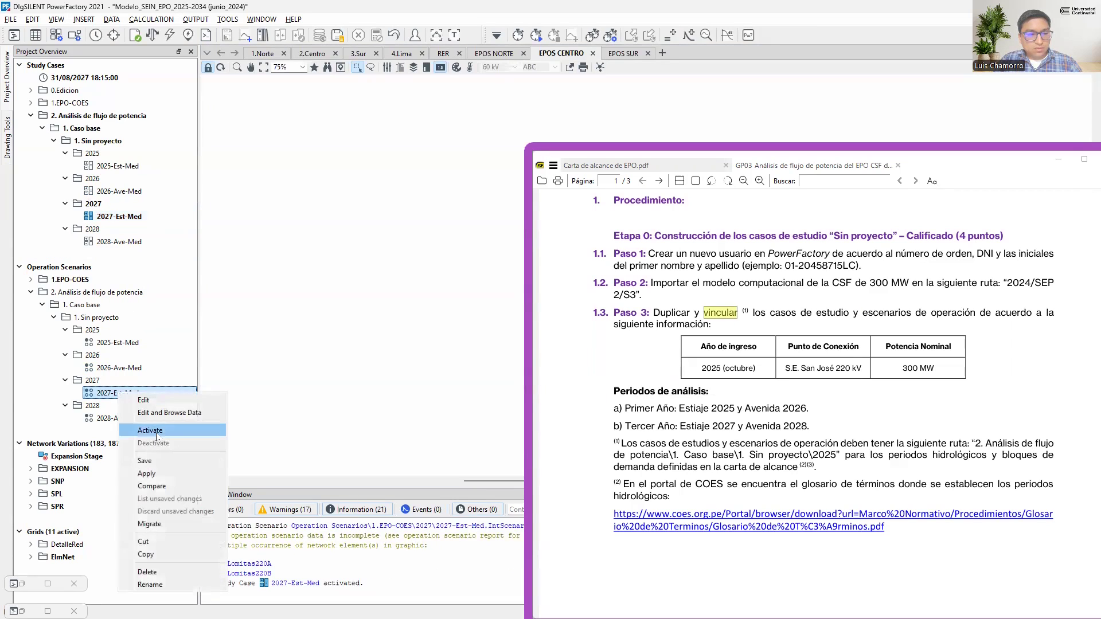
left_click(137, 430)
Link the 2028 pair by activating the "Sin proyecto" study case 2028-Ave-Med and its matching 2028-Ave-Med operation scenario
left_click(118, 241)
right_click(118, 243)
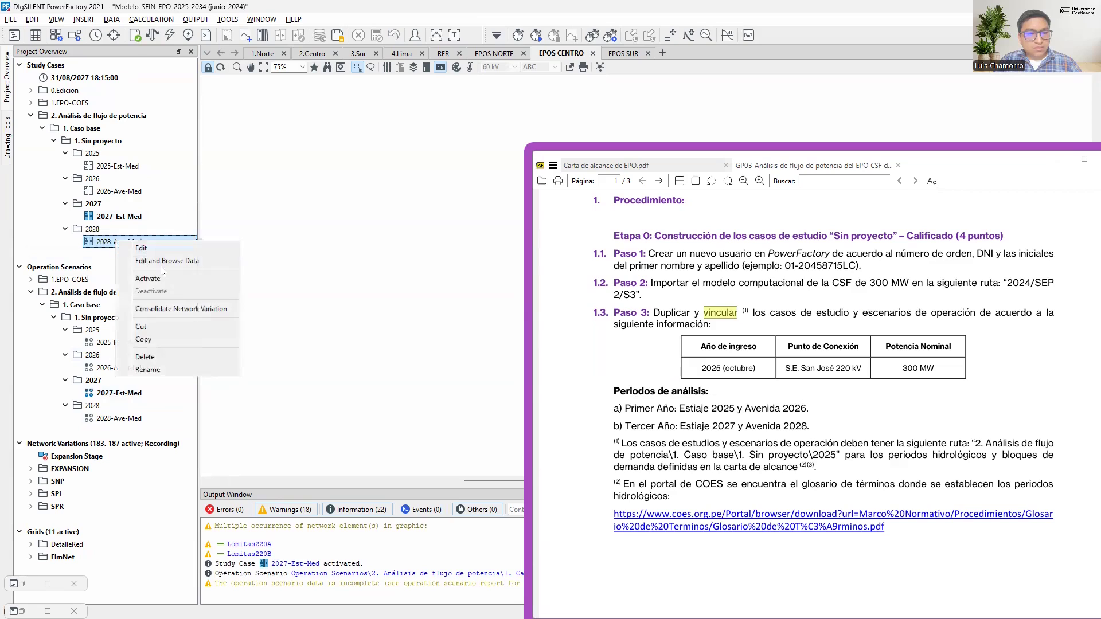
left_click(152, 275)
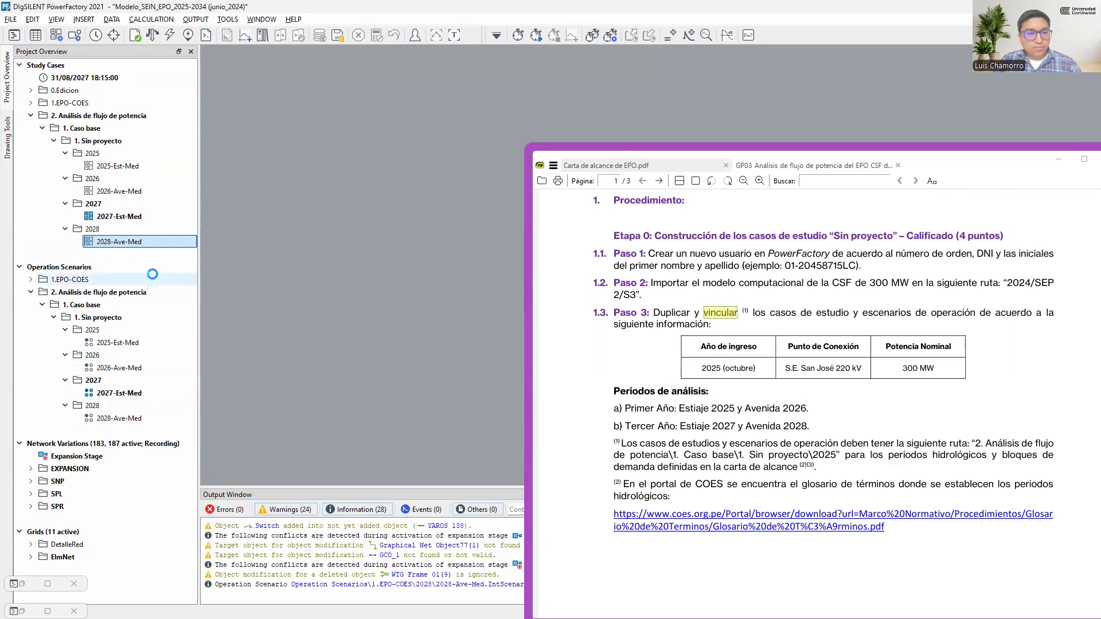
left_click(126, 421)
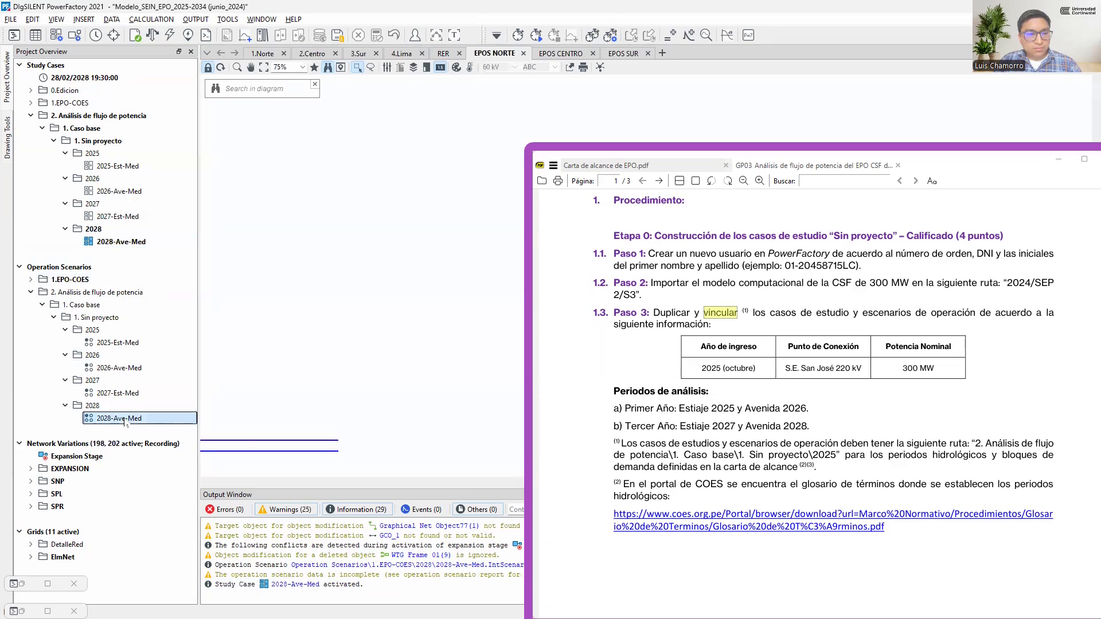
right_click(127, 423)
left_click(166, 456)
Reactivate the 2025-Est-Med, 2026-Ave-Med, 2027-Est-Med and 2028-Ave-Med study cases in turn to check which operation scenario each one loads
left_click(136, 166)
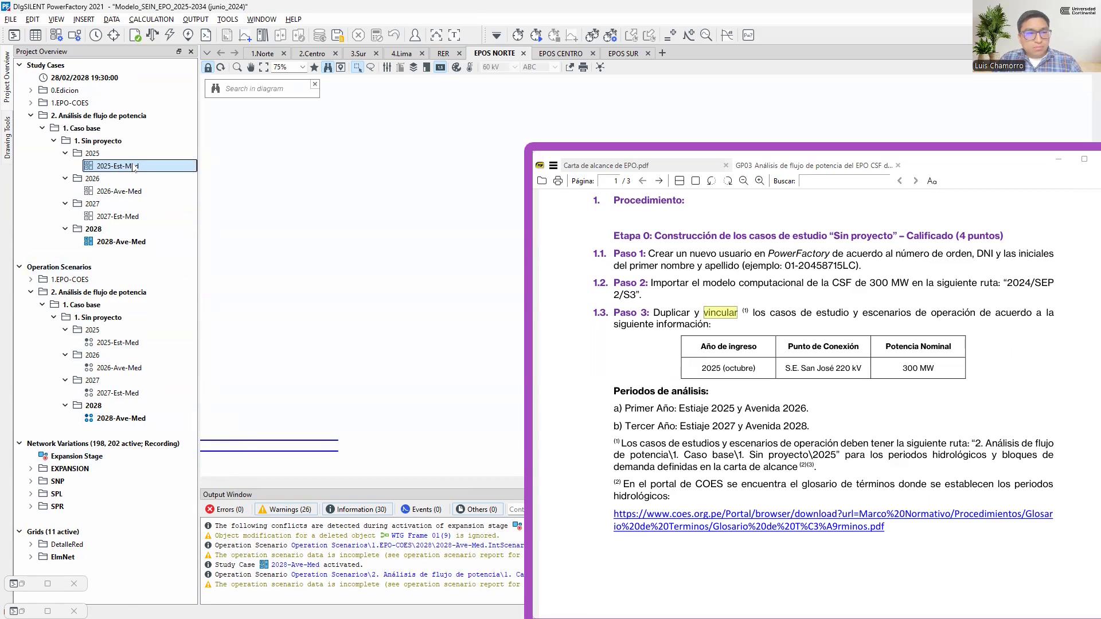
right_click(135, 168)
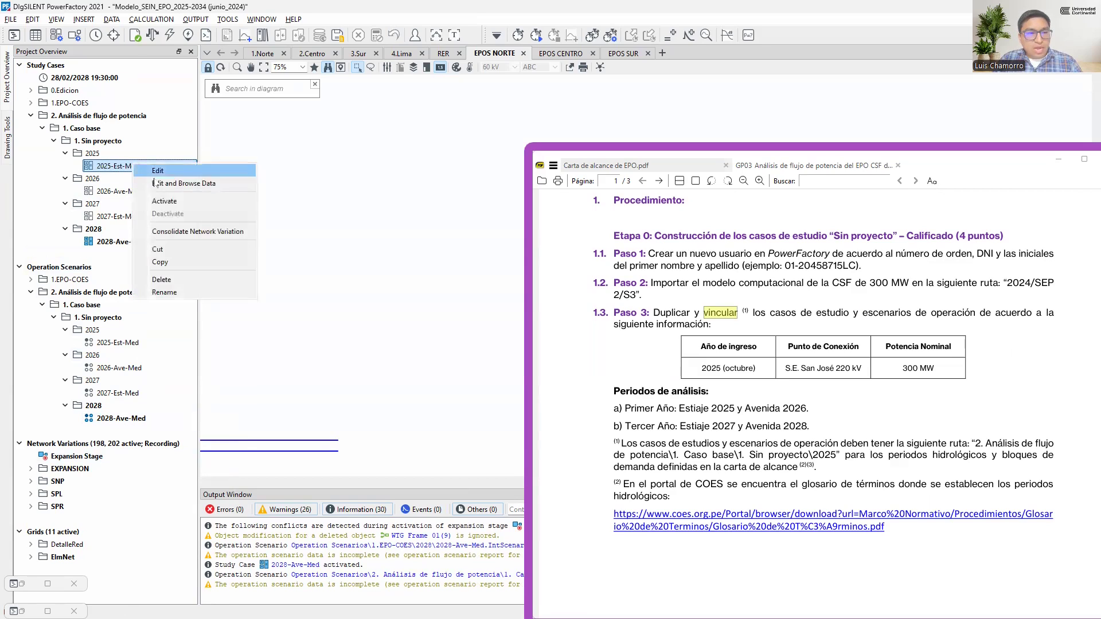
left_click(175, 202)
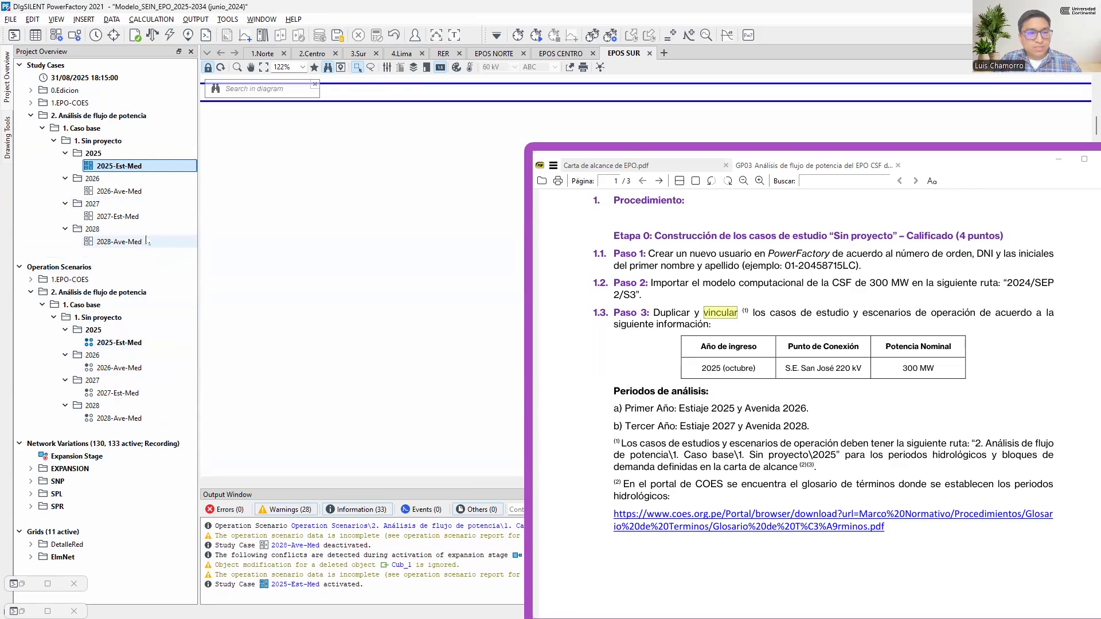
right_click(122, 192)
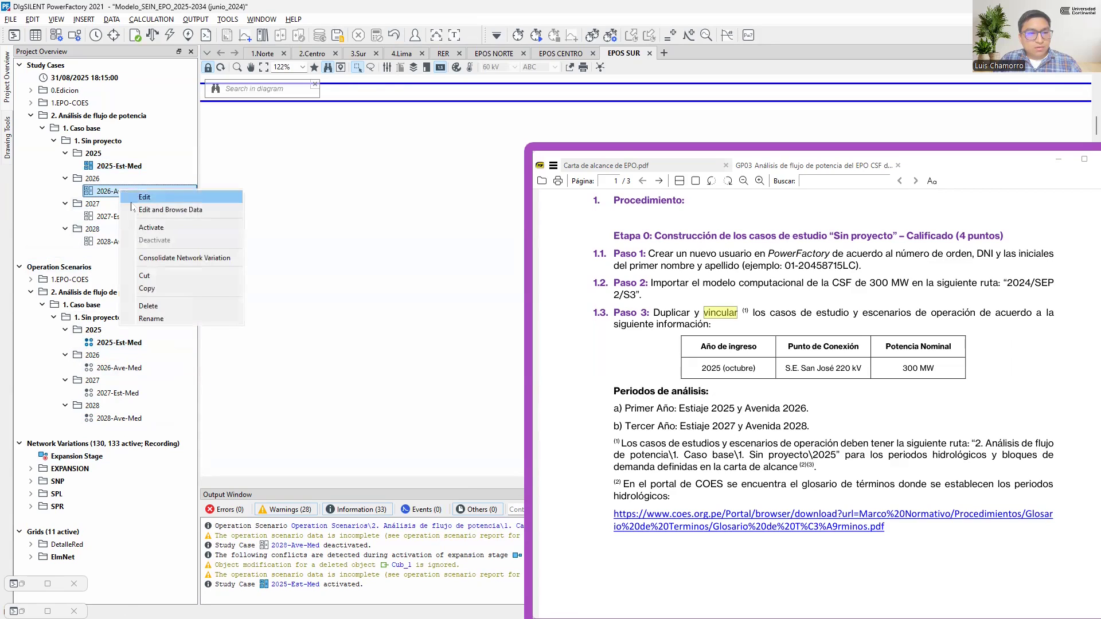
left_click(165, 228)
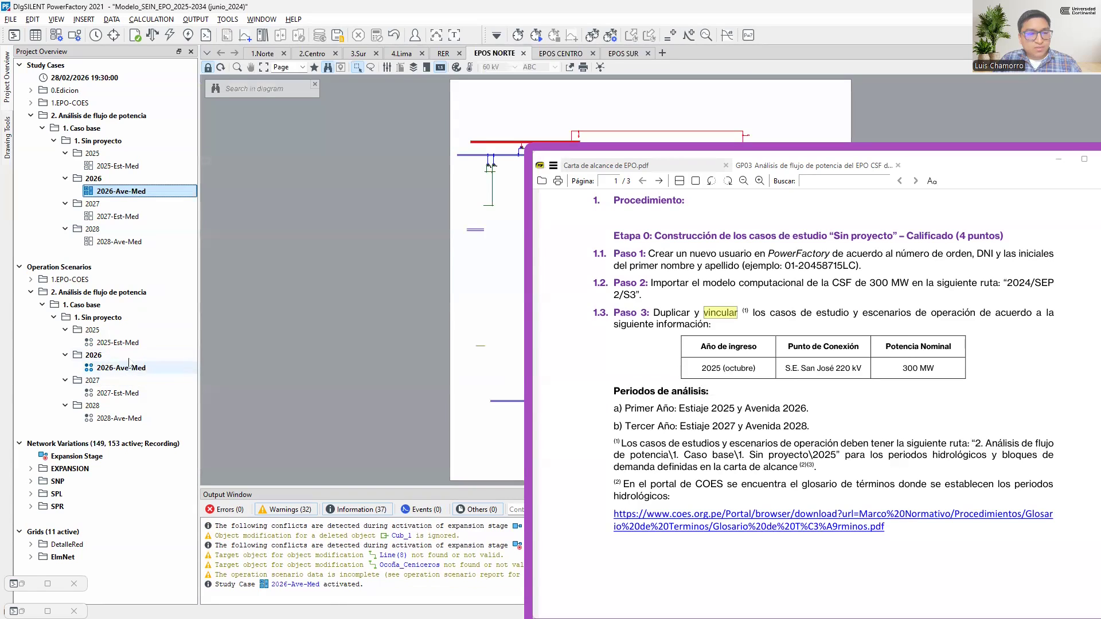
right_click(130, 216)
left_click(161, 251)
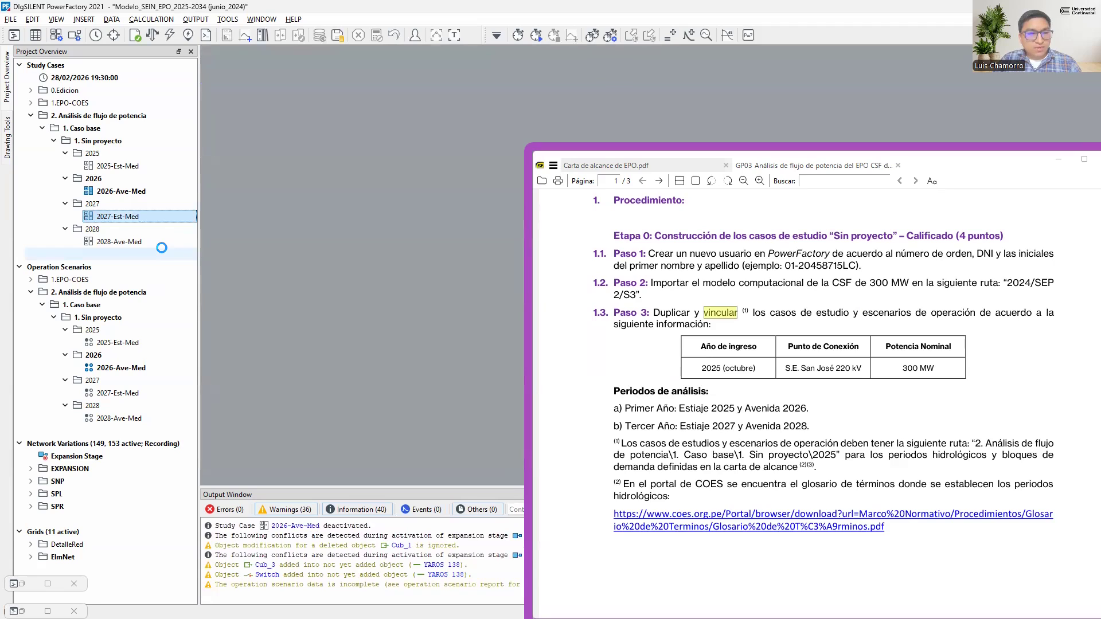
left_click(125, 241)
right_click(124, 244)
left_click(157, 277)
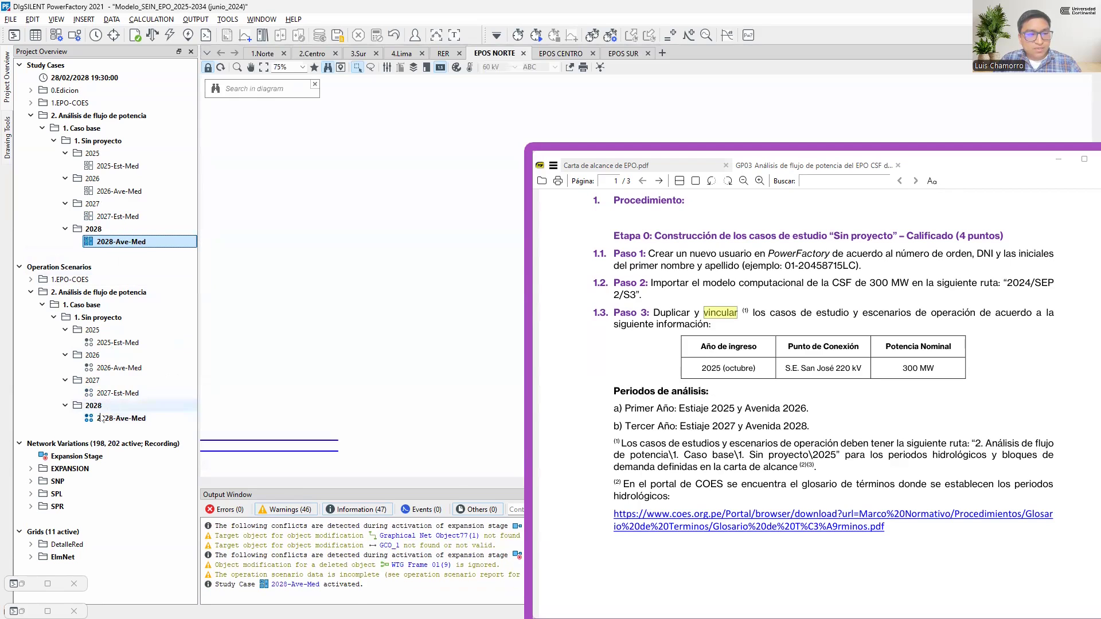
Read the Etapa 1 and Etapa 2 instructions in the guide and activate the 2025-Est-Med study case
left_click(670, 314)
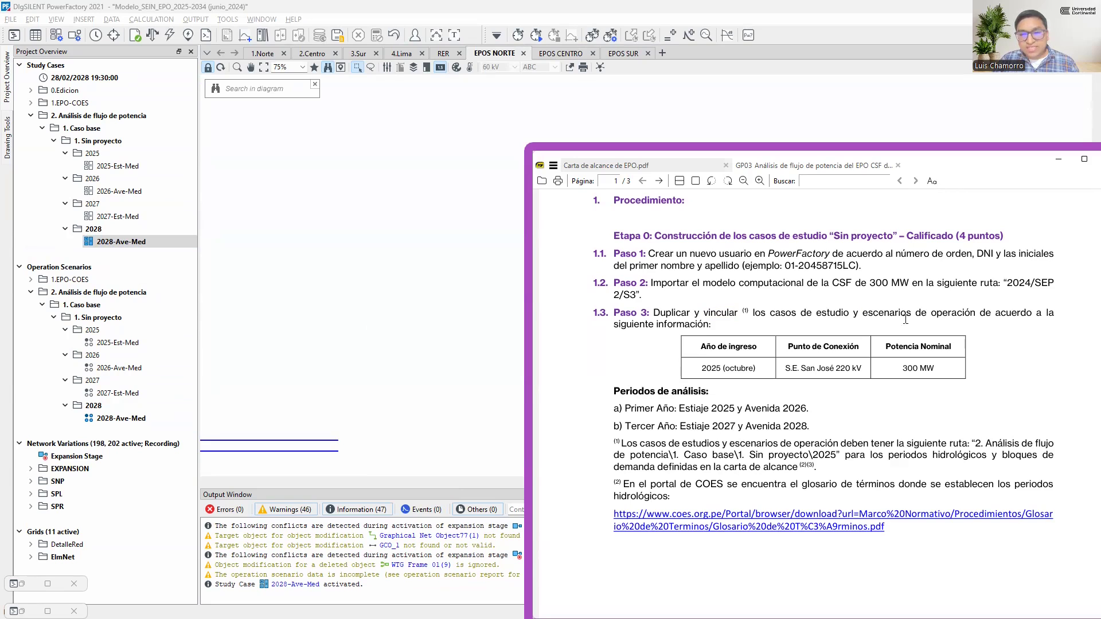
scroll(712, 387, "down", 10)
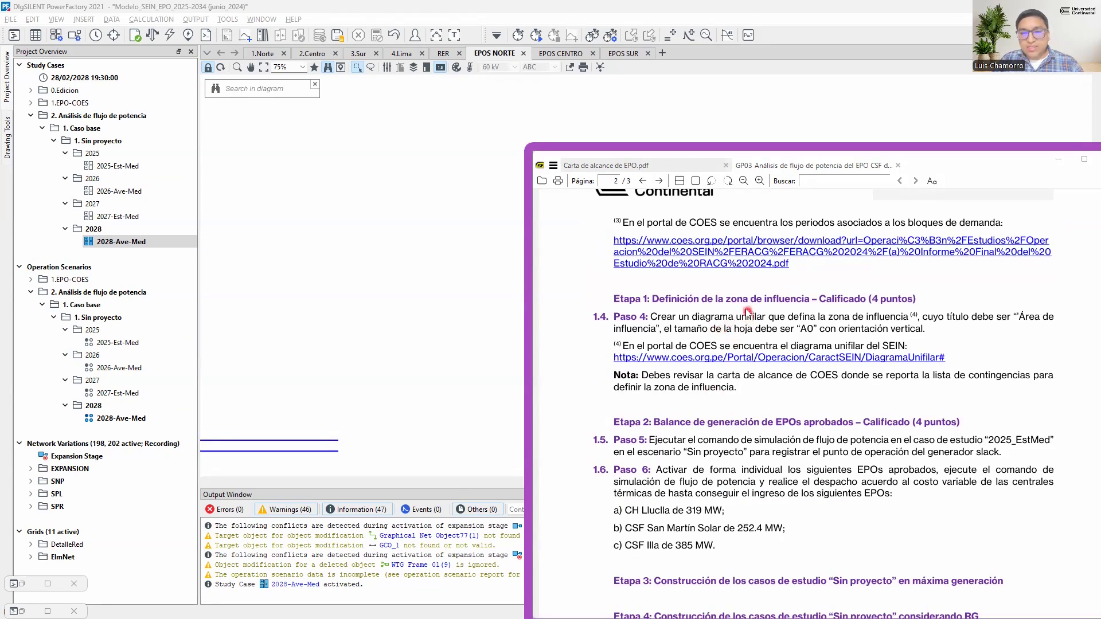
scroll(786, 303, "down", 3)
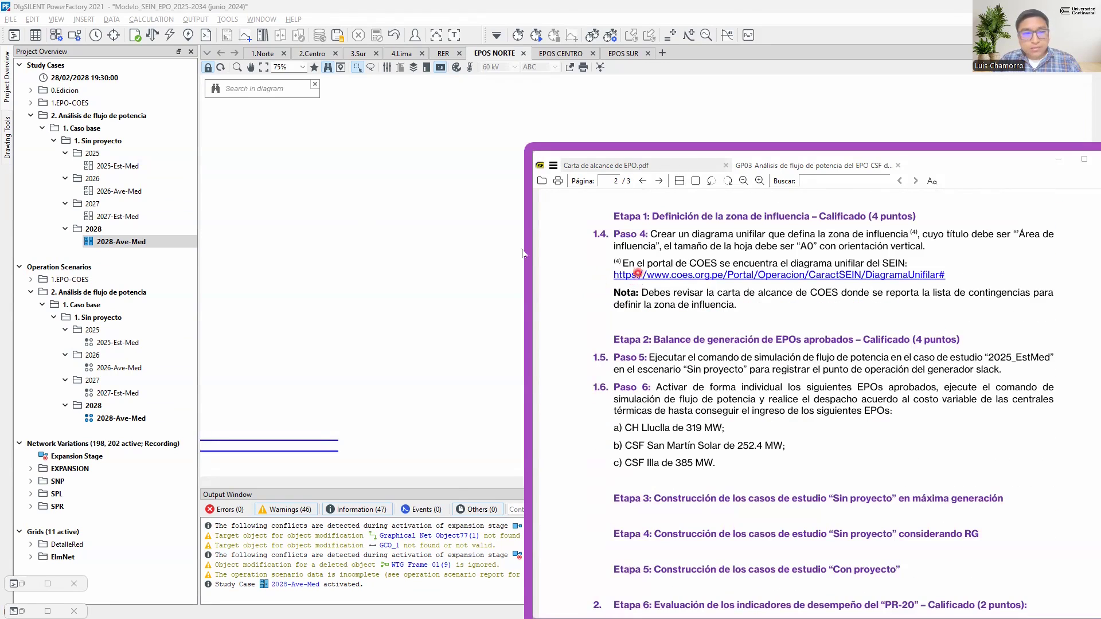
left_click(114, 166)
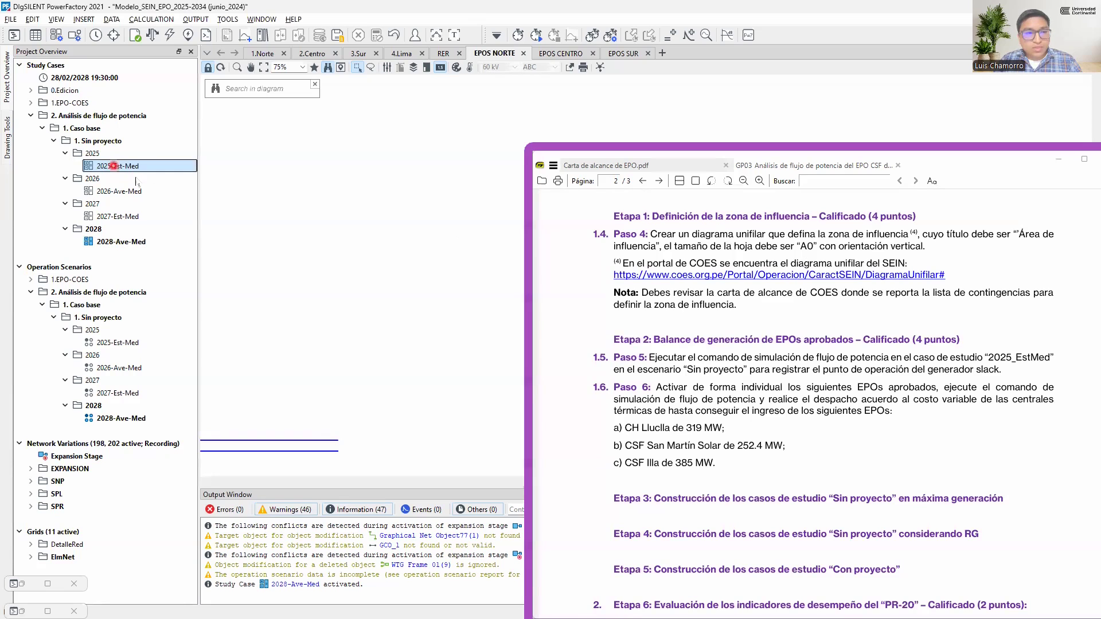
right_click(114, 166)
left_click(155, 205)
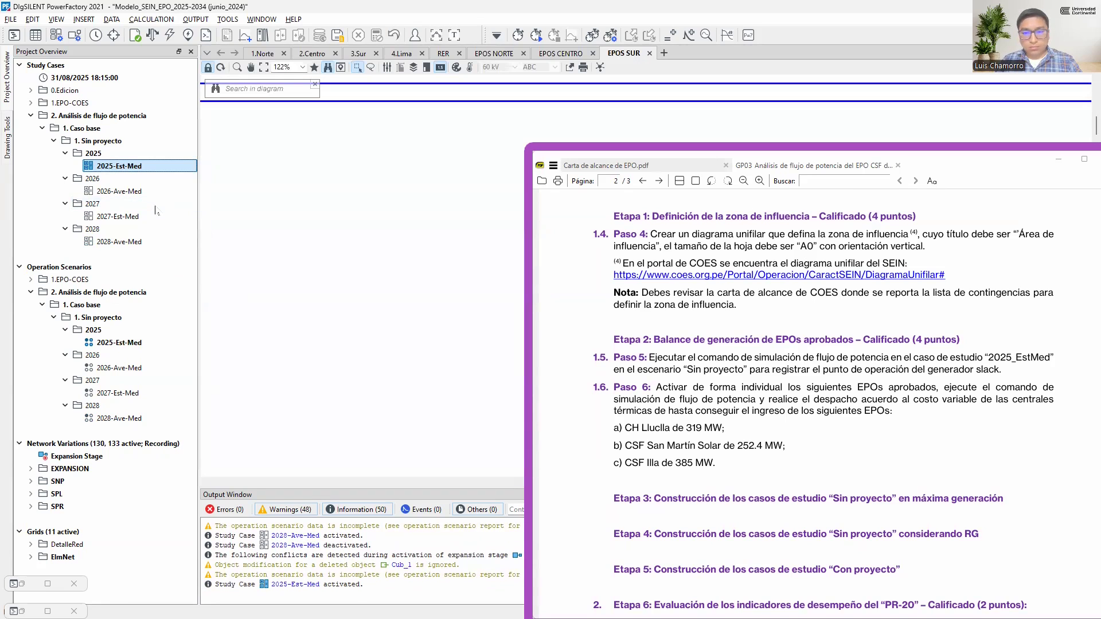
Check the connection point S.E. San José 220 kV in the guide and filter the network model's busbars by the name "SAN JOSE"
scroll(727, 371, "up", 5)
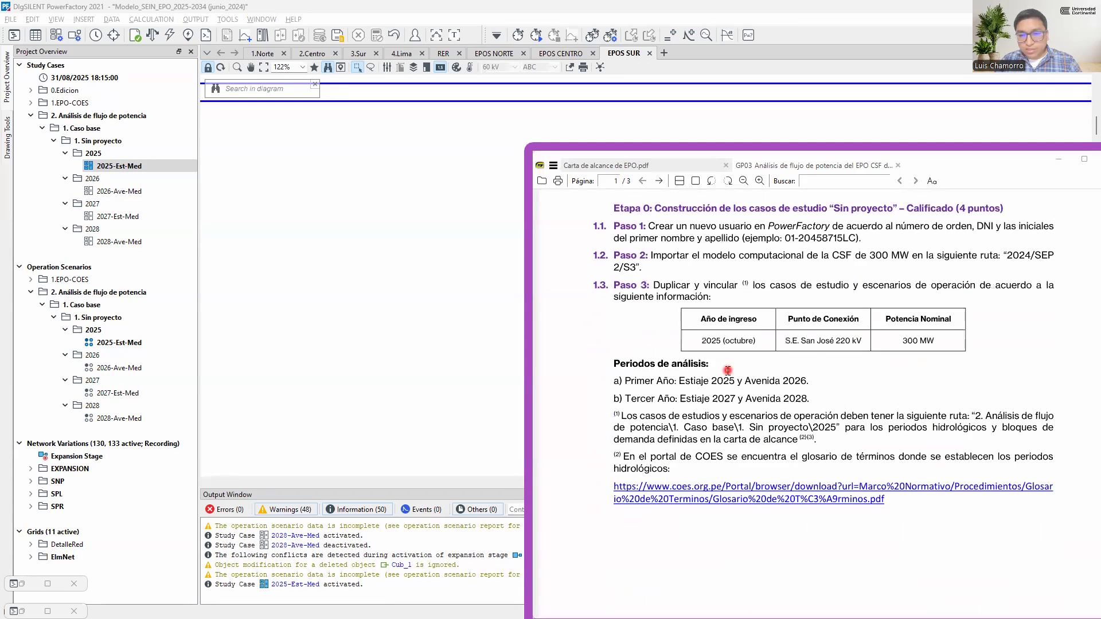
left_click_drag(786, 341, 862, 337)
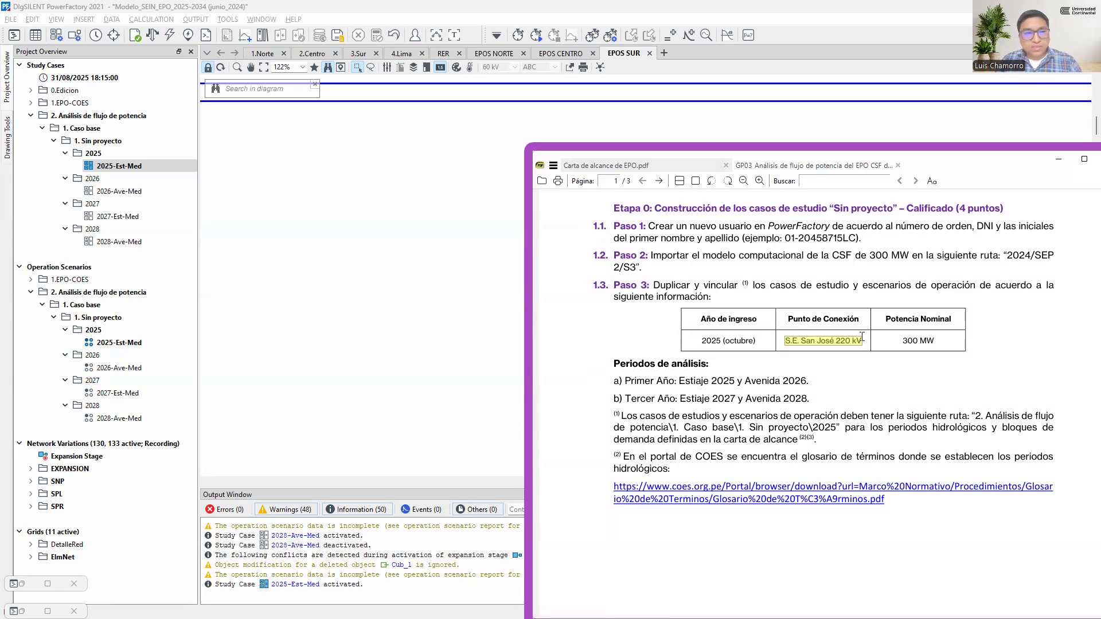
left_click(33, 37)
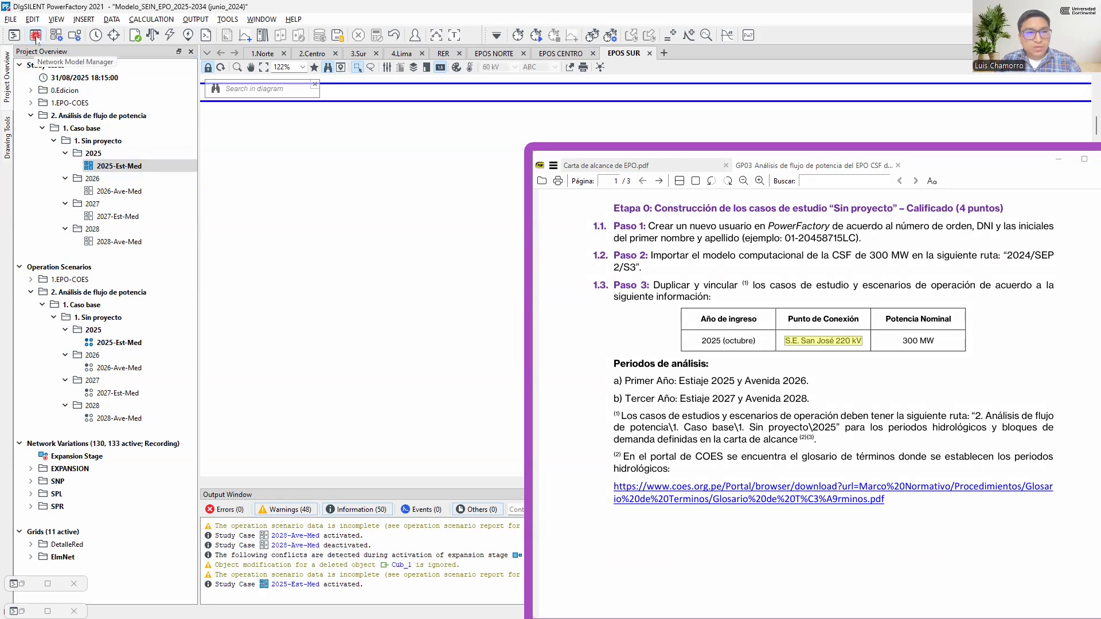
left_click(36, 37)
left_click(62, 414)
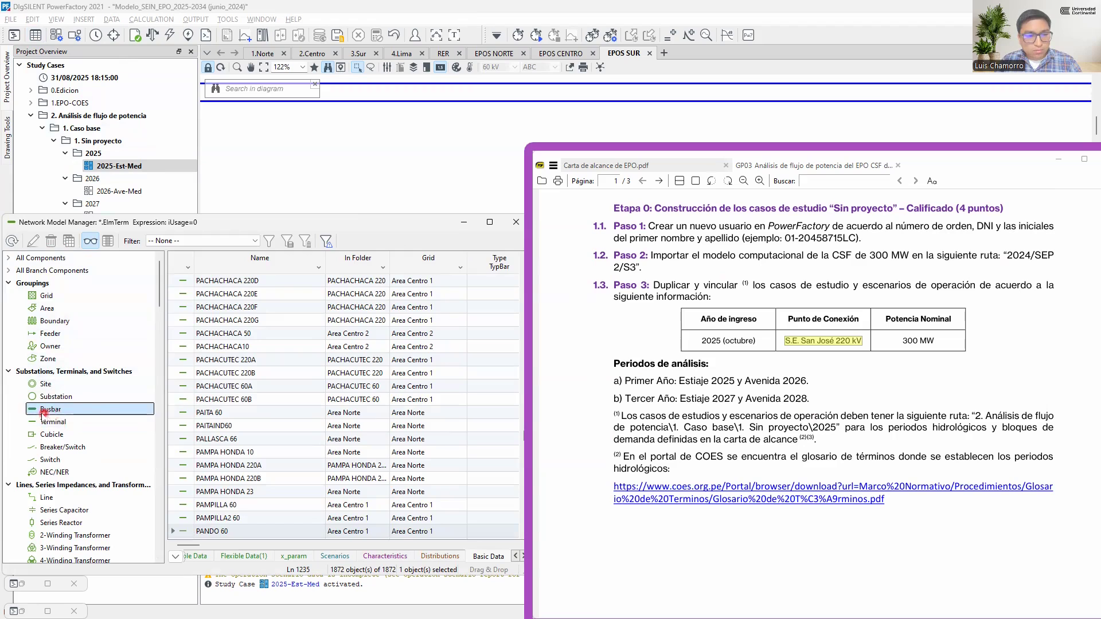
left_click(319, 268)
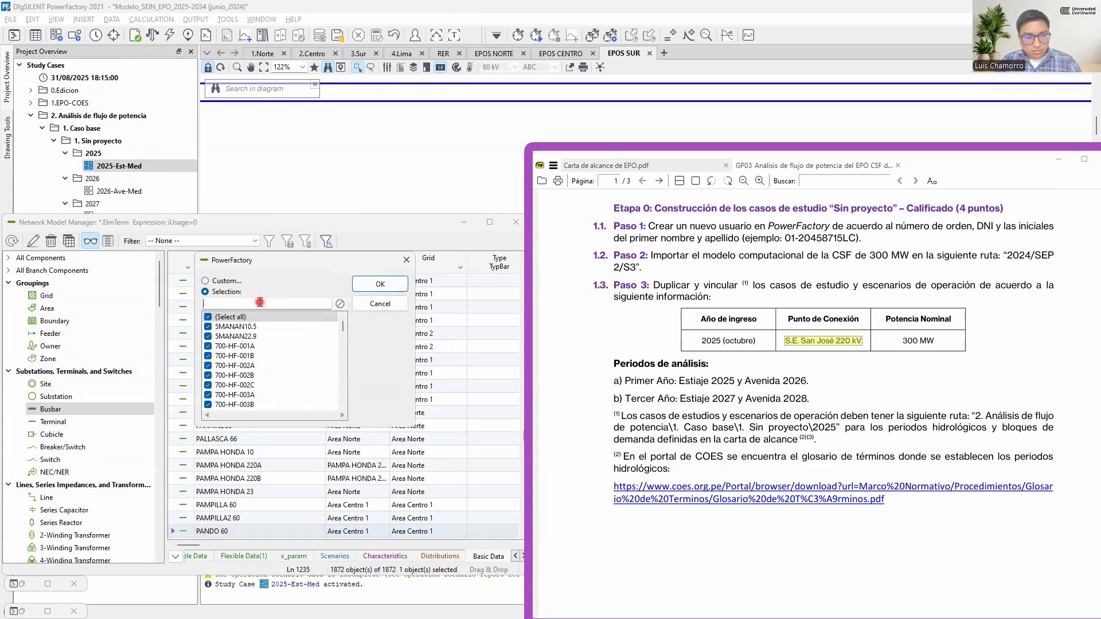
type("SA")
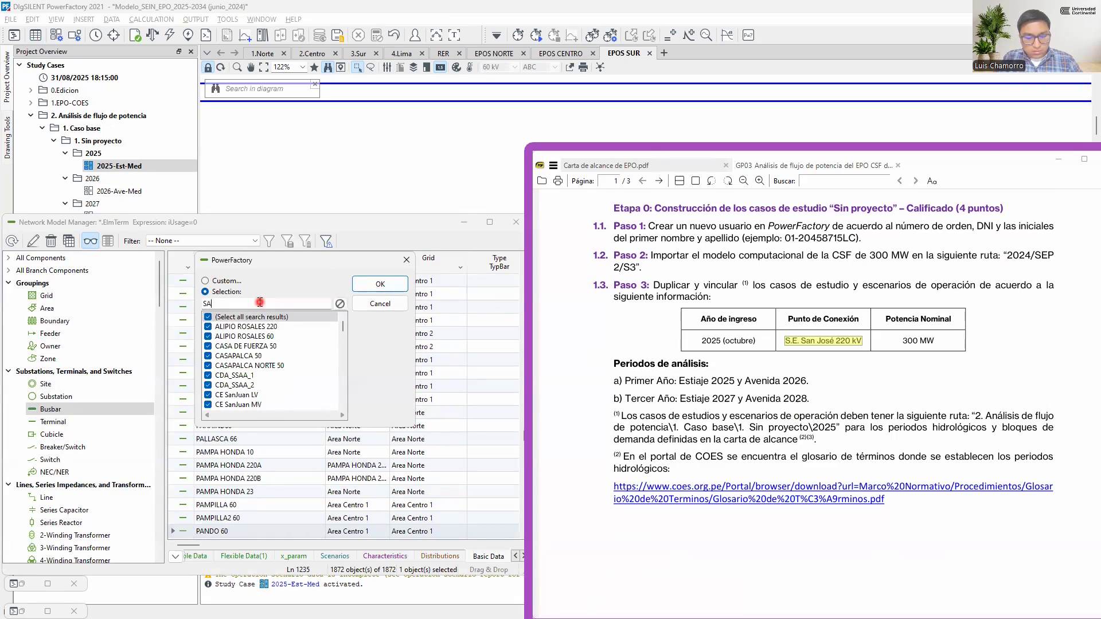
type("N JOSE")
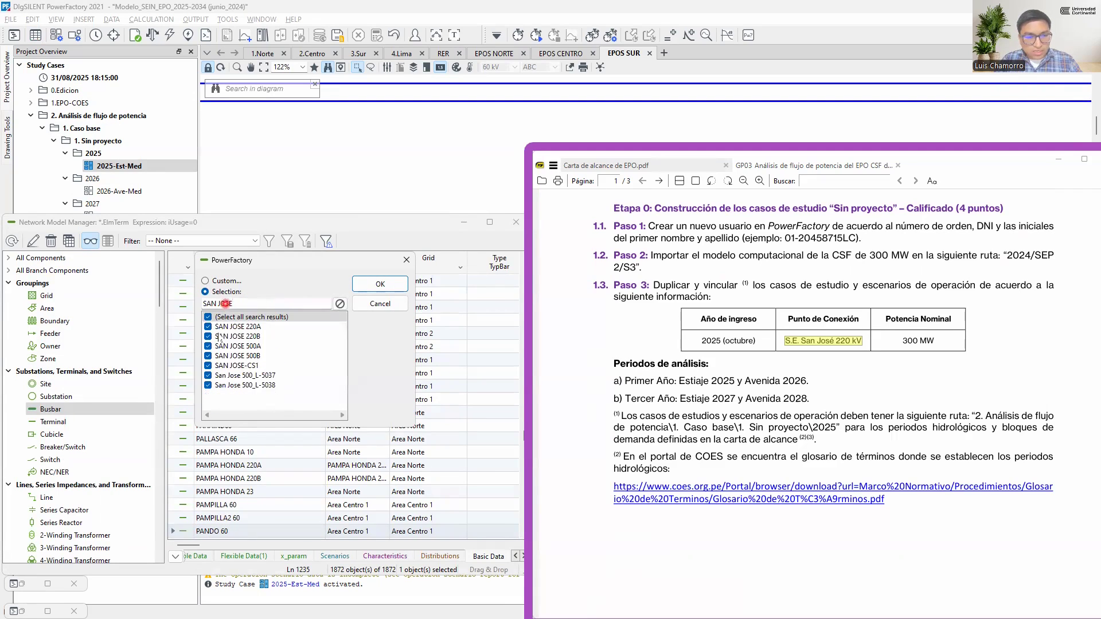
left_click(388, 284)
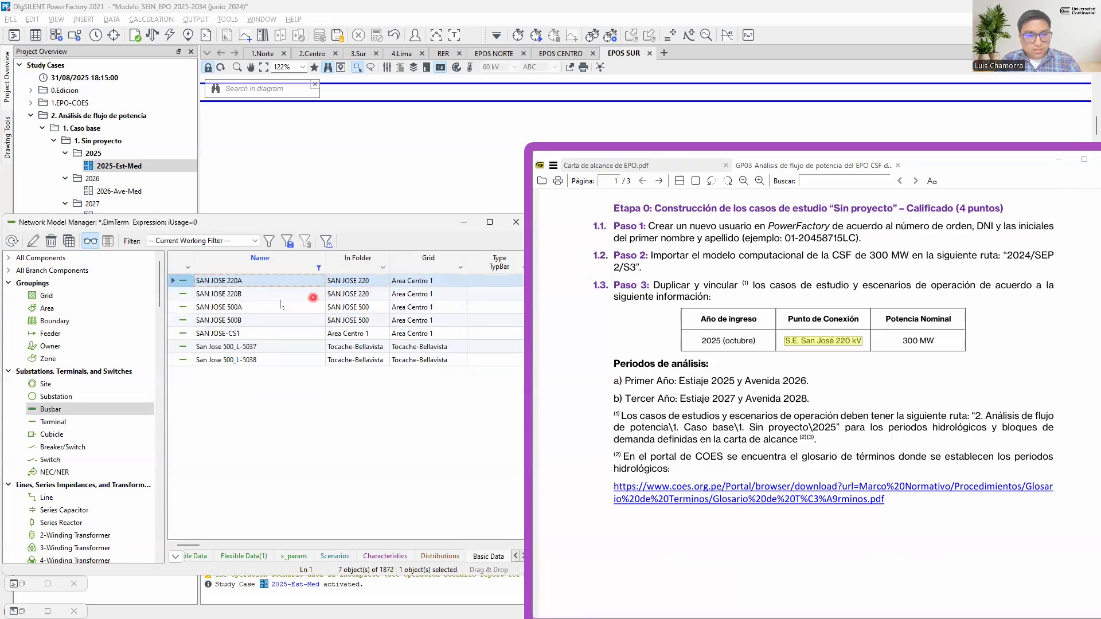
Mark the SAN JOSE 220A busbar in the Costa_Centro diagram and minimize the Network Model Manager
right_click(184, 279)
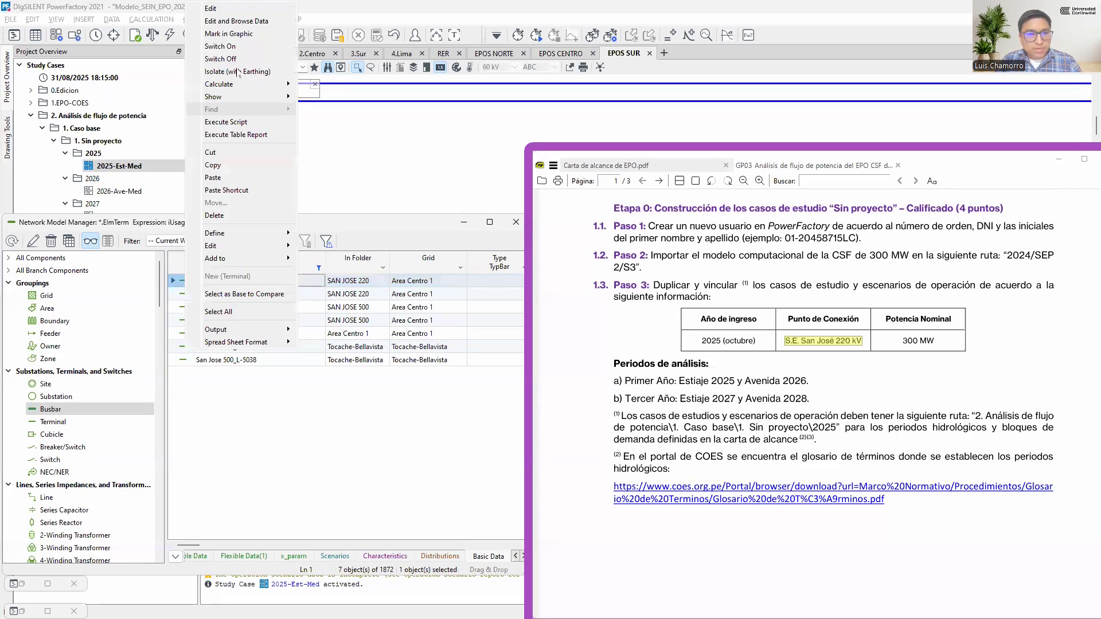
left_click(245, 34)
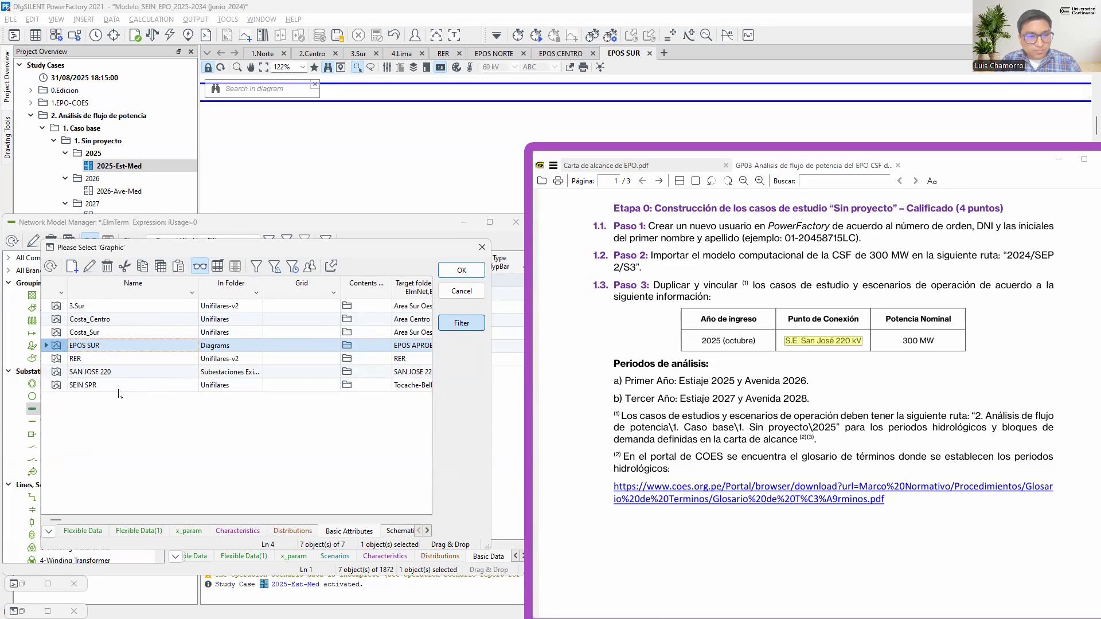
left_click(57, 319)
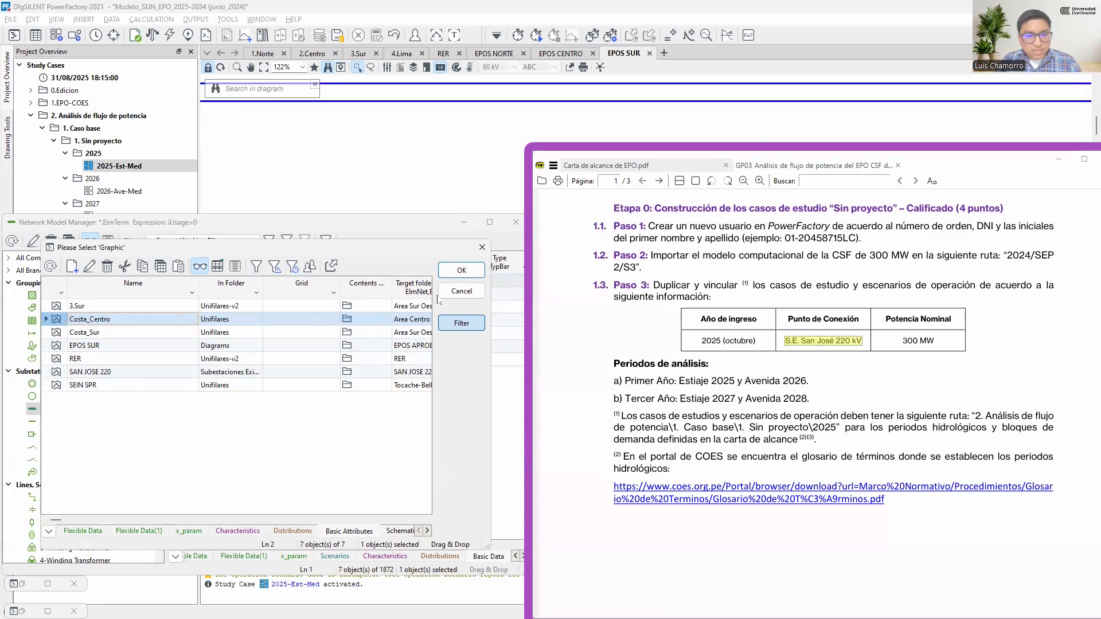
left_click(462, 271)
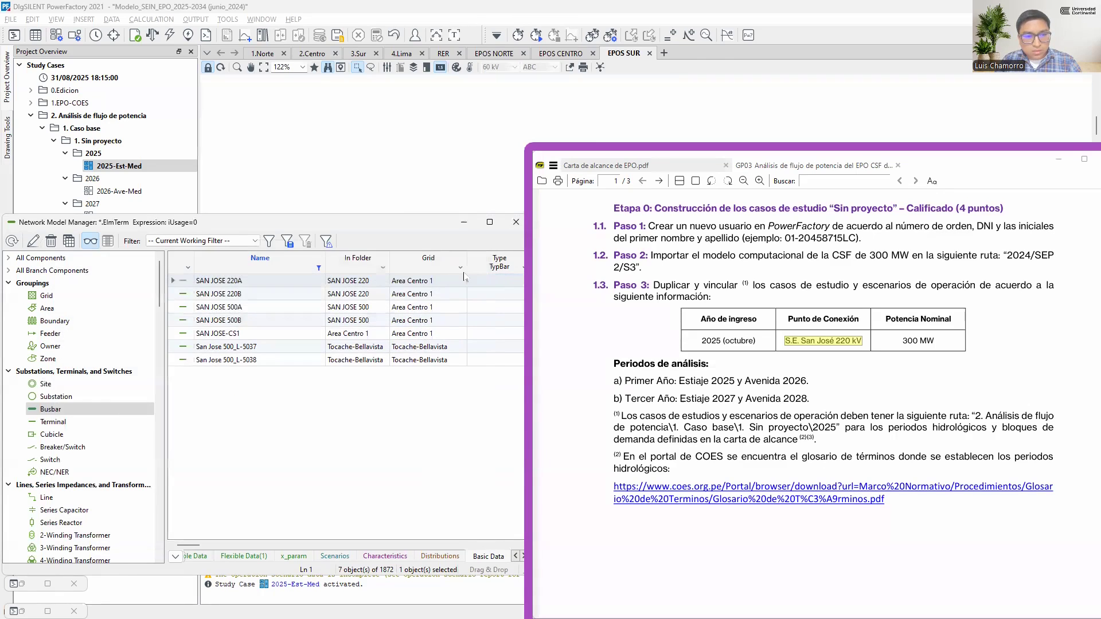
left_click(464, 227)
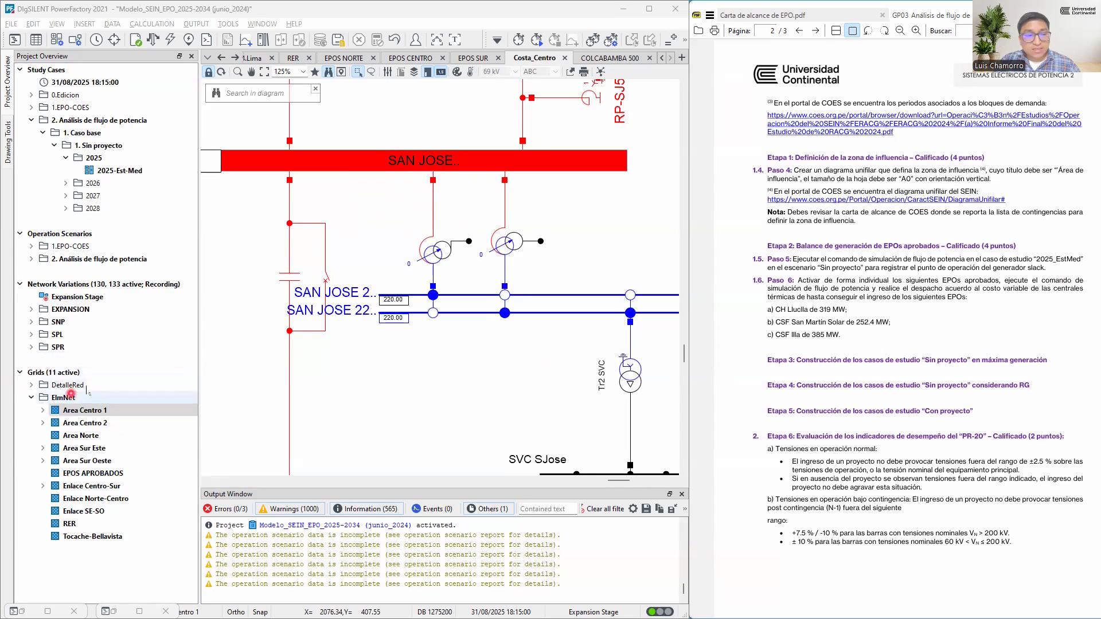
Deactivate the Area Centro 1 grid to check its effect on the San José busbars, and activate it again
left_click(64, 412)
left_click(99, 411)
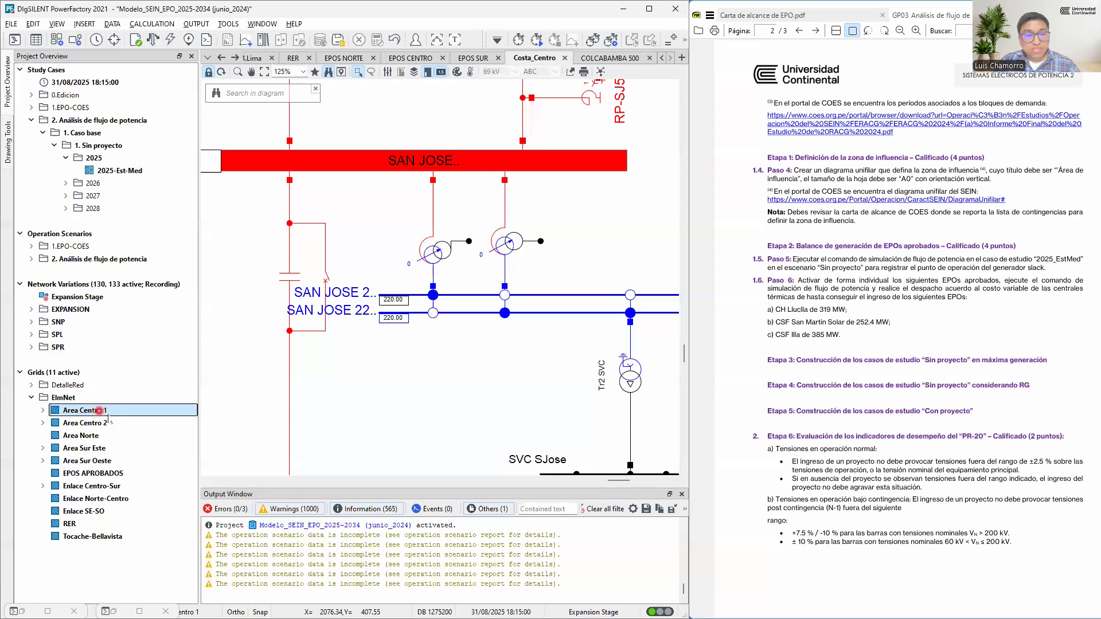
left_click(151, 471)
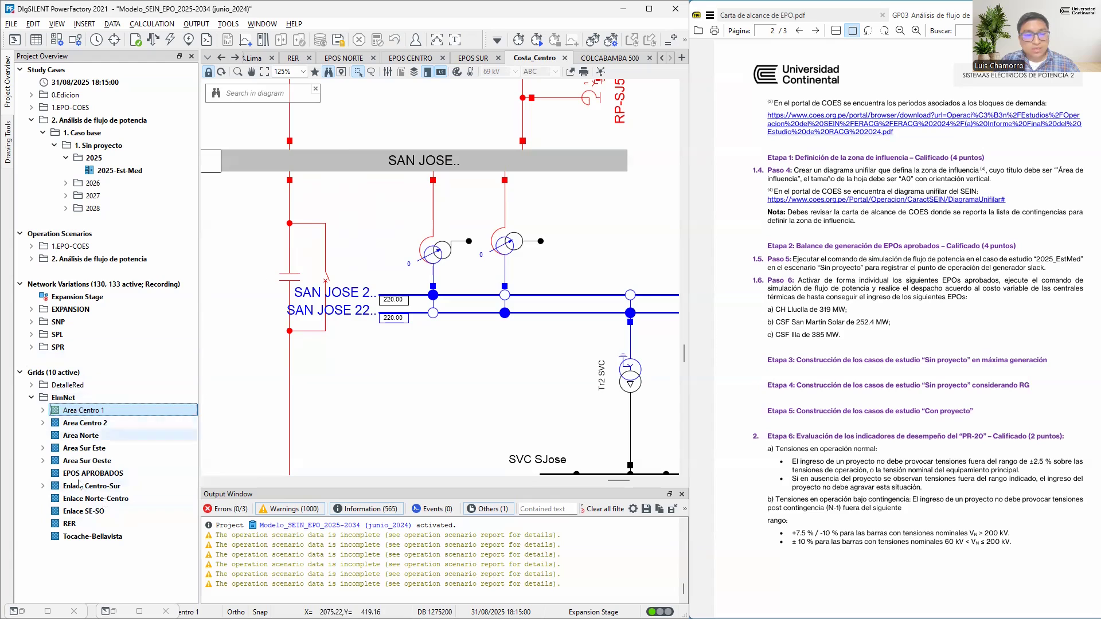
right_click(79, 412)
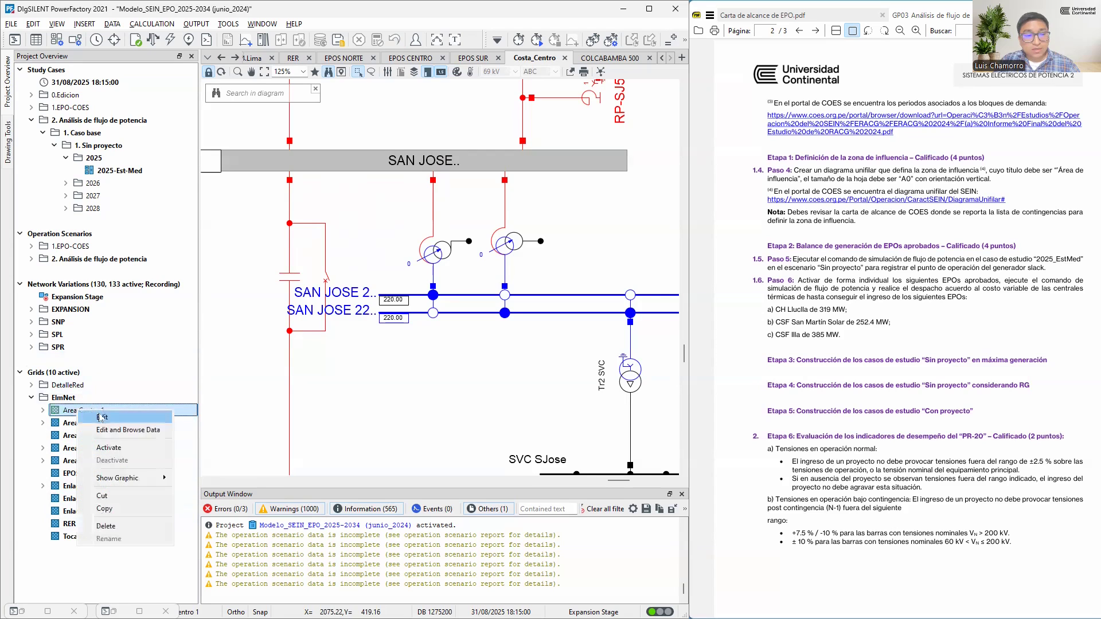
left_click(110, 448)
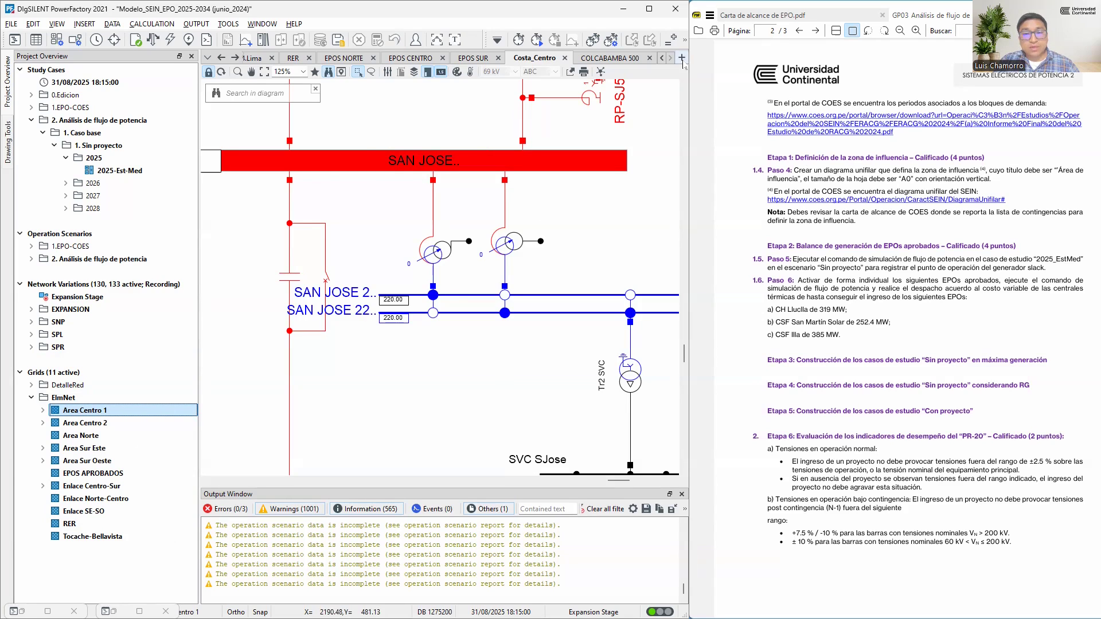
Create a portrait A0 single line graphic, naming it with the title "Área de influencia" copied from Paso 4 of the guide
key("ctrl")
key("ctrl")
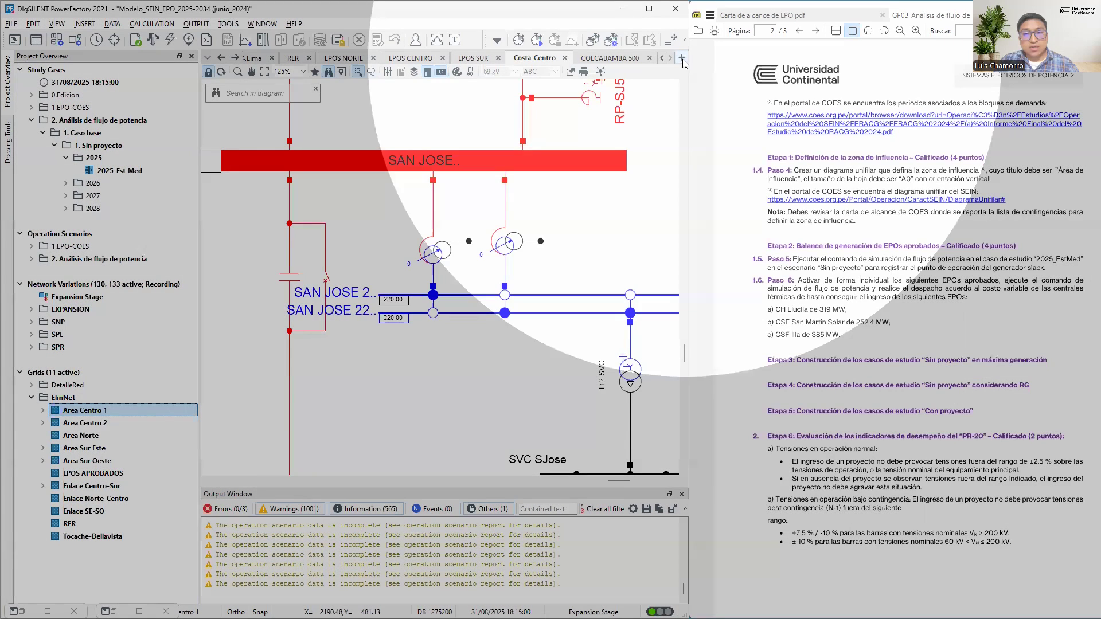
left_click(682, 58)
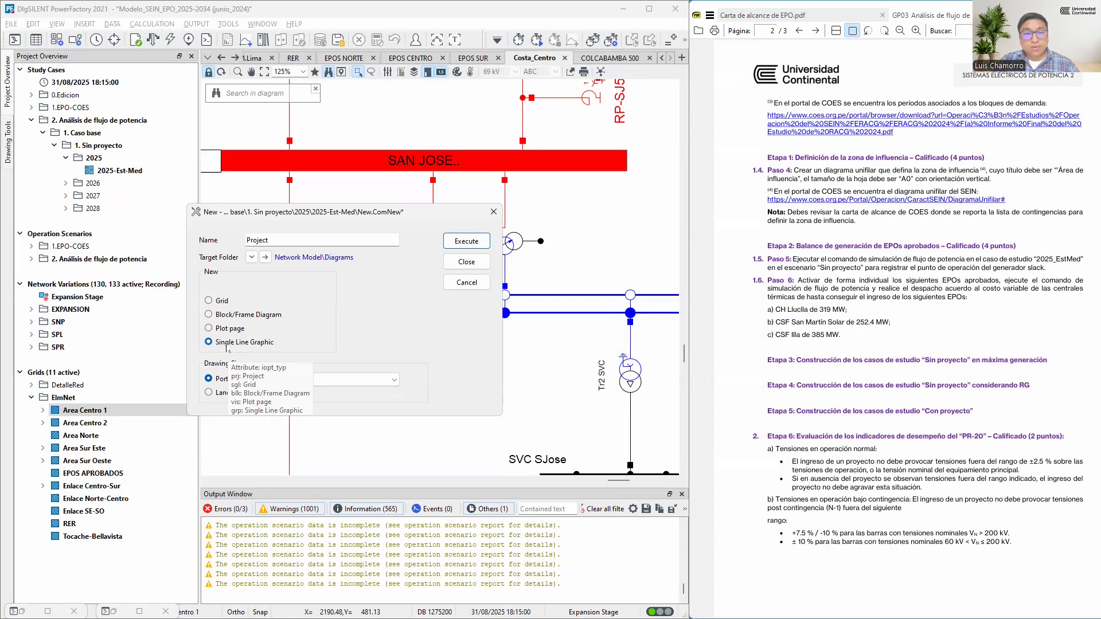
left_click(1059, 168)
left_click_drag(1059, 168, 797, 183)
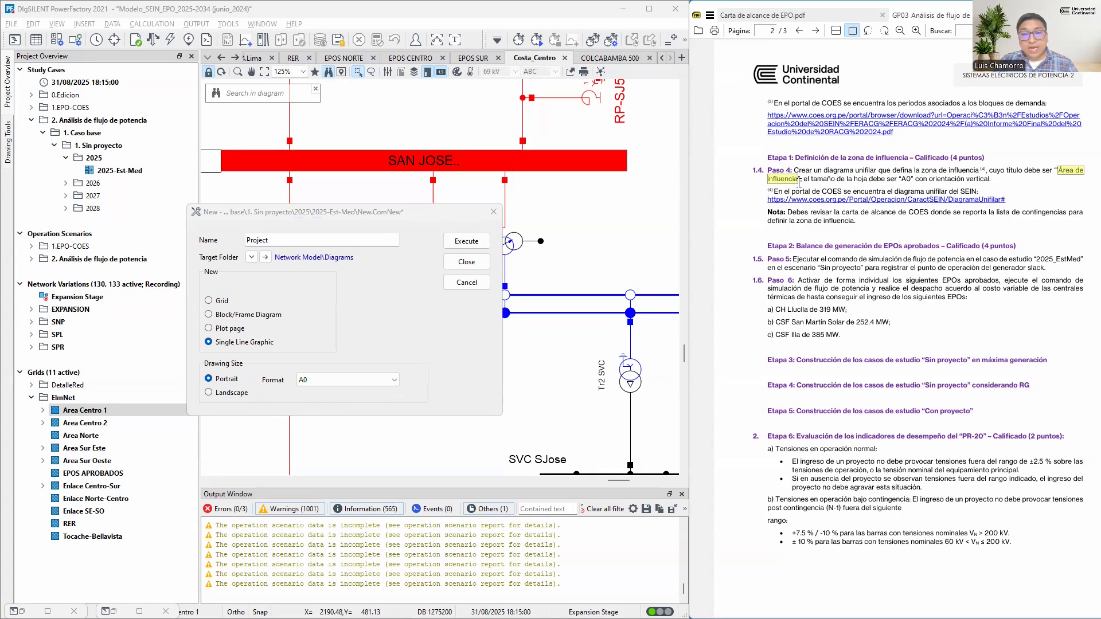
double_click(287, 244)
type("Área deinfluencia")
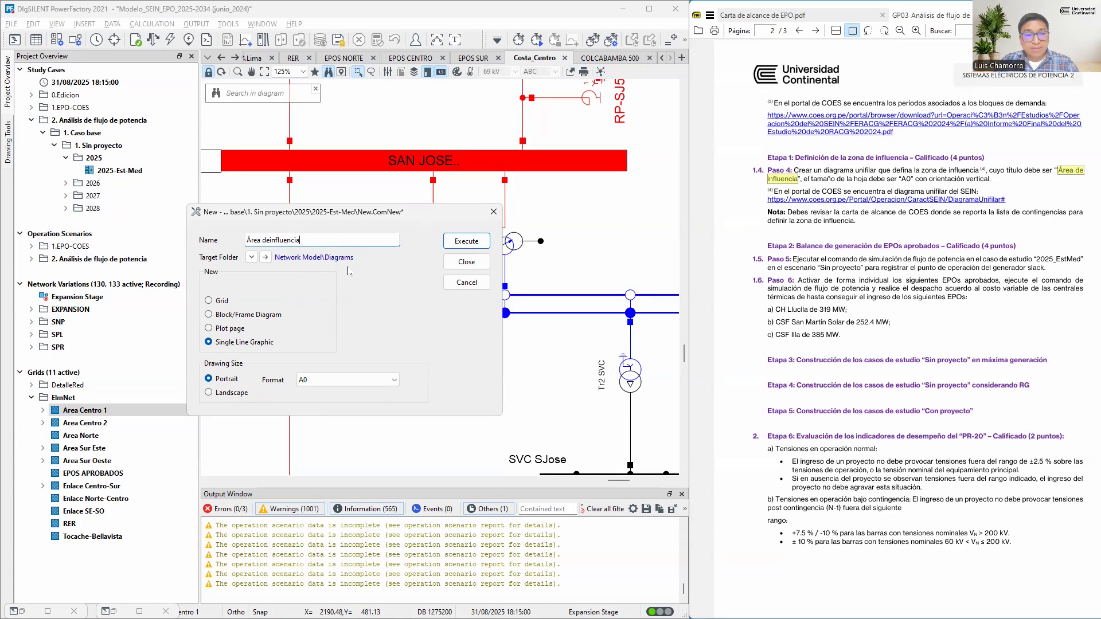
left_click(461, 245)
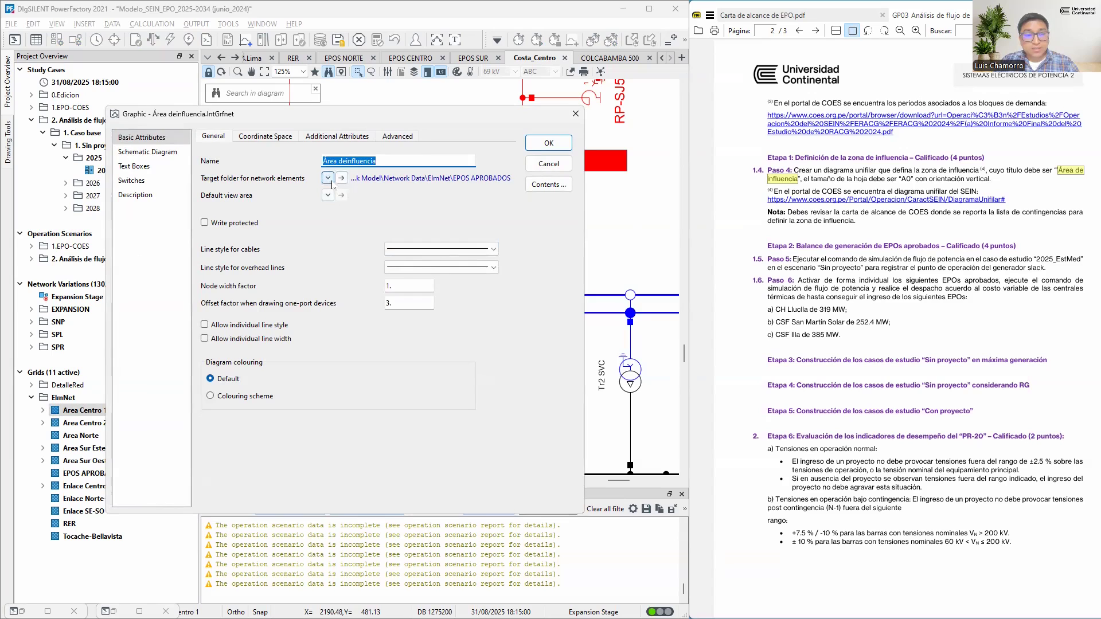
Set the new diagram's target folder for network elements to Area Centro 1 and fix the spacing in its name "Área de influencia"
left_click(328, 179)
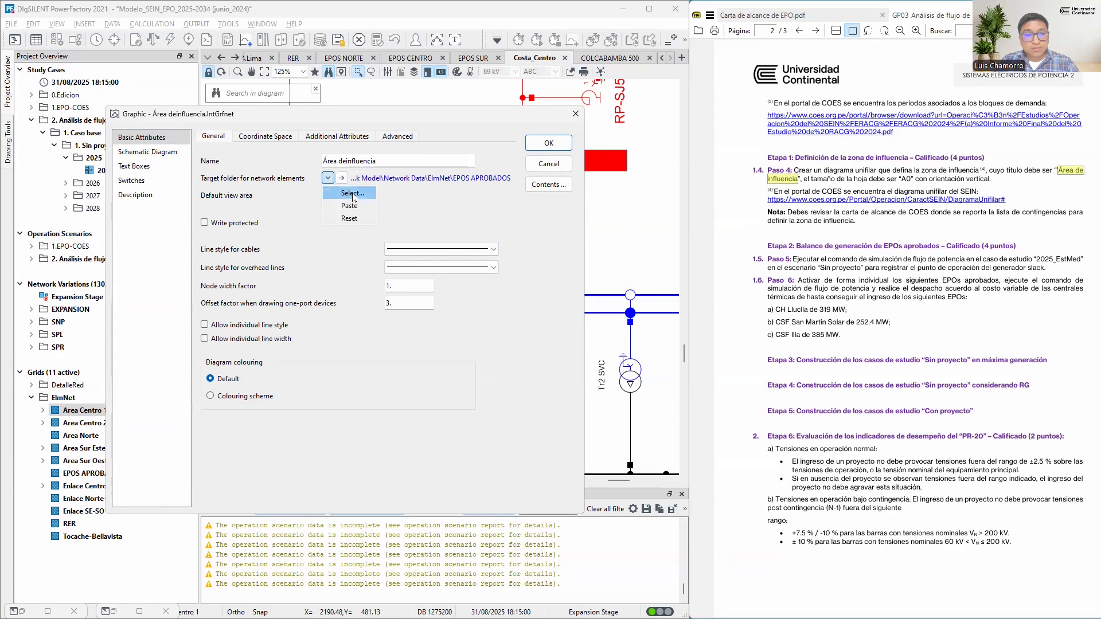
left_click(354, 197)
left_click(357, 268)
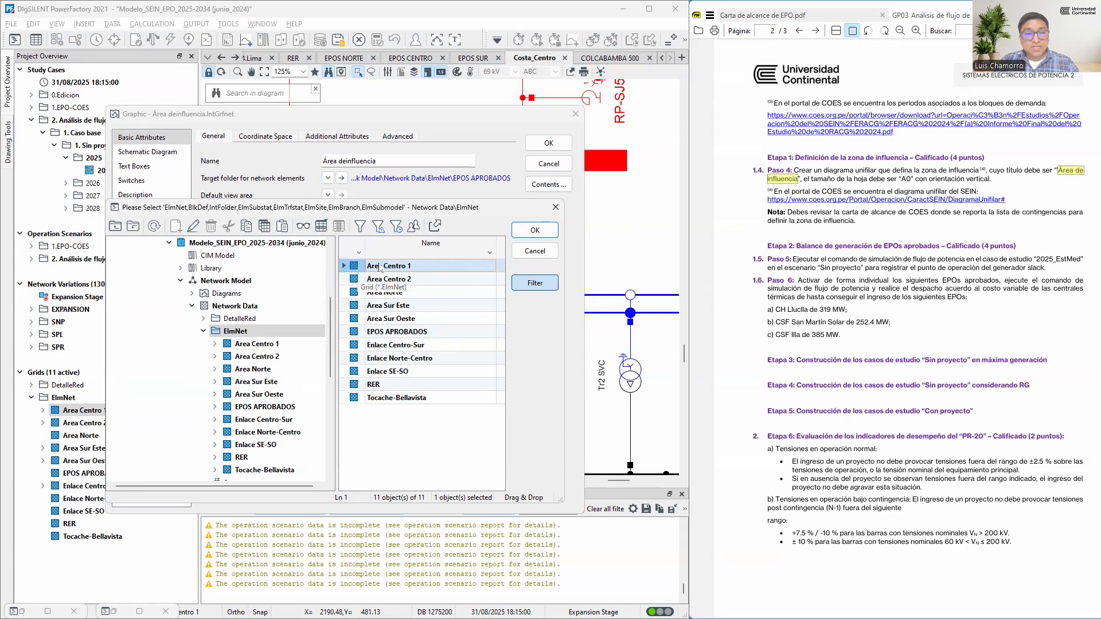
left_click(534, 230)
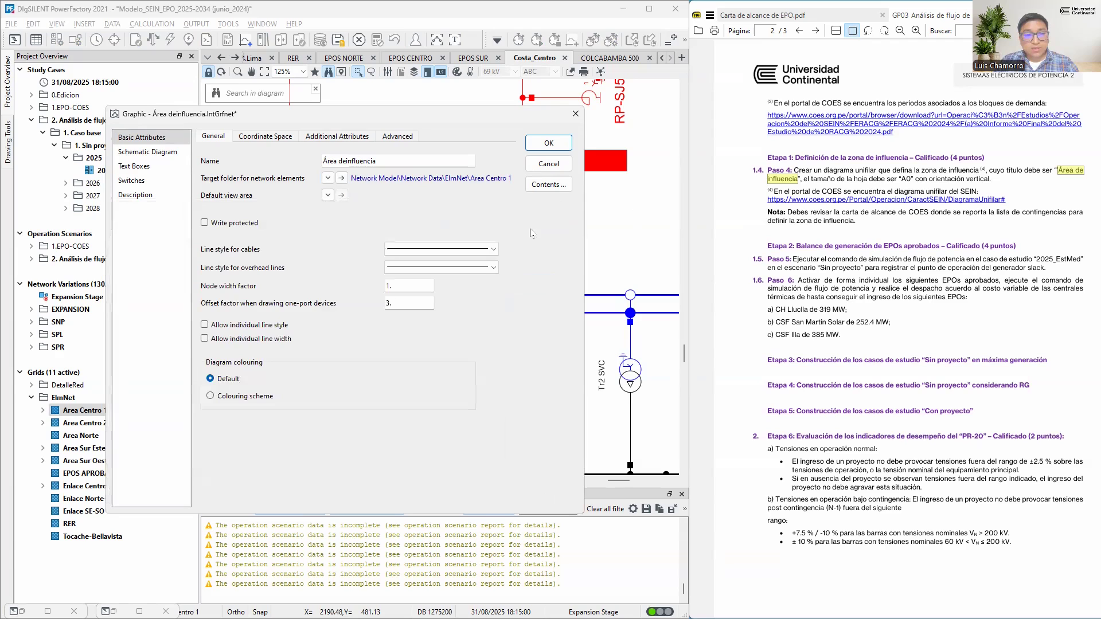
left_click(545, 151)
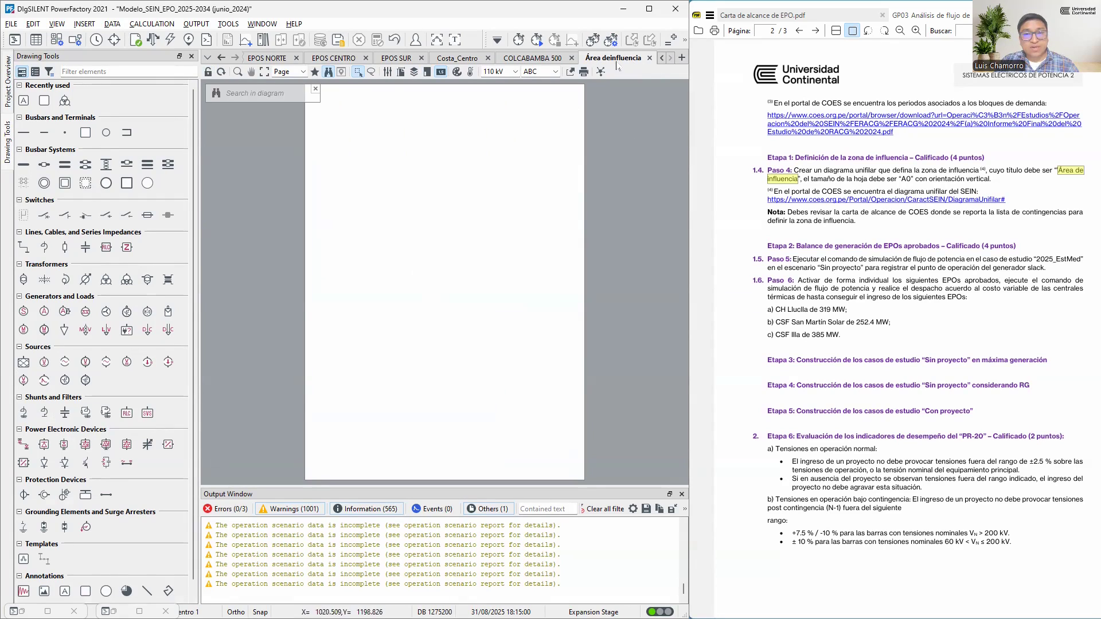
Add a view bookmark named "Área de Influencia" for the blank diagram
left_click(314, 73)
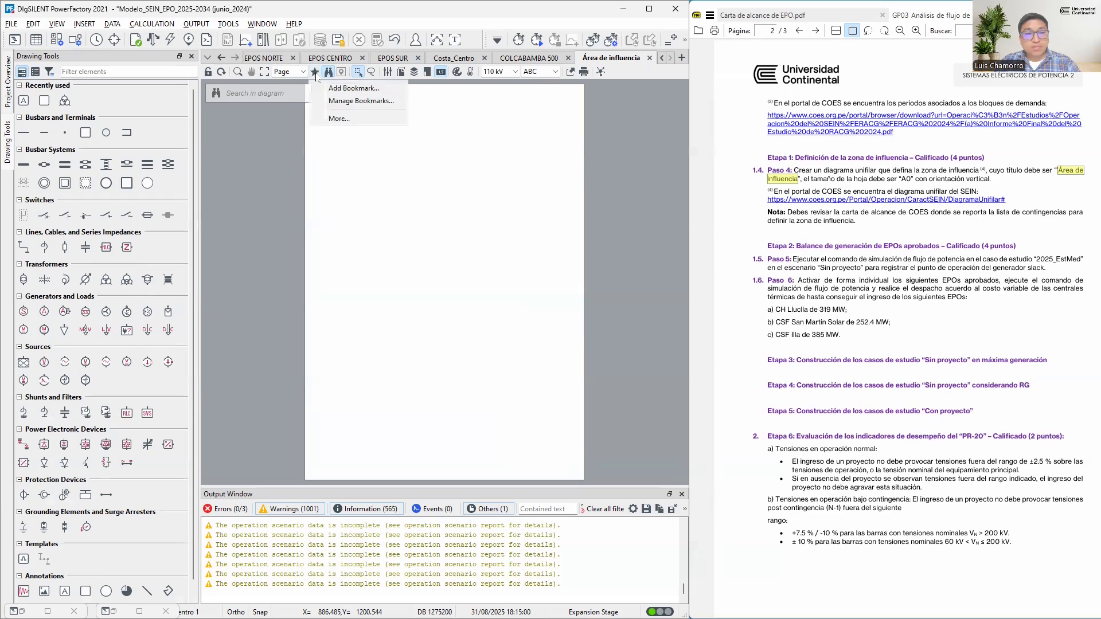
left_click(344, 89)
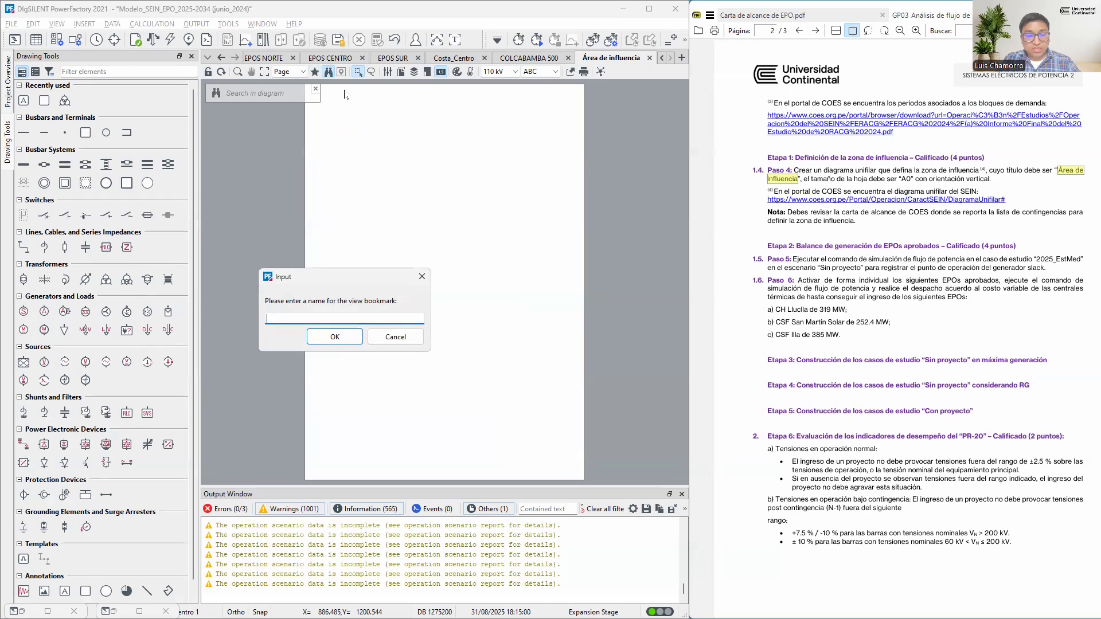
type("Área de Influencia")
key("Return")
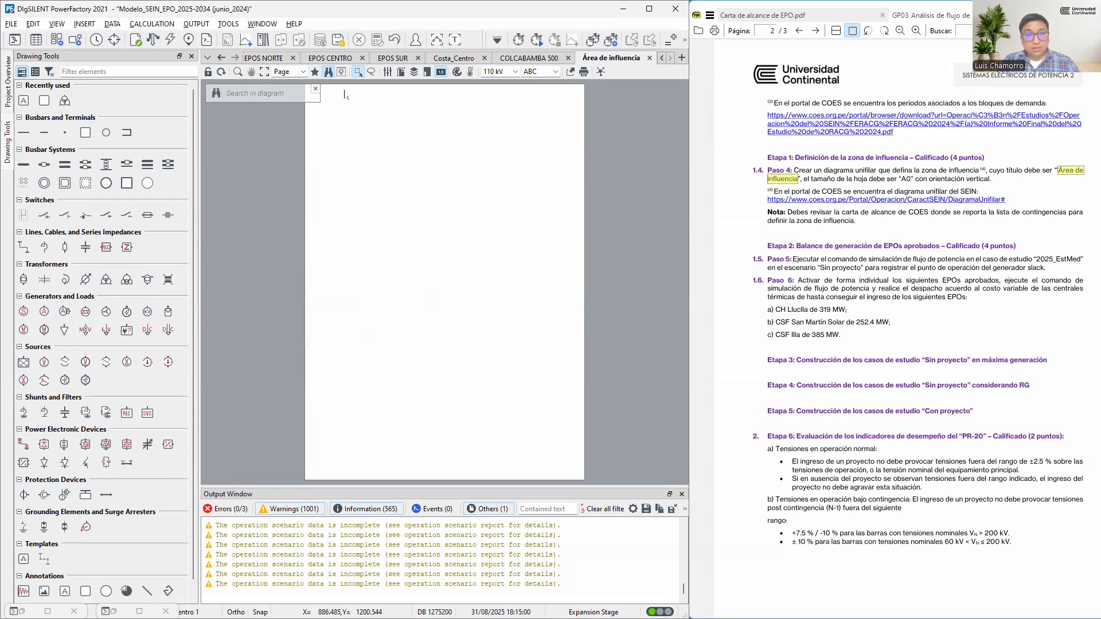
Check the "Área de Influencia" bookmark from its own diagram and from EPOS NORTE, ending on the Área de influencia diagram
left_click(314, 71)
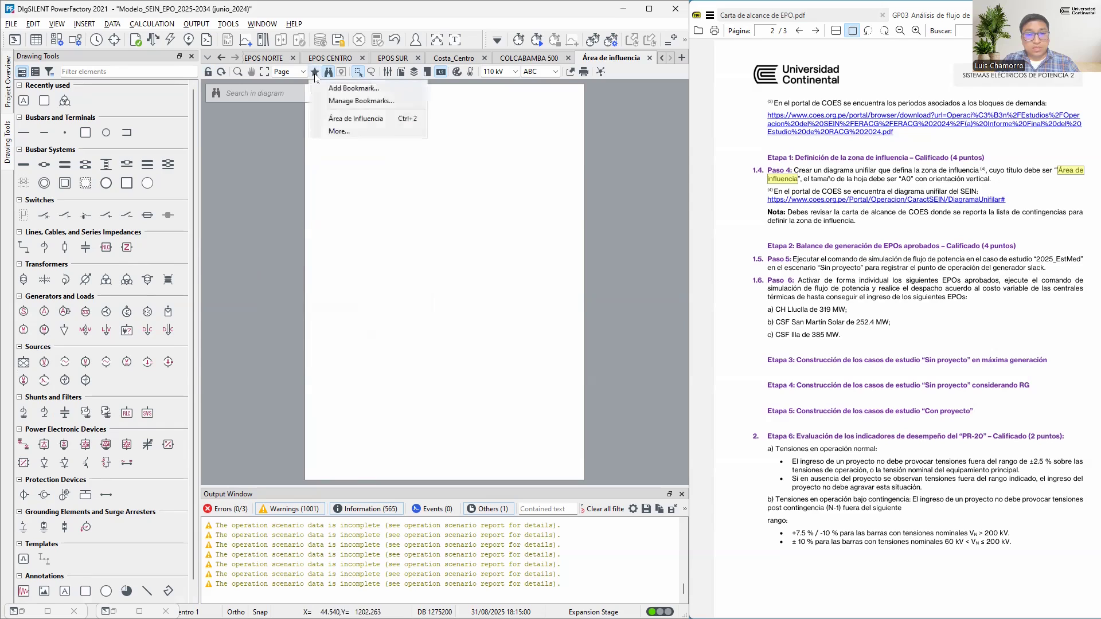
left_click(601, 58)
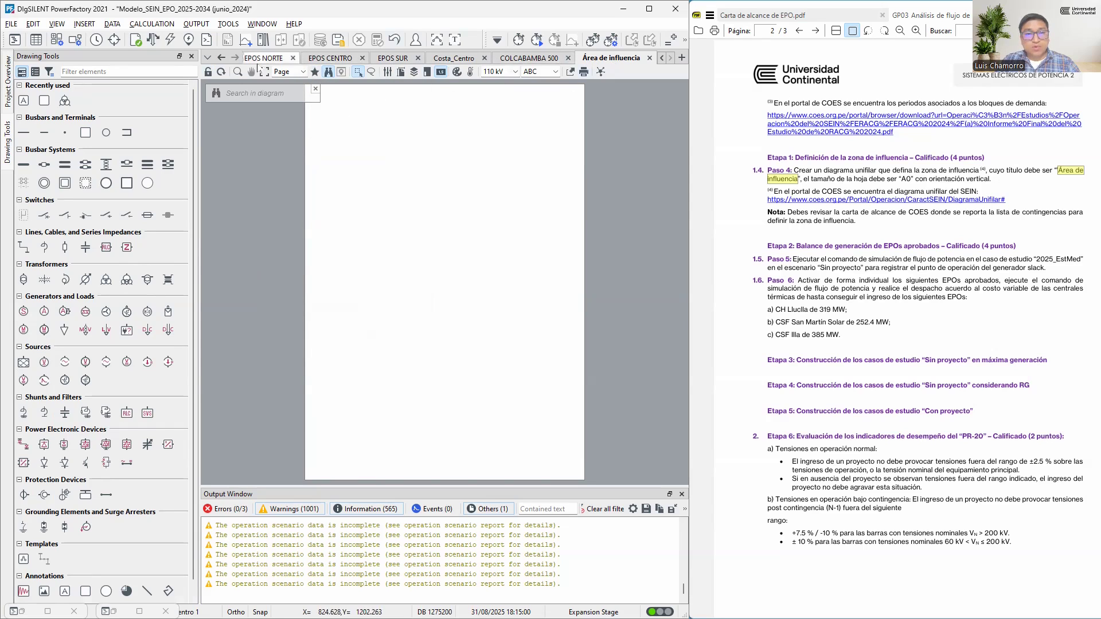
left_click(314, 72)
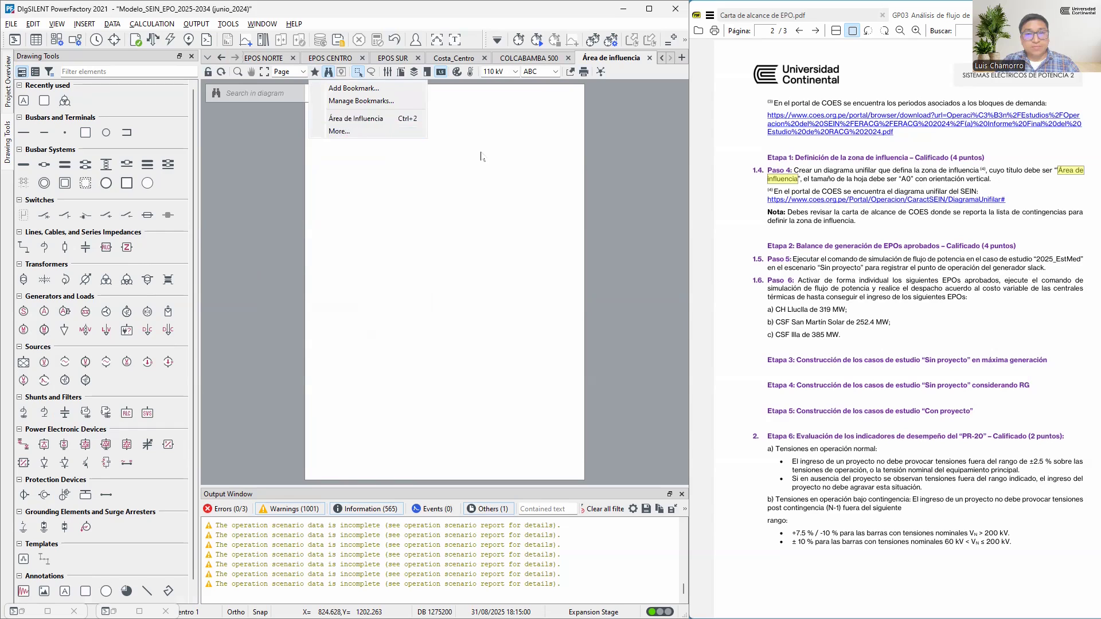
left_click(367, 120)
left_click(263, 58)
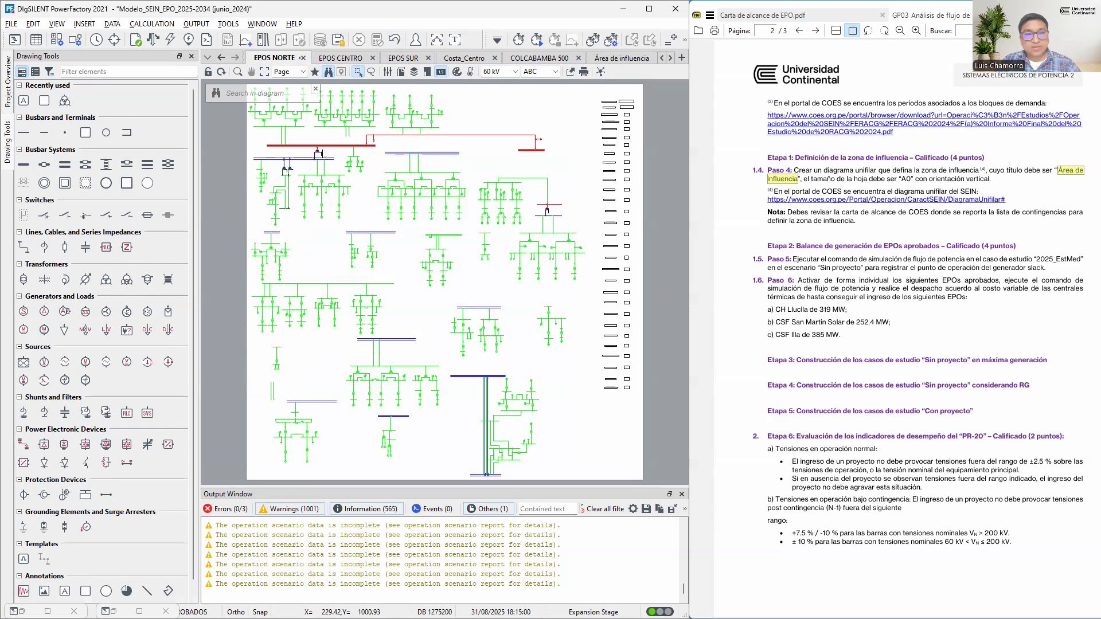
left_click(314, 71)
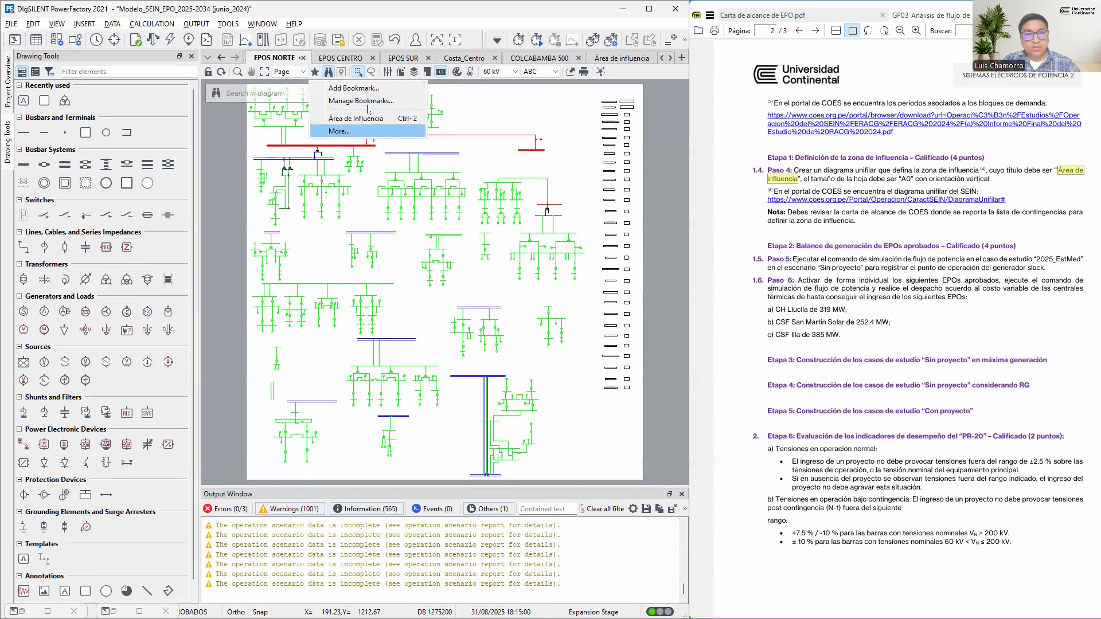
left_click(274, 61)
left_click(609, 63)
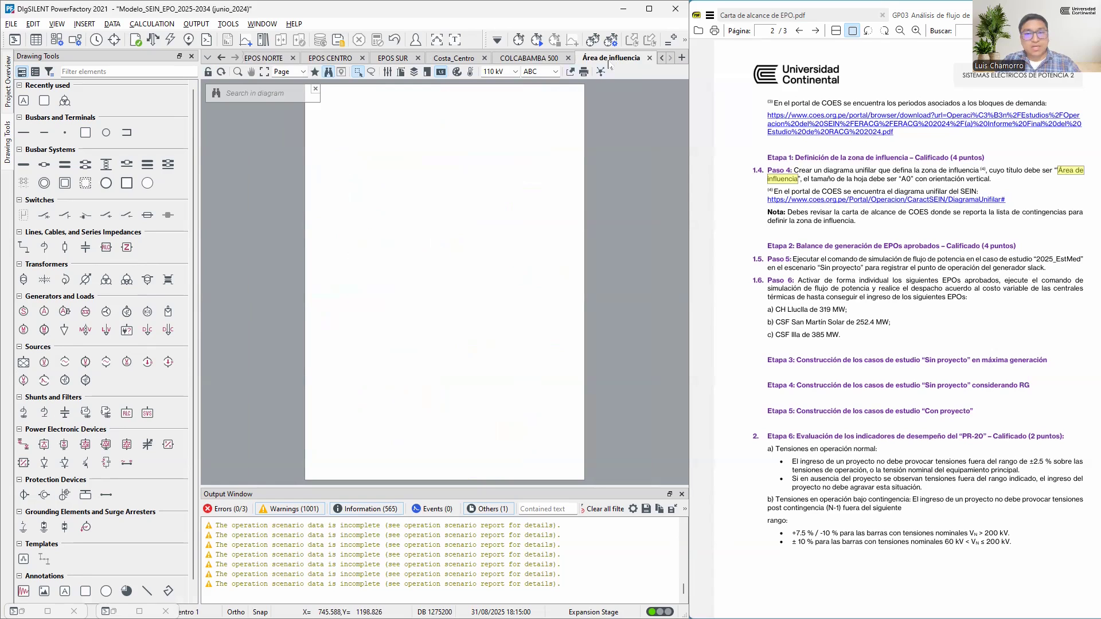
Move the "Área de influencia" diagram to the first place among the open diagrams, ahead of 1.Norte
left_click_drag(619, 63, 269, 80)
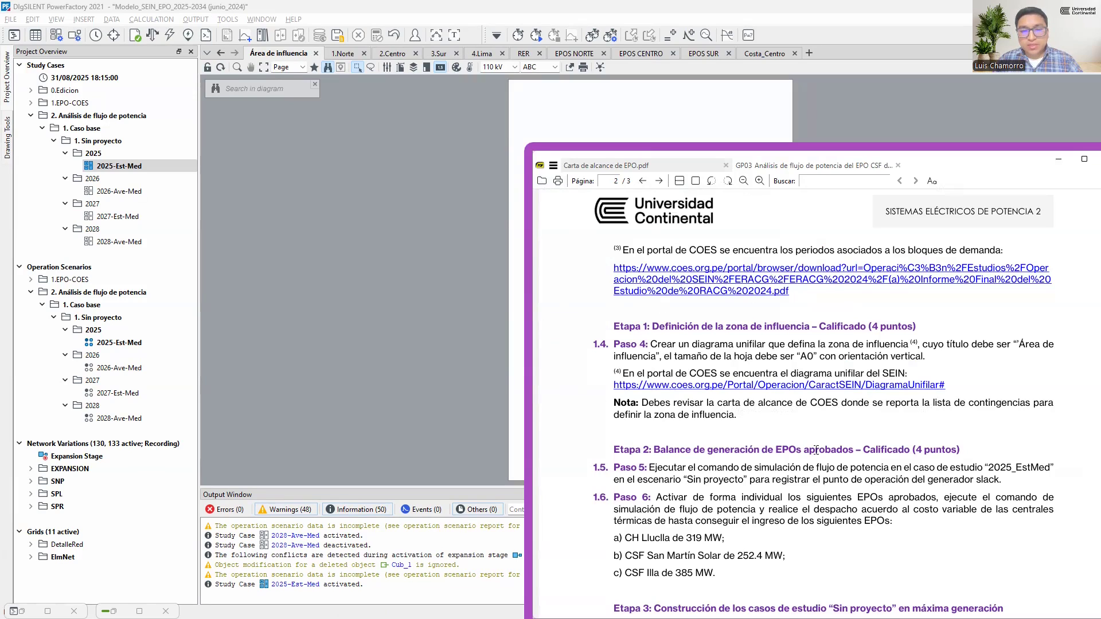
Review Tabla 4 of projects with approved EPO in the Carta de alcance and return to the GP03 guide
left_click(645, 166)
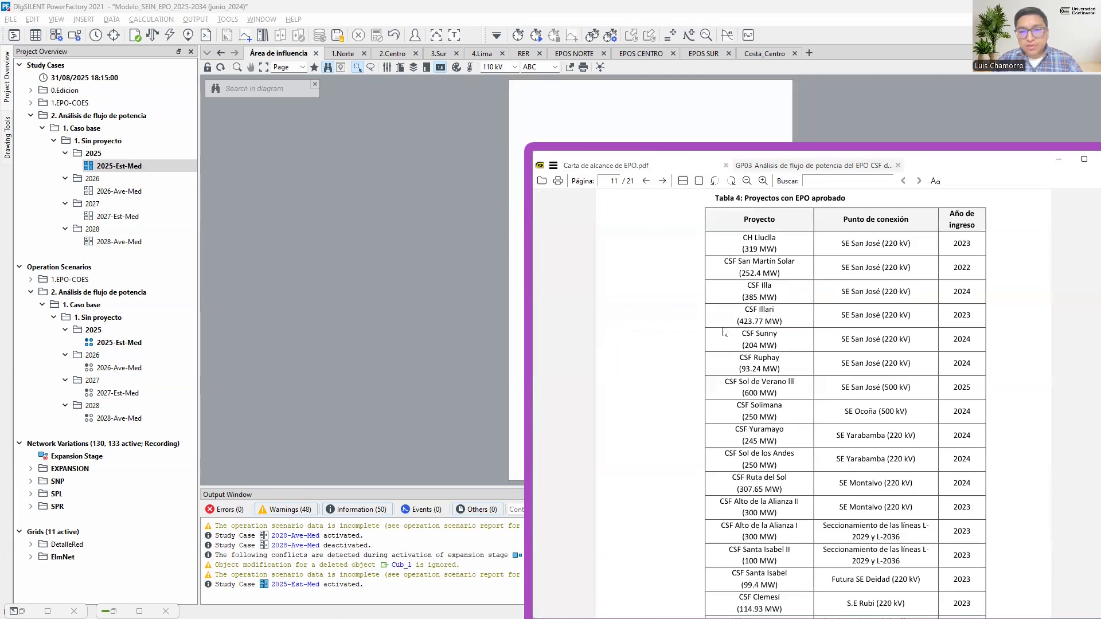
scroll(777, 317, "down", 10)
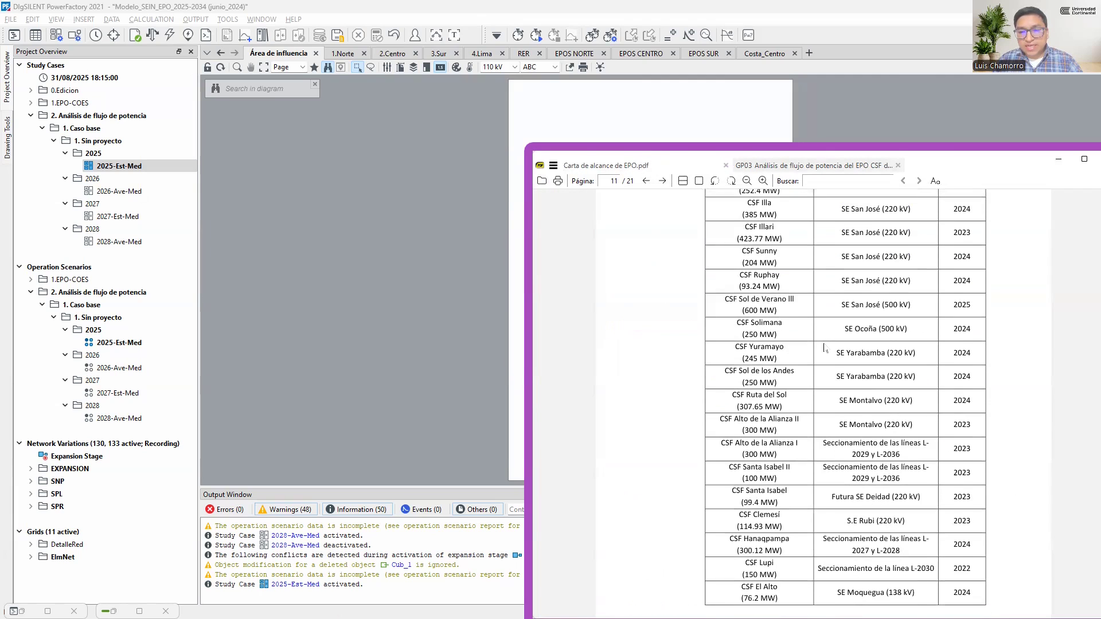
left_click(814, 166)
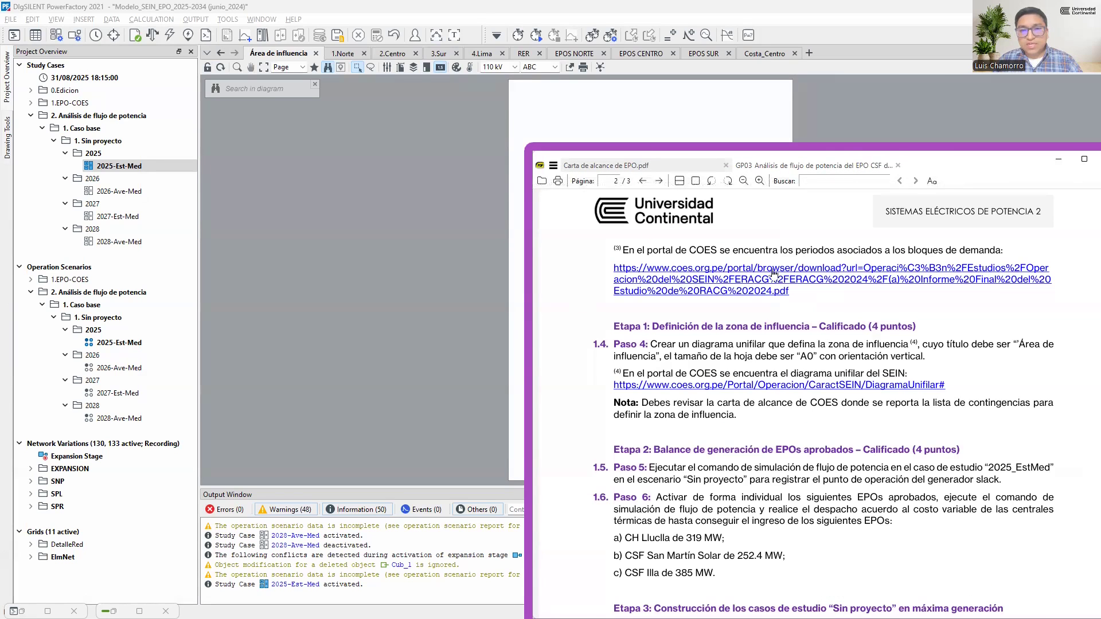
Examine the contingency list on page 14 of the Carta de alcance, marking lines L-5031, L-5033 and L-5035
left_click(656, 168)
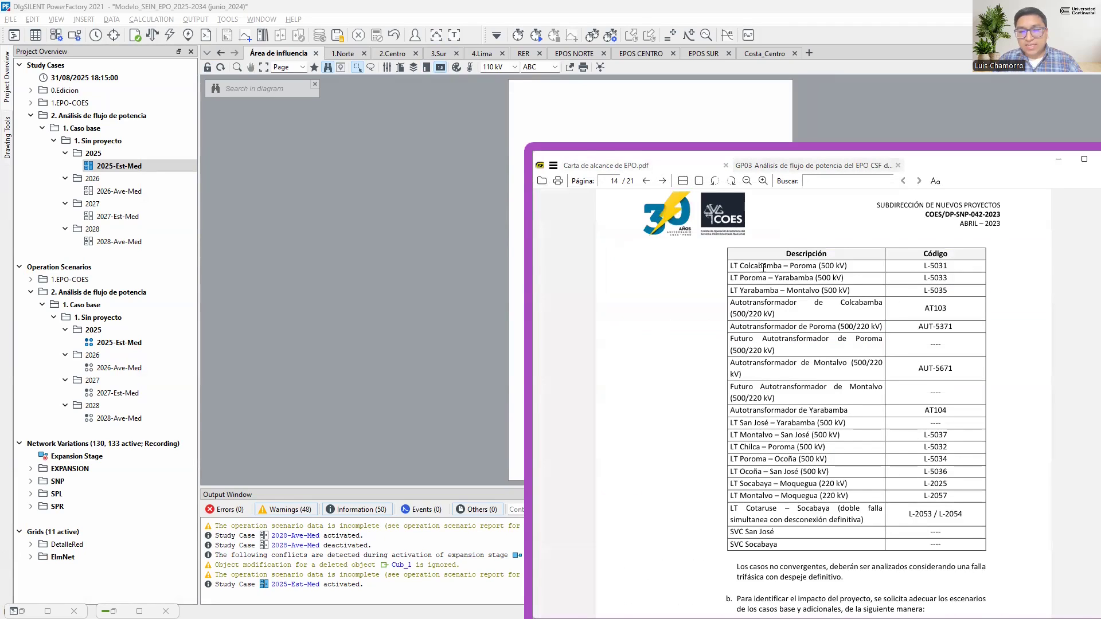
left_click_drag(737, 266, 948, 265)
left_click_drag(731, 279, 950, 285)
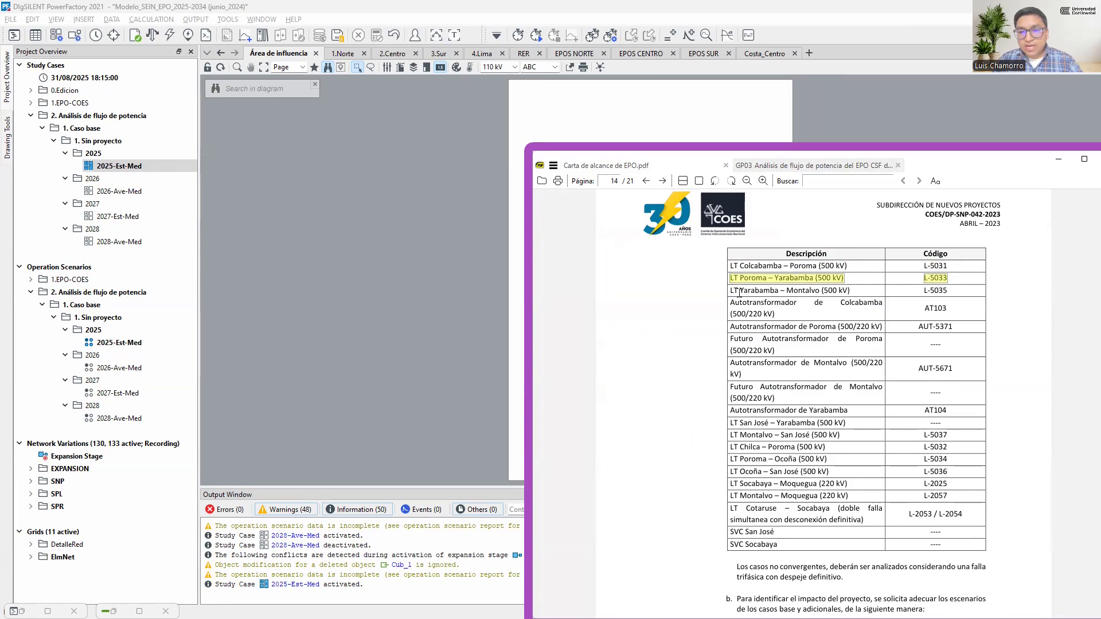
left_click_drag(732, 292, 954, 299)
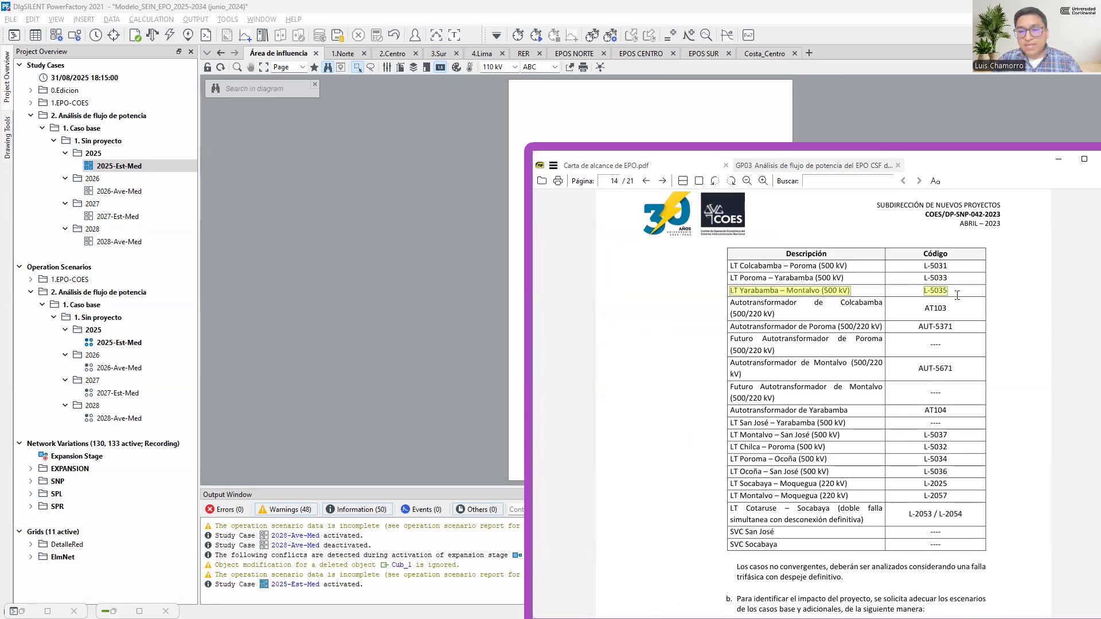
Switch to the UNIFILAR_JUNIO_2024 drawing in AutoCAD and examine the circled San José 220 kV and Yarabamba 500 kV substations
left_click(1057, 162)
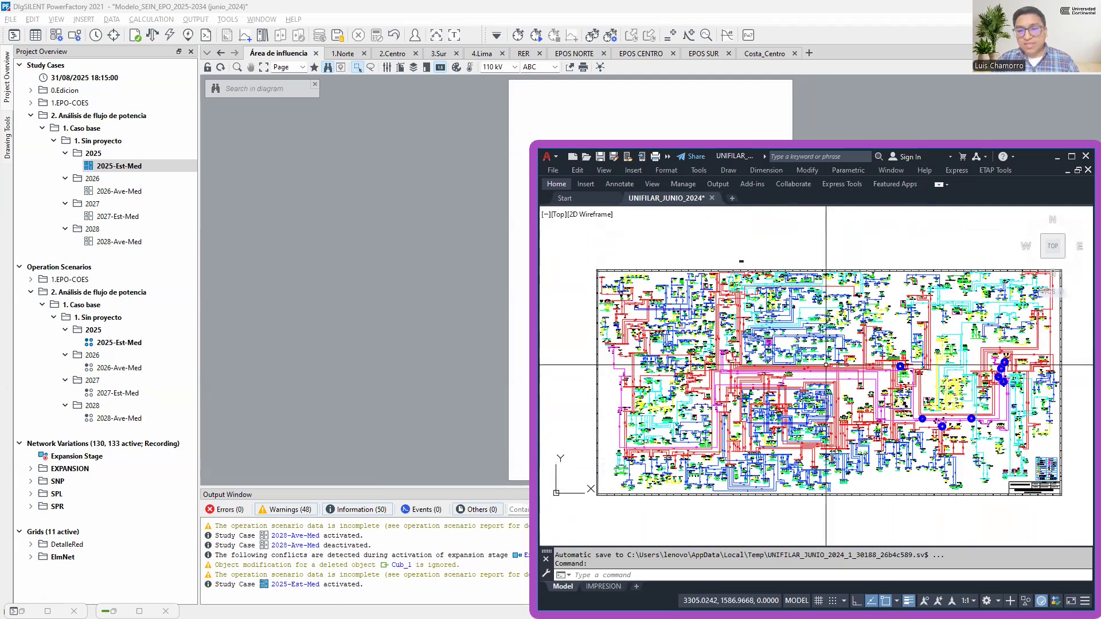
scroll(997, 390, "up", 4)
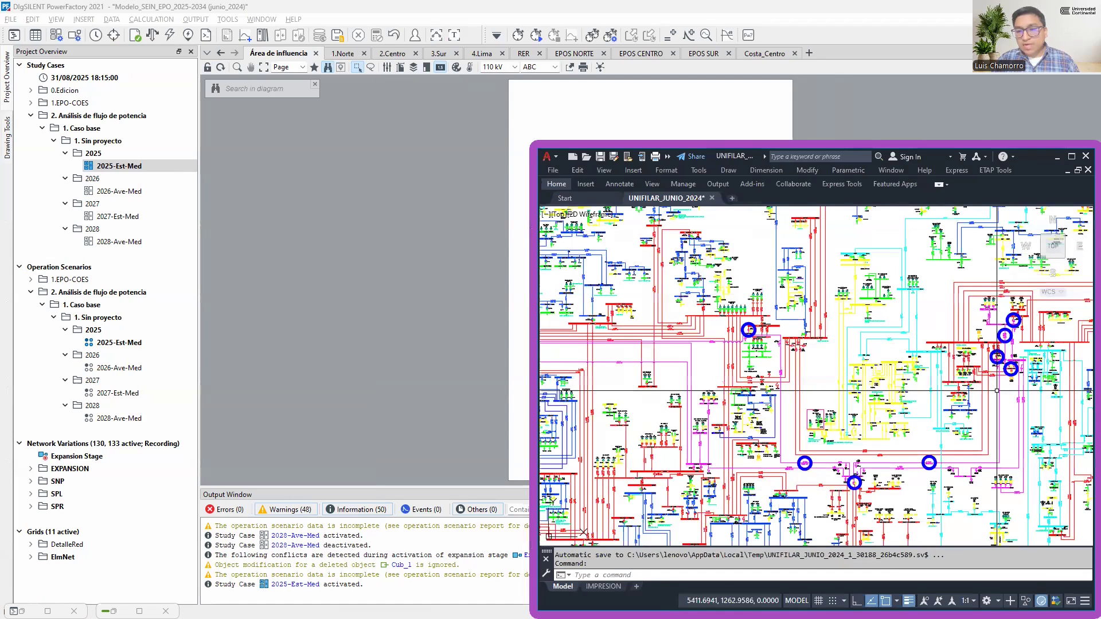
scroll(997, 390, "up", 10)
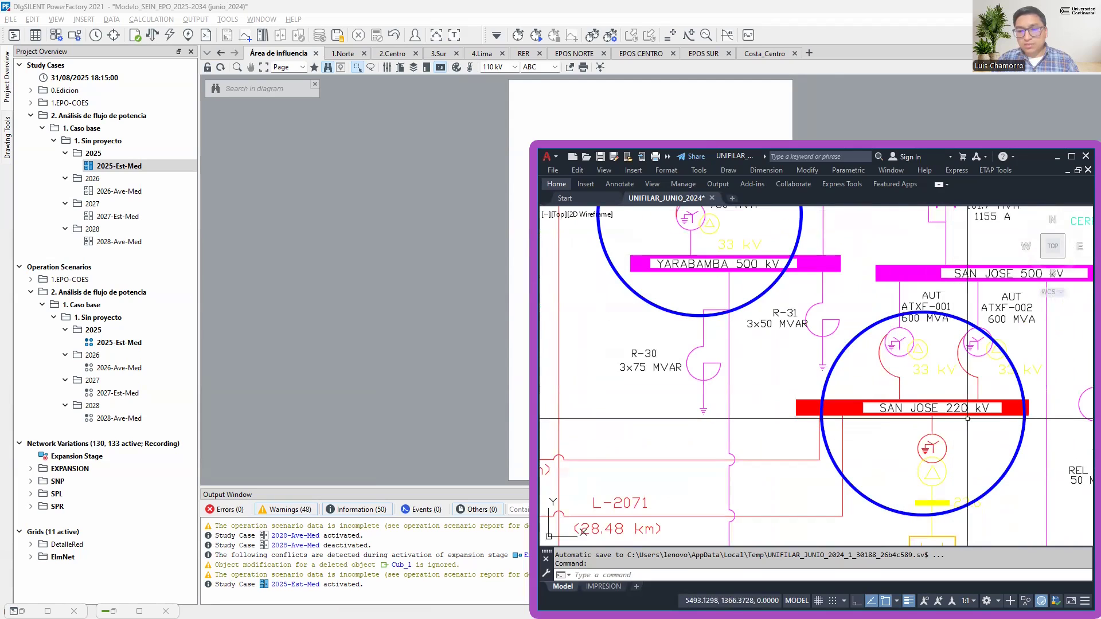
Switch to PowerFactory's Network Model Manager and mark the busbar SAN JOSE 220A in the Costa_Centro graphic
key("alt+Tab")
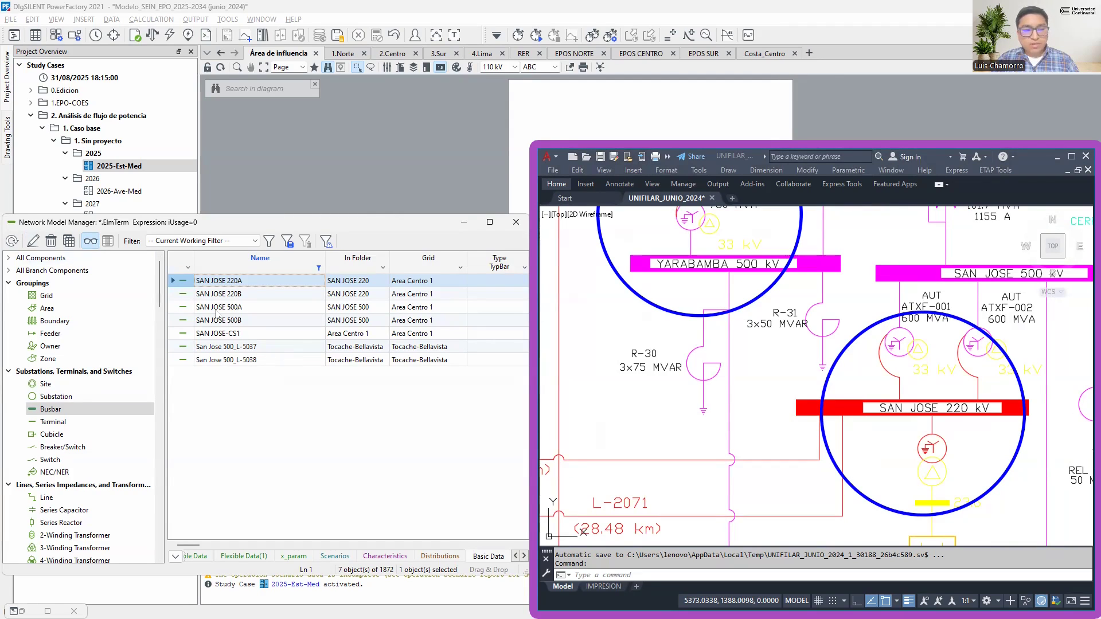
right_click(184, 284)
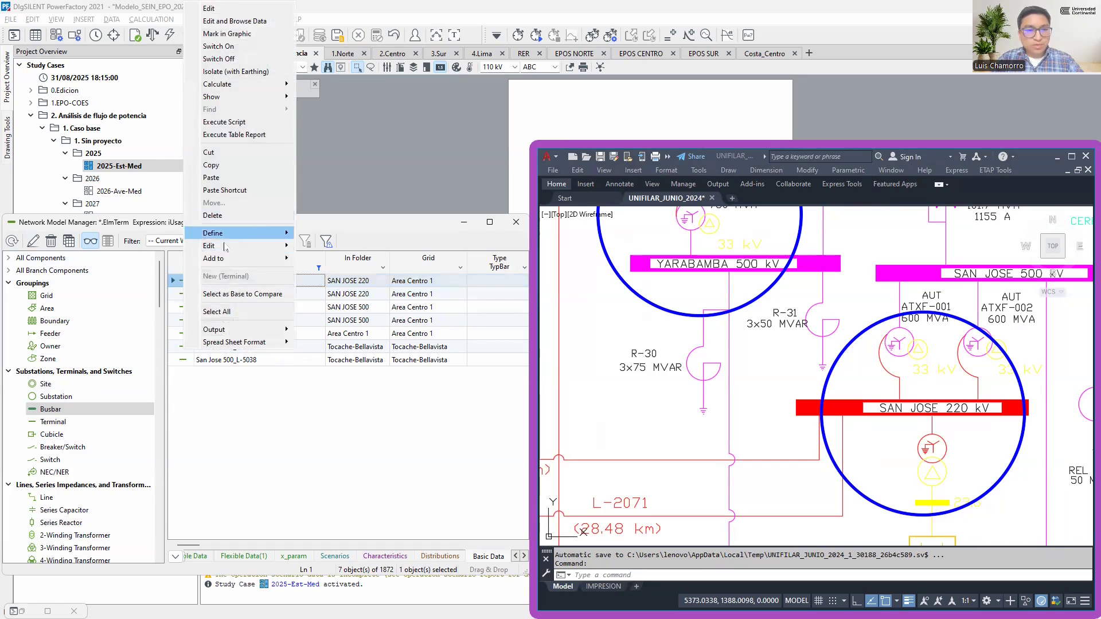
left_click(176, 284)
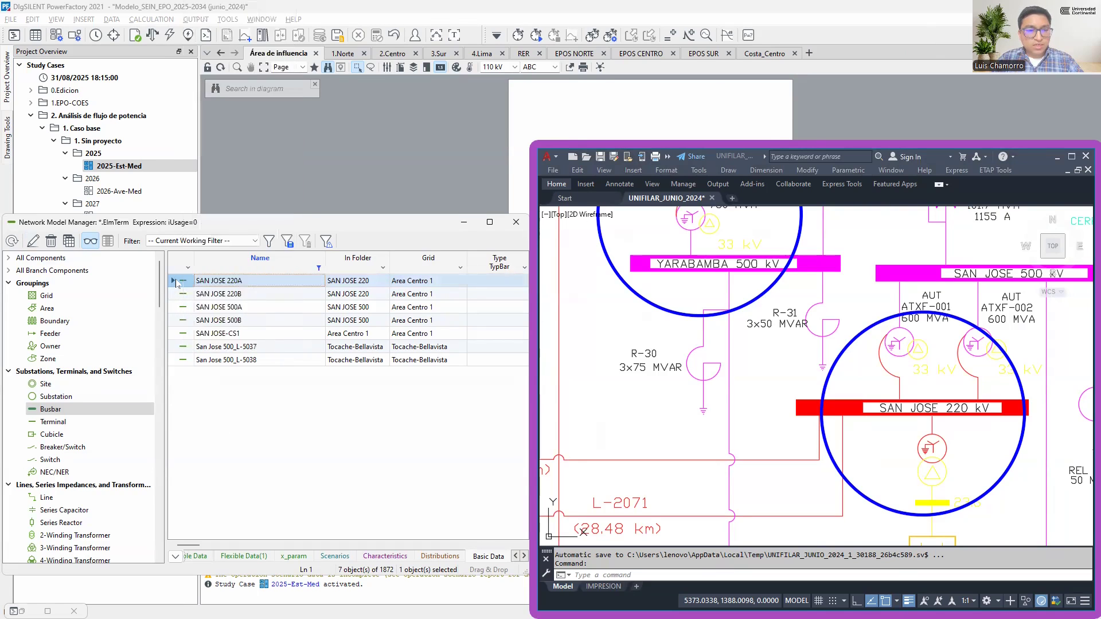
right_click(185, 284)
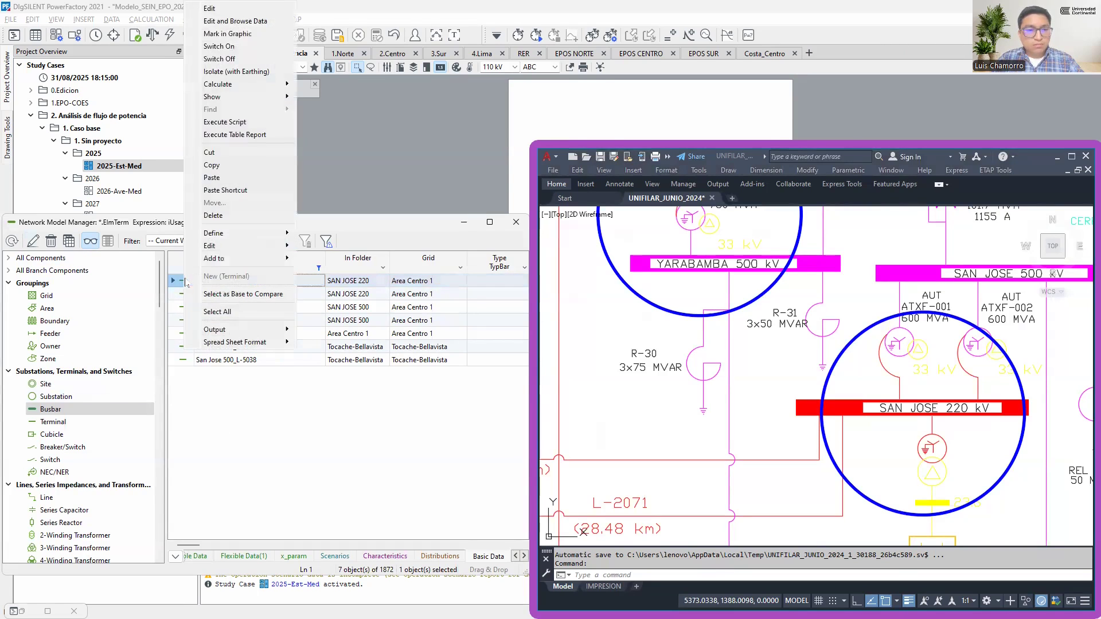
left_click(237, 34)
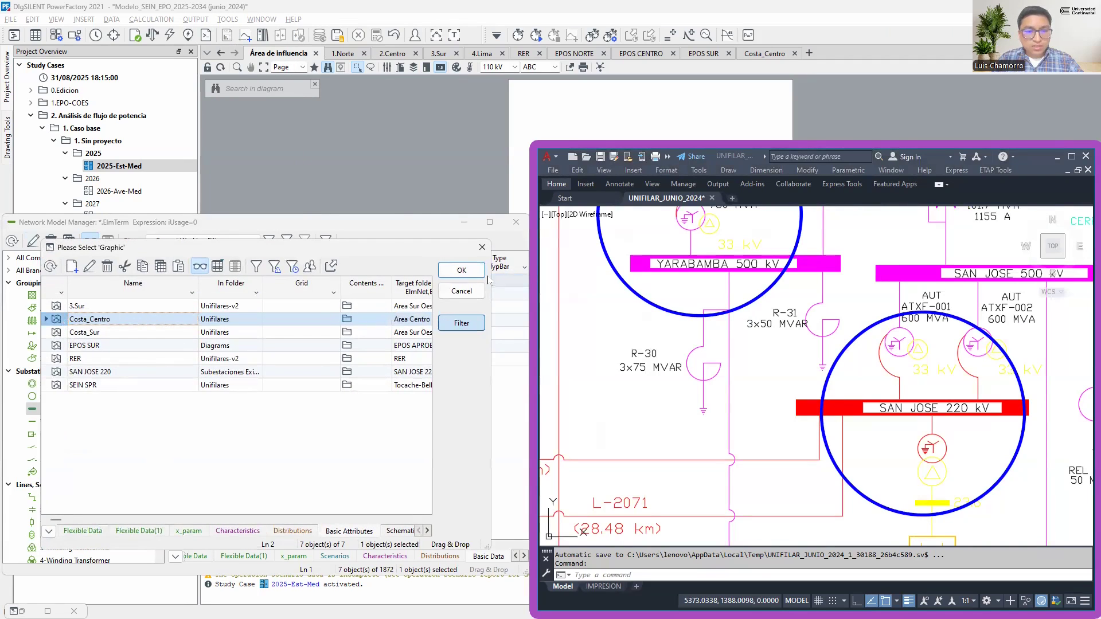
left_click(462, 271)
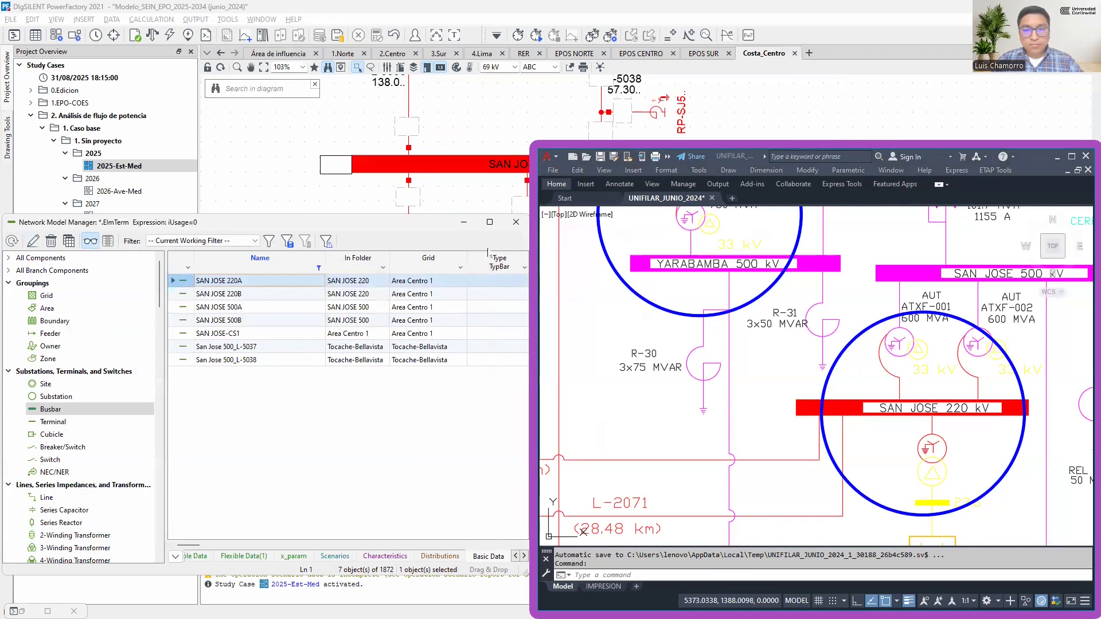
Minimize the Network Model Manager and compare the San José substation connections in Costa_Centro with those in the AutoCAD single line diagram
left_click(464, 223)
scroll(327, 270, "down", 6)
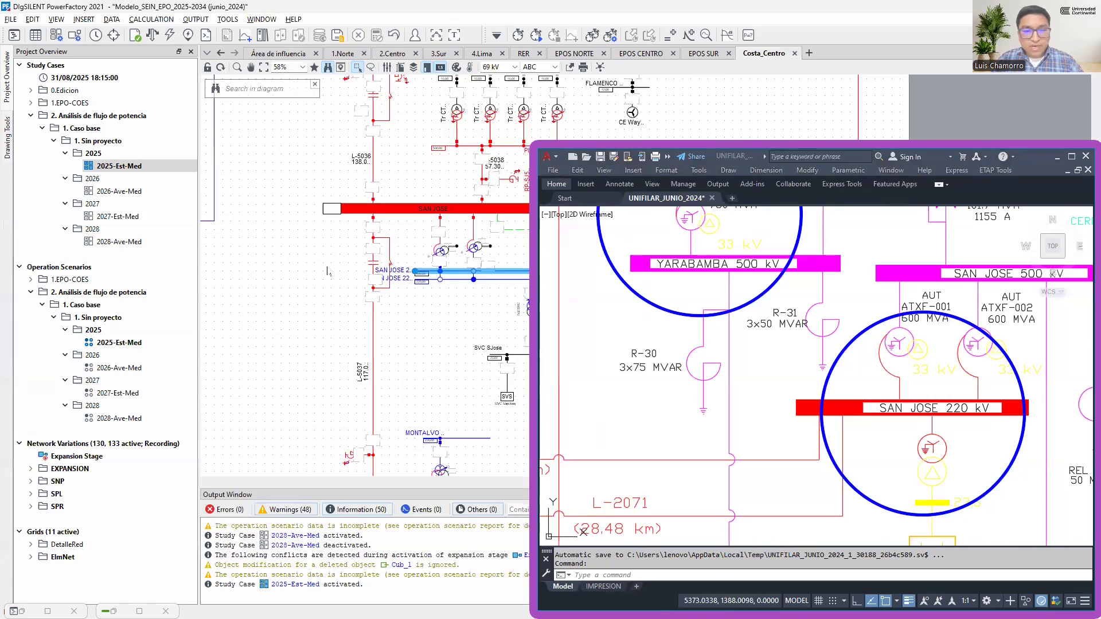
scroll(431, 270, "up", 4)
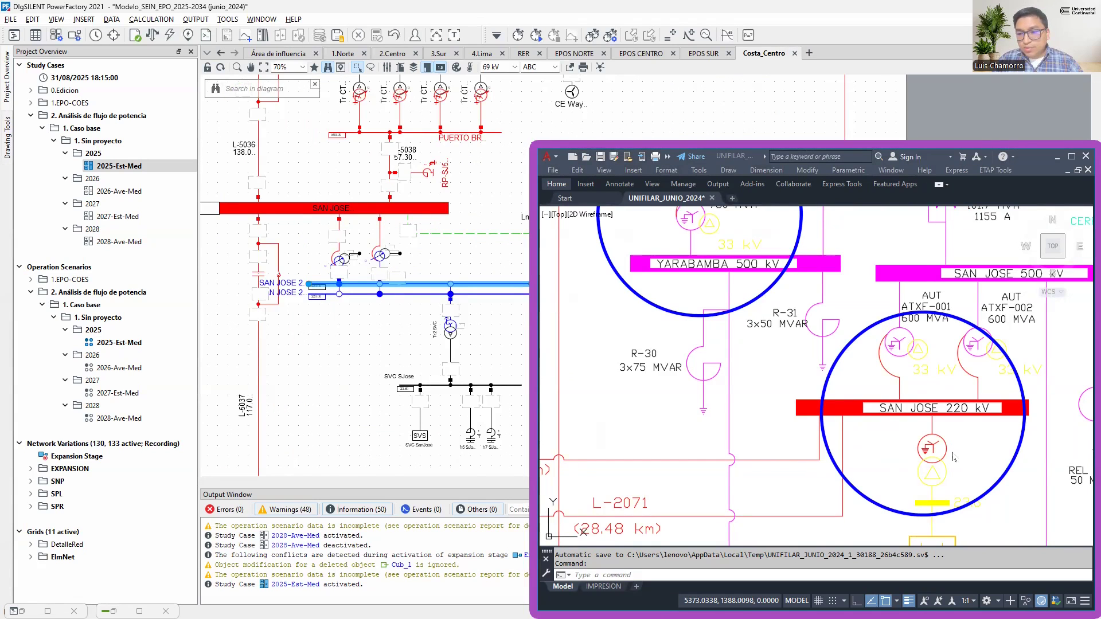
scroll(747, 386, "down", 2)
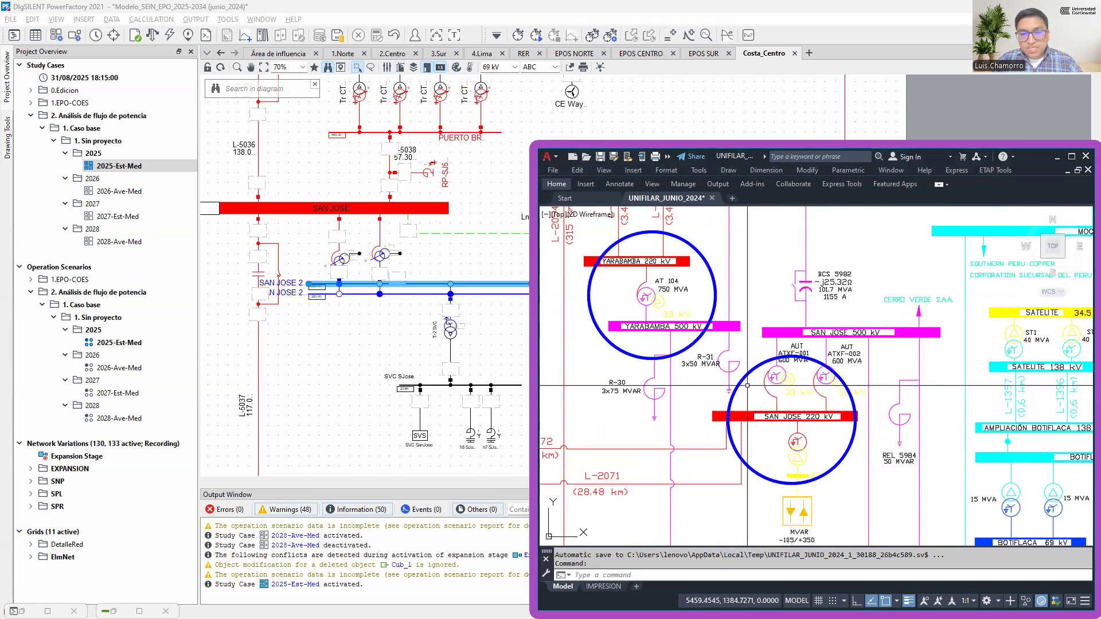
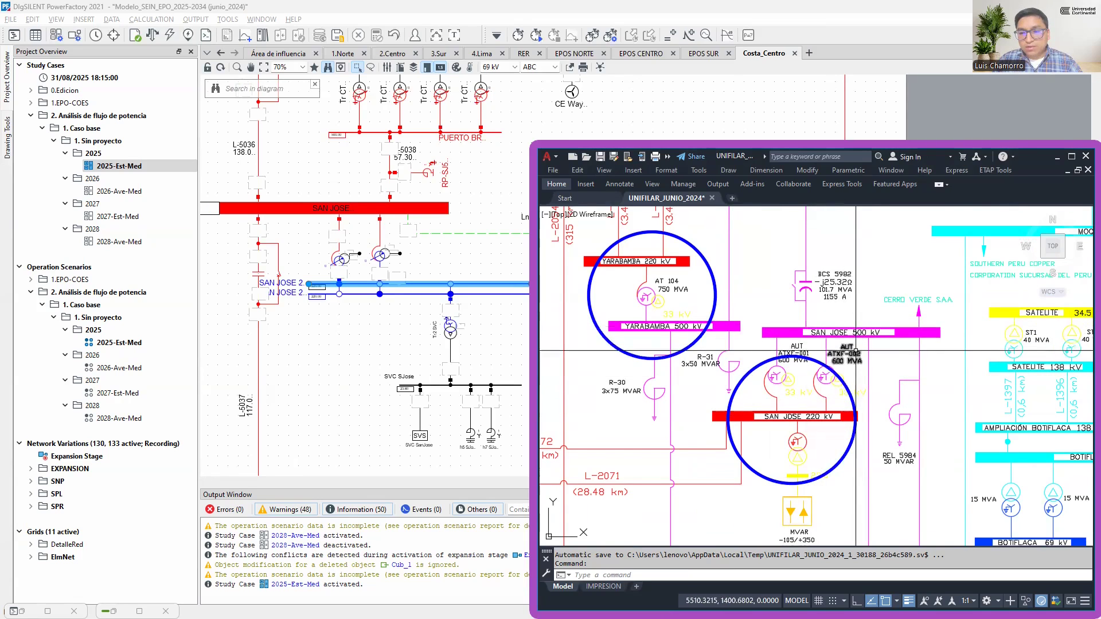
Examine the circled Montalvo autotransformer AUT-5671 in the AutoCAD single line diagram and check it against the contingency list in the Carta de alcance
scroll(854, 347, "down", 4)
left_click_drag(854, 321, 835, 401)
scroll(837, 301, "up", 4)
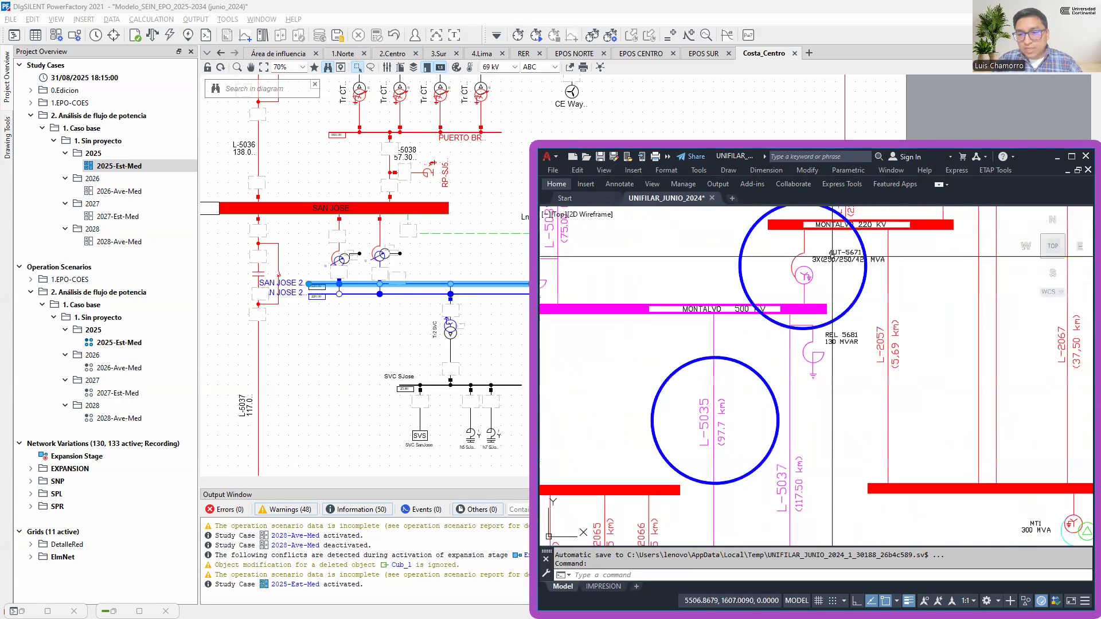
scroll(829, 292, "up", 4)
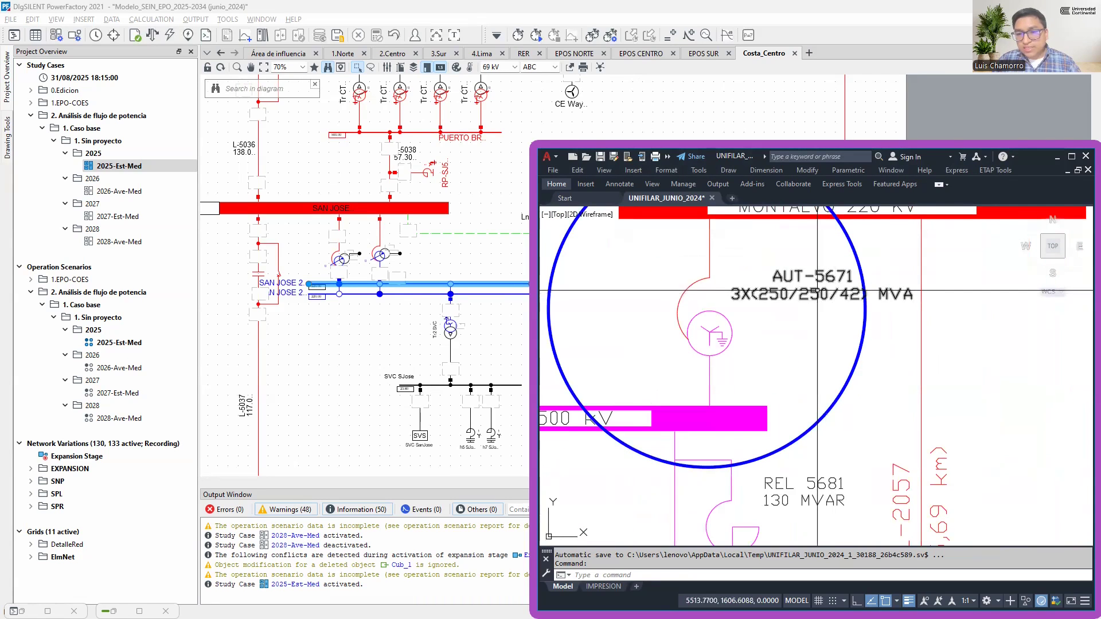
scroll(827, 315, "down", 4)
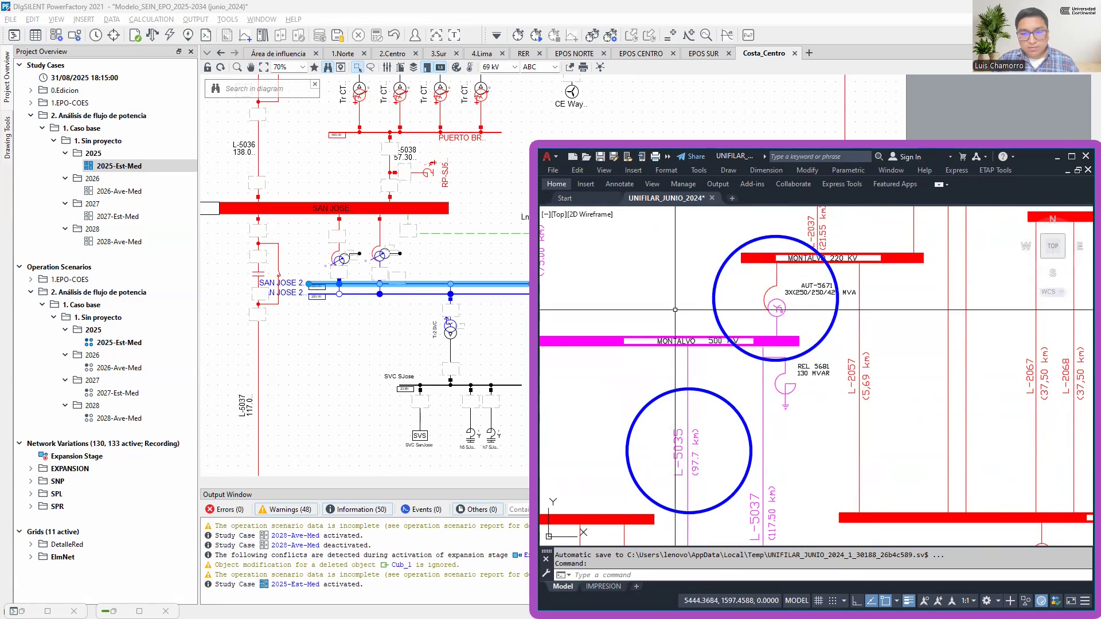
key("alt+Tab")
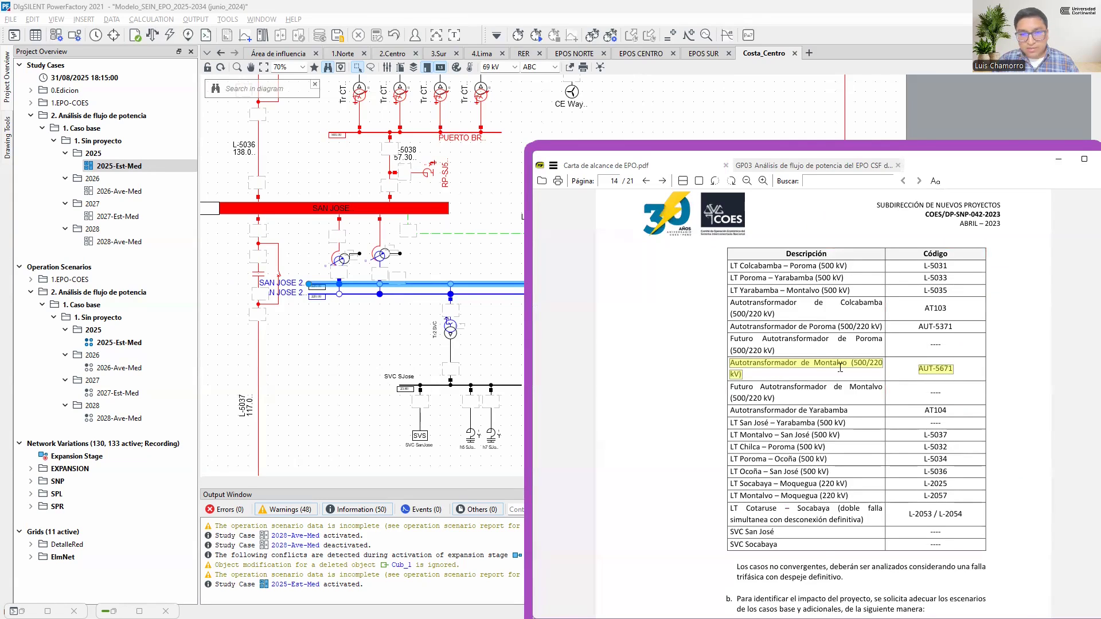
key("alt+Tab")
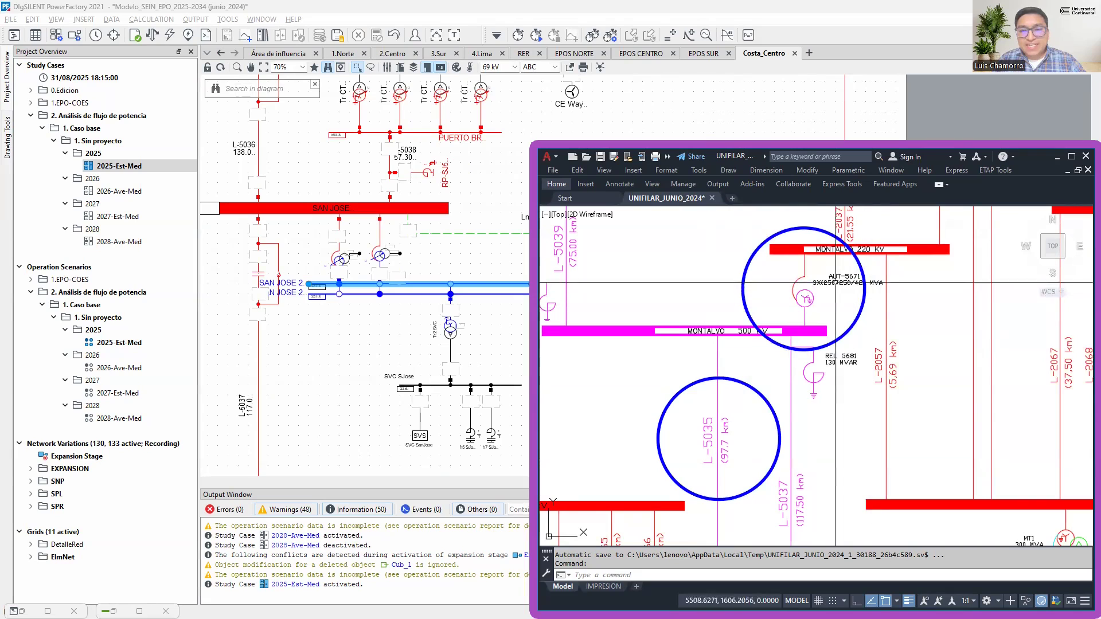
Trace line L-5037 between San José and Montalvo in the single line diagram and in PowerFactory's Costa_Centro graphic
scroll(747, 411, "down", 5)
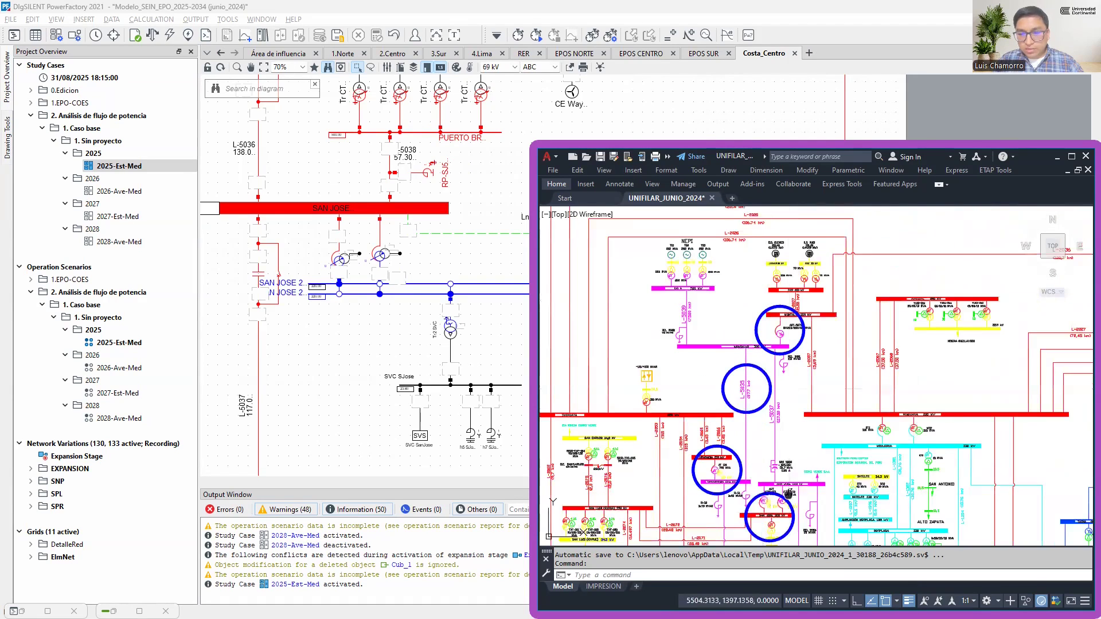
scroll(777, 422, "up", 5)
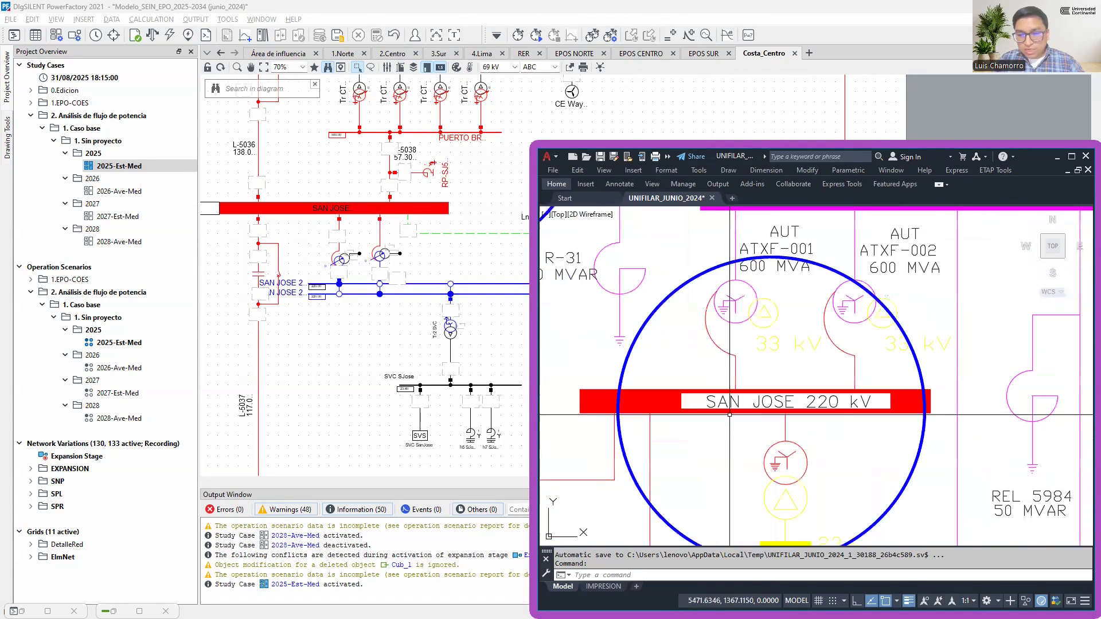
scroll(787, 404, "down", 5)
left_click_drag(803, 213, 797, 356)
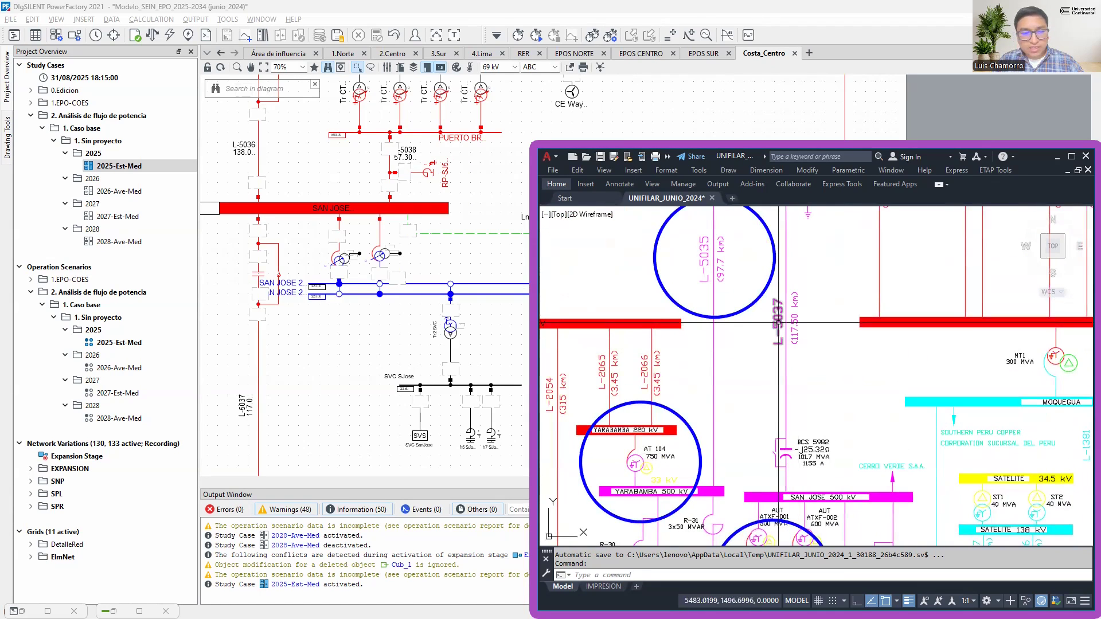
left_click(249, 403)
scroll(268, 354, "down", 2)
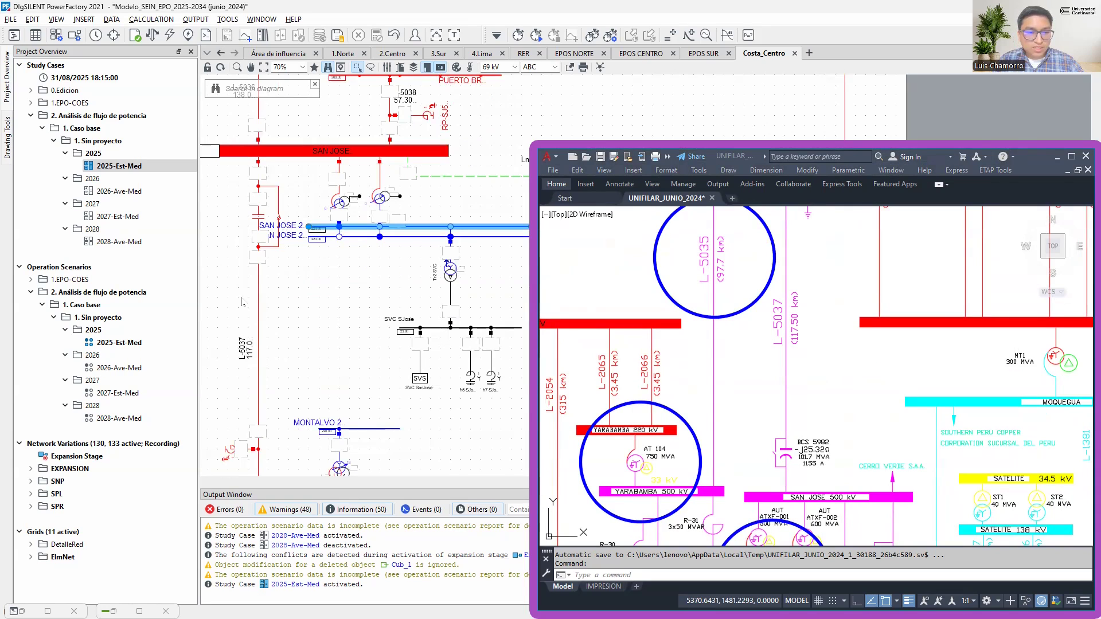
key("ctrl")
key("ctrl")
left_click_drag(308, 215, 344, 59)
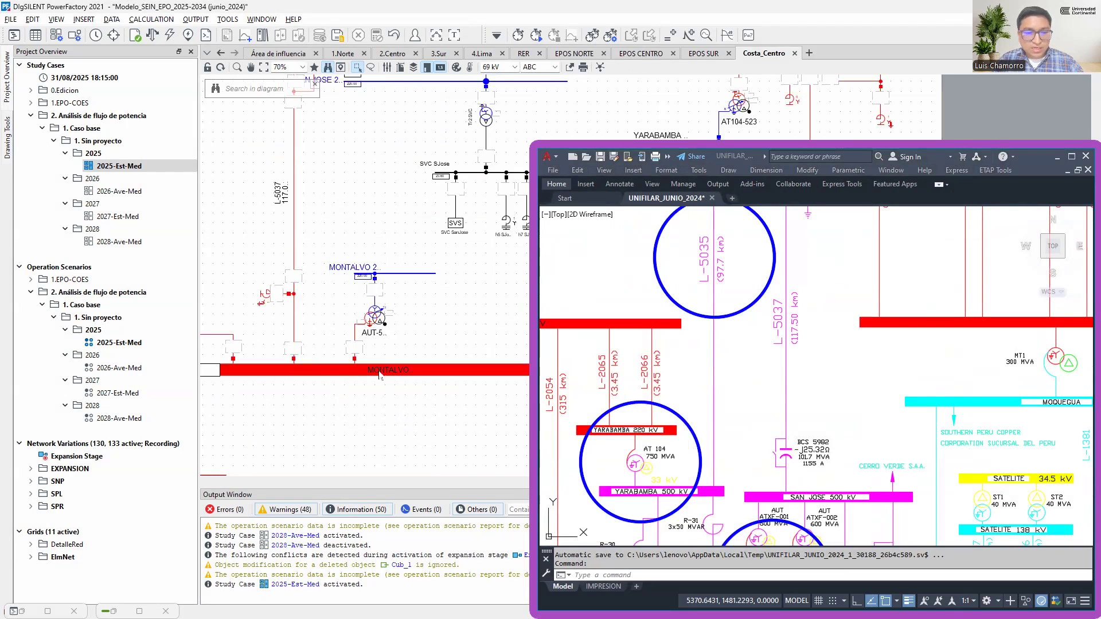
Examine the circled line L-5035 at Montalvo 500 kV in AutoCAD and locate the same line in the Costa_Centro graphic
left_click(782, 334)
scroll(797, 299, "down", 2)
left_click_drag(799, 275, 801, 350)
scroll(739, 275, "up", 4)
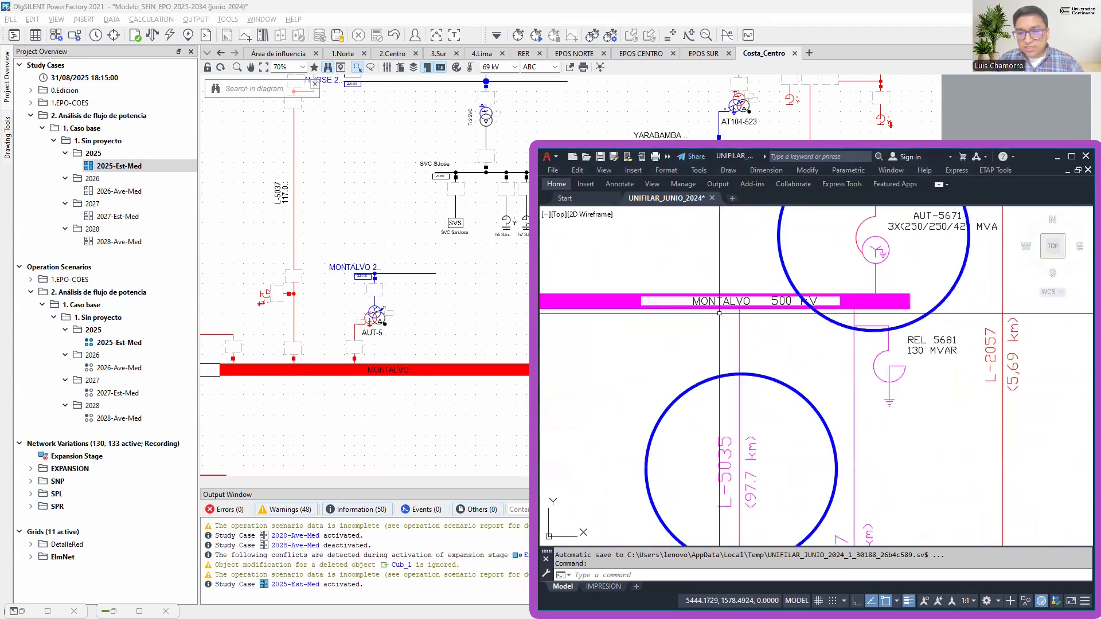
scroll(814, 304, "up", 3)
scroll(835, 298, "down", 5)
scroll(826, 339, "up", 2)
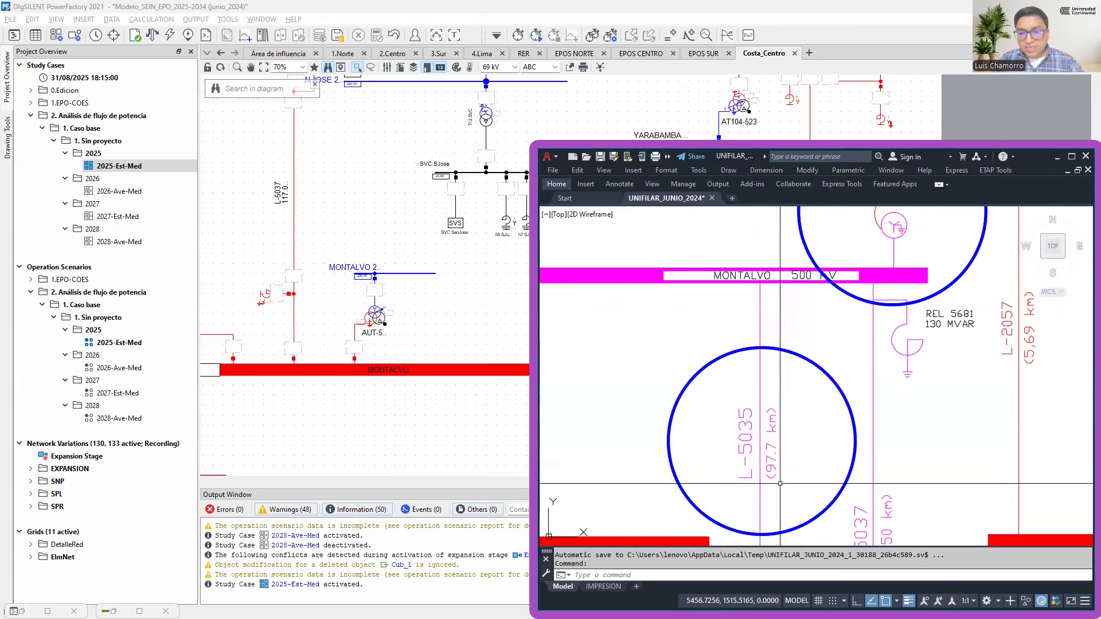
scroll(480, 335, "down", 3)
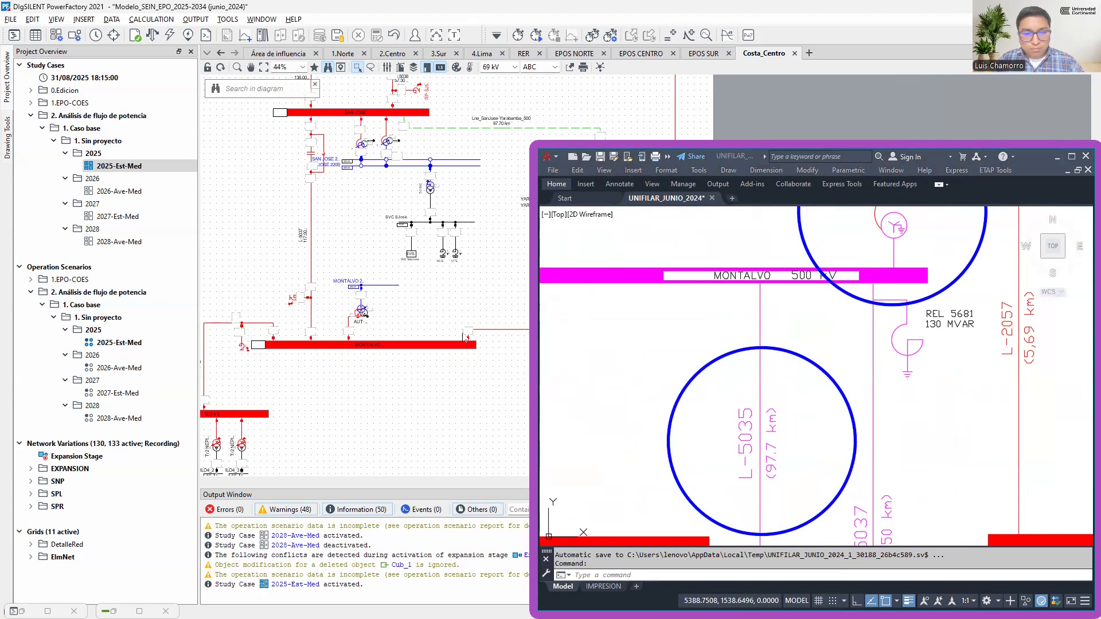
scroll(479, 323, "up", 3)
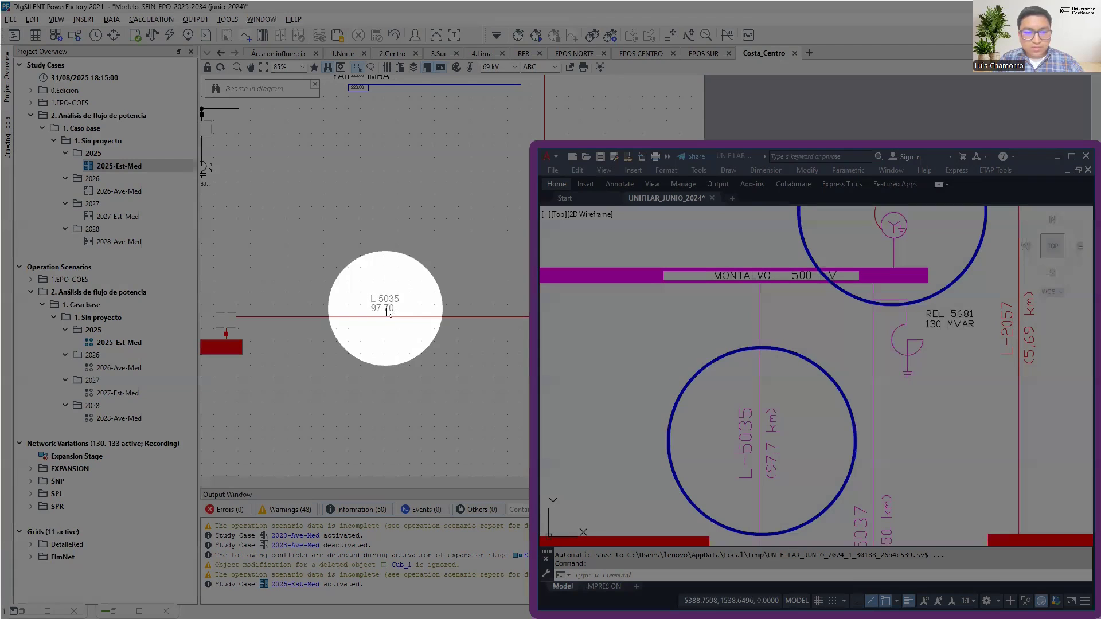
scroll(388, 313, "down", 5)
Compare the Yarabamba 500/220 kV autotransformer AT 104 in the AutoCAD drawing with its representation in Costa_Centro
left_click(763, 376)
scroll(786, 340, "down", 6)
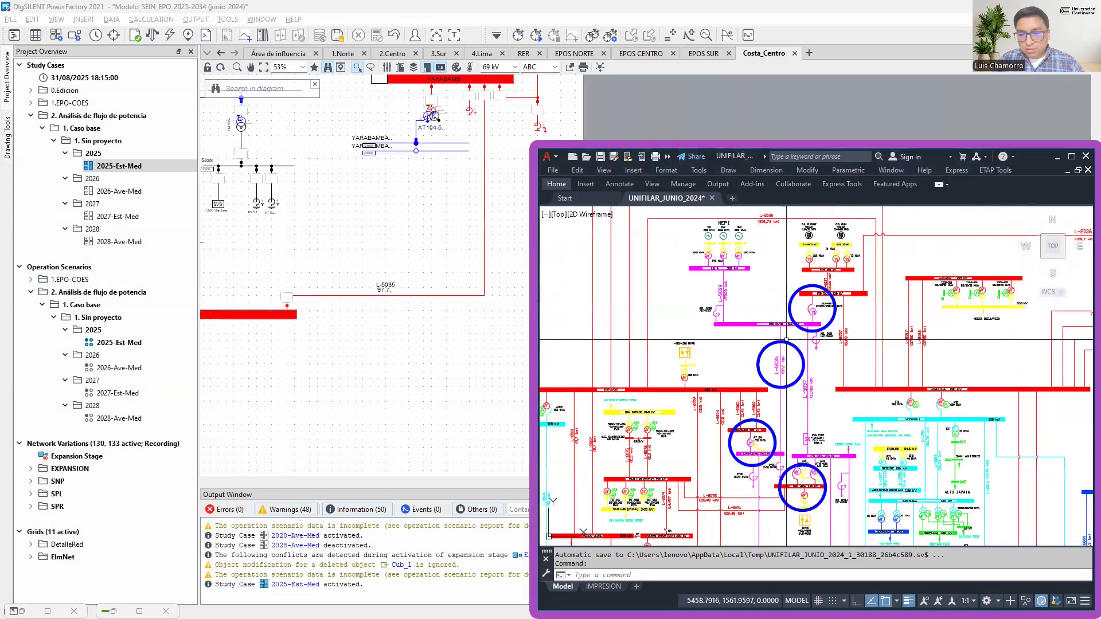
scroll(764, 393, "up", 3)
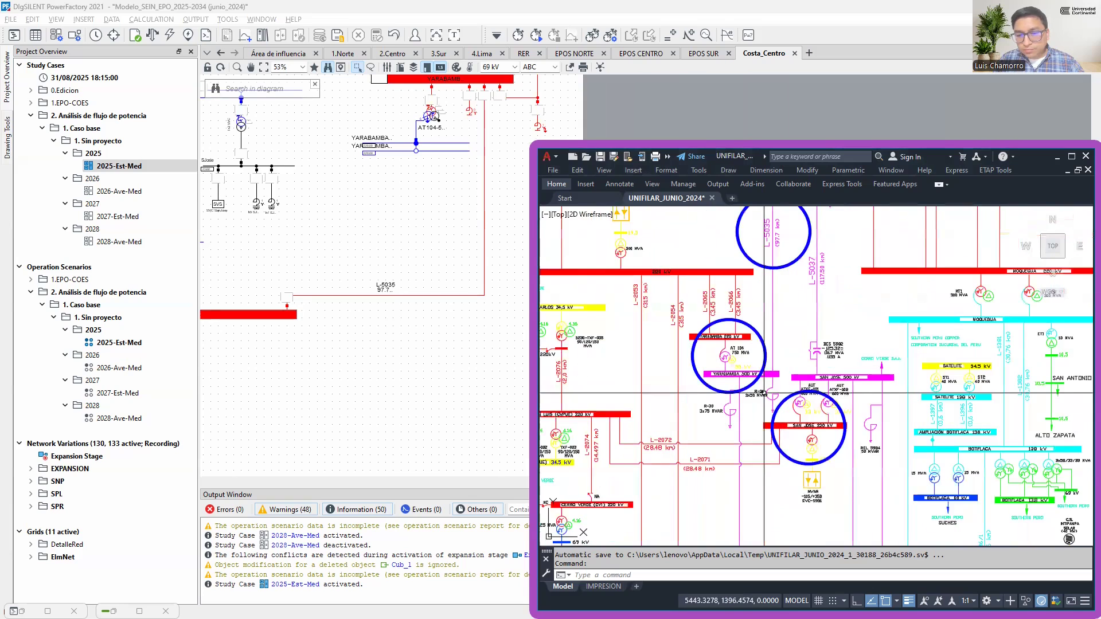
scroll(764, 393, "up", 4)
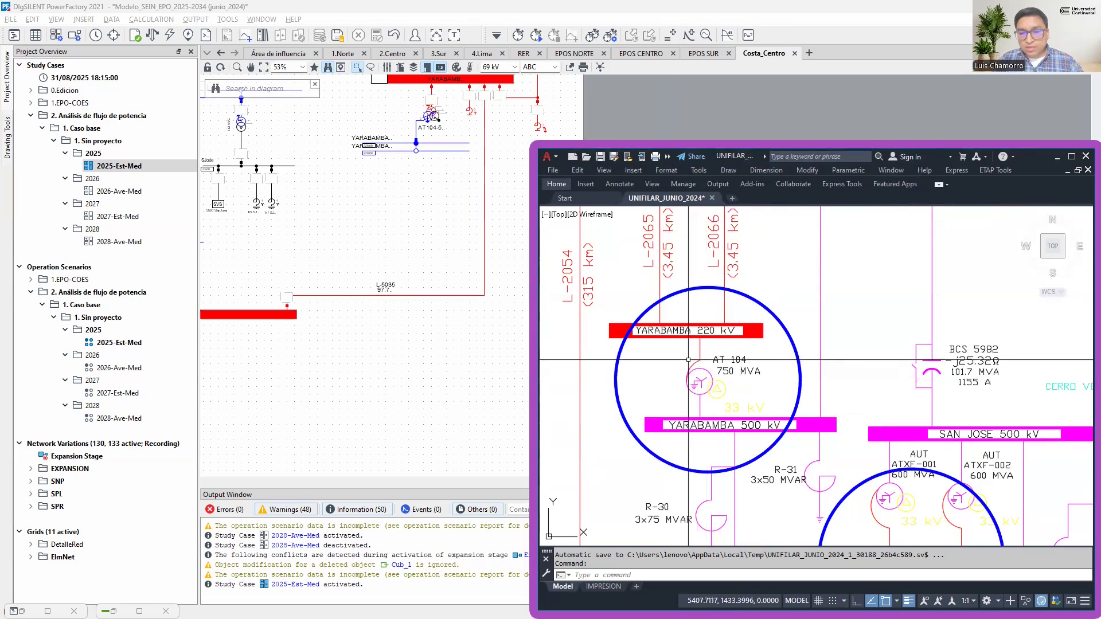
scroll(437, 185, "up", 4)
scroll(430, 217, "down", 1)
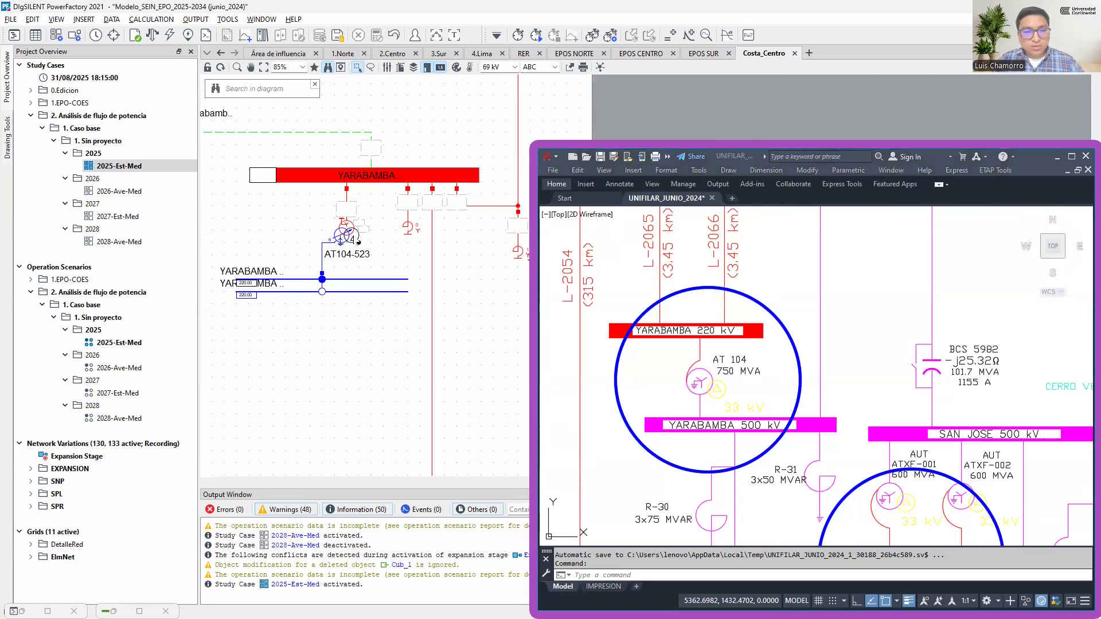
key("ctrl")
key("ctrl")
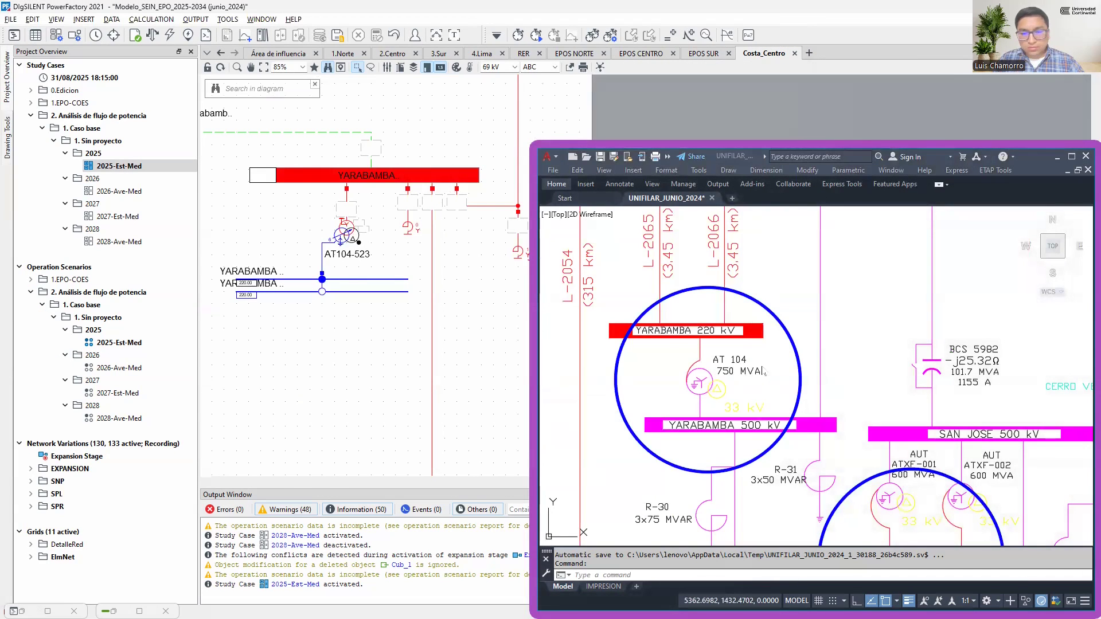
Locate the circled line L-5033 in the single line diagram and find it in the Costa_Centro graphic
scroll(765, 371, "down", 4)
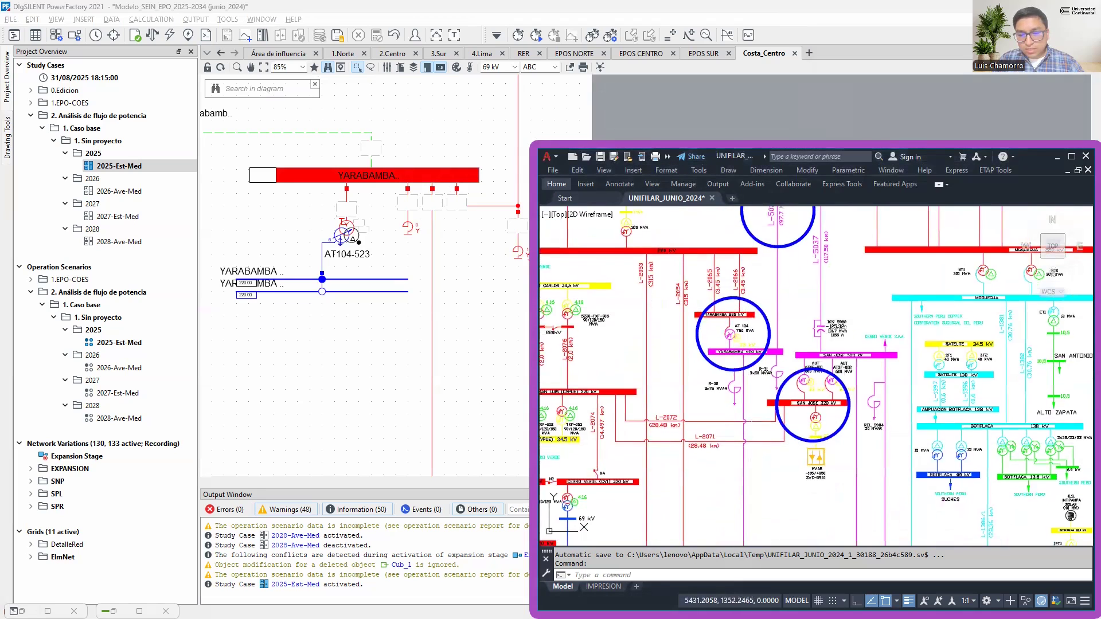
left_click_drag(580, 533, 917, 229)
left_click_drag(640, 426, 704, 430)
left_click(482, 289)
left_click_drag(484, 146, 414, 292)
key("ctrl")
key("ctrl")
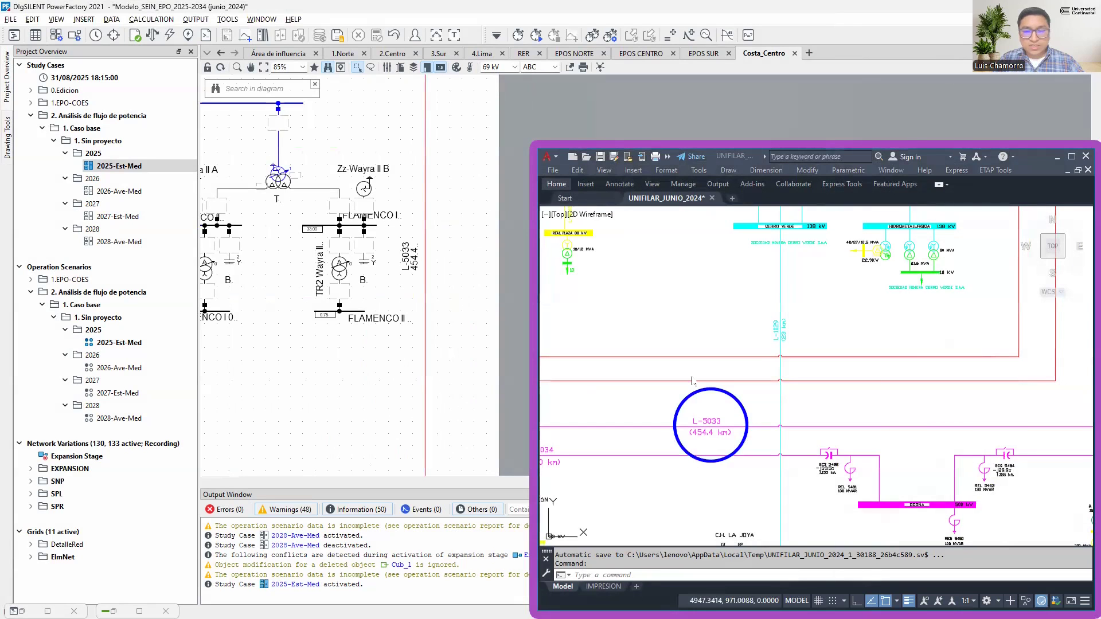
Follow line L-5033 to the Poroma 500 kV busbar in both the AutoCAD drawing and the Costa_Centro graphic
left_click_drag(664, 403, 853, 411)
scroll(853, 412, "down", 2)
left_click_drag(712, 430, 724, 429)
scroll(573, 488, "up", 5)
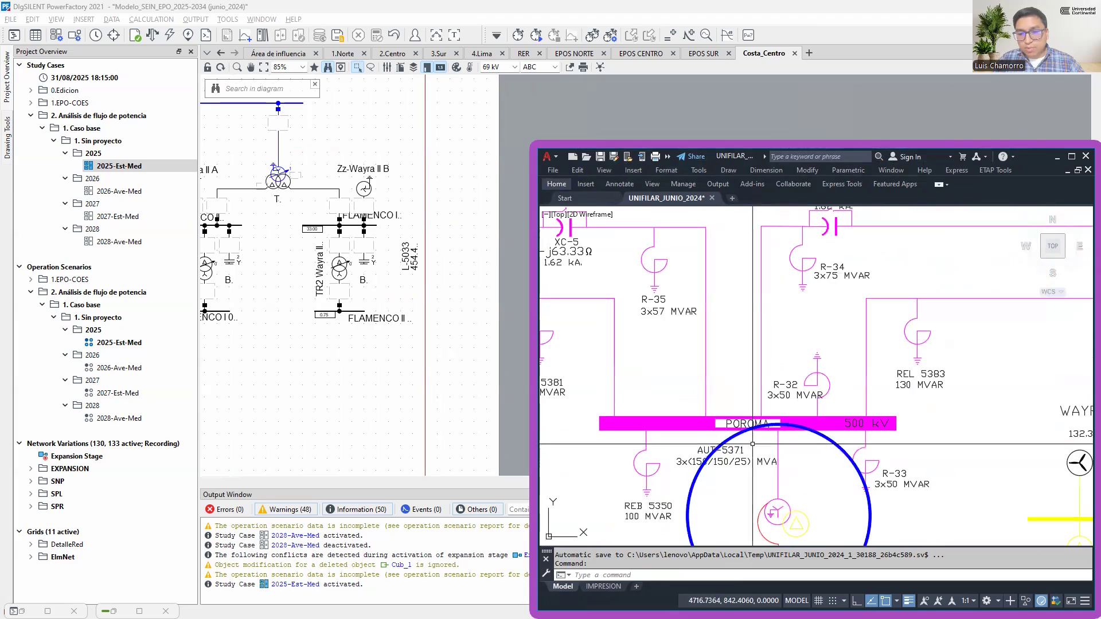
left_click(396, 191)
left_click_drag(395, 173, 451, 400)
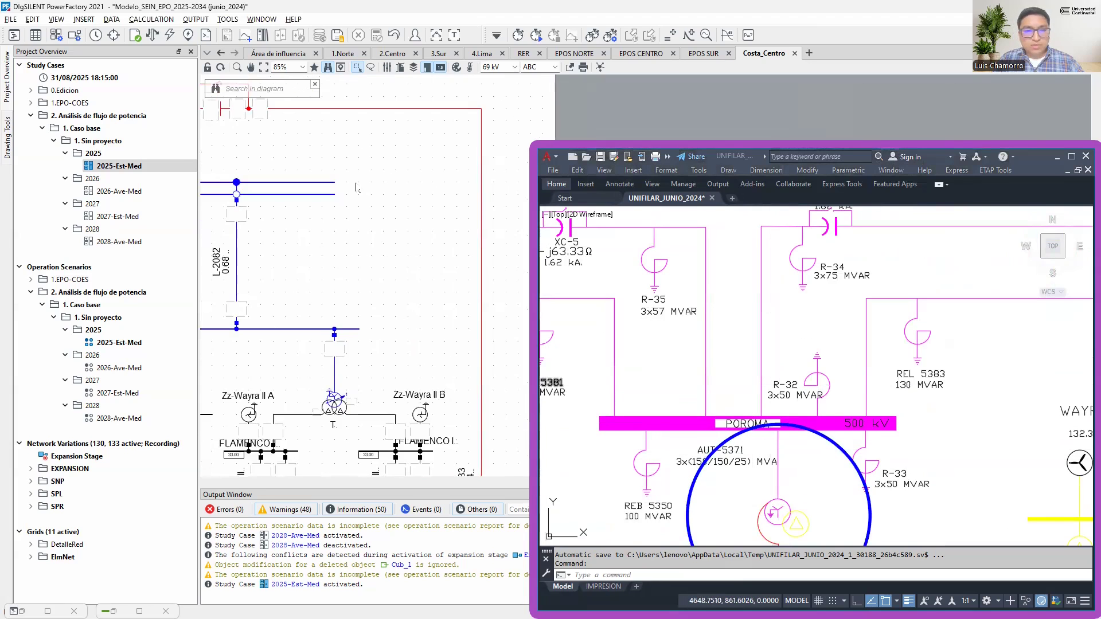
left_click_drag(356, 187, 479, 305)
left_click_drag(383, 260, 509, 293)
scroll(306, 190, "down", 1)
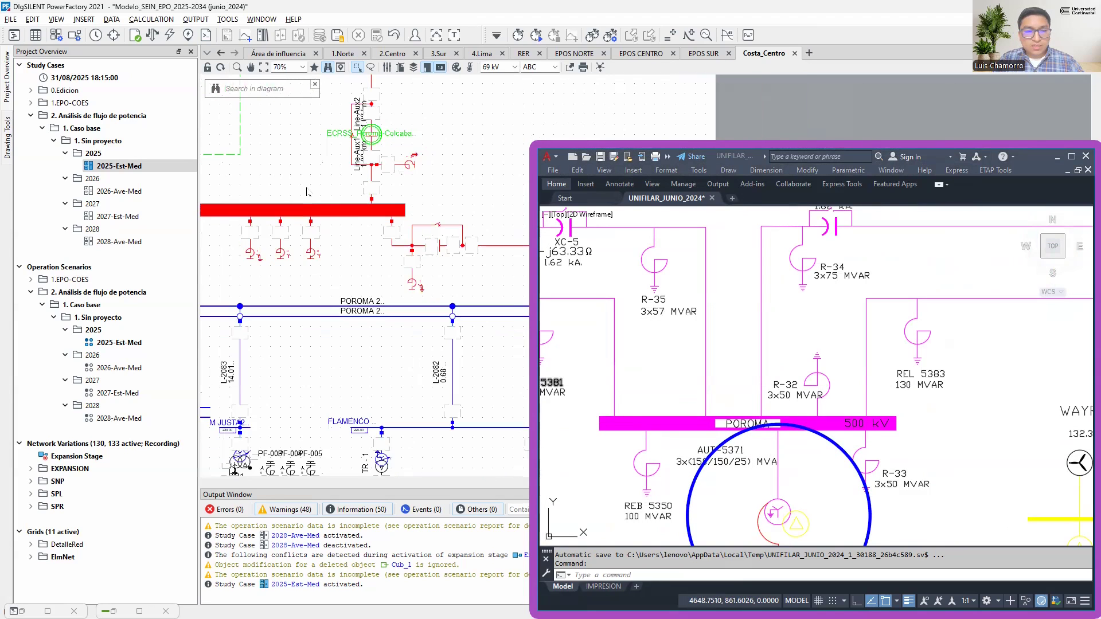
scroll(306, 190, "down", 1)
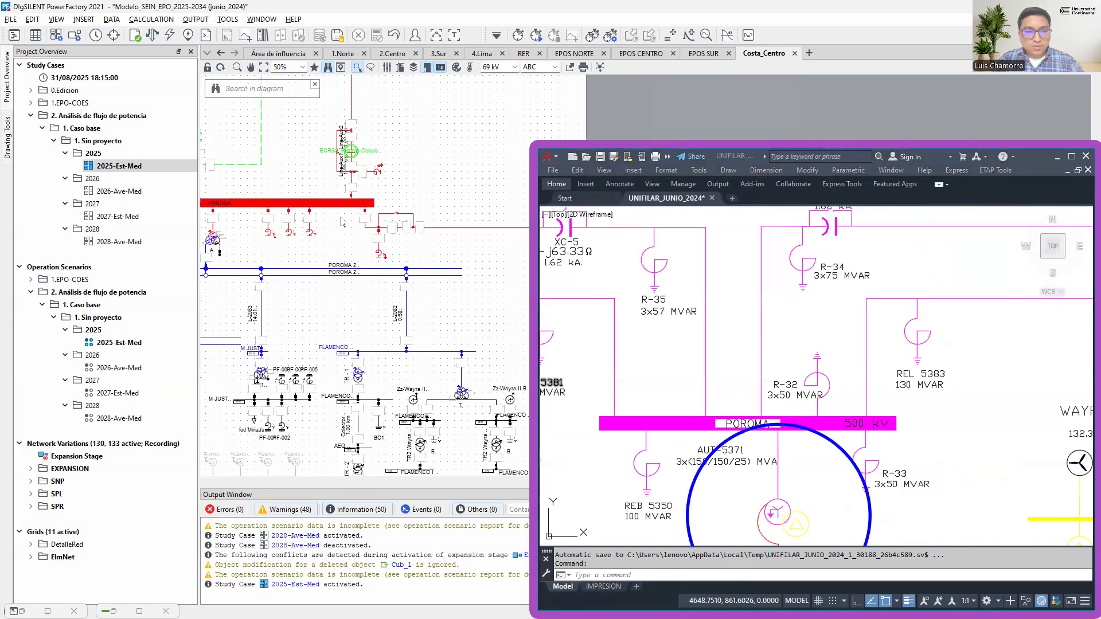
Compare the Poroma autotransformer AUT-5371 in Costa_Centro with the circled one in the single line diagram
left_click_drag(278, 216, 396, 225)
scroll(319, 211, "up", 5)
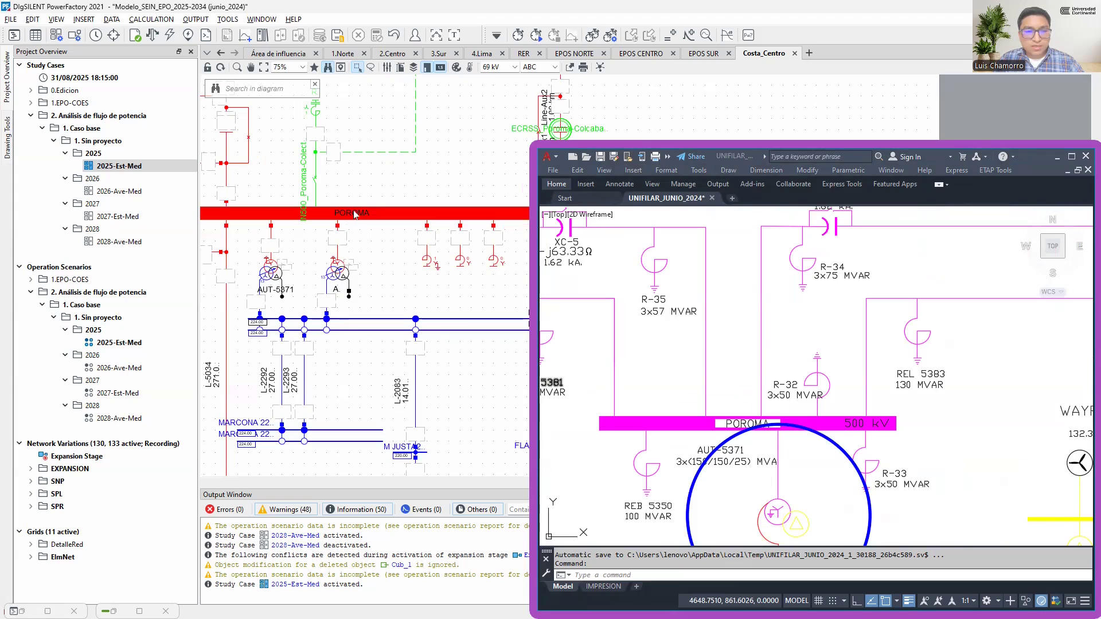
scroll(319, 218, "down", 1)
left_click_drag(773, 471, 782, 395)
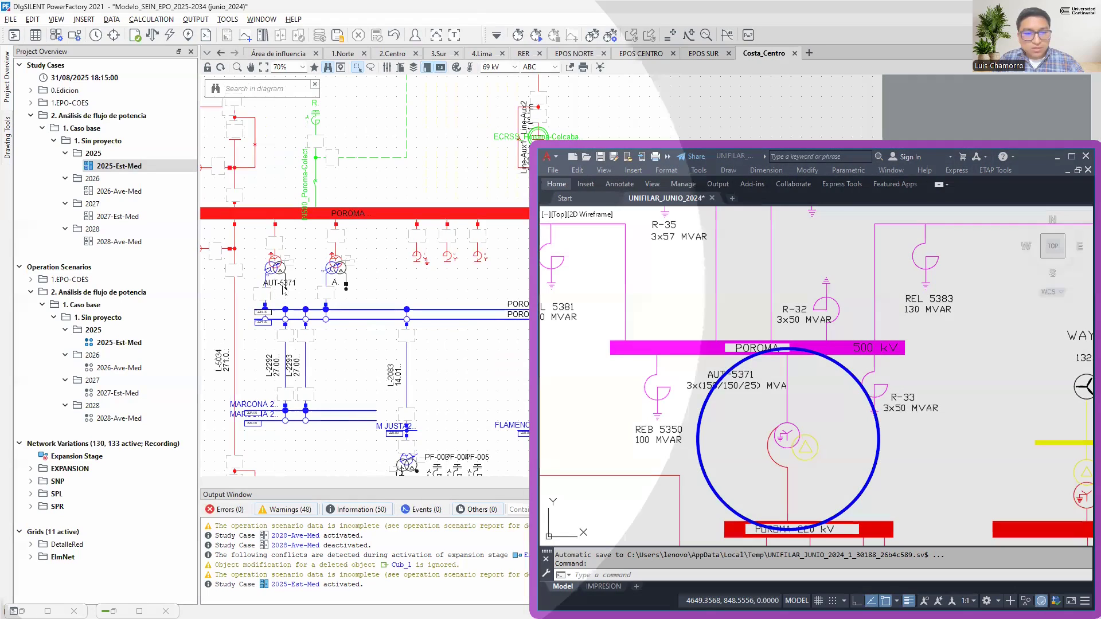
Examine the circled line L-5031 in AutoCAD and trace it from Poroma to Colcabamba in the Costa_Centro graphic
scroll(740, 381, "down", 6)
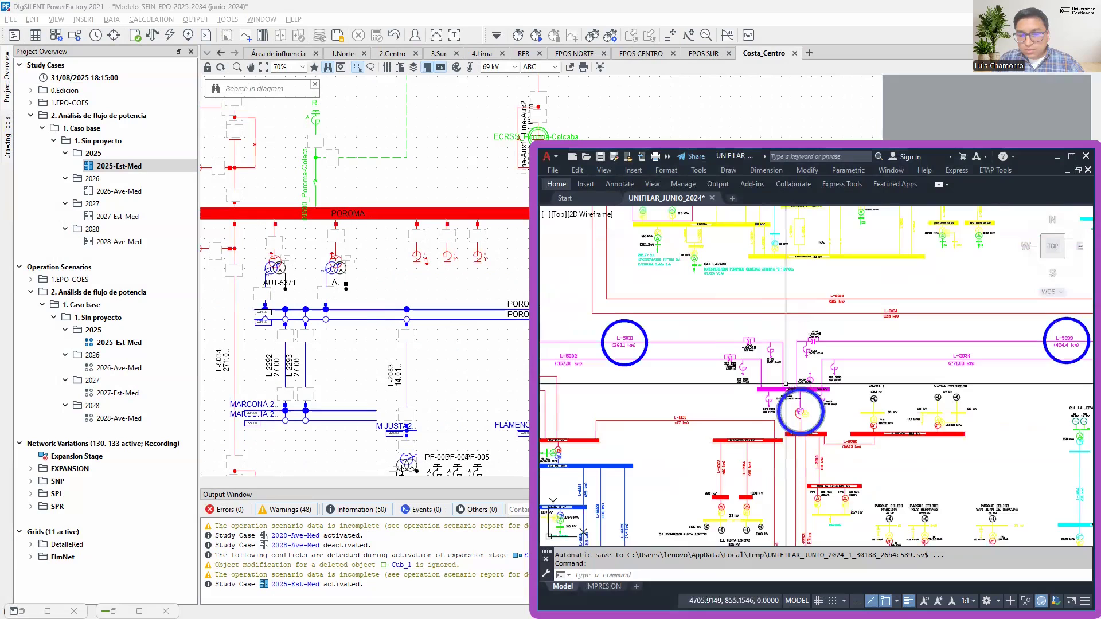
scroll(737, 382, "up", 8)
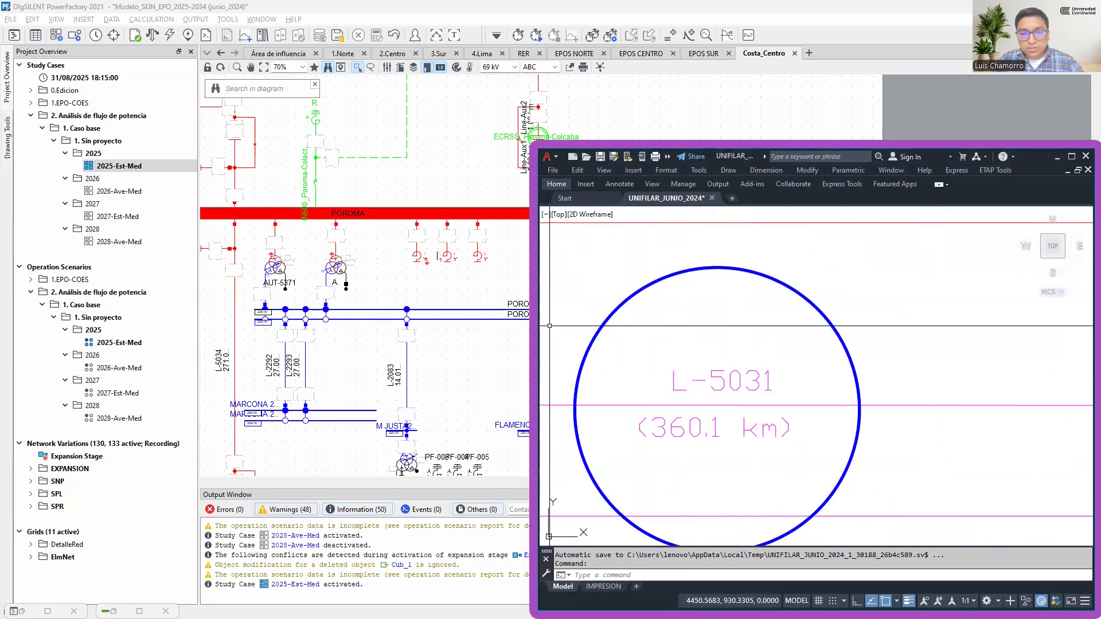
left_click(403, 264)
scroll(373, 265, "down", 4)
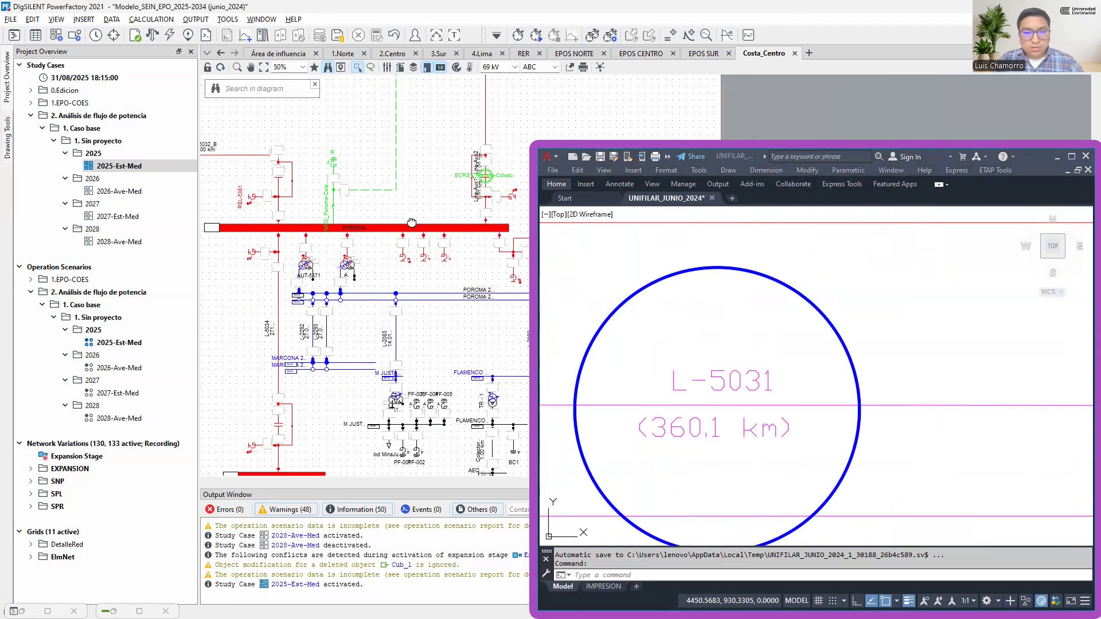
scroll(398, 137, "up", 2)
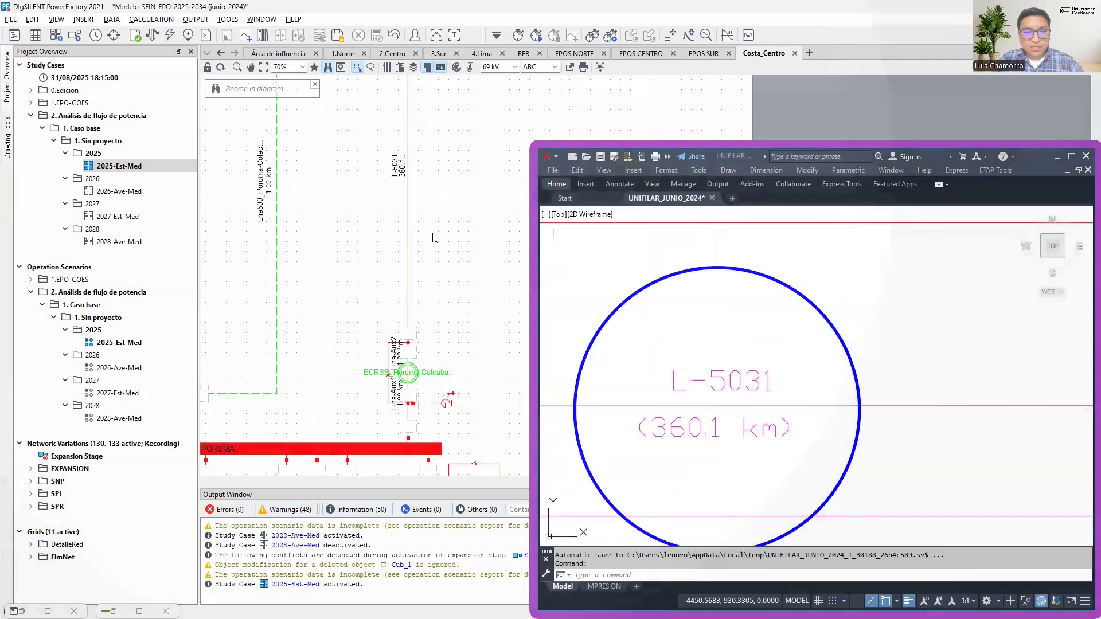
scroll(442, 213, "up", 3)
left_click_drag(443, 213, 424, 251)
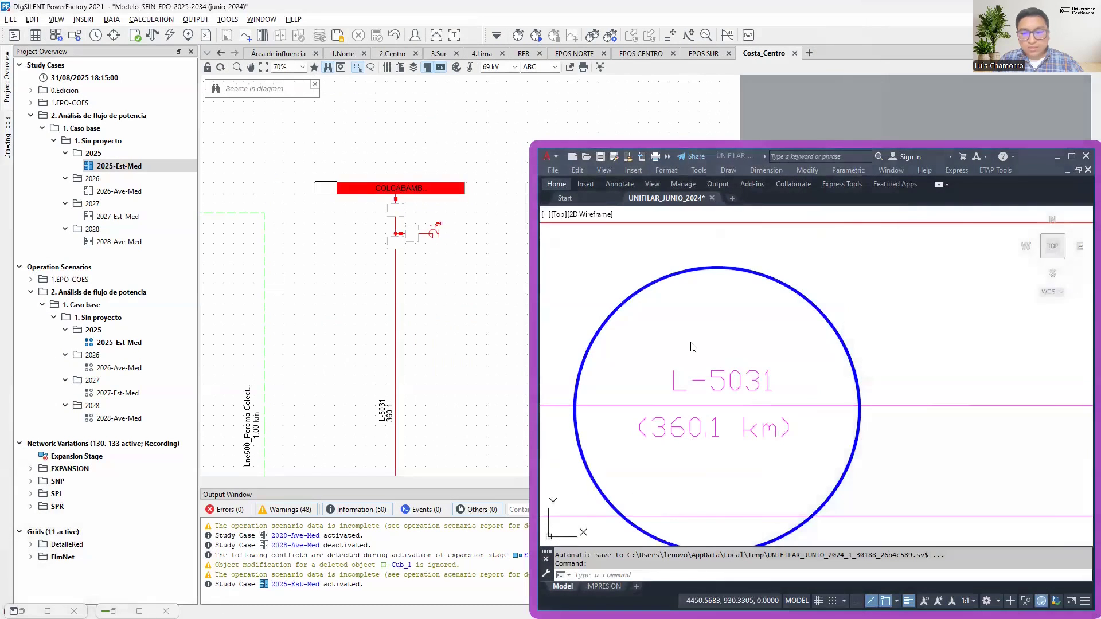
Examine the circled Colcabamba autotransformer AT 103 in the single line diagram and return to an overview of the Costa_Centro graphic
scroll(696, 352, "down", 8)
mouse_move(705, 285)
left_mouse_down()
mouse_move(703, 386)
mouse_move(684, 346)
mouse_move(691, 429)
left_mouse_up()
scroll(694, 333, "up", 8)
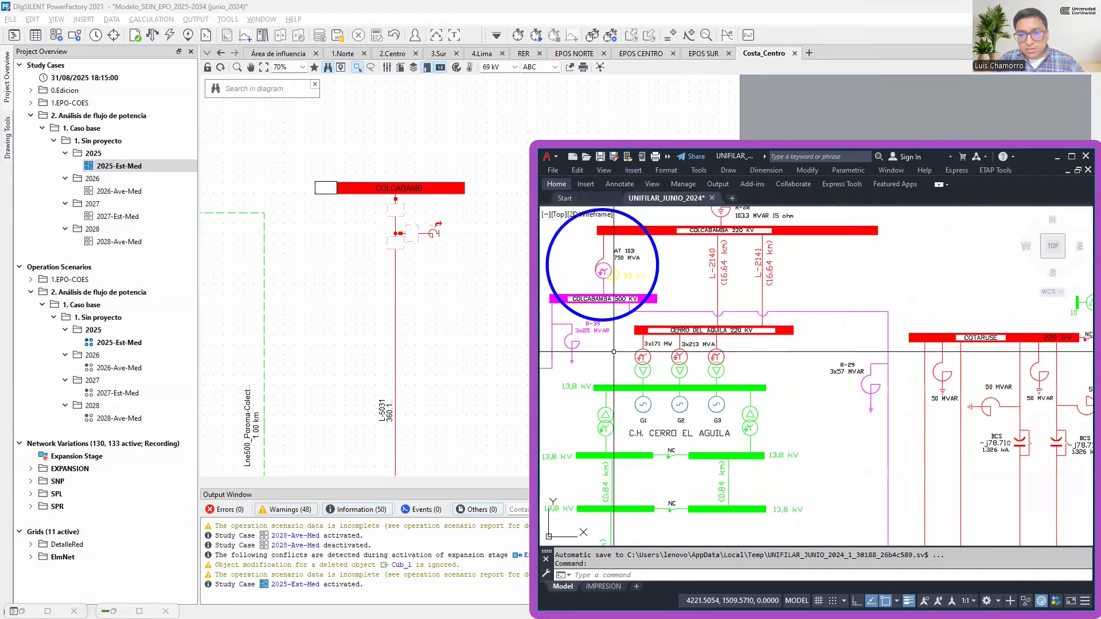
scroll(614, 348, "up", 2)
left_click_drag(623, 294, 704, 401)
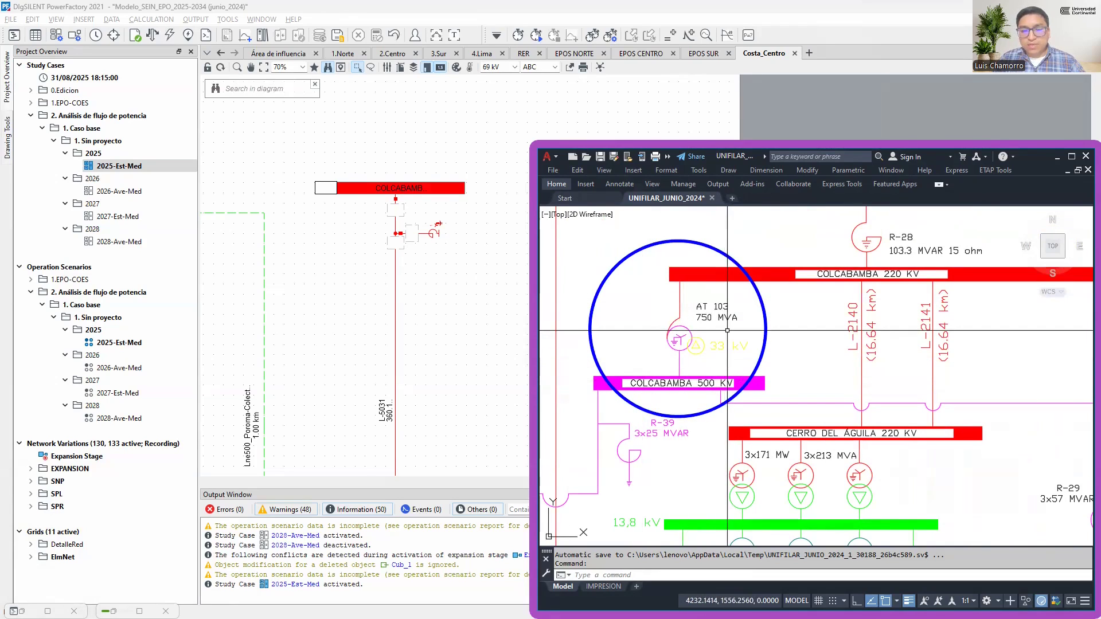
scroll(459, 229, "down", 4)
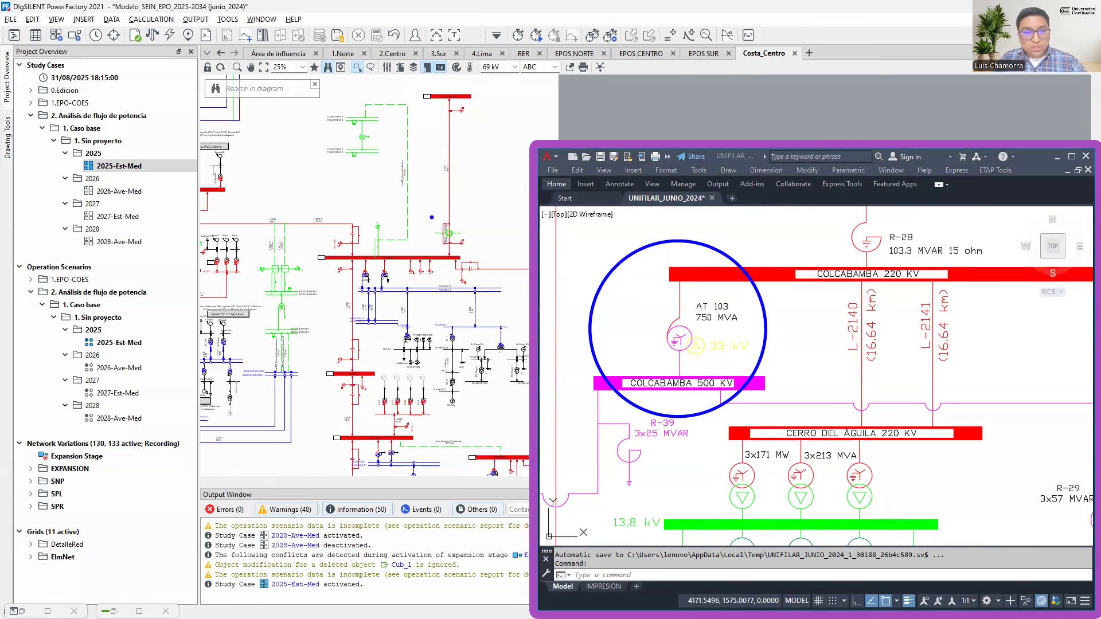
Locate the Colcabamba 500 kV busbar at the upper end of line L-5031 in the Costa_Centro graphic and examine its connected elements
left_click_drag(422, 83, 428, 117)
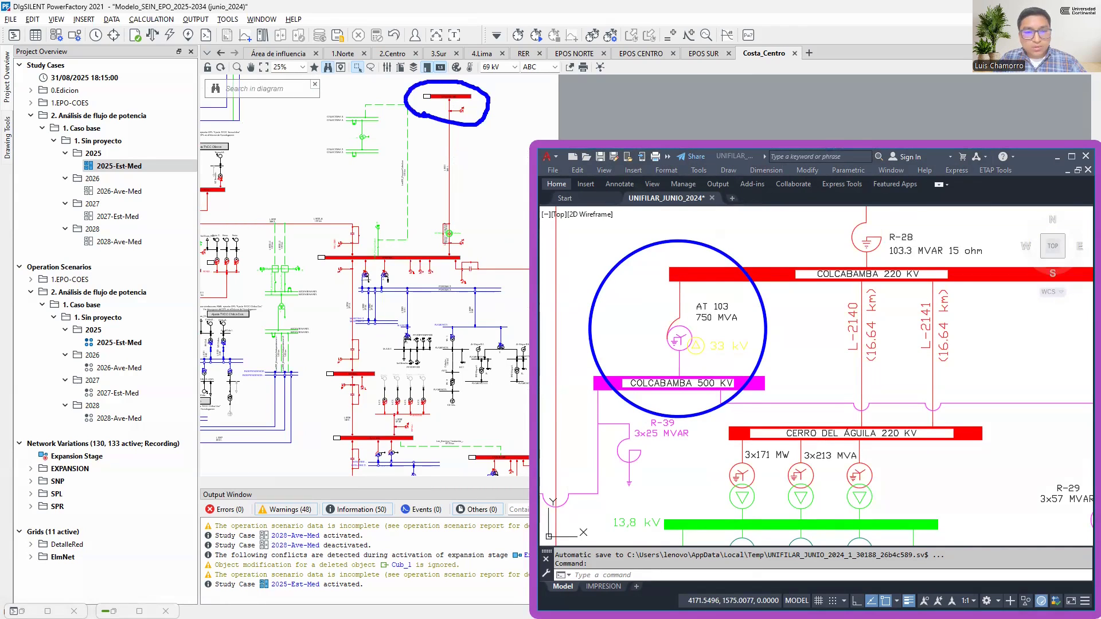
mouse_move(344, 292)
left_mouse_down()
mouse_move(396, 297)
mouse_move(439, 264)
mouse_move(341, 247)
mouse_move(347, 296)
left_mouse_up()
mouse_move(360, 467)
left_mouse_down()
mouse_move(351, 437)
mouse_move(345, 453)
left_mouse_up()
key("Escape")
scroll(462, 111, "up", 5)
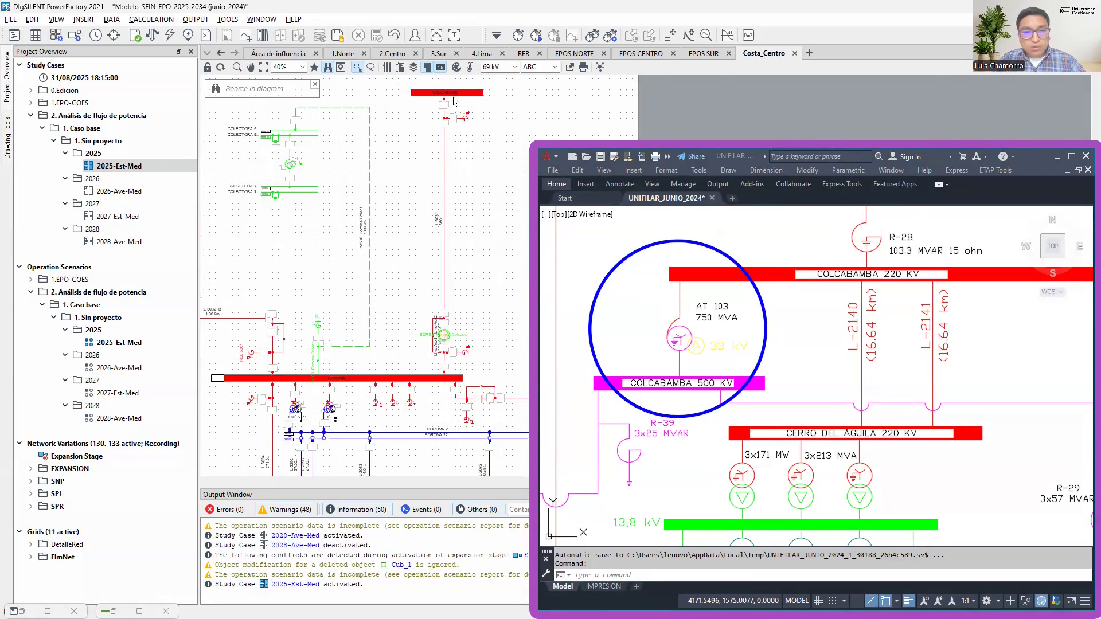
left_click_drag(401, 156, 324, 228)
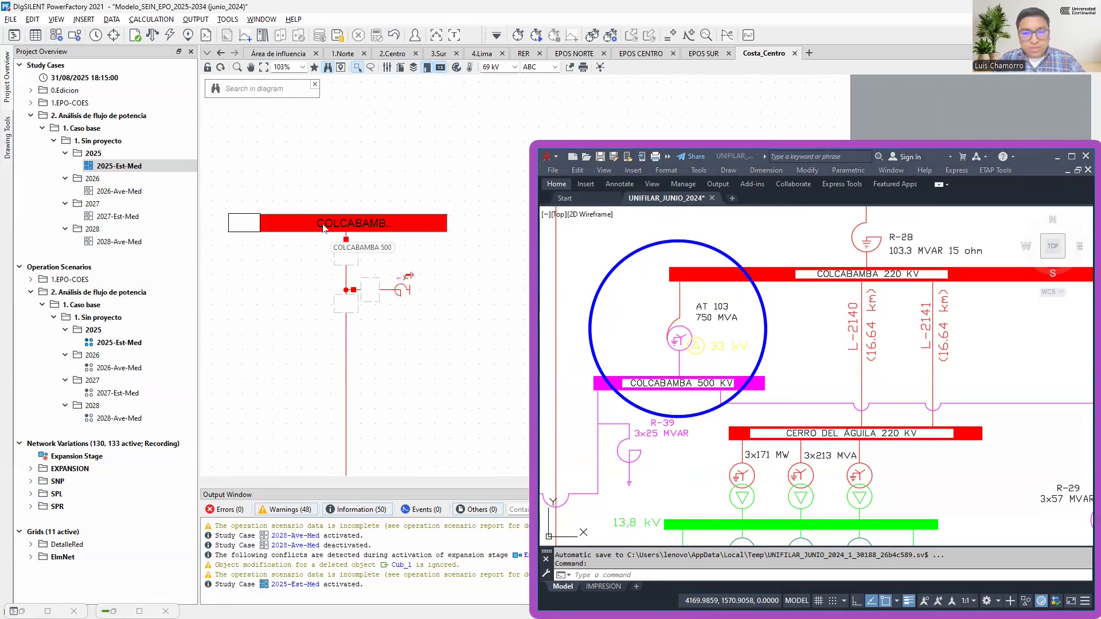
Mark the Colcabamba 500 busbar in the 2.Centro diagram and check the data of the three-winding transformer connected to it
right_click(324, 228)
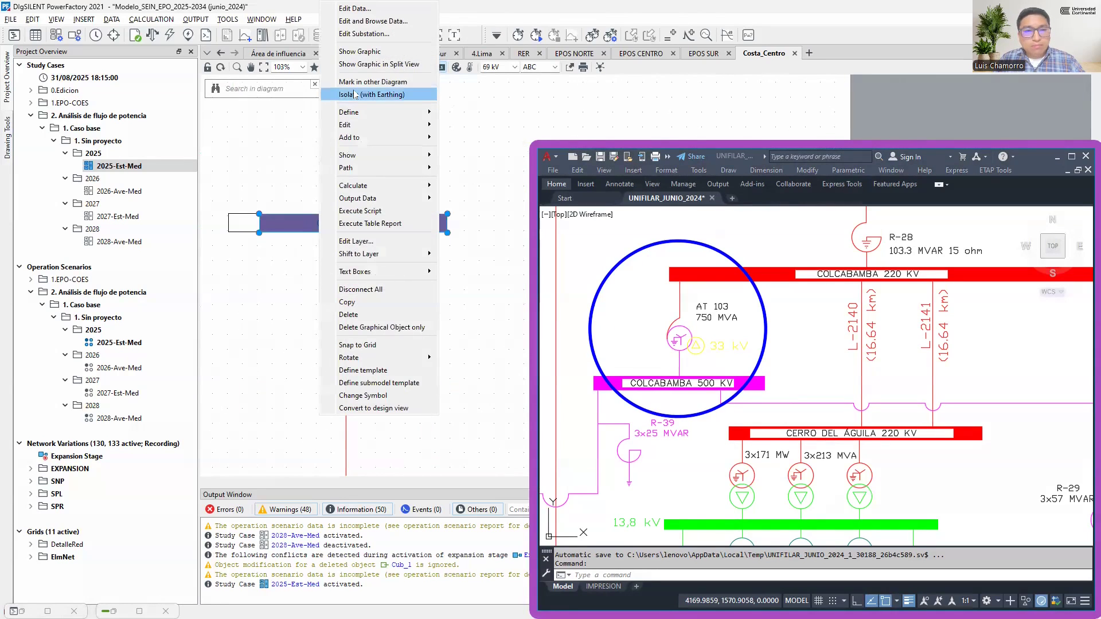
left_click(382, 83)
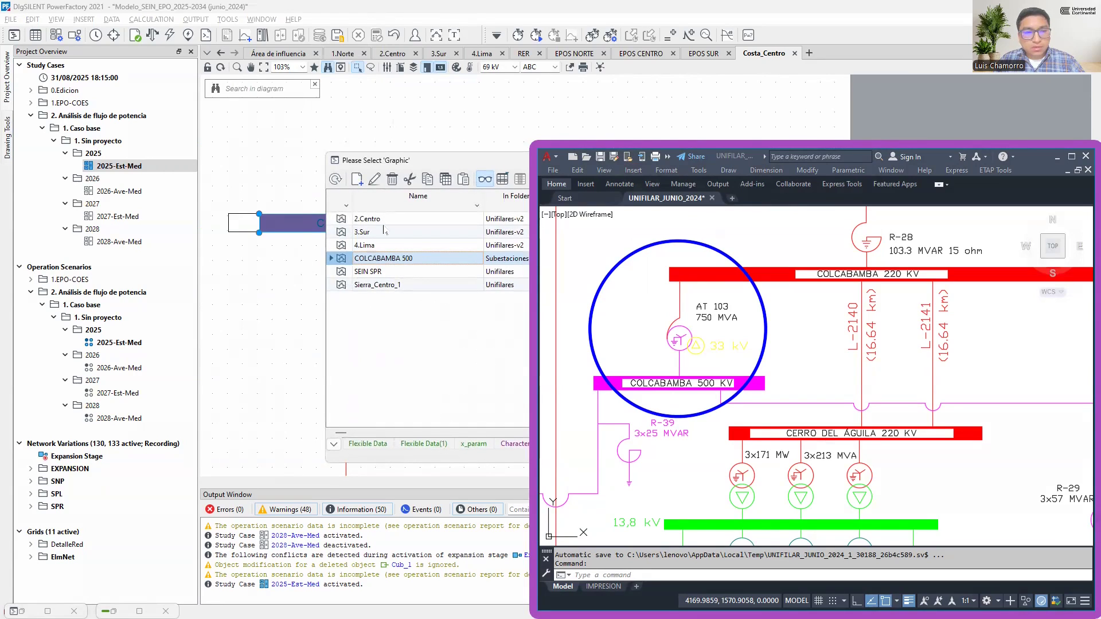
left_click(342, 220)
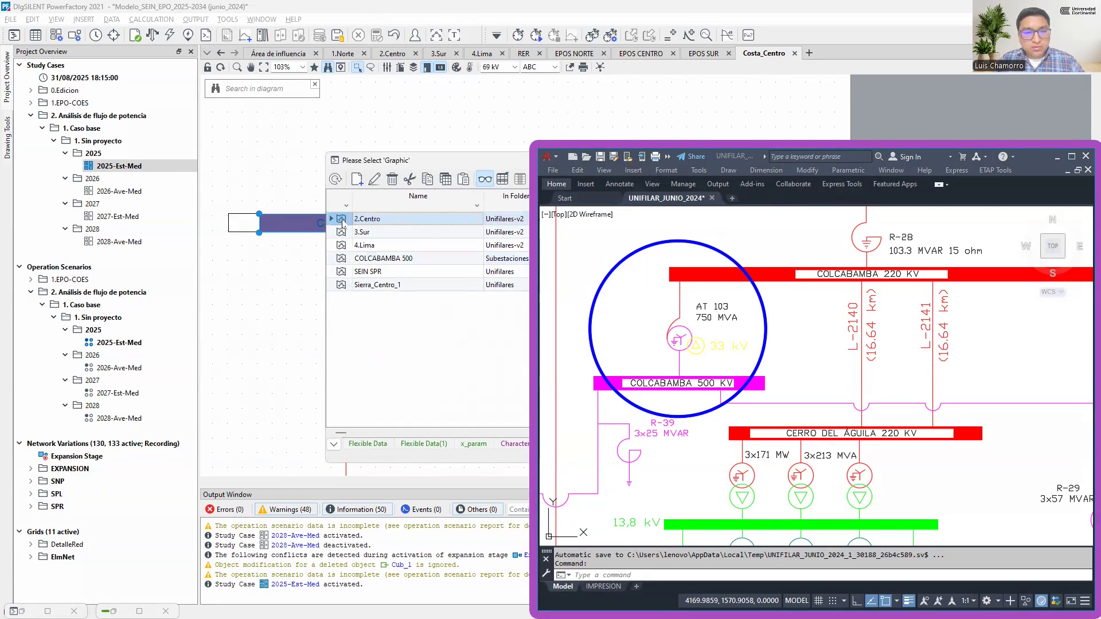
double_click(343, 220)
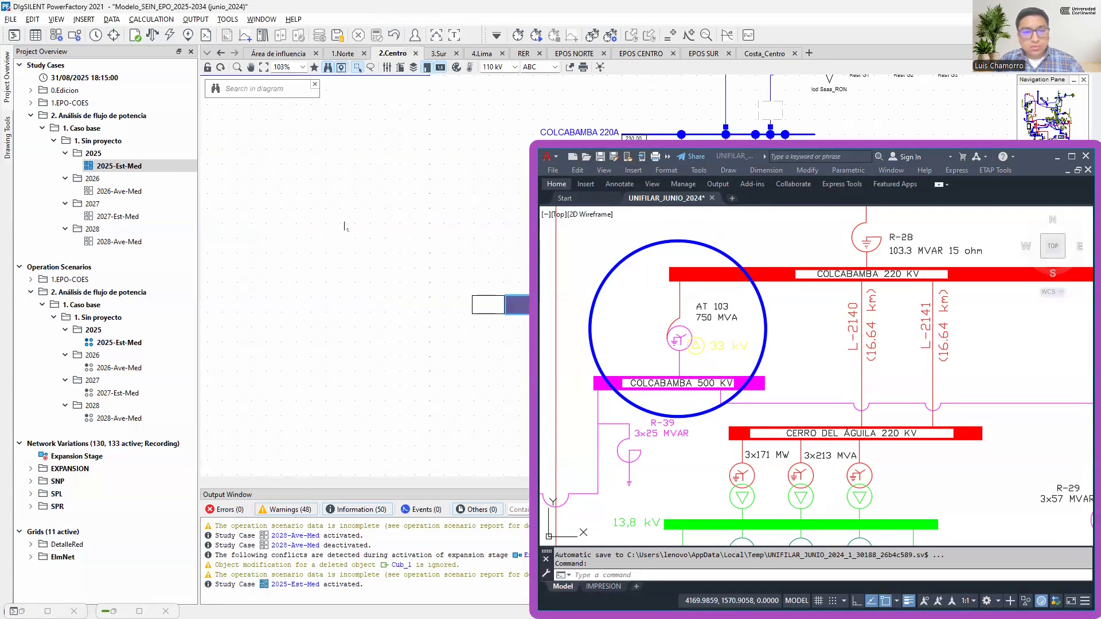
scroll(307, 252, "down", 5)
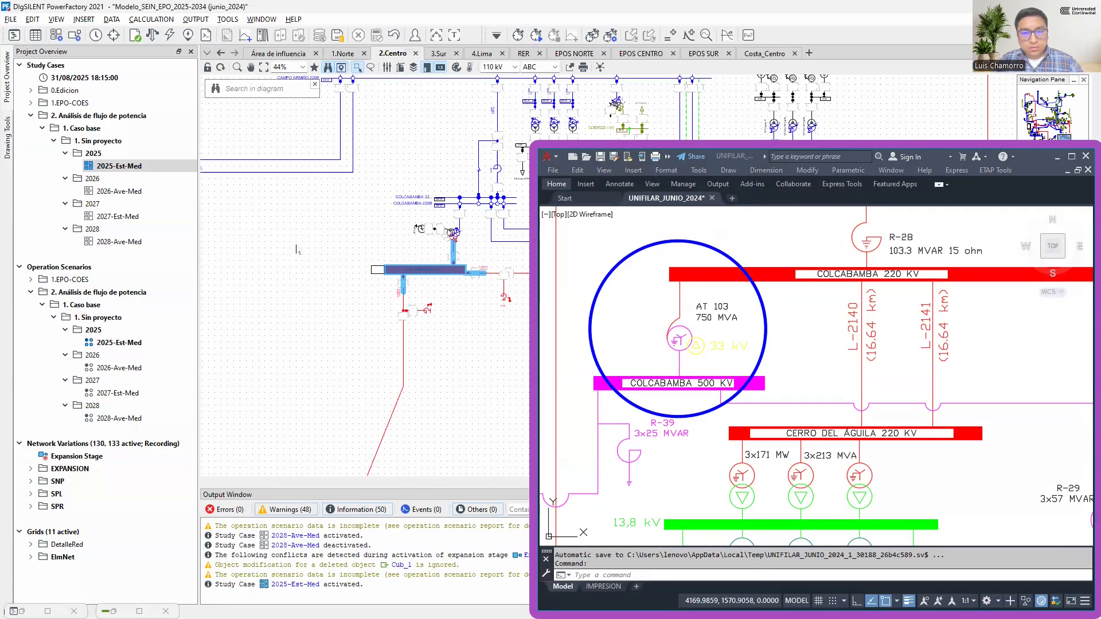
scroll(429, 261, "up", 5)
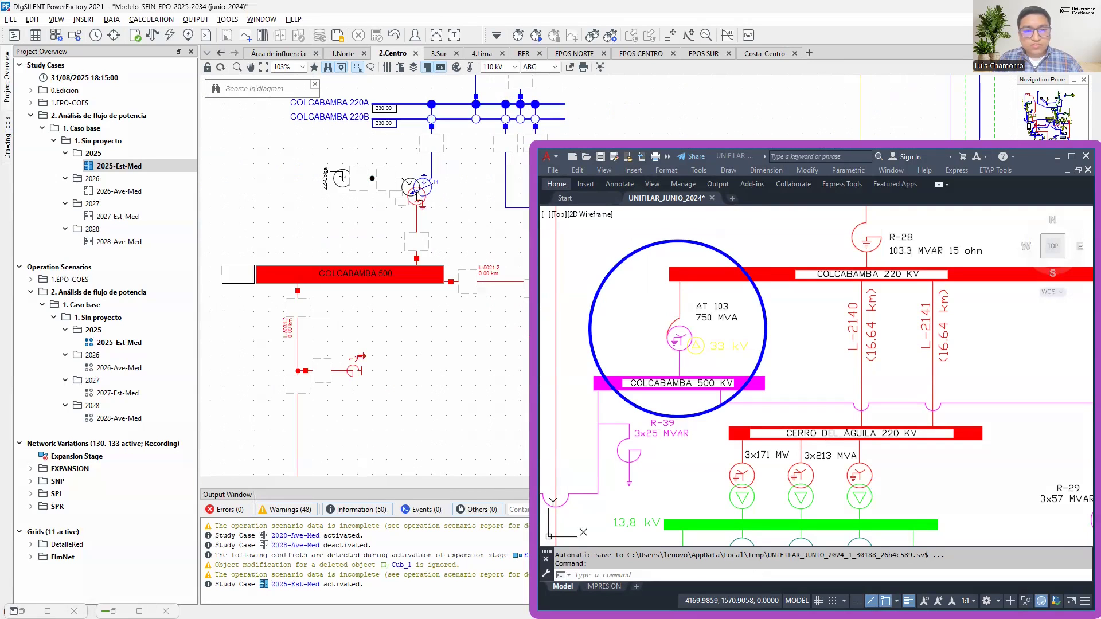
double_click(418, 197)
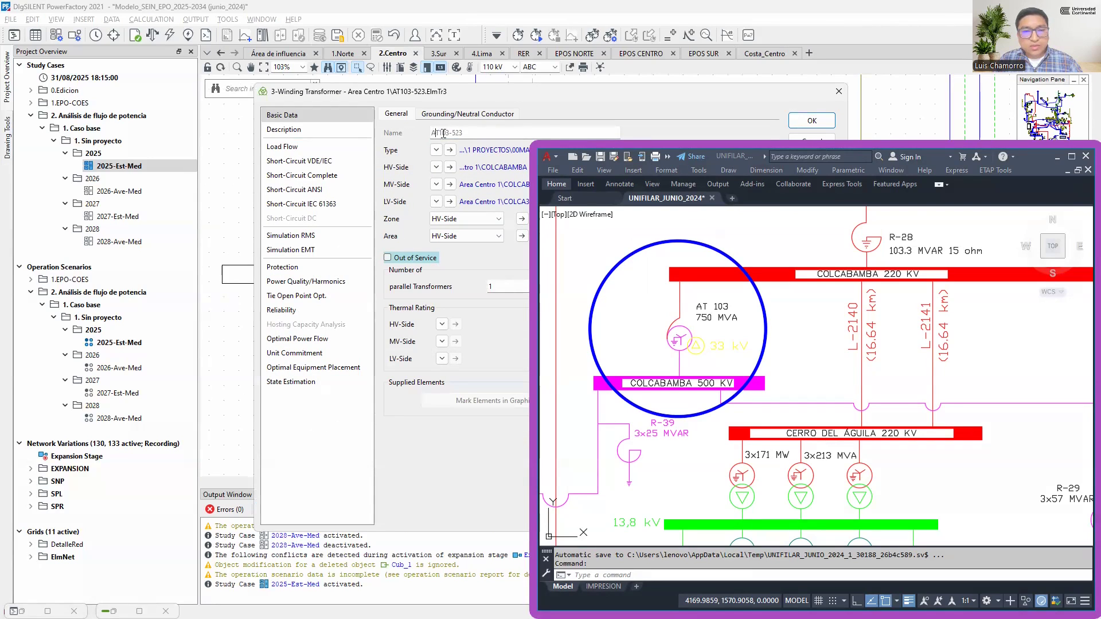
left_click(838, 91)
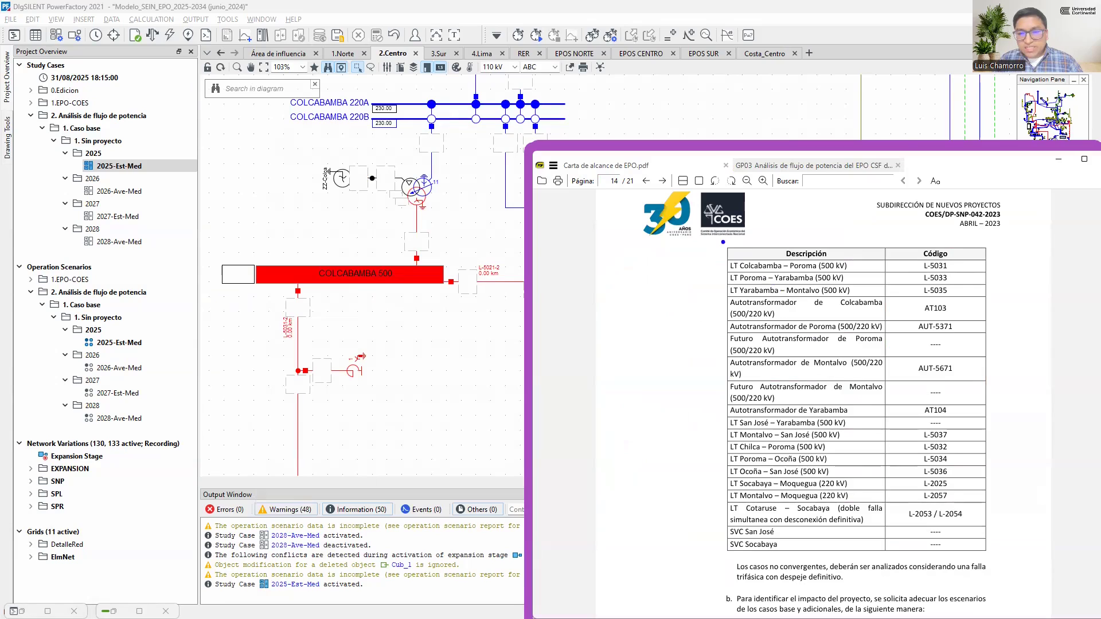
Review the COES table of contingency elements and codes on page 14, and return to PowerFactory with the PDF and AutoCAD windows minimized
mouse_move(723, 242)
left_mouse_down()
mouse_move(889, 495)
mouse_move(990, 557)
left_mouse_up()
left_click_drag(994, 372, 1037, 336)
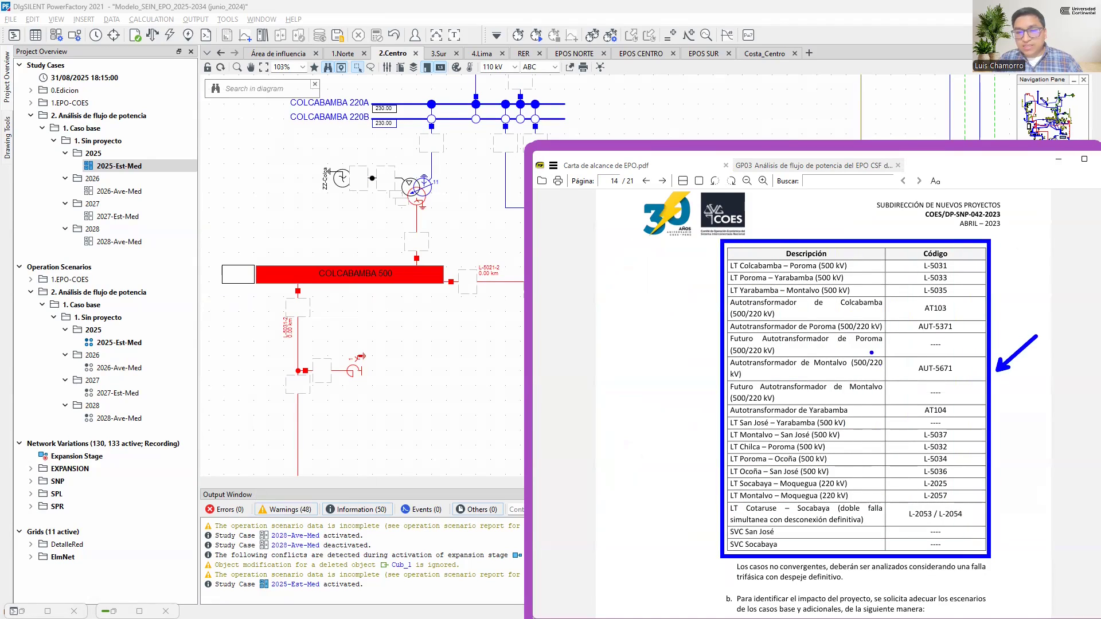
key("Escape")
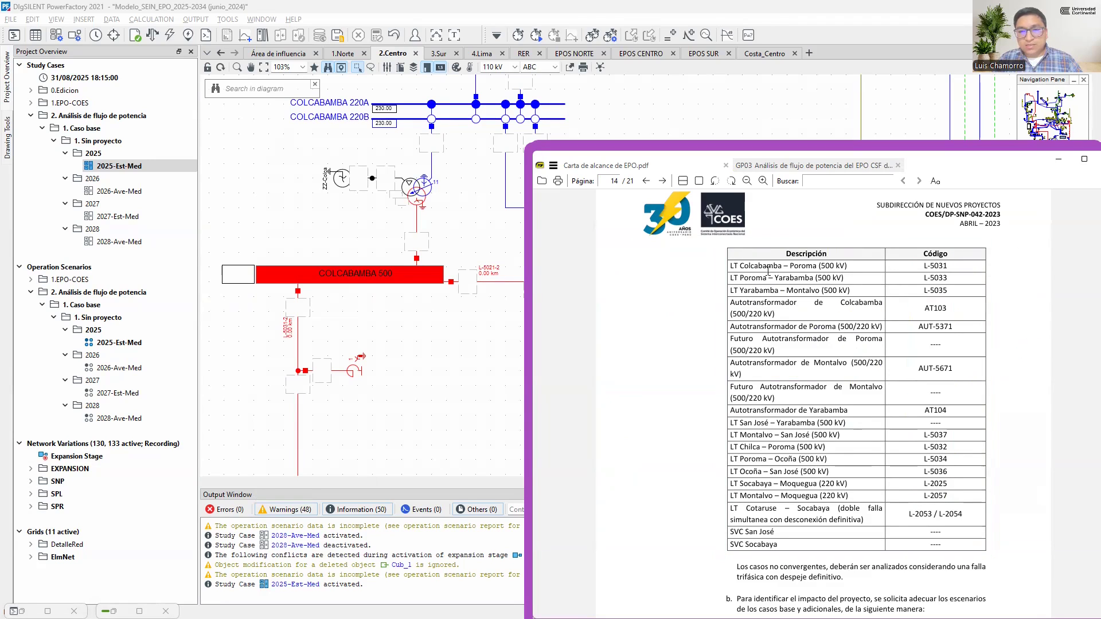
left_click(1059, 159)
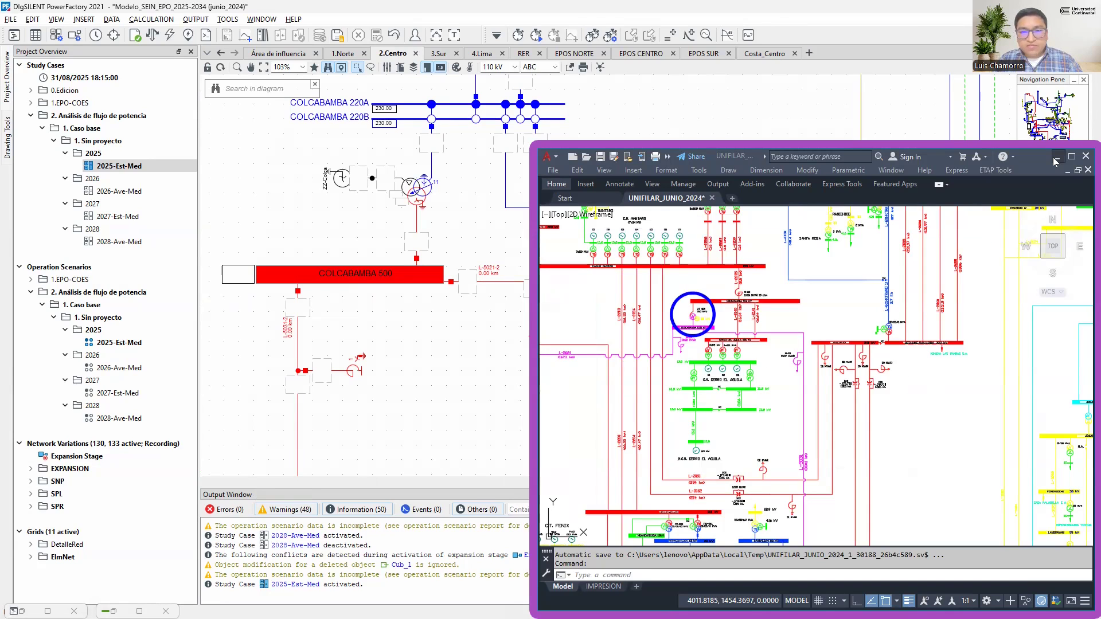
left_click(1054, 159)
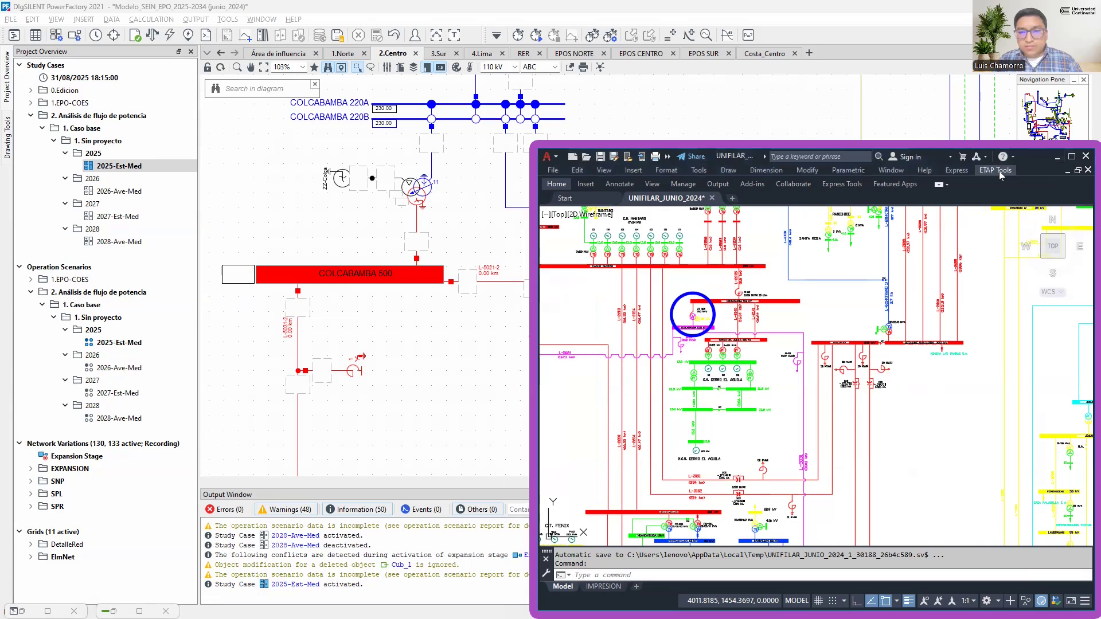
left_click(1057, 158)
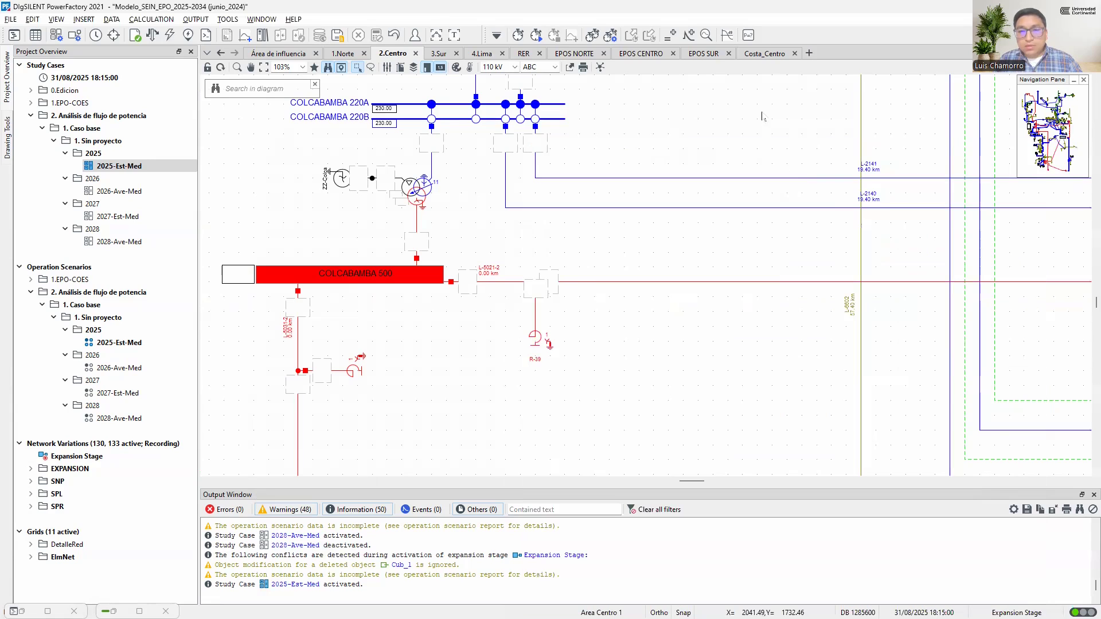
Select the network from Colcabamba through Poroma to the southernmost 500 kV busbars in Costa_Centro with a free-form selection
left_click(763, 54)
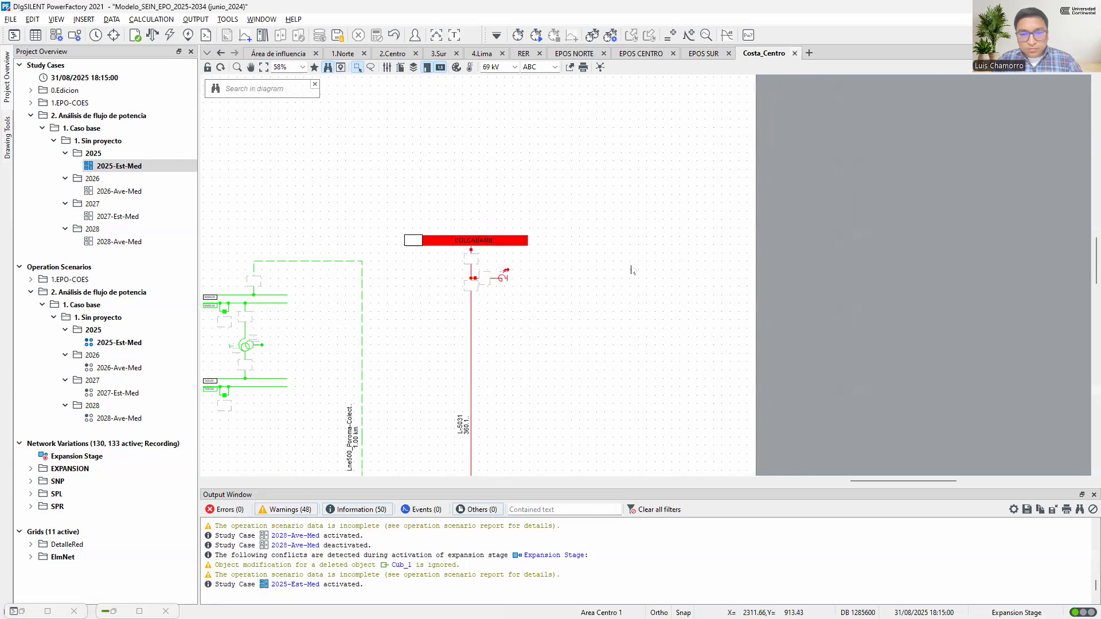
scroll(631, 270, "down", 5)
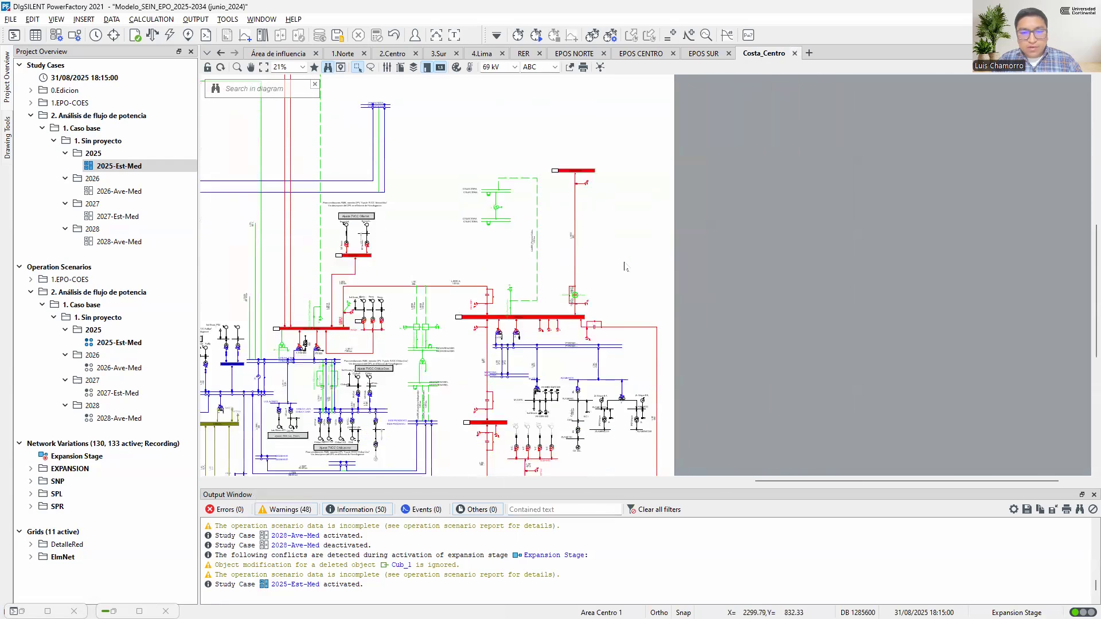
scroll(625, 267, "down", 3)
scroll(620, 260, "down", 2)
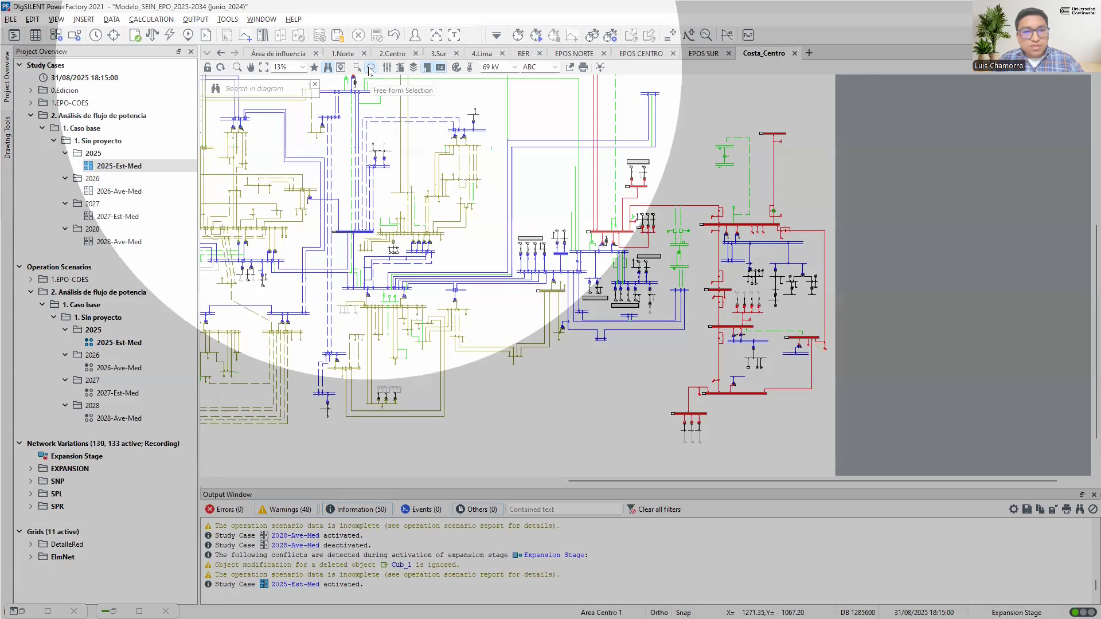
left_click(370, 69)
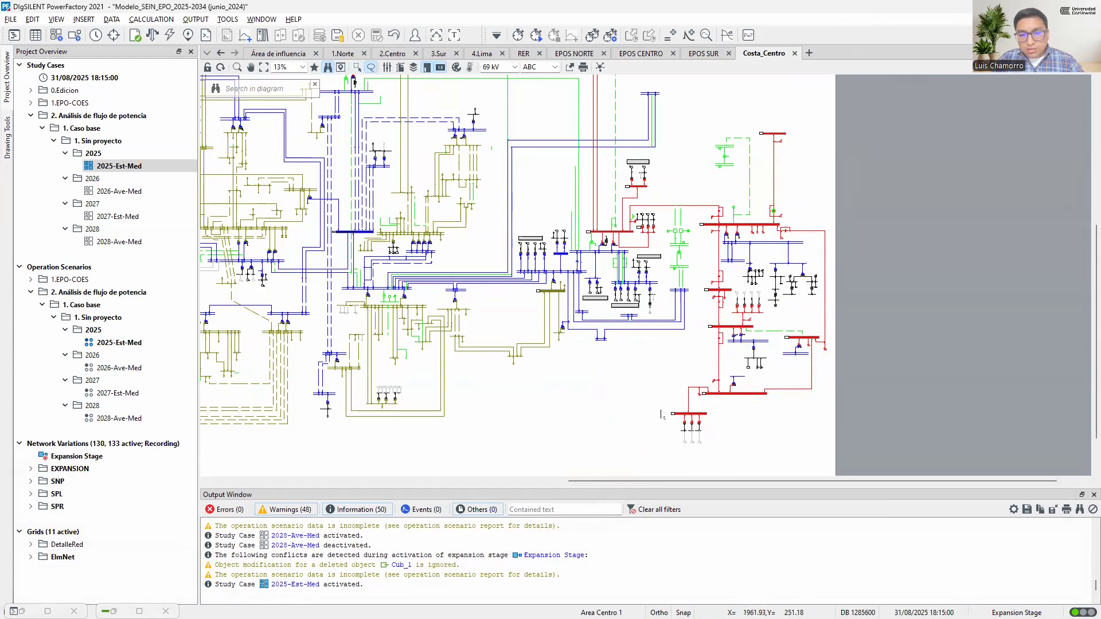
mouse_move(661, 429)
left_mouse_down()
mouse_move(674, 453)
mouse_move(750, 445)
mouse_move(823, 390)
mouse_move(834, 257)
mouse_move(806, 135)
mouse_move(780, 118)
mouse_move(756, 126)
mouse_move(753, 186)
mouse_move(699, 201)
mouse_move(694, 350)
mouse_move(665, 403)
left_mouse_up()
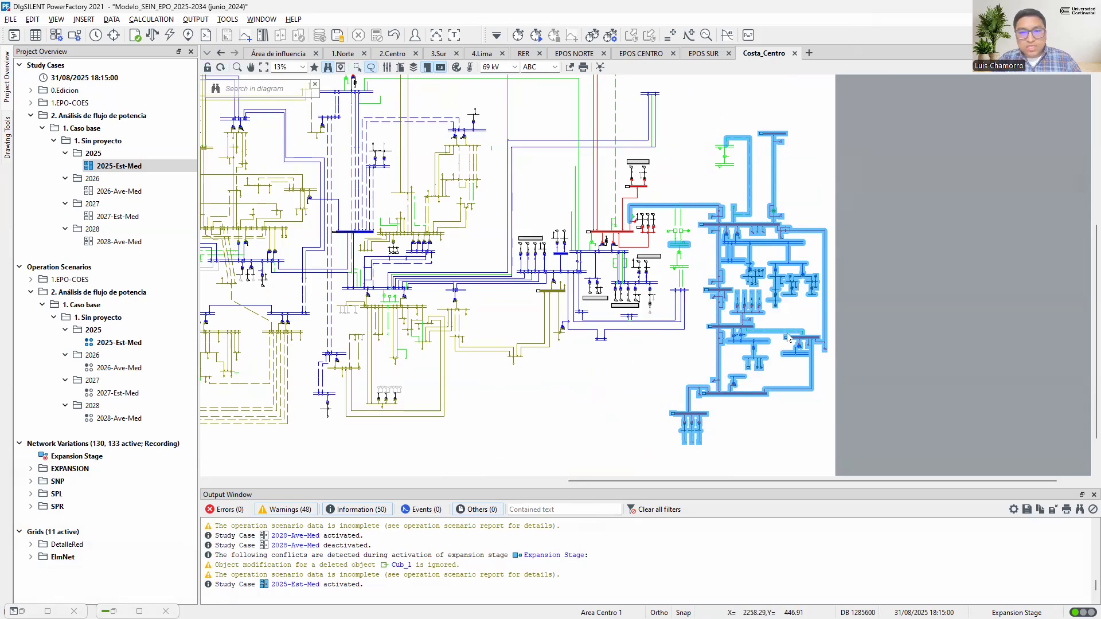
Paste the network copied from Costa_Centro graphically only onto the blank Área de influencia page and place it near the centre
left_click(276, 54)
right_click(593, 197)
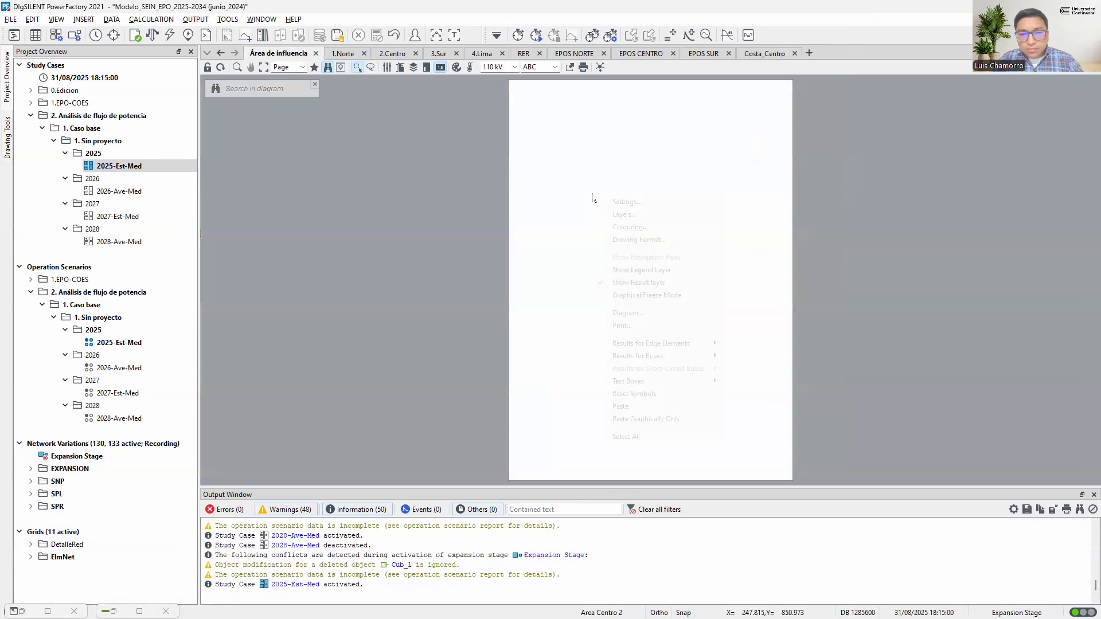
left_click(650, 420)
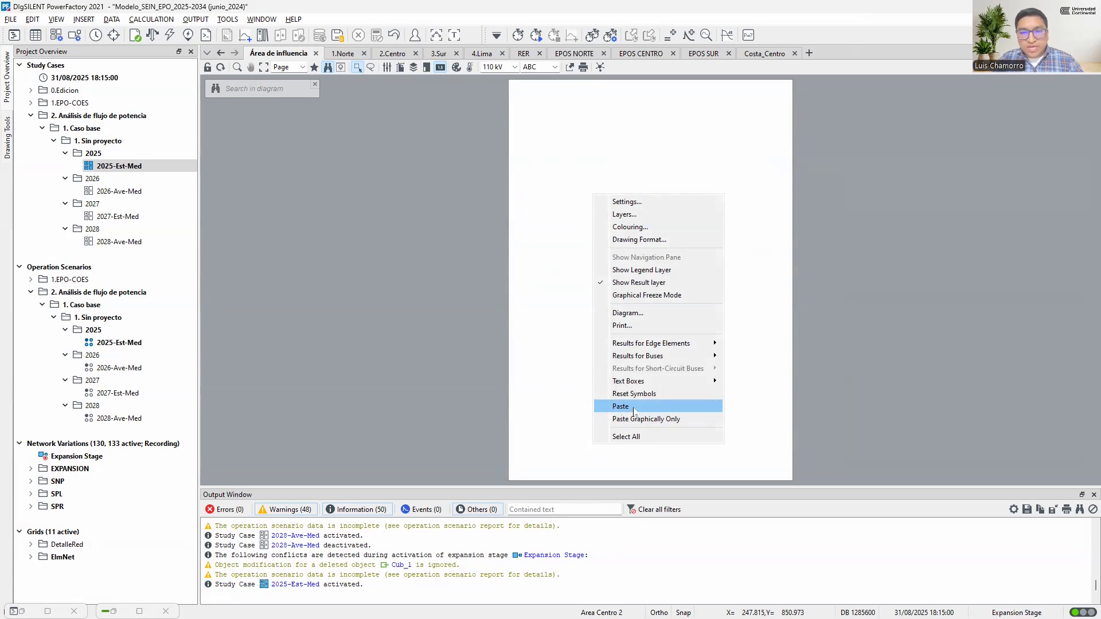
left_click(617, 142)
left_click(761, 55)
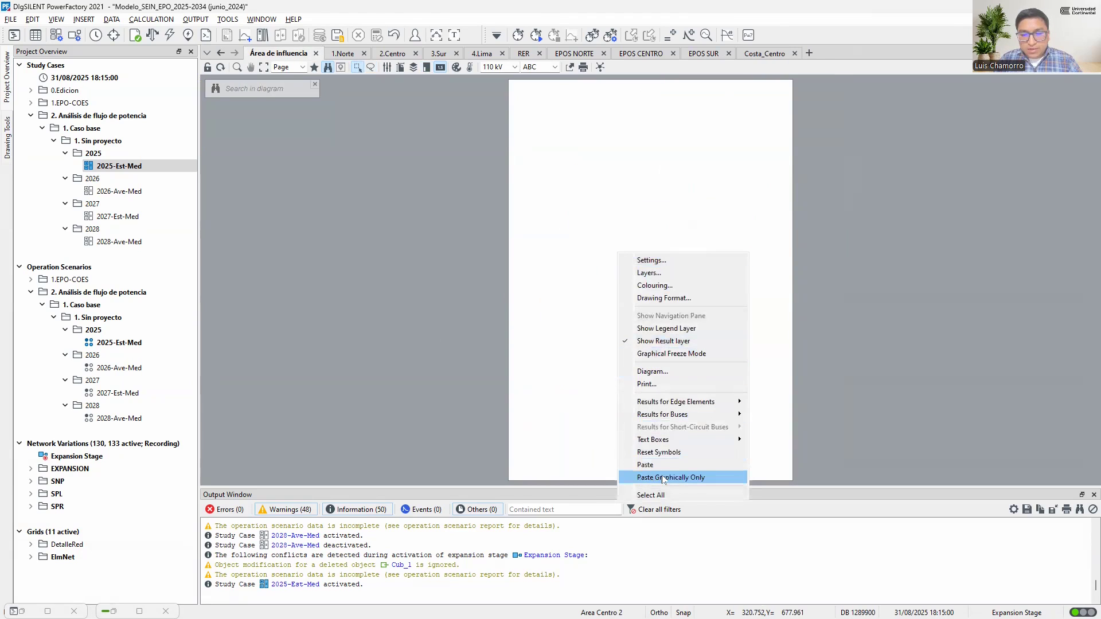
left_click(668, 479)
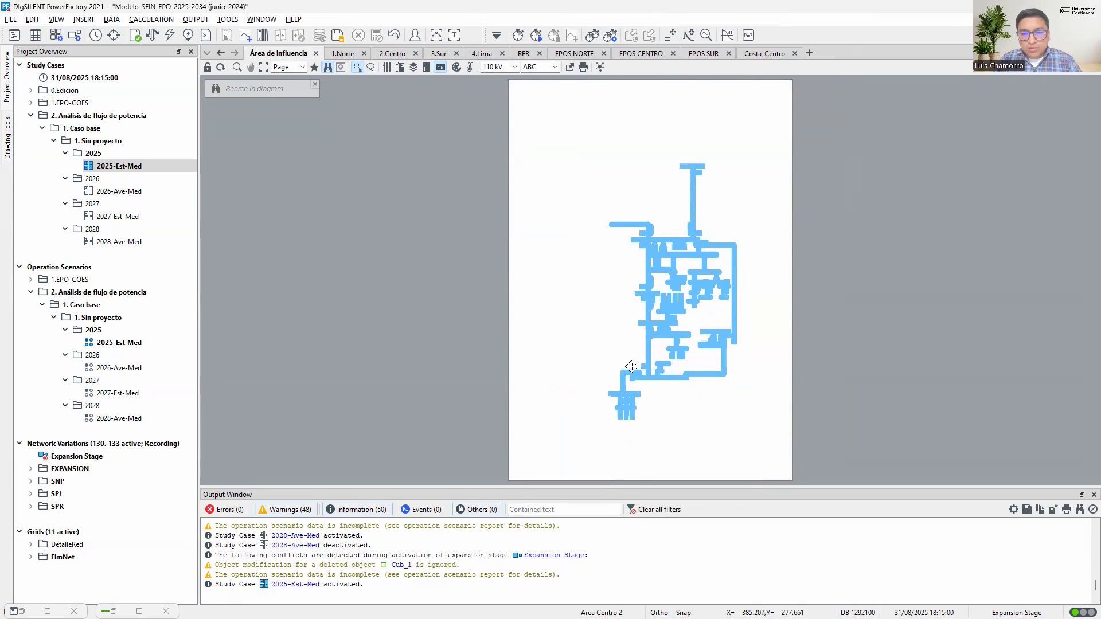
left_click(620, 383)
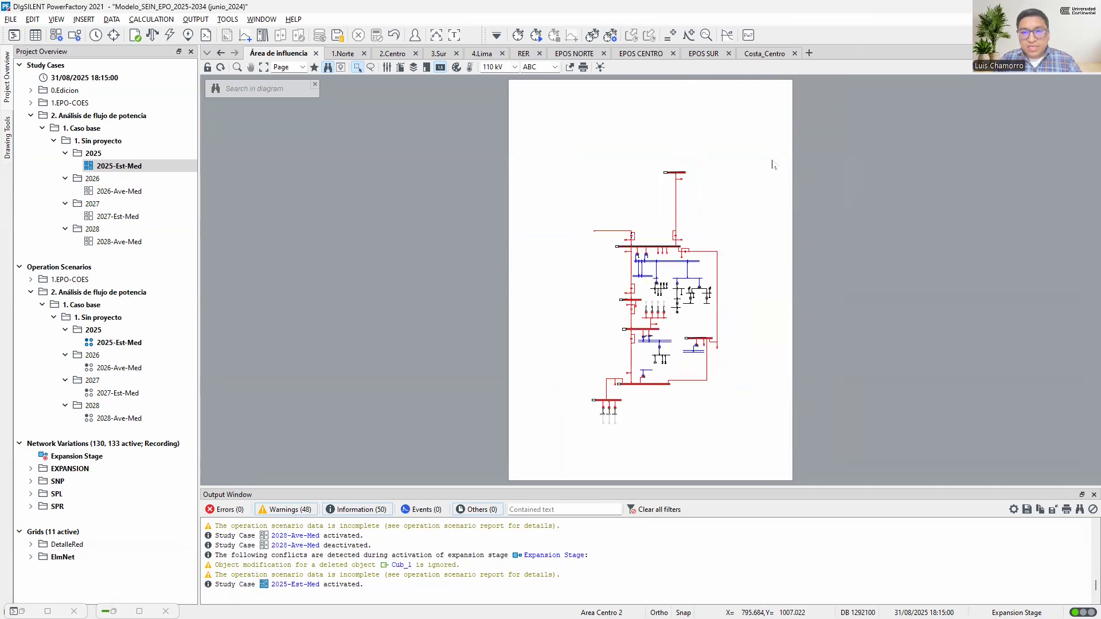
Run the load flow and inspect the results on line L-5031 below the Colcabamba busbar in the Área de influencia diagram
scroll(697, 190, "up", 8)
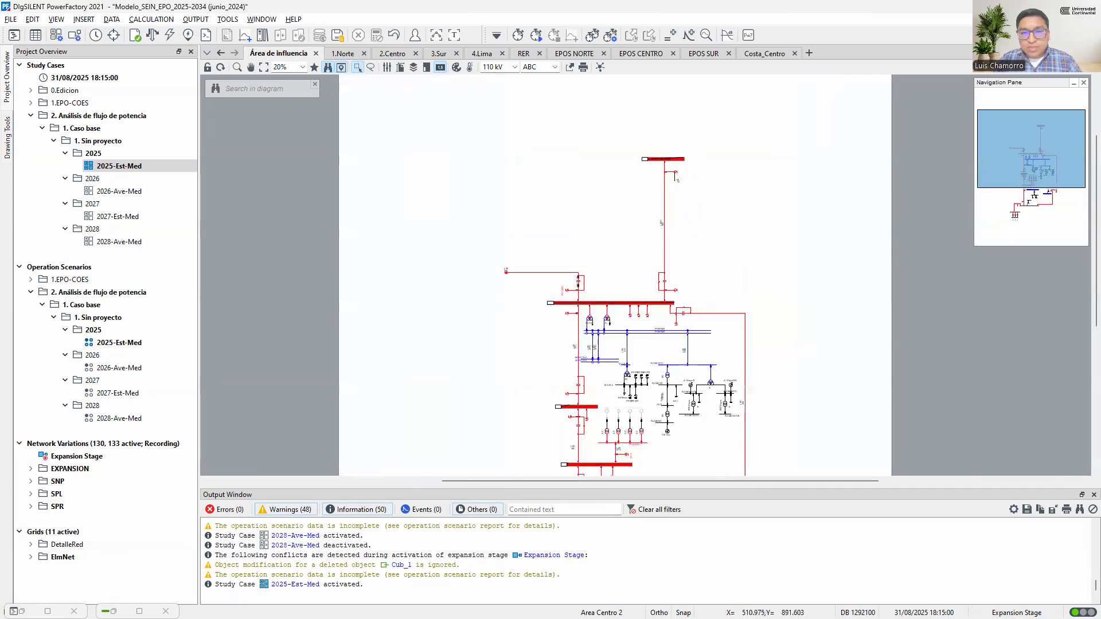
scroll(667, 172, "up", 4)
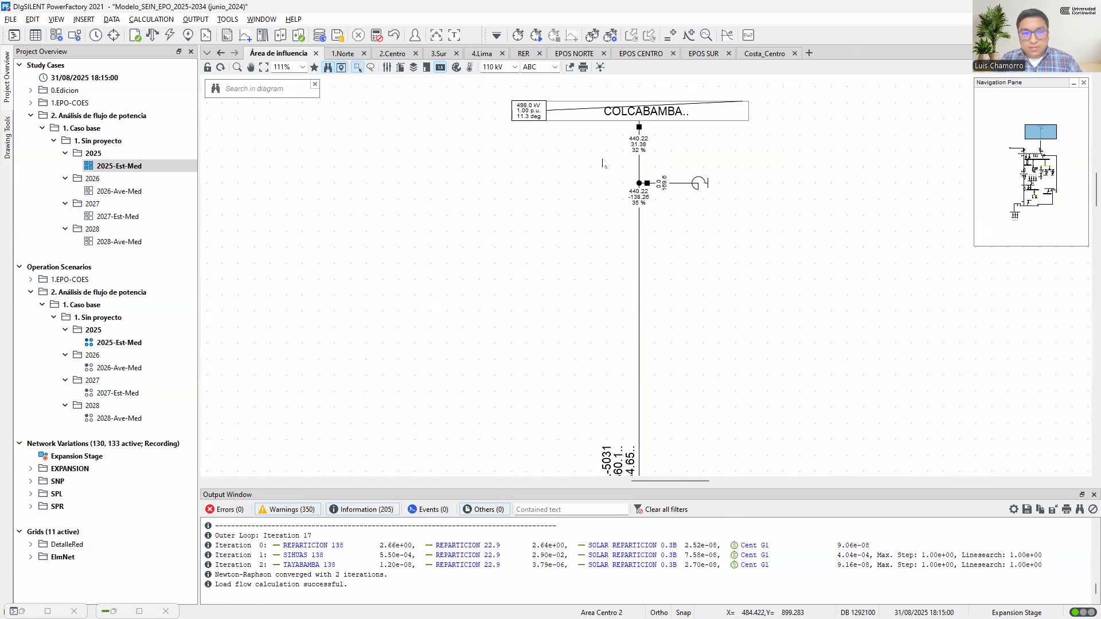
scroll(621, 166, "up", 5)
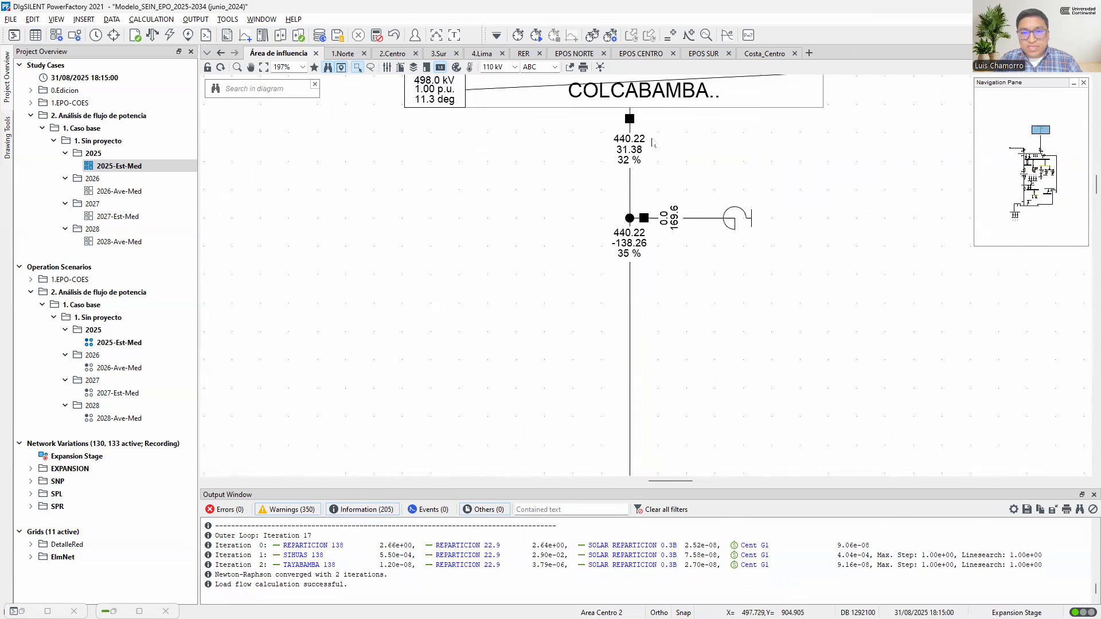
mouse_move(630, 145)
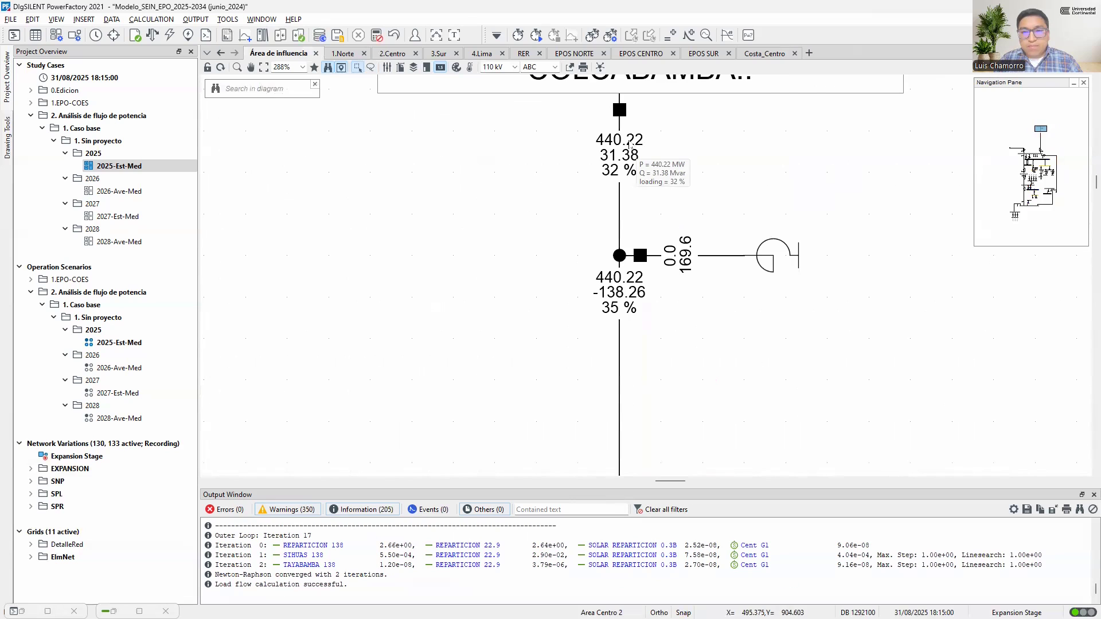
Compare the load flow results at the Colcabamba busbar in Costa_Centro with those in the Área de influencia diagram
left_click(767, 57)
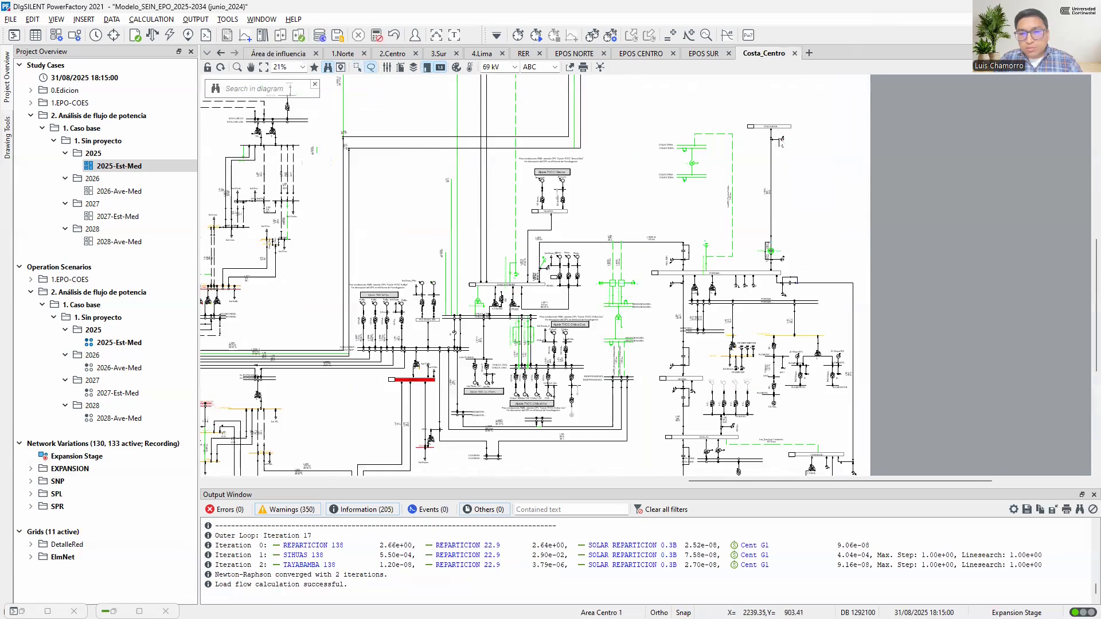
scroll(781, 140, "up", 8)
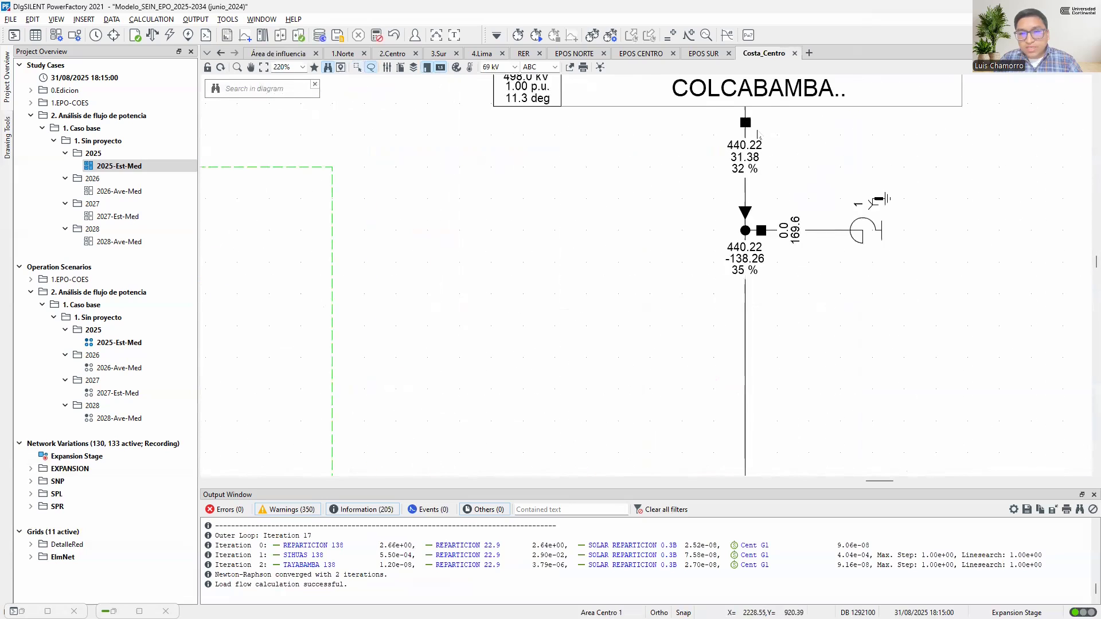
scroll(758, 135, "up", 1)
left_click_drag(742, 159, 745, 241)
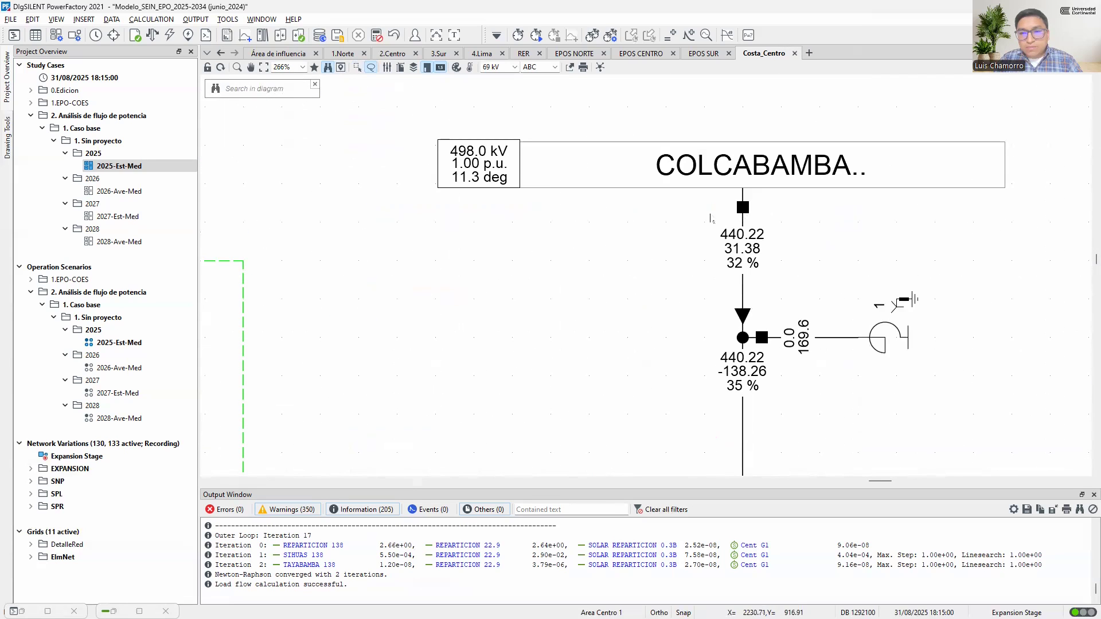
mouse_move(745, 240)
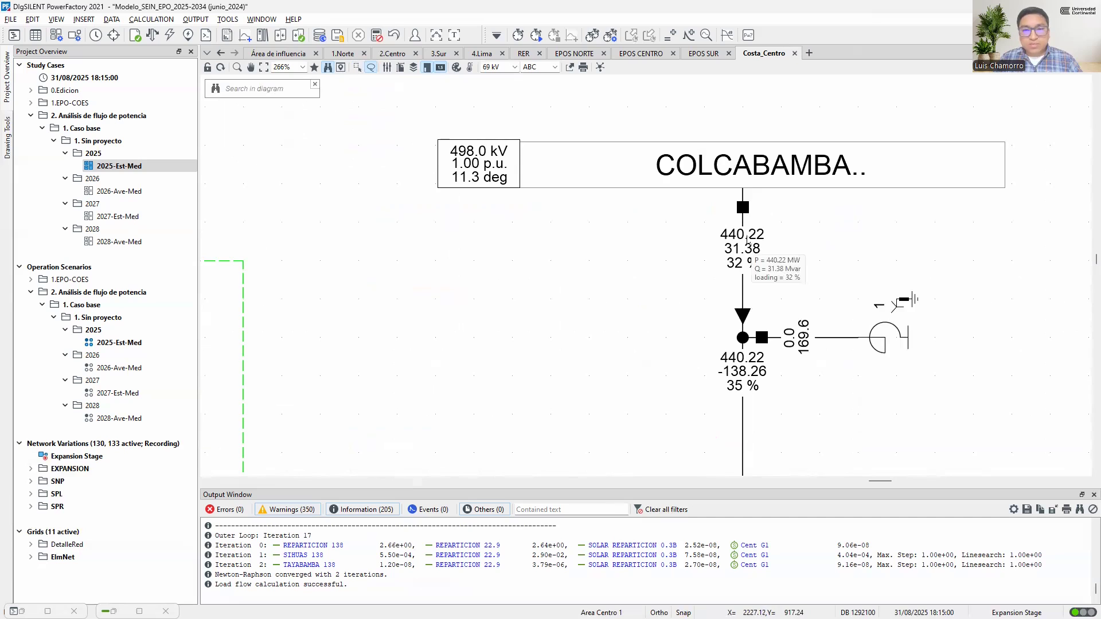
left_click(293, 56)
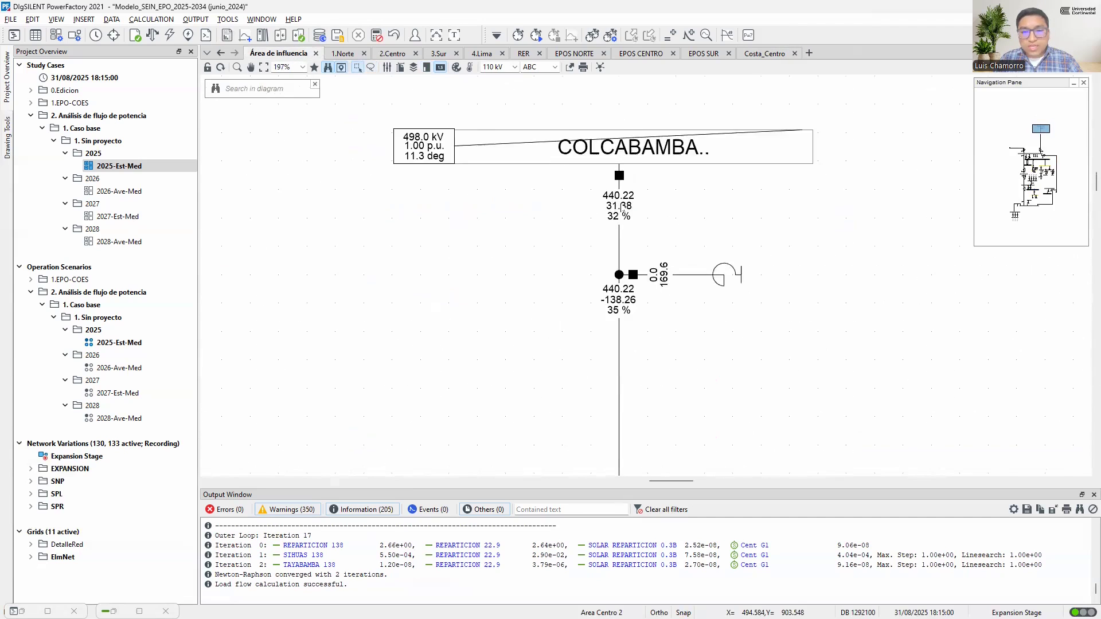
Copy the COLCABAMBA 220A and 220B busbars, the three-winding transformer, the ZZ-Colca element and the COLCABAMBA 500 busbar from 2.Centro
scroll(623, 206, "up", 2)
scroll(628, 262, "down", 3)
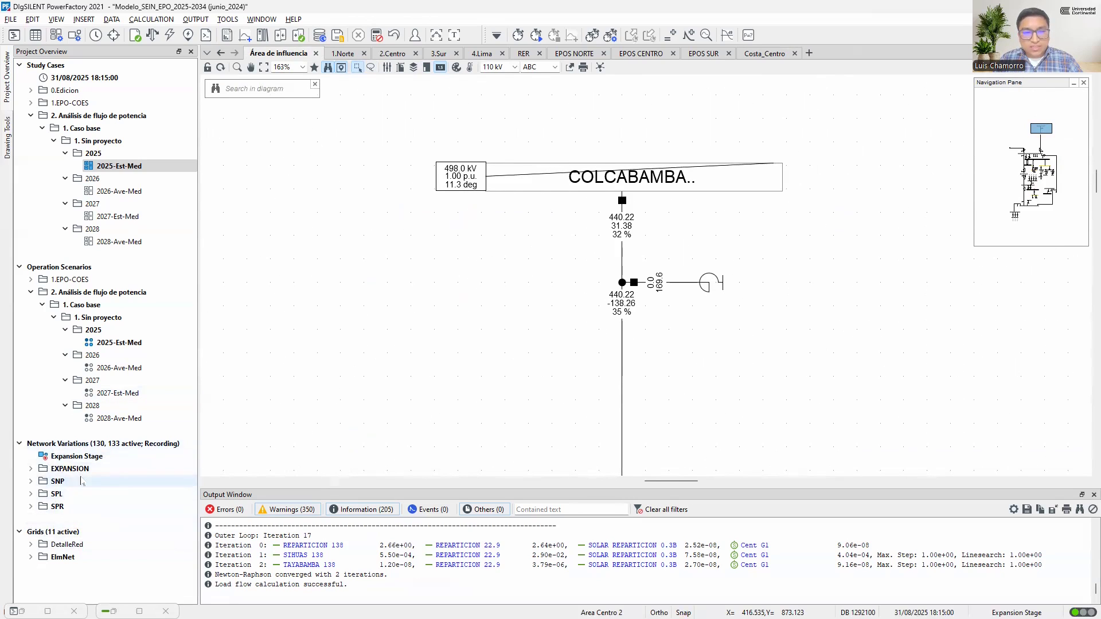
left_click(392, 53)
left_click_drag(452, 216, 451, 218)
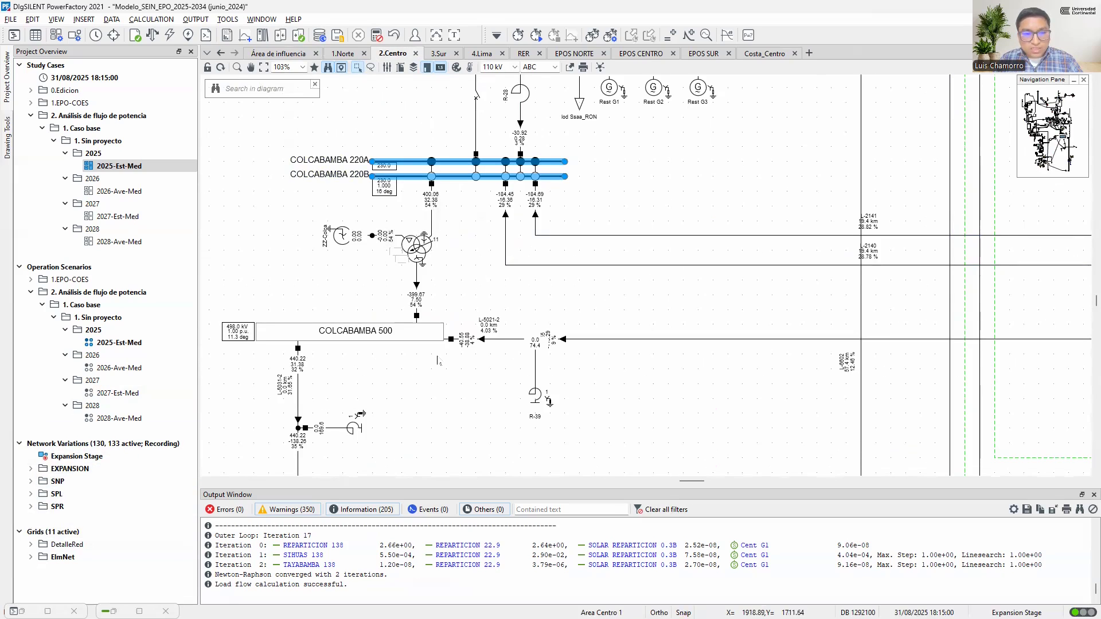
left_click(434, 381)
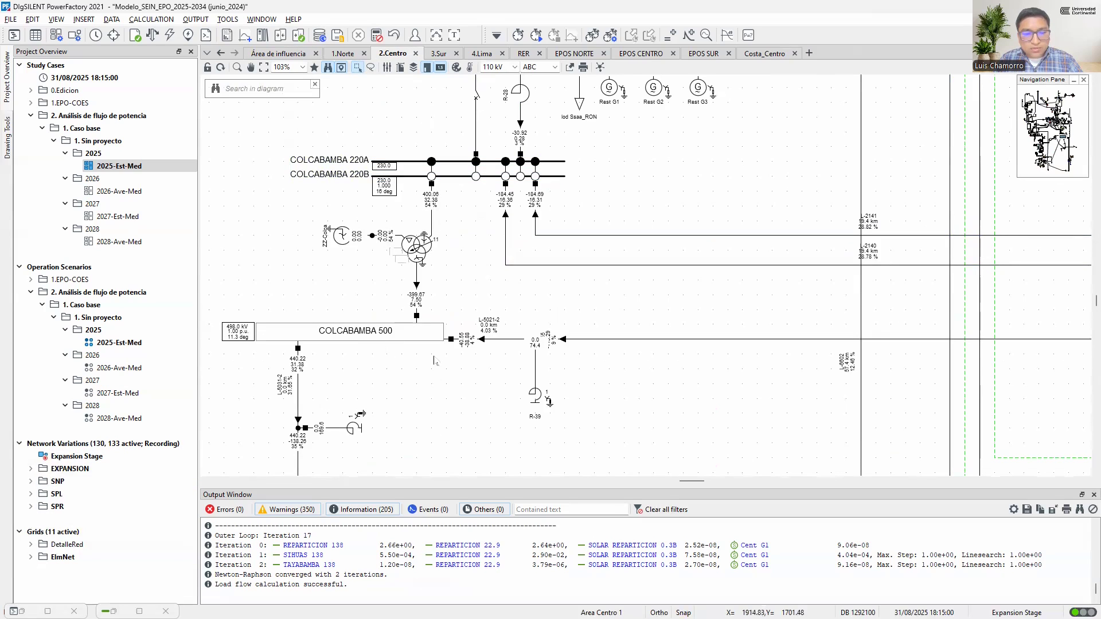
left_click_drag(441, 387, 332, 134)
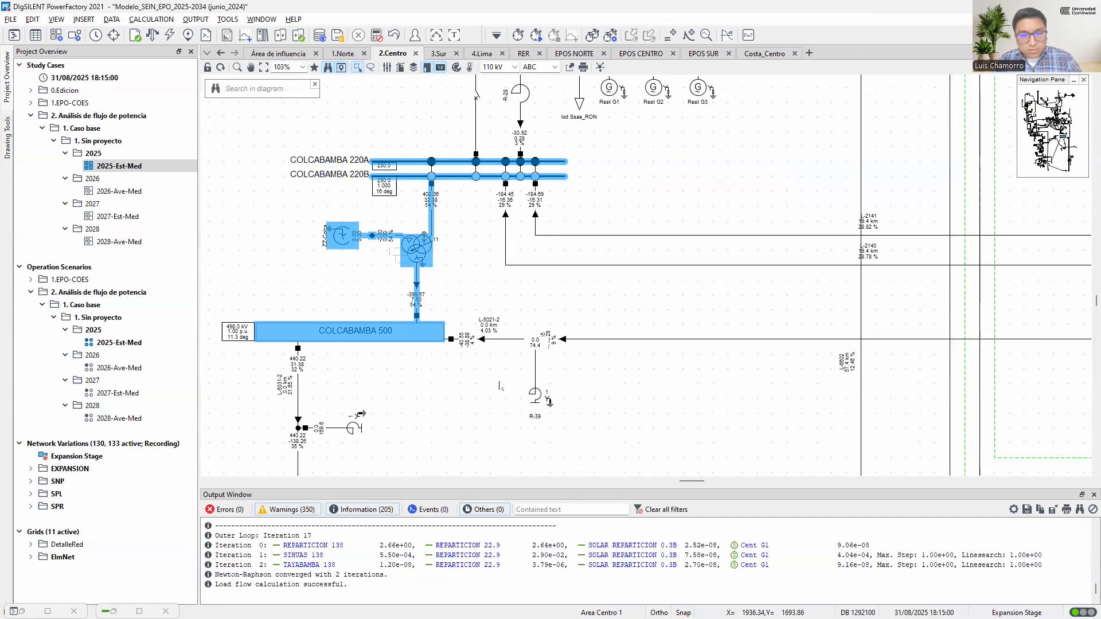
Paste the copied Colcabamba elements graphically only into Área de influencia, adding only objects not yet in it, above the COLCABAMBA 500 busbar
left_click(291, 54)
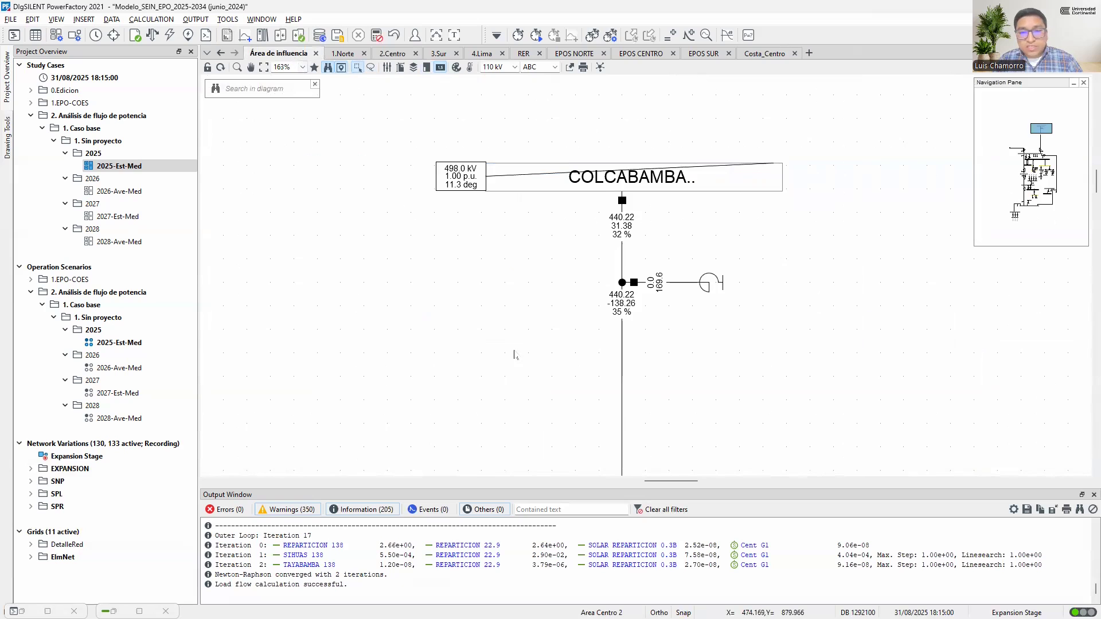
scroll(514, 356, "down", 5)
right_click(575, 140)
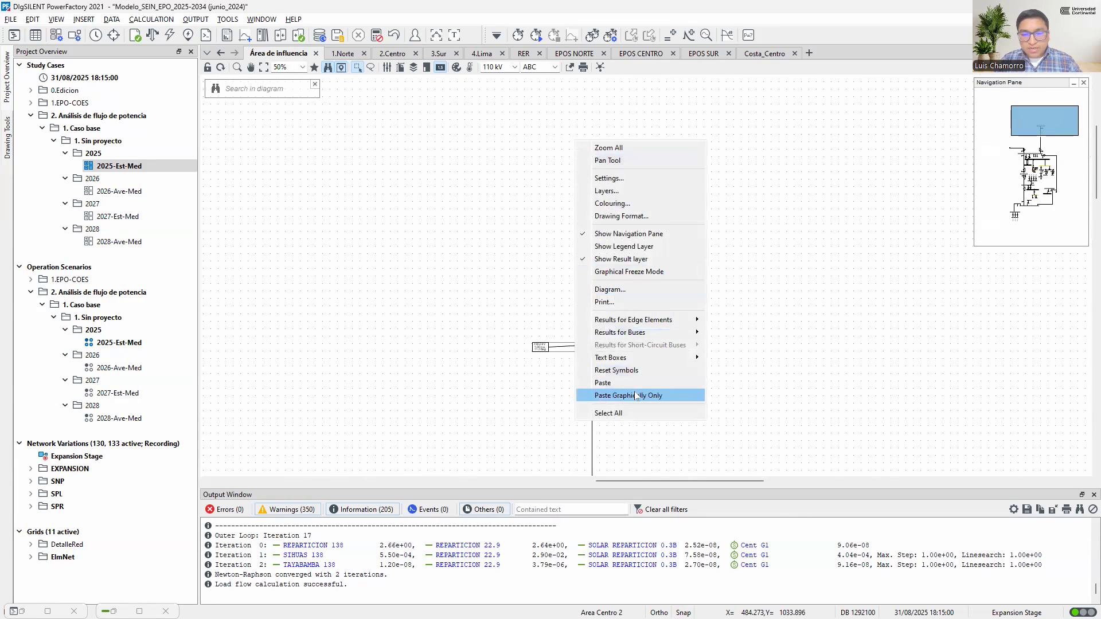
left_click(637, 396)
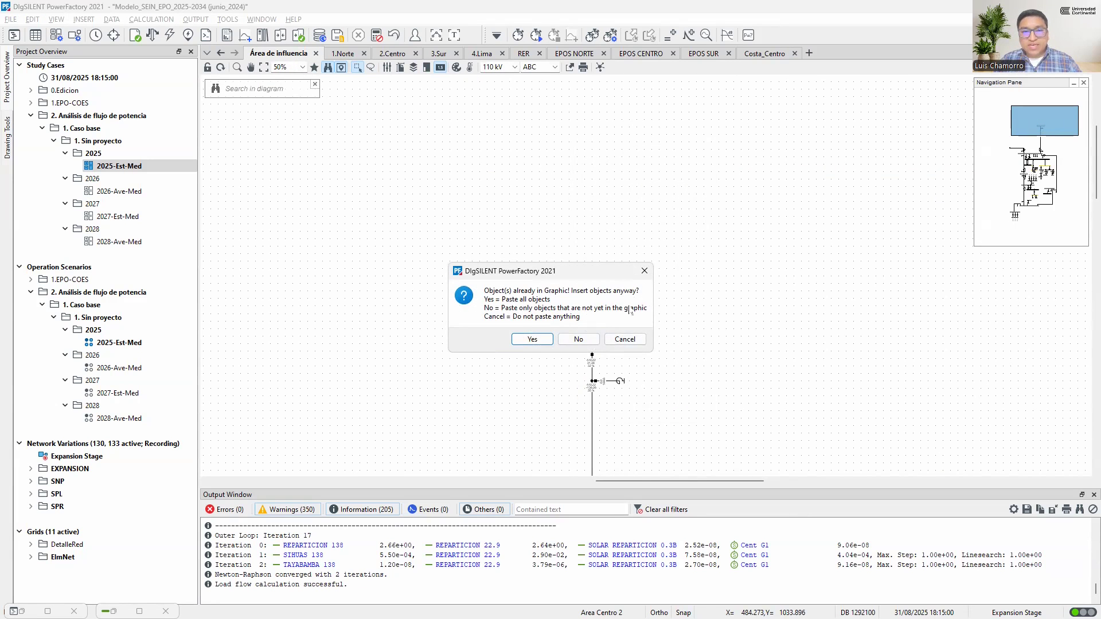
left_click(579, 339)
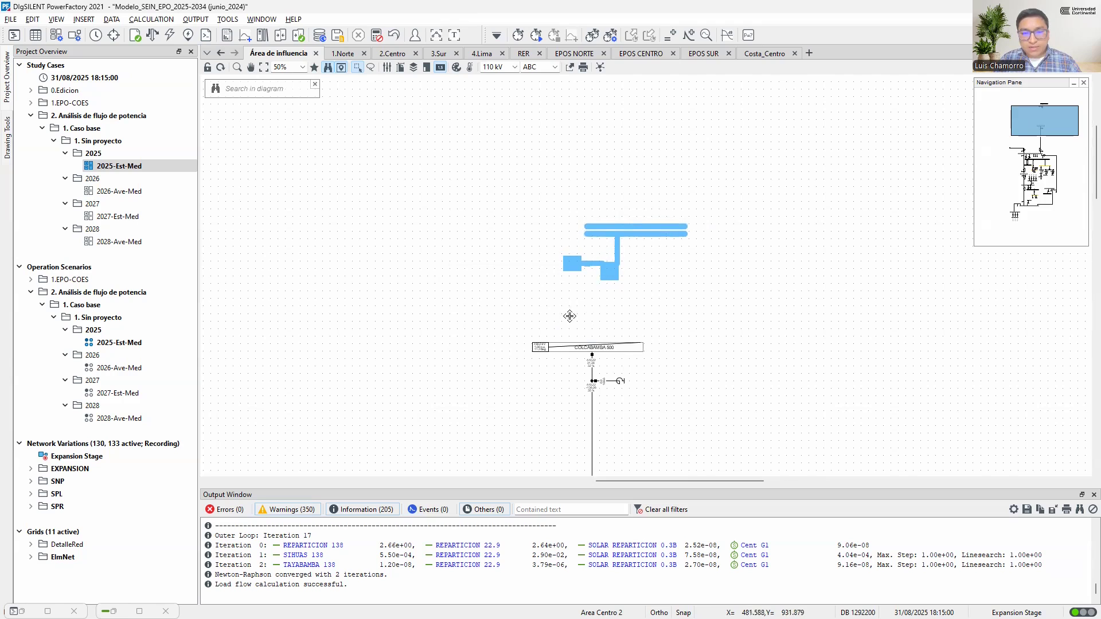
scroll(568, 320, "up", 4)
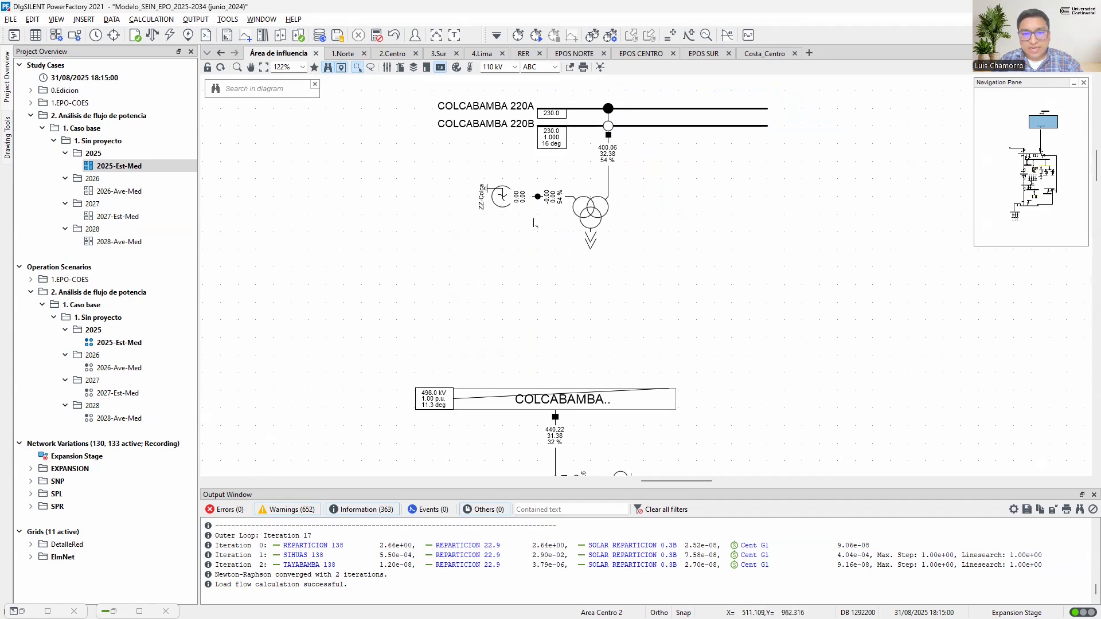
Open the detailed graphic of the COLCABAMBA 500 substation and examine how transformer AT103-523 connects through SE-5235
left_click(588, 403)
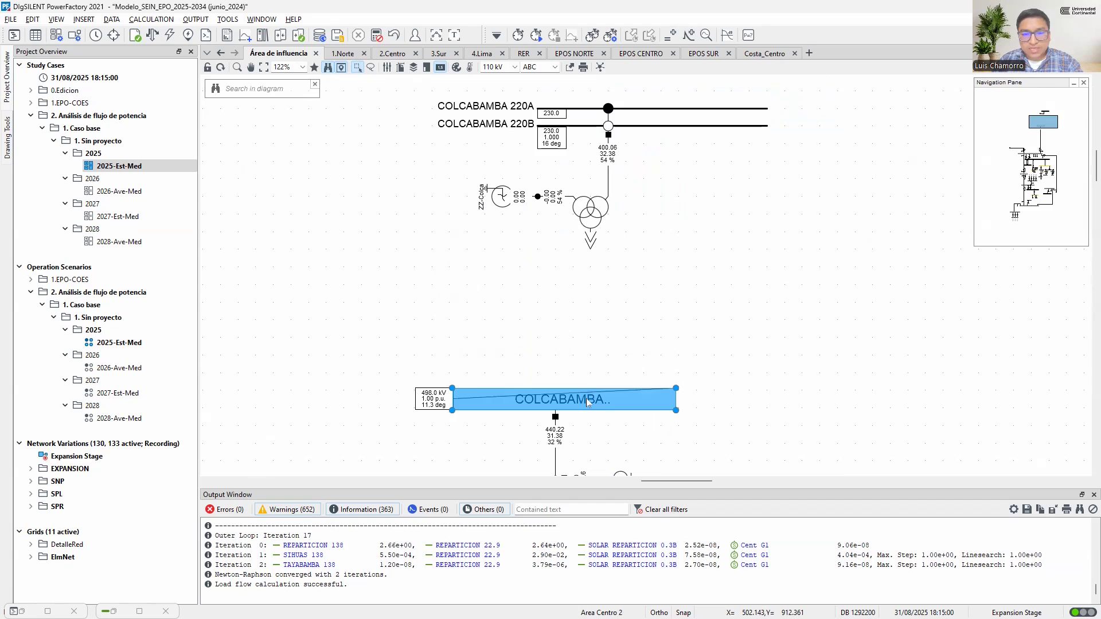
right_click(586, 398)
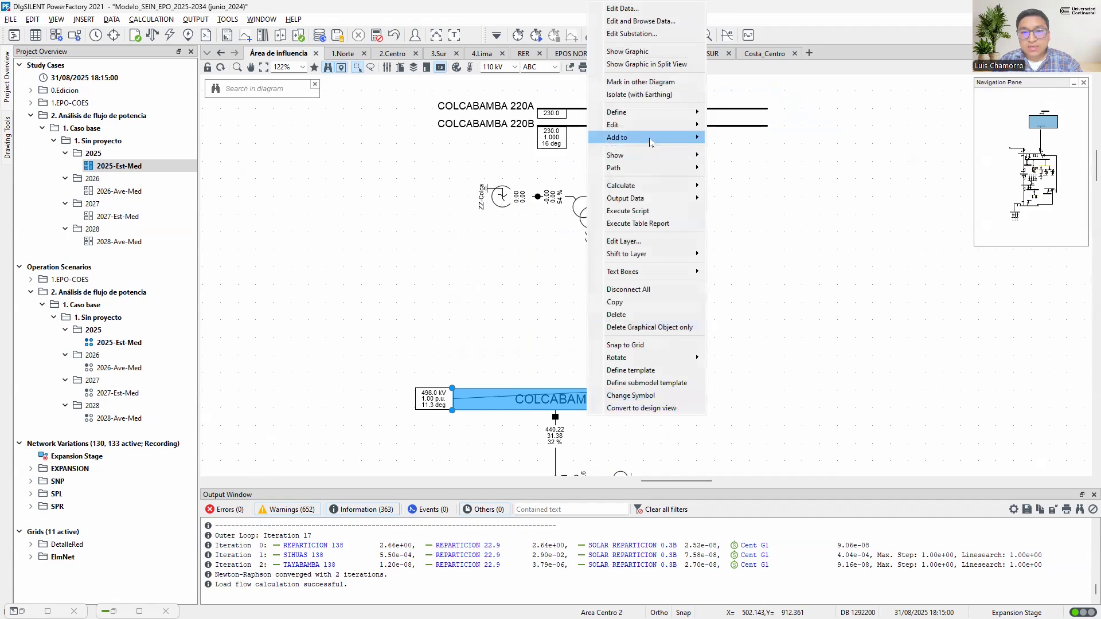
left_click(649, 55)
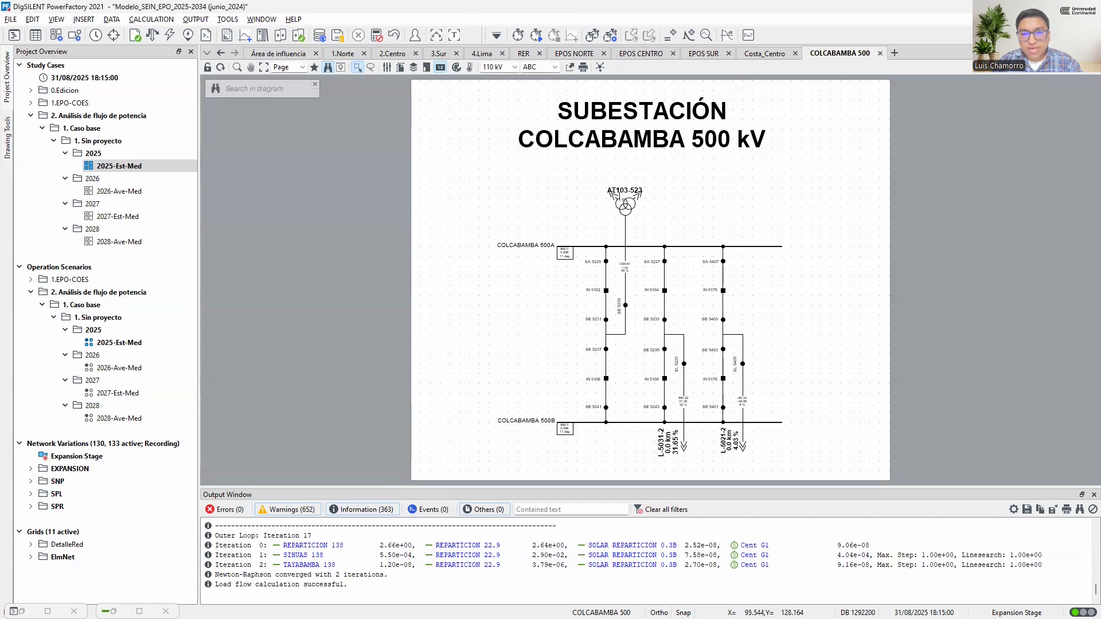
left_click(626, 204)
scroll(625, 331, "up", 3)
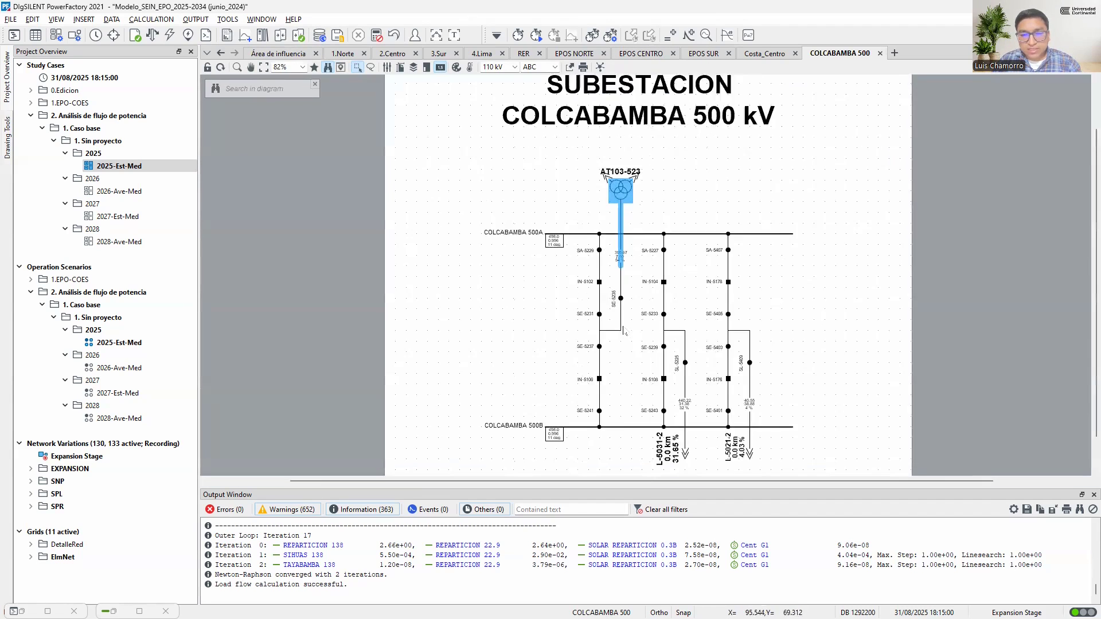
scroll(622, 332, "up", 1)
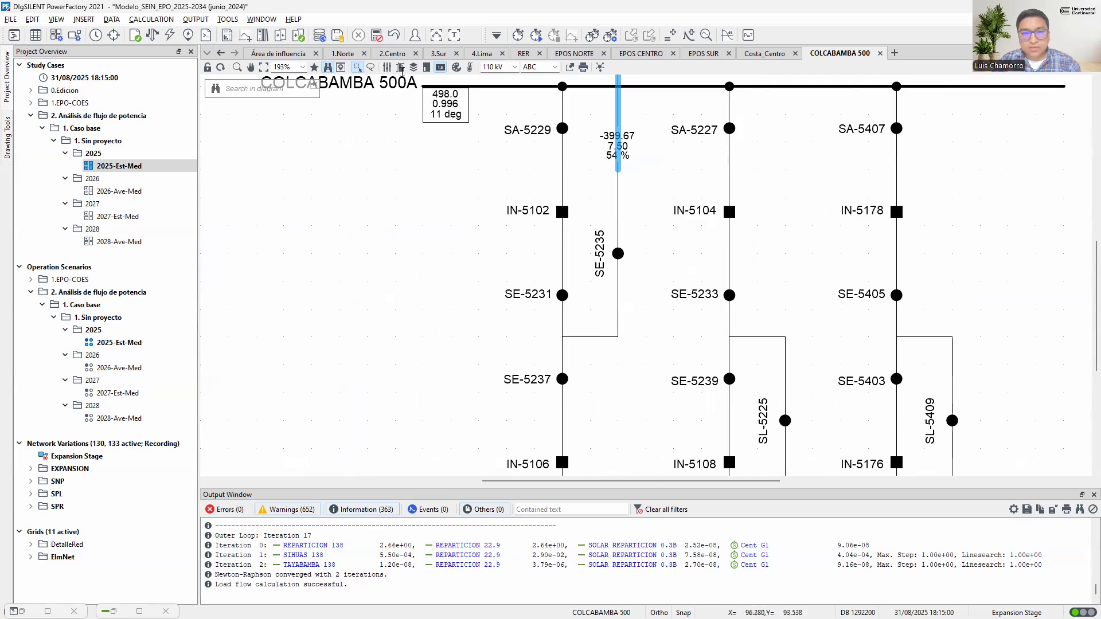
scroll(630, 293, "up", 1)
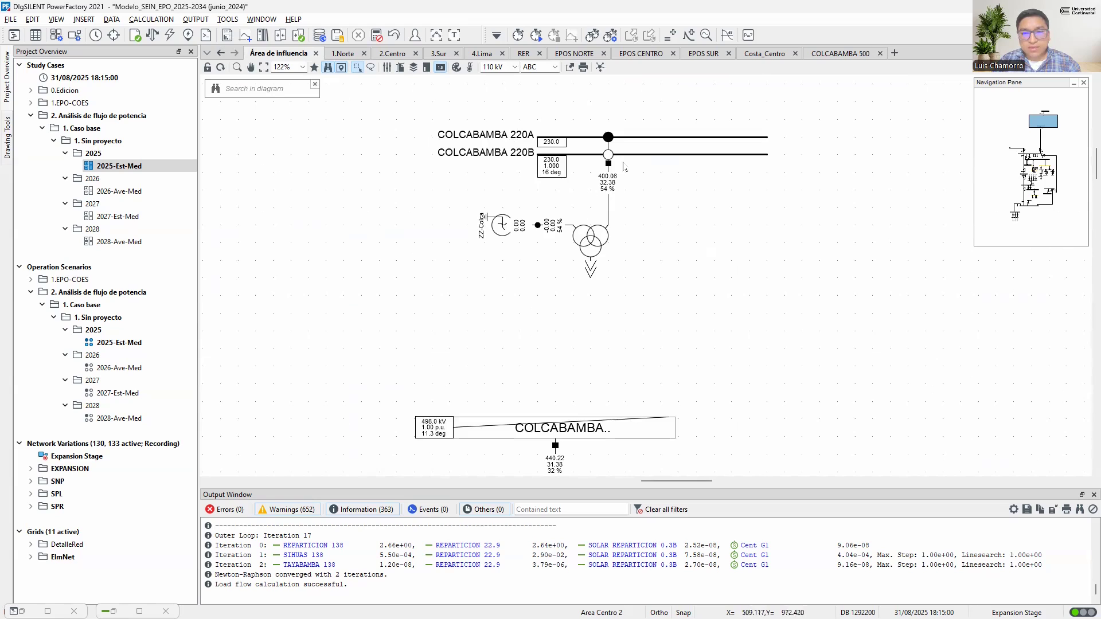
Open the detailed graphic of the COLCABAMBA 220 substation and examine the AT103-523 bay with IN-2820 and SL-8437
left_click(633, 138)
right_click(629, 141)
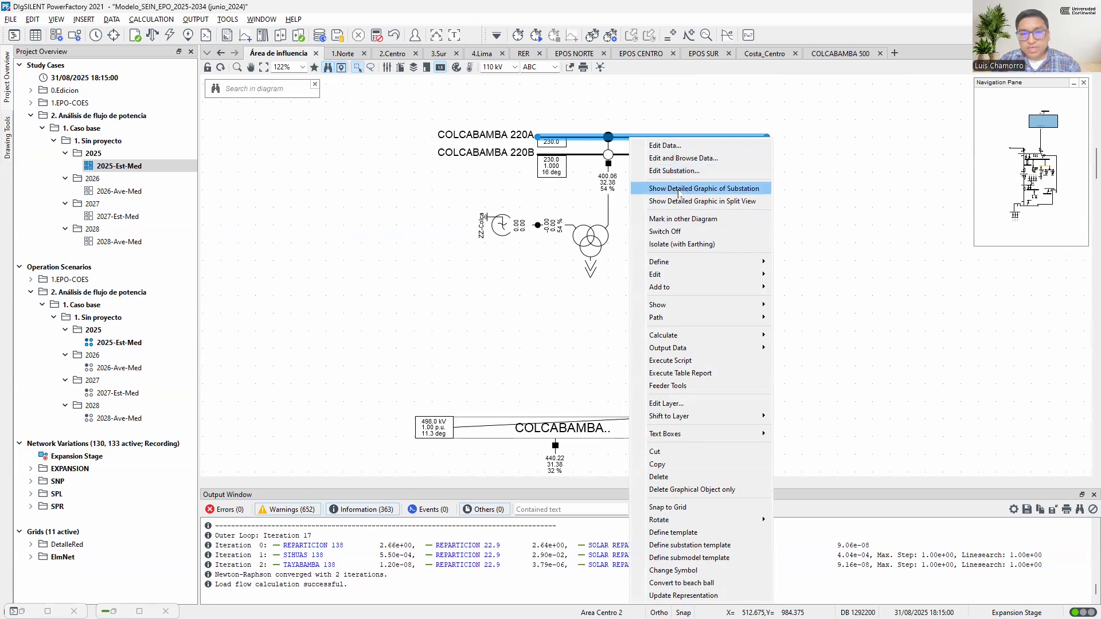
left_click(698, 189)
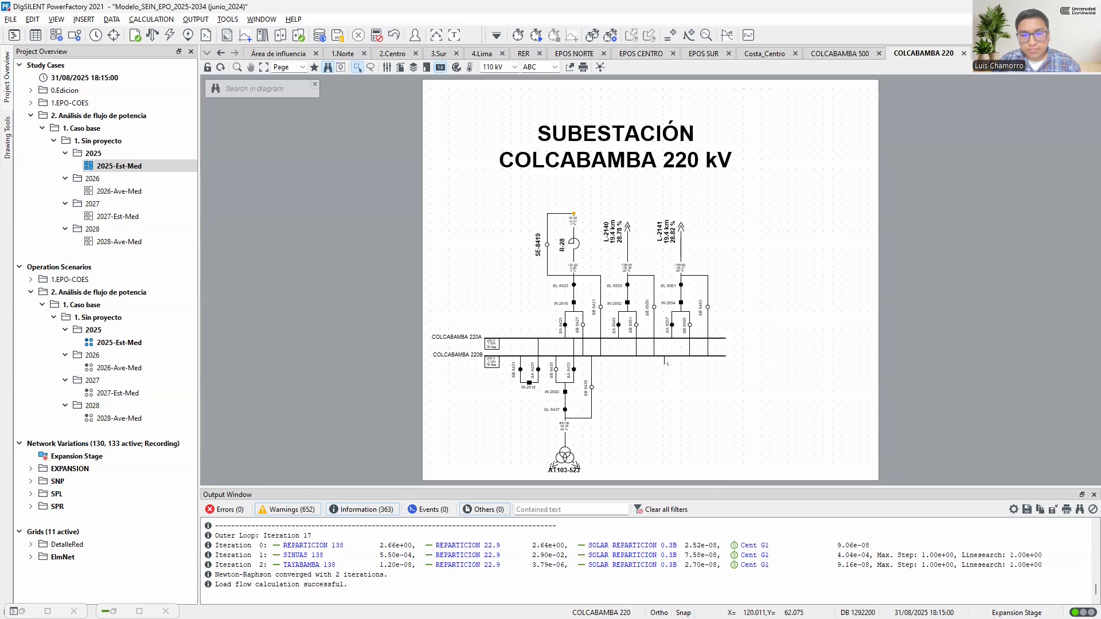
scroll(566, 480, "up", 5)
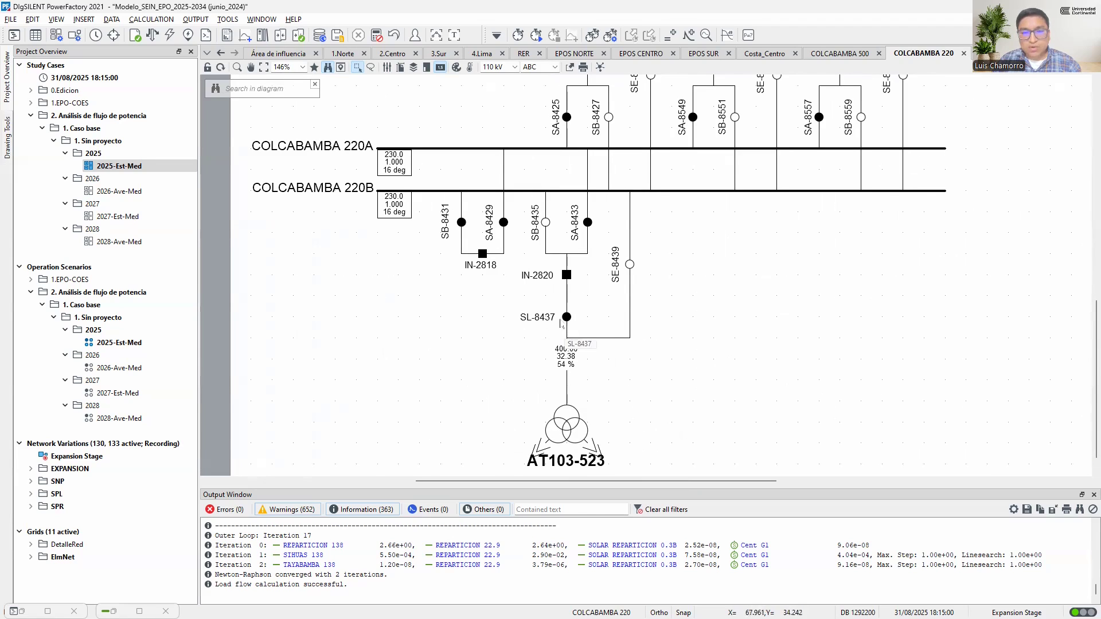
Reconnect the transformer to COLCABAMBA 500 in Área de influencia, attaching it through SE-5235 to the node between SE-5231 and SE-5237
left_click(278, 52)
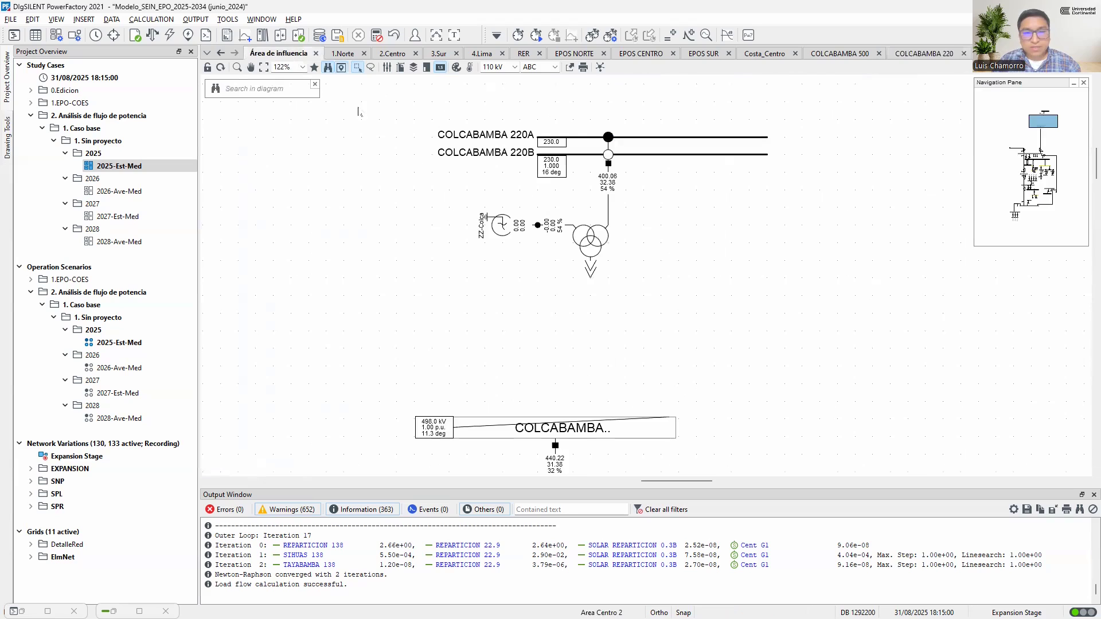
right_click(594, 244)
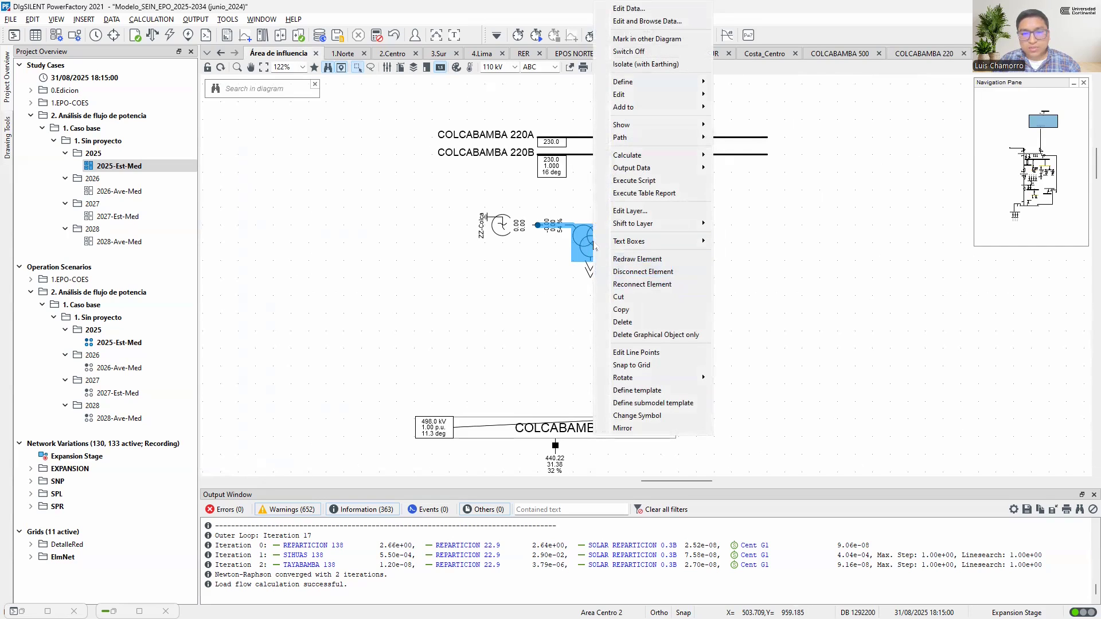
left_click(642, 285)
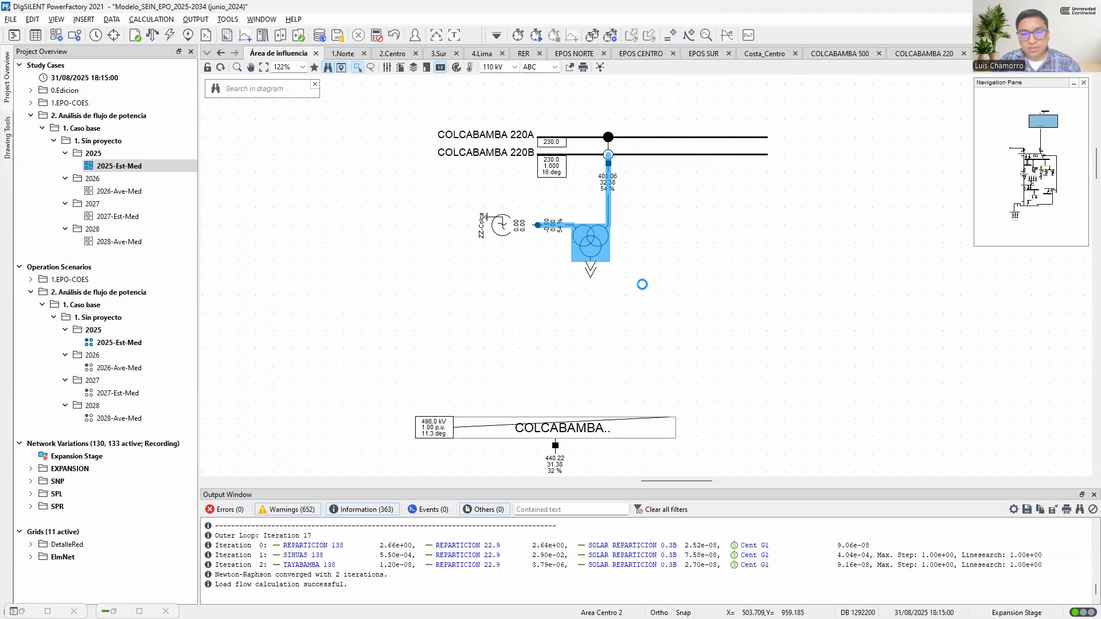
left_click(594, 433)
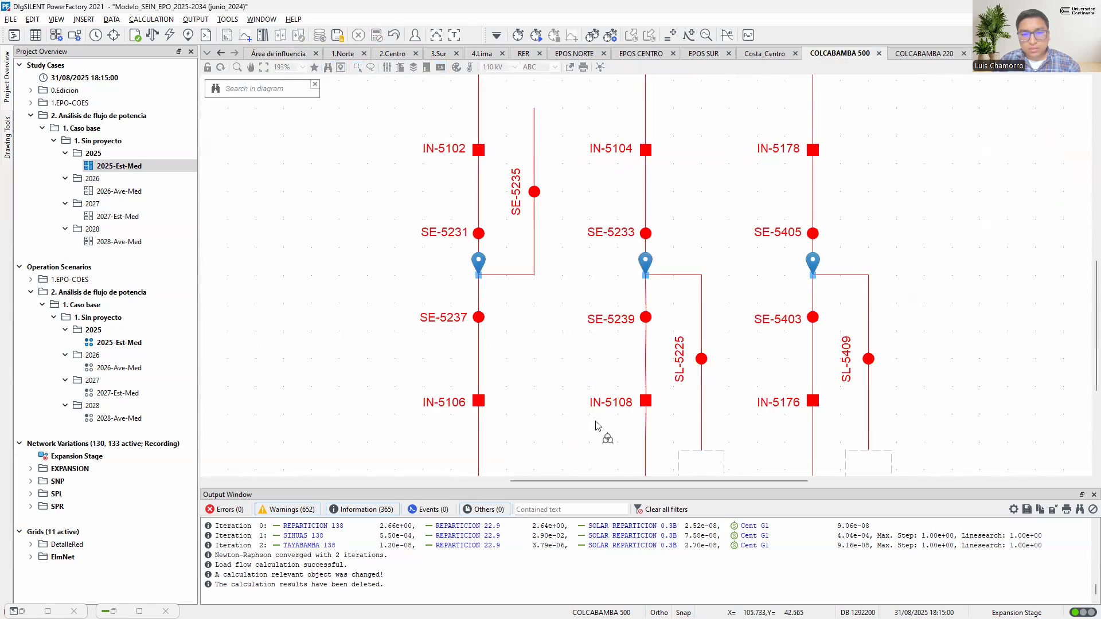
scroll(577, 386, "up", 1)
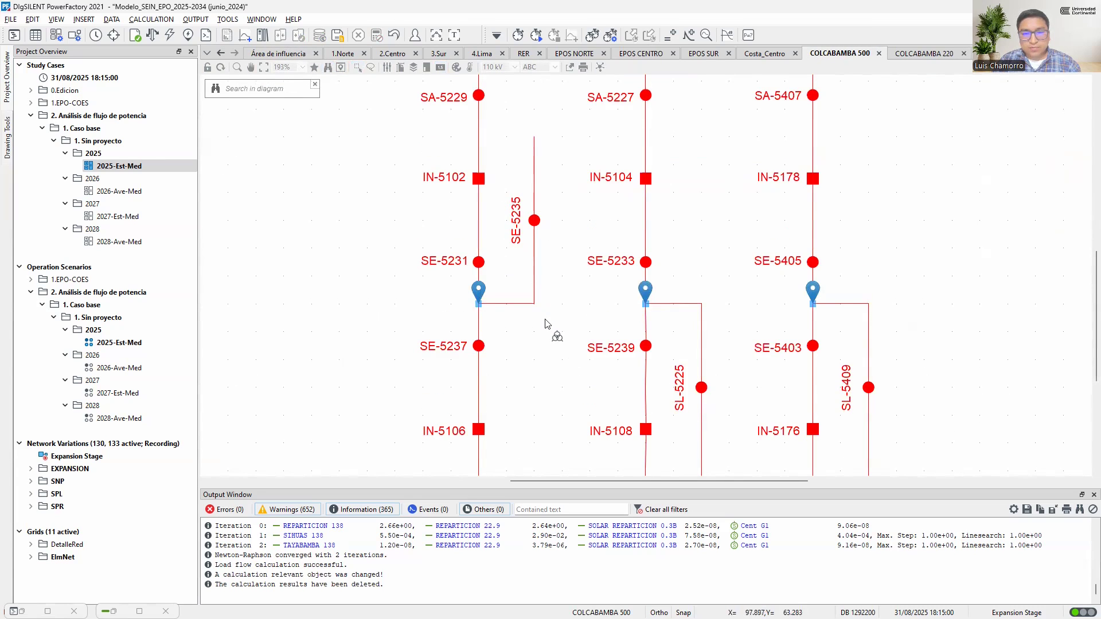
scroll(550, 325, "up", 3)
scroll(547, 324, "down", 5)
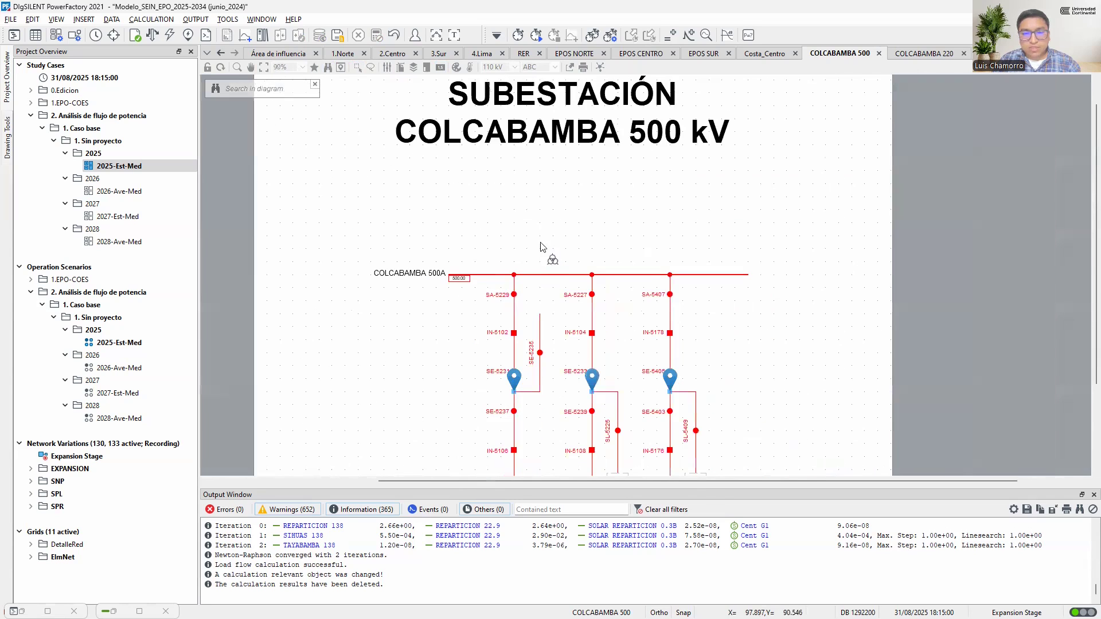
left_click(542, 200)
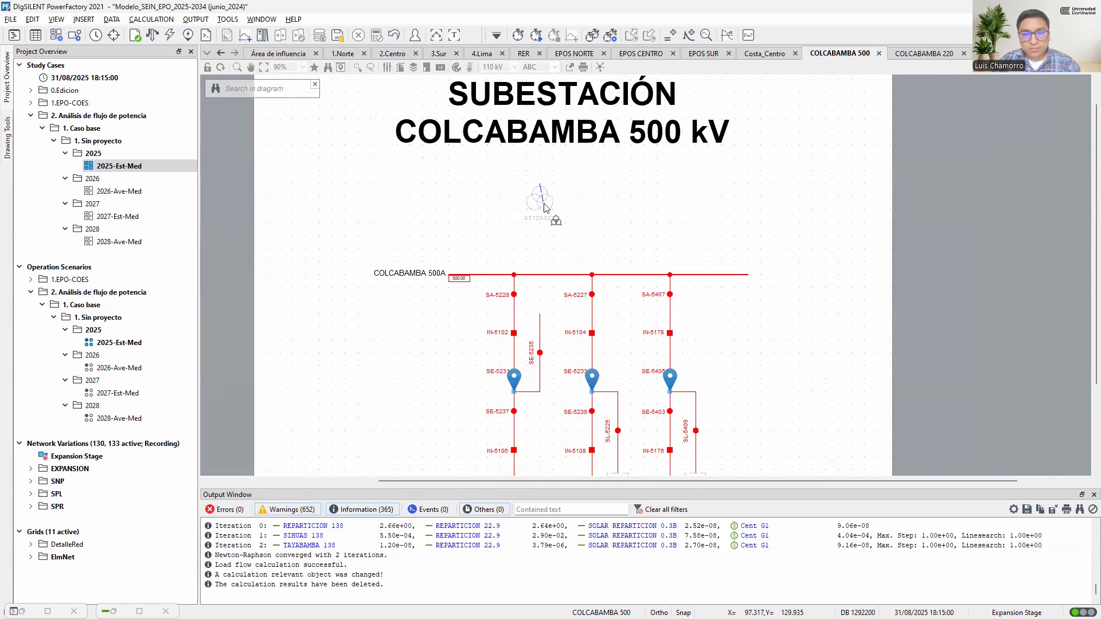
left_click(540, 353)
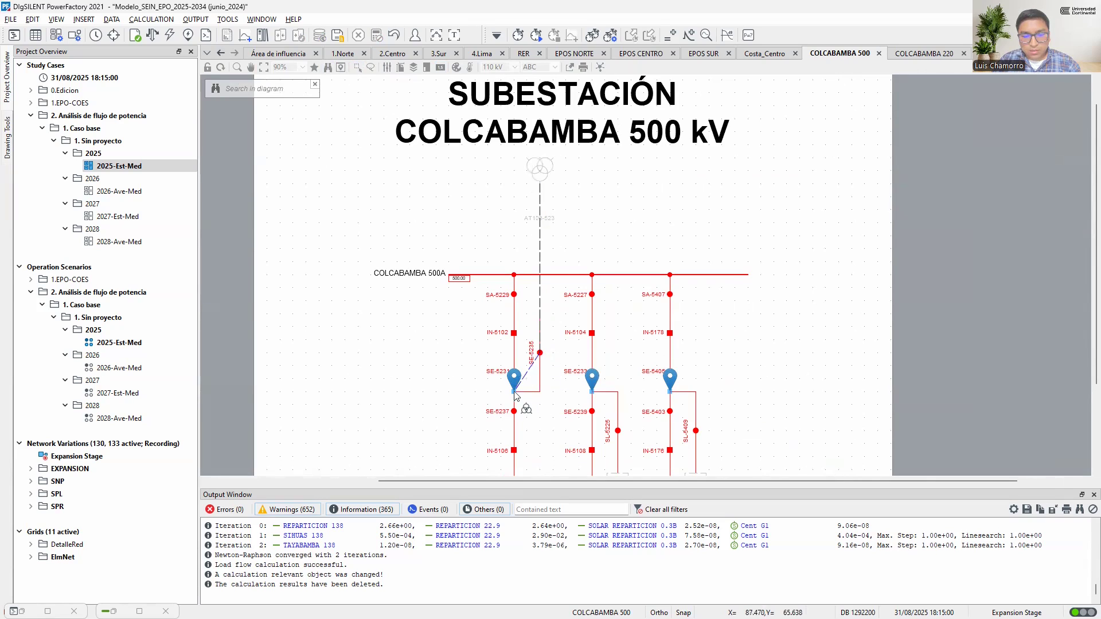
left_click(515, 393)
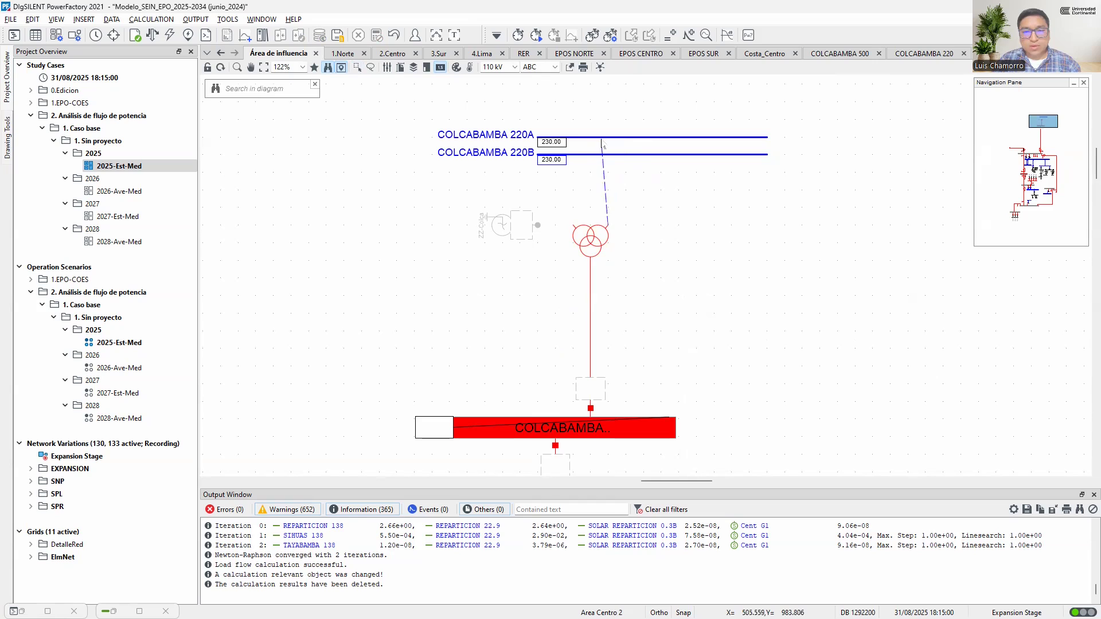
Connect the transformer's 220 kV side to COLCABAMBA 220A, placing AT103-523 below SL-8437 in the substation graphic
left_click(605, 143)
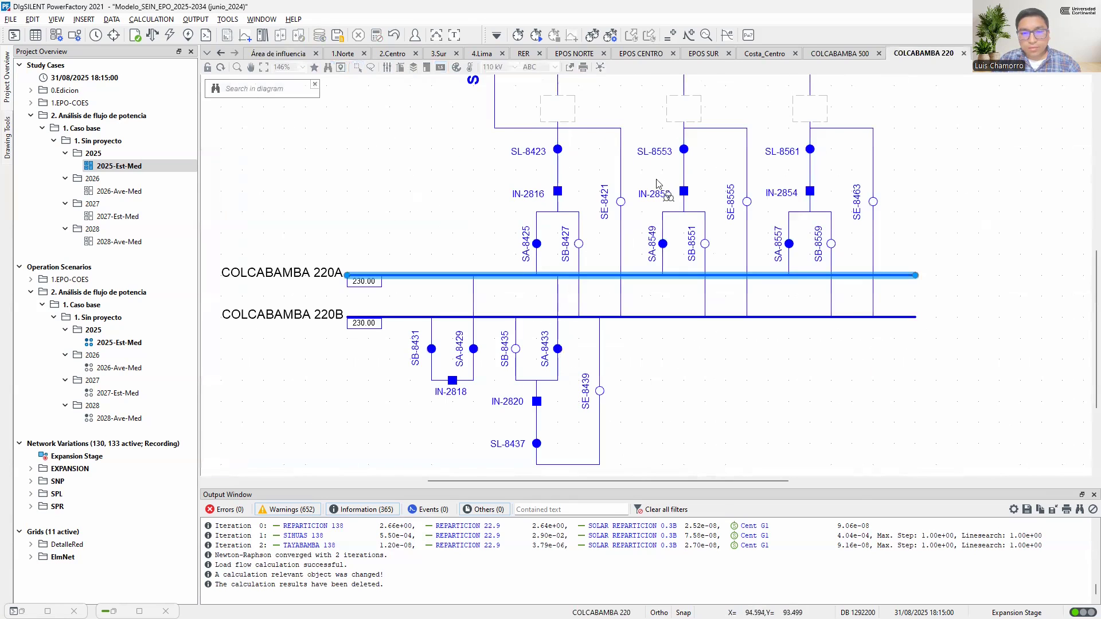
scroll(661, 236, "down", 1)
scroll(659, 233, "down", 4)
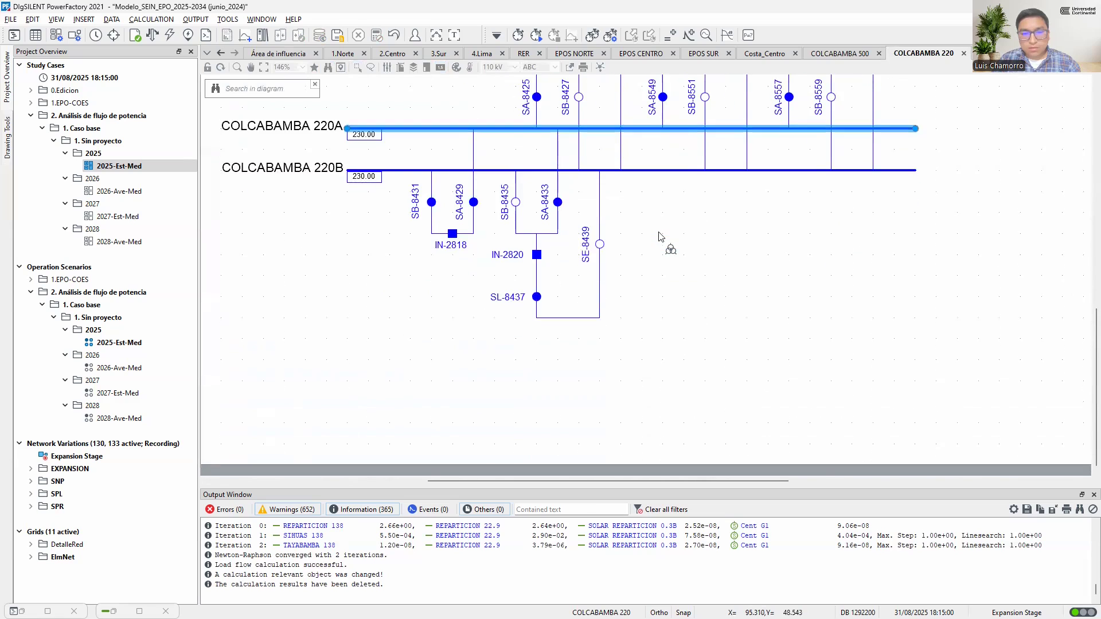
scroll(659, 234, "down", 3)
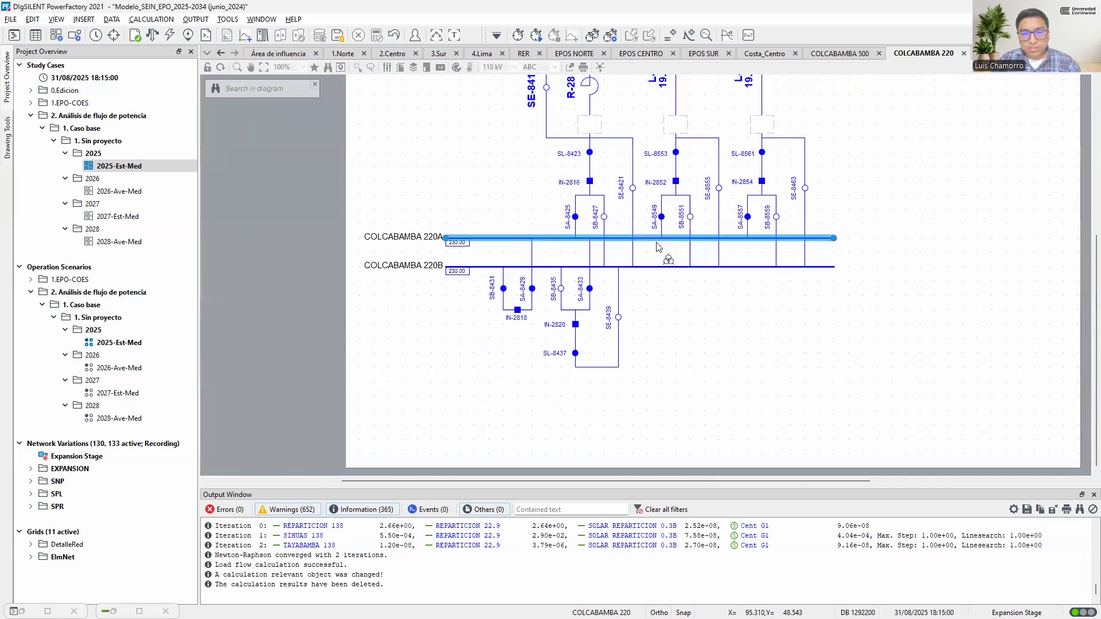
left_click(577, 425)
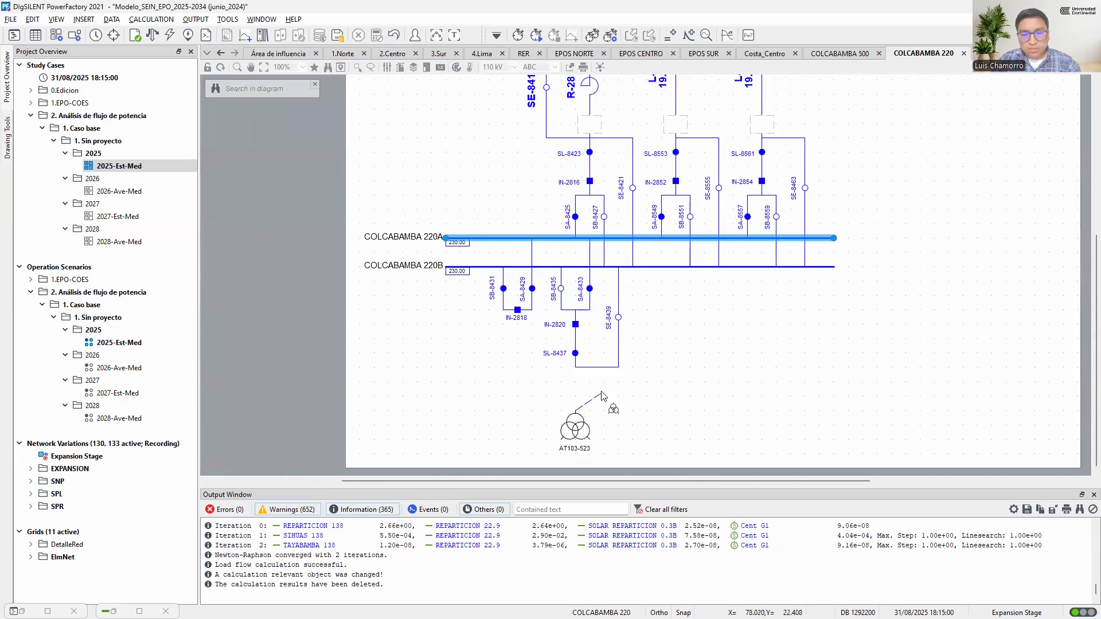
left_click(575, 354)
left_click(590, 239)
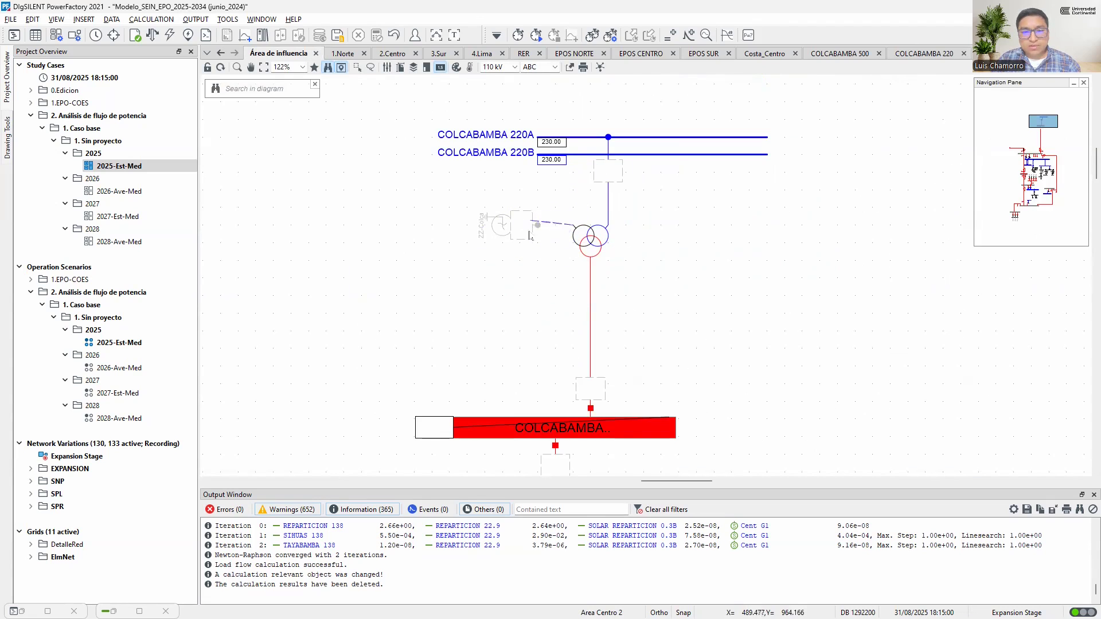
Connect the transformer's tertiary winding to the ZZ-Colca node and run the load flow
left_click(538, 226)
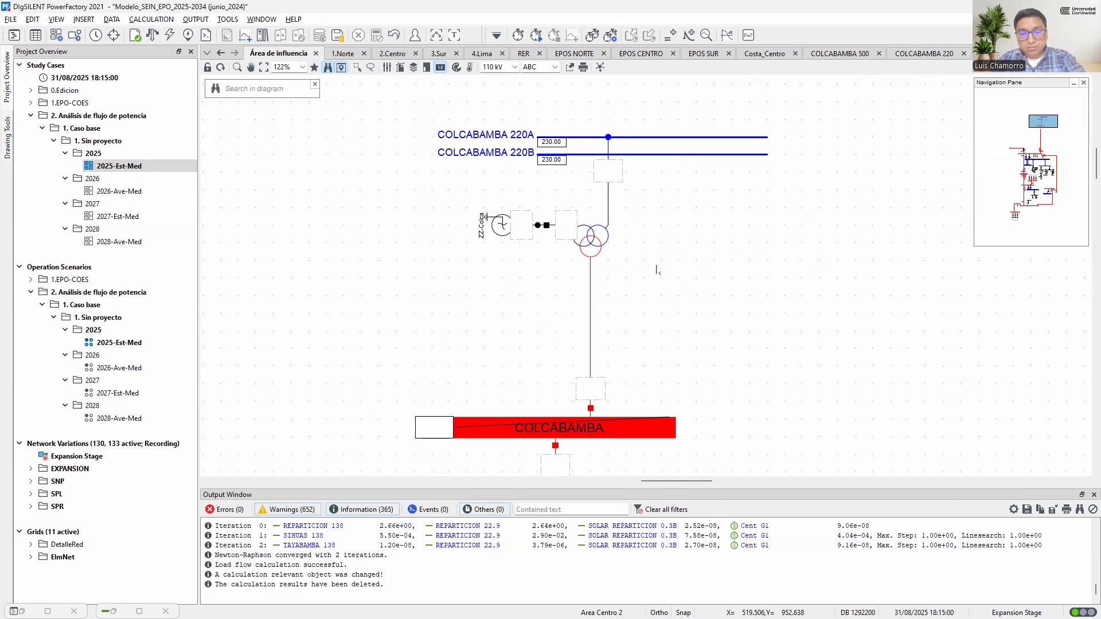
key("F10")
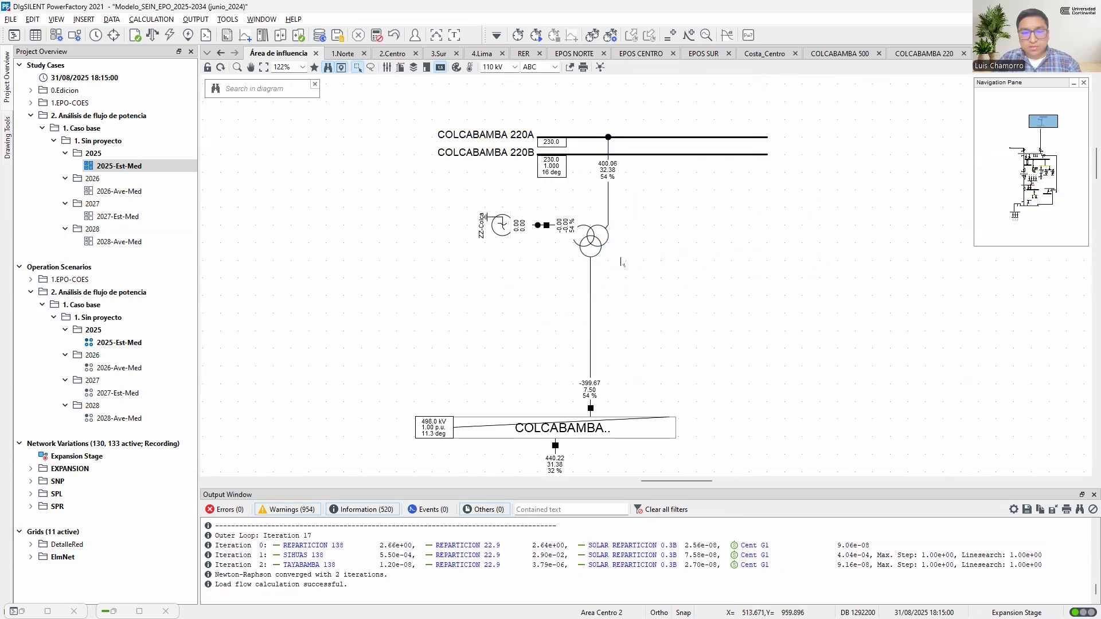
scroll(601, 261, "down", 2)
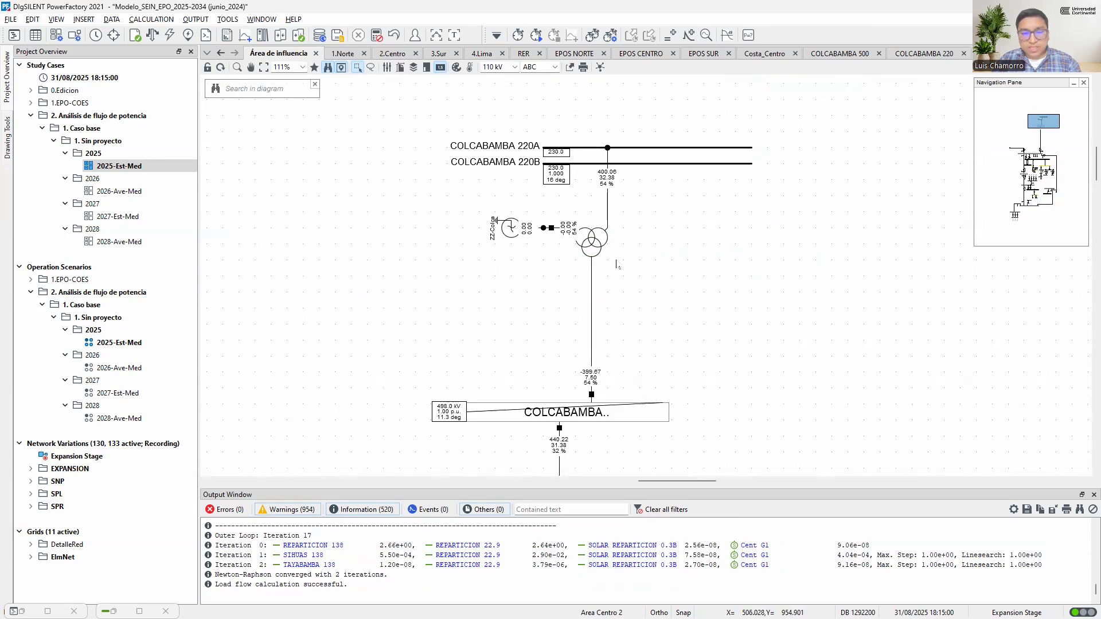
Adapt the text box width for all objects in the Labels layer of the Área de influencia diagram
scroll(633, 275, "down", 1)
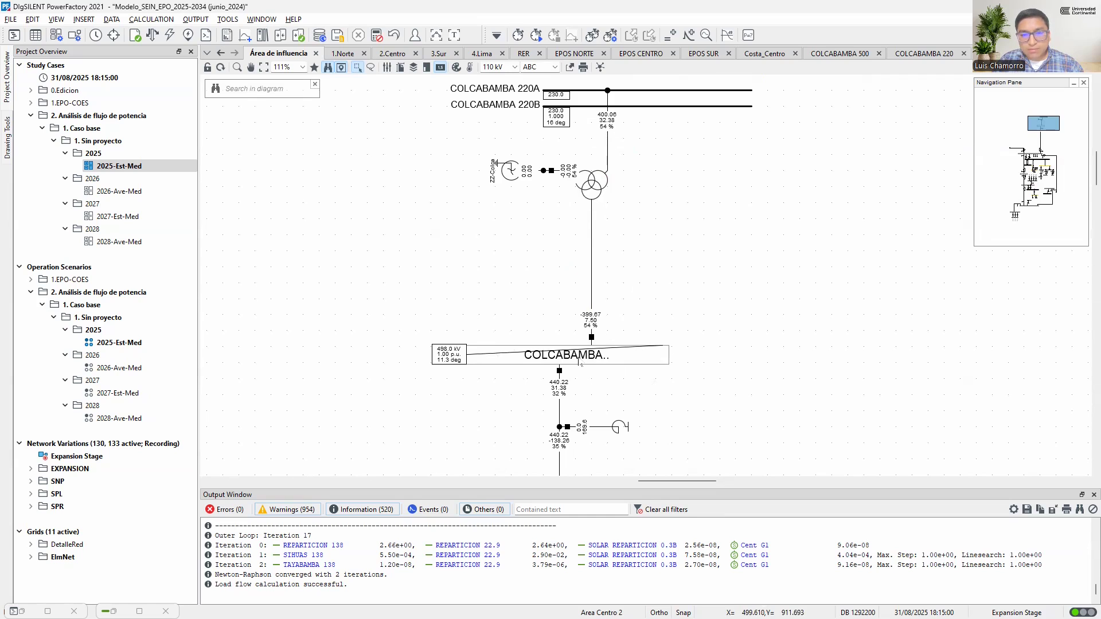
right_click(641, 232)
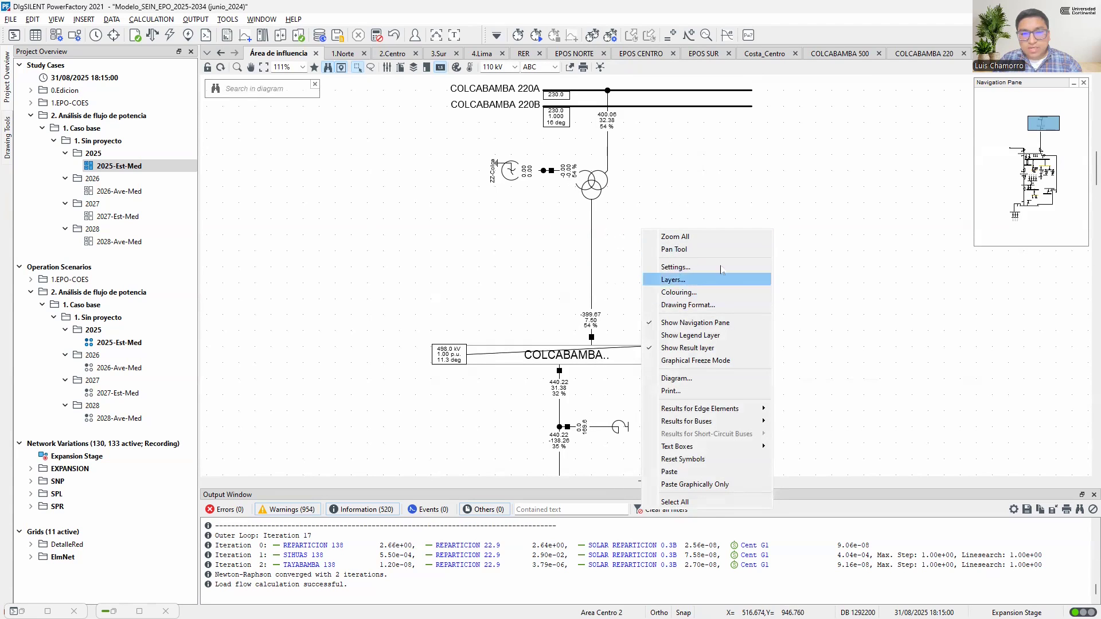
left_click(679, 281)
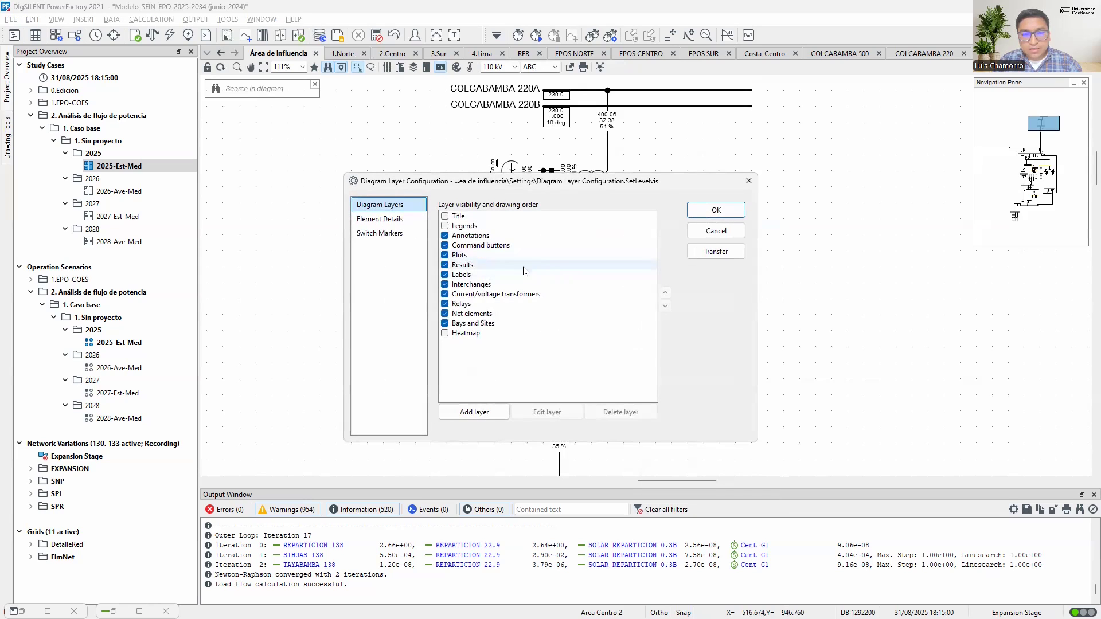
left_click(498, 275)
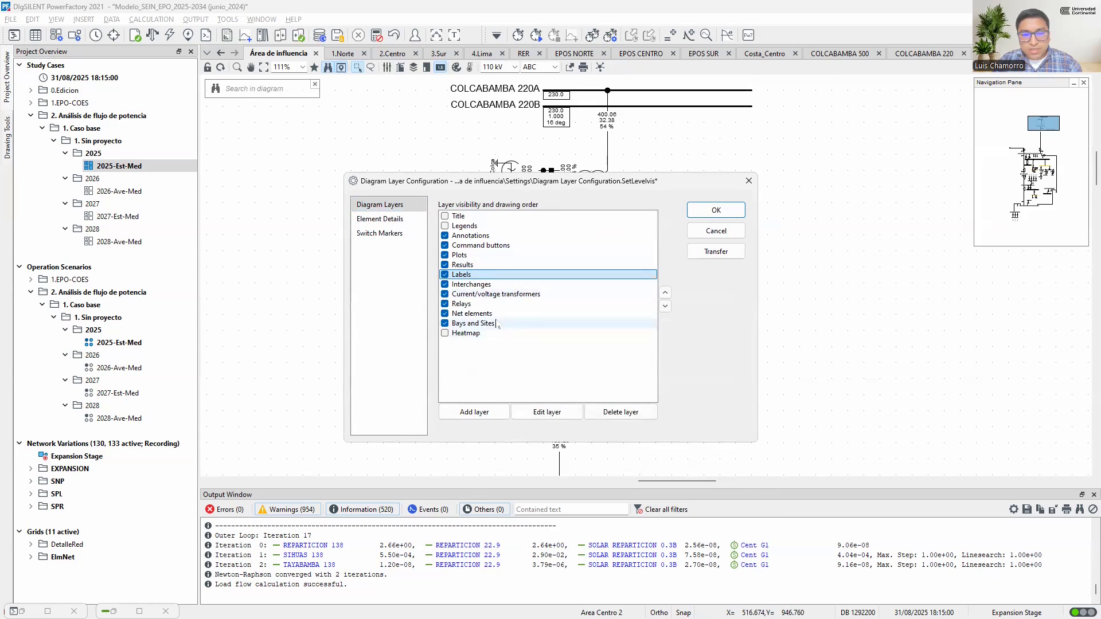
left_click(548, 412)
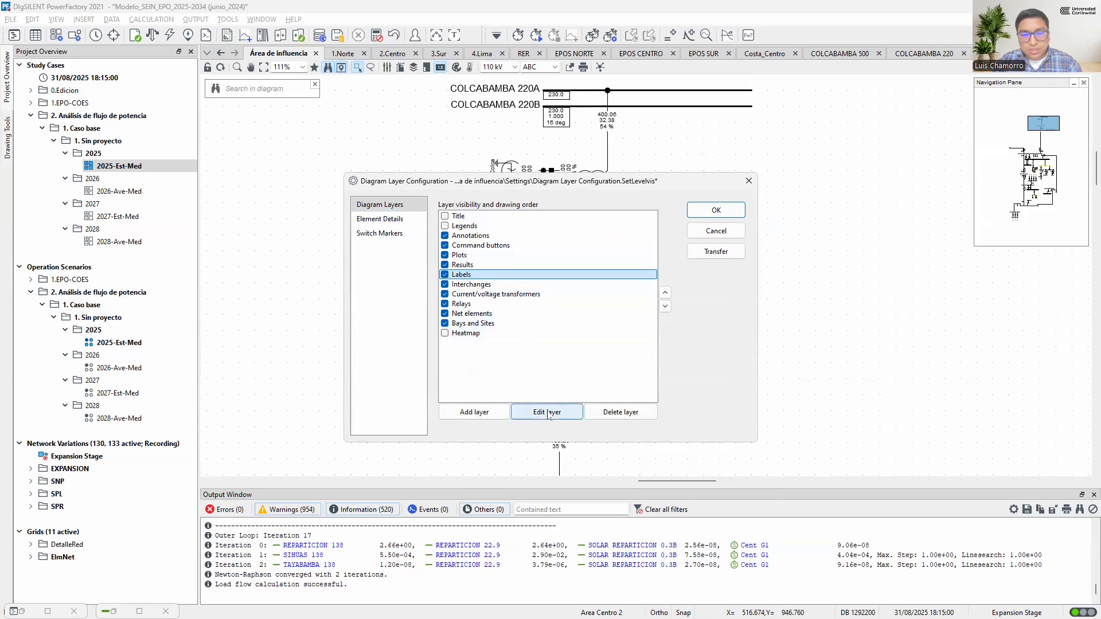
left_click(395, 190)
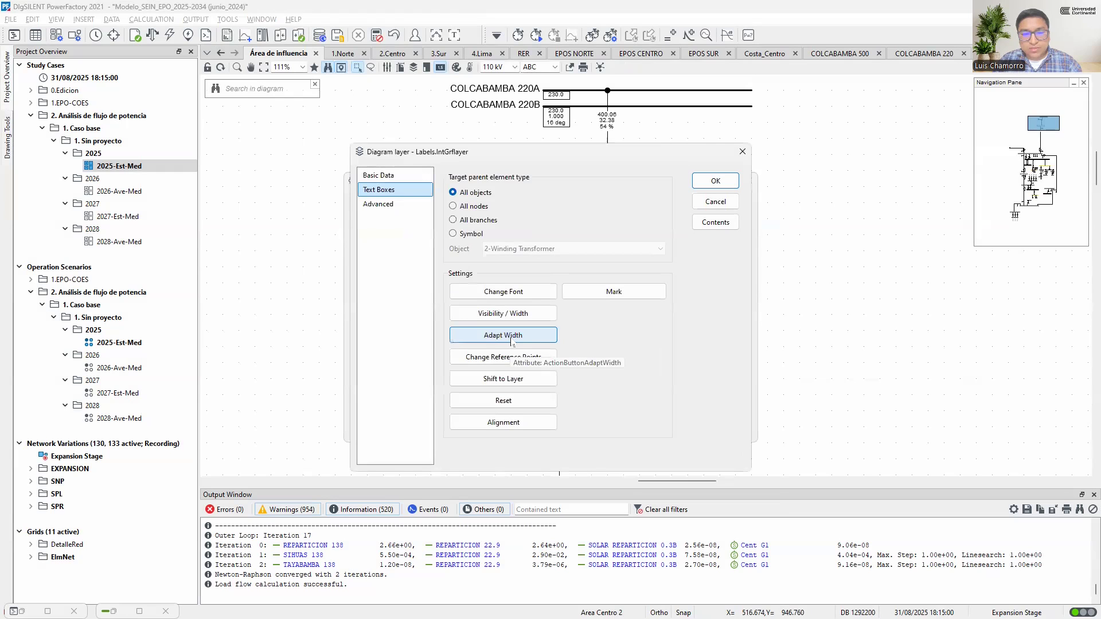
left_click(511, 341)
left_click(605, 331)
left_click(720, 182)
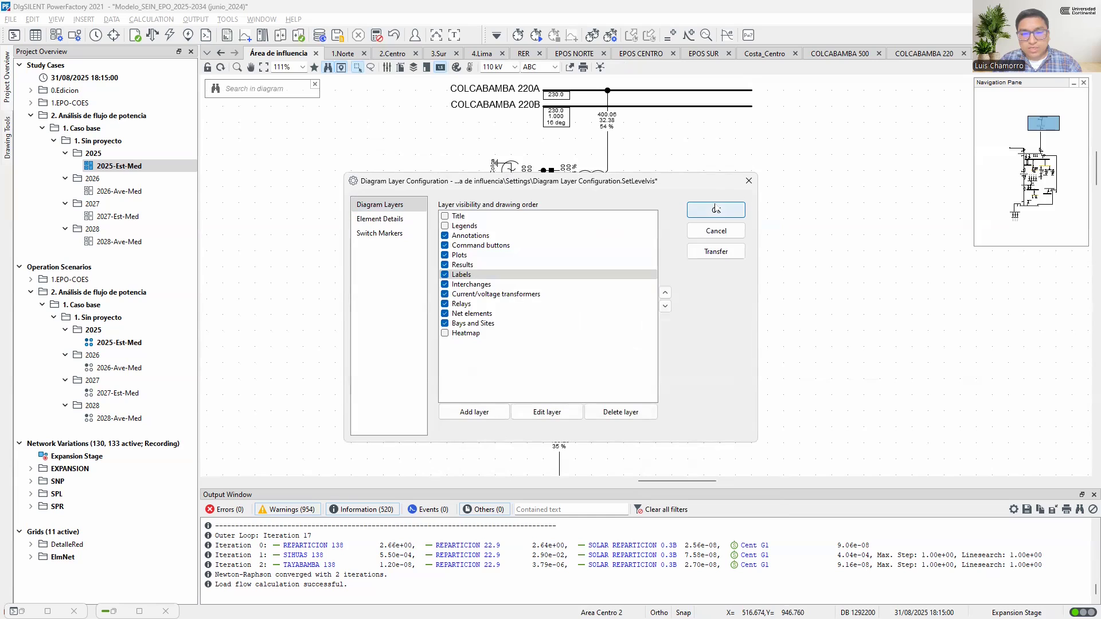
left_click(715, 212)
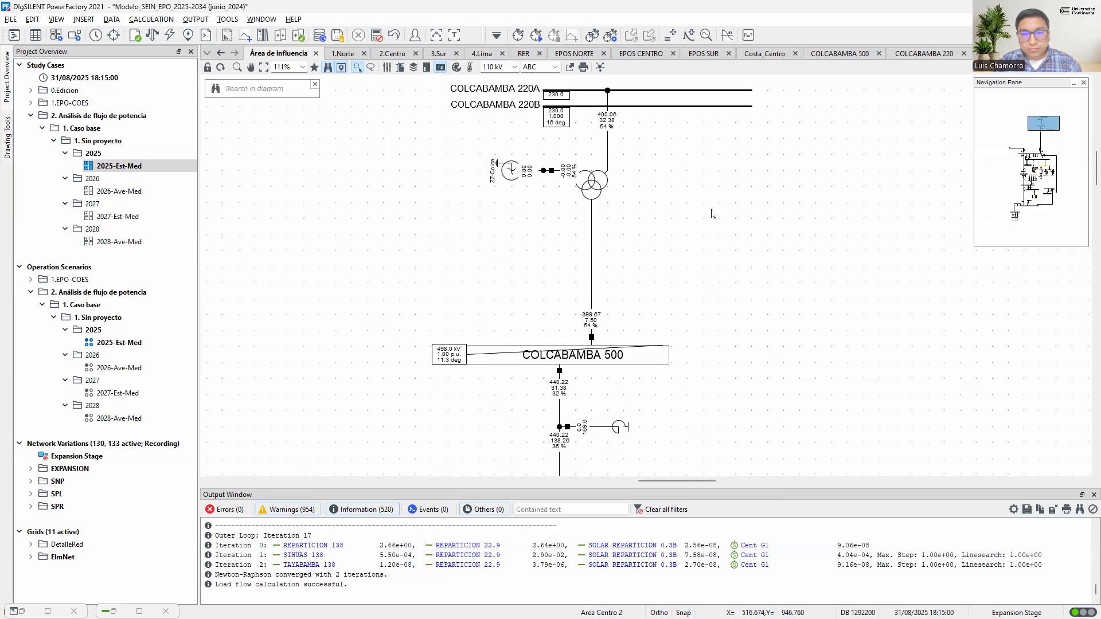
Set the Branch Flow result format to show name, "=" and unit for active power, reactive power and loading
mouse_move(609, 122)
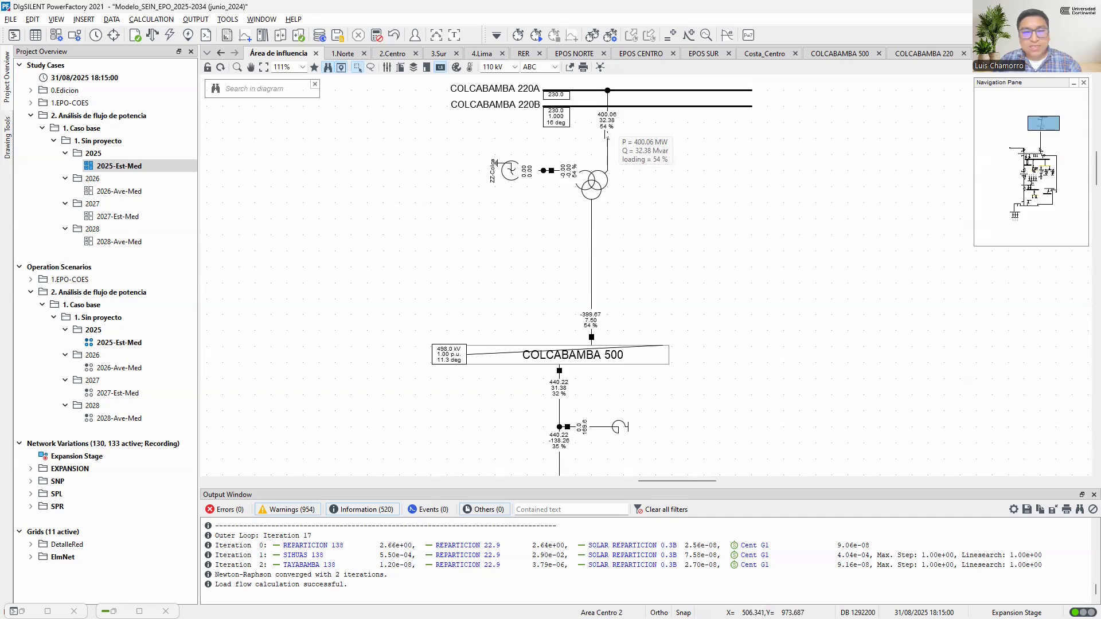
key("ctrl")
key("ctrl")
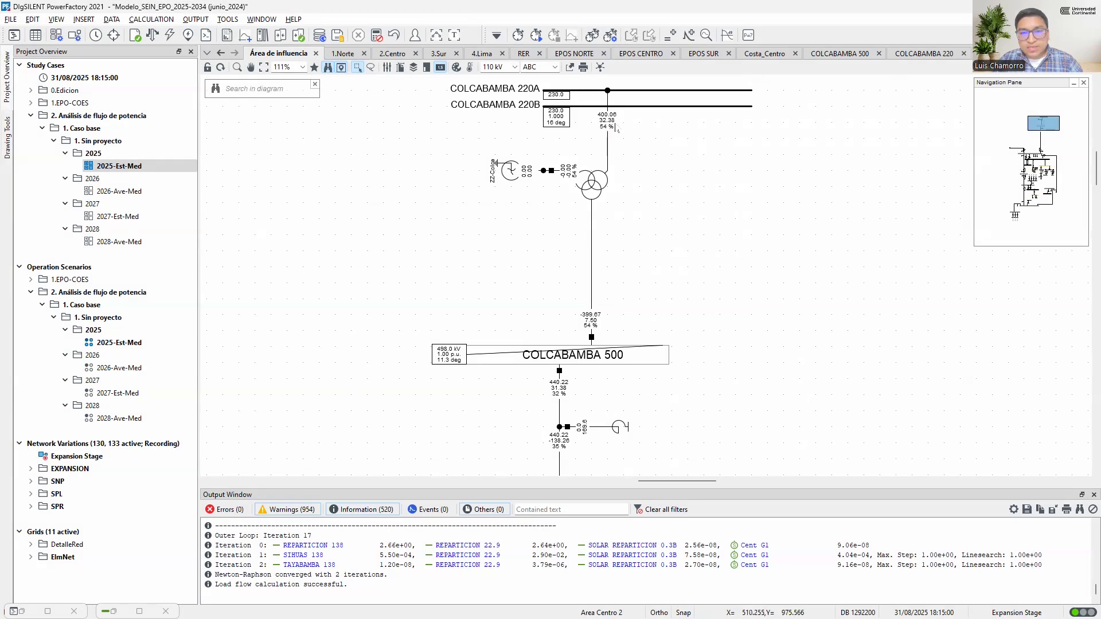
right_click(617, 130)
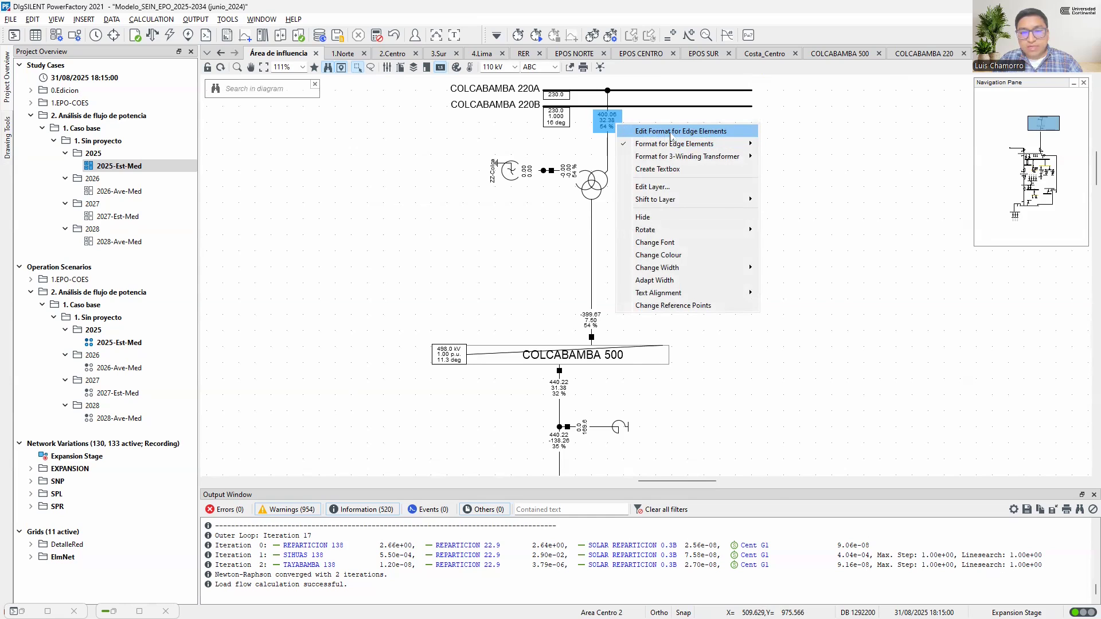
left_click(671, 133)
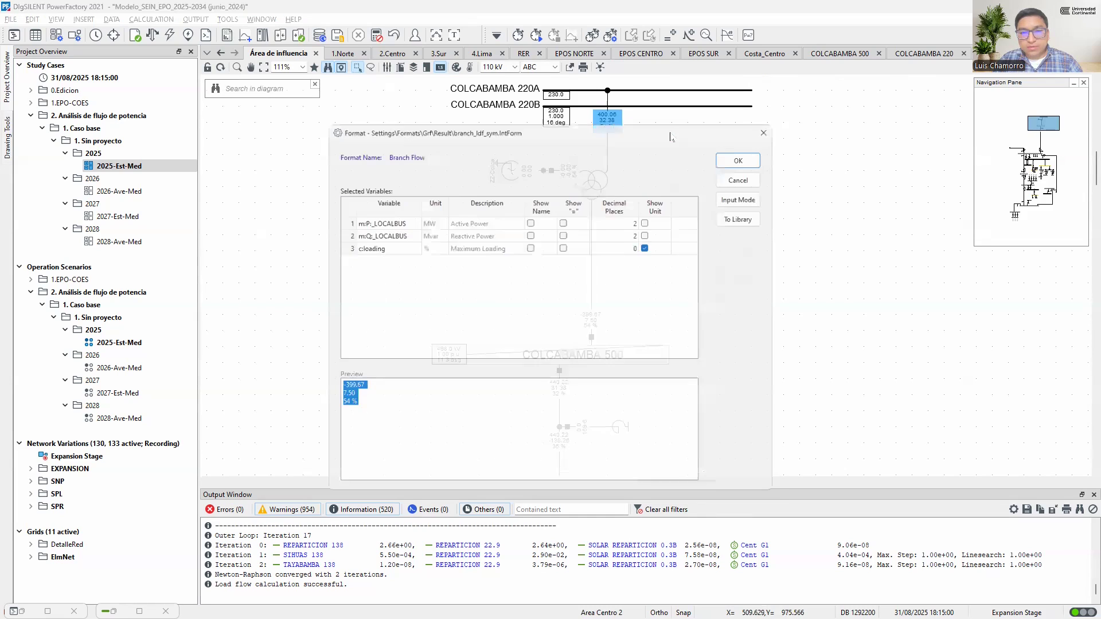
left_click(529, 219)
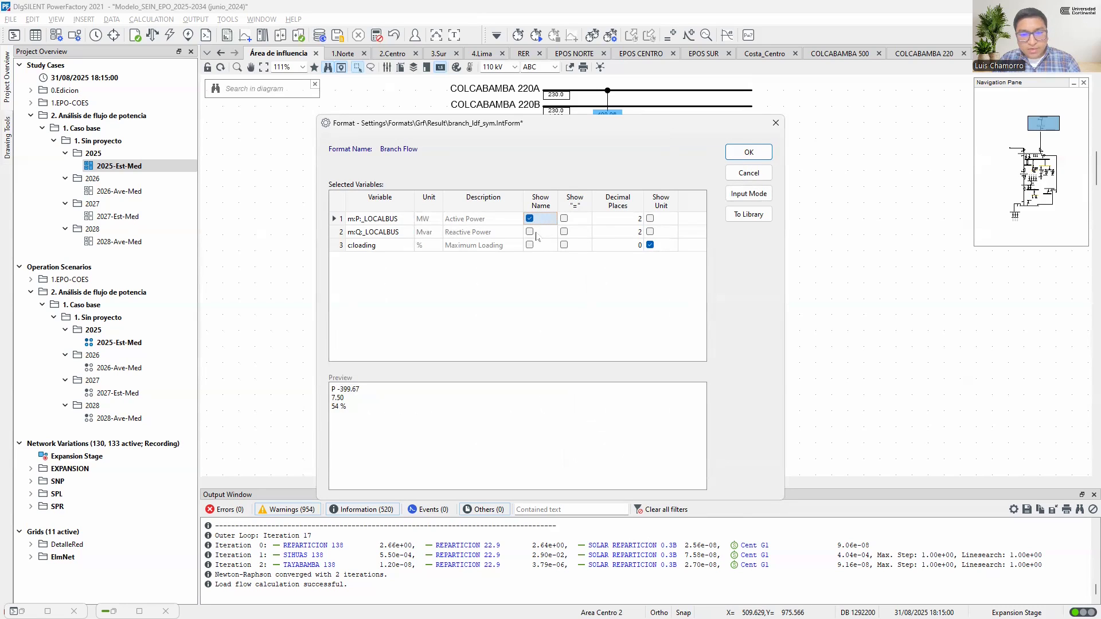
left_click_drag(536, 232, 539, 247)
left_click(541, 236)
left_click_drag(573, 219, 576, 246)
left_click(576, 245)
left_click(658, 222)
left_click_drag(657, 221, 665, 246)
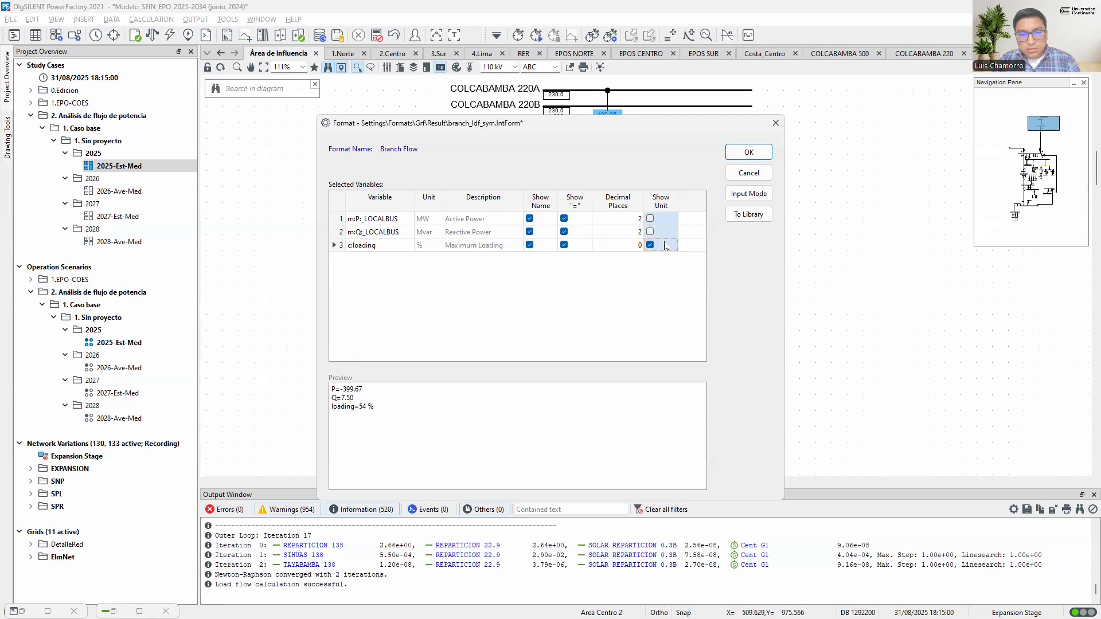
left_click(665, 246)
left_click(674, 224)
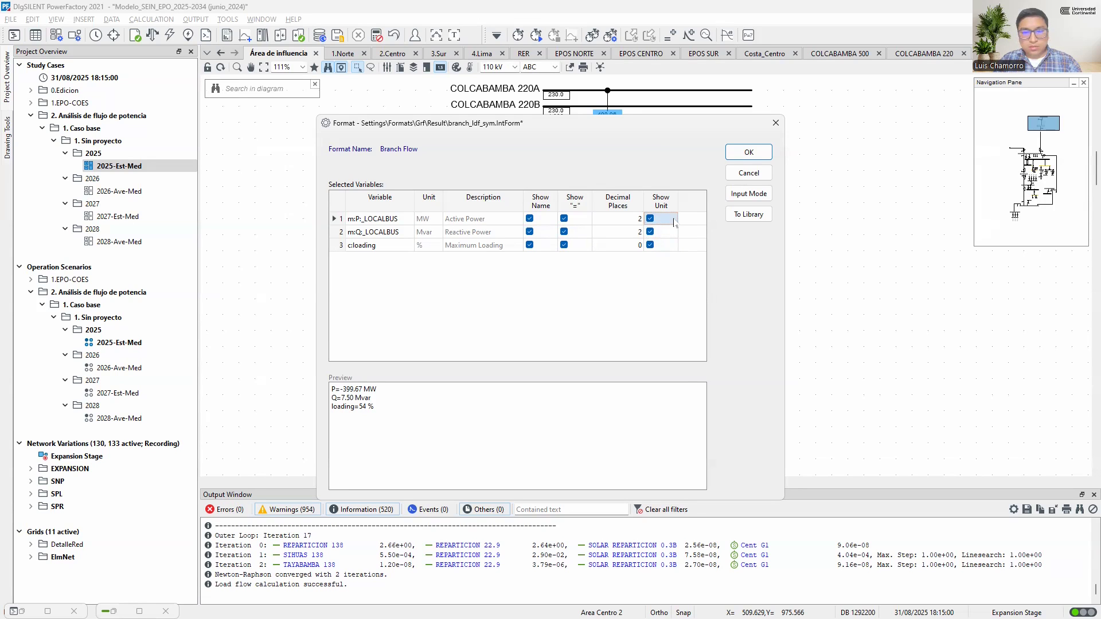
left_click(749, 152)
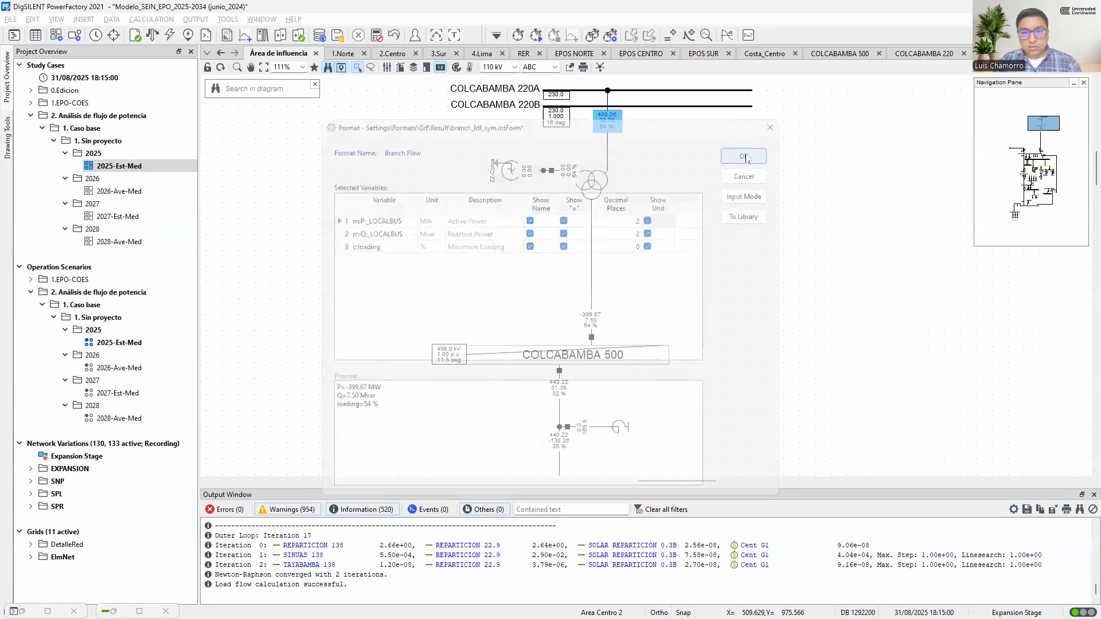
Adapt the text box width for all objects in the Results layer to fit the branch flow results
right_click(619, 126)
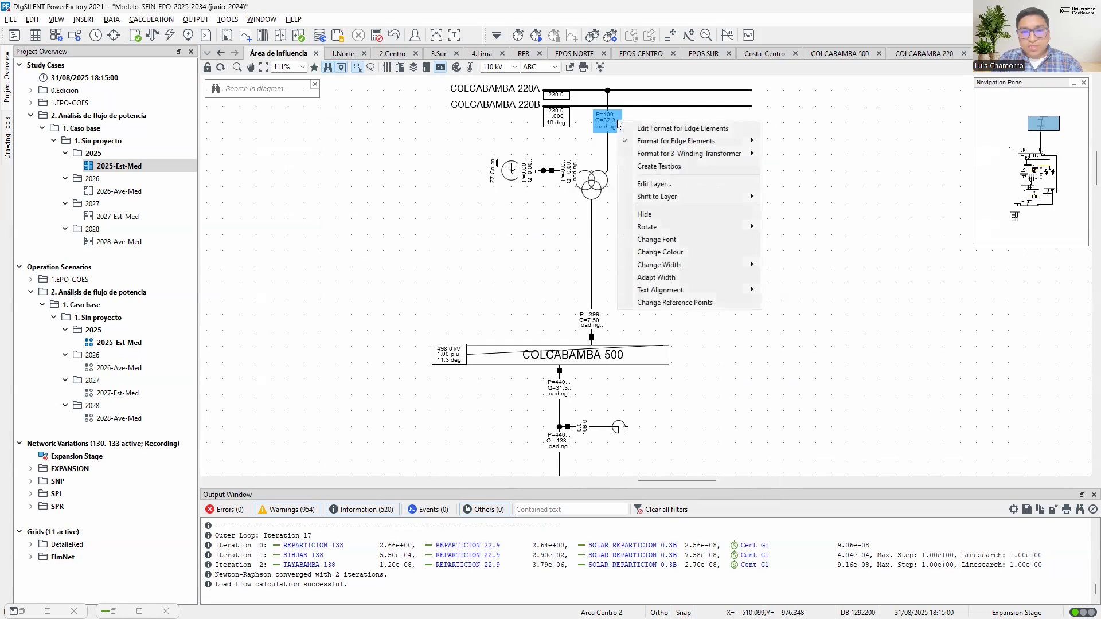
left_click(667, 185)
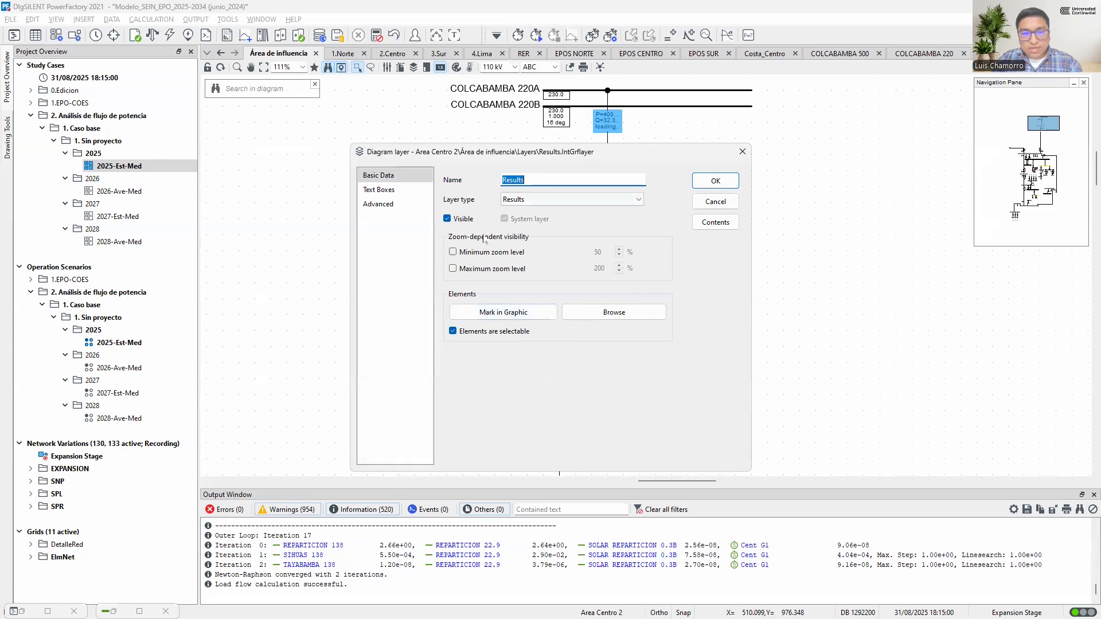
left_click(396, 189)
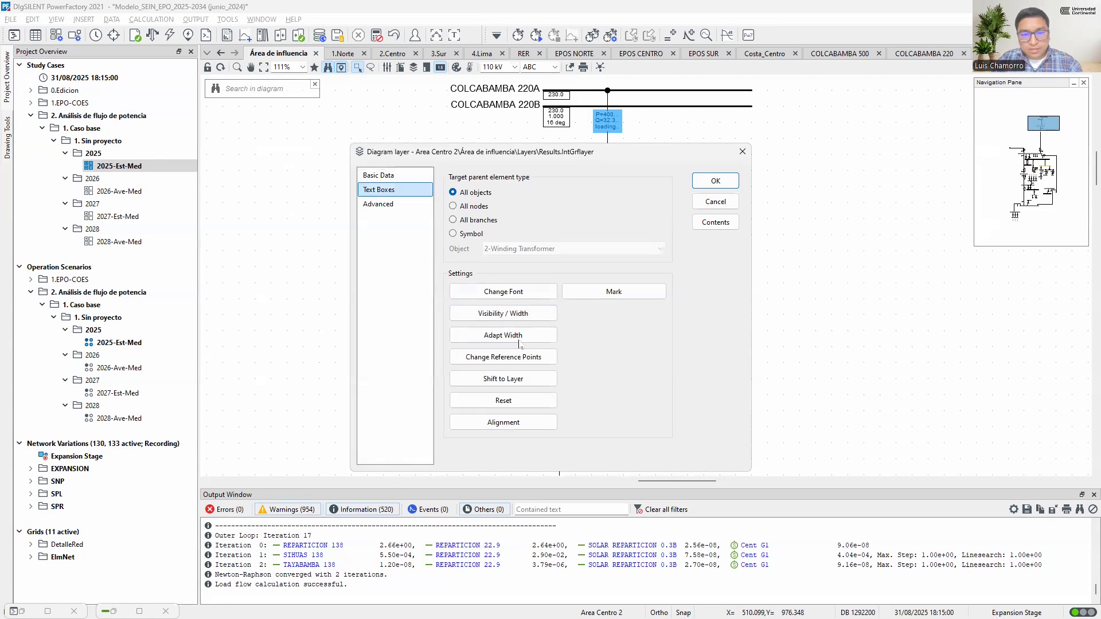
left_click(490, 339)
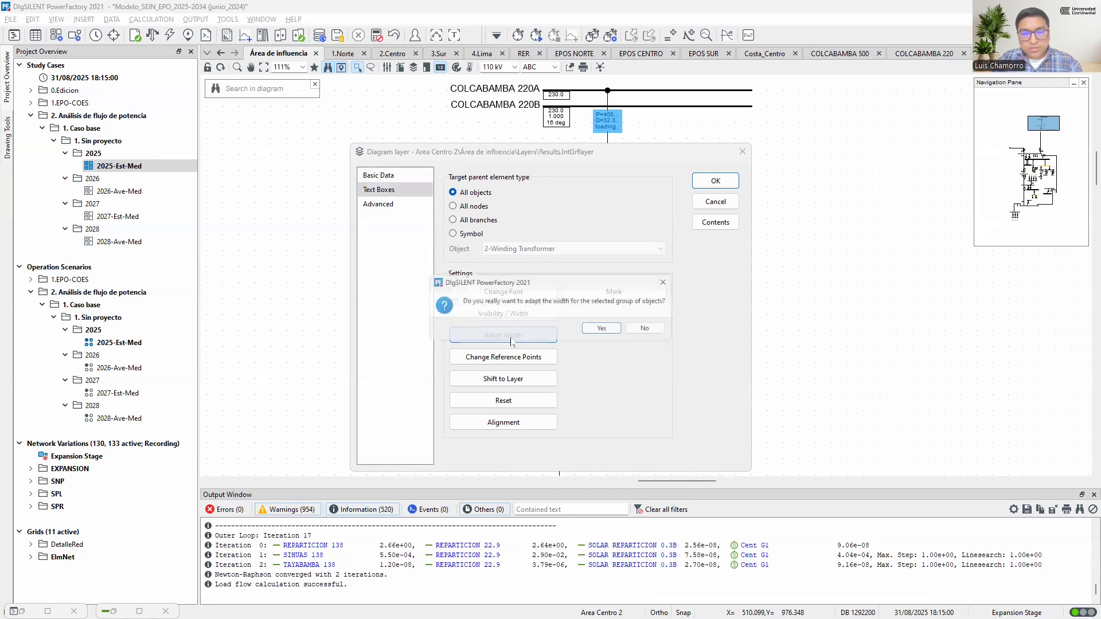
left_click(609, 336)
left_click(721, 185)
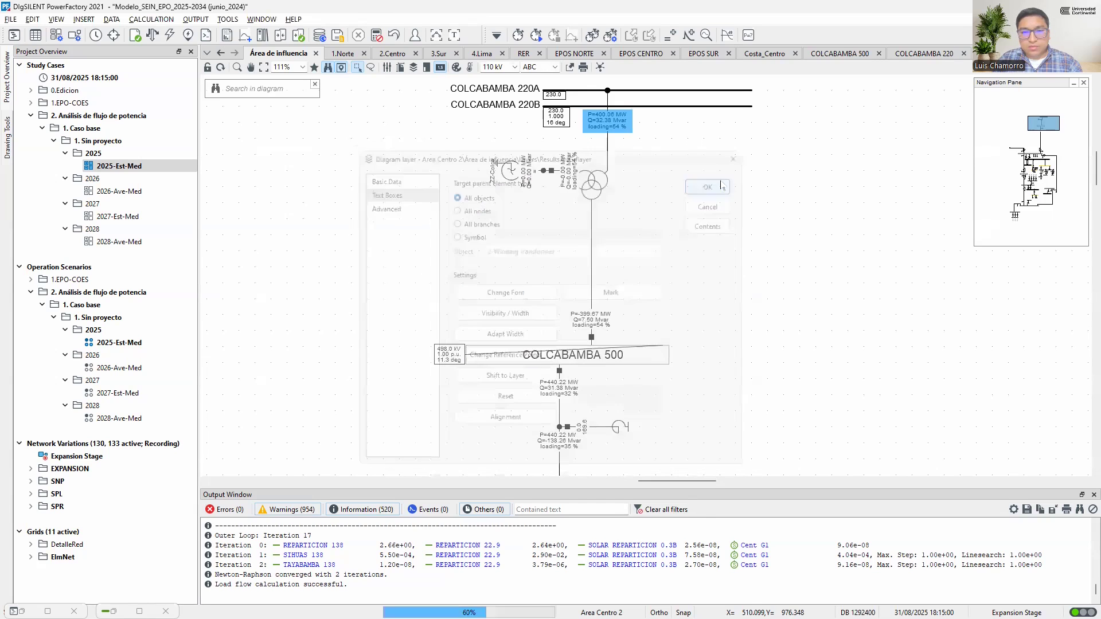
Set the terminal format "L-L Voltage, Angle" to show name, "=" and unit for m:Ul, m:u and m:phiu
left_click(558, 121)
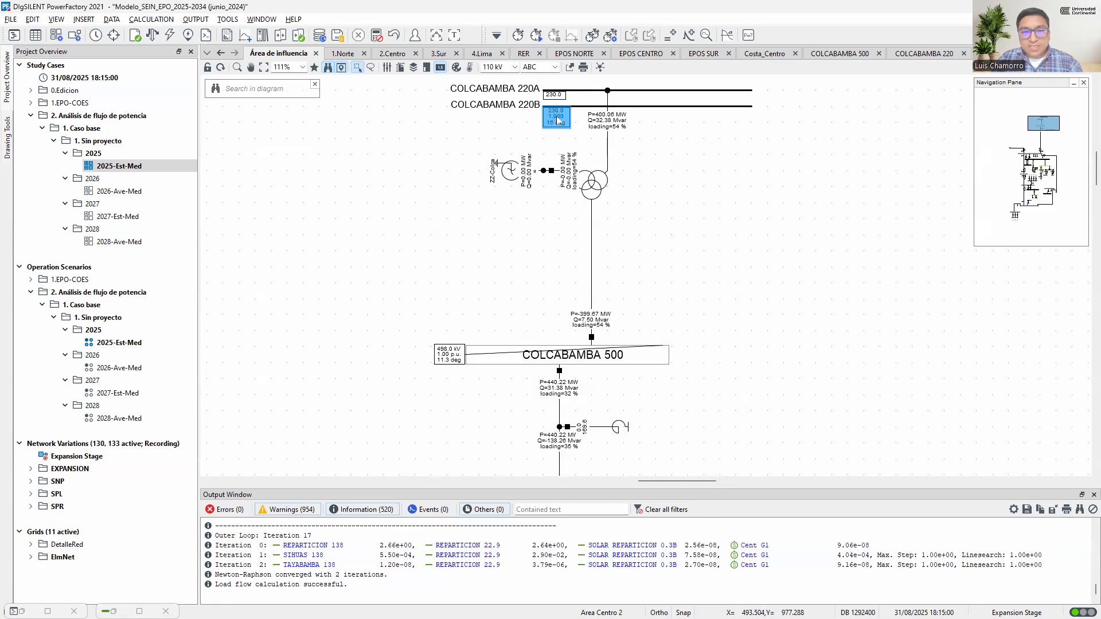
right_click(557, 121)
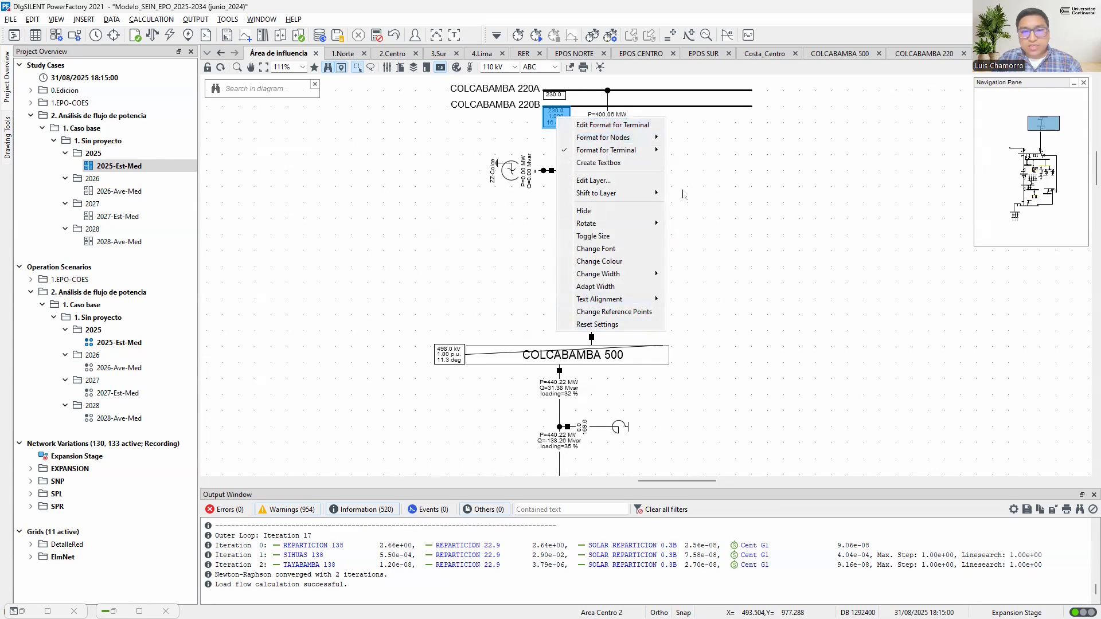
left_click(601, 130)
left_click(531, 219)
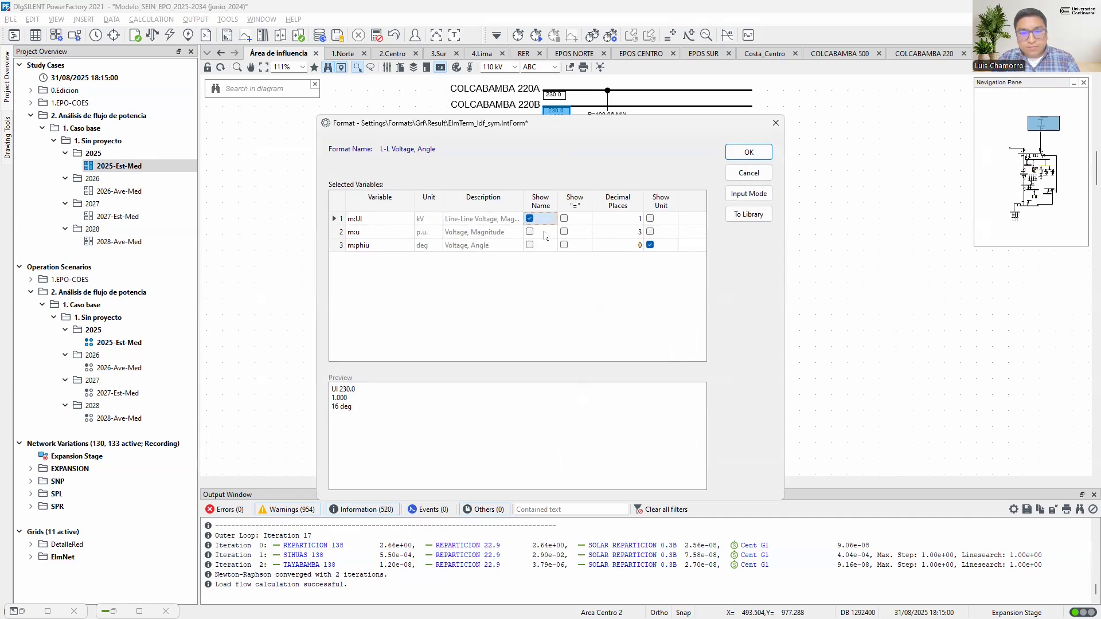
left_click_drag(543, 232, 578, 245)
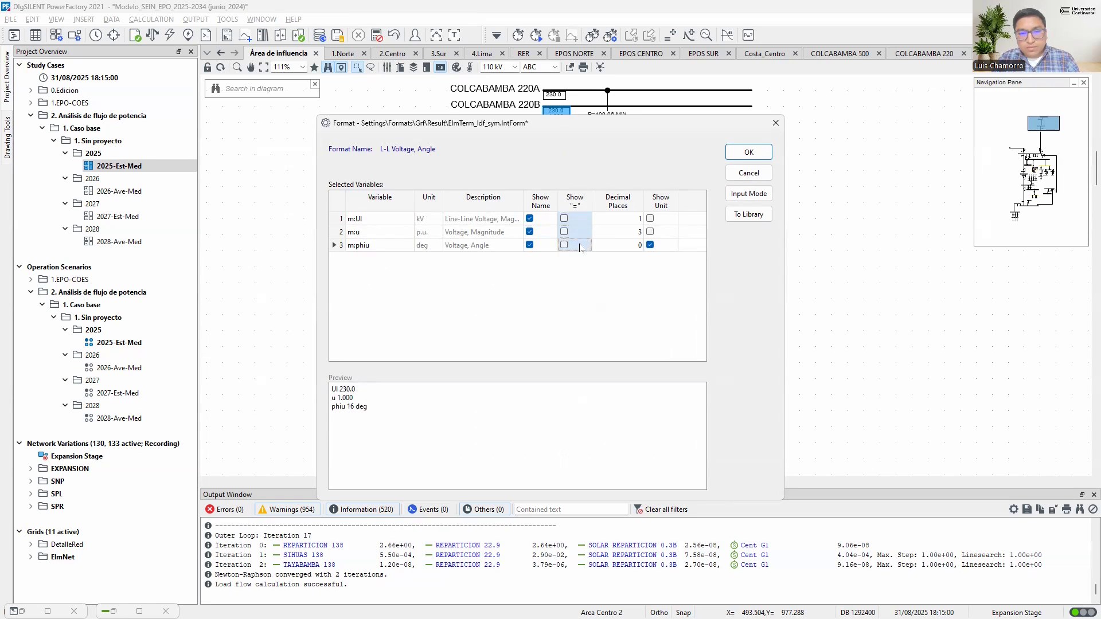
left_click_drag(656, 223, 655, 237)
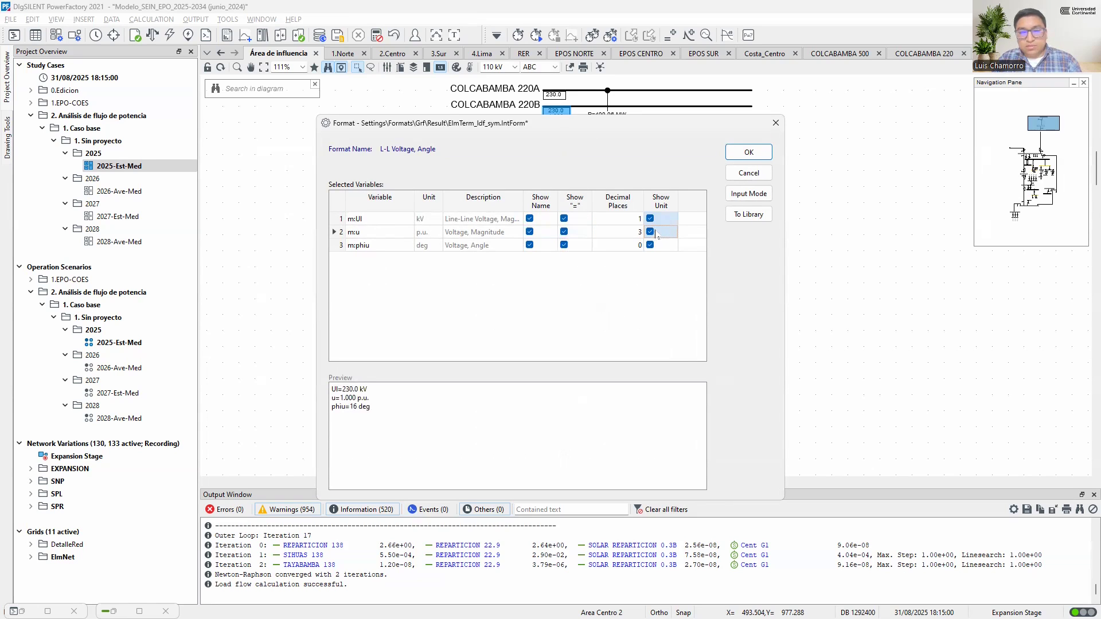
left_click(747, 153)
Adapt the Results layer's text box width again for all objects to fit the terminal voltage results
left_click(566, 123)
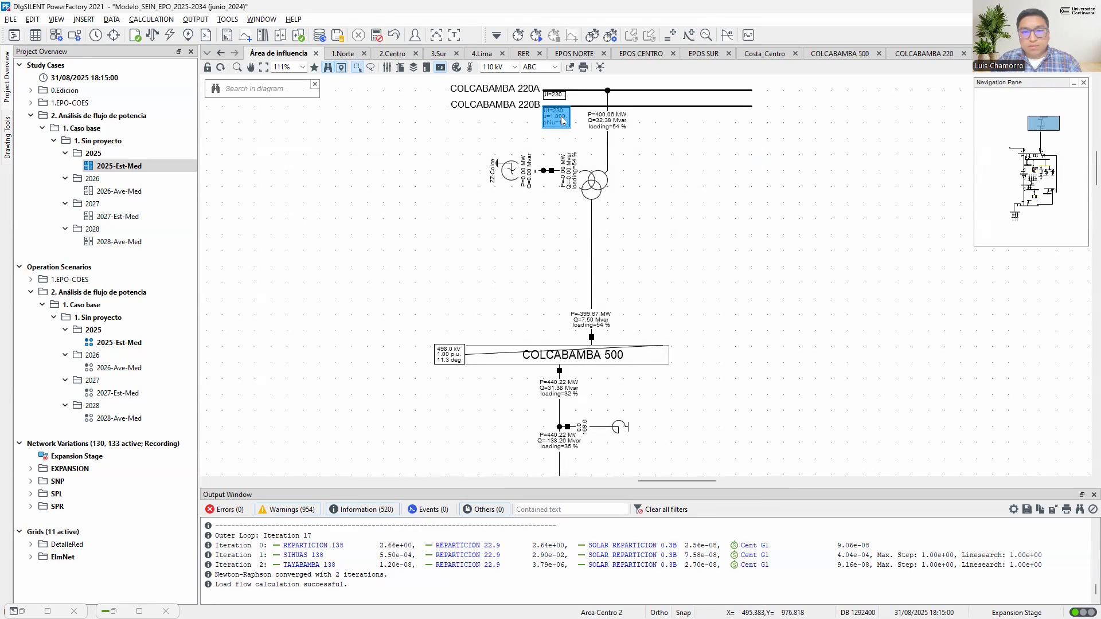
right_click(567, 122)
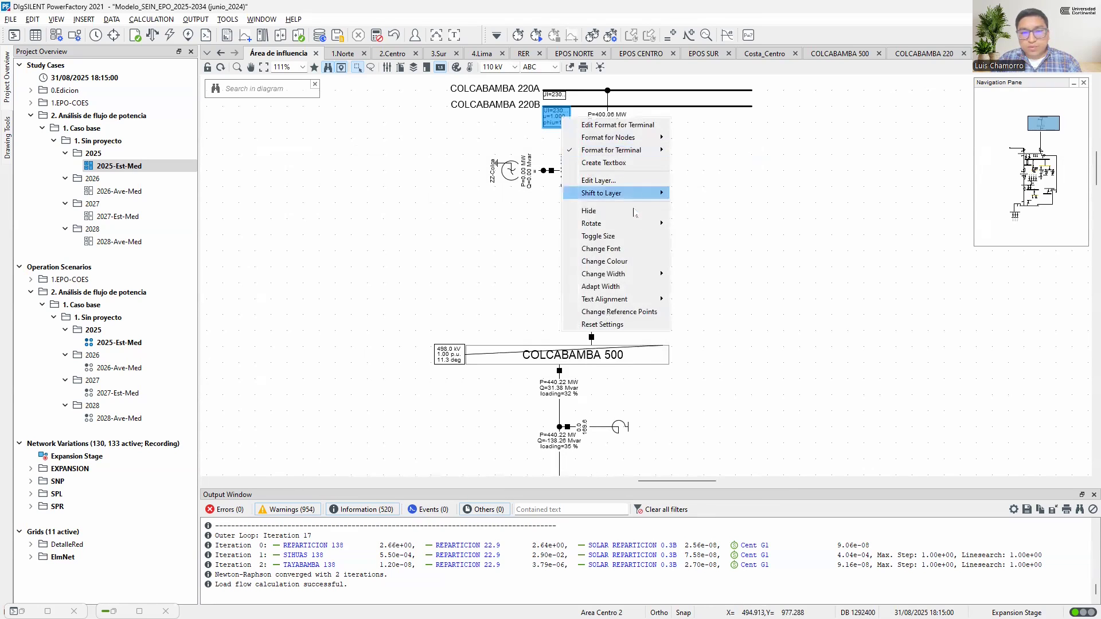
left_click(609, 181)
left_click(379, 190)
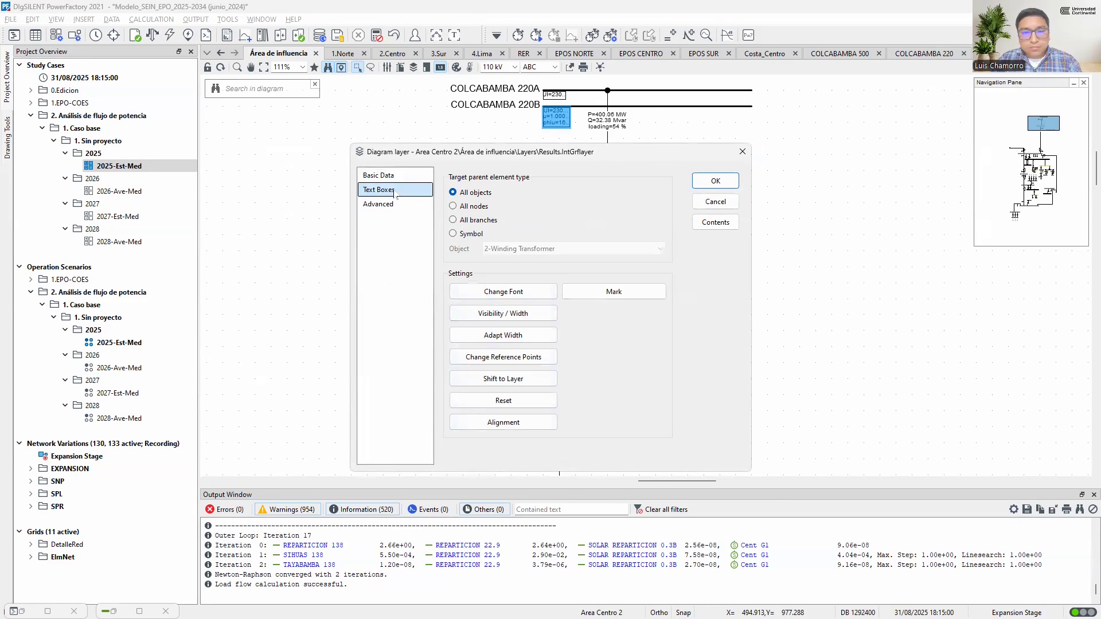
left_click(514, 340)
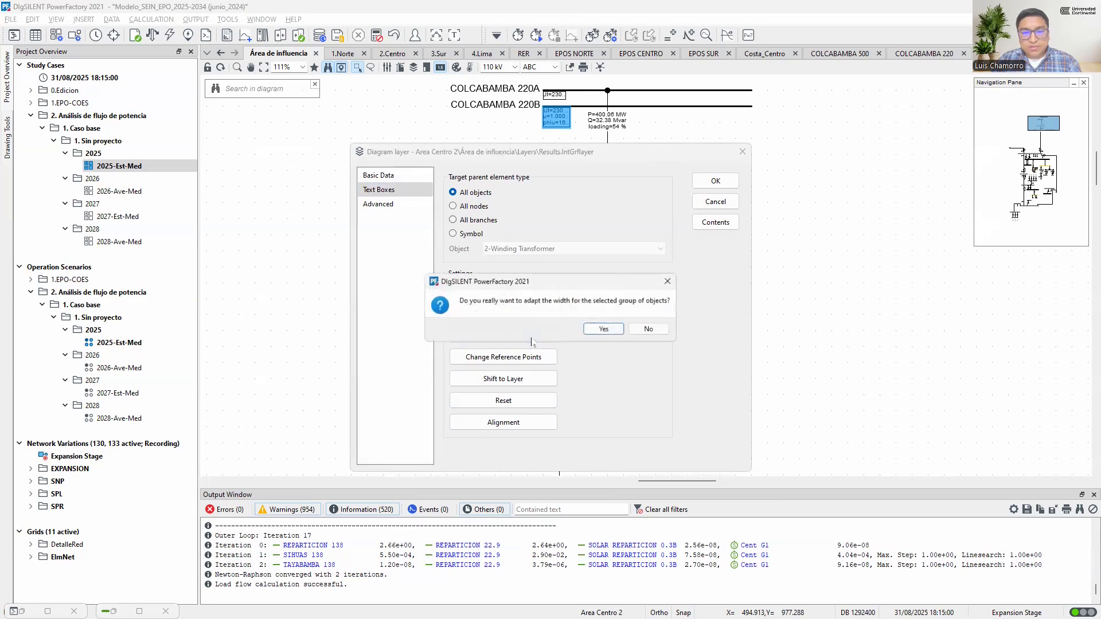
left_click(604, 329)
left_click(715, 181)
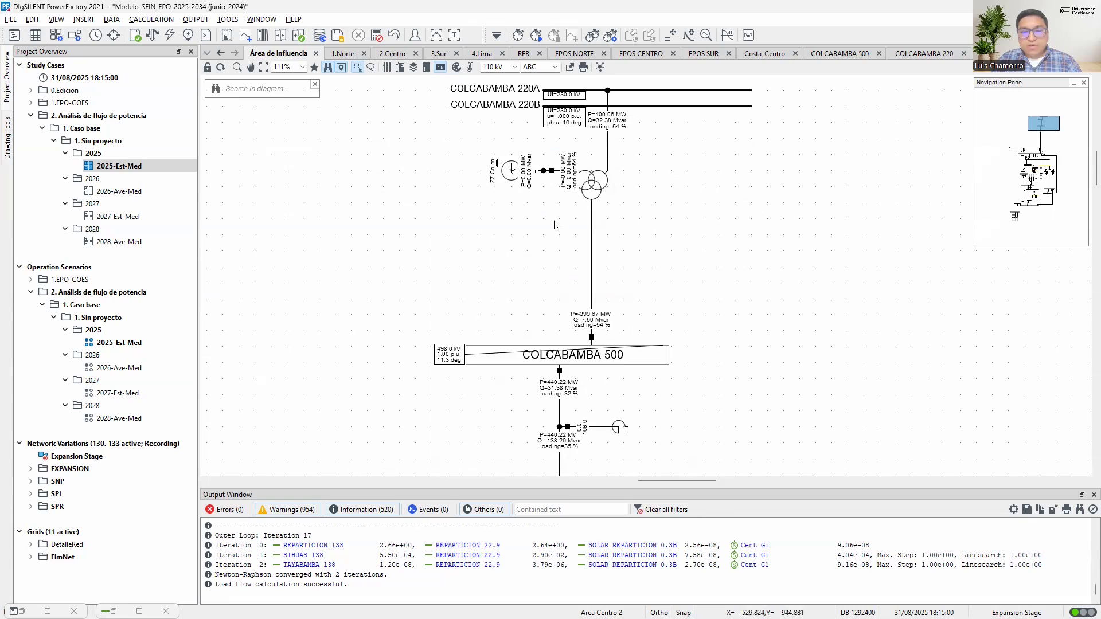
scroll(632, 276, "down", 5)
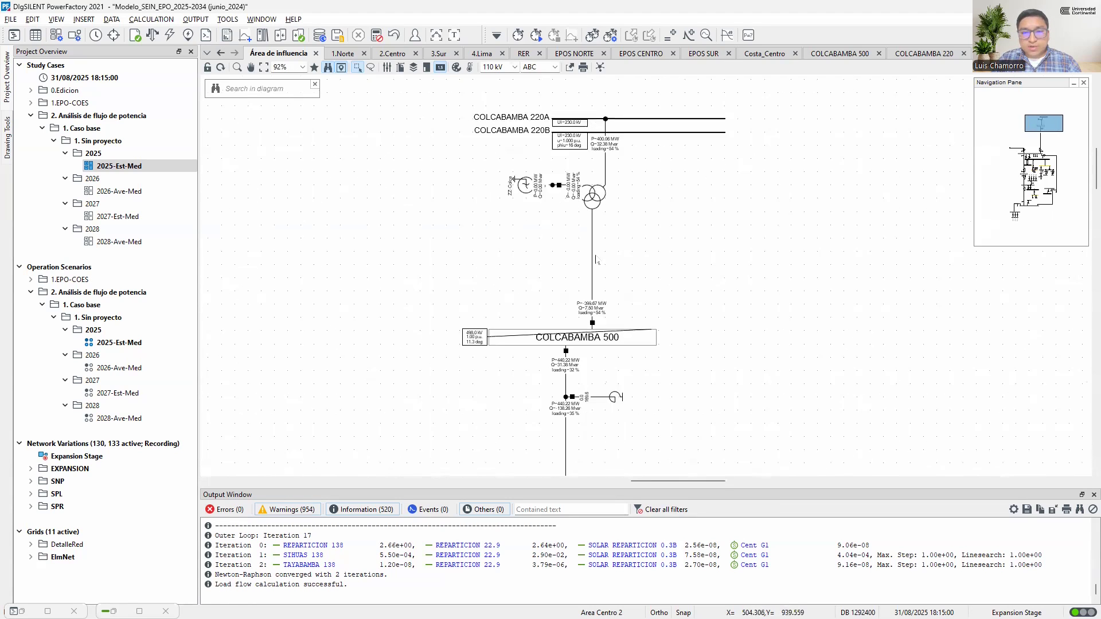
scroll(598, 262, "down", 4)
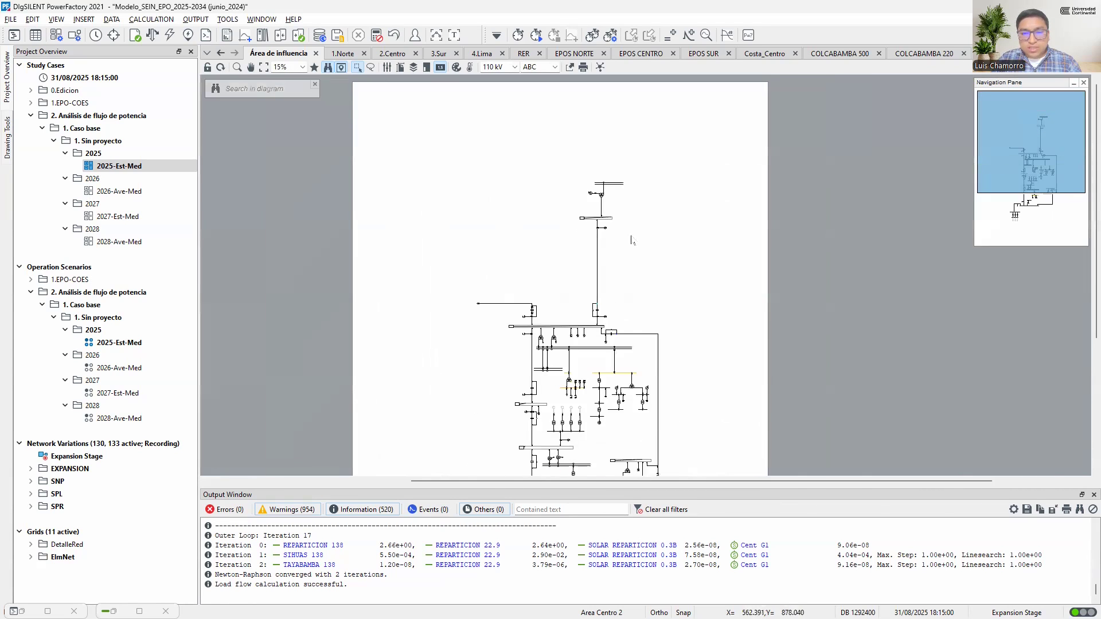
scroll(660, 296, "up", 5)
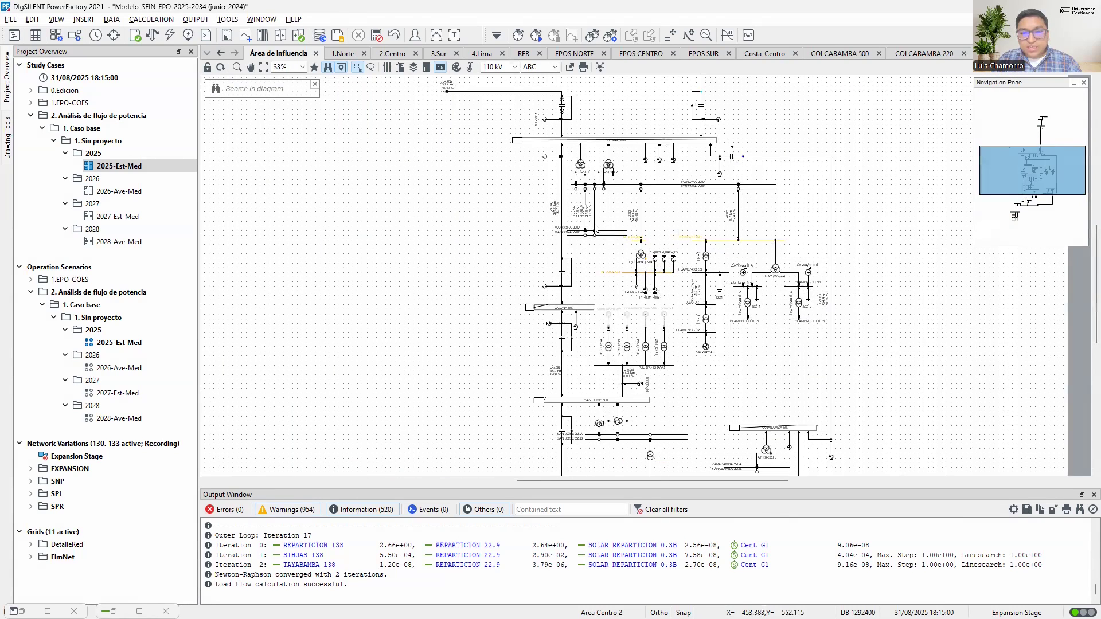
scroll(575, 256, "up", 3)
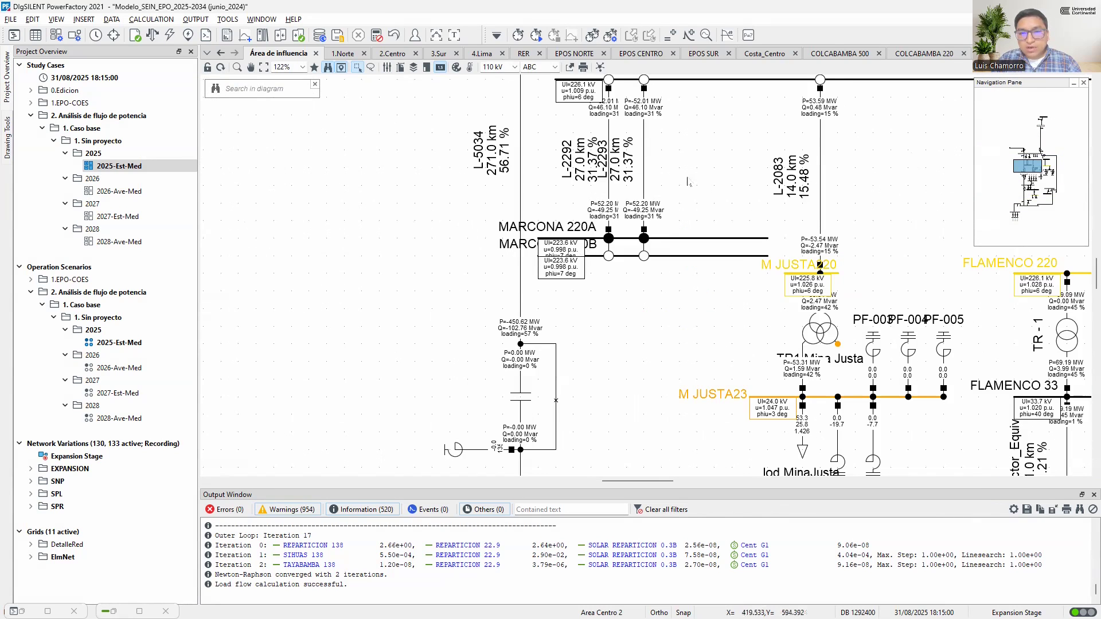
Move the Marcona 220A and 220B busbars lower and shift line L-2293 away from L-2292 to separate their labels
left_click_drag(693, 297, 588, 214)
left_click_drag(661, 240, 660, 262)
left_click_drag(660, 263, 661, 276)
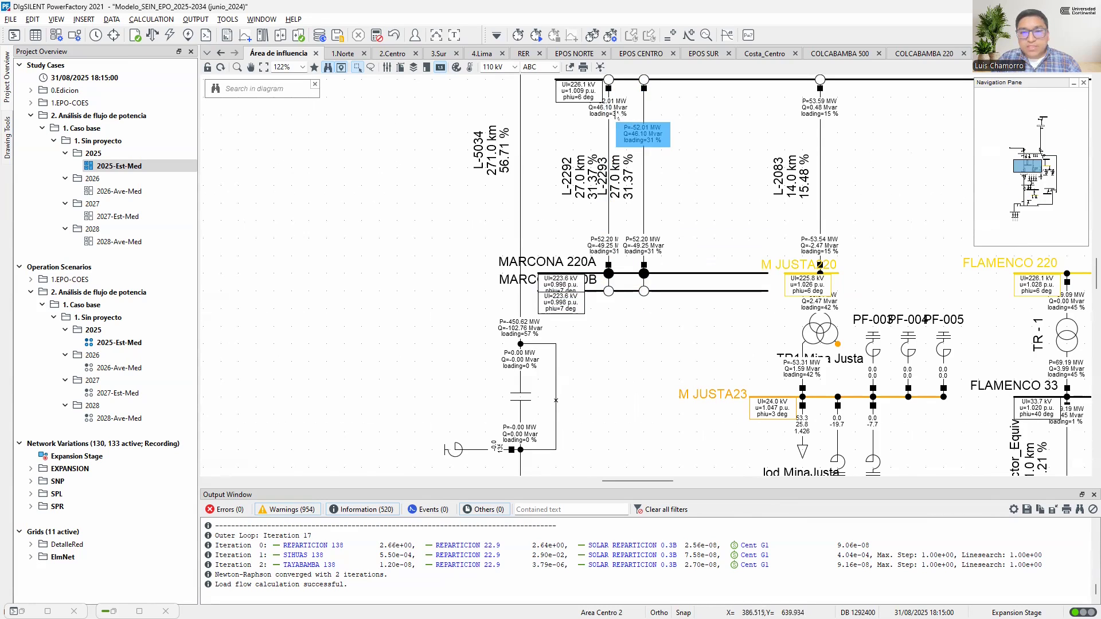
left_click(647, 181)
left_click_drag(651, 172, 697, 172)
left_click(631, 222)
Extend the San José 220A and 220B busbars to the right beyond the SVC connection
scroll(631, 222, "down", 2)
scroll(633, 223, "down", 1)
scroll(633, 224, "down", 5)
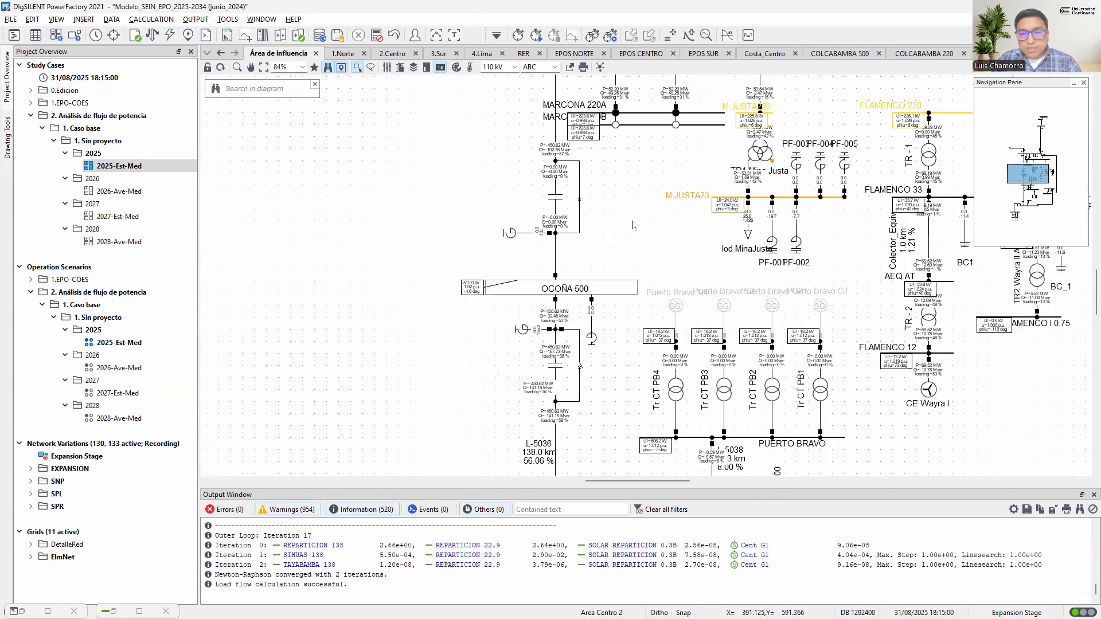
scroll(625, 227, "down", 3)
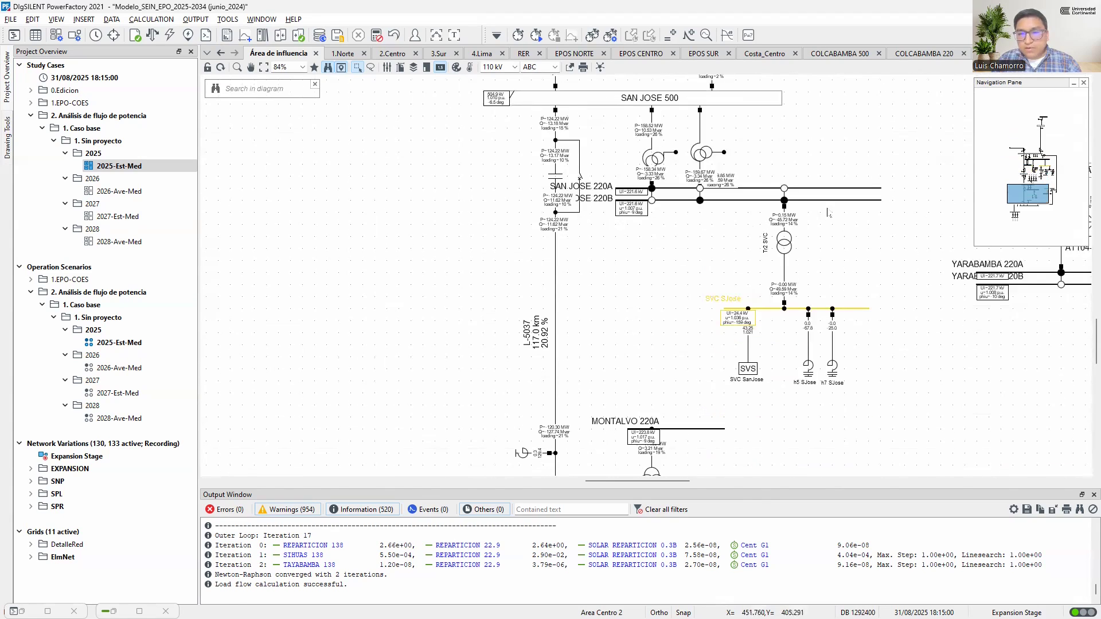
left_click_drag(841, 322, 694, 236)
scroll(694, 236, "down", 3)
scroll(801, 222, "up", 2)
left_click_drag(802, 192, 855, 214)
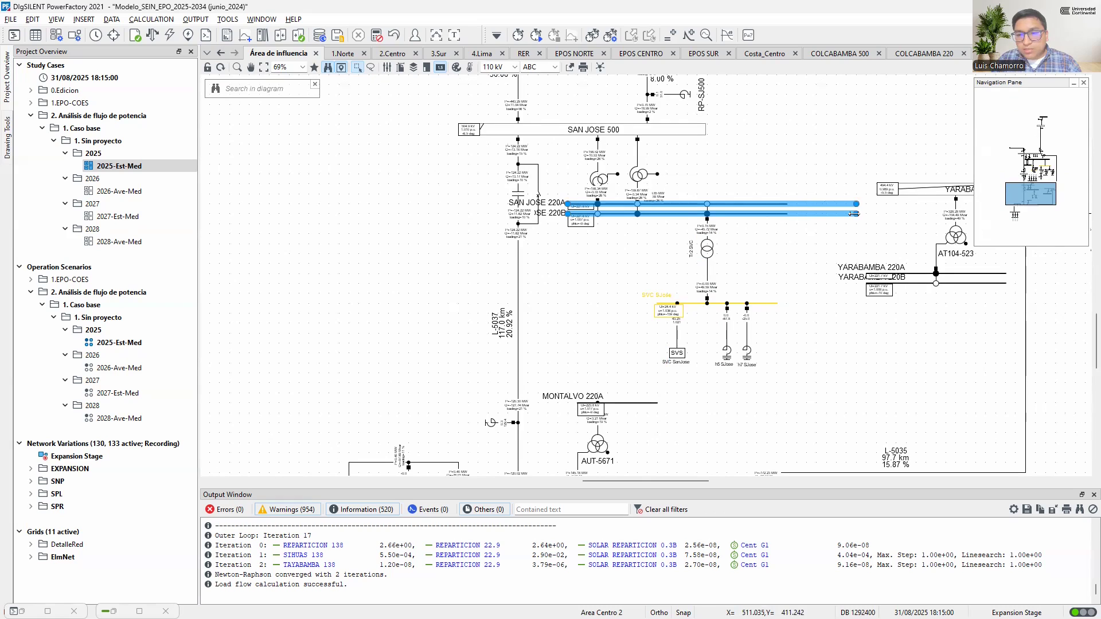
left_click(780, 285)
Lower the SVS and the two shunts connected to the SVC San José busbar to lengthen their branches
left_click_drag(810, 388, 761, 348)
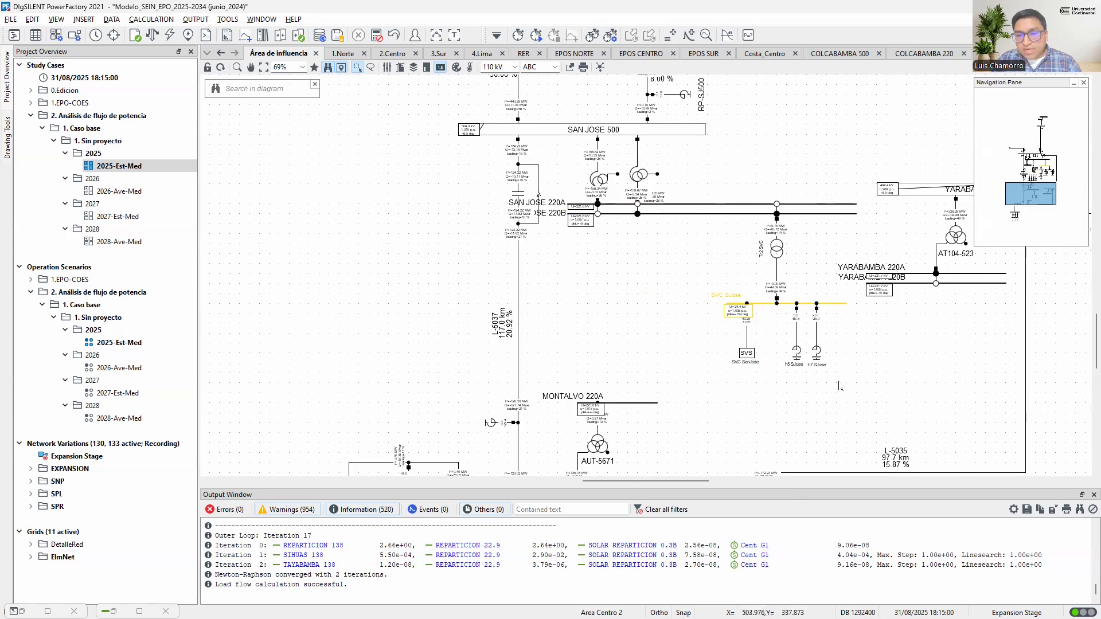
left_click_drag(840, 384, 689, 327)
left_click_drag(747, 352, 749, 381)
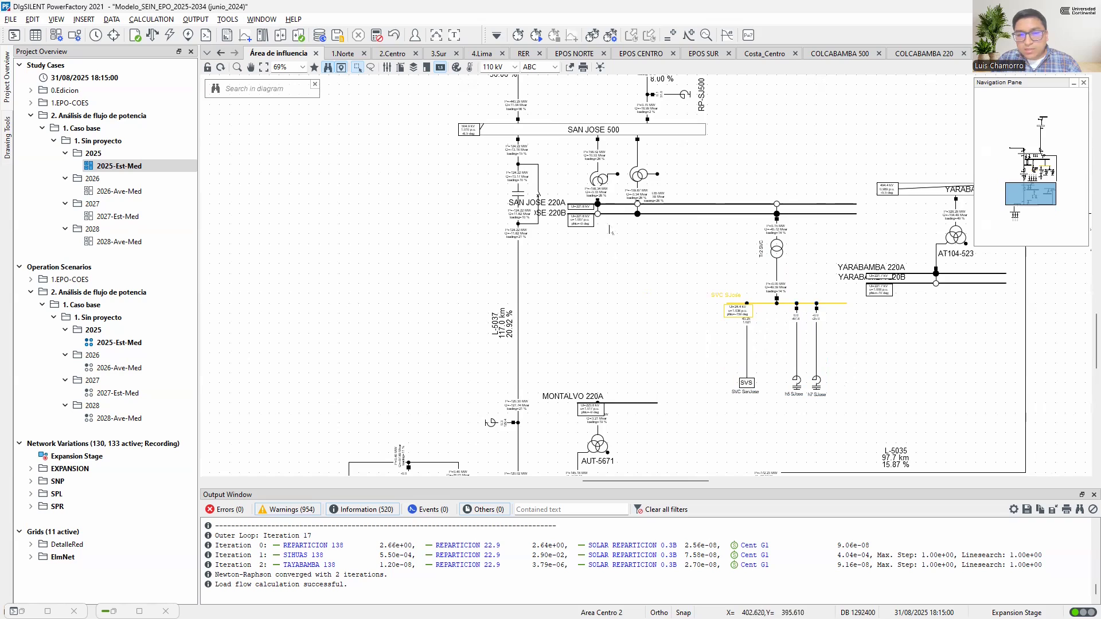
Draw a rectangle annotation below the San José 220 busbars, shift the SVC branch right and down, and widen the rectangle
left_click(8, 141)
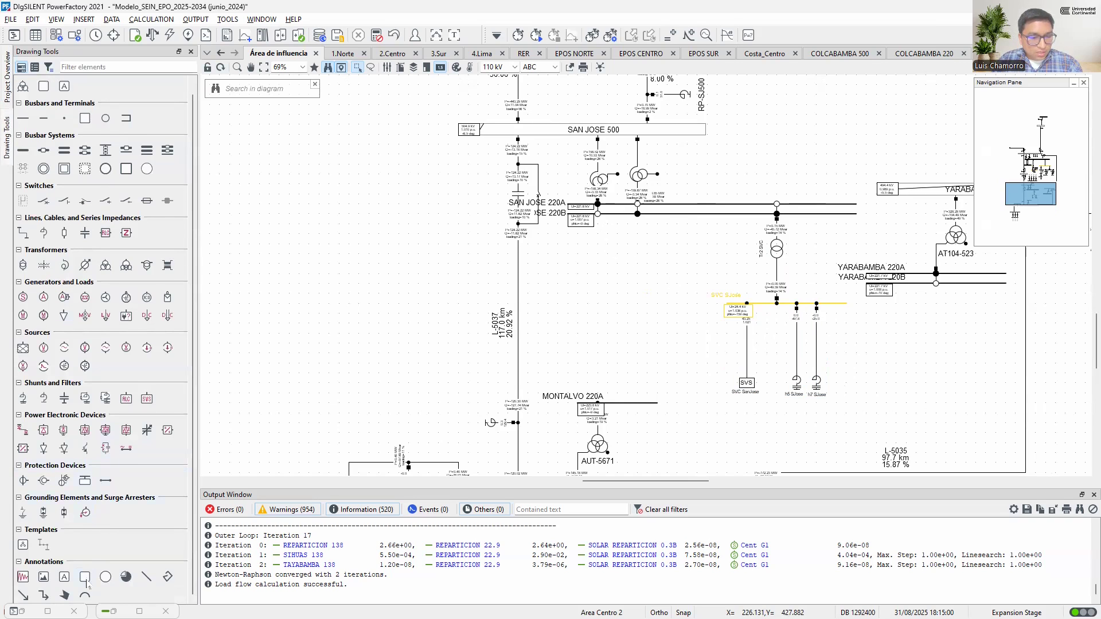
left_click(86, 578)
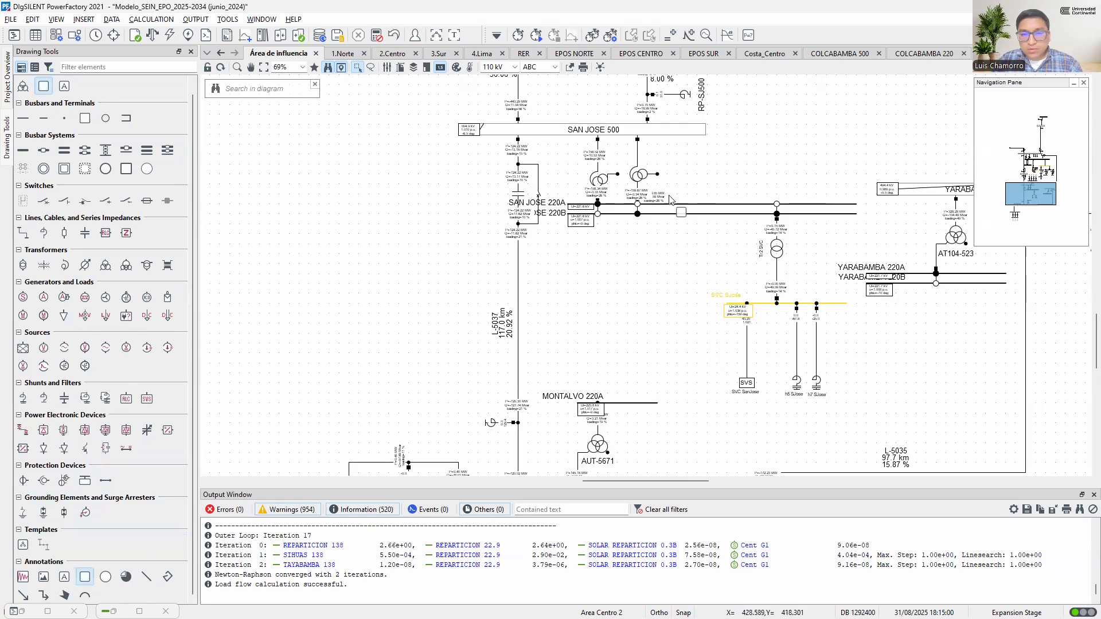
left_click_drag(680, 235, 710, 358)
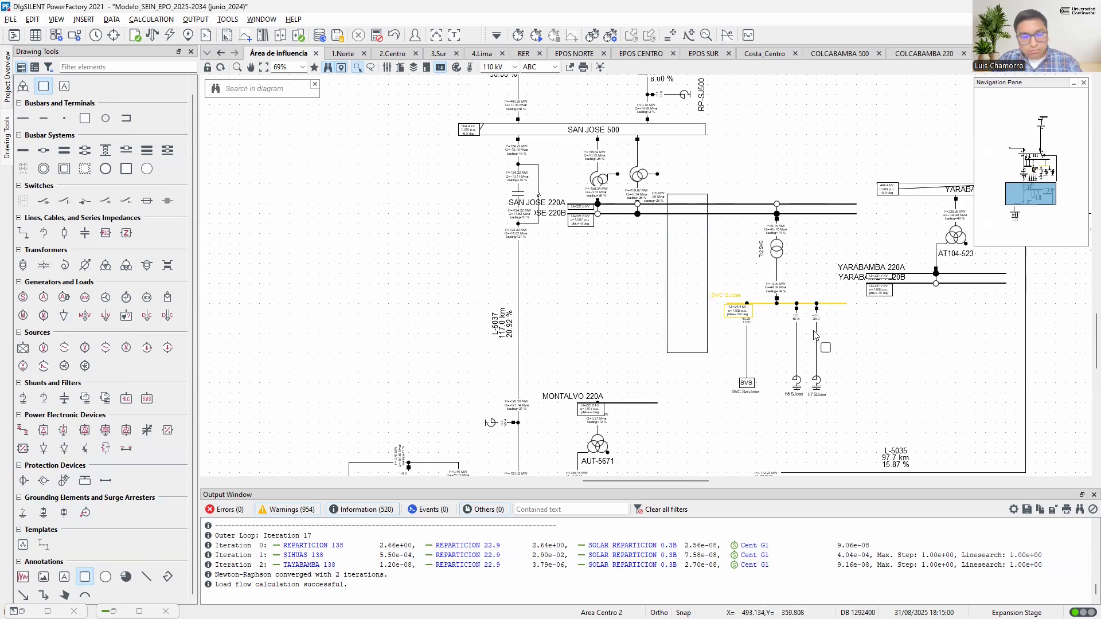
mouse_move(826, 416)
left_mouse_down()
mouse_move(733, 247)
mouse_move(779, 265)
mouse_move(779, 293)
mouse_move(819, 298)
left_mouse_up()
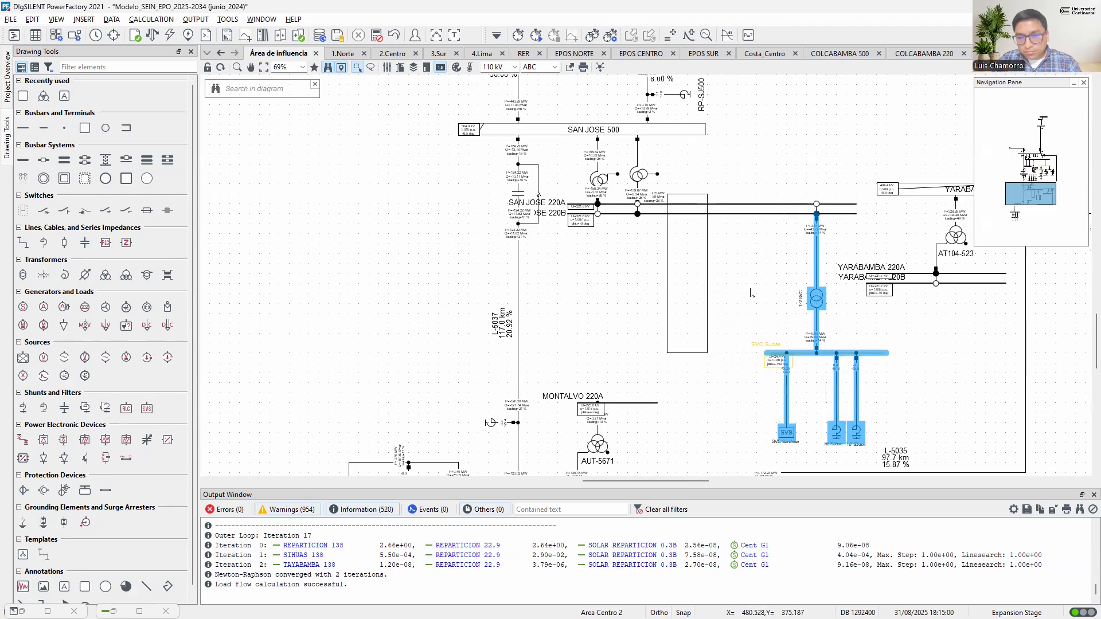
left_click(707, 281)
left_click_drag(707, 281, 751, 283)
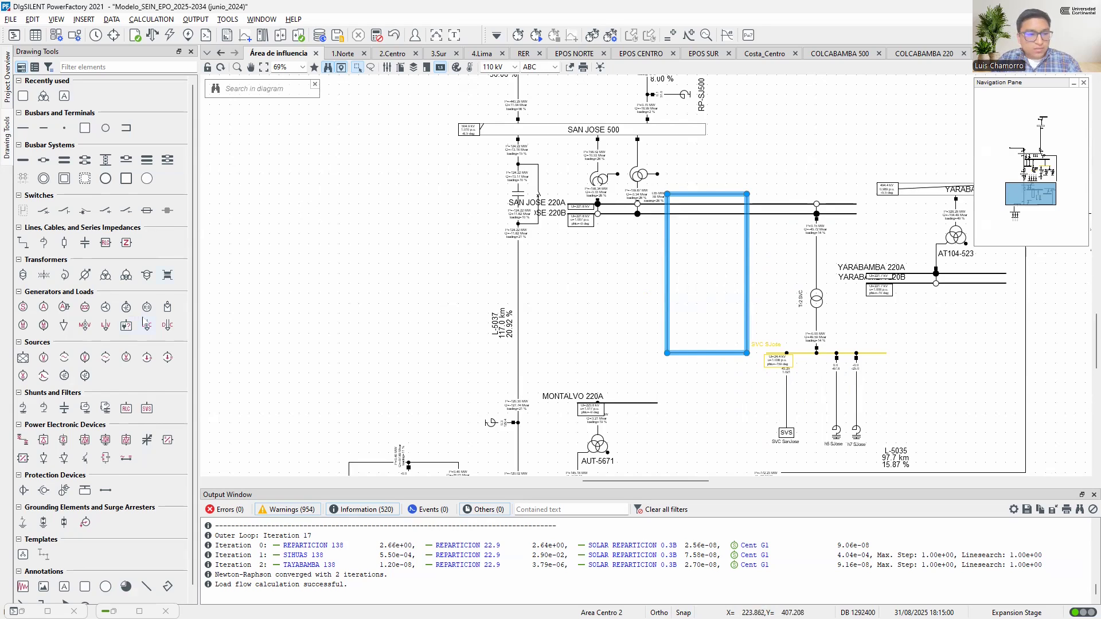
Add the text annotation "Instalaciones del Proyecto" centred just below the rectangle
scroll(84, 565, "down", 1)
left_click(65, 579)
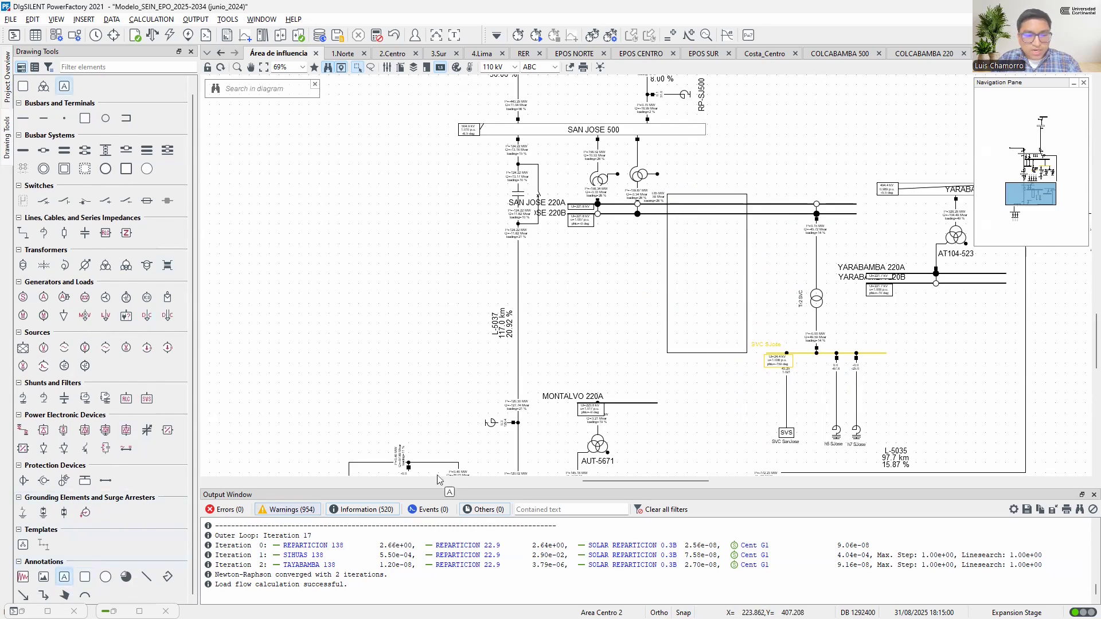
left_click(658, 363)
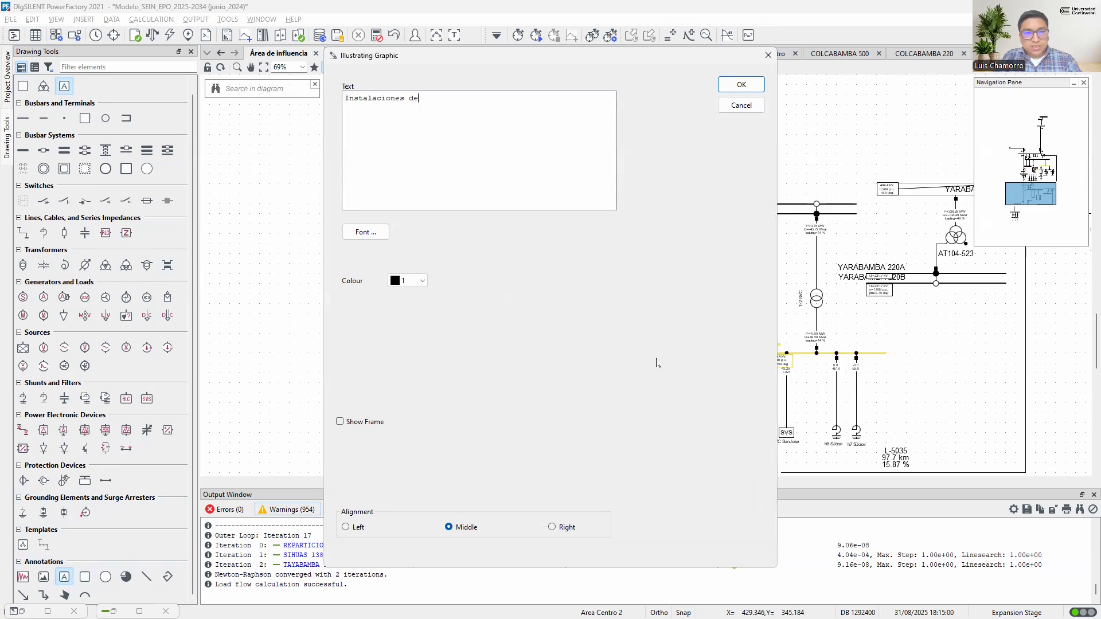
type("Instalaciones del proyecto")
key("BackSpace")
type("P")
left_click(748, 89)
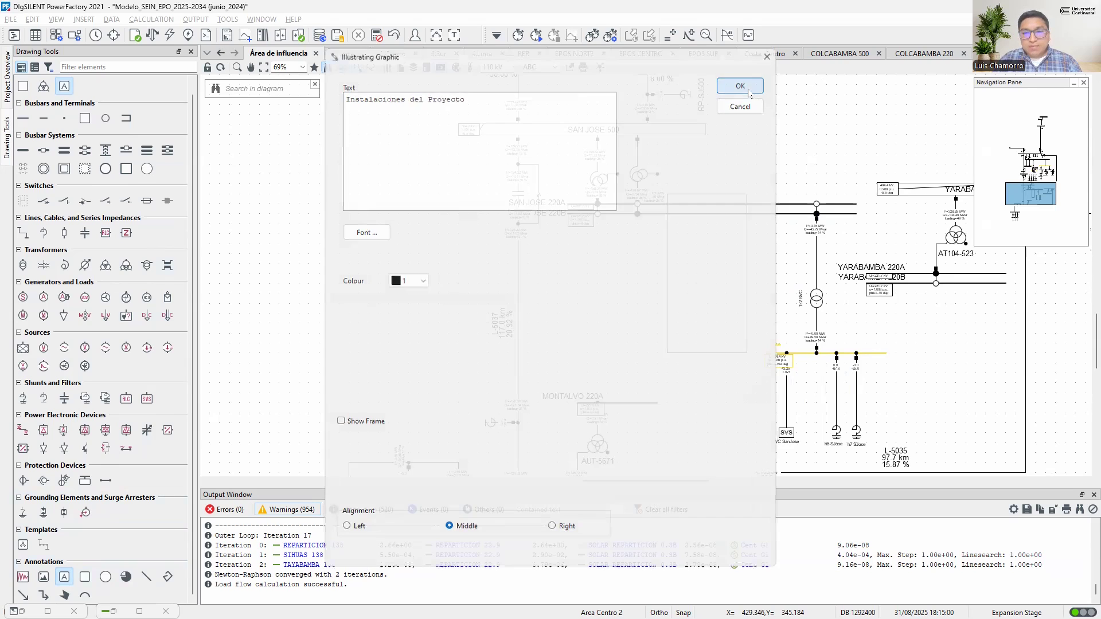
left_click(654, 370)
left_click_drag(658, 365, 688, 367)
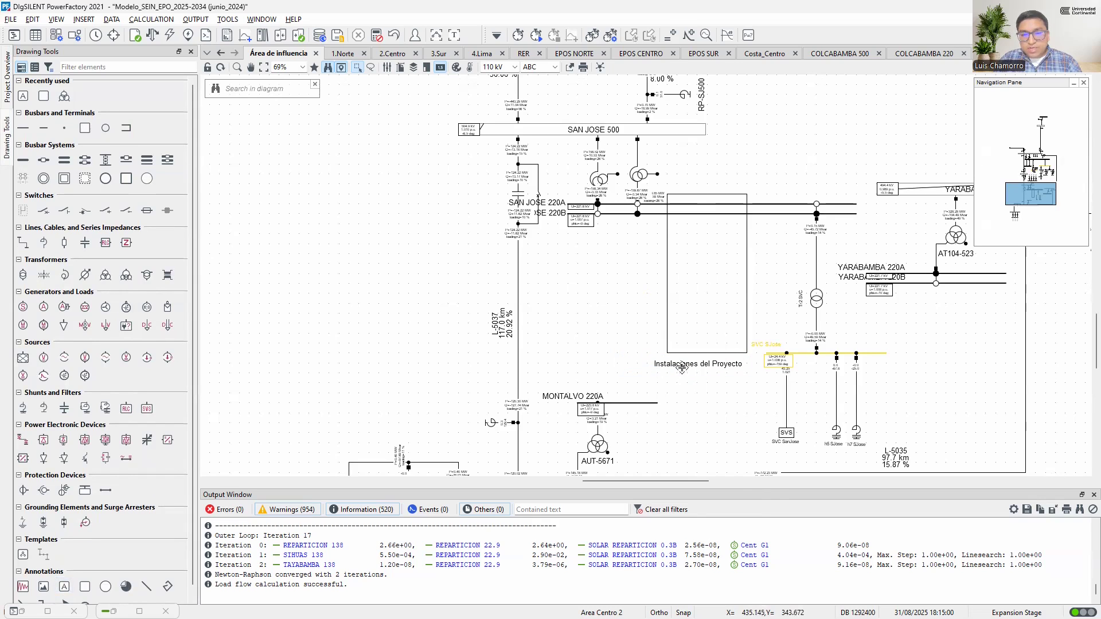
Format the "Instalaciones del Proyecto" text with red colour 2 and Arial font size 20
double_click(681, 368)
left_click(416, 281)
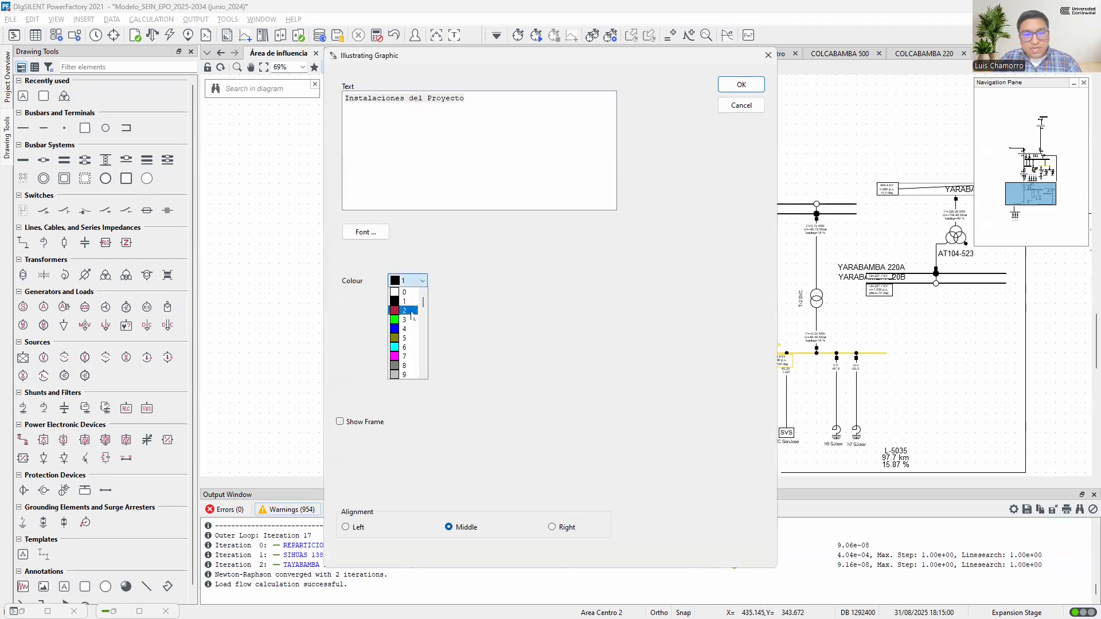
left_click(412, 311)
left_click(377, 232)
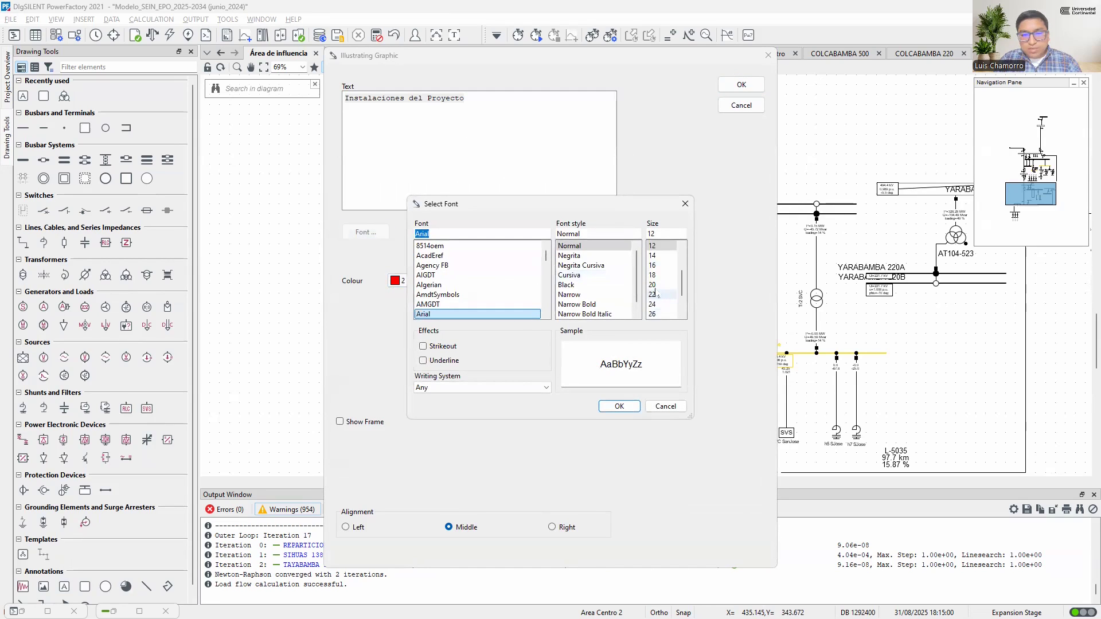
left_click(654, 285)
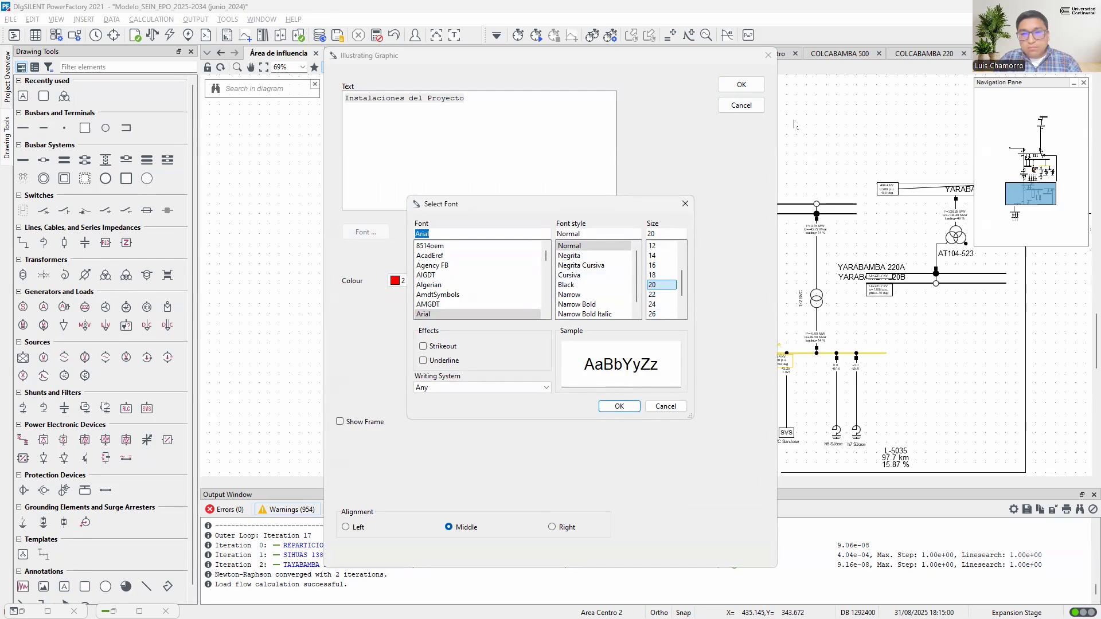
left_click(627, 409)
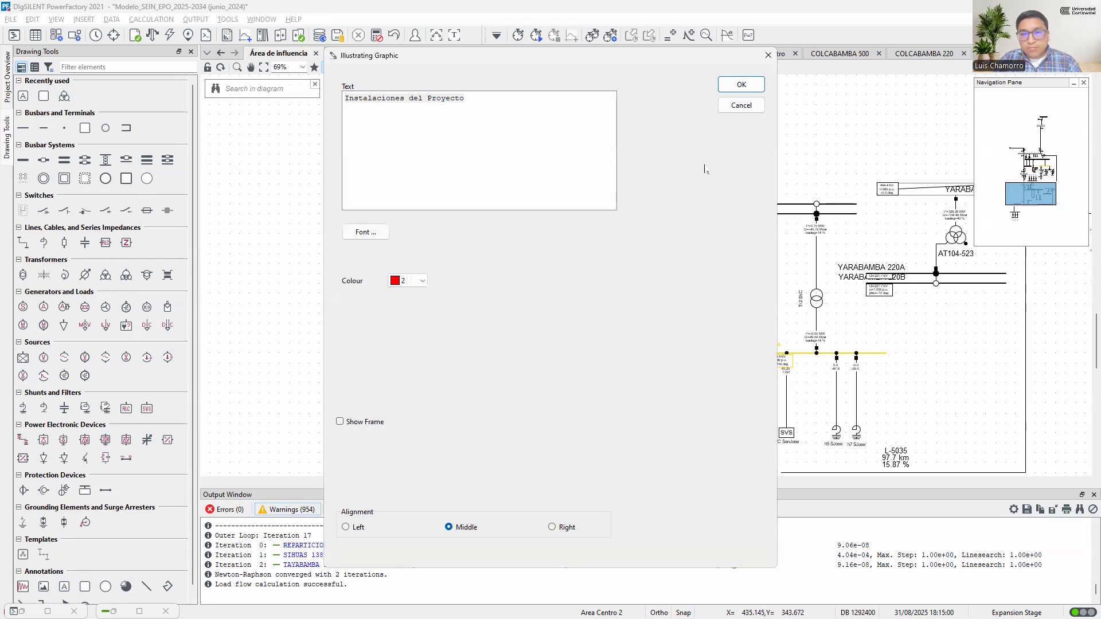
left_click(741, 85)
left_click(727, 381)
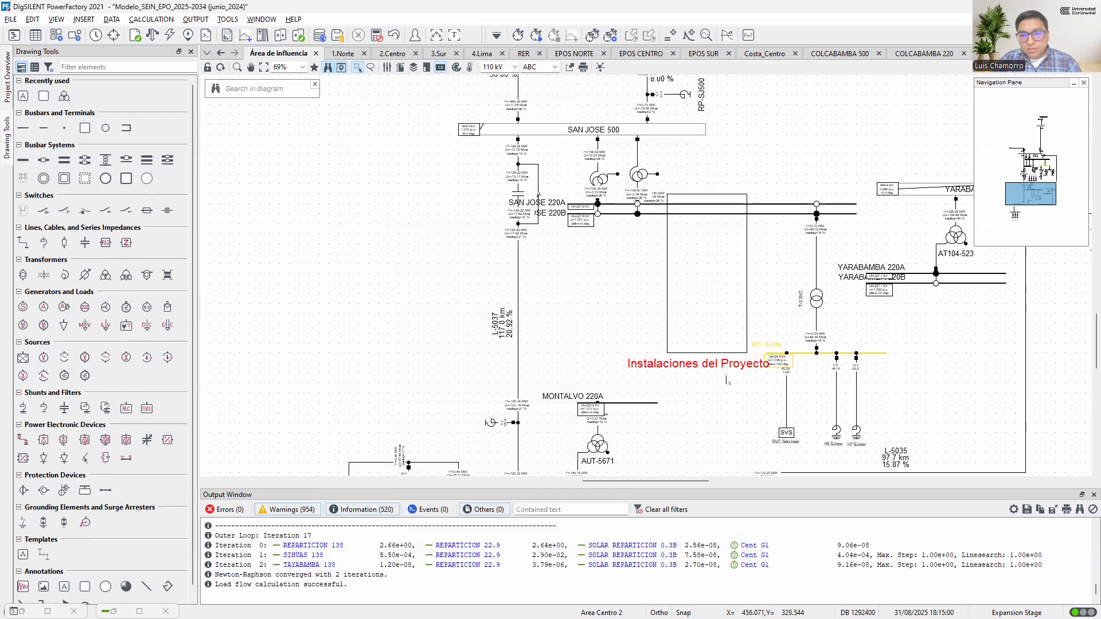
Give the rectangle a filled brush style and magenta colour 7
double_click(748, 298)
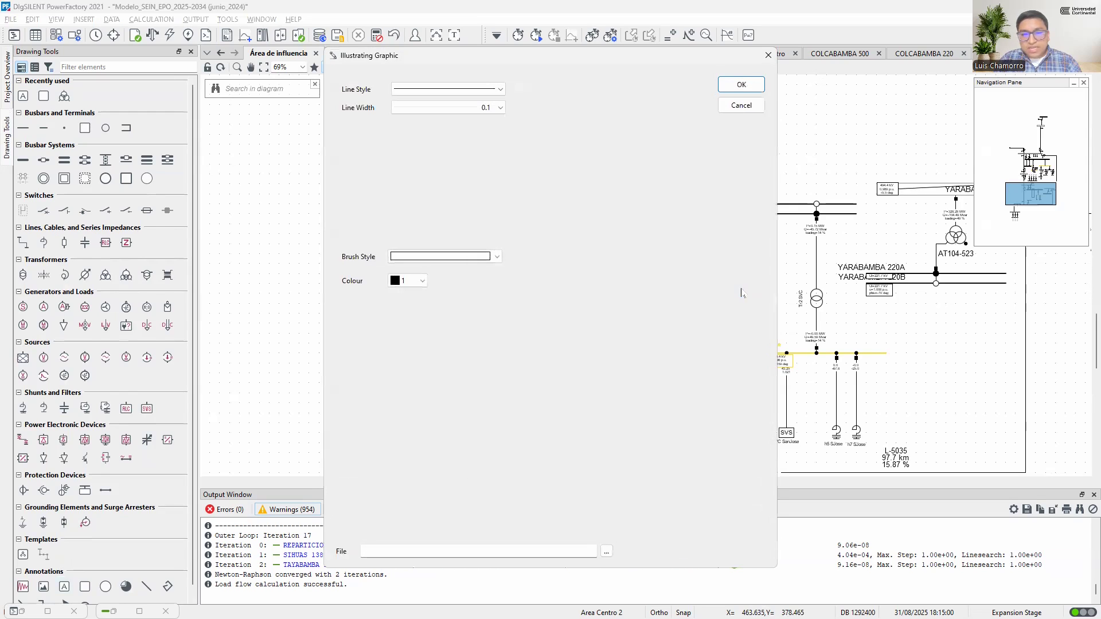
left_click(475, 256)
left_click(449, 348)
left_click(419, 281)
left_click(410, 353)
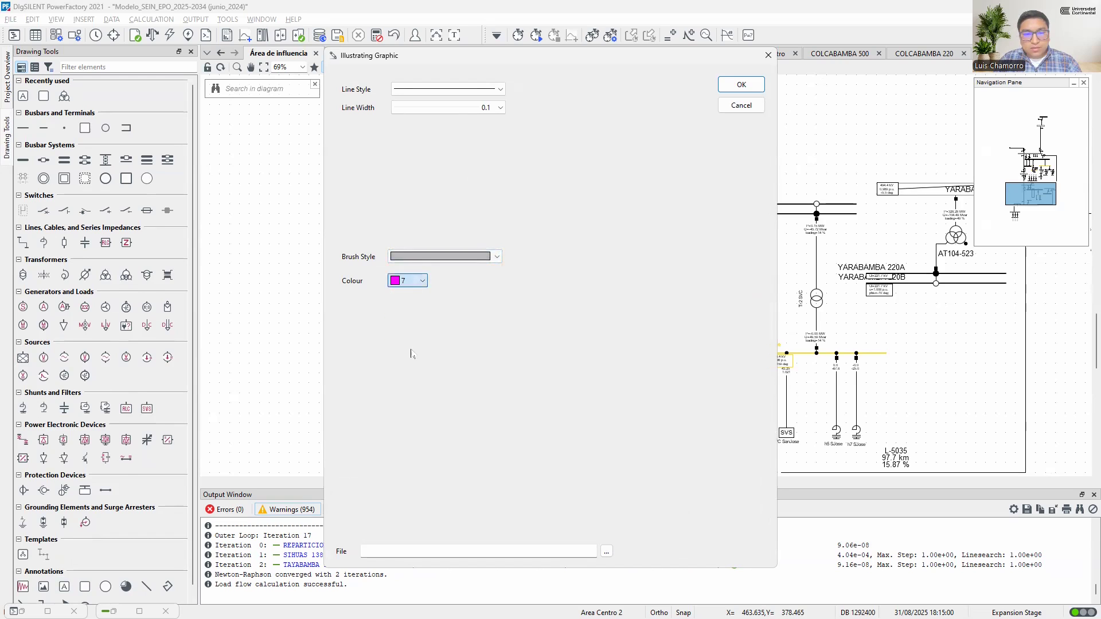
left_click(746, 86)
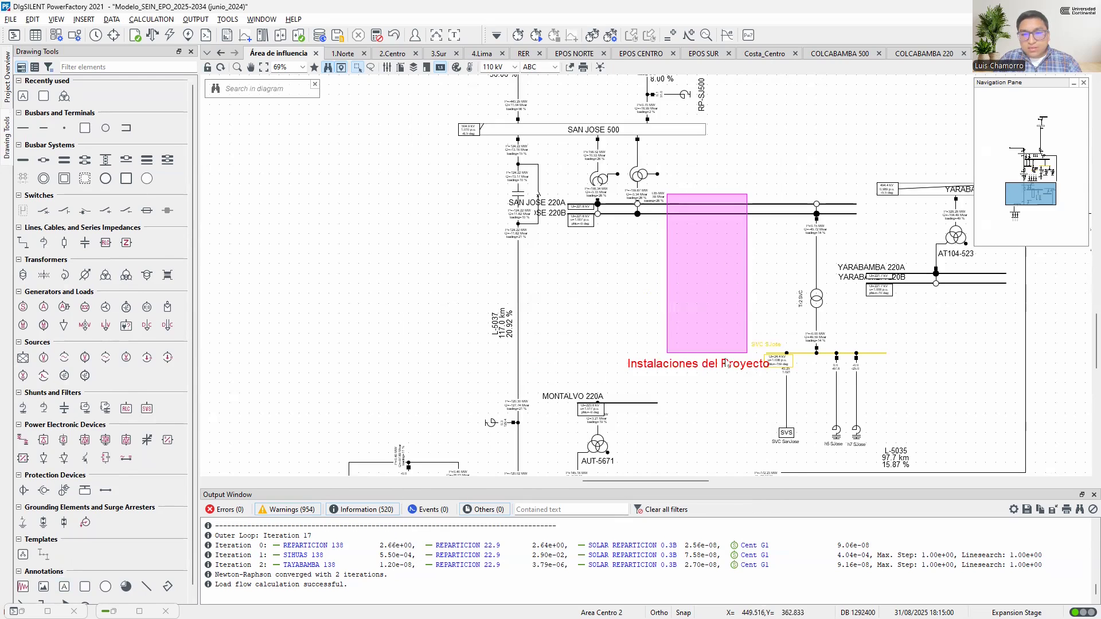
Shift the rectangle and its caption slightly down, and move the SVC San José branch slightly further right of them
left_click_drag(708, 288, 707, 299)
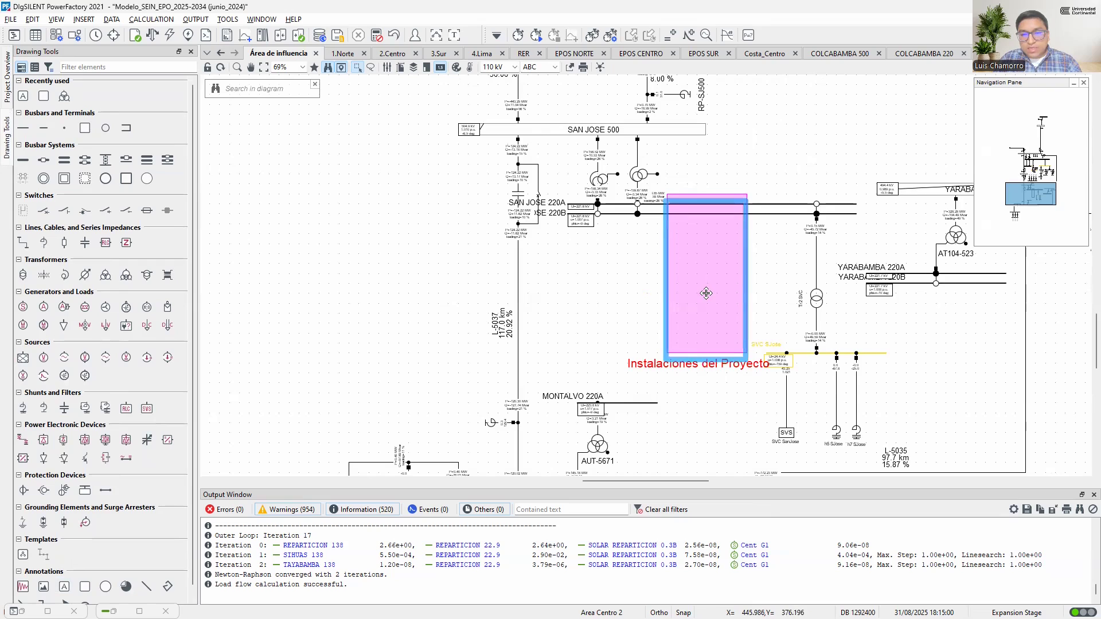
left_click_drag(728, 374, 728, 383)
left_click(801, 424)
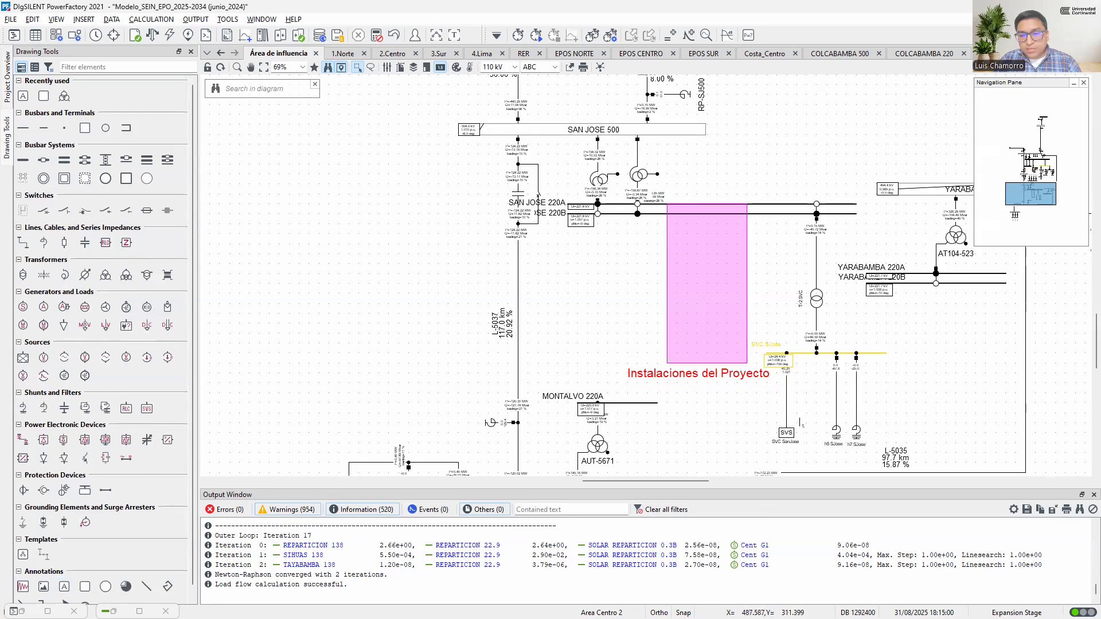
scroll(865, 439, "down", 2)
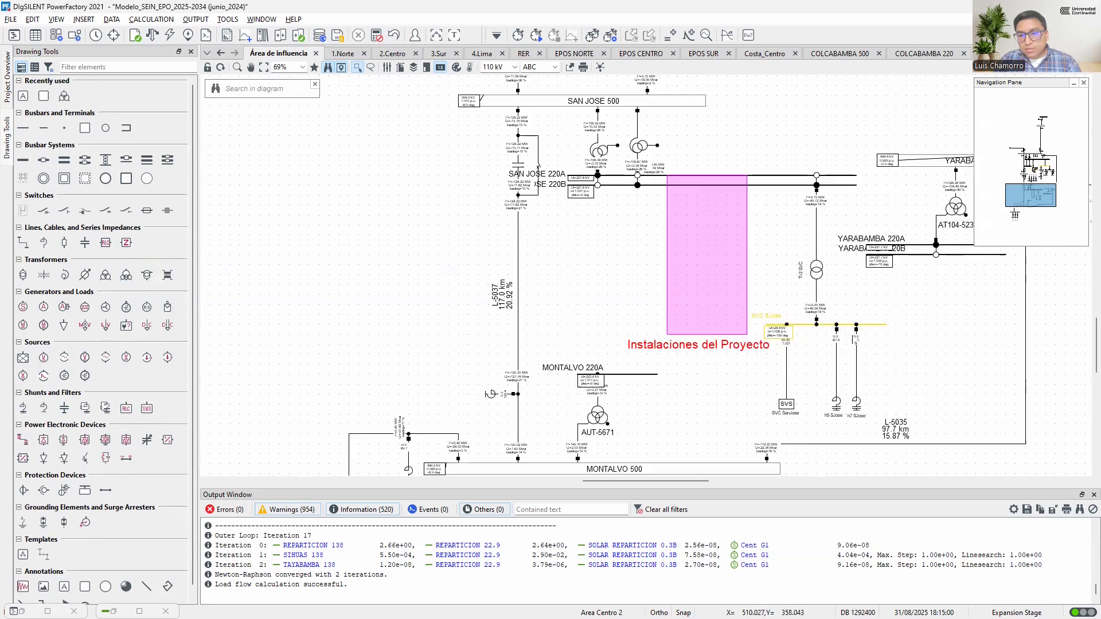
left_click_drag(862, 398, 826, 241)
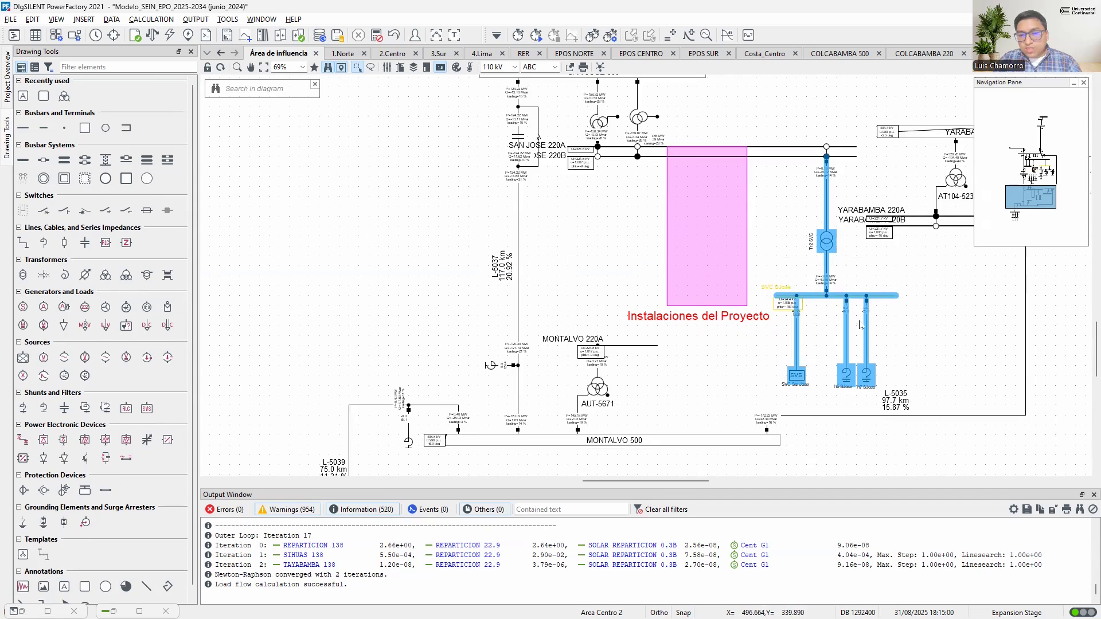
left_click(672, 280)
Display the whole Área de influencia sheet and close the navigation pane
scroll(651, 290, "down", 1)
left_click(697, 251)
left_click_drag(699, 238, 701, 241)
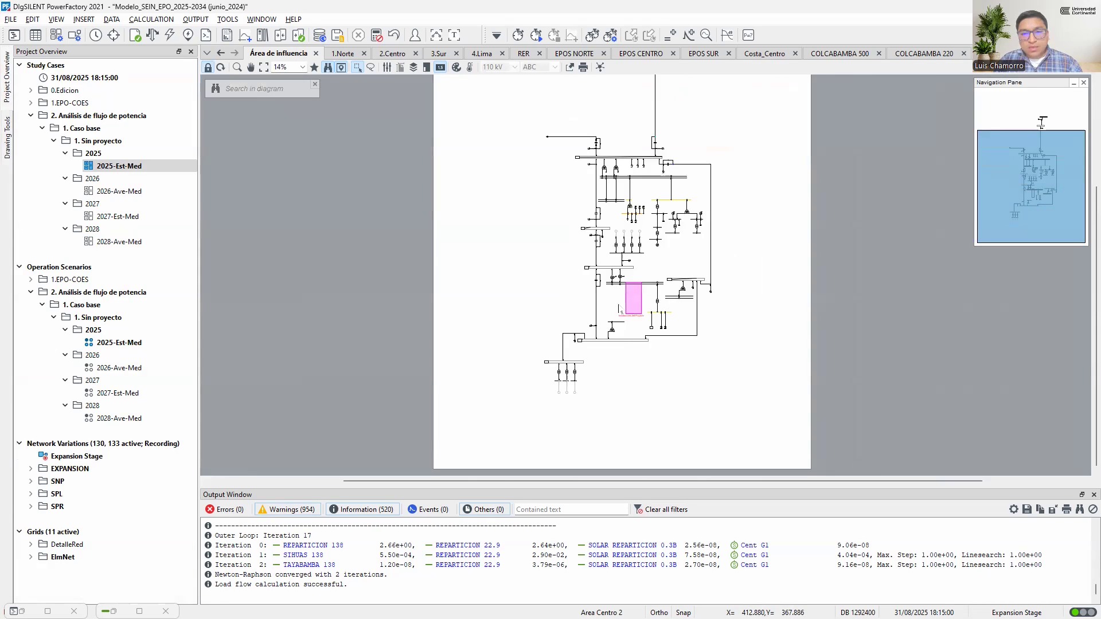
scroll(622, 332, "down", 1)
scroll(628, 304, "up", 1)
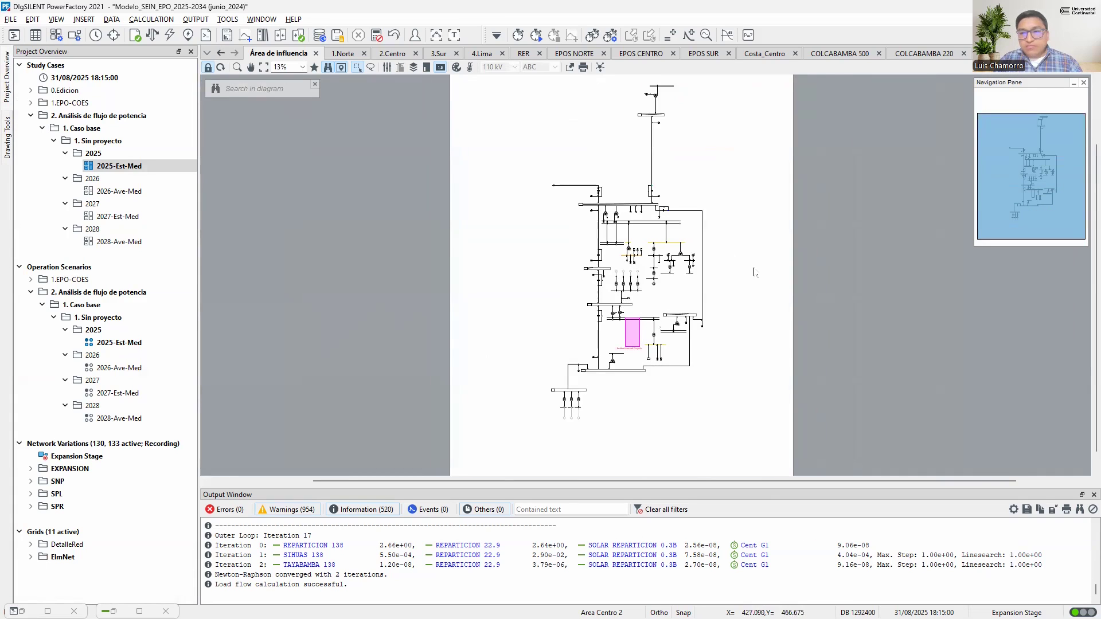
left_click(1083, 83)
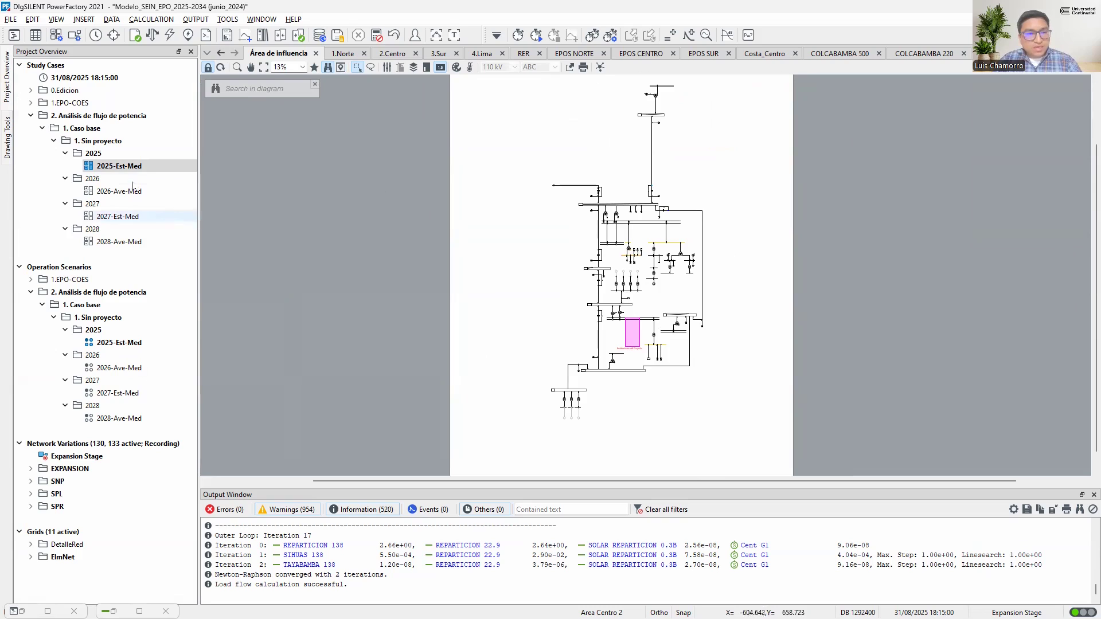
Activate the study case 2026-Ave-Med and start opening another diagram in it
left_click(127, 167)
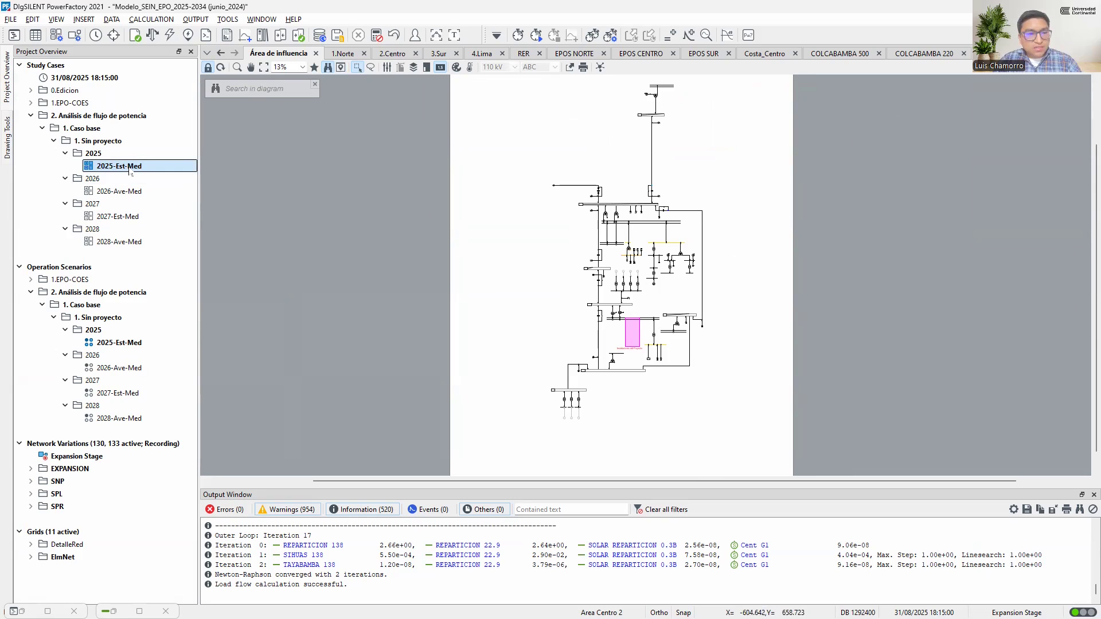
left_click(122, 191)
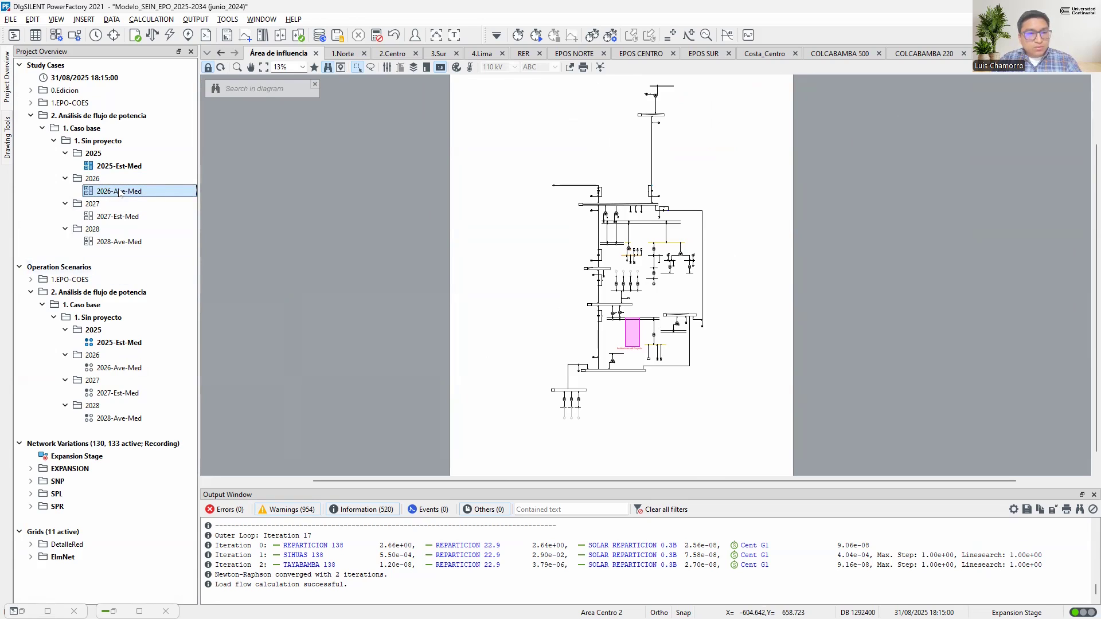
double_click(121, 193)
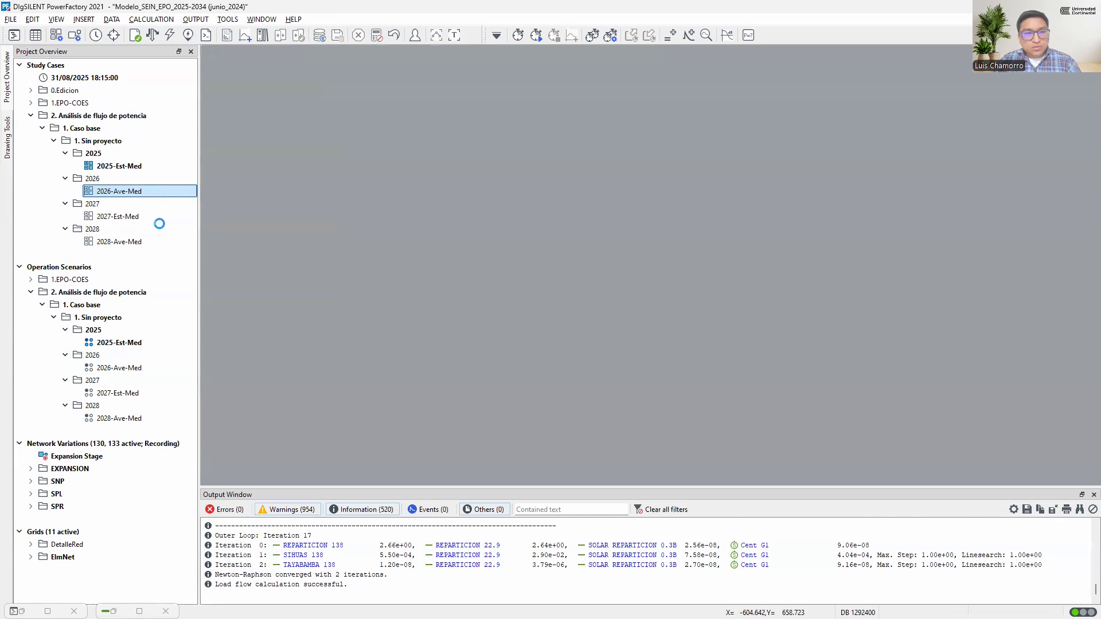
left_click(208, 53)
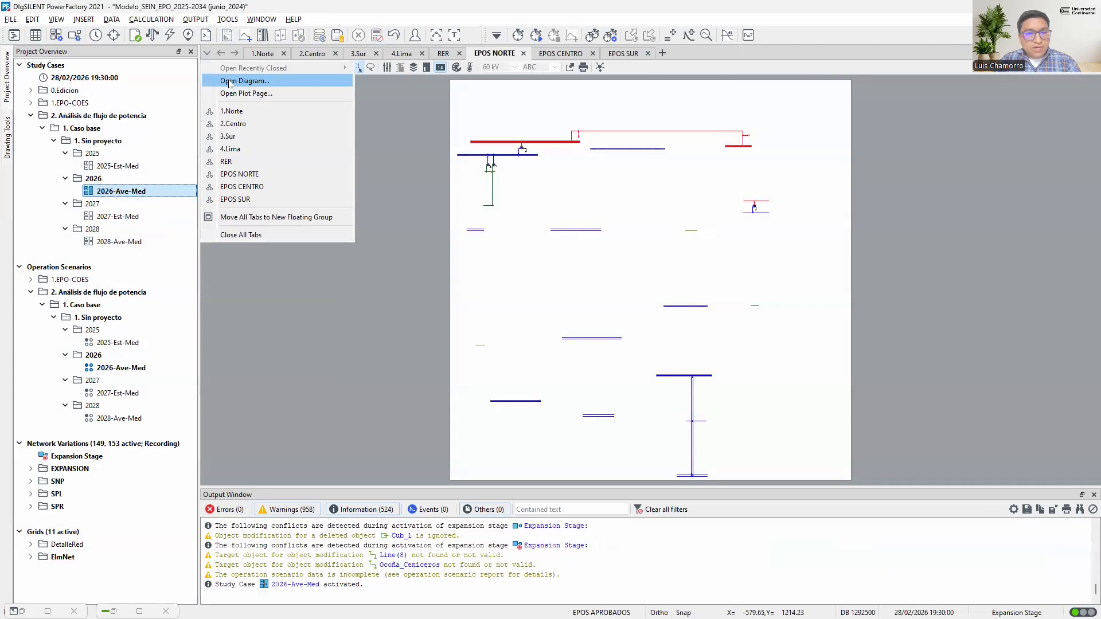
left_click(243, 81)
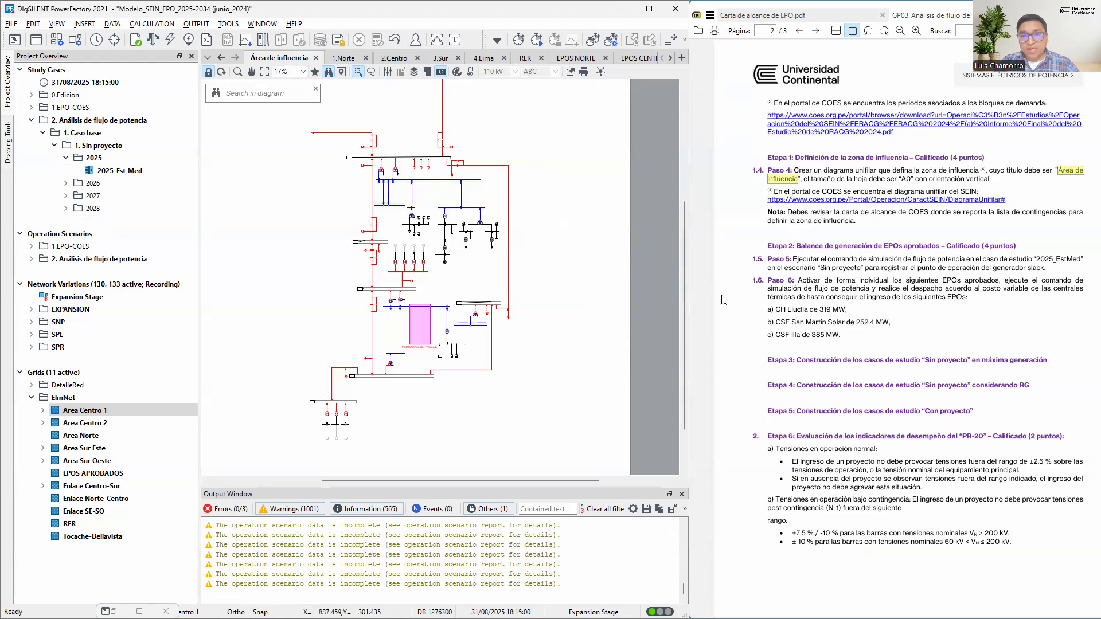
Check the Área de influencia diagram against the SEIN one-line drawing in AutoCAD and the contingency table in the EPO scope letter
key("alt+Tab")
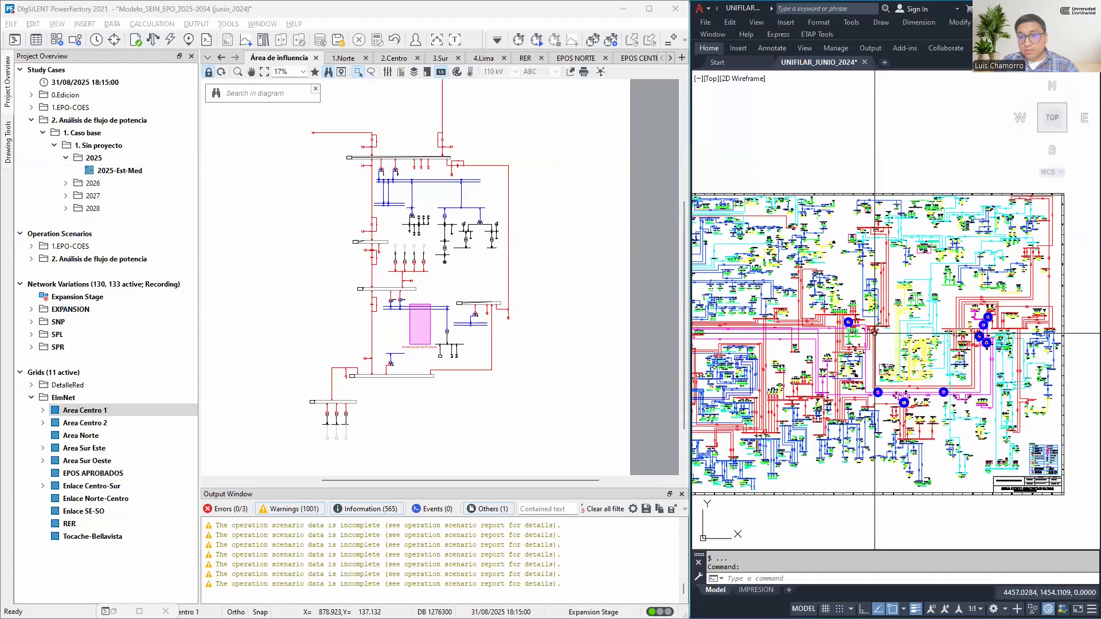
scroll(875, 333, "up", 2)
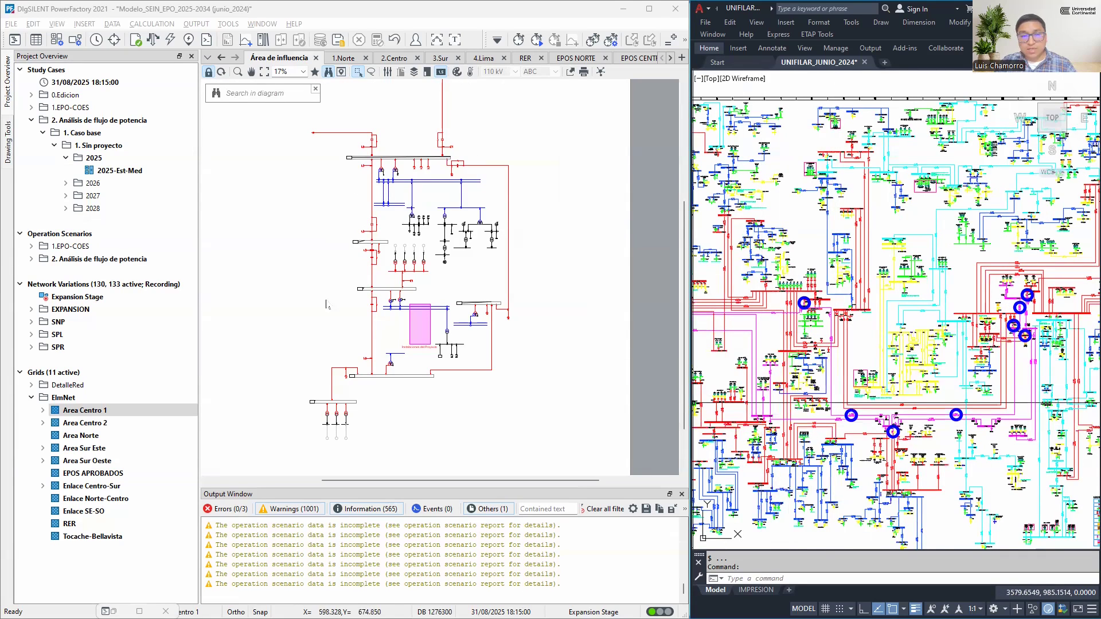
key("alt+Tab")
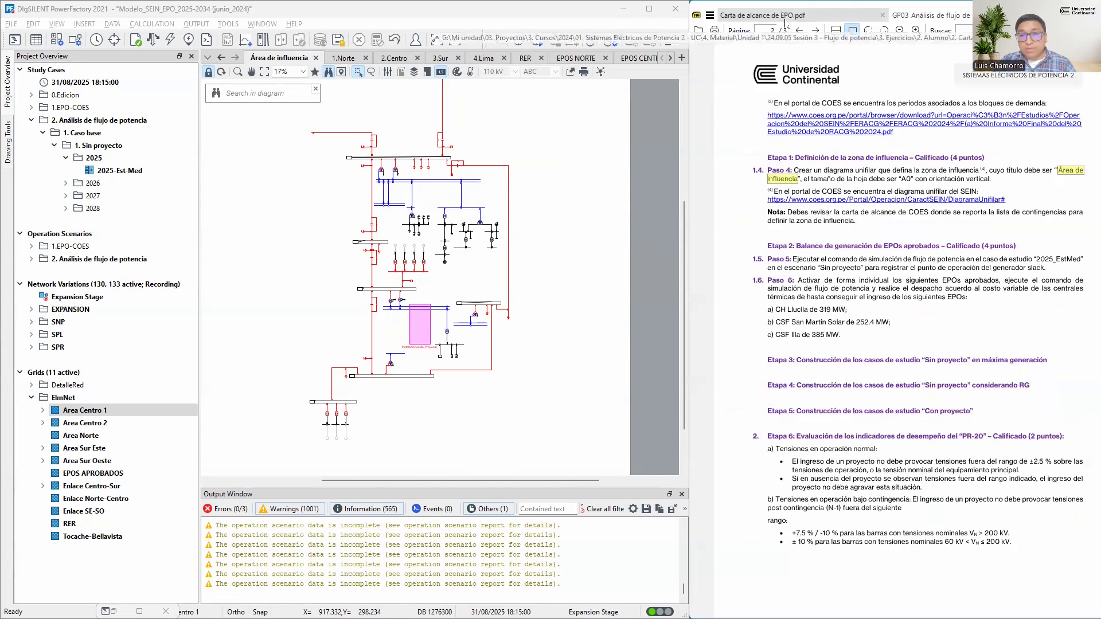
left_click(787, 16)
left_click_drag(949, 227, 910, 242)
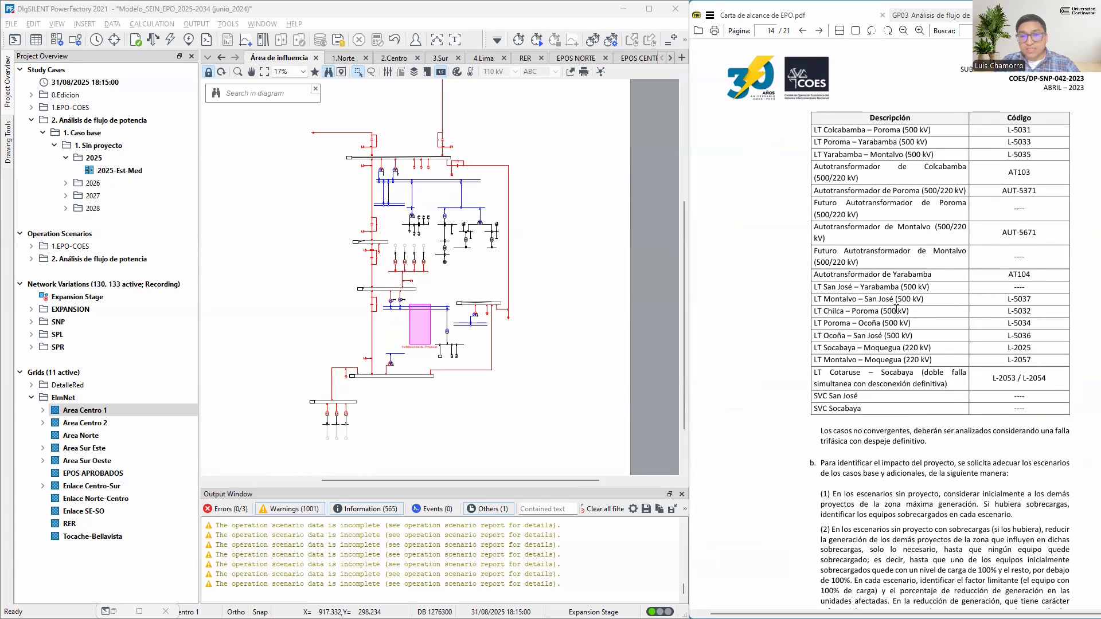
left_click(523, 233)
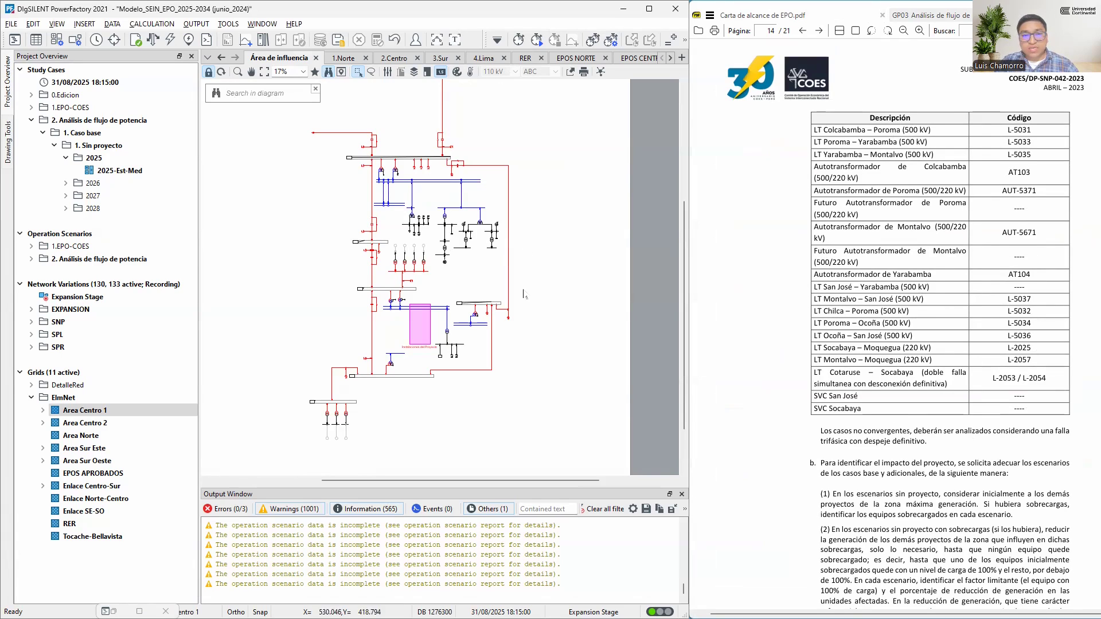
Return to the GP03 guide and read the Etapa 2 heading on the generation balance of approved EPOs
left_click(931, 16)
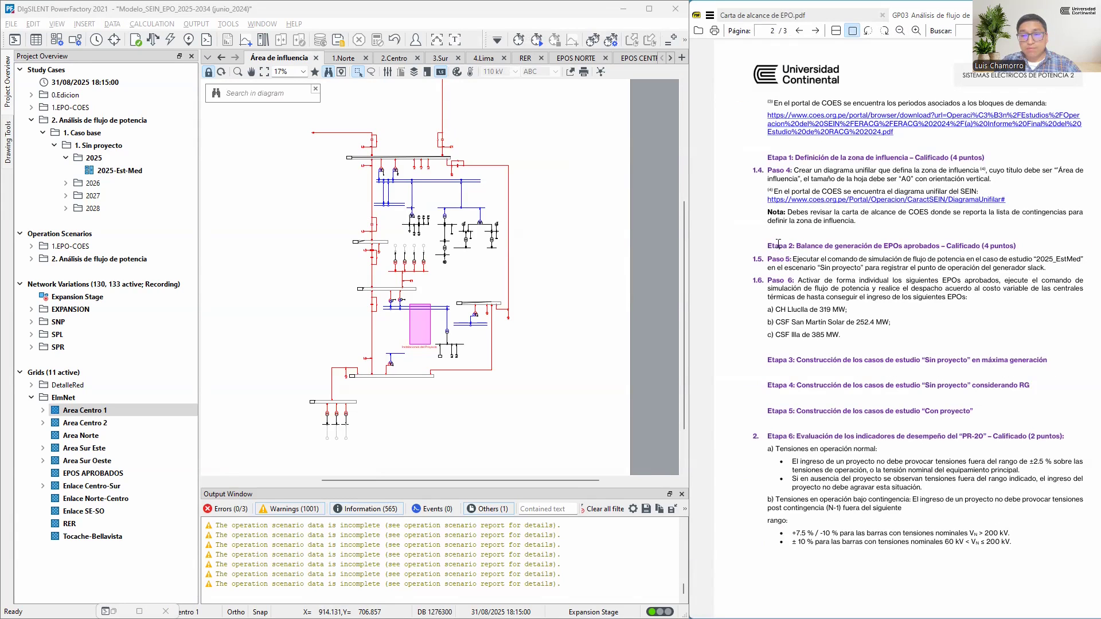
left_click_drag(776, 245, 1016, 245)
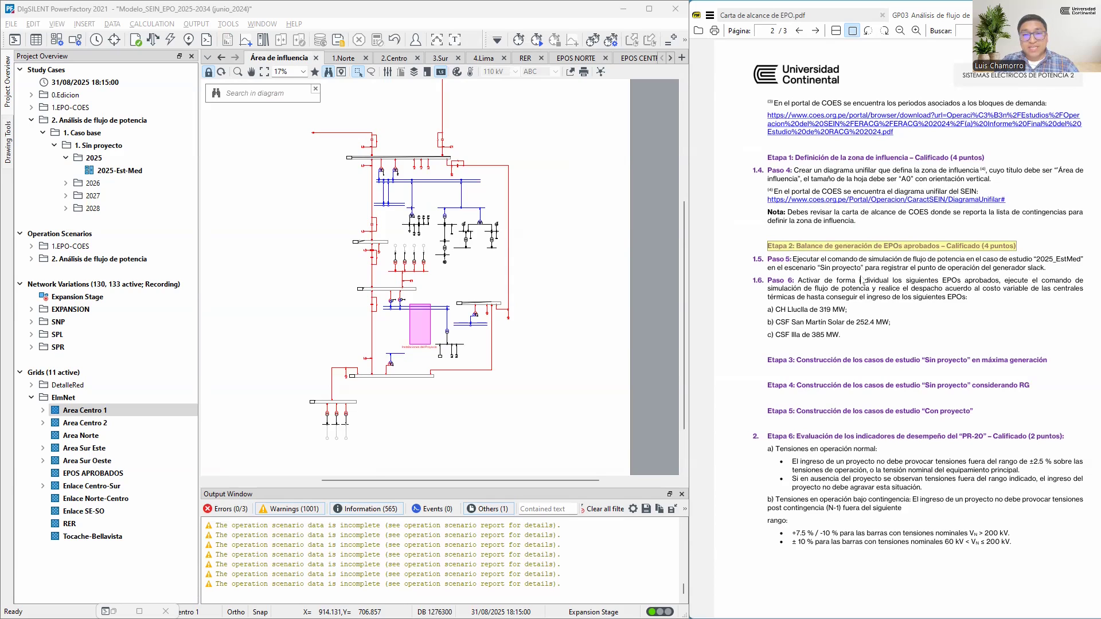
left_click_drag(768, 245, 1021, 251)
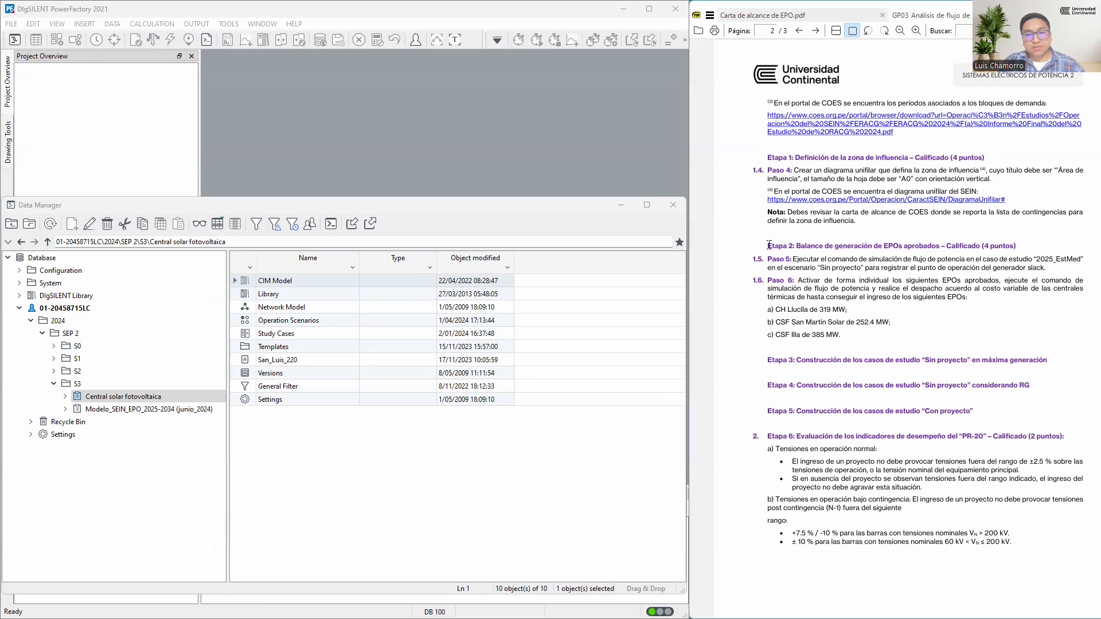
Activate the Central solar fotovoltaica project in PowerFactory and look over its study case folders, operation scenarios and Zona de Influencia diagram
right_click(122, 396)
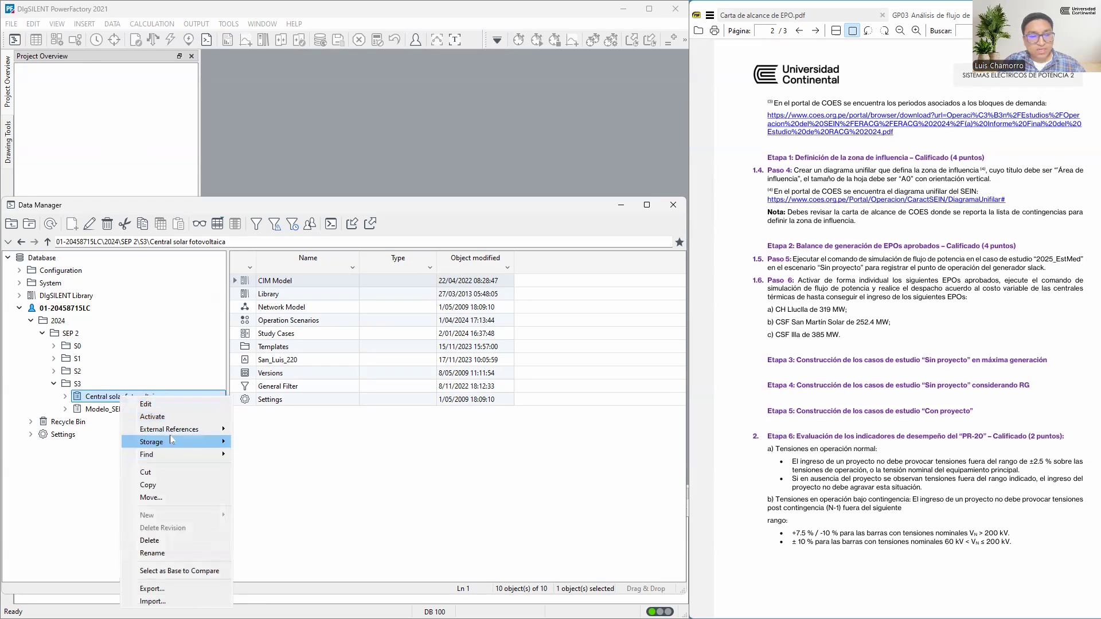
left_click(162, 419)
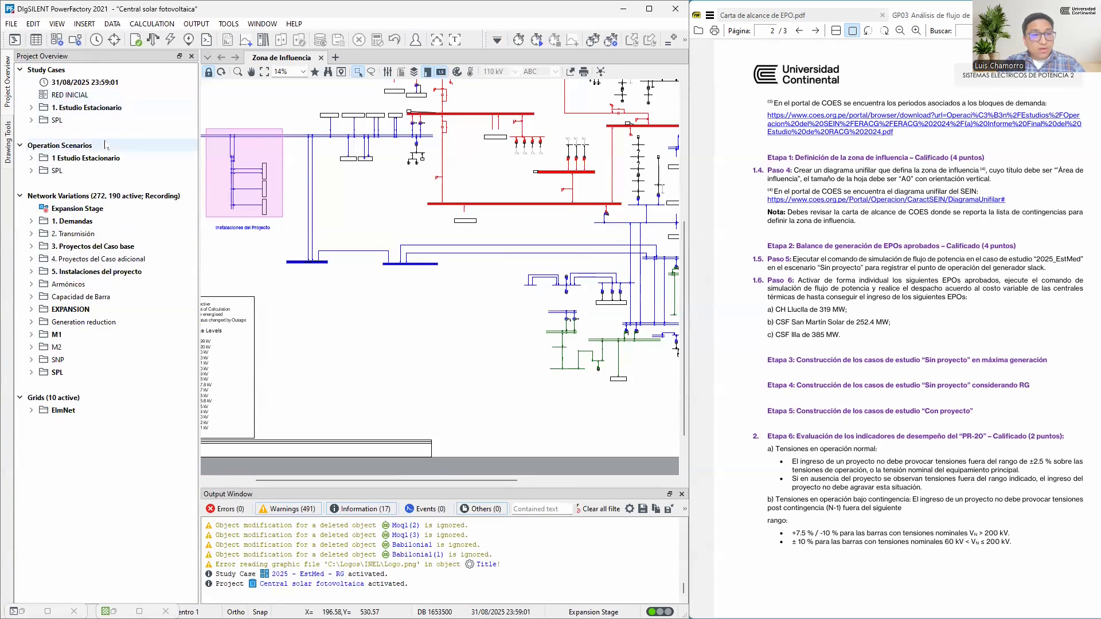
left_click(73, 121)
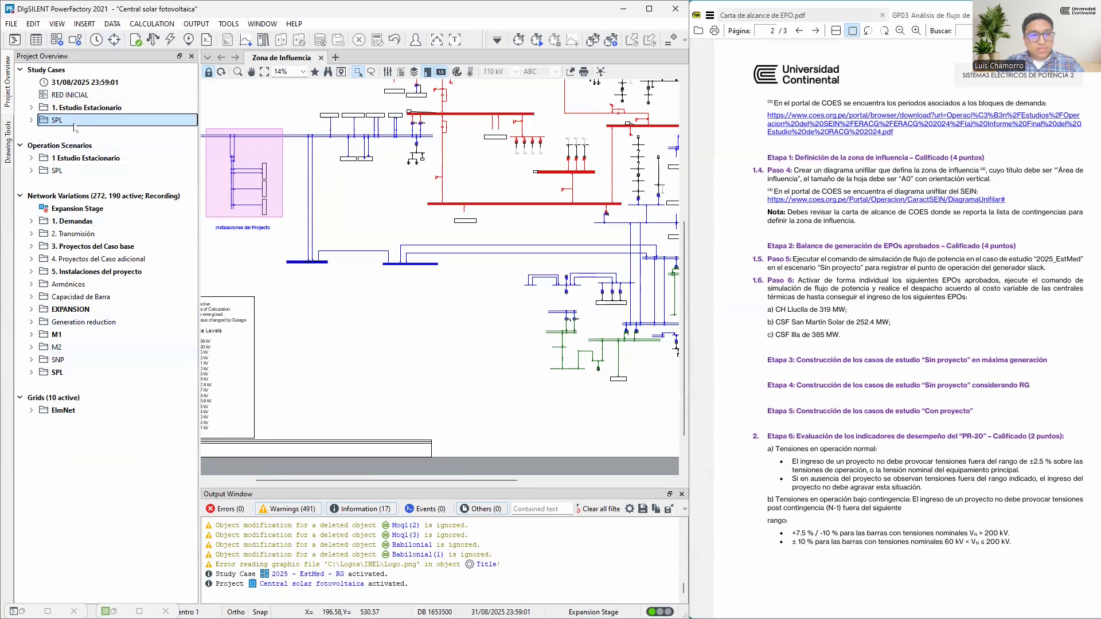
double_click(75, 121)
double_click(75, 121)
double_click(84, 172)
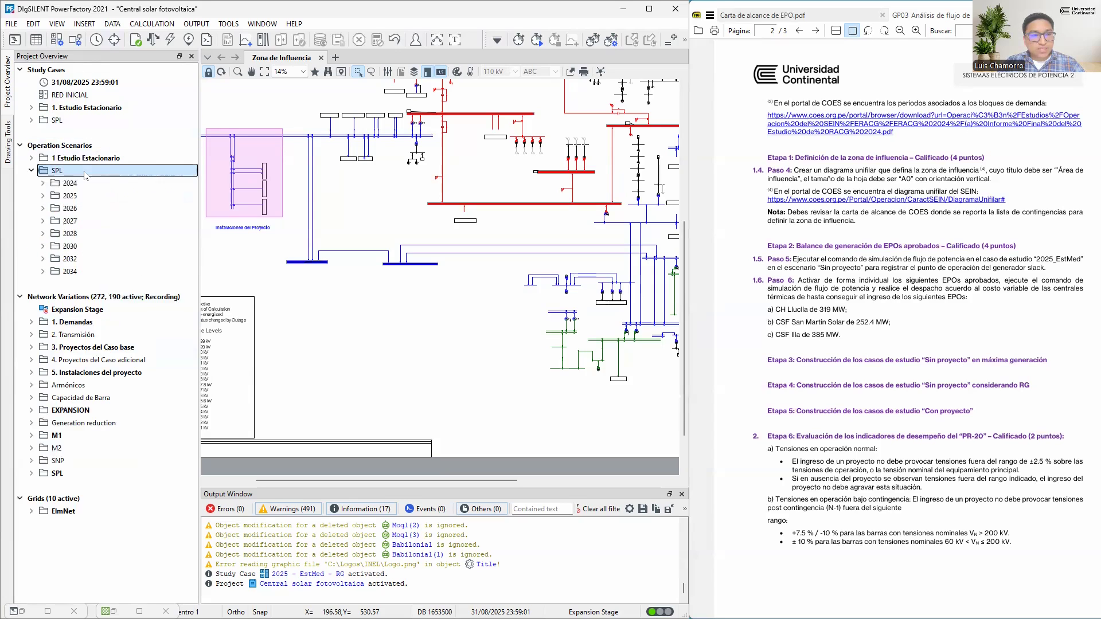
left_click(68, 109)
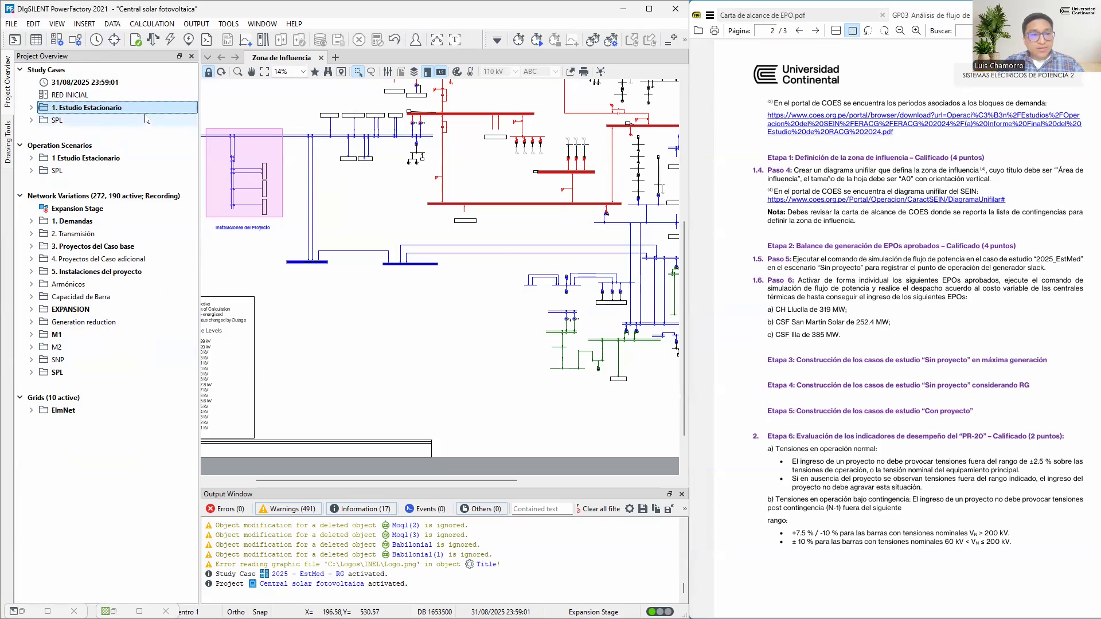
scroll(464, 192, "down", 2)
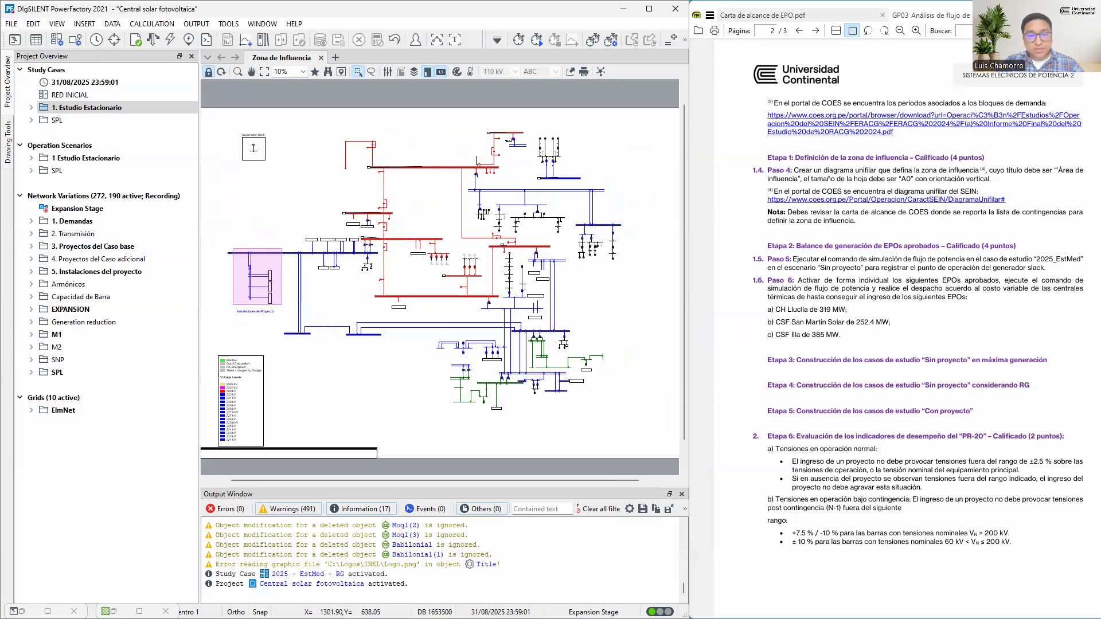
Read Paso 5 of the guide, plus the CASO BASE requirement and Tabla 4 of approved EPO projects in the scope letter
left_click(772, 260)
left_click_drag(772, 260, 1046, 267)
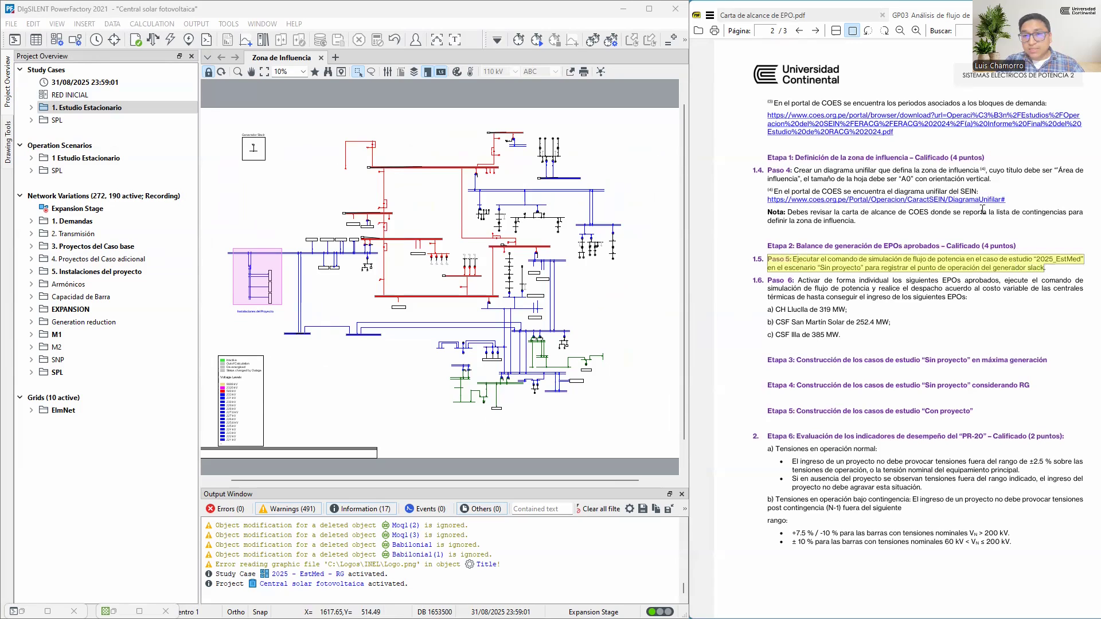
left_click(796, 17)
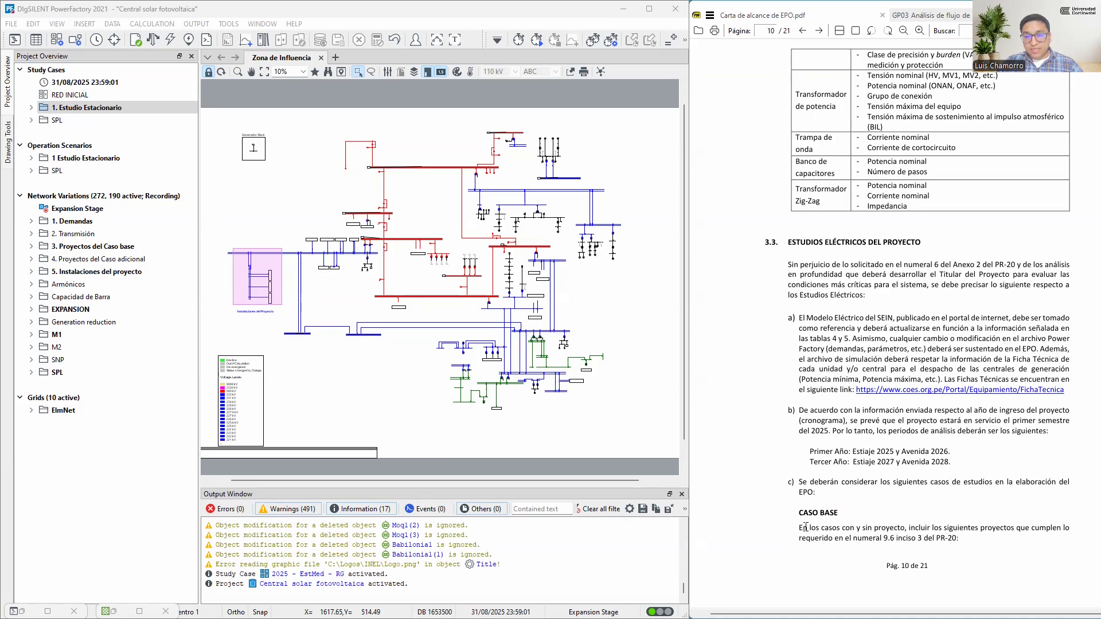
left_click_drag(800, 527, 960, 538)
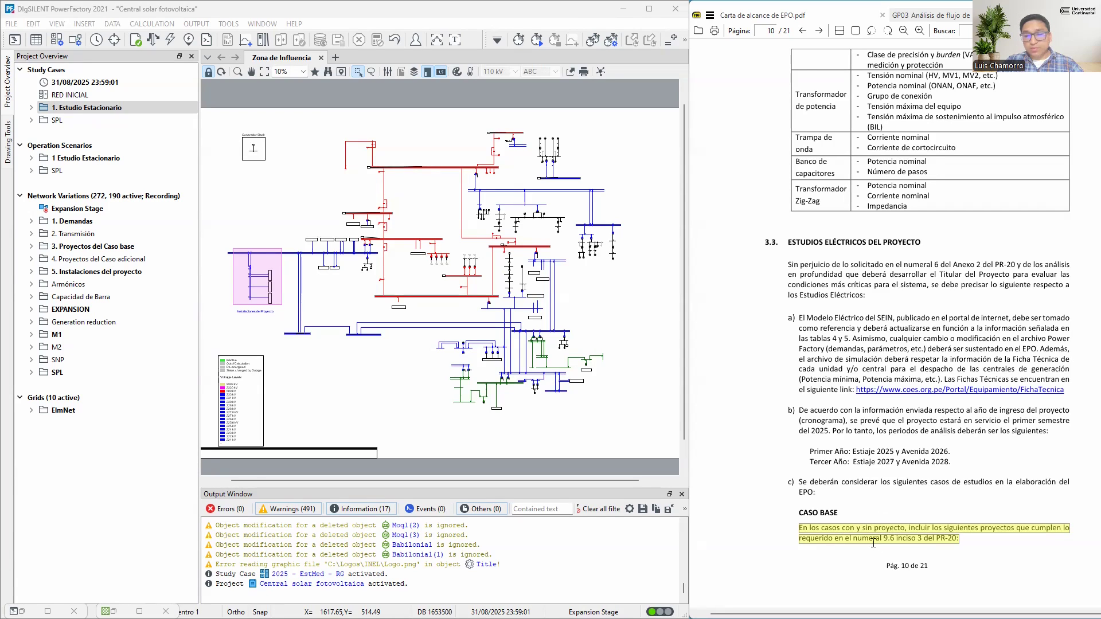
left_click(975, 549)
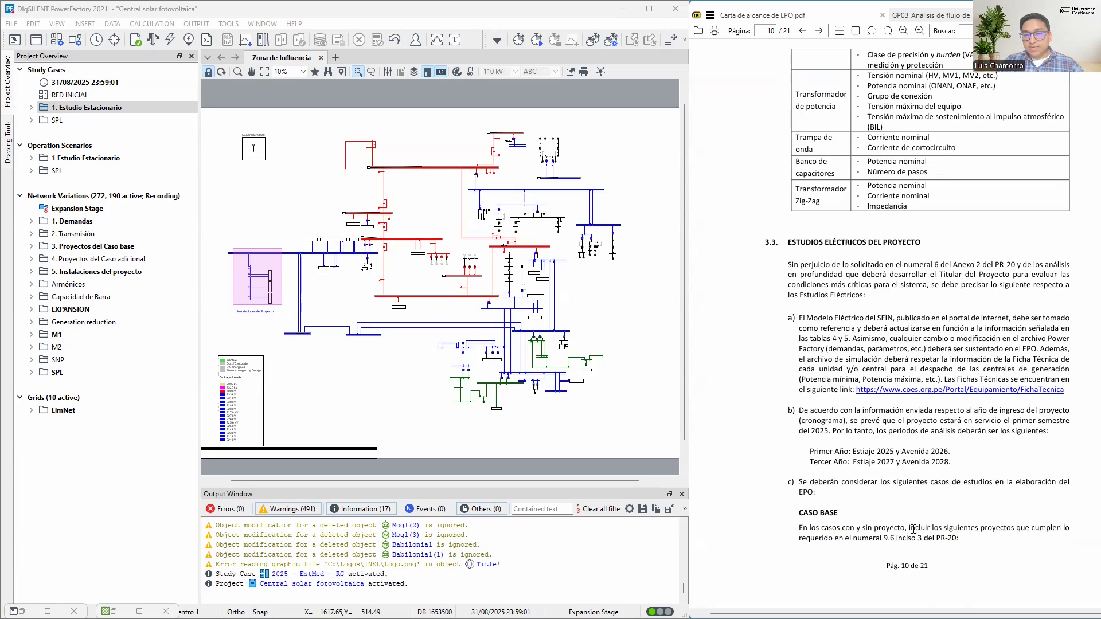
scroll(914, 529, "down", 3)
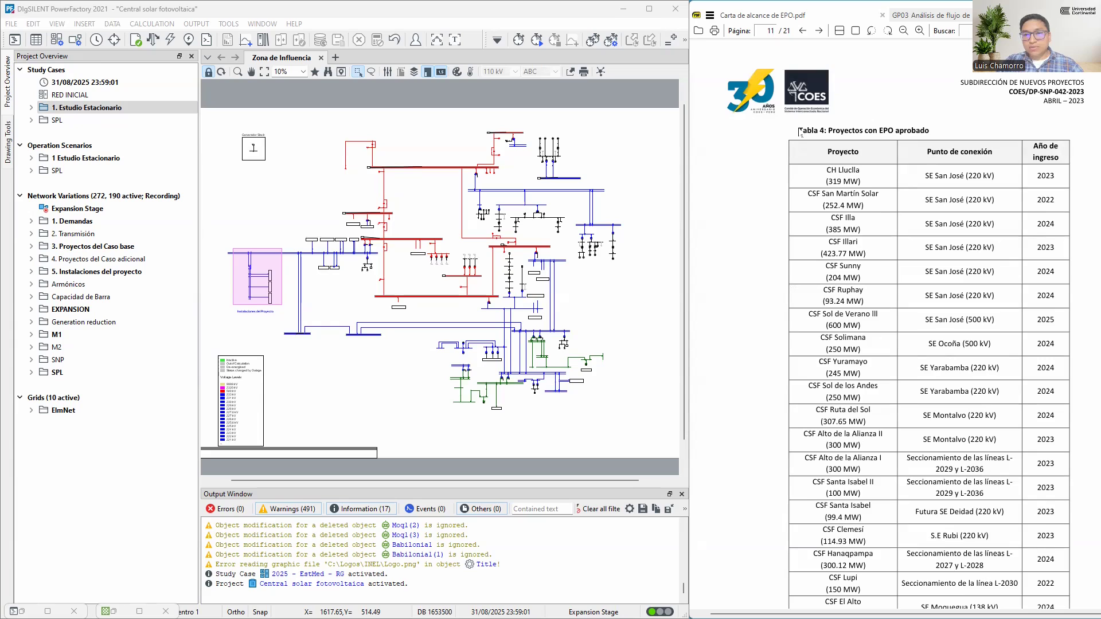
left_click_drag(799, 129, 930, 129)
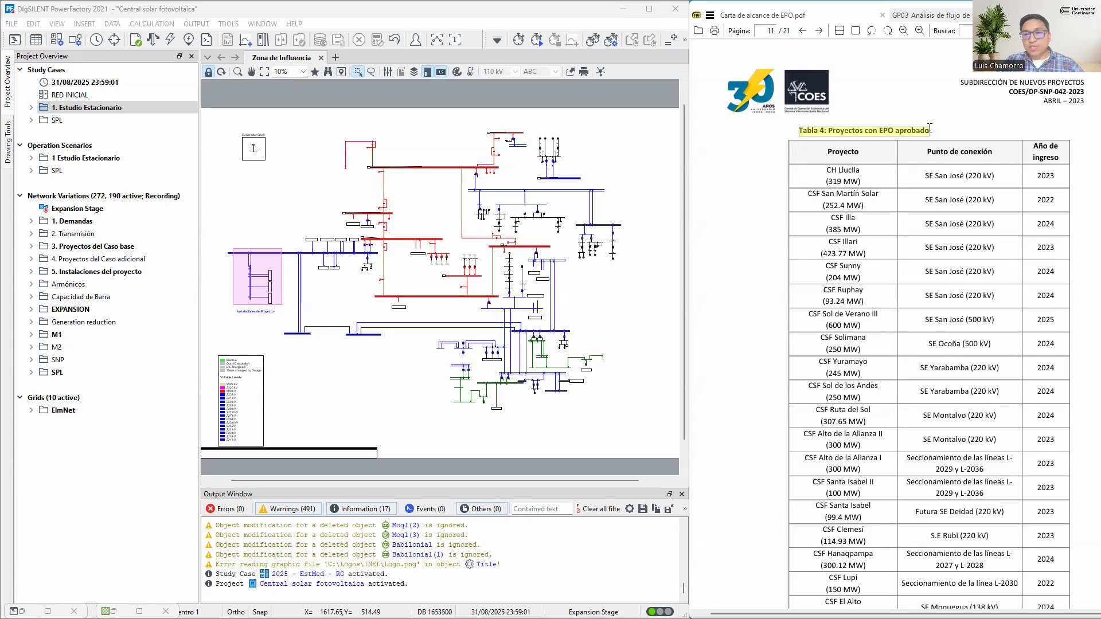
left_click(880, 132)
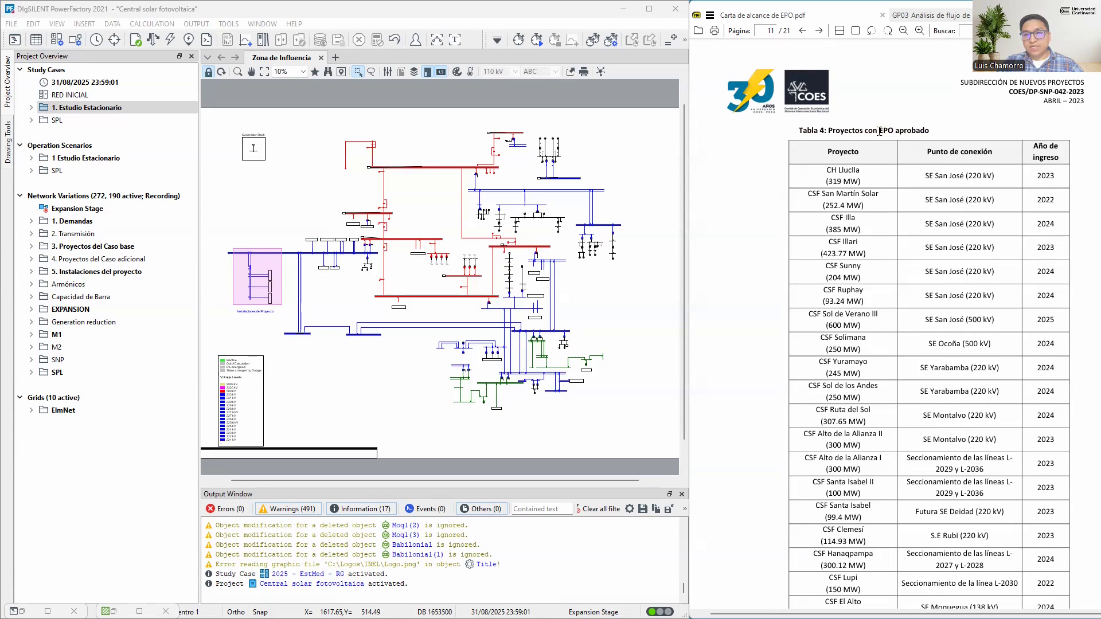
left_click_drag(878, 131, 930, 131)
left_click(870, 181)
Check in the GP03 guide which study case and scenario Paso 5 requires for the power flow
left_click(941, 18)
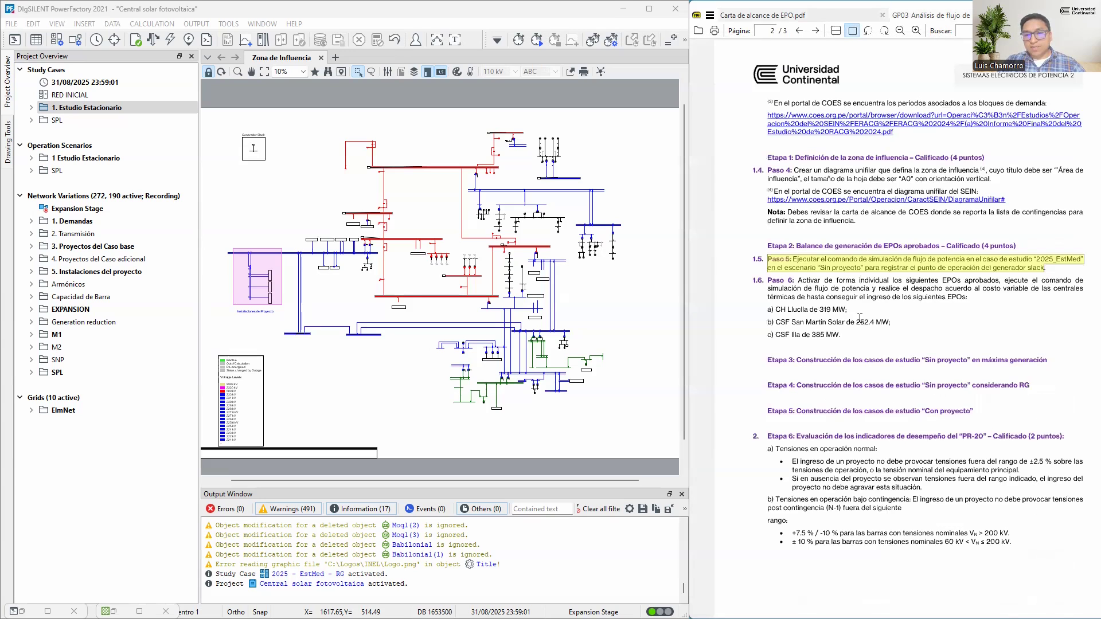
left_click(819, 310)
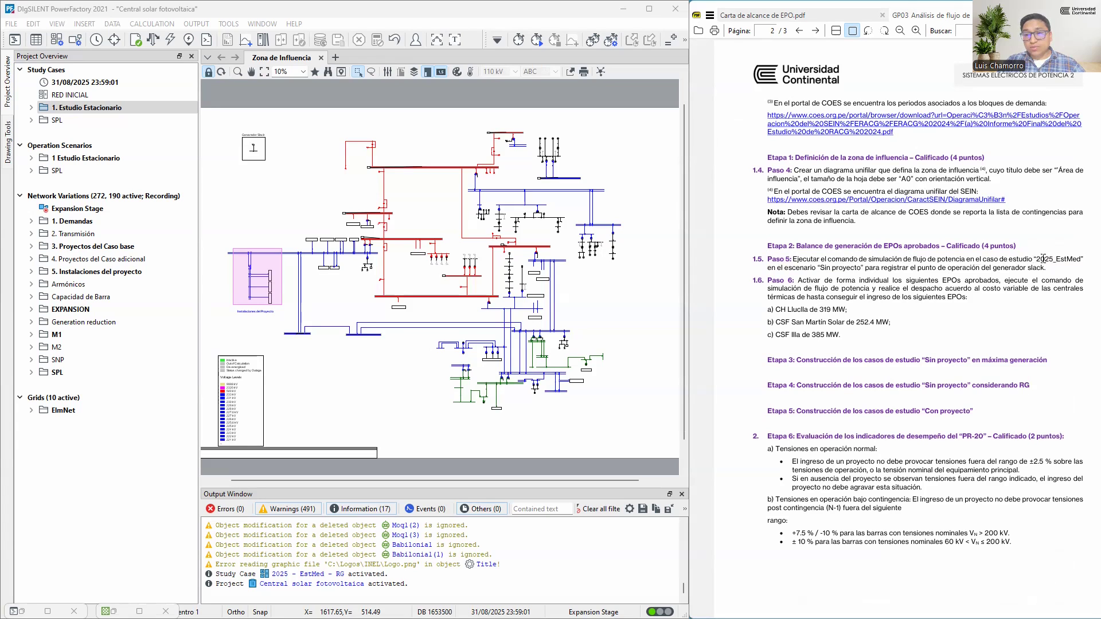
left_click_drag(1035, 259, 1076, 258)
left_click_drag(767, 269, 864, 269)
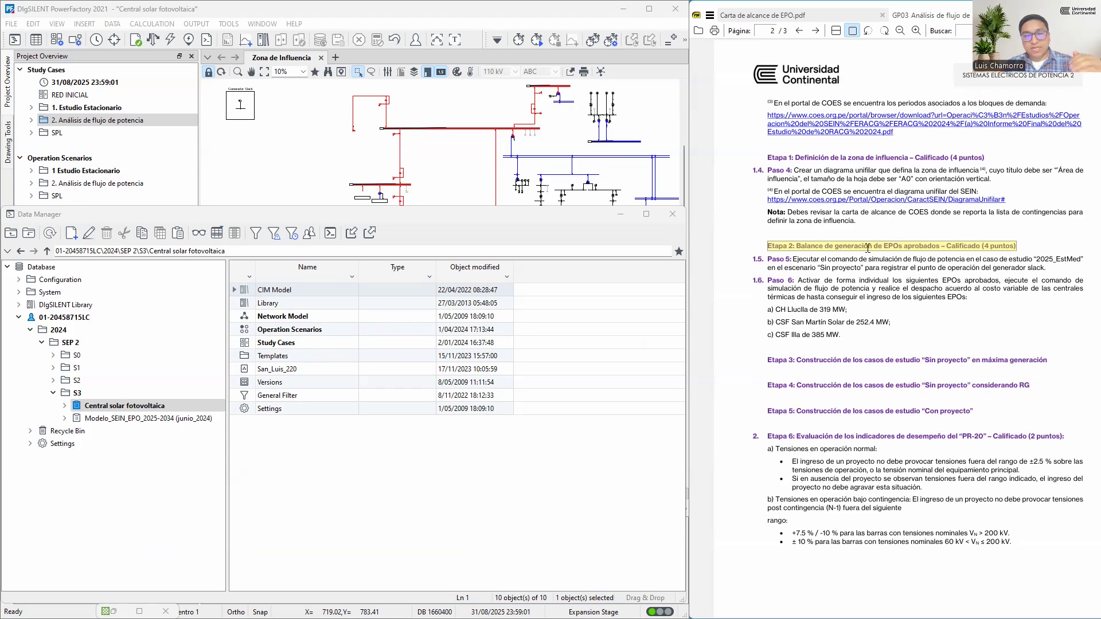
Review Tabla 4 of the scope letter and mark the CH Lluclla project in it
left_click(783, 17)
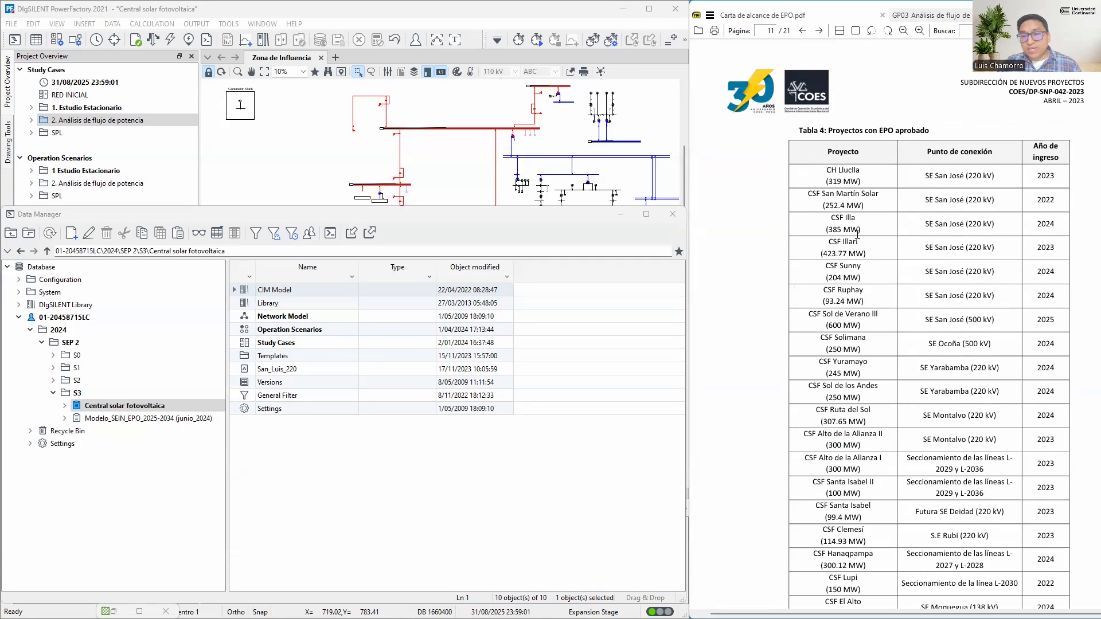
scroll(858, 234, "down", 1)
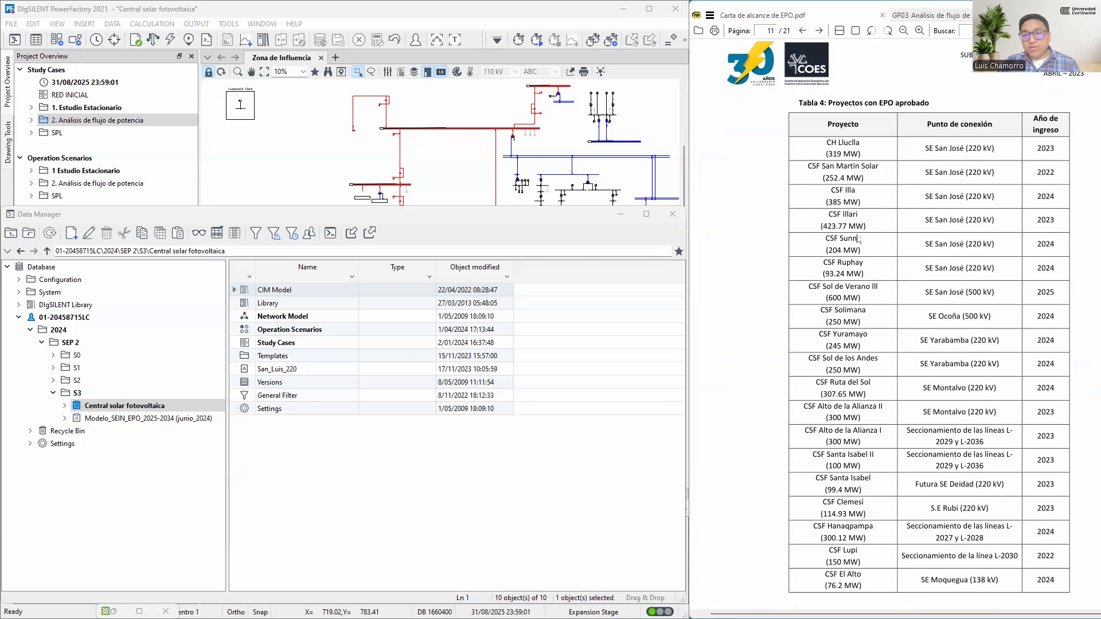
scroll(859, 240, "down", 1)
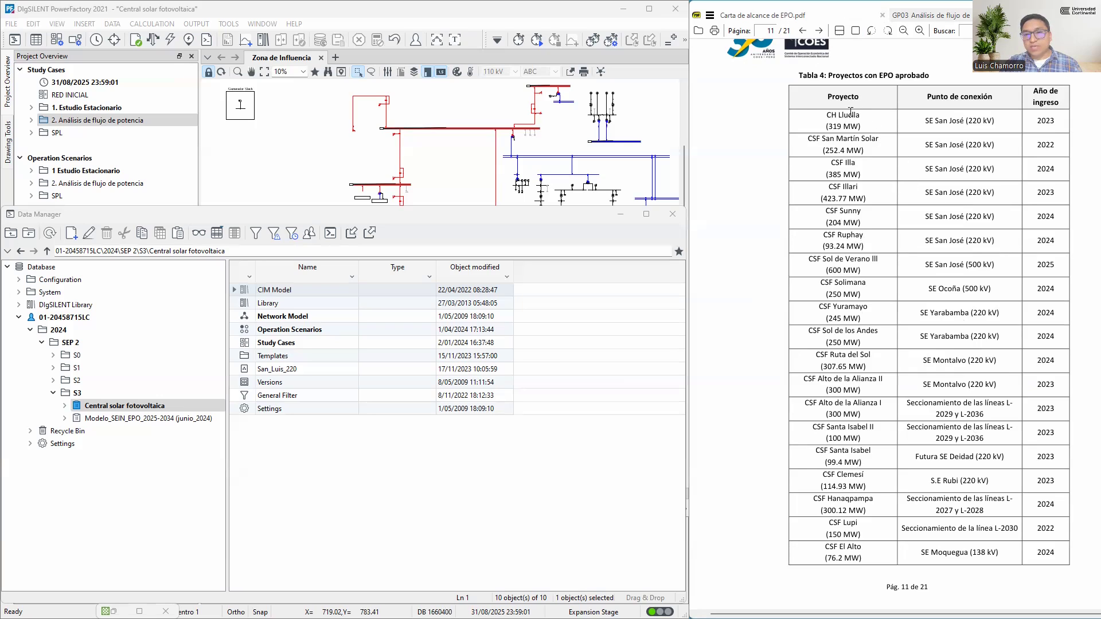
left_click_drag(860, 115, 819, 116)
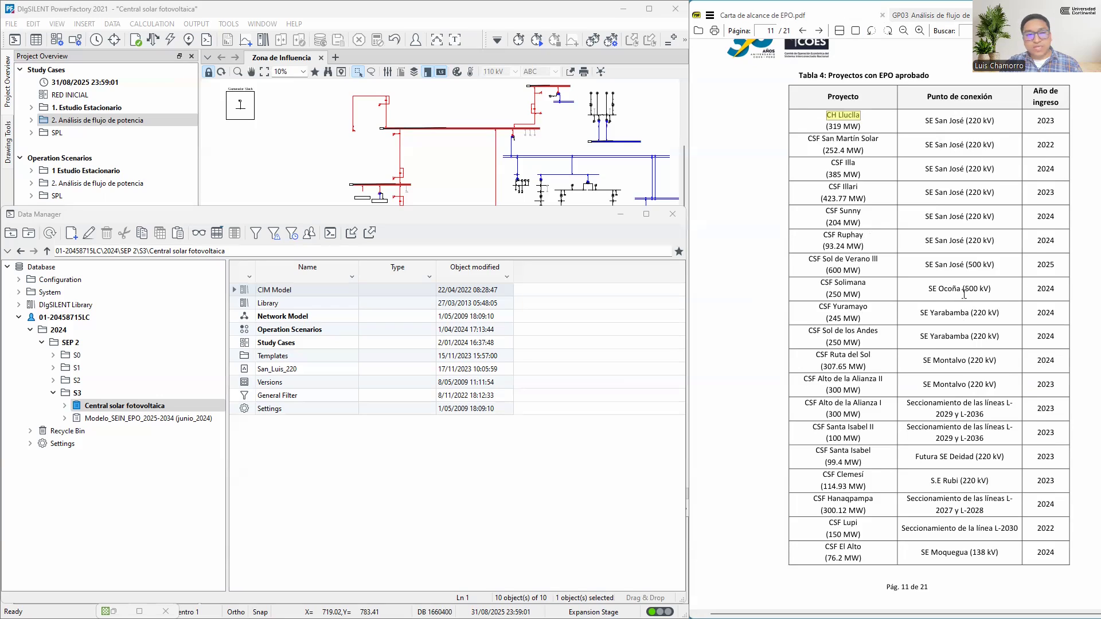
Minimize the Data Manager and examine the network variations in the folder 3. Proyectos del Caso base
left_click(622, 217)
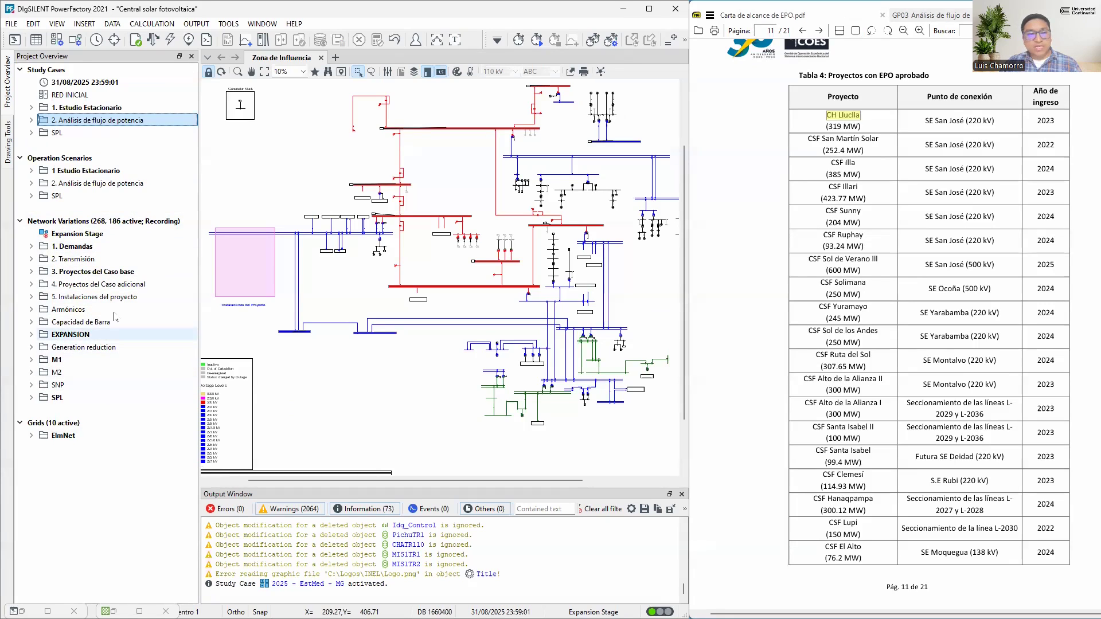
double_click(115, 272)
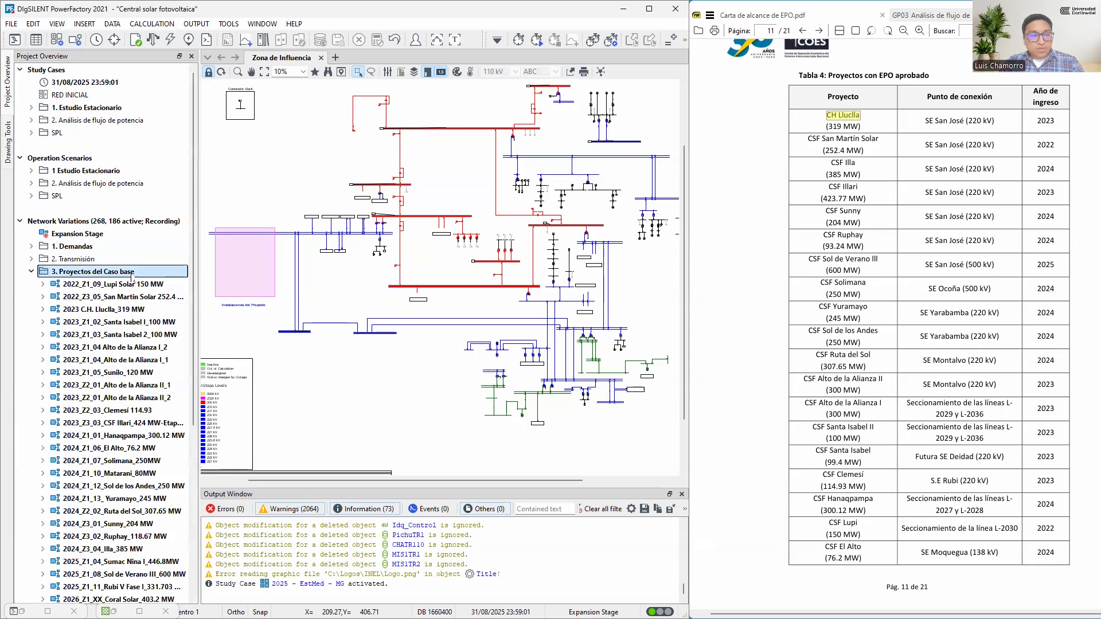
scroll(107, 350, "down", 5)
scroll(62, 247, "up", 3)
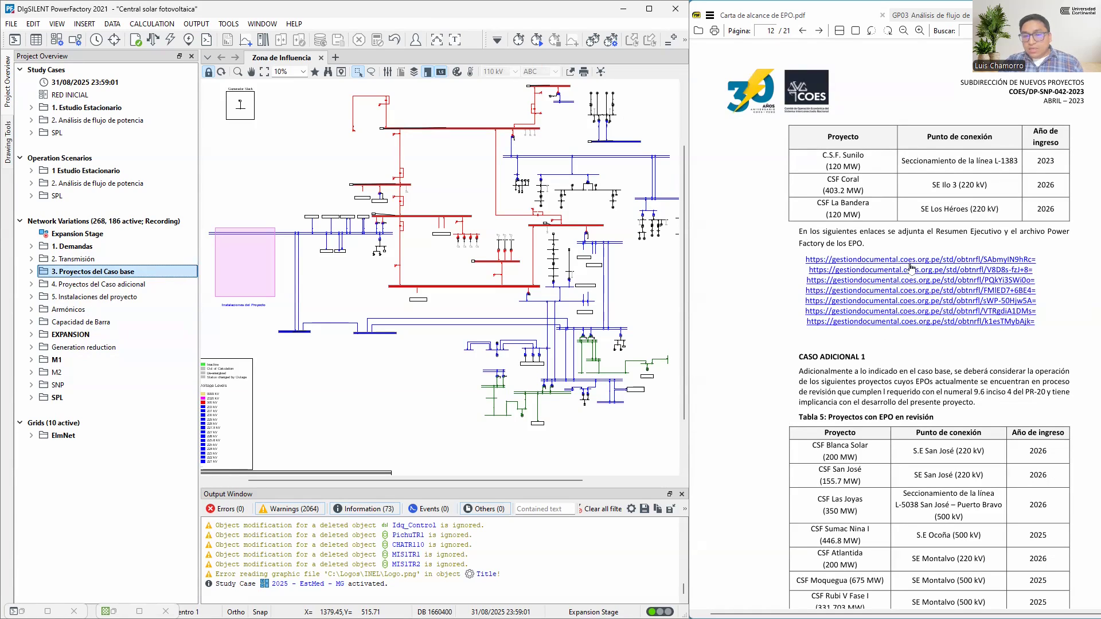
Examine the CASO ADICIONAL 1 and CASO ADICIONAL 2 requirements in the scope letter, highlighting both headings
scroll(927, 281, "down", 2)
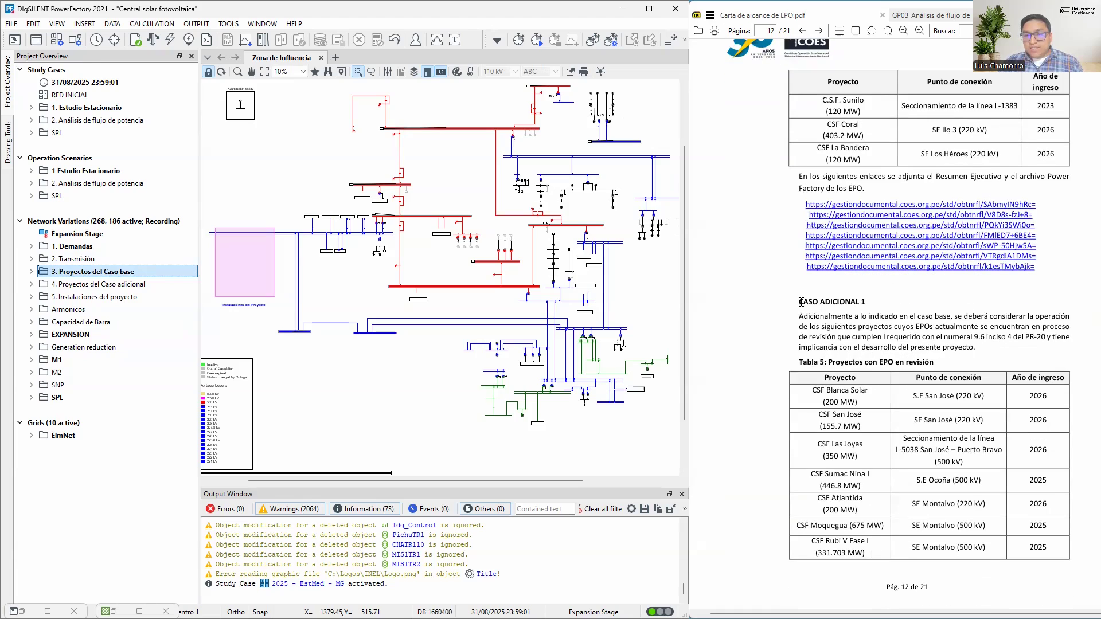
left_click_drag(799, 303, 866, 300)
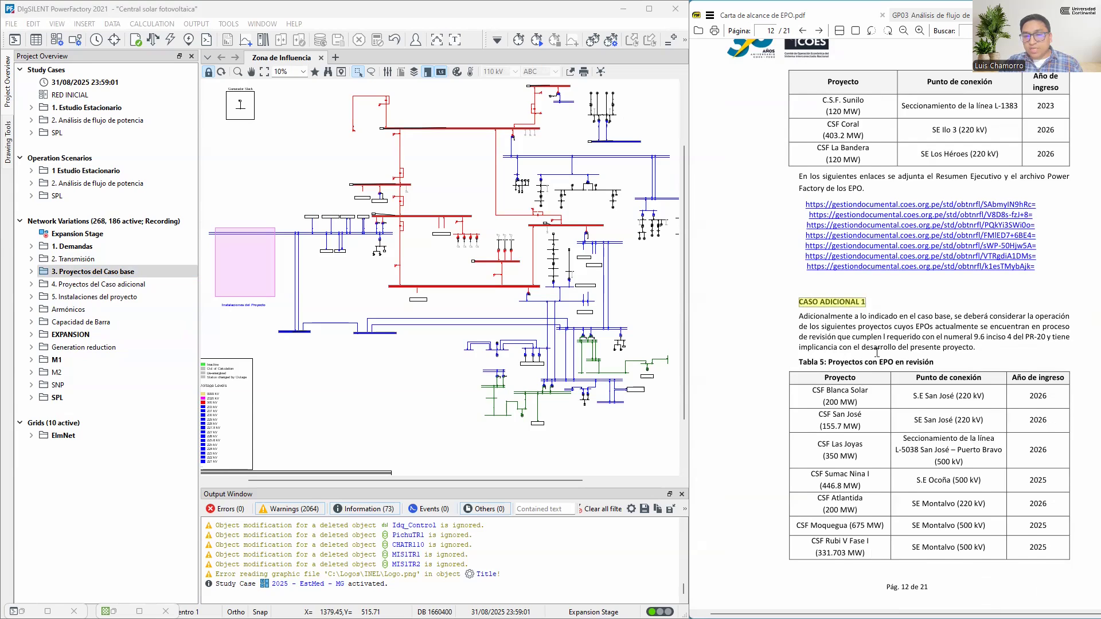
scroll(798, 396, "down", 2)
left_click_drag(799, 396, 867, 397)
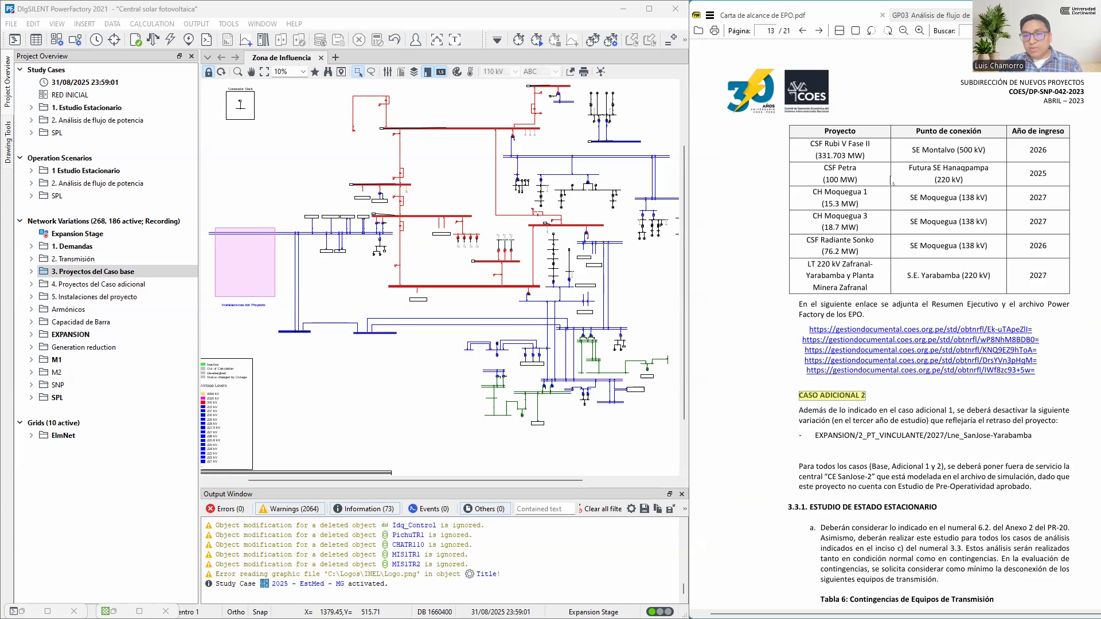
Review the variation to deactivate for CASO ADICIONAL 2 in the scope letter and the Paso 5 instruction in the GP03 guide
left_click_drag(1059, 421, 939, 421)
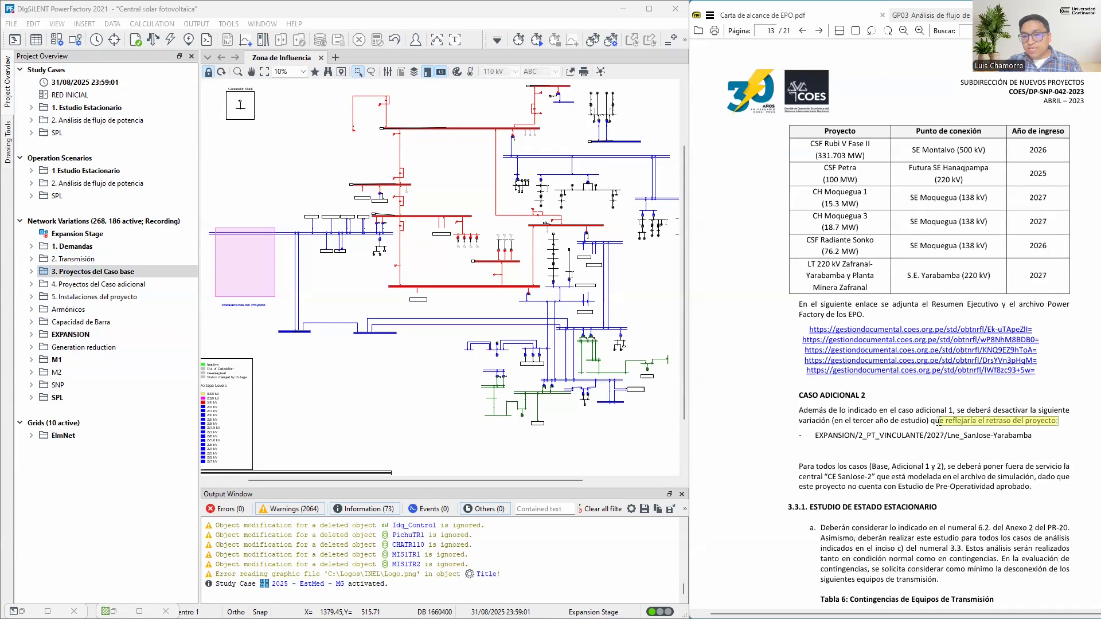
triple_click(1041, 440)
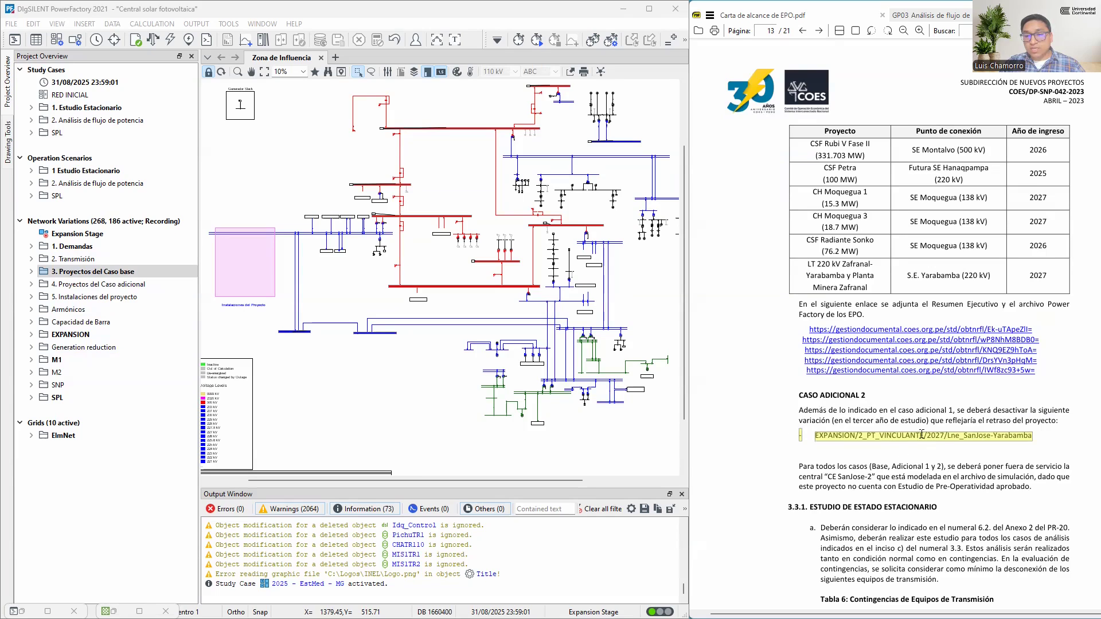
left_click_drag(927, 422, 838, 424)
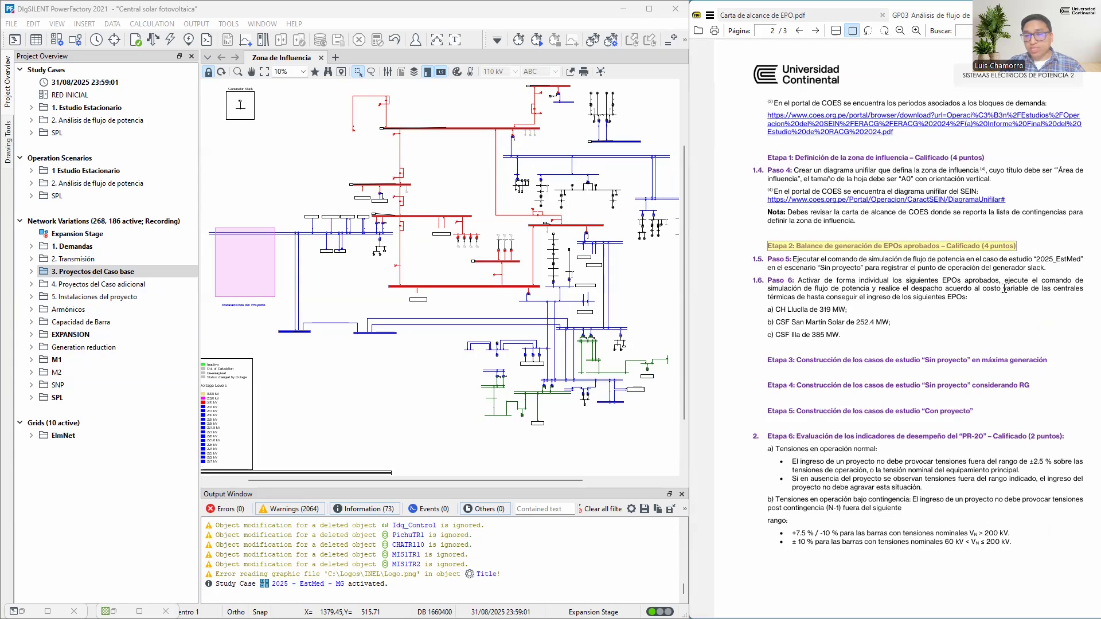
left_click_drag(1047, 268, 766, 259)
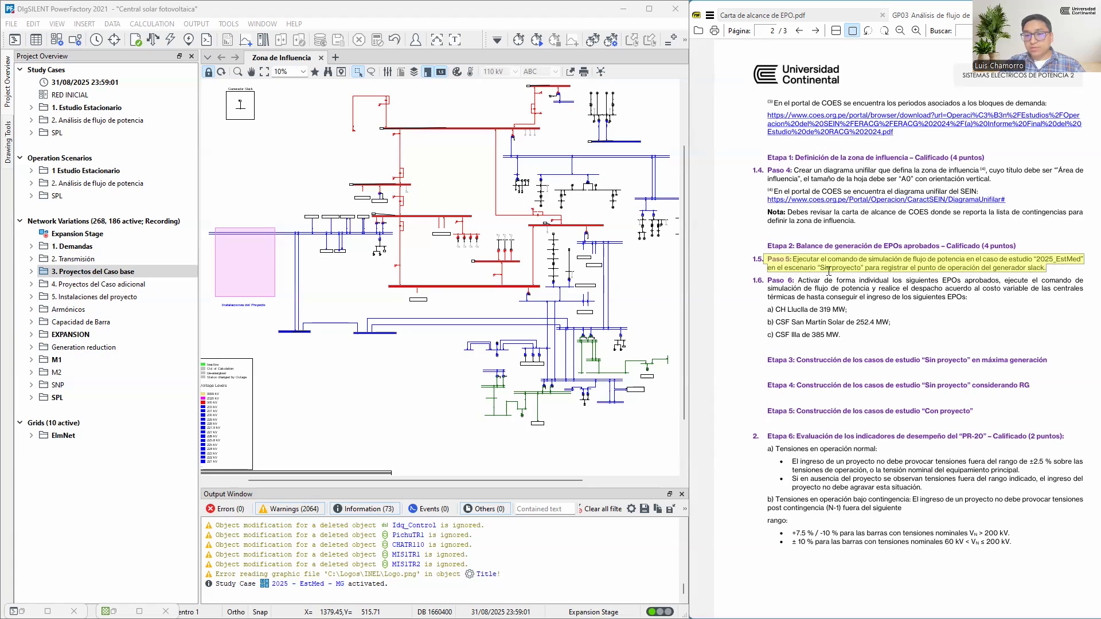
left_click(1047, 274)
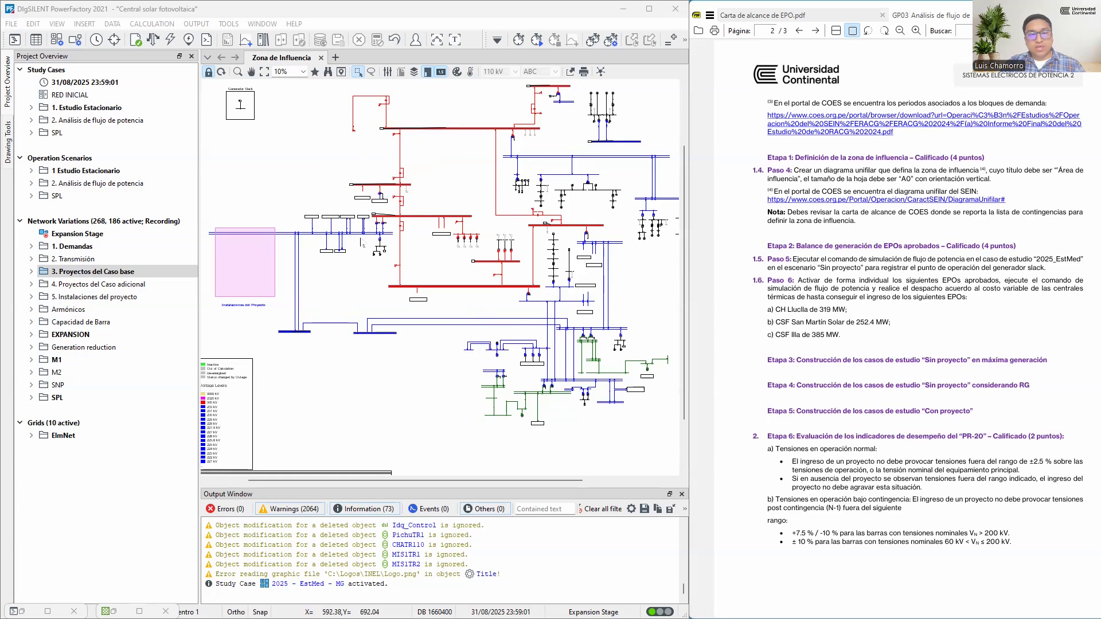
Run the load flow and inspect the line flows of the CSF San Martín Solar, CSF Illa and CH Lluclla connections
scroll(336, 243, "up", 3)
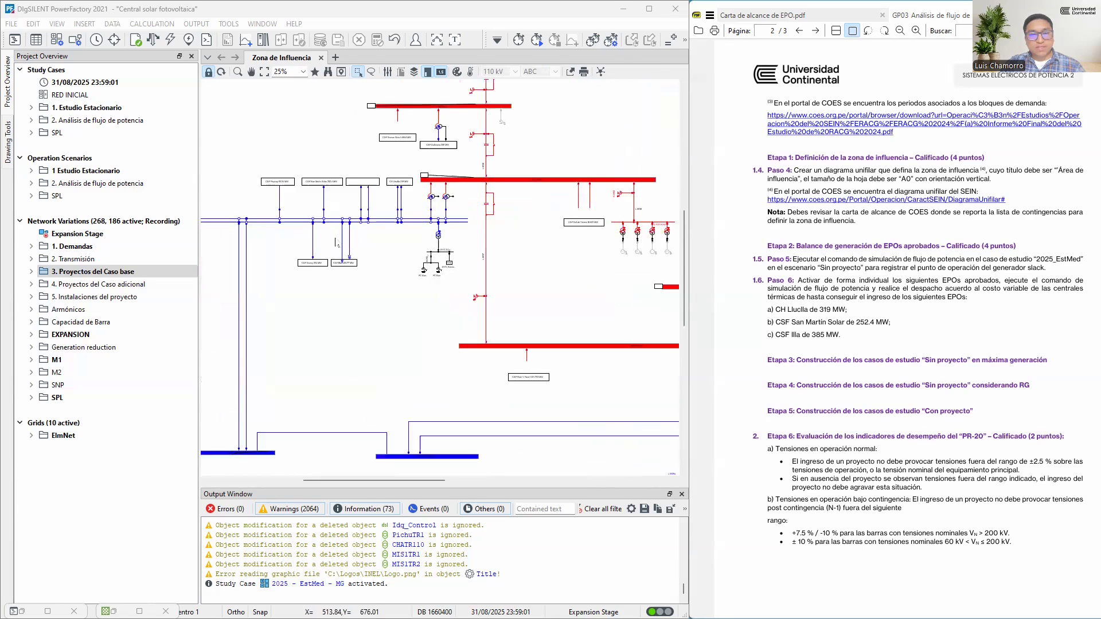
scroll(336, 243, "up", 1)
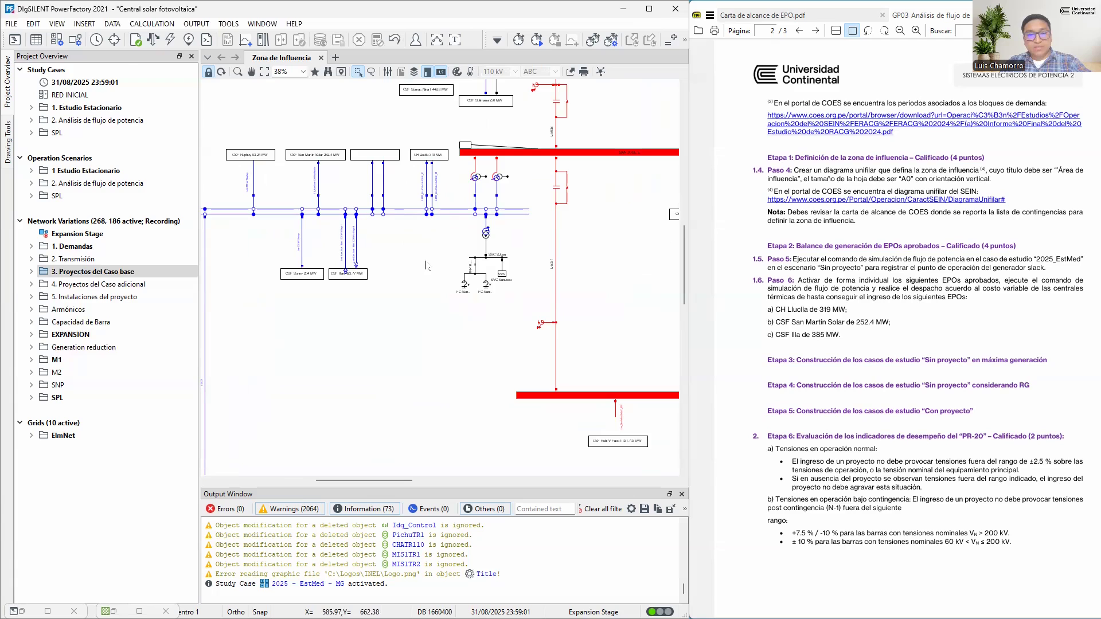
key("F10")
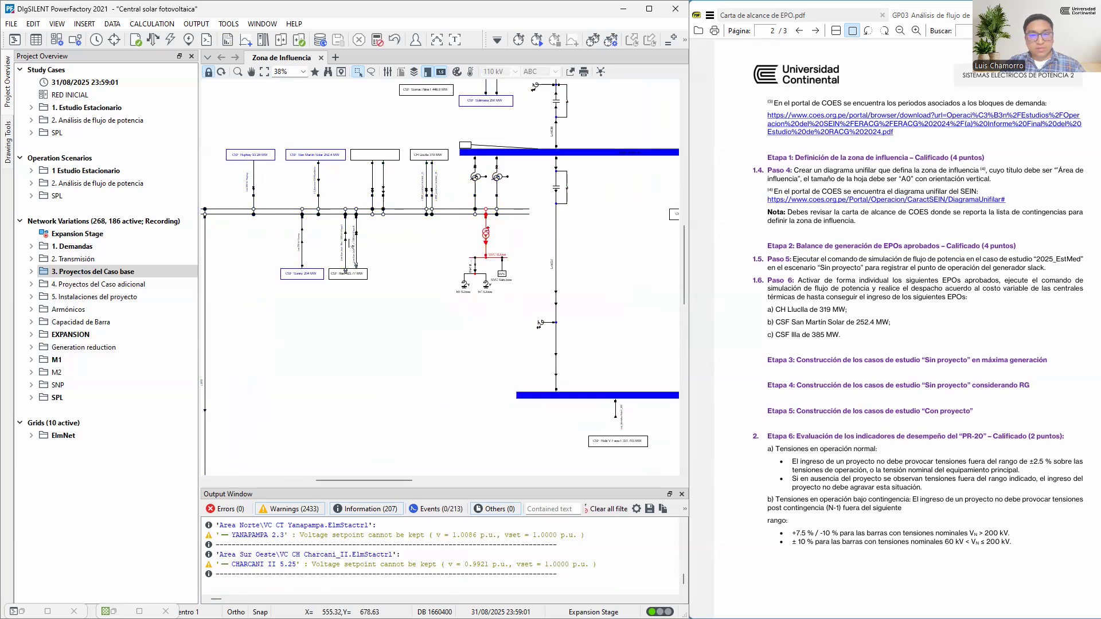
scroll(348, 245, "up", 2)
scroll(348, 244, "up", 6)
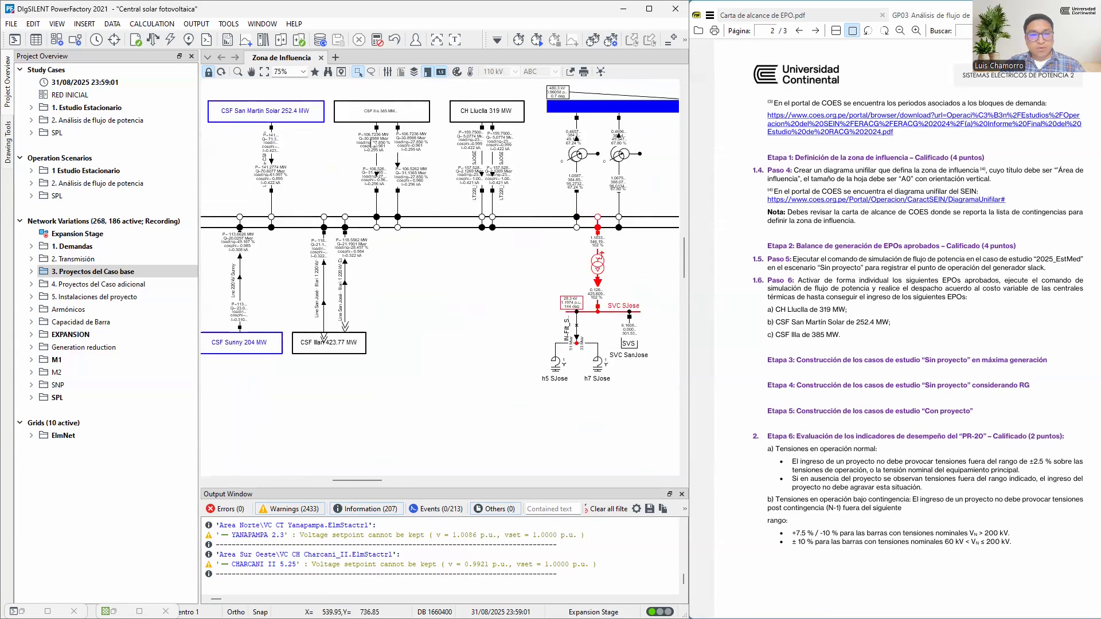
scroll(373, 146, "up", 1)
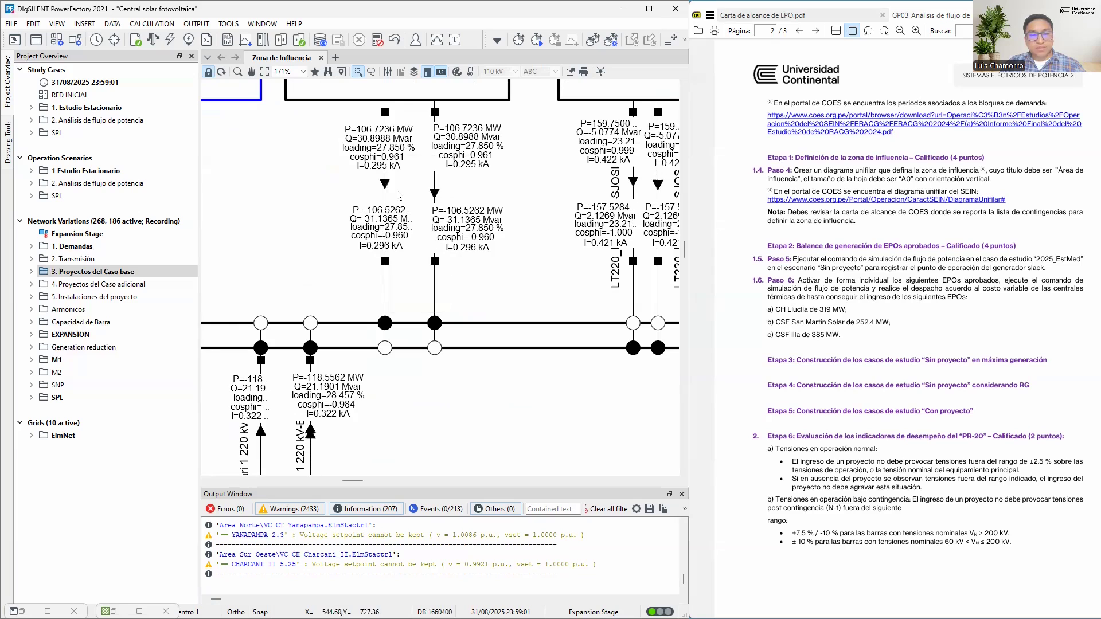
scroll(387, 226, "down", 1)
scroll(387, 225, "down", 10)
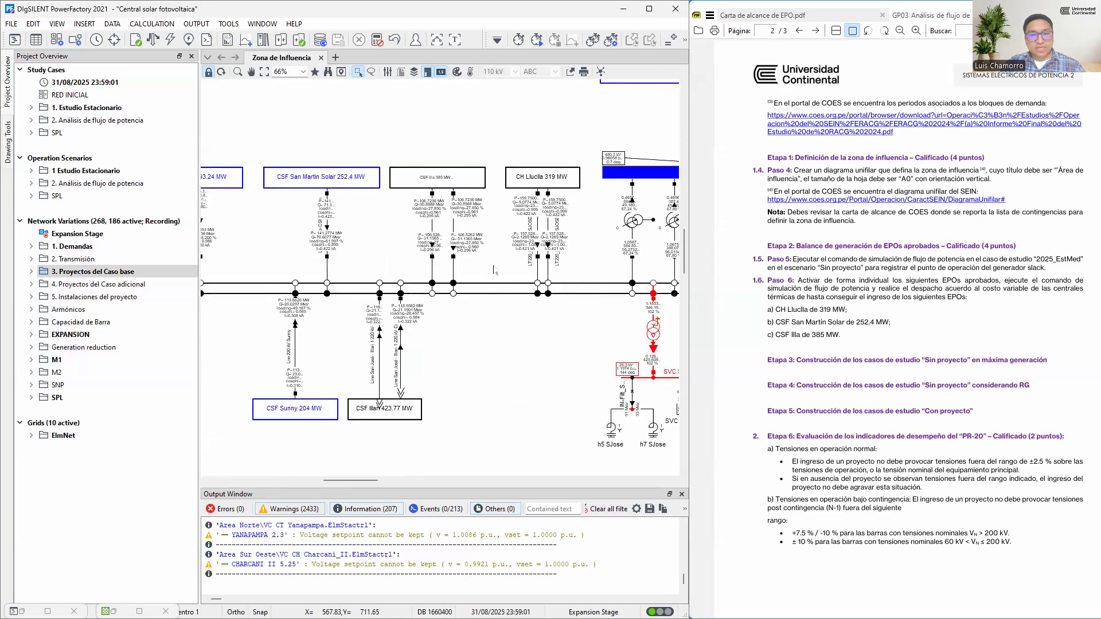
Activate the study case 2025_EstMed in the 2025 folder of Sin proyecto, under Caso base of 2. Análisis de flujo de potencia
left_click(97, 121)
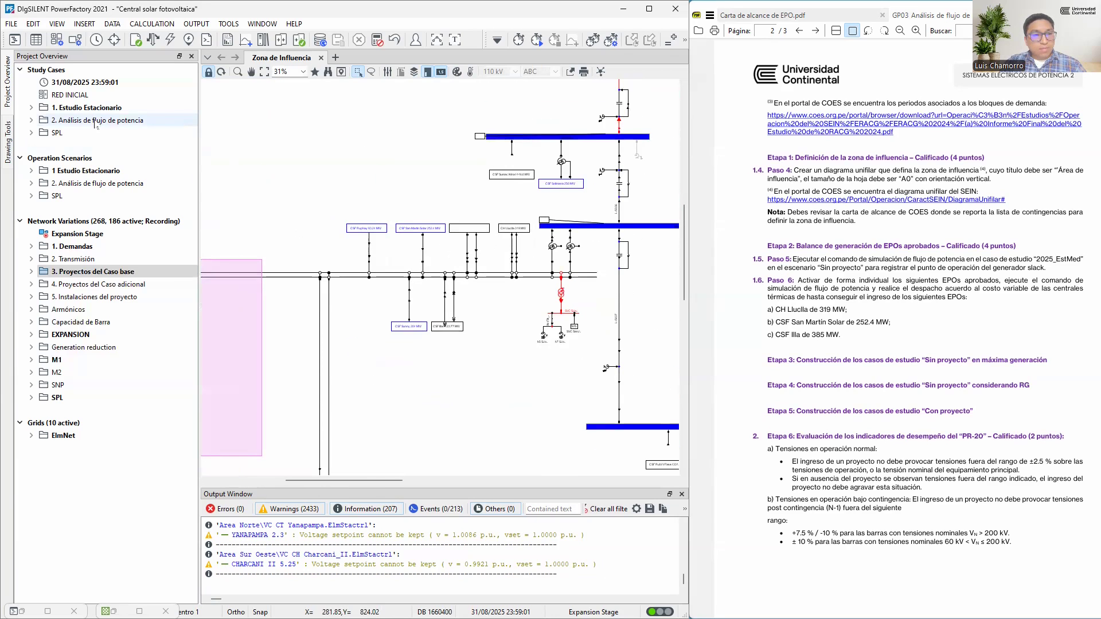
double_click(97, 121)
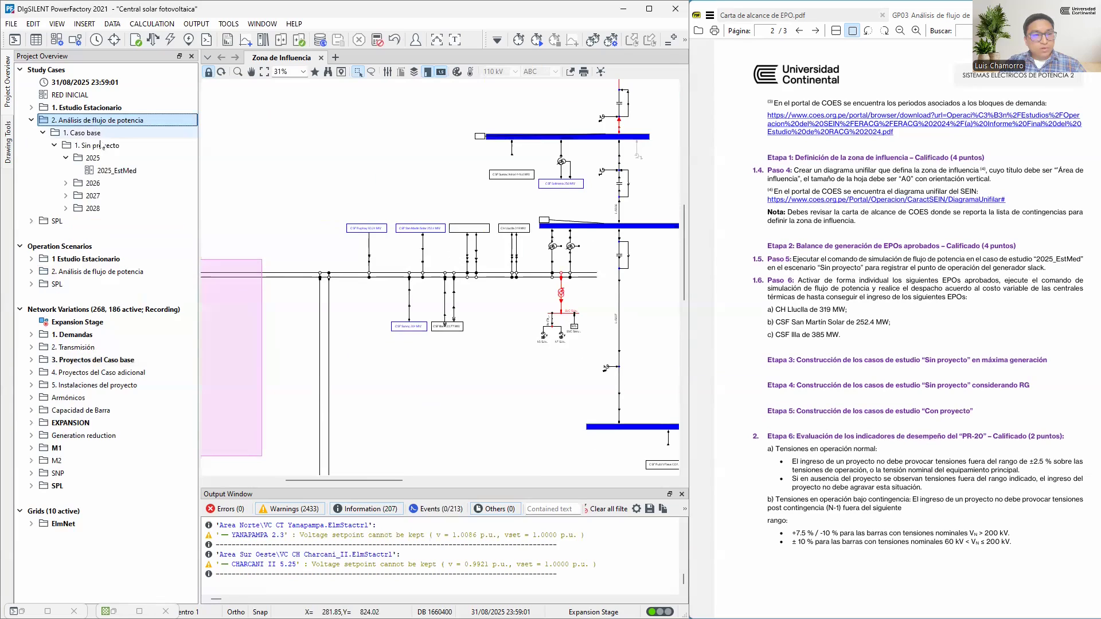
left_click(126, 172)
right_click(126, 172)
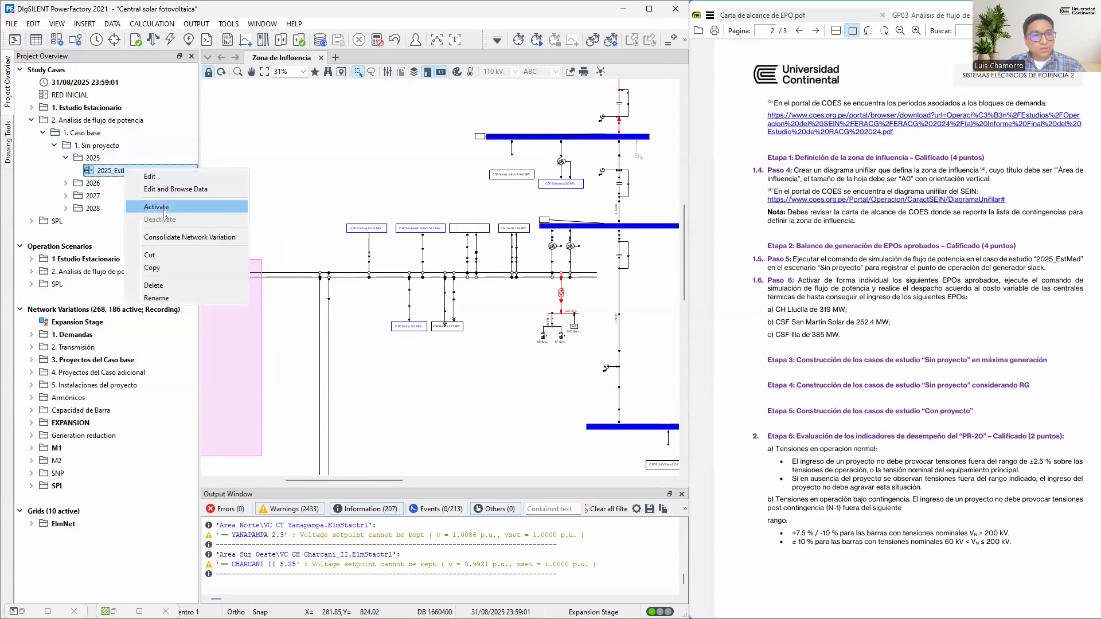
left_click(163, 209)
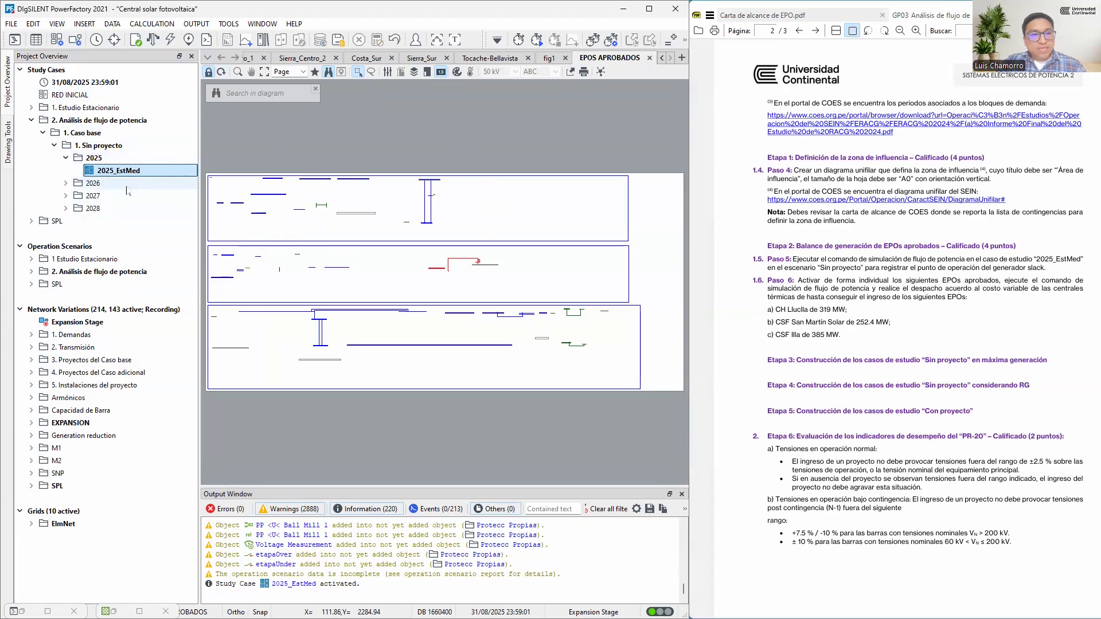
Close all open diagrams and plot pages except Costa_Norte_1
left_click(208, 57)
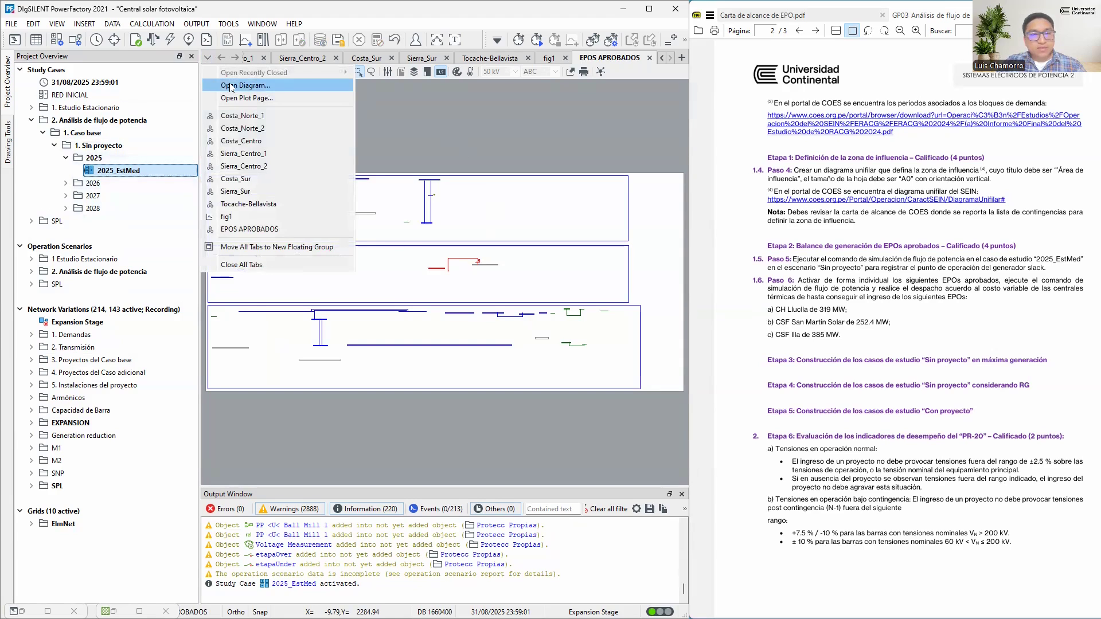
left_click(609, 58)
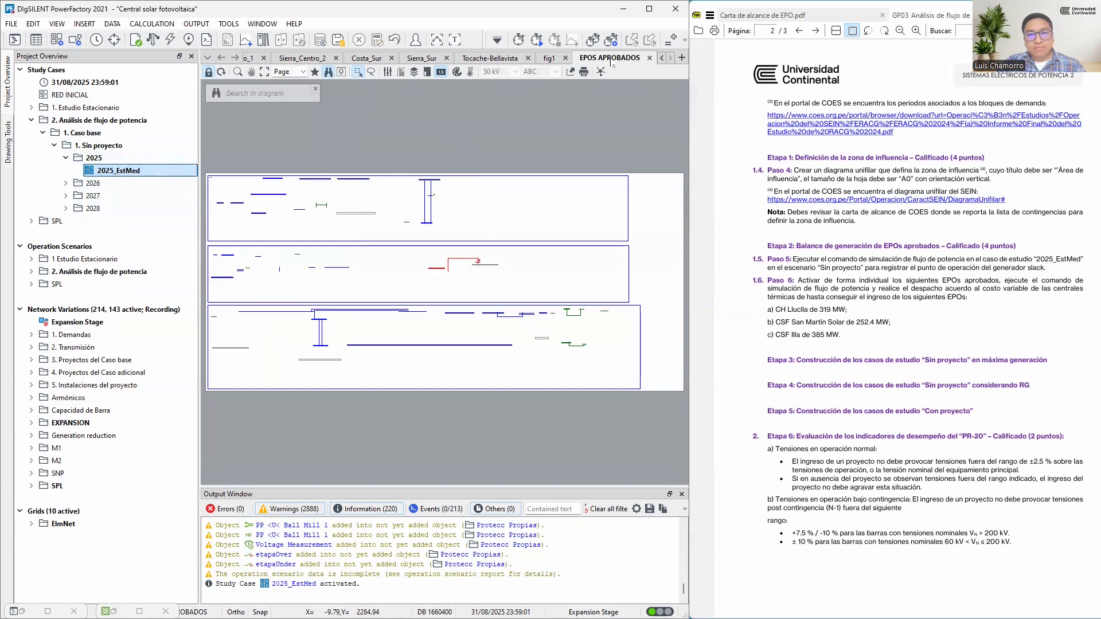
left_click(650, 58)
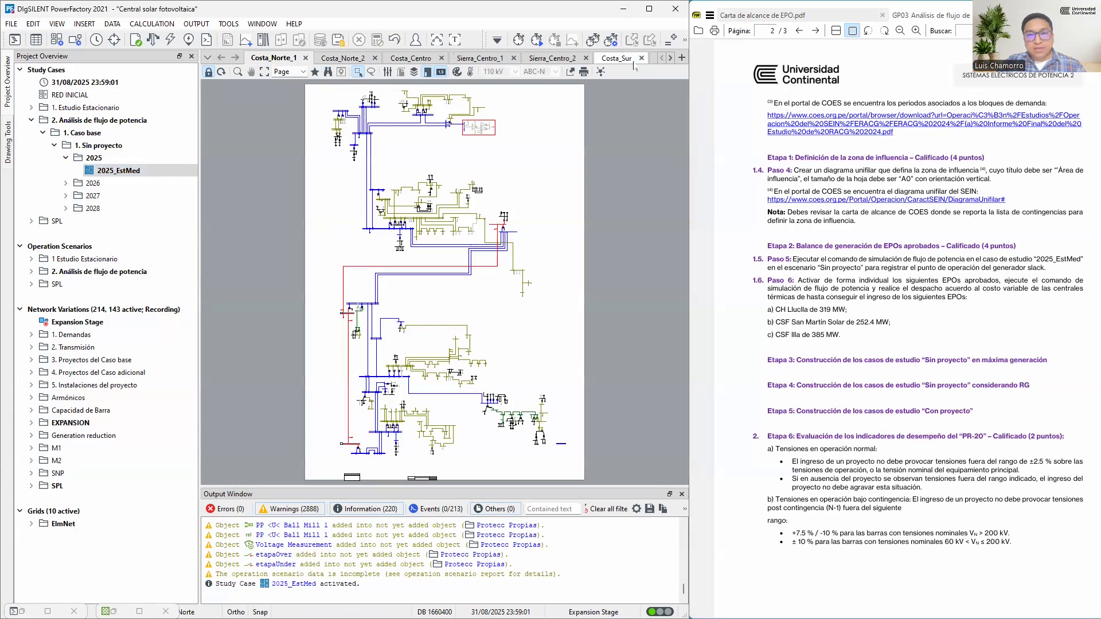
left_click(642, 58)
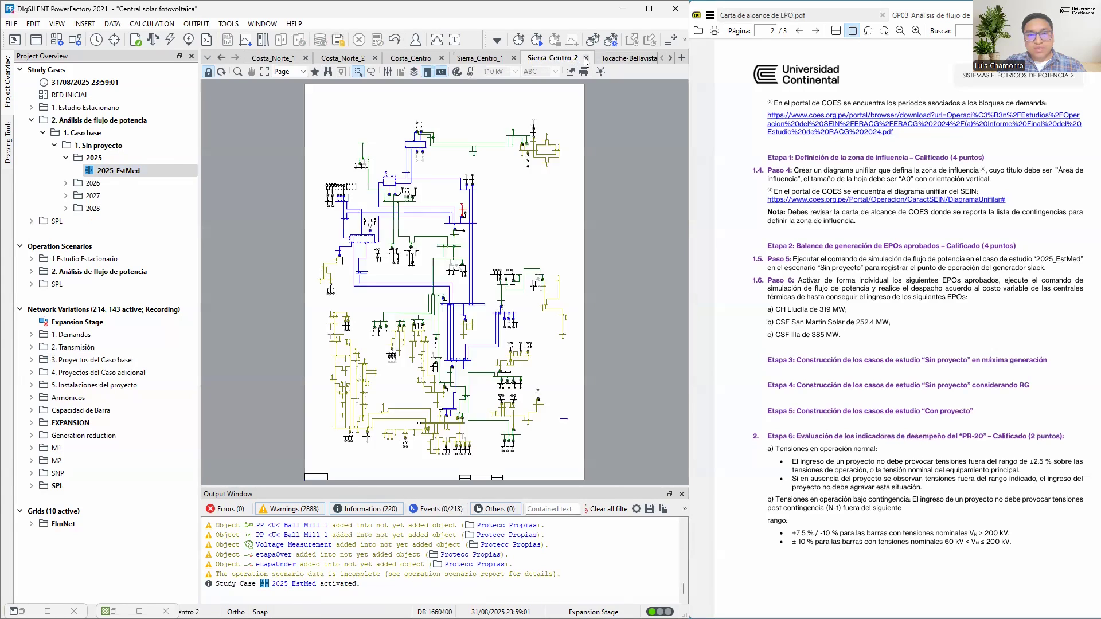
left_click(585, 58)
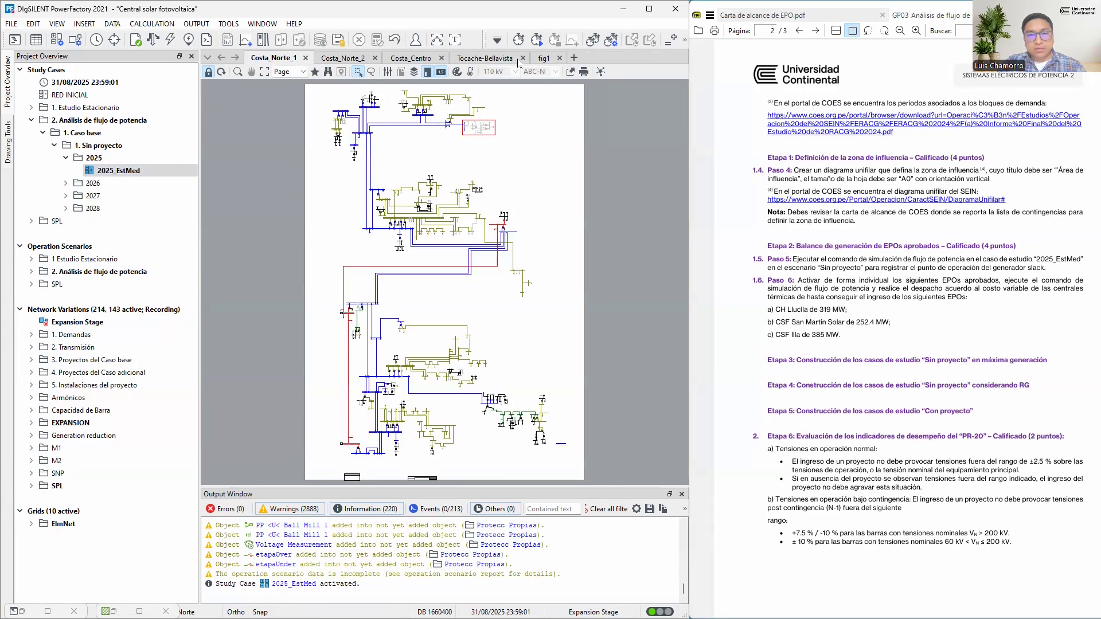
left_click(523, 59)
left_click(476, 59)
left_click(441, 59)
left_click(374, 58)
Open the Zona de Influencia diagram from the project's Diagrams folder
left_click(208, 58)
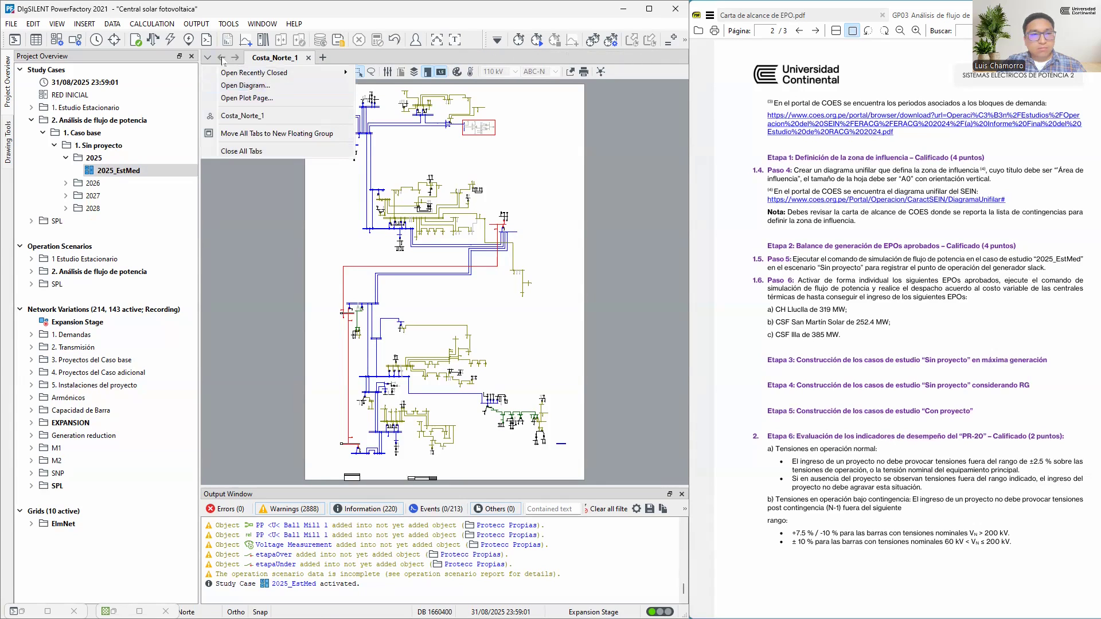
left_click(209, 58)
left_click(208, 58)
left_click(238, 86)
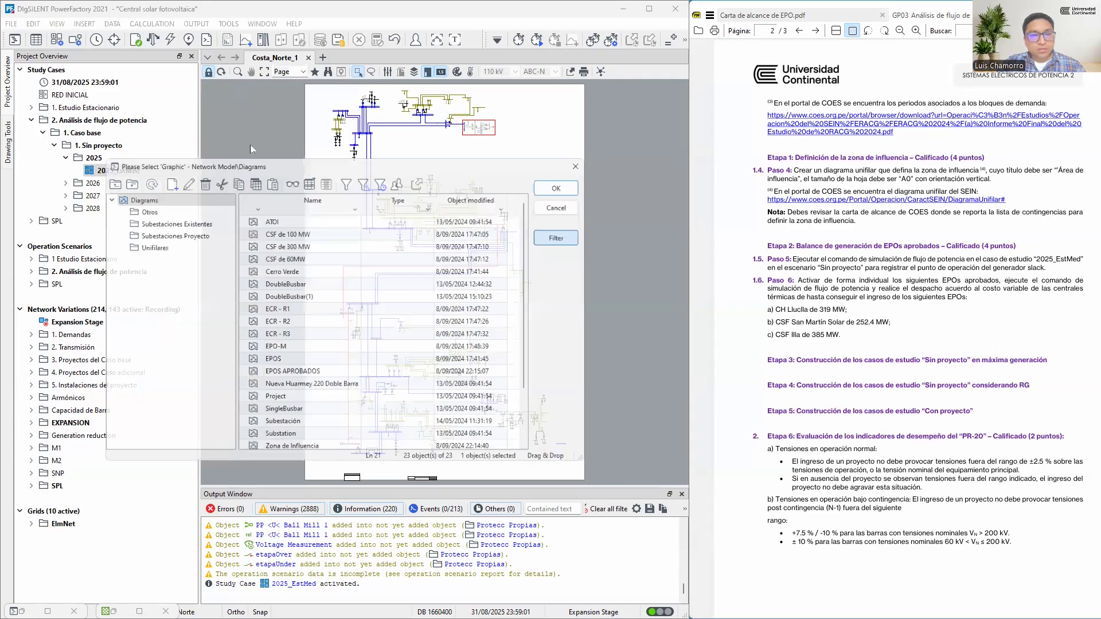
scroll(313, 401, "down", 1)
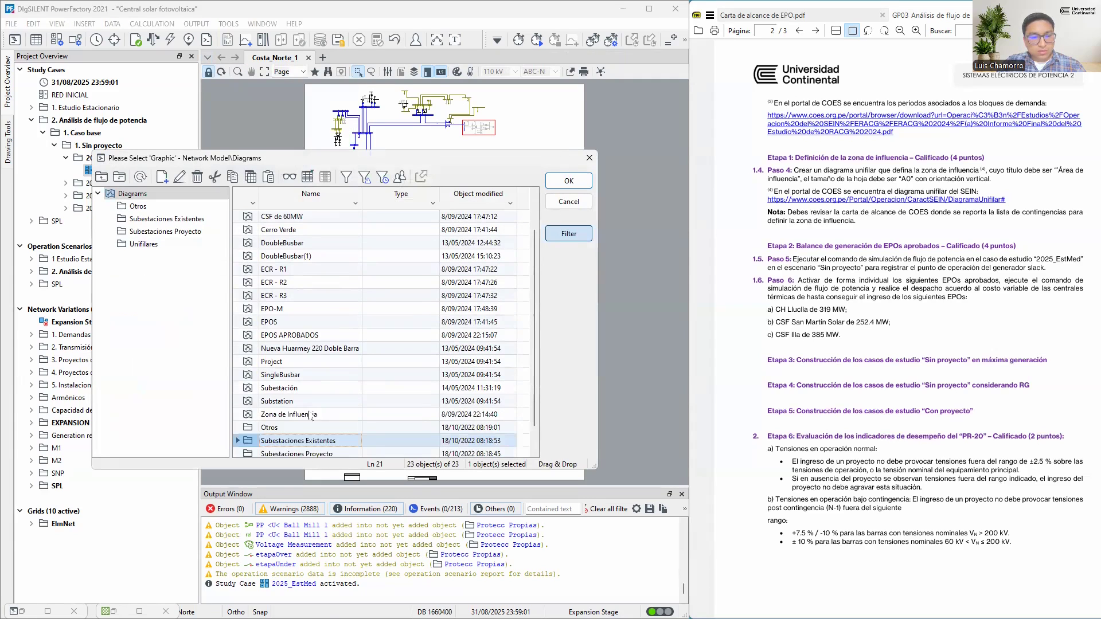
left_click(270, 414)
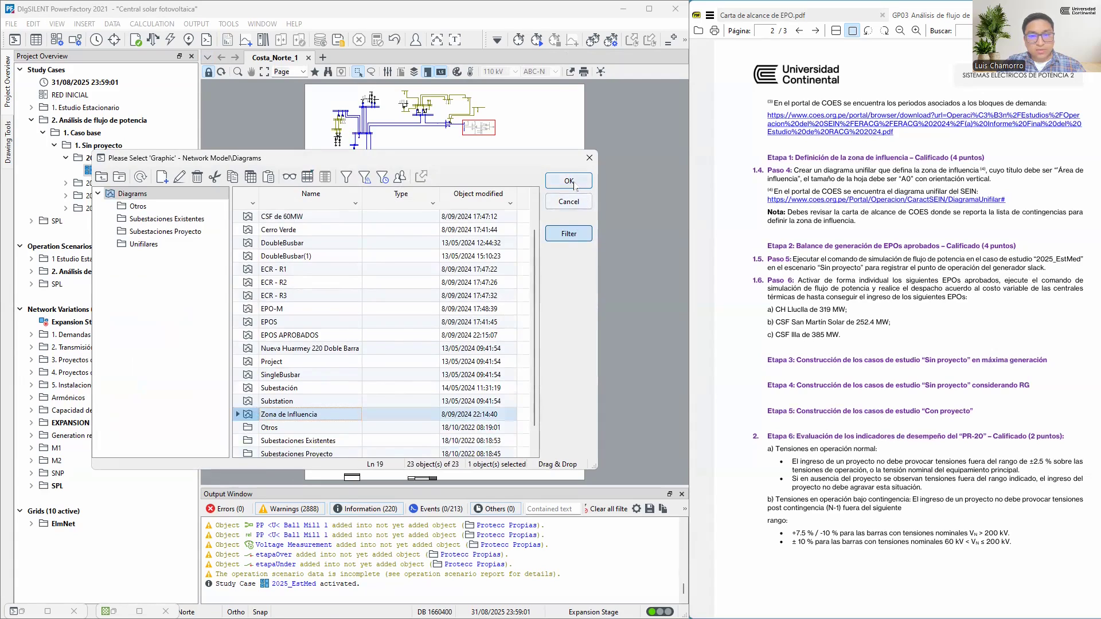
left_click(573, 182)
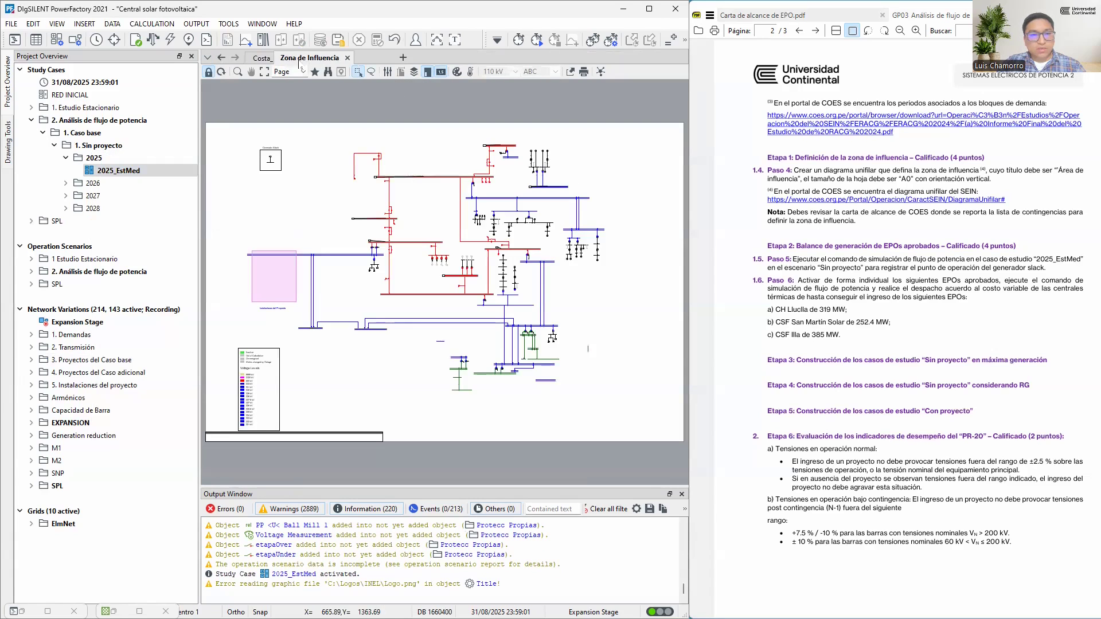
List the synchronous machines in the Network Model Manager and filter them by name with "sam", keeping Sam G1
left_click(113, 611)
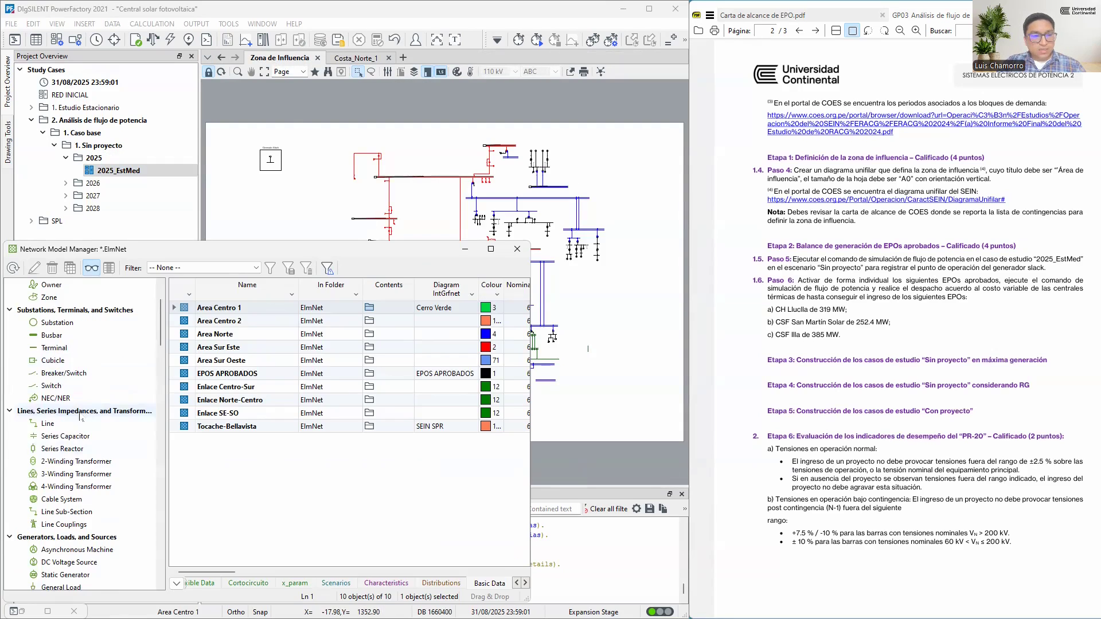
scroll(71, 510, "down", 2)
left_click(75, 524)
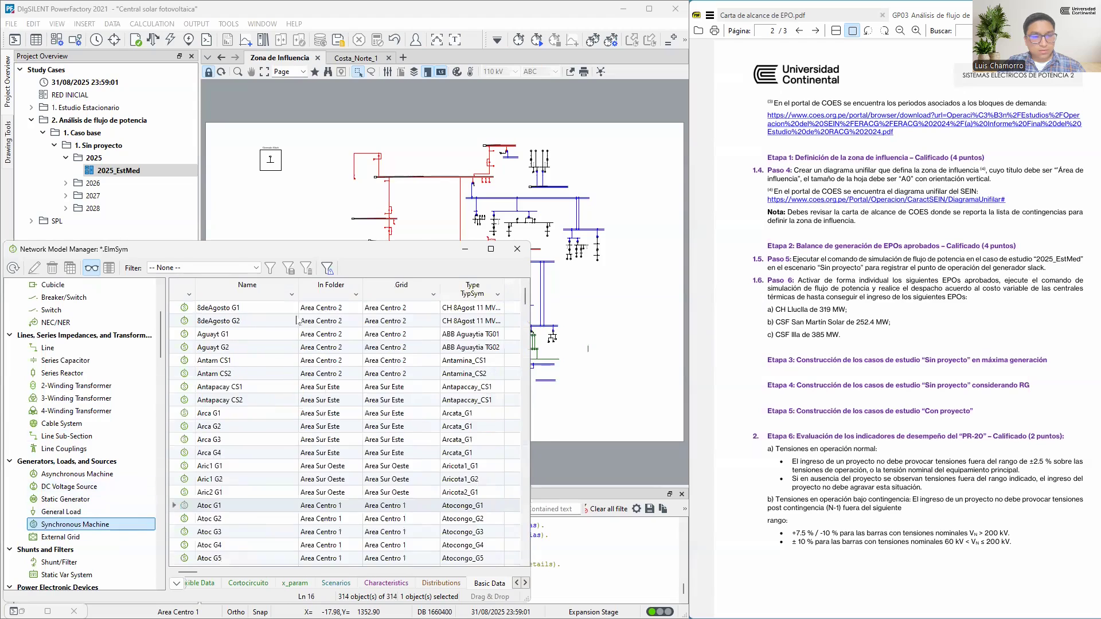
left_click(292, 294)
type("sam")
left_click(209, 345)
left_click(209, 354)
key("Return")
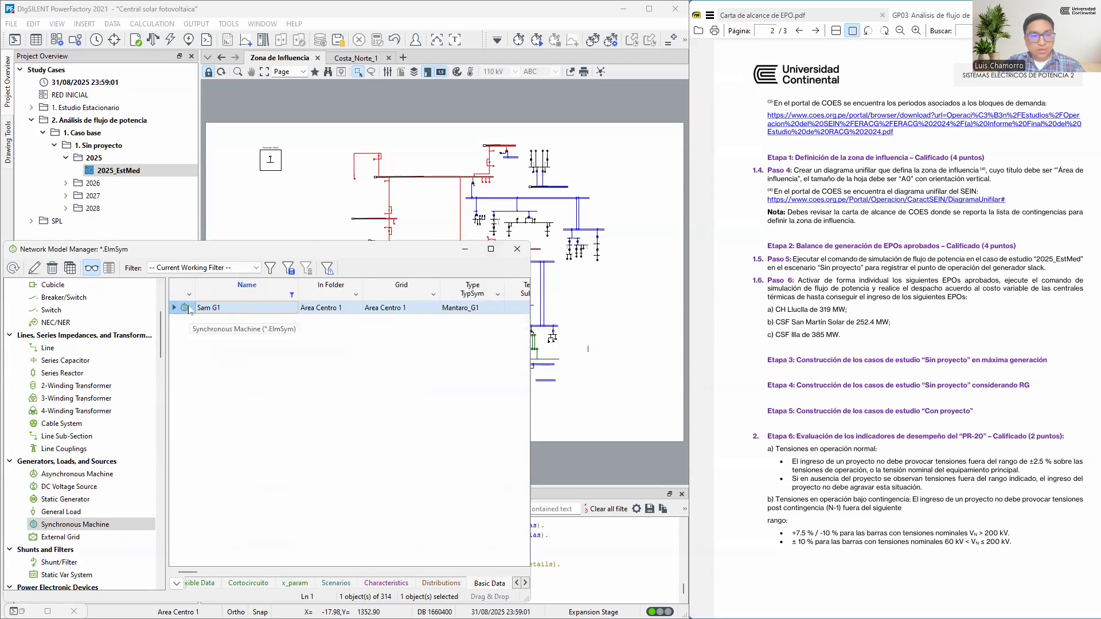
Mark the generator Sam G1 in the Sierra_Centro_1 diagram and minimize the Network Model Manager
right_click(189, 310)
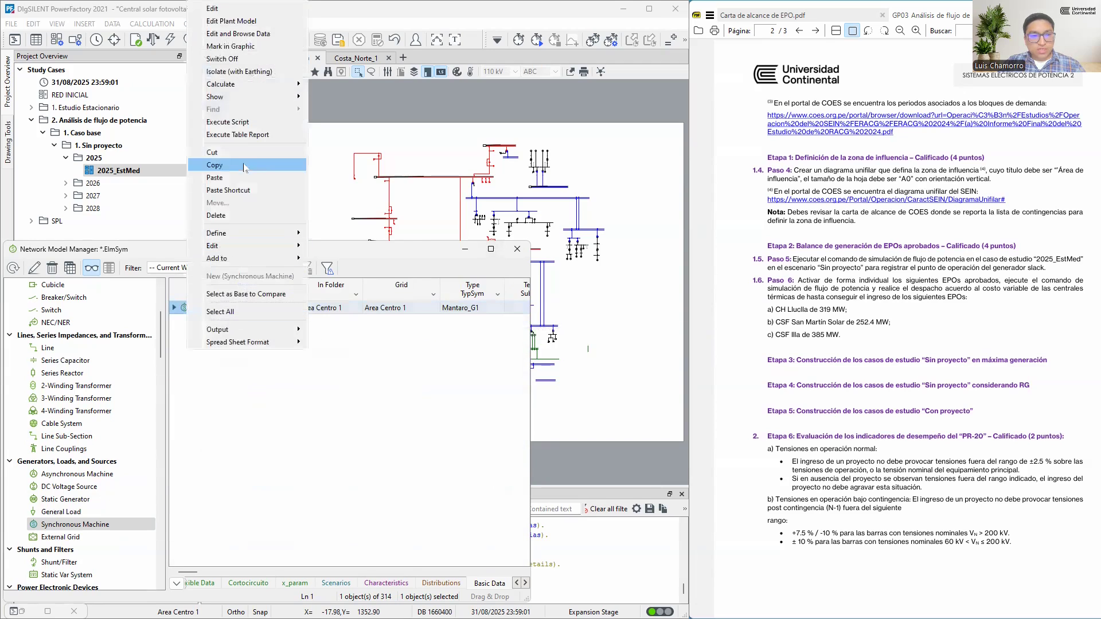
left_click(243, 47)
left_click(59, 360)
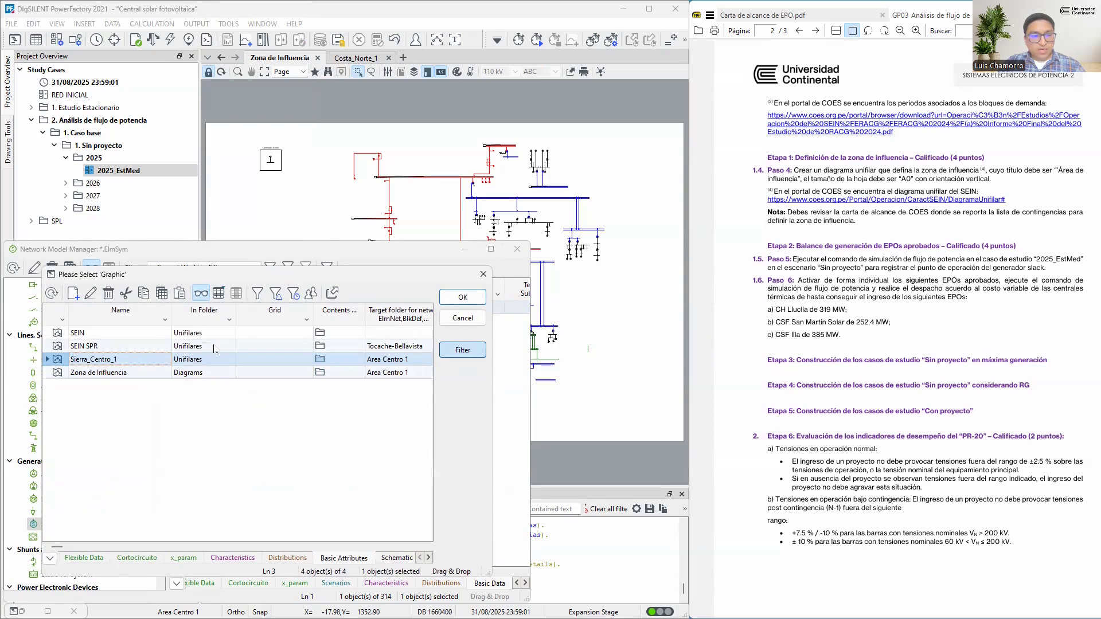
left_click(463, 297)
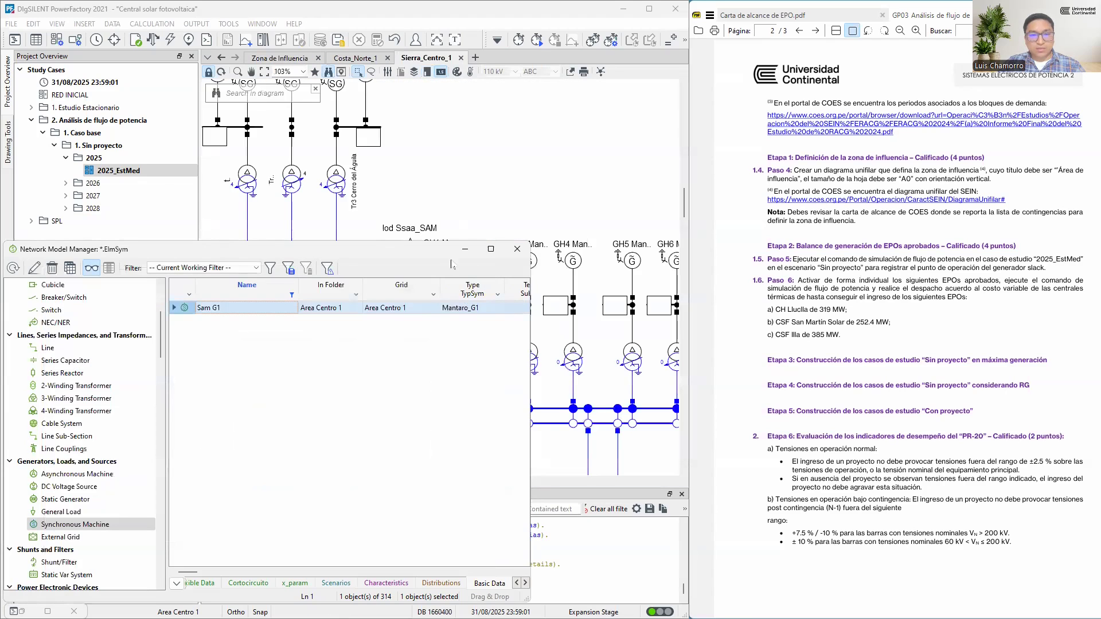
left_click(465, 249)
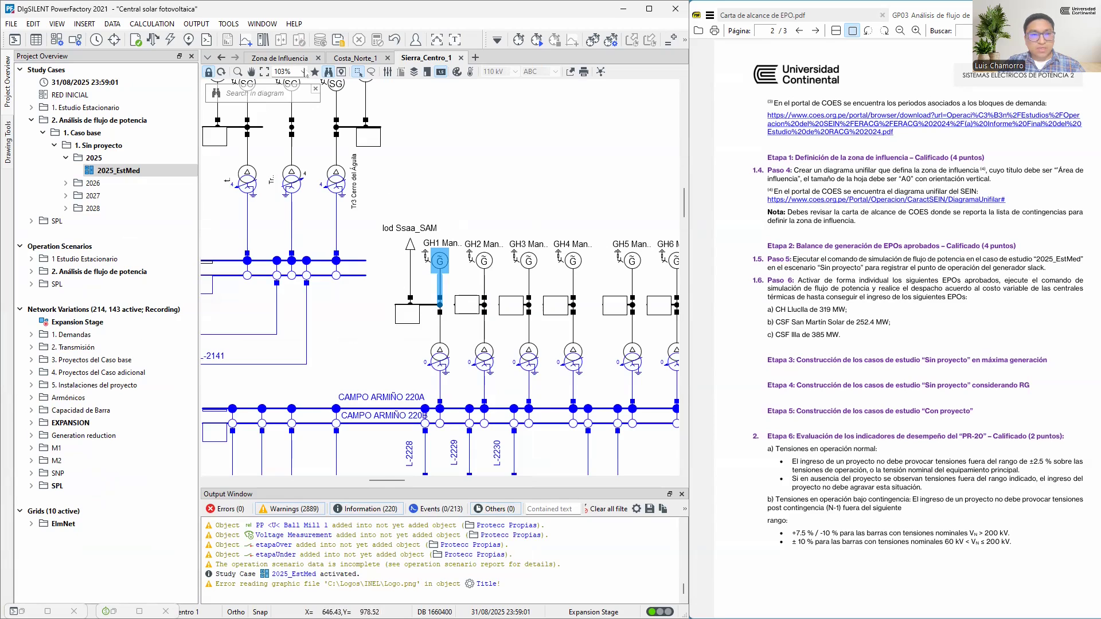
Compare the Generador Slack detail in Zona de Influencia with the Campo Armiño generators in Sierra_Centro_1
left_click(280, 57)
scroll(255, 140, "up", 1)
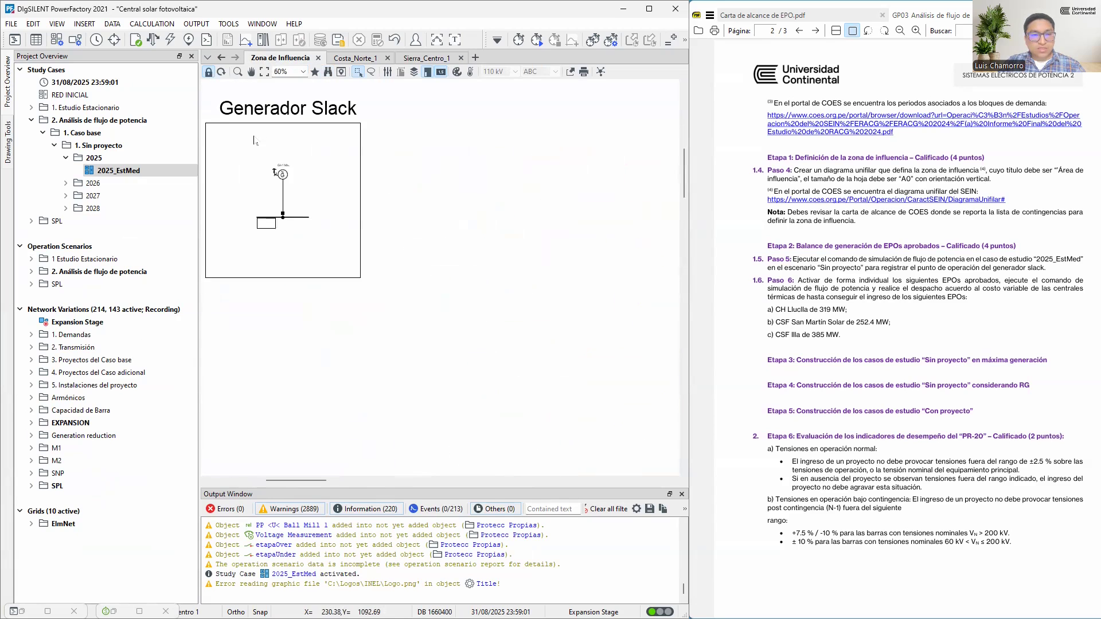
left_click(426, 57)
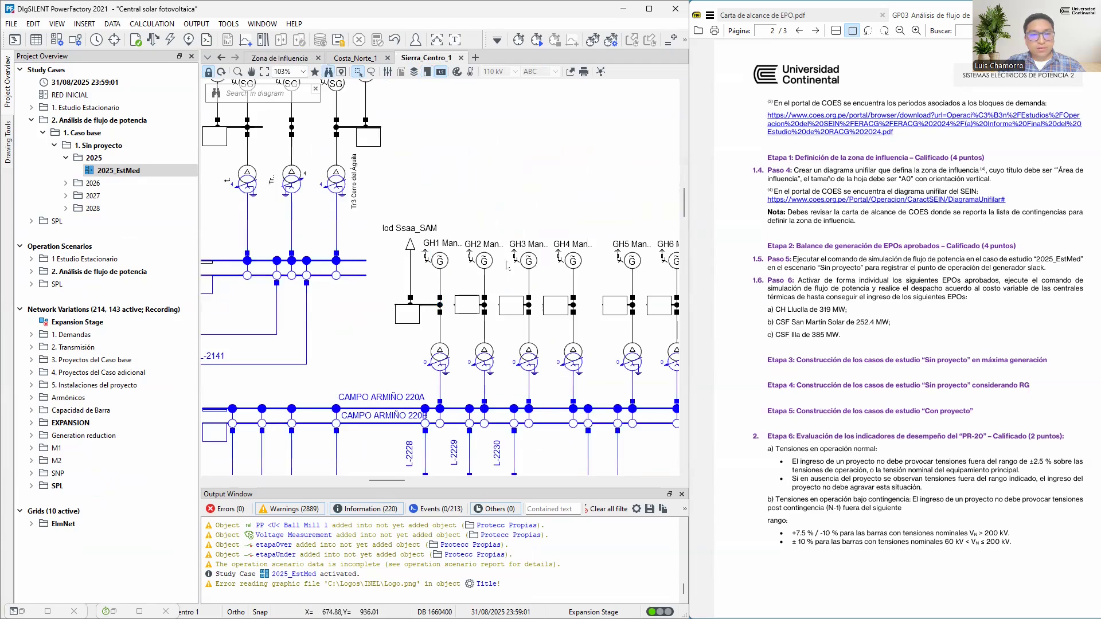
scroll(401, 259, "down", 2)
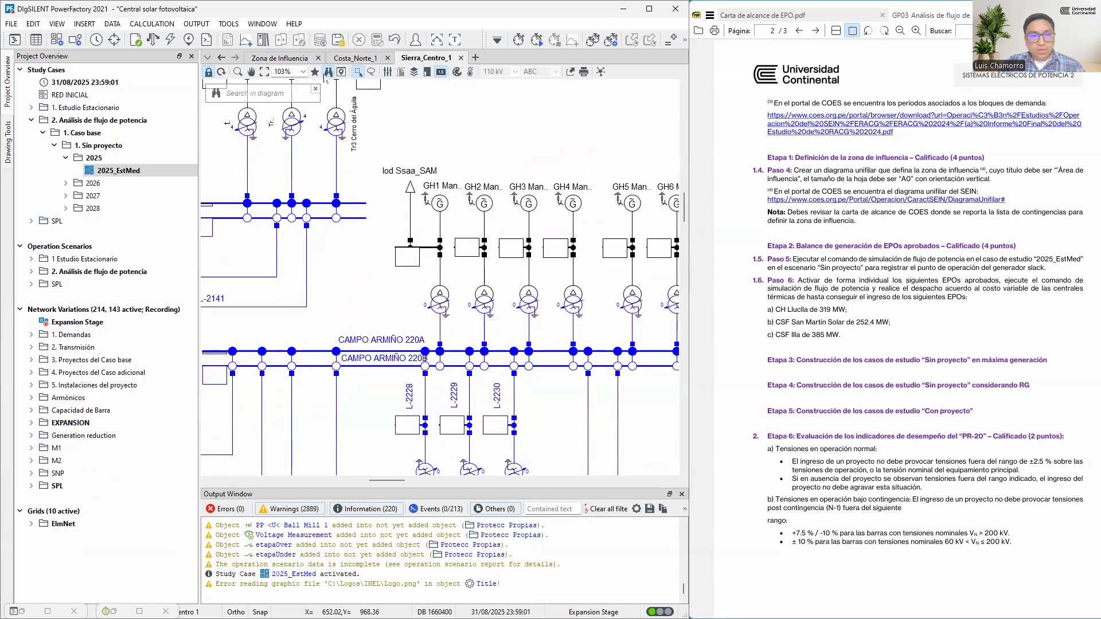
Bookmark the current view of the Campo Armiño generators in the Sierra_Centro_1 diagram with the name "Slack"
left_click(315, 72)
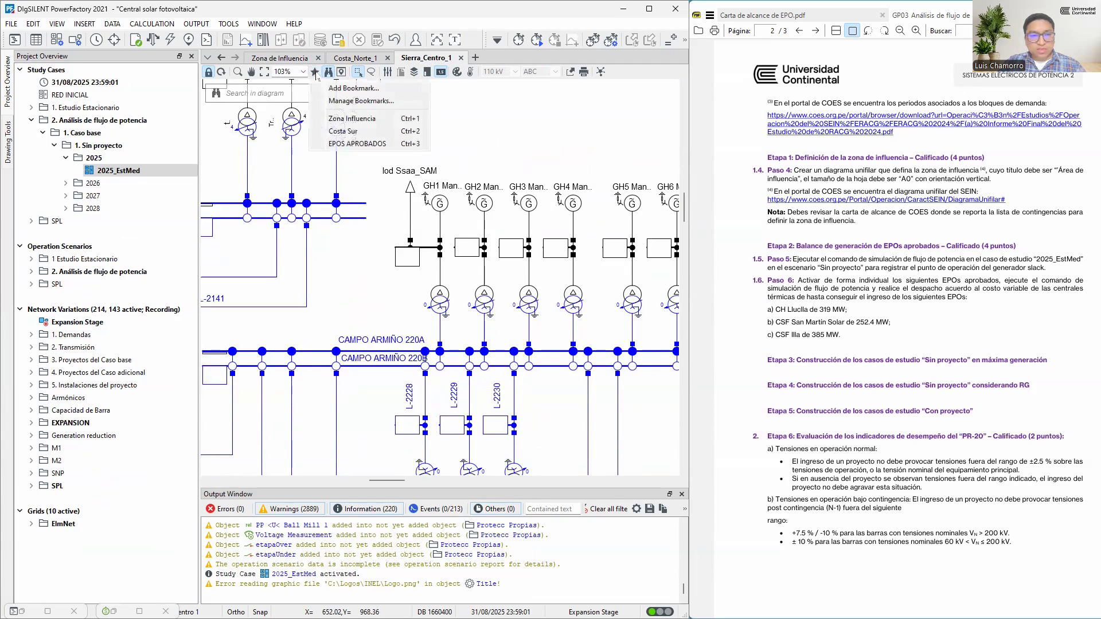
left_click(374, 89)
type("Slac")
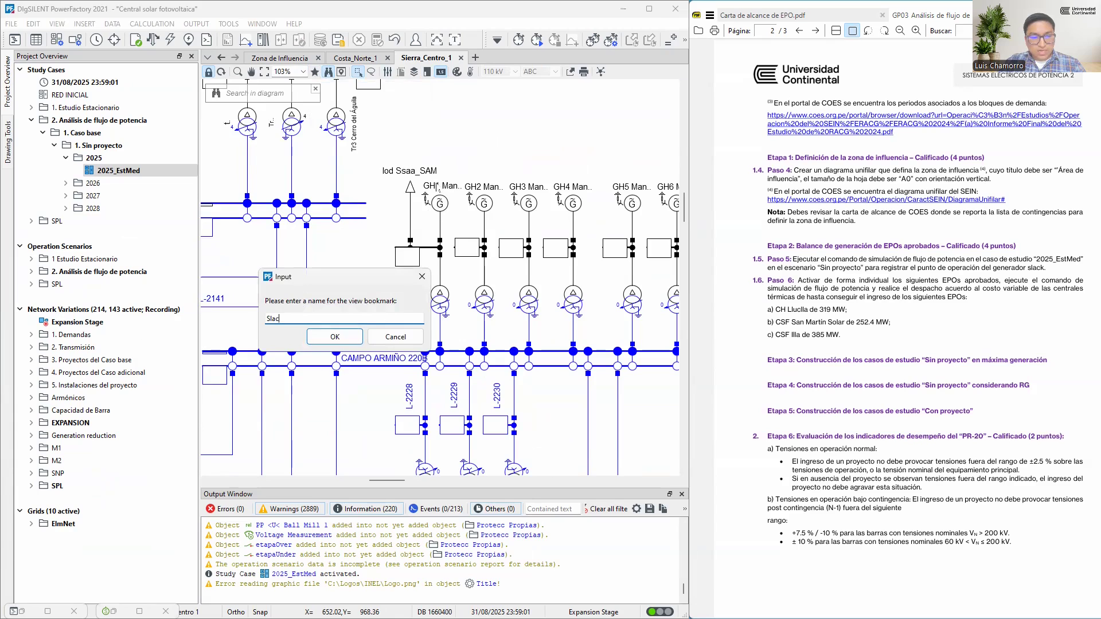
type("k")
key("Return")
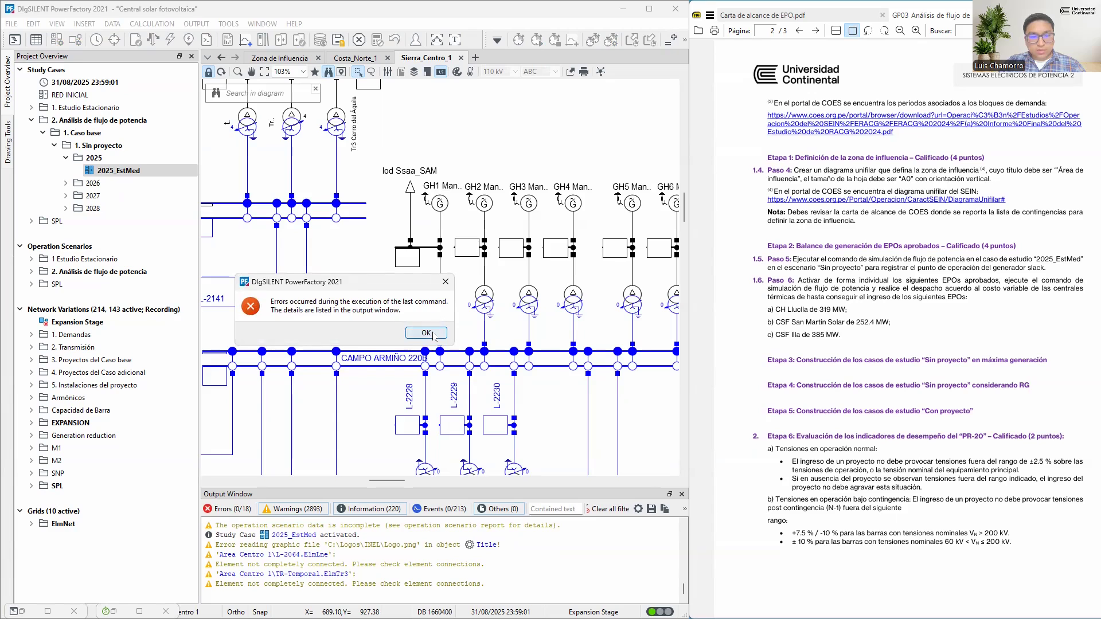
Dismiss the load flow error notice, then maximize the output window and clear all of its messages
left_click(426, 333)
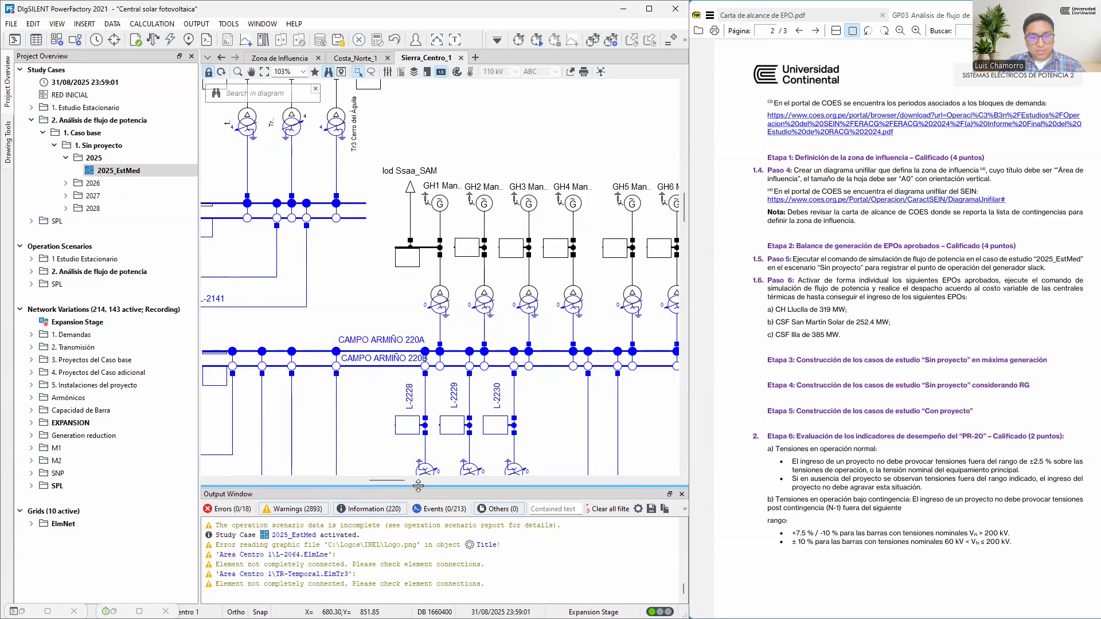
left_click_drag(418, 486, 419, 465)
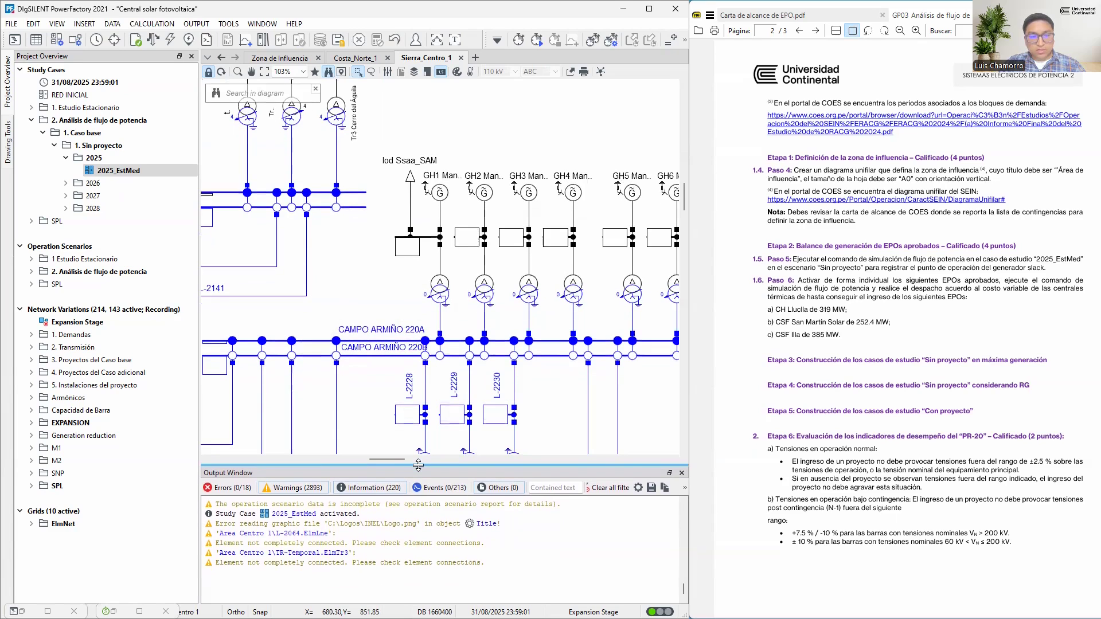
left_click(457, 43)
scroll(403, 172, "up", 5)
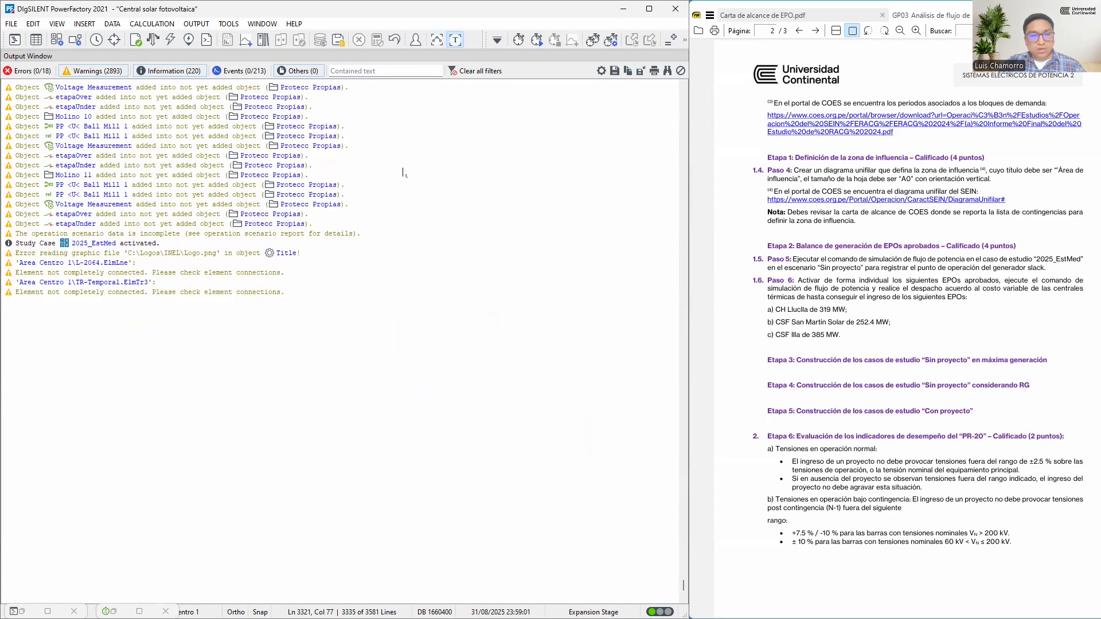
right_click(413, 160)
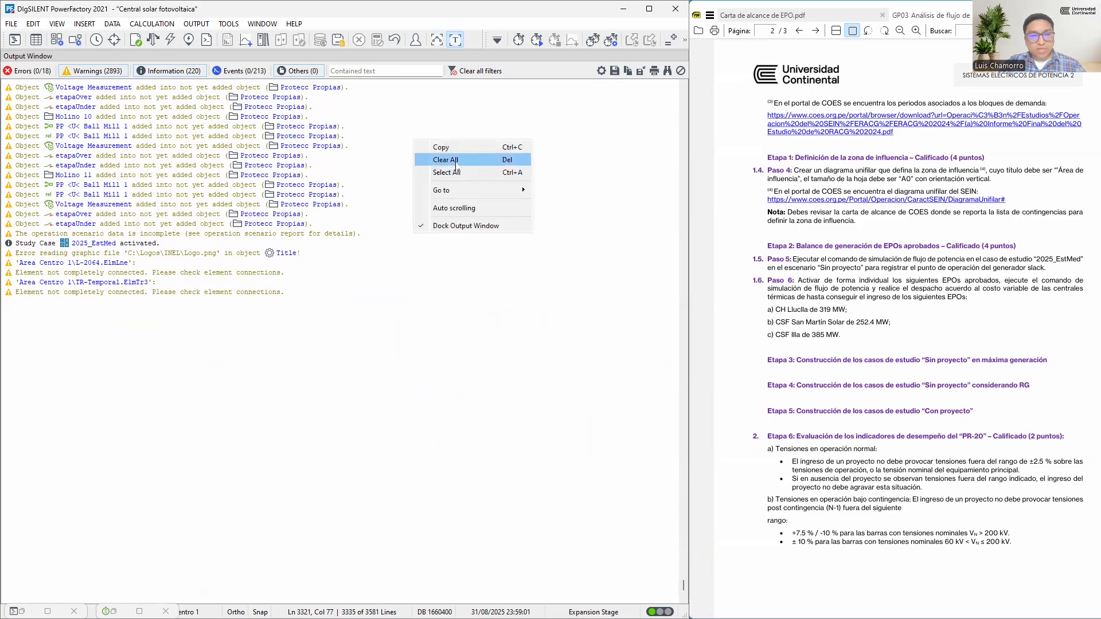
left_click(456, 162)
left_click(376, 342)
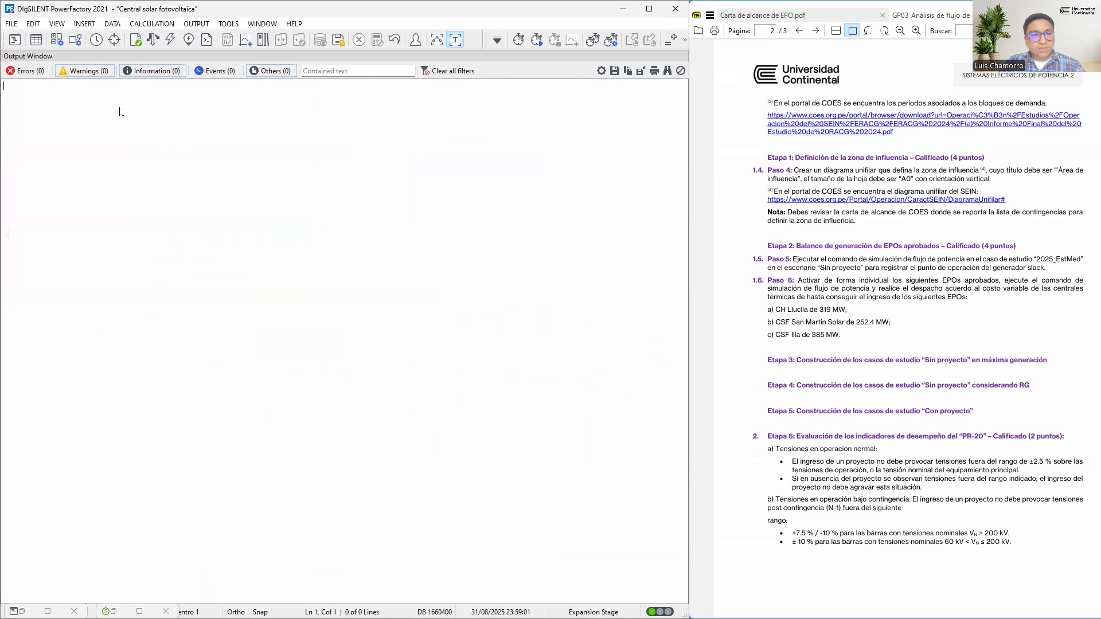
Run the load flow again from the maximized diagram and show its error messages in the maximized output window
left_click(437, 39)
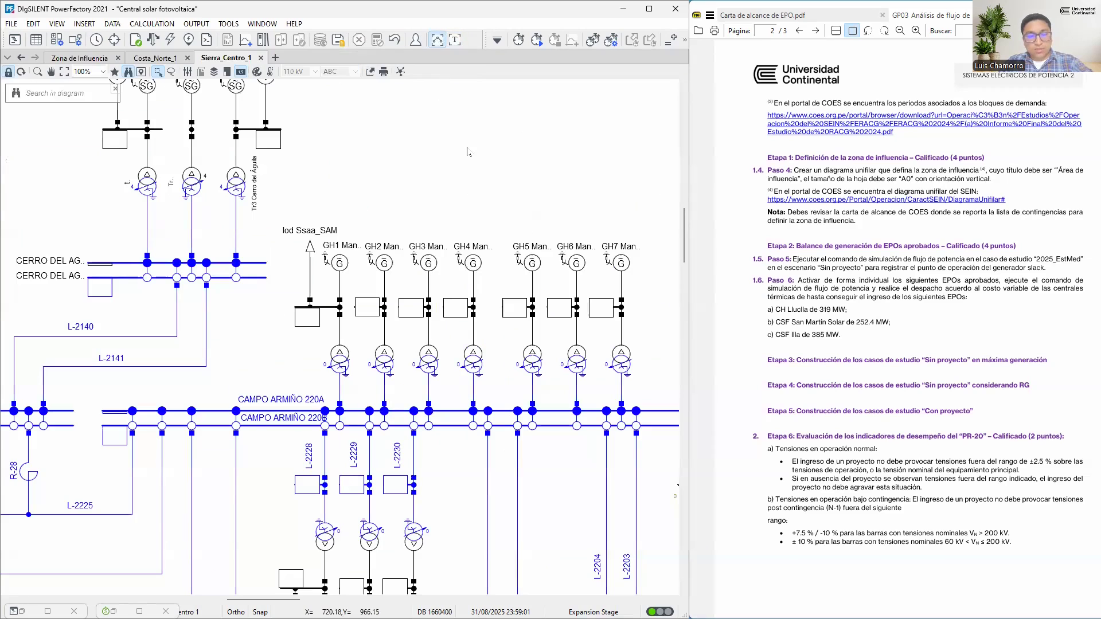
left_click(426, 334)
left_click(455, 40)
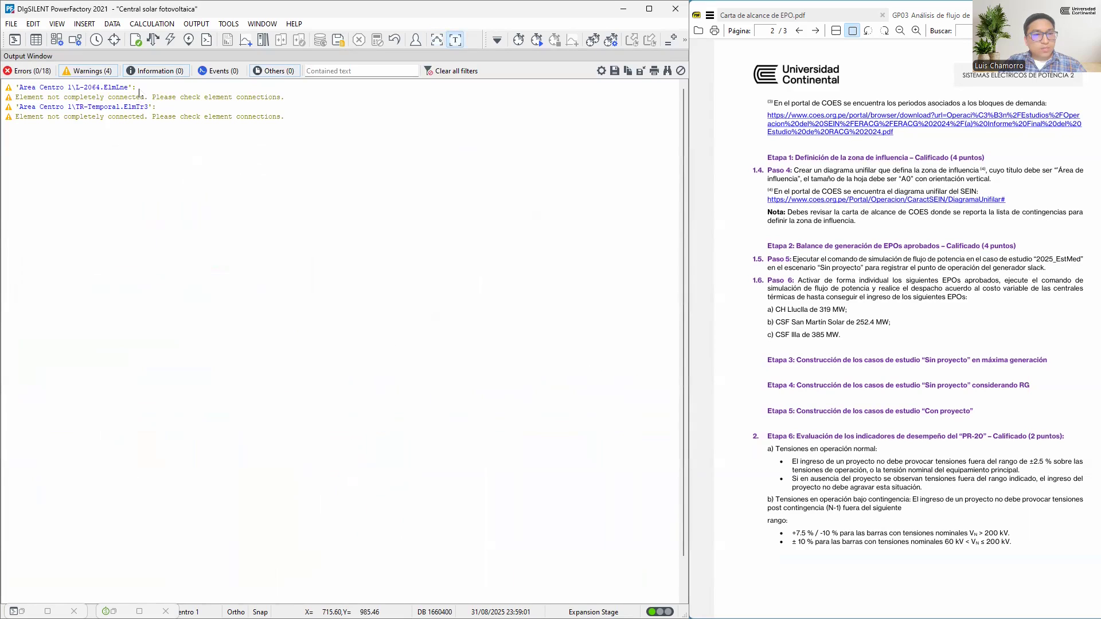
left_click(30, 70)
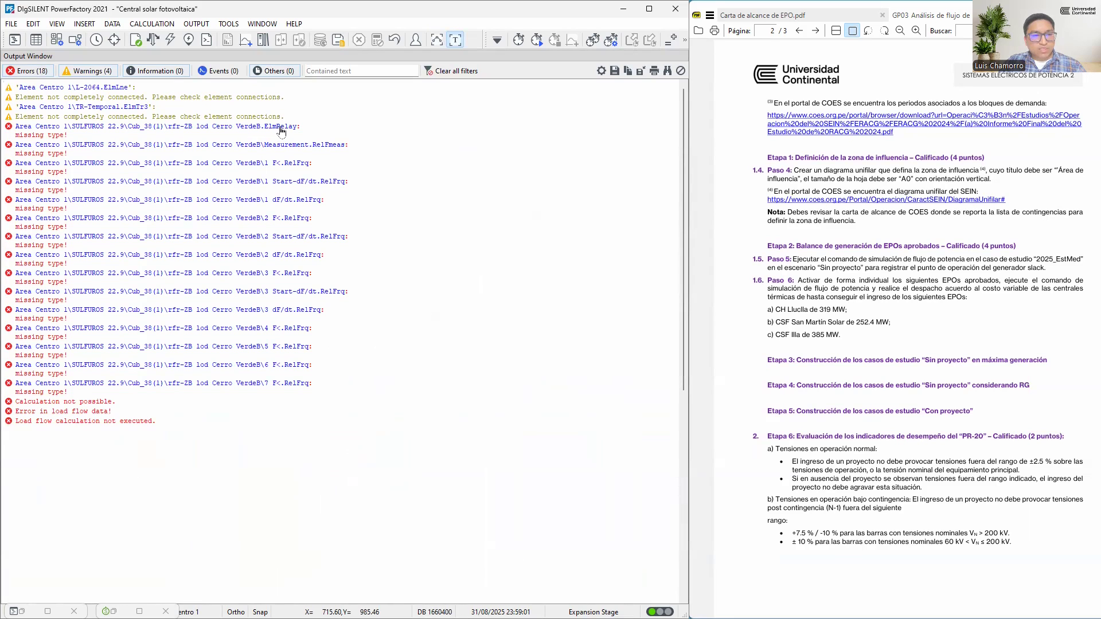
Set the rfr-ZB lod Cerro VerdeB relay and its 1 F<, 1 Start-dF/dt and 1 dF/dt frequency elements out of service
left_click(279, 129)
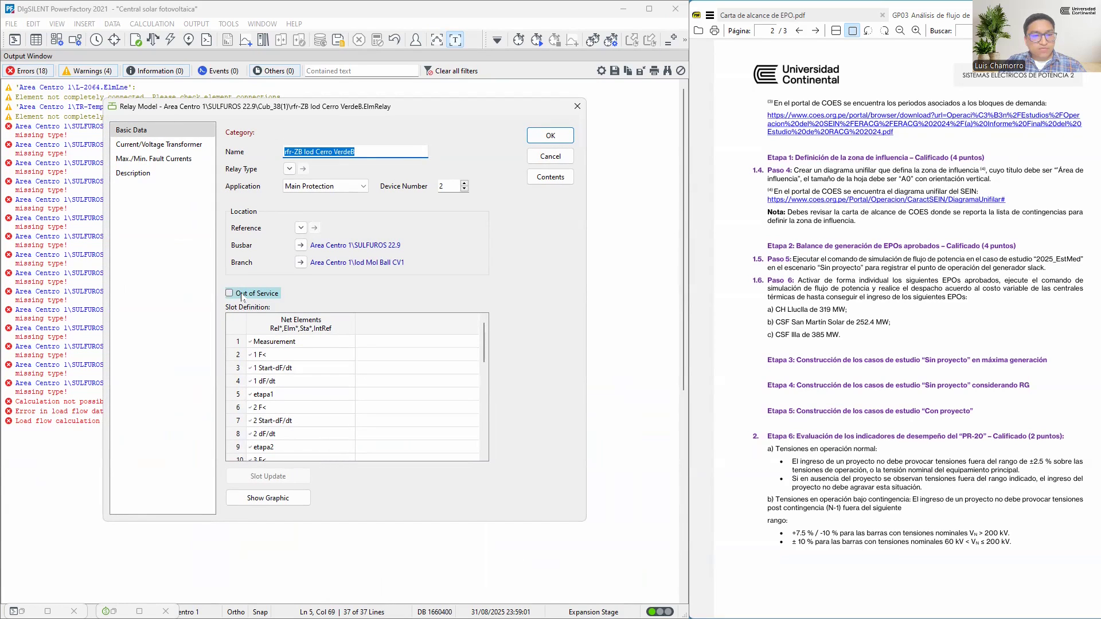
left_click(550, 135)
left_click(292, 165)
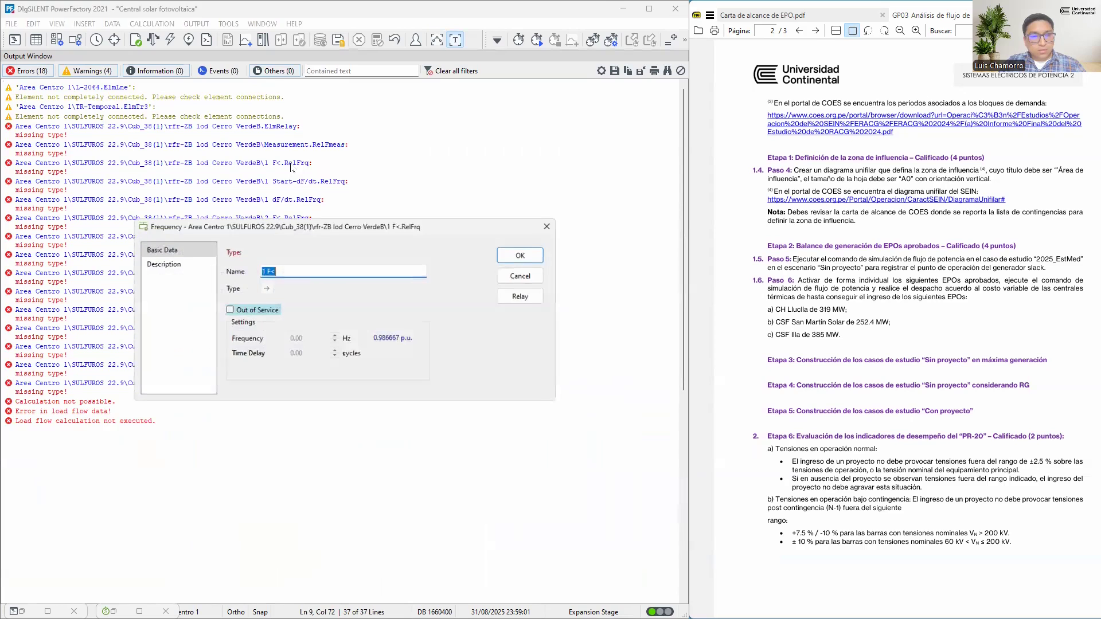
left_click(229, 311)
left_click(523, 254)
left_click(298, 181)
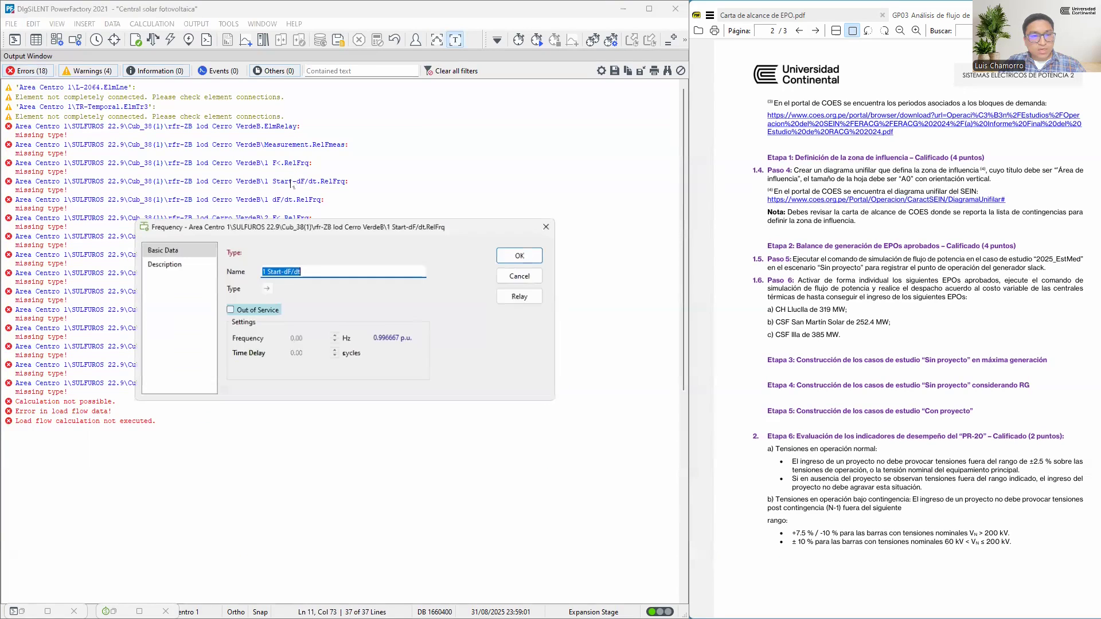
left_click(229, 310)
left_click(523, 255)
left_click(299, 200)
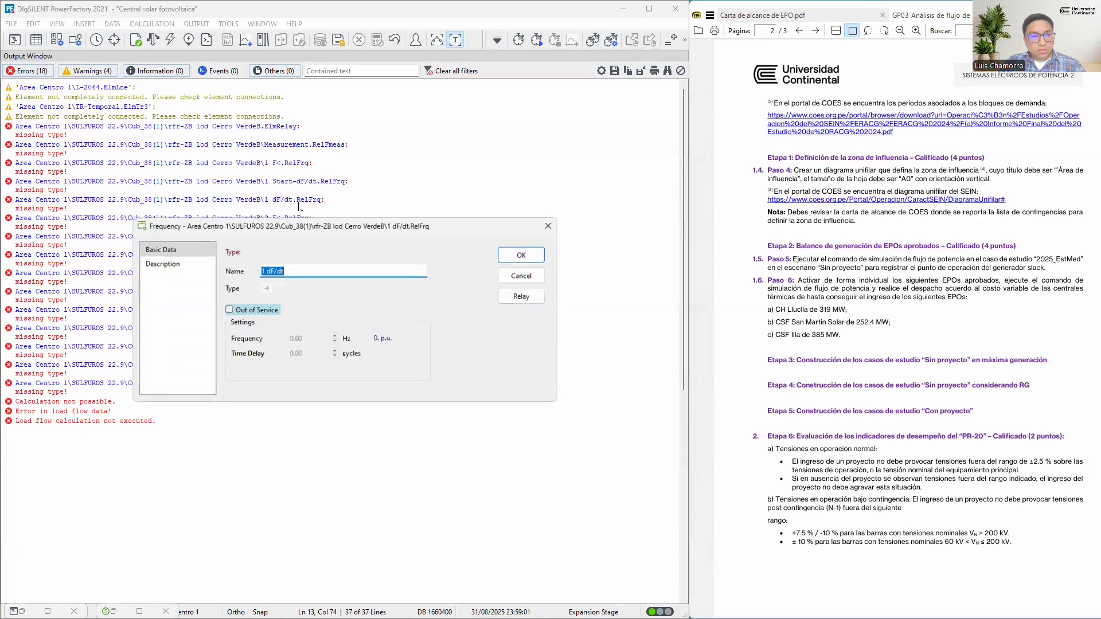
left_click(230, 310)
left_click(521, 255)
Set the Cerro VerdeB relay's 2 F<, 2 Start-dF/dt and 2 dF/dt frequency elements out of service
left_click(292, 221)
left_click(230, 310)
left_click(521, 254)
left_click(316, 237)
left_click(229, 310)
left_click(521, 255)
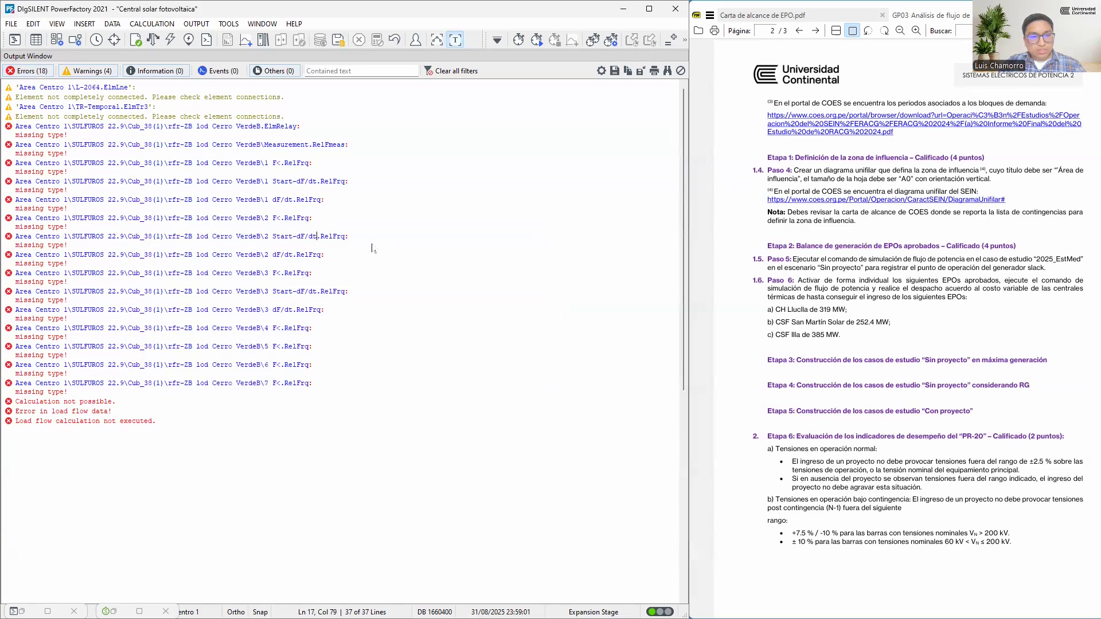
left_click(307, 255)
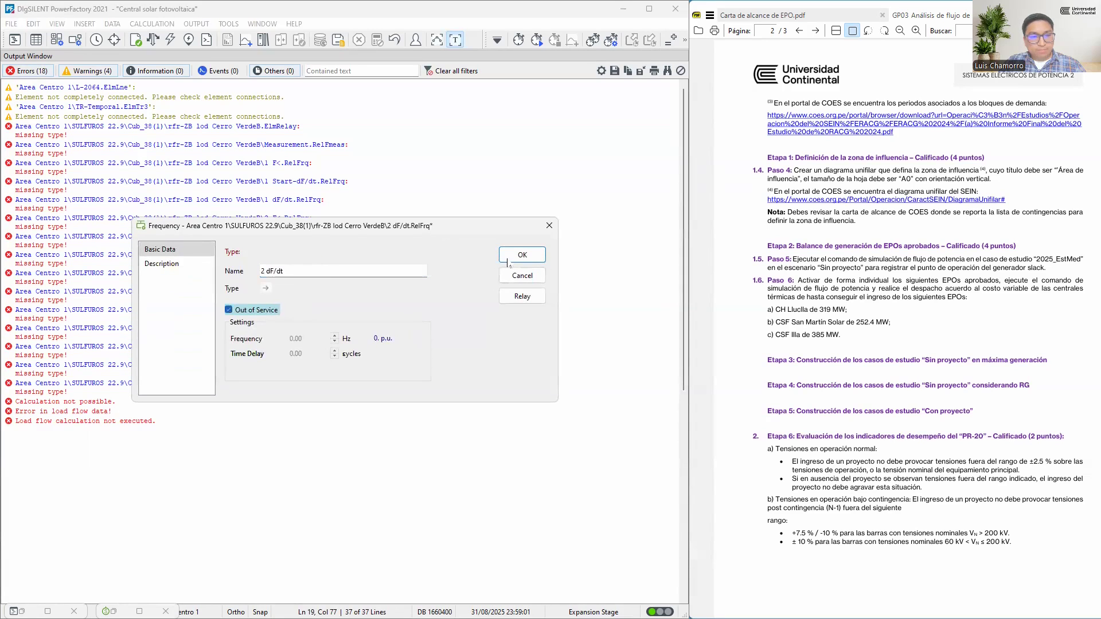
left_click(529, 259)
Set the Cerro VerdeB relay's 3 F<, 3 Start-dF/dt and 3 dF/dt frequency elements out of service
left_click(292, 279)
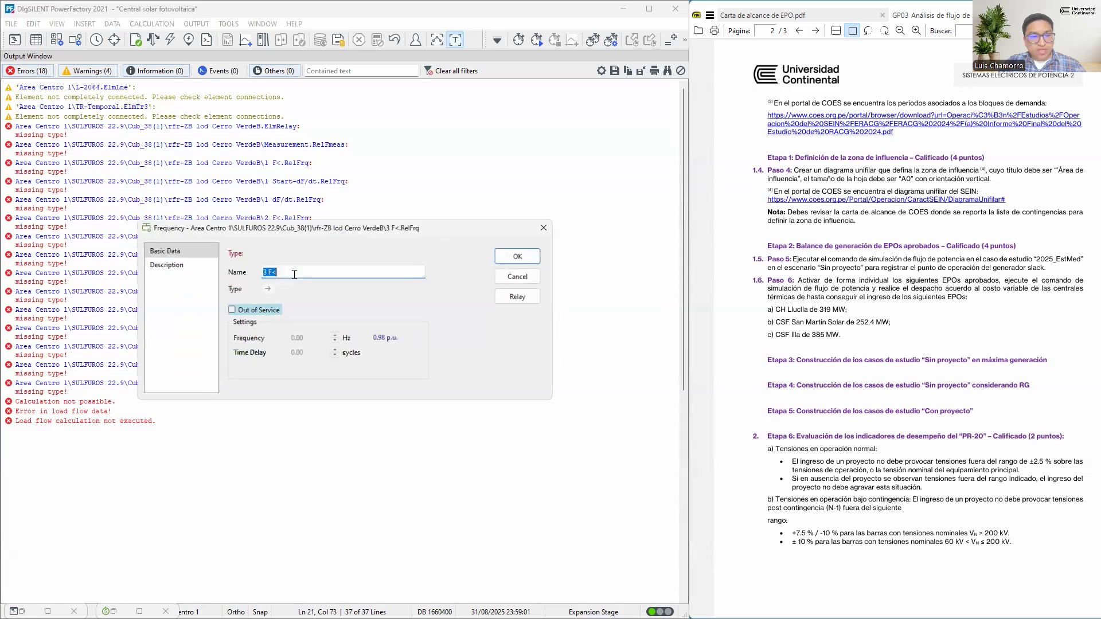
left_click(534, 256)
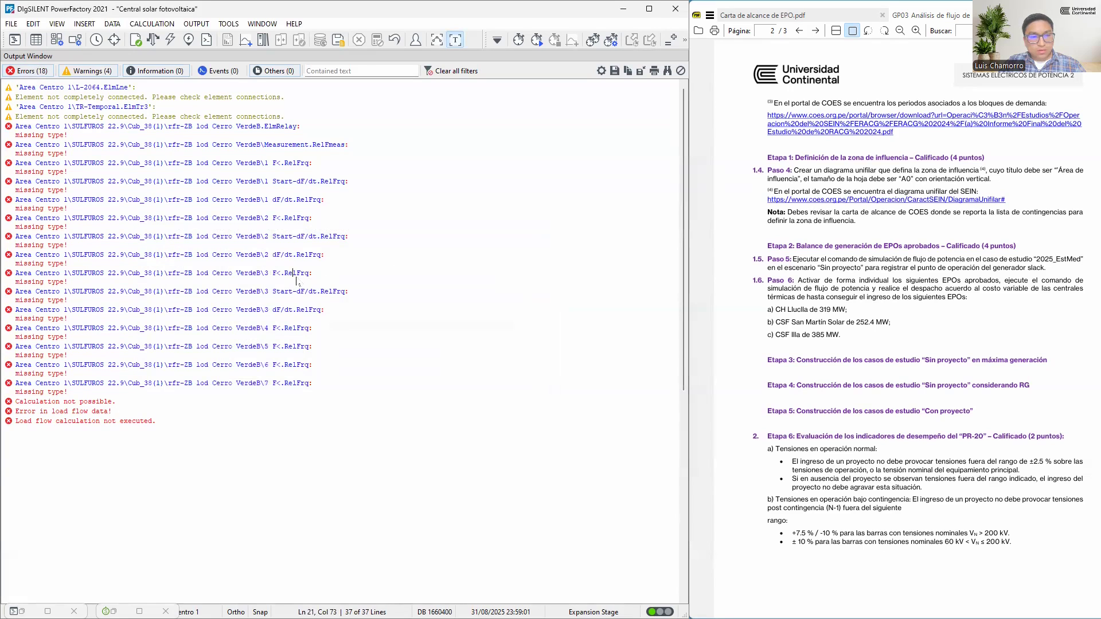
left_click(298, 276)
left_click(541, 281)
left_click(322, 293)
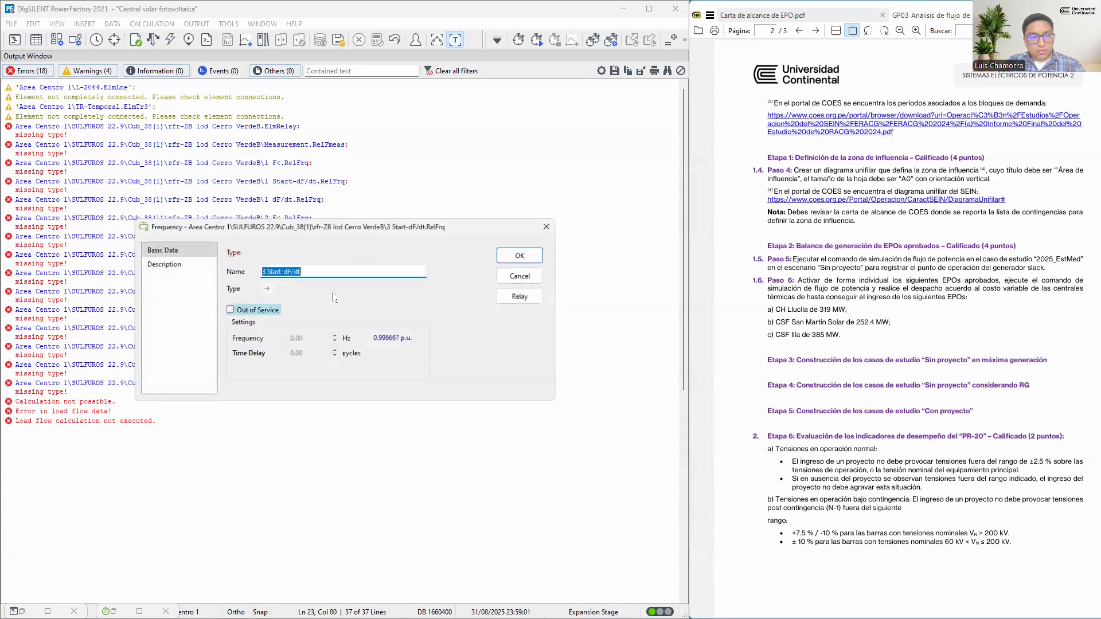
left_click(244, 312)
left_click(521, 255)
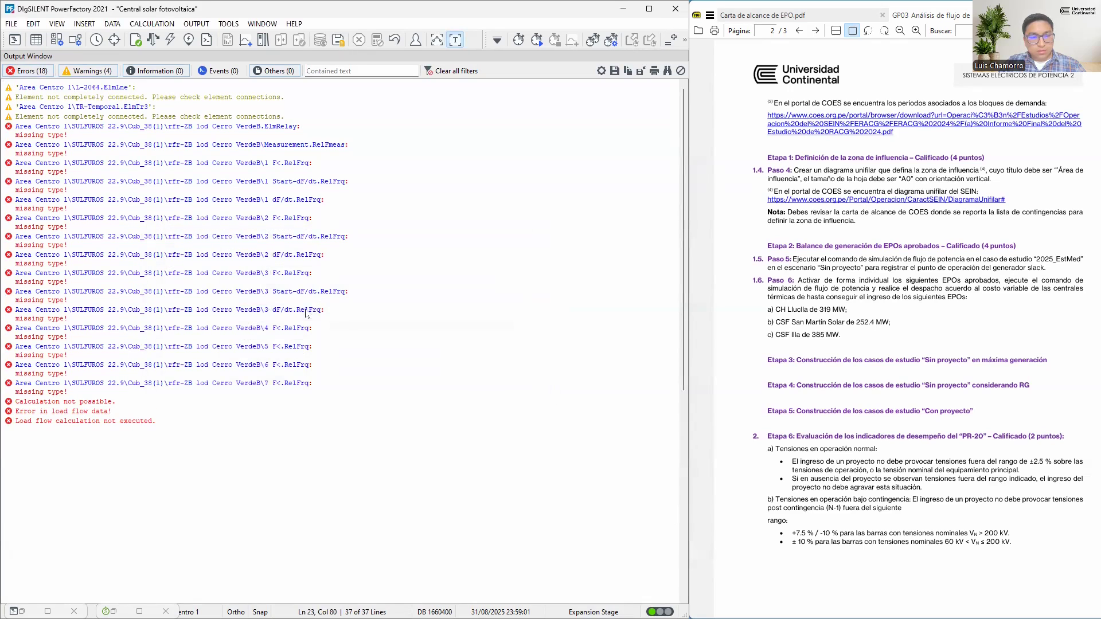
left_click(314, 310)
left_click(246, 310)
left_click(521, 256)
Set the Cerro VerdeB relay's remaining 4 F<, 5 F<, 6 F< and 7 F< frequency elements out of service
left_click(300, 330)
left_click(246, 310)
left_click(522, 254)
left_click(290, 348)
left_click(244, 311)
left_click(522, 255)
left_click(248, 313)
left_click(246, 309)
left_click(521, 255)
left_click(291, 386)
left_click(247, 311)
left_click(516, 255)
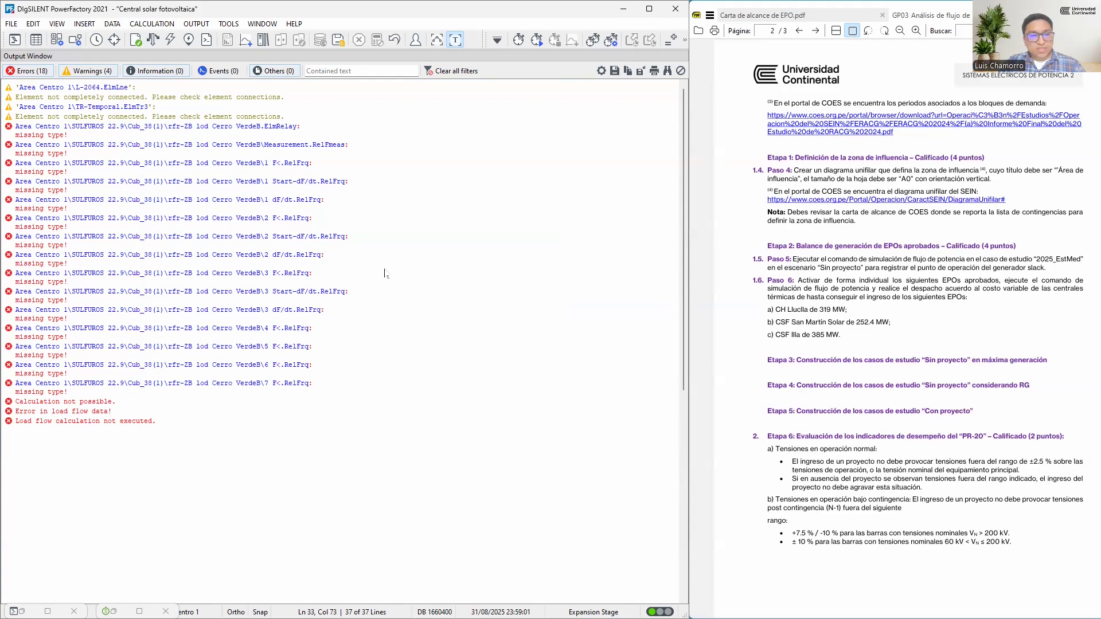
Run the load flow again from the maximized diagram, dismiss the error notice and review the messages in the output window
left_click(437, 40)
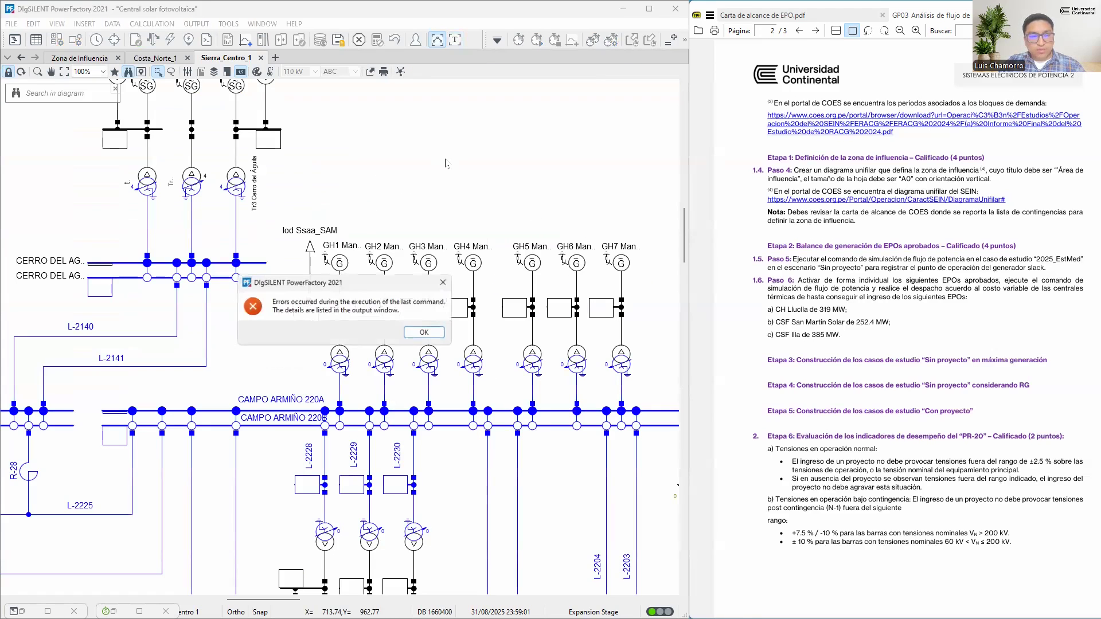
left_click(425, 333)
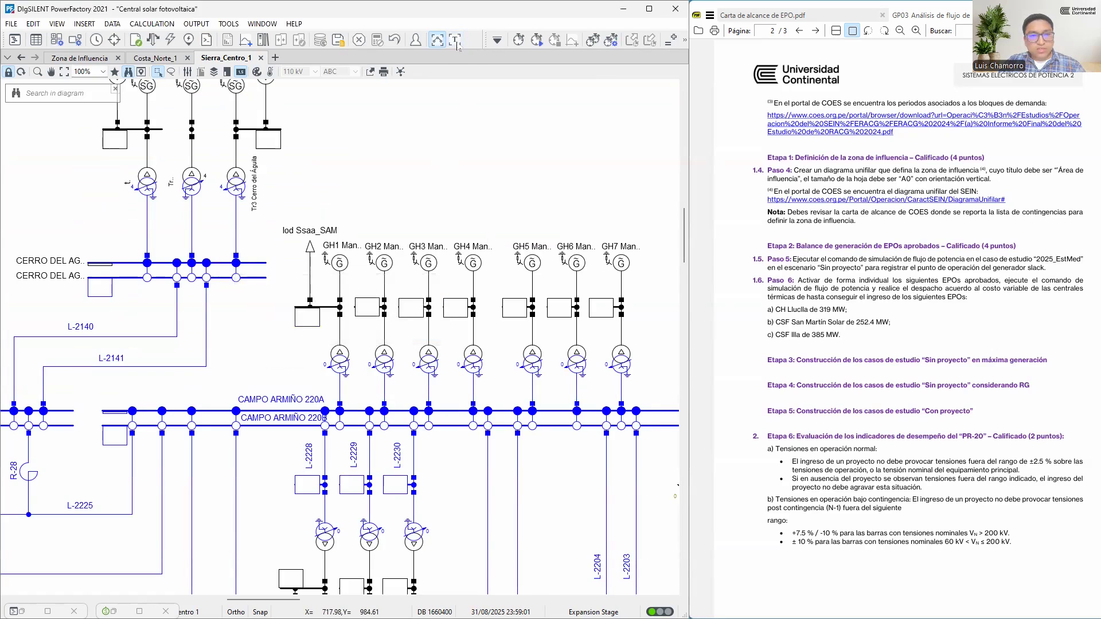
left_click(456, 42)
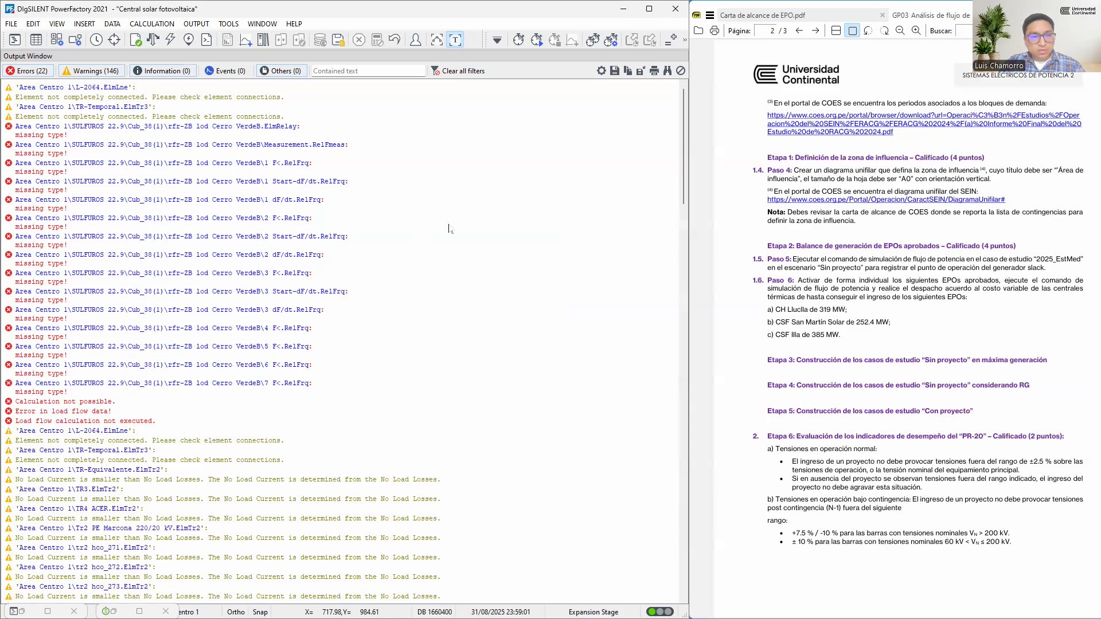
scroll(449, 228, "down", 7)
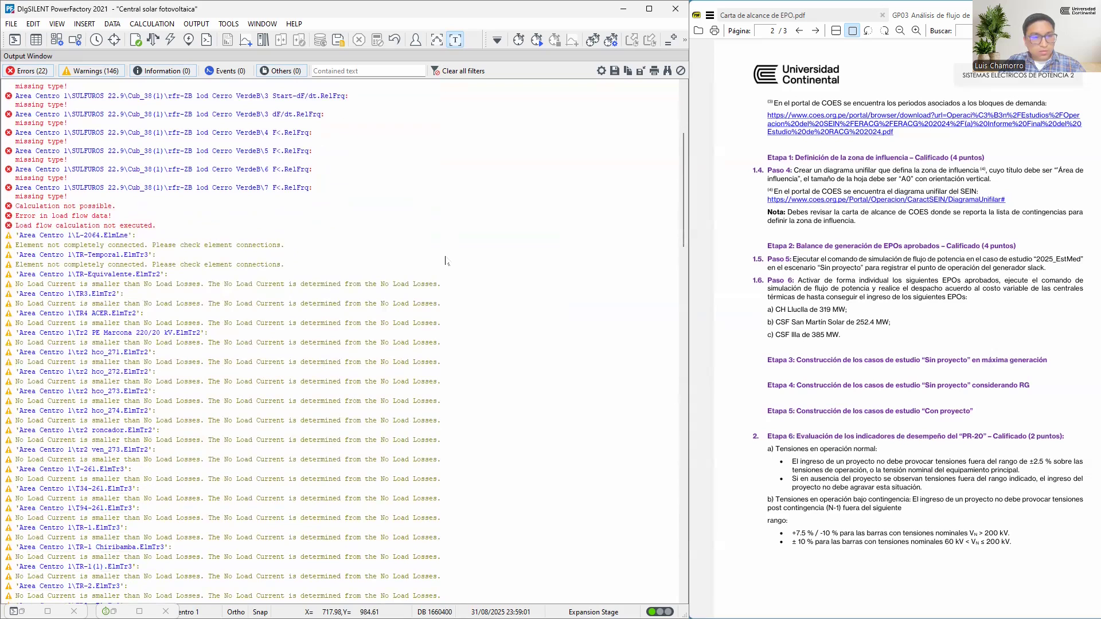
scroll(446, 261, "down", 7)
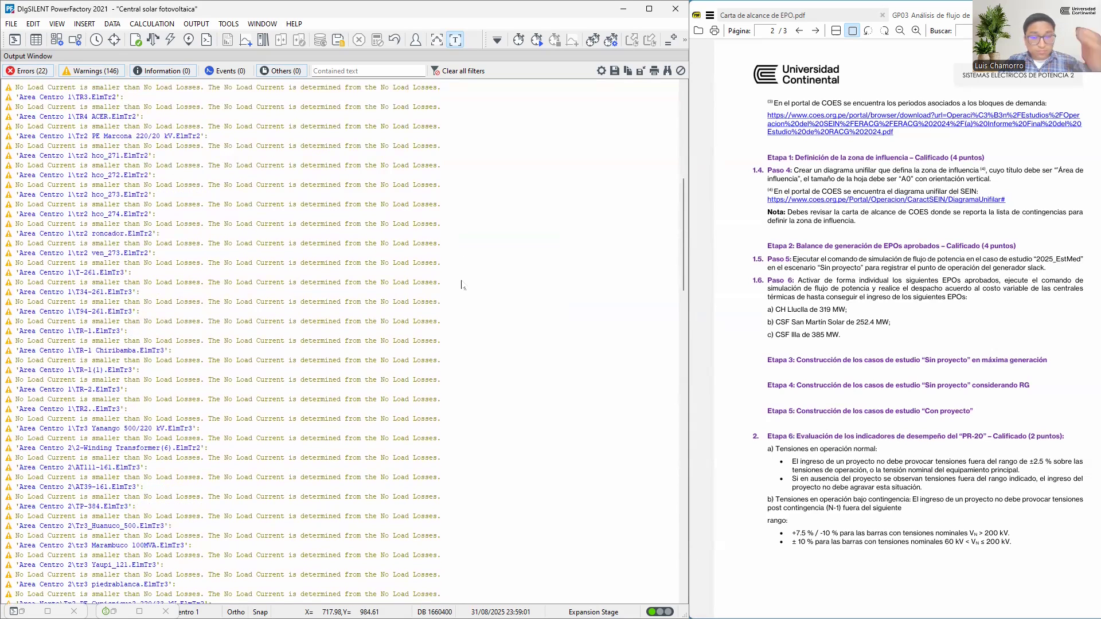
Clear all messages, rerun the load flow from the maximized diagram and show the new messages in the maximized output window
right_click(512, 243)
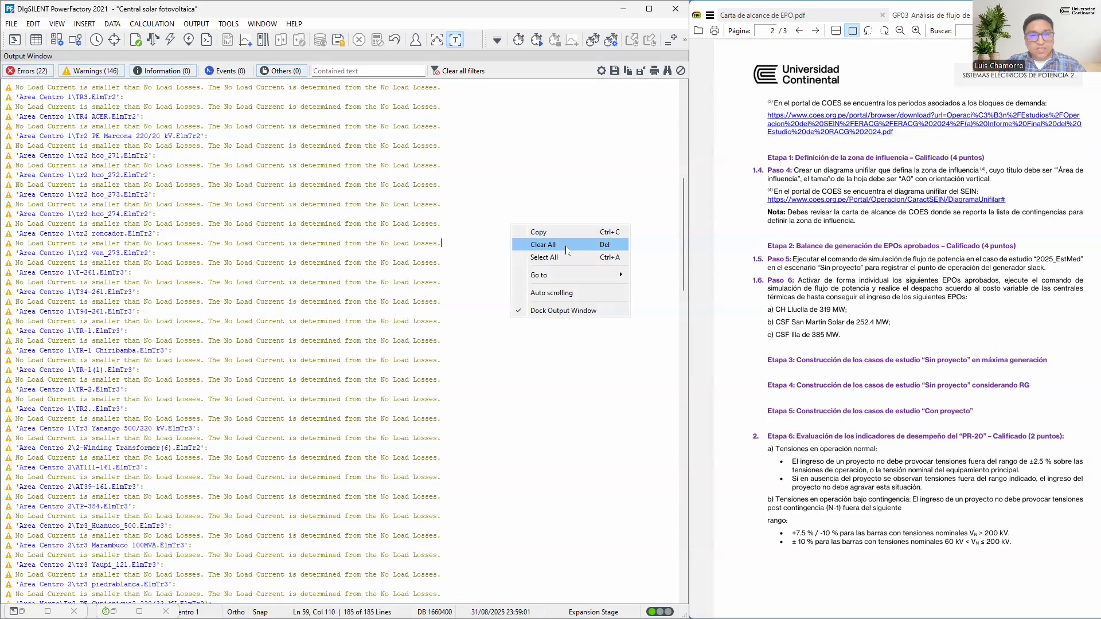
left_click(566, 244)
left_click(380, 332)
left_click(437, 40)
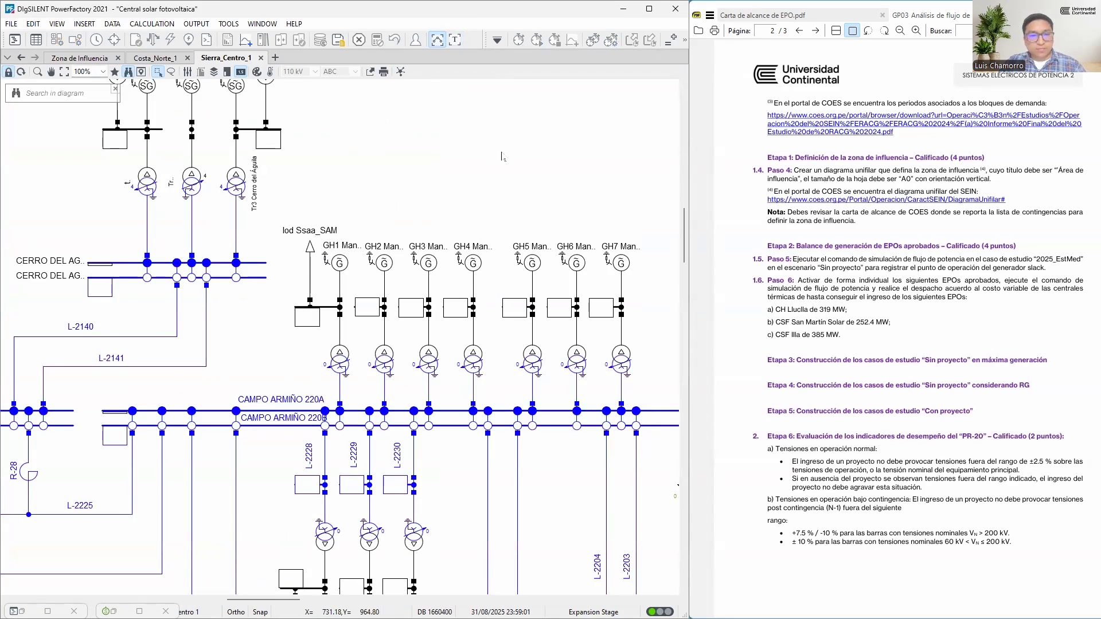
left_click(426, 332)
left_click(454, 41)
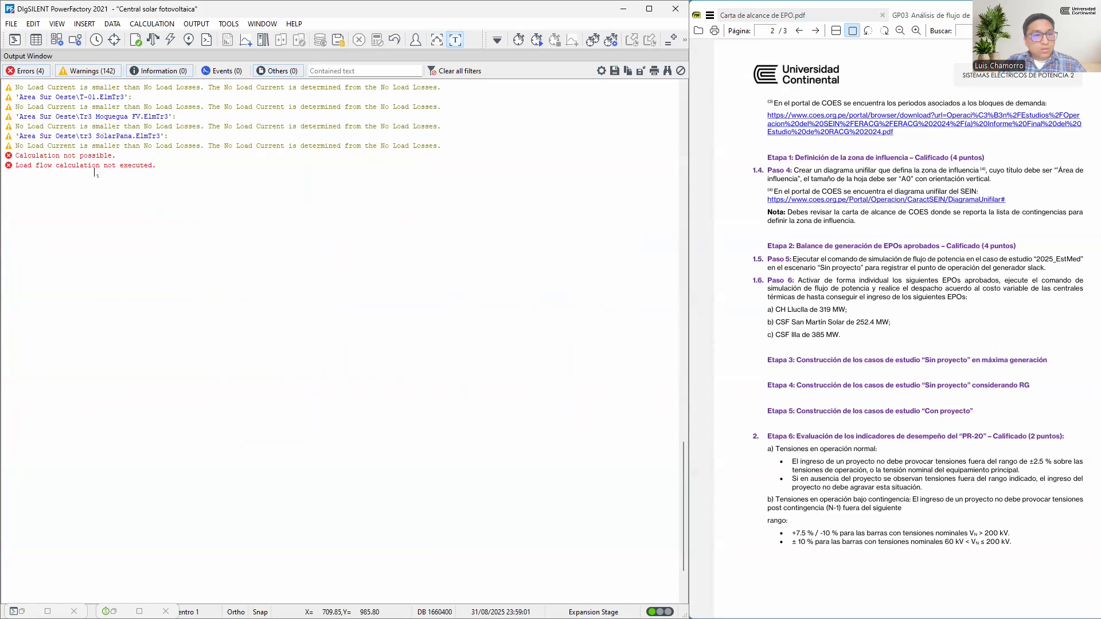
Find the two COES LIMITES measurement files reported as errors, FRT - COES - envolvente inferior and superior, and set both out of service
scroll(158, 213, "up", 1)
scroll(158, 213, "up", 8)
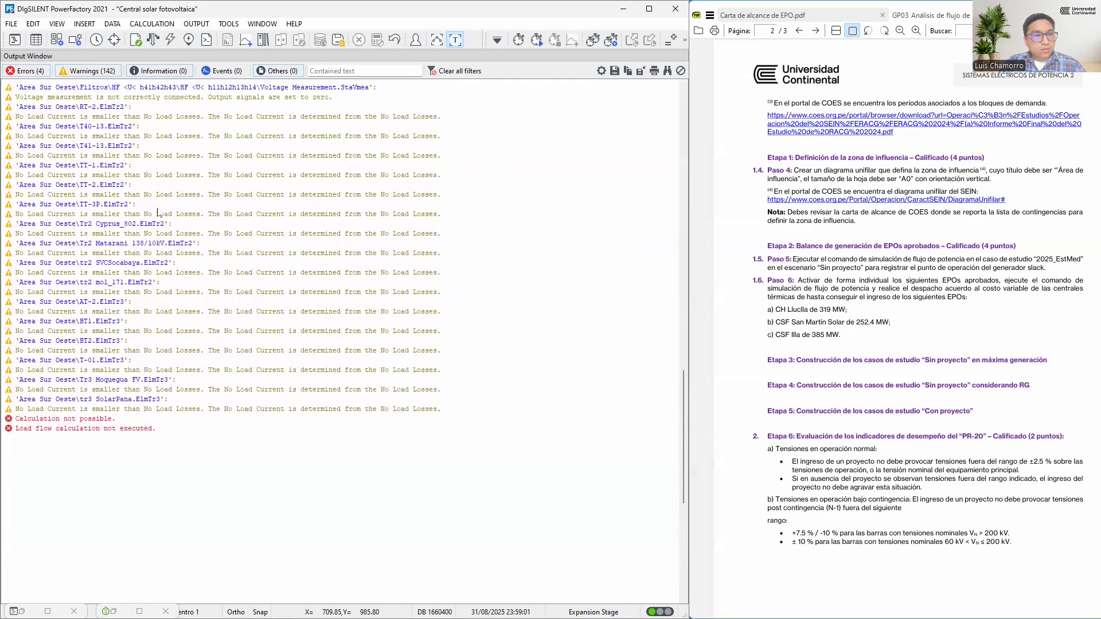
scroll(158, 213, "up", 6)
scroll(160, 214, "up", 4)
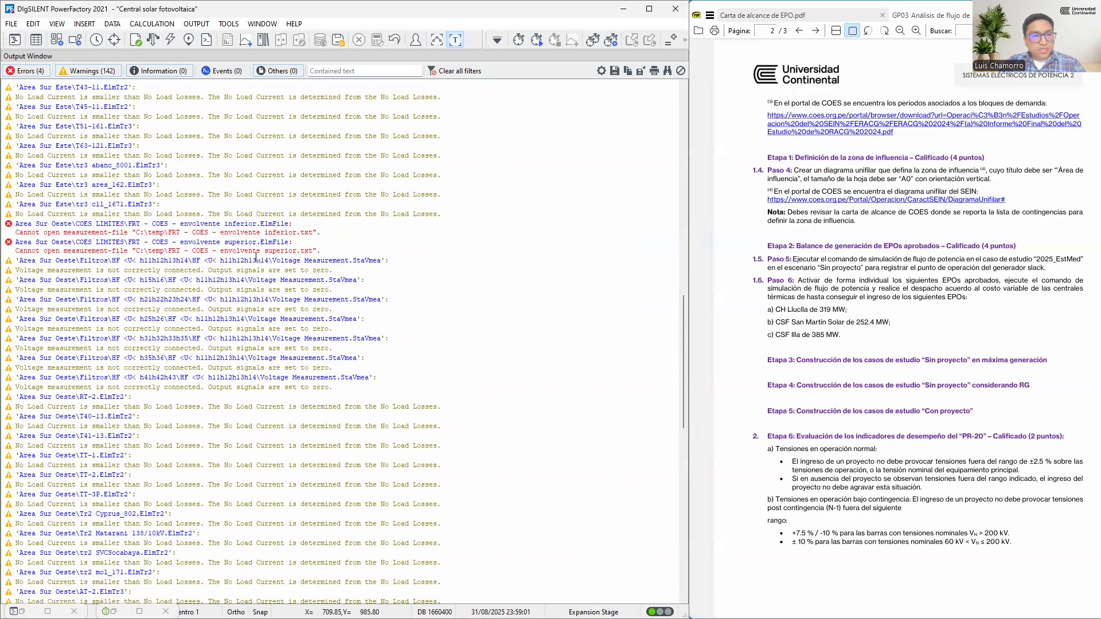
double_click(267, 225)
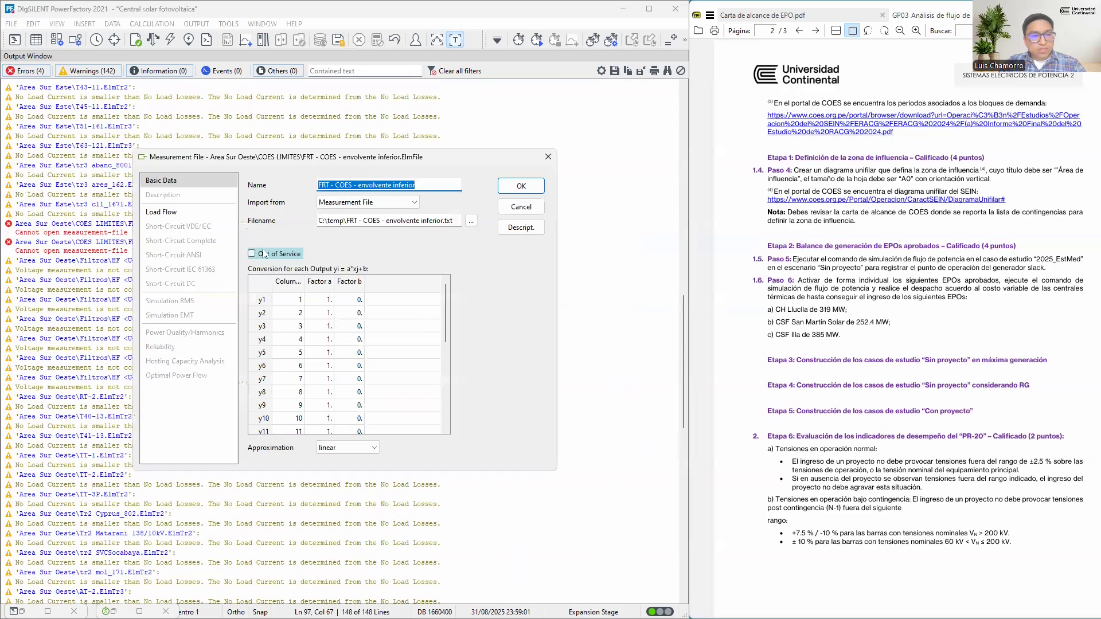
left_click(262, 256)
left_click(521, 187)
left_click(274, 257)
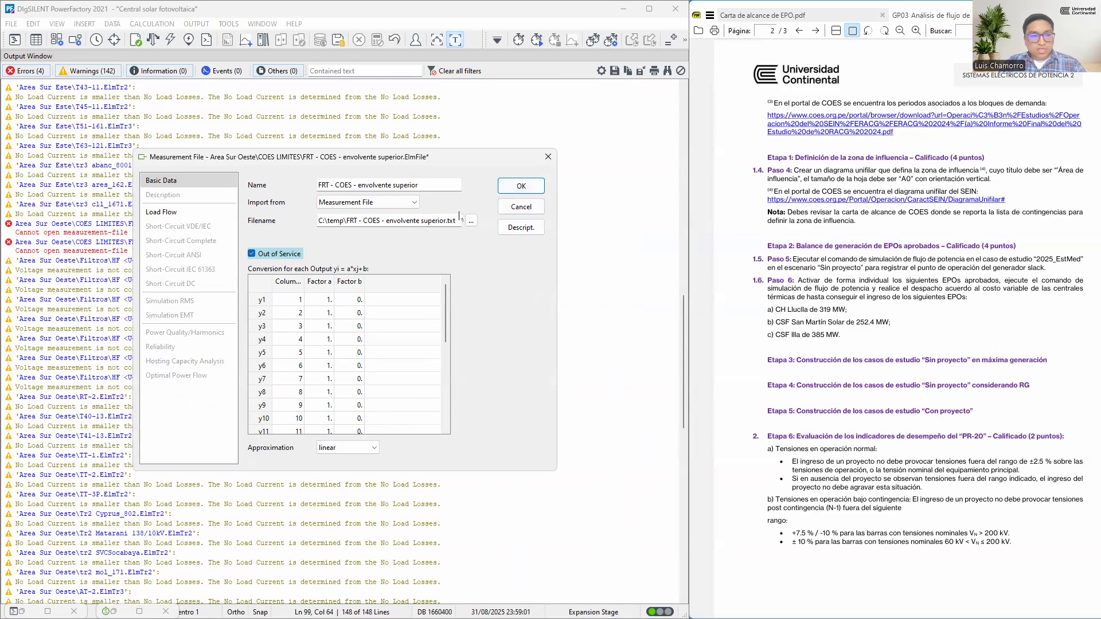
left_click(521, 186)
Run the load flow again from the maximized Sierra_Centro_1 diagram and read the results of the Sam G1 slack generator
left_click(441, 40)
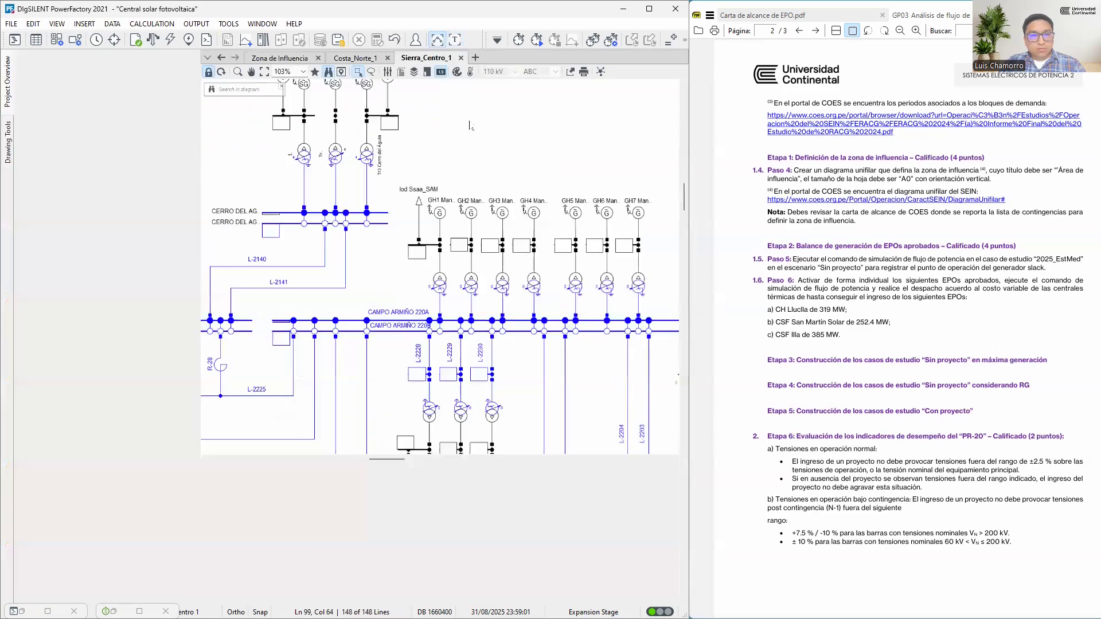
key("F10")
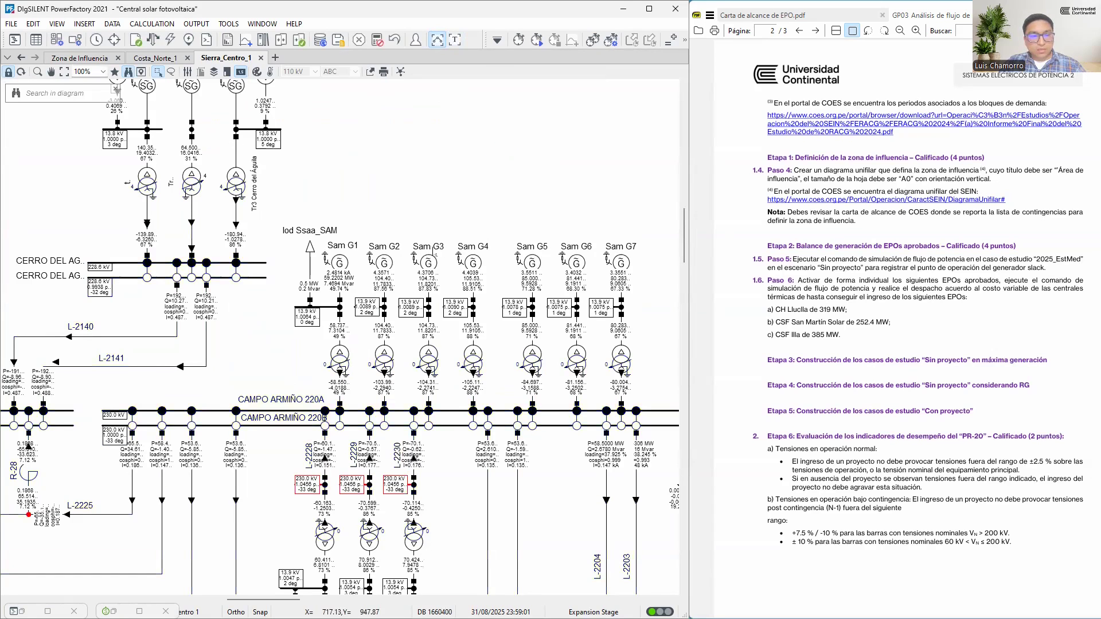
scroll(417, 331, "down", 3)
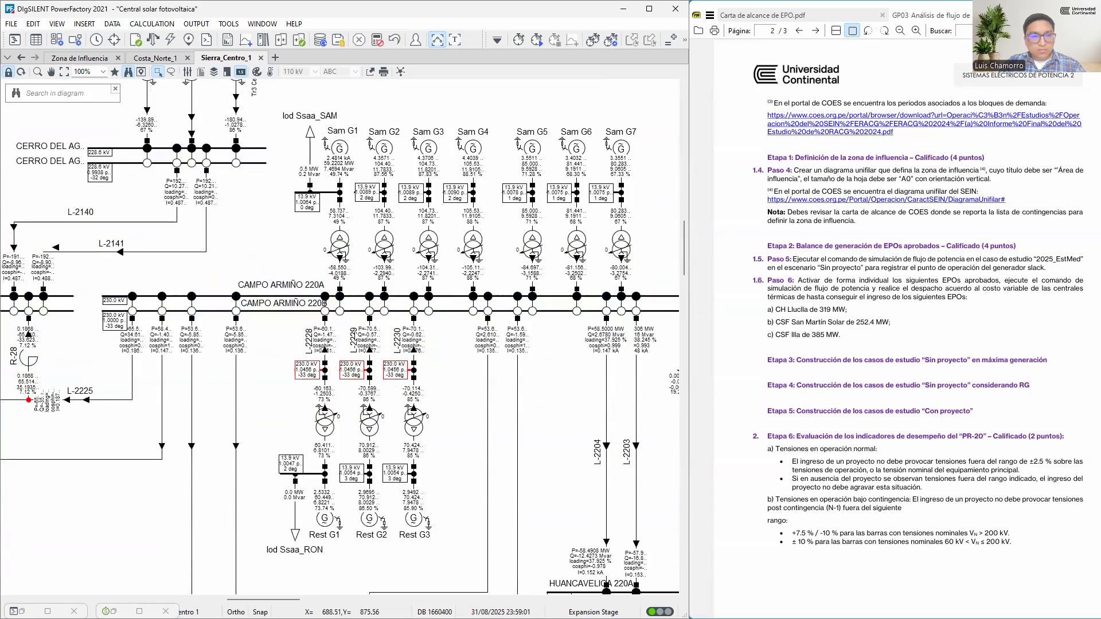
scroll(309, 151, "up", 2)
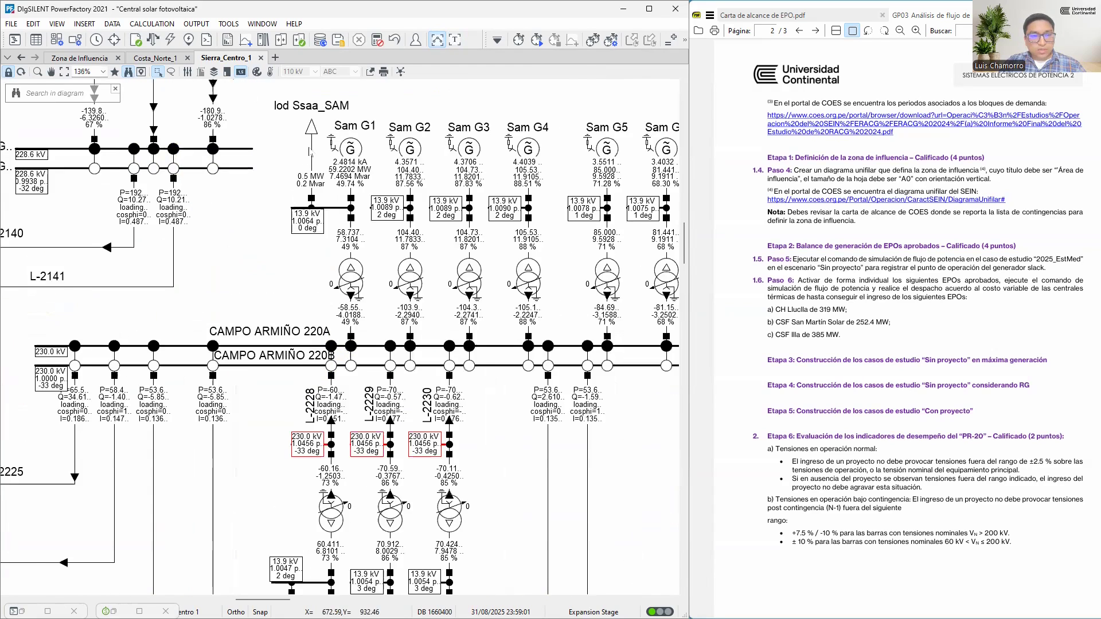
scroll(310, 152, "up", 4)
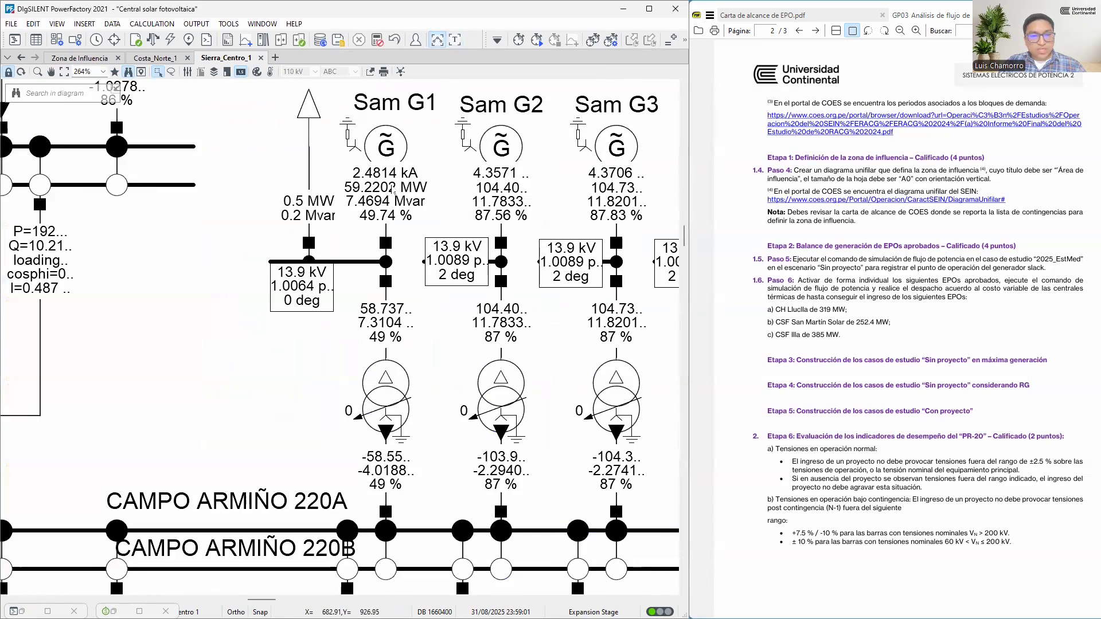
mouse_move(391, 185)
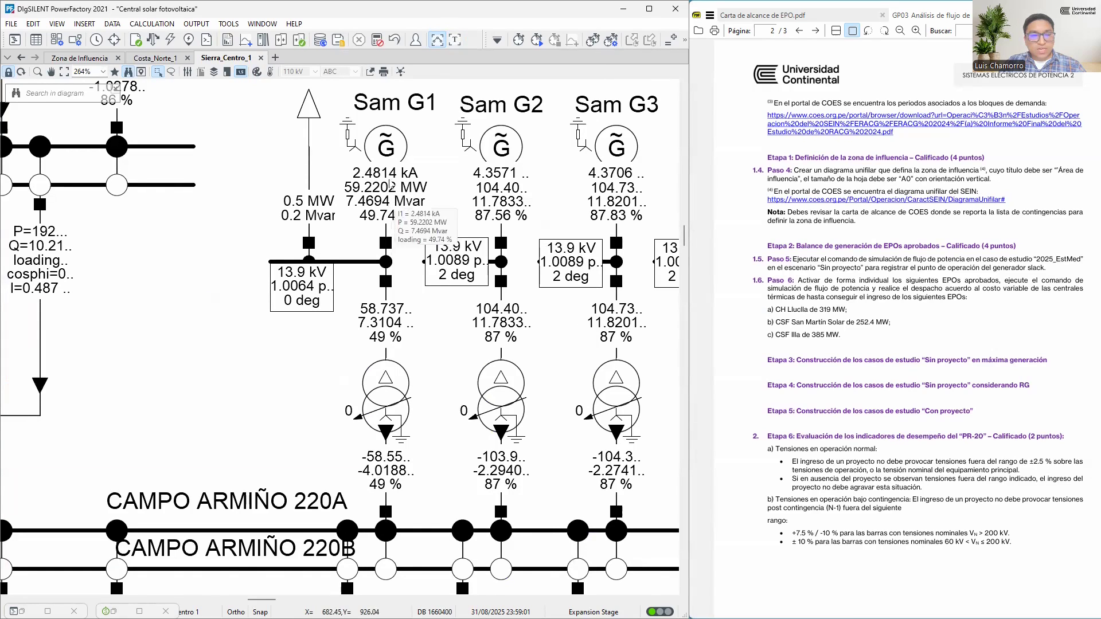
scroll(394, 182, "up", 2)
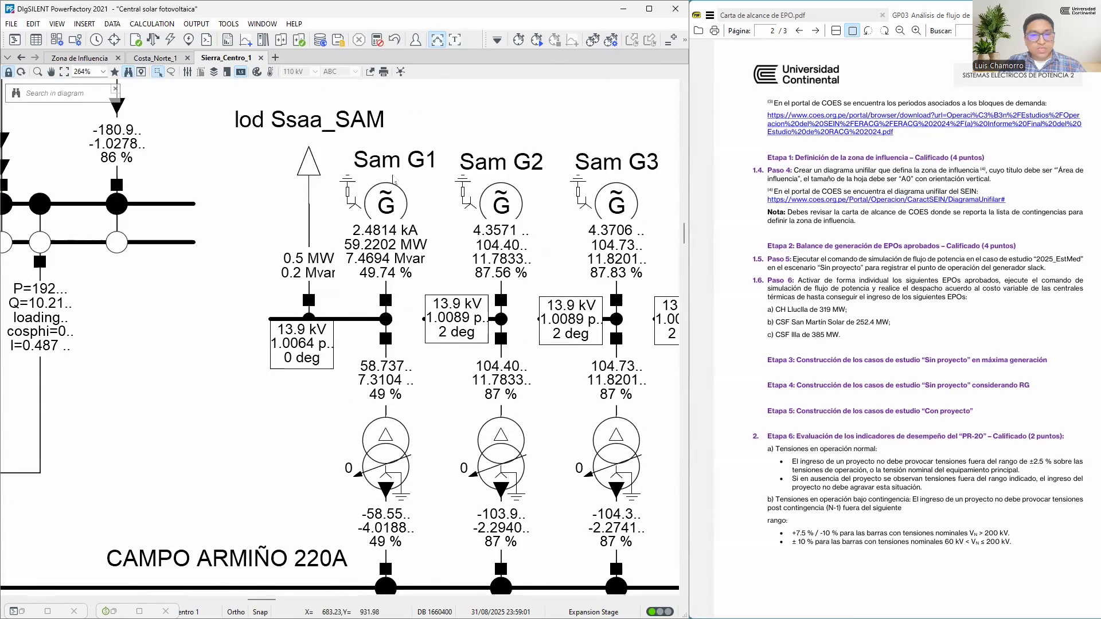
Check the load flow settings of generator Sam G1, including its Reference Machine option and dispatch, and leave them as they are
double_click(394, 210)
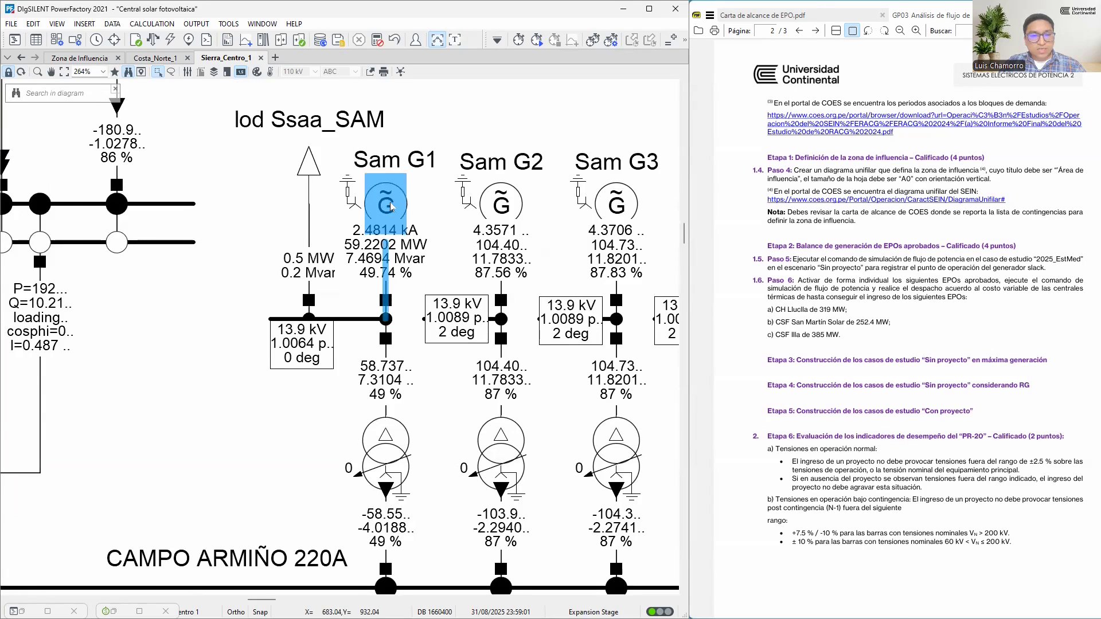
left_click(96, 183)
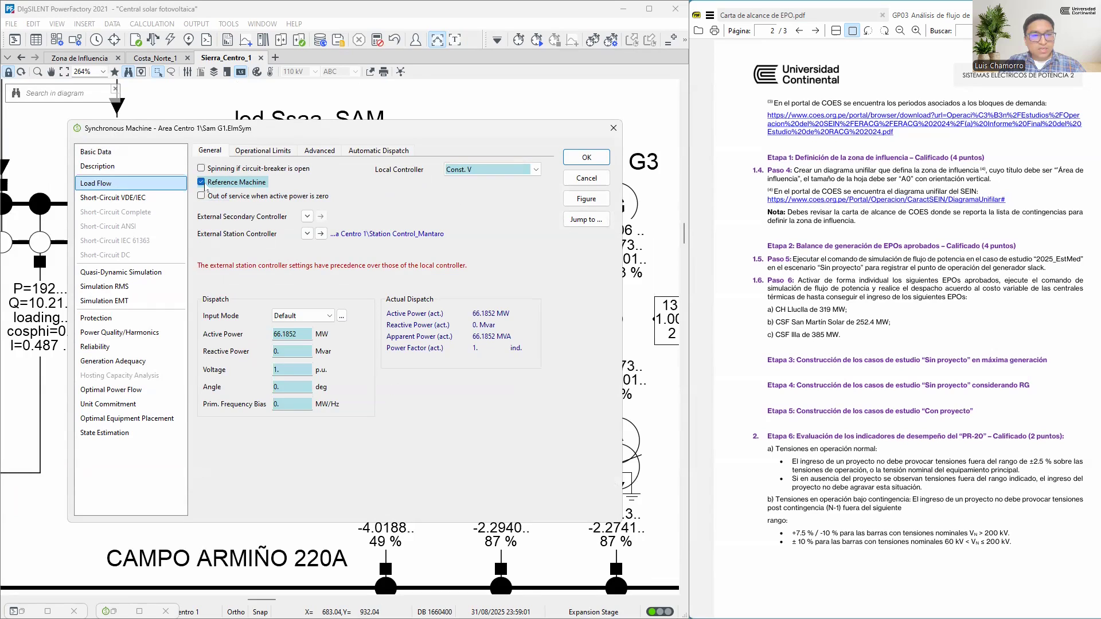
left_click(585, 178)
left_click(438, 123)
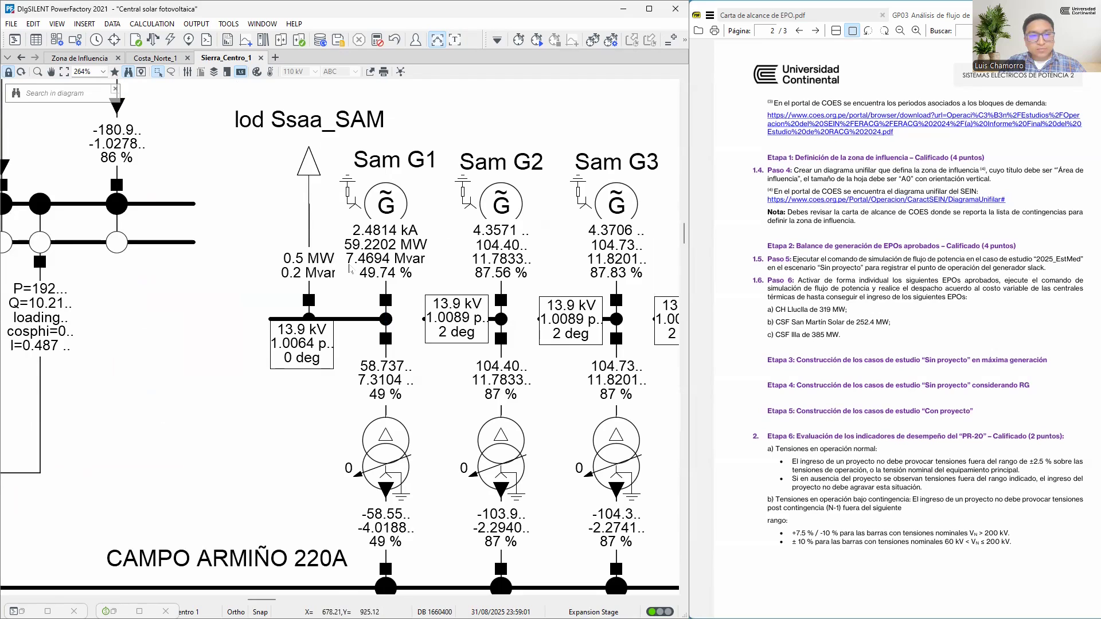
mouse_move(357, 274)
Examine Sam G1's operating point against its capability curve in the load flow operational limits
double_click(353, 270)
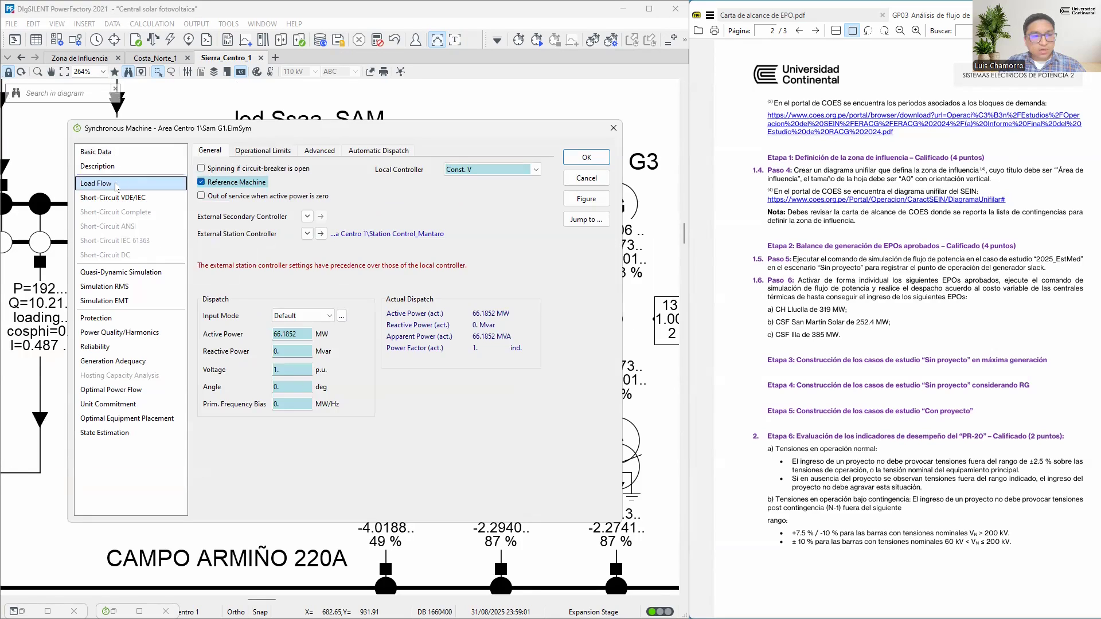
left_click(255, 151)
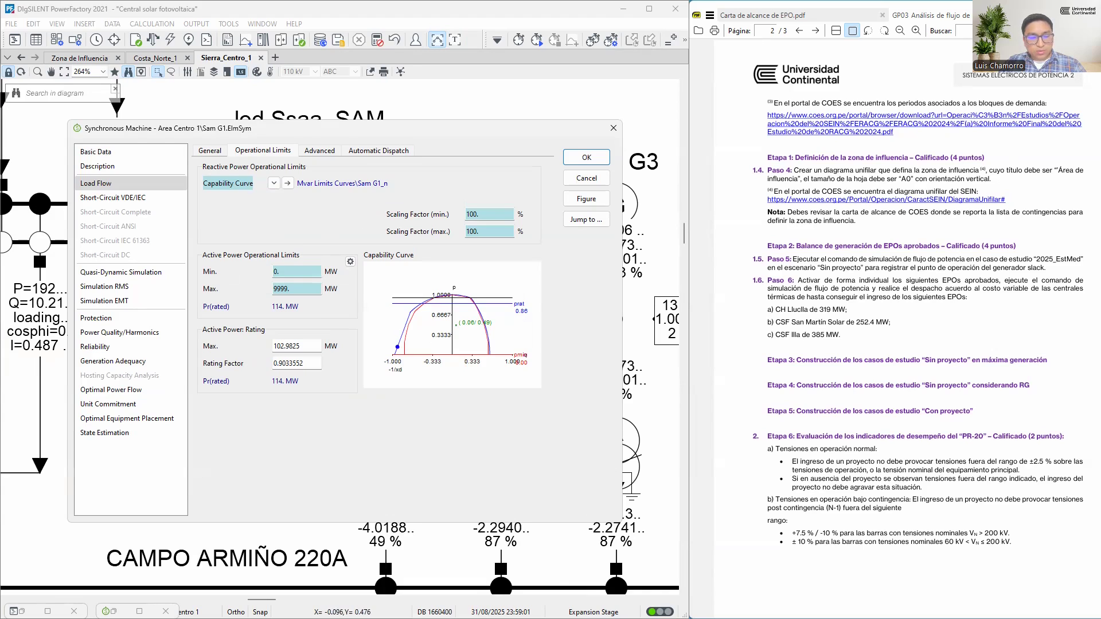
left_click_drag(396, 351, 416, 309)
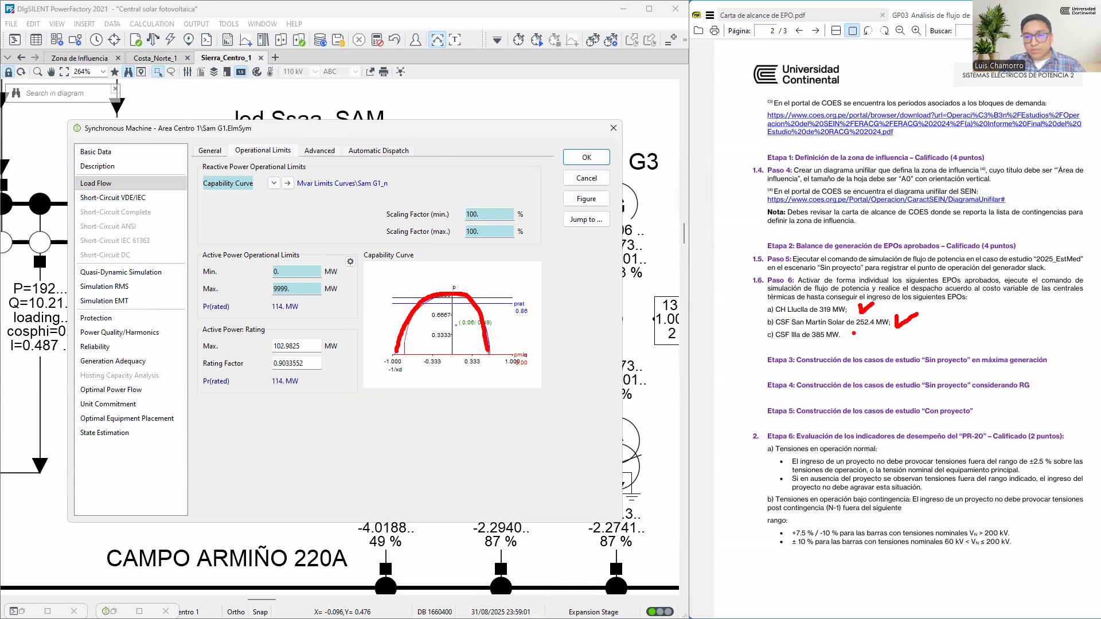
left_click_drag(852, 342, 876, 336)
mouse_move(506, 319)
left_mouse_down()
mouse_move(457, 316)
mouse_move(507, 328)
left_mouse_up()
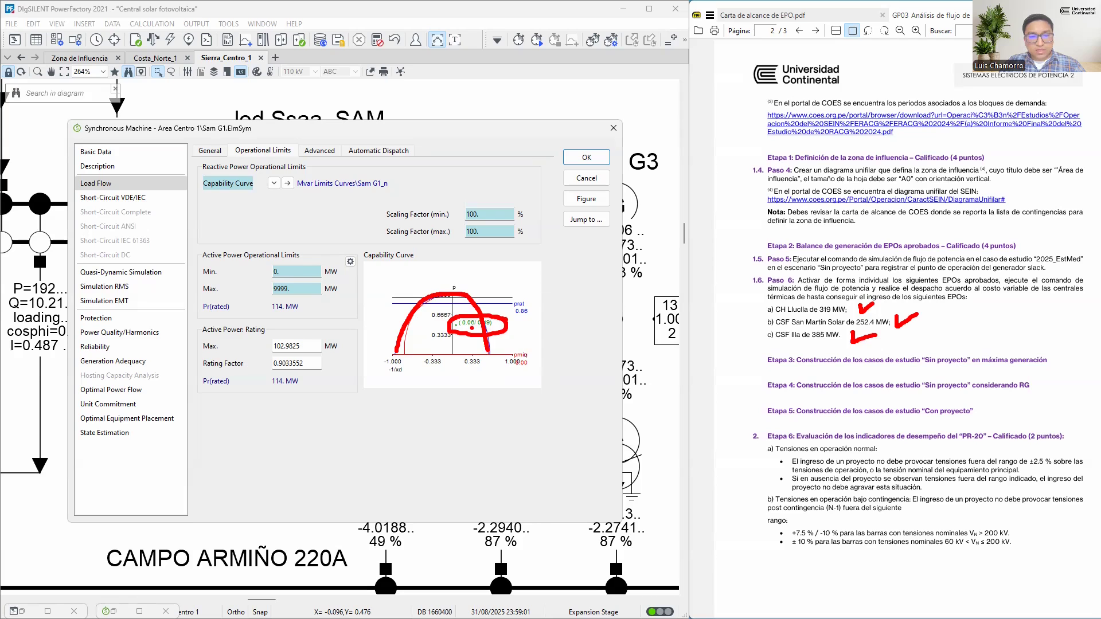
key("Escape")
left_click(586, 157)
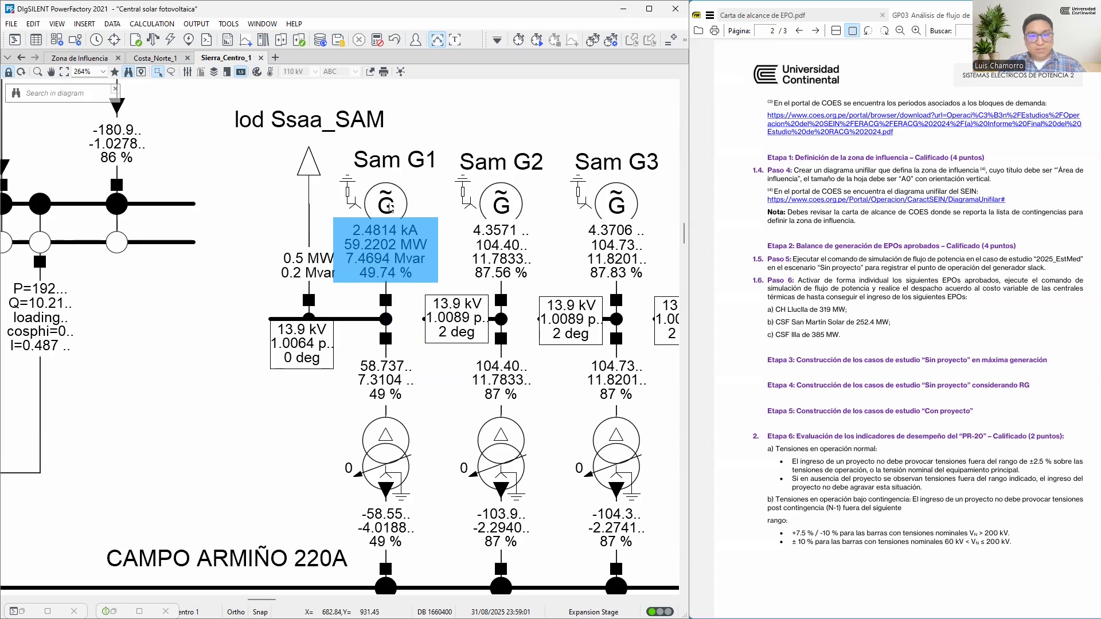
Reopen Sam G1's operational limits and examine the under-excited region of its capability curve
double_click(375, 261)
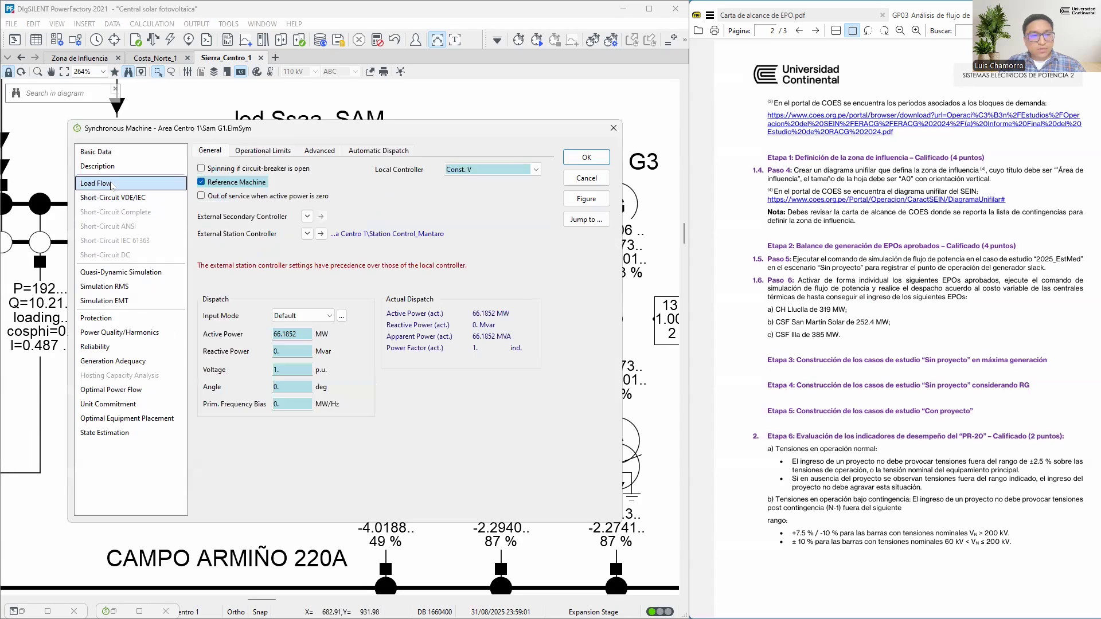
left_click(267, 151)
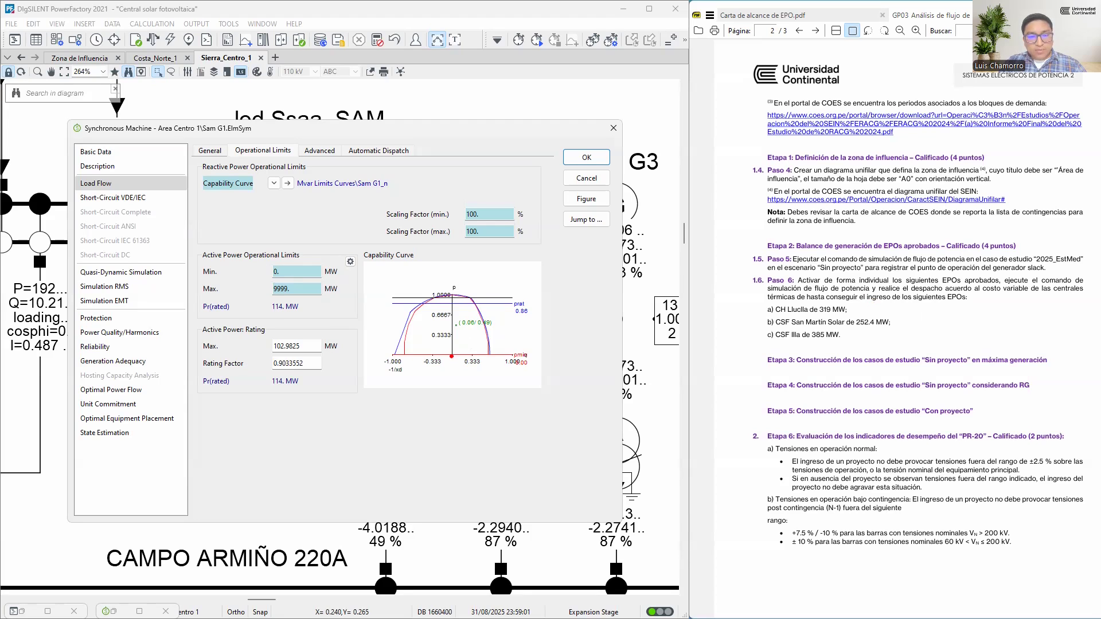
left_click_drag(447, 309, 446, 351)
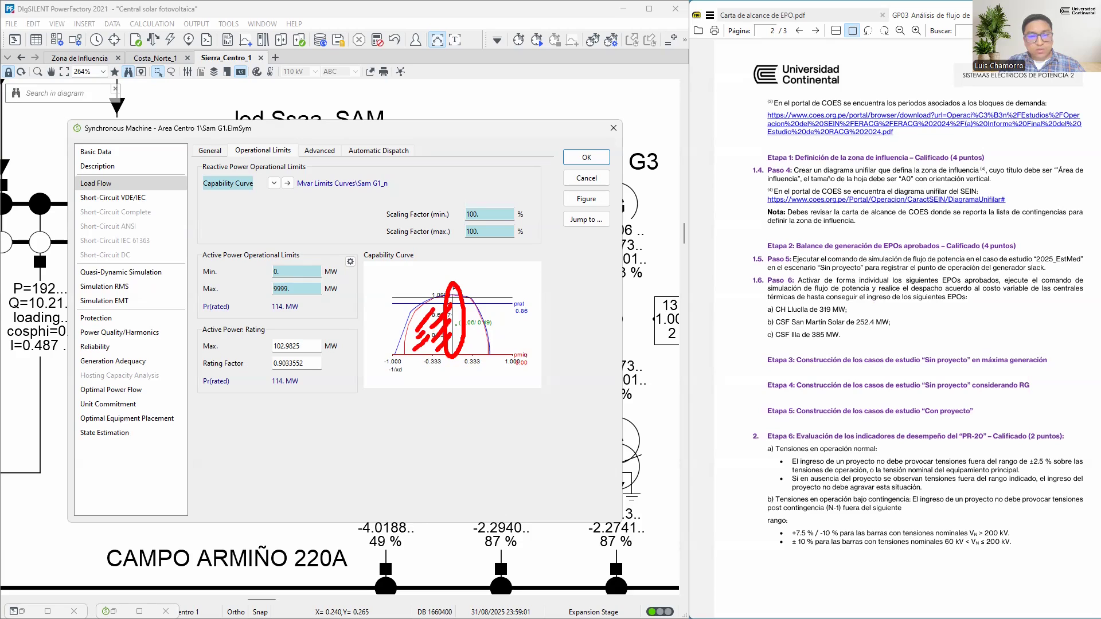
key("Escape")
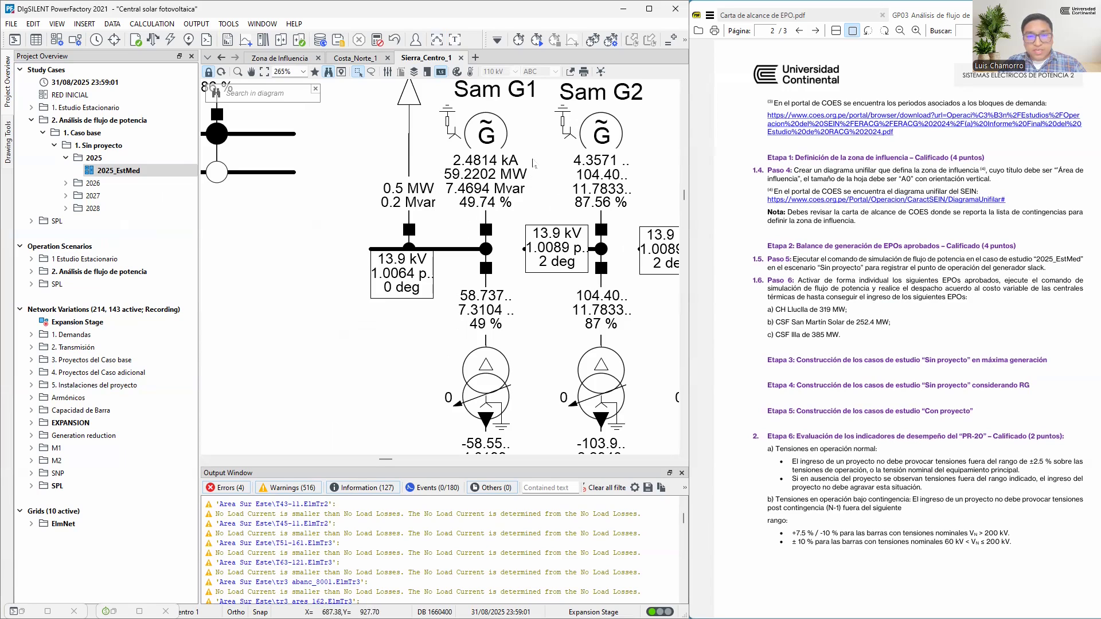
Consult Table 4 of approved EPO projects in Carta de alcance de EPO.pdf and return to the GP03 guide
scroll(534, 165, "up", 2)
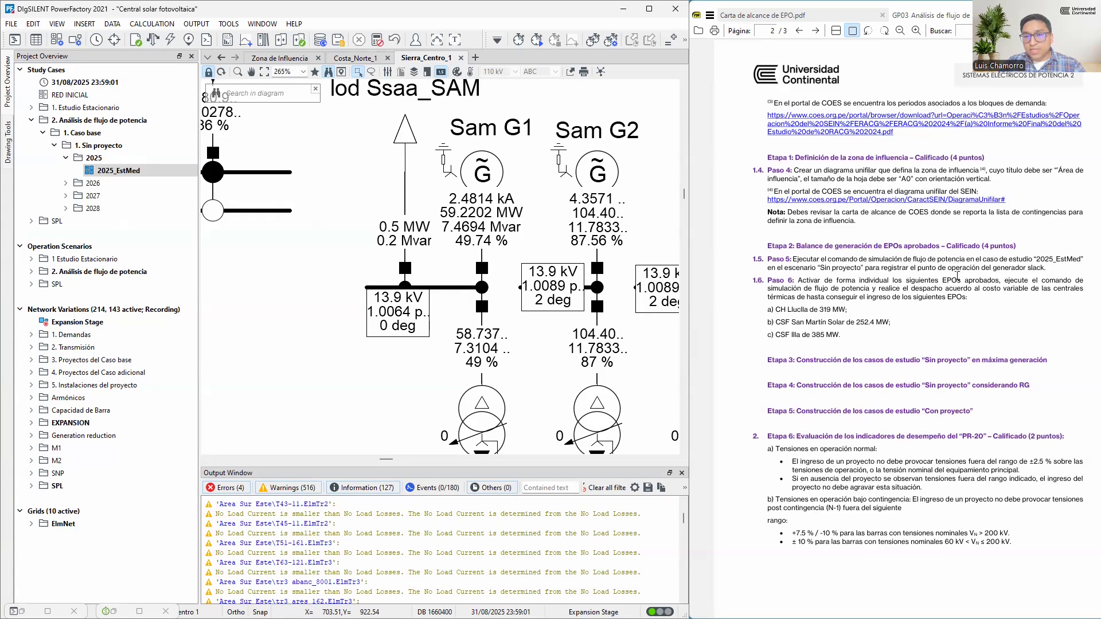
left_click(802, 16)
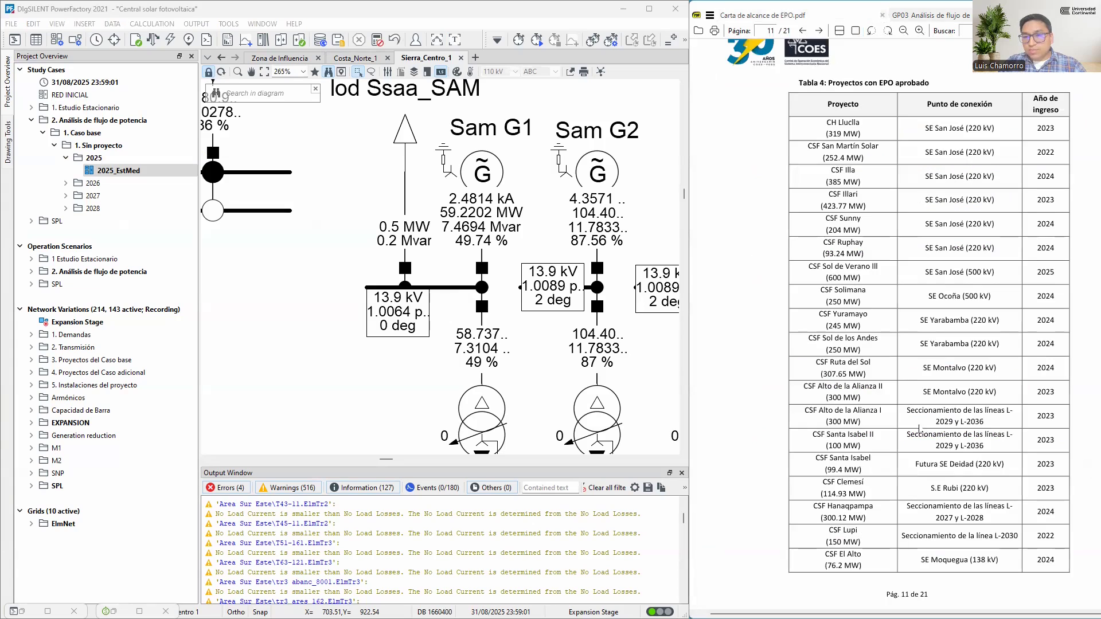
left_click(932, 18)
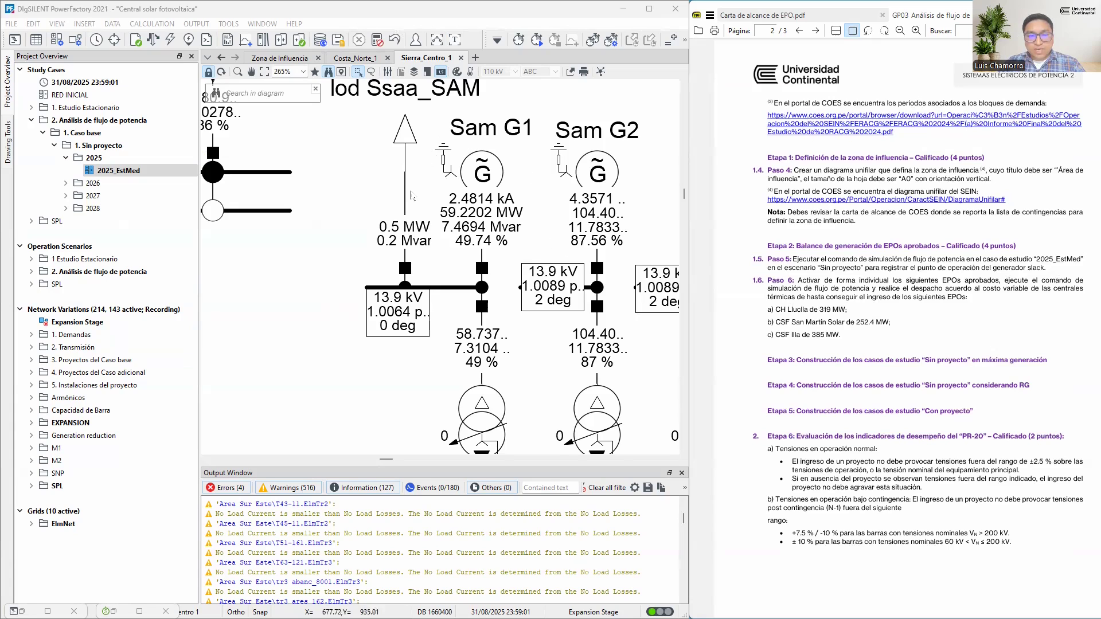
Read the active and reactive power of Sam G1's step-up transformer on its CAMPO ARMIÑO 220 kV side
left_click_drag(468, 233, 445, 201)
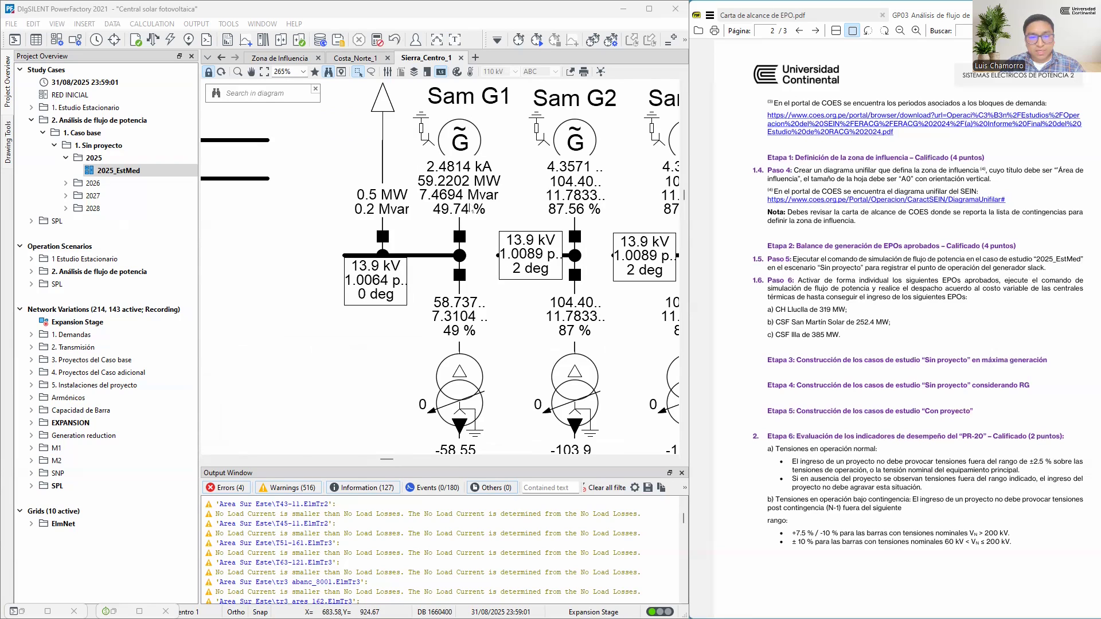
scroll(471, 209, "down", 3)
scroll(470, 209, "down", 1)
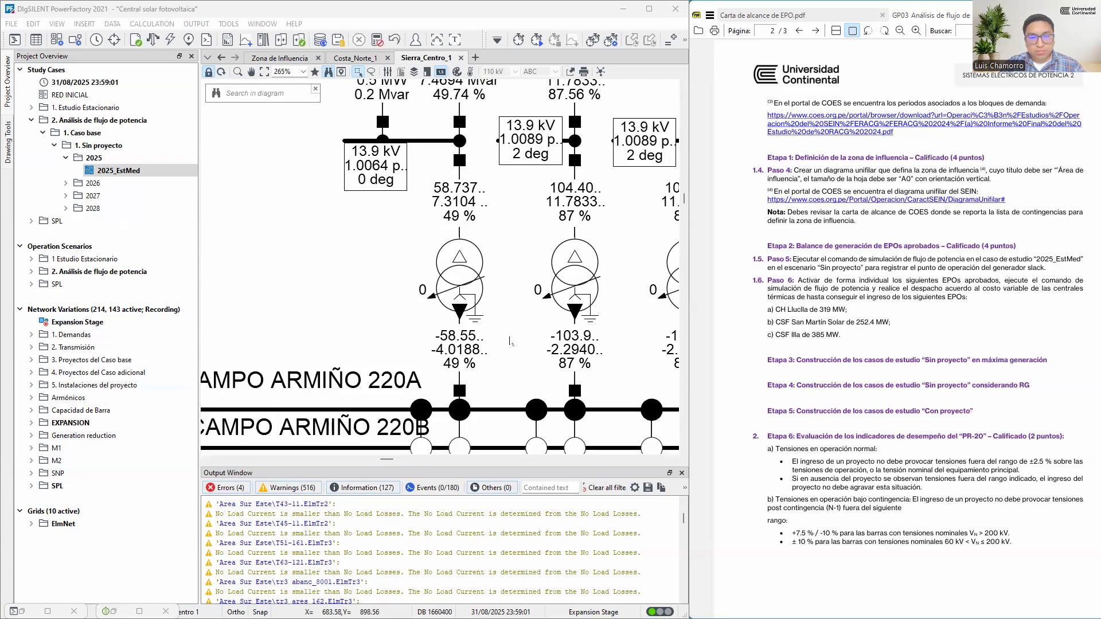
mouse_move(463, 340)
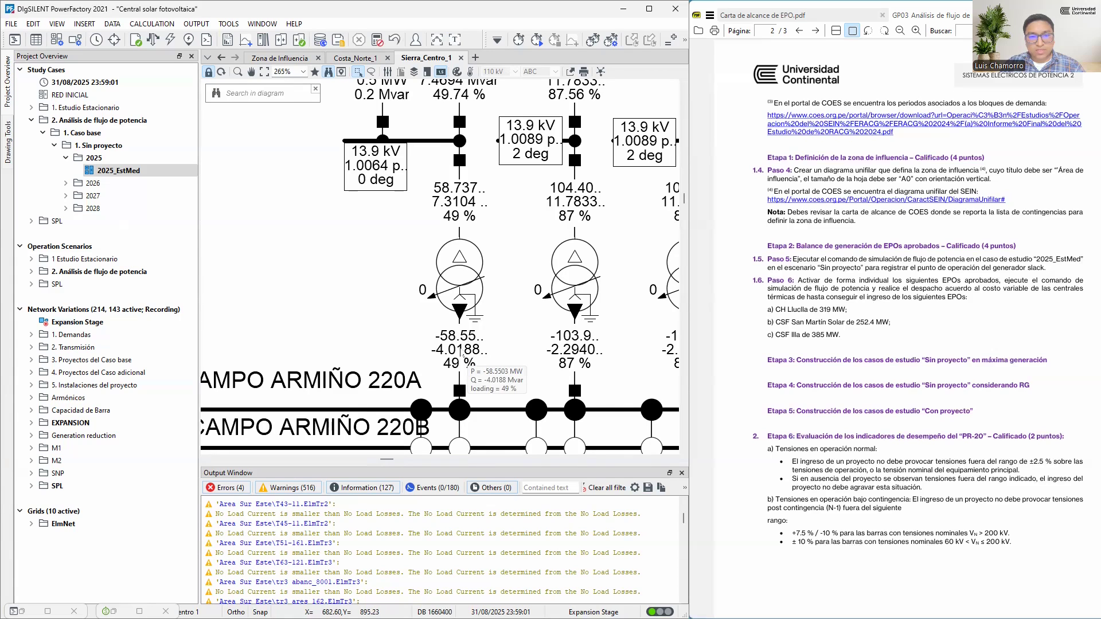
scroll(463, 355, "down", 5)
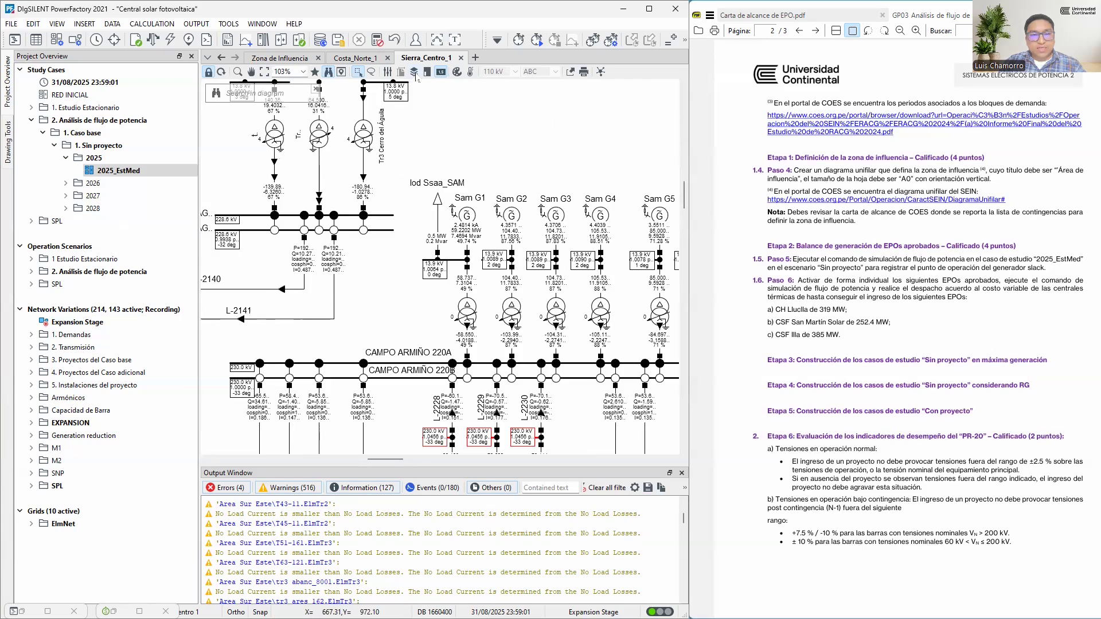
Make the diagram's power flow direction arrows represent Reactive Power and recalculate the load flow
left_click(414, 72)
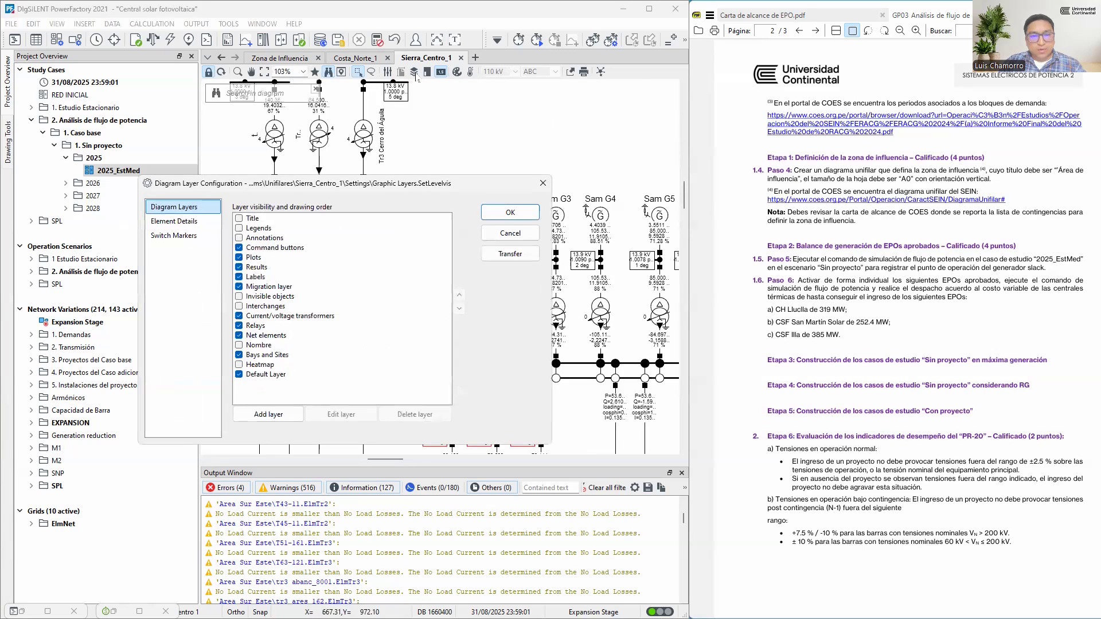
left_click(543, 184)
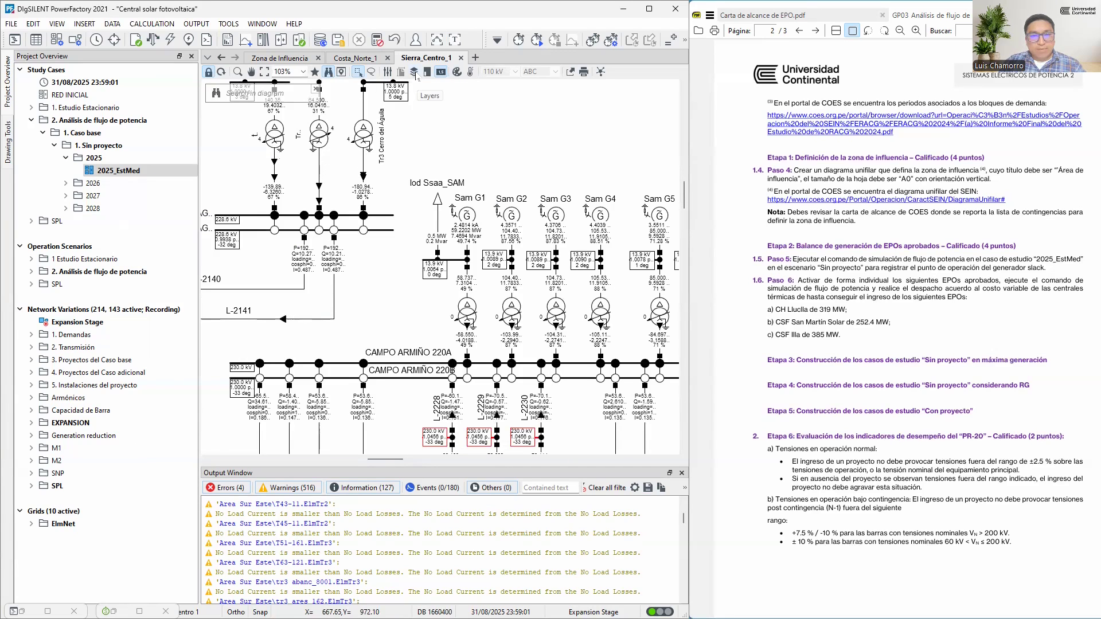
left_click(414, 72)
left_click(341, 415)
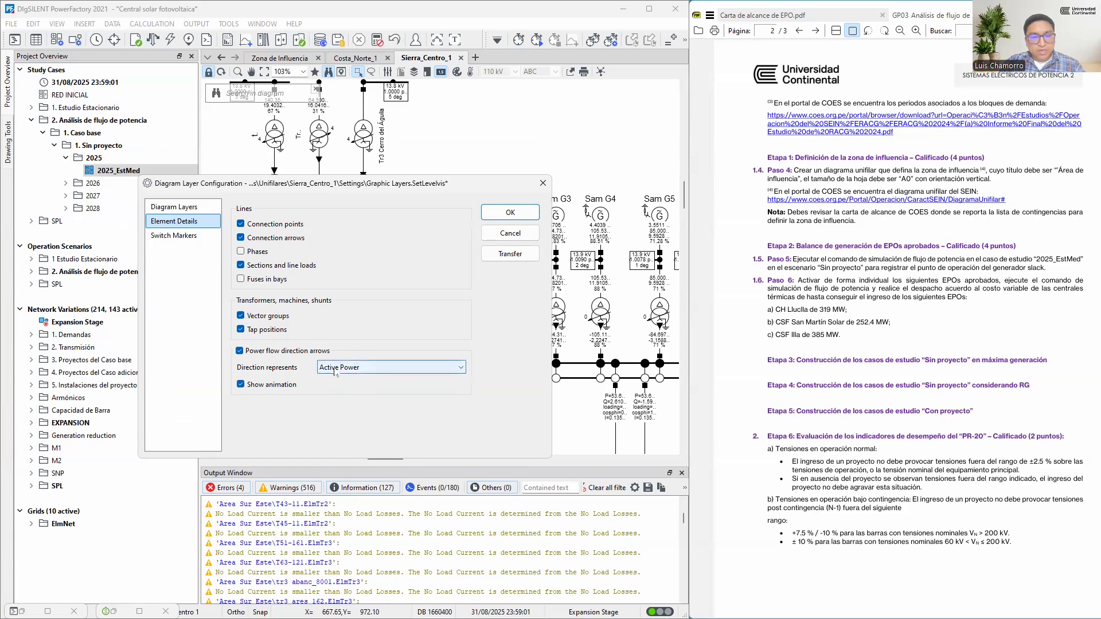
left_click(387, 373)
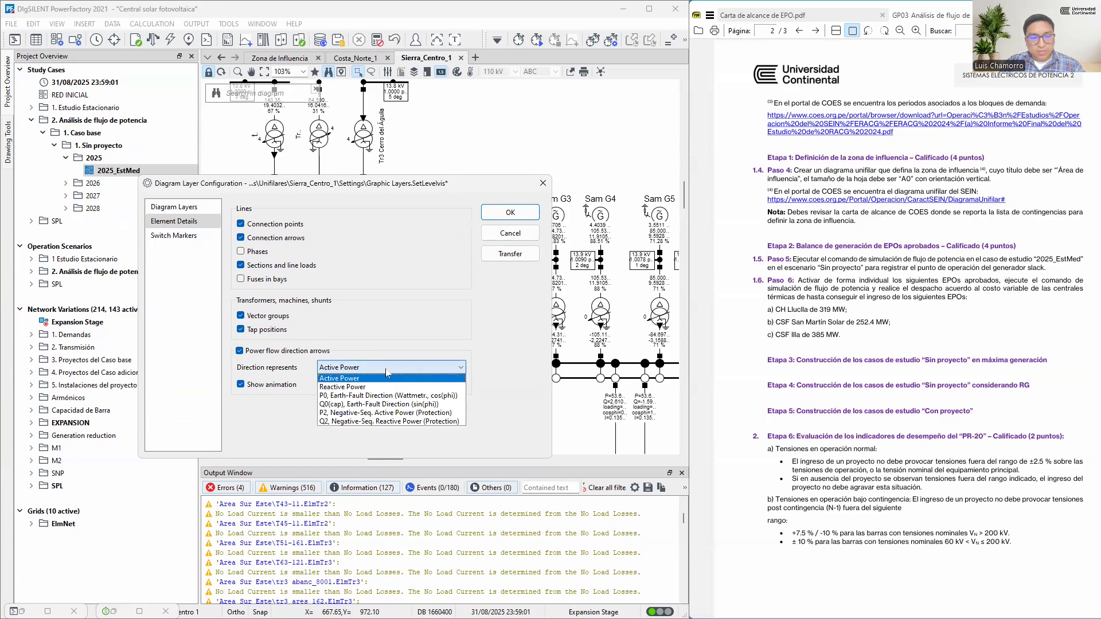
left_click(369, 387)
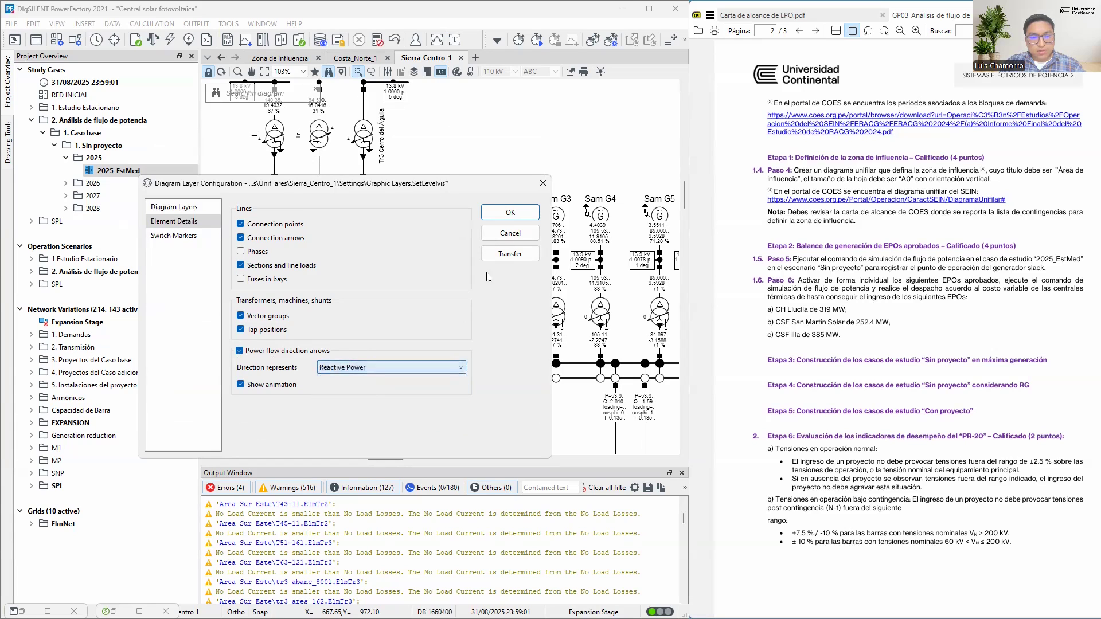
left_click(510, 212)
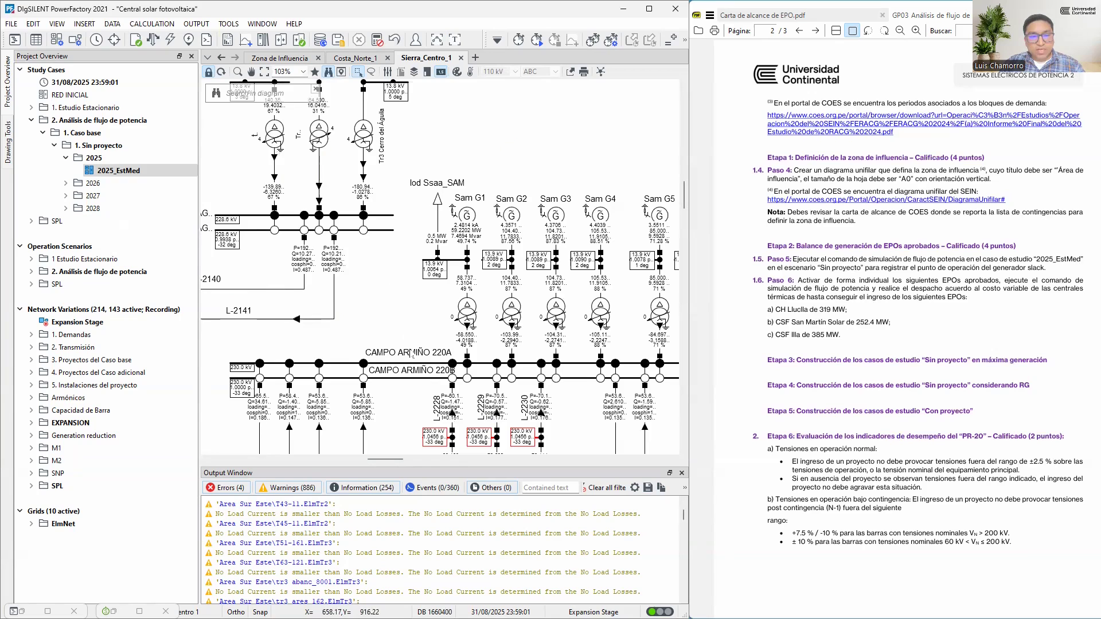
Trace the reactive power flow directions along the lines around the CAMPO ARMIÑO and CERRO DEL AGUILA busbars
scroll(452, 370, "down", 3)
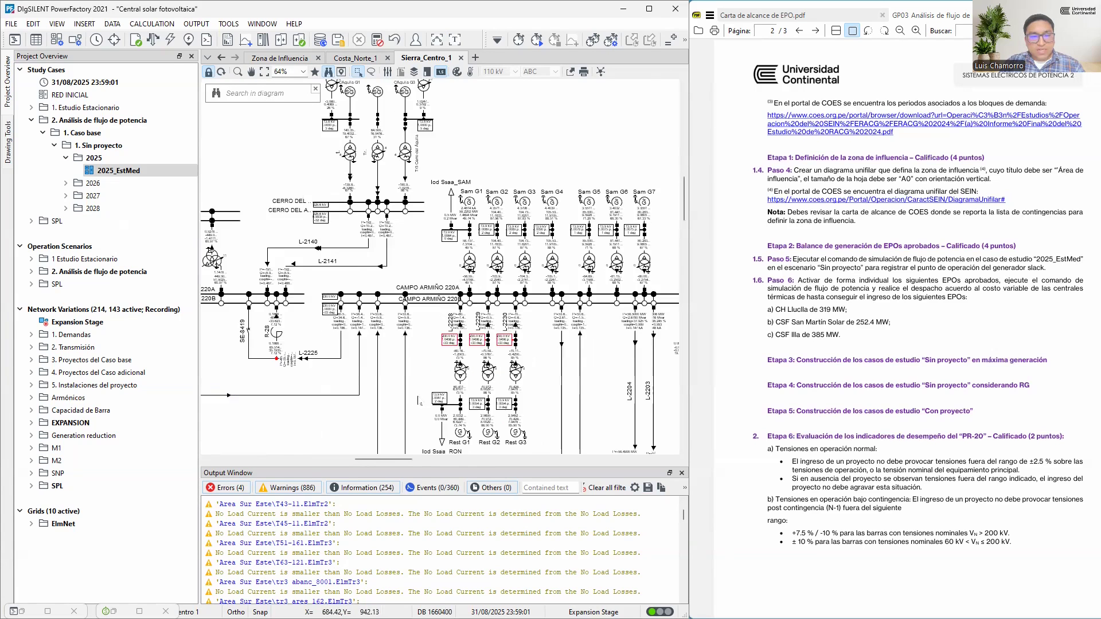
left_click_drag(510, 260, 559, 172)
left_click_drag(380, 347, 404, 195)
left_click_drag(551, 337, 294, 299)
left_click_drag(455, 247, 500, 412)
left_click_drag(436, 200, 519, 403)
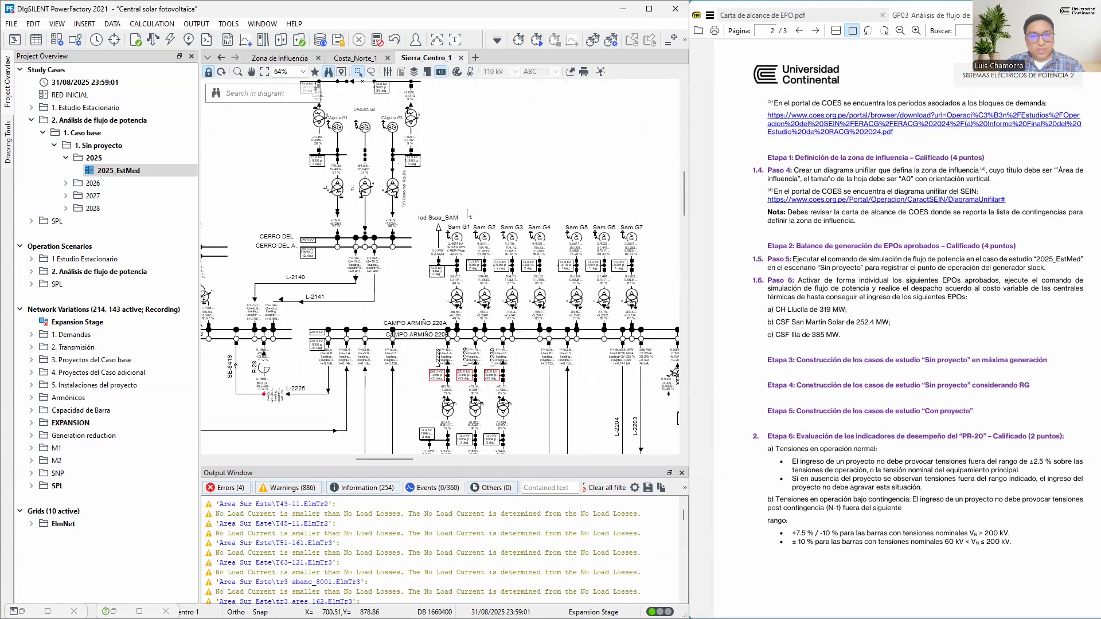
Return the power flow direction arrows to Active Power and rerun the load flow
left_click(415, 72)
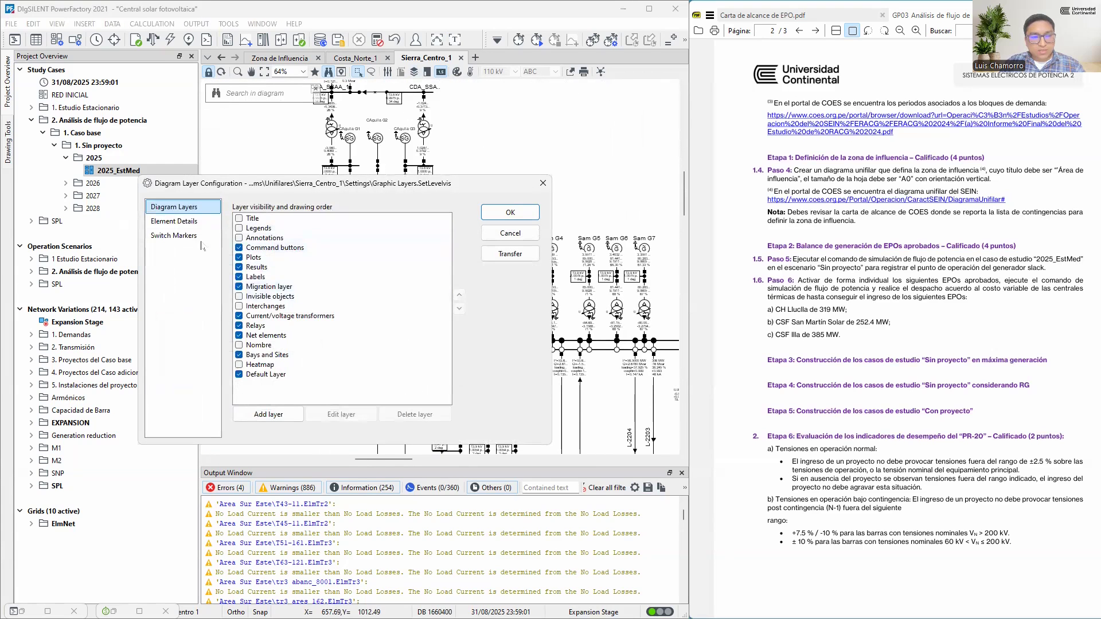
left_click(173, 222)
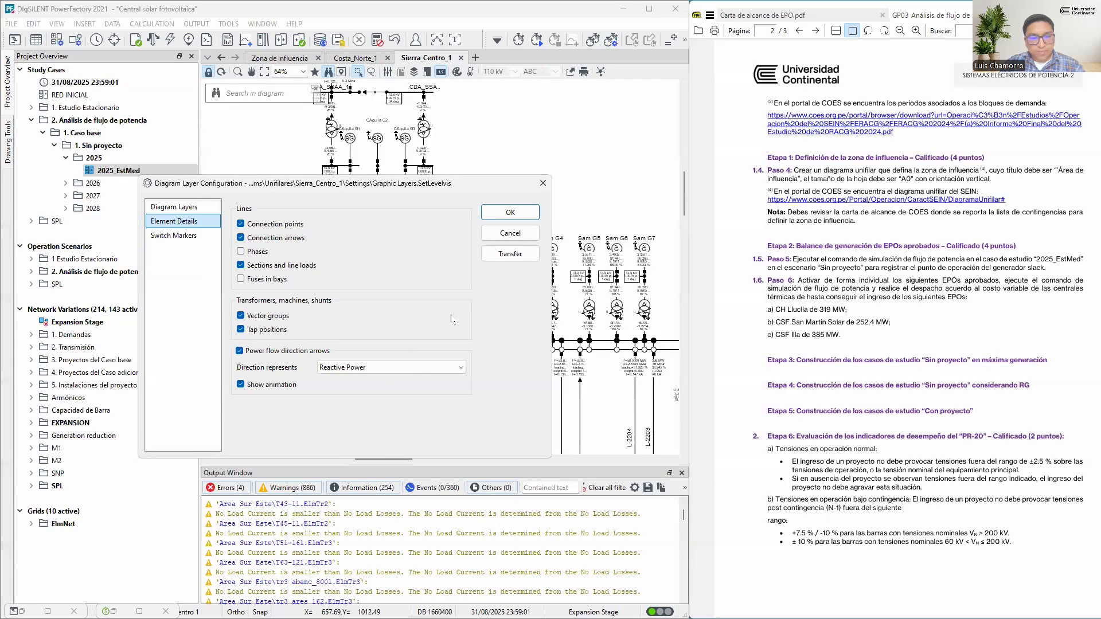
left_click(509, 213)
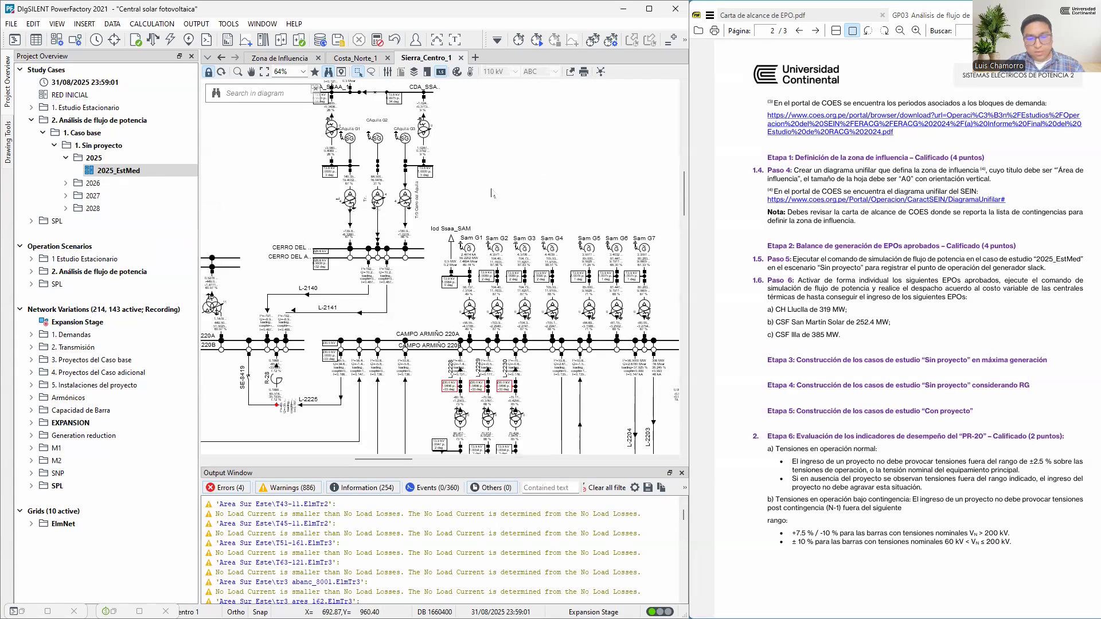
key("F10")
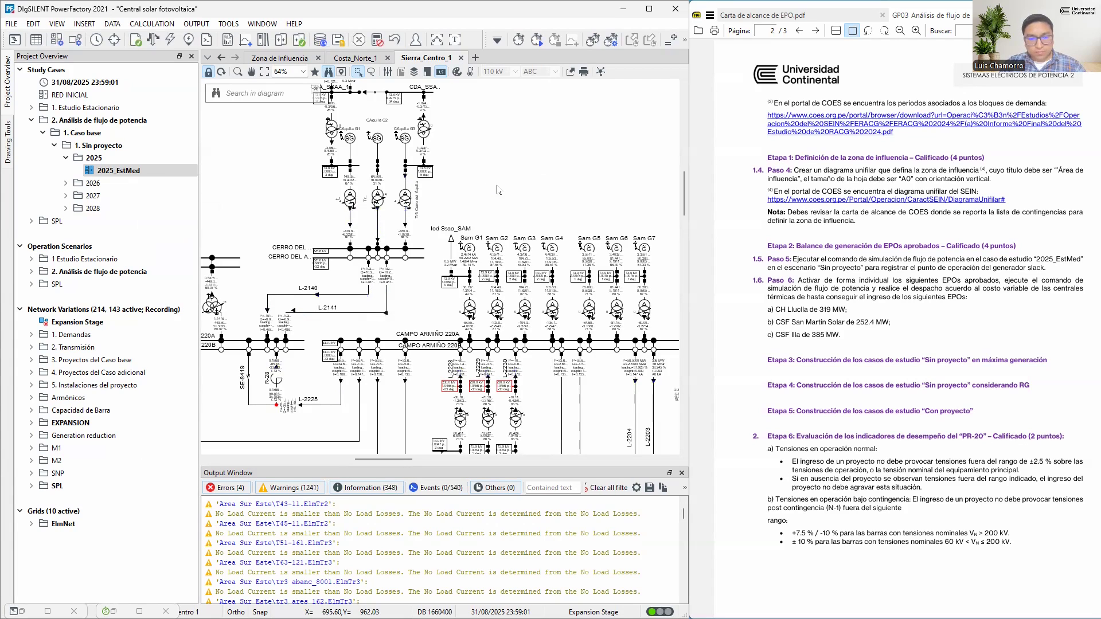
Compare the voltage angles of the CERRO DEL AGUILA and COLCABAMBA 220 busbars at the ends of line L-2140
left_click_drag(430, 339, 574, 274)
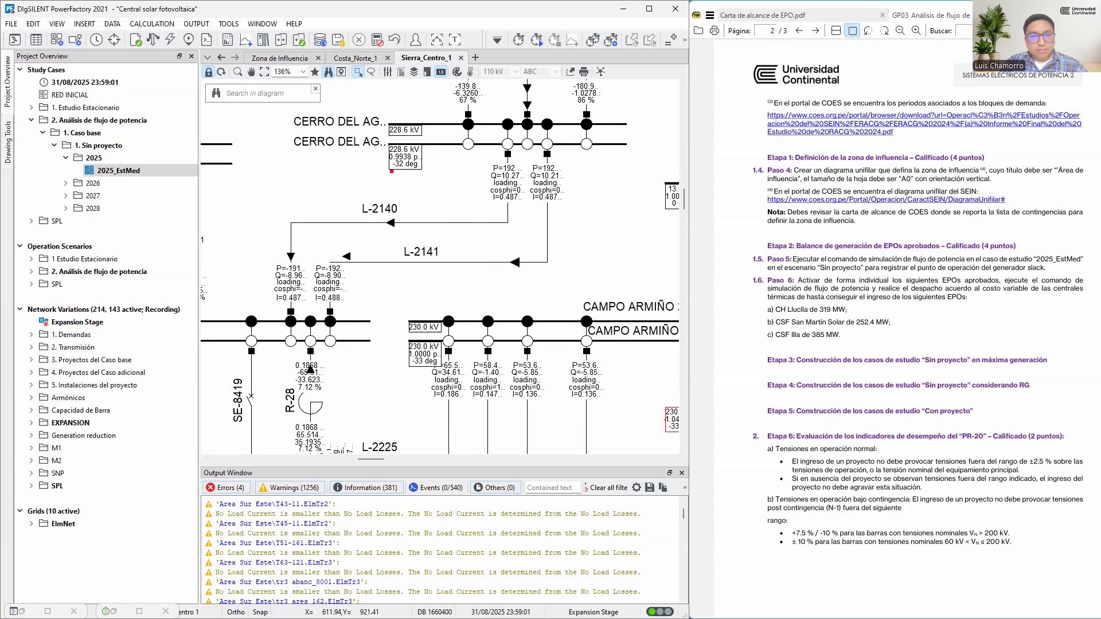
mouse_move(390, 173)
left_mouse_down()
mouse_move(424, 172)
mouse_move(416, 159)
mouse_move(392, 163)
left_mouse_up()
mouse_move(239, 366)
left_mouse_down()
mouse_move(286, 358)
mouse_move(254, 350)
left_mouse_up()
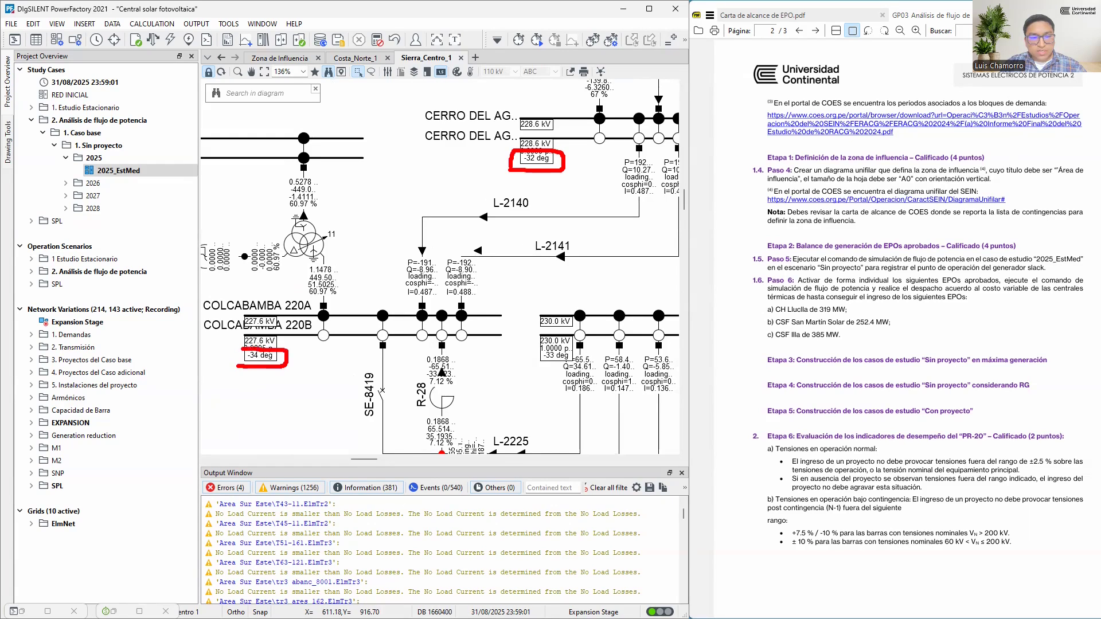
mouse_move(524, 195)
left_mouse_down()
mouse_move(506, 192)
mouse_move(481, 214)
mouse_move(532, 200)
left_mouse_up()
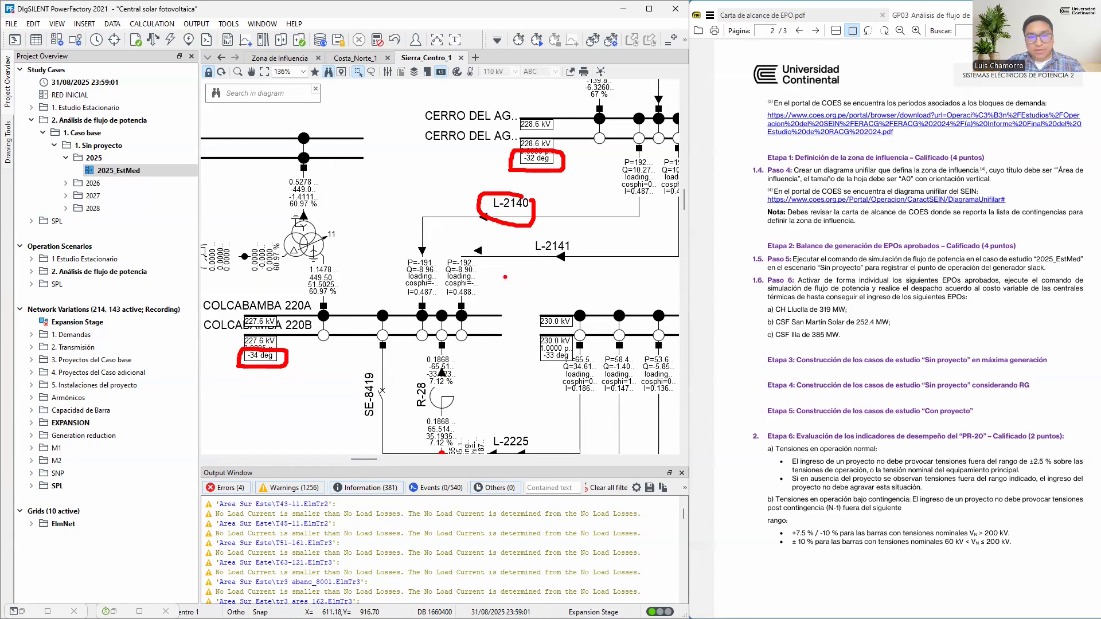
Sketch a phasor diagram over the one-line diagram comparing the -32 deg CERRO DEL AGUILA and -34 deg COLCABAMBA voltage angles
left_click_drag(505, 276, 629, 281)
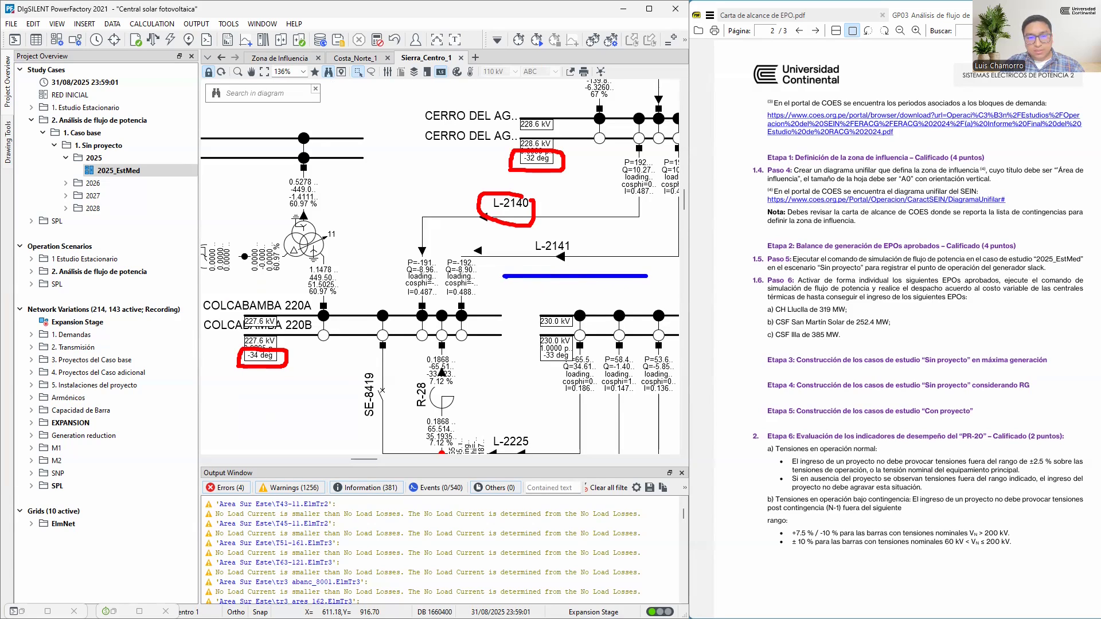
left_click_drag(503, 277, 503, 423)
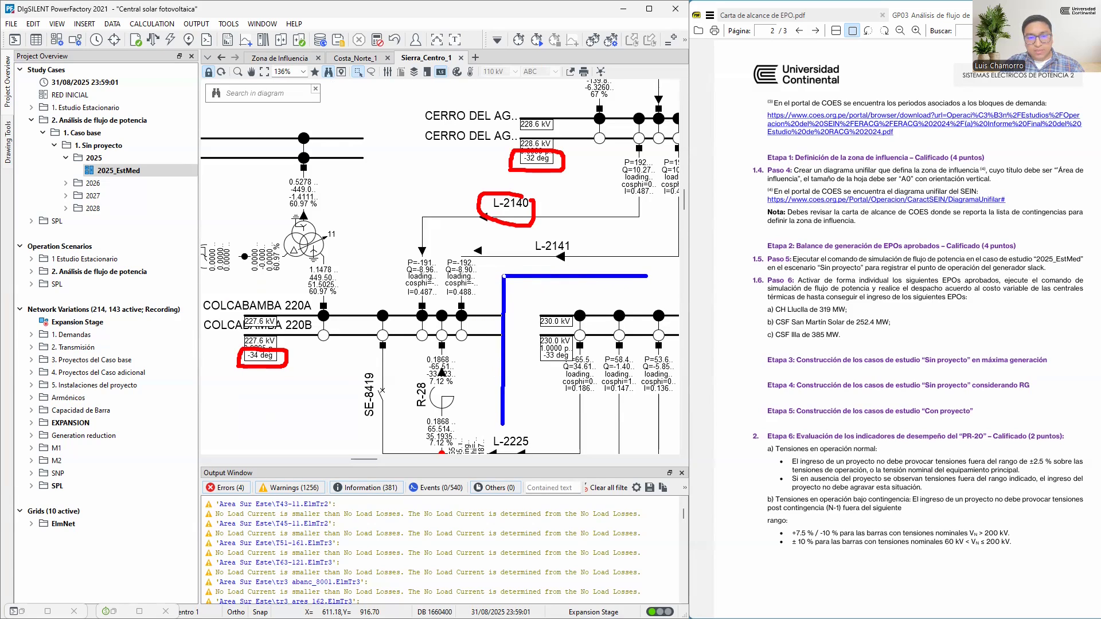
left_click_drag(498, 257, 501, 268)
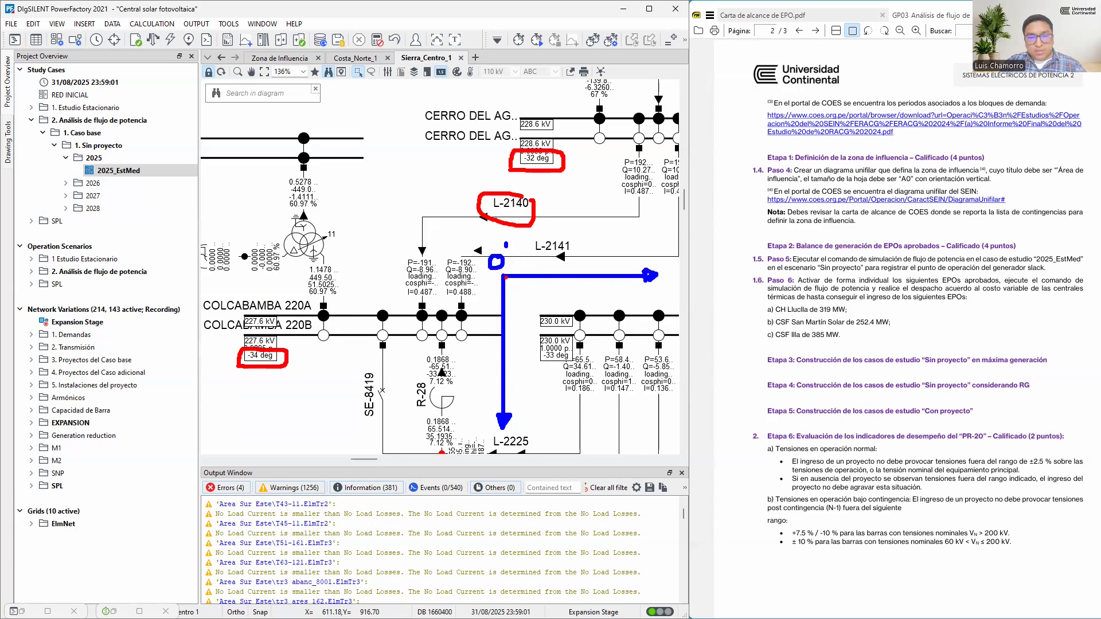
left_click_drag(515, 281, 567, 301)
left_click_drag(539, 285, 546, 182)
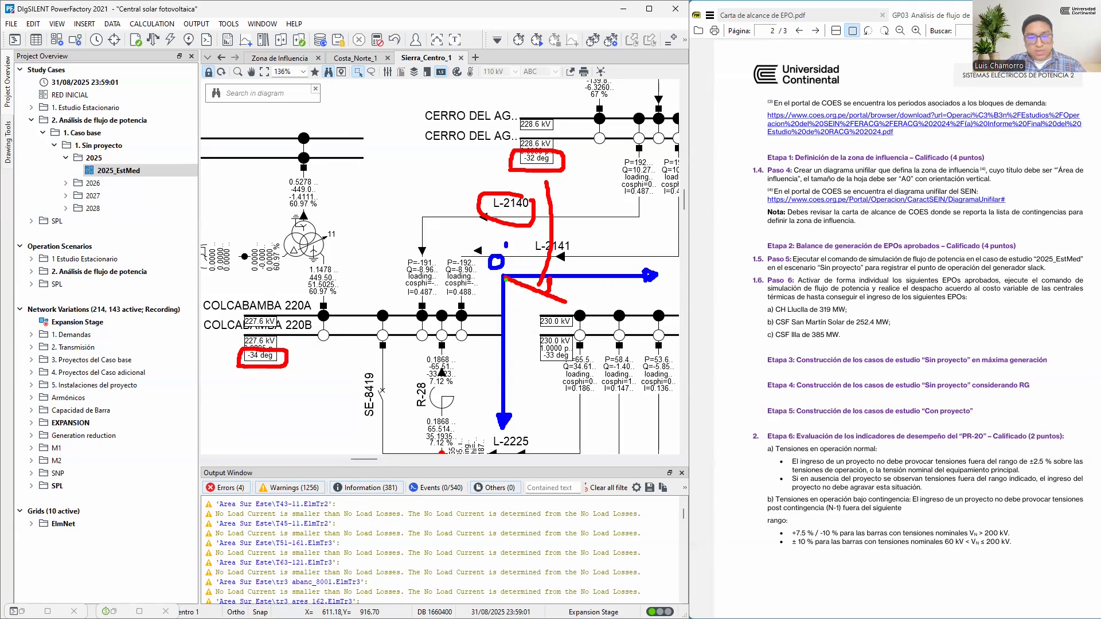
left_click_drag(505, 279, 578, 357)
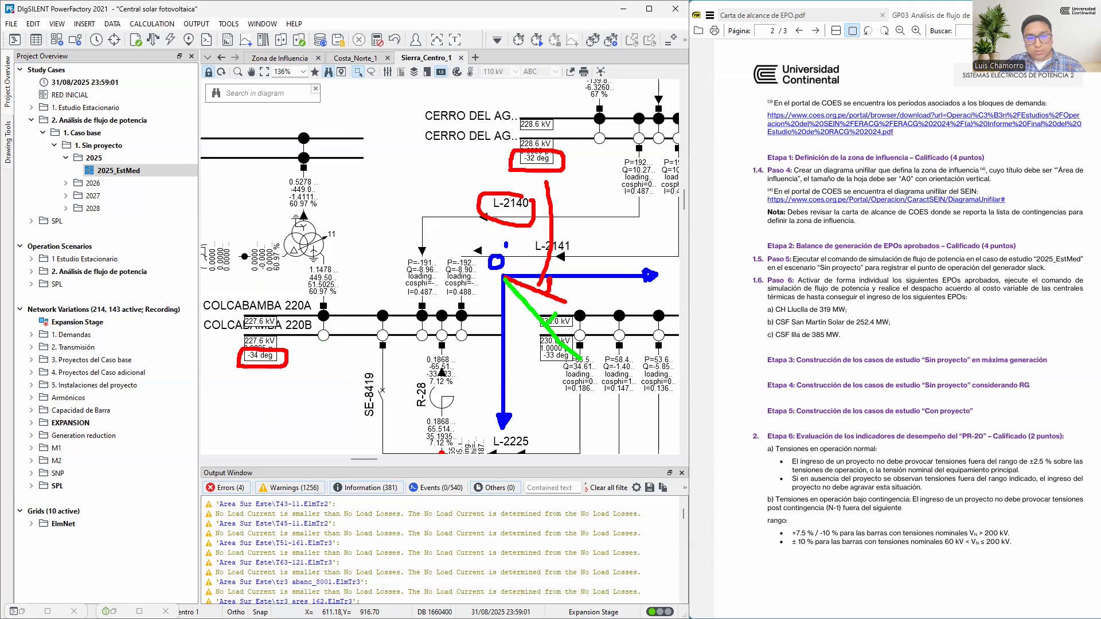
left_click_drag(285, 362, 539, 307)
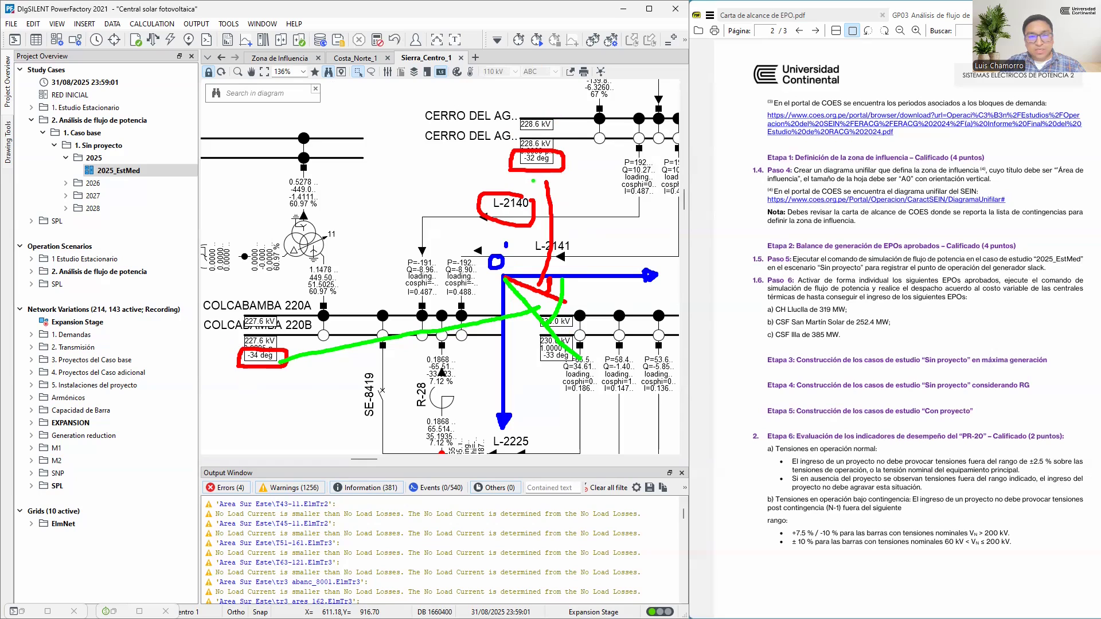
left_click_drag(585, 144, 589, 161)
mouse_move(281, 382)
left_mouse_down()
mouse_move(283, 402)
mouse_move(281, 381)
left_mouse_up()
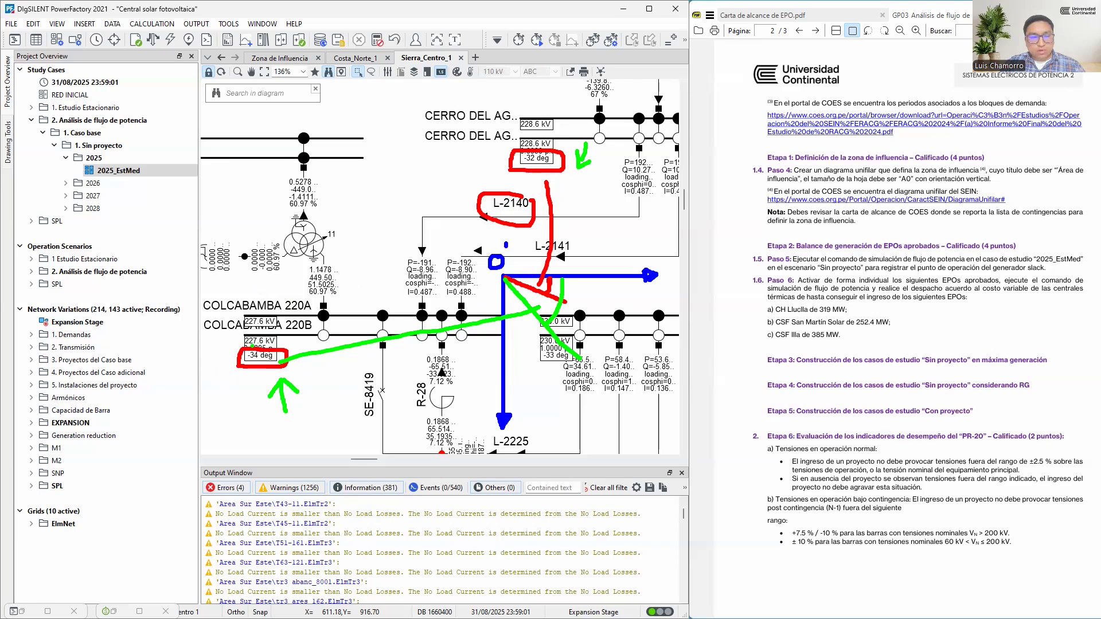
key("Escape")
Mark the voltage magnitudes of the CERRO DEL AGUILA and COLCABAMBA busbars and trace the flow direction towards line L-2140
key("ctrl+2")
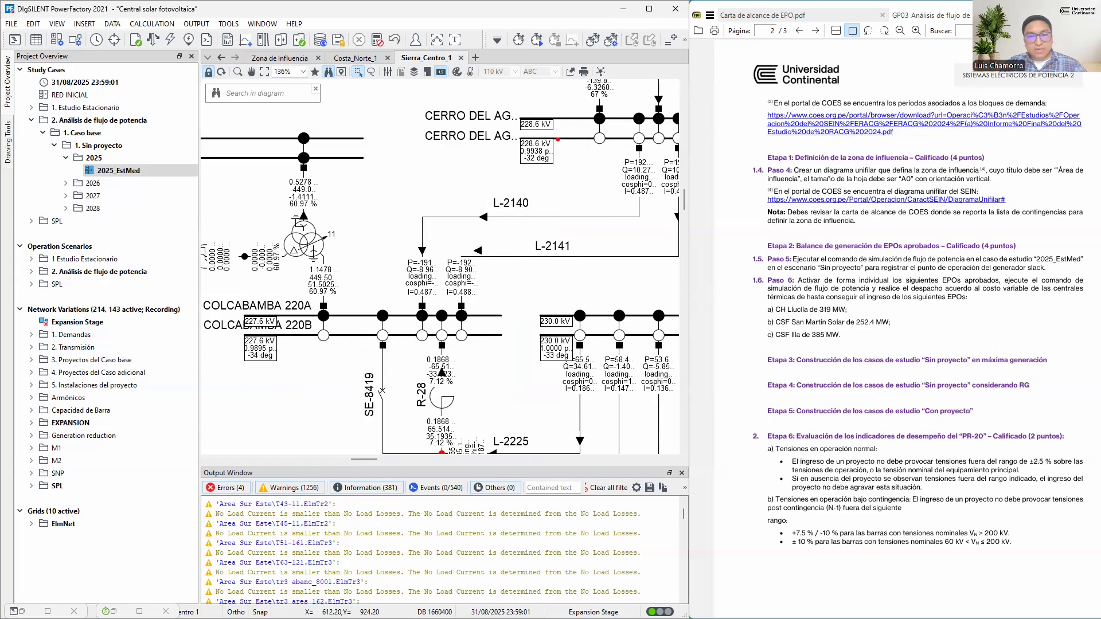
left_click_drag(509, 129, 561, 153)
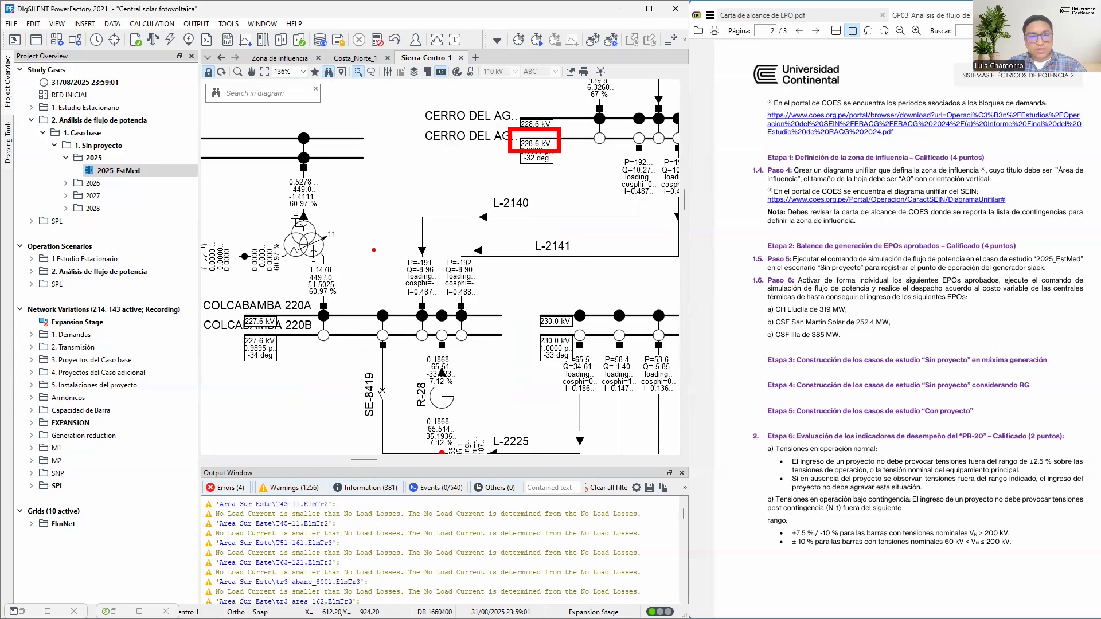
left_click_drag(238, 307, 288, 333)
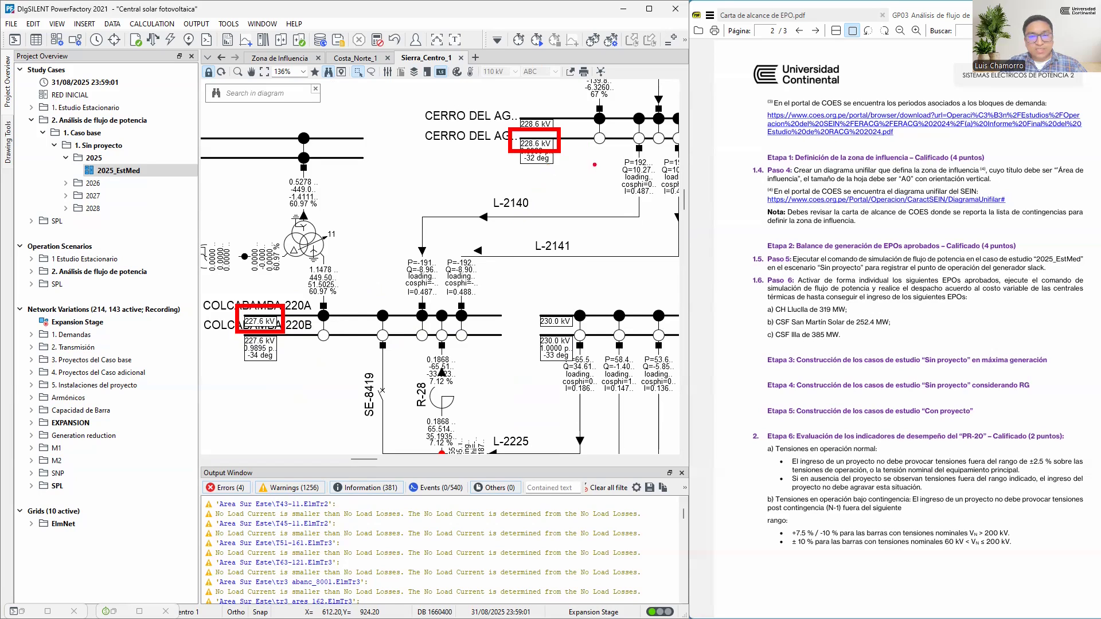
mouse_move(606, 158)
left_mouse_down()
mouse_move(591, 188)
mouse_move(551, 193)
mouse_move(552, 204)
mouse_move(541, 196)
mouse_move(553, 203)
left_mouse_up()
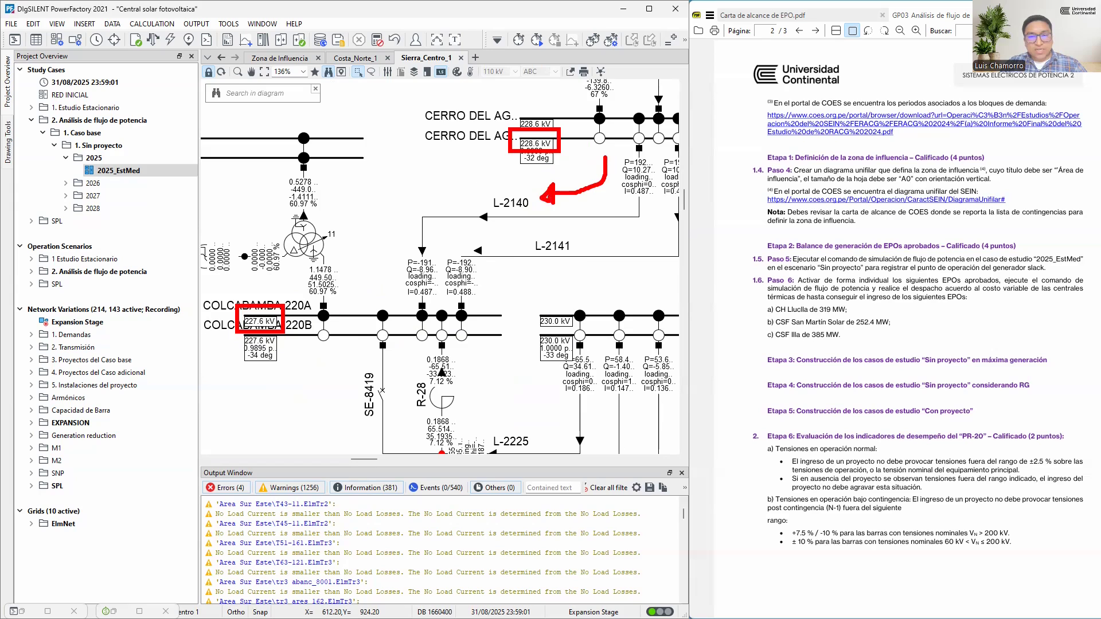
key("Escape")
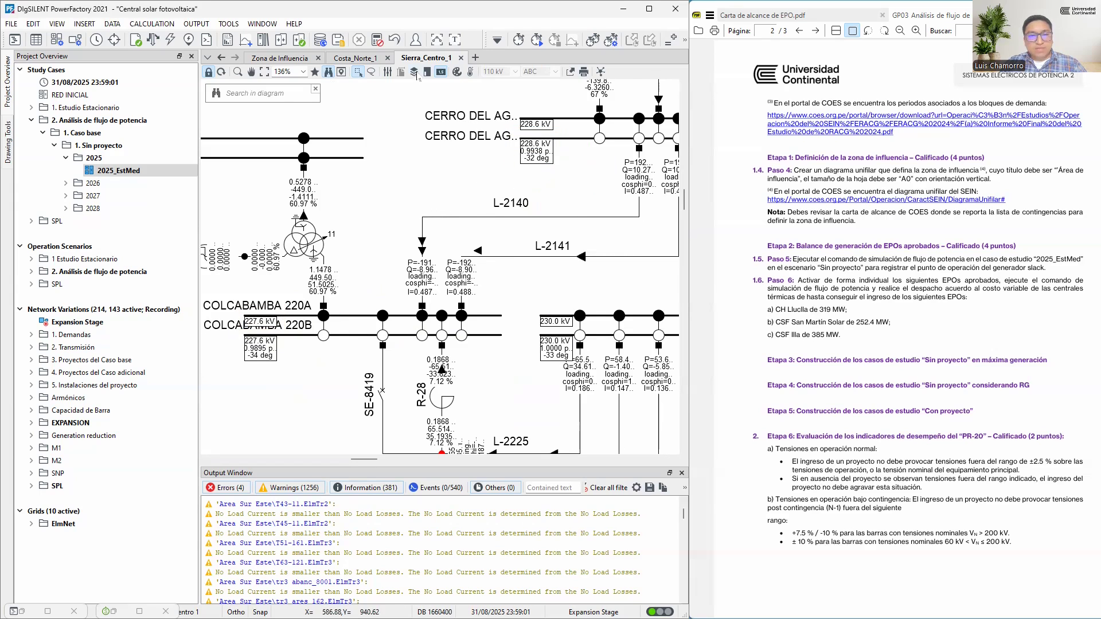
Set the Sierra_Centro_1 diagram's power flow direction arrows to represent Reactive Power and rerun the load flow
left_click(414, 71)
left_click(174, 221)
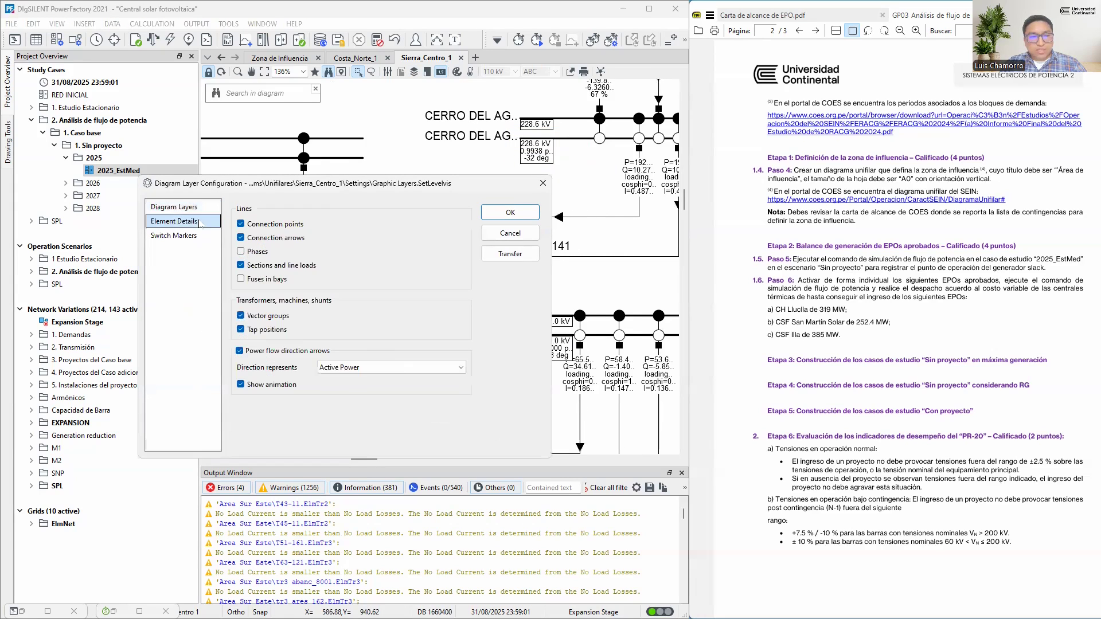
left_click(405, 372)
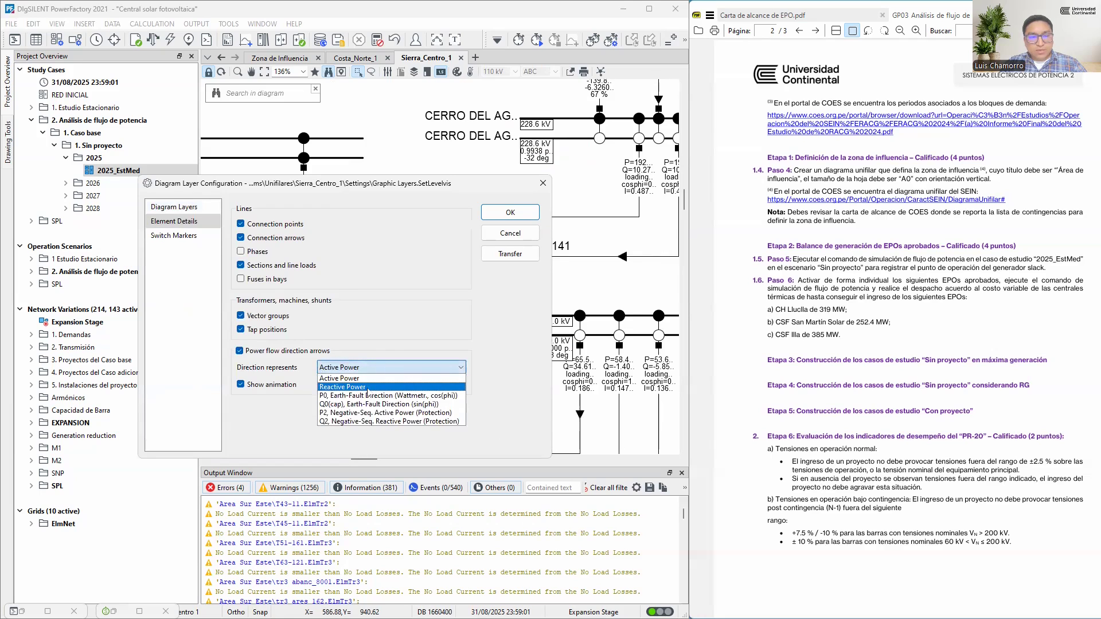
left_click(342, 387)
left_click(510, 212)
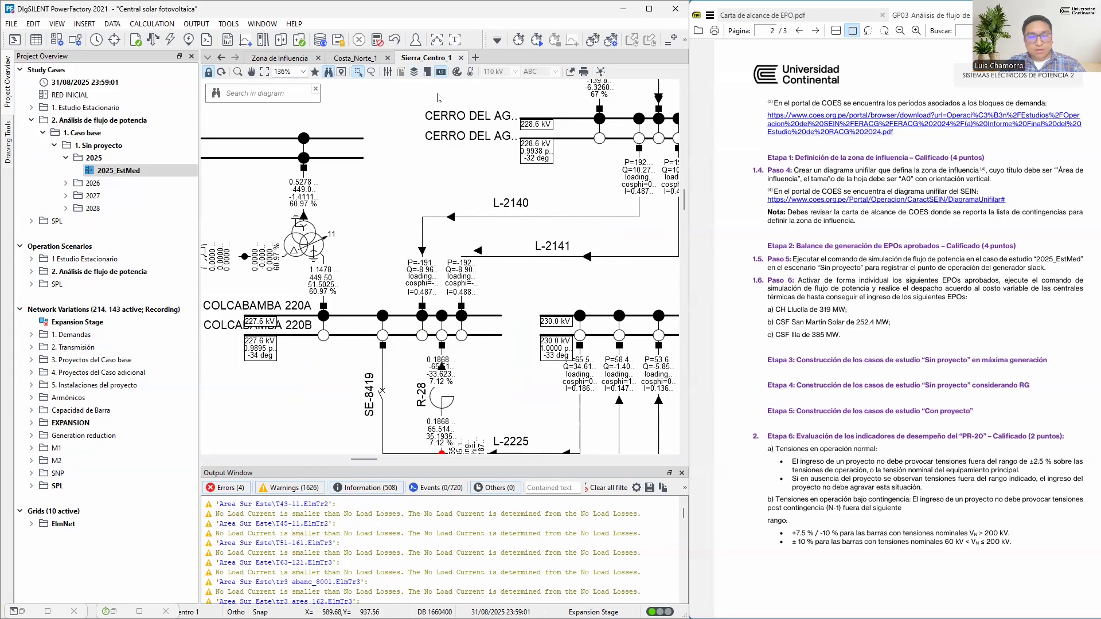
Set the diagram's power flow direction arrows back to Active Power
left_click(415, 73)
left_click(173, 221)
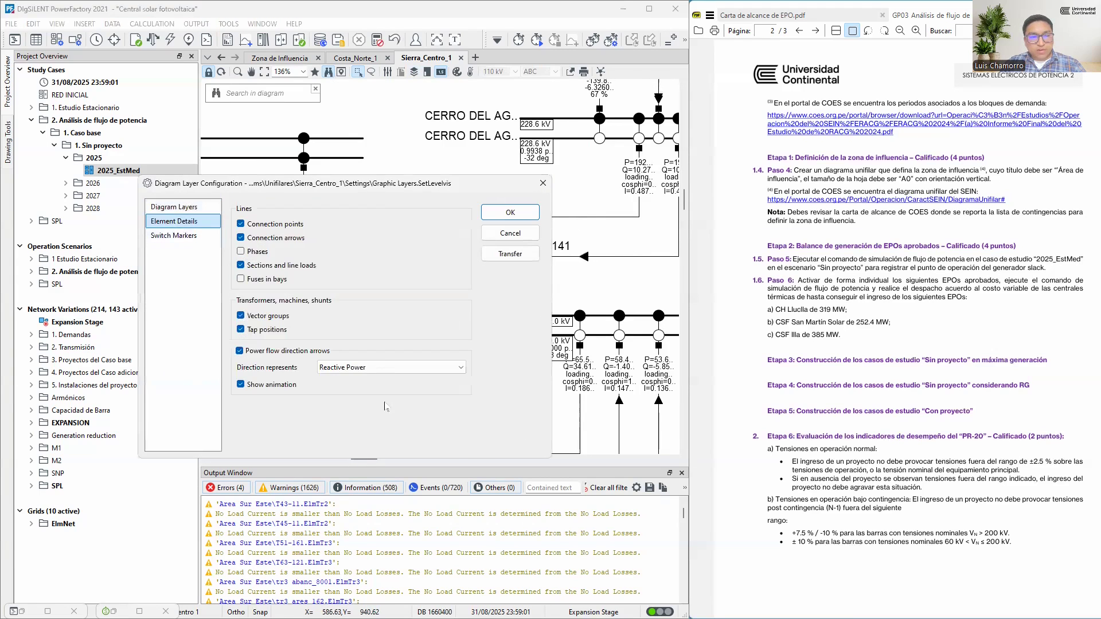
left_click(385, 368)
left_click(386, 378)
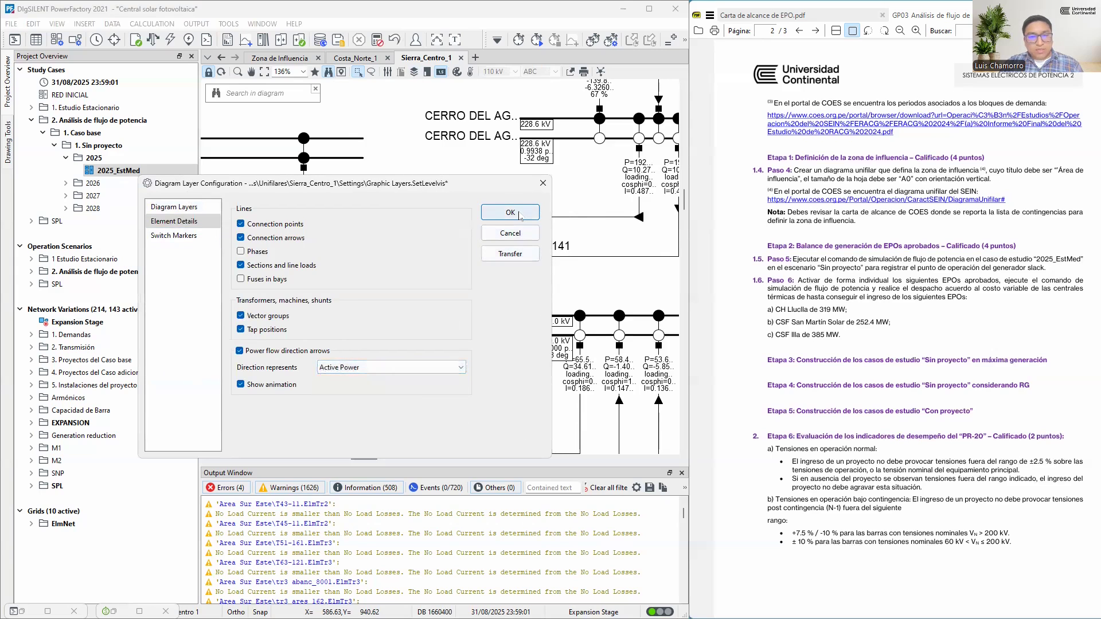
left_click(510, 213)
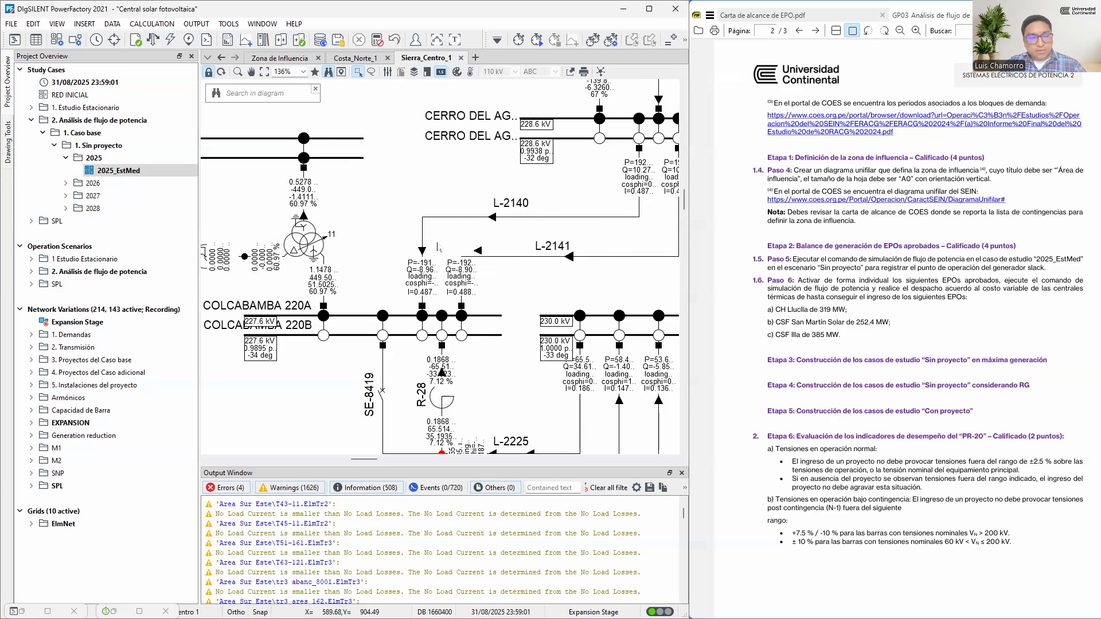
Check the voltage angles at both ends of line L-2140 against the active power flow direction
mouse_move(520, 171)
left_mouse_down()
mouse_move(563, 163)
mouse_move(525, 150)
mouse_move(511, 170)
left_mouse_up()
mouse_move(264, 362)
left_mouse_down()
mouse_move(276, 370)
mouse_move(292, 354)
mouse_move(246, 349)
mouse_move(257, 368)
left_mouse_up()
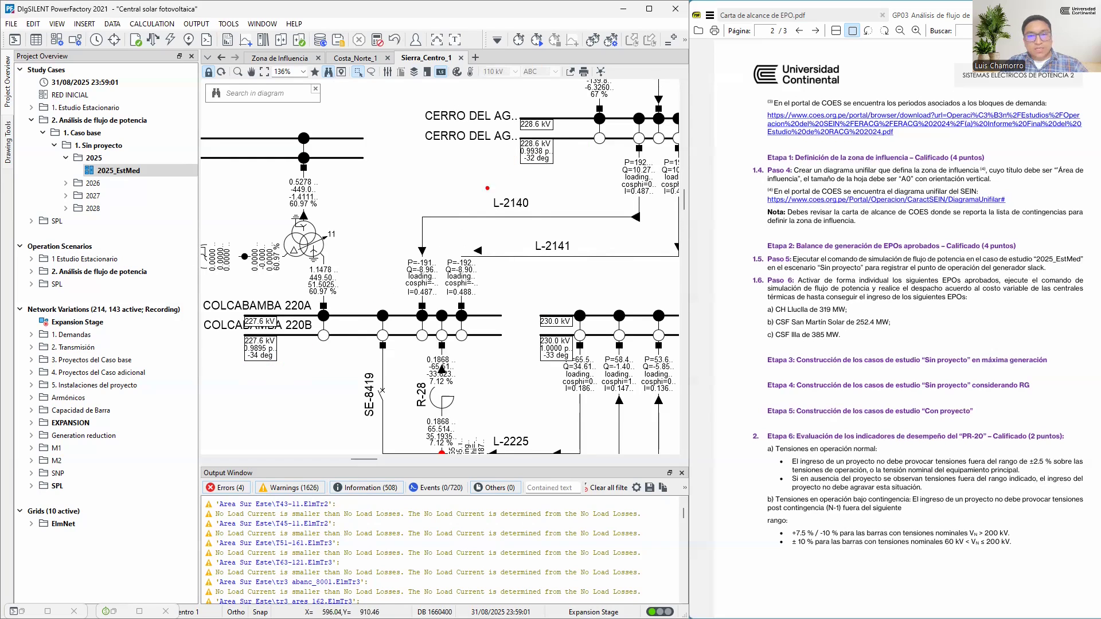
mouse_move(513, 149)
left_mouse_down()
mouse_move(553, 155)
mouse_move(544, 134)
mouse_move(510, 154)
left_mouse_up()
mouse_move(237, 346)
left_mouse_down()
mouse_move(290, 329)
mouse_move(232, 351)
left_mouse_up()
Open the Zona de Influencia diagram around the project installations and expand the network variations in "3. Proyectos del Caso base"
left_click(280, 58)
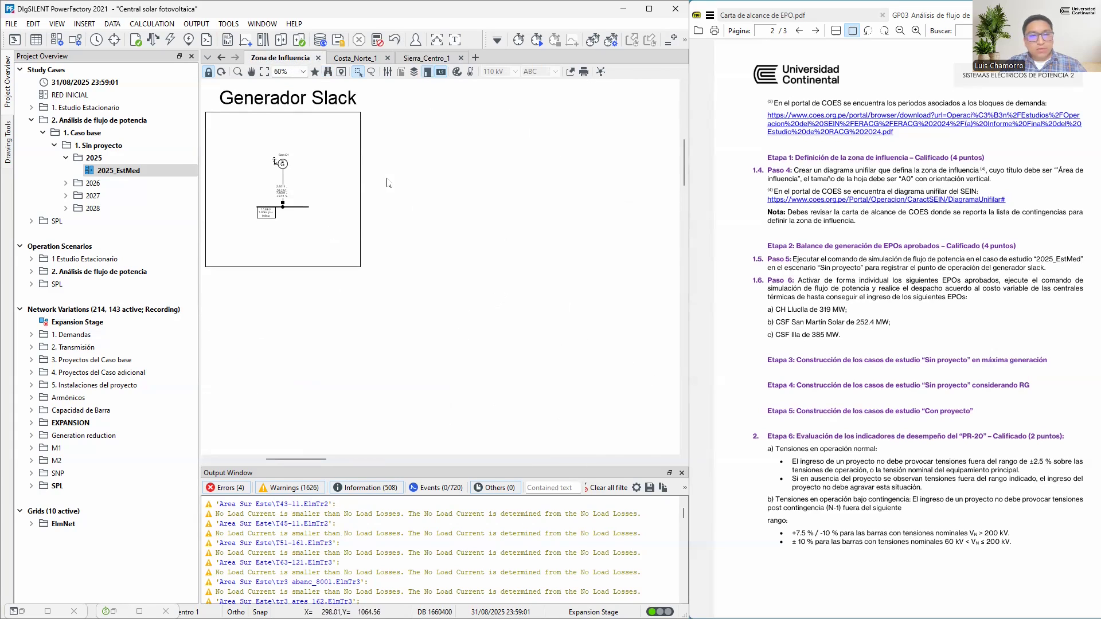
scroll(350, 195, "down", 2)
scroll(350, 195, "down", 3)
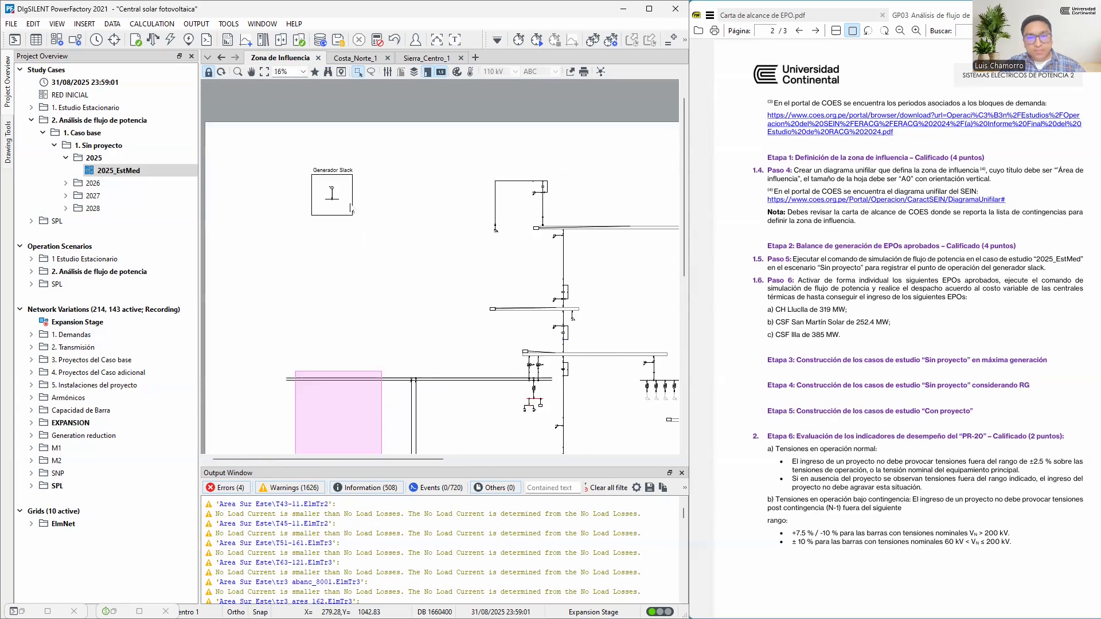
scroll(332, 285, "up", 1)
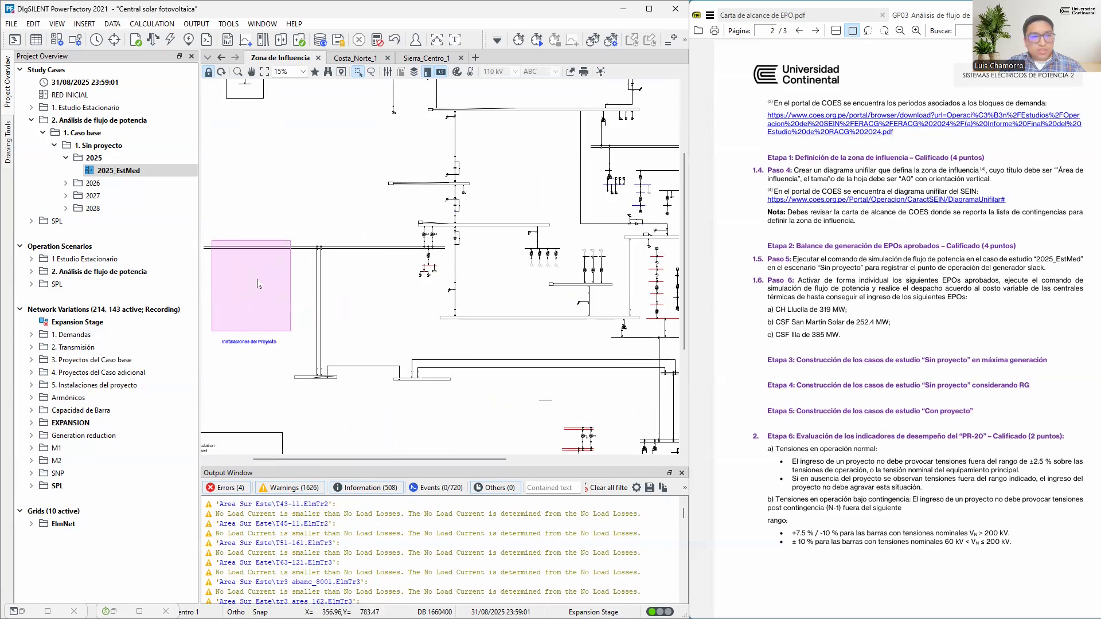
double_click(101, 361)
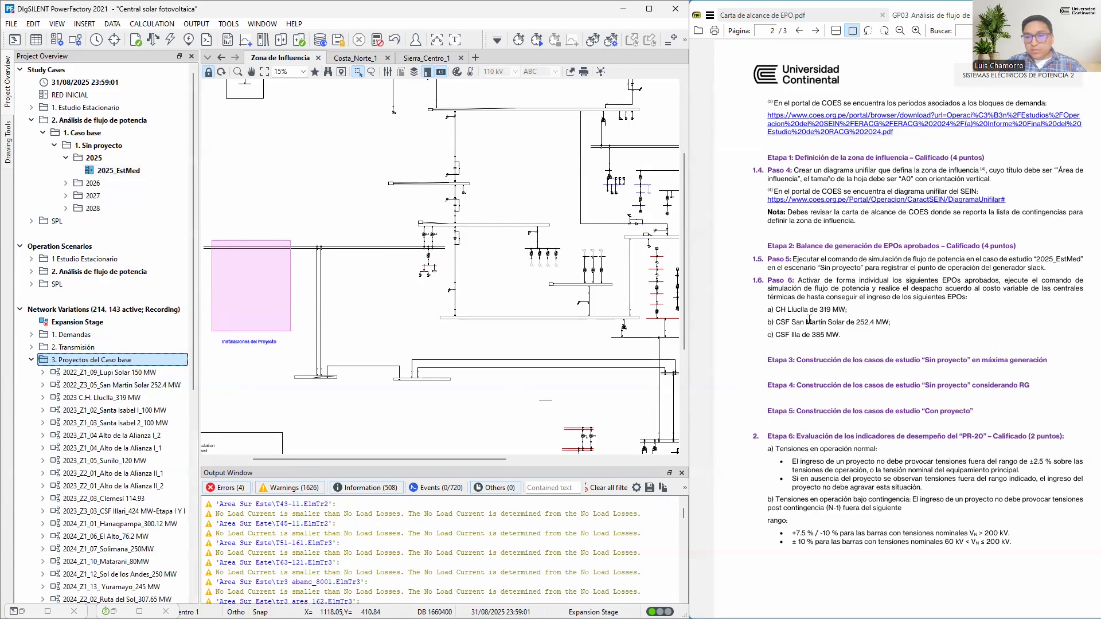
Highlight item a) CH Lluclla de 319 MW in the assignment and its Tabla 4 row in Carta de alcance de EPO
left_click_drag(769, 308, 792, 310)
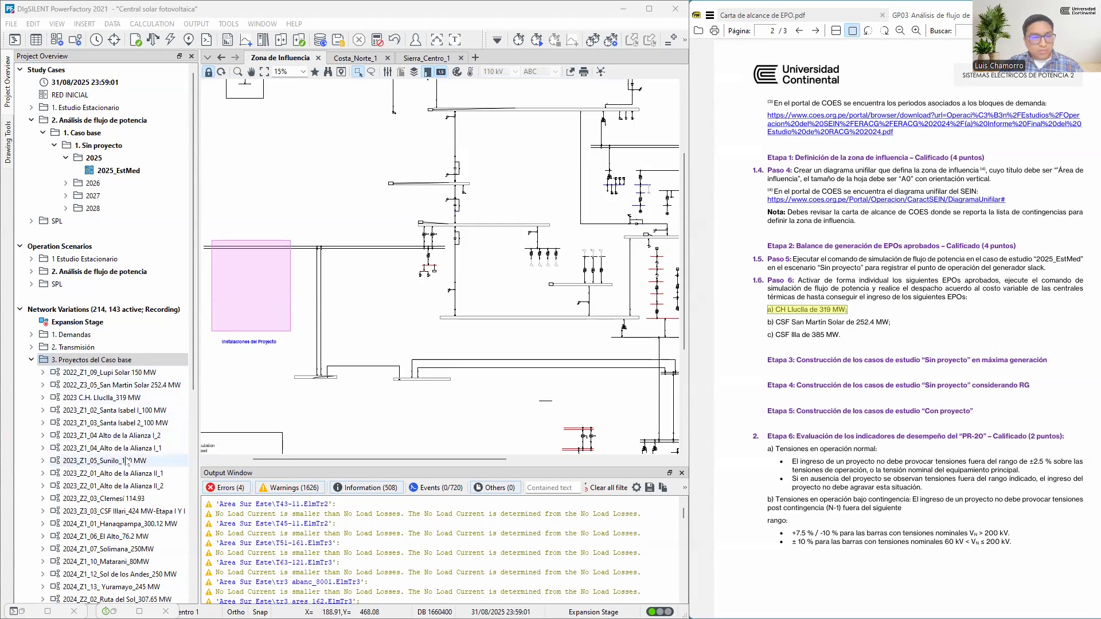
left_click(763, 15)
left_click_drag(1055, 128, 831, 124)
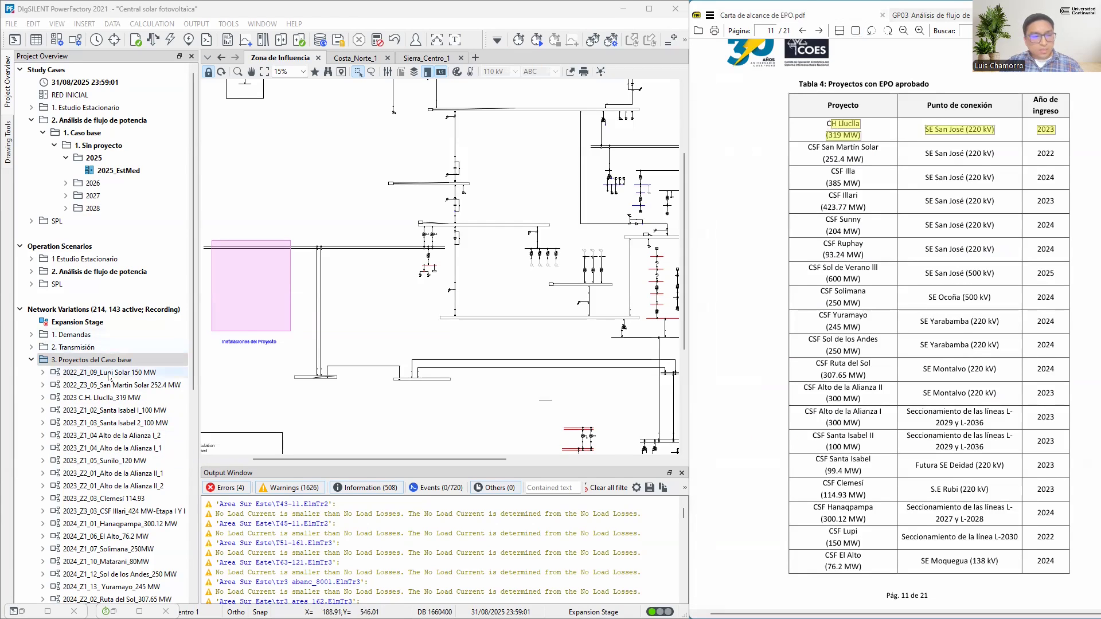
Activate the network variation "2023 C.H. Lluclla_319 MW", saving the modifications to operation scenario 2025_EstMed
left_click(112, 400)
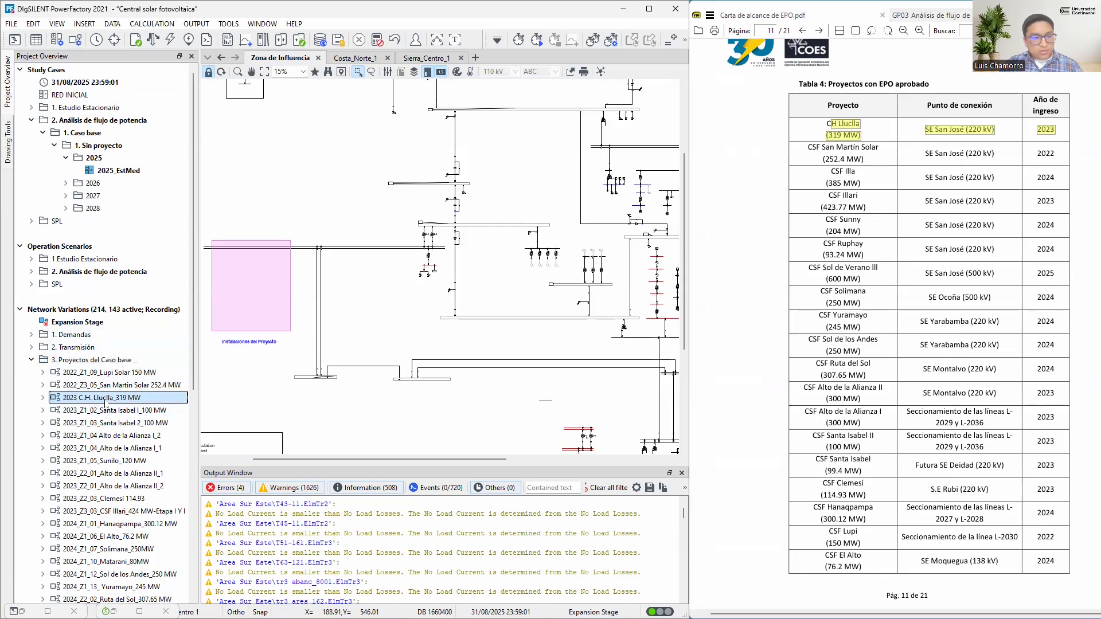
right_click(105, 403)
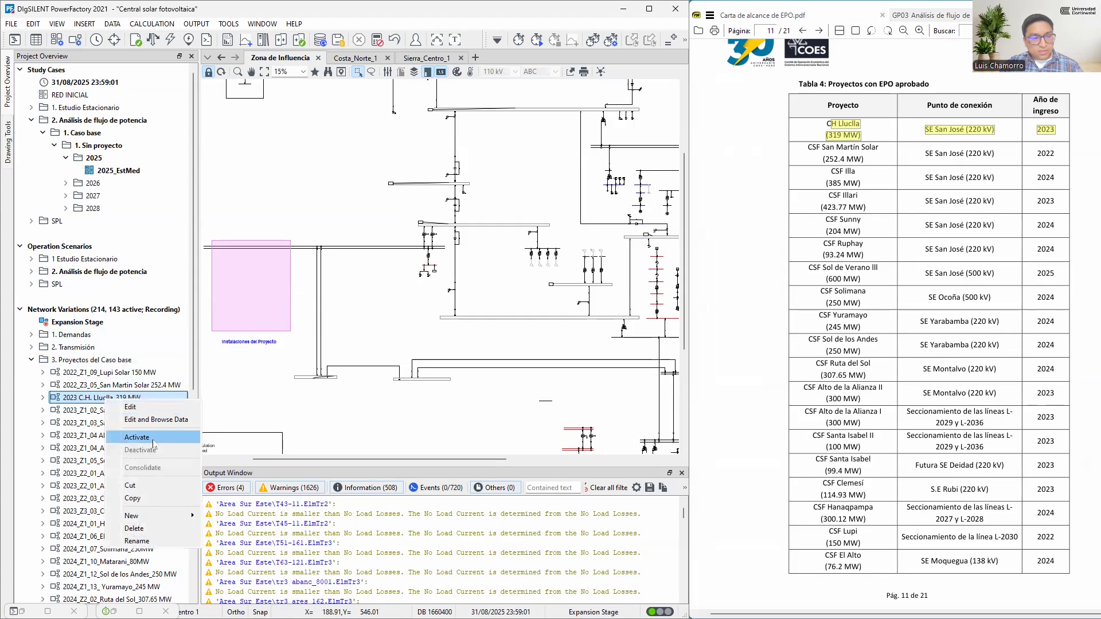
left_click(153, 443)
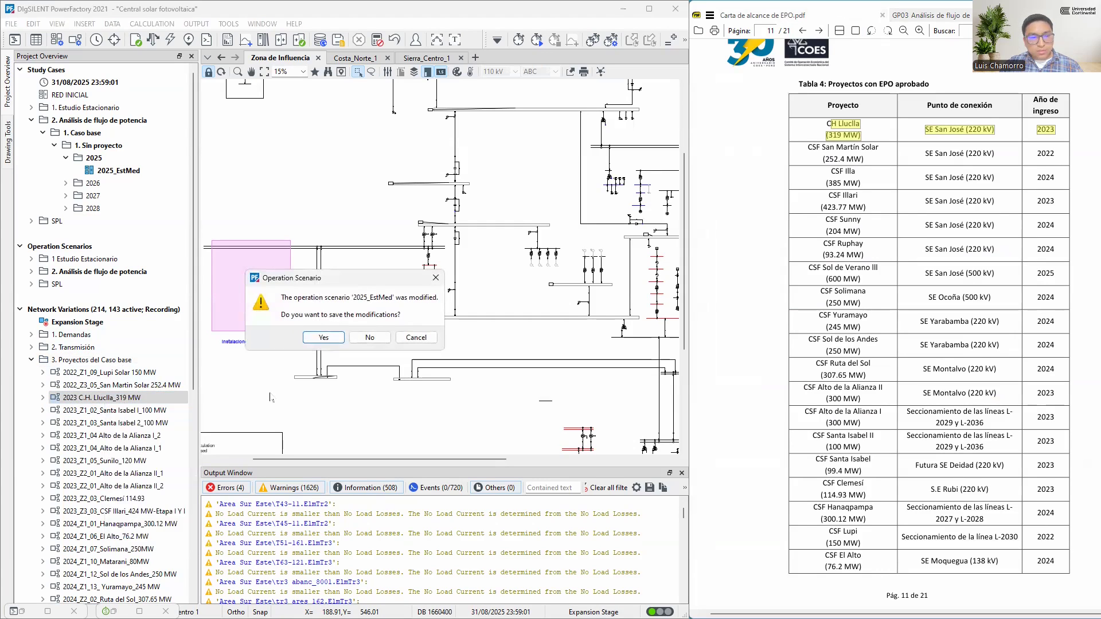
left_click(324, 338)
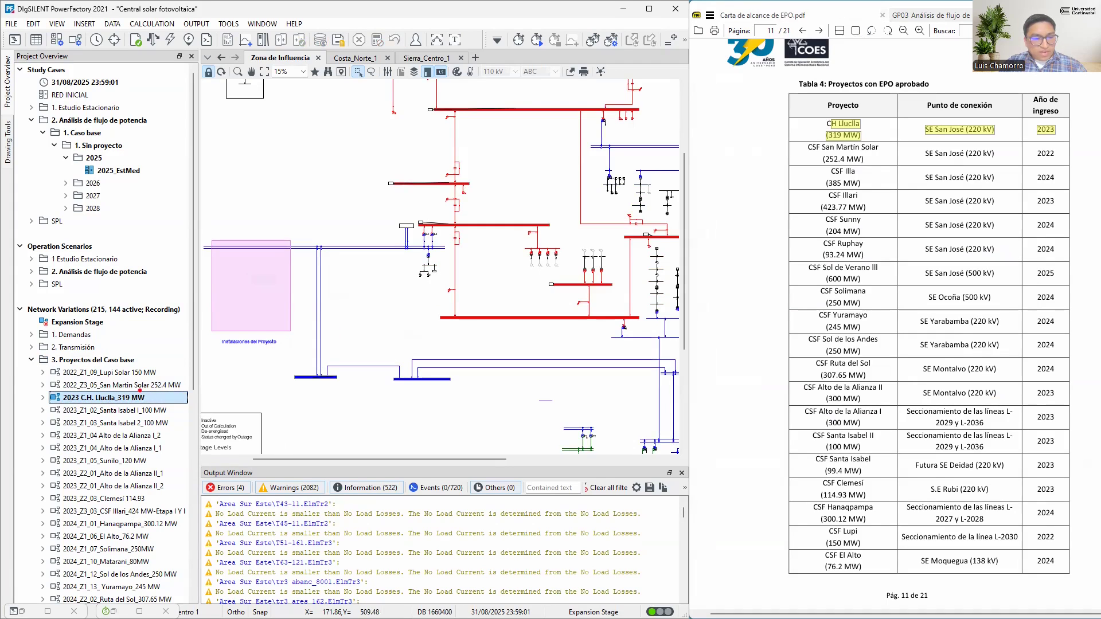
Locate the CH Lluclla 319 MW block and its 220 kV connection in Zona de Influencia and run the load flow
left_click_drag(400, 237, 155, 397)
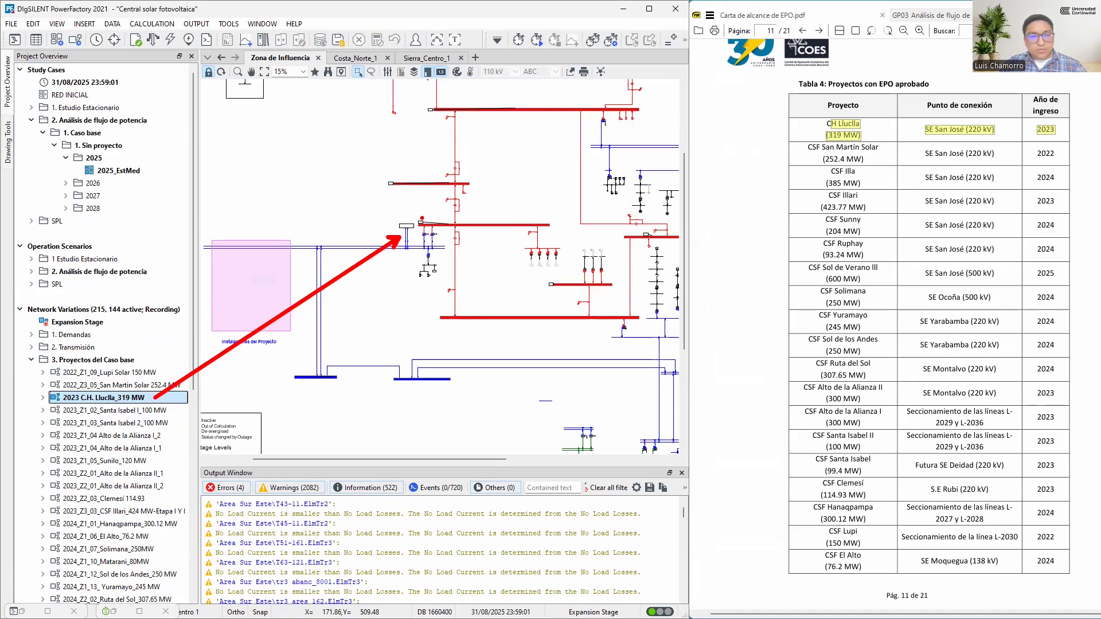
left_click_drag(417, 211, 424, 221)
left_click_drag(803, 130, 433, 219)
key("Escape")
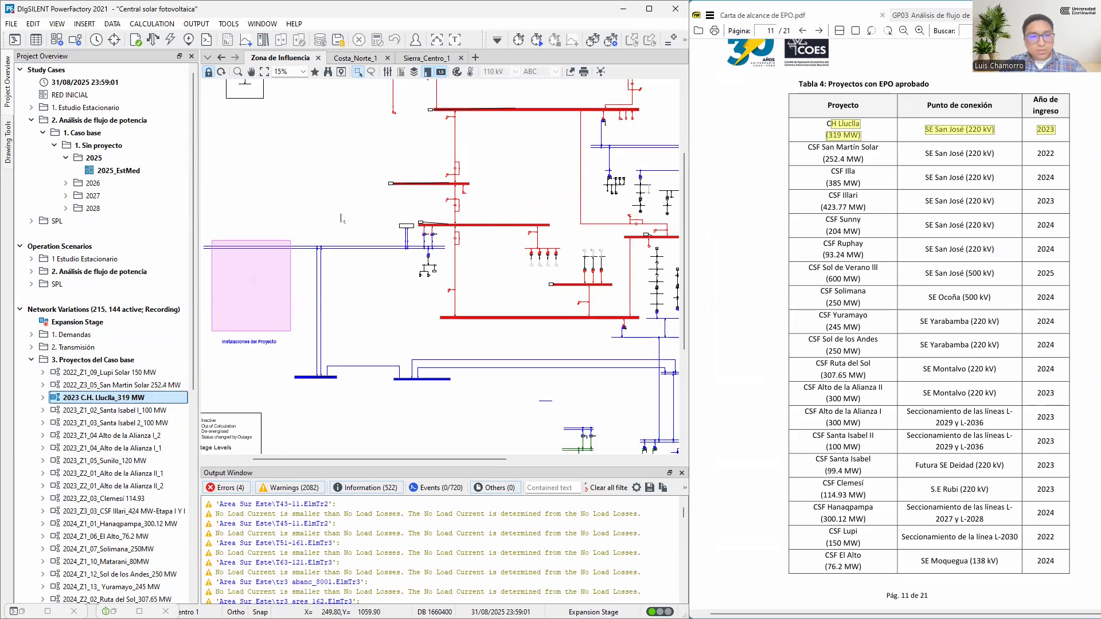
scroll(410, 237, "up", 1)
scroll(412, 238, "up", 5)
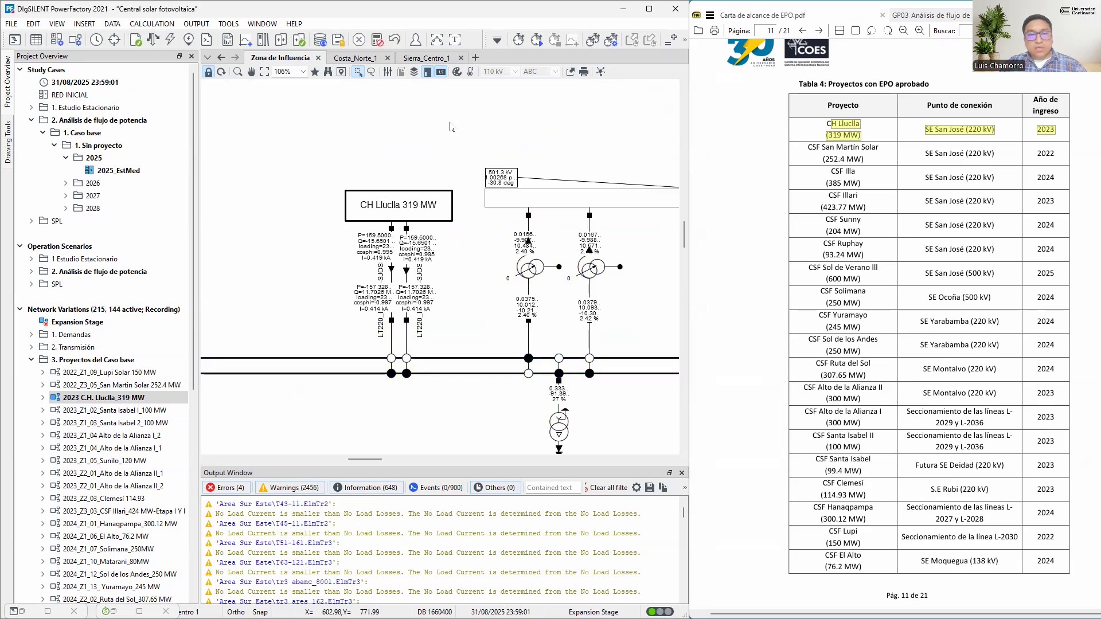
Place the Sierra_Centro_1 diagram beside Zona de Influencia and check slack generator Sam G1's operating point with CH Lluclla active
left_click_drag(428, 60, 355, 65)
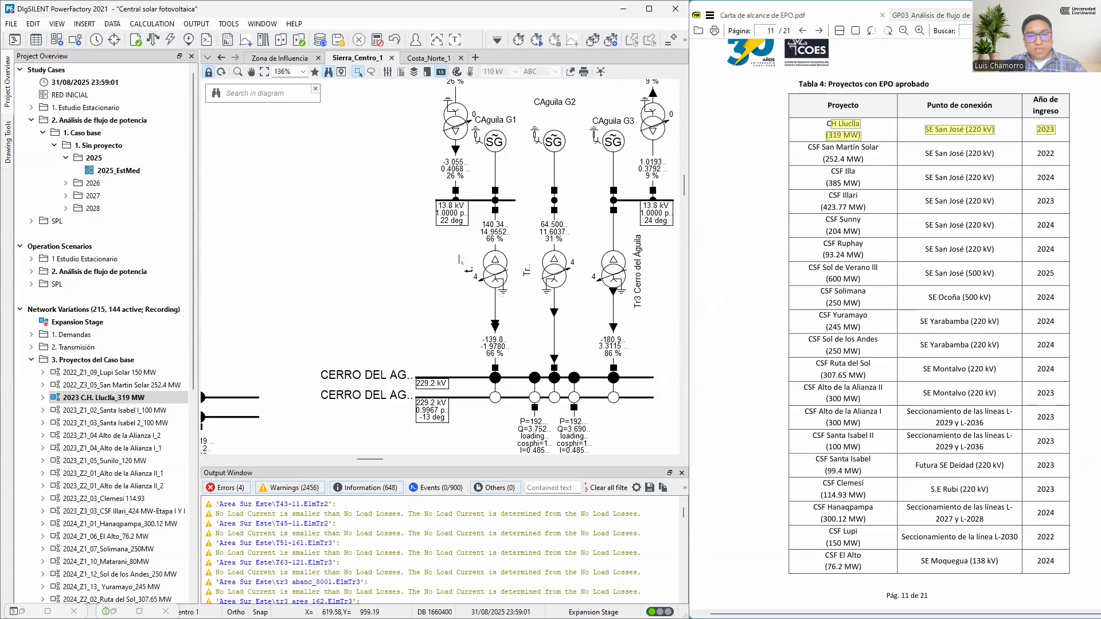
scroll(445, 262, "down", 1)
scroll(445, 262, "up", 4)
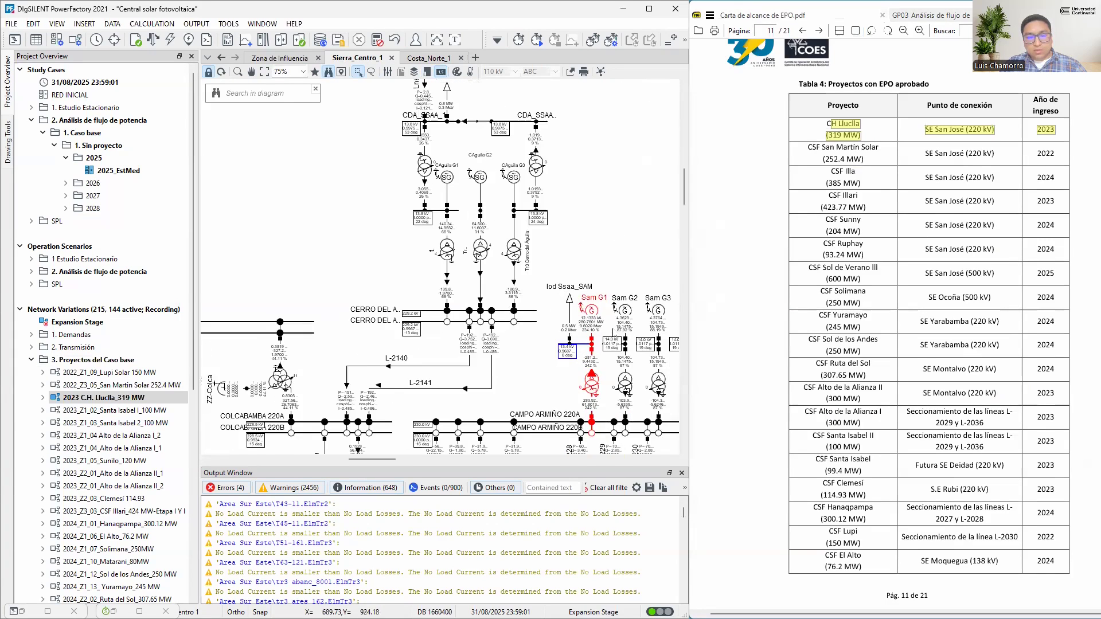
scroll(594, 325, "up", 3)
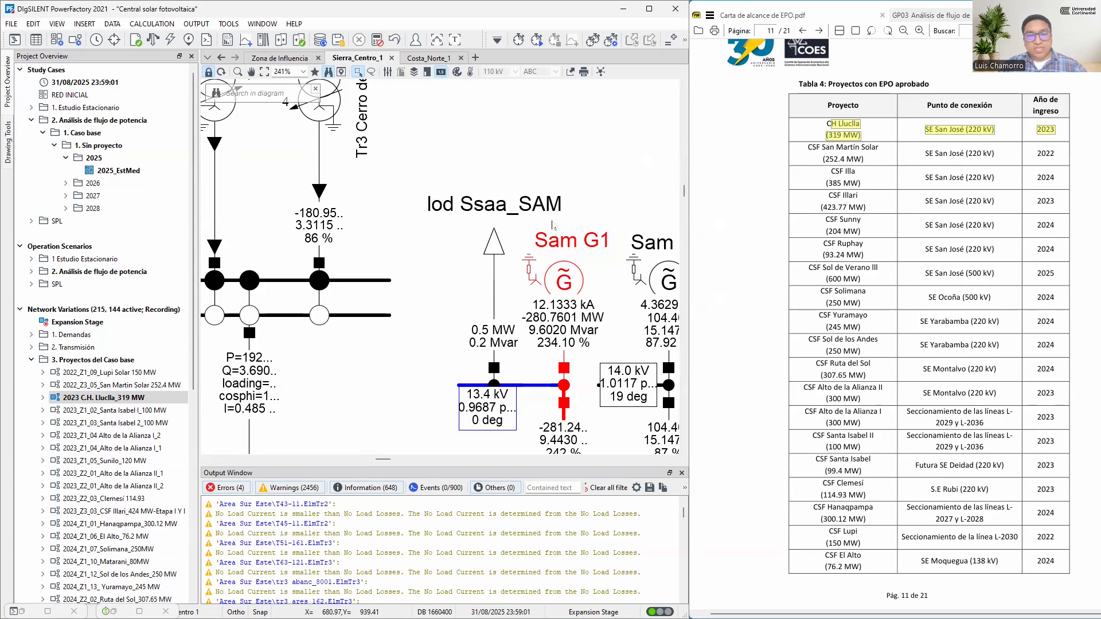
Switch to the COES portal in the browser and open the Información Referencial para EPOs folder within Estudios de Pre Operatividad
key("super")
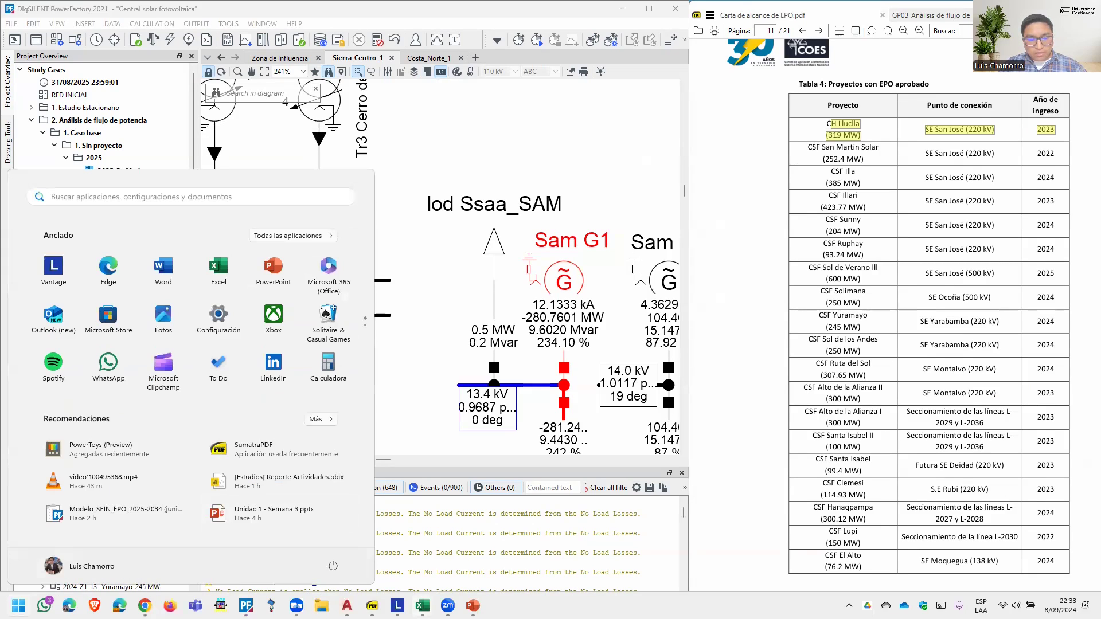
mouse_move(422, 606)
left_click(435, 553)
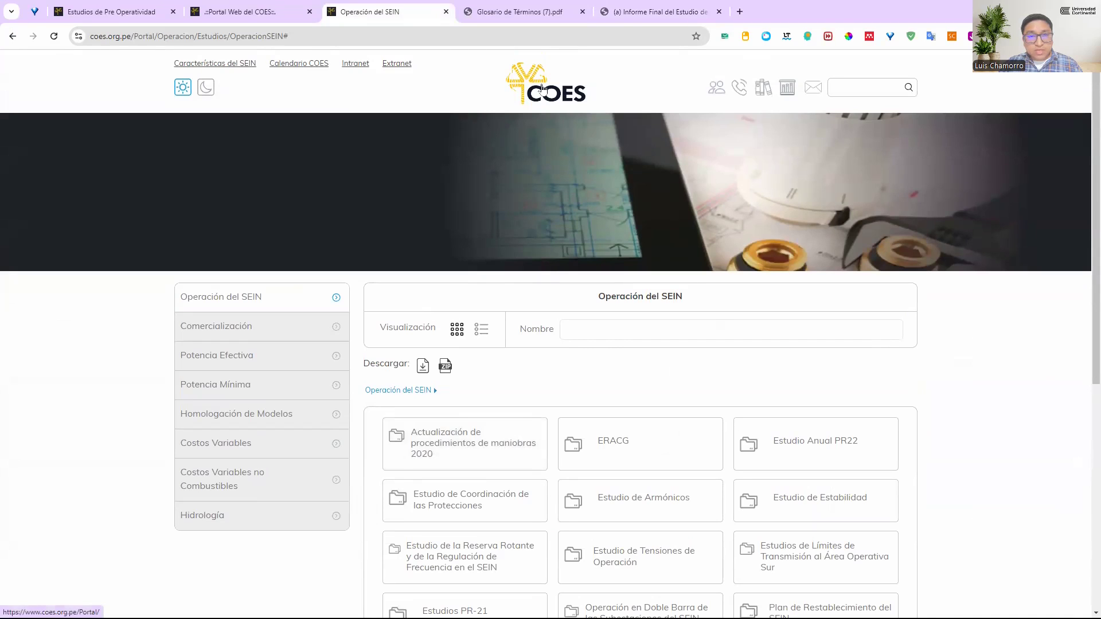
left_click(545, 89)
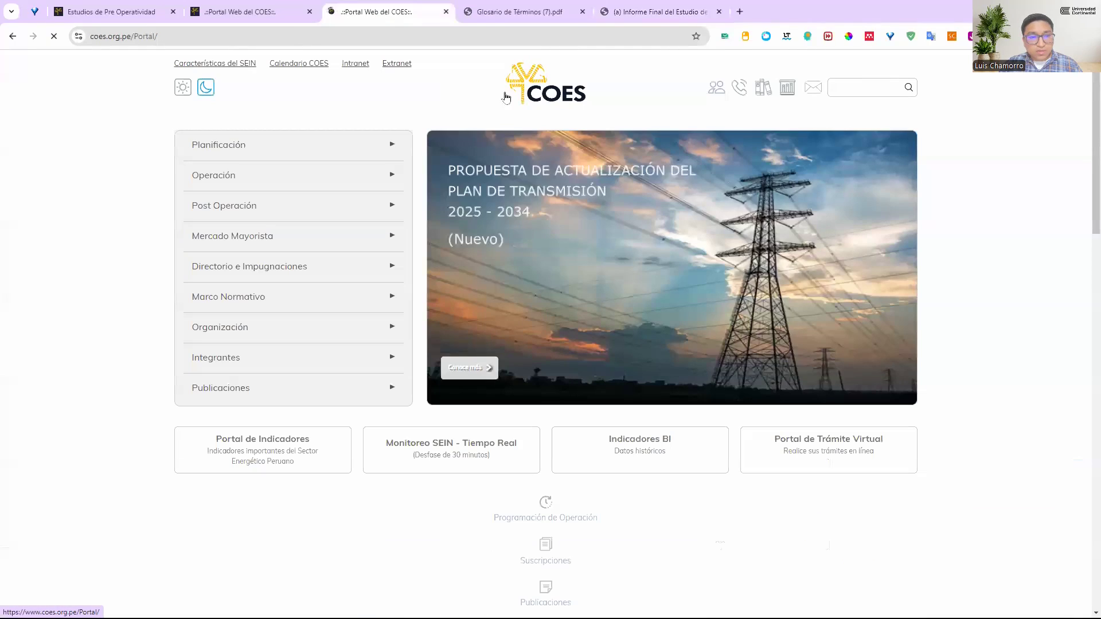
left_click(212, 146)
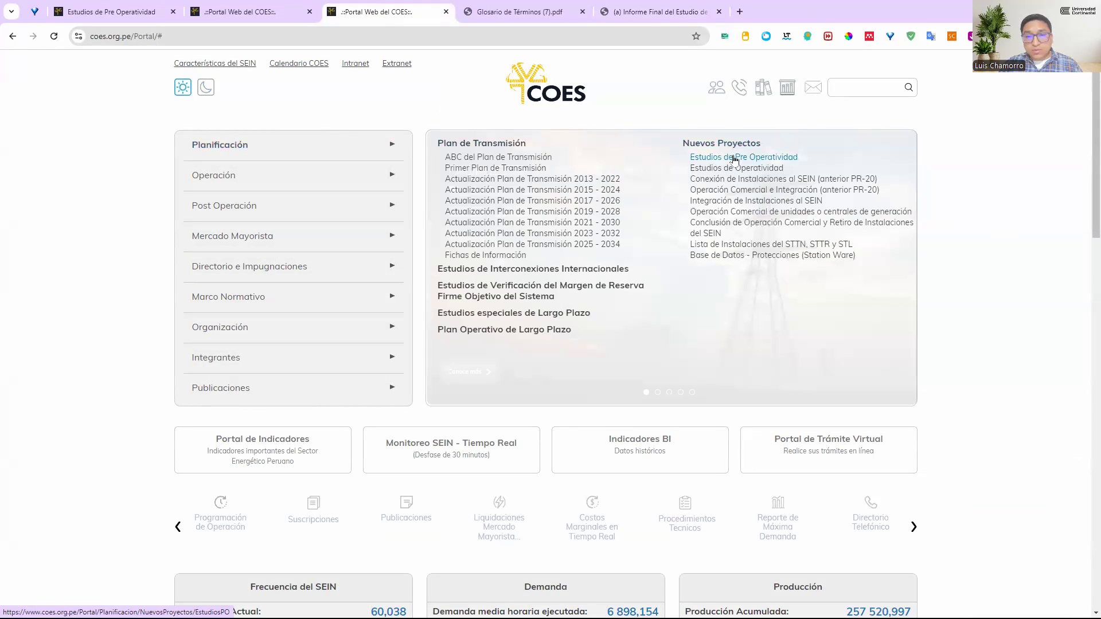
left_click(735, 159)
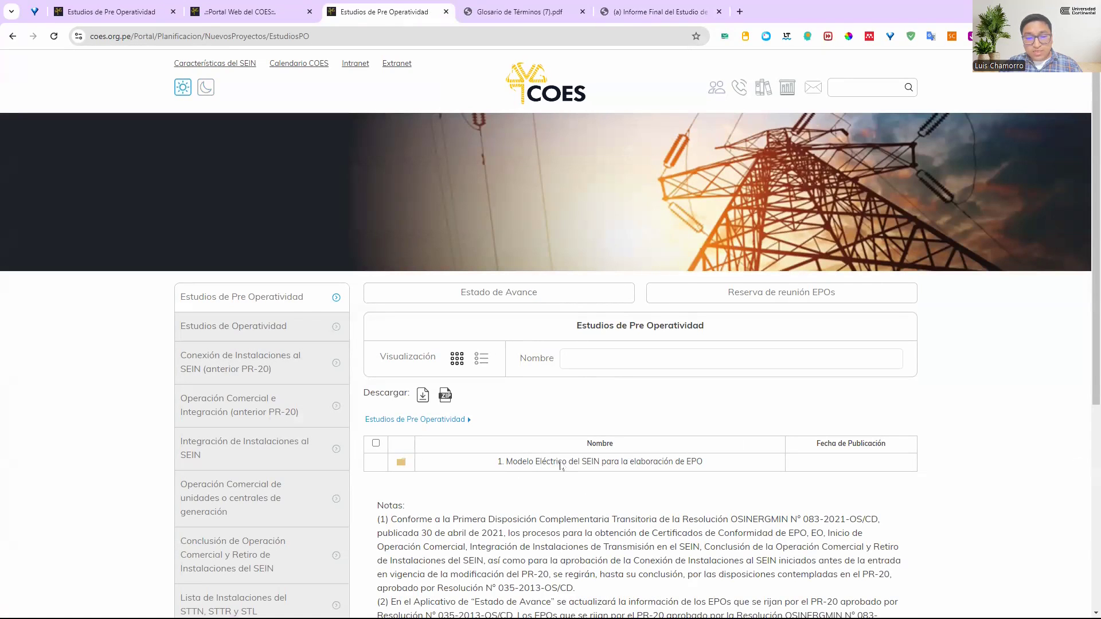
left_click(561, 462)
scroll(559, 459, "down", 1)
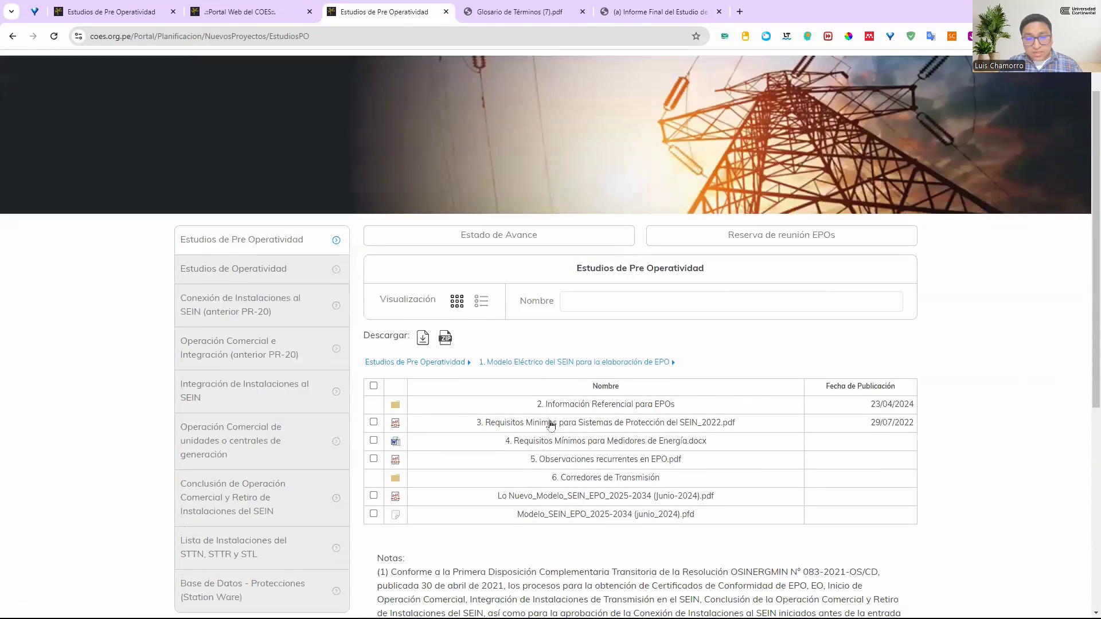
left_click(577, 406)
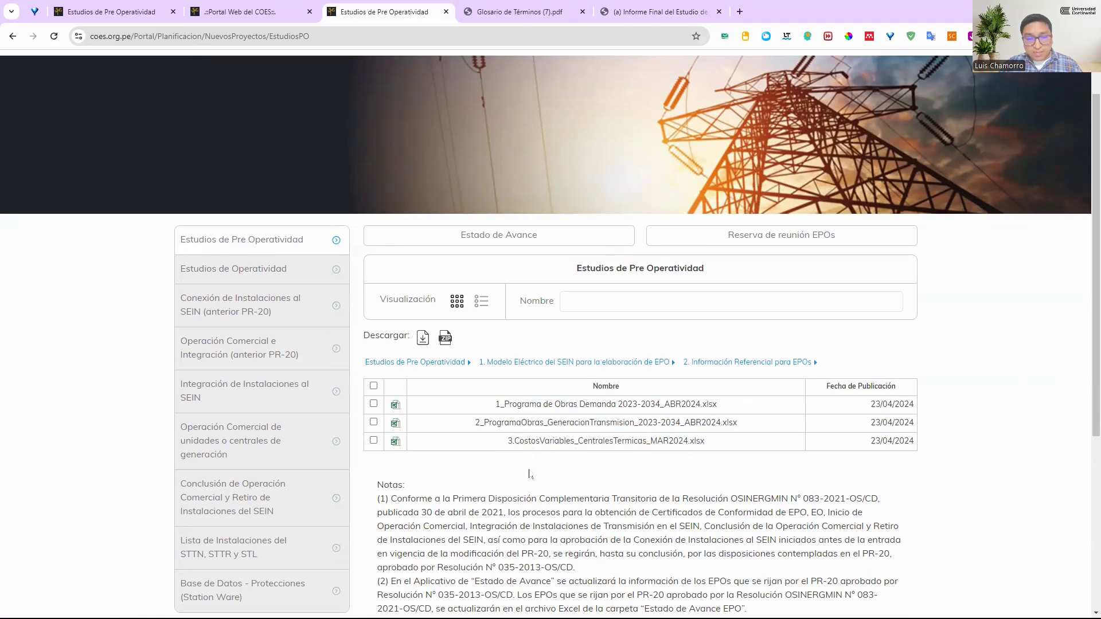
Bring the CostosVariables_CentralesTermicas workbook beside PowerFactory, check the CV ($/MWh) column's ordering and select the Chilina TG plant
key("super")
key("alt+Tab")
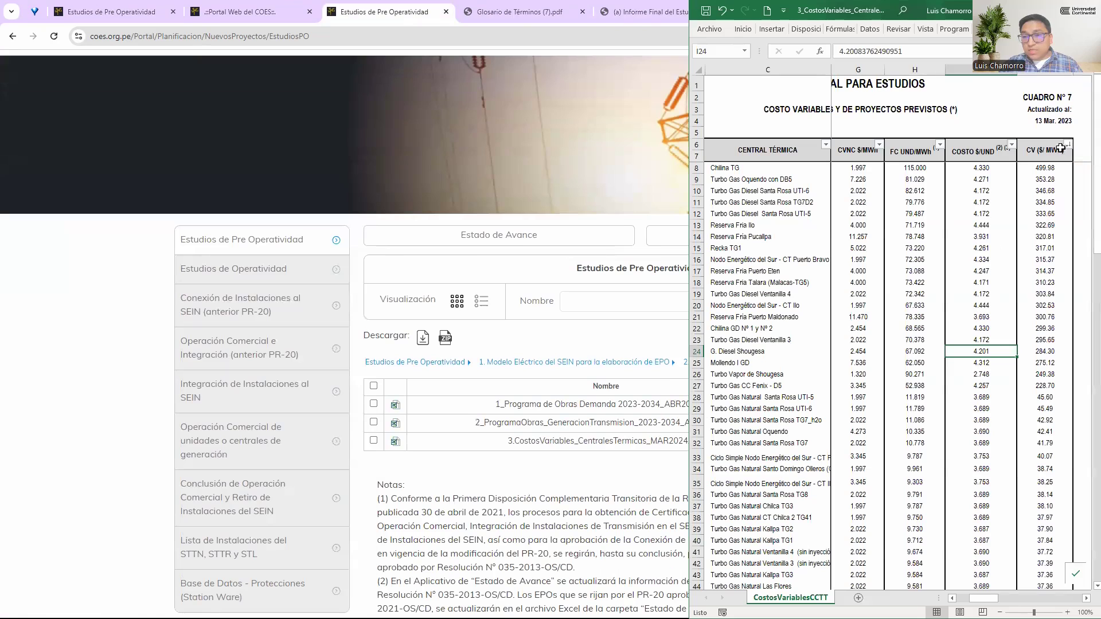
left_click(1050, 167)
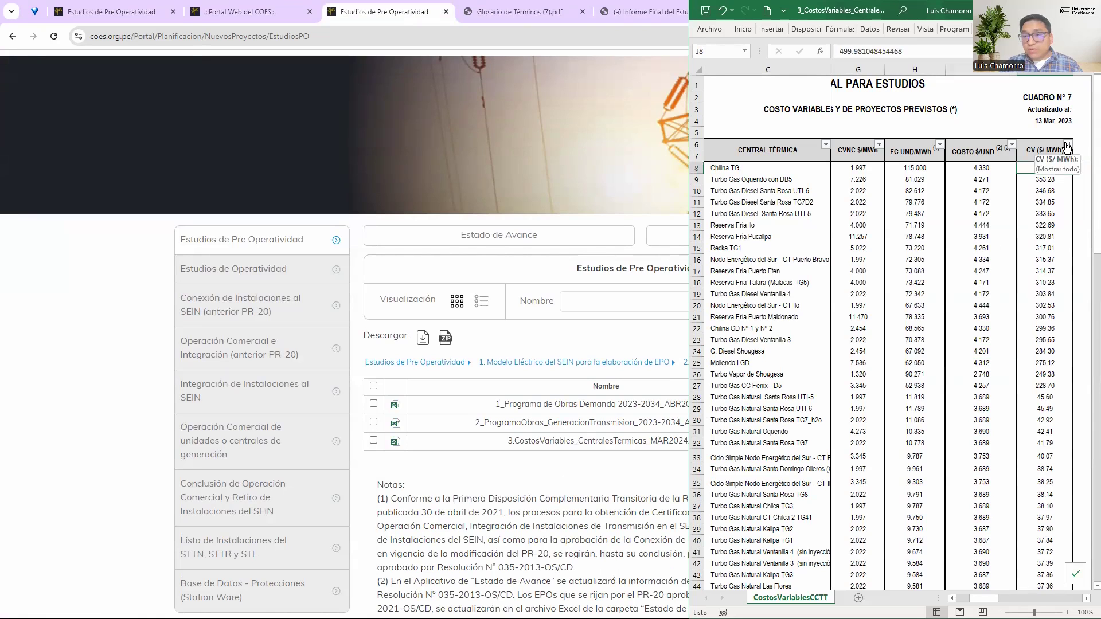
left_click(1068, 144)
left_click(1054, 173)
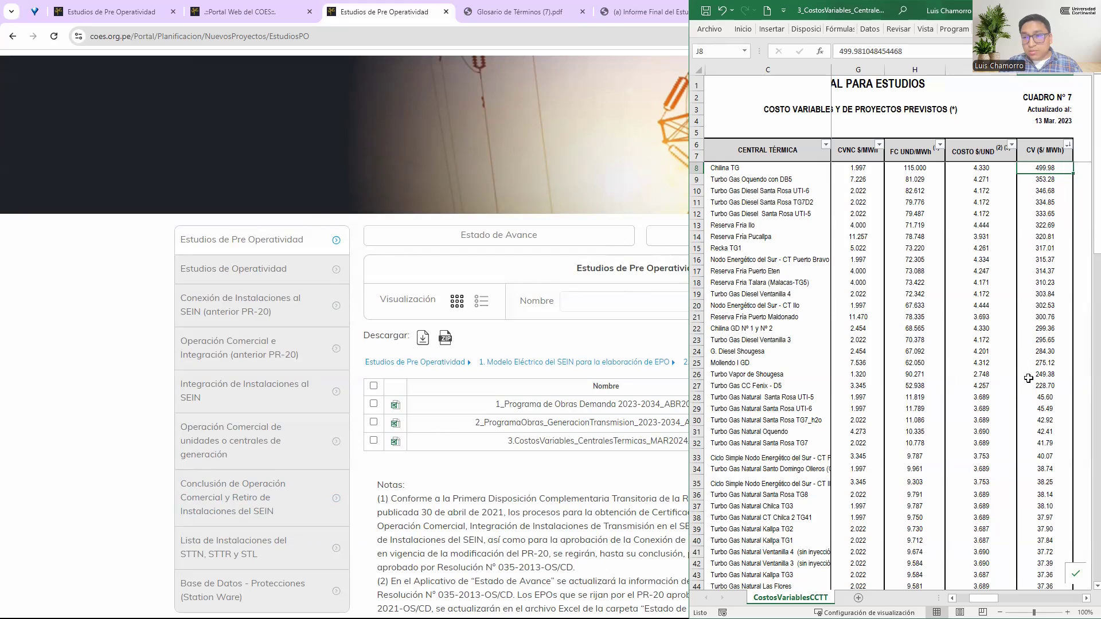
key("alt+Tab")
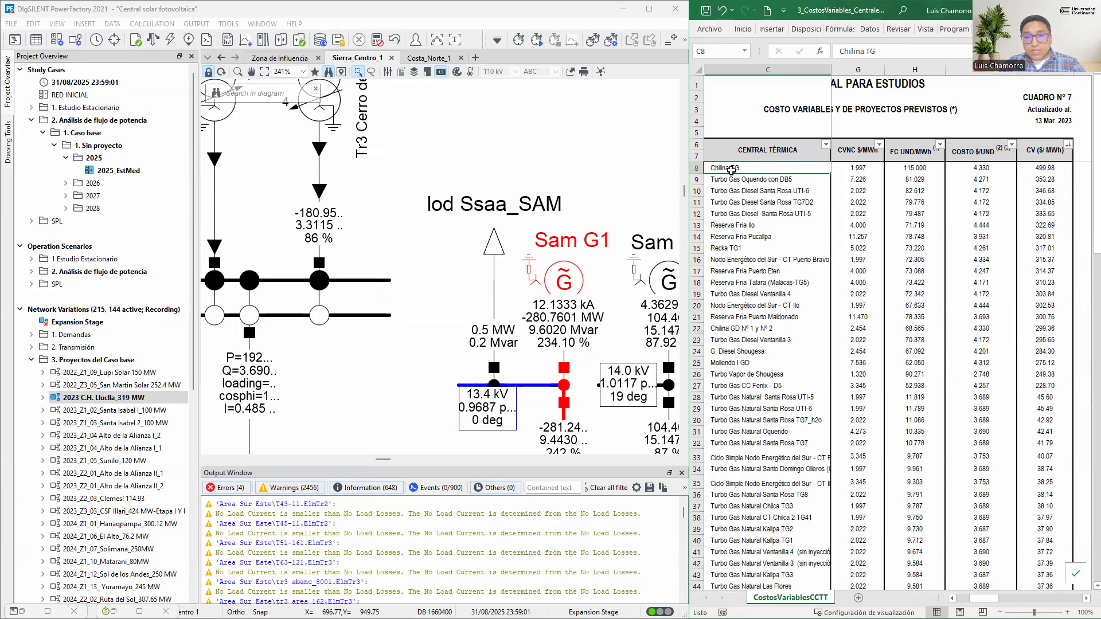
left_click(735, 168)
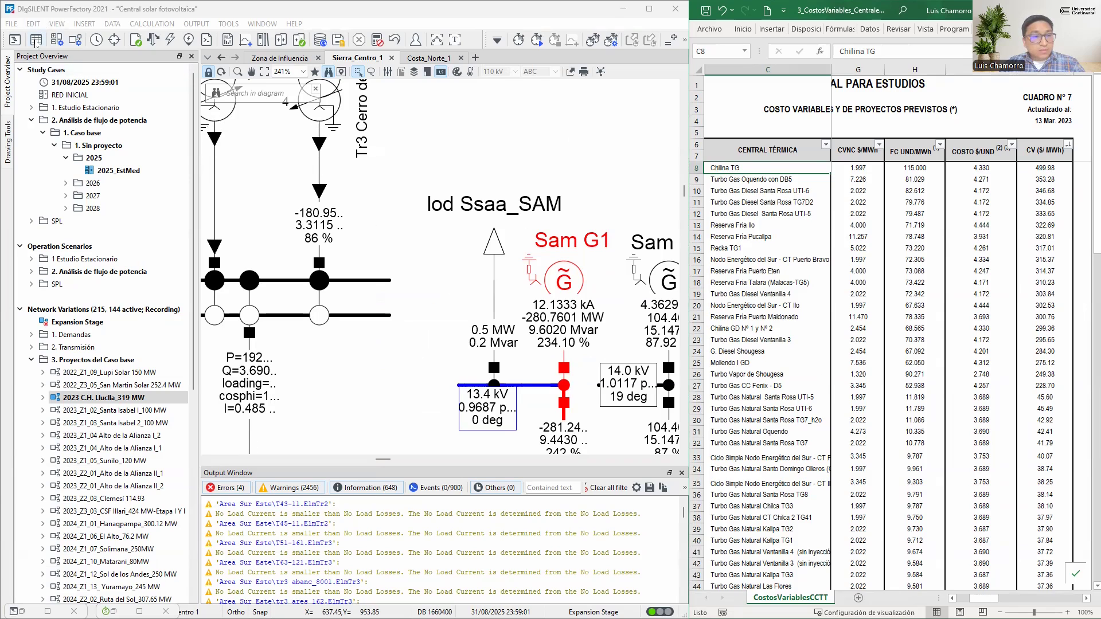
Filter the synchronous machines in PowerFactory's Network Model Manager by name to show only Chili TG
left_click(113, 611)
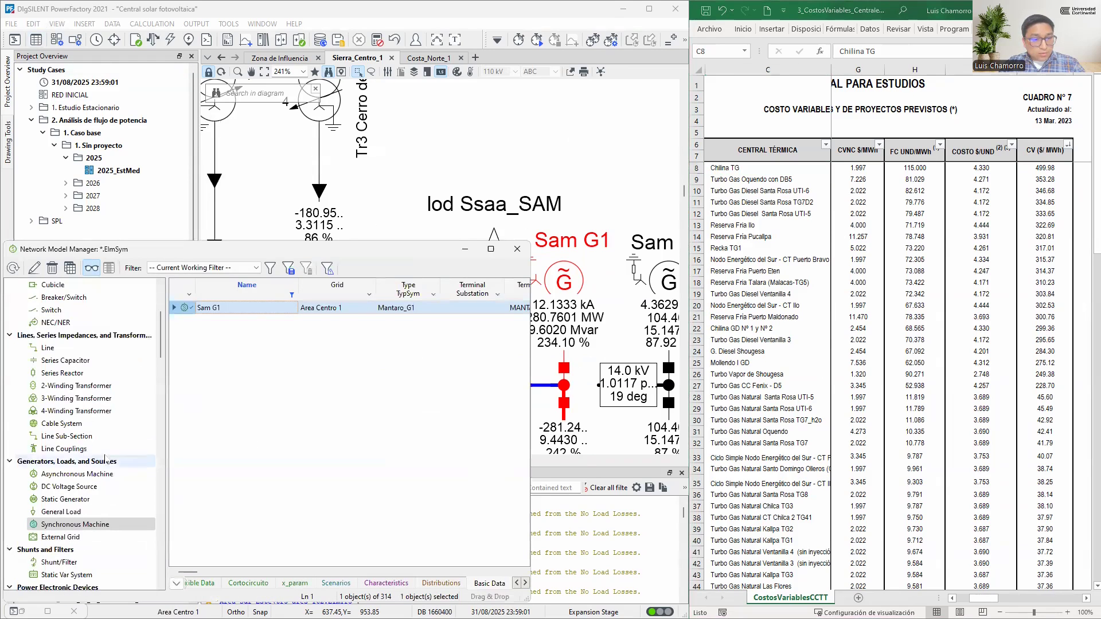
scroll(94, 450, "down", 1)
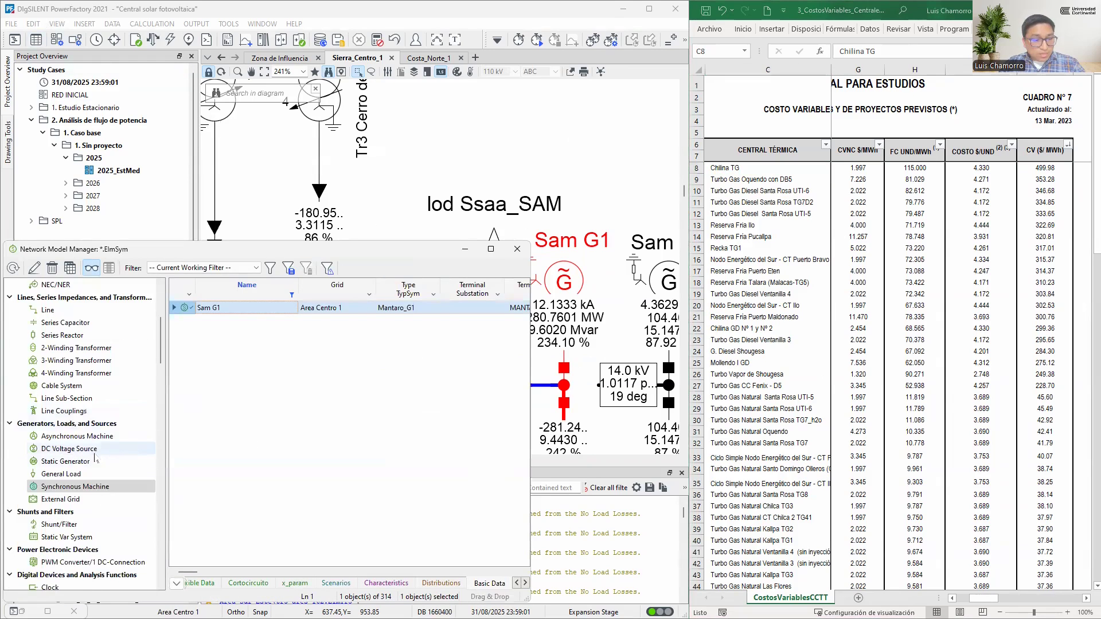
left_click(292, 294)
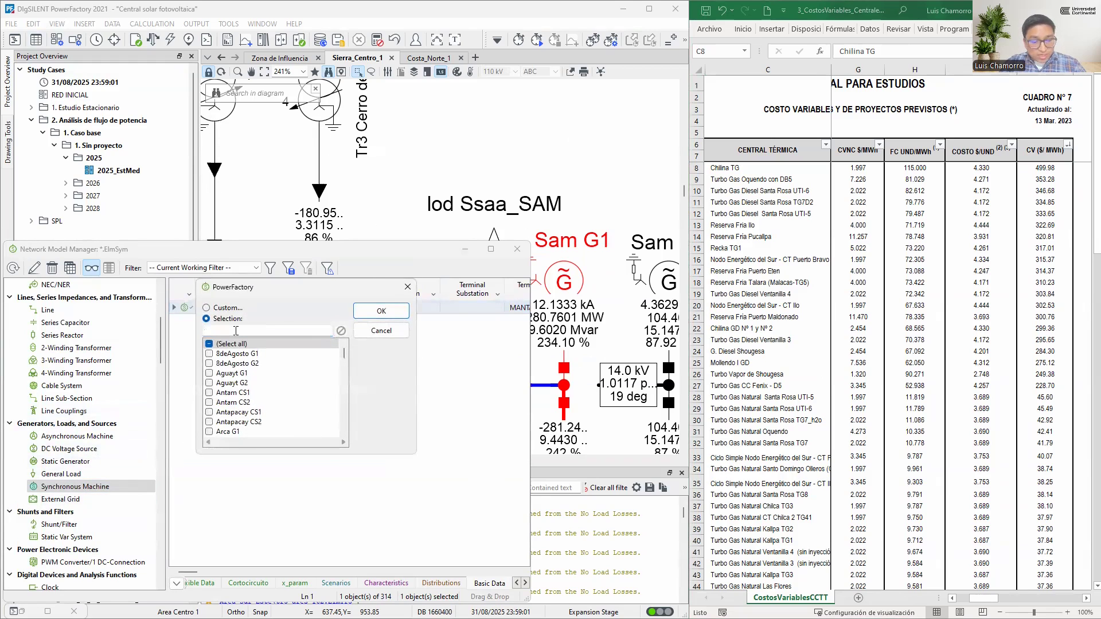
type("chil")
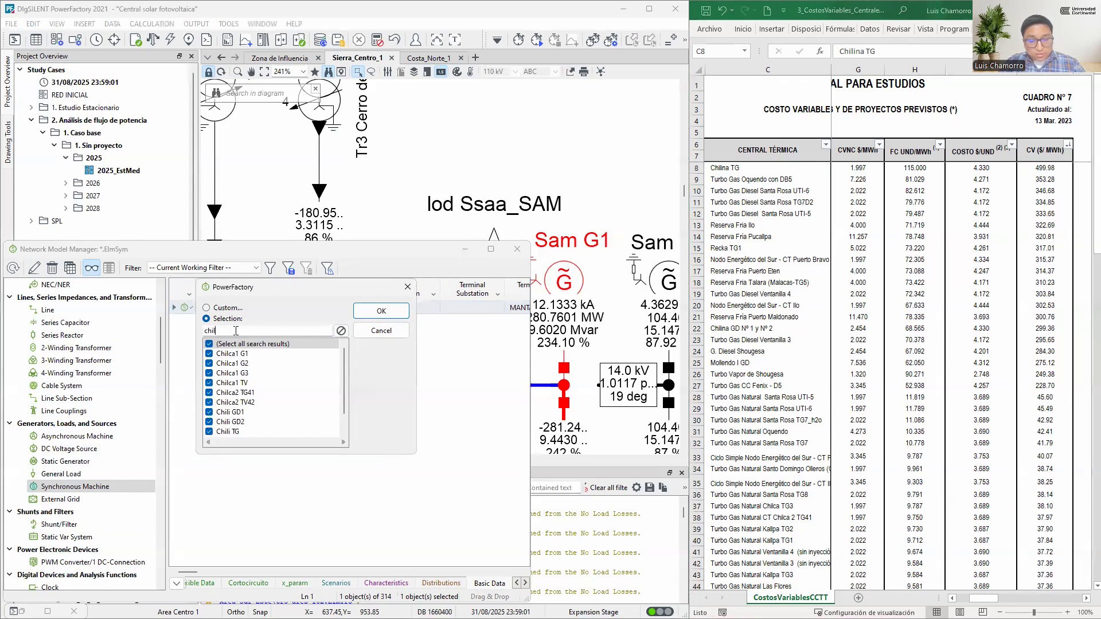
type("i")
left_click(229, 346)
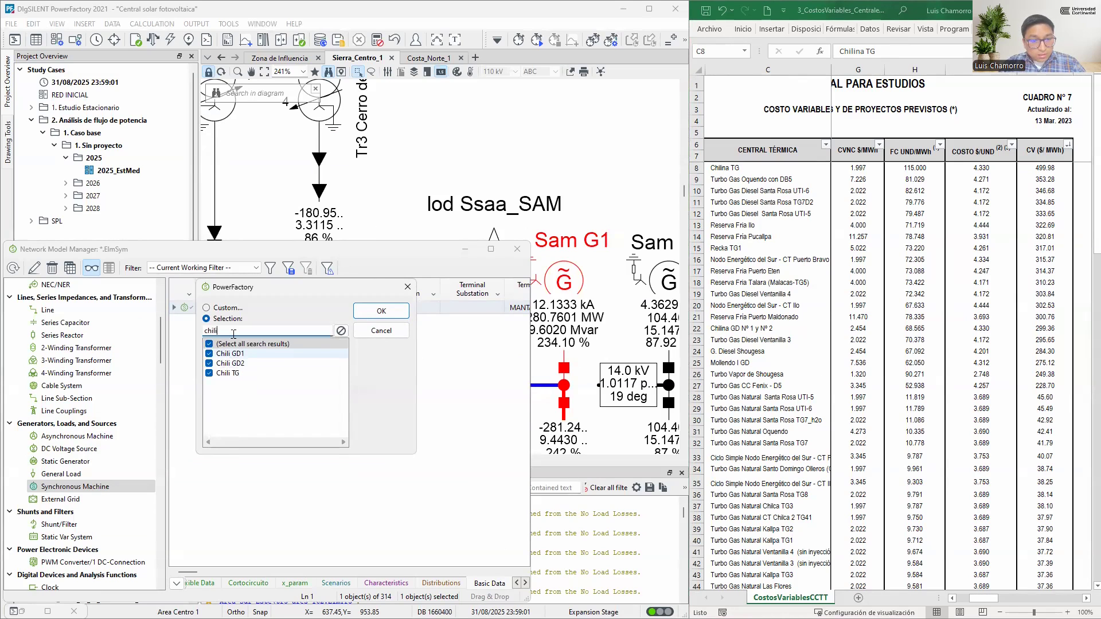
left_click(231, 374)
left_click(381, 311)
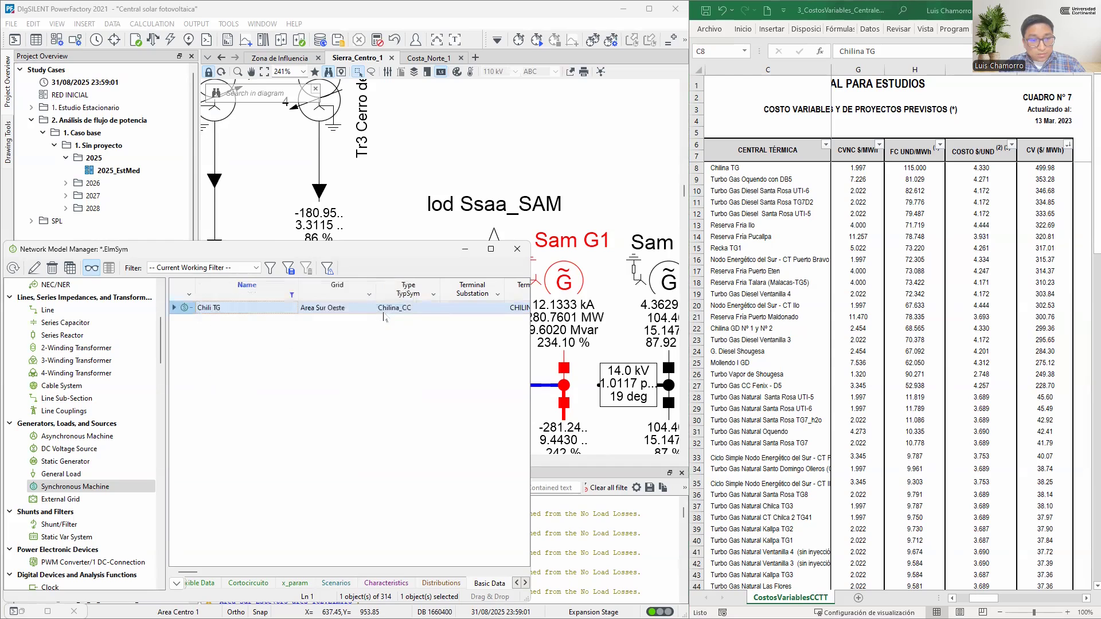
Show generator Chili TG in the Costa_Sur single-line diagram and put the Network Model Manager out of the way
right_click(189, 308)
left_click(236, 47)
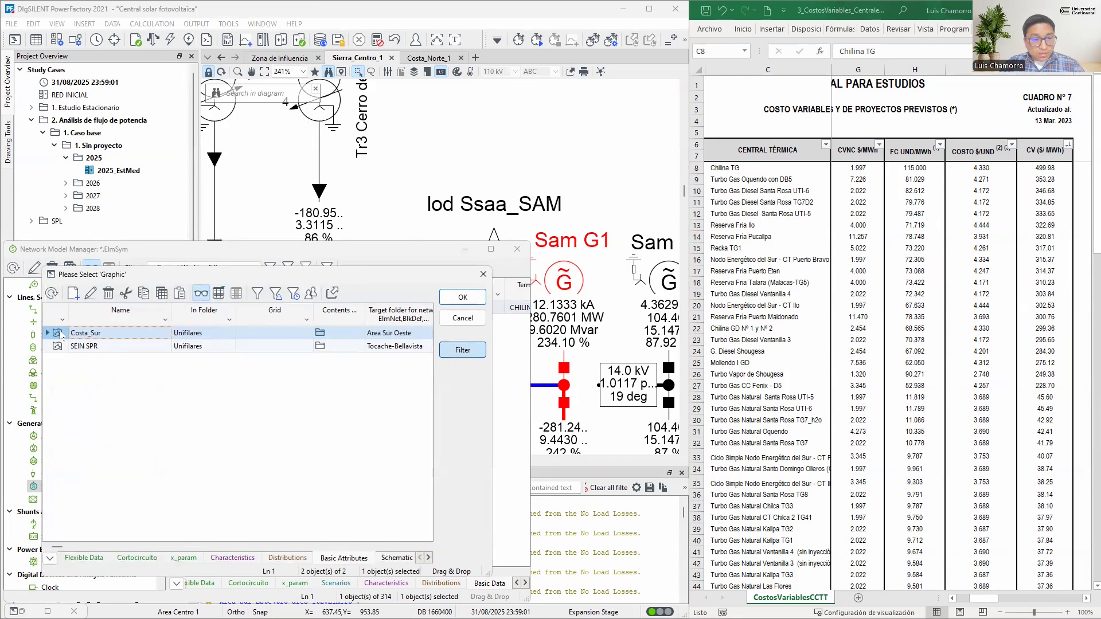
left_click(462, 297)
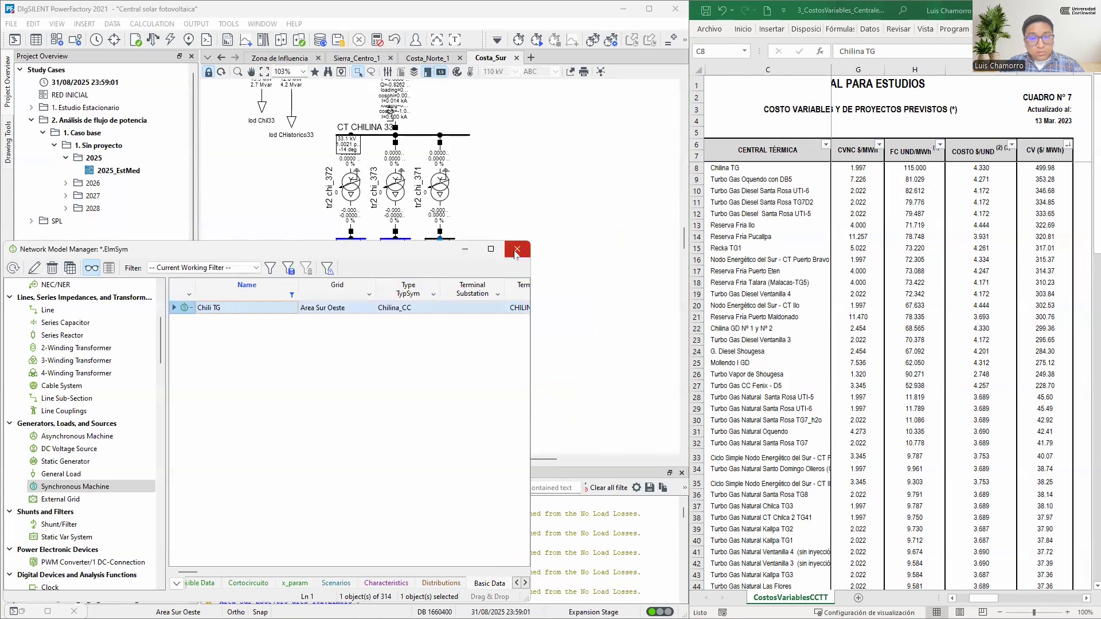
left_click(467, 253)
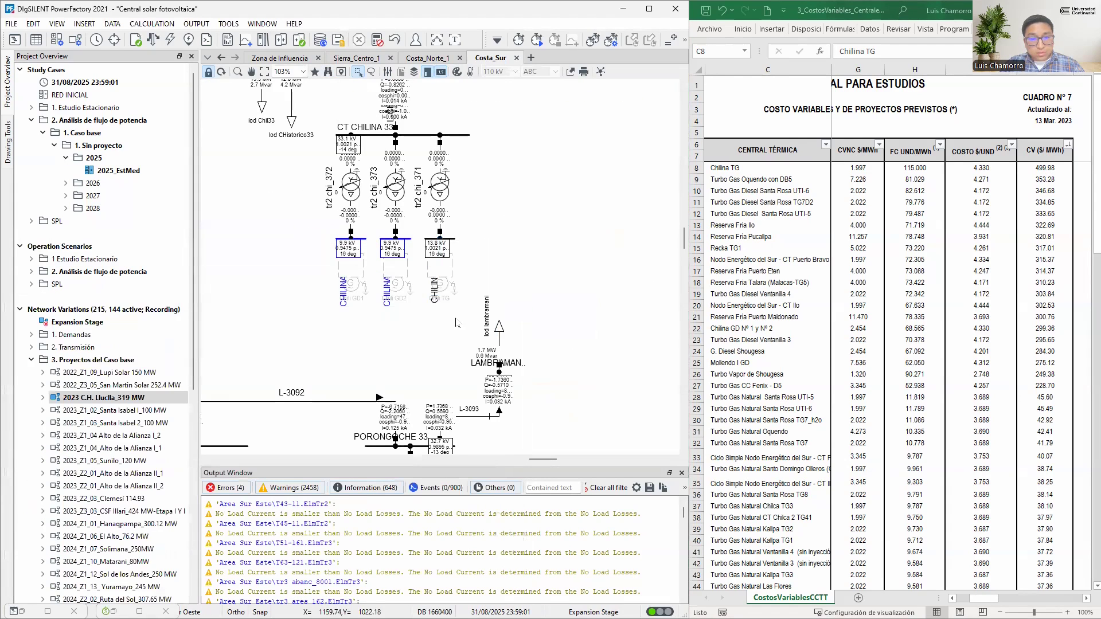
Check the basic data of generator Chili TG for its Out of Service setting, leaving it without changes
double_click(443, 287)
key("Escape")
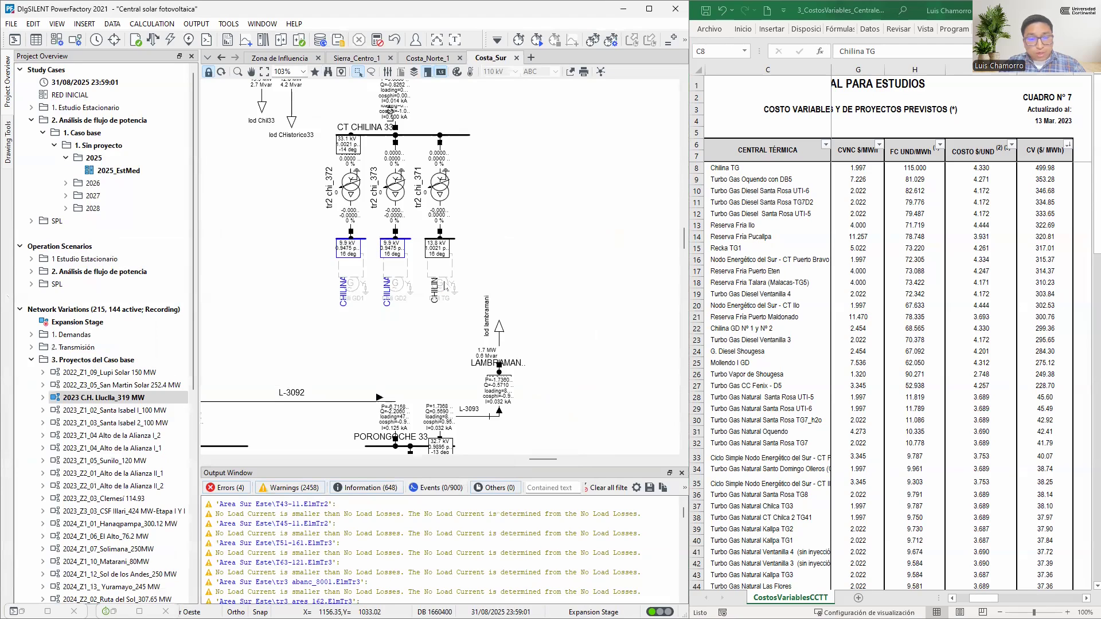
left_click(445, 287)
double_click(445, 286)
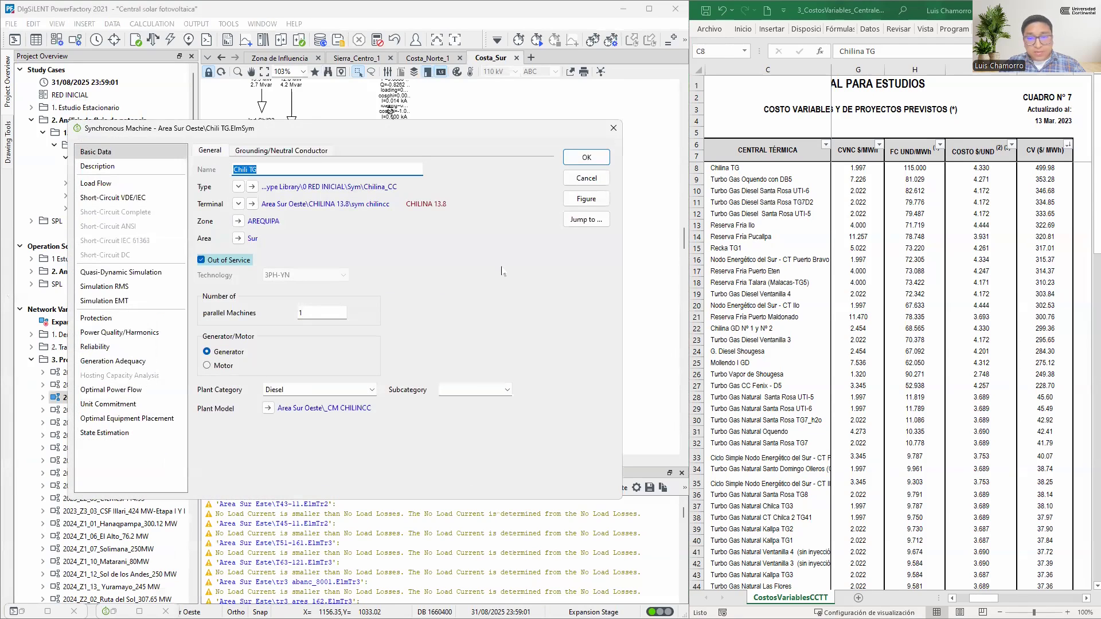
key("Escape")
Select Turbo Gas Oquendo con DB5 in the cost table and search the synchronous machine names for the Oquendo unit
left_click(735, 183)
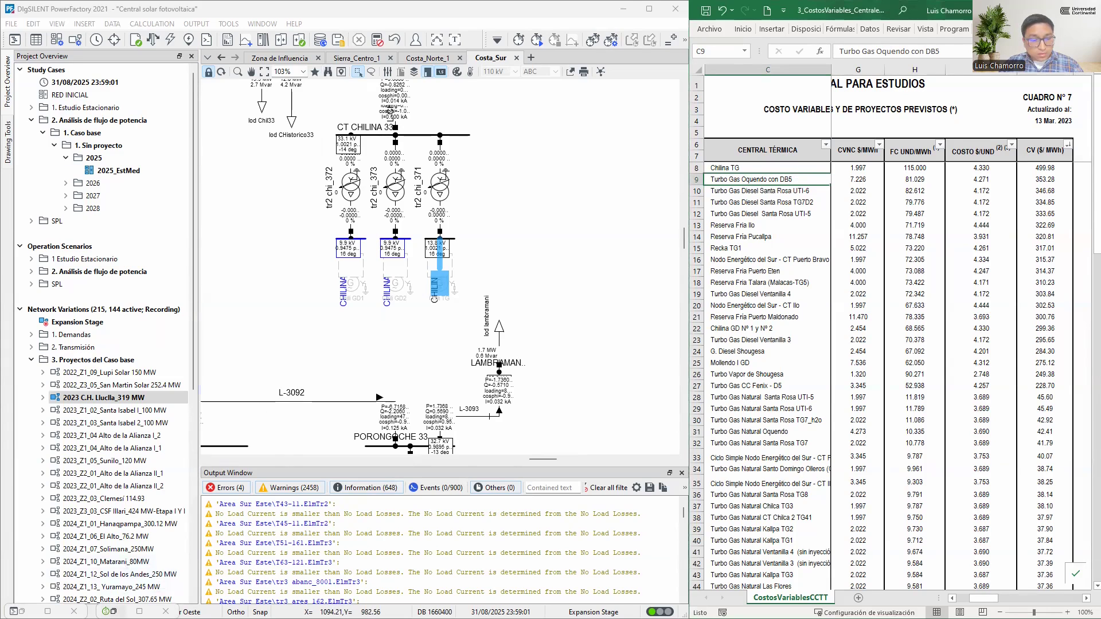
left_click(113, 611)
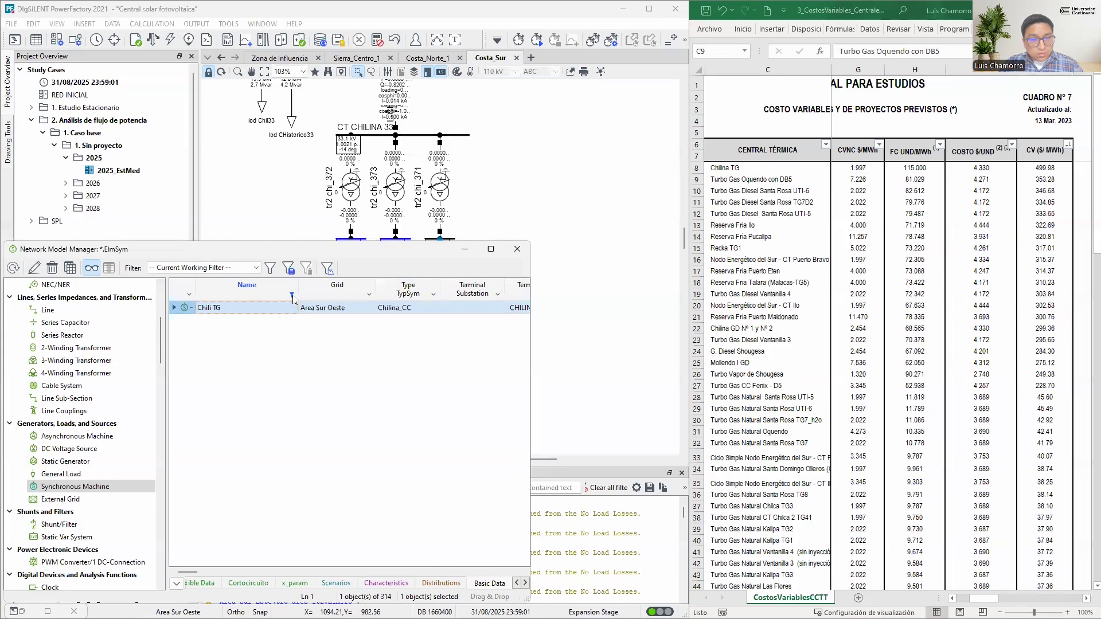
type("o")
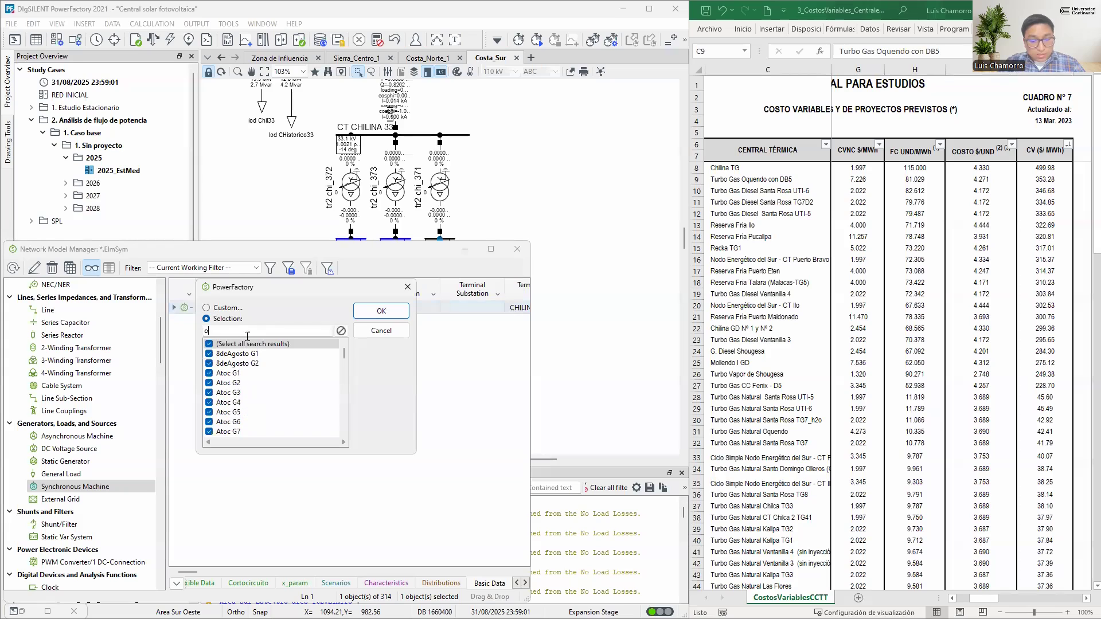
type("quen")
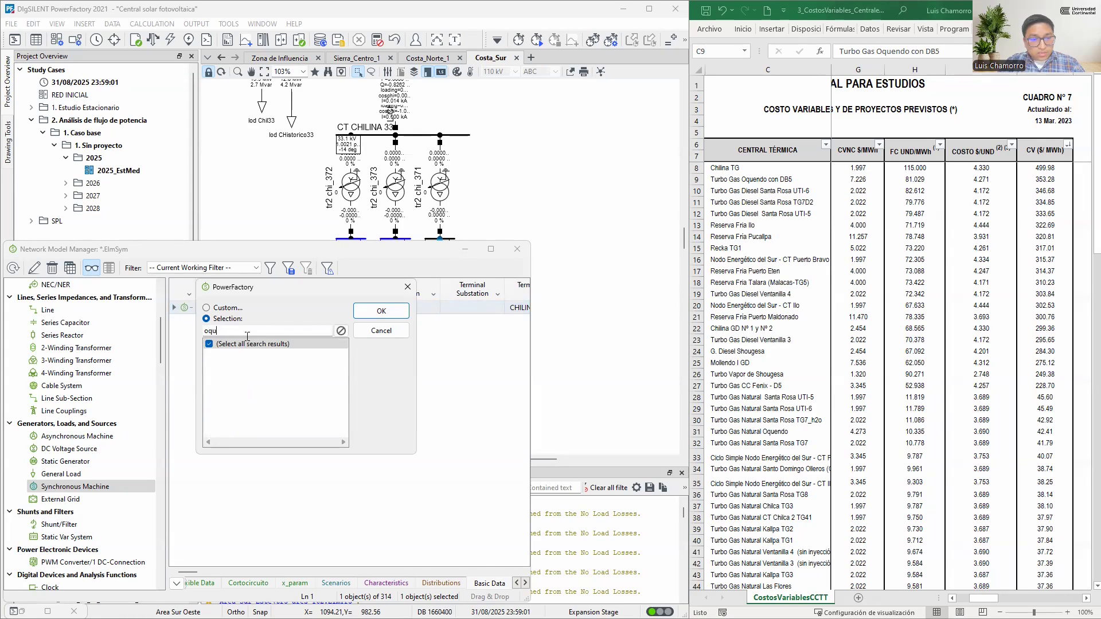
key("BackSpace")
key("BackSpace")
key("BackSpace")
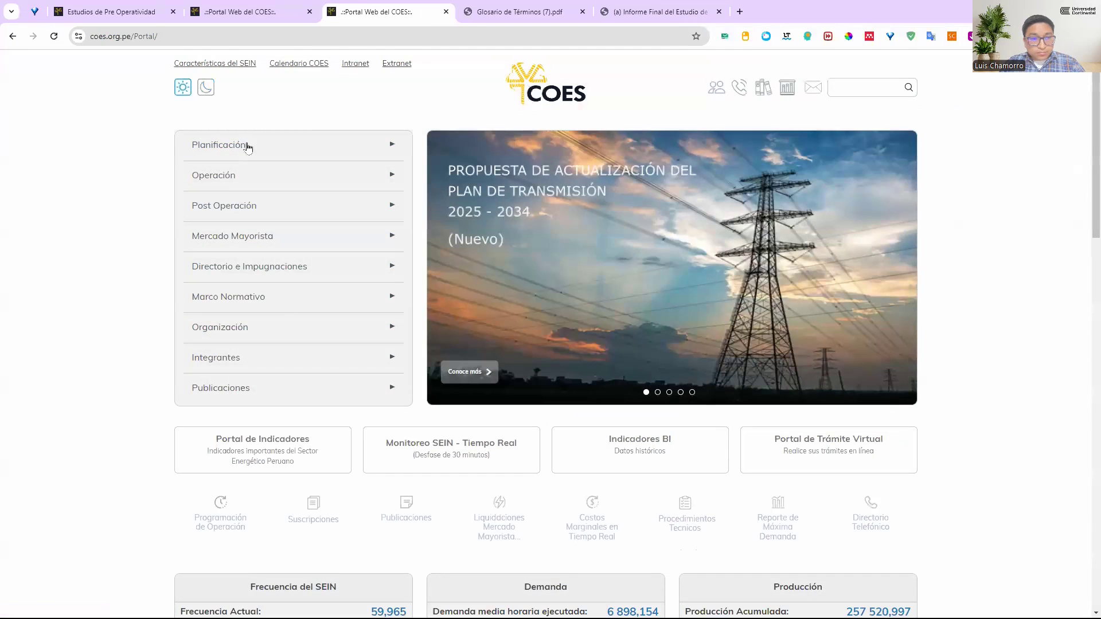
Open the COES portal's Ficha Técnica list for Central Termoeléctrica in the browser and search it for "oque"
left_click(228, 176)
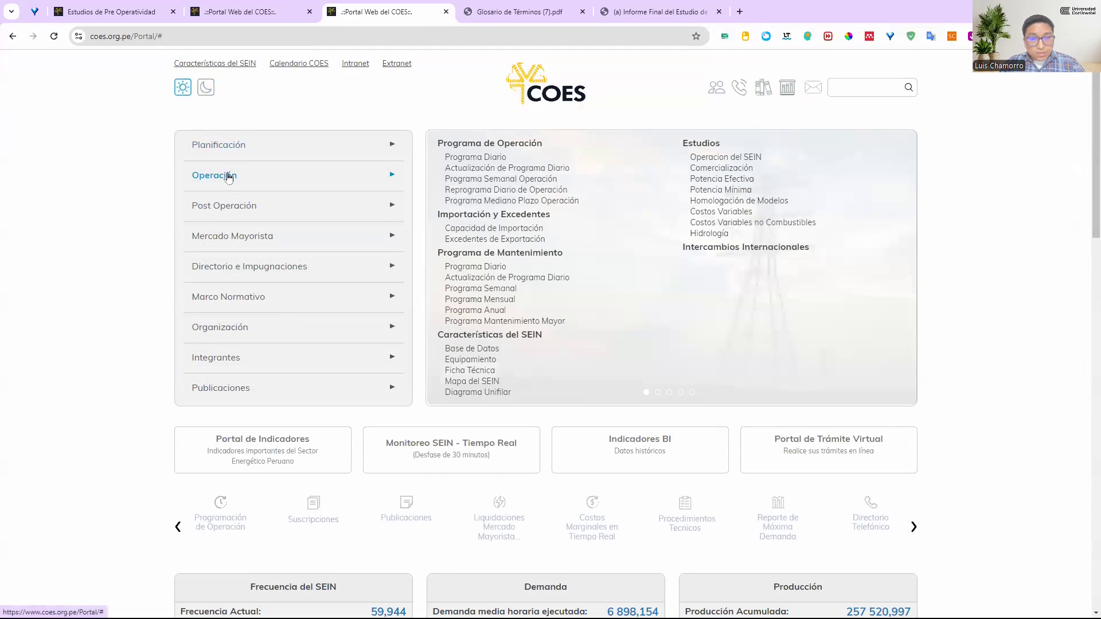
left_click(472, 371)
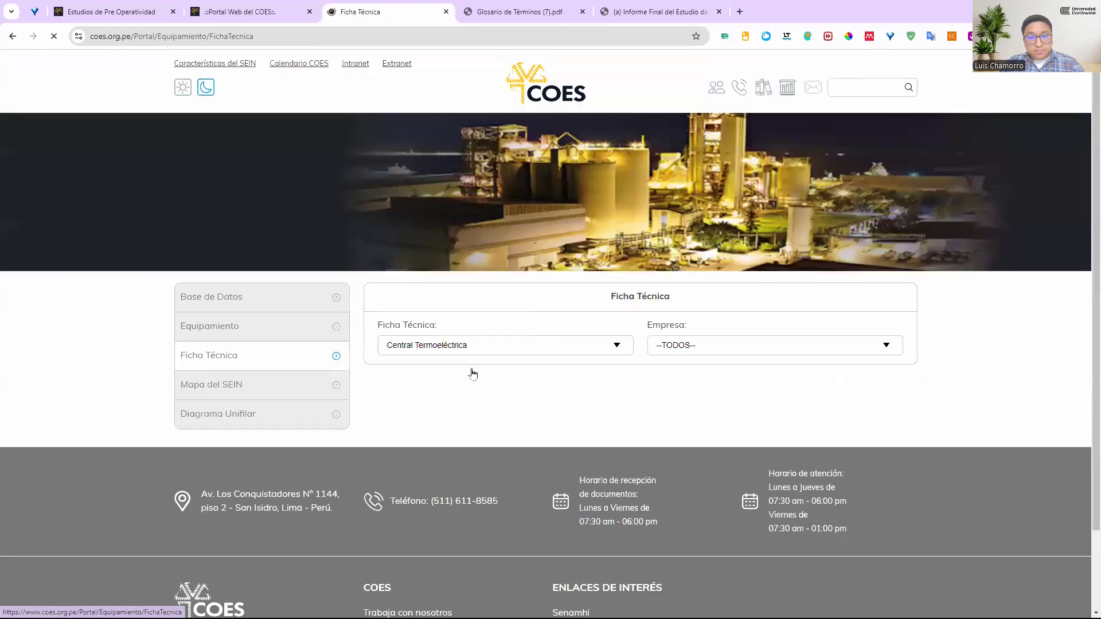
scroll(576, 380, "down", 1)
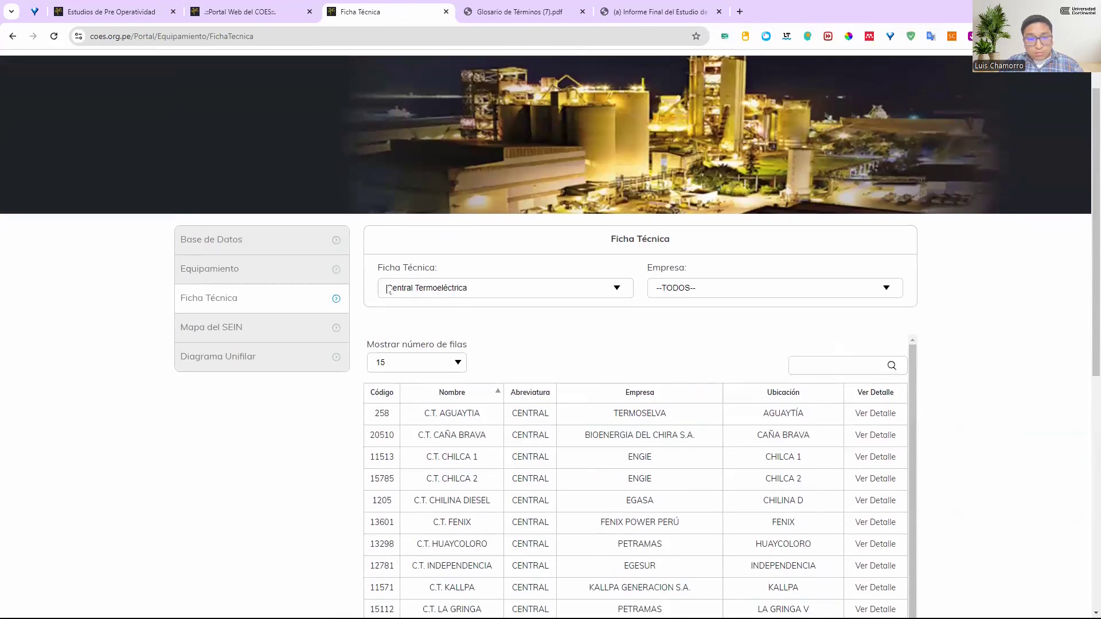
left_click(827, 359)
type("po")
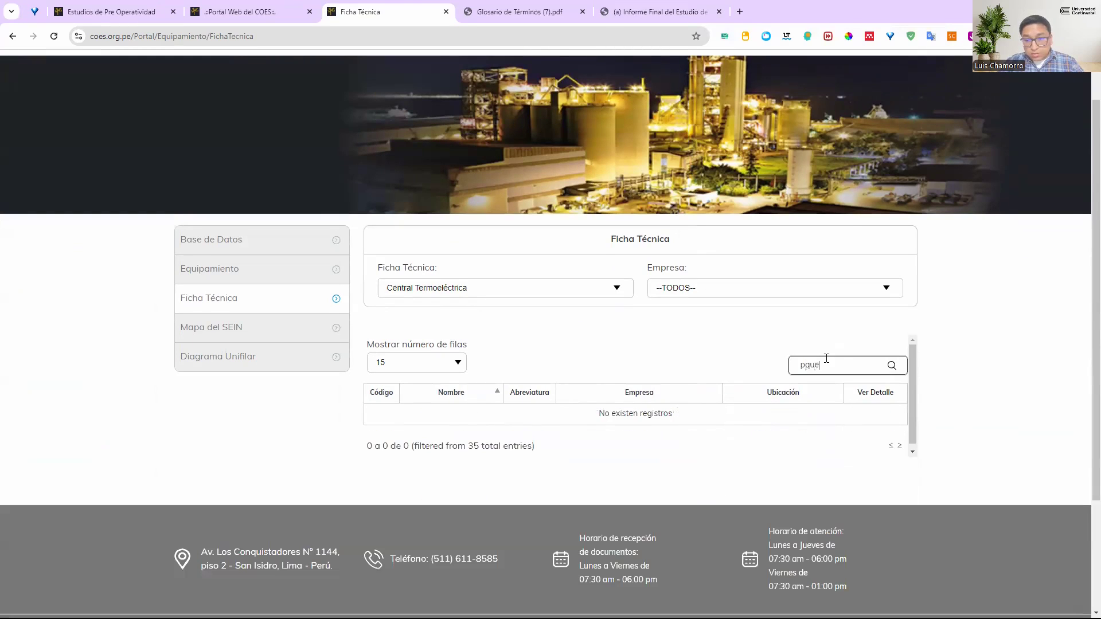
type("ue")
key("BackSpace")
key("BackSpace")
key("BackSpace")
key("BackSpace")
type("oque")
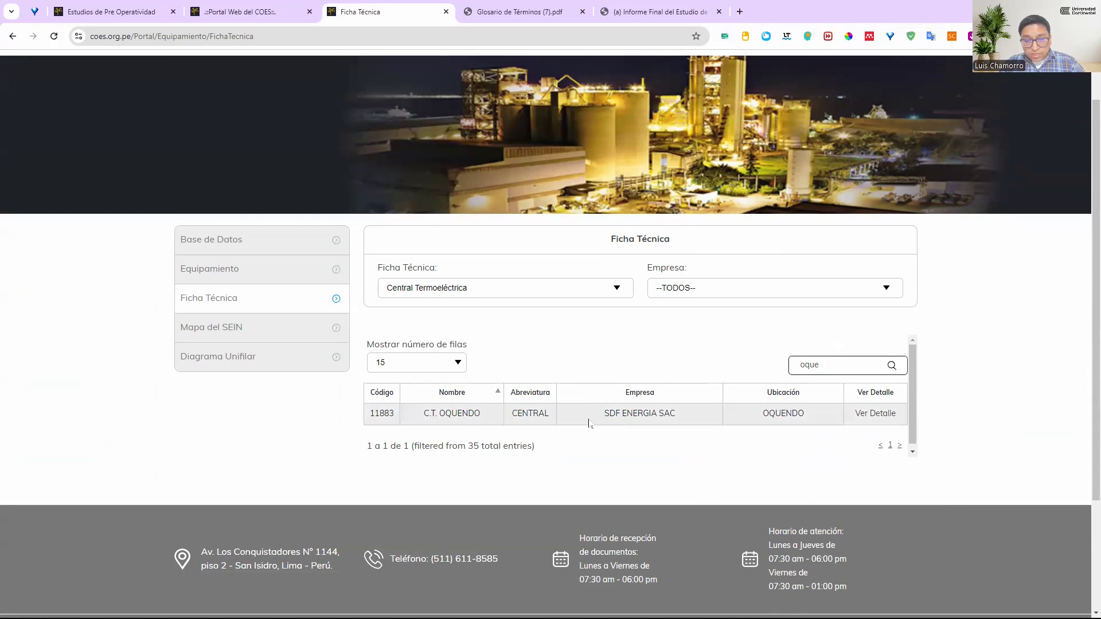
Open the technical data sheet of C.T. Oquendo and highlight "SDF" in its company name under Datos Generales
left_click(880, 416)
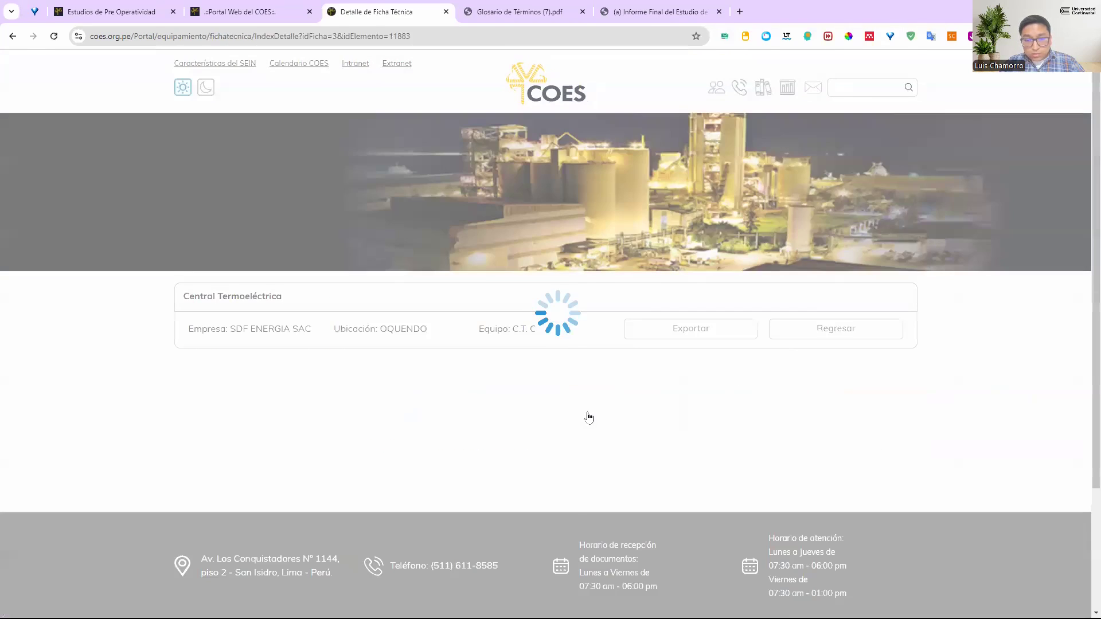
scroll(607, 407, "down", 5)
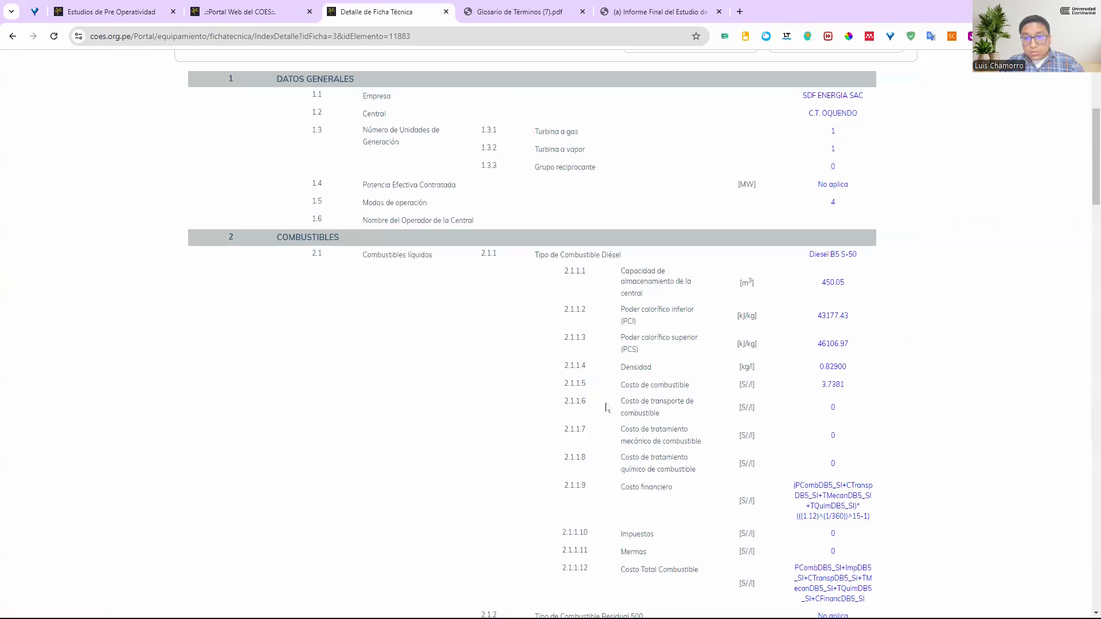
double_click(807, 96)
Switch to PowerFactory and filter the synchronous machine names by "sdf", keeping SDF G1 and SDF TV1
left_click(534, 300)
type("sdf")
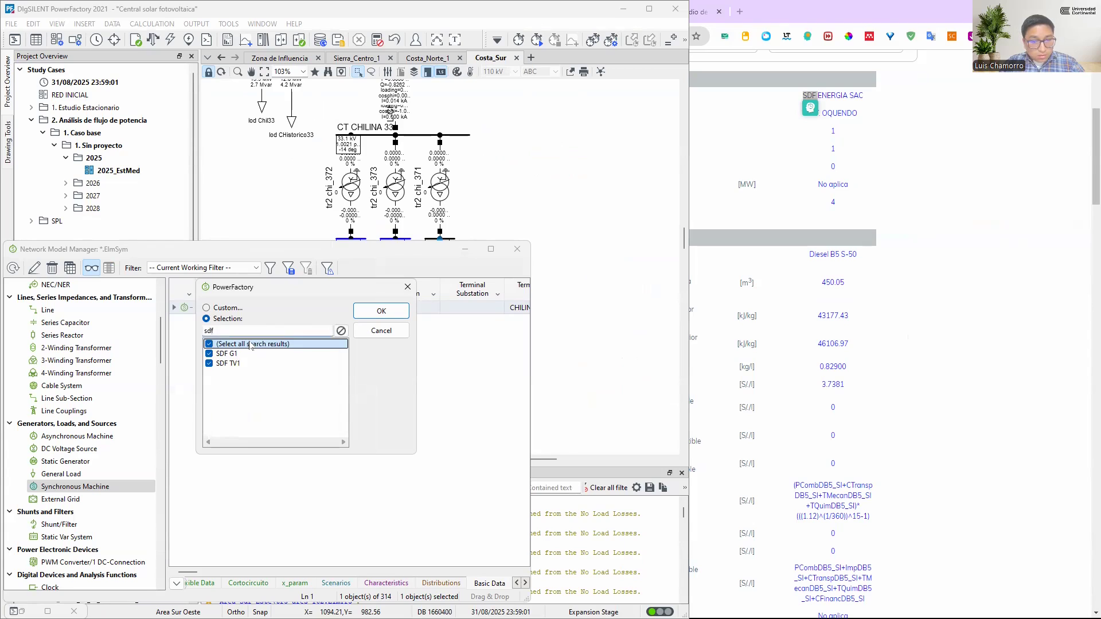
left_click(251, 345)
left_click(251, 345)
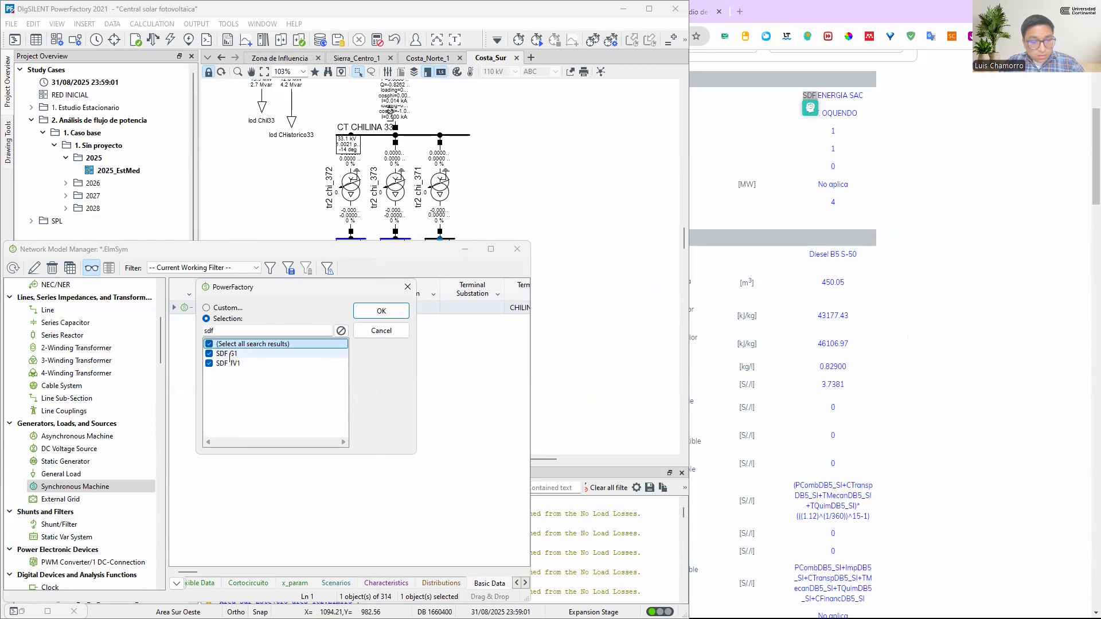
left_click(379, 312)
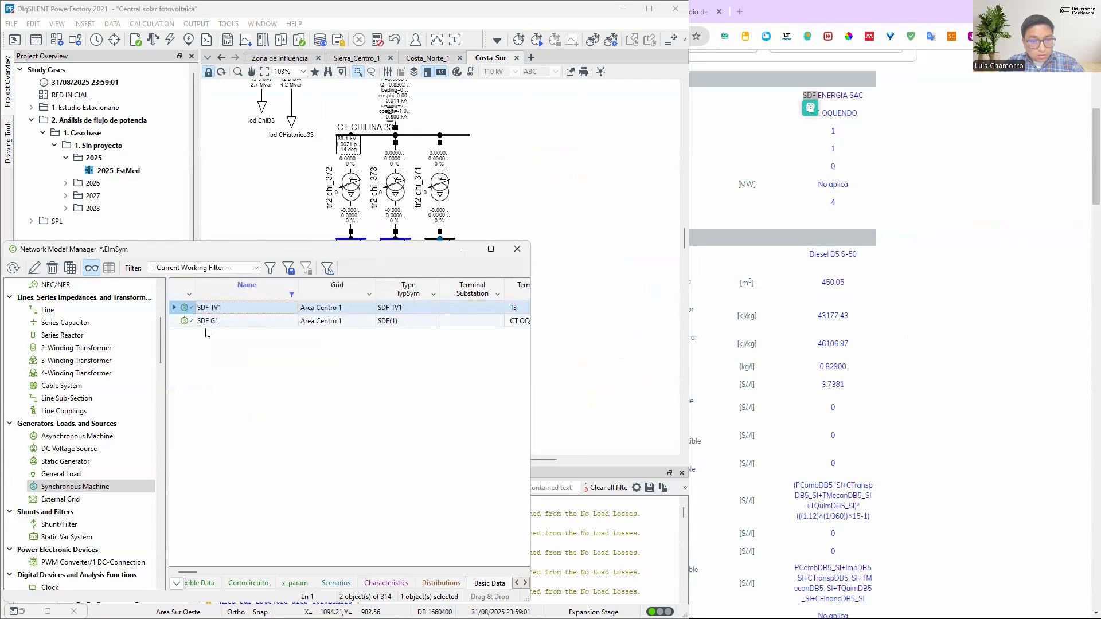
Locate generator SDF G1 in the Costa_Centro single-line diagram and set it Out of Service
left_click(189, 324)
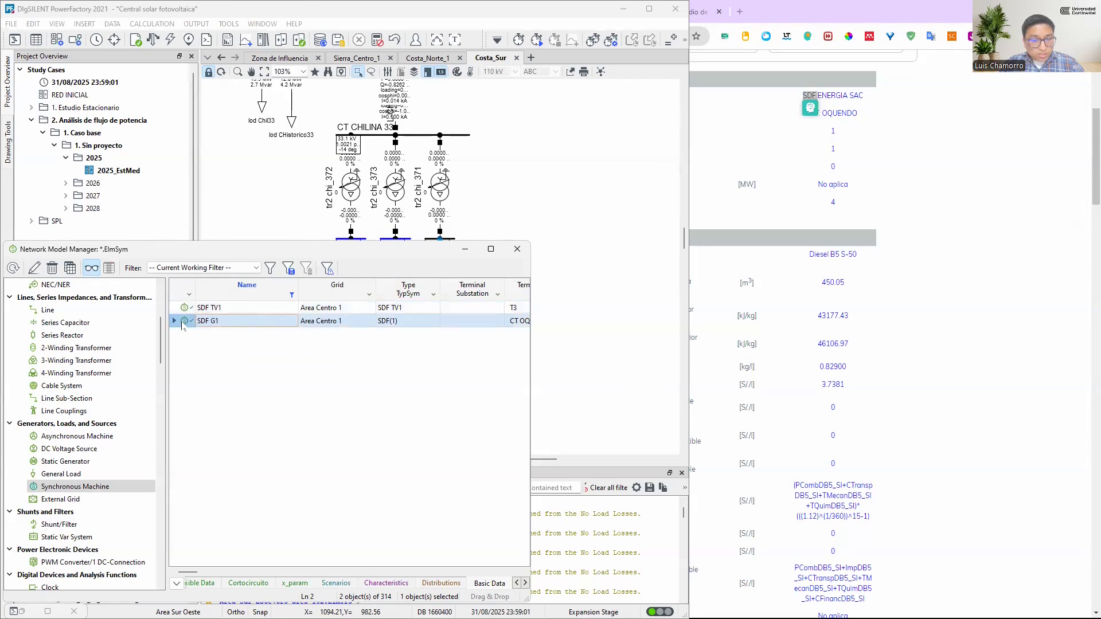
right_click(189, 323)
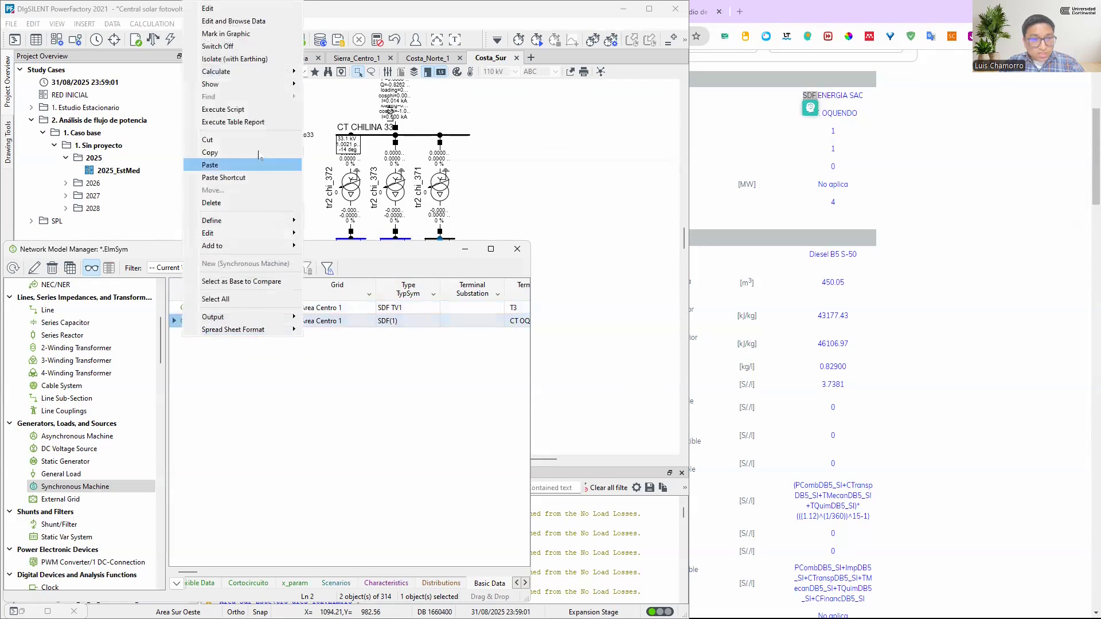
left_click(226, 36)
double_click(57, 335)
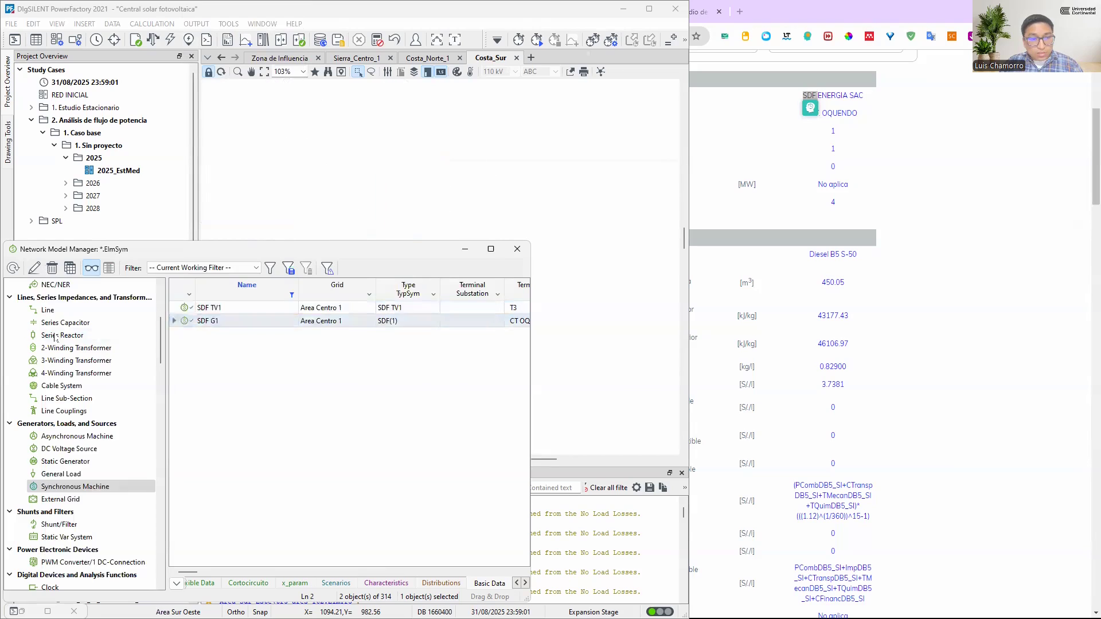
left_click(466, 253)
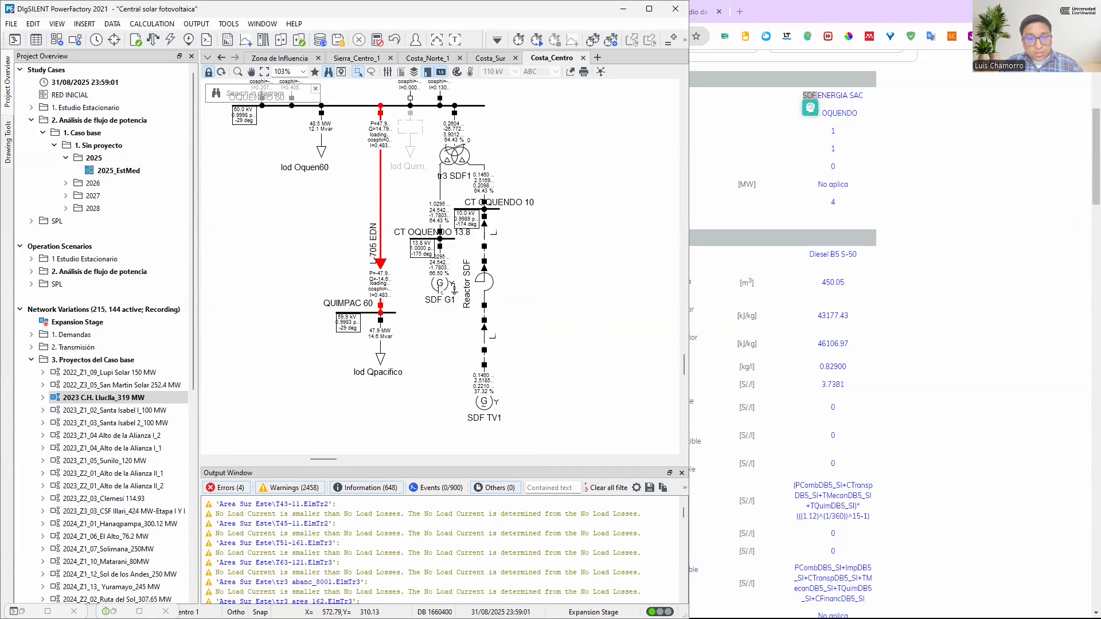
double_click(441, 290)
left_click(229, 260)
left_click(585, 159)
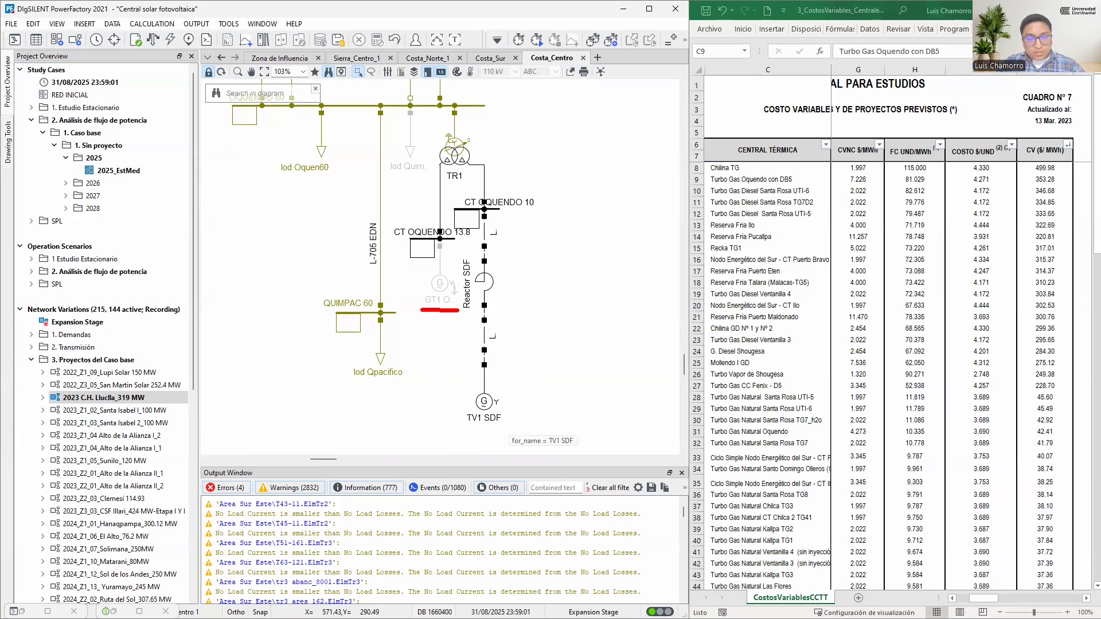
Set generator SDF TV1 Out of Service and check the slack generator Sam G1's power in the Sierra_Centro_1 diagram
left_click_drag(457, 429, 518, 429)
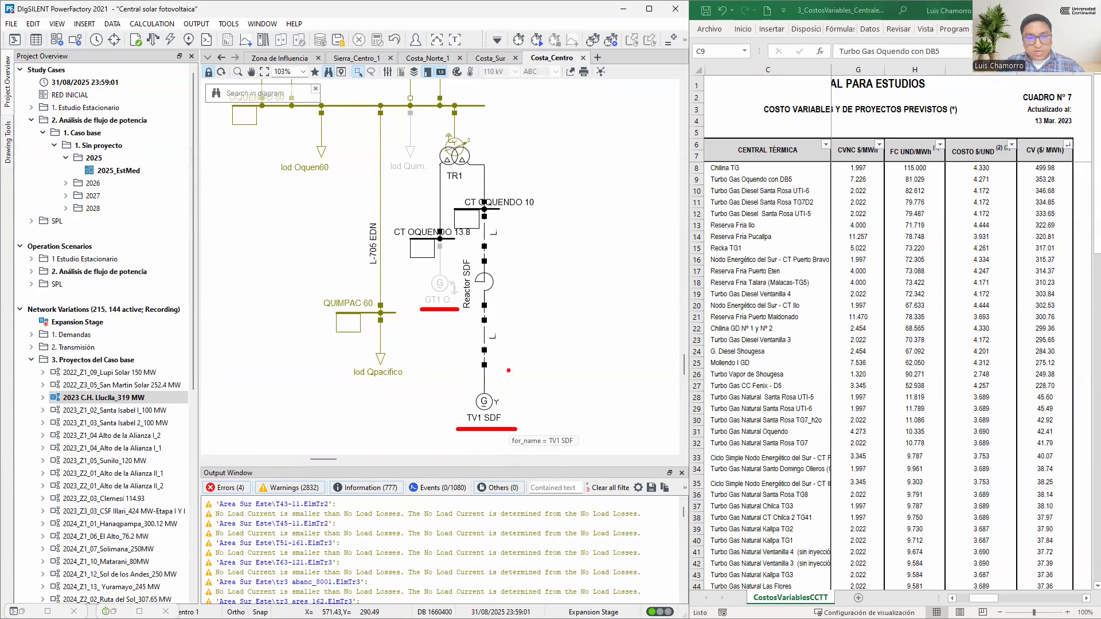
key("Escape")
left_click(492, 405)
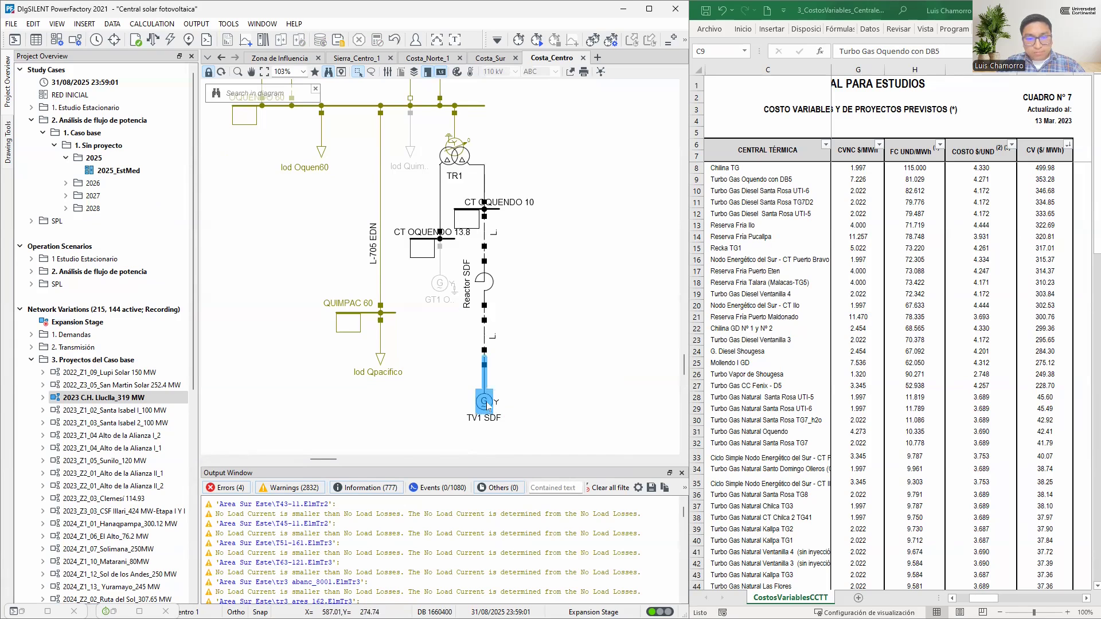
double_click(485, 402)
left_click(201, 260)
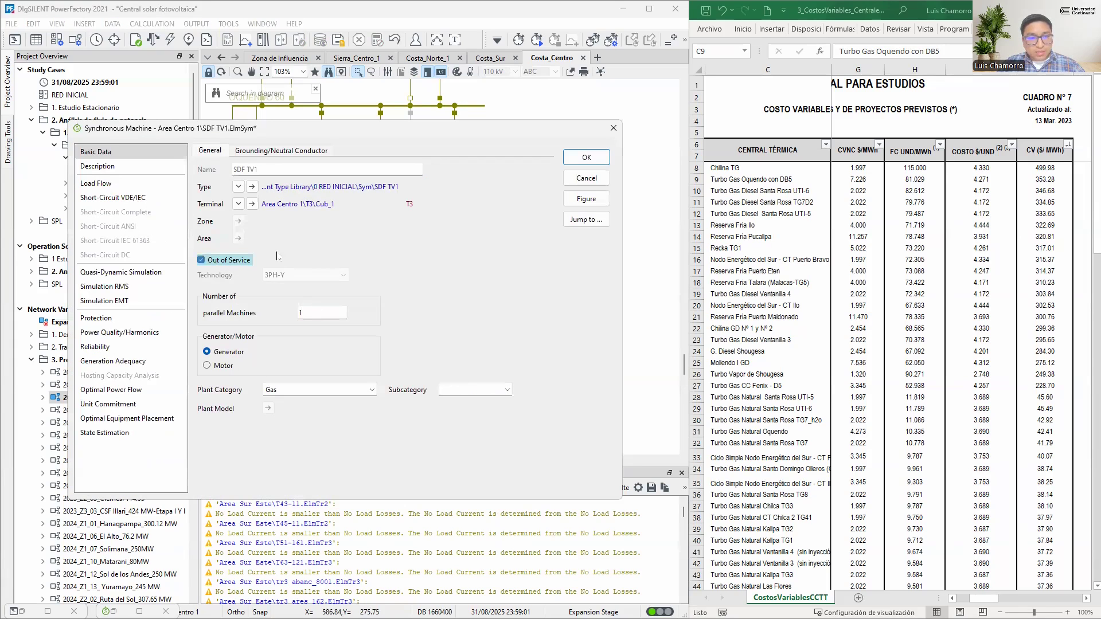
left_click(591, 161)
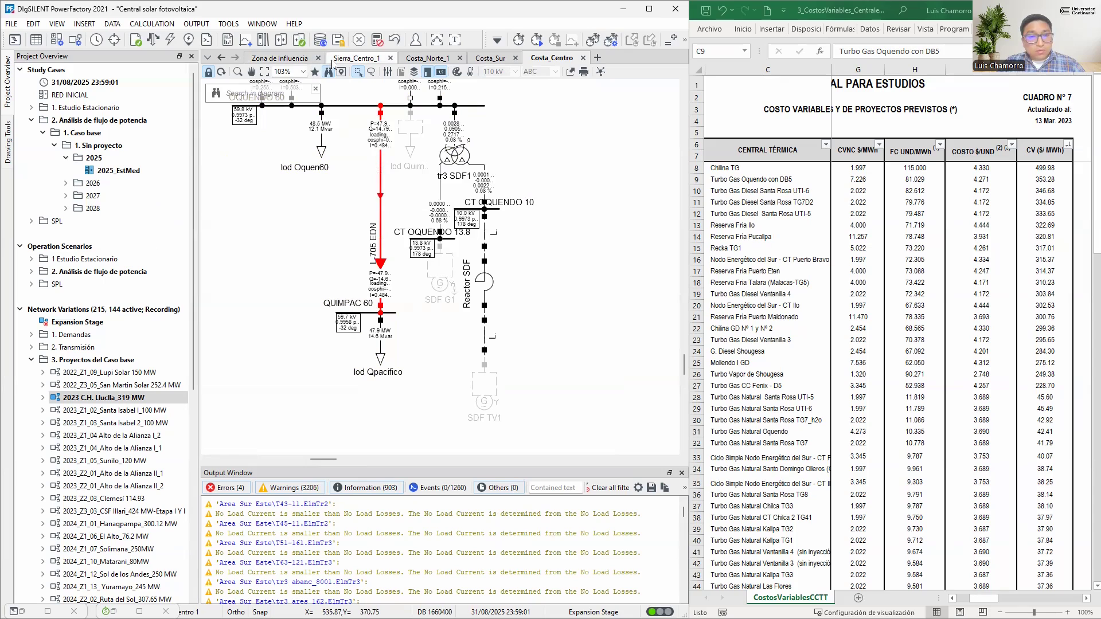
left_click(377, 60)
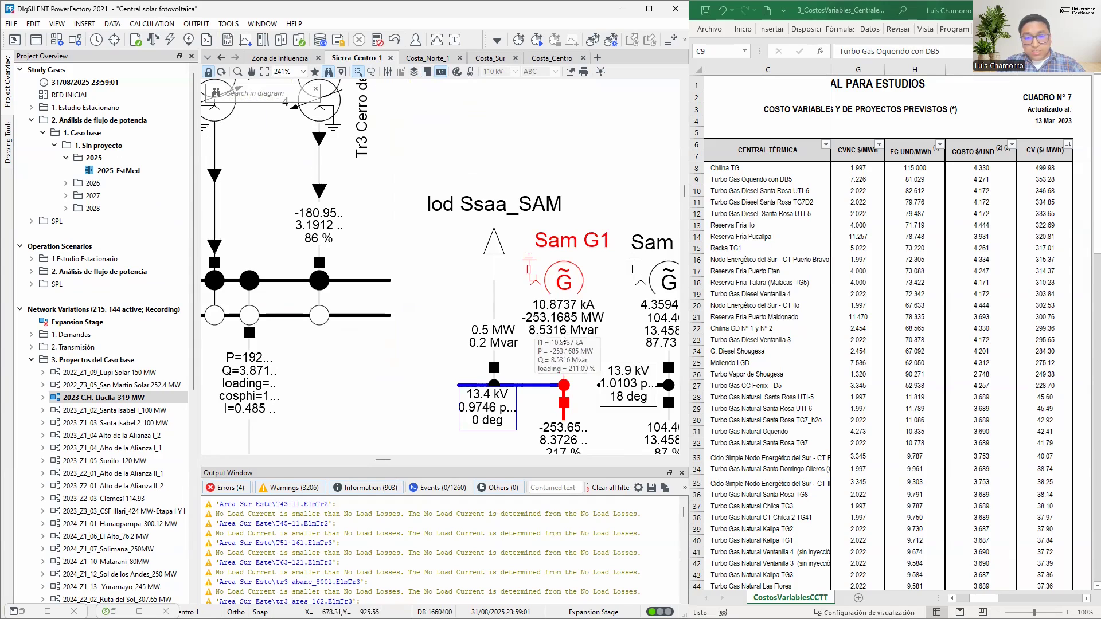
mouse_move(553, 317)
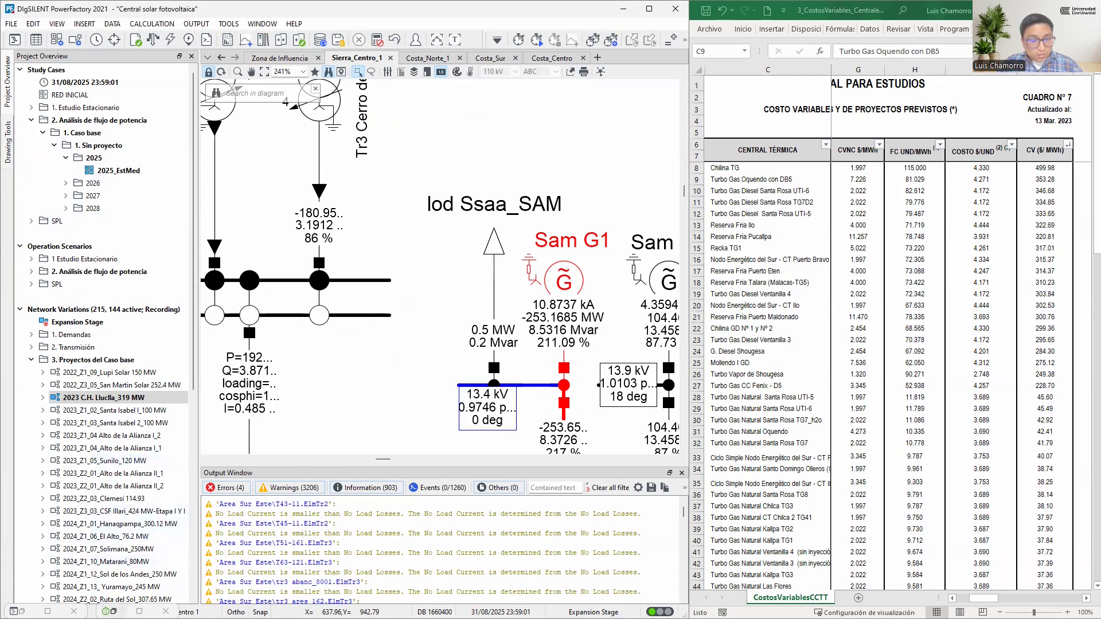
Filter the synchronous machine names by "rosa", keeping SRosa G5, G6, G7 and TG8 and excluding ST ROSAI and ST ROSAII
left_click(140, 612)
left_click(291, 298)
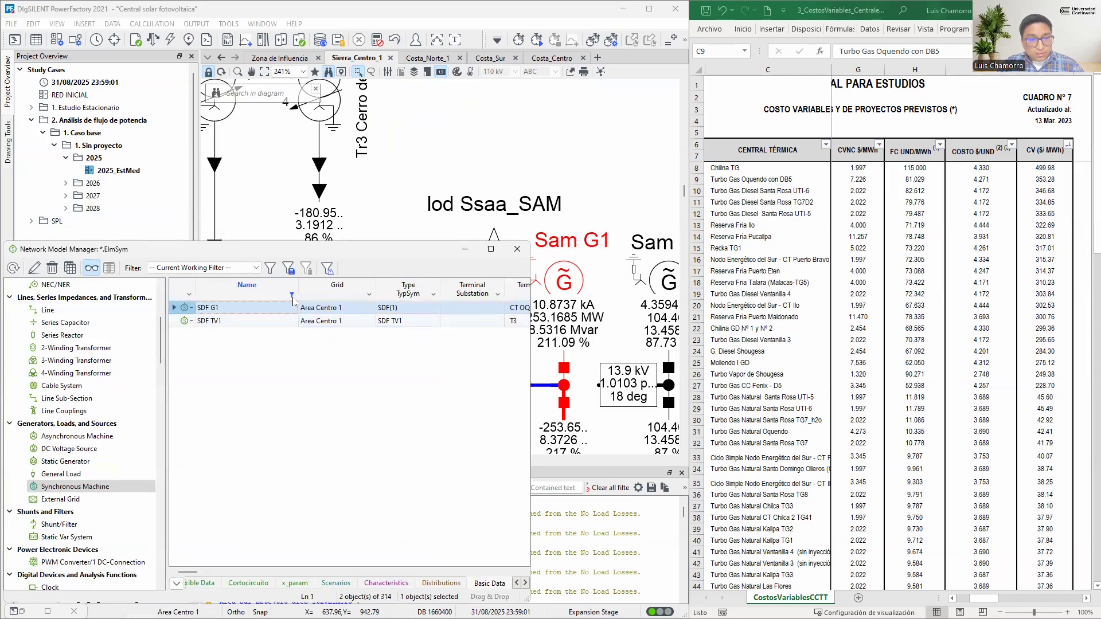
left_click(291, 298)
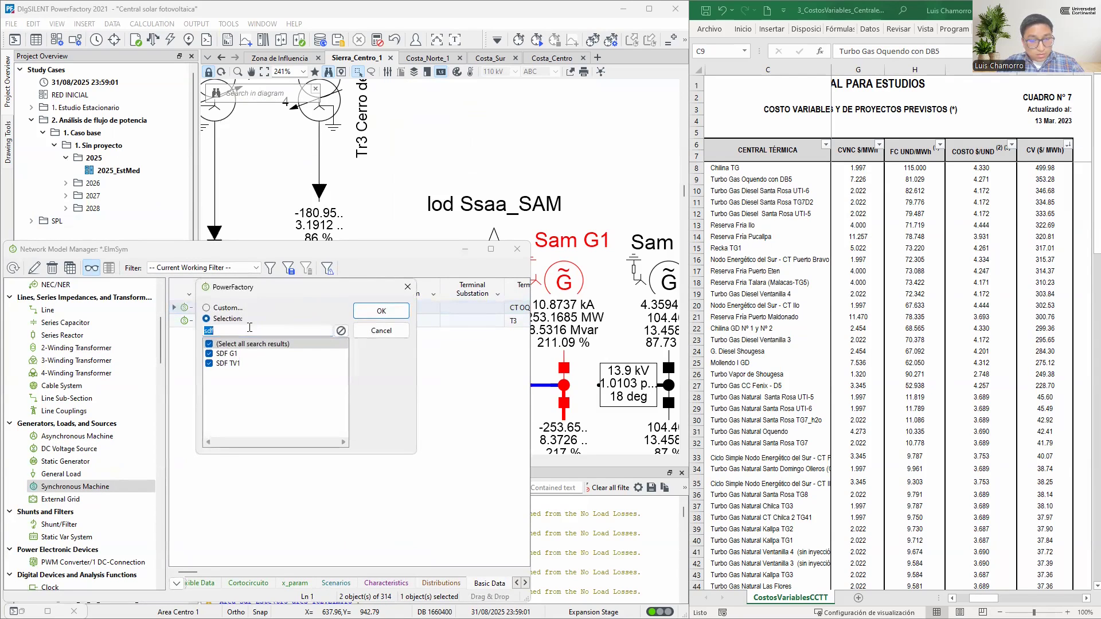
type("rpsa")
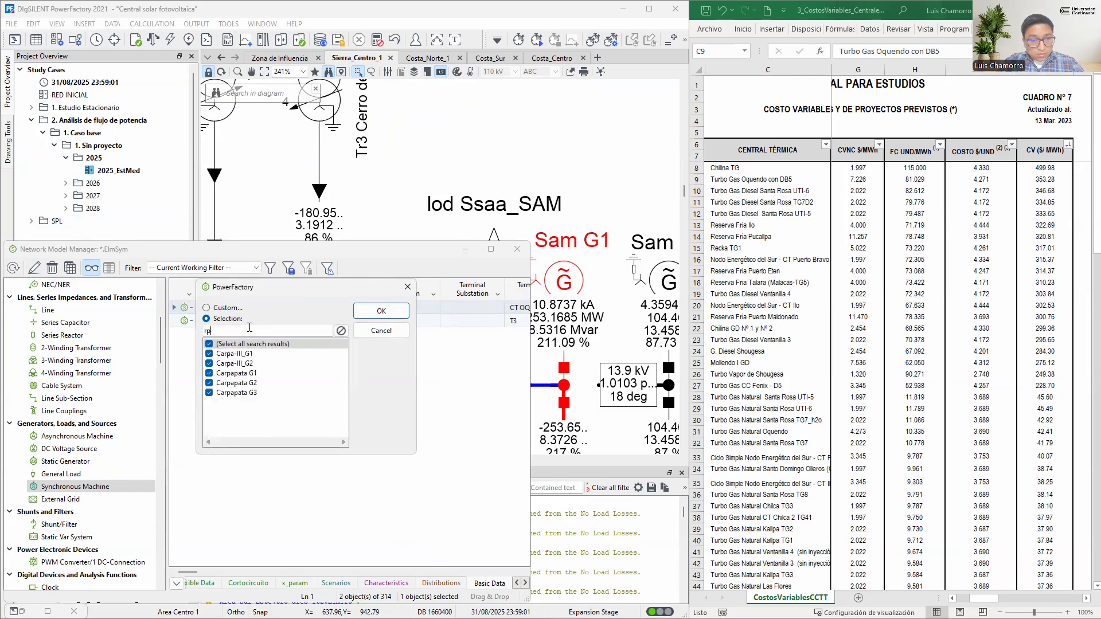
key("BackSpace")
key("BackSpace")
key("BackSpace")
type("osa")
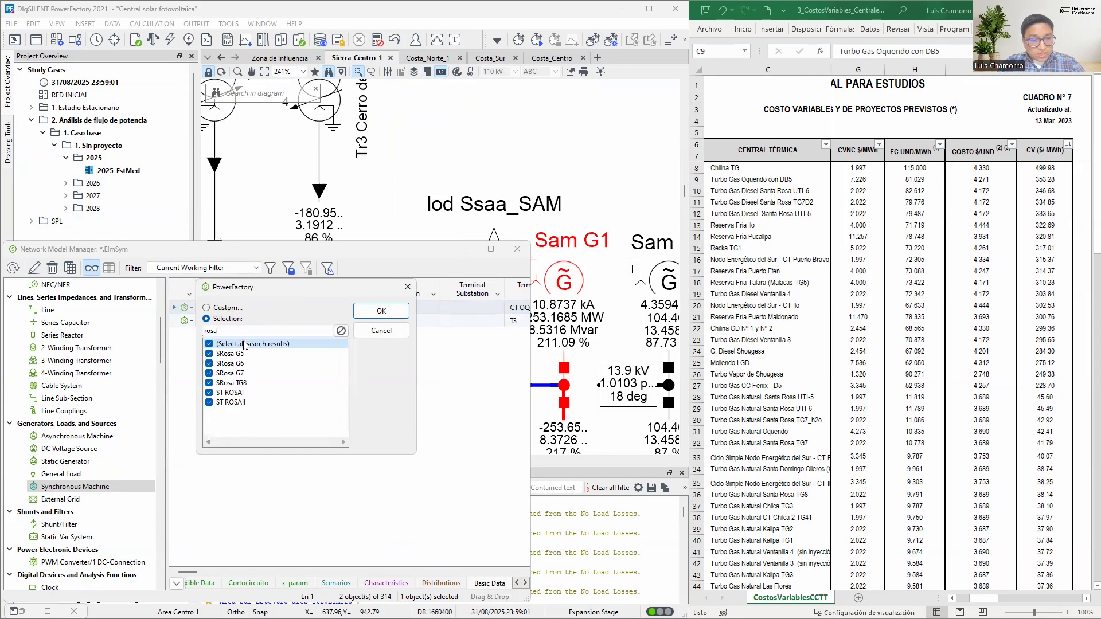
left_click(231, 394)
left_click(223, 404)
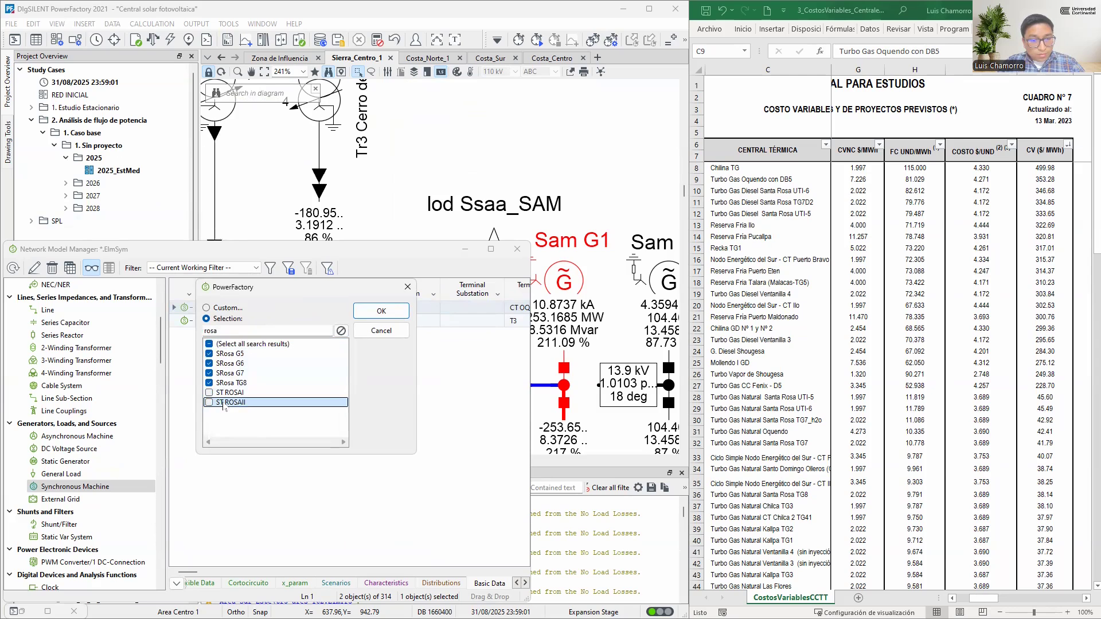
left_click(378, 314)
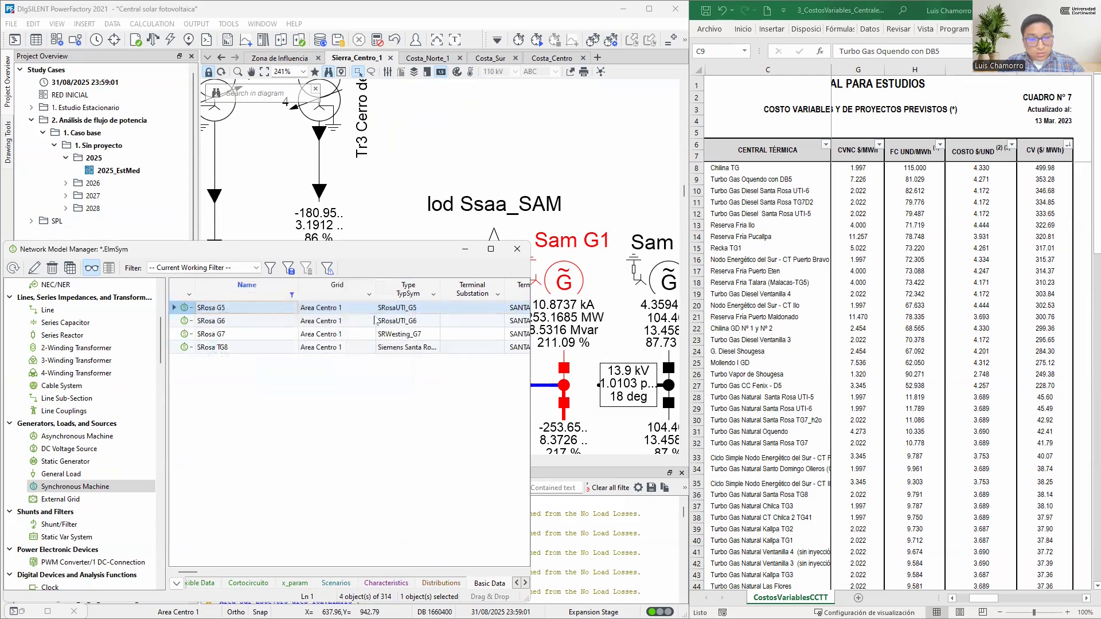
Locate SRosa G5 in the Costa_Centro diagram and check the service state of the four Santa Rosa generators
right_click(184, 310)
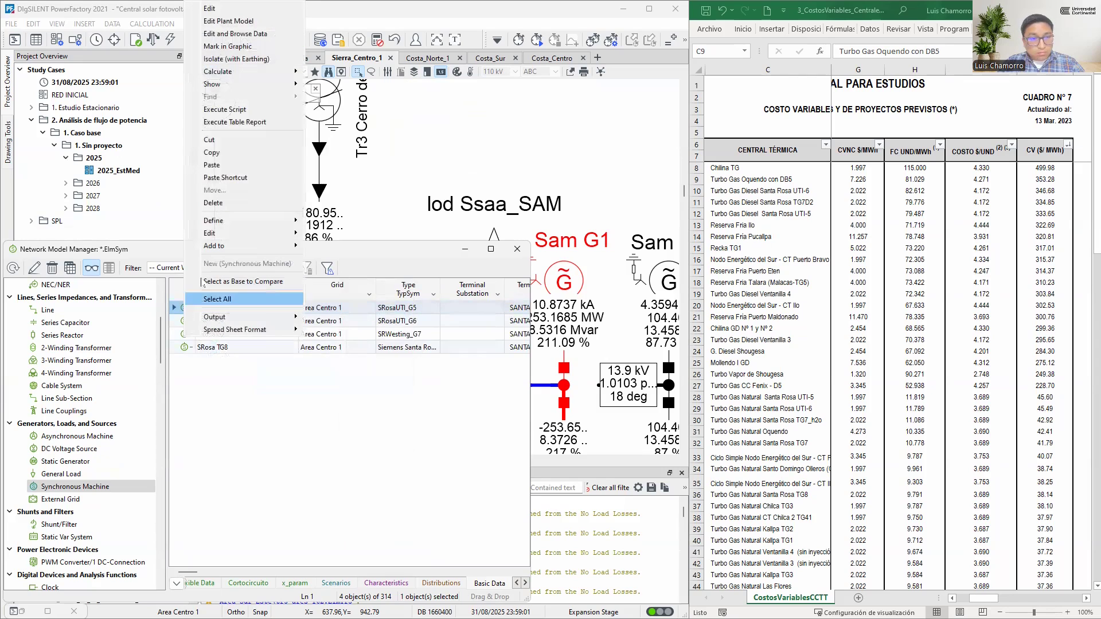
left_click(233, 50)
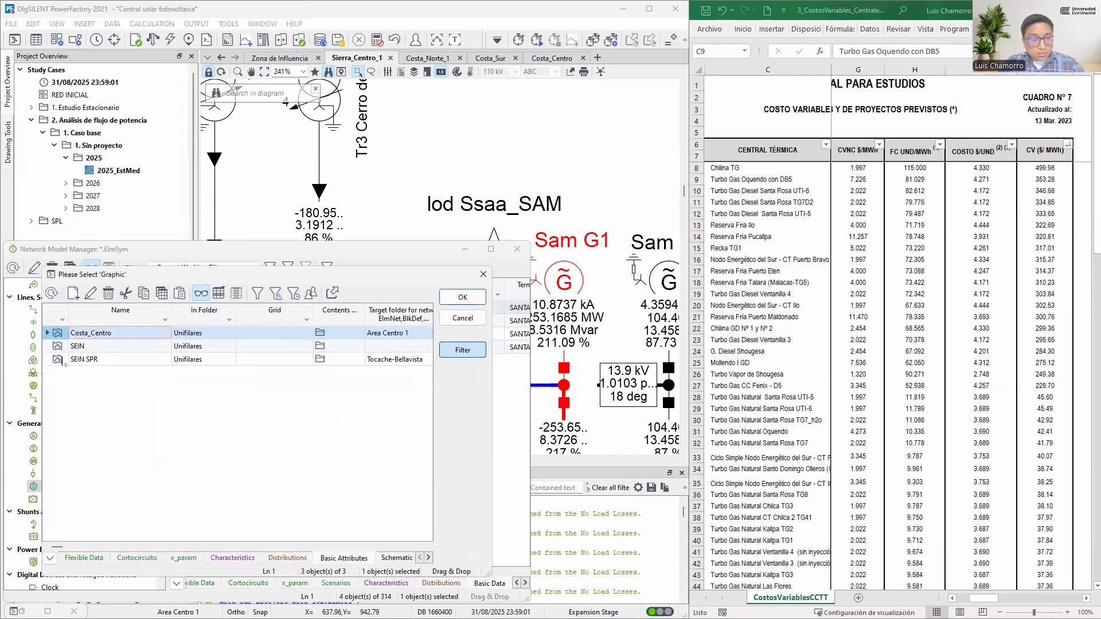
left_click(462, 297)
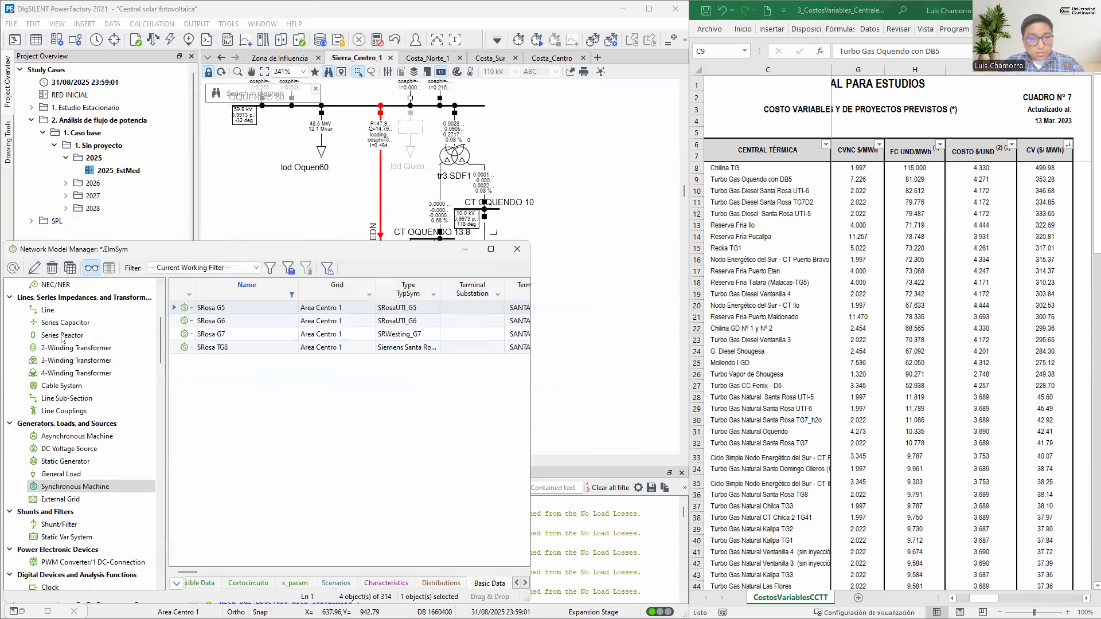
left_click(465, 250)
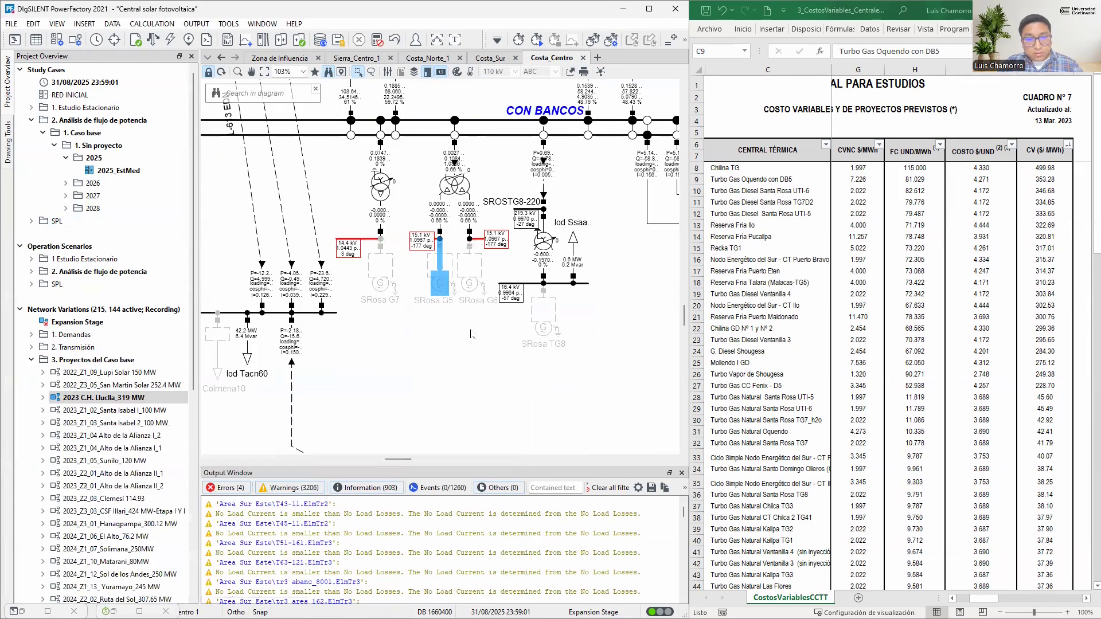
left_click(471, 363)
left_click(545, 328)
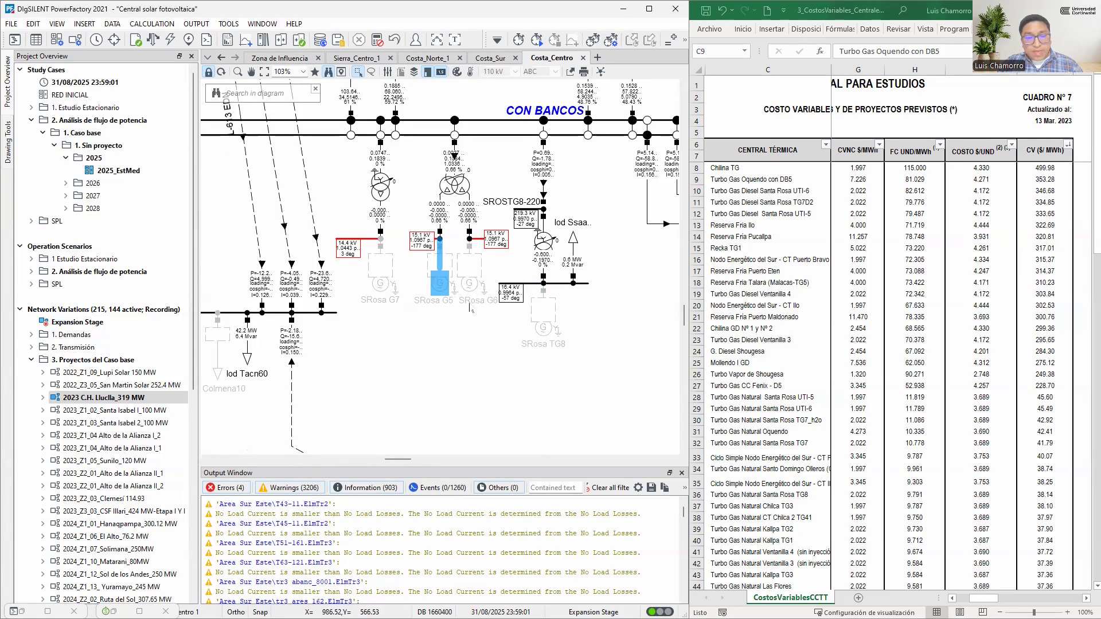
left_click(470, 285)
left_click(440, 284)
left_click(381, 284)
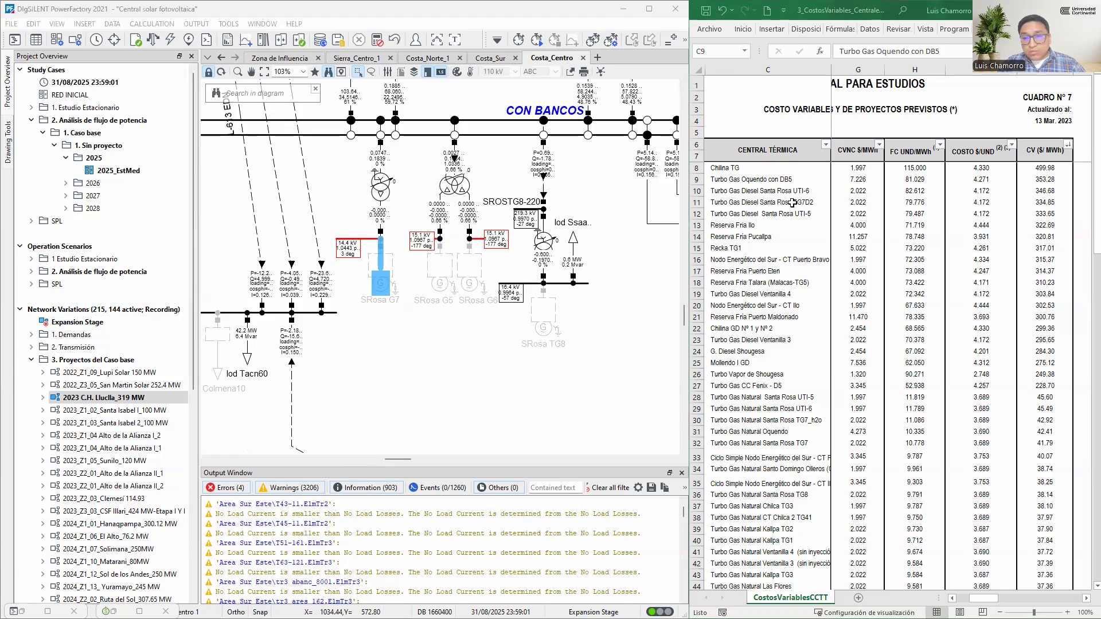
Review the three Turbo Gas Diesel Santa Rosa entries in the Excel cost table and select Reserva Fria Ilo
left_click(767, 203)
left_click_drag(796, 191, 796, 213)
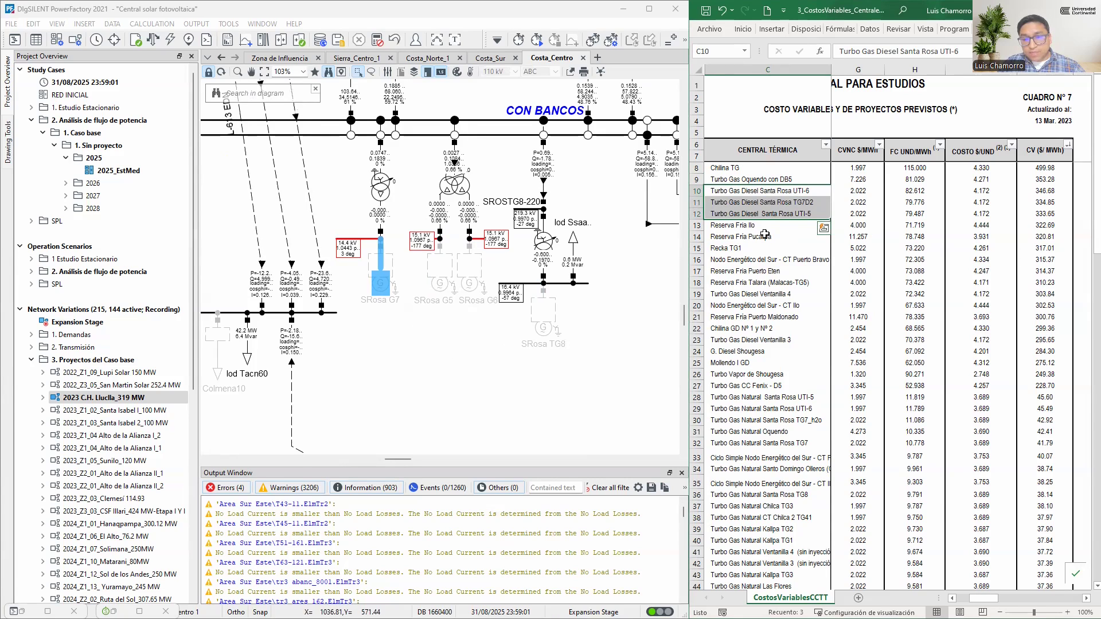
left_click(736, 227)
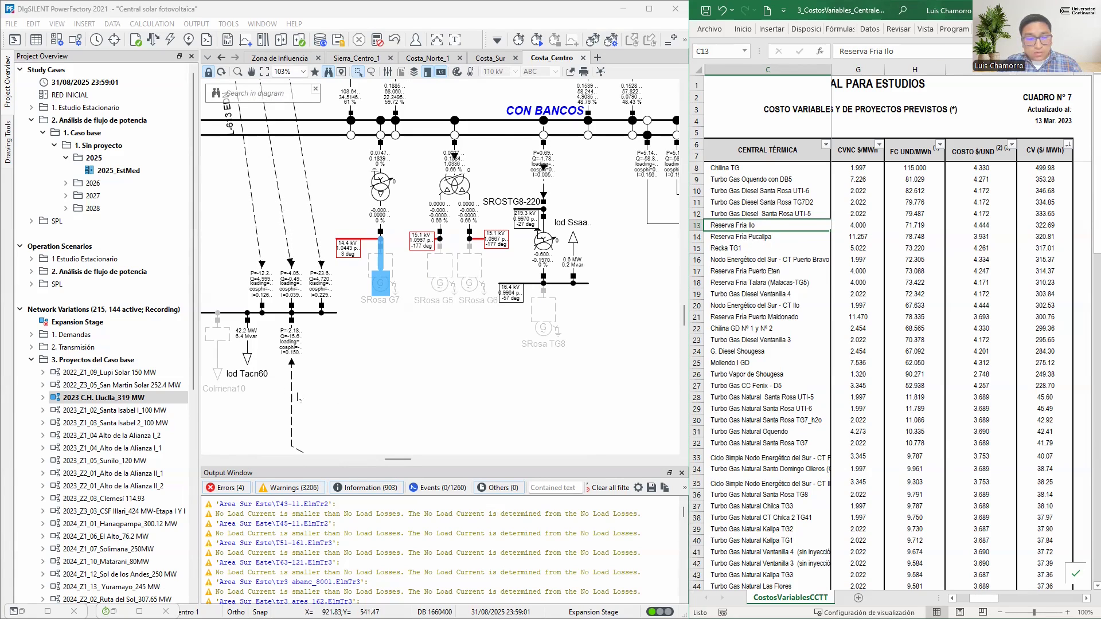
Filter the PowerFactory synchronous machine names by "ilo", keeping only Reserva Fria IloA, IloB and IloC
left_click(113, 611)
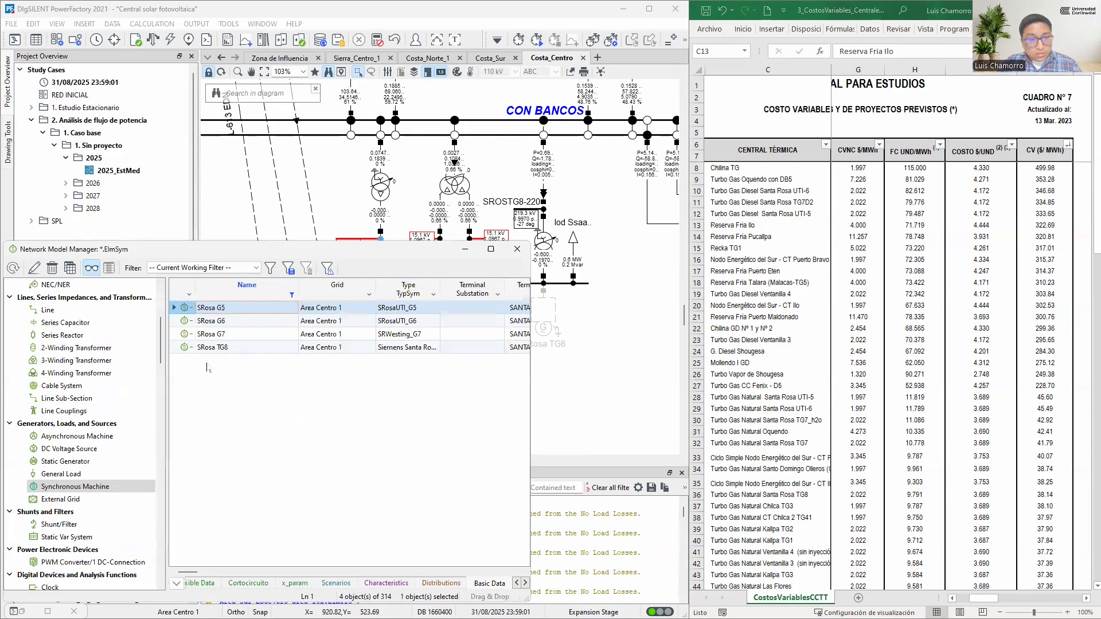
left_click(293, 295)
type("ilo")
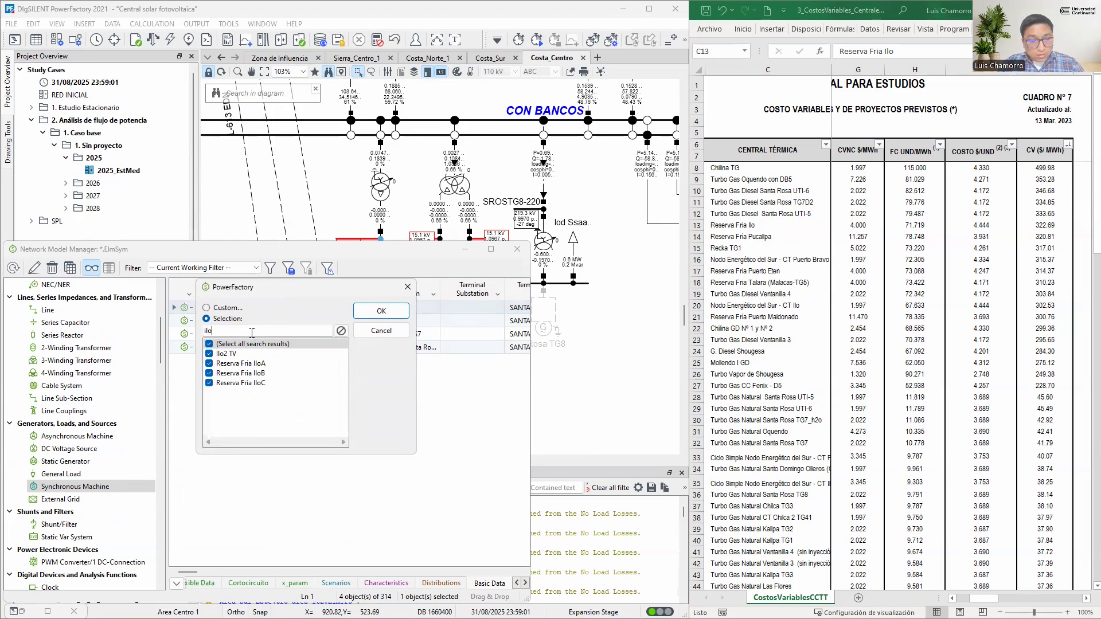
left_click(253, 344)
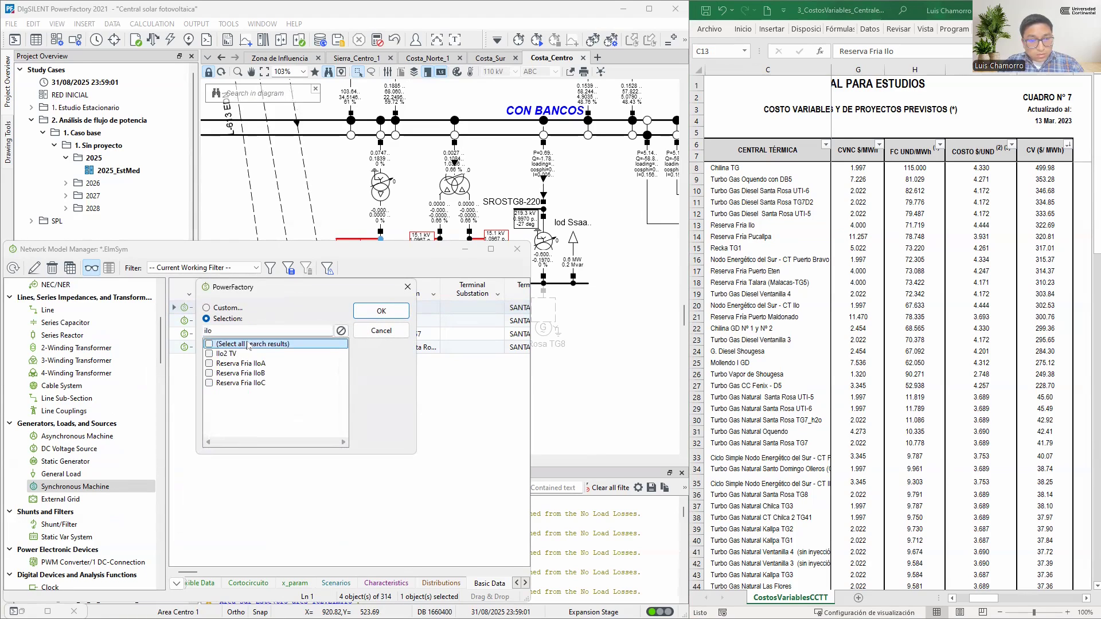
left_click(209, 363)
left_click(209, 374)
left_click(209, 383)
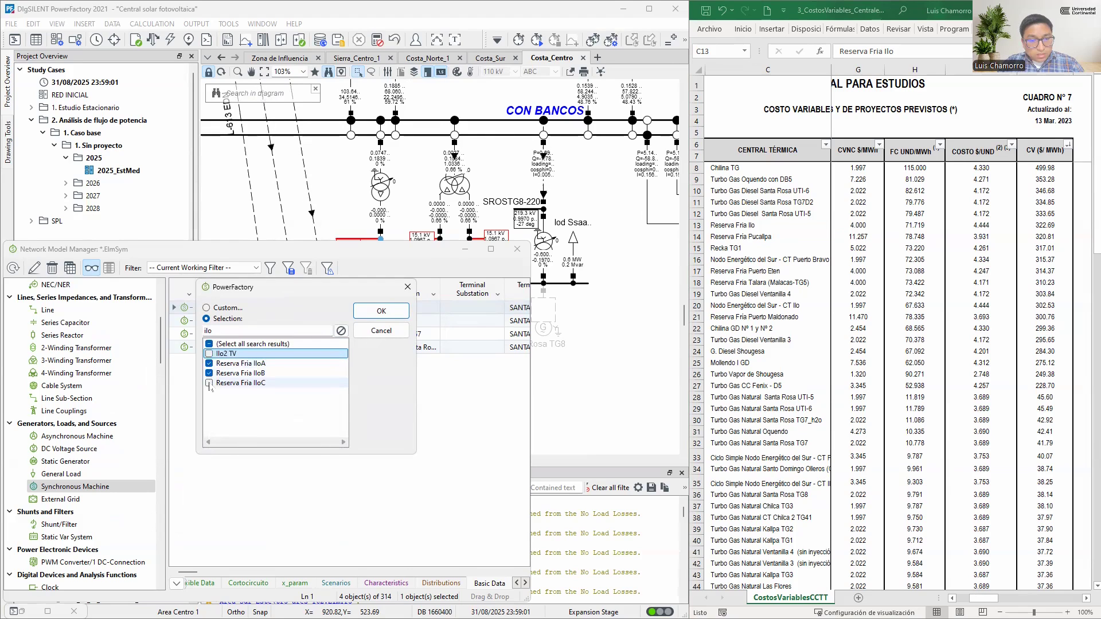
left_click(381, 311)
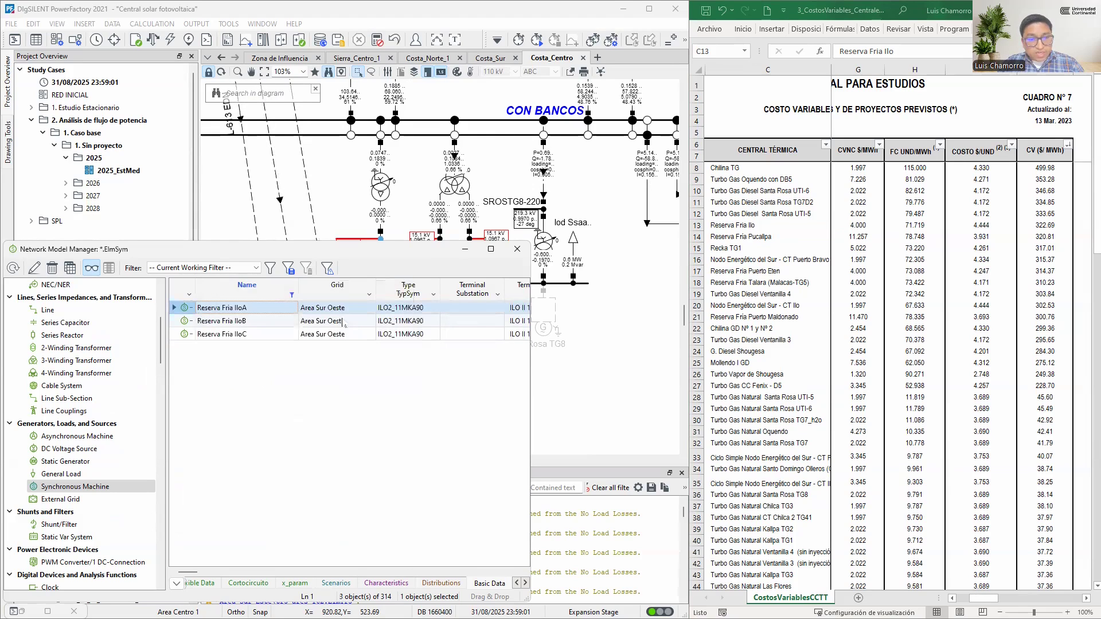
Locate the Reserva Fria Ilo generators in the Costa_Sur diagram to check their service state
right_click(184, 322)
left_click(230, 46)
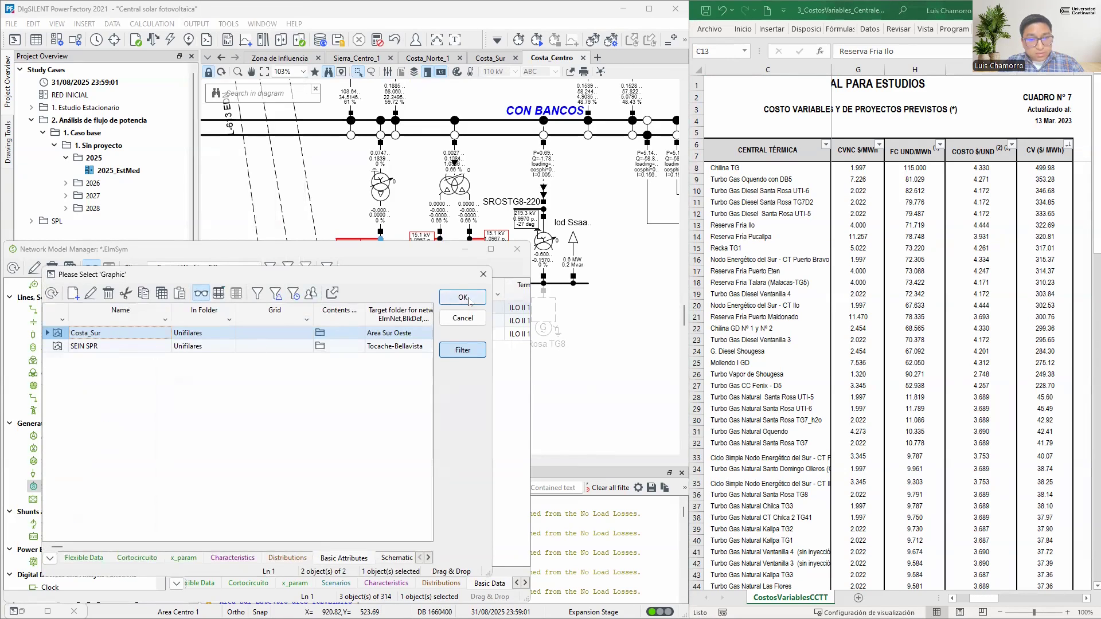
left_click(463, 297)
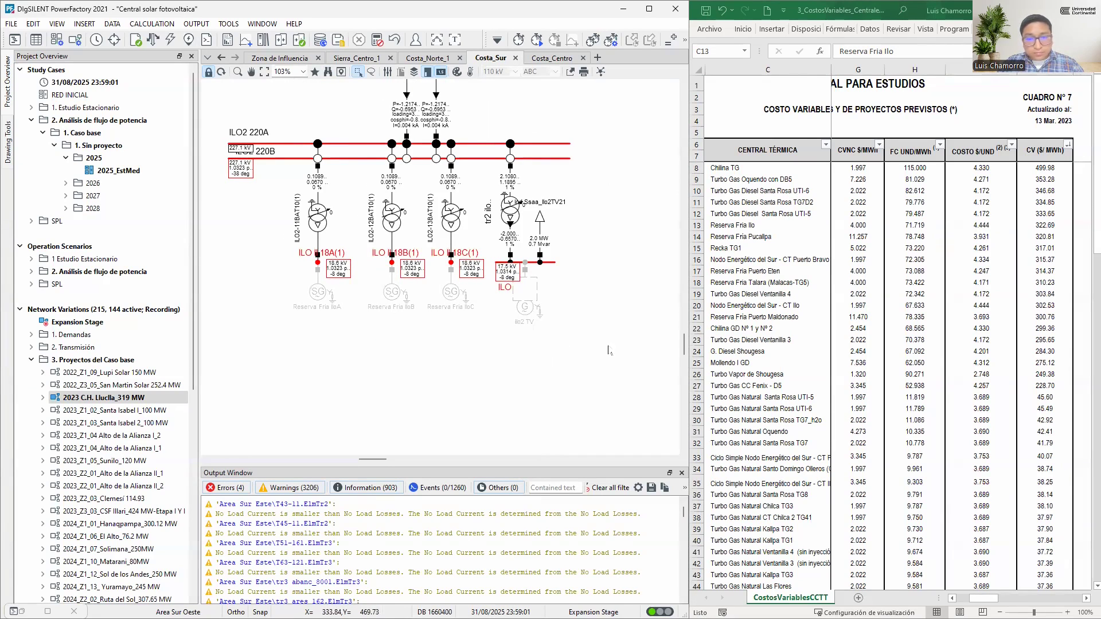
Review the costliest thermal plants in the Excel cost table and select the plant names from Chilina TG down to Turbo Gas Natural Ventanilla 4
left_click(753, 228)
left_click(756, 237)
left_click(747, 248)
left_click(747, 259)
left_click(744, 273)
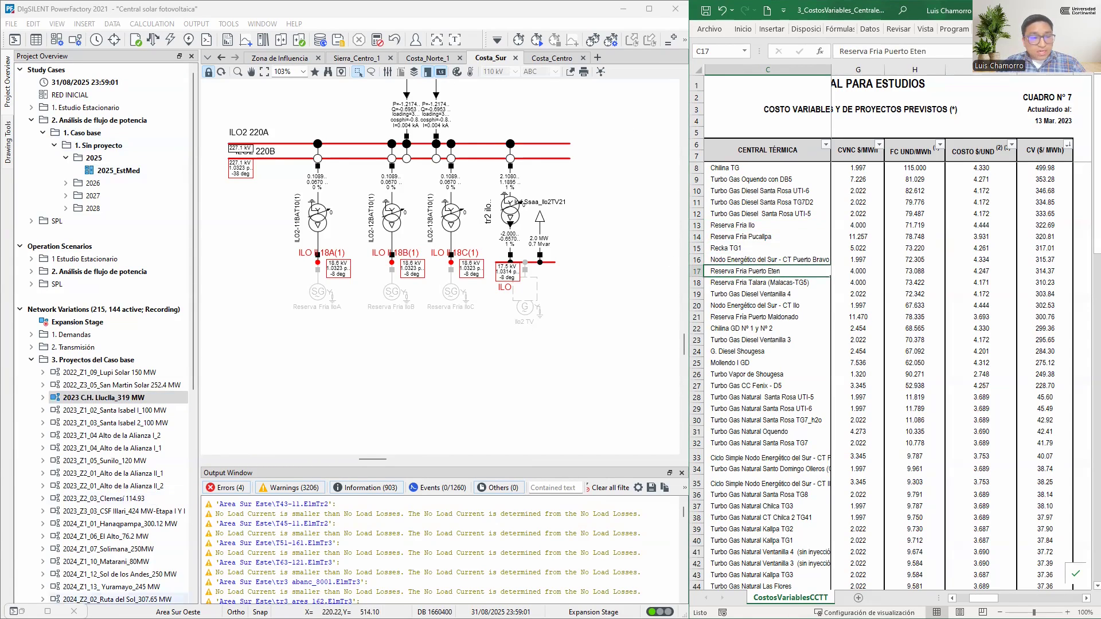
left_click(21, 611)
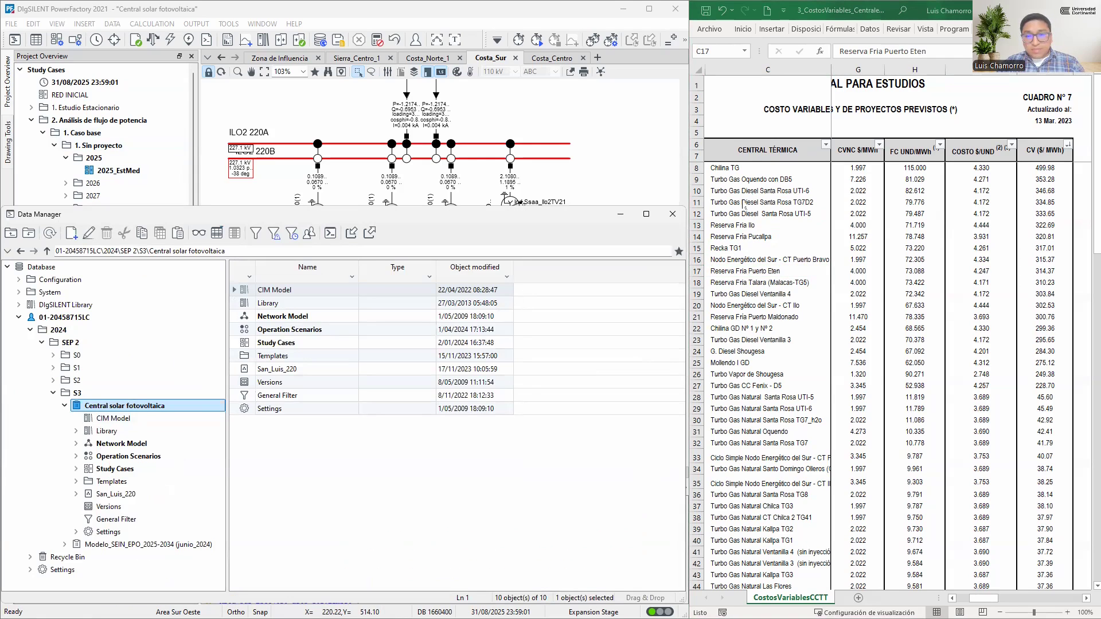
left_click(752, 167)
left_click_drag(758, 166, 746, 552)
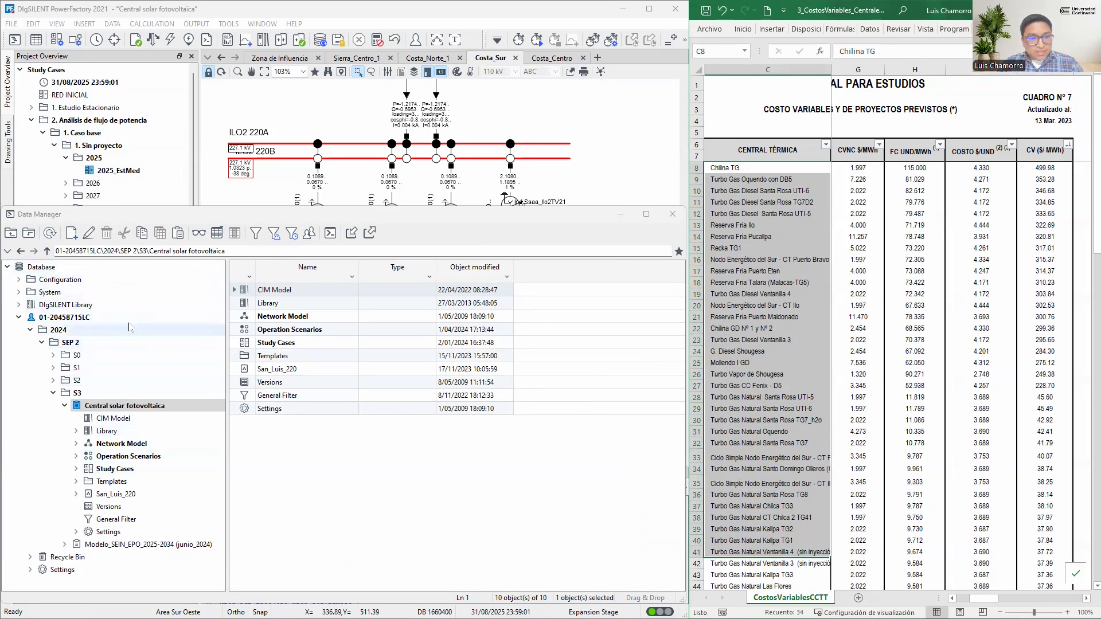
Create a common folder named "2. Centrales termicas" inside the Scripts folder of the Central solar fotovoltaica project library
left_click(122, 434)
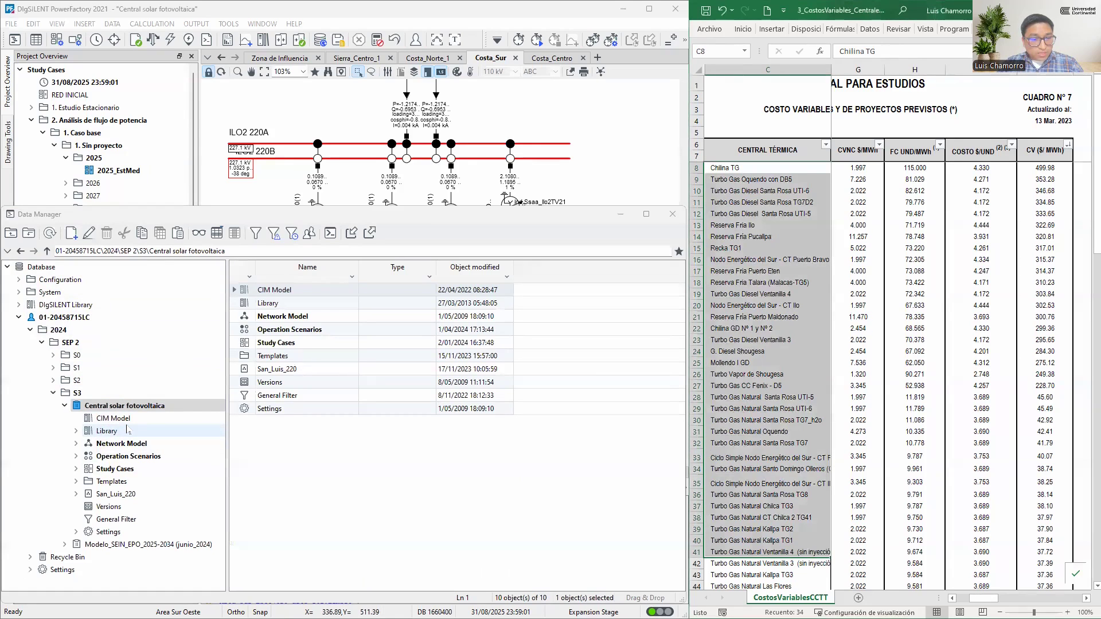
double_click(129, 432)
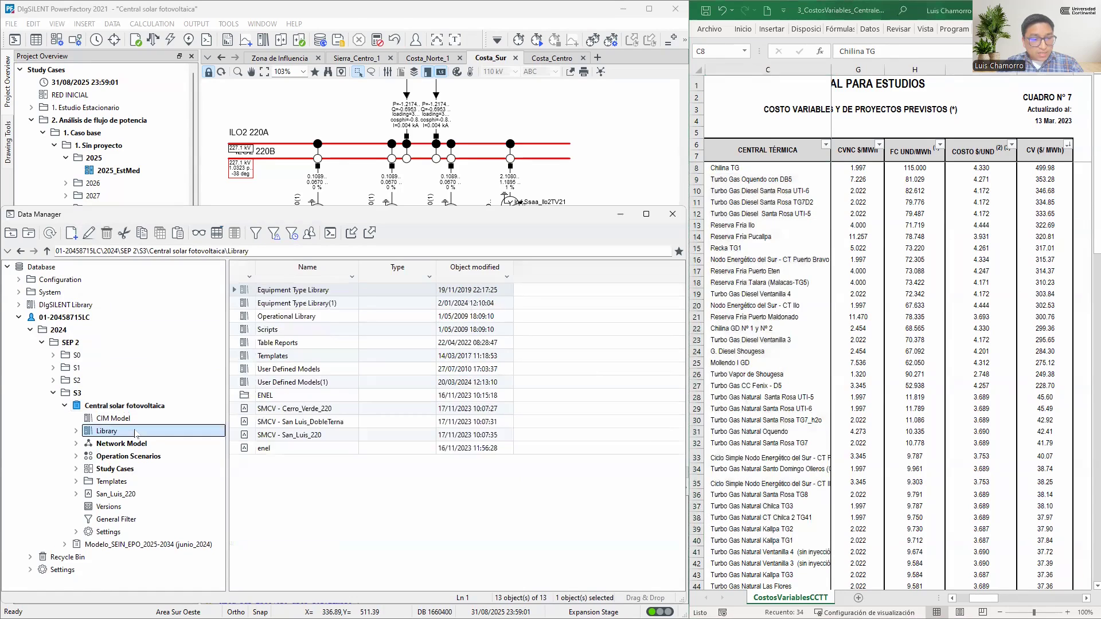
scroll(173, 400, "down", 2)
scroll(177, 417, "down", 1)
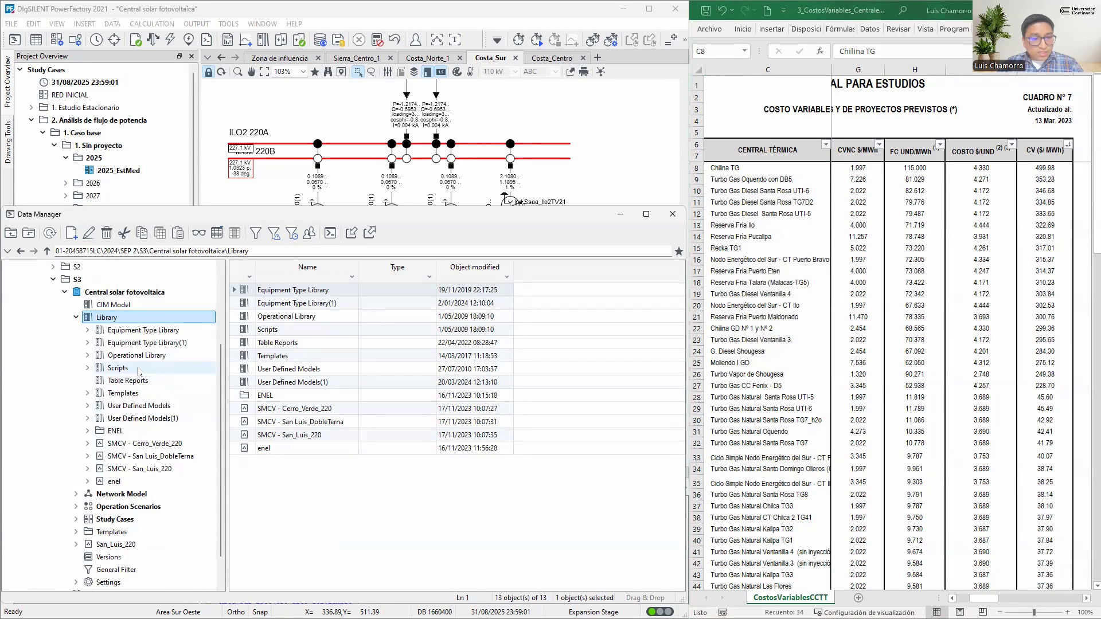
double_click(118, 368)
scroll(146, 355, "down", 2)
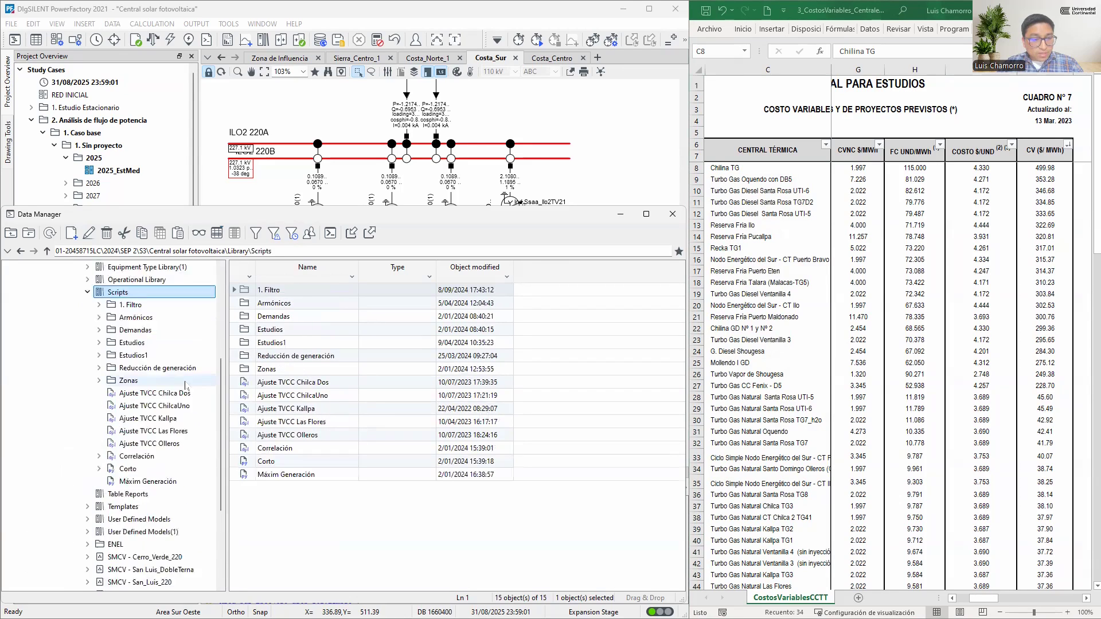
right_click(142, 295)
mouse_move(209, 399)
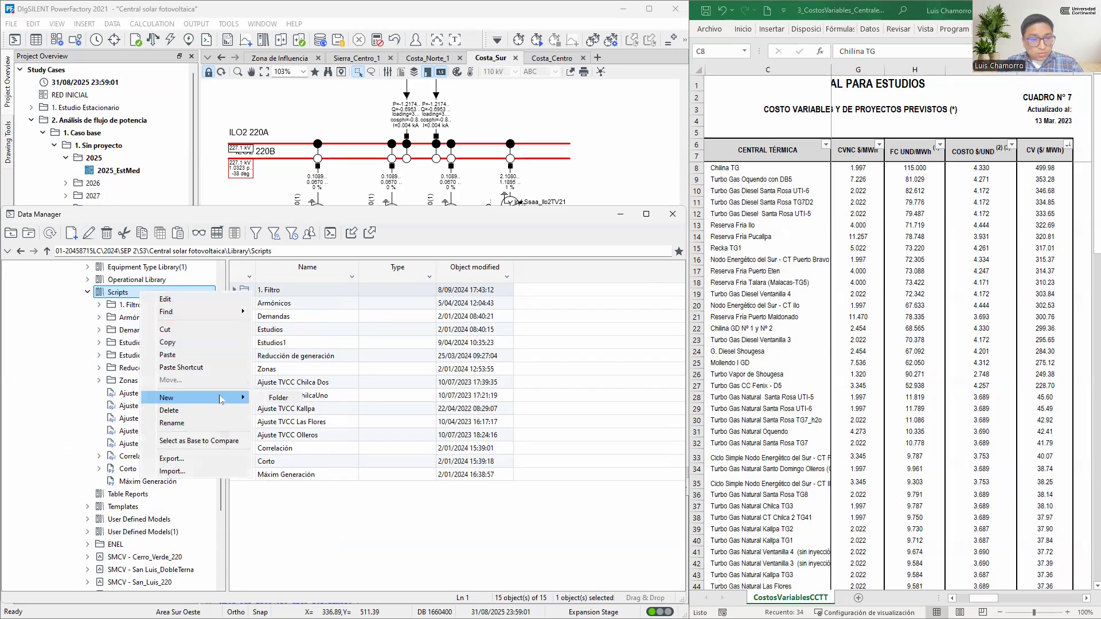
left_click(277, 398)
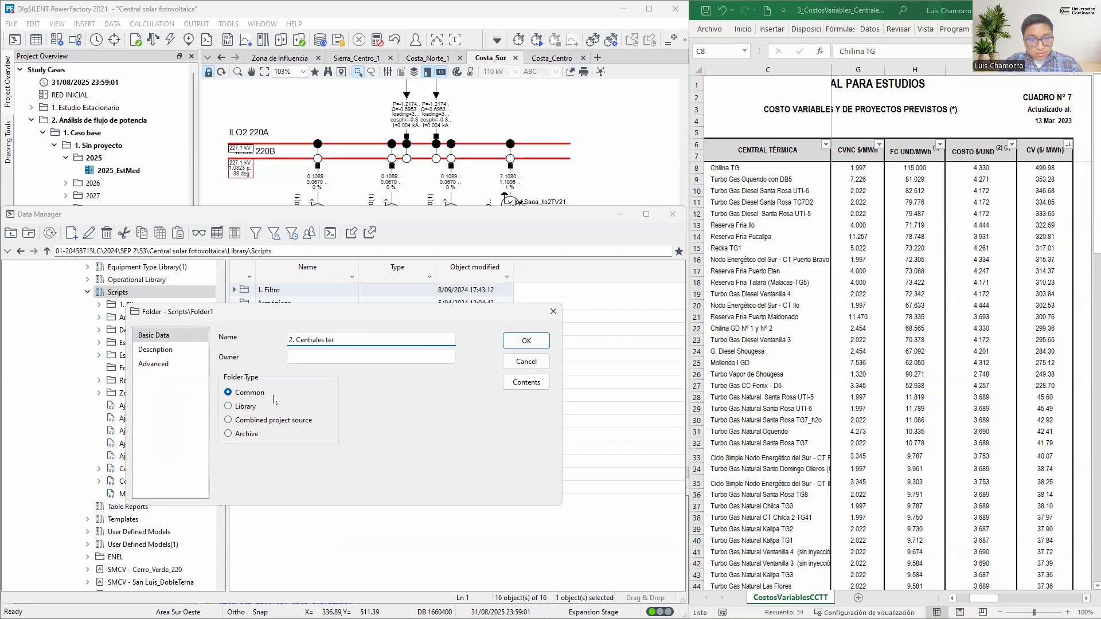
key("Return")
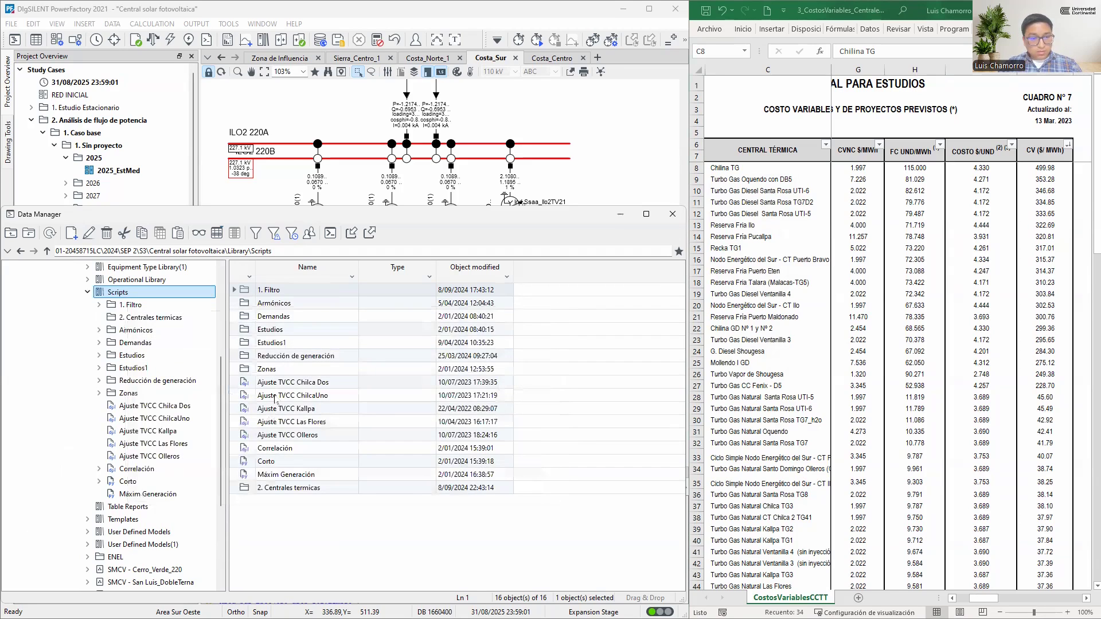
Add a DPL Command (ComDpl) with its default name to the 2. Centrales termicas folder
left_click(154, 317)
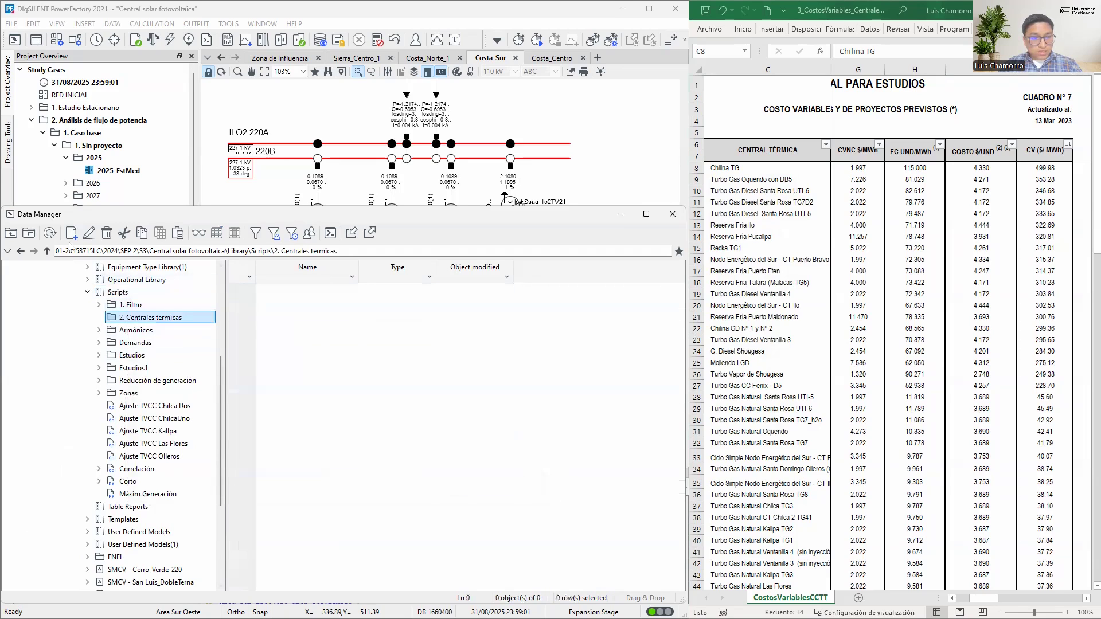
left_click(71, 233)
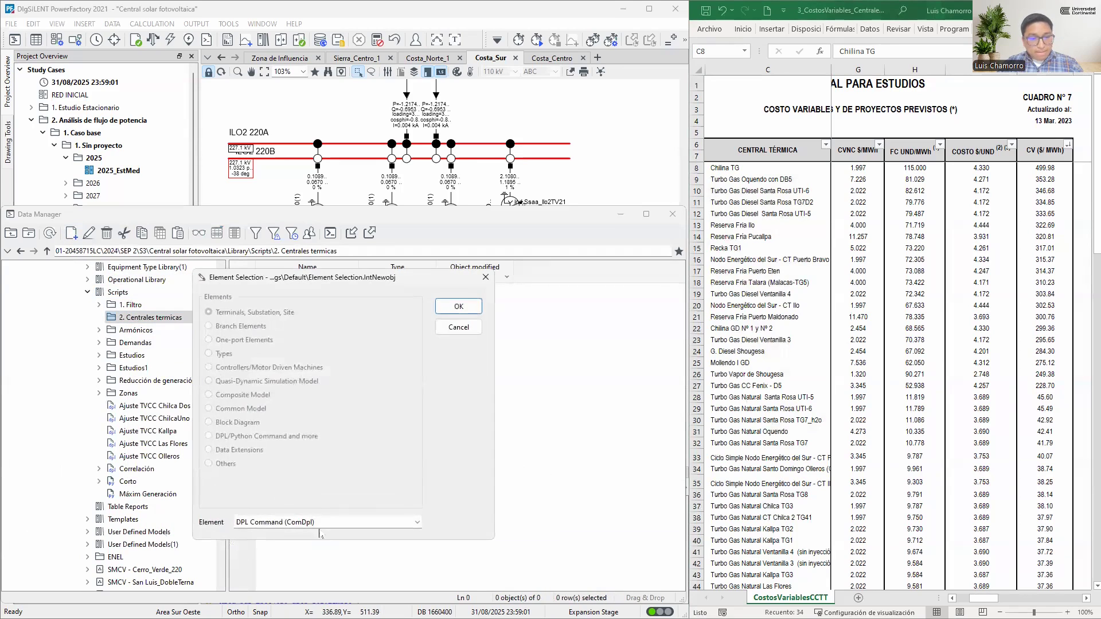
left_click(458, 306)
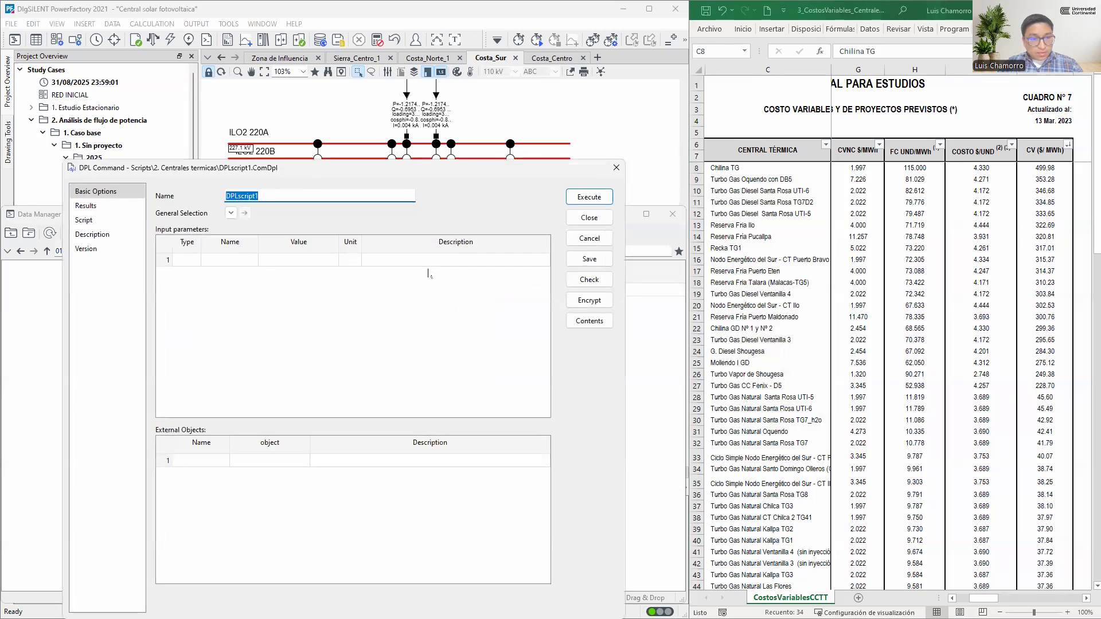
left_click(608, 195)
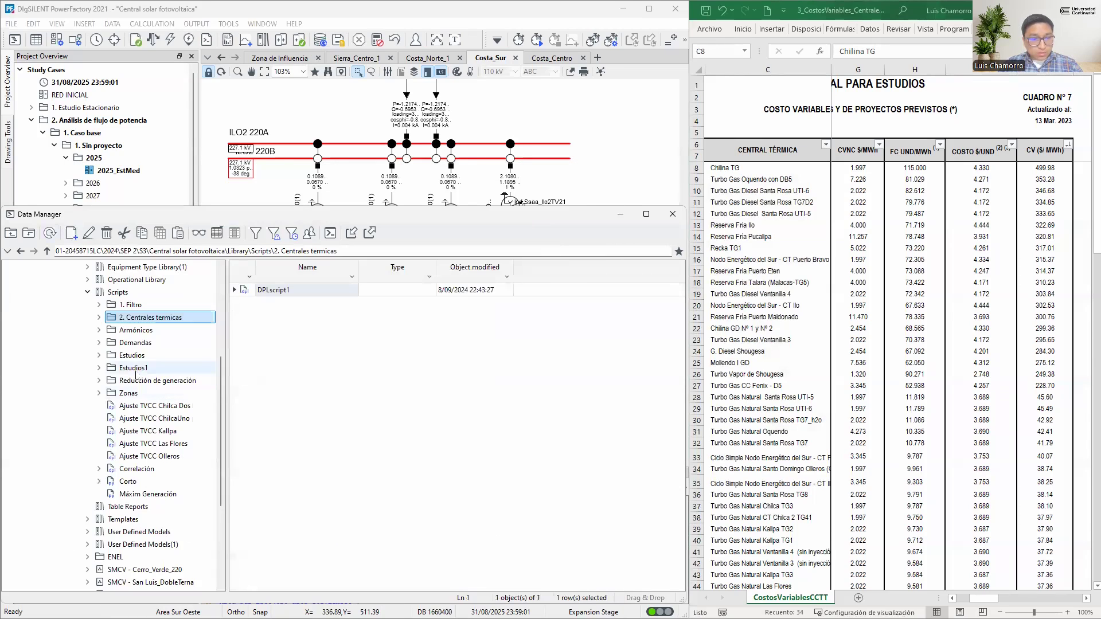
Add a general Set (SetSelect) named "Costo variable" inside the new DPL script
double_click(148, 319)
left_click(148, 331)
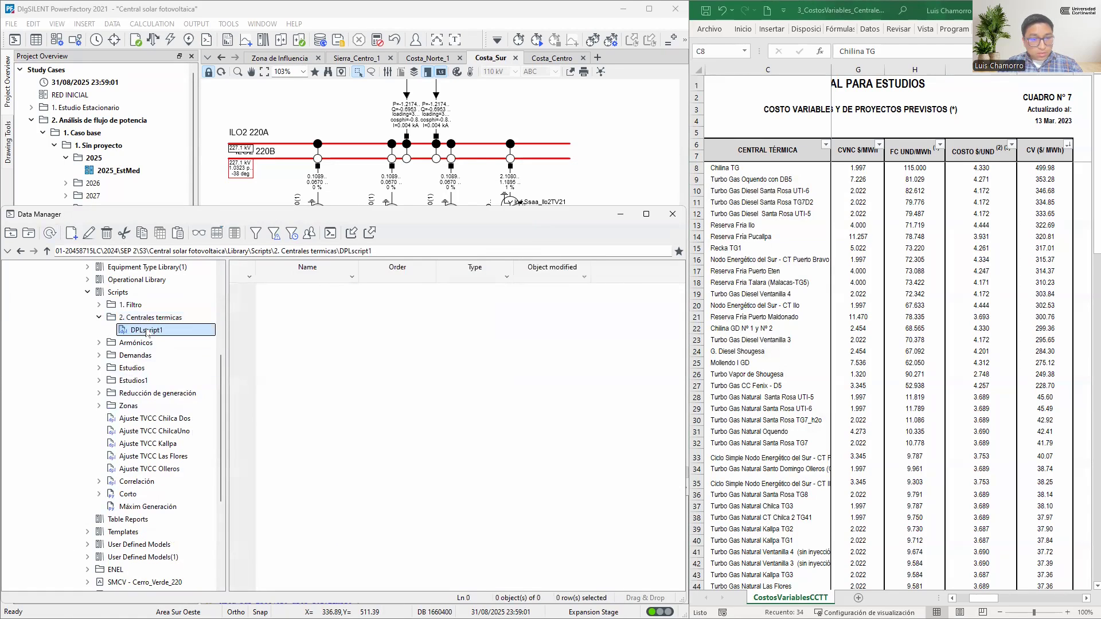
left_click(72, 234)
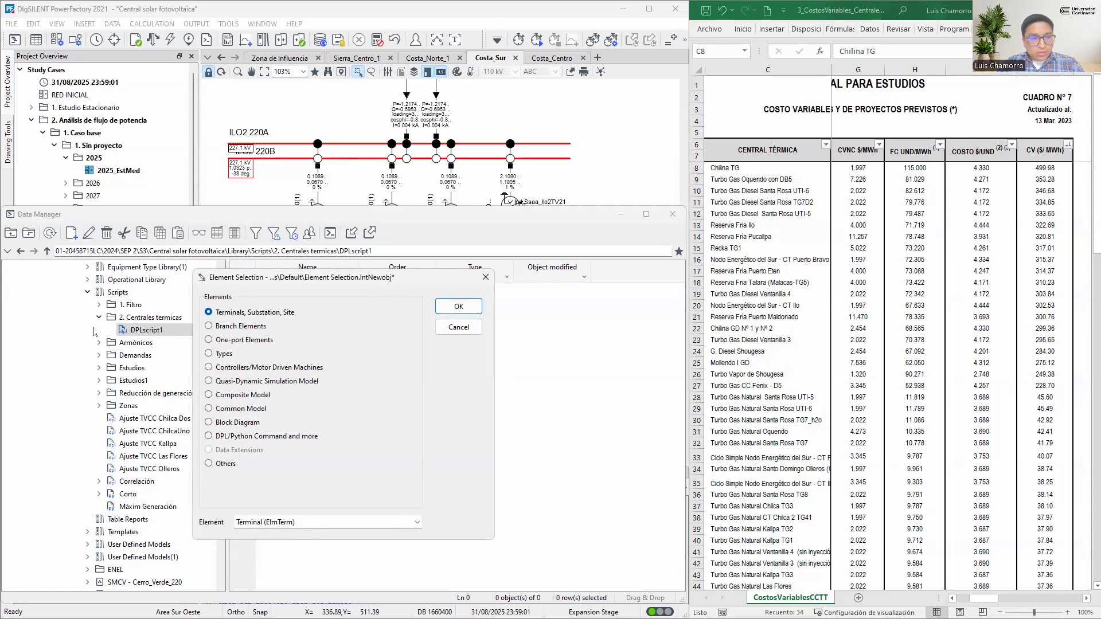
left_click(232, 464)
left_click(298, 494)
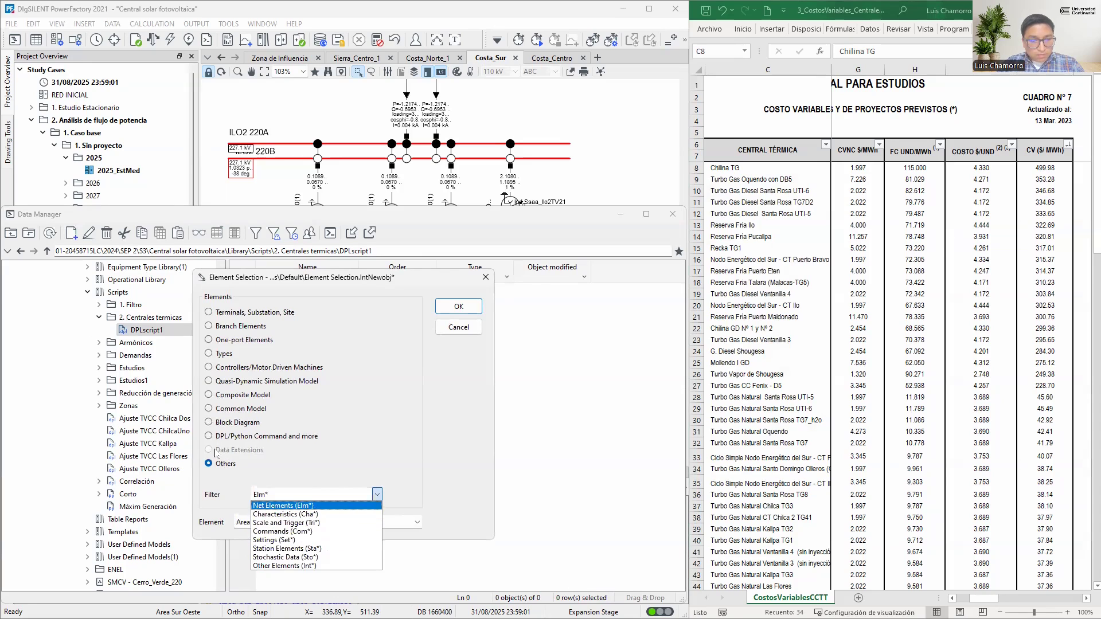
left_click(294, 541)
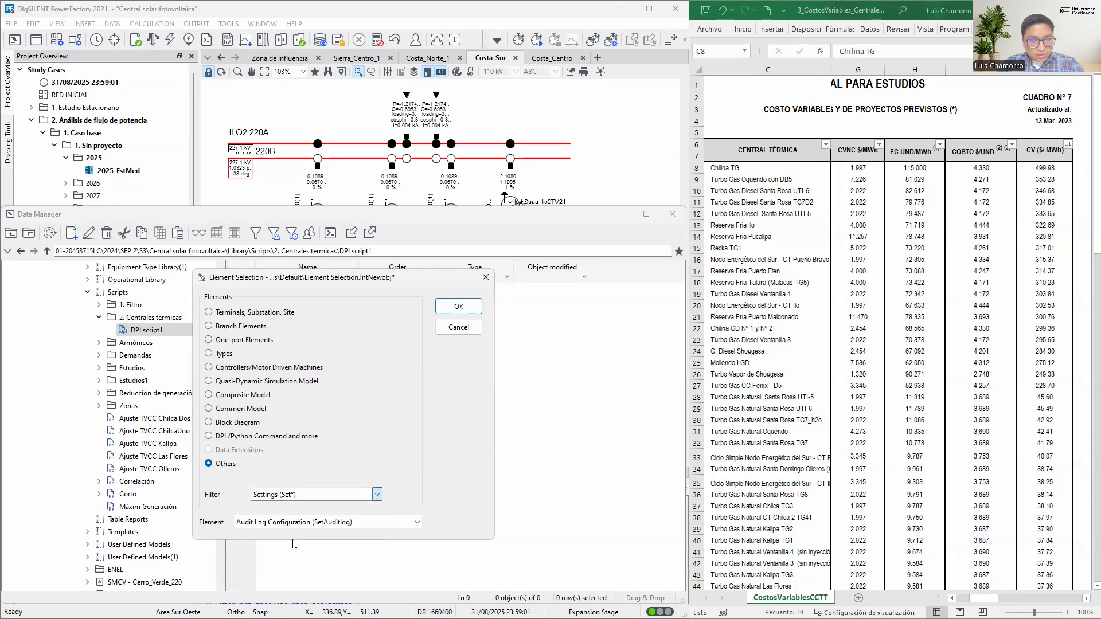
left_click(417, 523)
left_click_drag(419, 323, 409, 454)
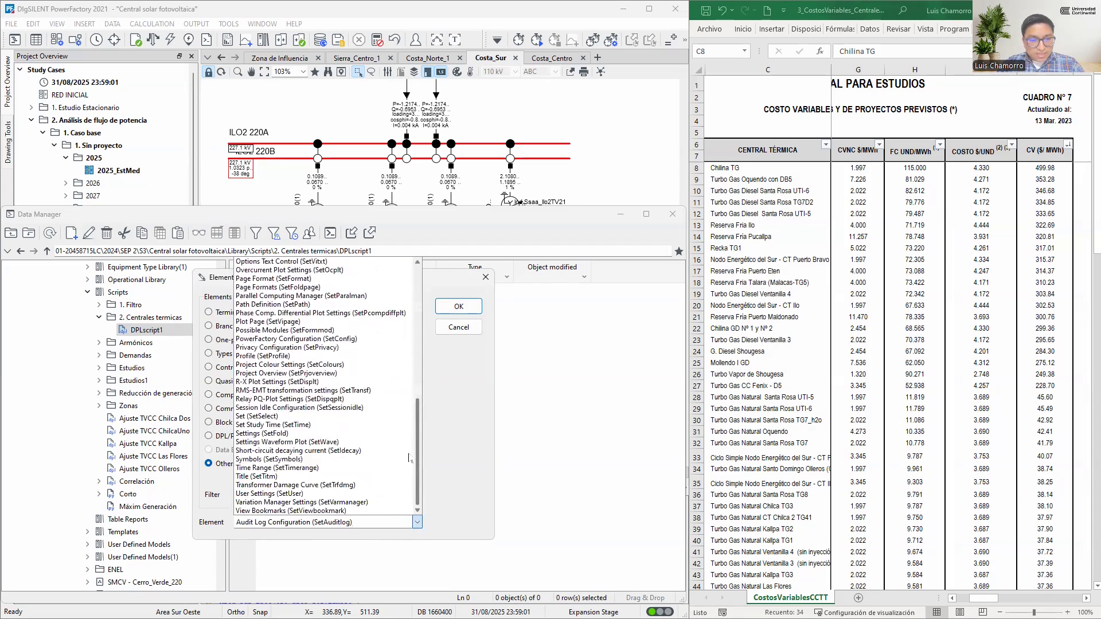
left_click(261, 416)
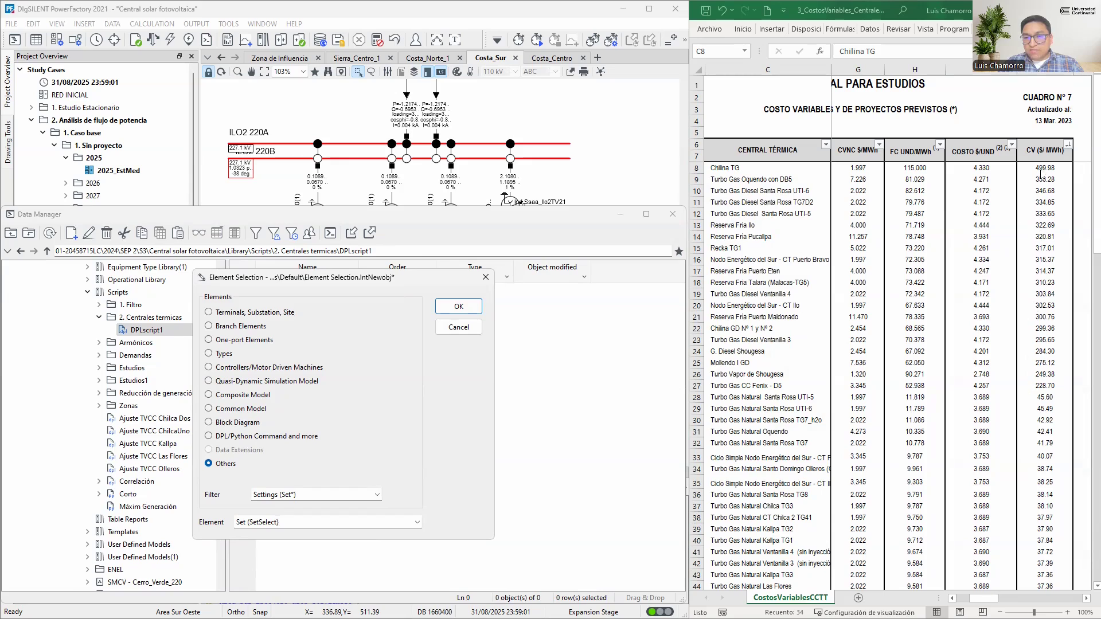
left_click(459, 307)
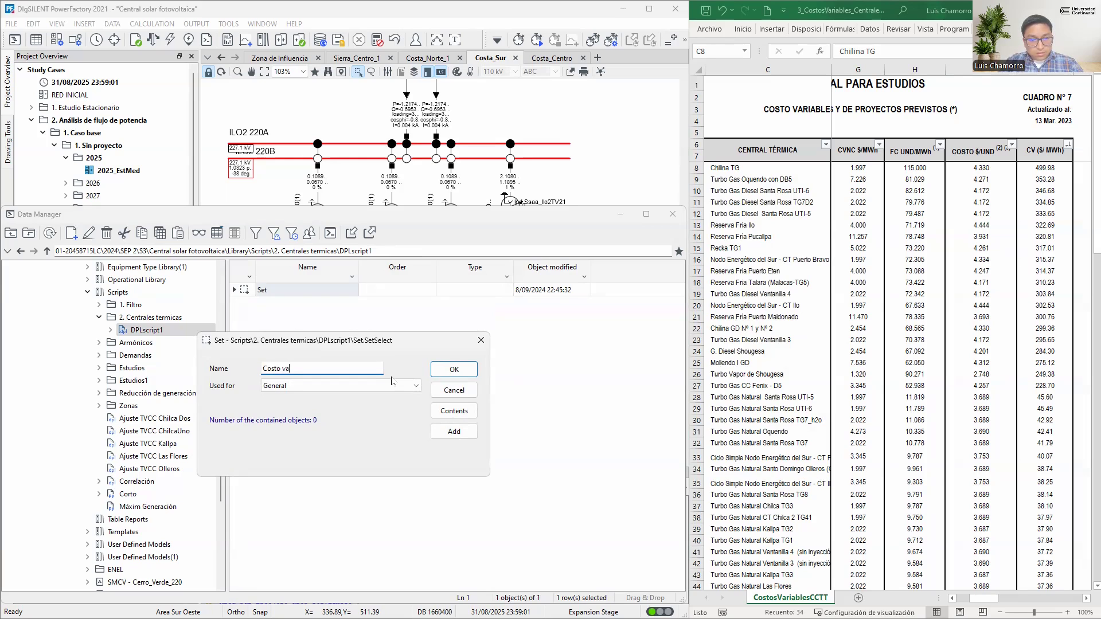
type("able")
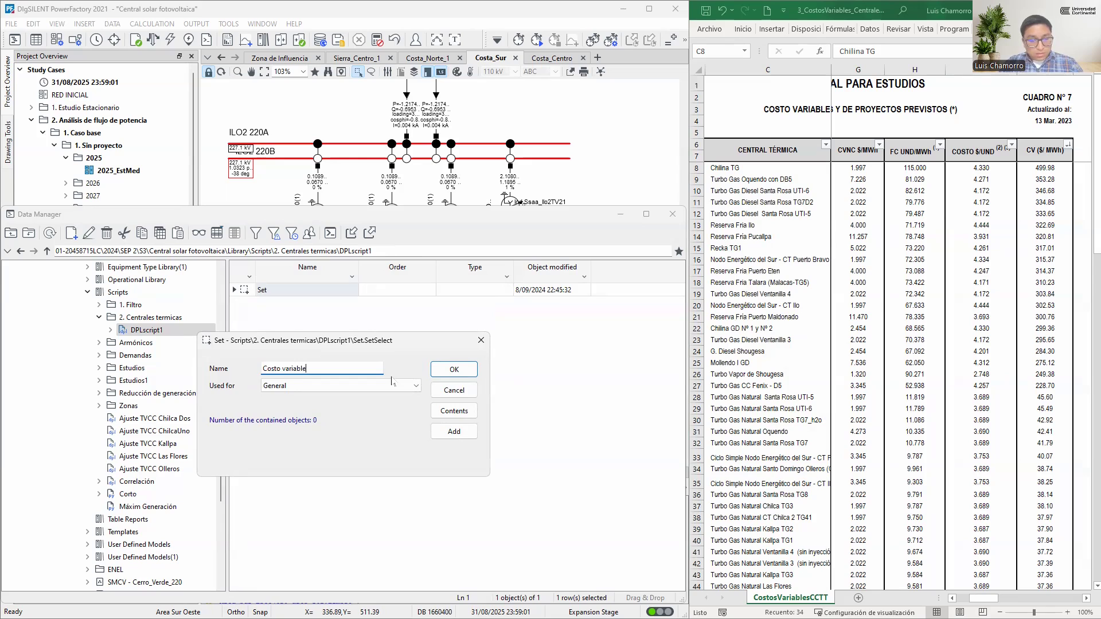
key("Return")
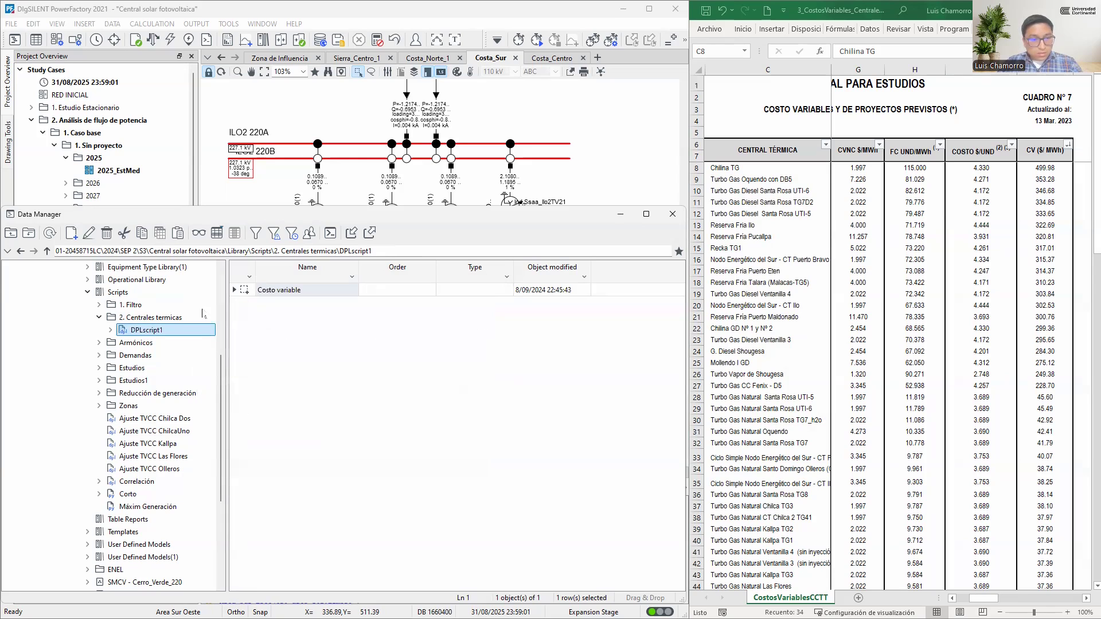
Open the Costo variable set under the DPL script and minimise the Data Manager
left_click(111, 330)
left_click(148, 343)
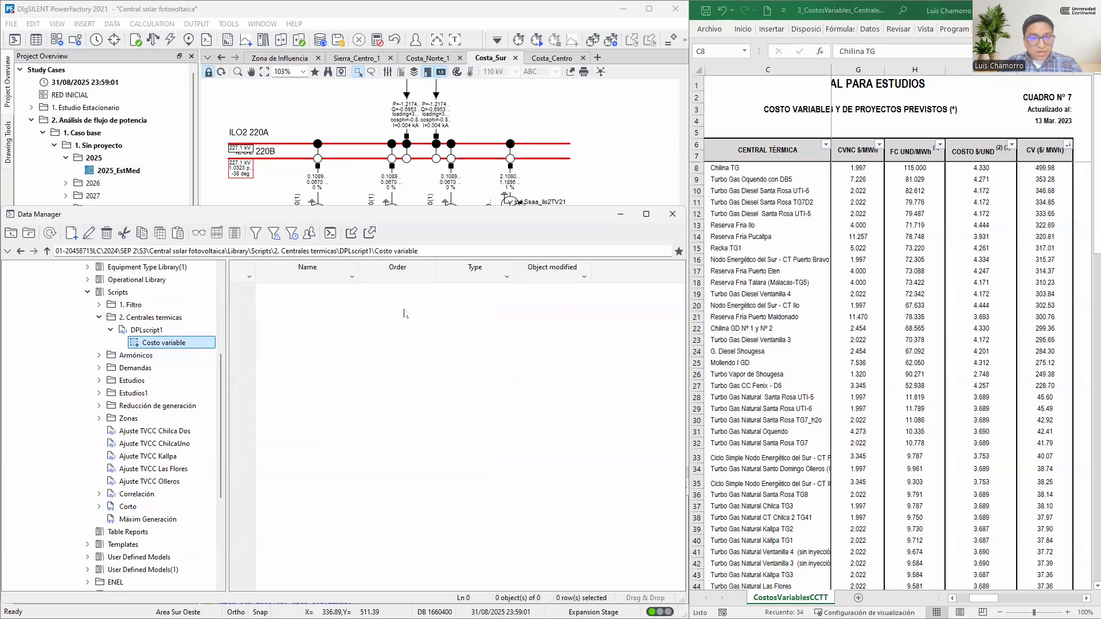
left_click(621, 216)
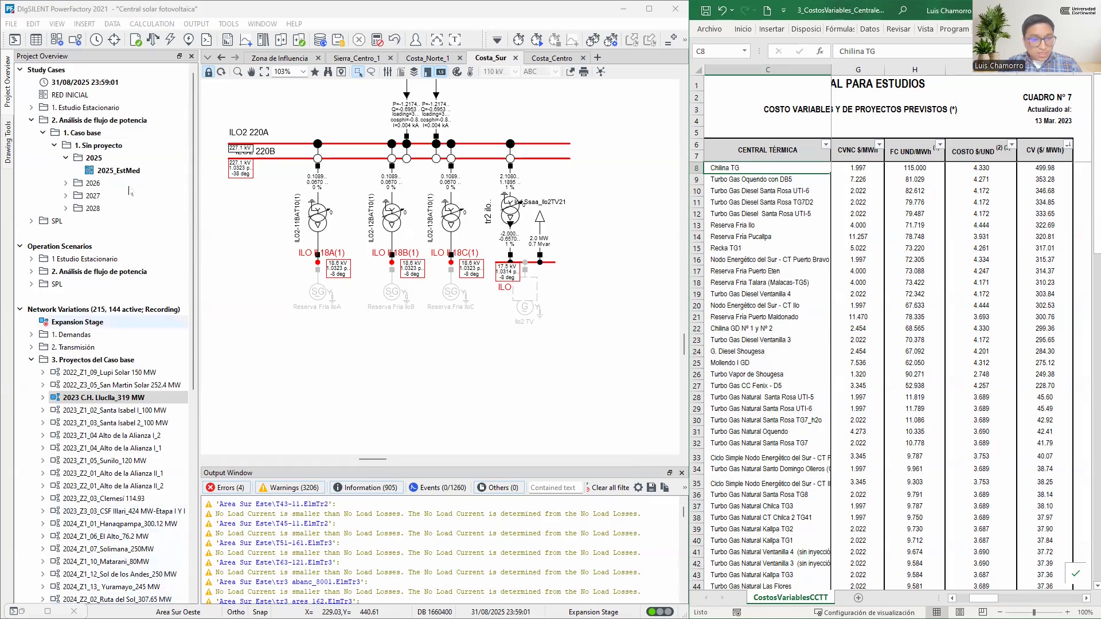
Filter the synchronous machine names in the Network Model Manager by "chili", keeping only Chili TG
left_click(36, 40)
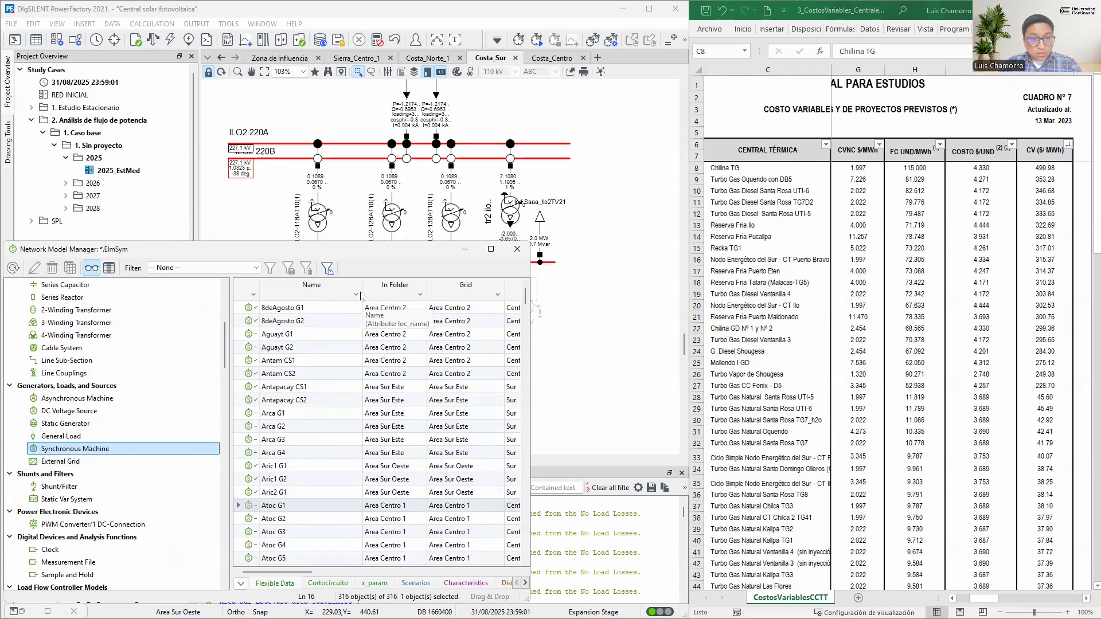
left_click(356, 295)
type("chil")
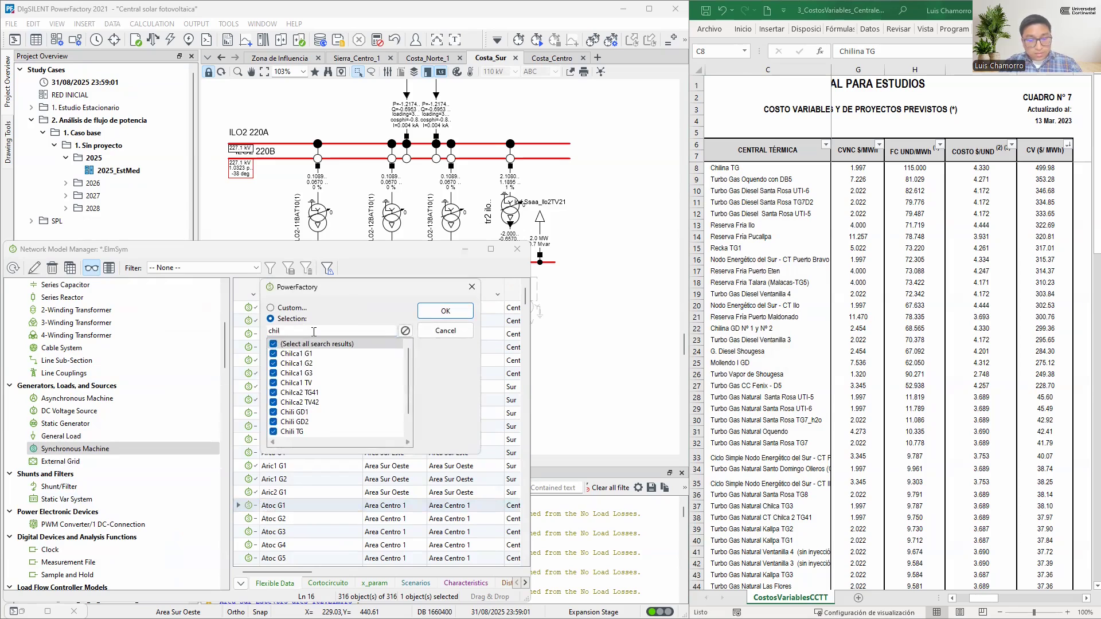
type("i")
left_click(309, 344)
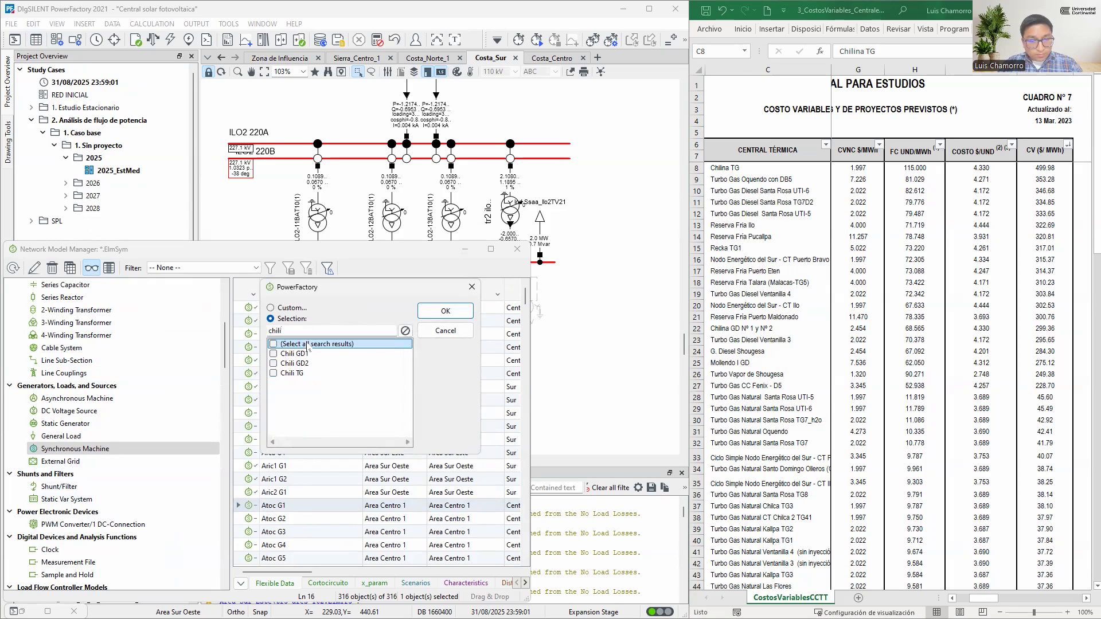
left_click(293, 373)
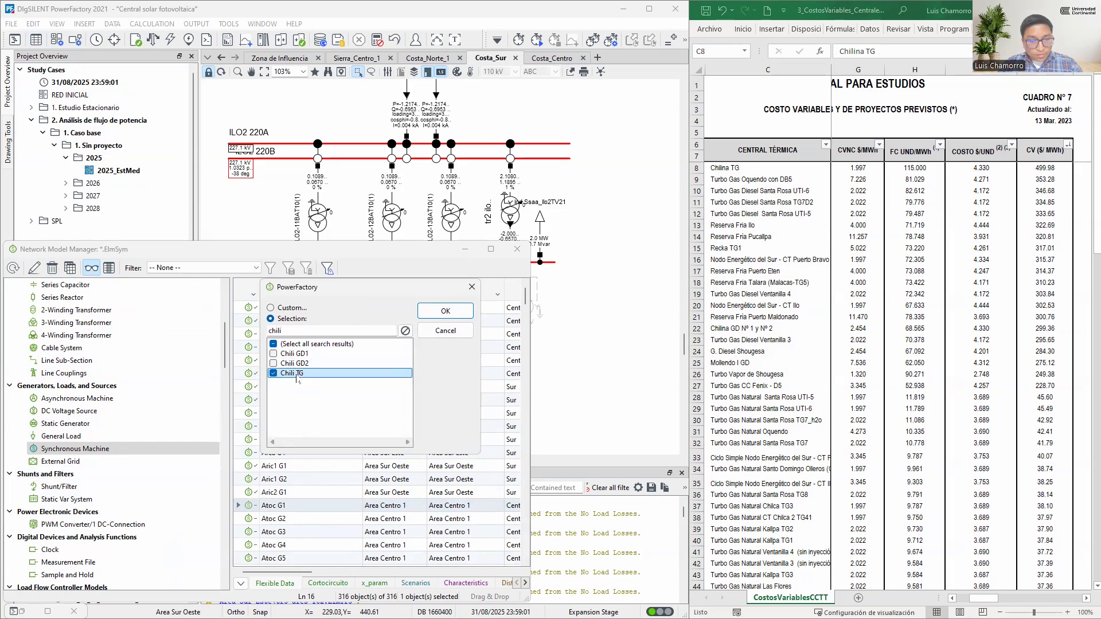
left_click(440, 312)
Copy the Chili TG machine and paste it as a shortcut into the Costo variable set
right_click(251, 313)
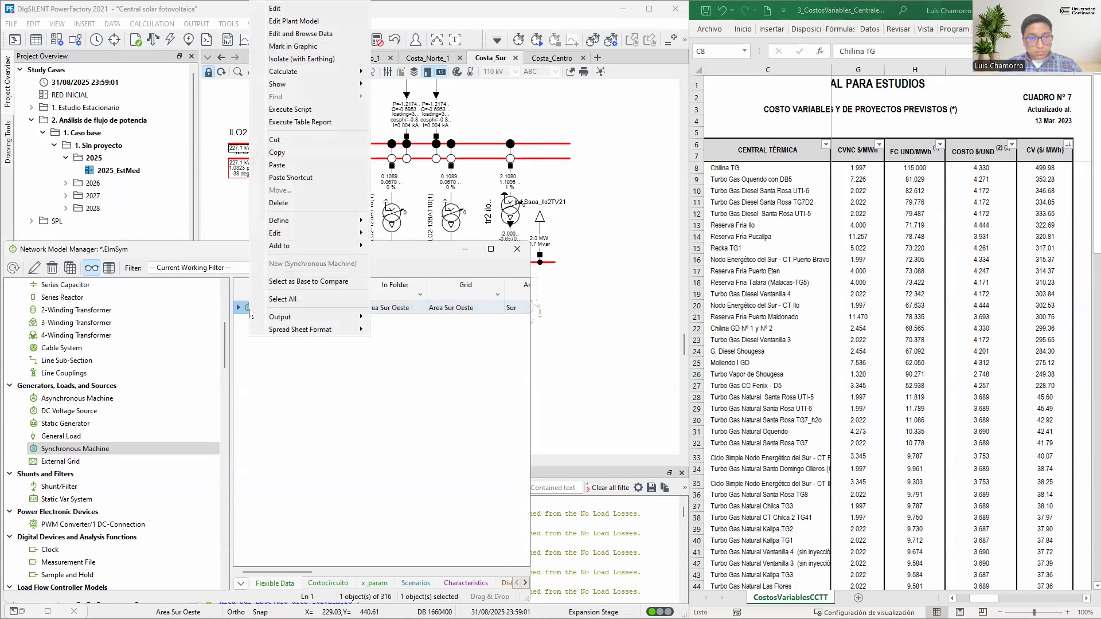
left_click(277, 152)
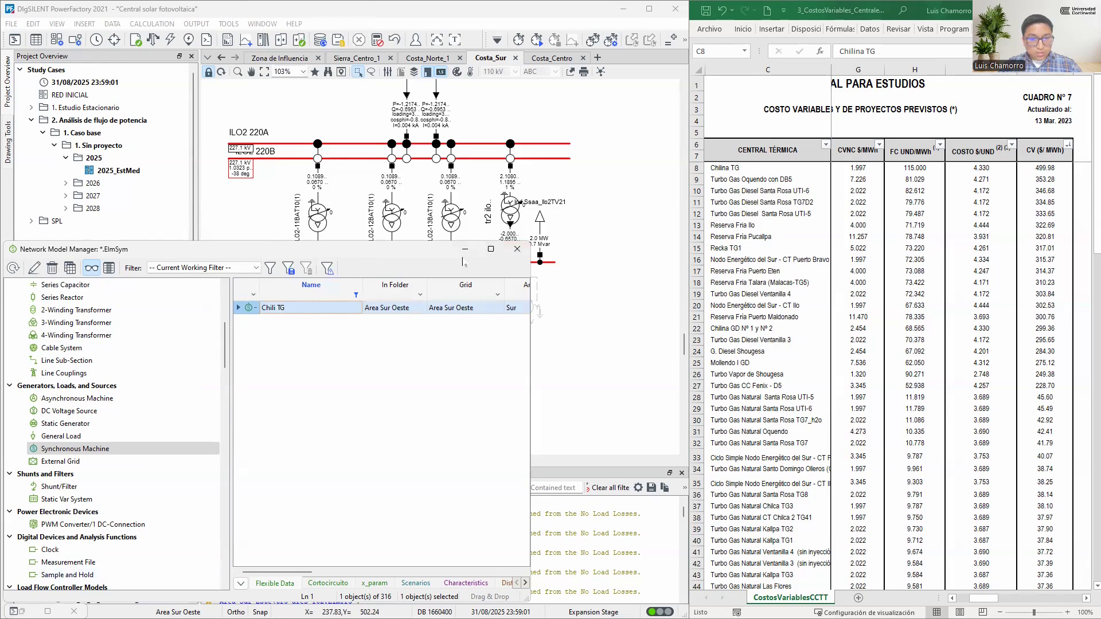
left_click(21, 610)
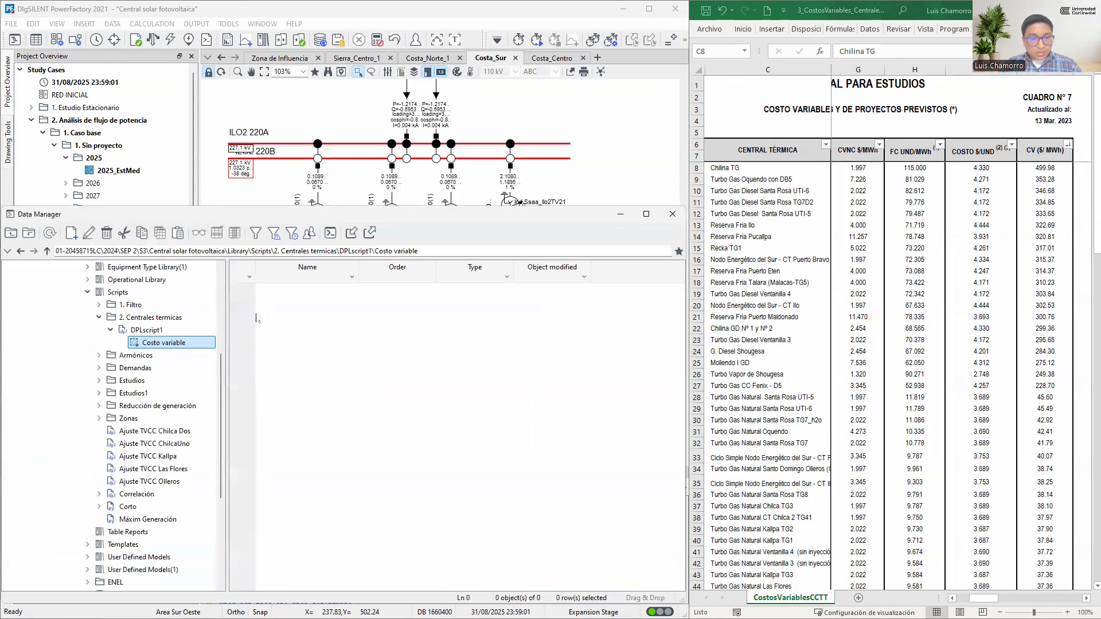
right_click(256, 318)
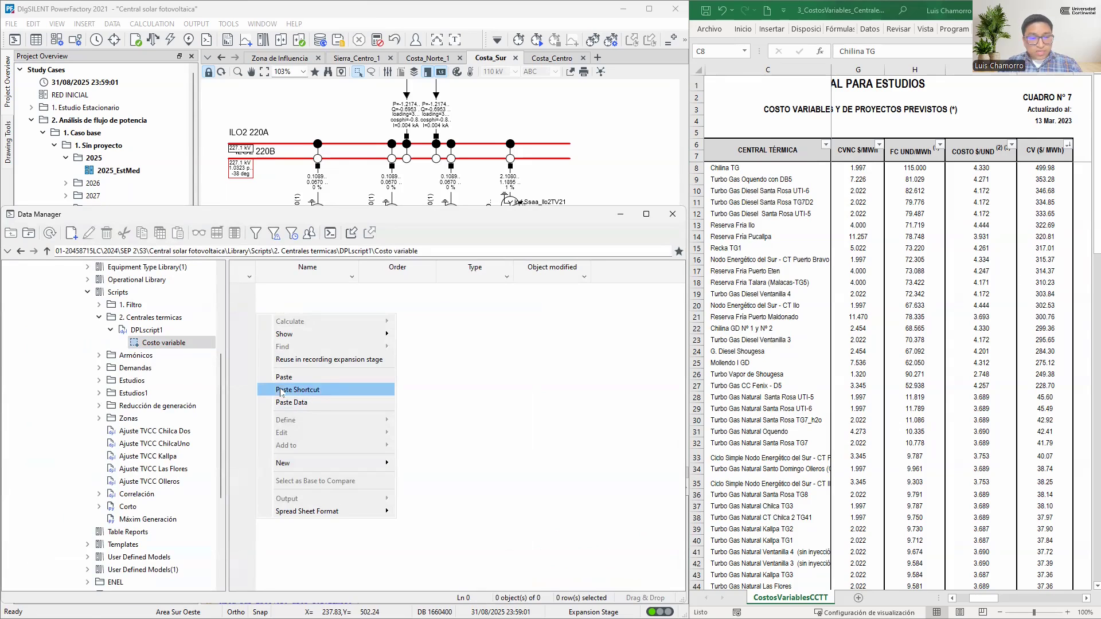
left_click(299, 390)
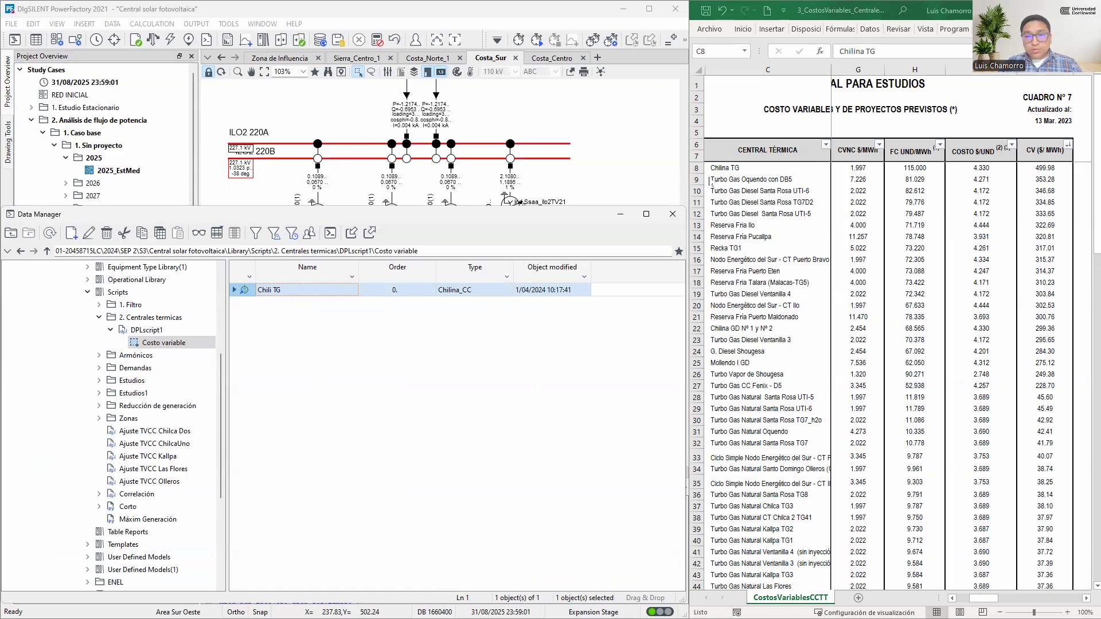
left_click(626, 216)
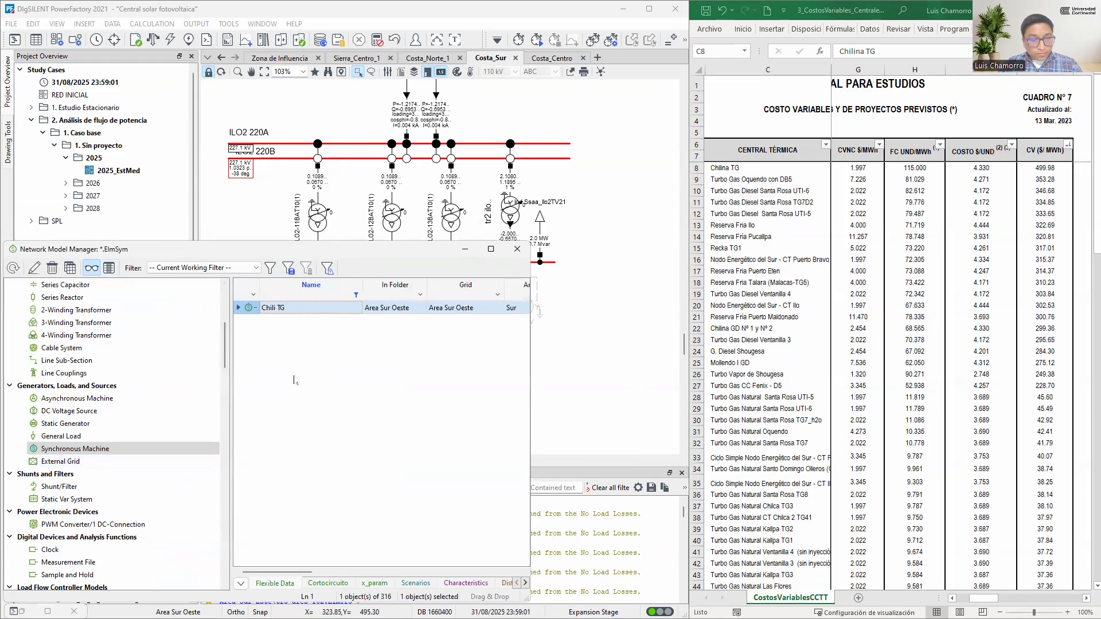
Filter the synchronous machine names in the Network Model Manager by "sdf"
left_click(356, 296)
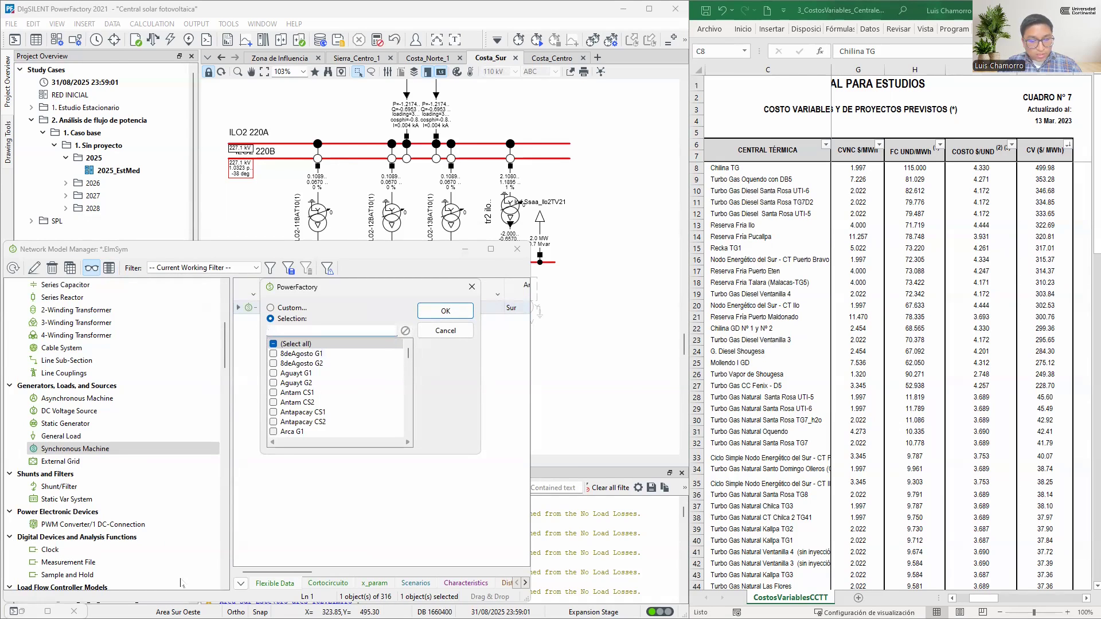
key("alt+Tab")
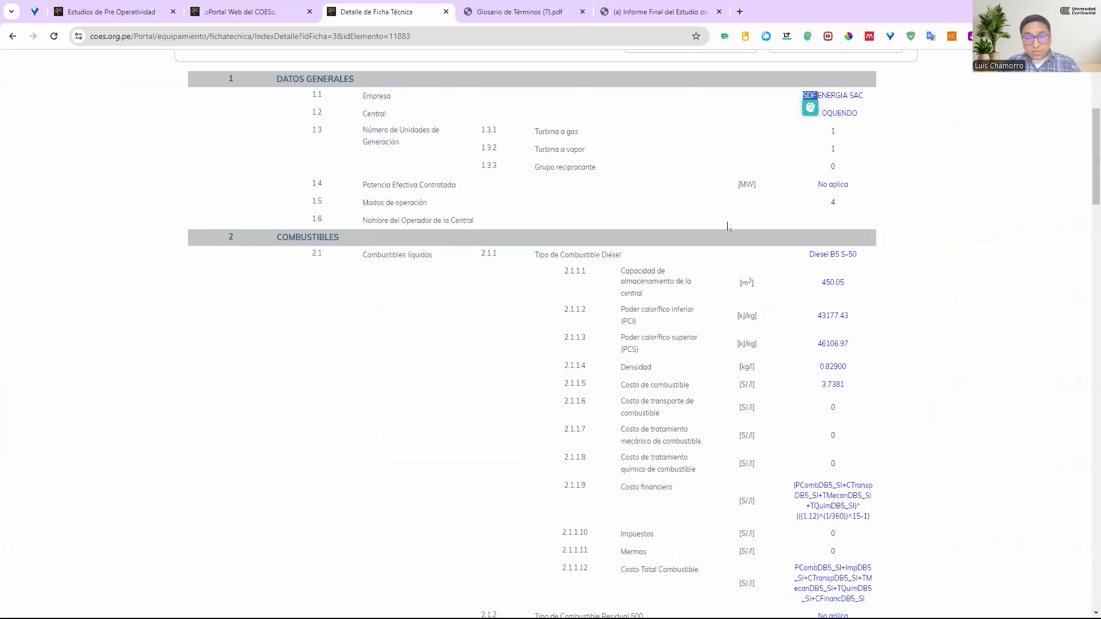
key("alt+Tab")
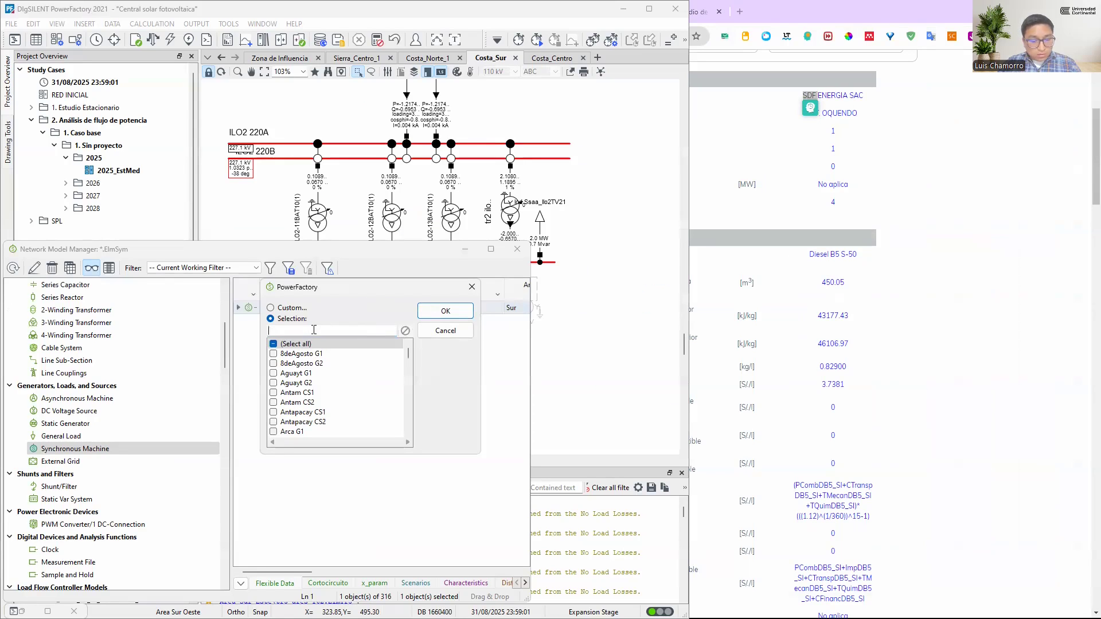
type("sdf")
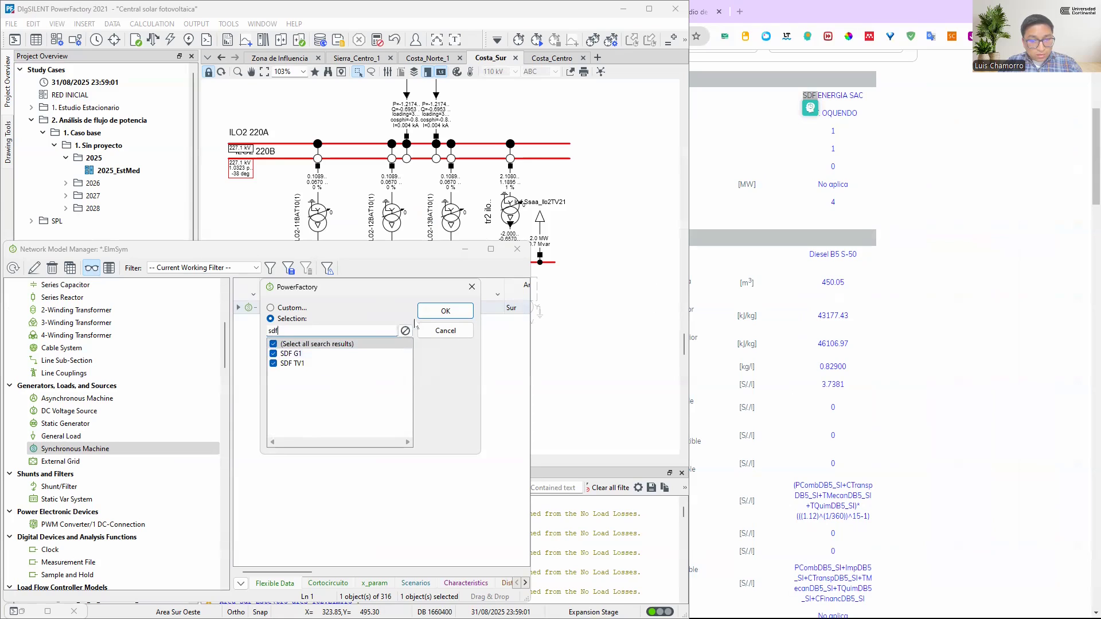
left_click(444, 313)
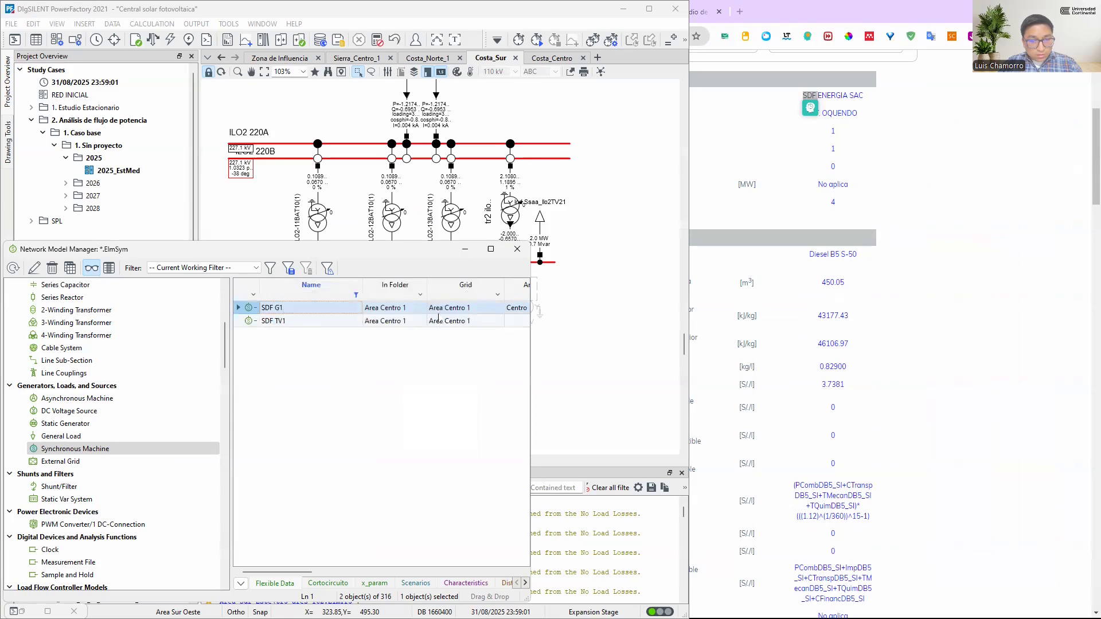
Copy the SDF G1 and SDF TV1 machines and paste them as shortcuts into the Costo variable set
left_click(246, 321, "shift")
left_click(48, 611)
right_click(273, 335)
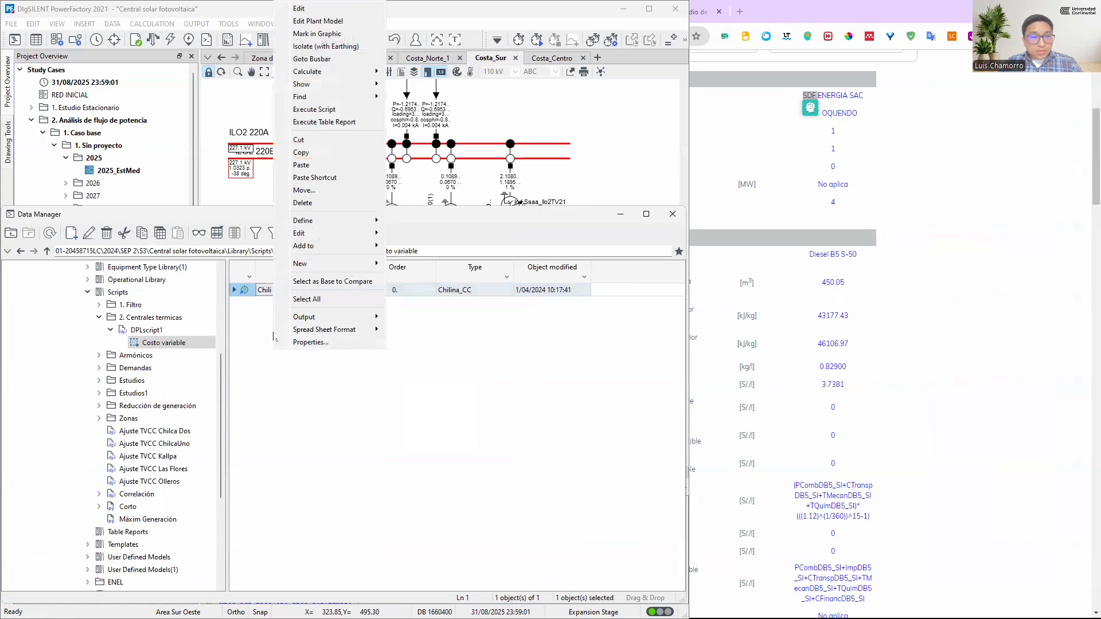
left_click(315, 179)
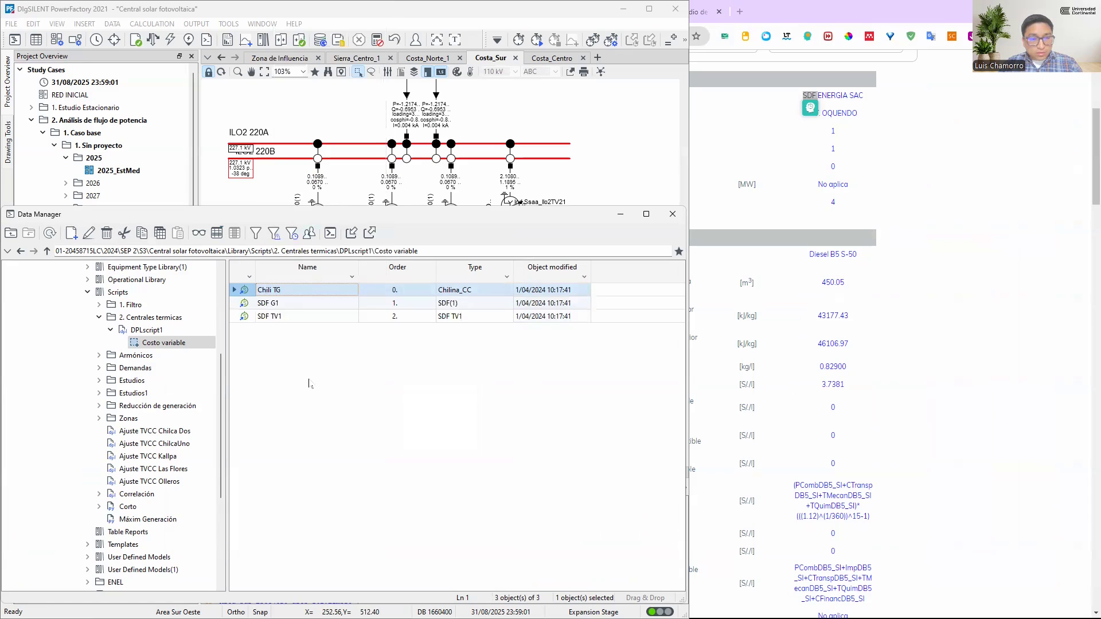
Compare the machines gathered in the Costo variable set with the remaining thermal plants listed in the variable cost spreadsheet
key("ctrl+a")
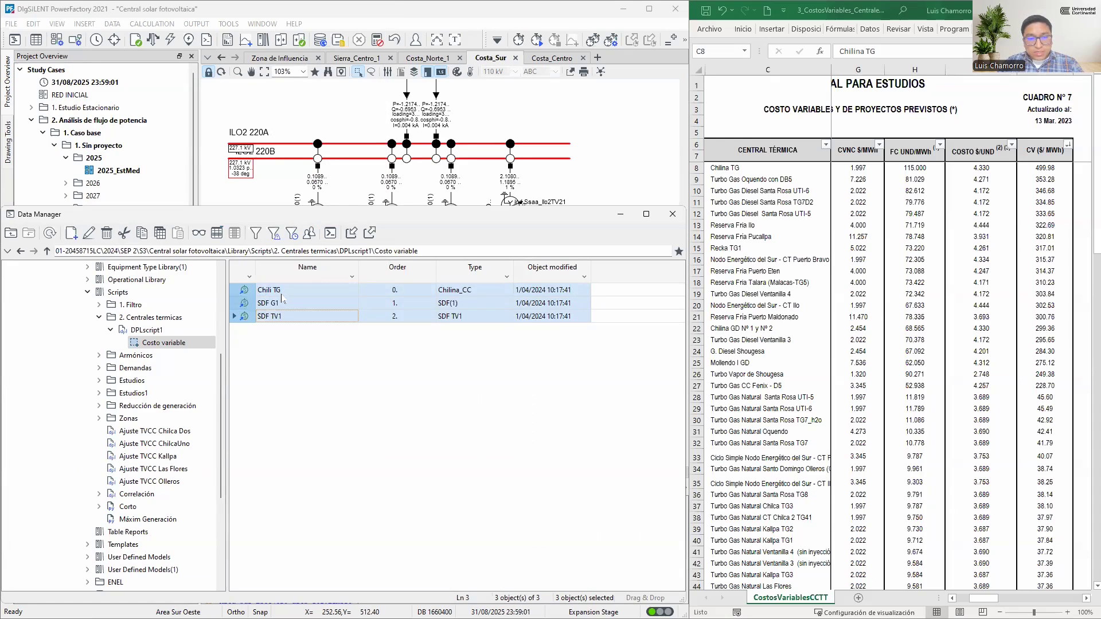
left_click_drag(746, 169, 746, 468)
scroll(745, 466, "down", 6)
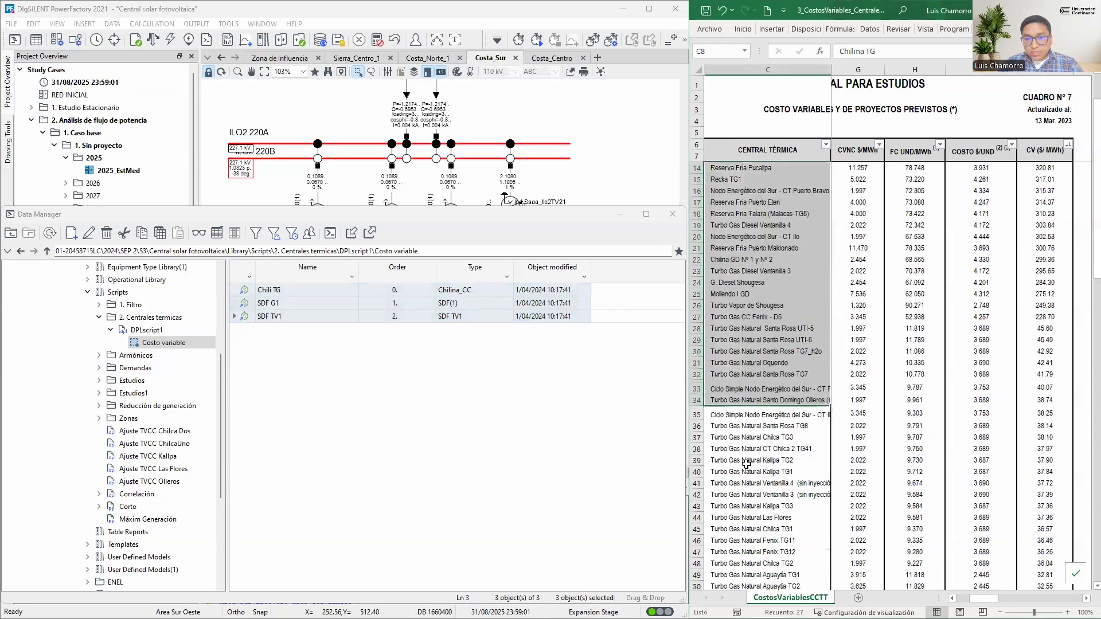
scroll(746, 465, "up", 6)
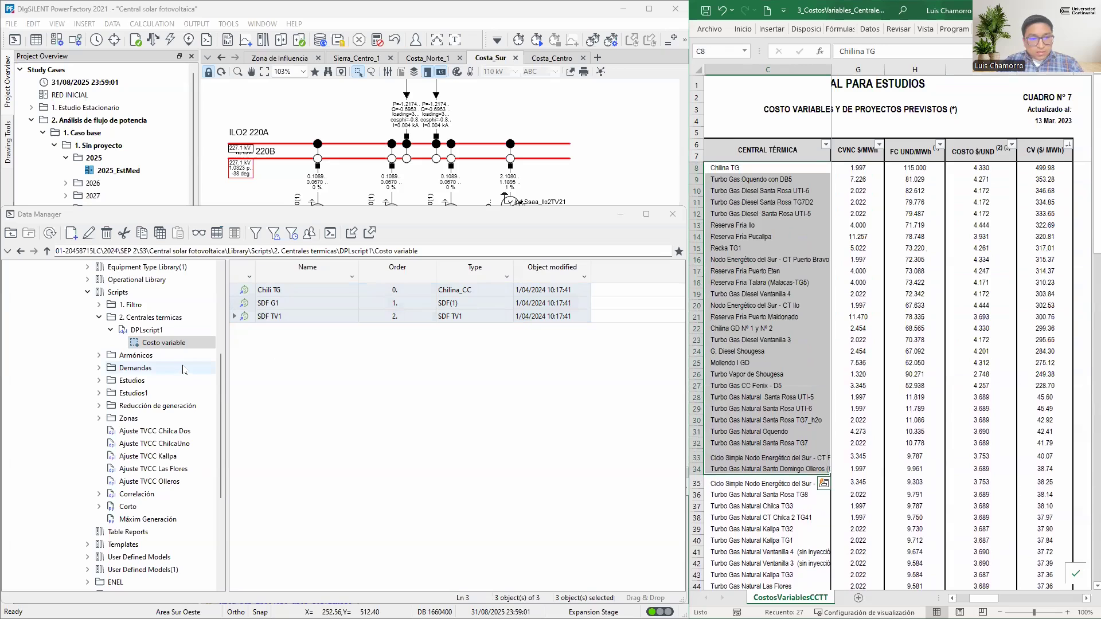
Open the Centrales Termicas set under Scripts > 1. Filtro > 1. Costo variable, review its machines and show them in detail mode
left_click(100, 317)
left_click(99, 305)
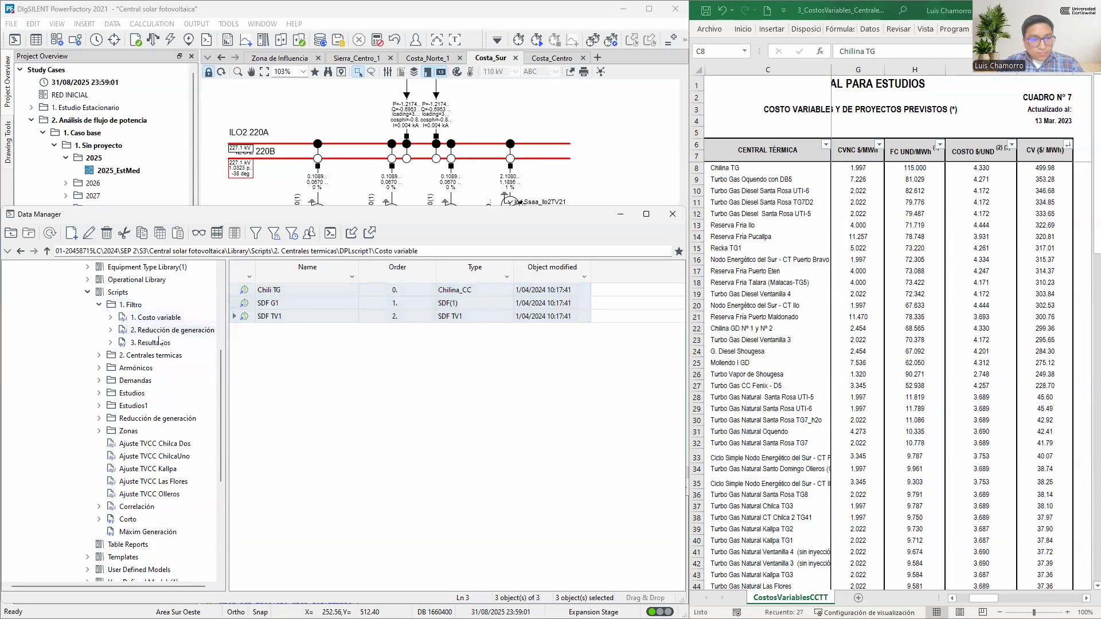
left_click(171, 321)
left_click(111, 317)
left_click(166, 330)
scroll(346, 378, "down", 3)
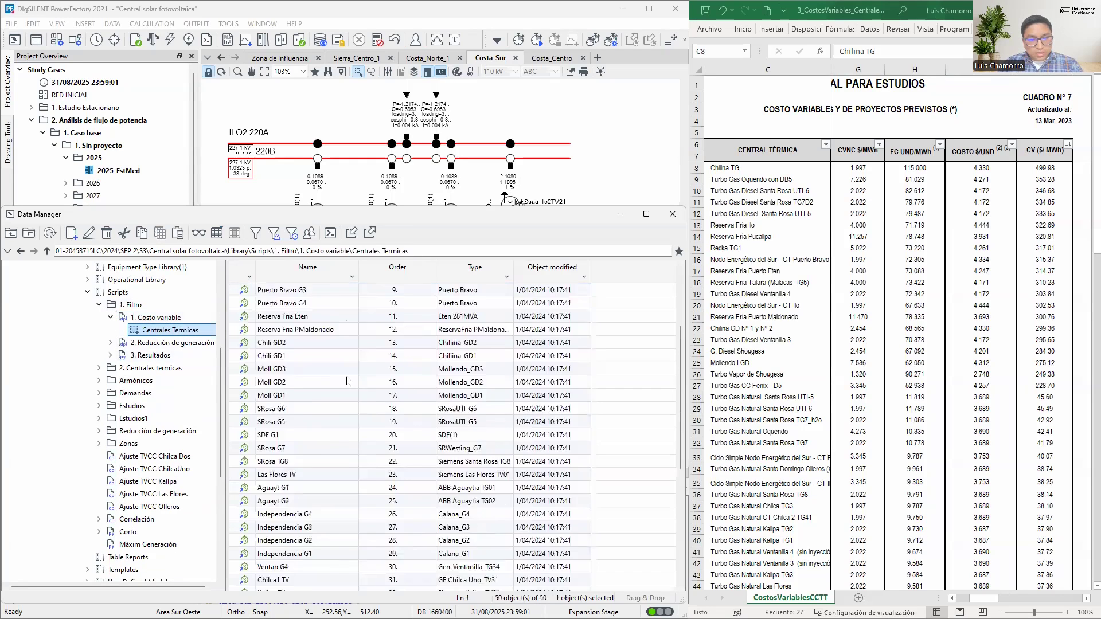
scroll(346, 378, "up", 3)
scroll(335, 370, "down", 8)
scroll(333, 366, "up", 8)
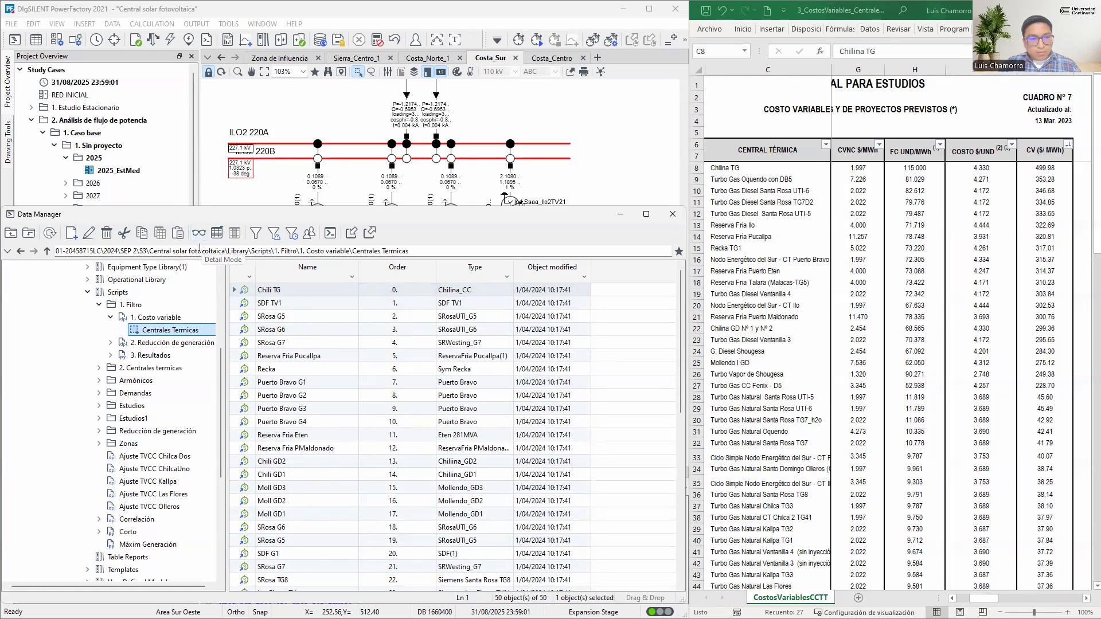
left_click(199, 233)
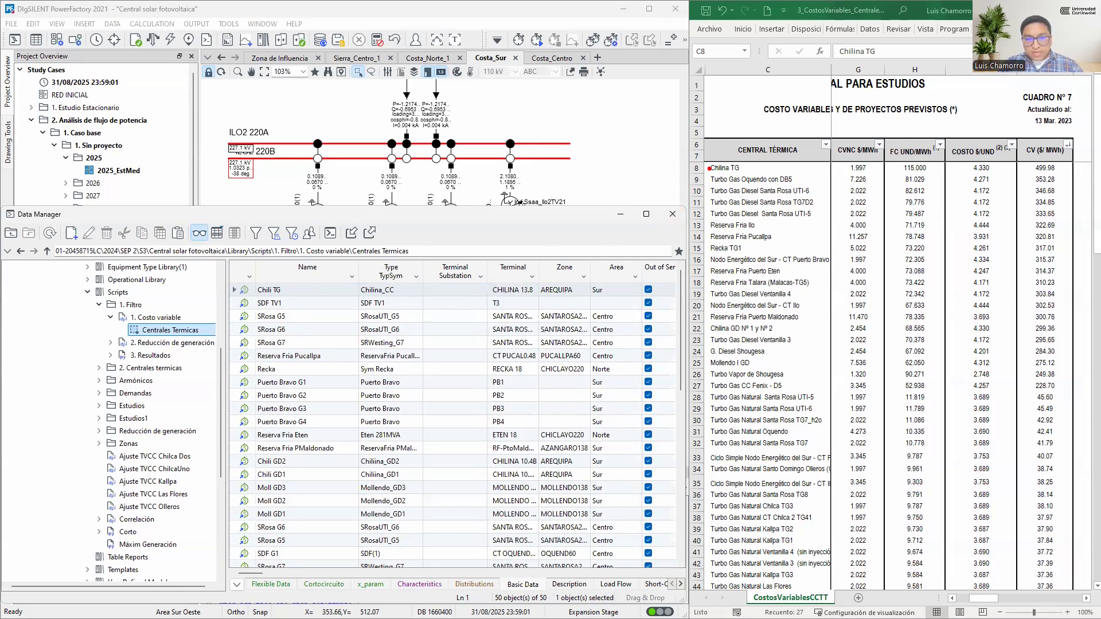
left_click_drag(705, 170, 316, 291)
left_click_drag(701, 180, 334, 300)
left_click_drag(701, 191, 344, 316)
left_click_drag(701, 203, 348, 330)
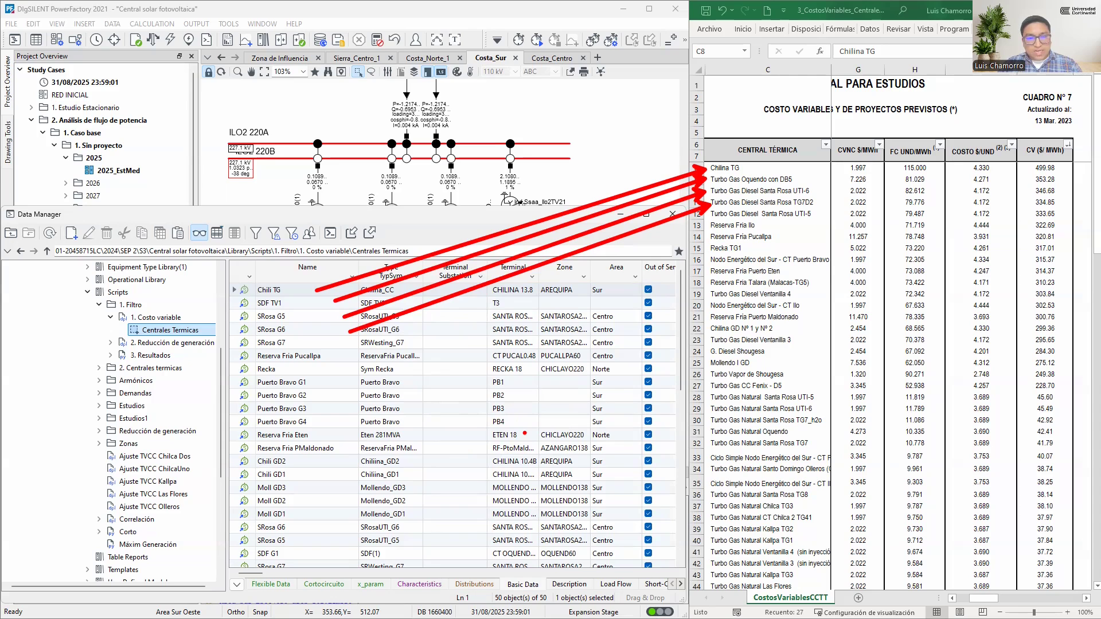
key("Escape")
Show the slack generator Sam G1 in the Sierra_Centro_1 diagram and set Las Flores TV out of service in the Centrales Termicas set
scroll(577, 459, "down", 4)
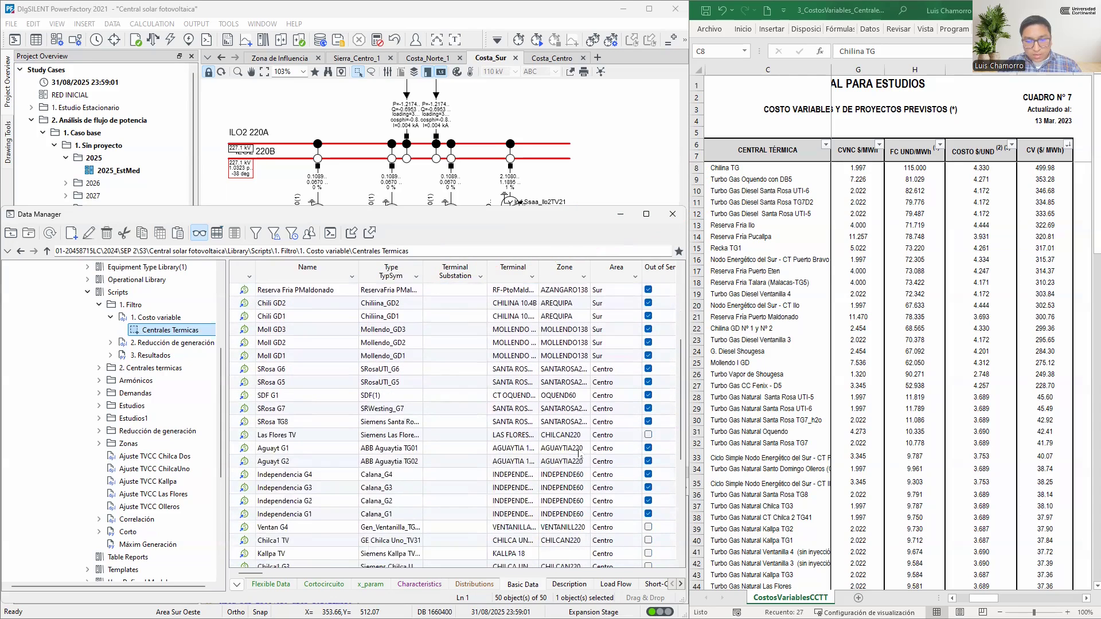
left_click(356, 61)
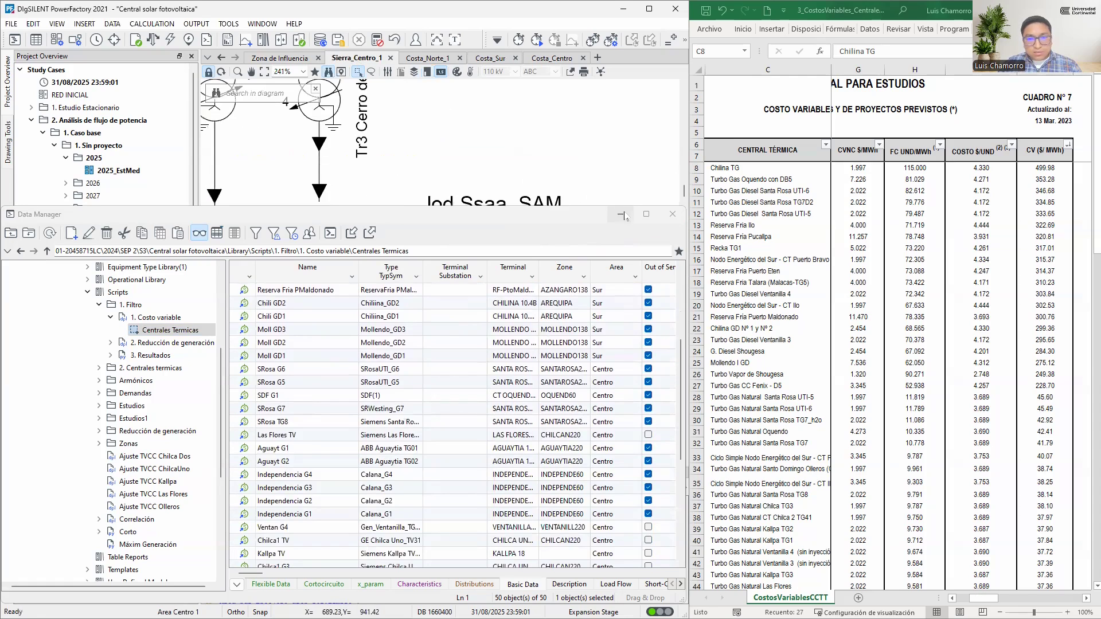
scroll(512, 164, "down", 5)
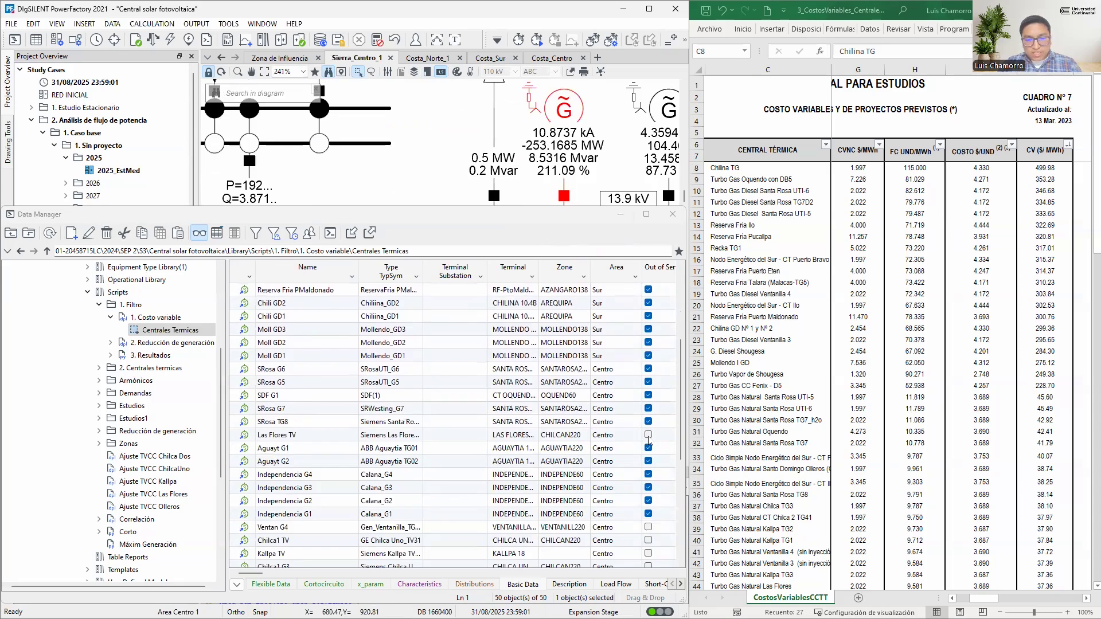
left_click(289, 436)
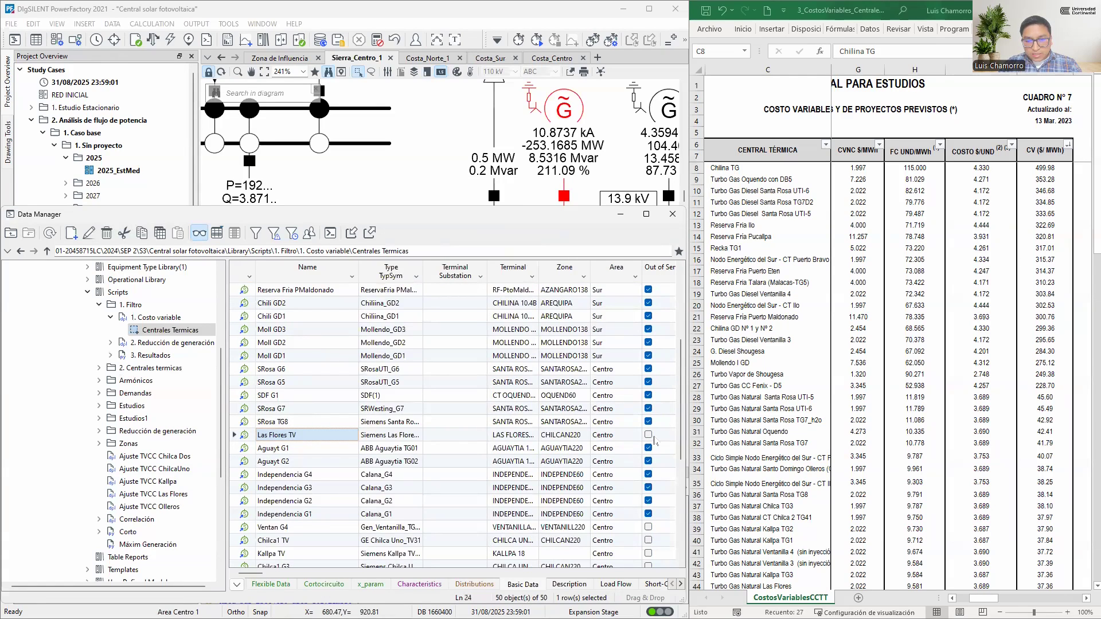
left_click(648, 435)
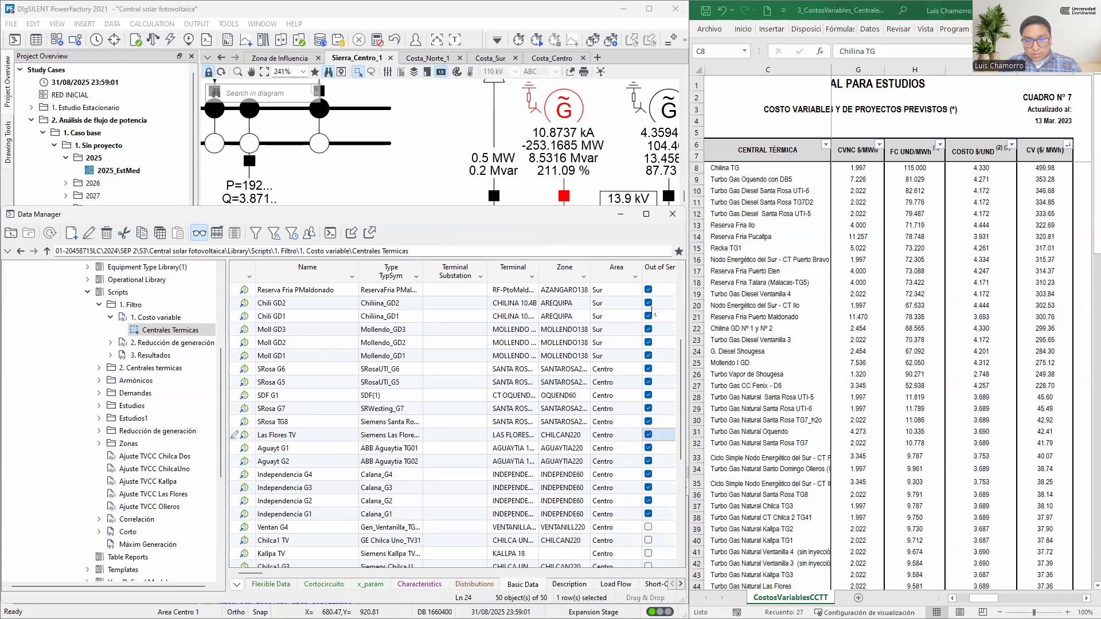
left_click(434, 142)
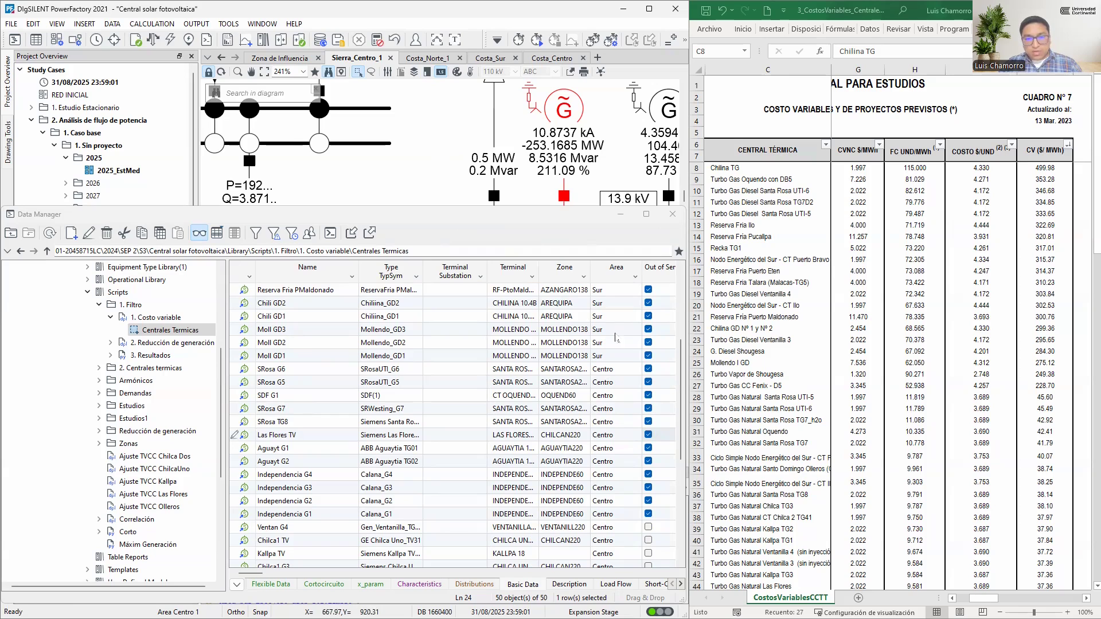
Set the Ventan G4 machine out of service and recalculate the load flow
scroll(650, 448, "down", 2)
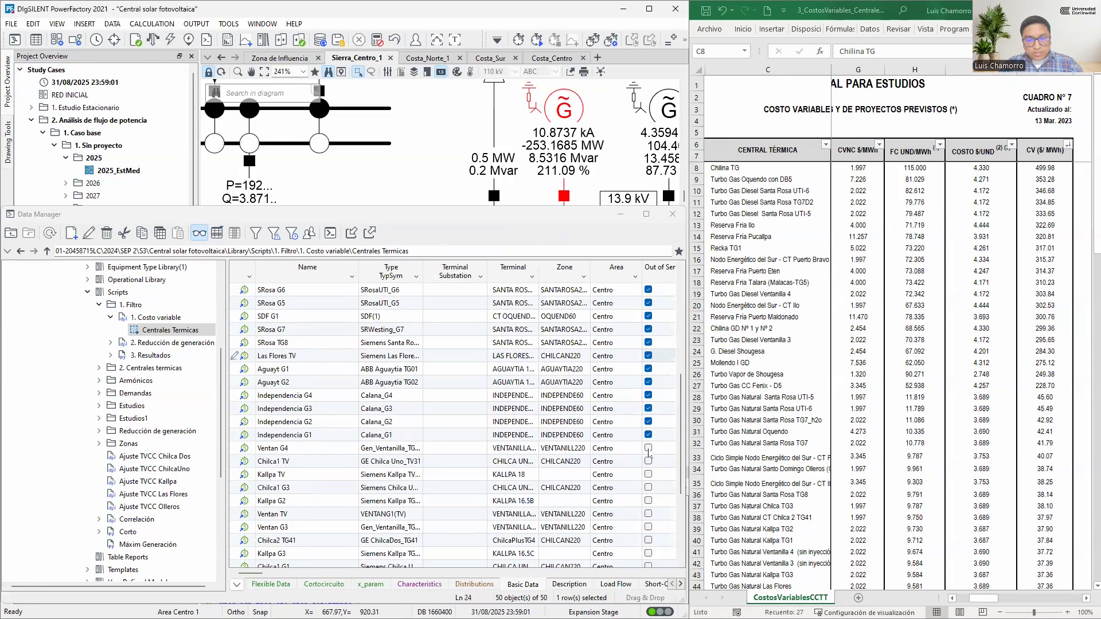
left_click(648, 448)
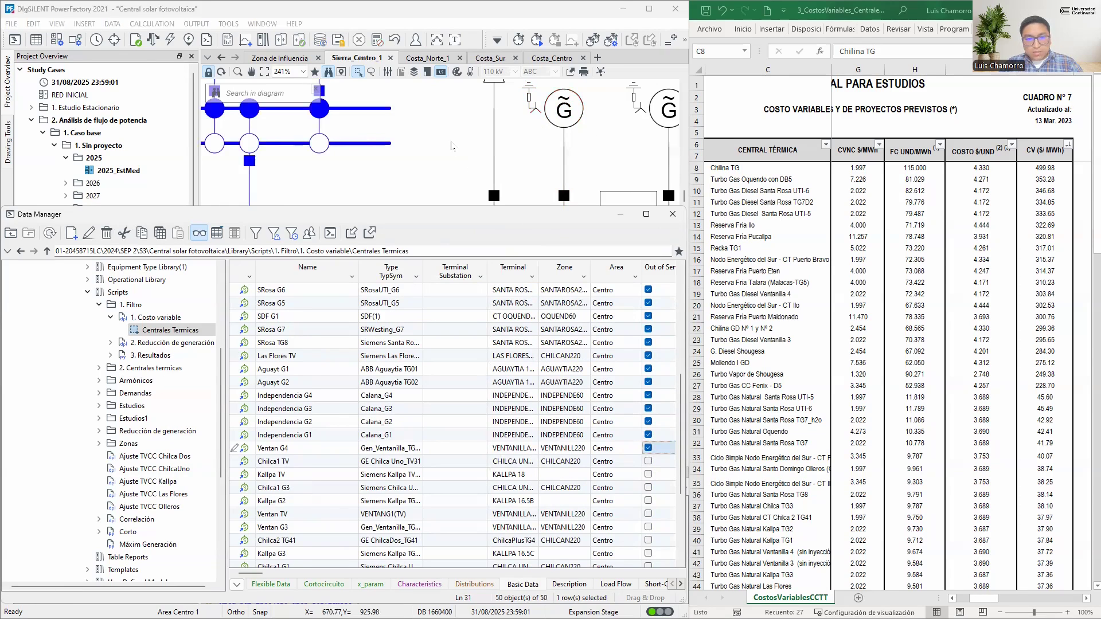
key("F10")
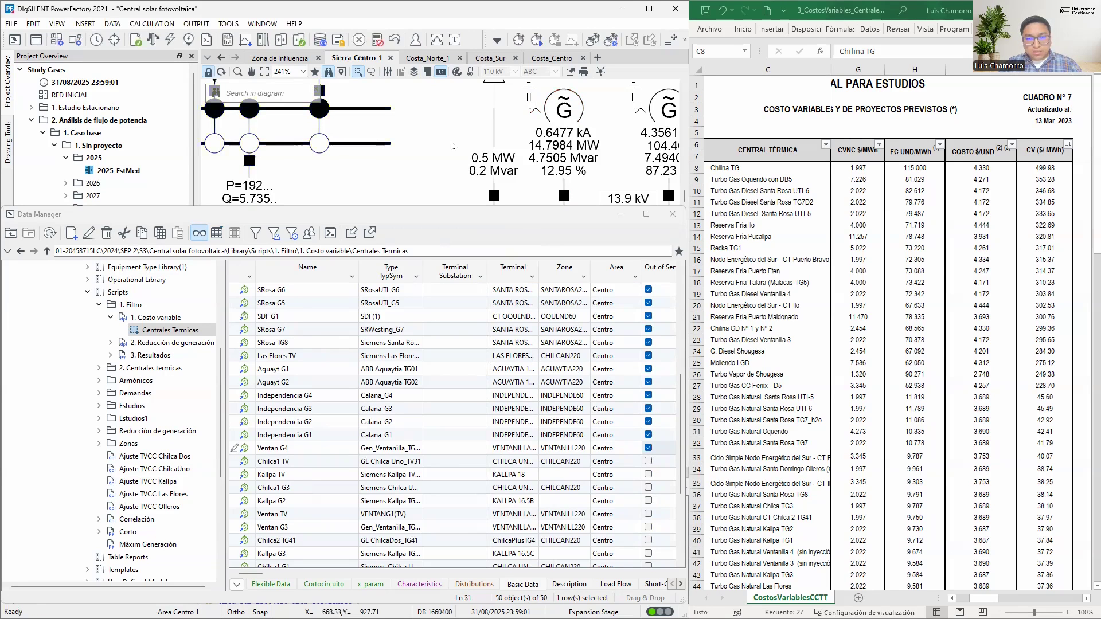
Inspect the load flow operational limits and capability curve of the Sam G1 synchronous machine without changing anything
double_click(563, 107)
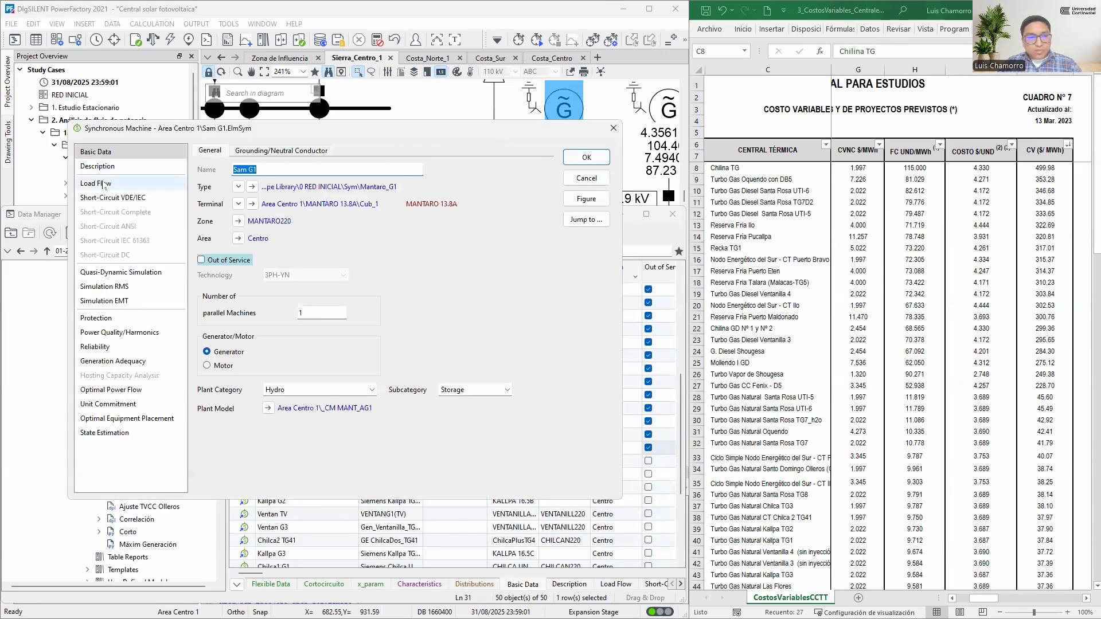
left_click(105, 184)
left_click(276, 150)
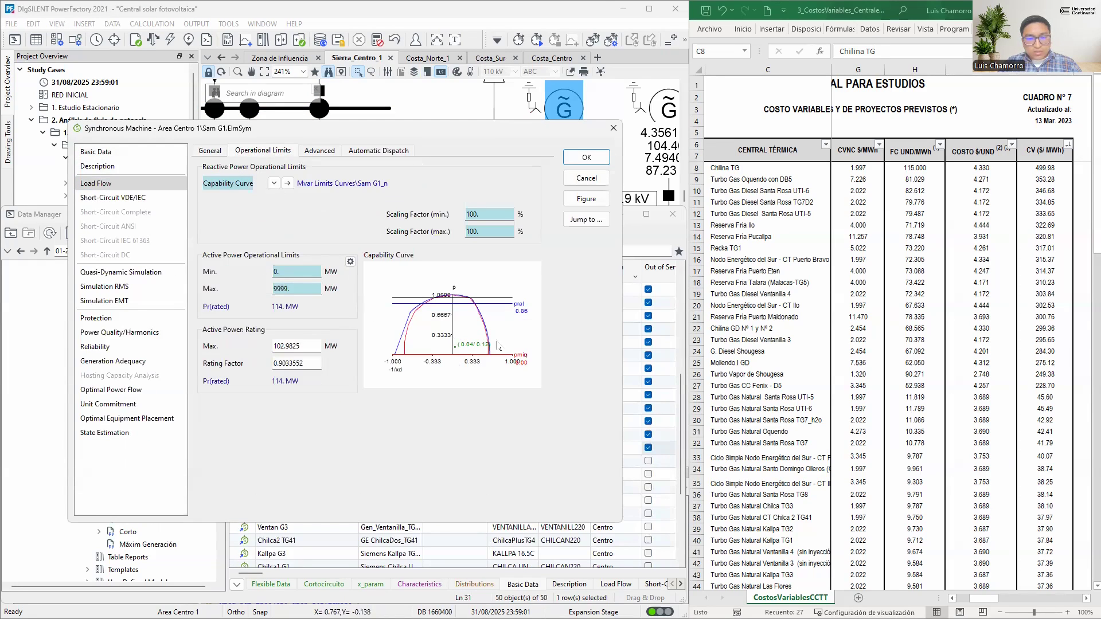
left_click(584, 179)
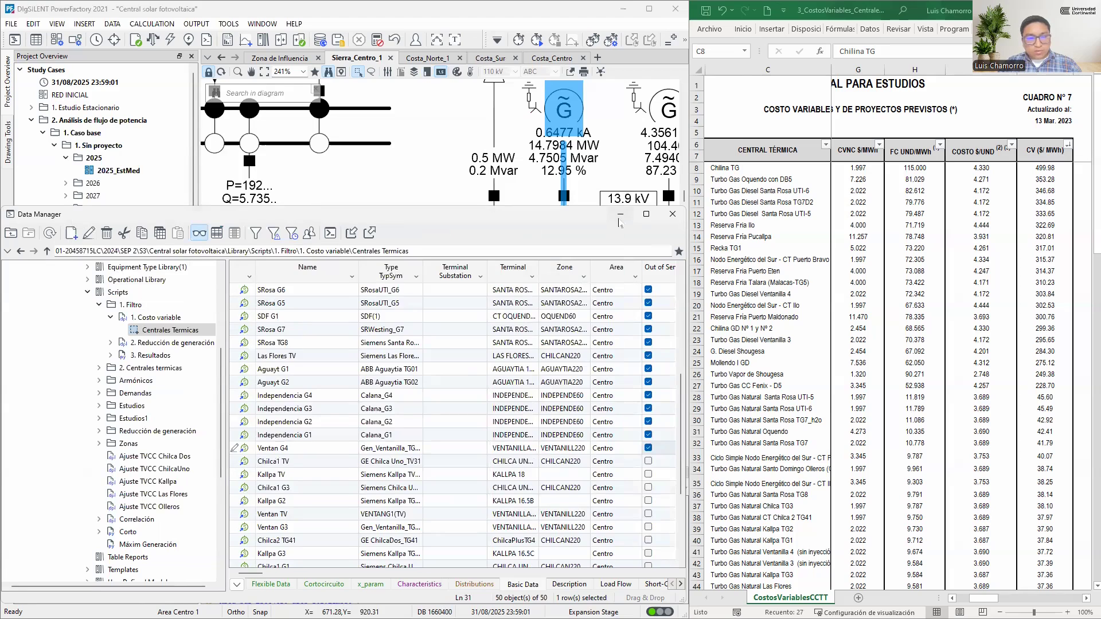
Minimise the Data Manager and check the CSF San Martin Solar entry and its connection point in the PDF's table of approved EPO projects
left_click(620, 215)
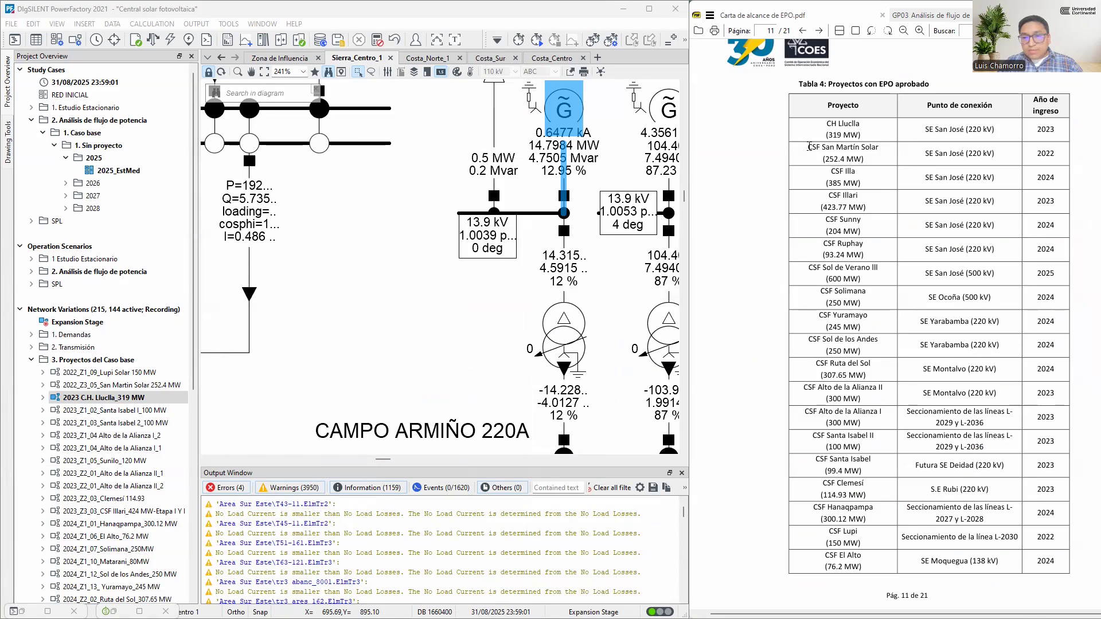
left_click_drag(808, 146, 888, 151)
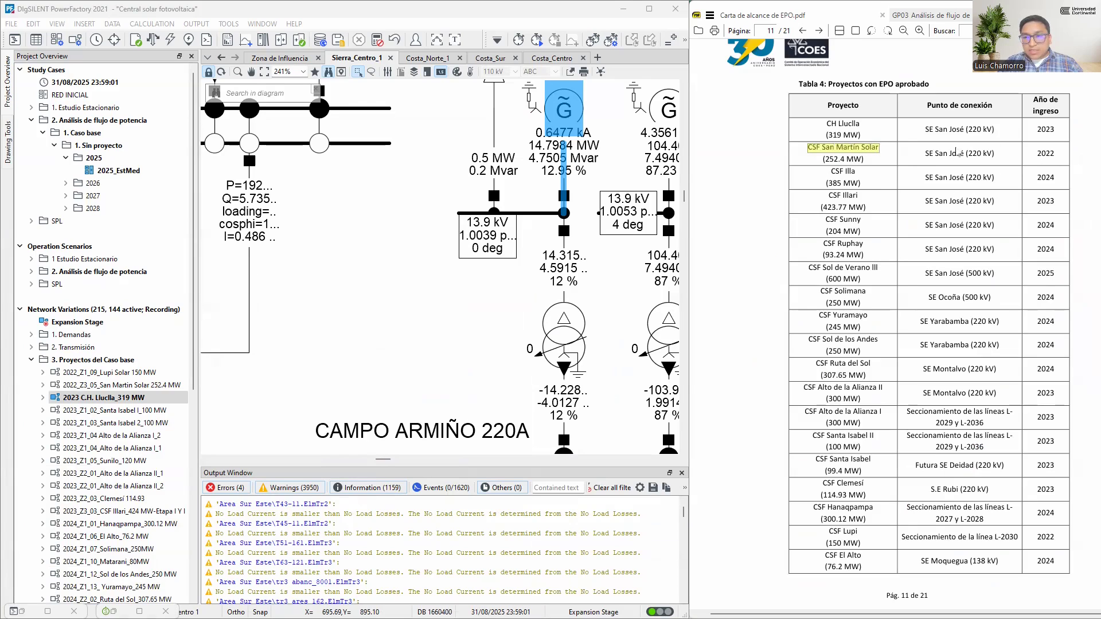
left_click_drag(924, 152, 996, 153)
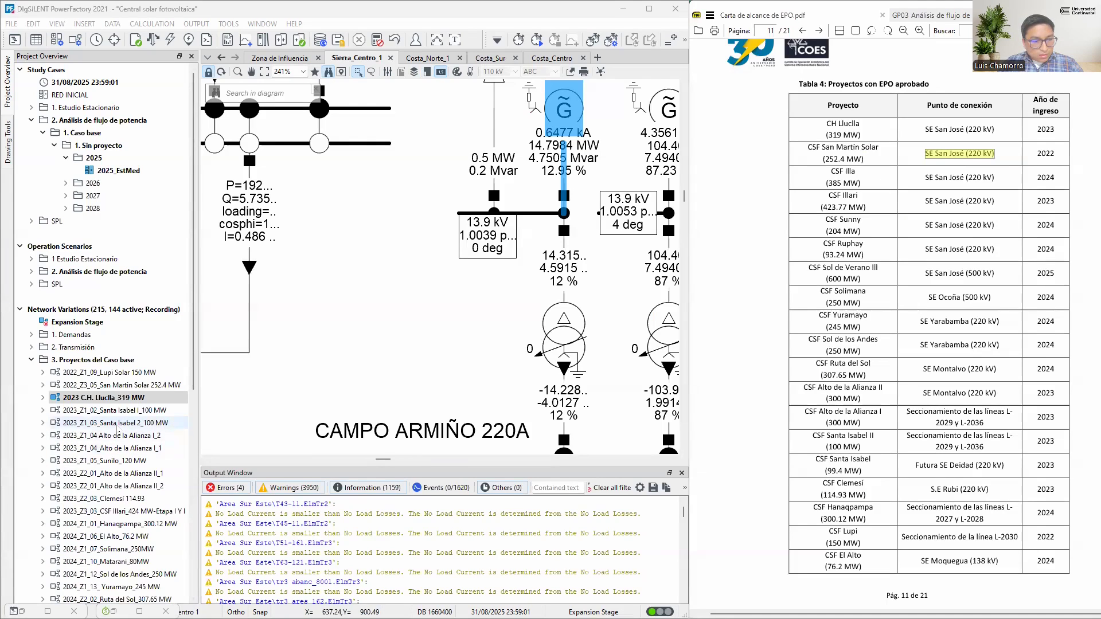
Activate the 2022_Z3_05_San Martin Solar 252.4 MW variation, saving the changes to scenario 2025_EstMed and Ventan G4, and rerun the load flow
left_click(90, 386)
right_click(90, 390)
left_click(132, 428)
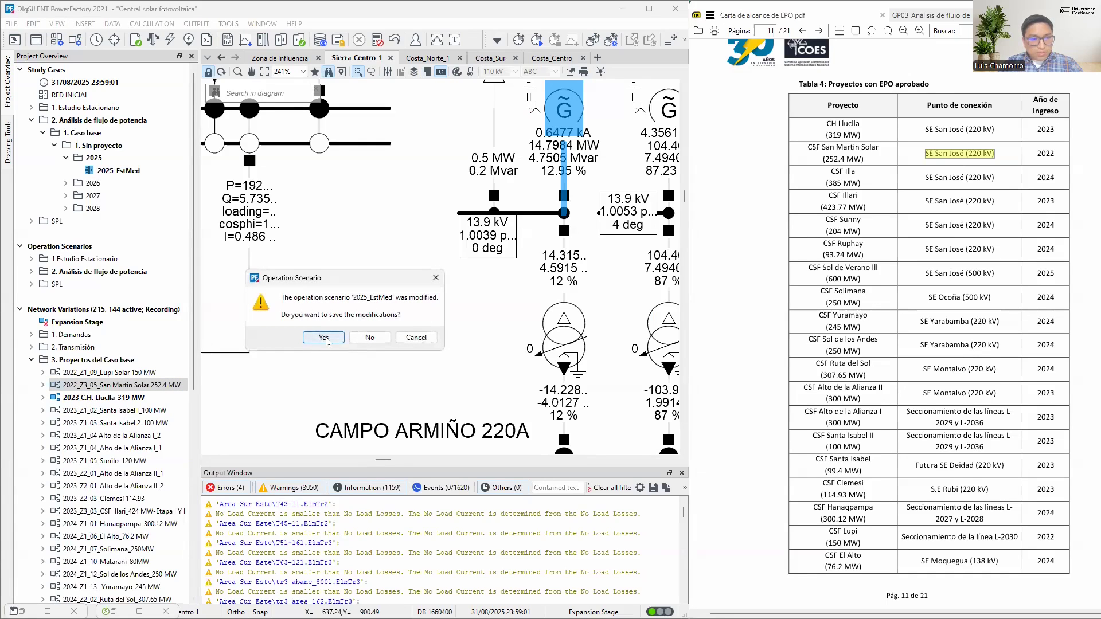
left_click(324, 338)
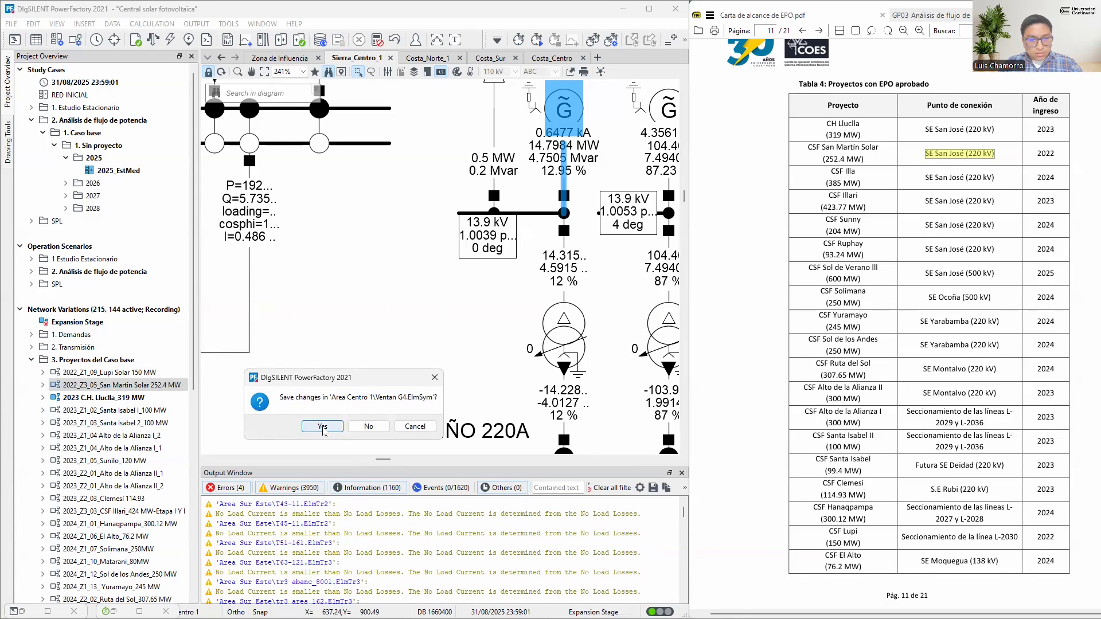
left_click(322, 426)
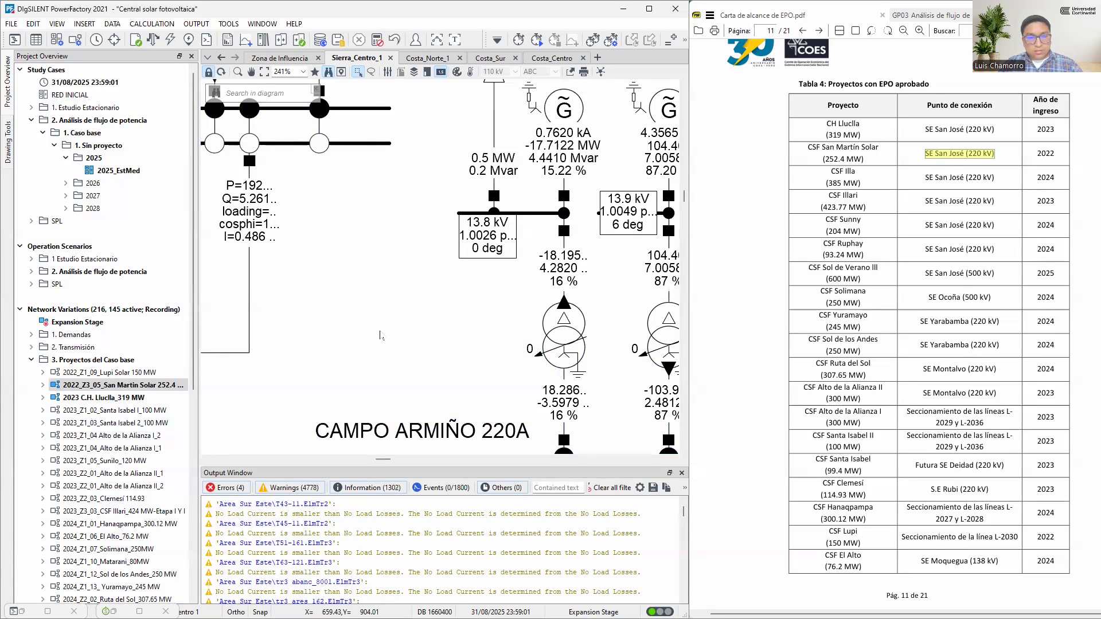
Restore the Data Manager, show the detailed list of thermal plants, set Chilca1 TV out of service and rerun the load flow
mouse_move(578, 207)
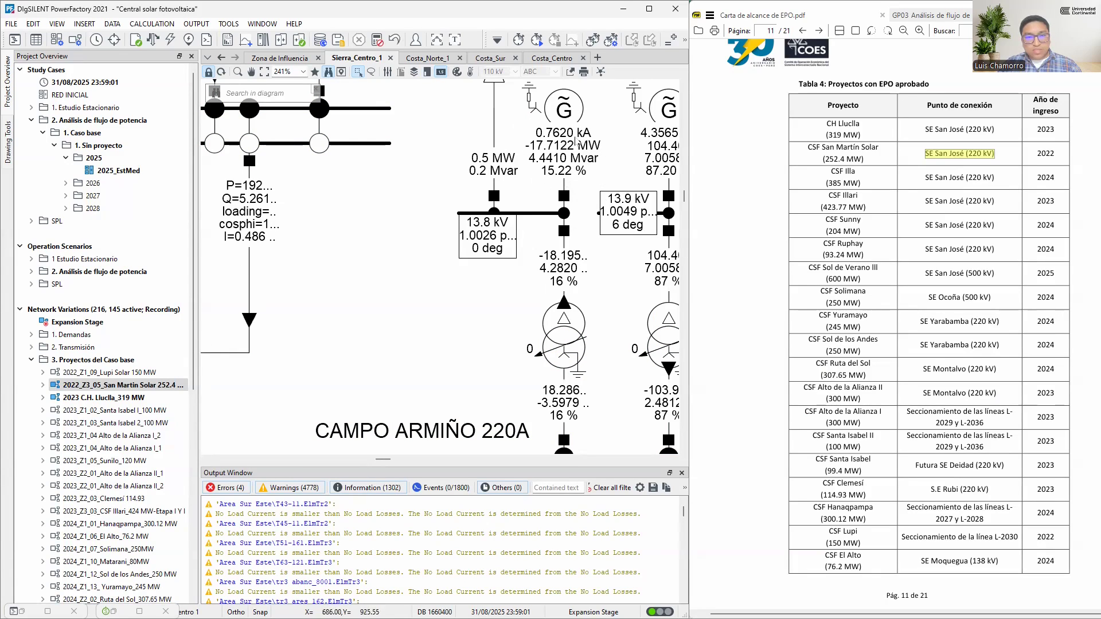
left_click(21, 612)
left_click(199, 235)
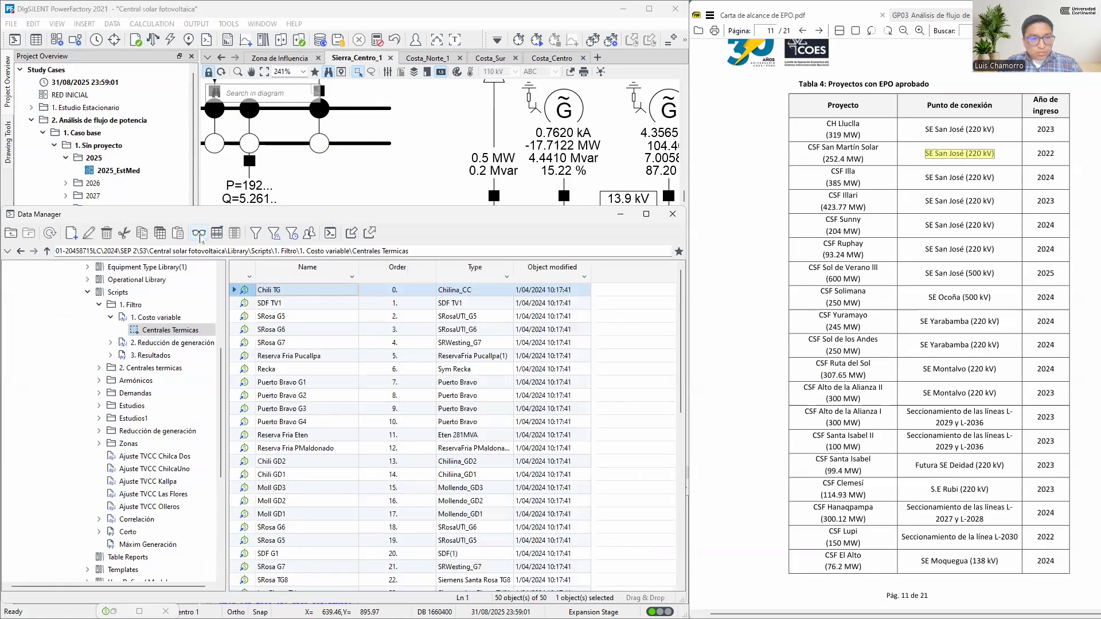
scroll(499, 443, "down", 10)
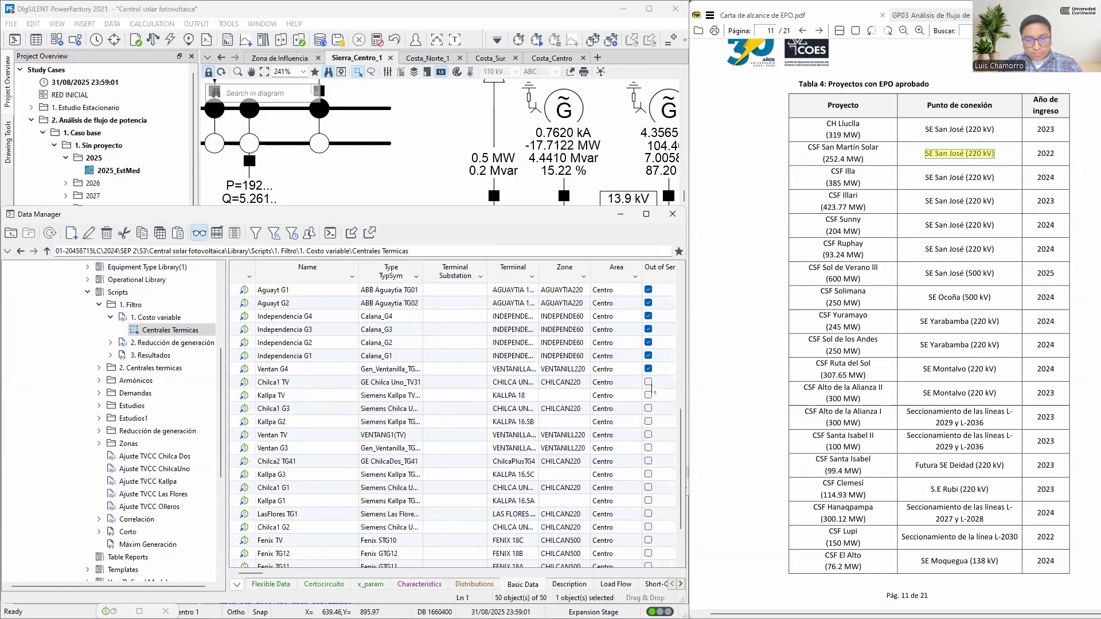
left_click(648, 382)
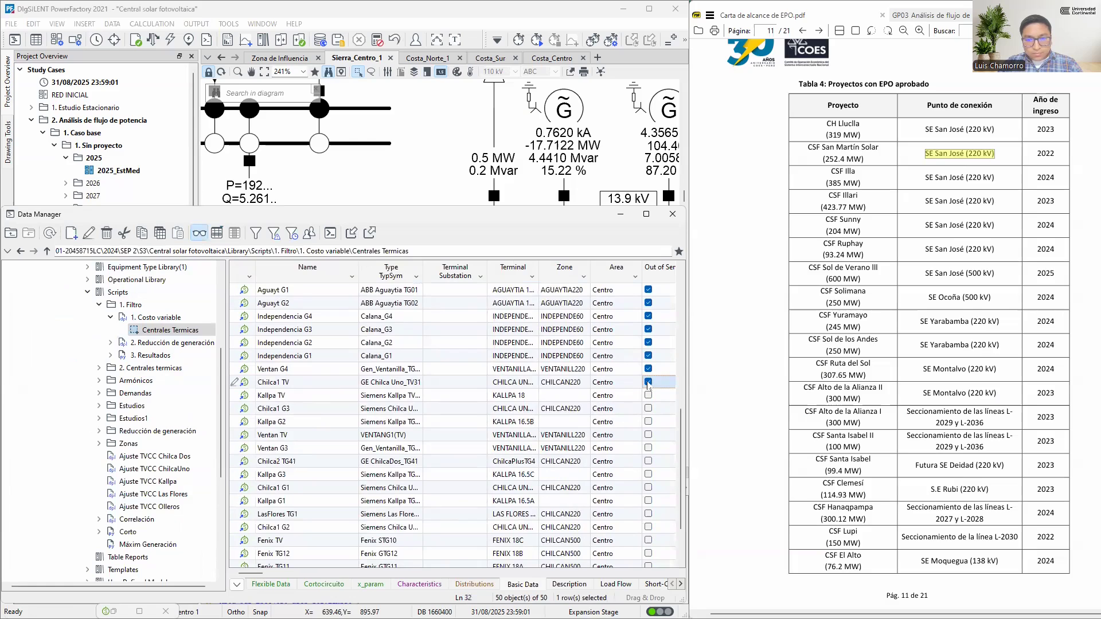
left_click(439, 135)
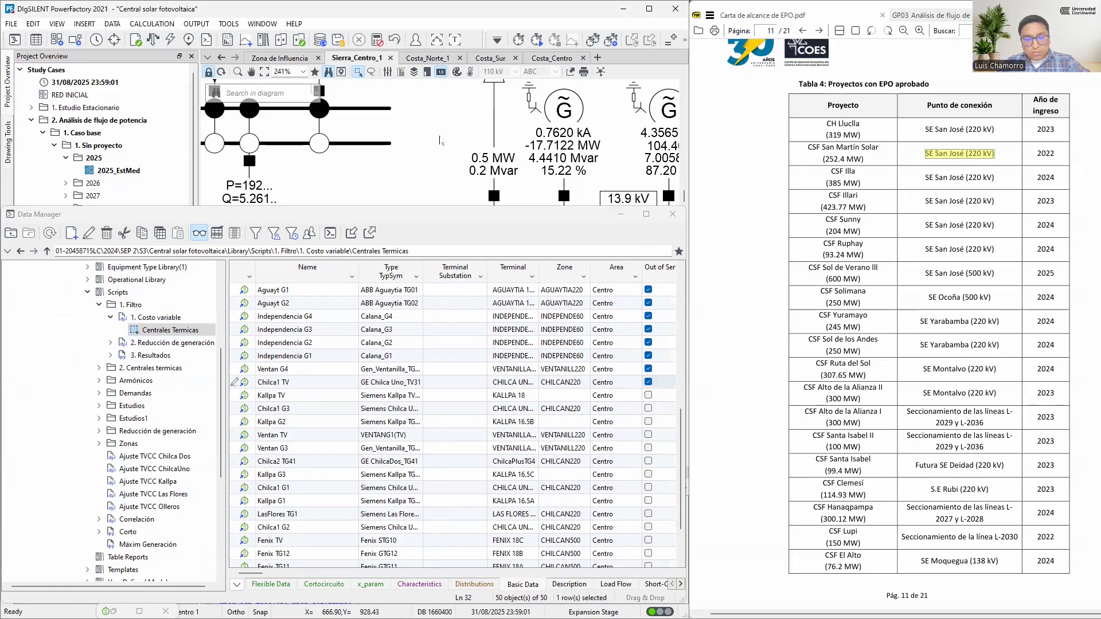
key("F10")
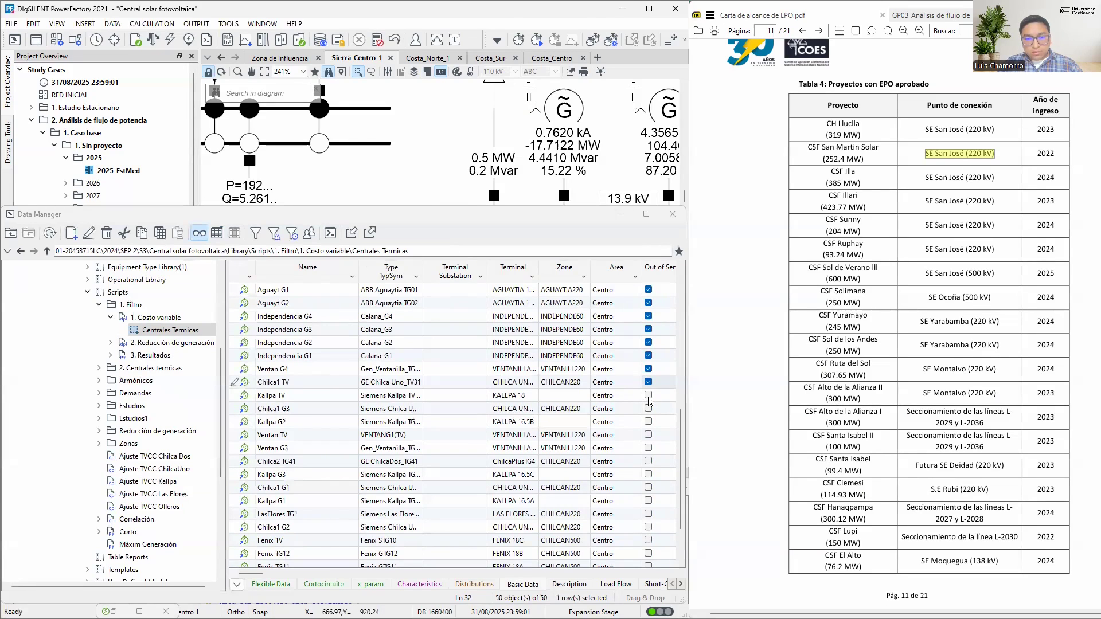
Set the Kallpa TV machine out of service in the thermal plant list and recalculate the load flow
left_click(648, 397)
left_click(649, 396)
left_click(445, 152)
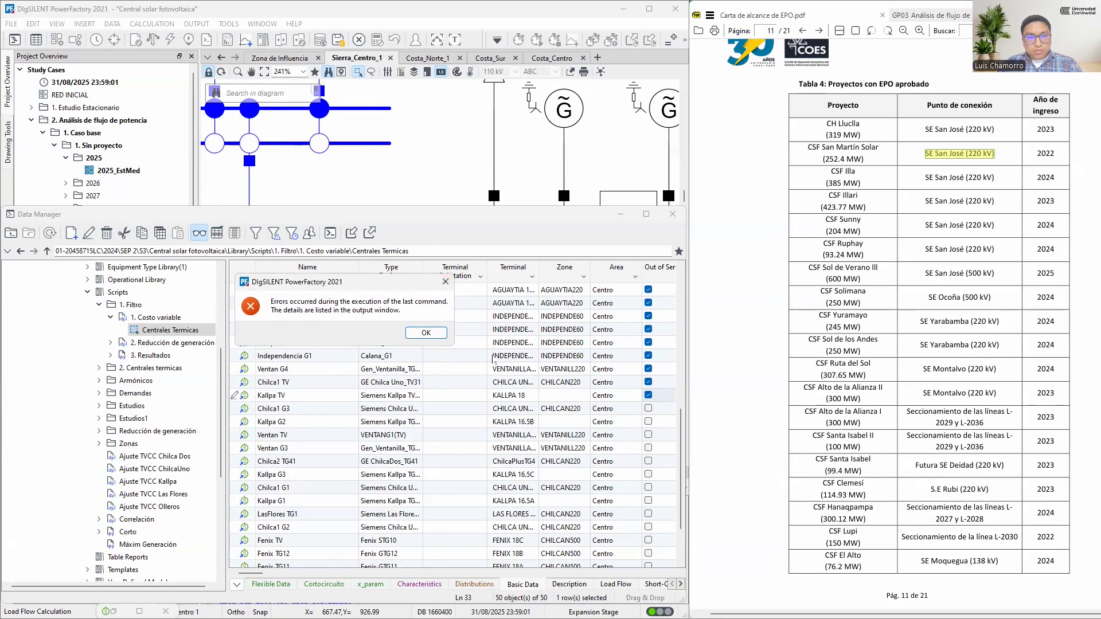
left_click(425, 333)
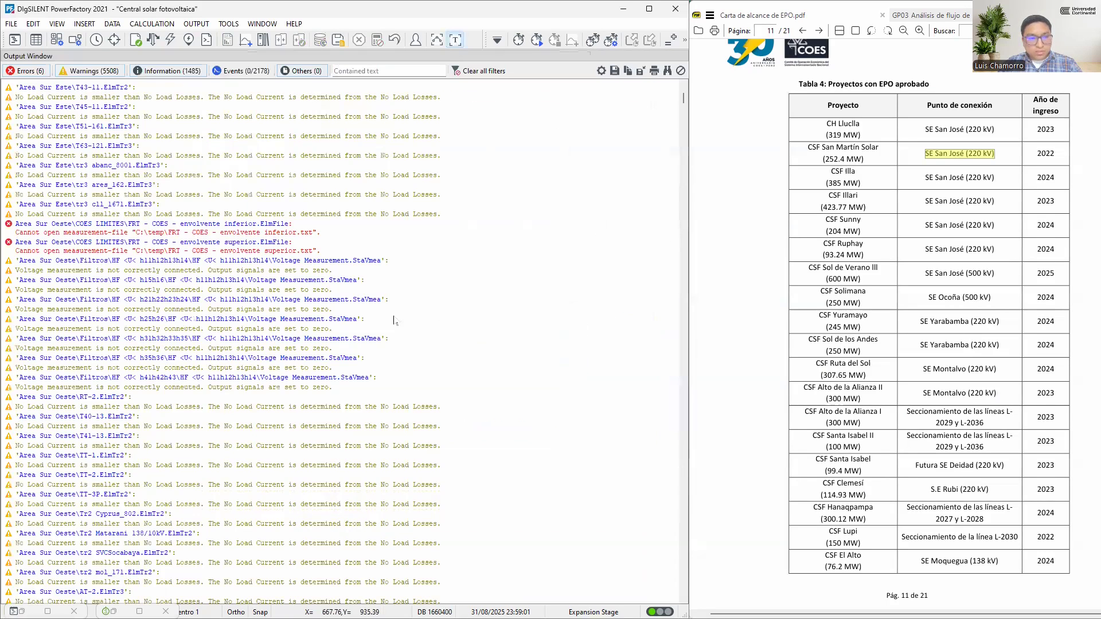
Clear all messages from the output window and rerun the load flow with the Sierra_Centro_1 diagram in view
right_click(494, 239)
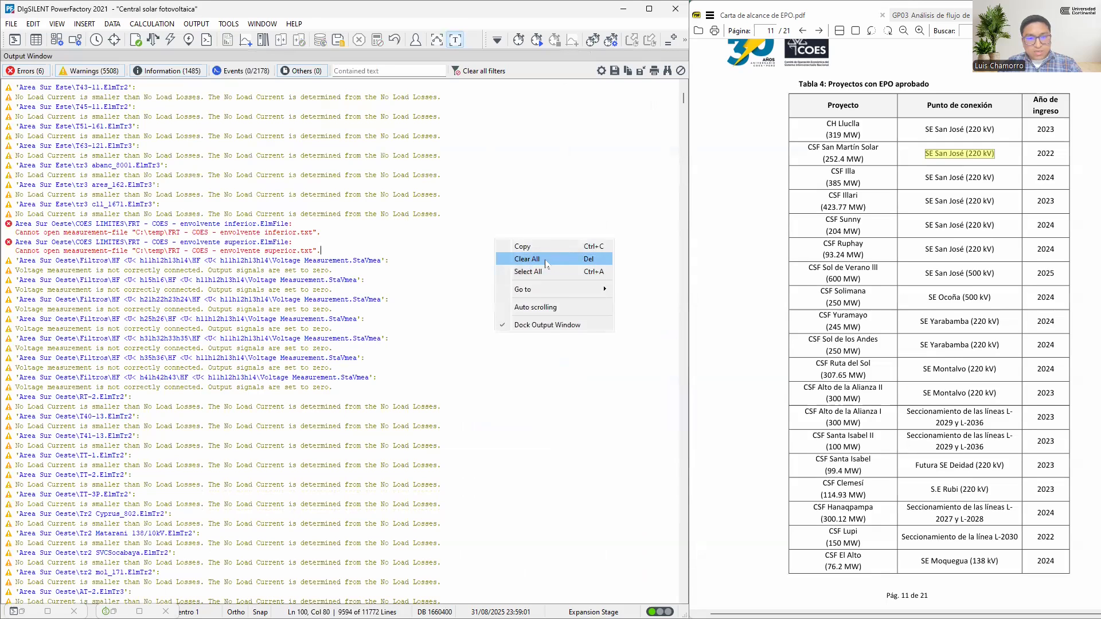
left_click(519, 265)
left_click(364, 340)
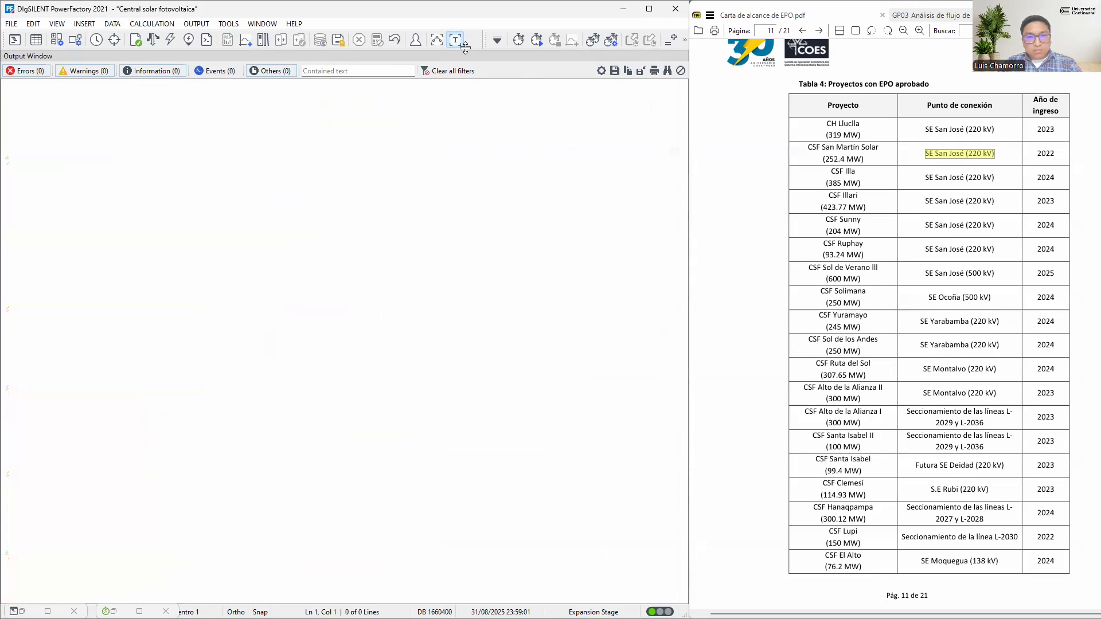
left_click(438, 40)
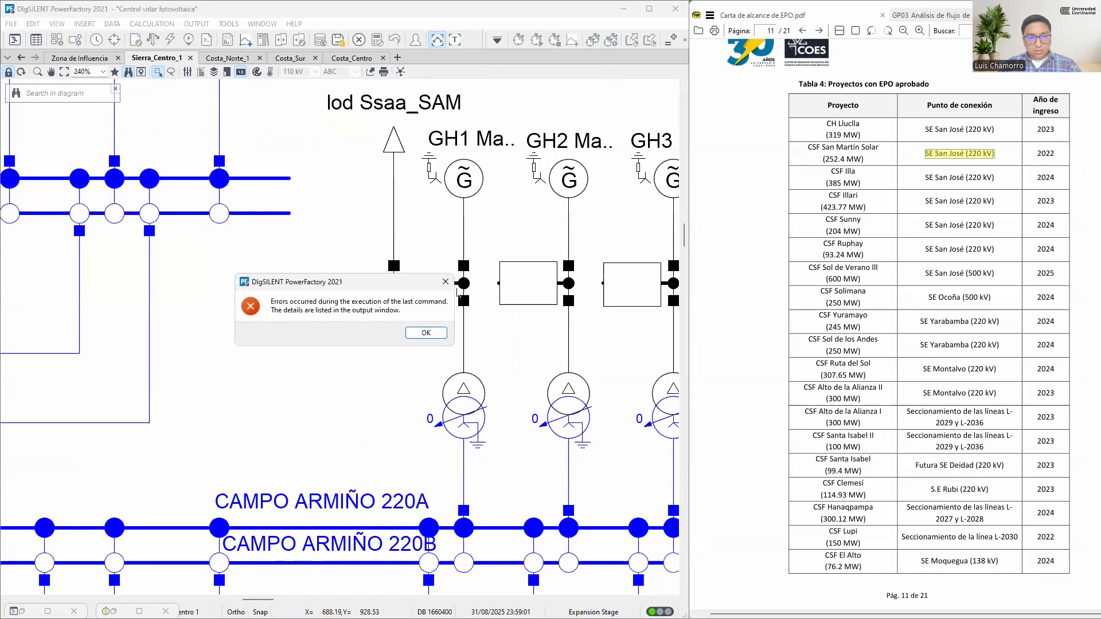
left_click(426, 332)
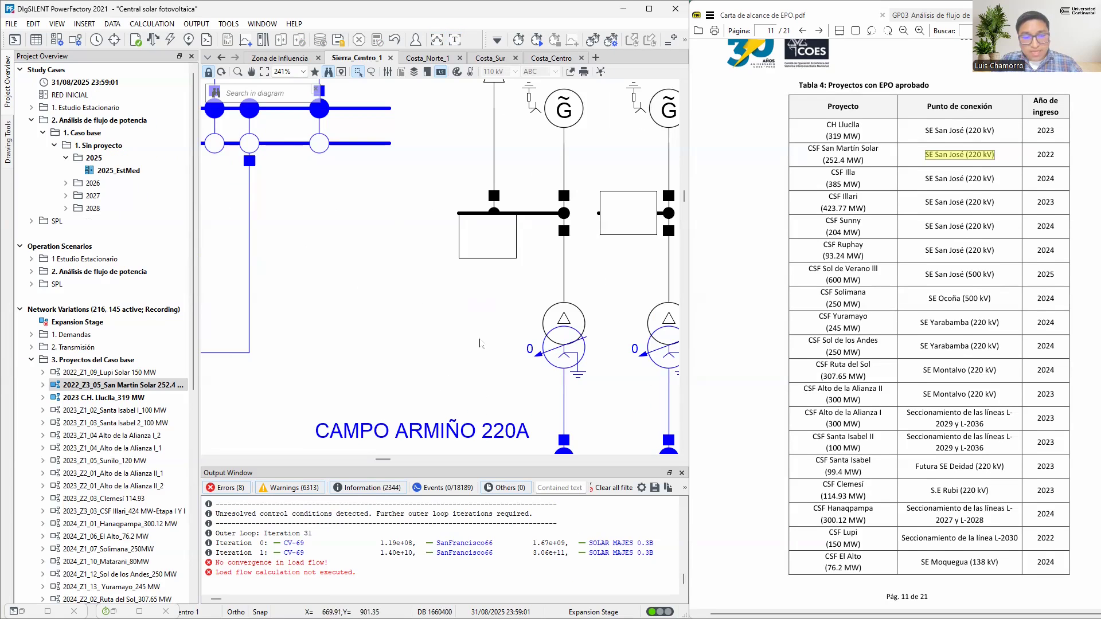
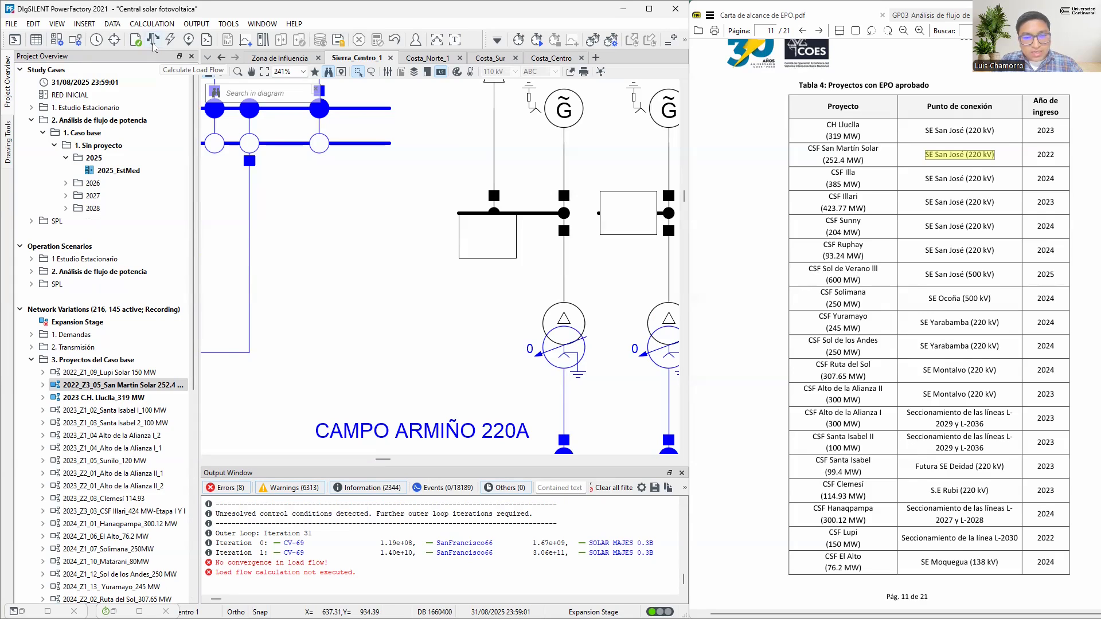
Run the load flow calculation with the DC (linear) method
left_click(153, 40)
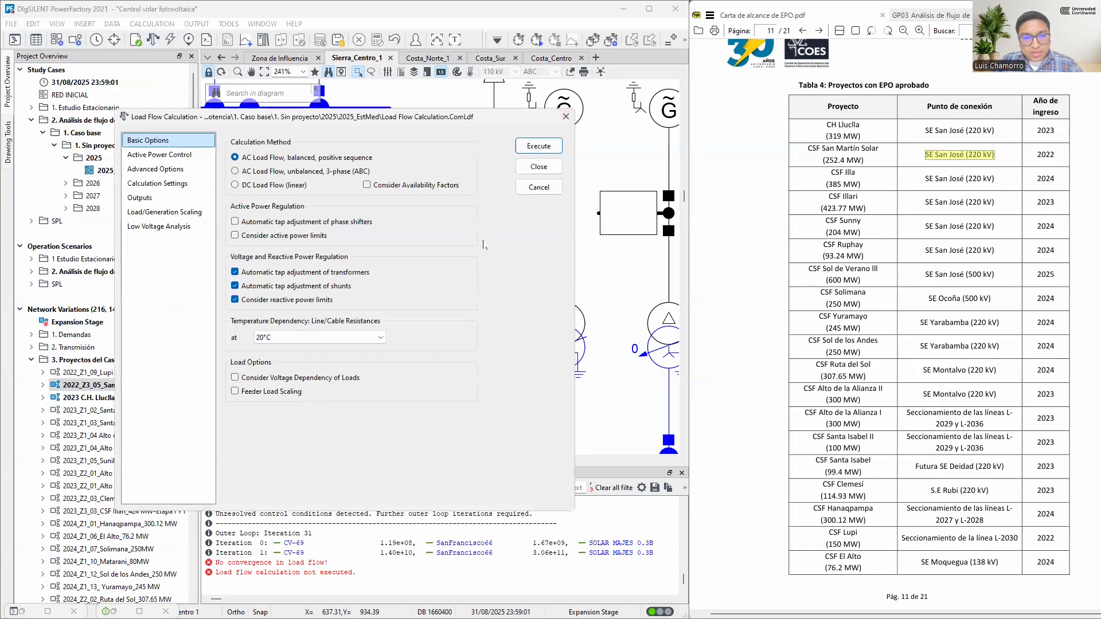
left_click(259, 185)
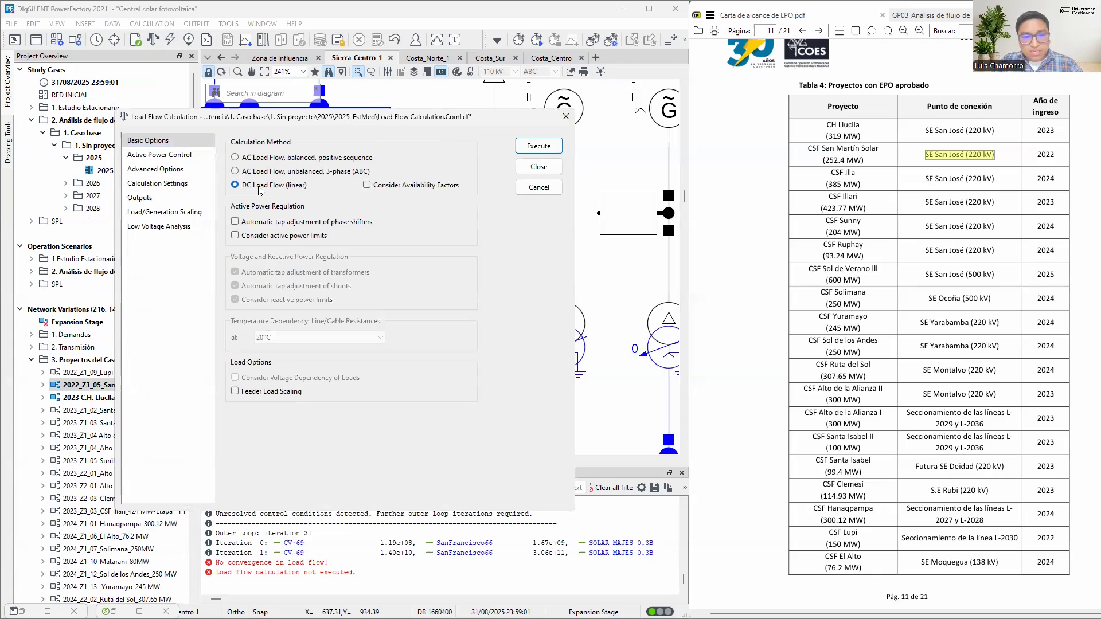
left_click(539, 147)
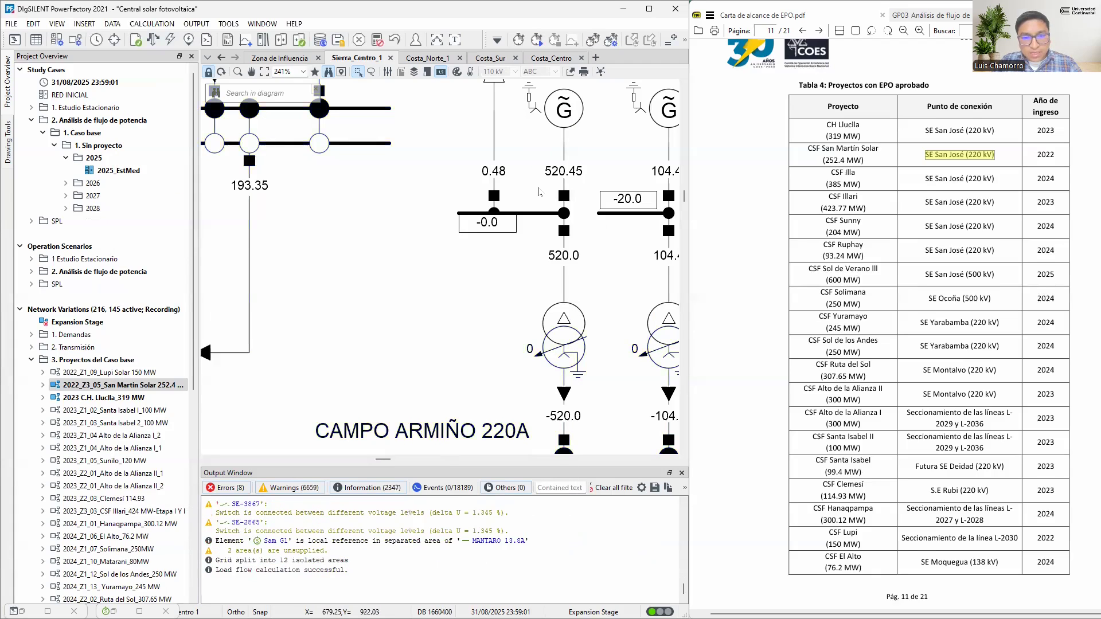
Inspect the operational limits of generator Sam G1 and the ratings of its machine type, leaving both unchanged
double_click(566, 110)
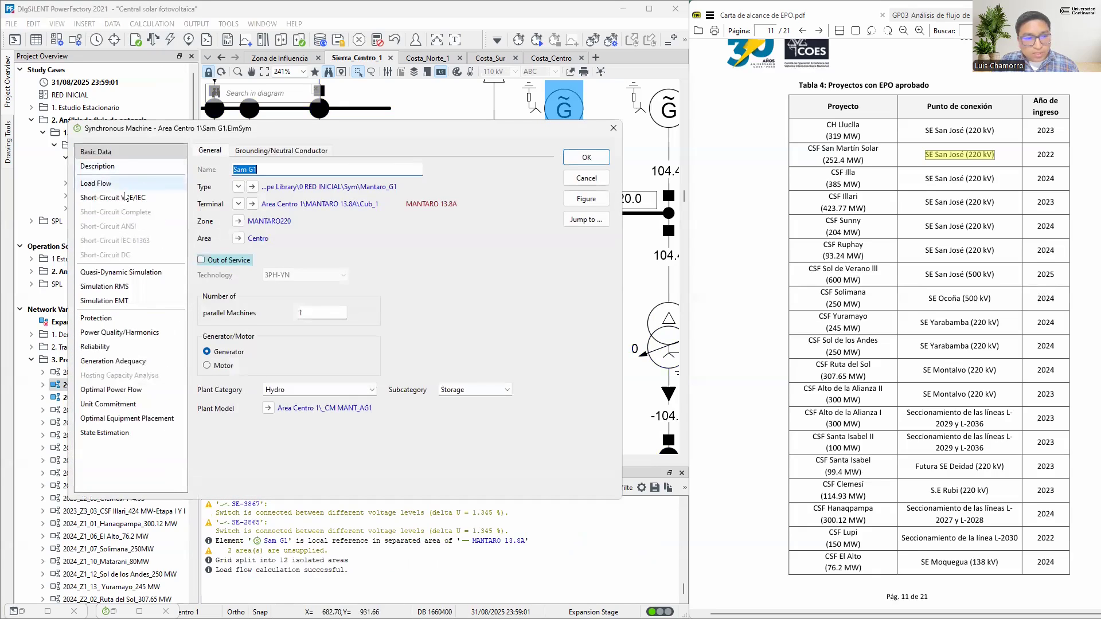
left_click(122, 184)
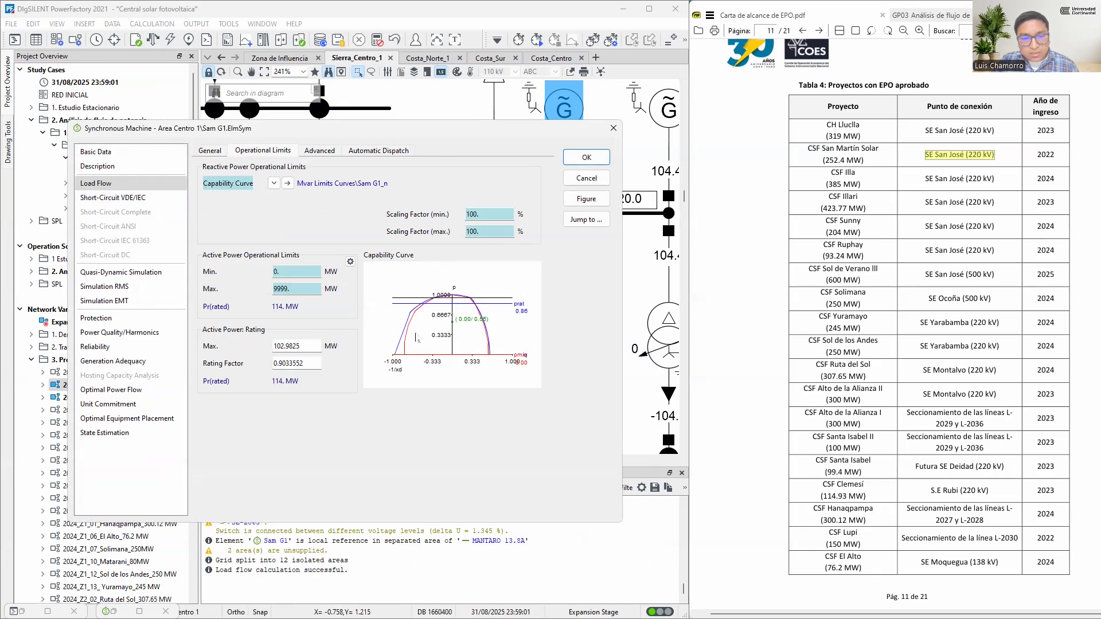
left_click(95, 151)
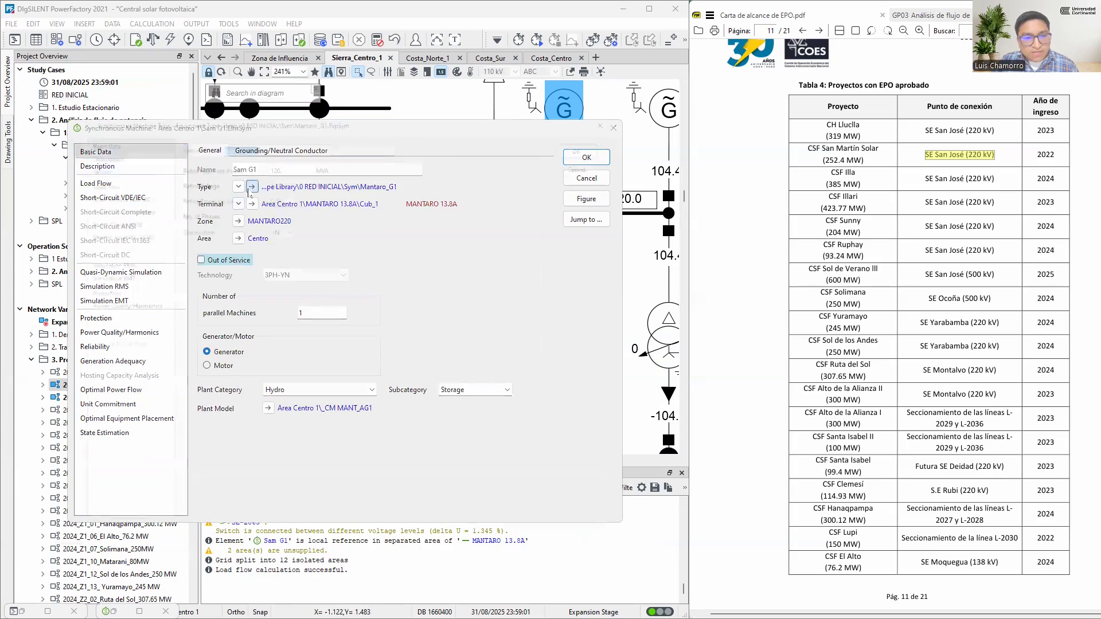
left_click(251, 194)
key("Tab")
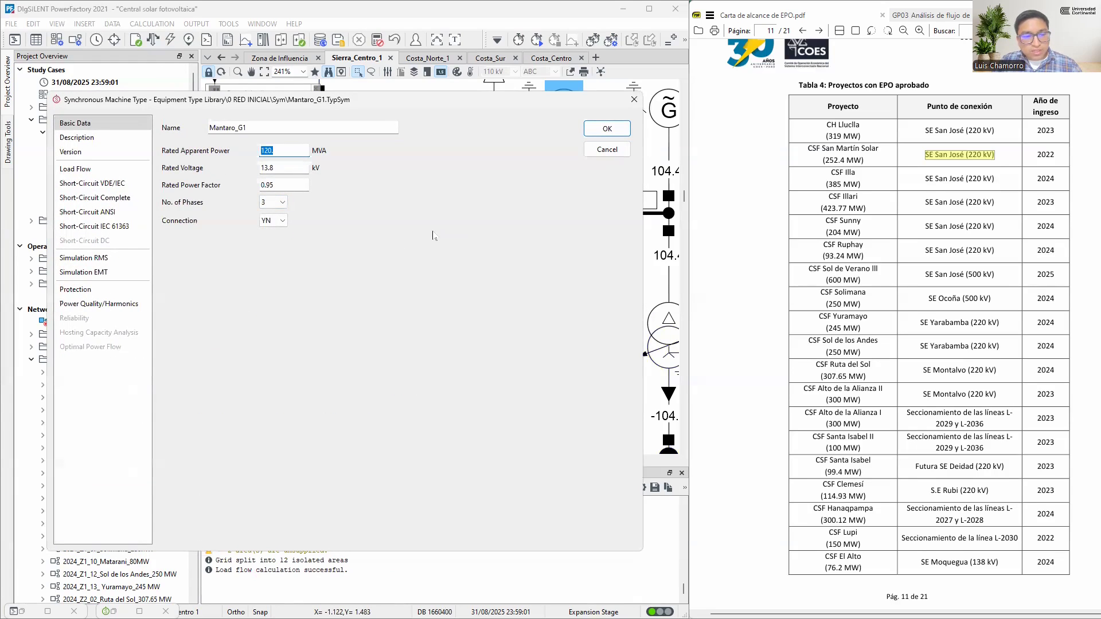
left_click(619, 157)
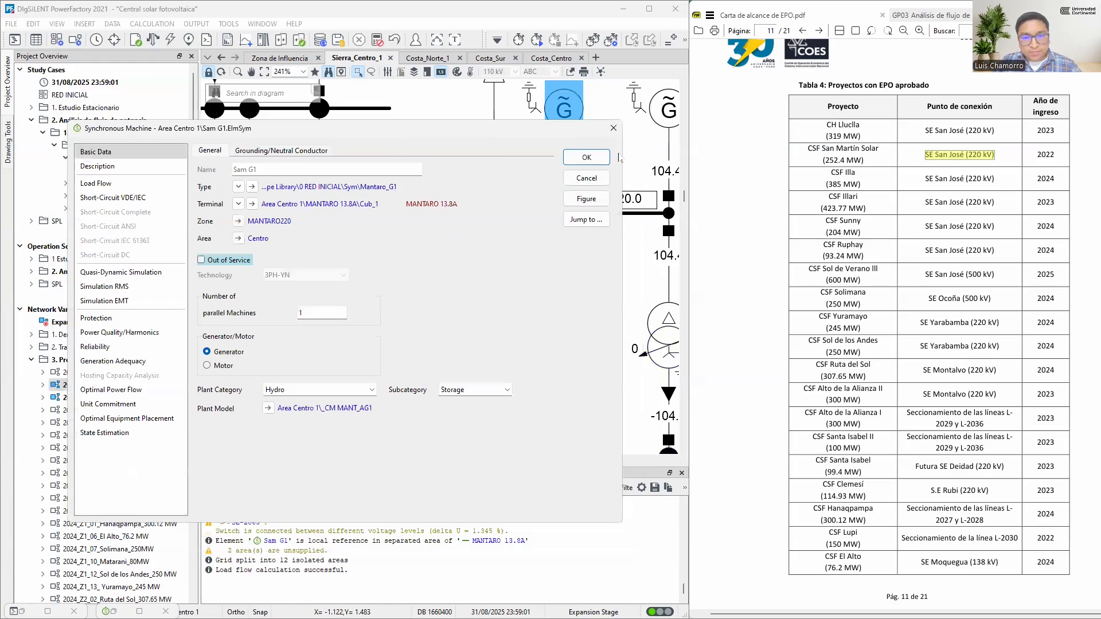
left_click(595, 179)
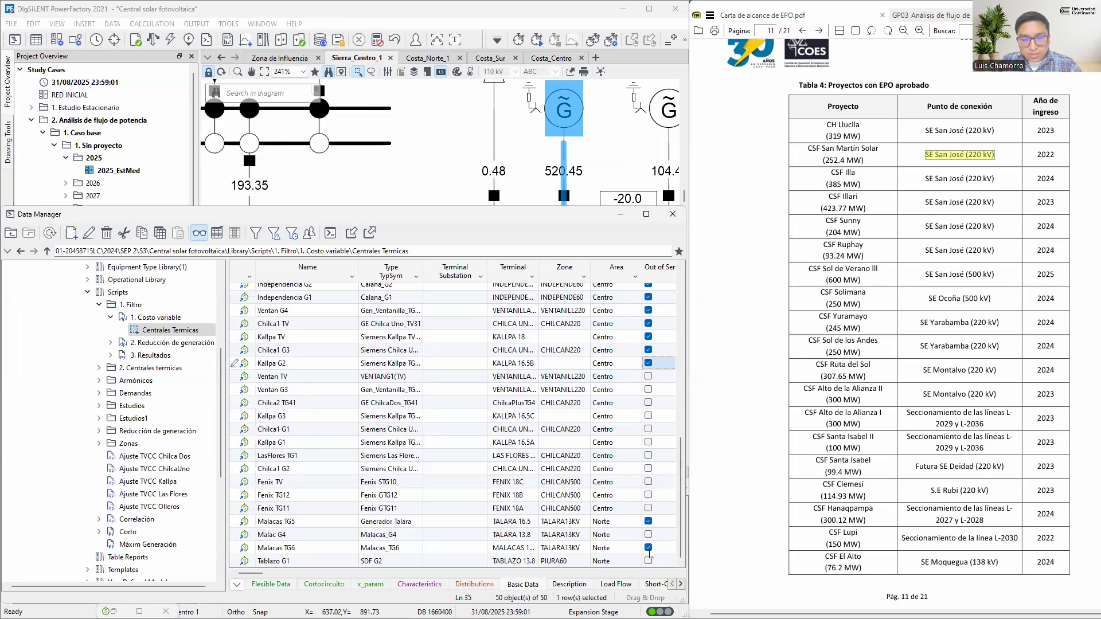
Return Malacas TG6, Malacas TG5, Kallpa G2, Chilca1 G3, Kallpa TV, Chilca1 TV and Ventan G4 to service in the thermal plant list
left_click(649, 548)
left_click(648, 522)
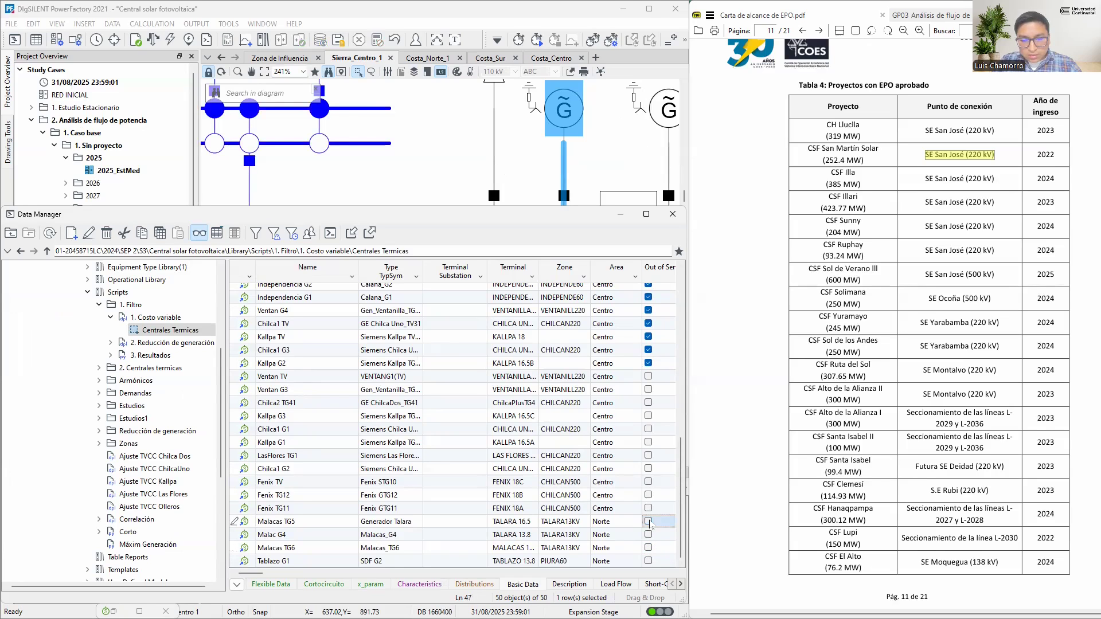
scroll(641, 450, "up", 2)
left_click(649, 435)
left_click(648, 422)
left_click(649, 409)
left_click(649, 396)
left_click(648, 382)
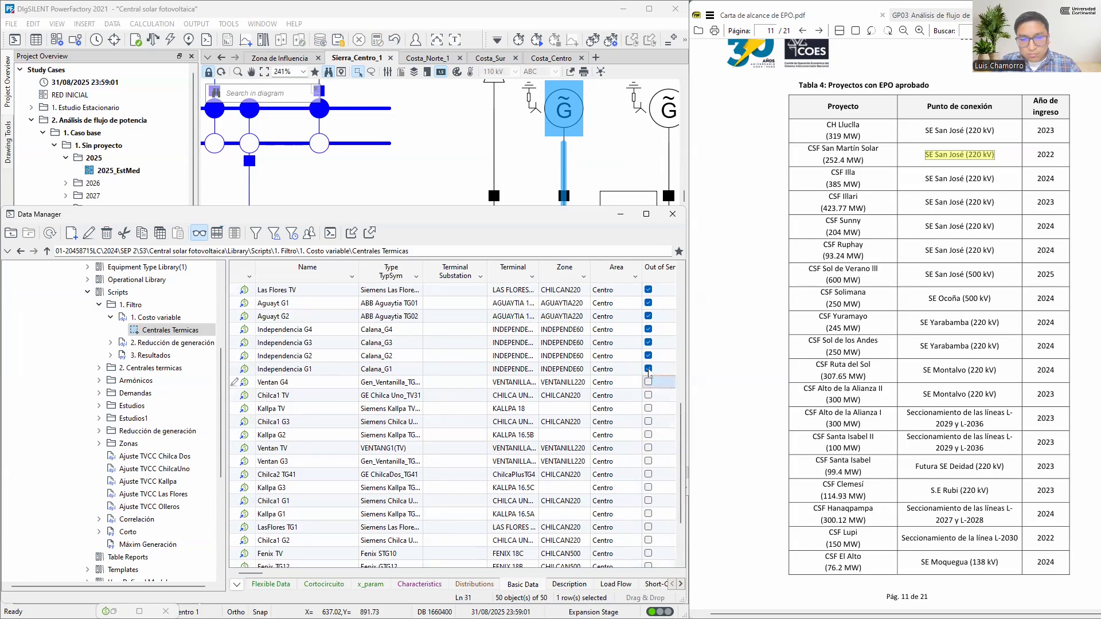
Return Independencia G1 to G4, Aguayt G2 and G1, Las Flores TV, SRosa TG8, SRosa G7 and SDF G1 to service
left_click(649, 370)
left_click(649, 356)
left_click(649, 343)
scroll(647, 344, "up", 2)
left_click(649, 409)
left_click(649, 395)
left_click(649, 383)
left_click(648, 369)
left_click(648, 357)
left_click(649, 343)
left_click(649, 329)
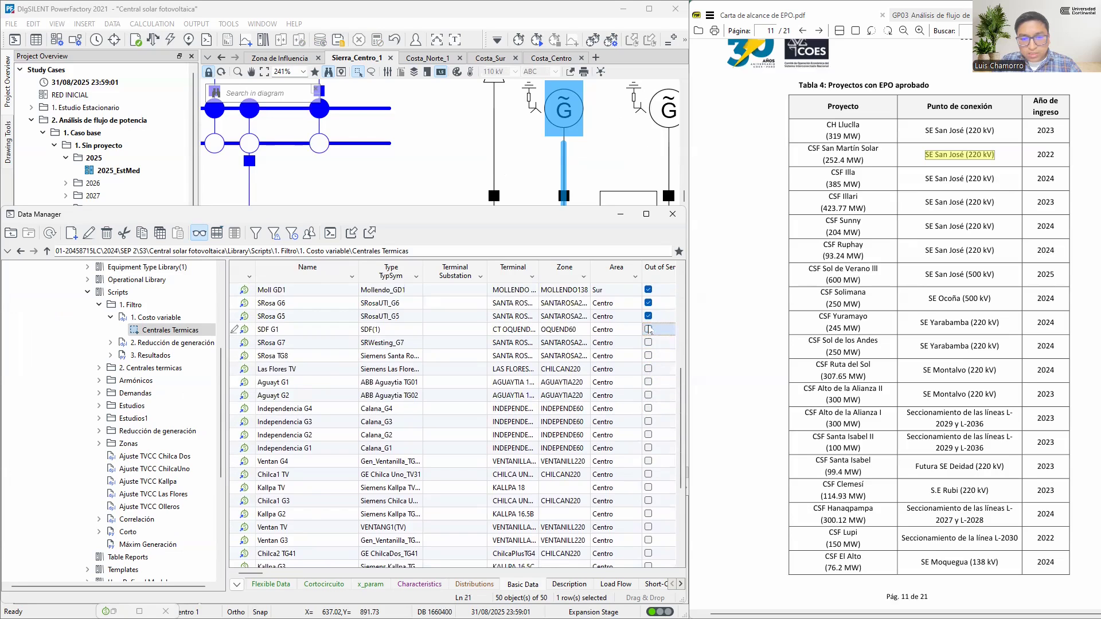
Return SRosa G5, SRosa G6, Moll GD1, Moll GD2 and Moll GD3 to service
scroll(648, 331, "up", 2)
left_click(649, 396)
left_click(648, 382)
left_click(649, 369)
left_click(649, 355)
left_click(648, 343)
Return Chili GD1 and GD2, Reserva Fria PMaldonado, Reserva Fria Eten, and Puerto Bravo G4, G3 and G2 to service
scroll(649, 367, "up", 2)
left_click(648, 408)
left_click(648, 396)
left_click(649, 382)
left_click(648, 368)
left_click(649, 356)
left_click(649, 342)
left_click(649, 329)
Return Recka, Puerto Bravo G1, Reserva Fria Pucallpa, SDF TV1 and Chili TG to service
scroll(651, 373, "up", 2)
left_click(649, 369)
left_click(650, 380)
left_click(648, 356)
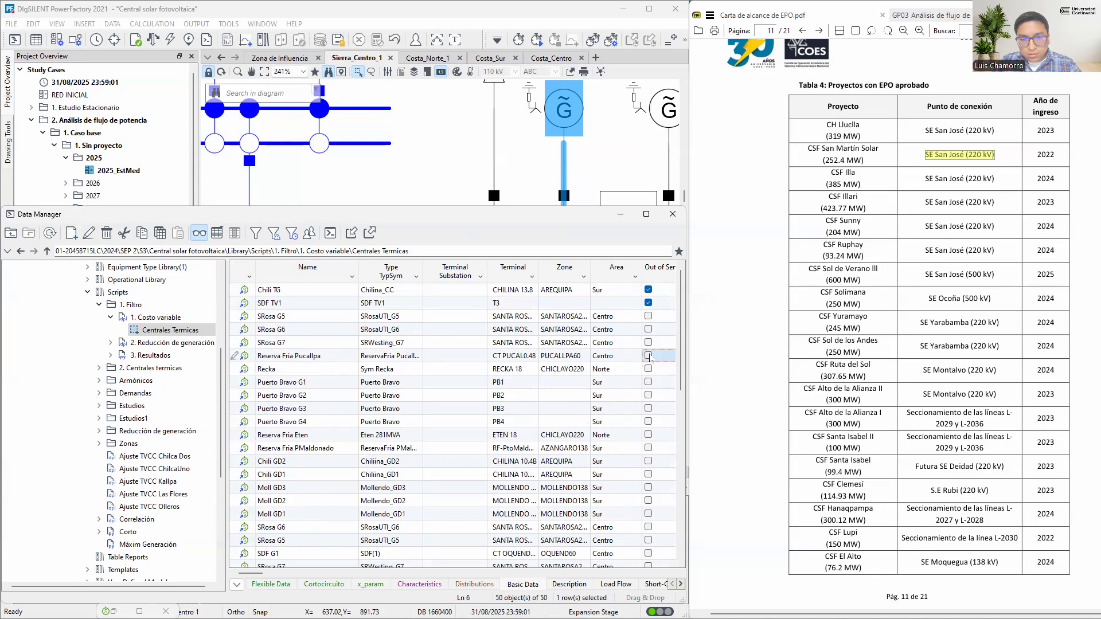
left_click(649, 302)
left_click(649, 290)
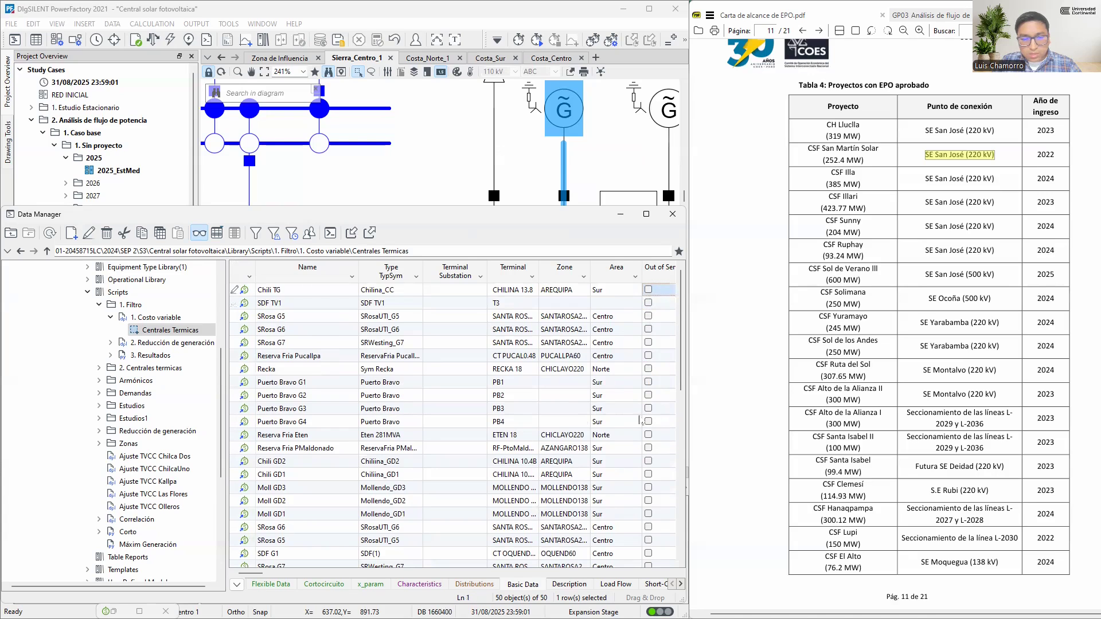
scroll(645, 370, "down", 10)
scroll(641, 434, "up", 10)
Switch the calculation method back to AC load flow, balanced, positive sequence, and execute the load flow
left_click(438, 142)
key("F10")
left_click(271, 160)
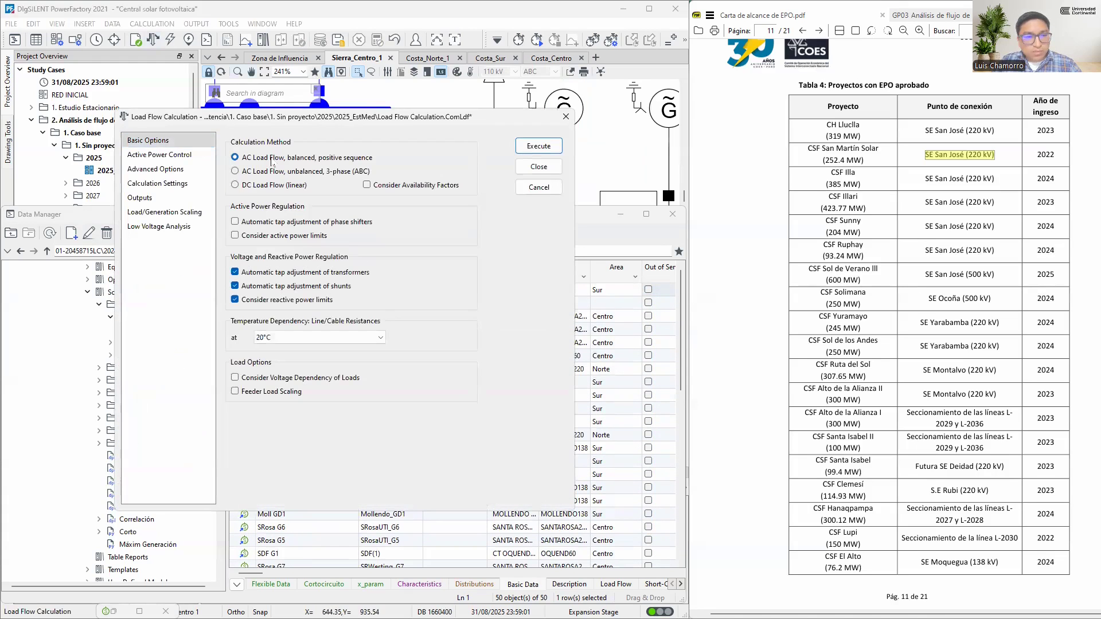
left_click(541, 147)
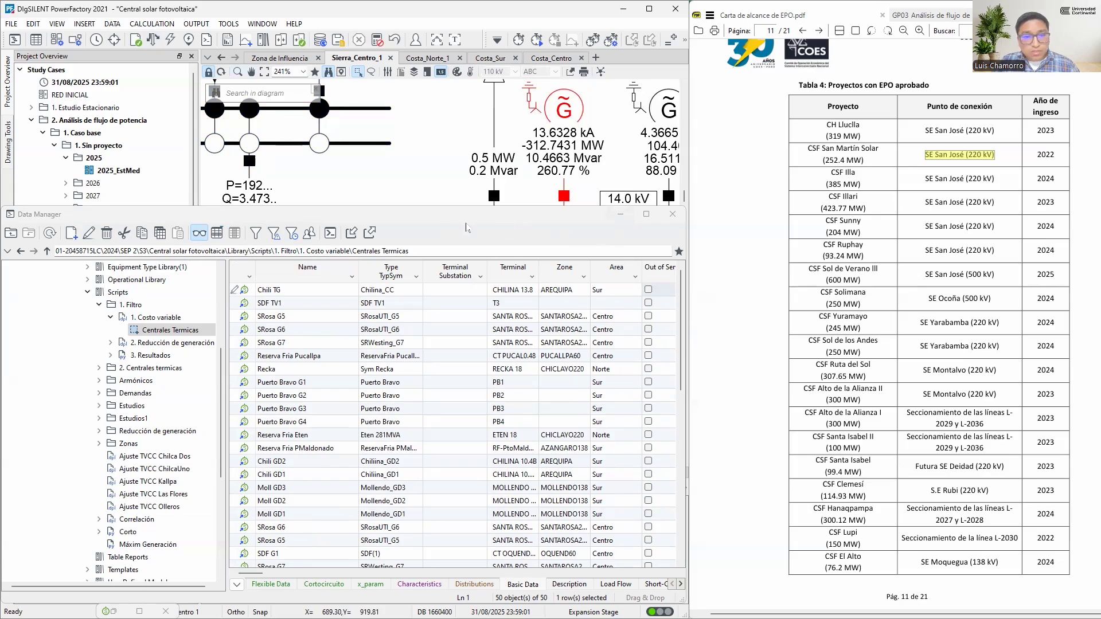
Set Chili TG and SDF TV1 out of service and rerun the load flow
left_click(648, 291)
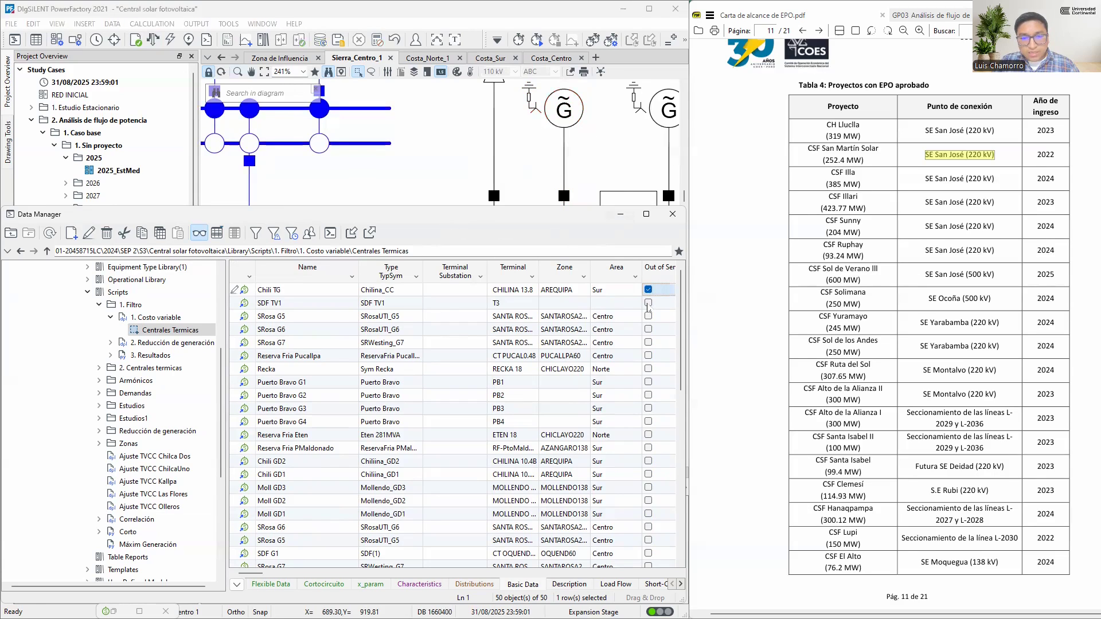
left_click(648, 304)
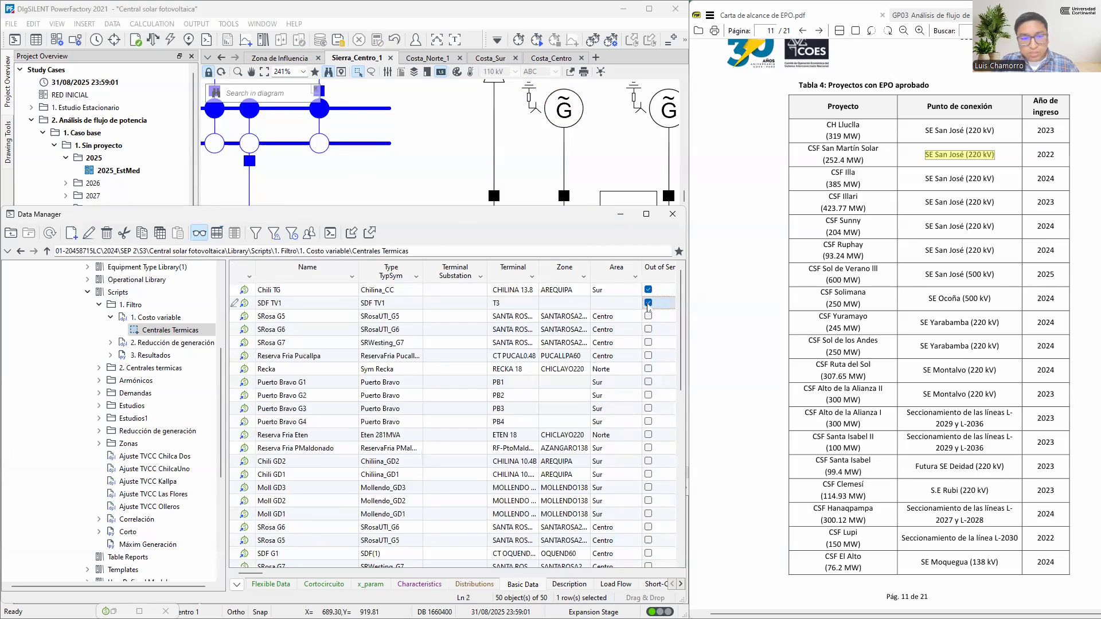
left_click(153, 41)
left_click(523, 146)
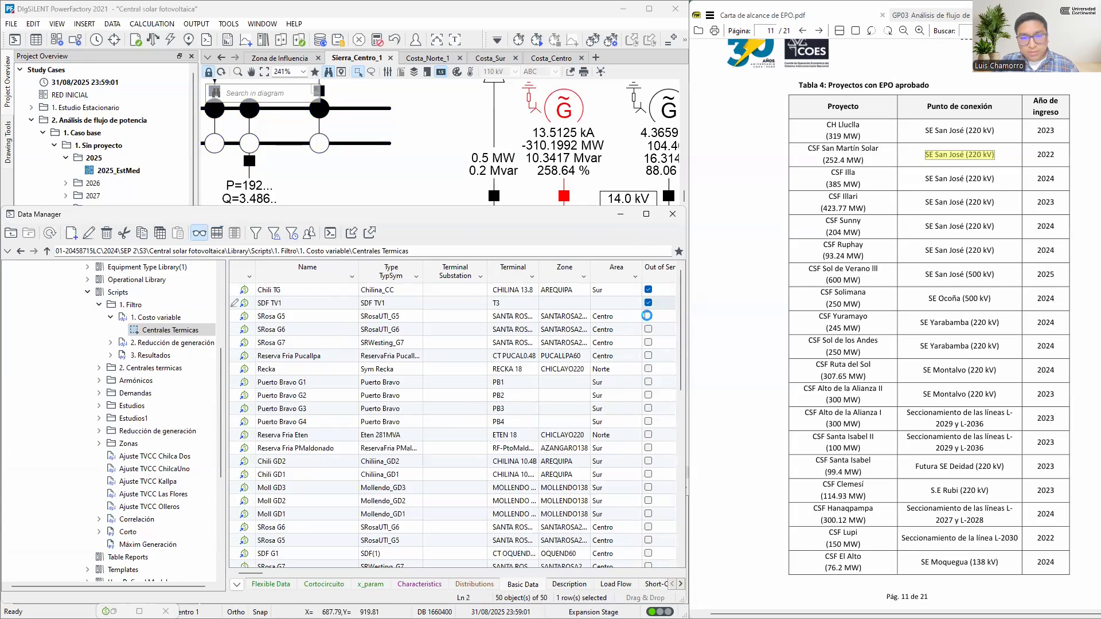
Set SRosa G5 and SRosa G6 out of service and rerun the load flow
left_click(648, 316)
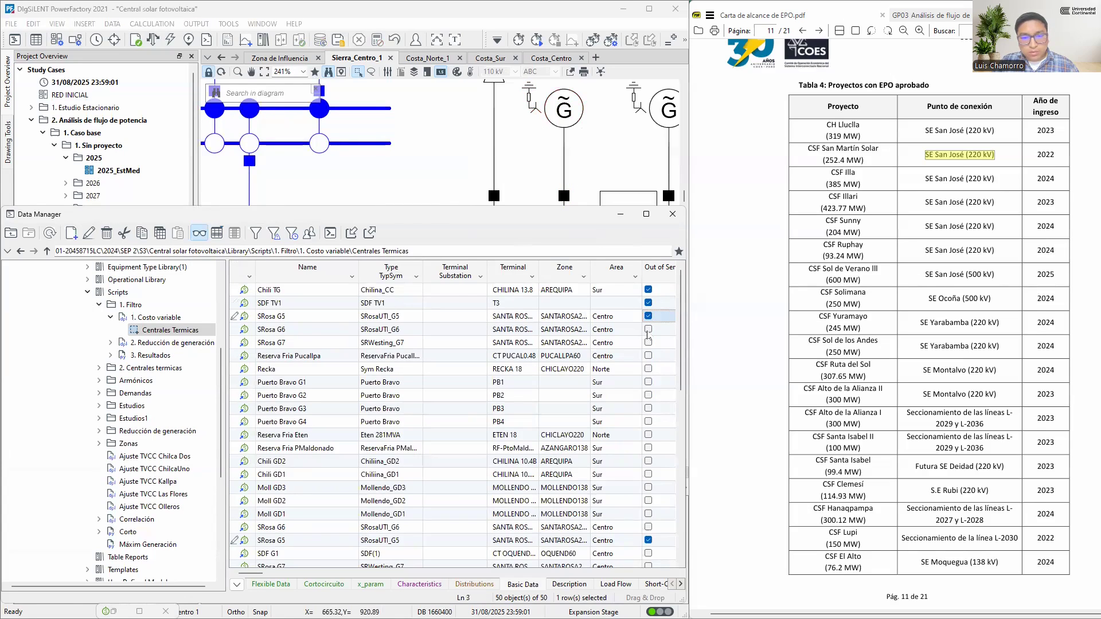
left_click(648, 329)
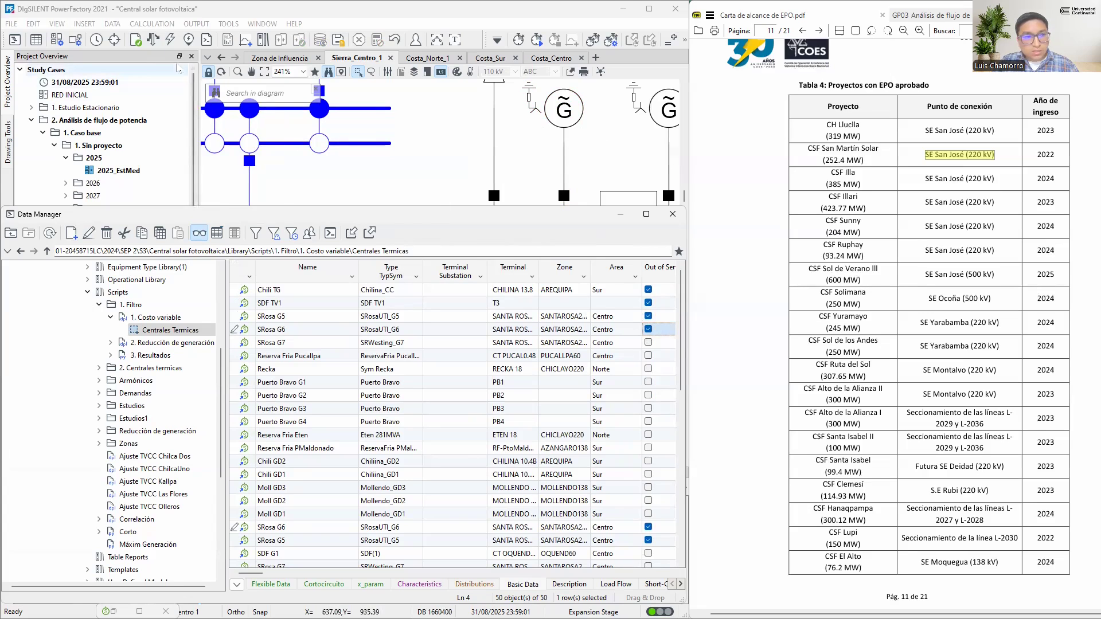
left_click(153, 40)
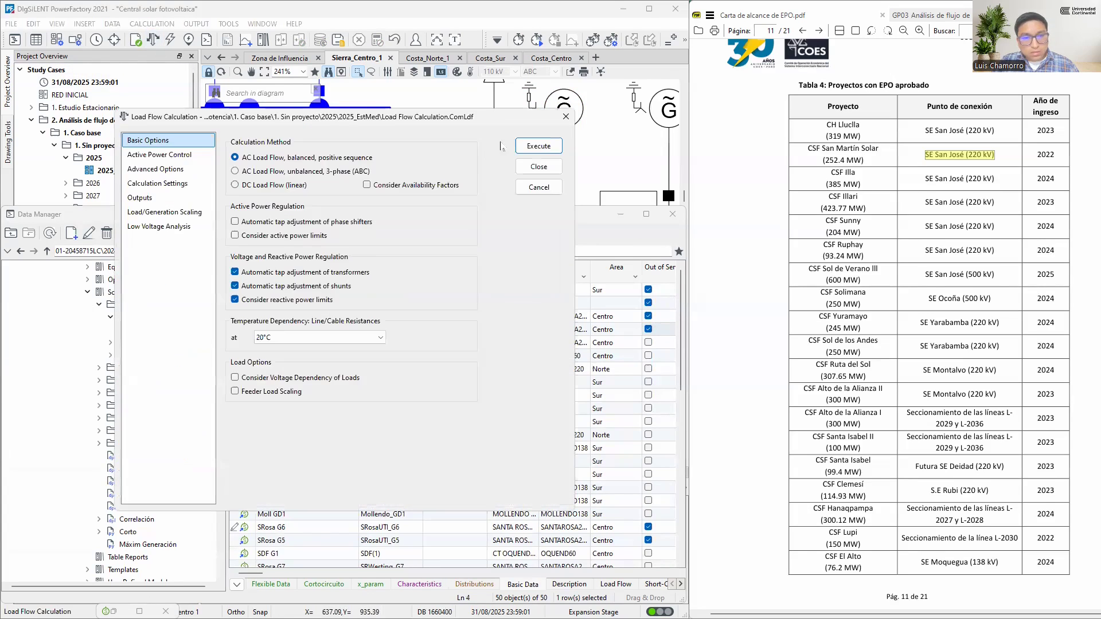
left_click(535, 145)
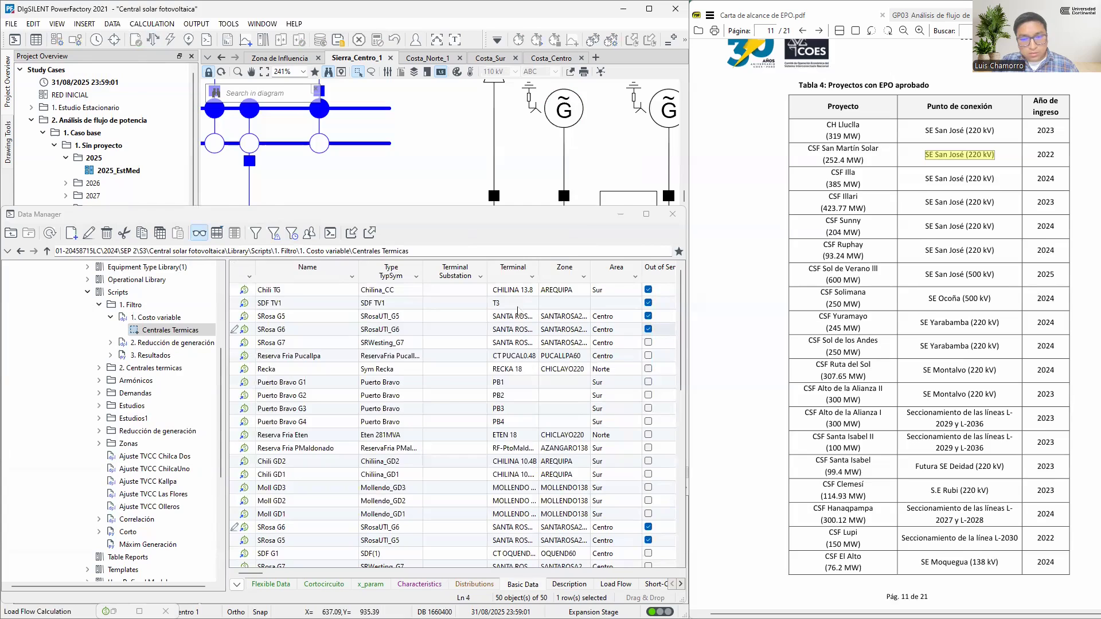
Set SRosa G7, Reserva Fria Pucallpa, Recka, Puerto Bravo G1 and Puerto Bravo G2 out of service, recalculating the load flow
left_click(649, 343)
left_click(648, 356)
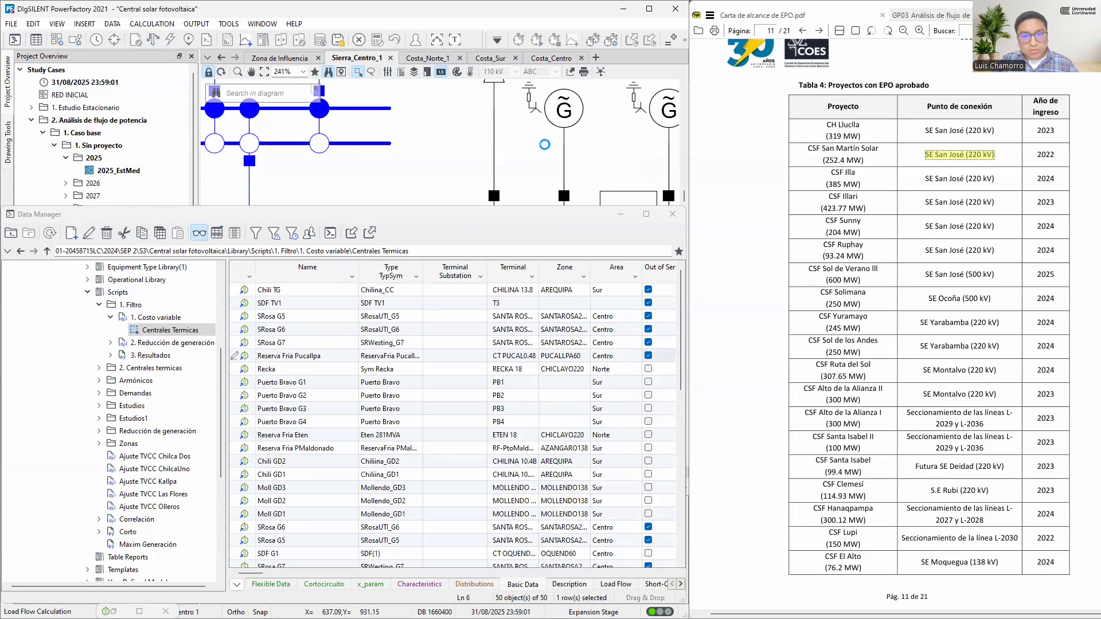
left_click(648, 370)
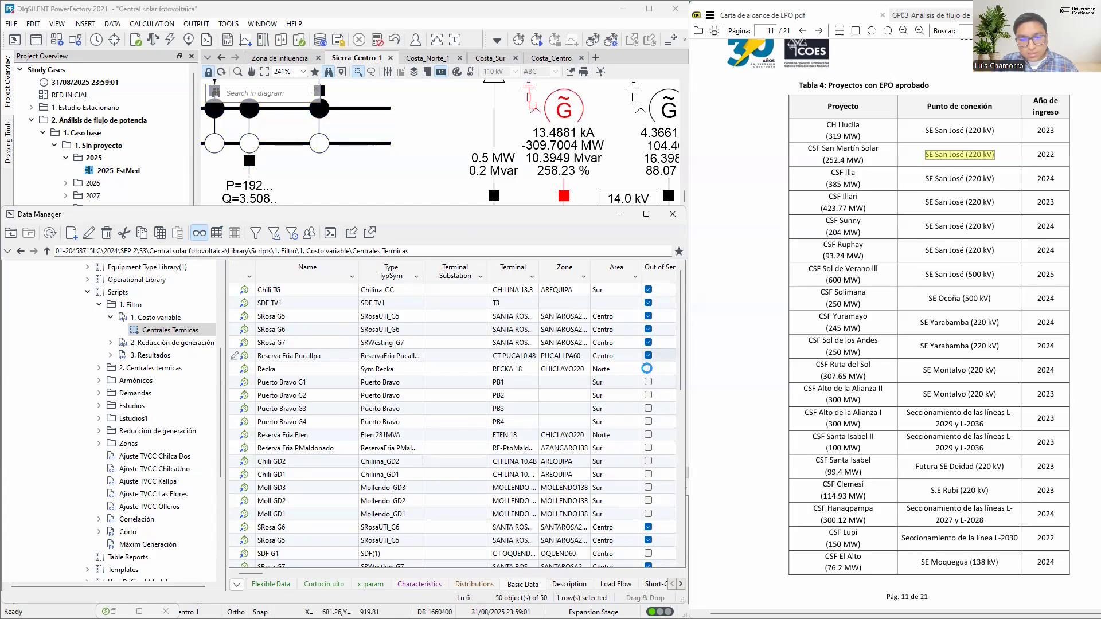
left_click(649, 383)
left_click(648, 396)
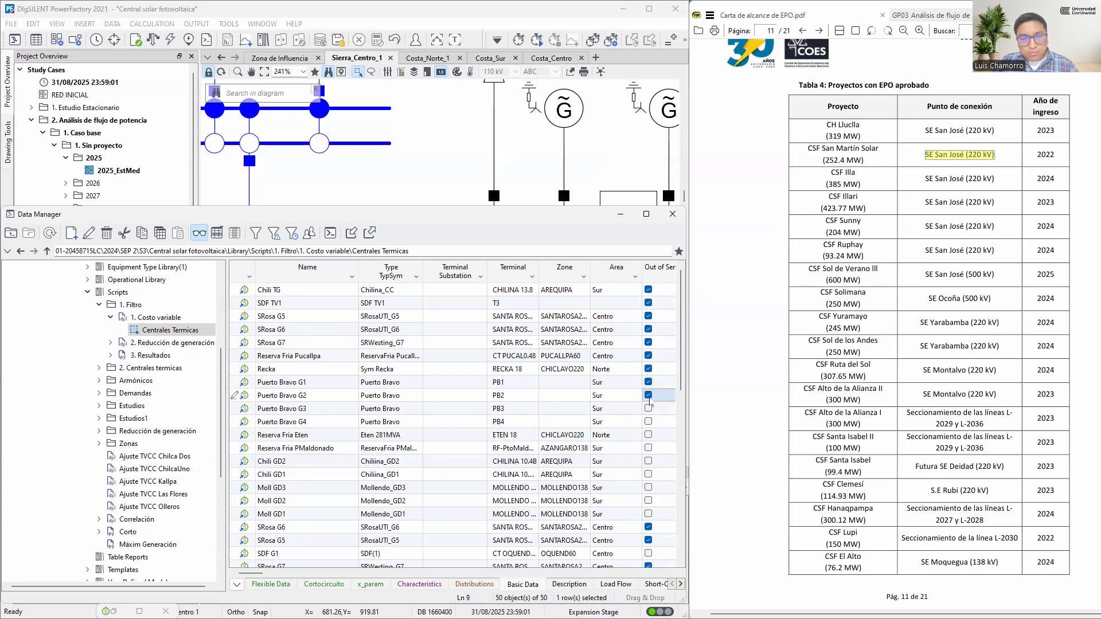
left_click(153, 39)
left_click(528, 148)
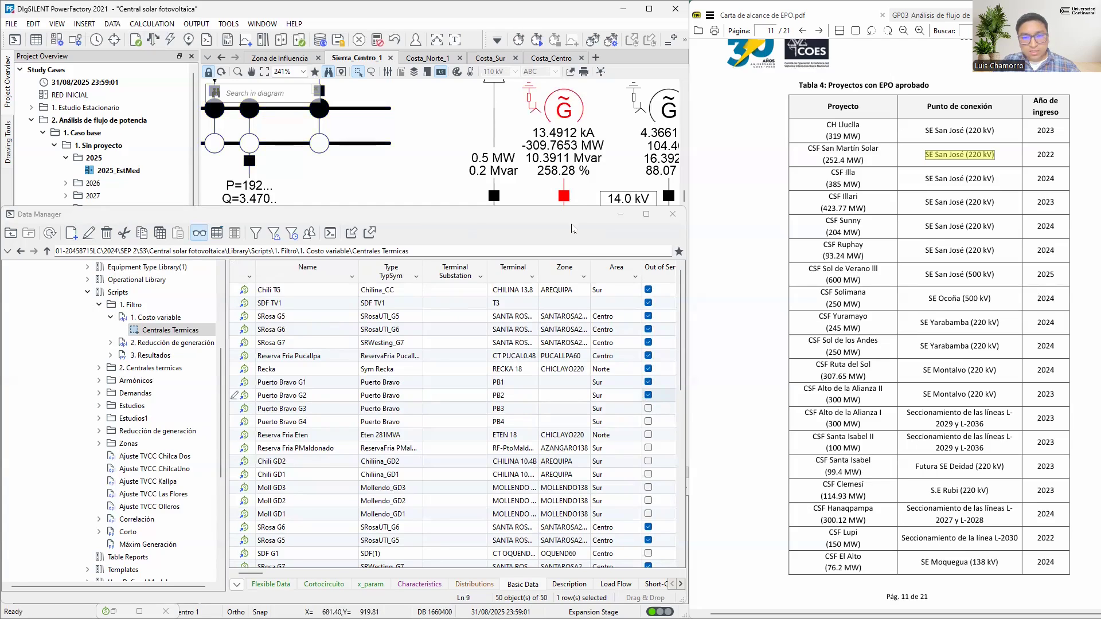
Set Puerto Bravo G3 and Puerto Bravo G4 out of service and rerun the load flow
left_click(648, 408)
left_click(648, 421)
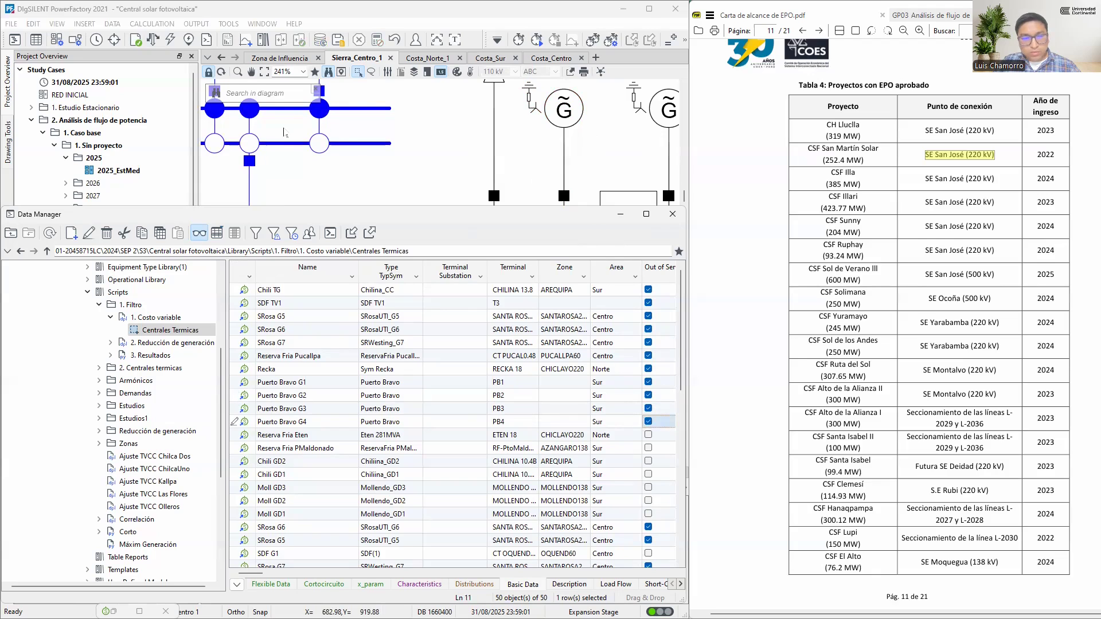
left_click(152, 39)
left_click(551, 146)
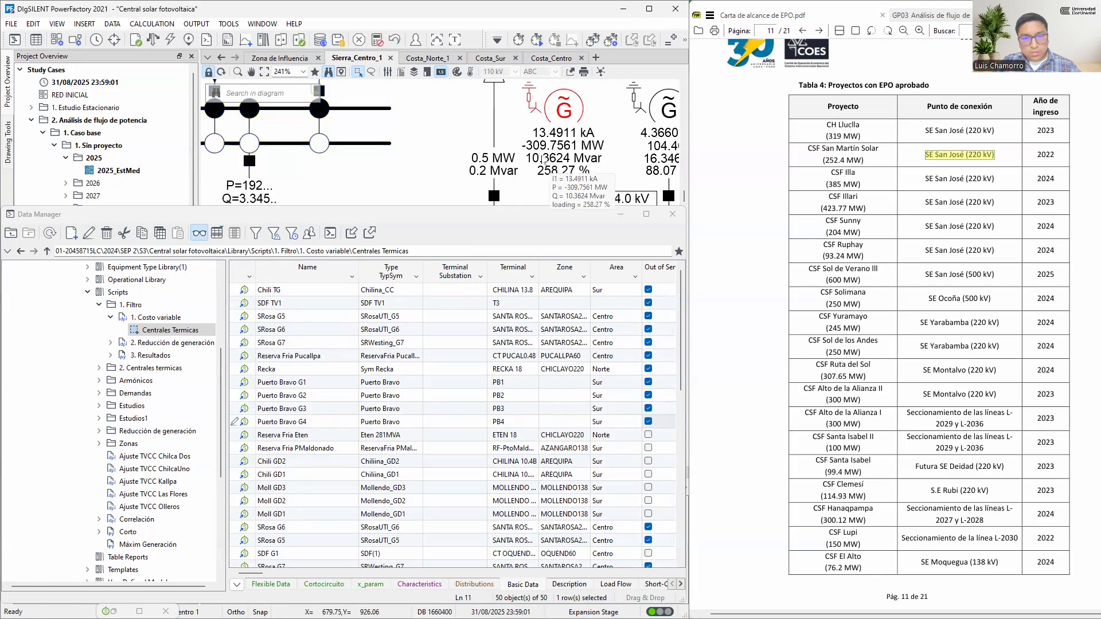
Set Reserva Fria Eten, Reserva Fria PMaldonado and Chili GD2 out of service and rerun the load flow
left_click(648, 434)
left_click(648, 448)
left_click(648, 462)
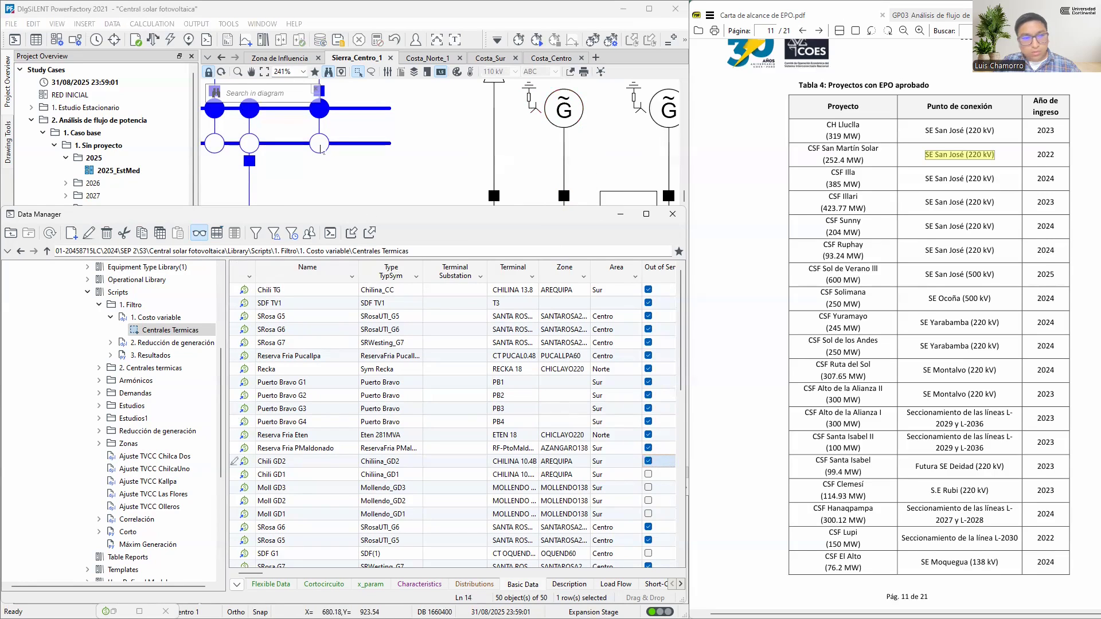
left_click(152, 40)
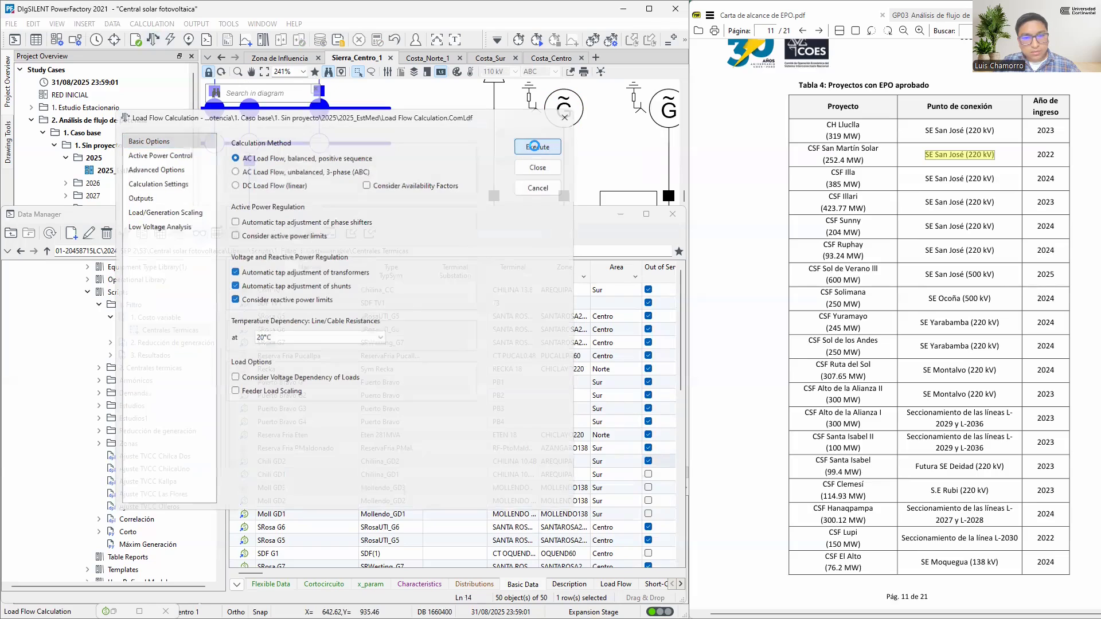
left_click(536, 150)
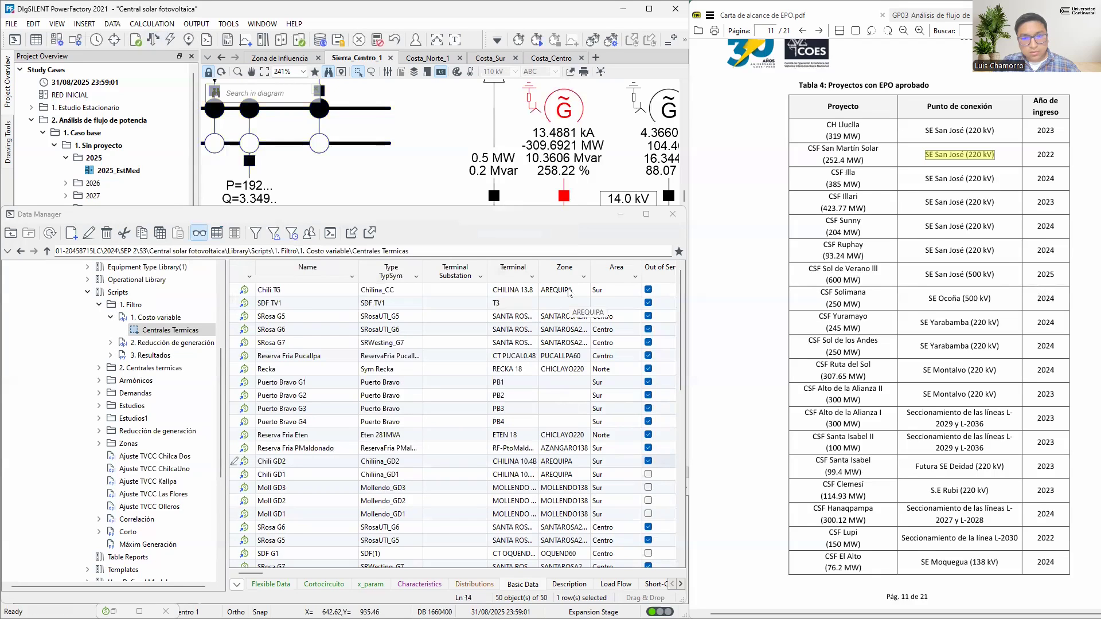
Set Chili GD1 and Moll GD3 out of service and rerun the load flow
scroll(646, 441, "down", 2)
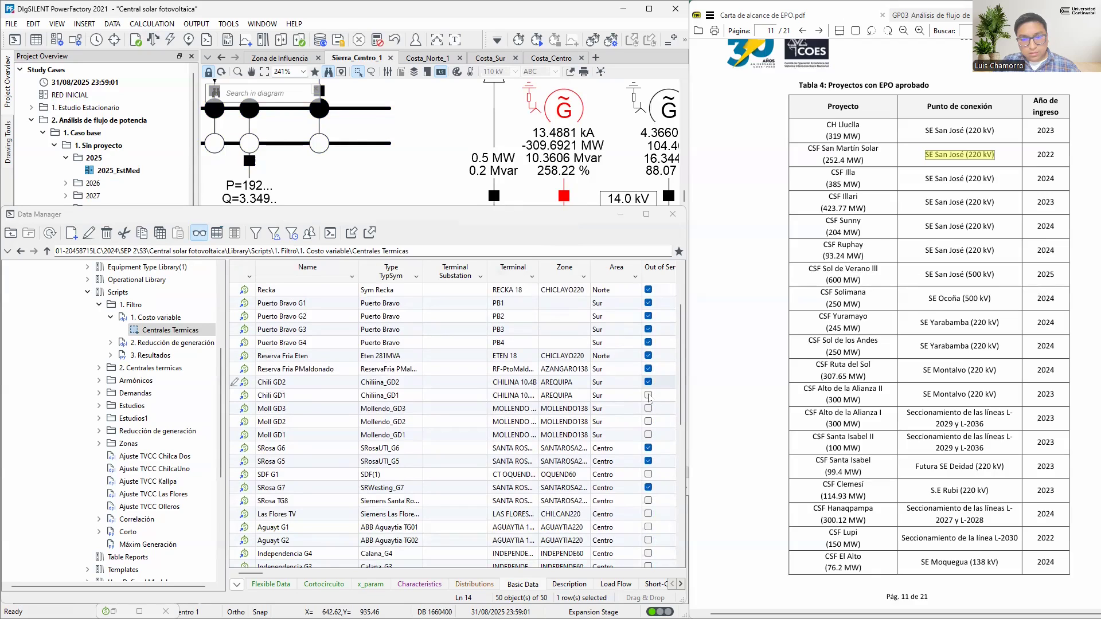
left_click(649, 395)
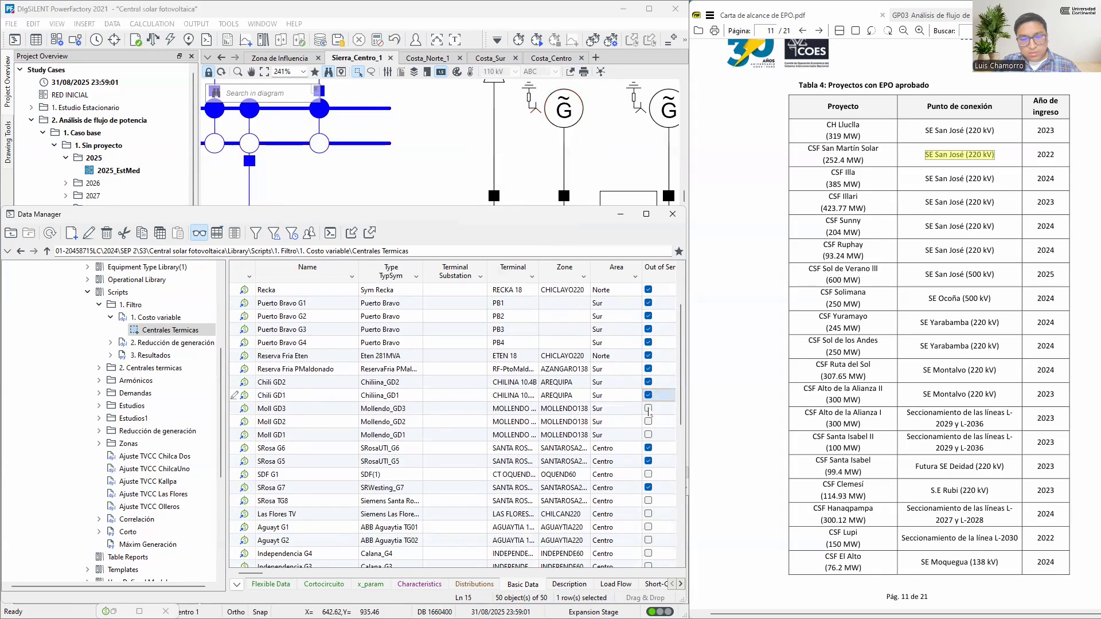
left_click(649, 409)
left_click(153, 41)
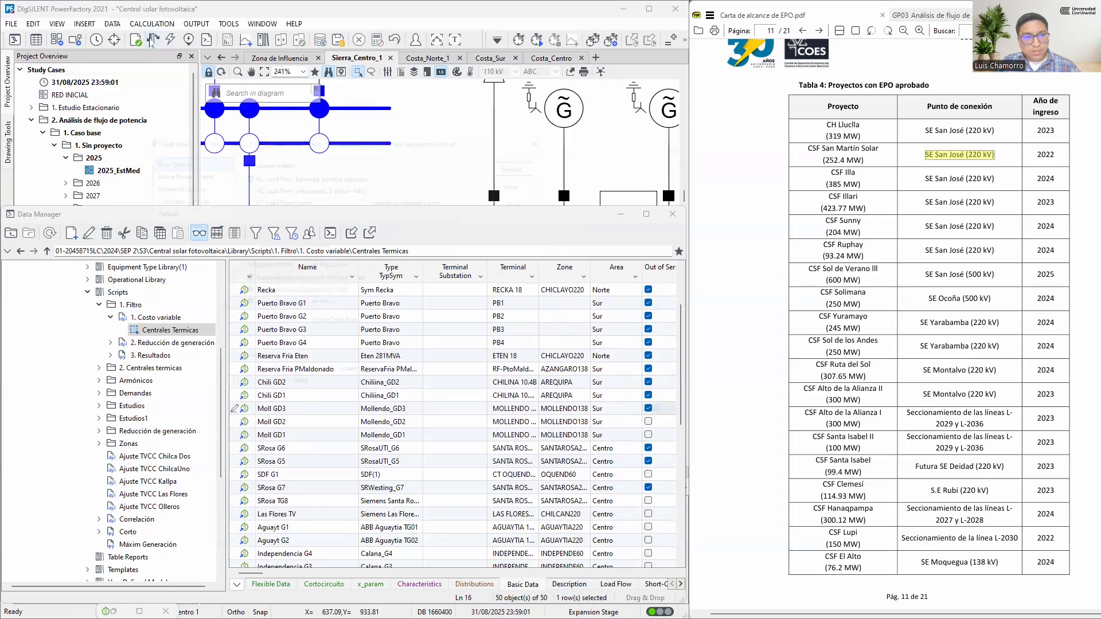
left_click(531, 147)
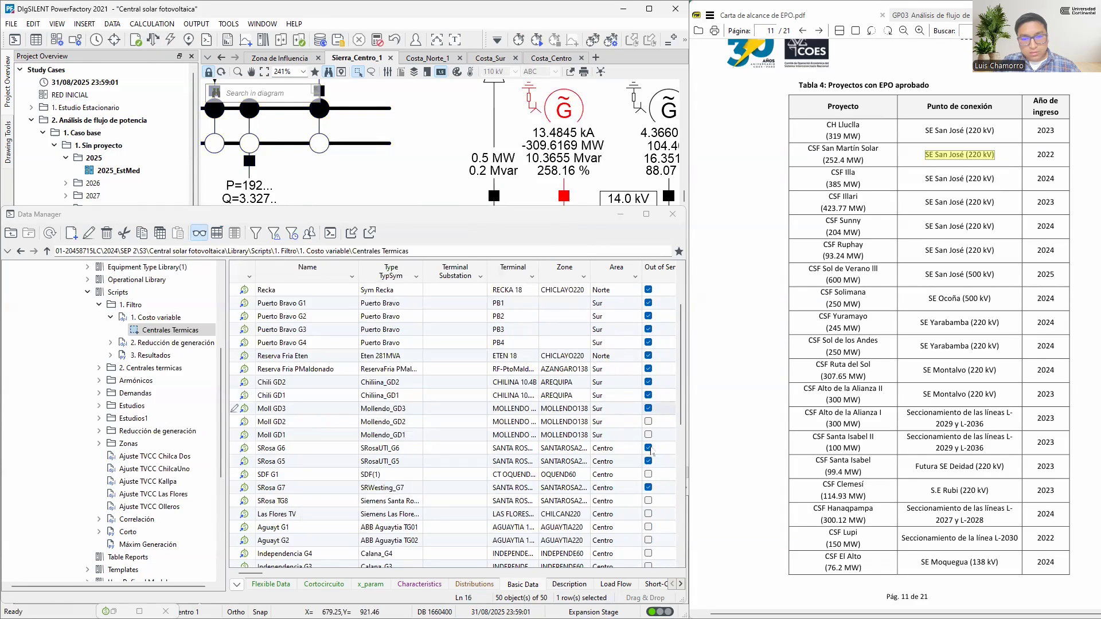
Set Moll GD2 and Moll GD1 out of service and rerun the load flow
left_click(649, 422)
left_click(648, 435)
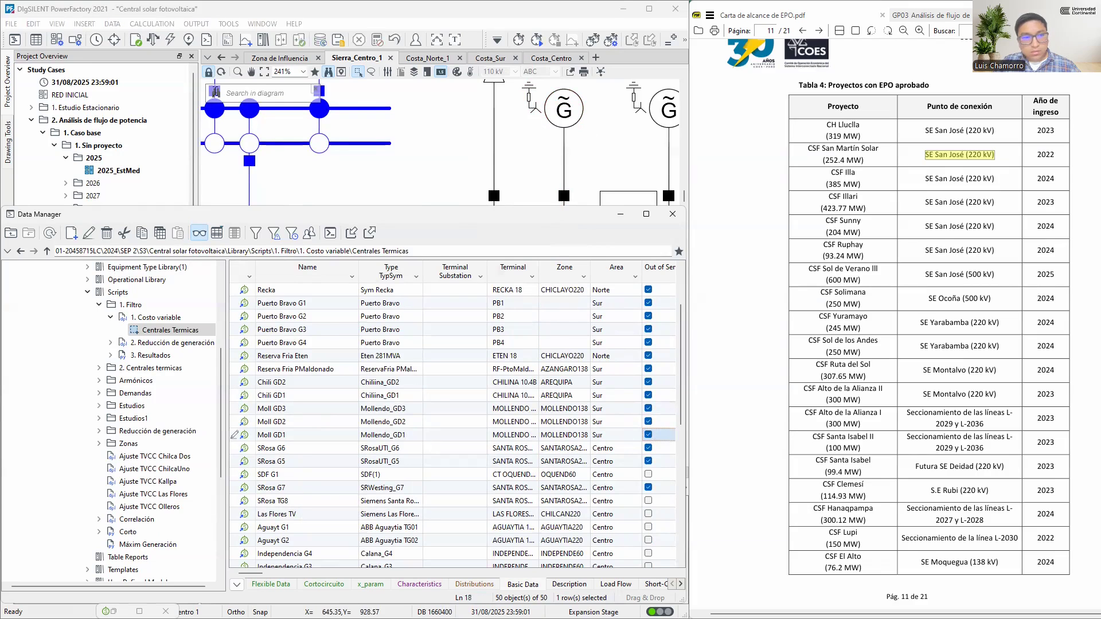
left_click(152, 39)
left_click(520, 150)
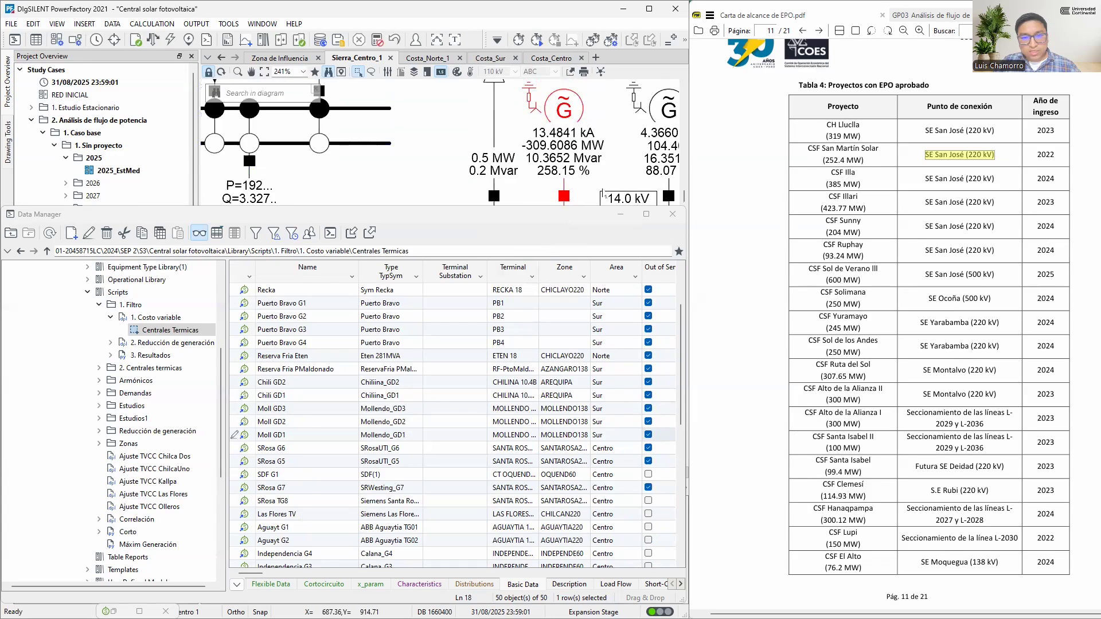
Set SDF G1, SRosa TG8 and Las Flores TV out of service and rerun the load flow
scroll(638, 406, "down", 3)
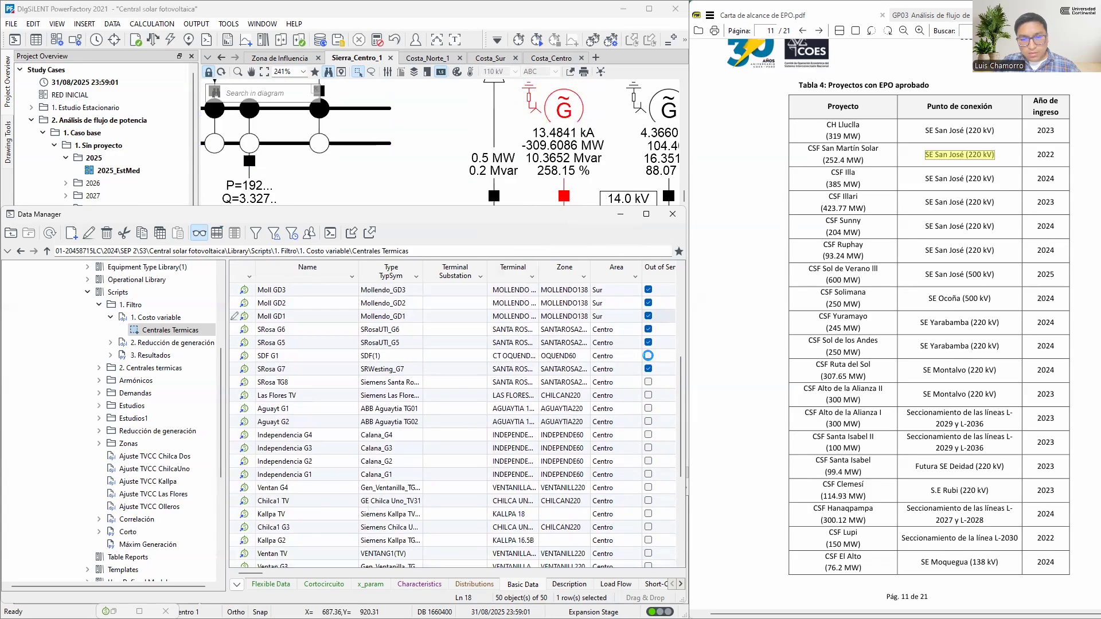
left_click(648, 355)
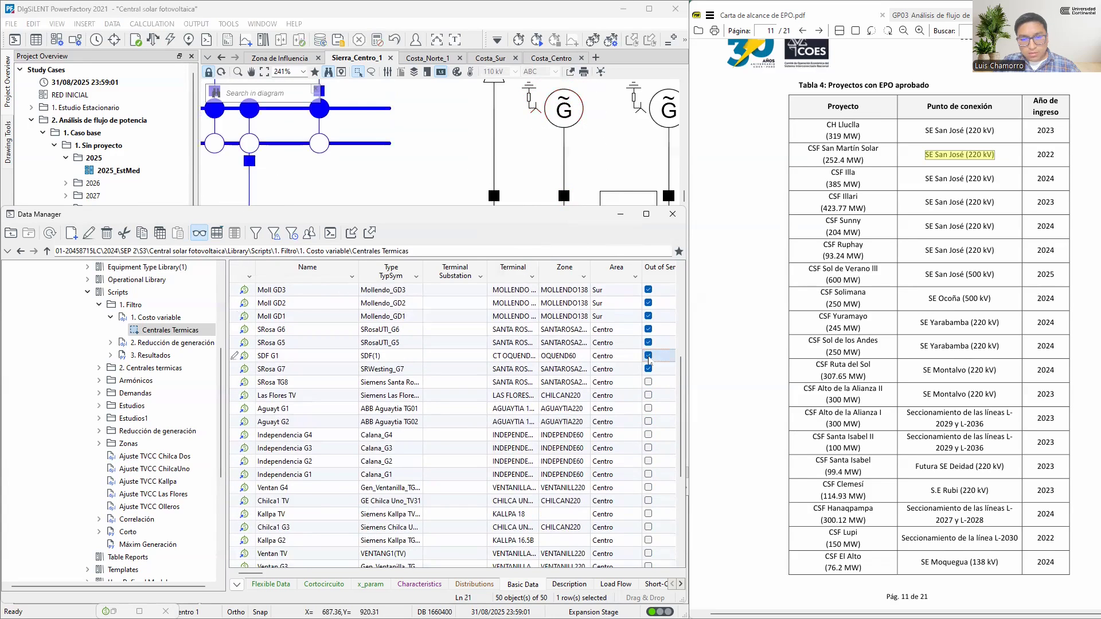
left_click(648, 395)
left_click(152, 39)
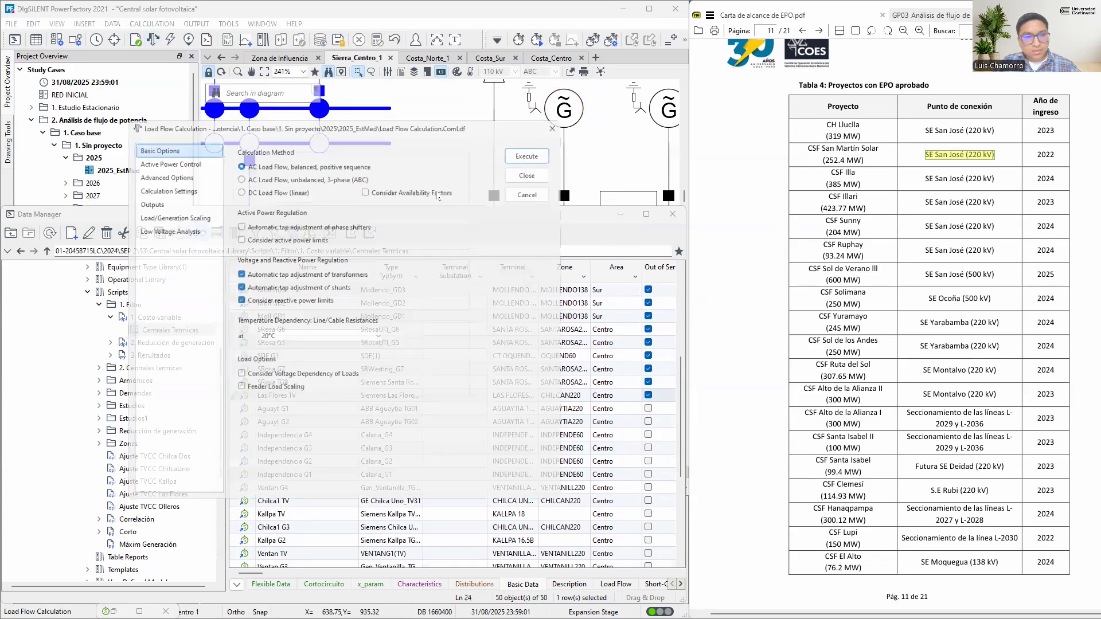
left_click(527, 155)
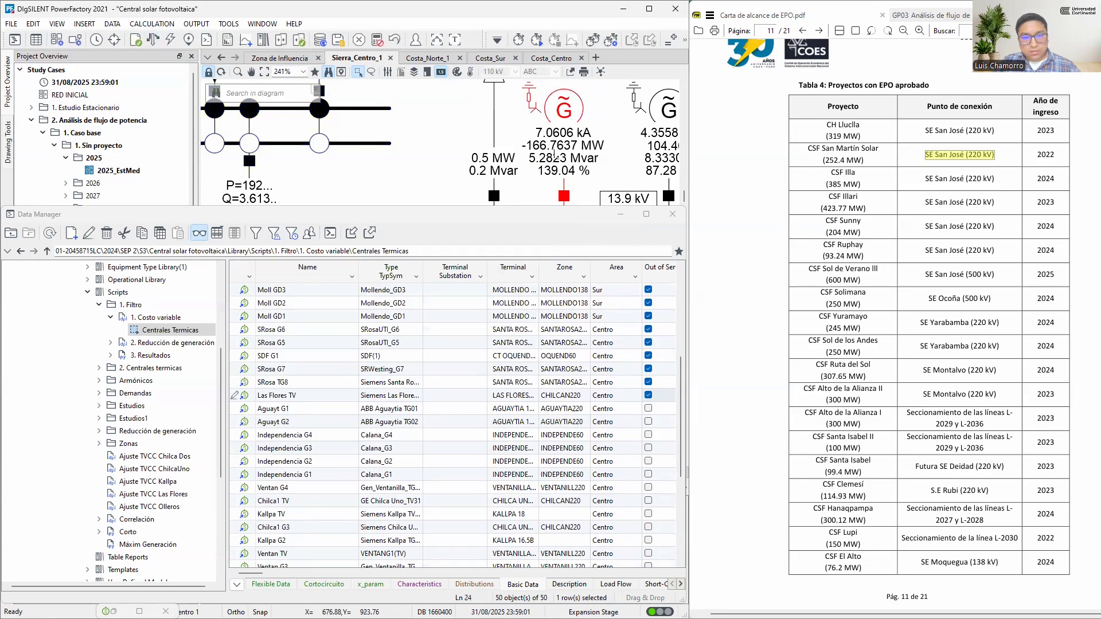
Set Aguayt G1, Aguayt G2 and Independencia G4 out of service and rerun the load flow
left_click(648, 408)
left_click(649, 422)
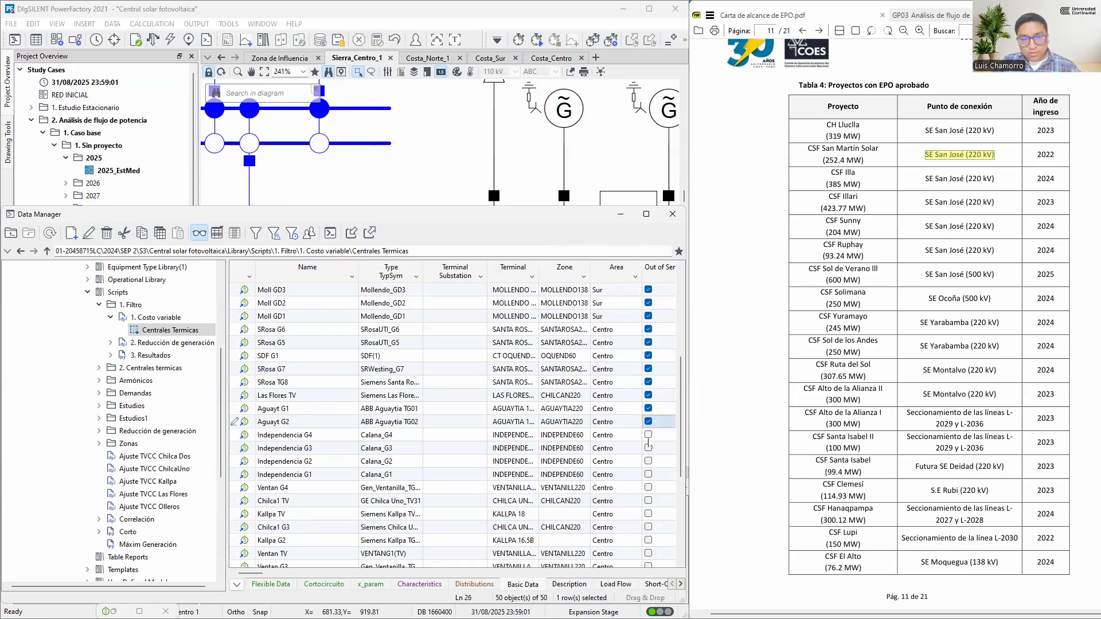
left_click(648, 434)
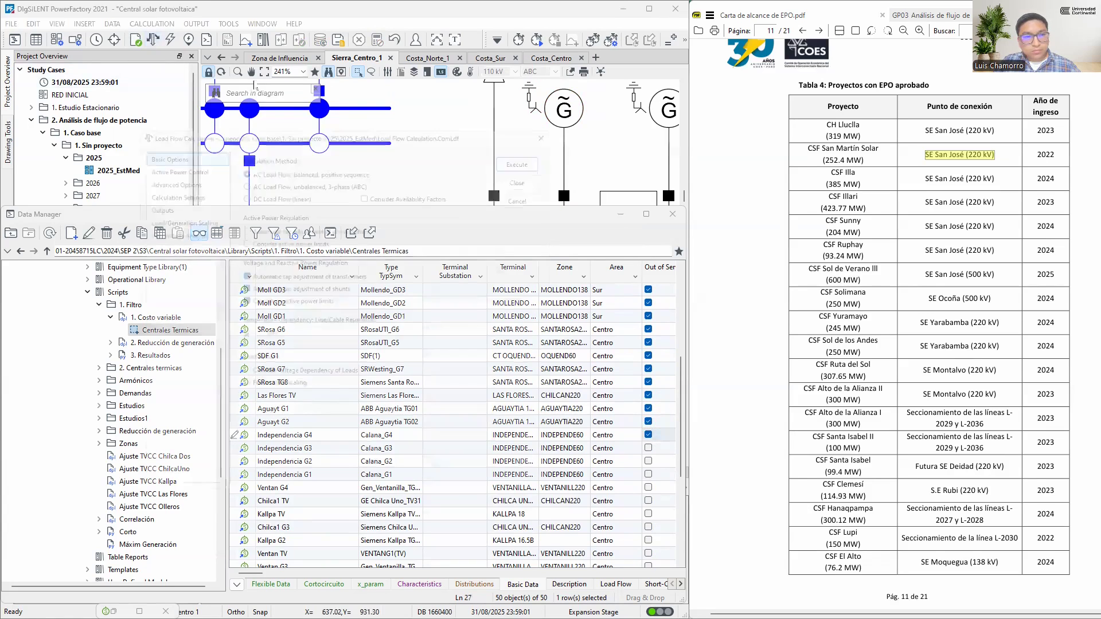
left_click(170, 39)
left_click(528, 147)
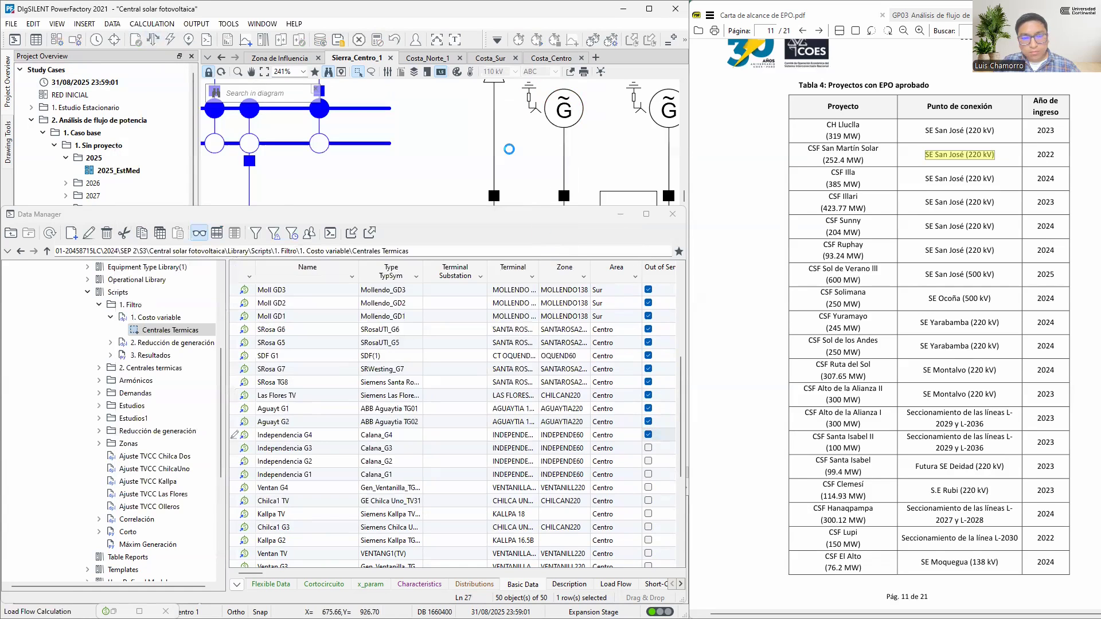
mouse_move(512, 156)
Set Independencia G3, Independencia G2 and Independencia G1 out of service and rerun the load flow
scroll(627, 455, "down", 2)
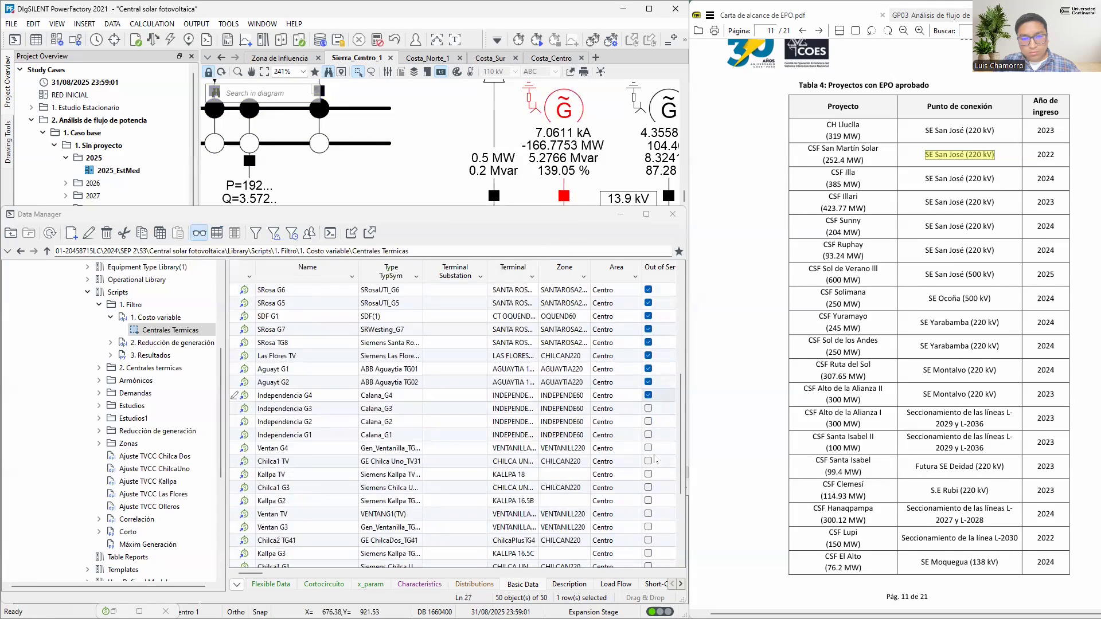
left_click(650, 369)
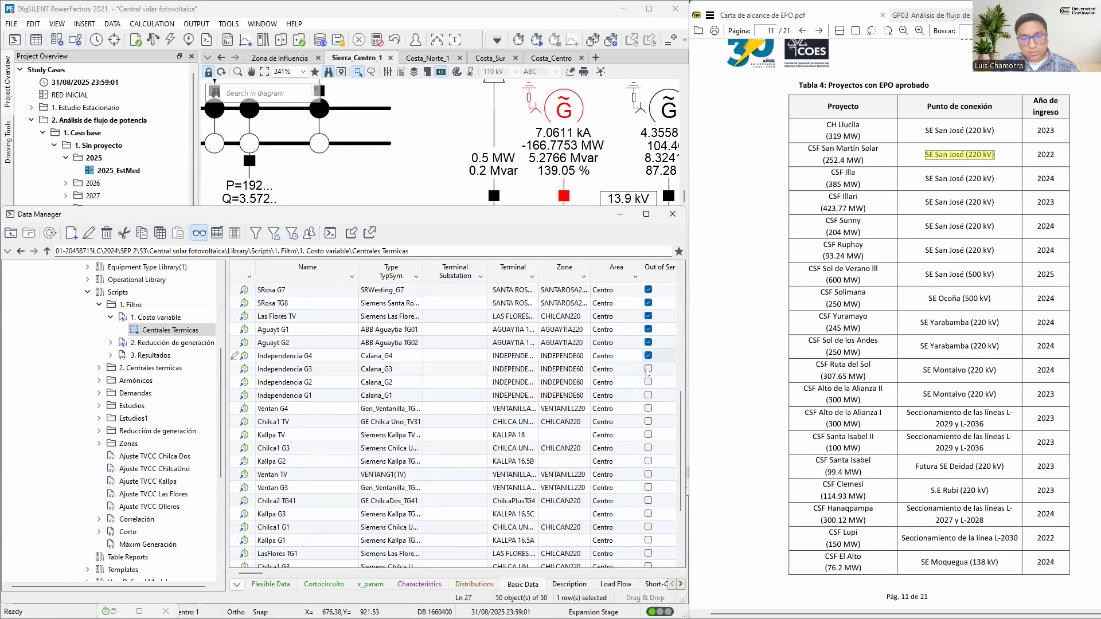
left_click(649, 382)
left_click(649, 395)
left_click(152, 39)
left_click(545, 147)
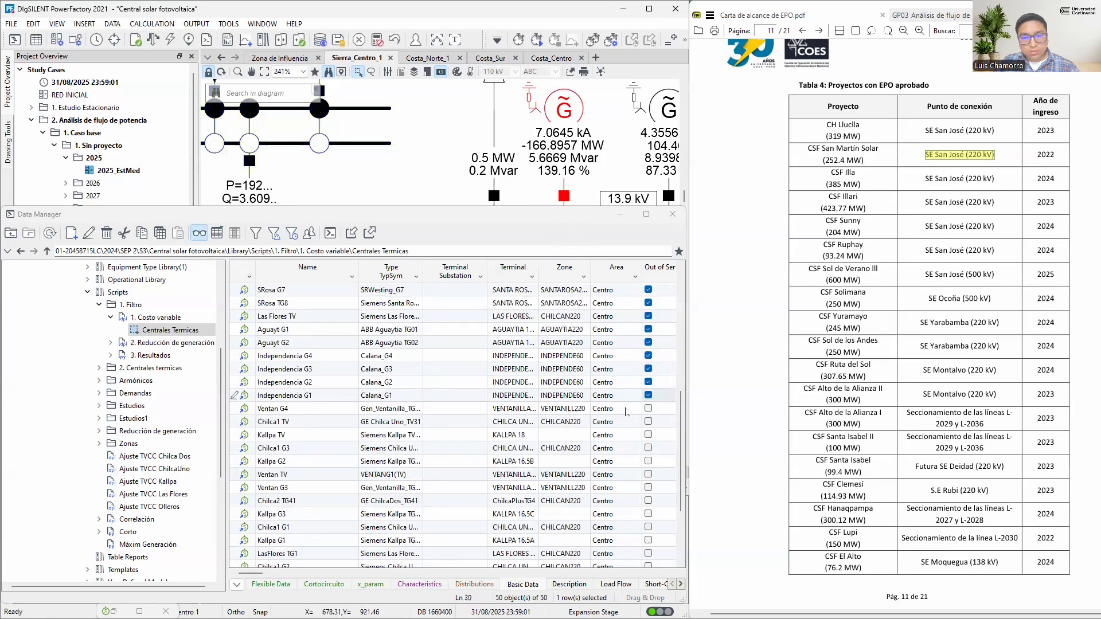
Set Ventan G4 and Chilca1 TV out of service, leaving Kallpa TV in service, and rerun the load flow
scroll(627, 412, "down", 1)
left_click(648, 369)
left_click(648, 382)
left_click(649, 395)
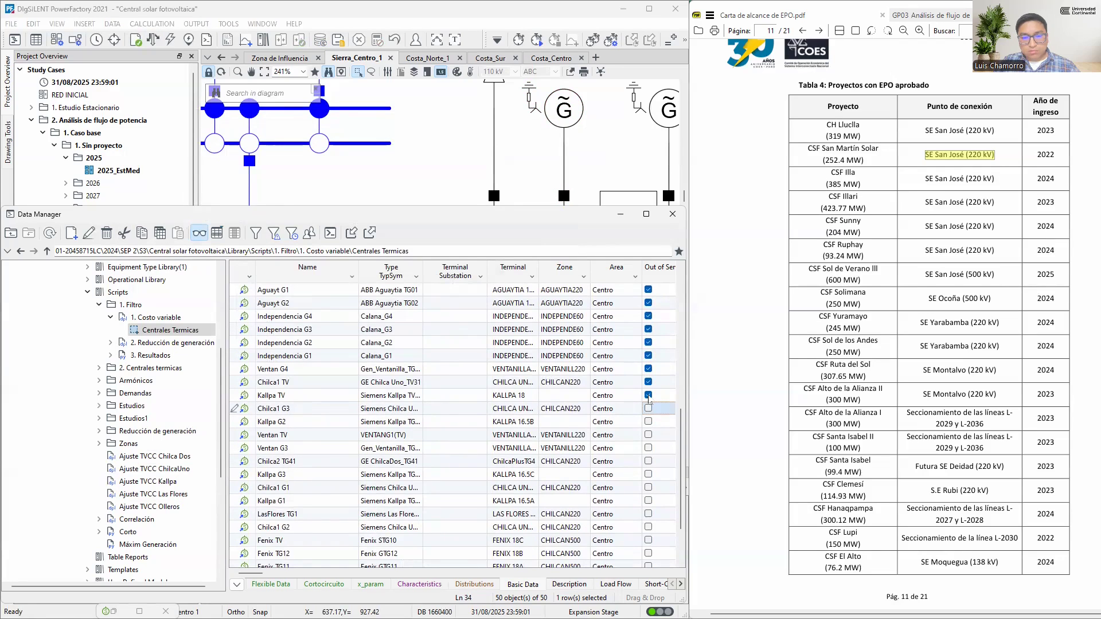
left_click(648, 395)
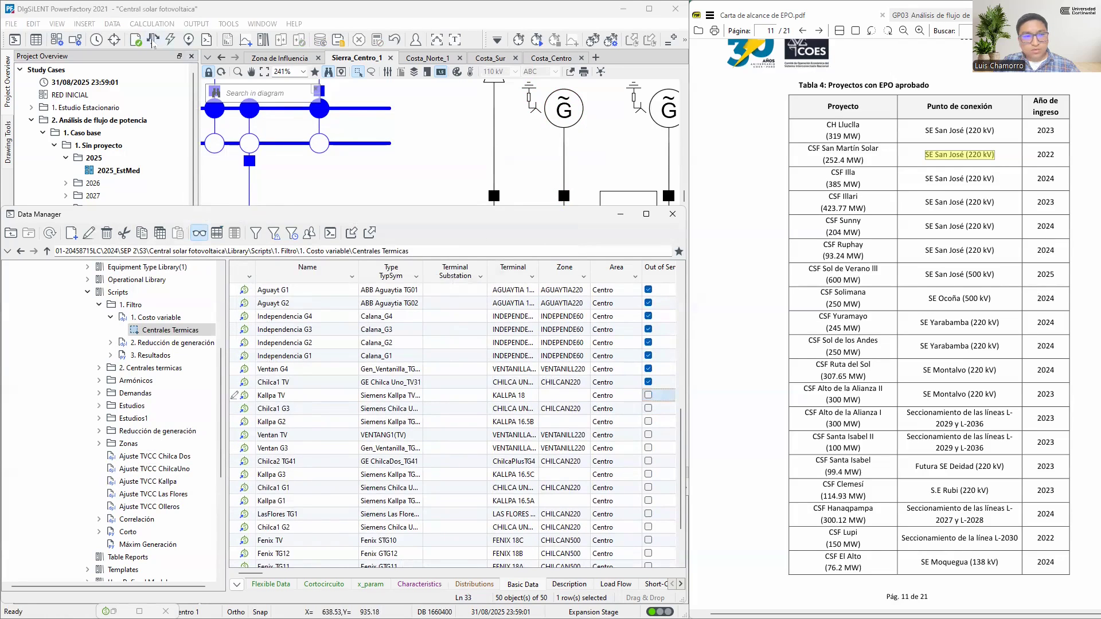
key("F10")
key("Return")
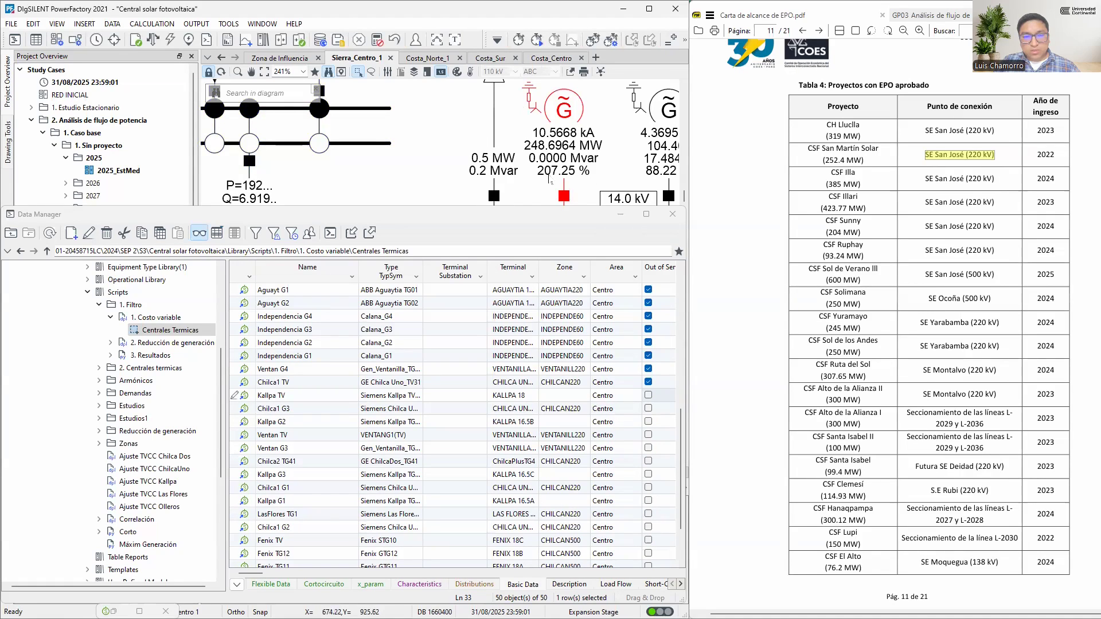
Activate the network variation 2024_Z3_04_Illa_385 MW for the CSF Illa project, saving the modified 2025_EstMed operation scenario
left_click(620, 215)
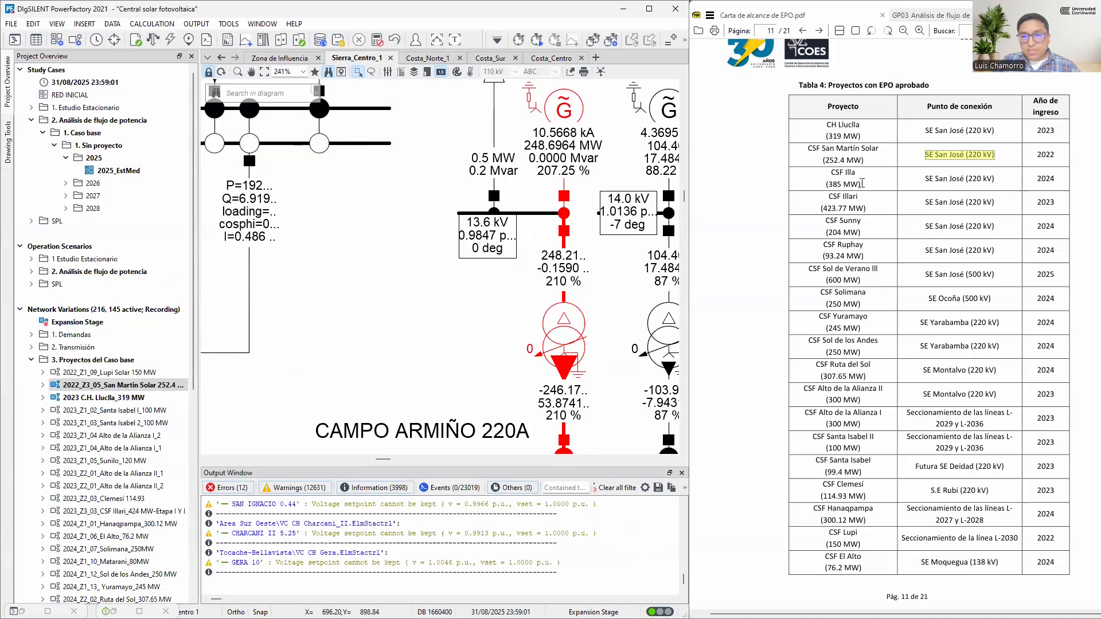
left_click_drag(834, 172, 1052, 181)
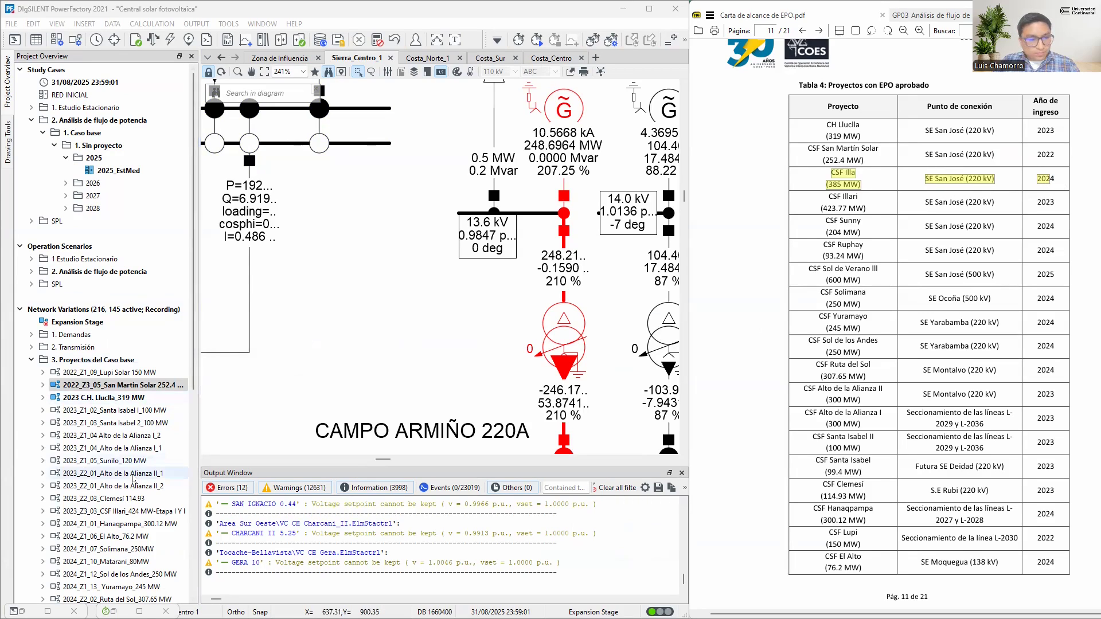
scroll(121, 470, "down", 3)
left_click(114, 524)
right_click(133, 524)
left_click(150, 414)
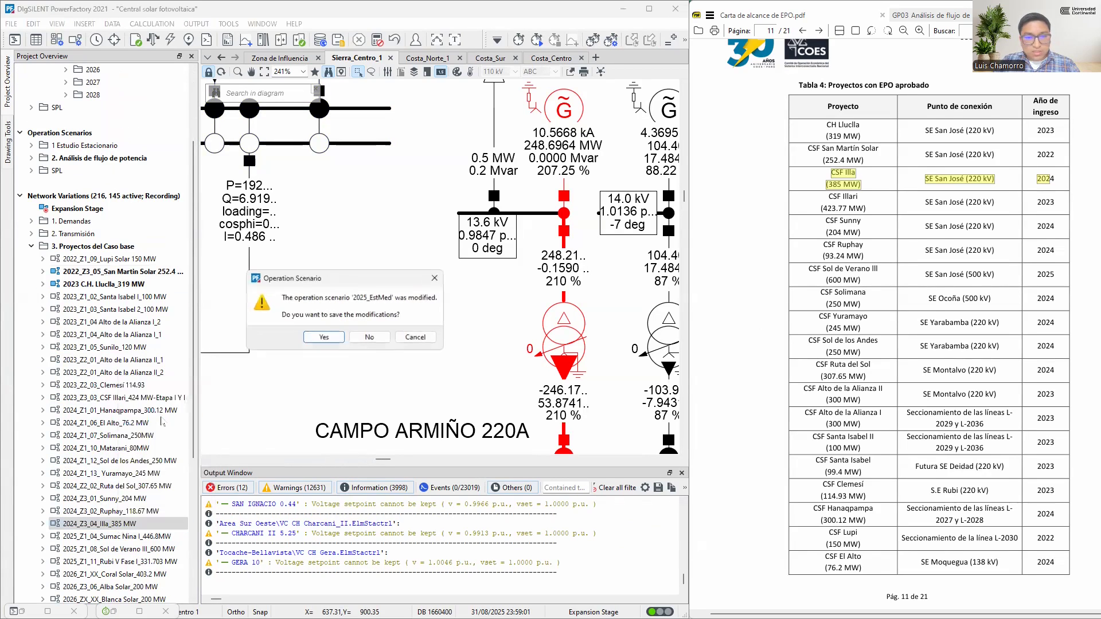
left_click(324, 338)
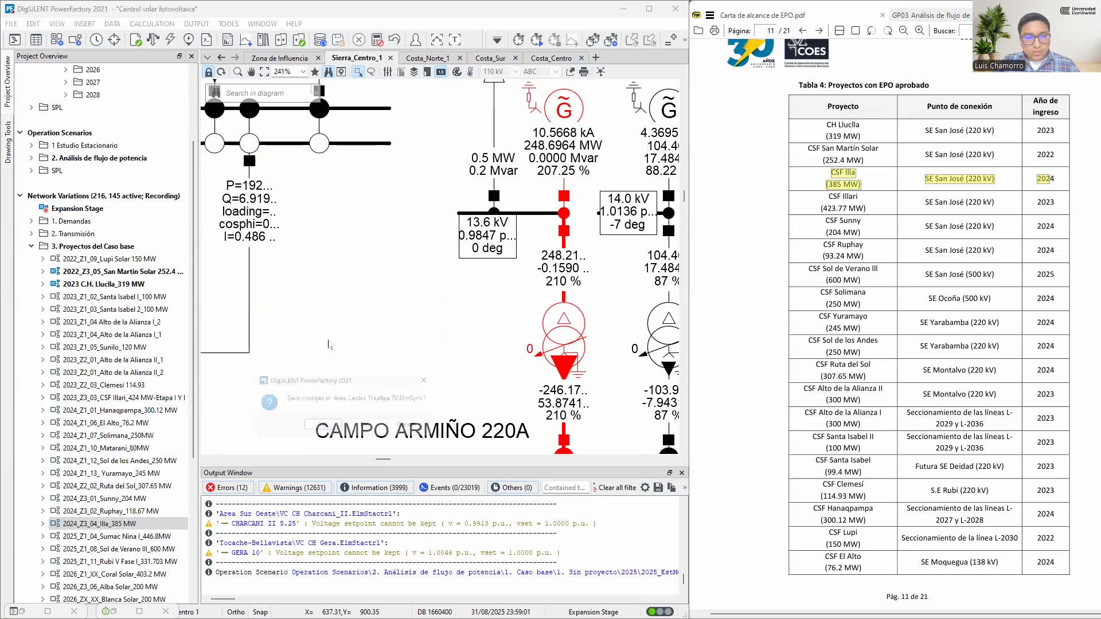
left_click(320, 428)
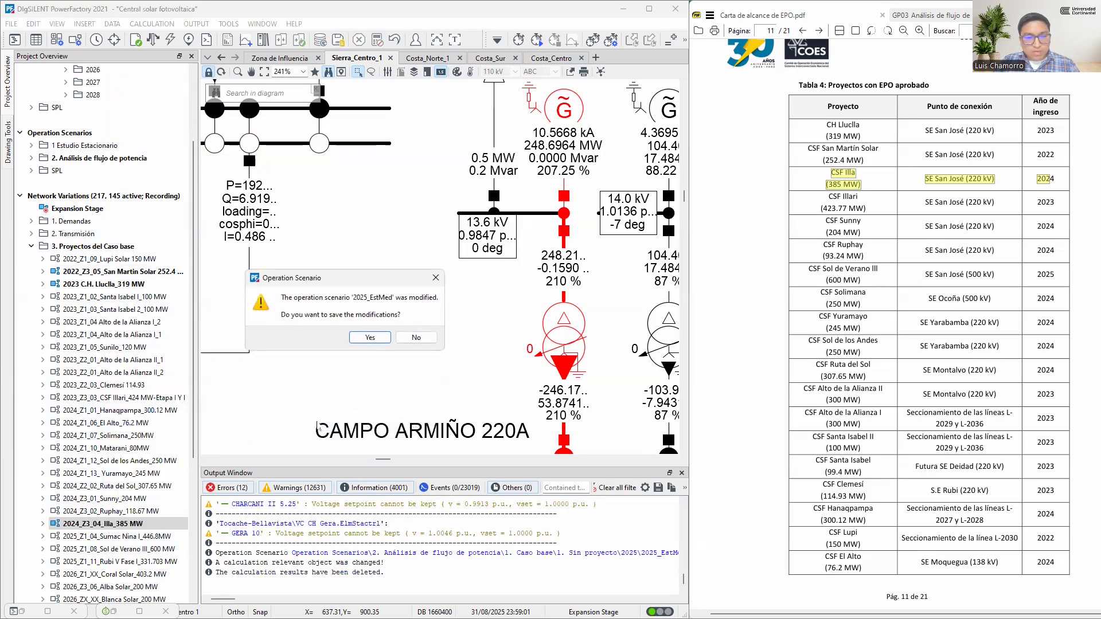
left_click(357, 337)
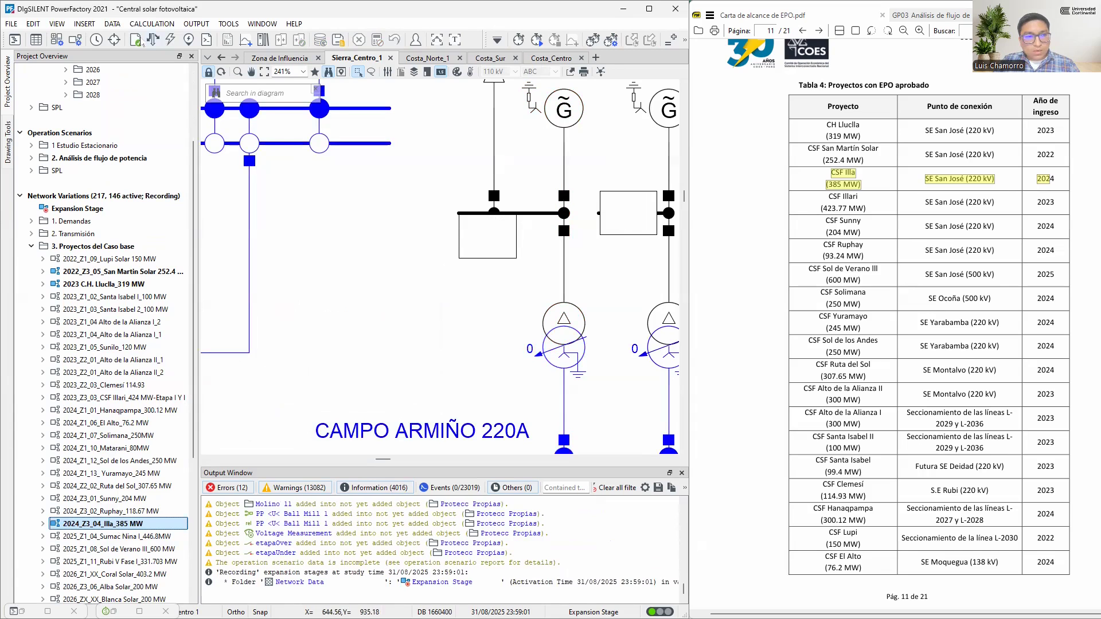
Rerun the load flow and reopen the Centrales Termicas generator list in detailed view
left_click(153, 40)
left_click(541, 148)
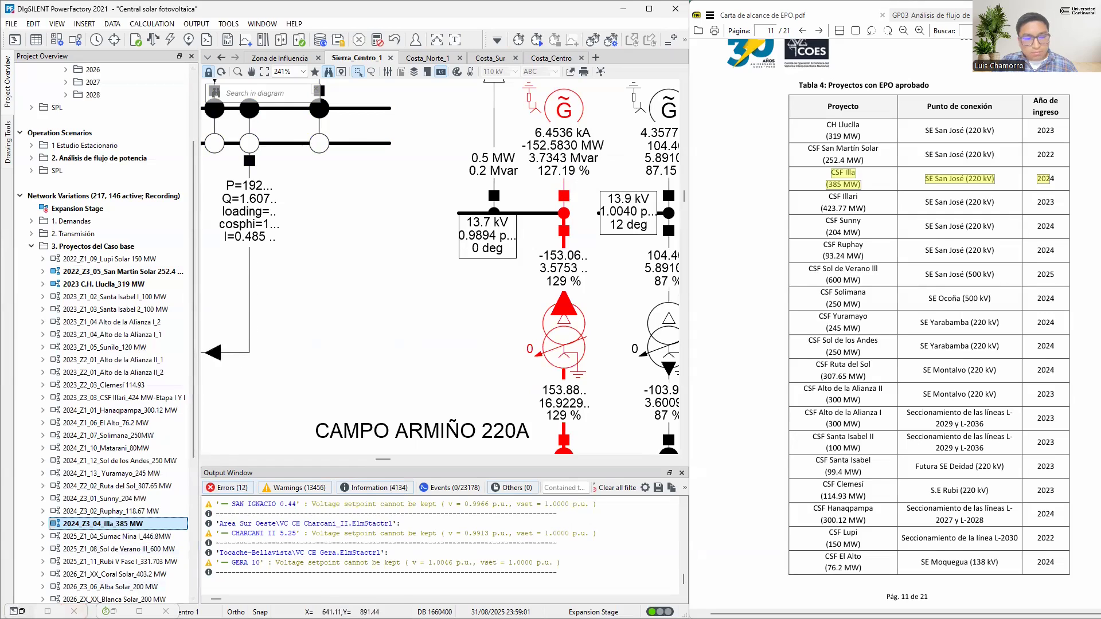
left_click(22, 611)
left_click(201, 233)
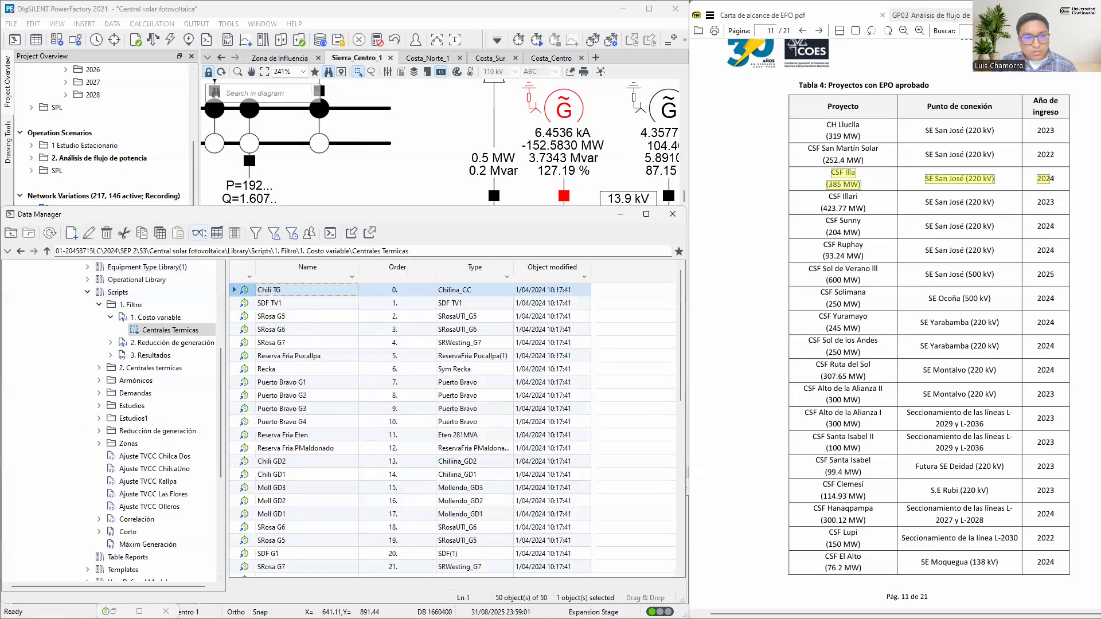
left_click(201, 233)
Set Kallpa TV out of service and rerun the load flow
scroll(572, 499, "down", 10)
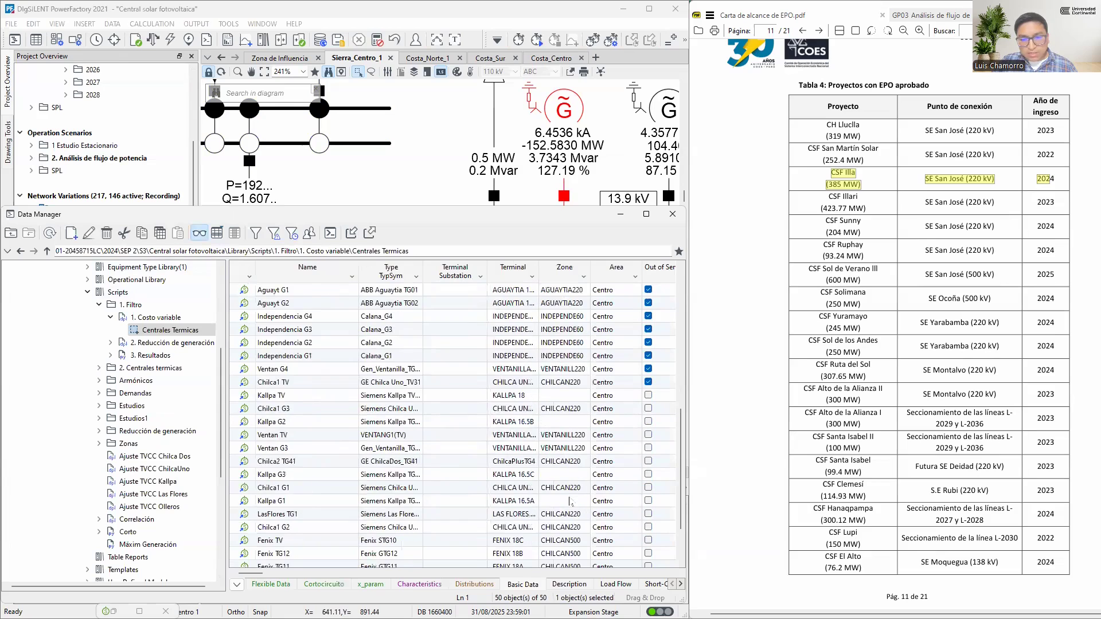
left_click(651, 339)
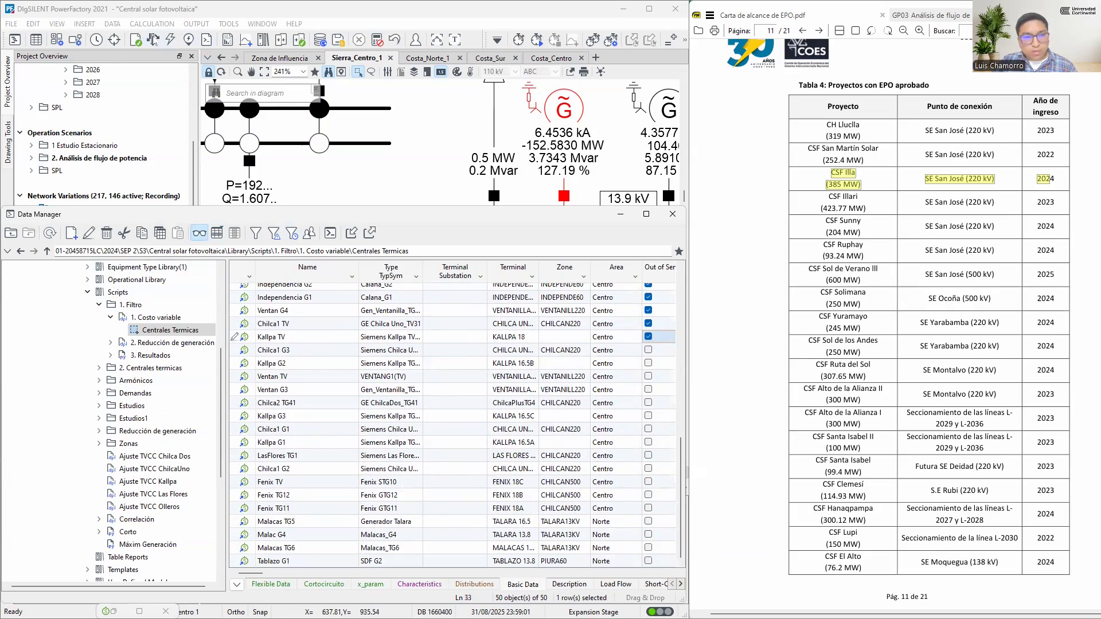
left_click(154, 40)
left_click(536, 145)
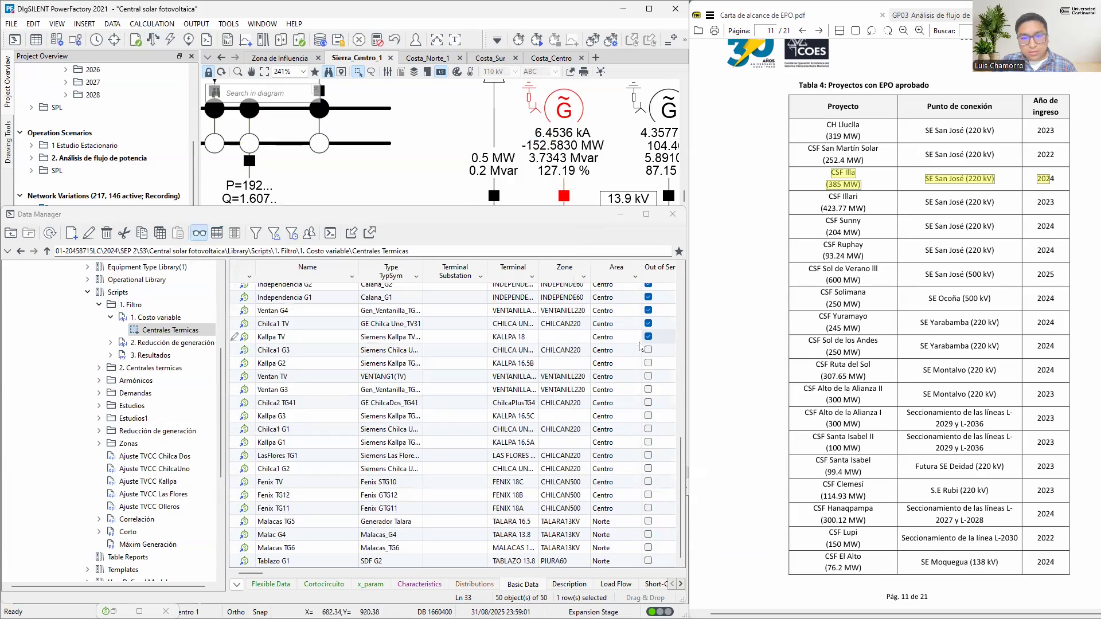
Set Chilca1 G3 out of service and rerun the load flow
left_click(648, 350)
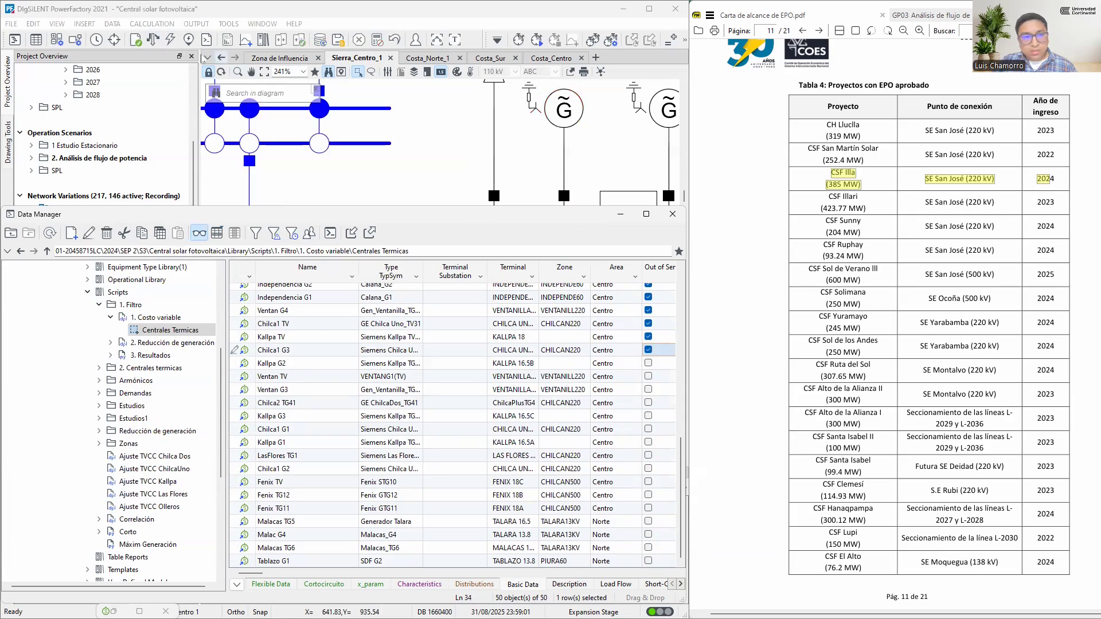
left_click(153, 40)
left_click(539, 147)
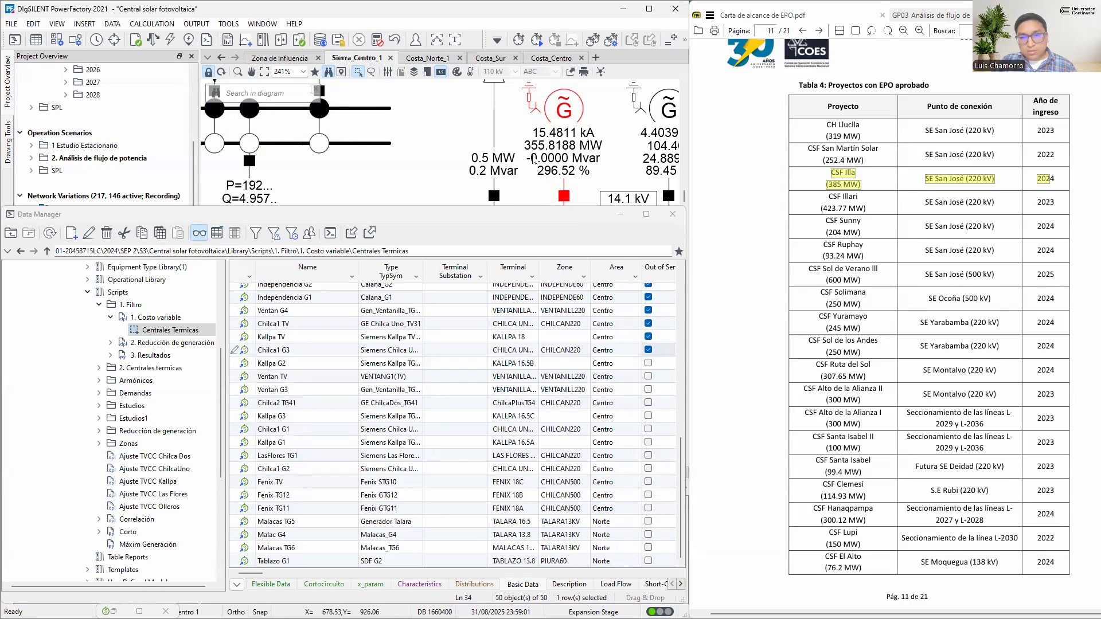
mouse_move(535, 163)
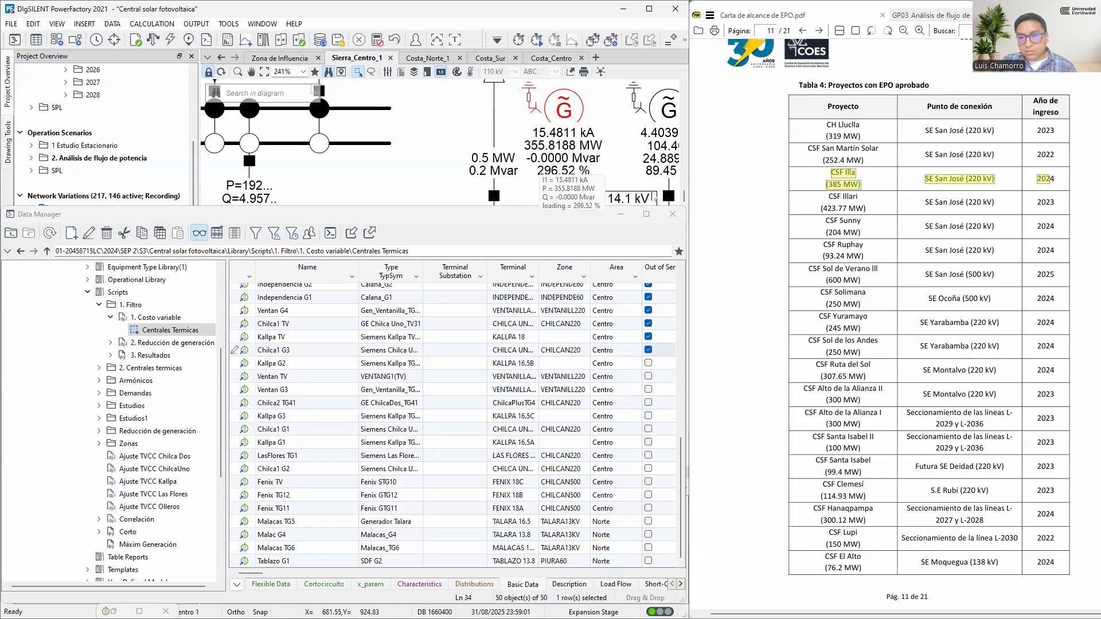
Activate the network variation 2023_Z3_03_CSF Illari_424 MW for the CSF Illari project, saving the modified 2025_EstMed operation scenario
left_click(829, 204)
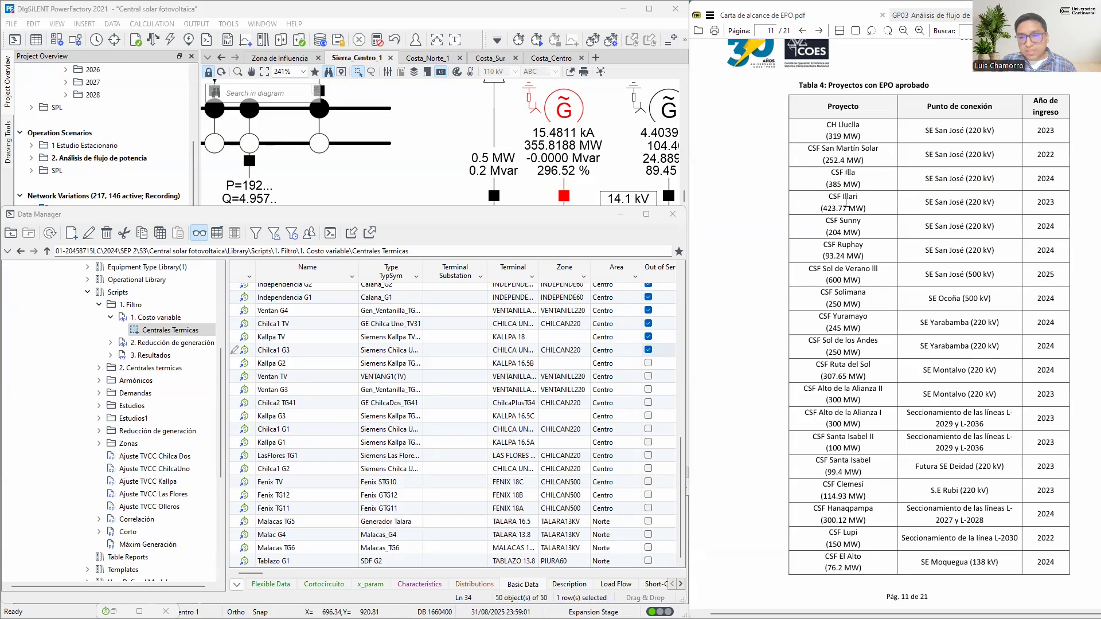
left_click(620, 213)
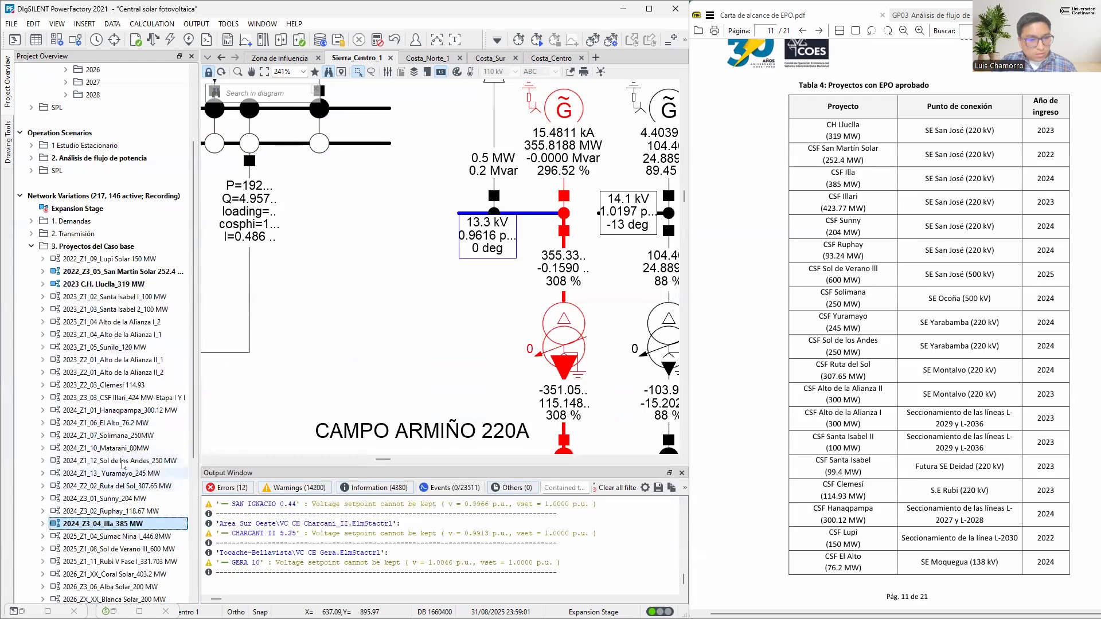
left_click(134, 399)
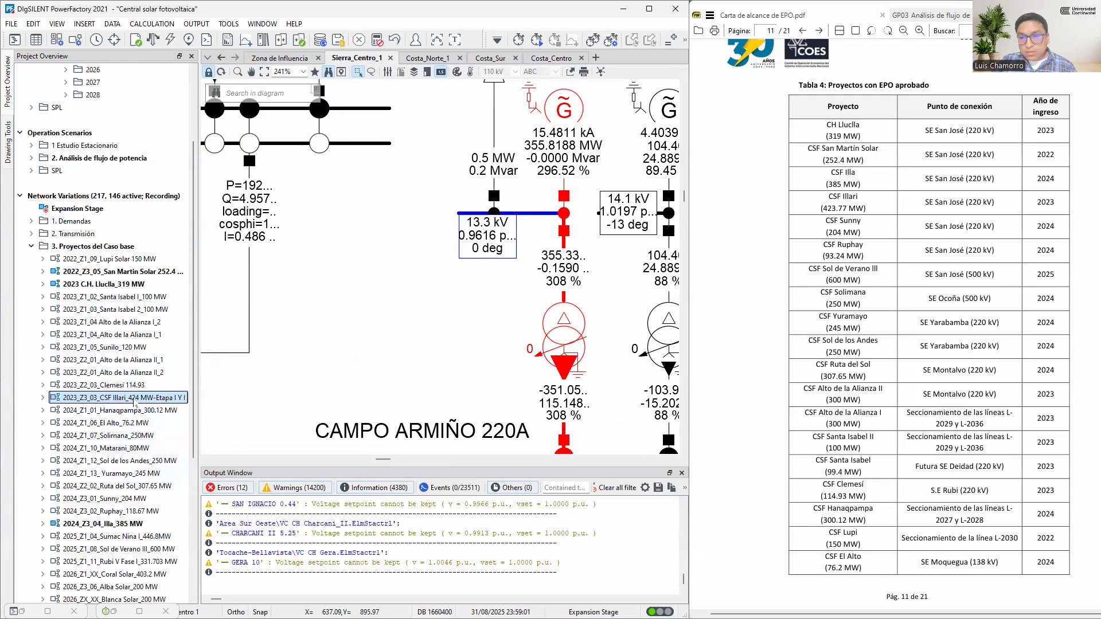
right_click(131, 403)
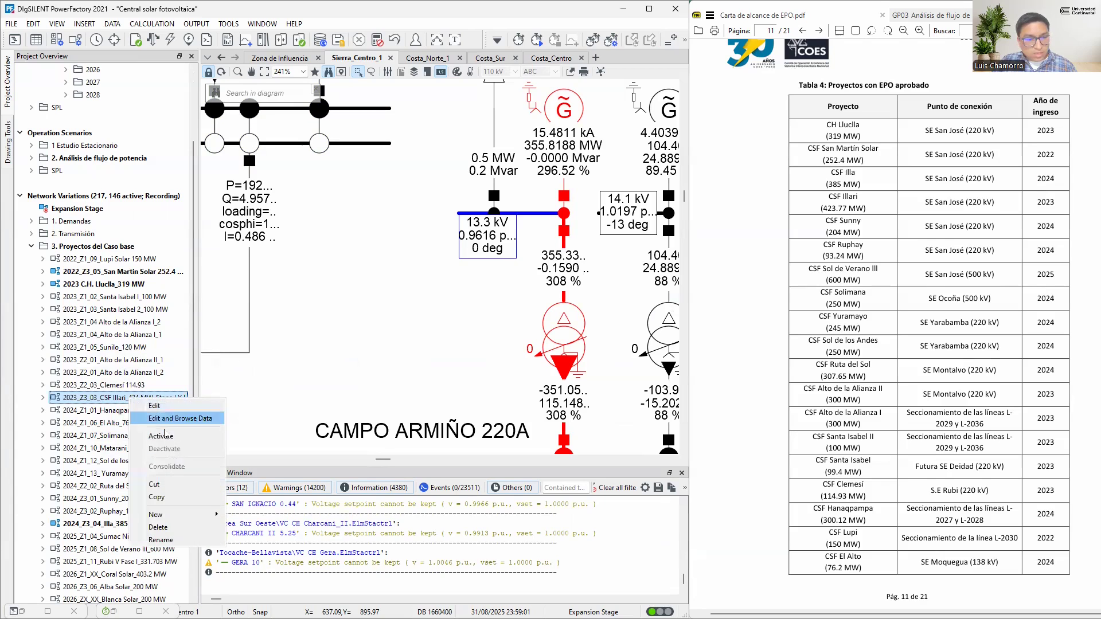
left_click(165, 436)
left_click(324, 337)
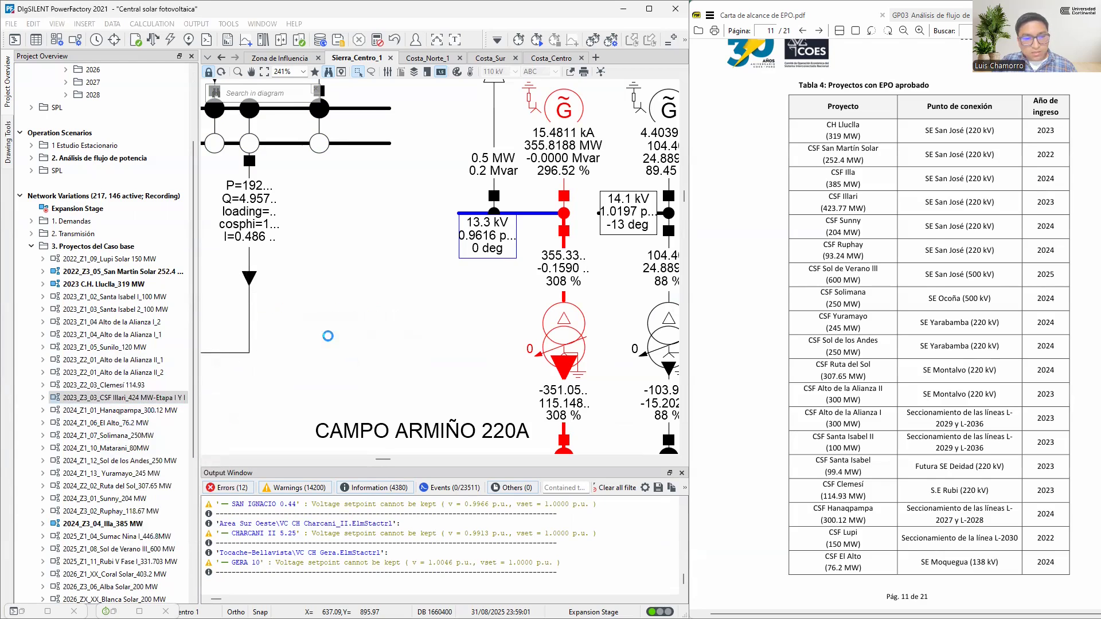
left_click(328, 426)
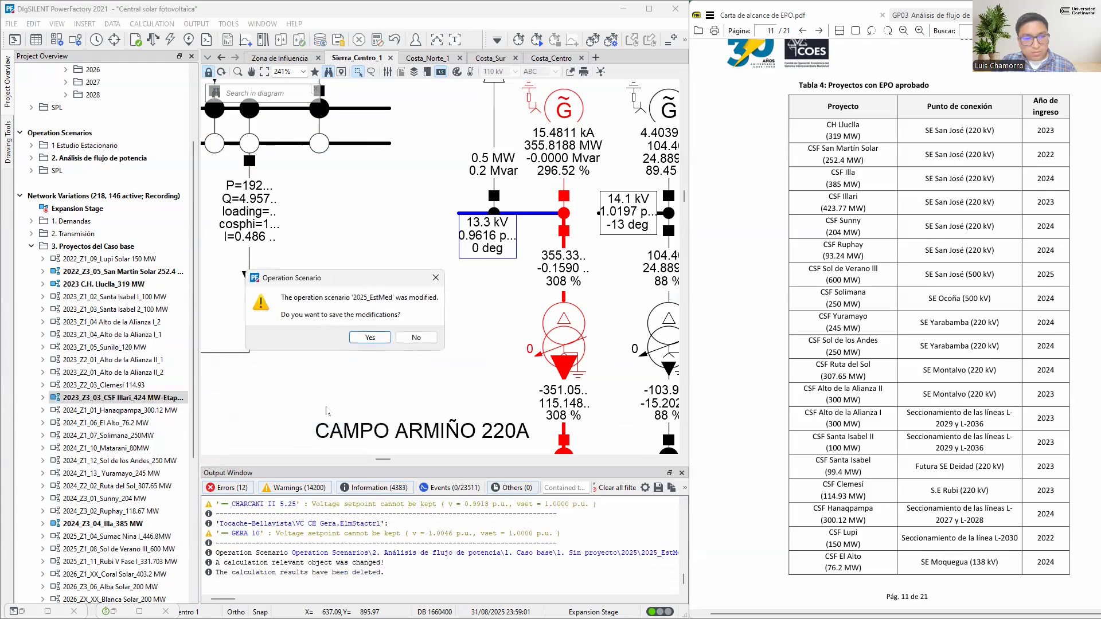
left_click(373, 342)
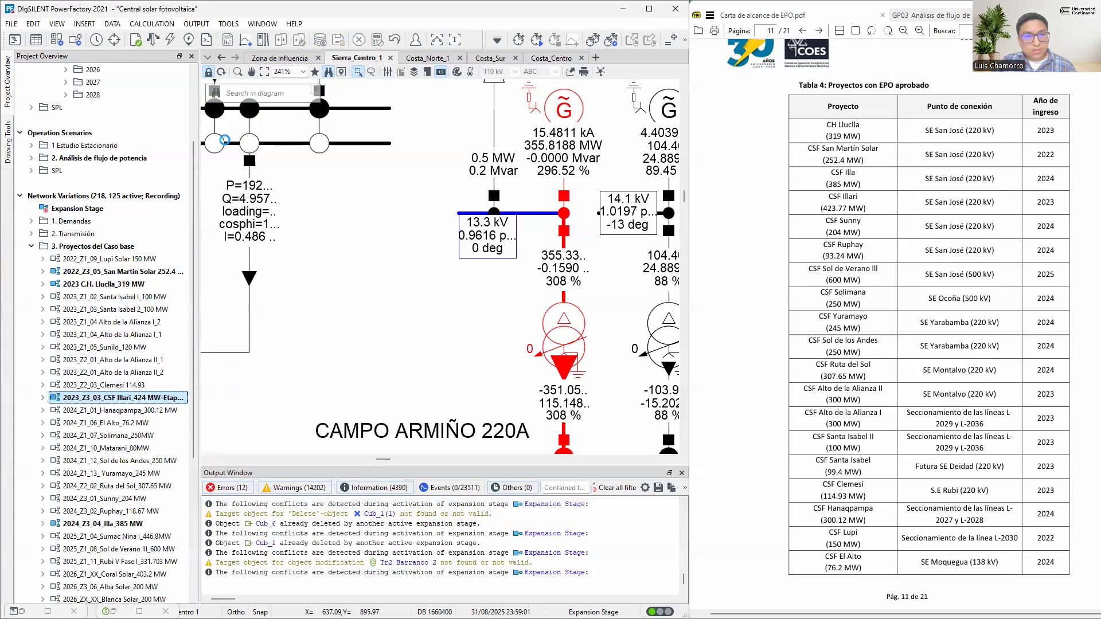
Rerun the load flow with the Illari project included and bring back the Centrales Termicas generator list in detailed view
left_click(152, 39)
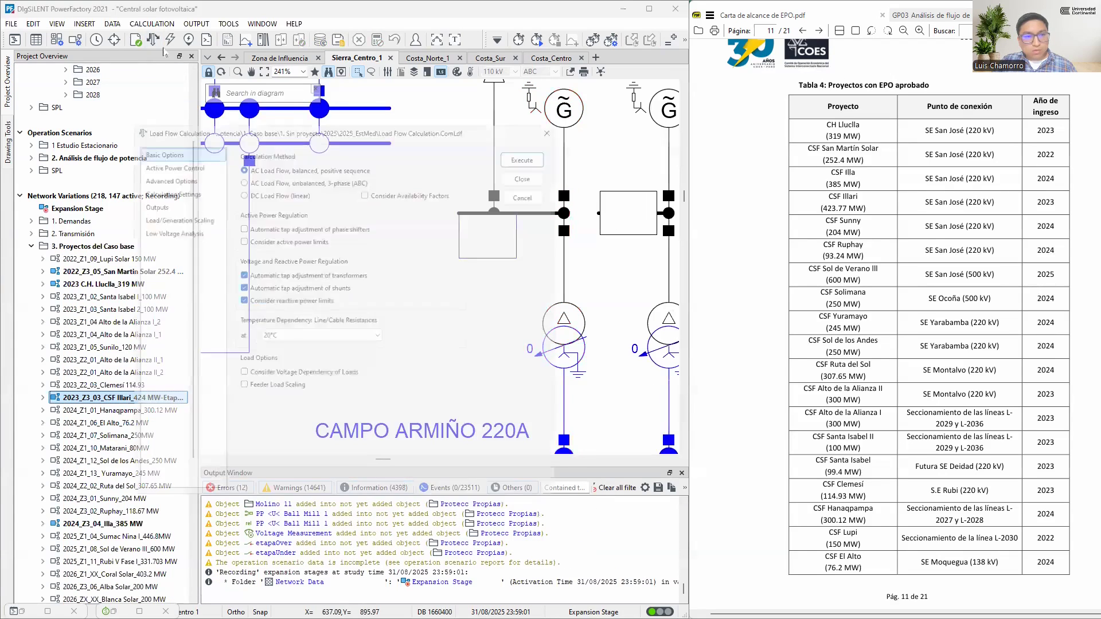
left_click(538, 146)
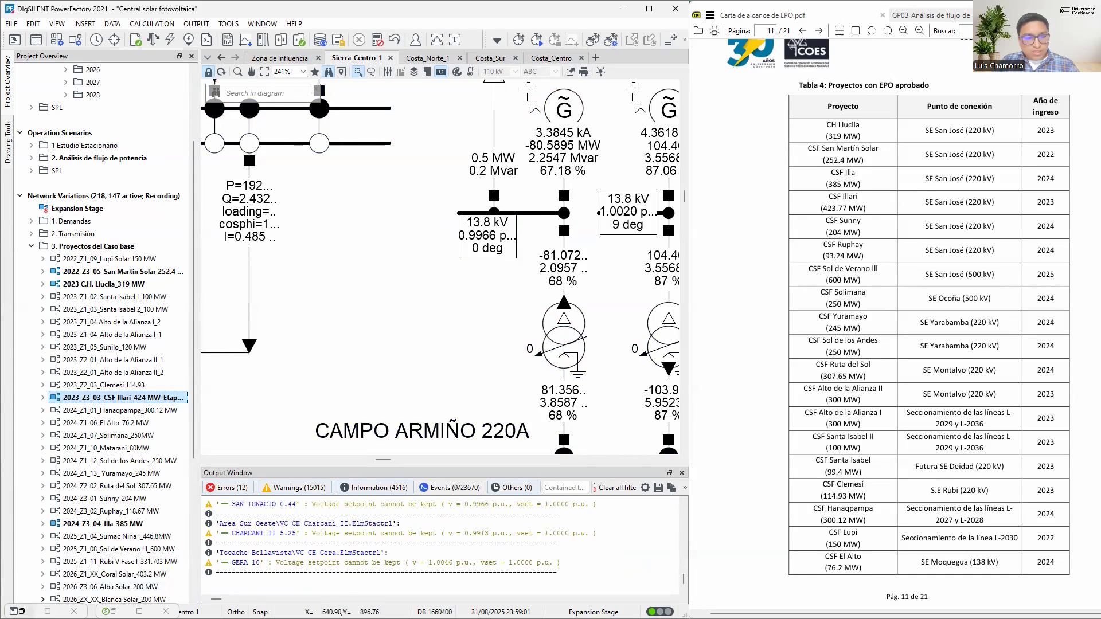
left_click(22, 612)
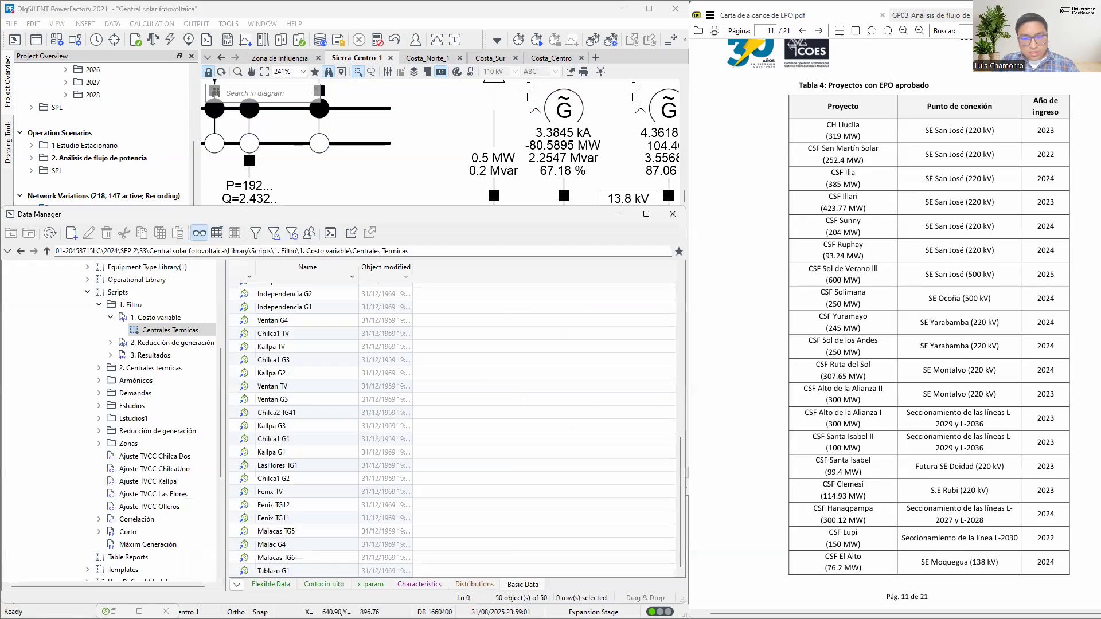
left_click(200, 233)
scroll(520, 428, "down", 10)
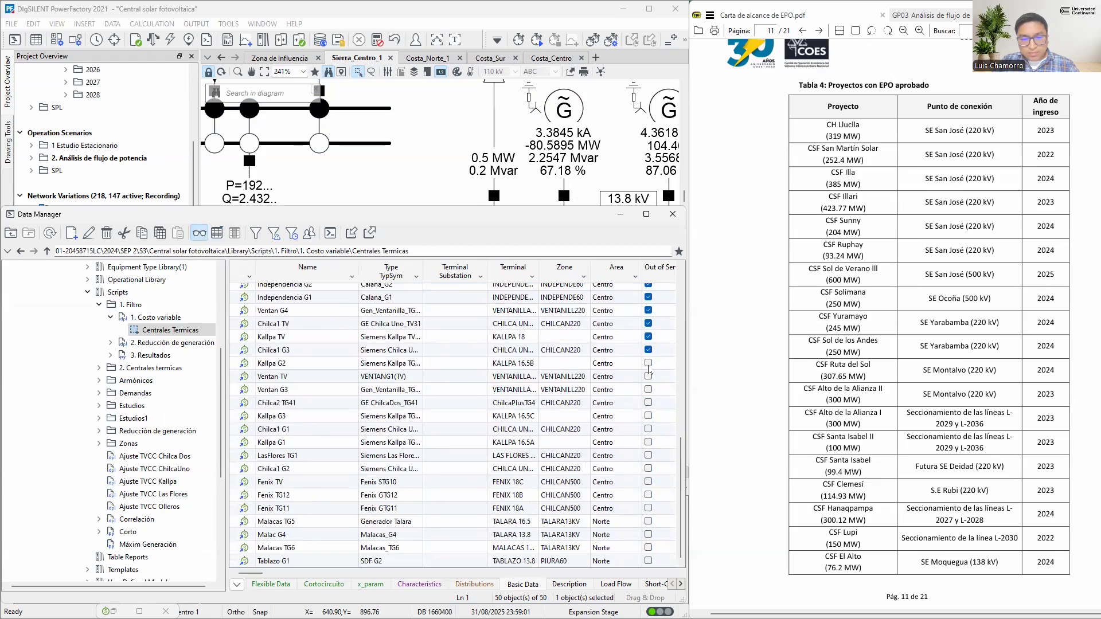
Set Kallpa G2 out of service and rerun the load flow
left_click(649, 363)
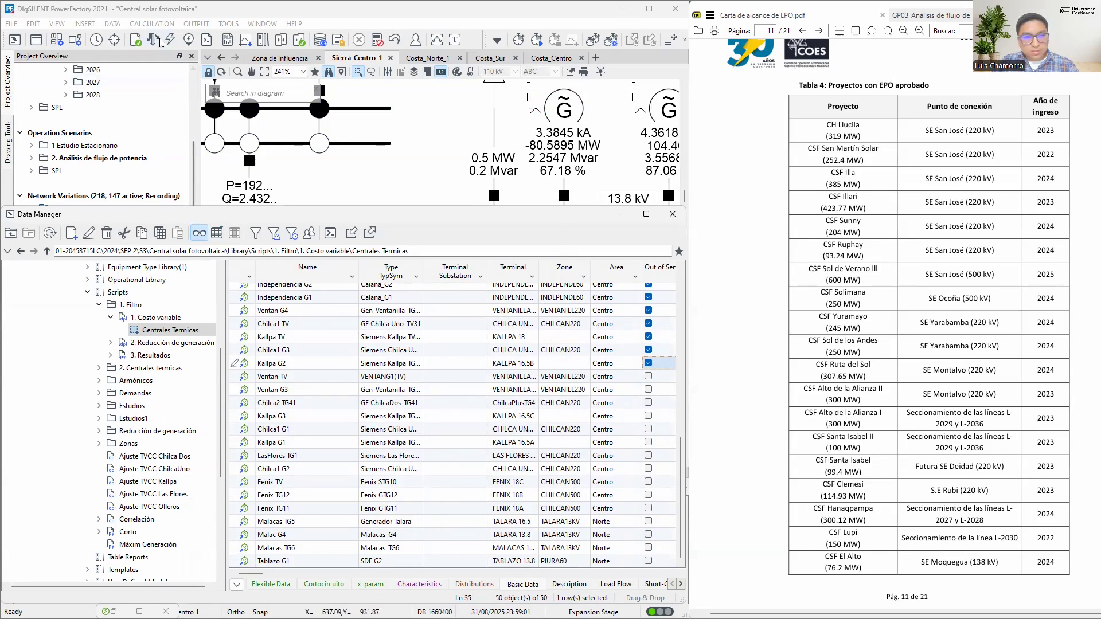
left_click(171, 40)
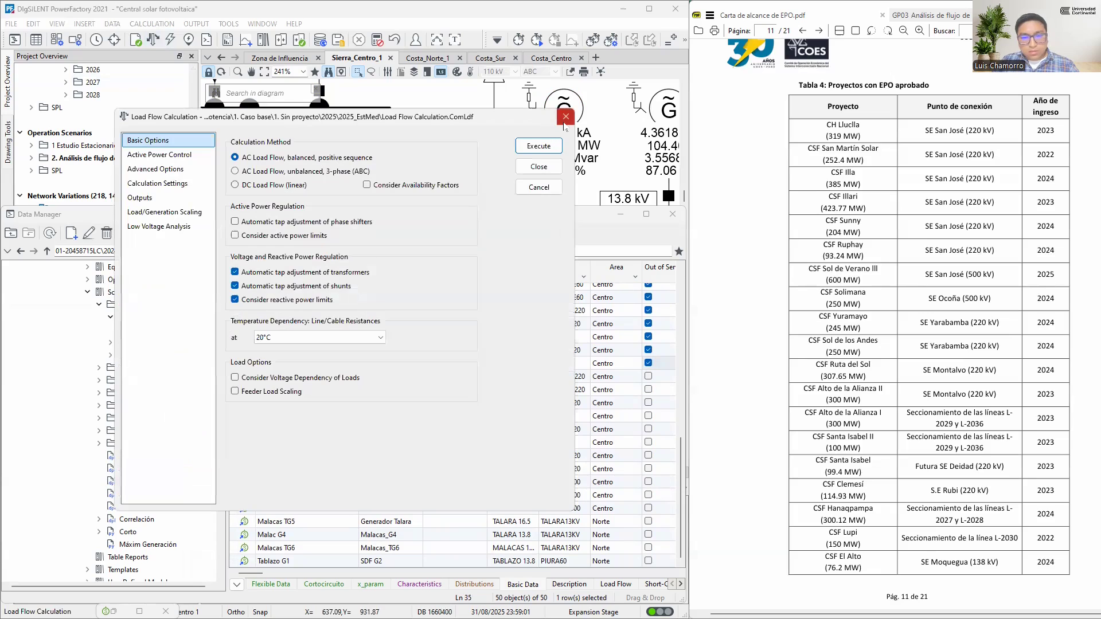
left_click(539, 146)
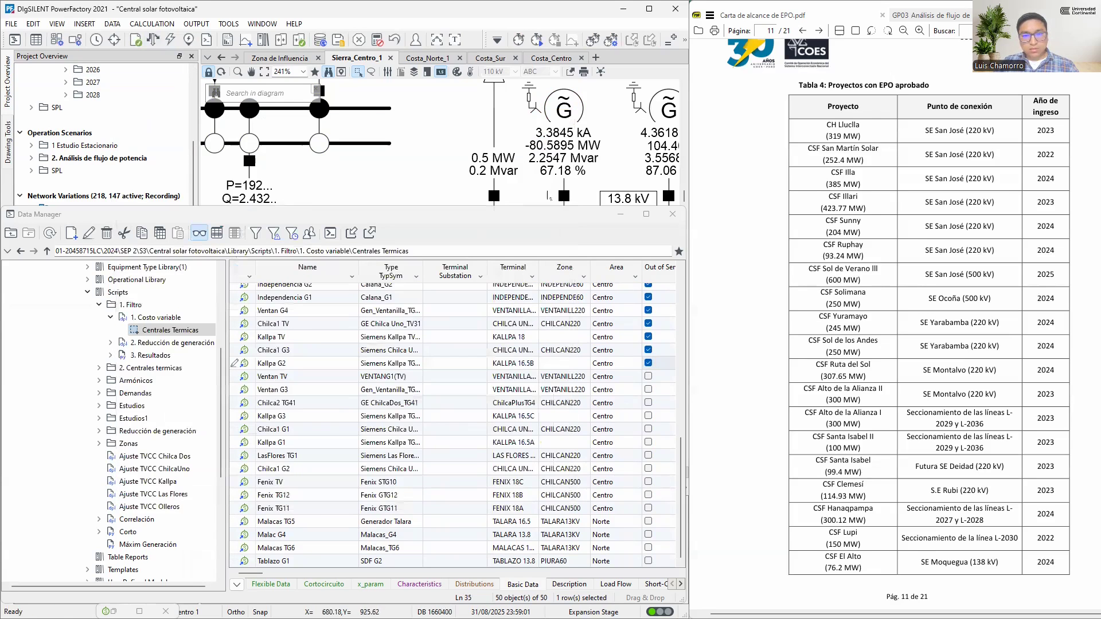
Set Ventan TV out of service and rerun the load flow
left_click(647, 379)
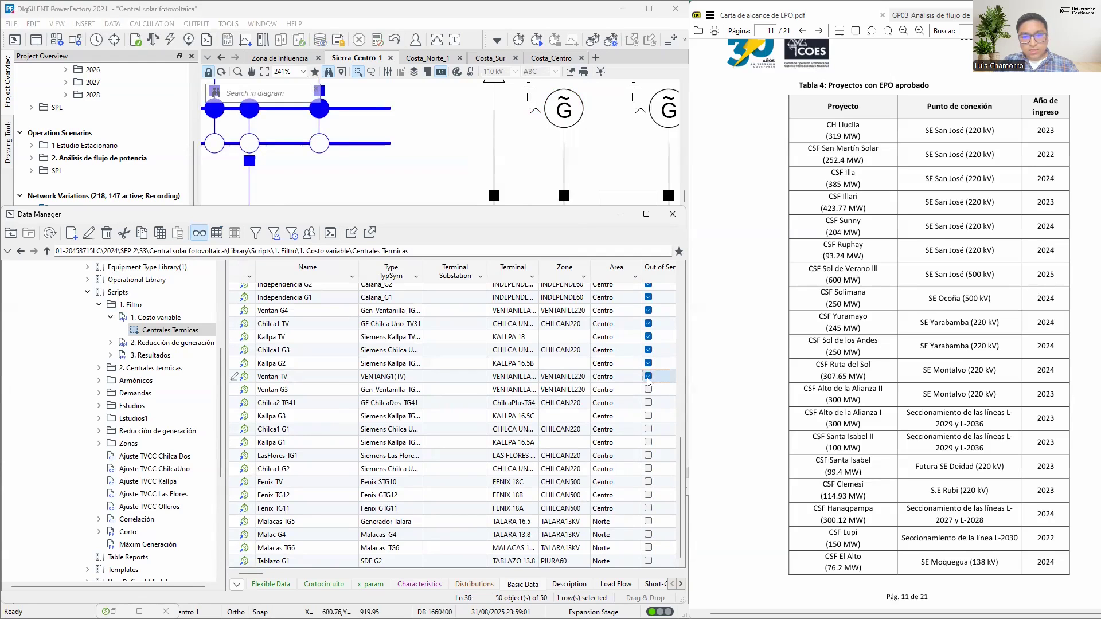
left_click(153, 40)
left_click(528, 149)
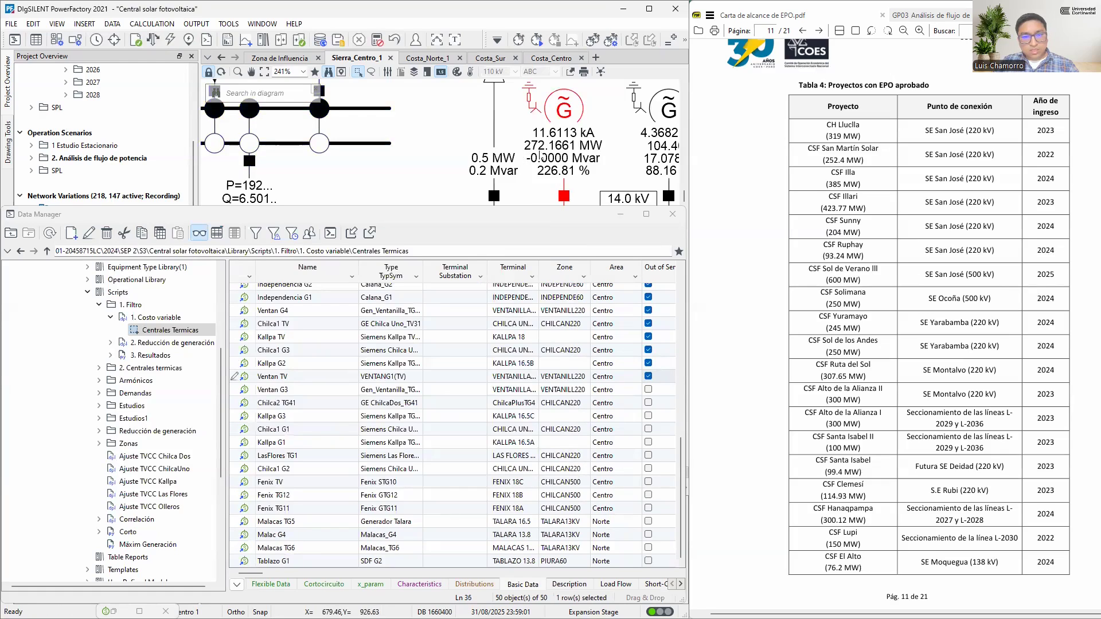
Set Ventan G3 out of service and rerun the load flow
left_click(648, 391)
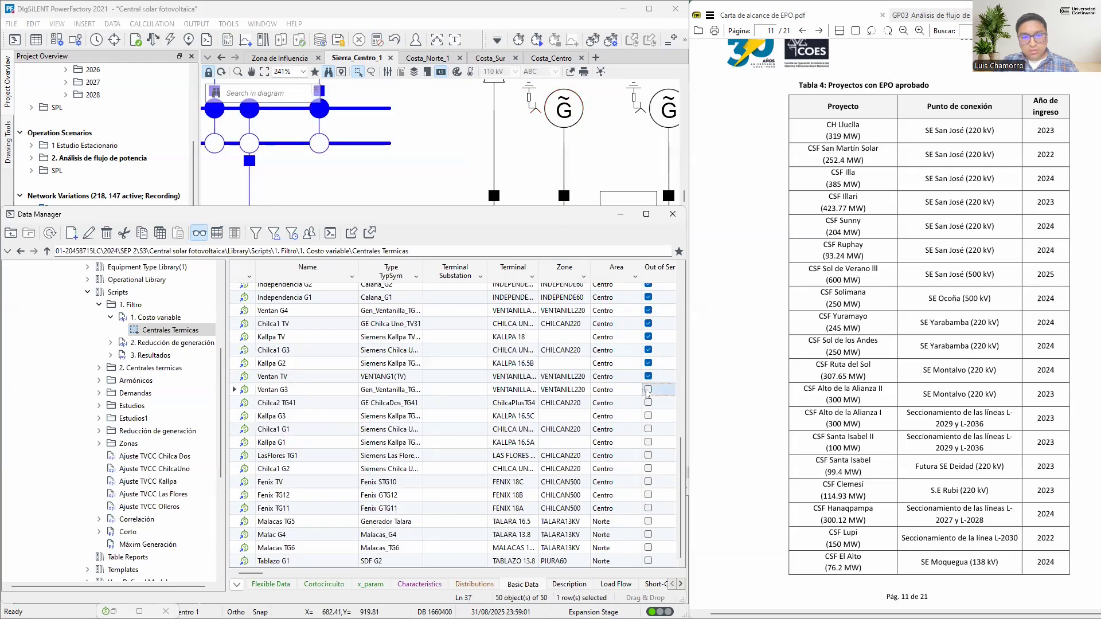
key("F10")
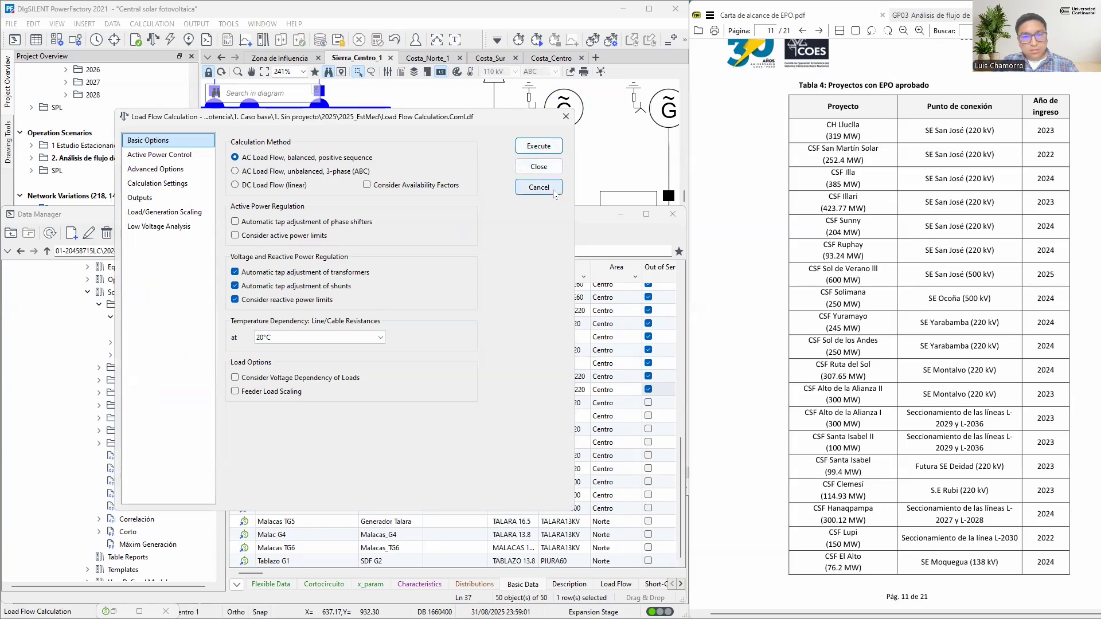
left_click(554, 193)
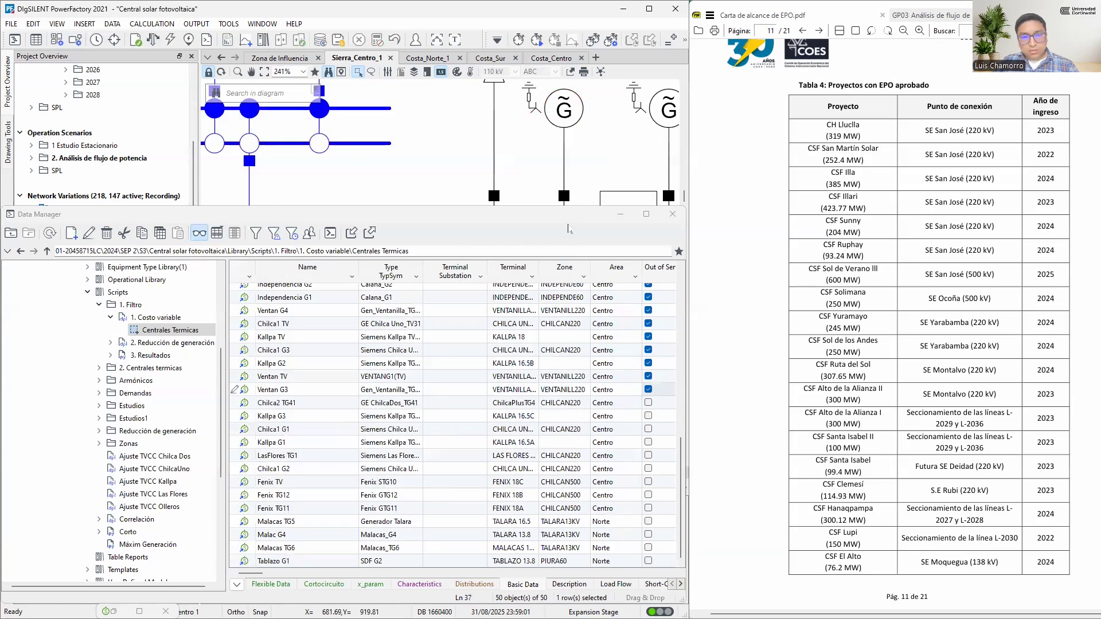
left_click(152, 39)
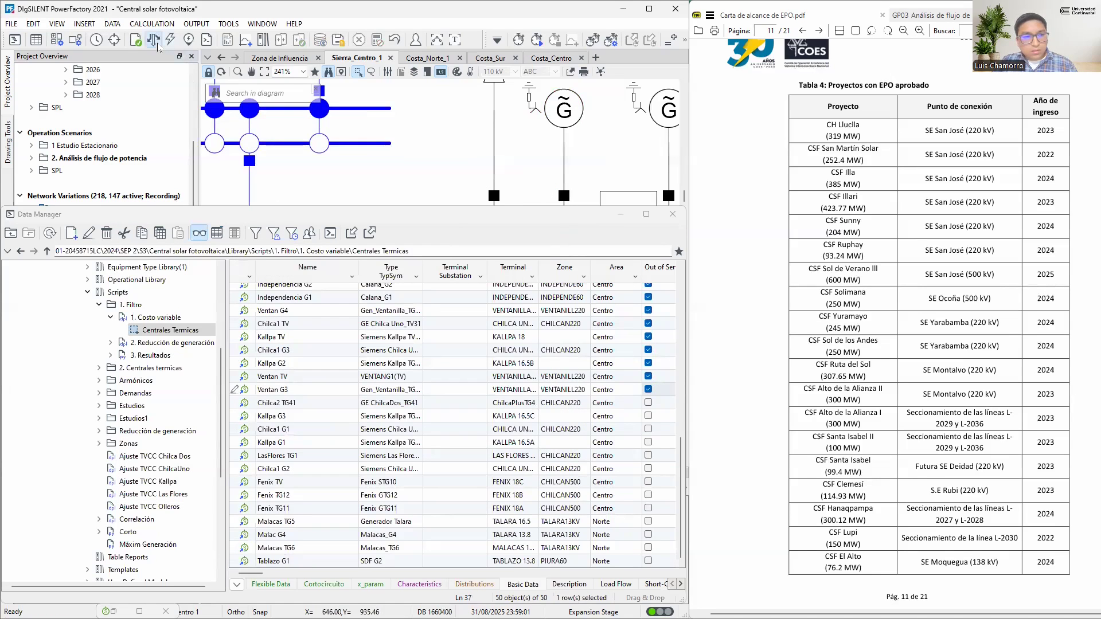
left_click(523, 148)
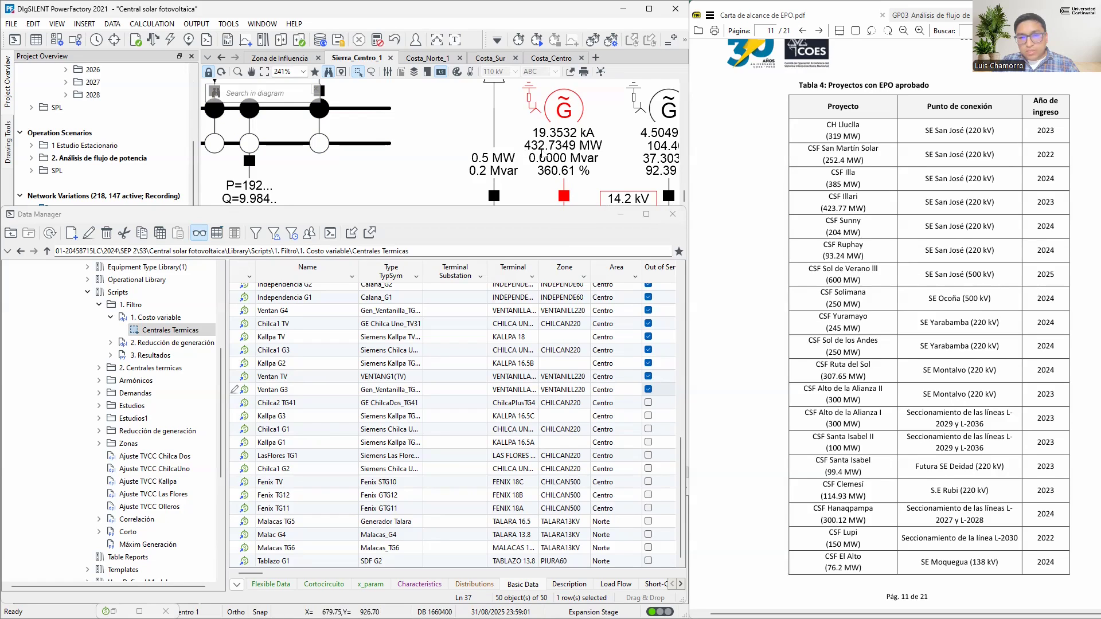
Activate the network variation 2024_Z3_01_Sunny_204 MW, saving the modified 2025_EstMed operation scenario, and rerun the load flow
left_click(865, 234)
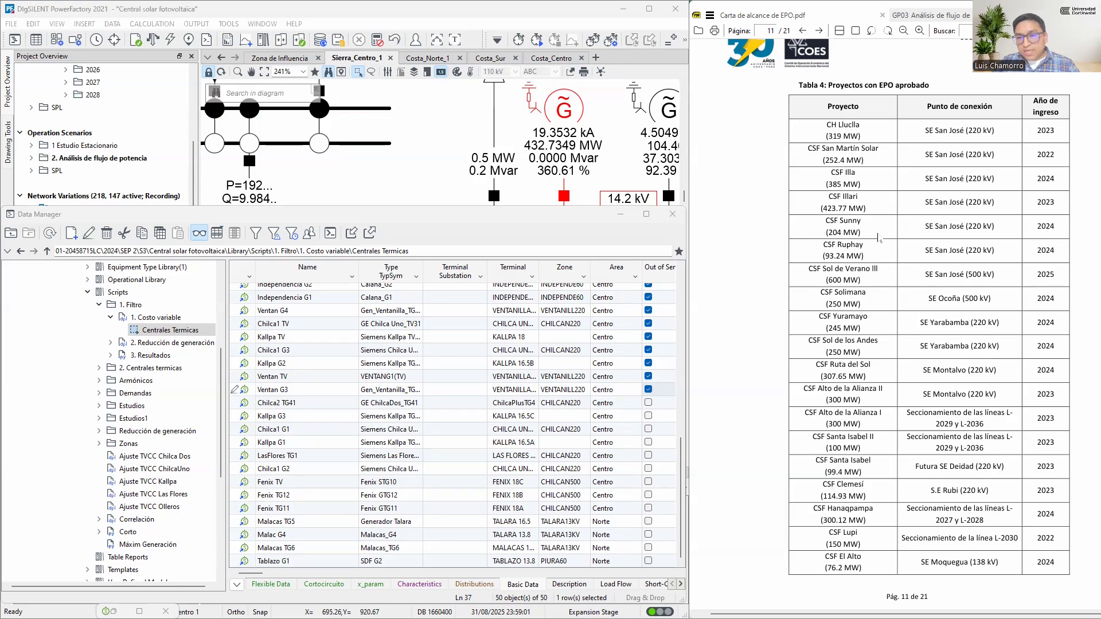
left_click(619, 215)
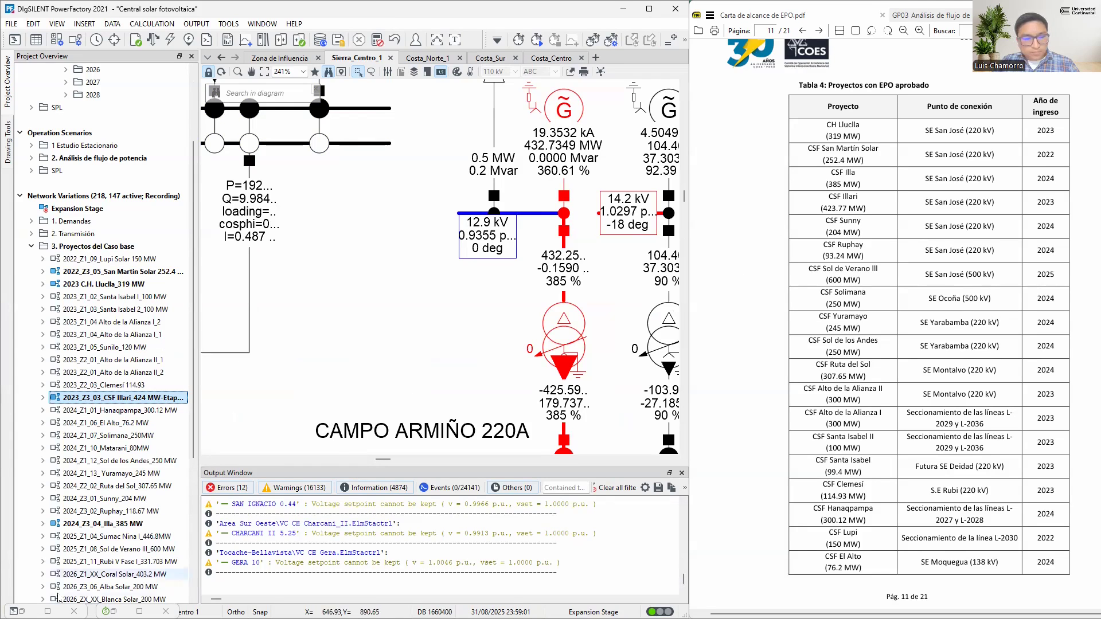
left_click(17, 612)
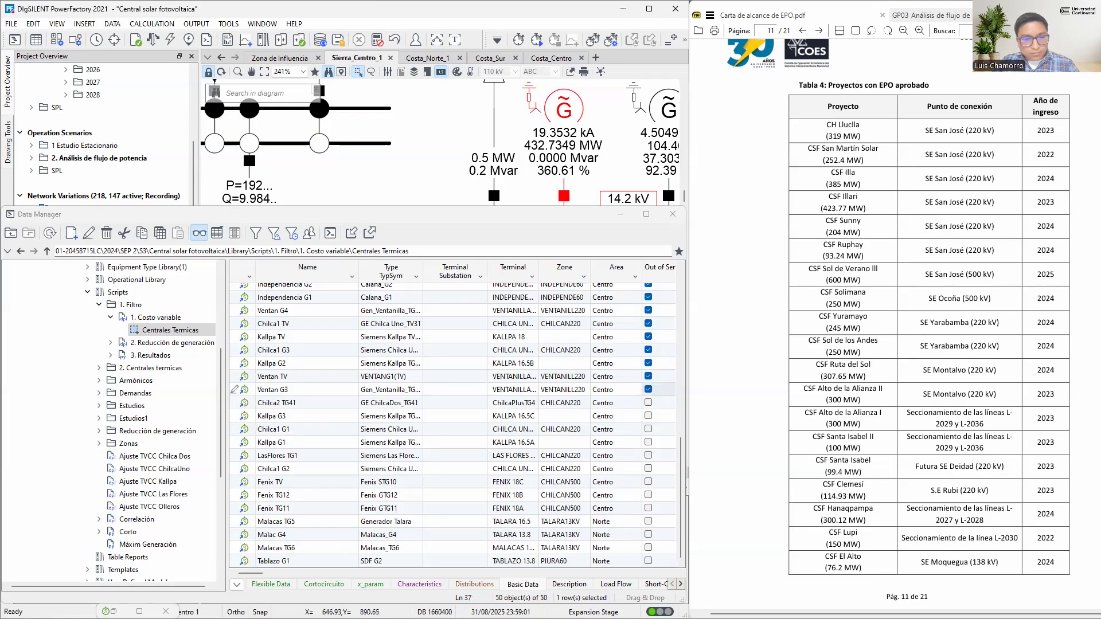
left_click(620, 214)
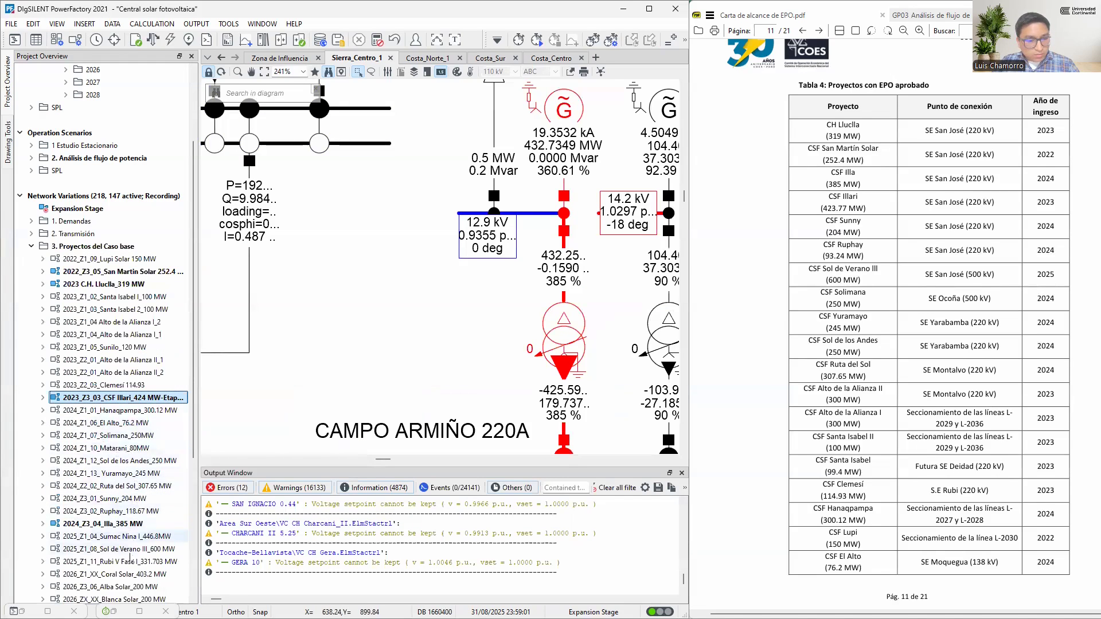
right_click(133, 499)
left_click(172, 388)
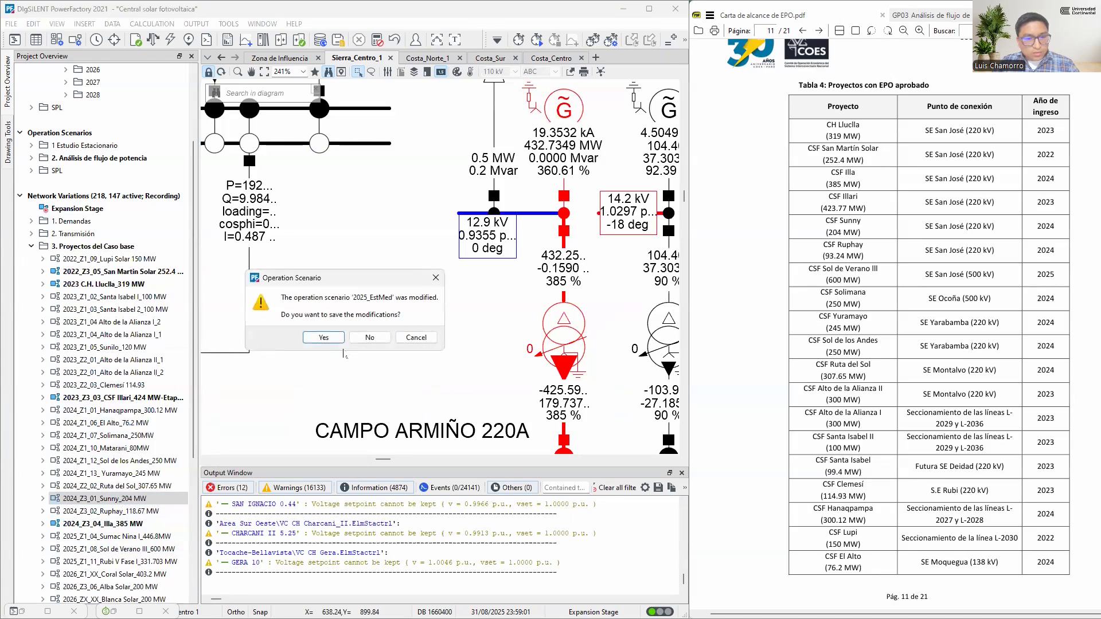
left_click(331, 341)
left_click(325, 426)
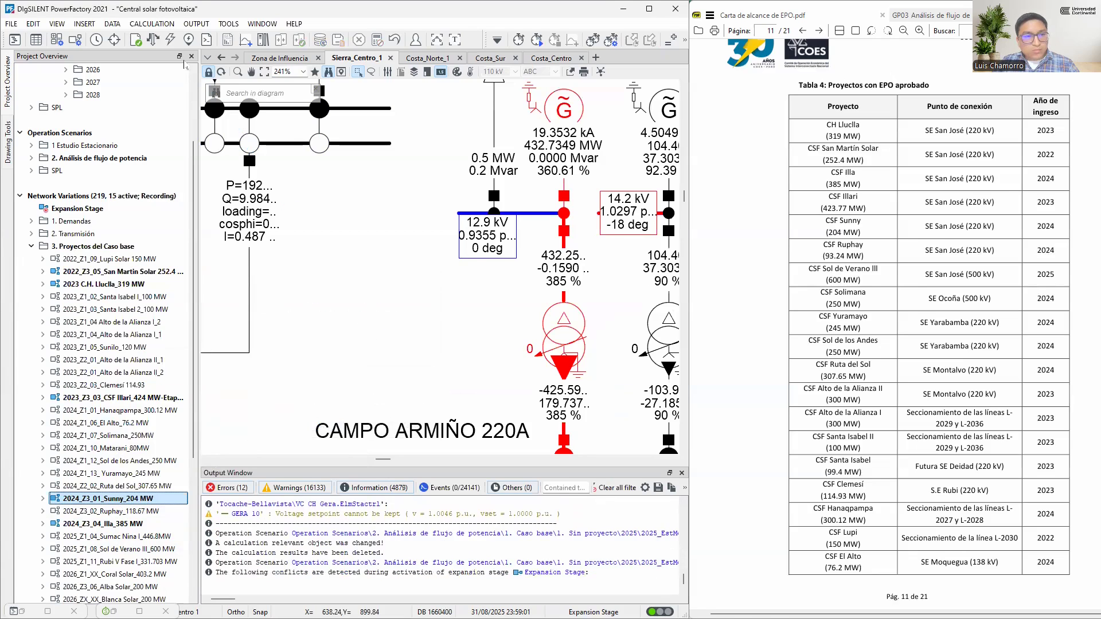
left_click(156, 44)
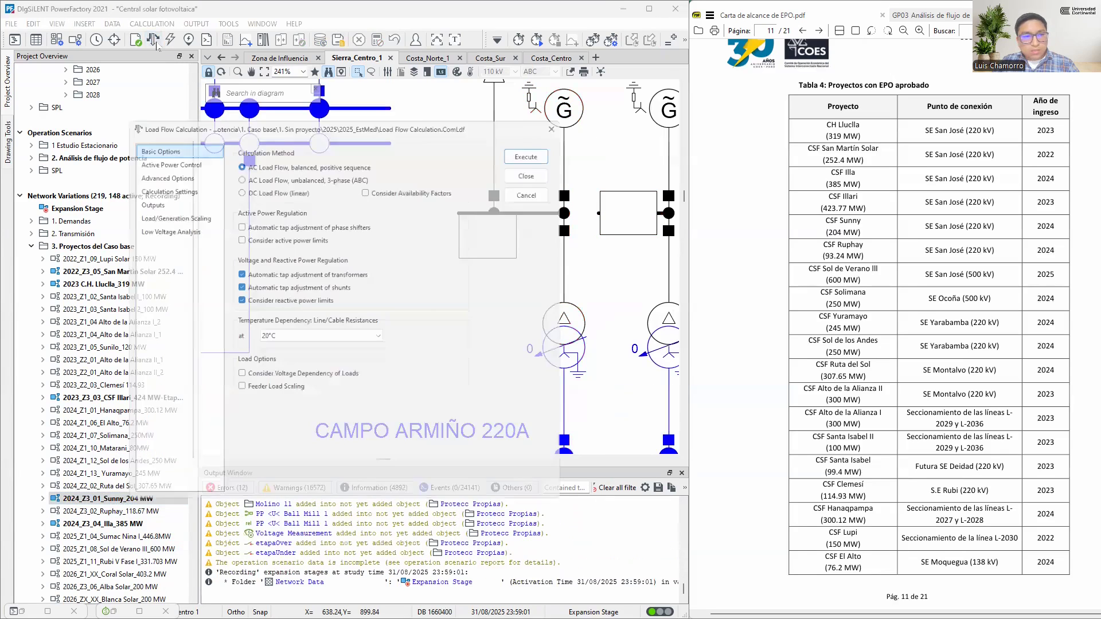
left_click(537, 147)
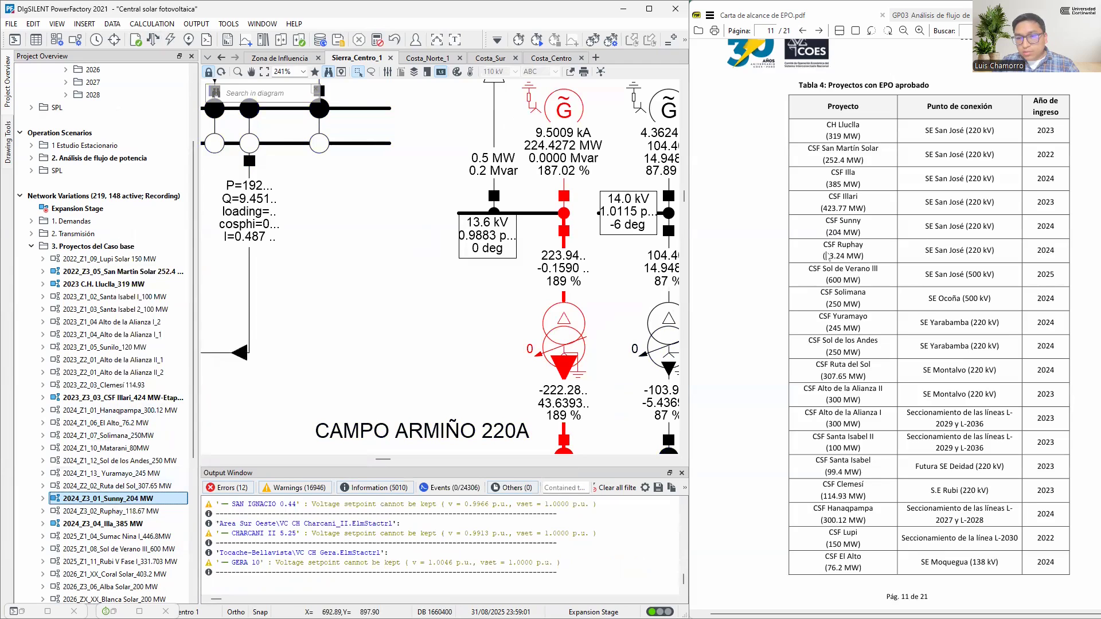
Activate the network variation 2024_Z3_02_Ruphay_118.67 MW for the CSF Ruphay project and rerun the load flow
left_click(172, 511)
right_click(132, 511)
left_click(152, 402)
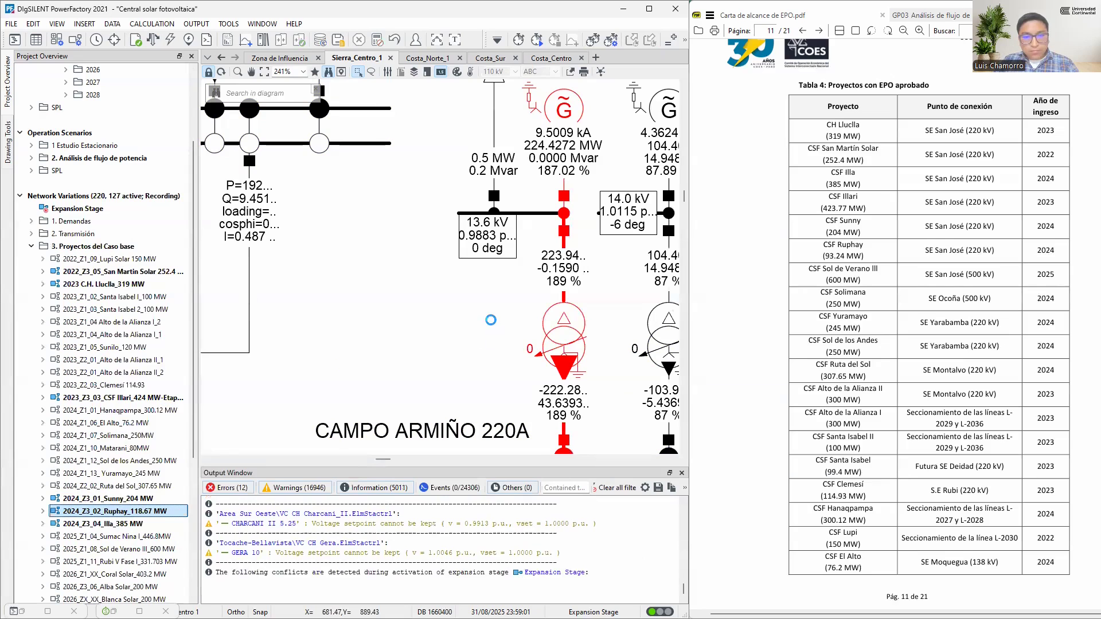
left_click(154, 40)
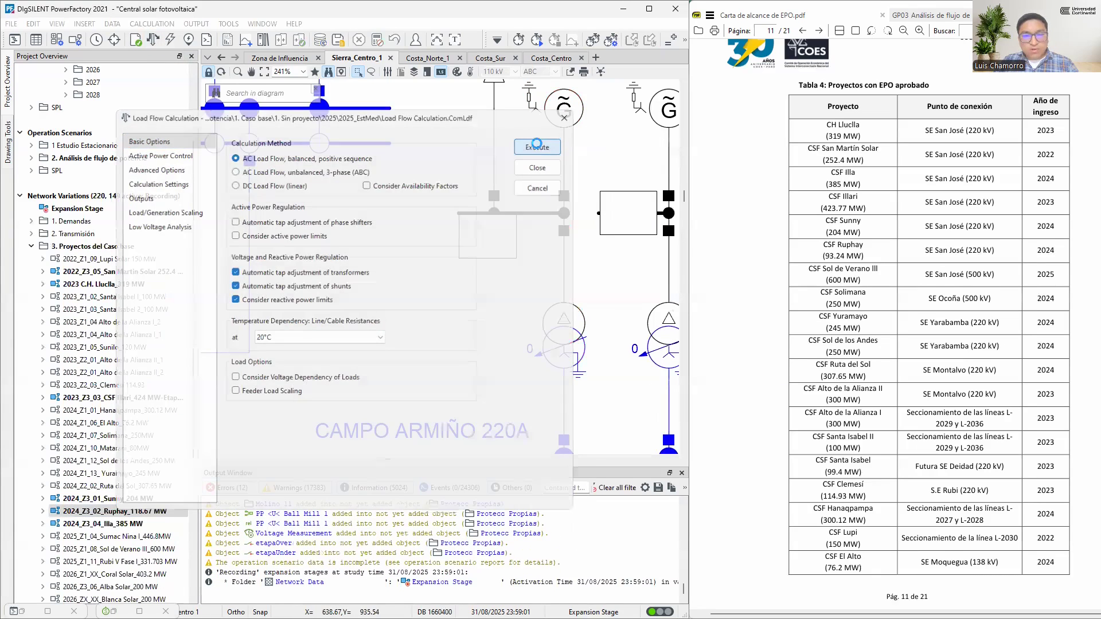
left_click(535, 146)
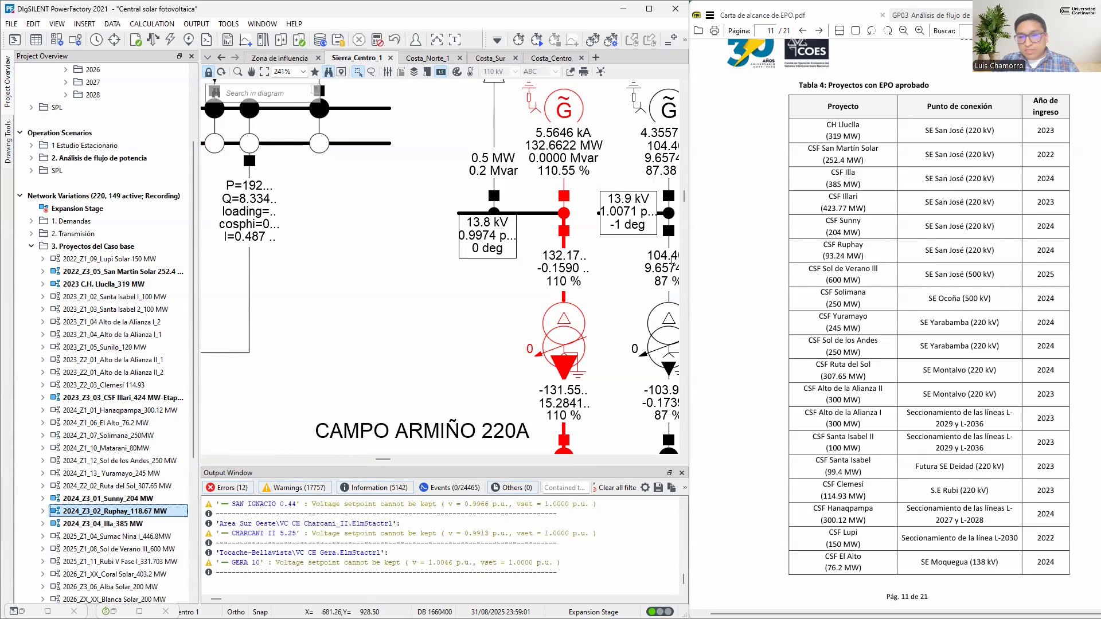
Activate the network variation 2022_Z1_09_Lupi Solar 150 MW, rerun the balanced AC load flow, and check slack generator Sam G1
left_click(91, 261)
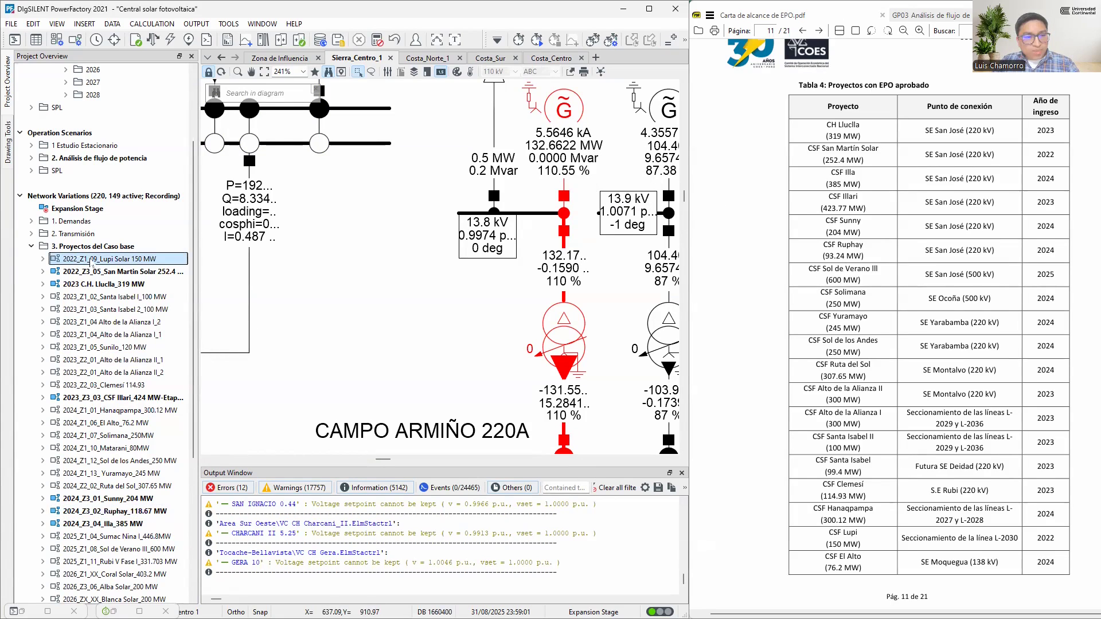
right_click(121, 261)
left_click(149, 296)
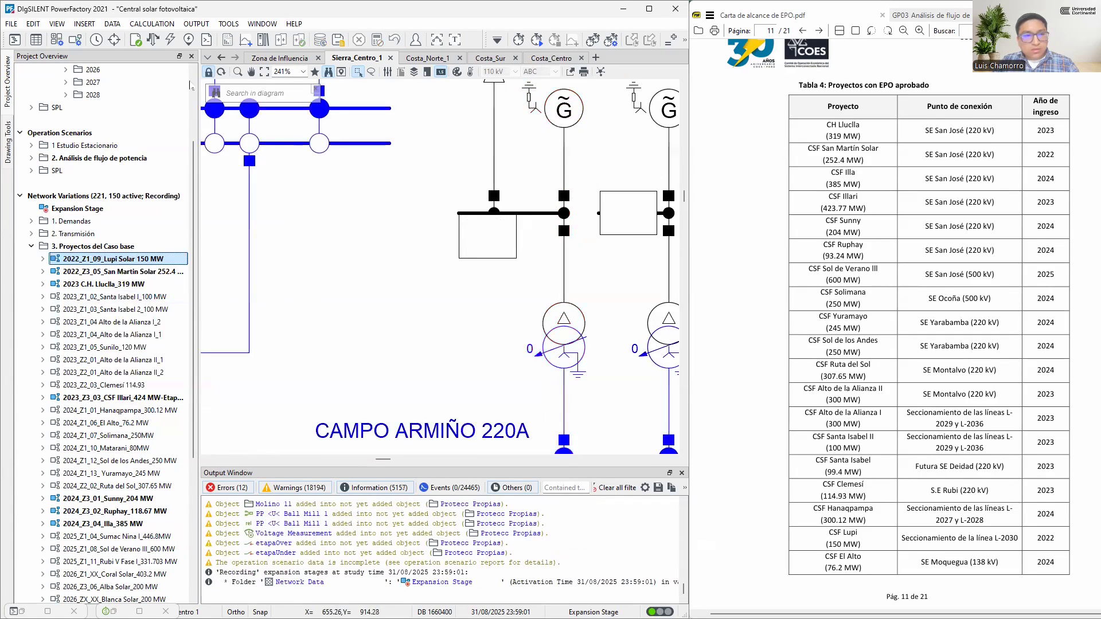
left_click(153, 40)
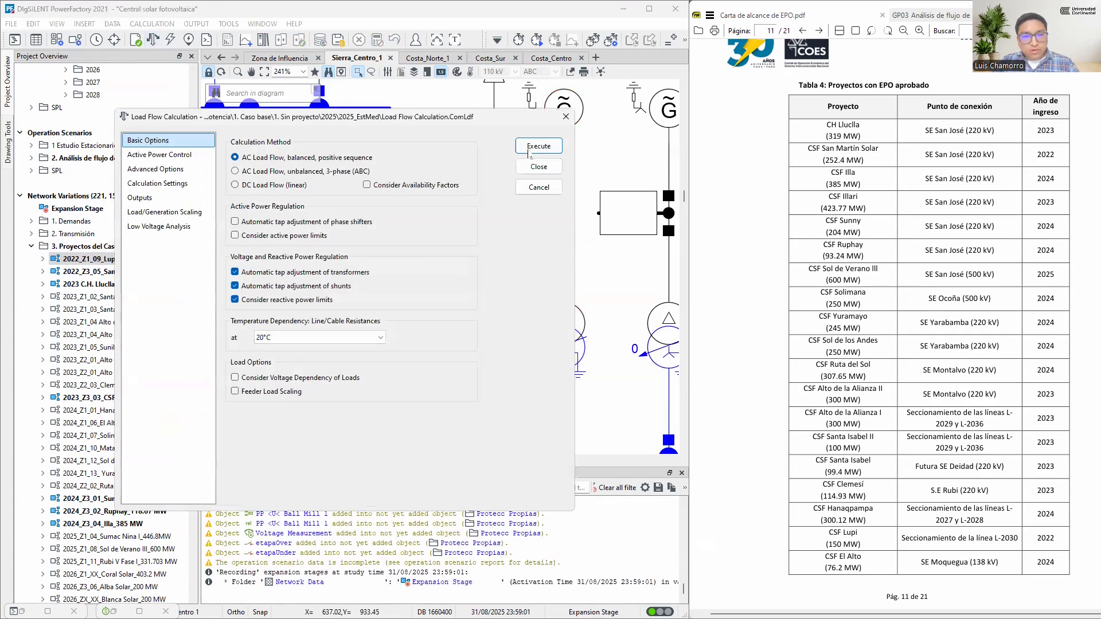
left_click(533, 148)
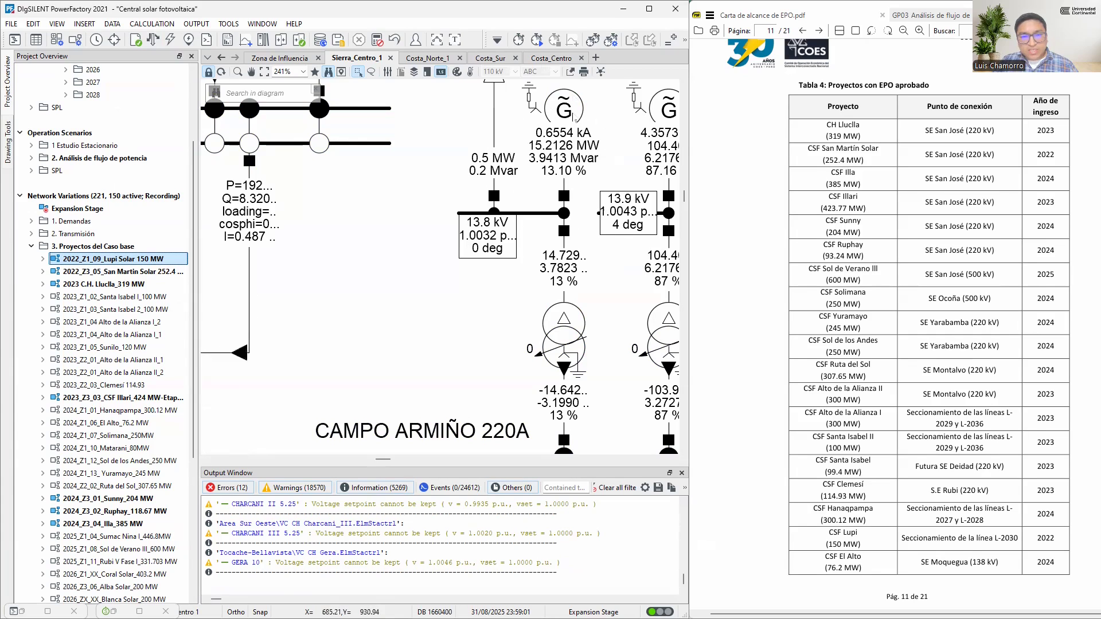
mouse_move(550, 162)
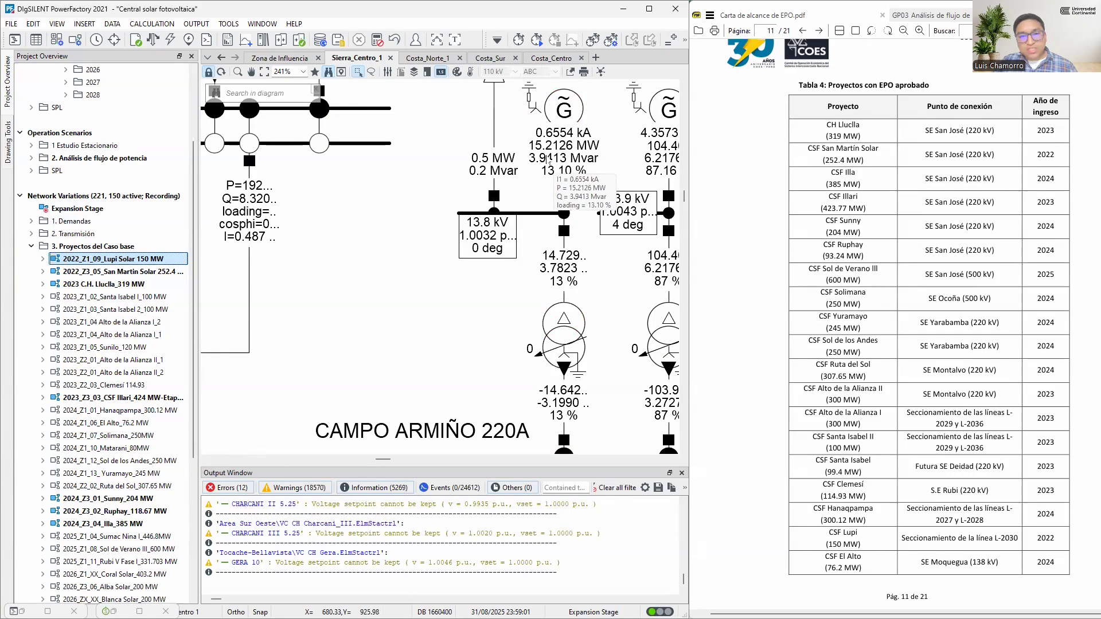
scroll(600, 205, "up", 2)
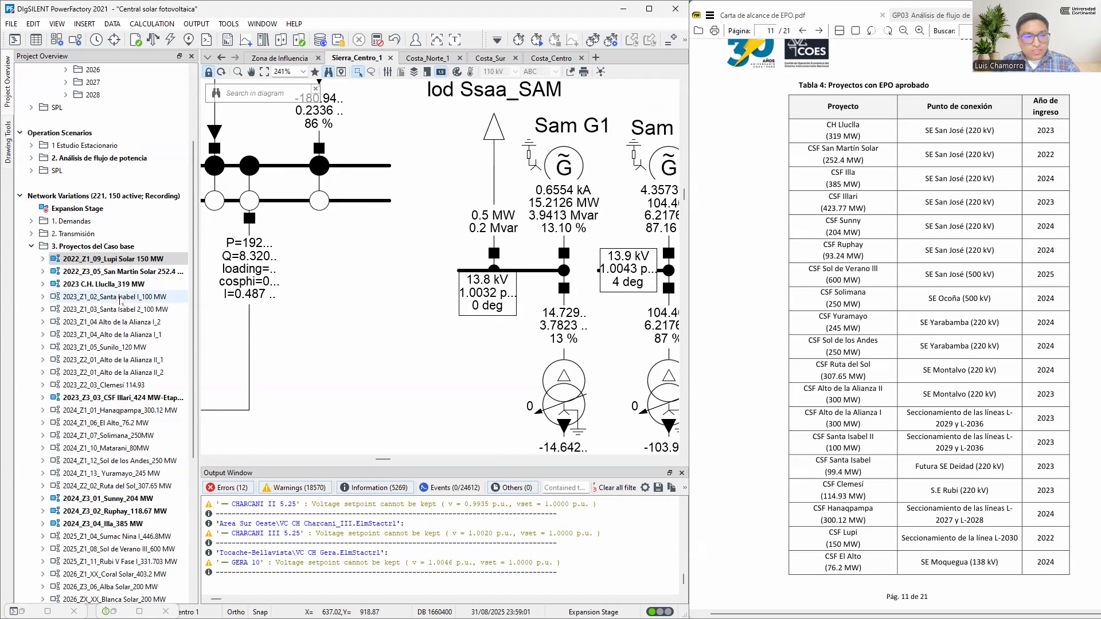
Activate the network variations 2023_Z1_02_Santa Isabel I_100 MW and 2023_Z1_03_Santa Isabel 2_100 MW and rerun the load flow
right_click(123, 299)
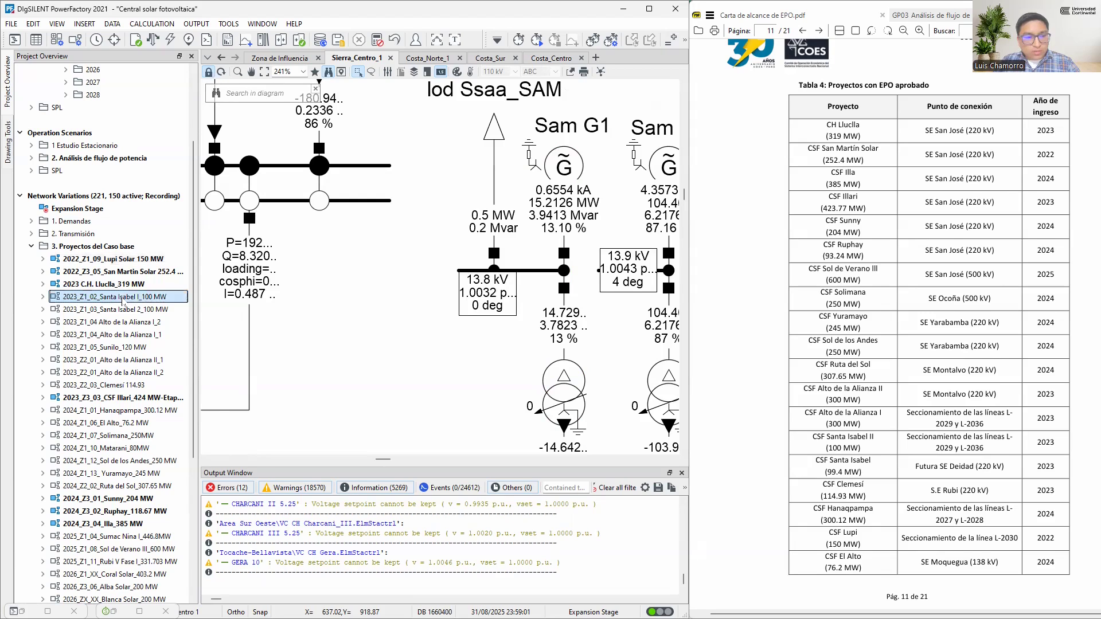
left_click(166, 332)
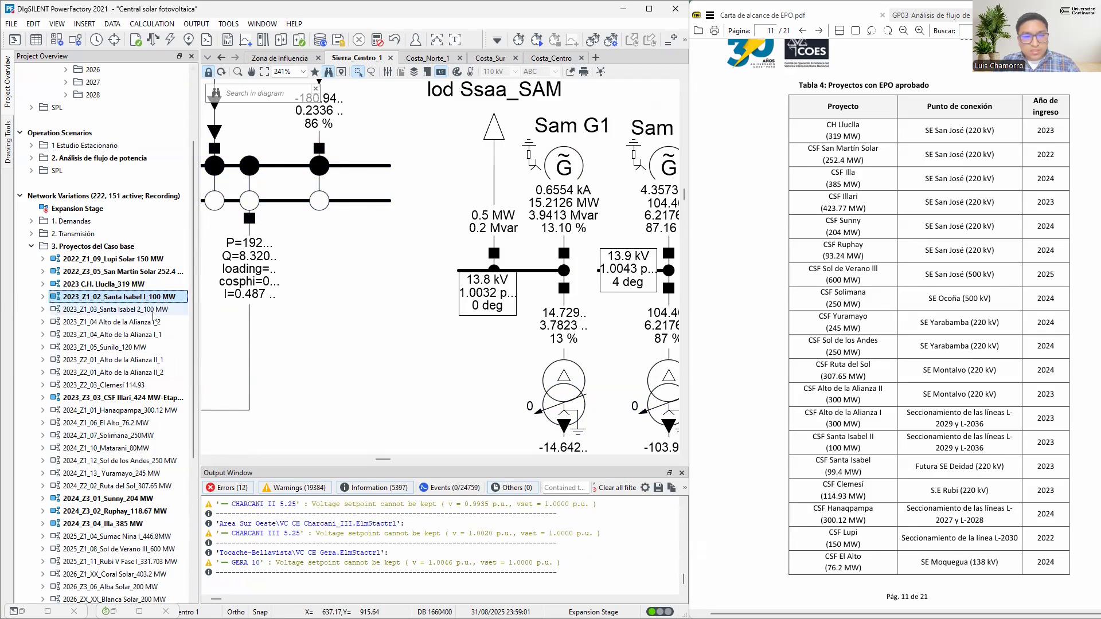
left_click(149, 311)
right_click(149, 313)
left_click(190, 349)
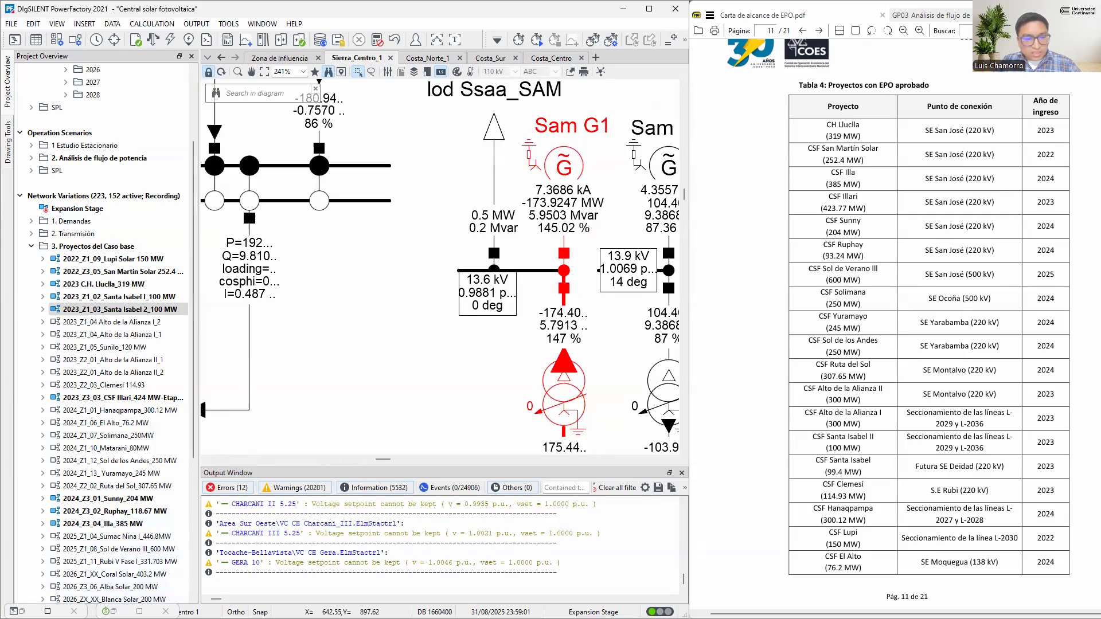
Set thermal generators Chilca2 TG41 and Kallpa G3 out of service, rerun the load flow, and check Sam G1's loading
left_click(47, 611)
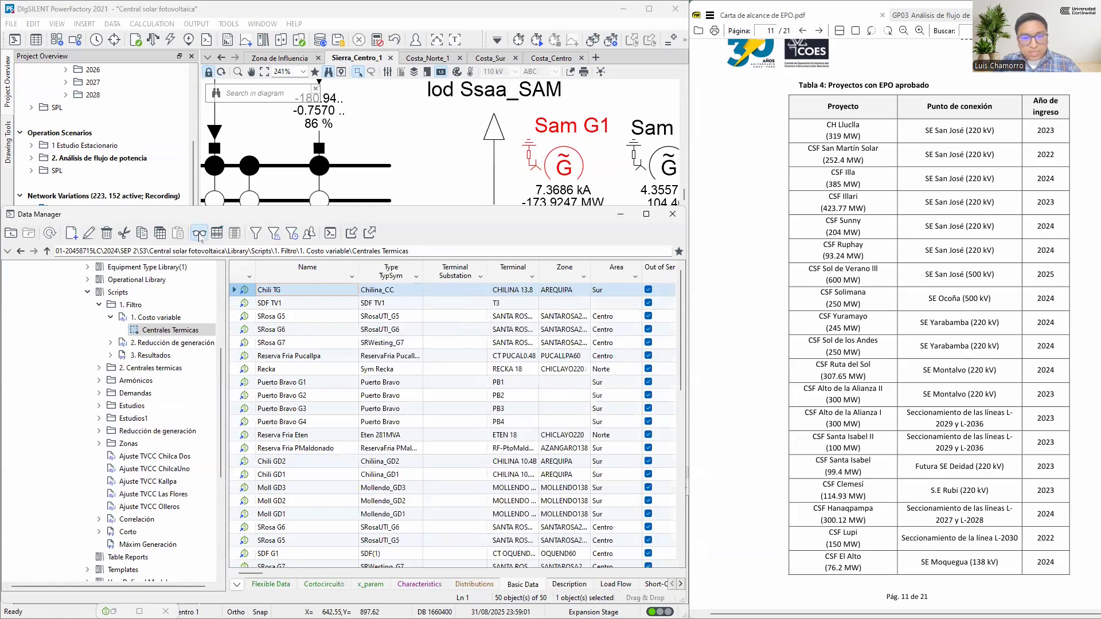
scroll(502, 463, "down", 10)
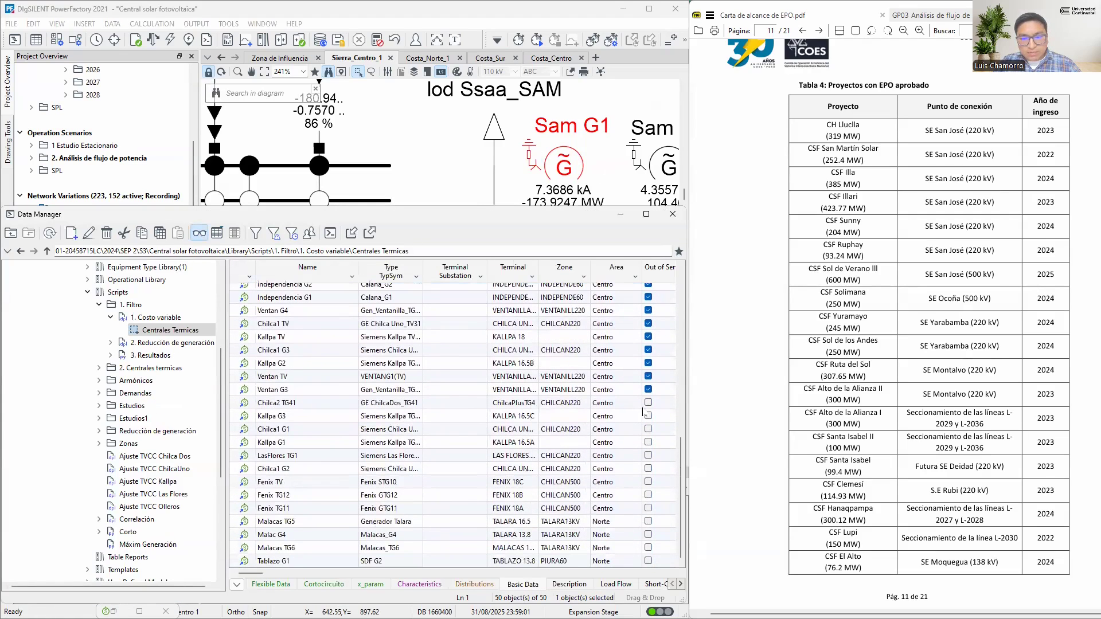
left_click(648, 403)
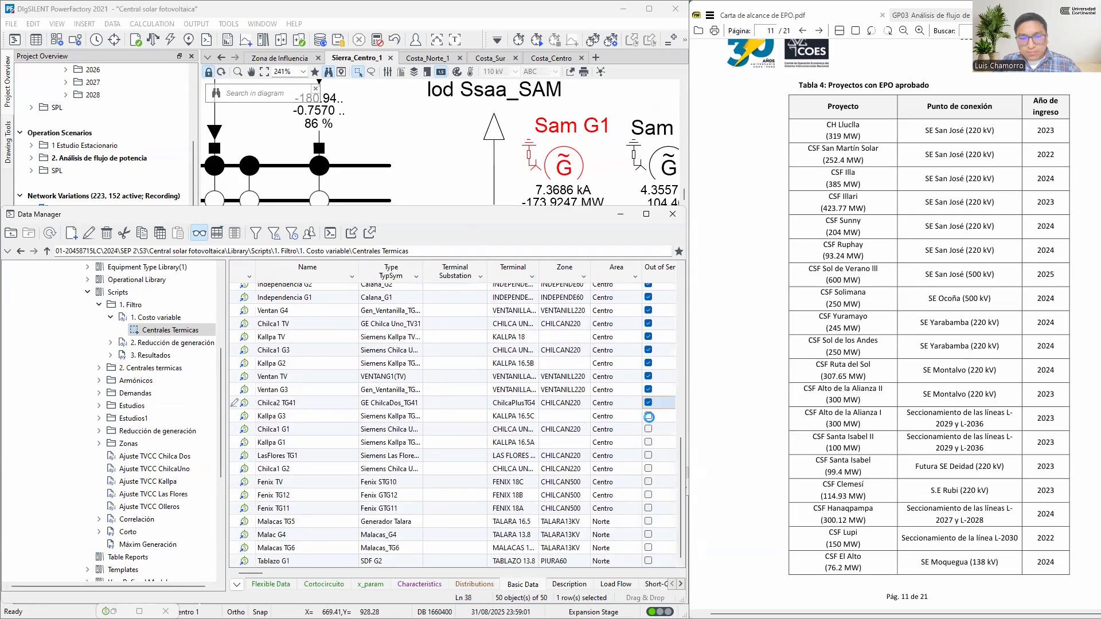
left_click(649, 419)
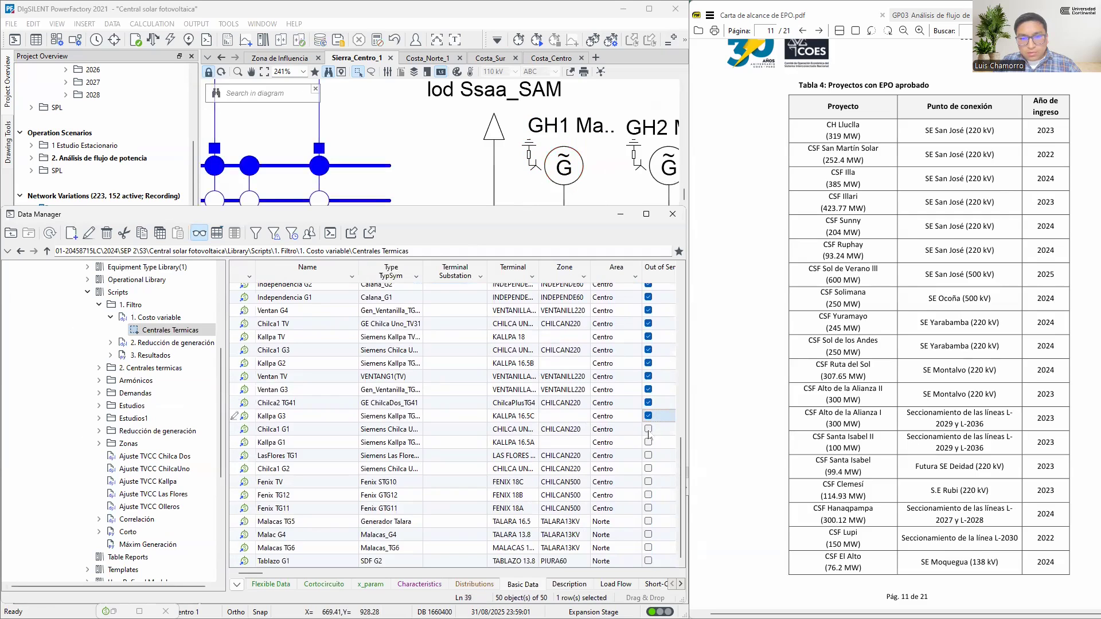
left_click(152, 39)
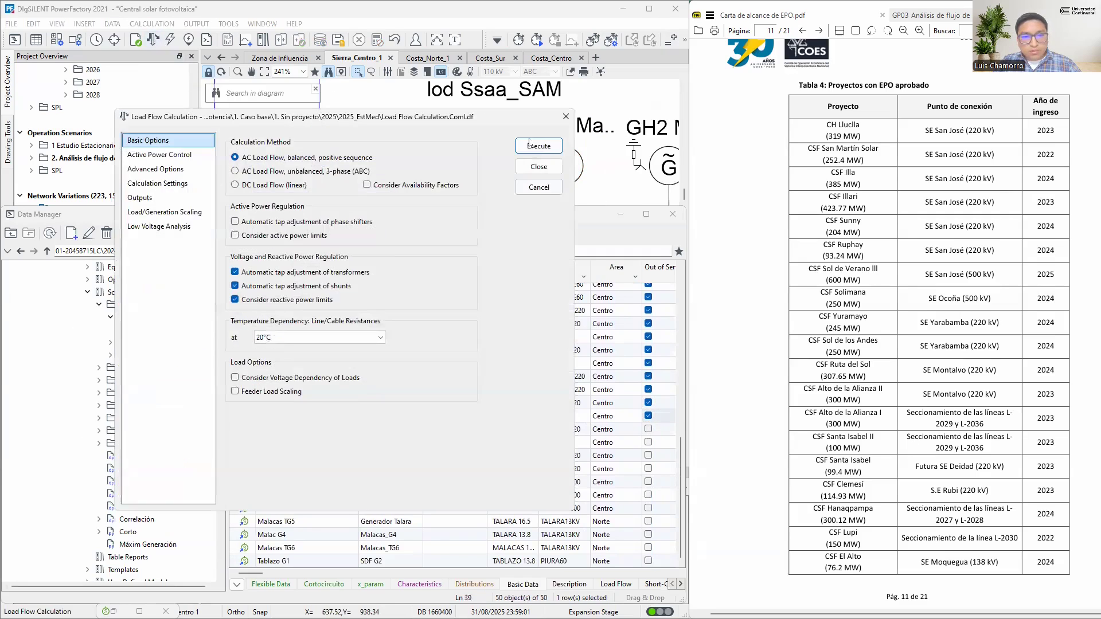
left_click(527, 144)
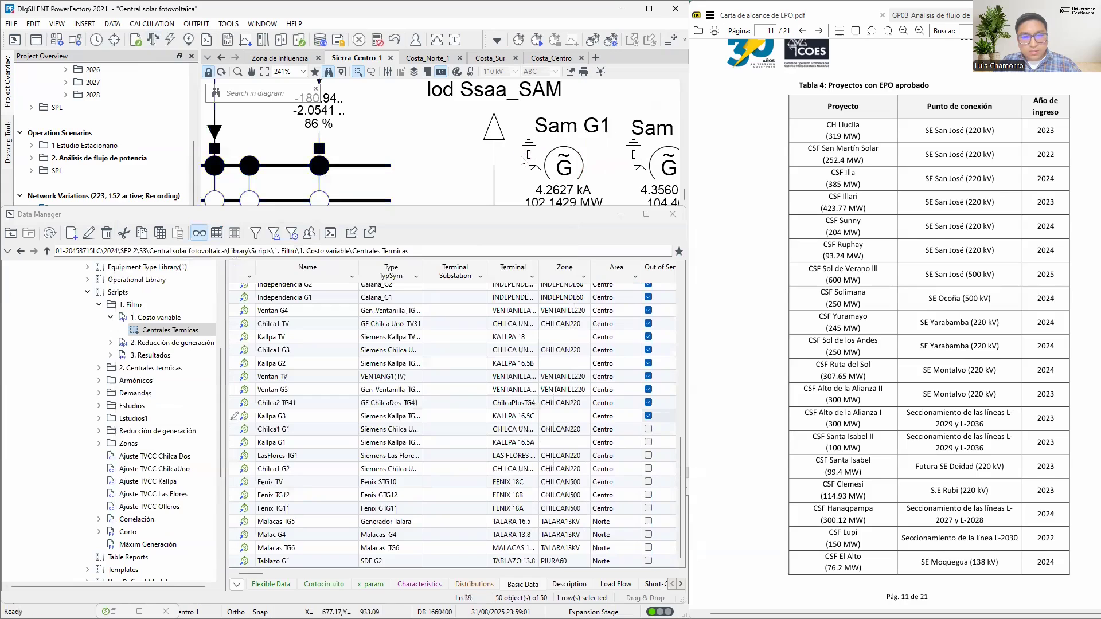
left_click(619, 215)
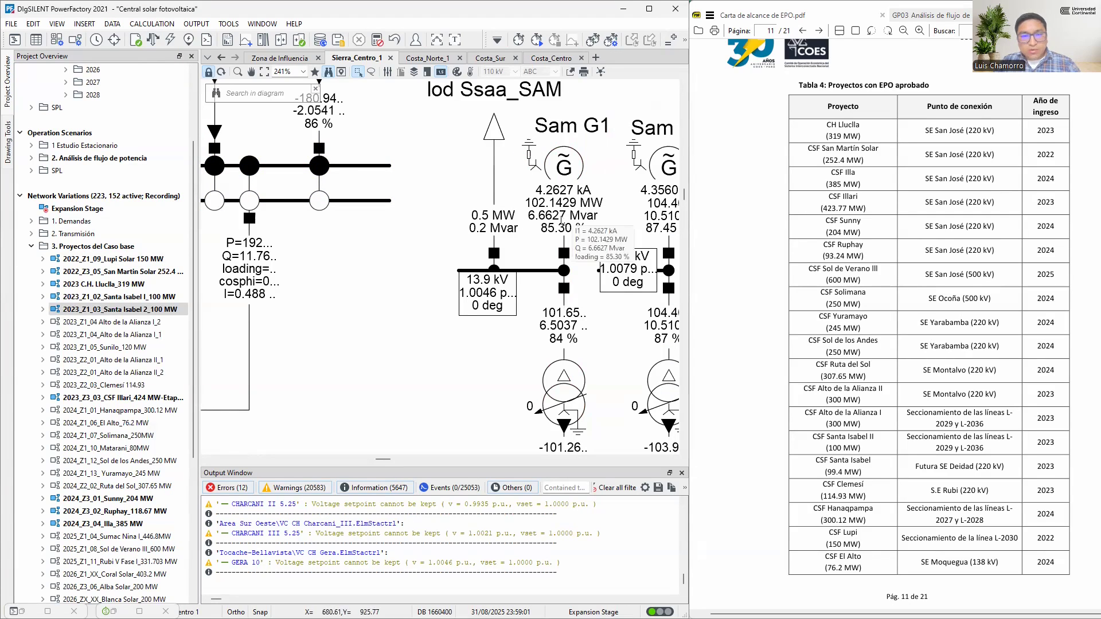
mouse_move(538, 188)
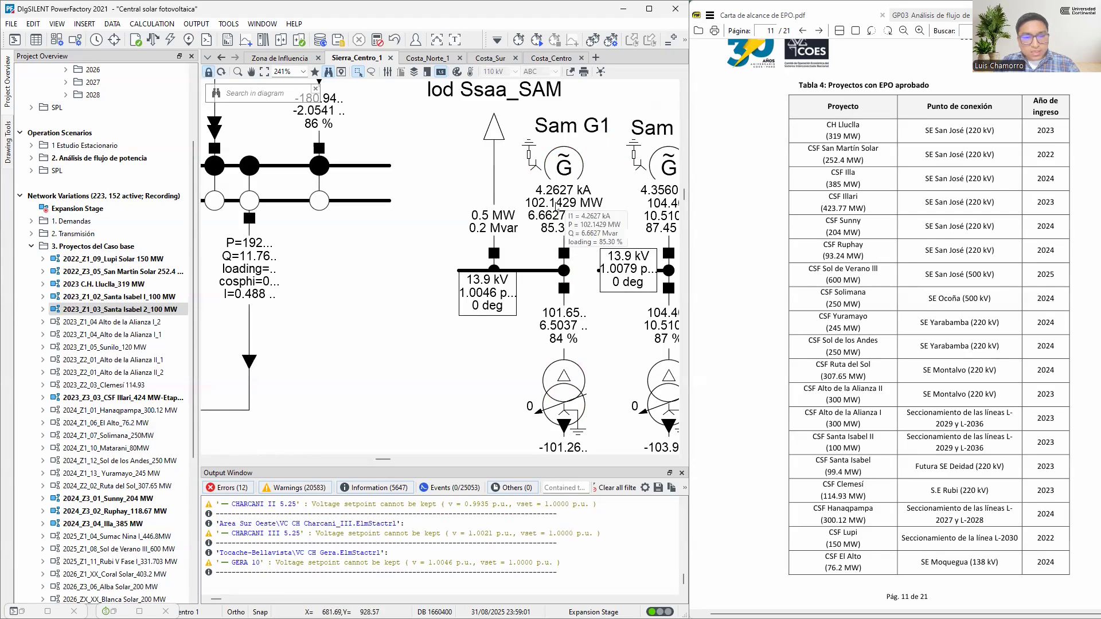
Activate the network variation 2023_Z1_04 Alto de la Alianza I_2 and select all project variations in the 3. Proyectos del Caso base folder for review
double_click(140, 322)
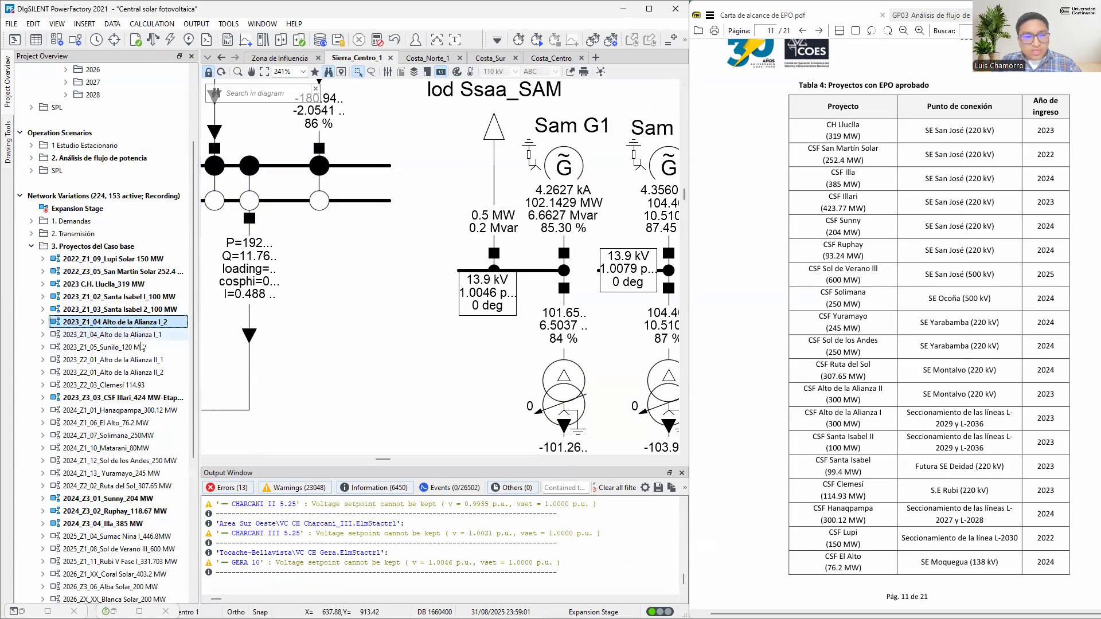
left_click(122, 247)
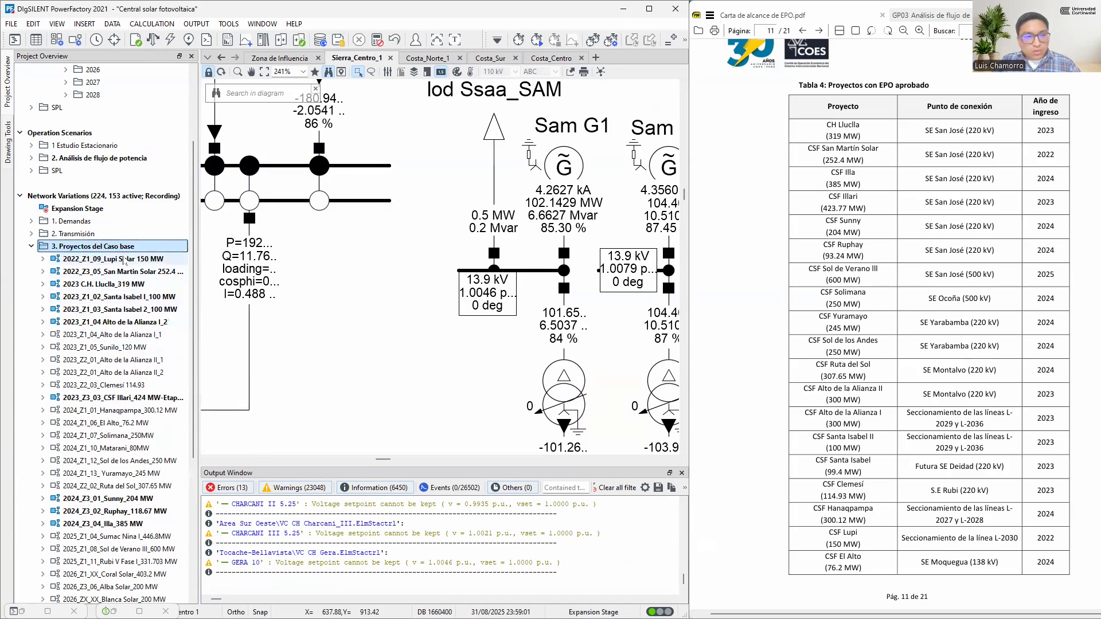
scroll(123, 256, "down", 3)
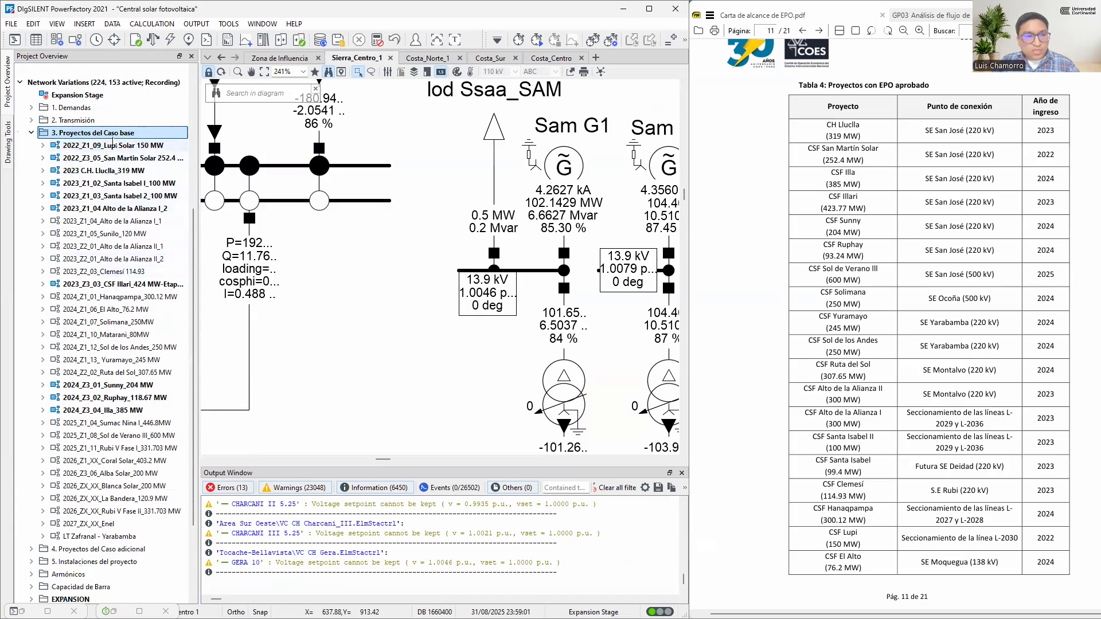
left_click(159, 535, "shift")
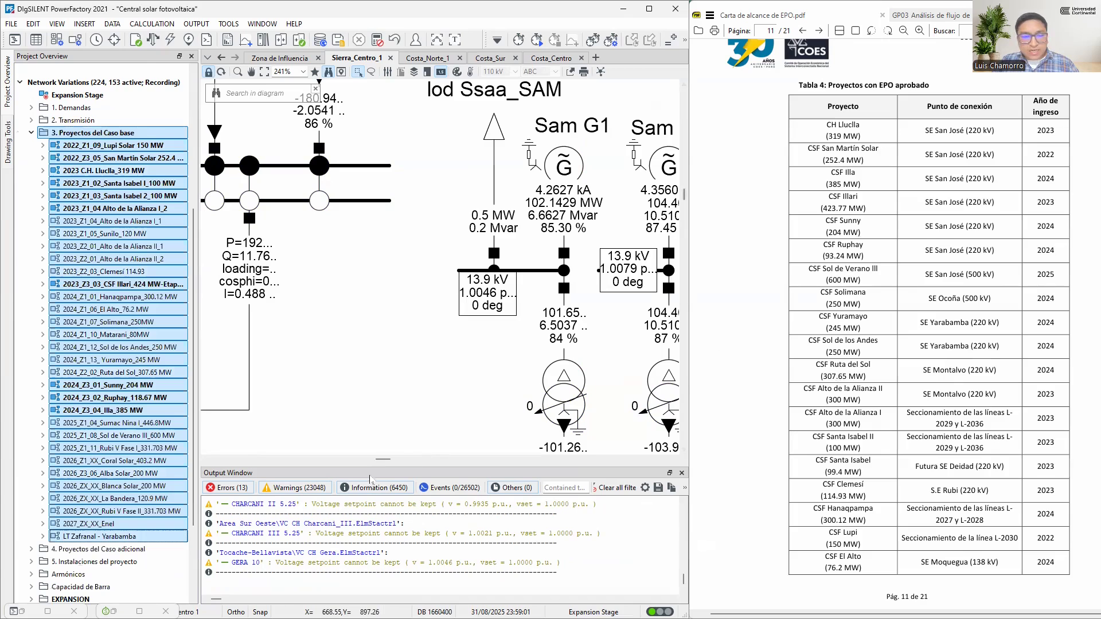
left_click(47, 611)
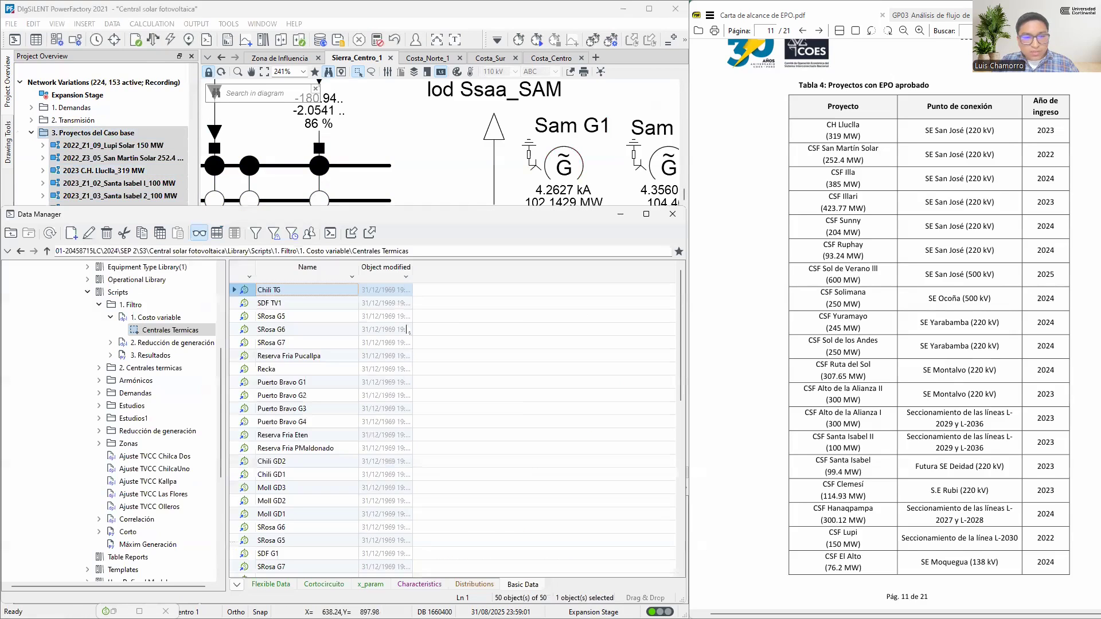
left_click(619, 214)
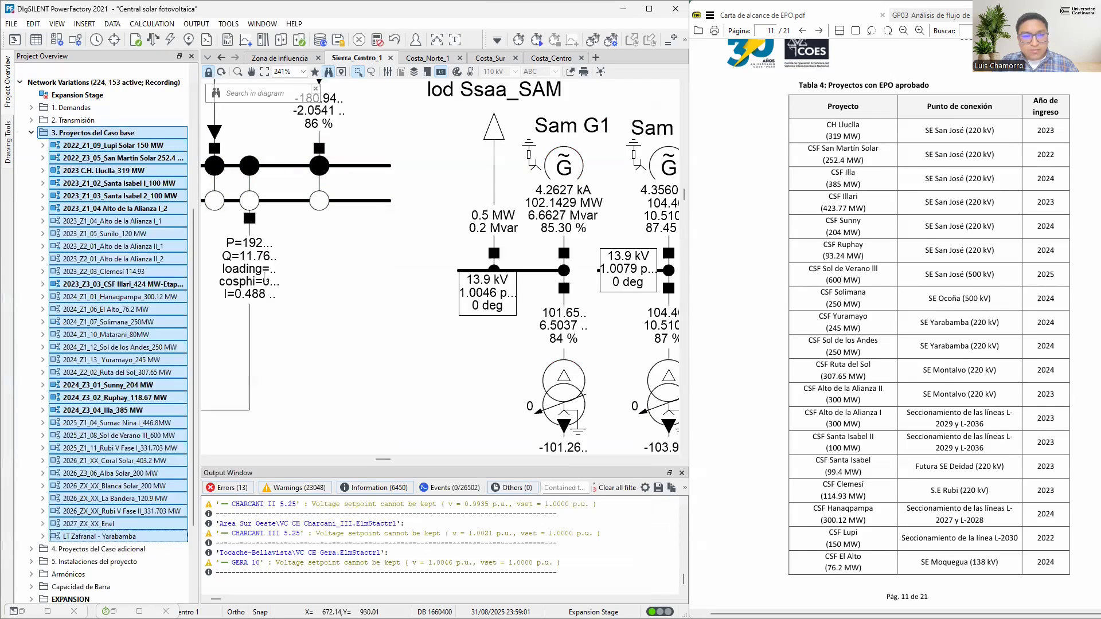
Inspect the rated apparent power and power factor of slack generator Sam G1's machine type Mantaro_G1
left_click(561, 167)
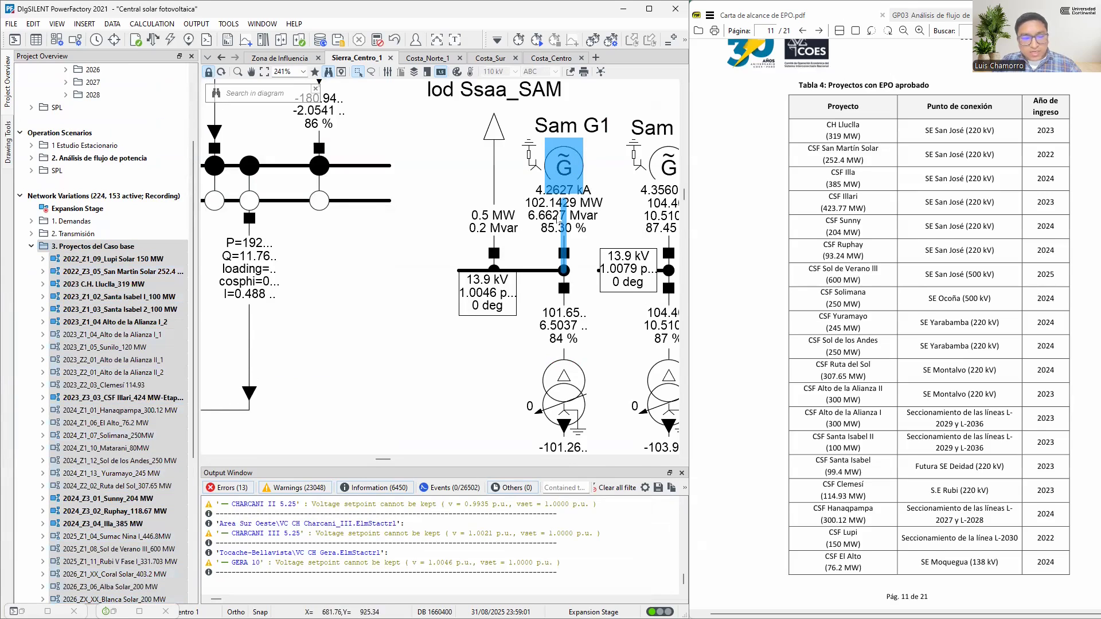
mouse_move(559, 222)
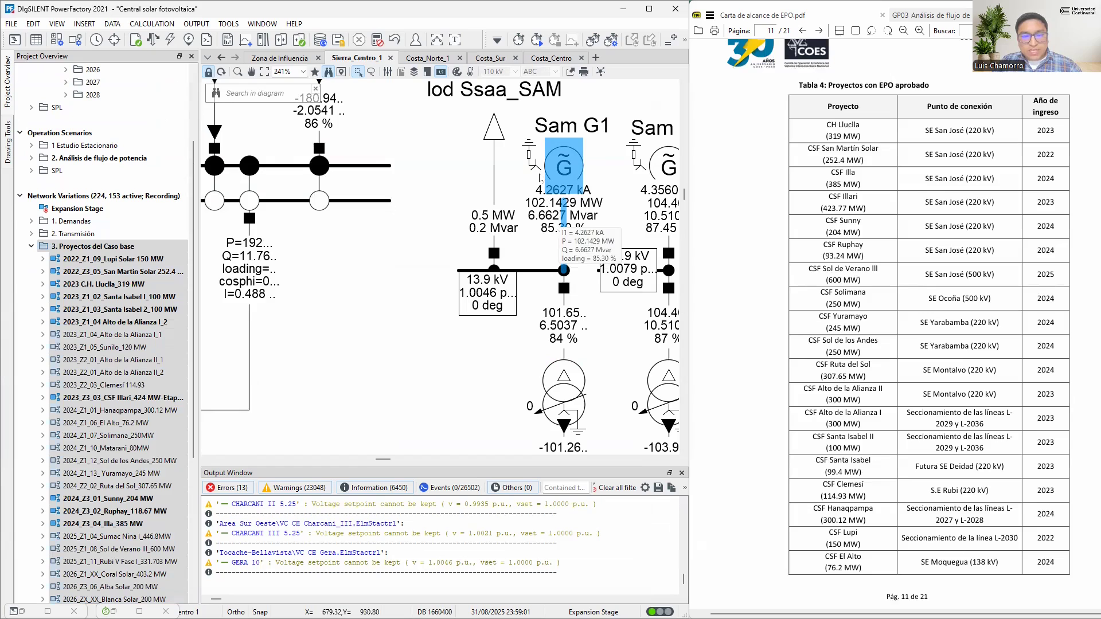
double_click(561, 170)
left_click(103, 152)
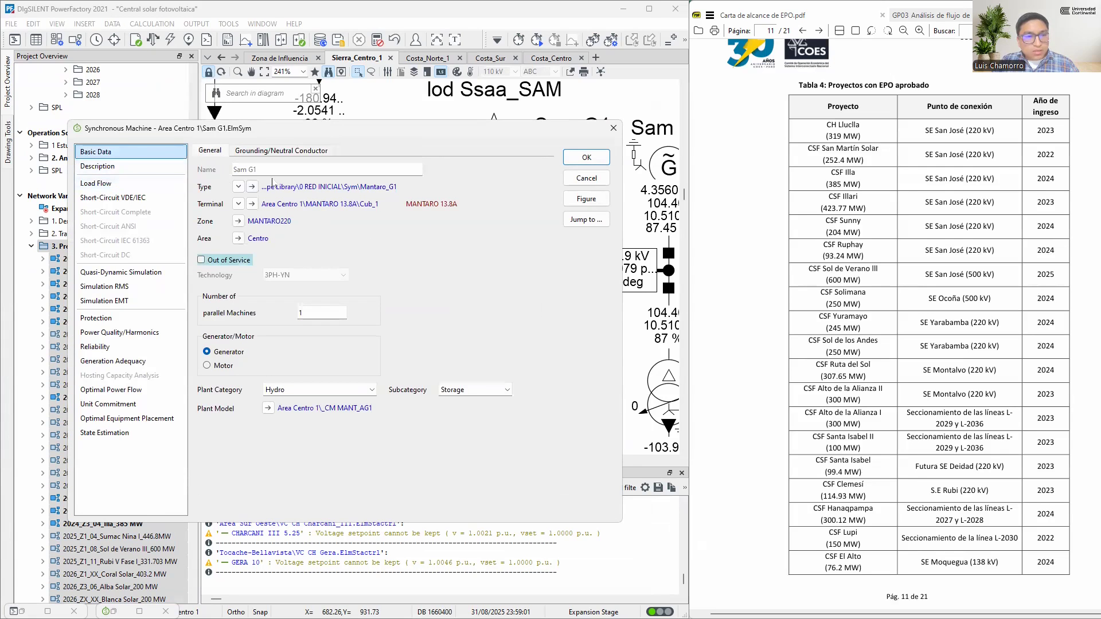
left_click(252, 187)
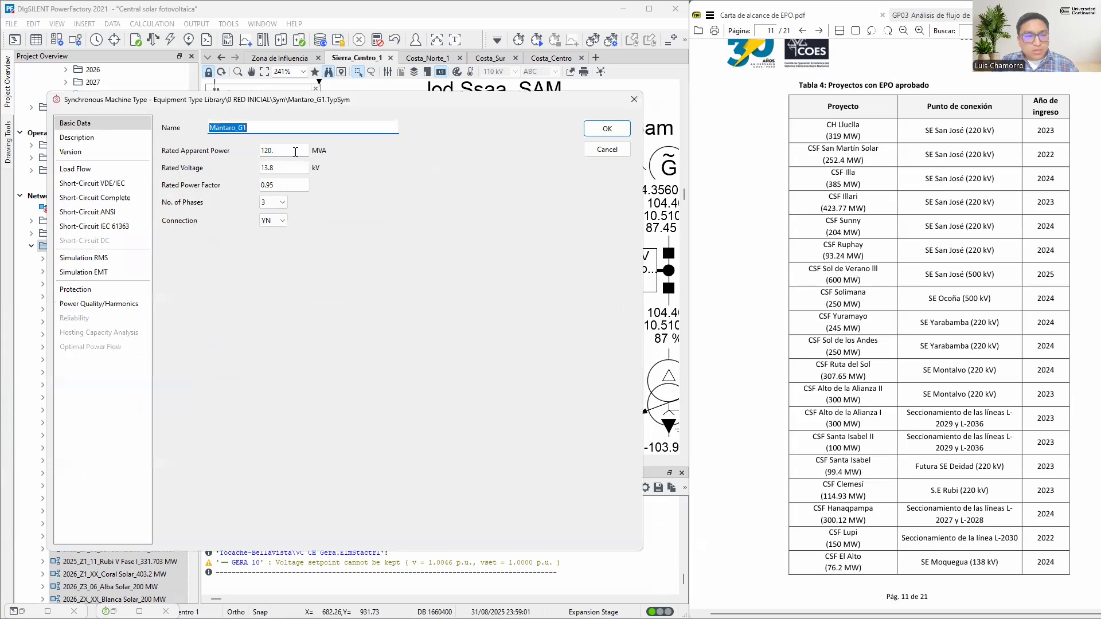
left_click(295, 153)
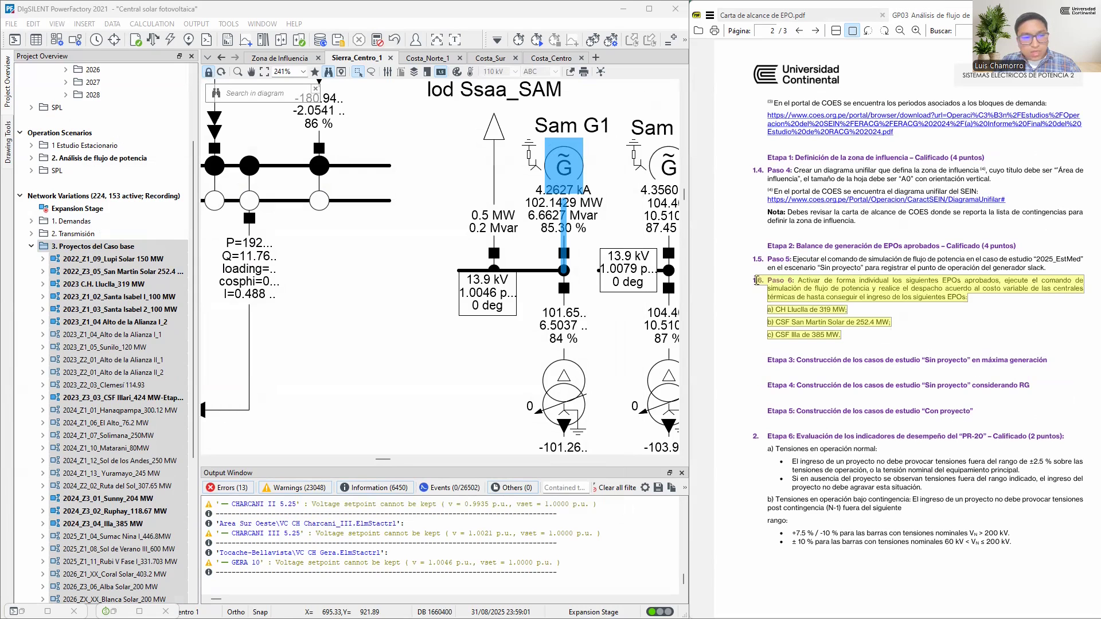
In the assignment guide PDF, highlight the Etapa 3 heading on building the “Sin proyecto” study cases at maximum generation
left_click(812, 320)
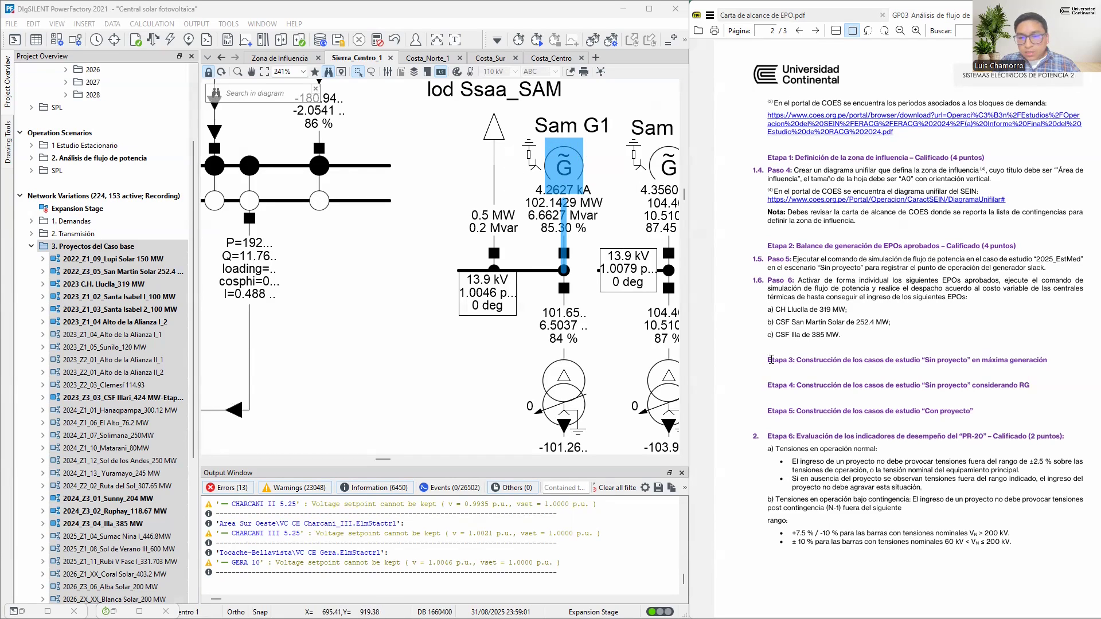
left_click_drag(769, 358, 1048, 360)
left_click(767, 363)
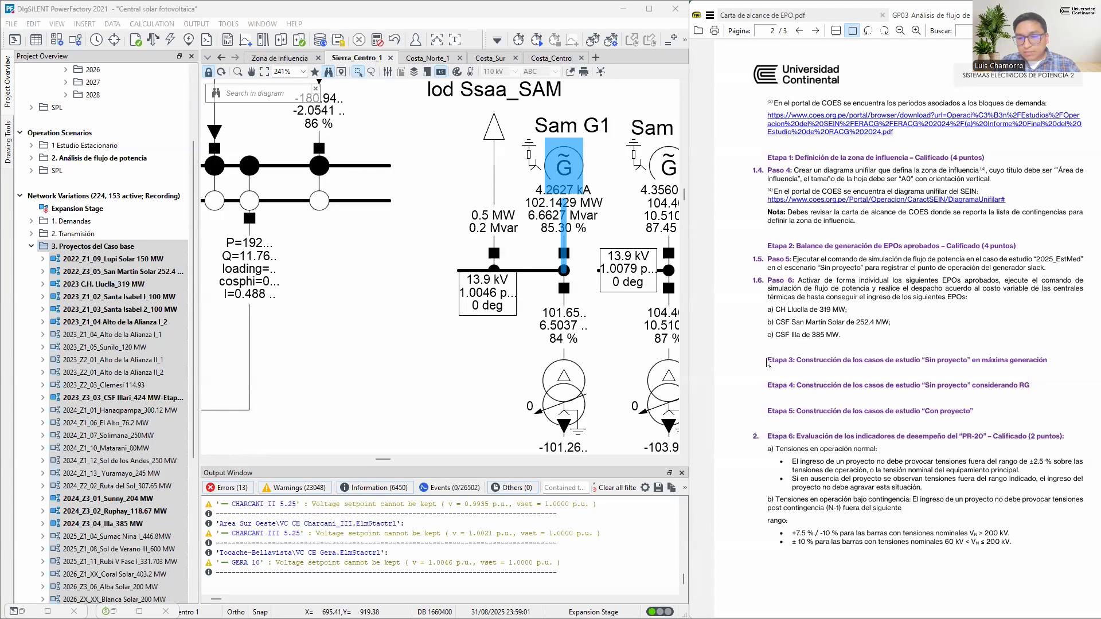
left_click_drag(768, 358, 1053, 361)
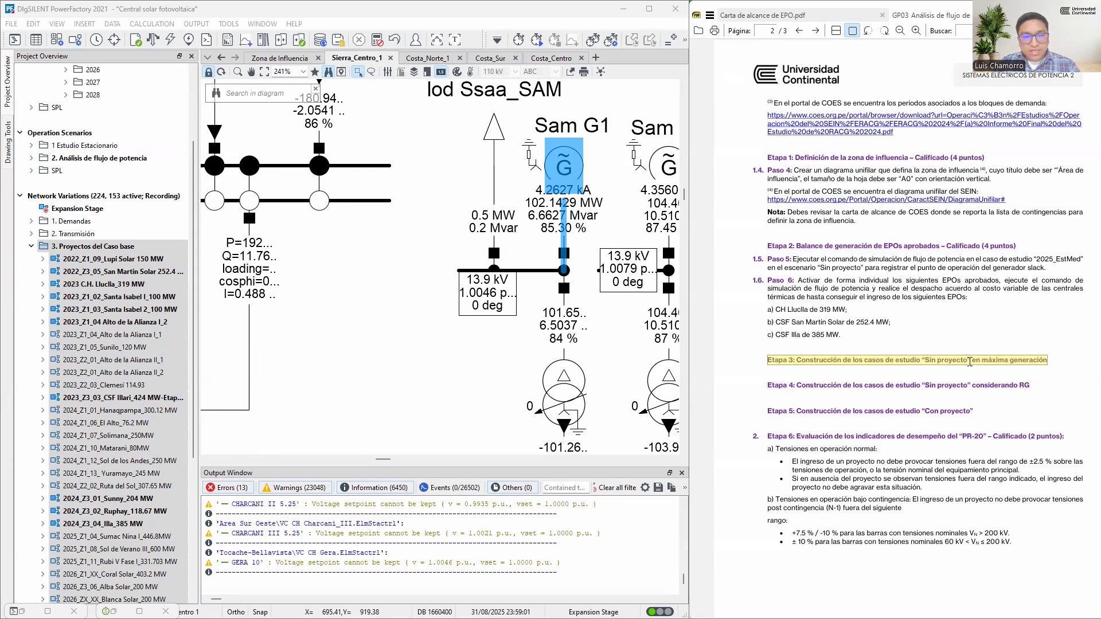
Look through the inactive variations in 3. Proyectos del Caso base and select 2023_Z1_04_Alto de la Alianza I_1
left_click(132, 346)
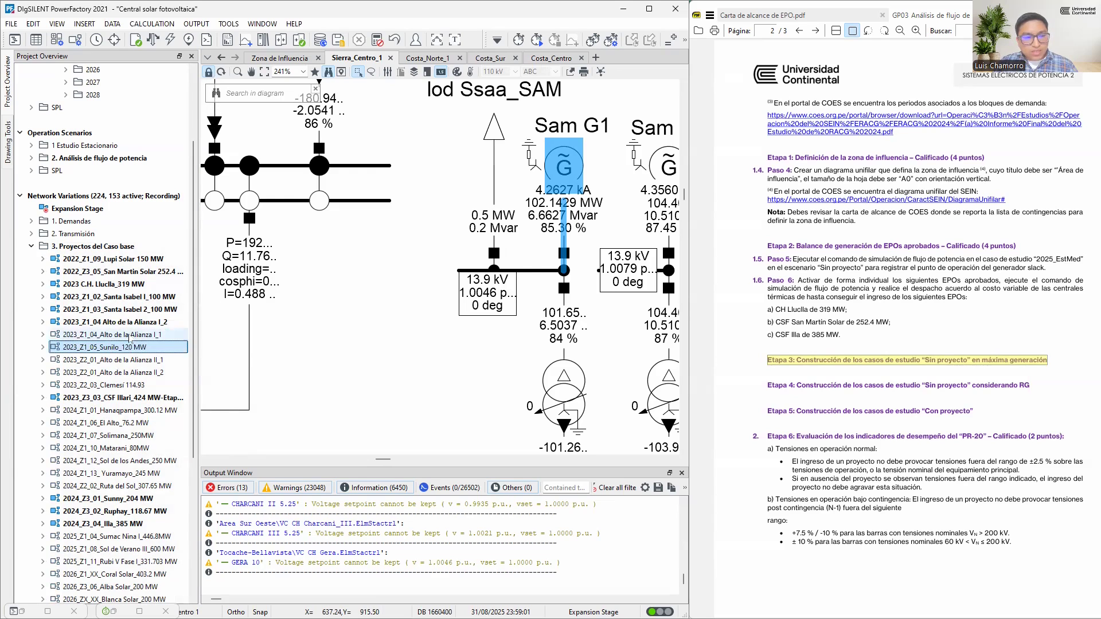
left_click(111, 373)
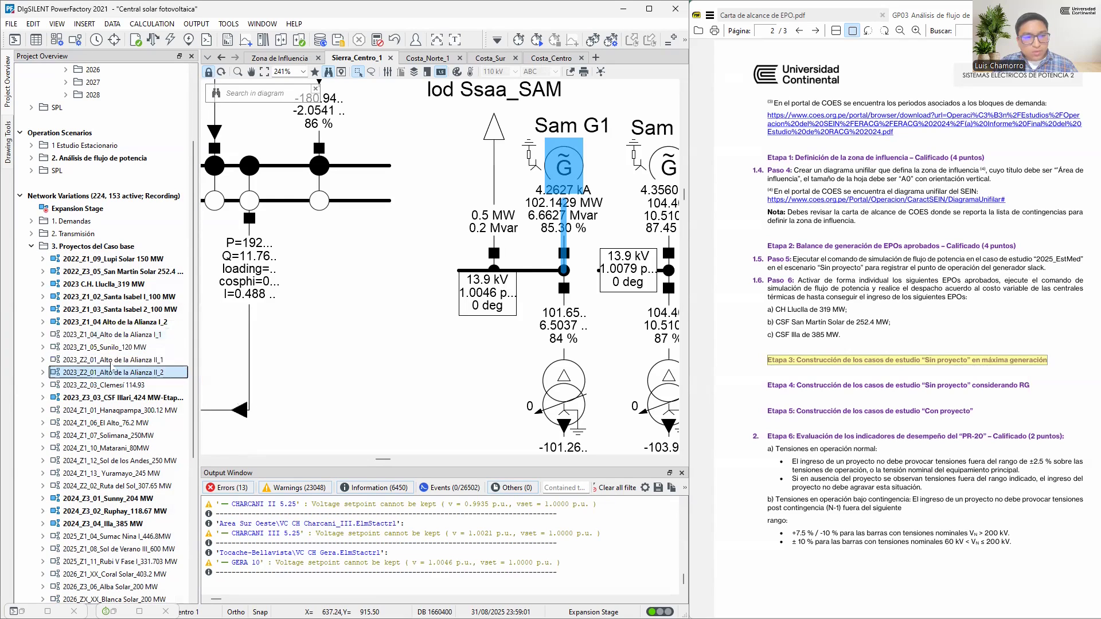
scroll(125, 370, "down", 1)
scroll(125, 369, "down", 3)
key("Up")
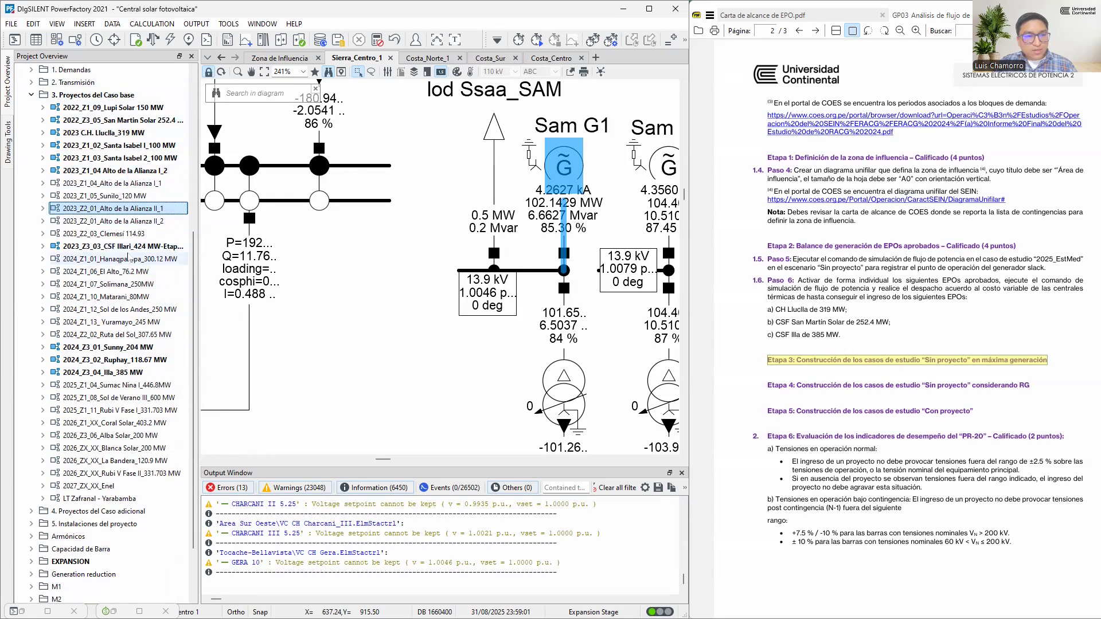
left_click(122, 186)
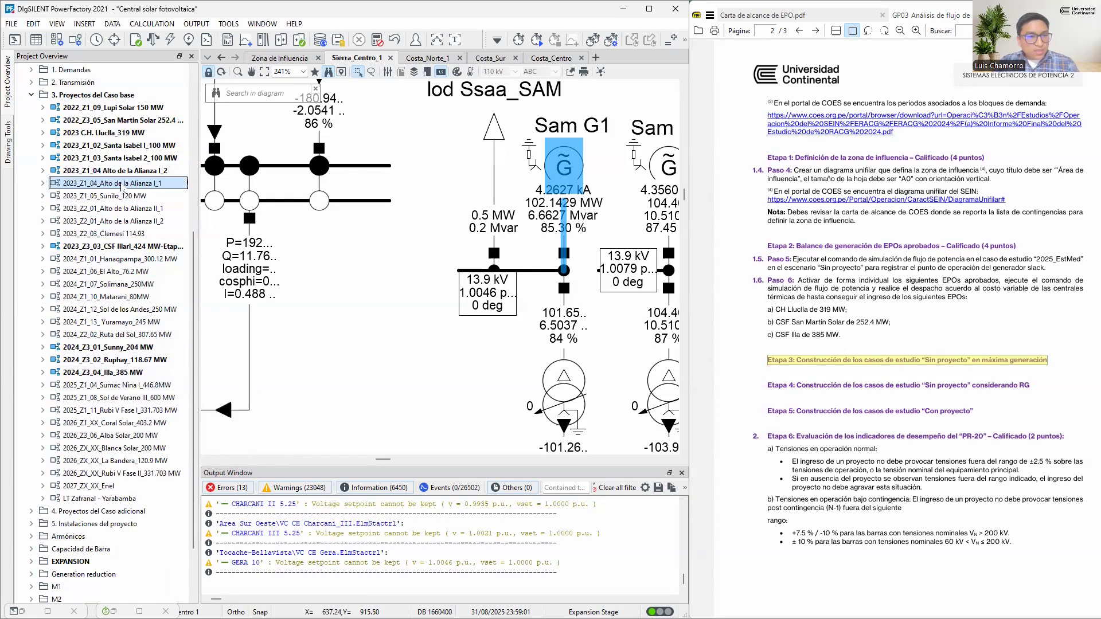
Activate the variations 2023_Z1_04_Alto de la Alianza I_1, 2023_Z1_05_Sunilo_120 MW and 2023_Z2_01_Alto de la Alianza II_1, running the load flow after each
right_click(141, 185)
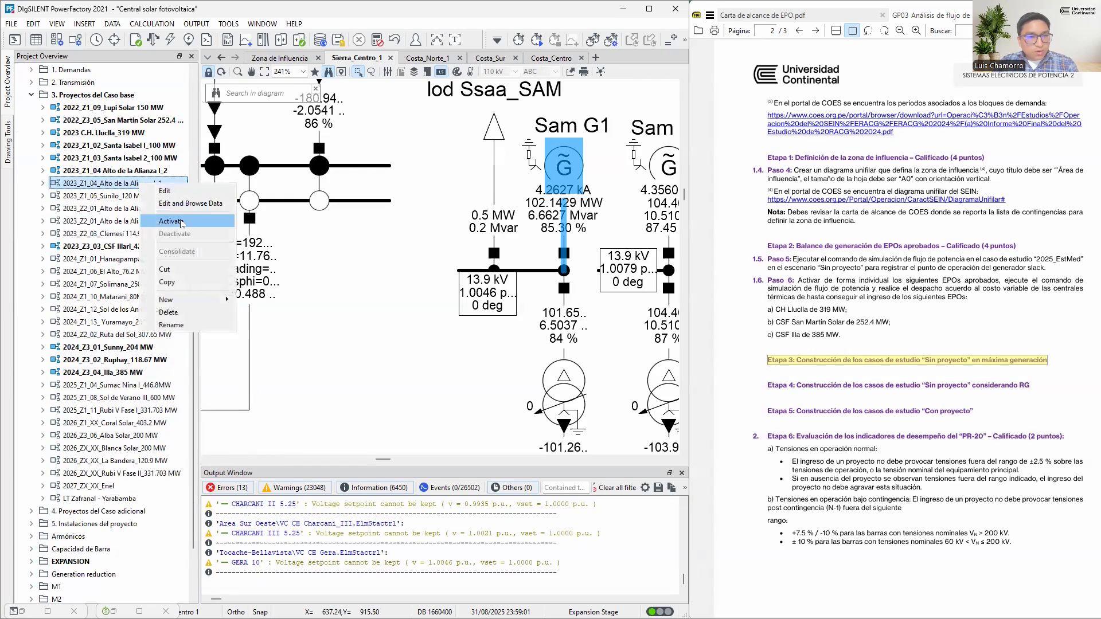
left_click(171, 221)
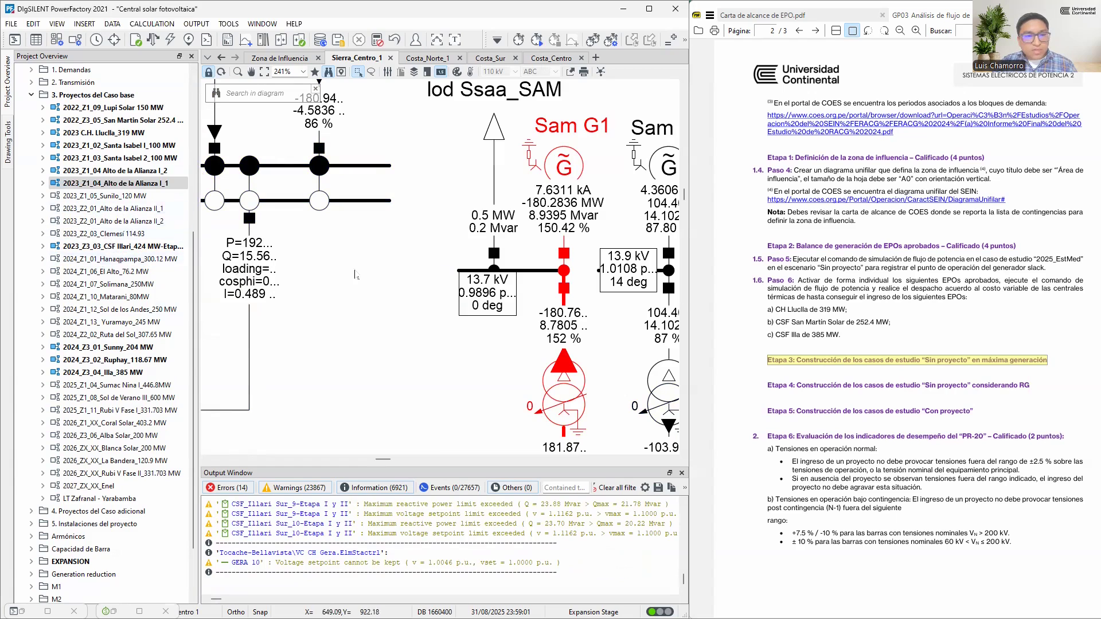
left_click(141, 197)
right_click(141, 198)
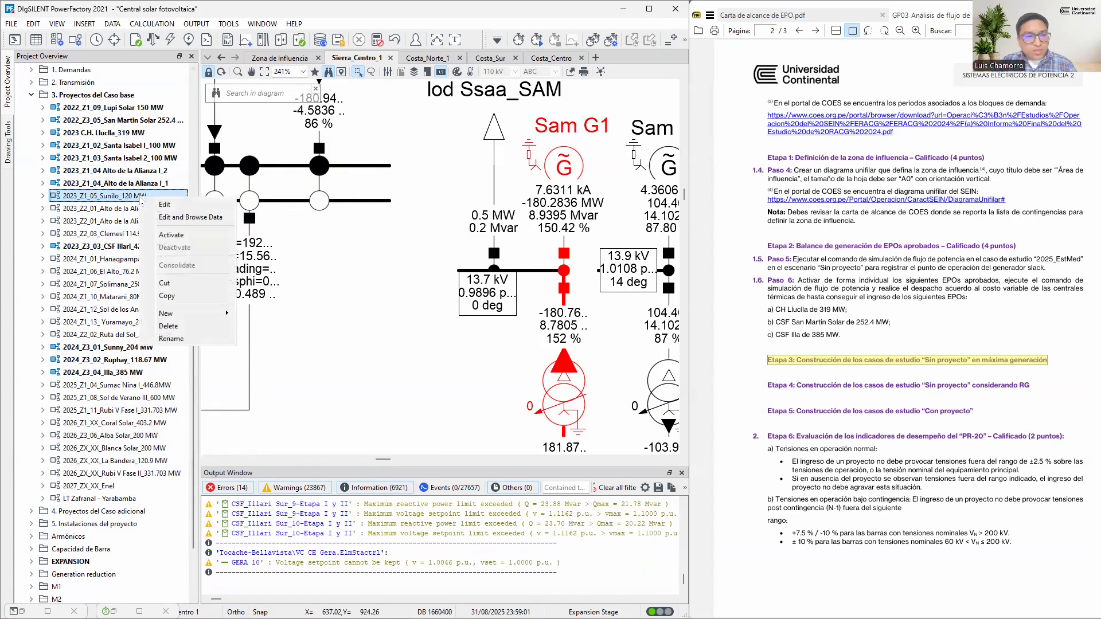
left_click(190, 235)
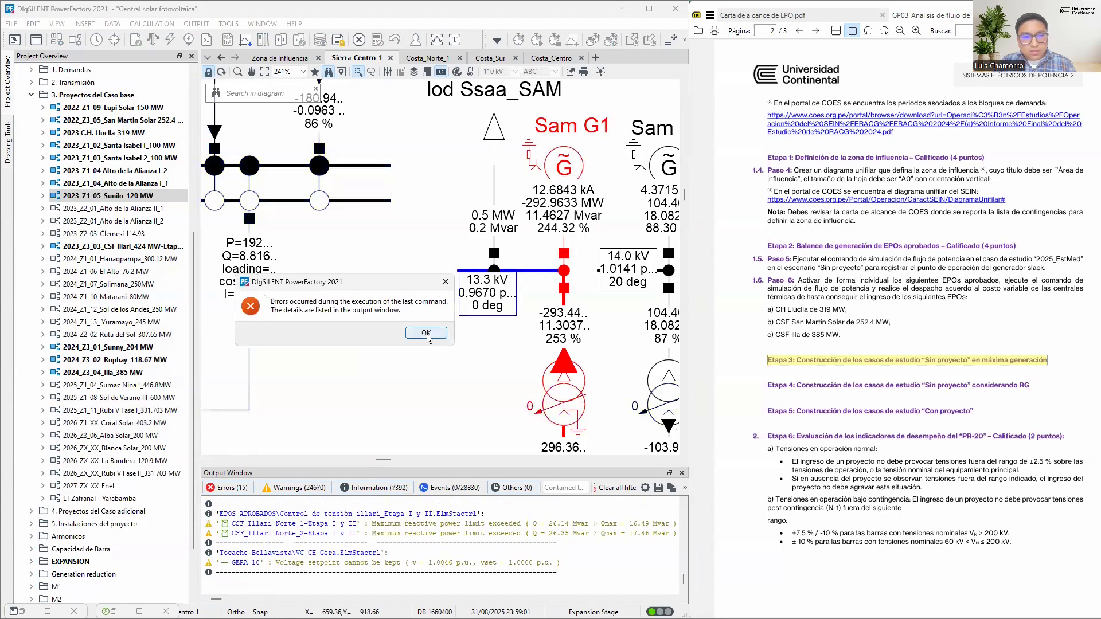
left_click(427, 335)
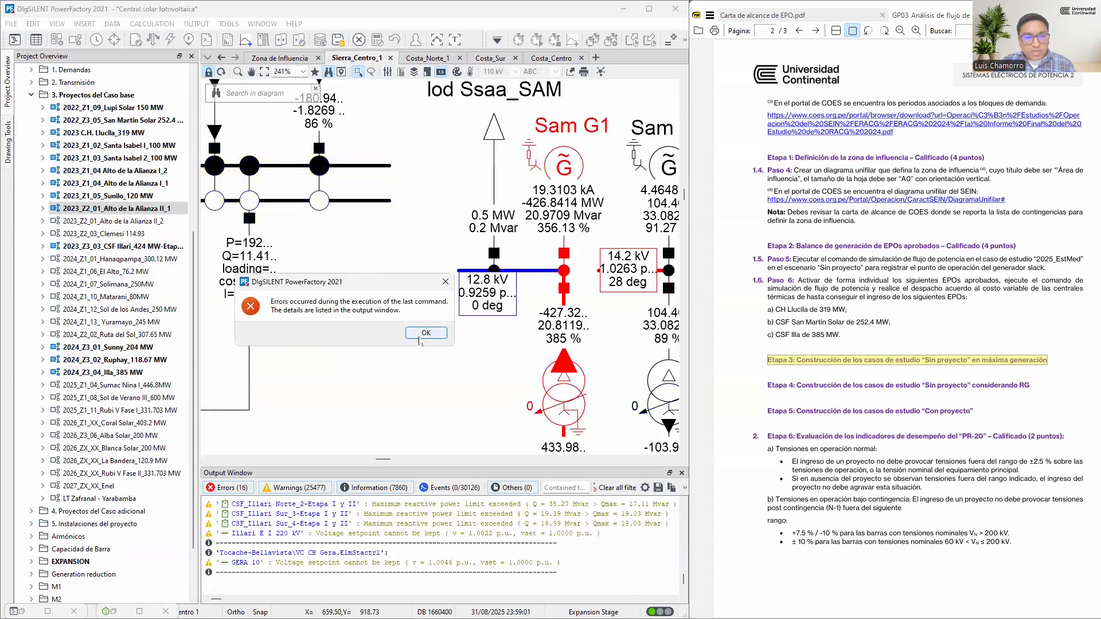
left_click(424, 332)
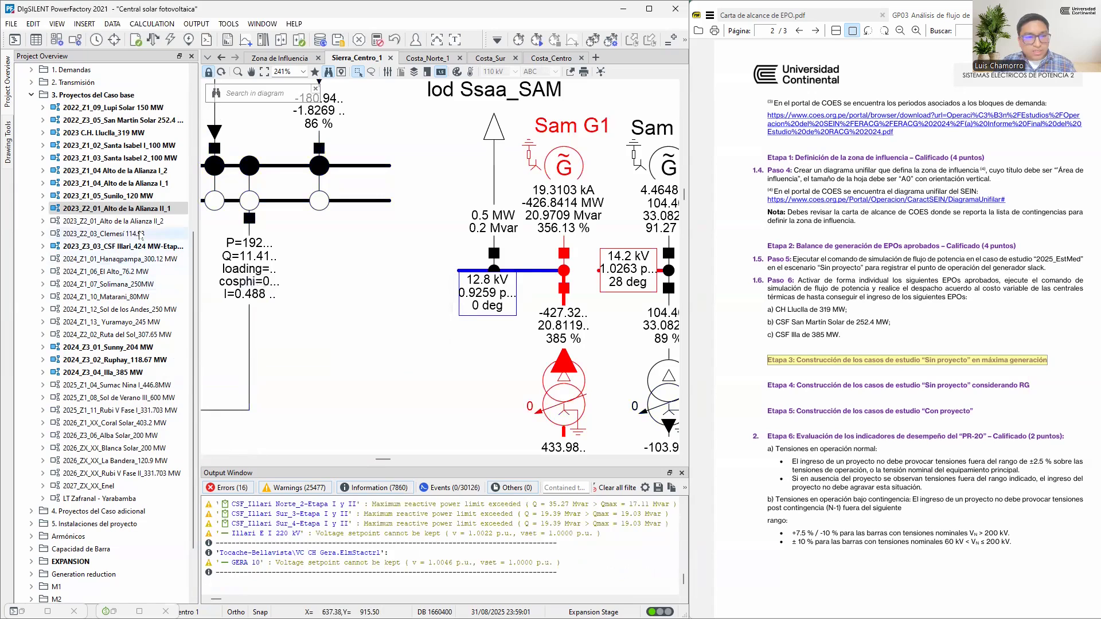
Activate the variations 2023_Z2_01_Alto de la Alianza II_2, 2023_Z2_03_Clemesí 114.93 and 2024_Z1_01_Hanaqpampa_300.12 MW
right_click(136, 221)
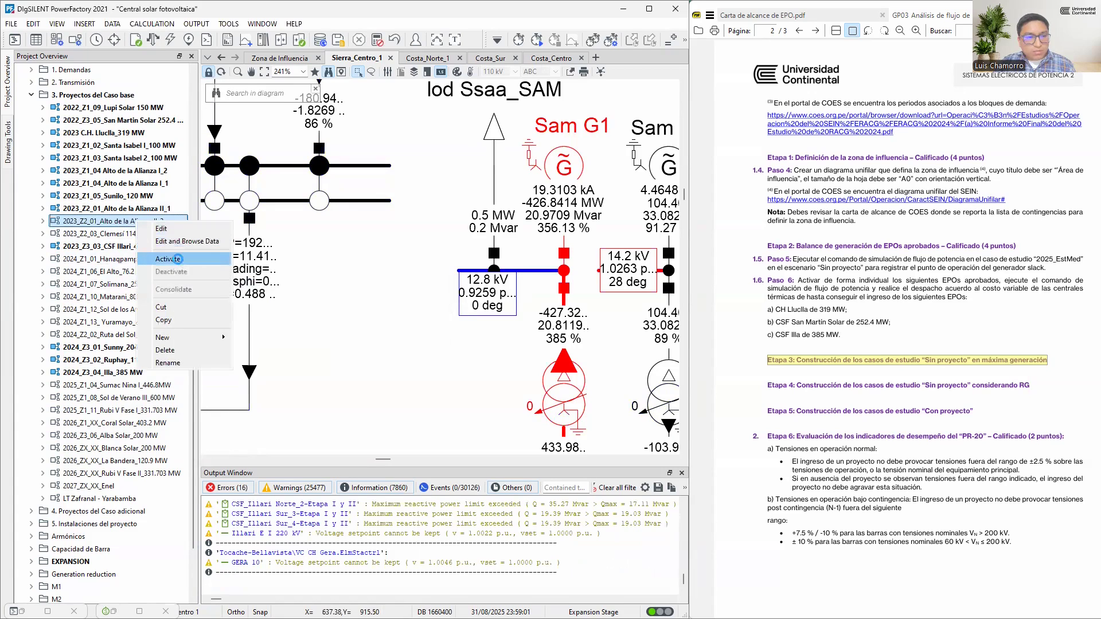
left_click(172, 259)
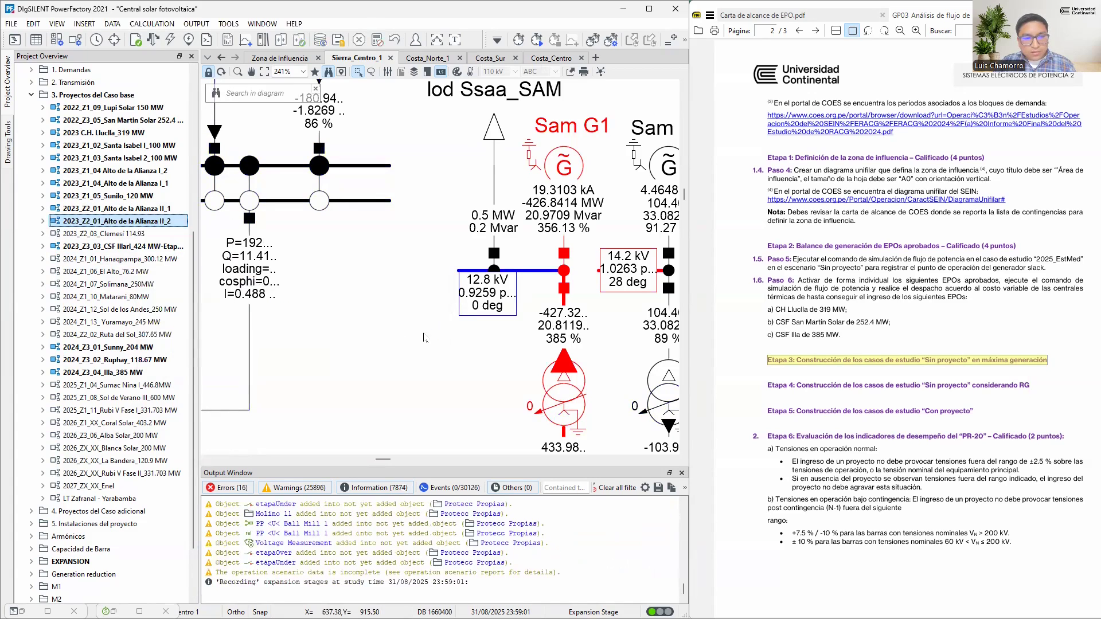
left_click(129, 234)
right_click(129, 240)
left_click(164, 271)
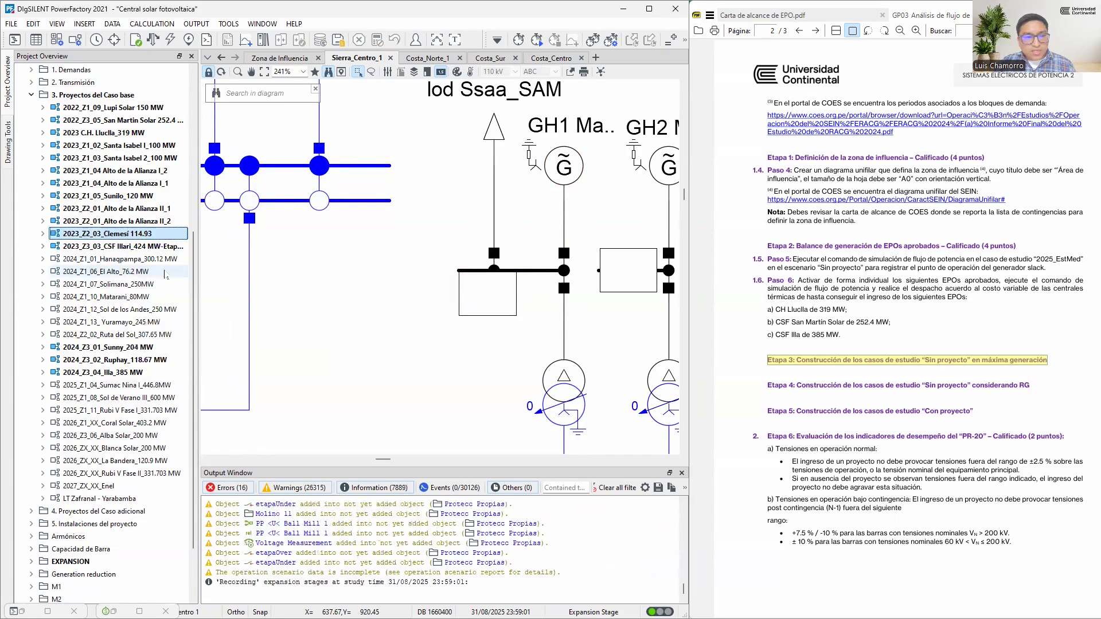
left_click(140, 259)
right_click(138, 258)
left_click(172, 295)
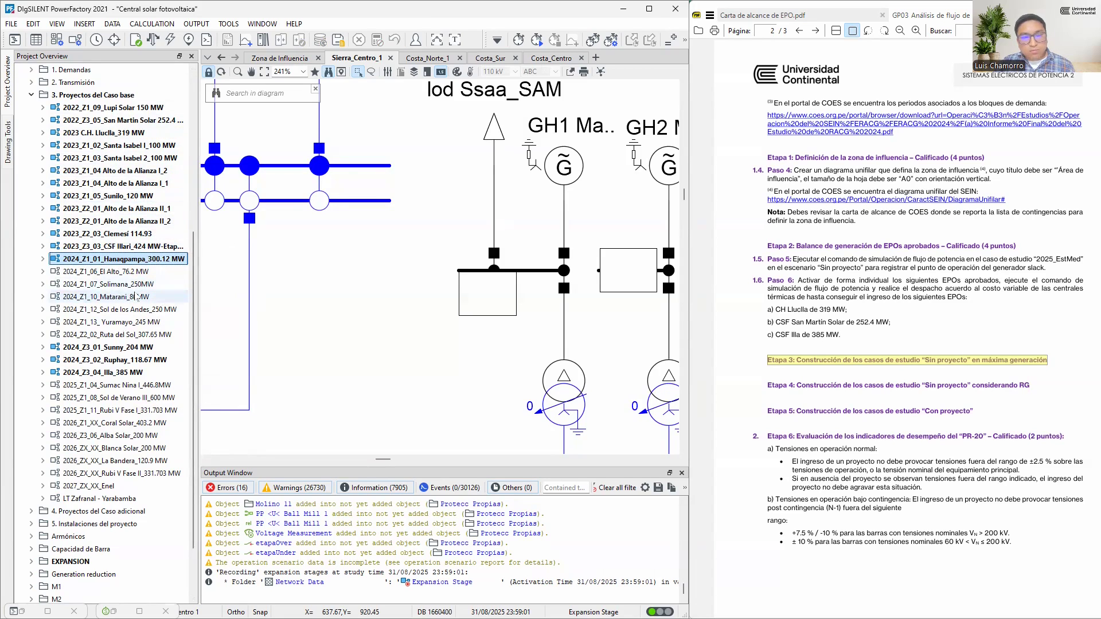
Run the load flow with the variations up to 2024_Z1_01_Hanaqpampa_300.12 MW active
left_click(378, 280)
key("F10")
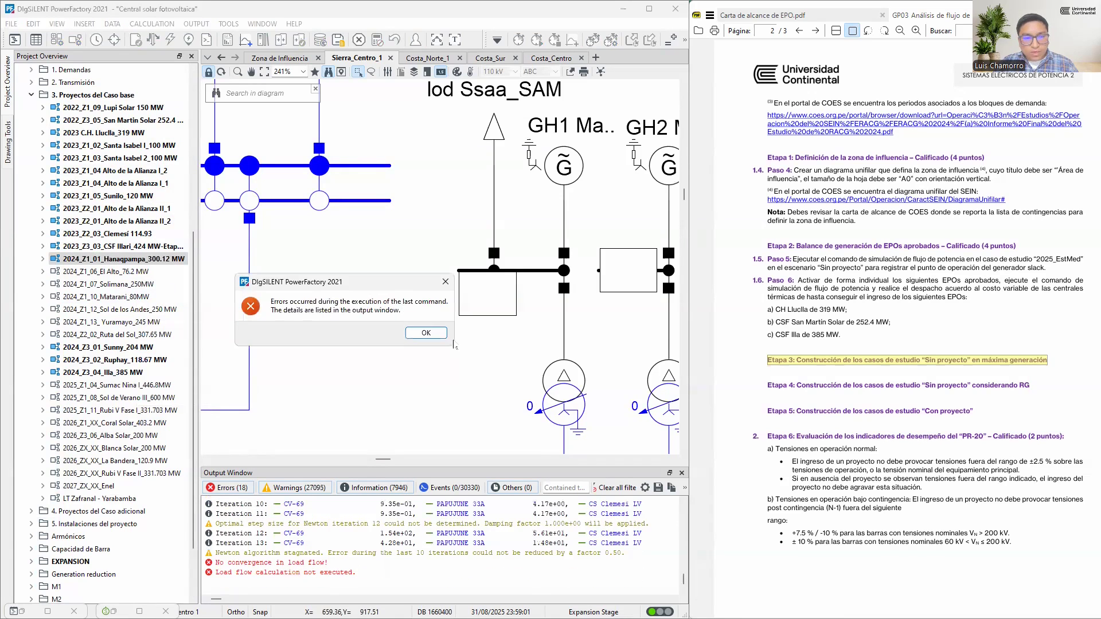
left_click(426, 333)
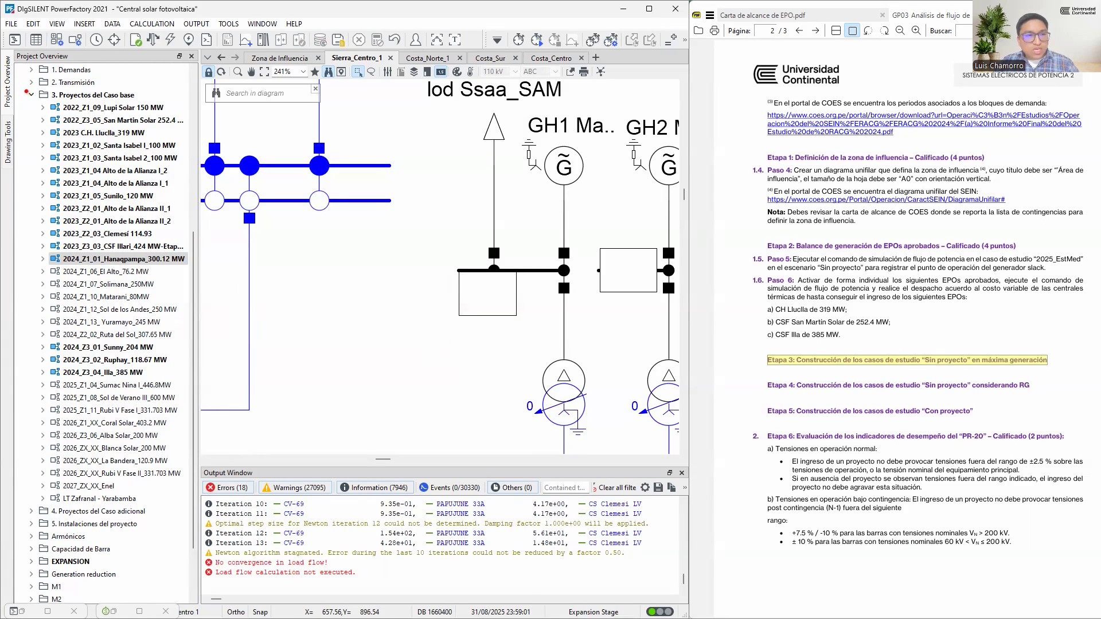
left_click_drag(24, 87, 193, 507)
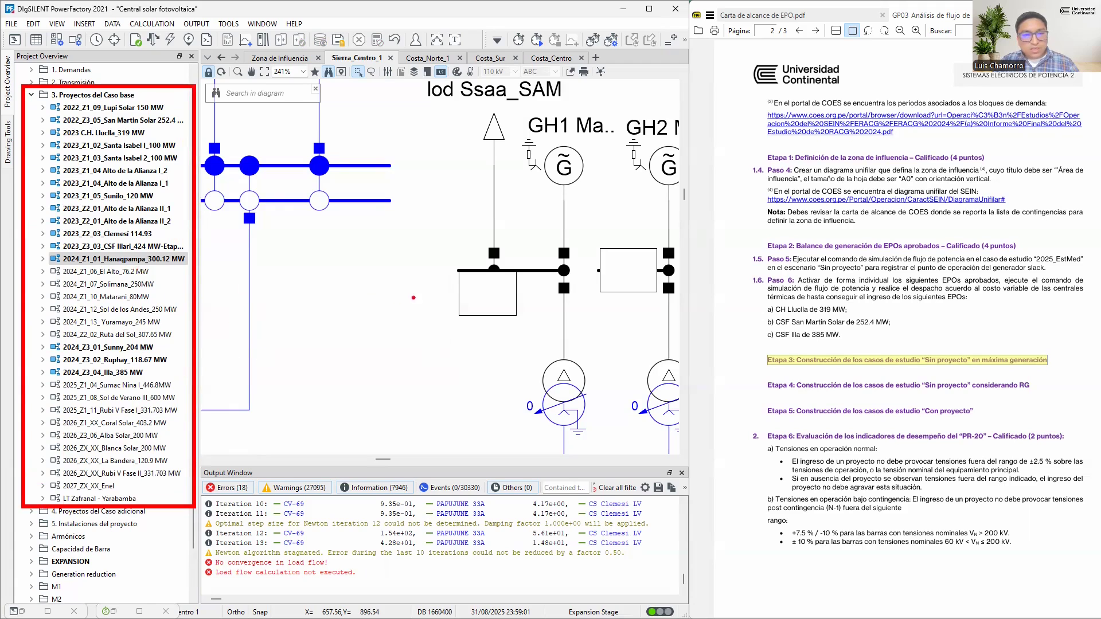
left_click_drag(196, 551, 376, 588)
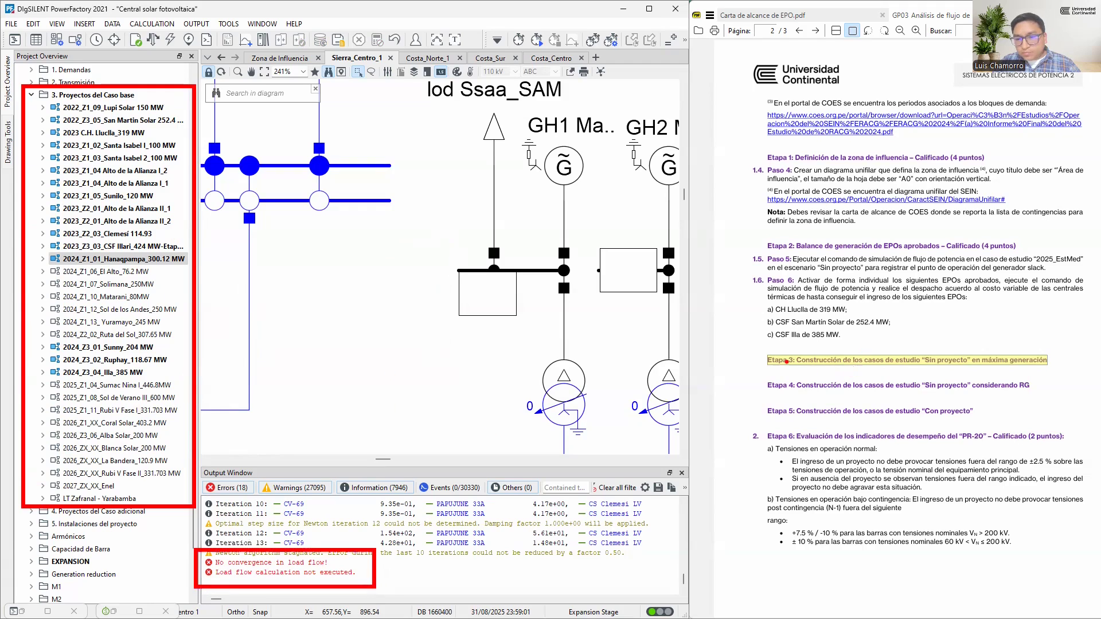
mouse_move(754, 346)
left_mouse_down()
mouse_move(1026, 384)
mouse_move(1059, 376)
left_mouse_up()
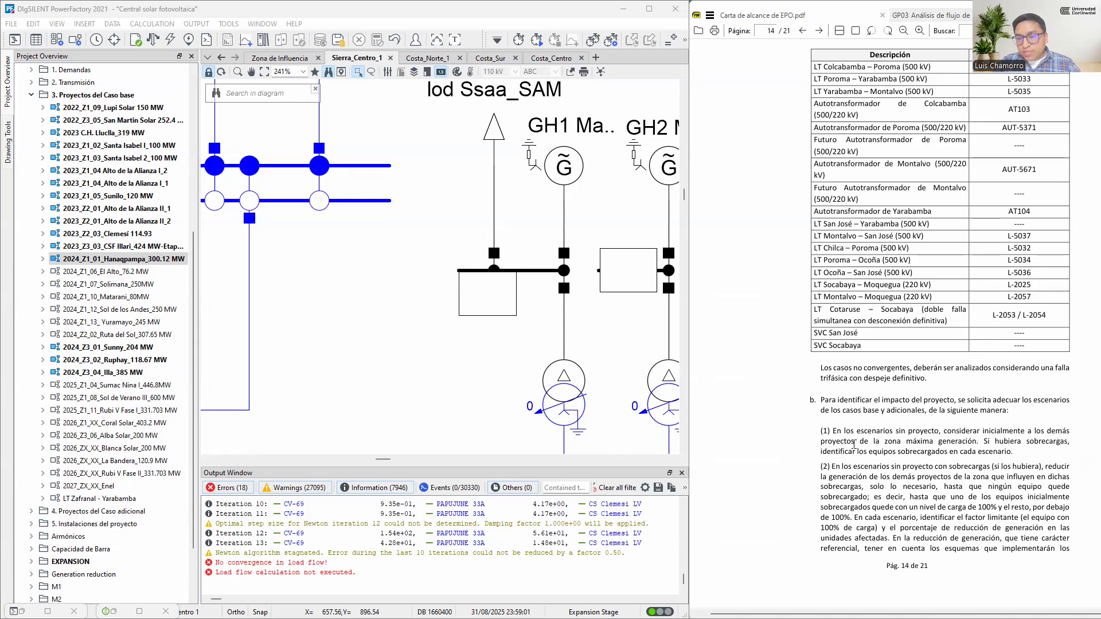
On page 14 of the PDF, highlight the sentence in item (1) on setting the zone's other projects to maximum generation without the project
left_click_drag(978, 441, 814, 429)
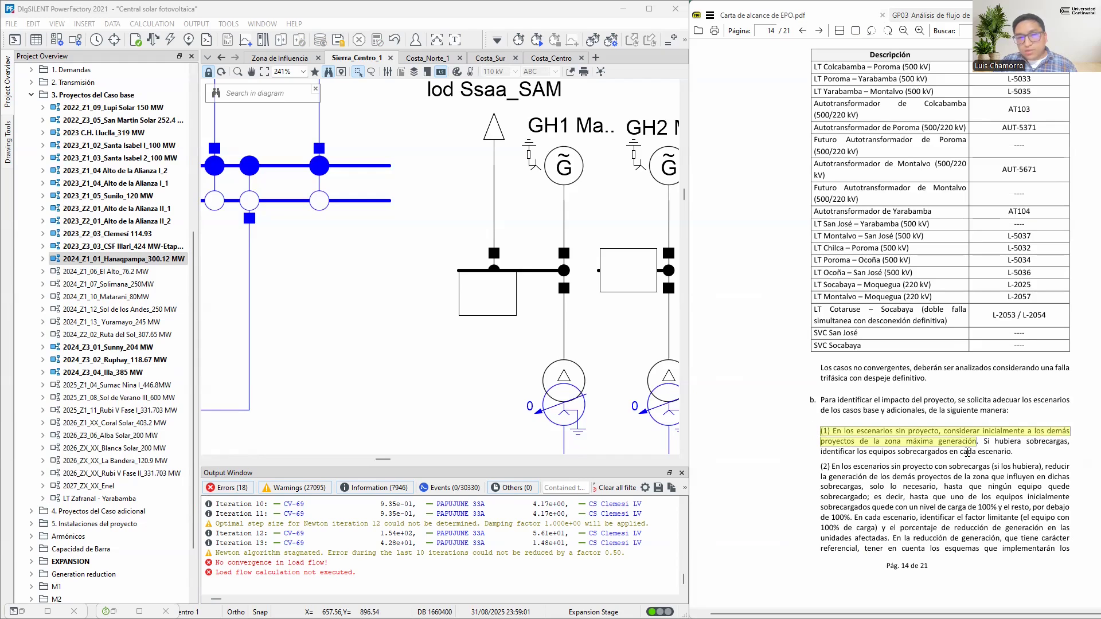
left_click(1017, 463)
left_click_drag(979, 441, 811, 431)
left_click(357, 321)
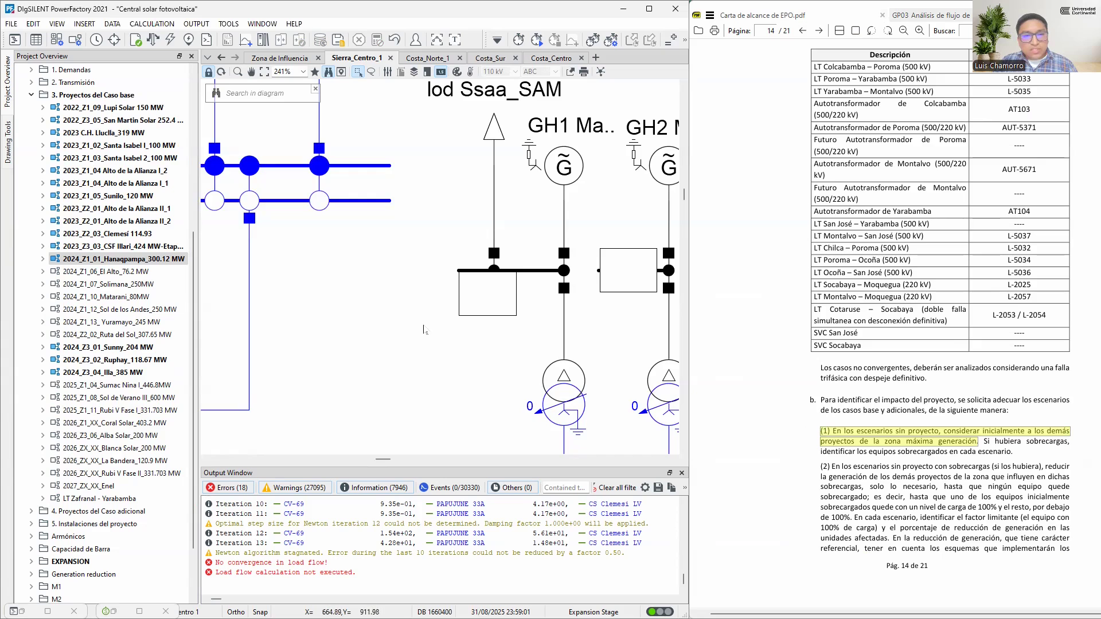
Open and rebuild the Zona de Influencia diagram, and examine the generation projects connected to its 220 kV busbar
scroll(423, 326, "down", 1)
left_click(281, 59)
scroll(469, 248, "down", 8)
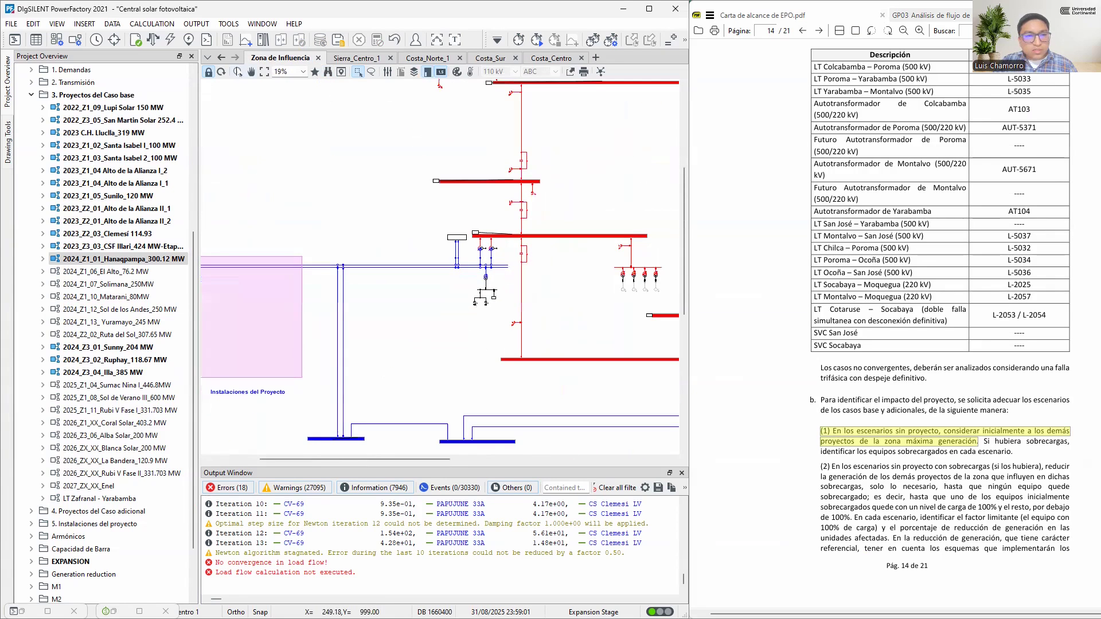
scroll(471, 262, "up", 4)
left_click(221, 72)
scroll(481, 291, "down", 2)
scroll(481, 292, "down", 6)
scroll(350, 252, "up", 8)
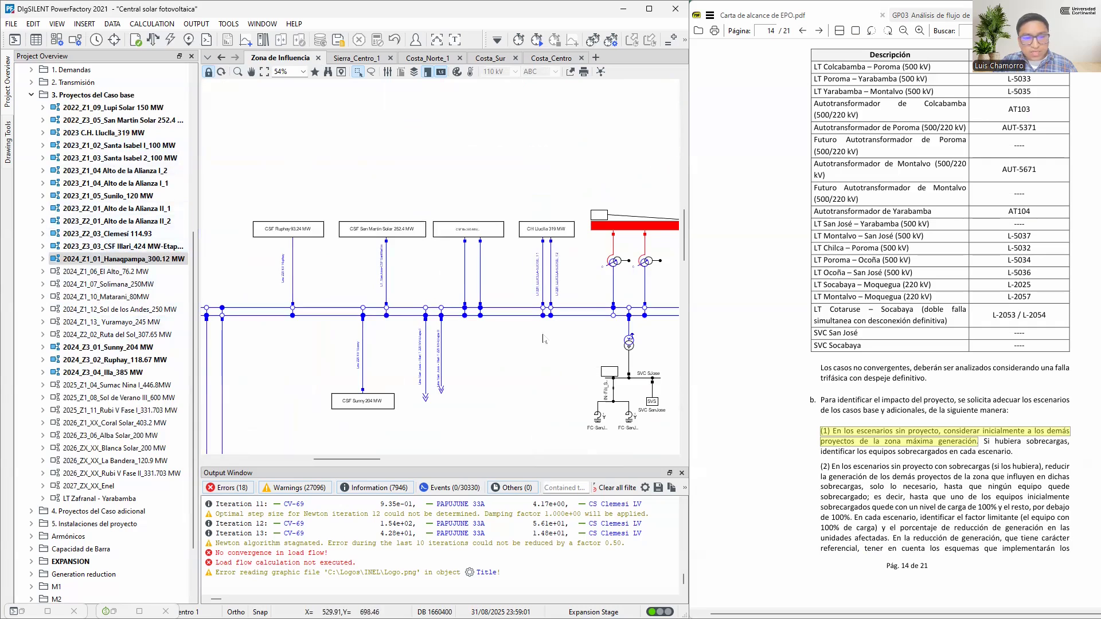
scroll(298, 241, "up", 3)
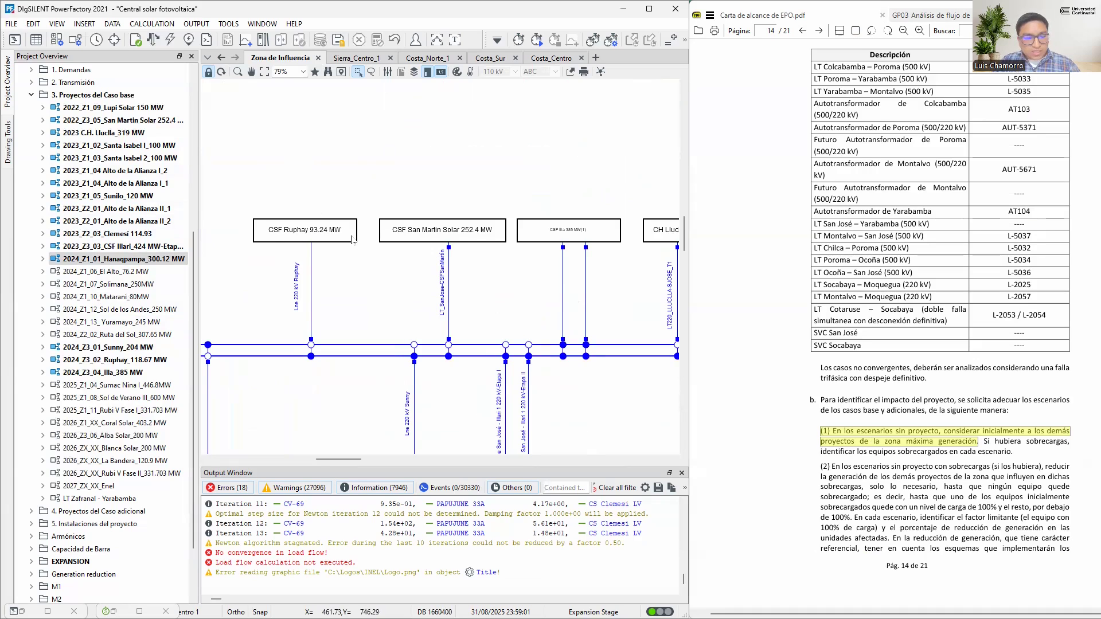
mouse_move(261, 249)
left_mouse_down()
mouse_move(296, 259)
mouse_move(370, 235)
mouse_move(232, 227)
mouse_move(285, 255)
left_mouse_up()
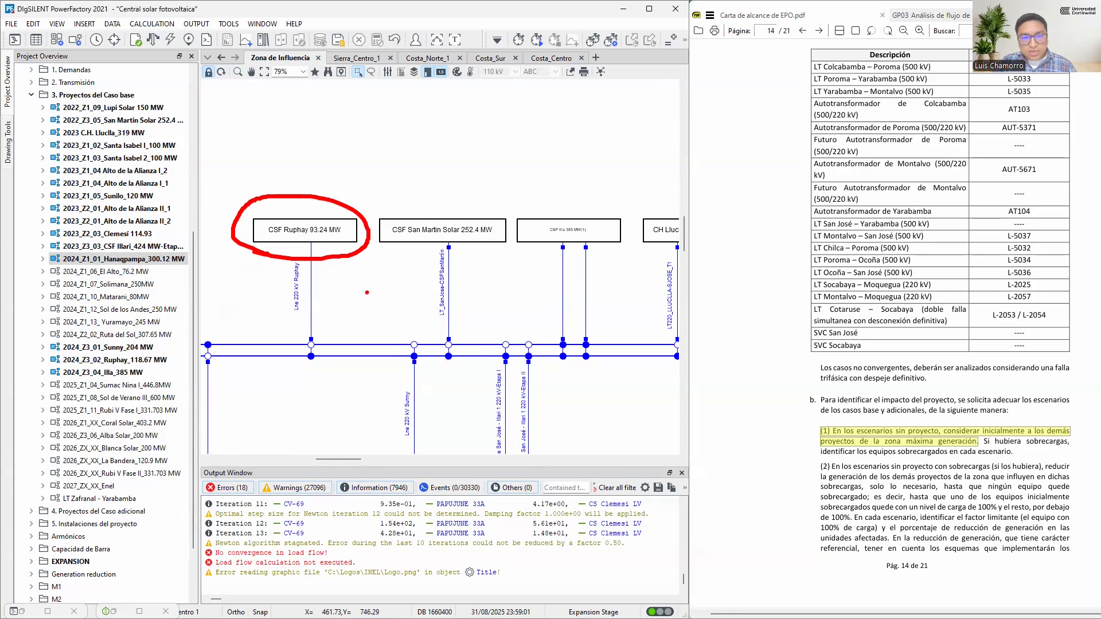
mouse_move(193, 540)
left_mouse_down()
mouse_move(383, 574)
mouse_move(536, 585)
left_mouse_up()
key("Escape")
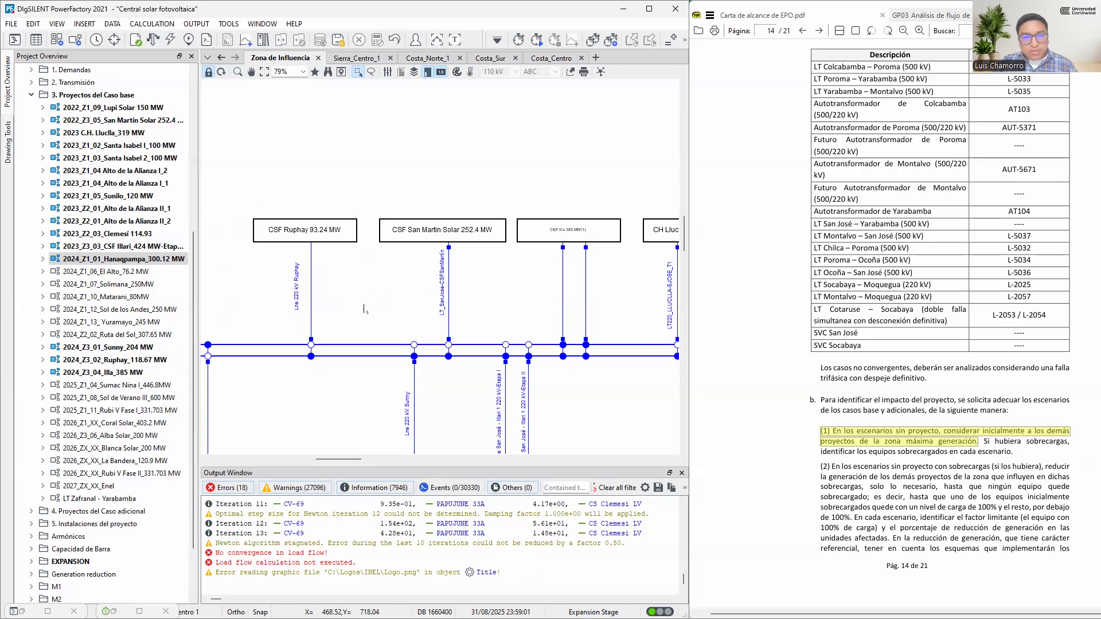
scroll(351, 305, "down", 2)
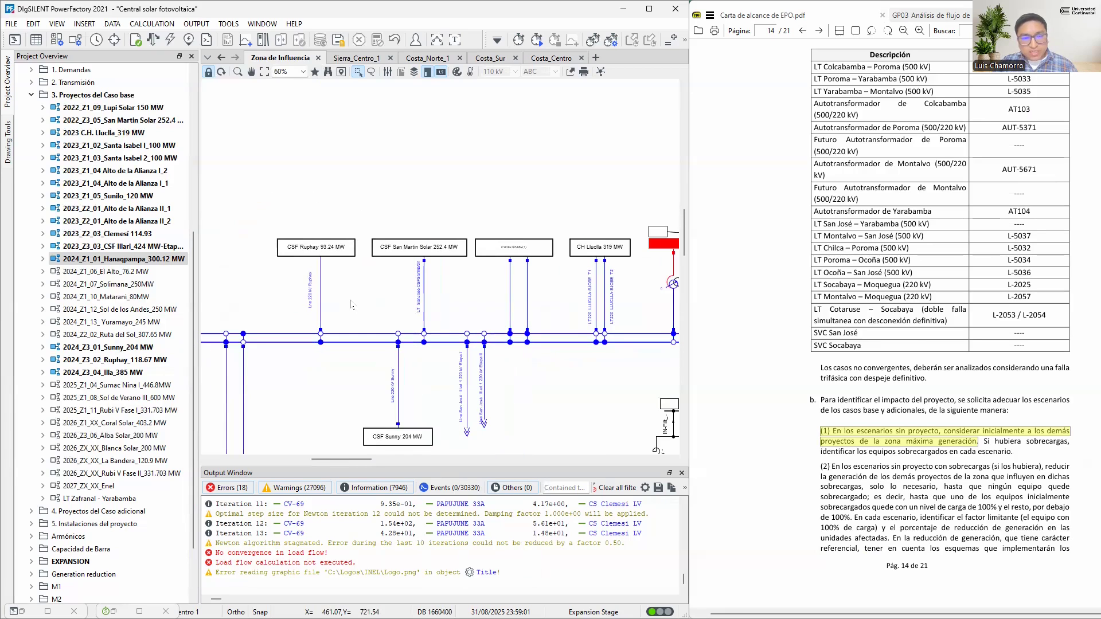
mouse_move(232, 204)
left_mouse_down()
mouse_move(329, 256)
mouse_move(609, 321)
mouse_move(636, 326)
mouse_move(644, 314)
left_mouse_up()
left_click_drag(321, 233, 321, 171)
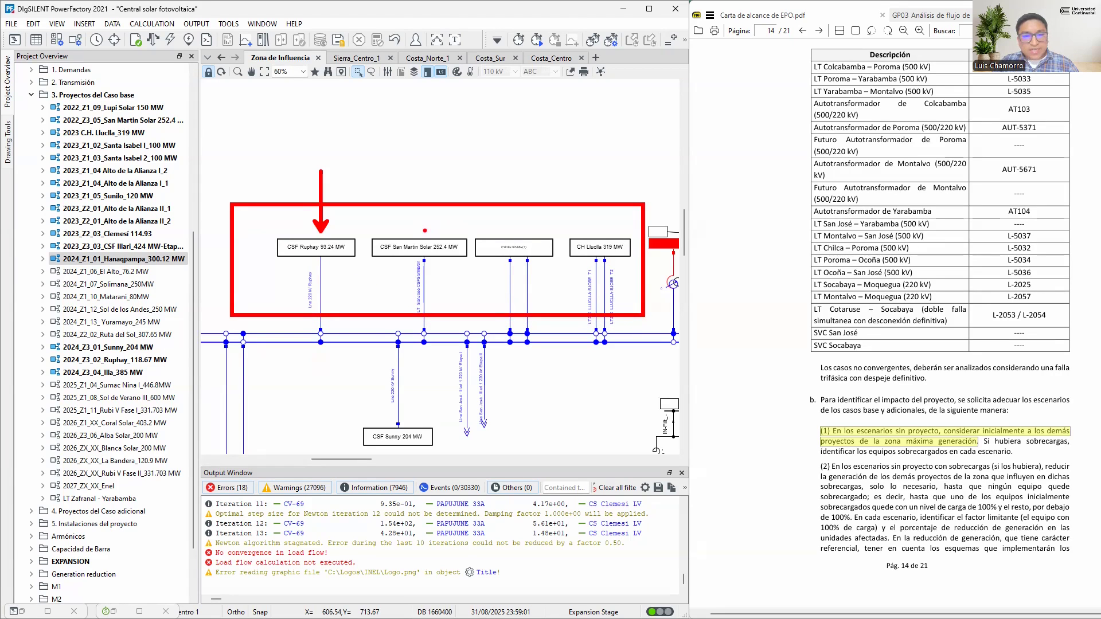
left_click_drag(425, 231, 425, 165)
left_click_drag(516, 234, 517, 166)
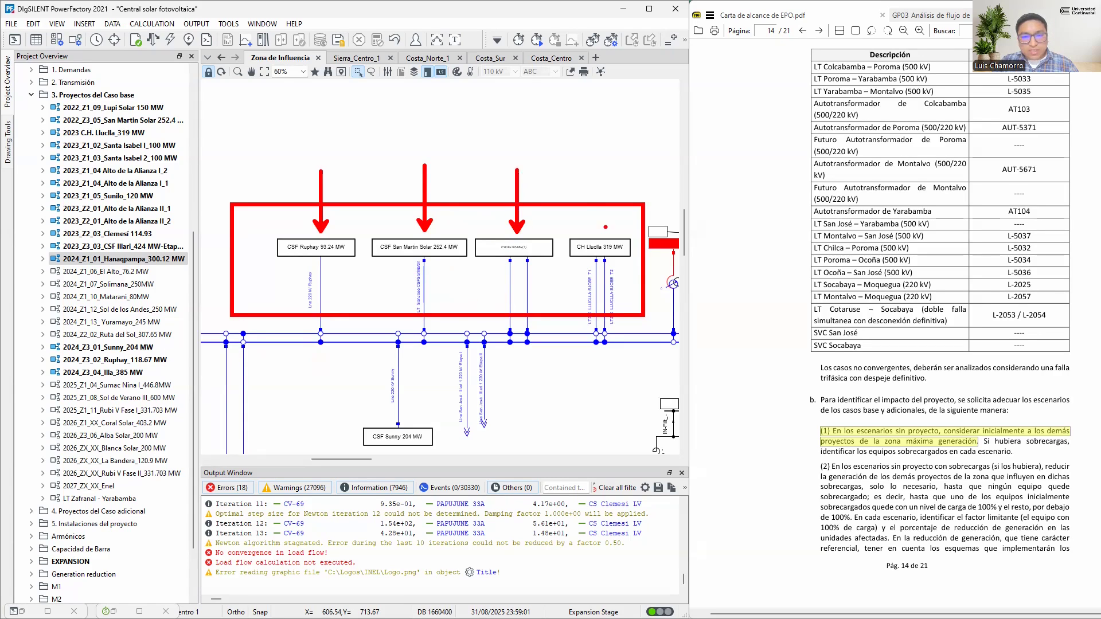
left_click_drag(600, 232, 600, 166)
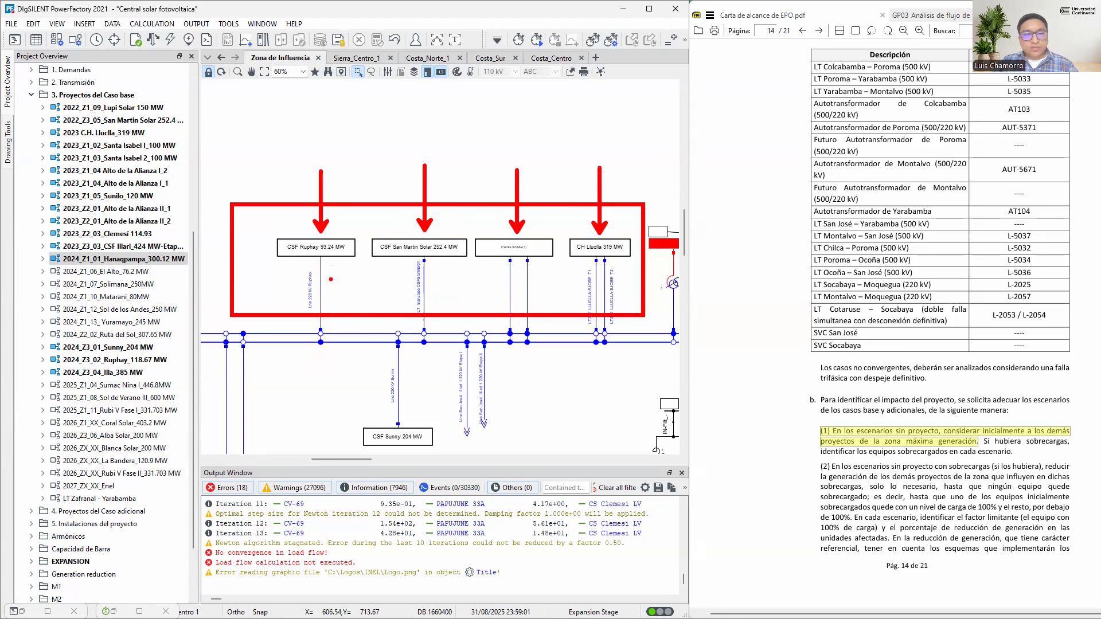
left_click_drag(264, 217, 364, 271)
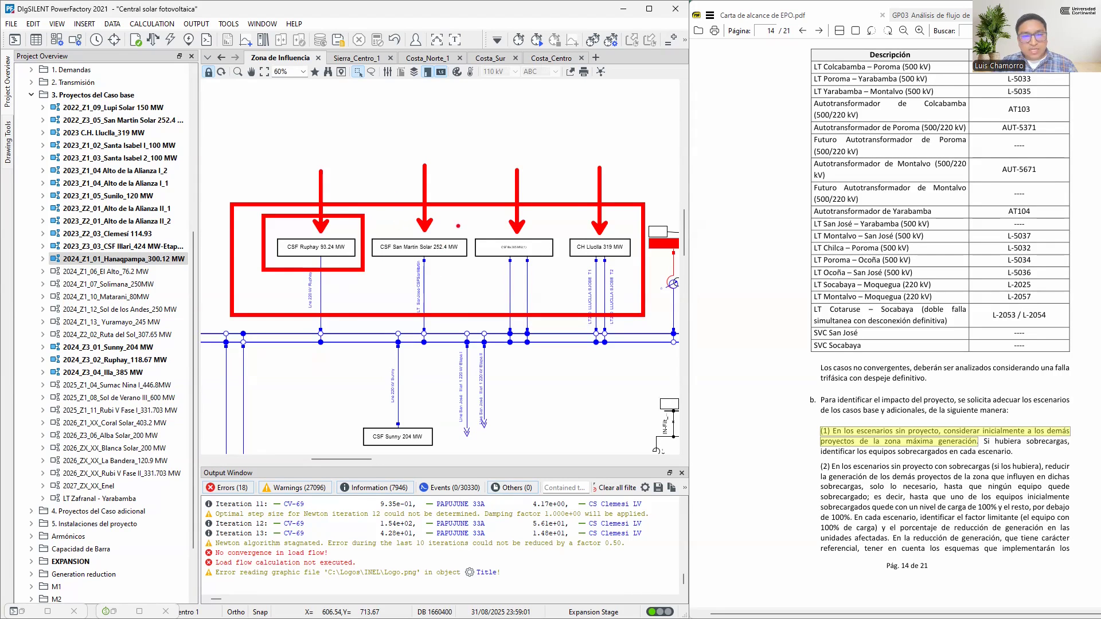
key("Escape")
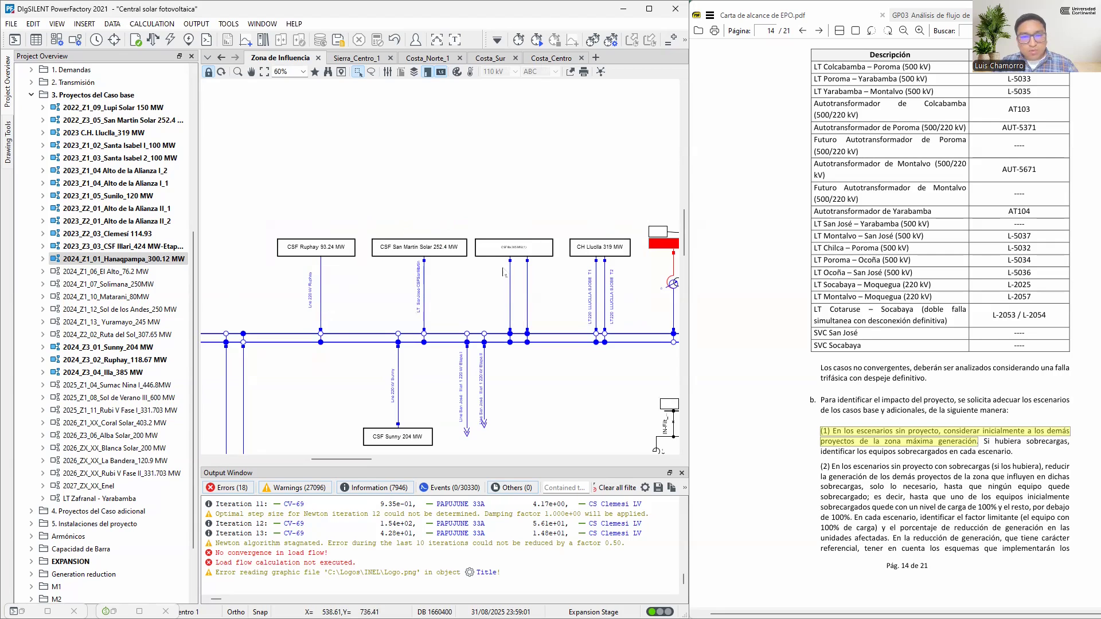
Examine where the CSF Ruphay, CSF San Martin Solar and CH Lluclla projects connect relative to Instalaciones del Proyecto in the diagram
scroll(498, 262, "down", 4)
scroll(491, 278, "up", 3)
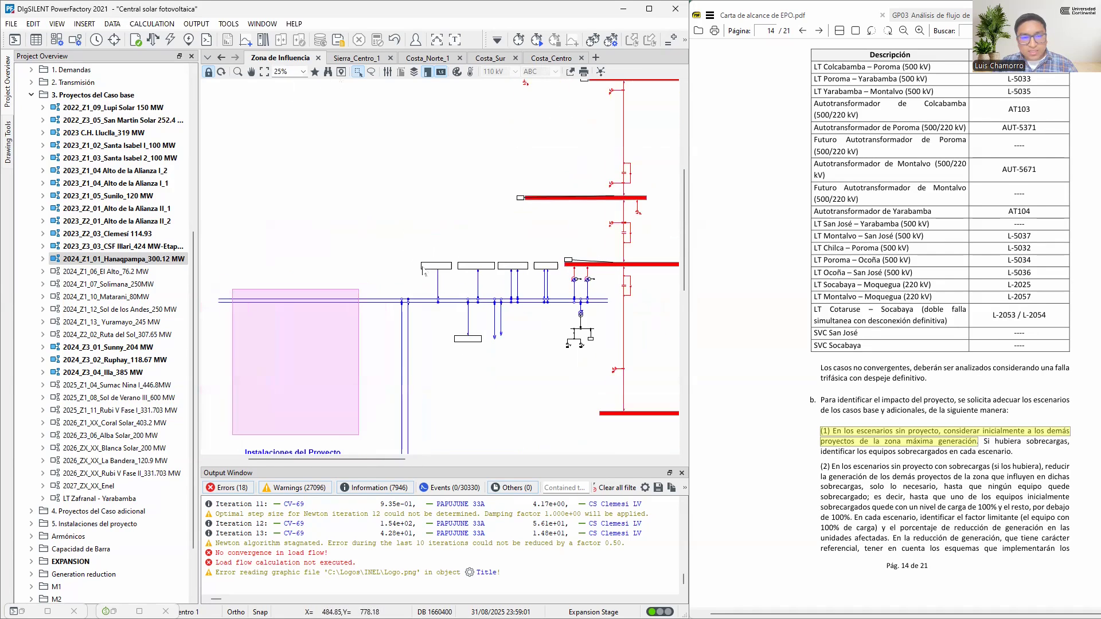
scroll(498, 377, "up", 3)
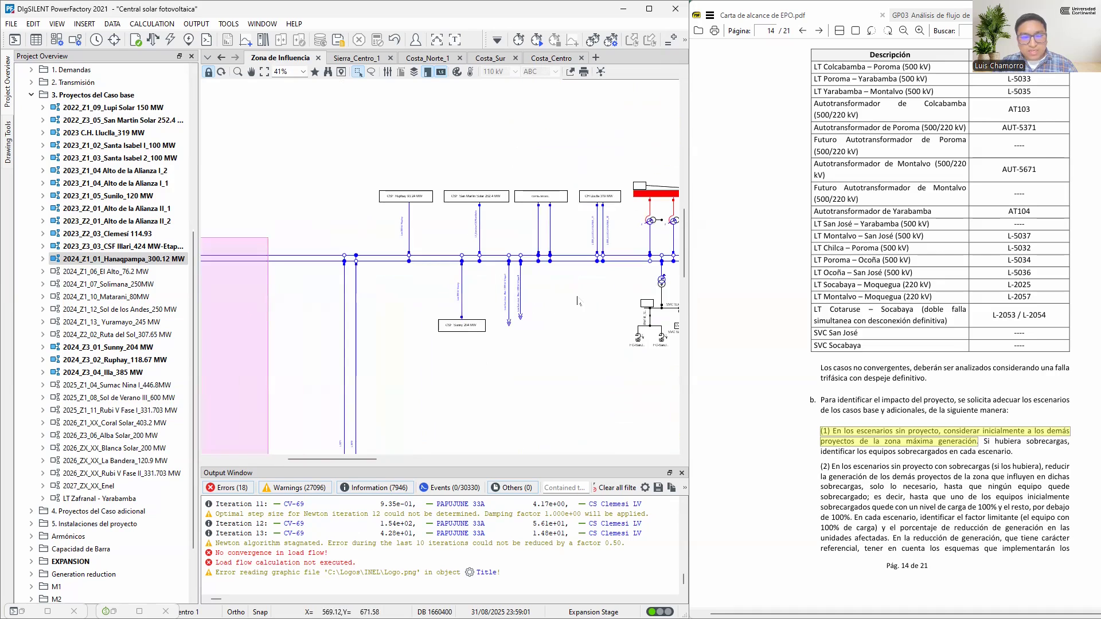
left_click_drag(557, 299, 475, 308)
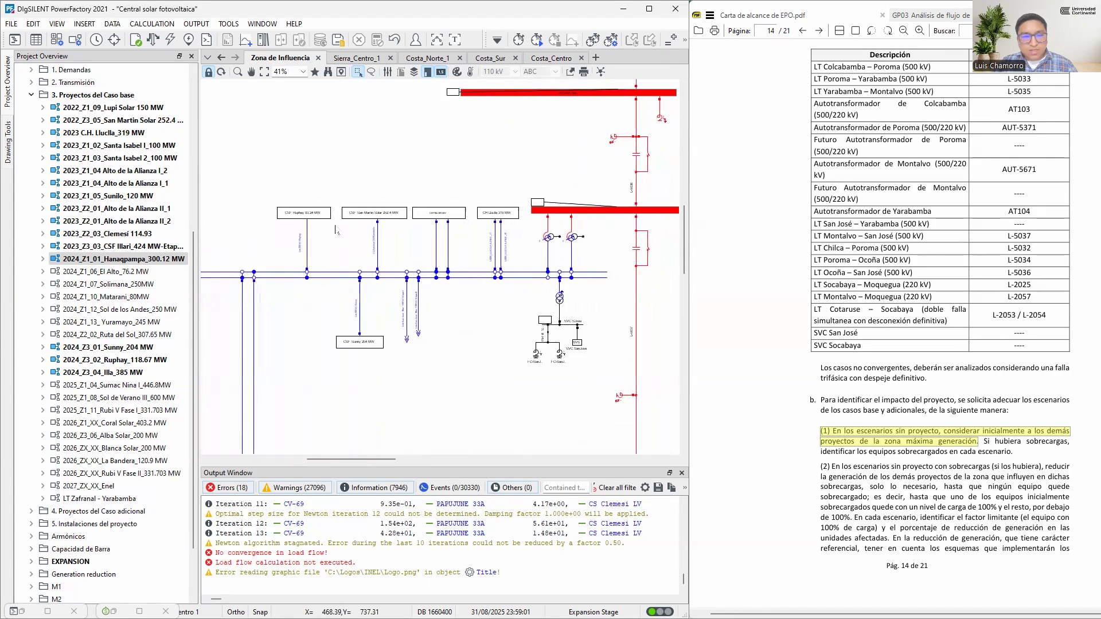
scroll(332, 222, "up", 3)
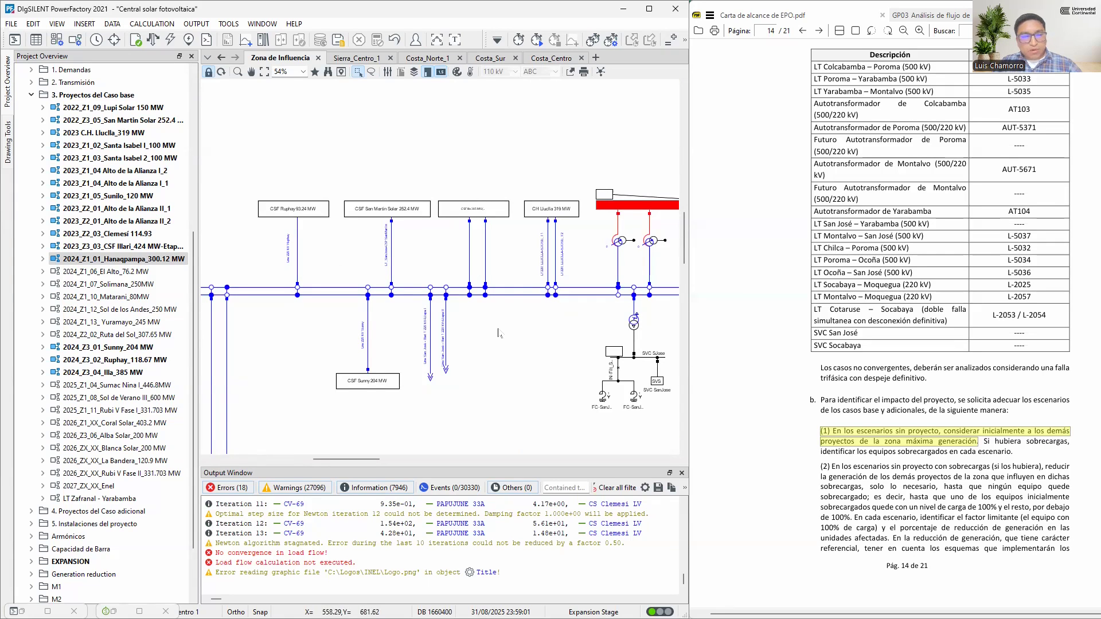
left_click_drag(233, 162, 586, 263)
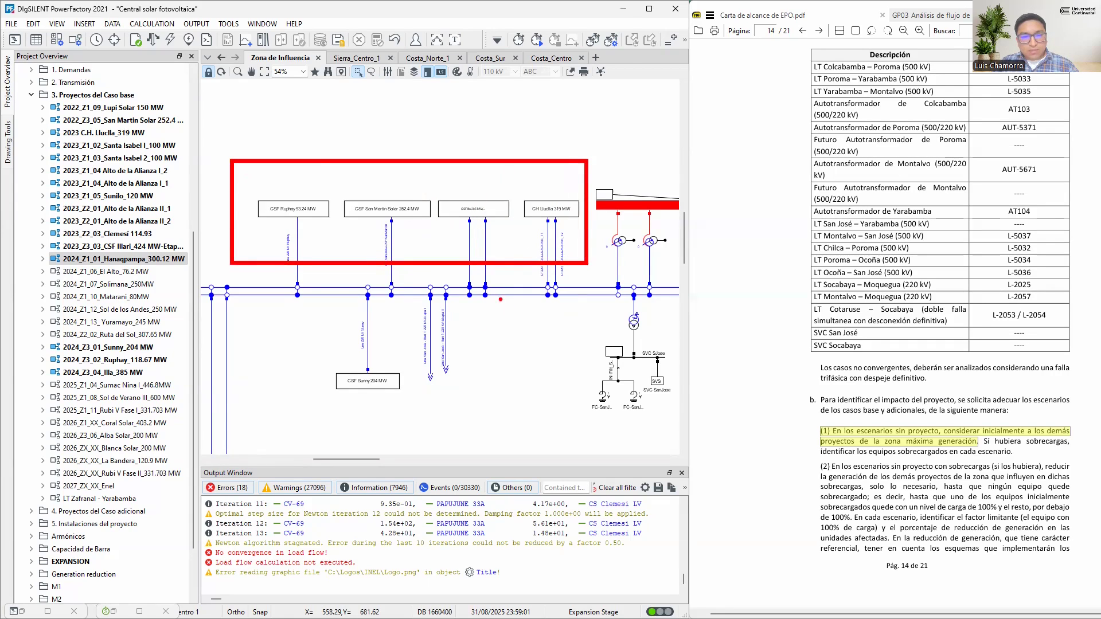
key("Escape")
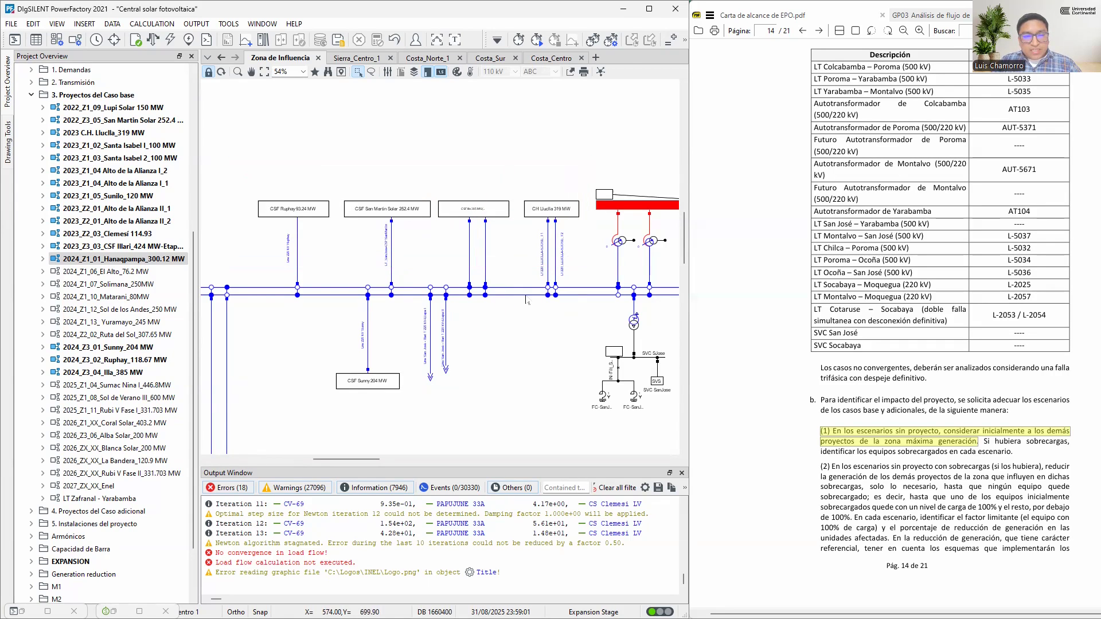
scroll(527, 300, "down", 8)
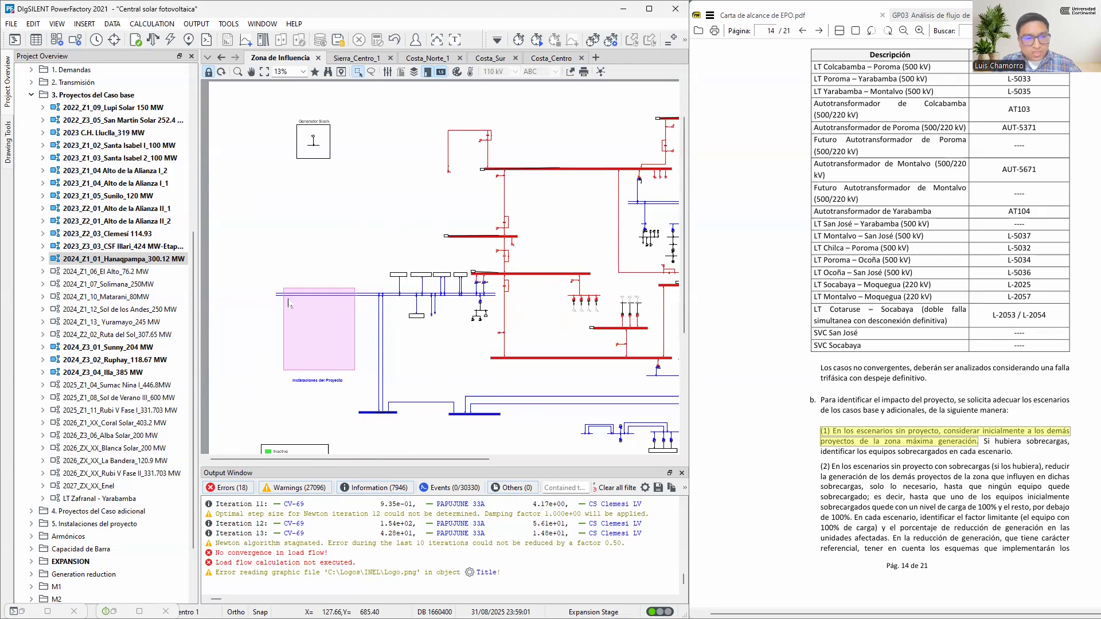
Activate the 2025 - EstMed - MG study case under Caso base, 1. Sin Proyecto, and run its load flow
scroll(115, 304, "up", 7)
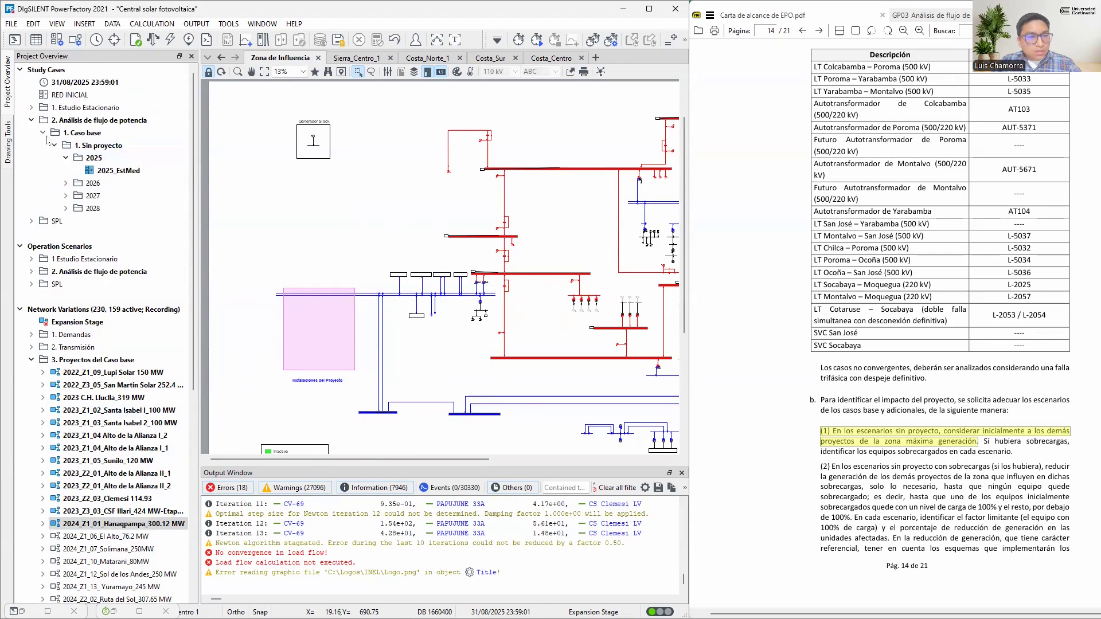
left_click(31, 108)
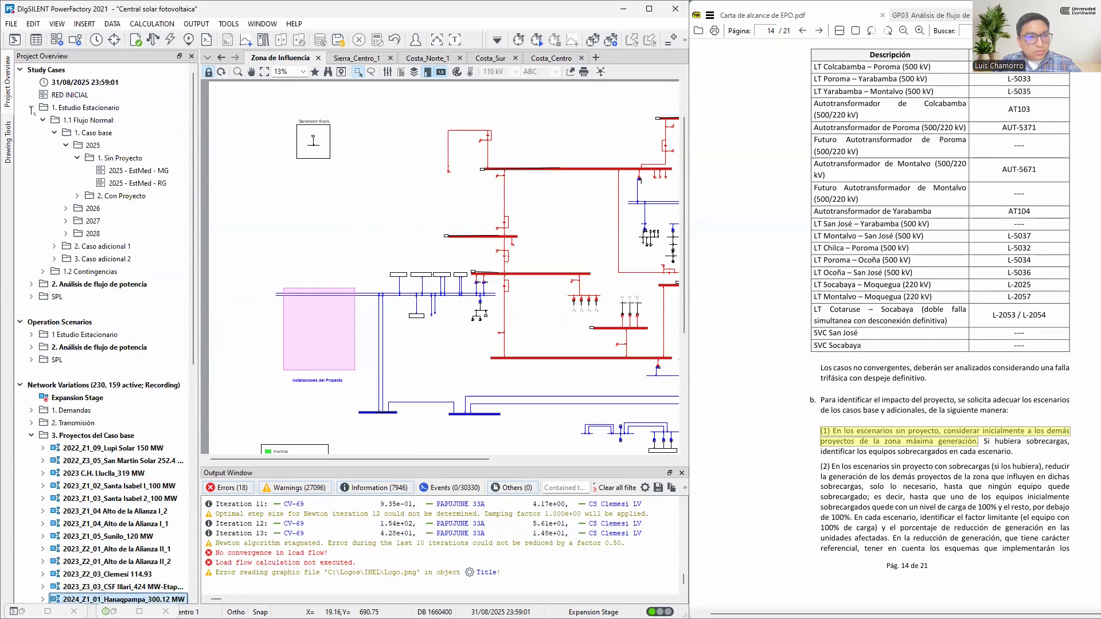
left_click(152, 172)
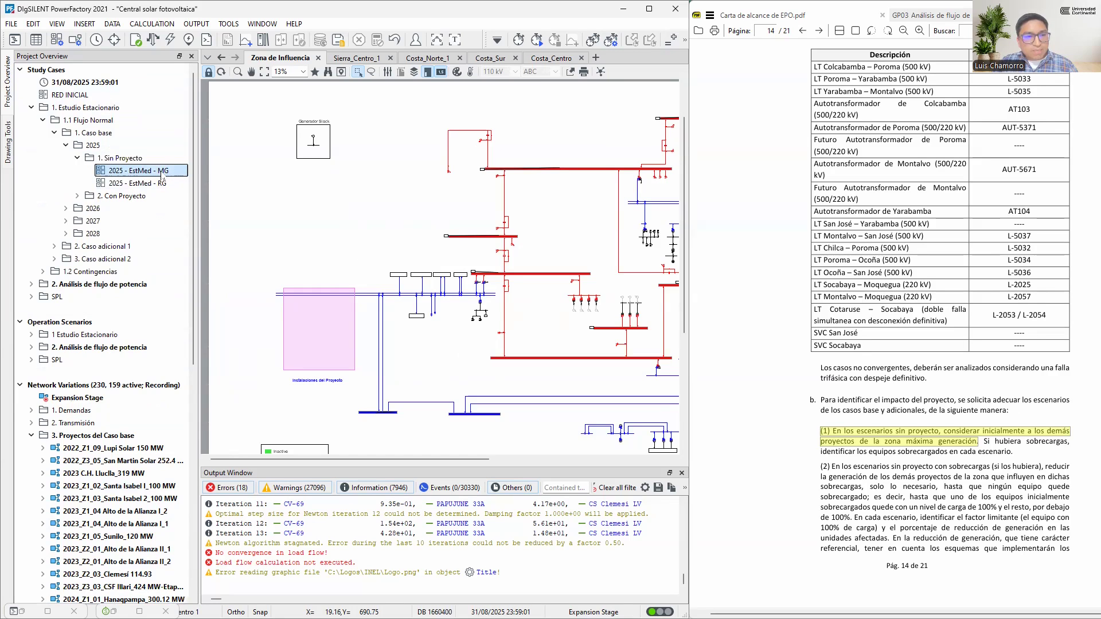
right_click(162, 176)
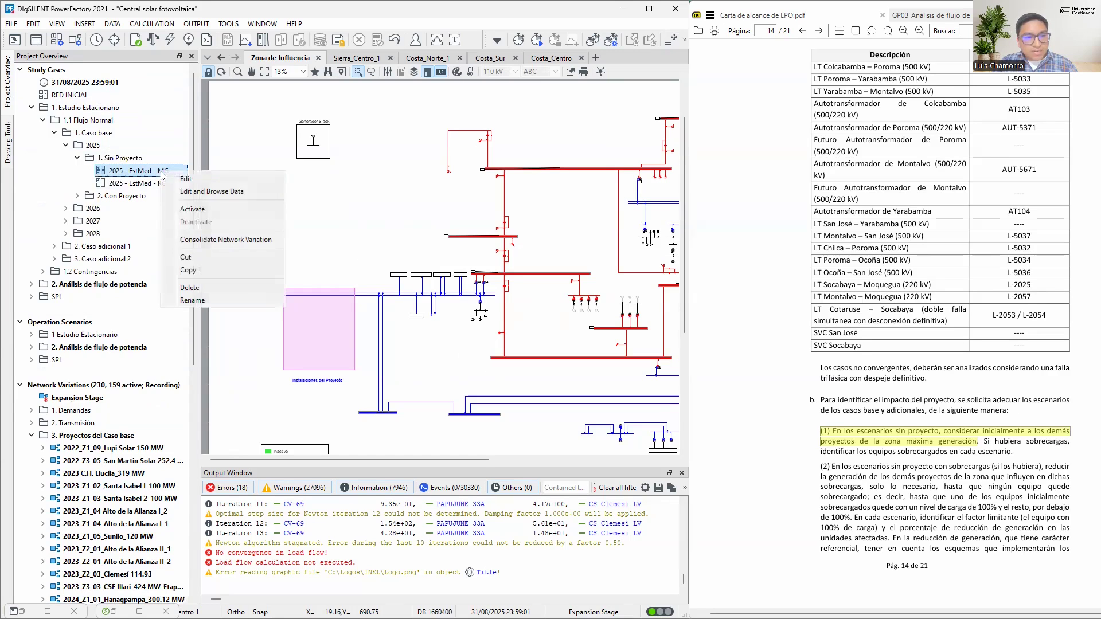
left_click(207, 216)
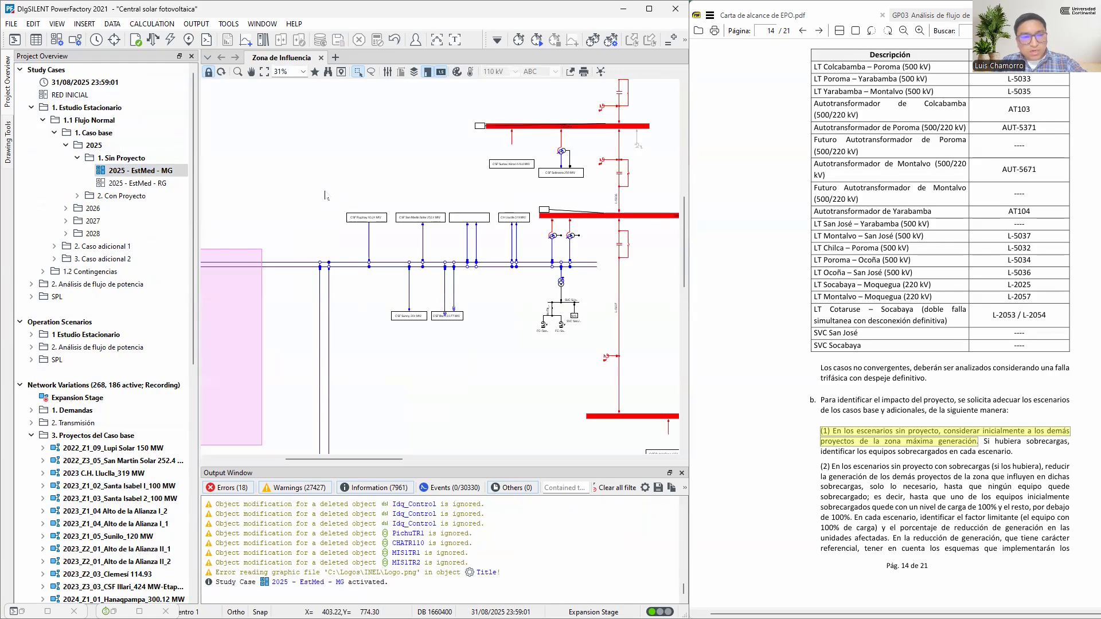
key("F10")
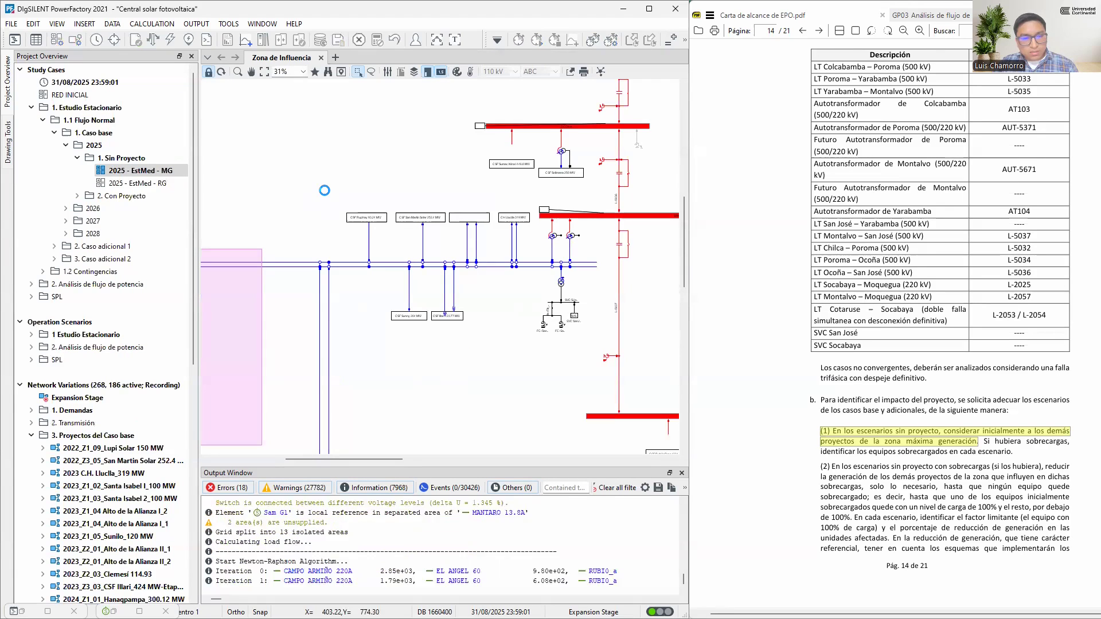
Inspect the load-flow results of CSF Ruphay in the diagram, comparing its active power with its rated capacity
left_click_drag(344, 334, 479, 291)
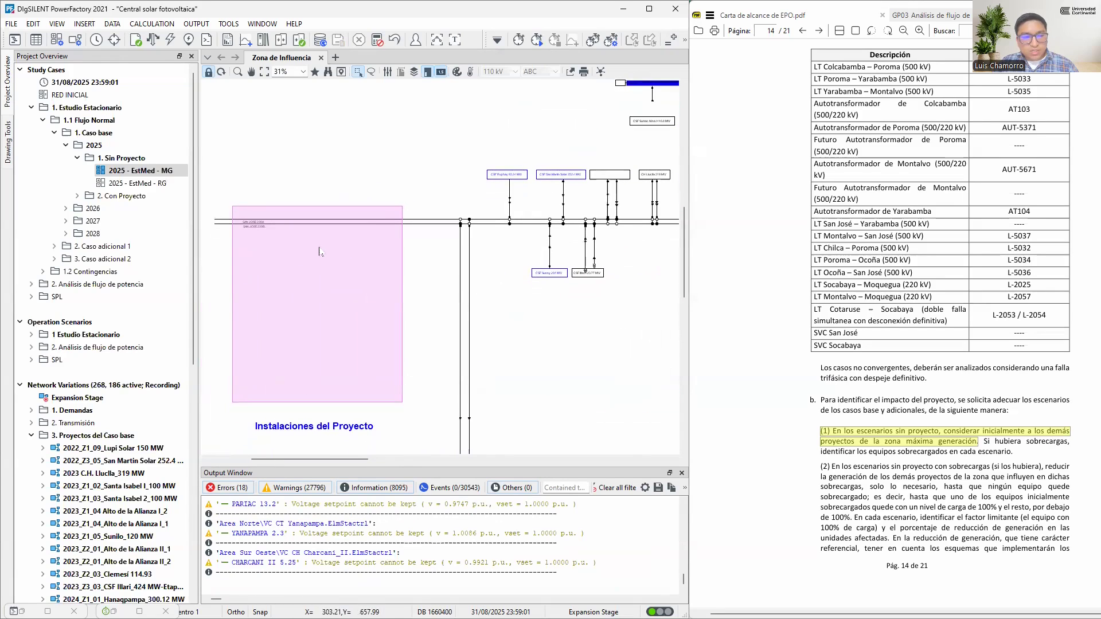
scroll(240, 228, "up", 1)
scroll(478, 204, "up", 5)
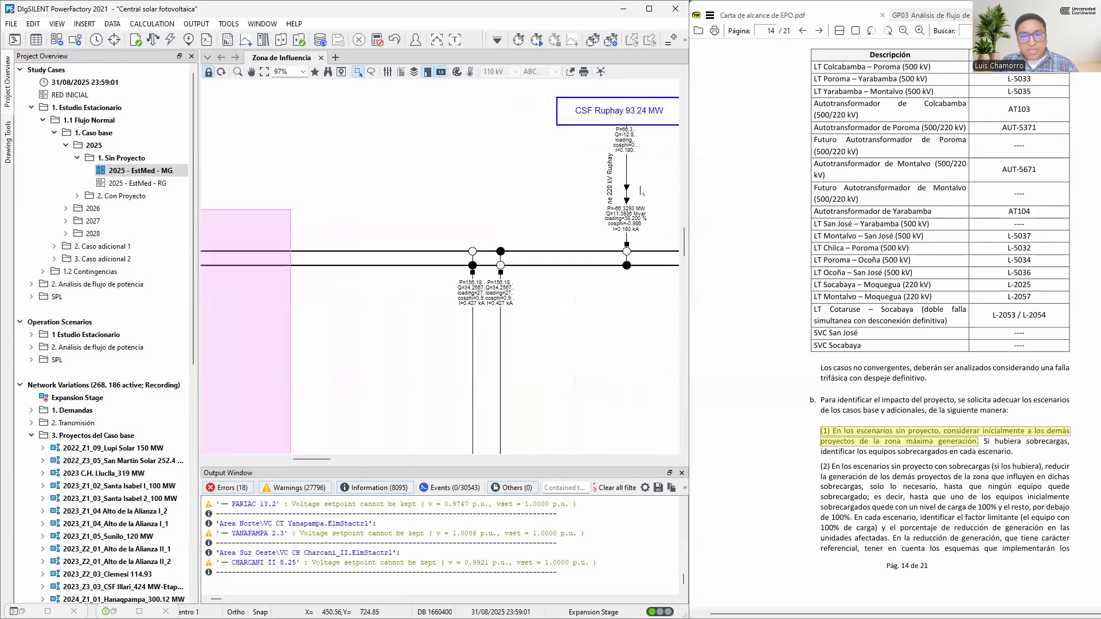
scroll(640, 188, "up", 1)
left_click_drag(651, 179, 406, 246)
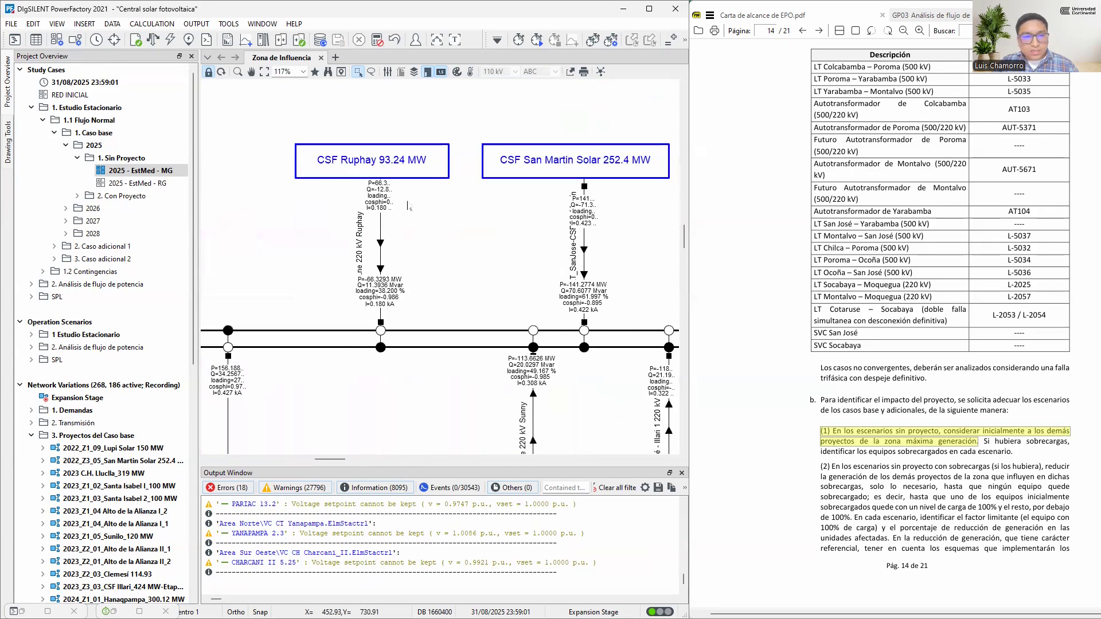
scroll(400, 172, "up", 3)
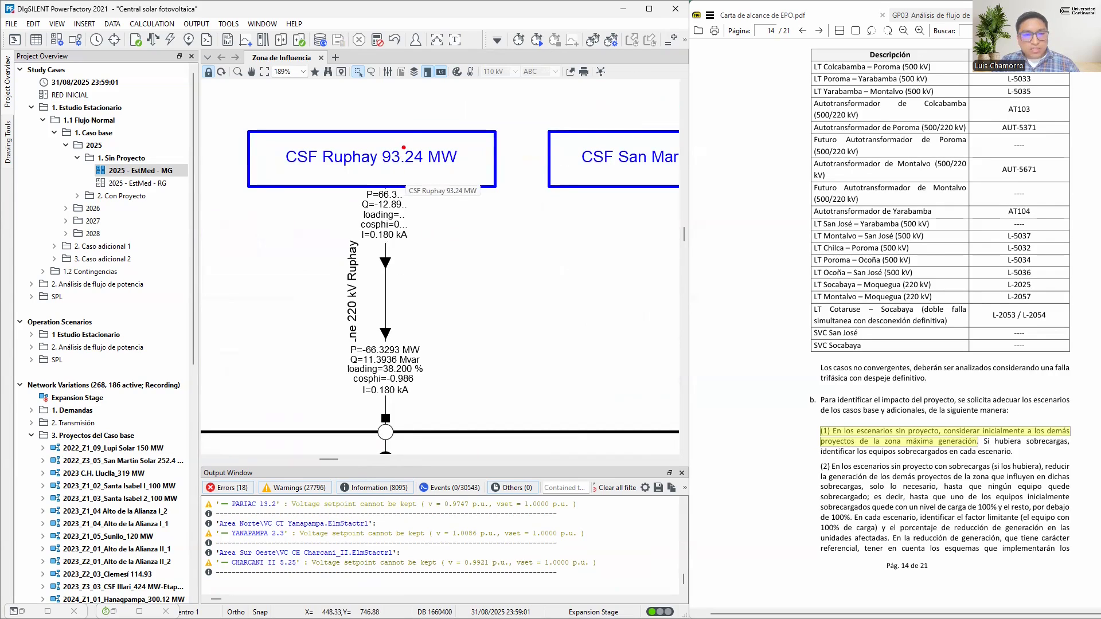
left_click_drag(405, 94, 404, 132)
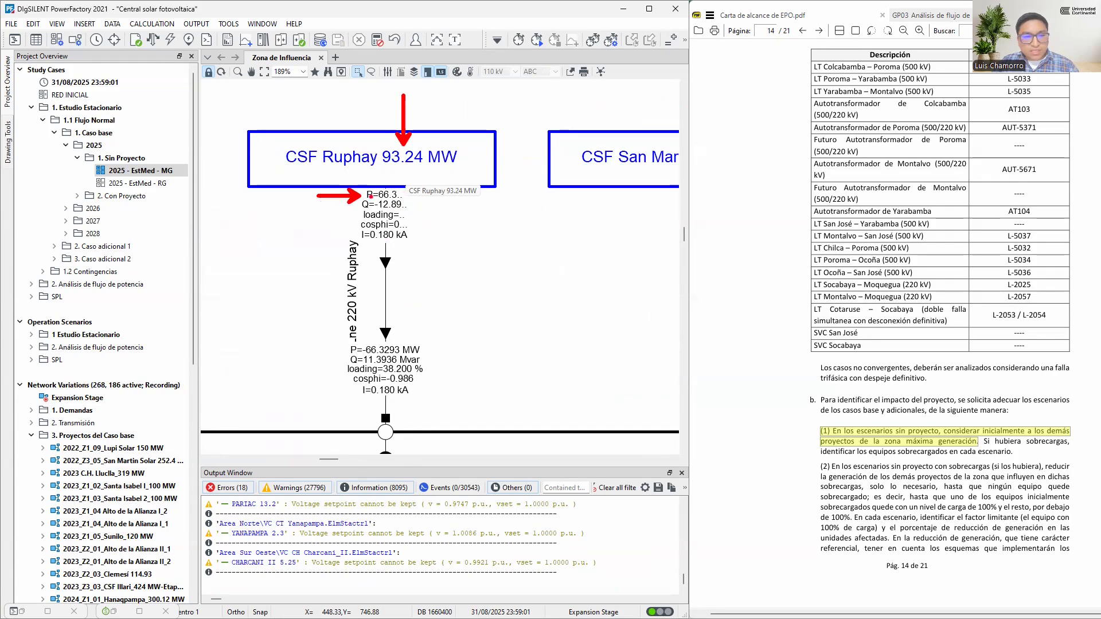
key("Escape")
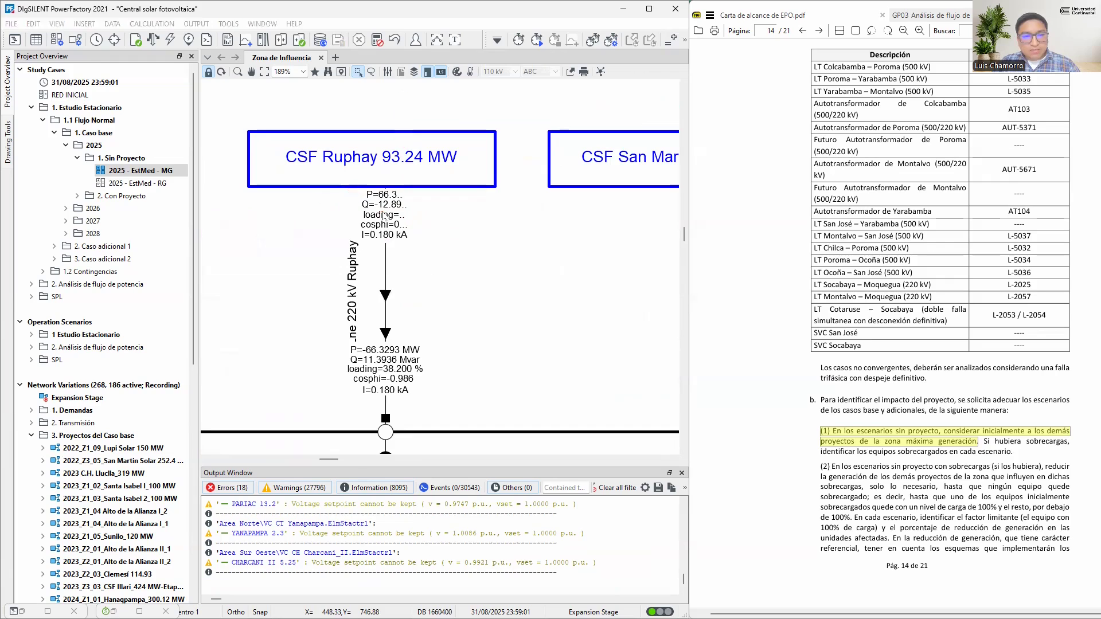
Compare the dispatched power of CSF San Martin Solar and CSF Illa with their ratings and the PDF's maximum-generation requirement
left_click_drag(566, 268, 283, 271)
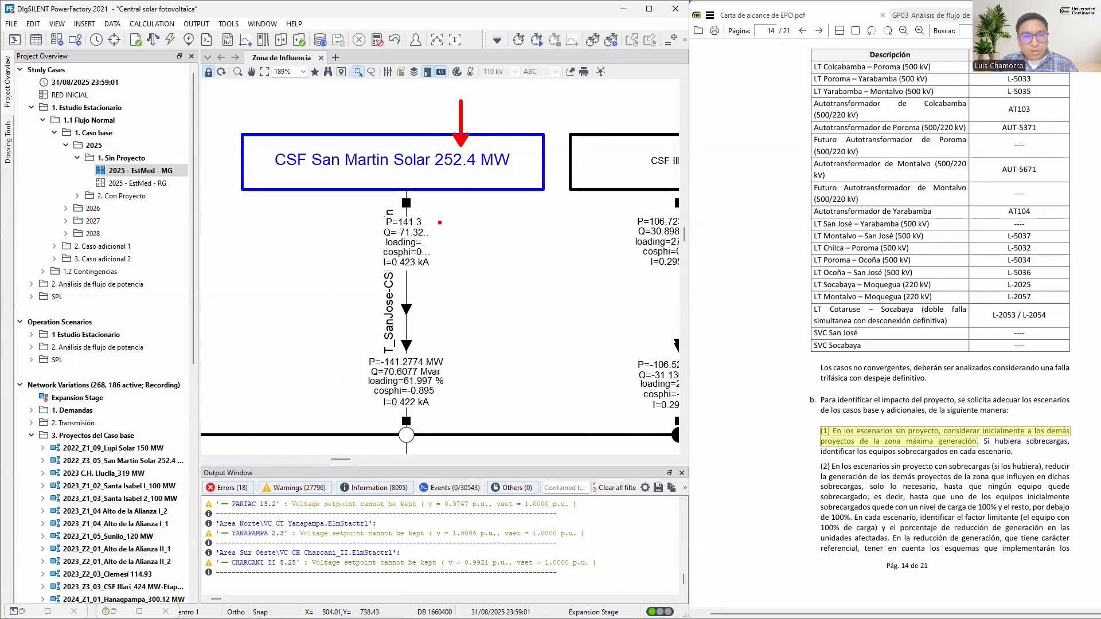
key("Escape")
left_click_drag(602, 269, 366, 265)
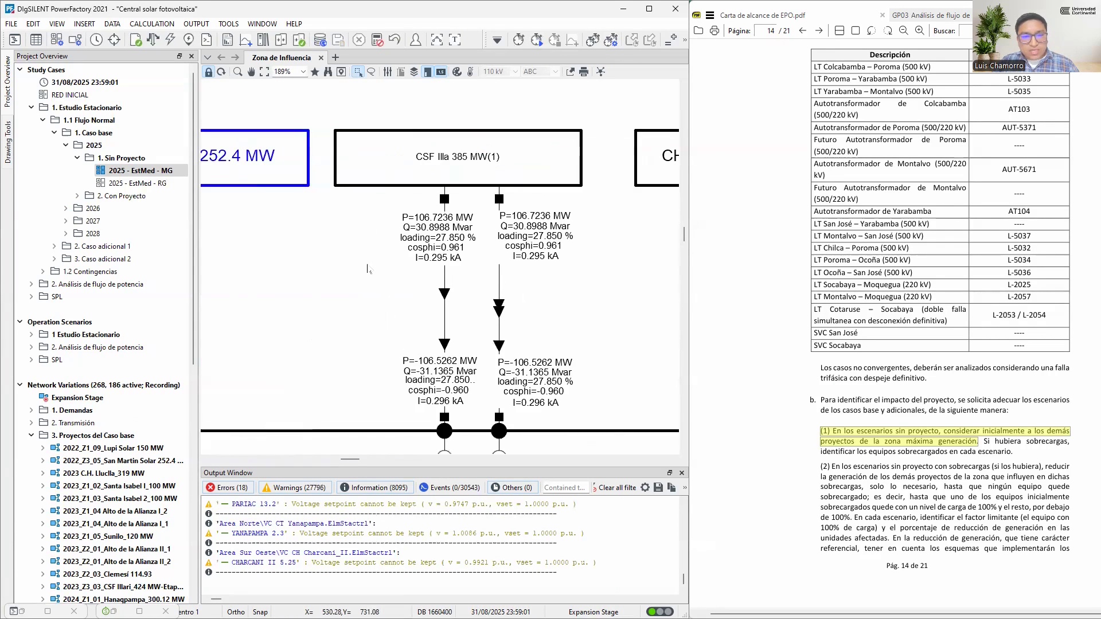
key("ctrl+2")
left_click_drag(465, 139, 464, 90)
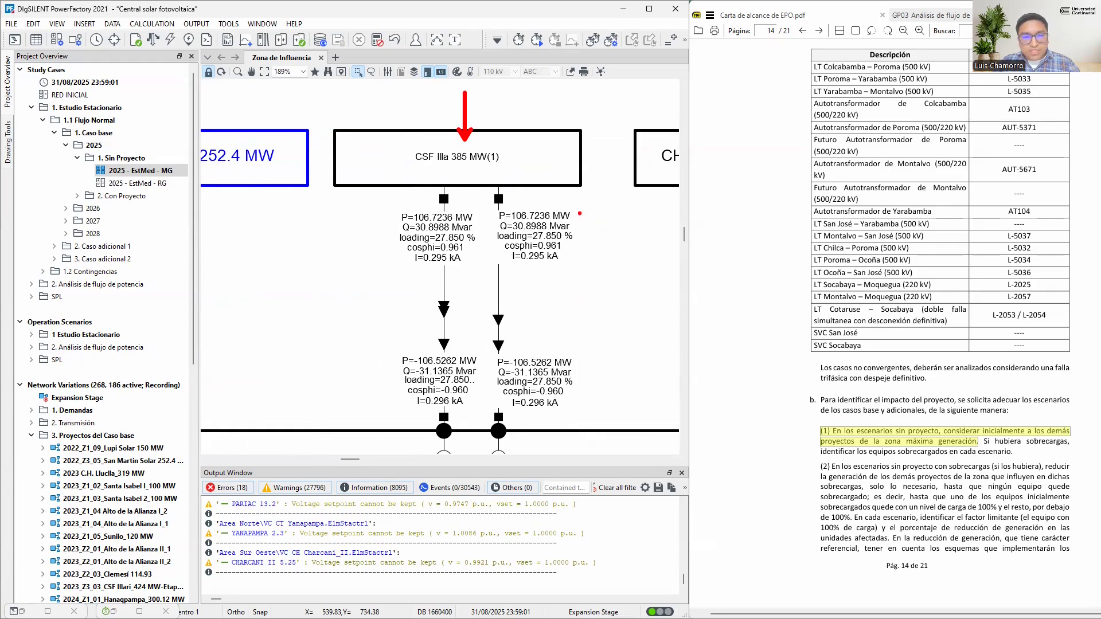
left_click_drag(575, 255, 822, 451)
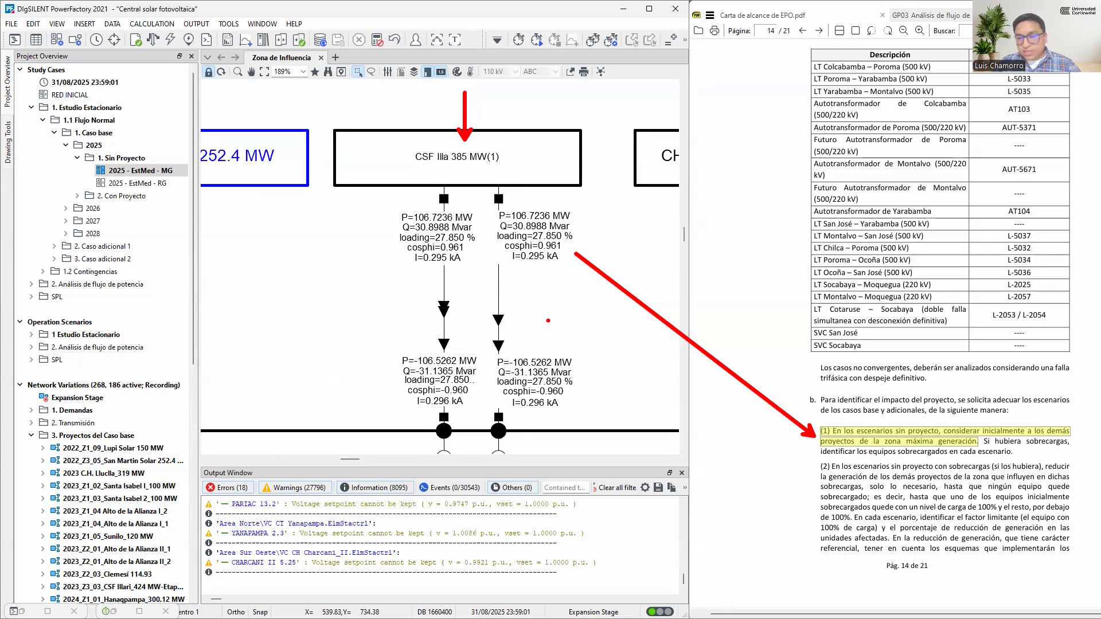
key("Escape")
Highlight the PDF sentence in item (1) on identifying overloaded equipment, and inspect the loading of the transformer feeding SVC SJose
left_click_drag(984, 441, 1017, 451)
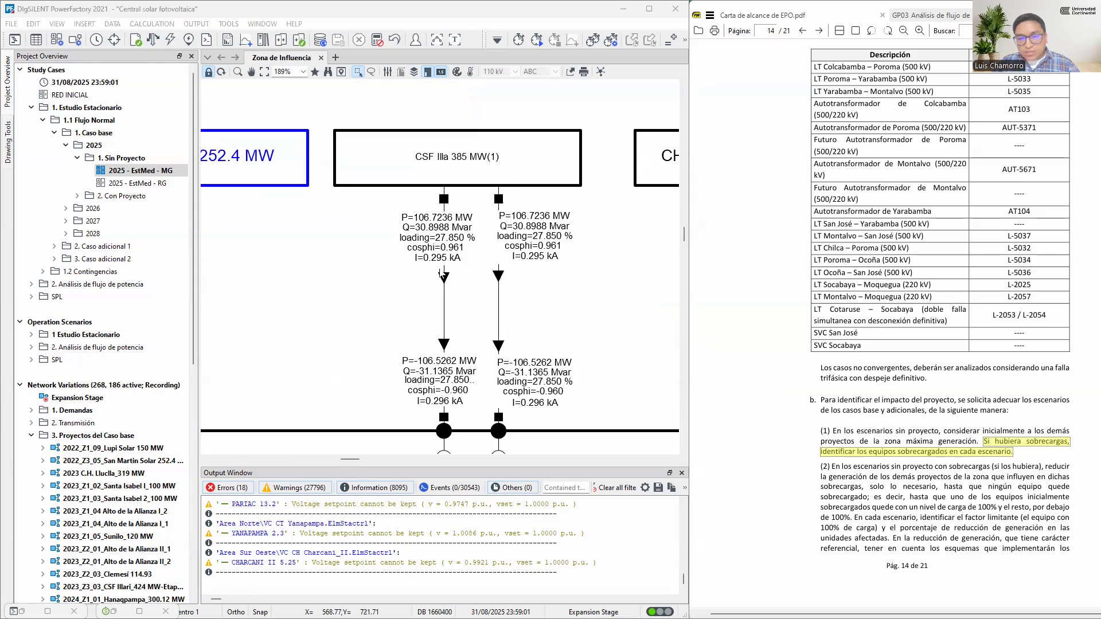
scroll(417, 288, "down", 5)
scroll(416, 288, "down", 4)
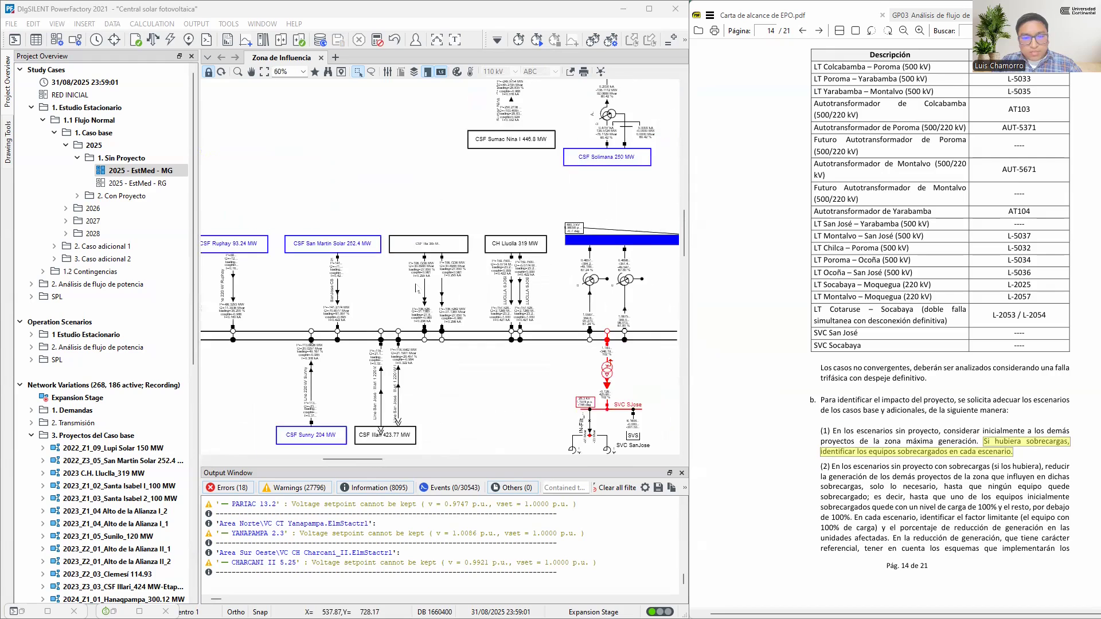
scroll(545, 358, "up", 5)
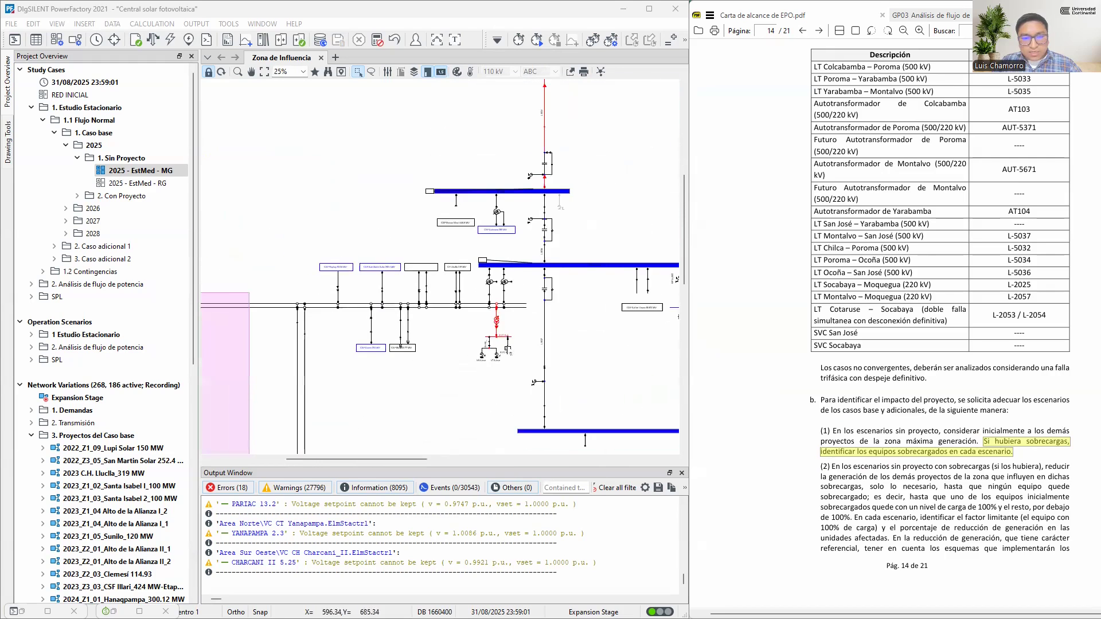
scroll(489, 312, "up", 3)
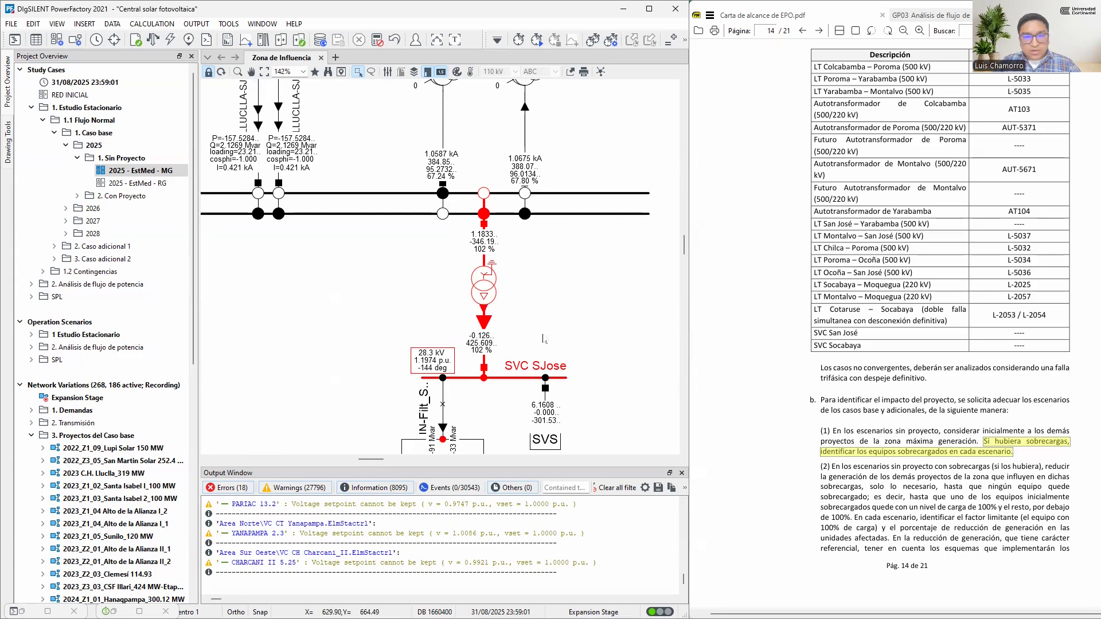
scroll(429, 285, "down", 2)
scroll(429, 285, "down", 7)
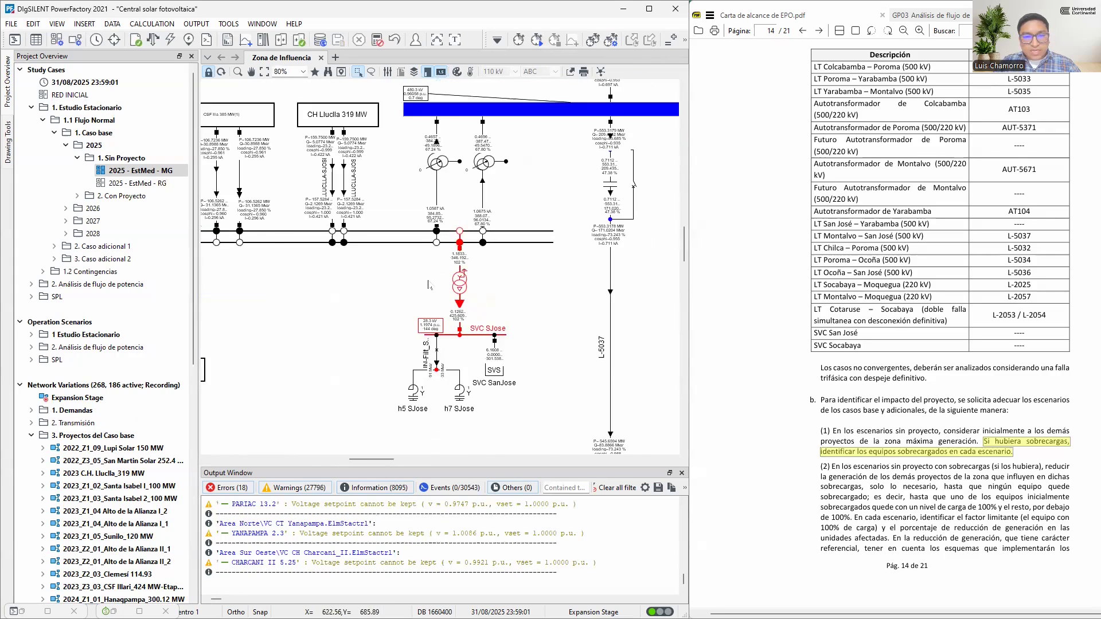
Inspect the loading of the red 500 kV branch and of the two red lines connected to Socabaya 220
scroll(431, 285, "up", 12)
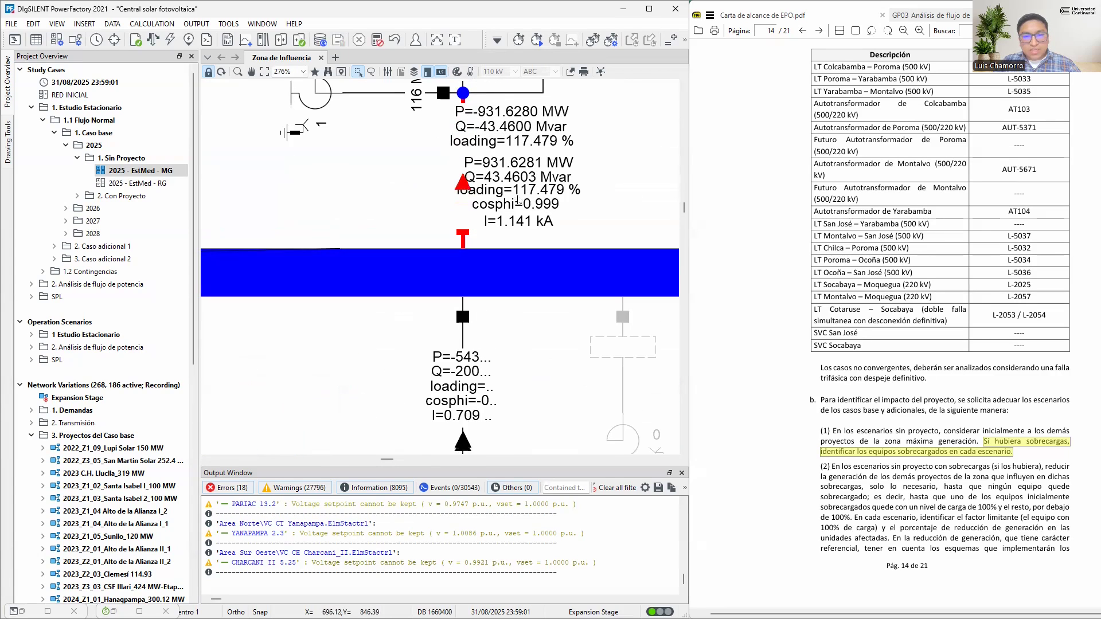
scroll(535, 202, "up", 2)
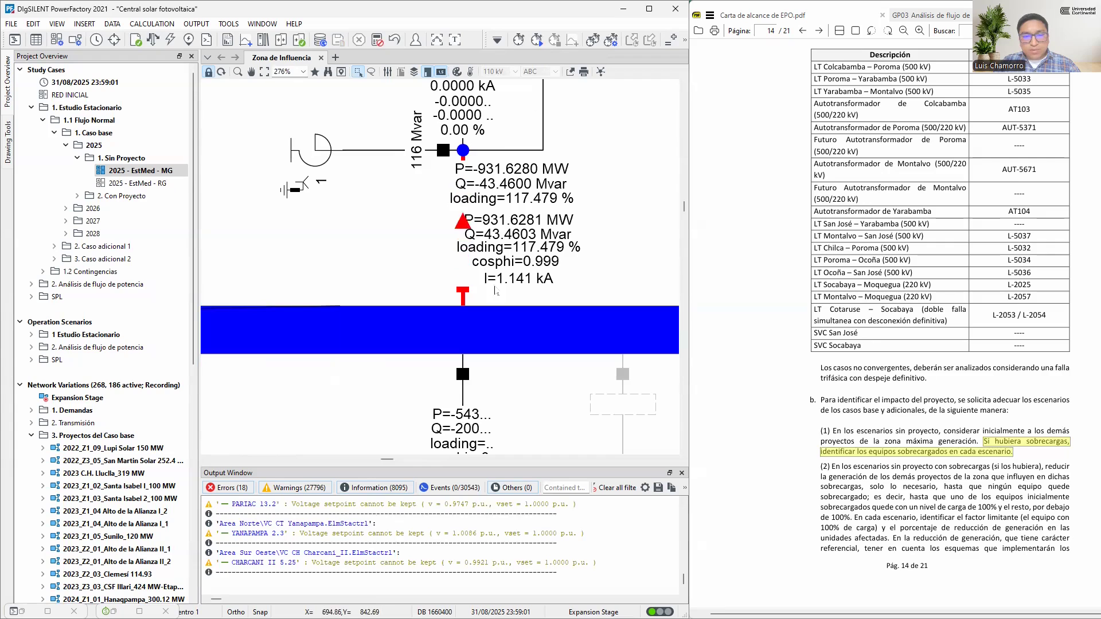
scroll(445, 281, "down", 5)
scroll(445, 281, "down", 5)
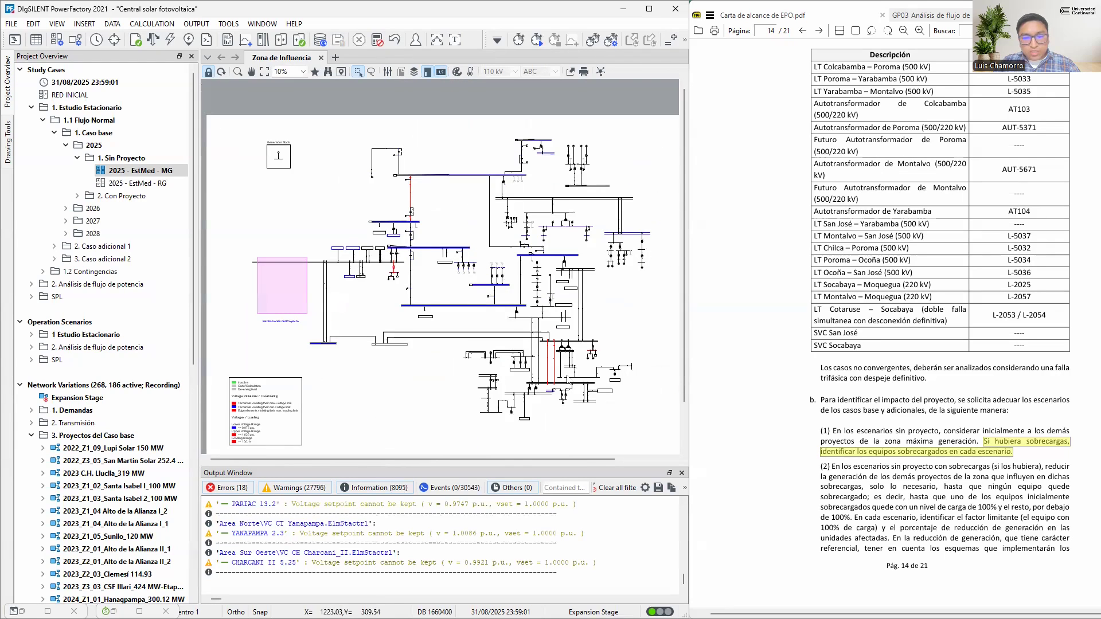
scroll(548, 352, "up", 6)
scroll(533, 257, "up", 4)
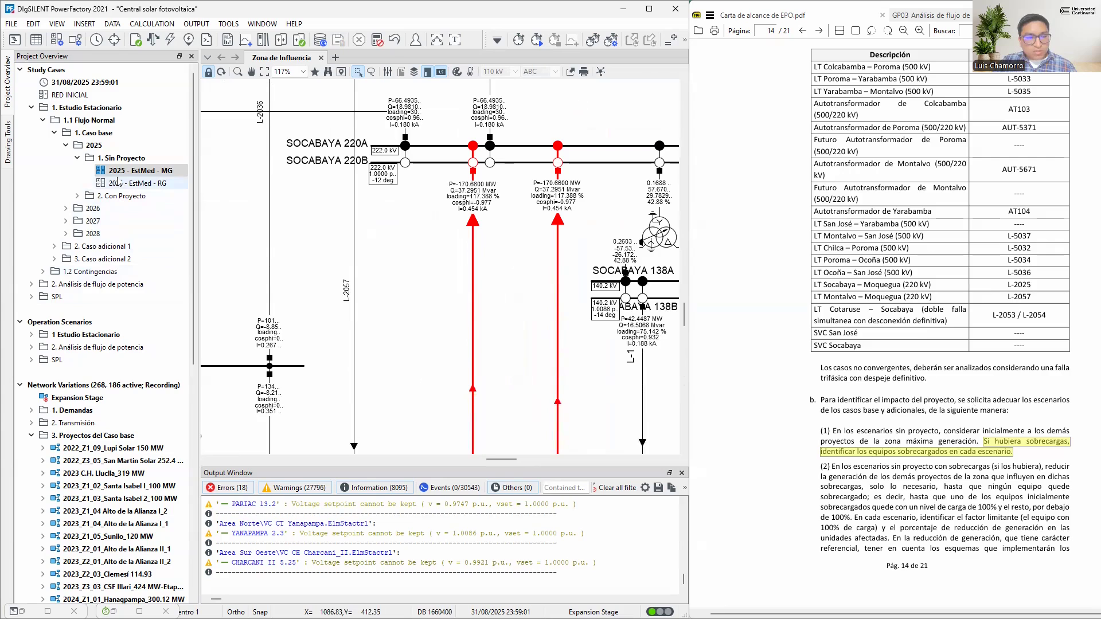
Review the red-marked elements across the zone diagram for the active study case, and locate the generation projects on the 220 kV busbar
left_click(169, 172)
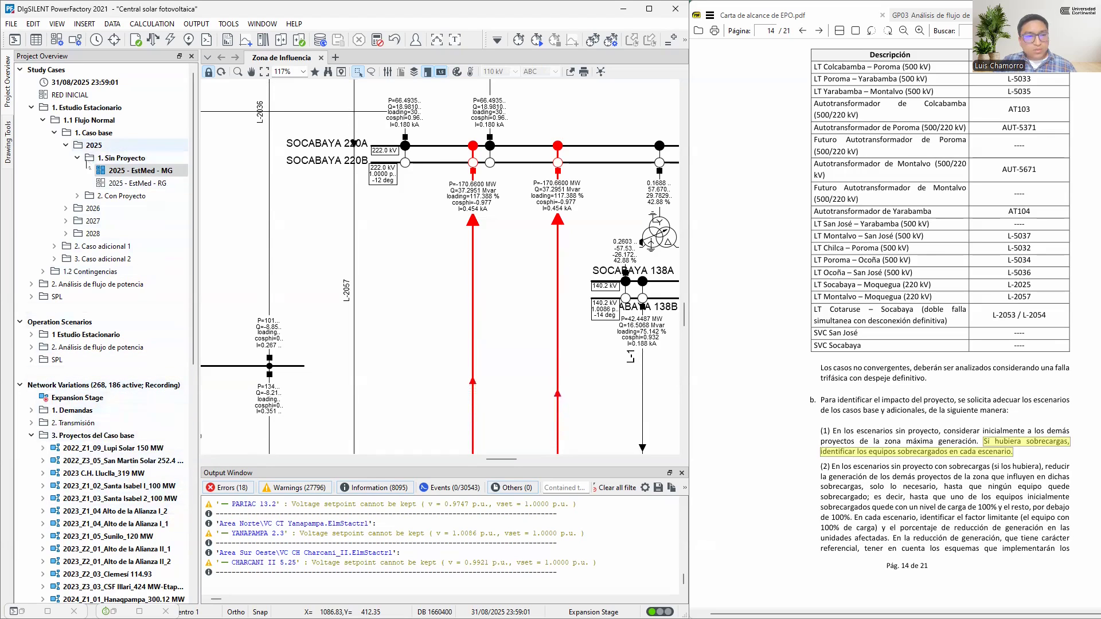
scroll(544, 232, "down", 9)
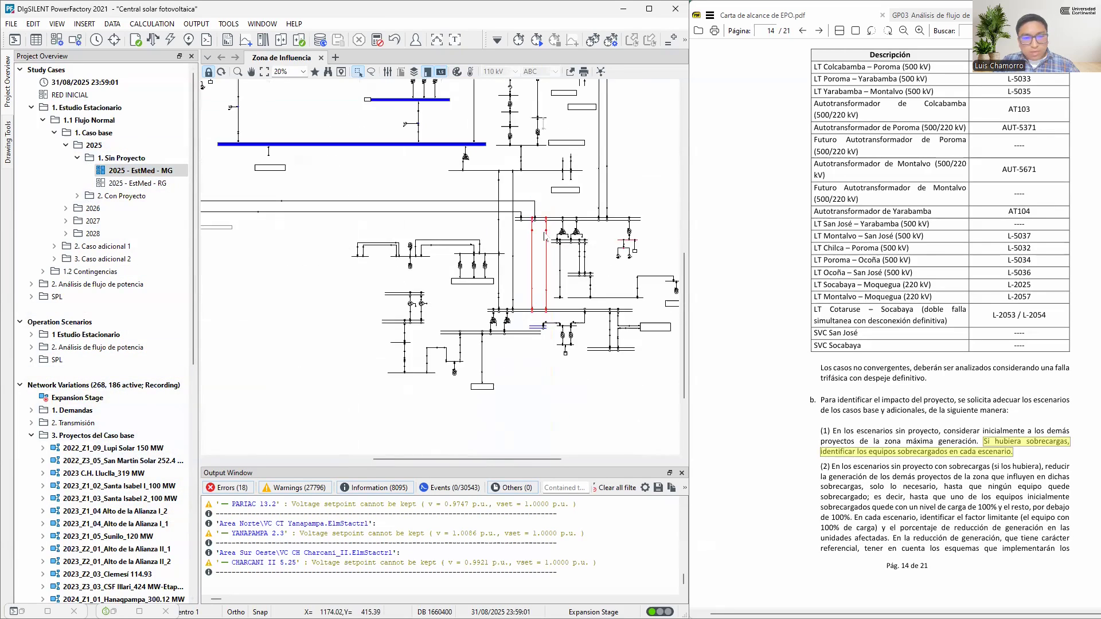
scroll(401, 207, "down", 2)
scroll(297, 178, "up", 5)
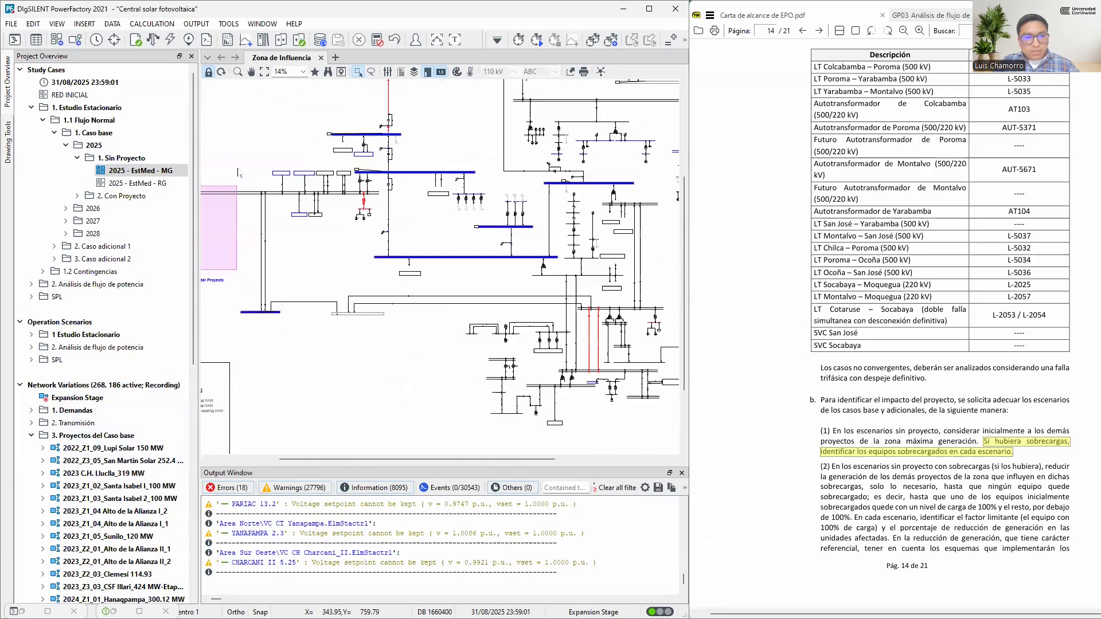
scroll(298, 179, "up", 3)
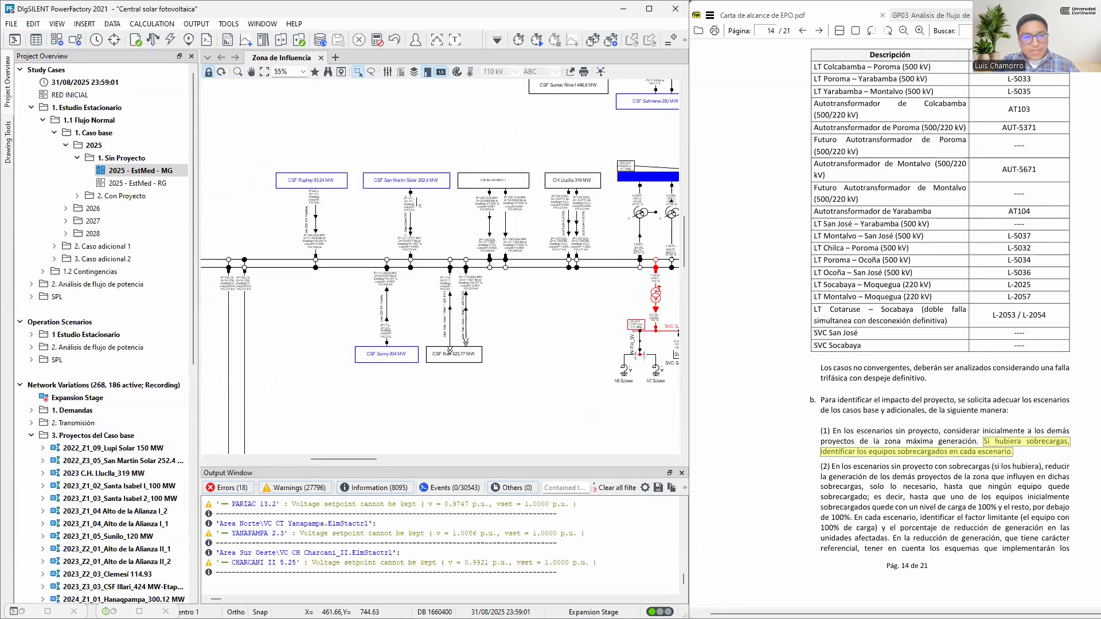
scroll(451, 182, "up", 1)
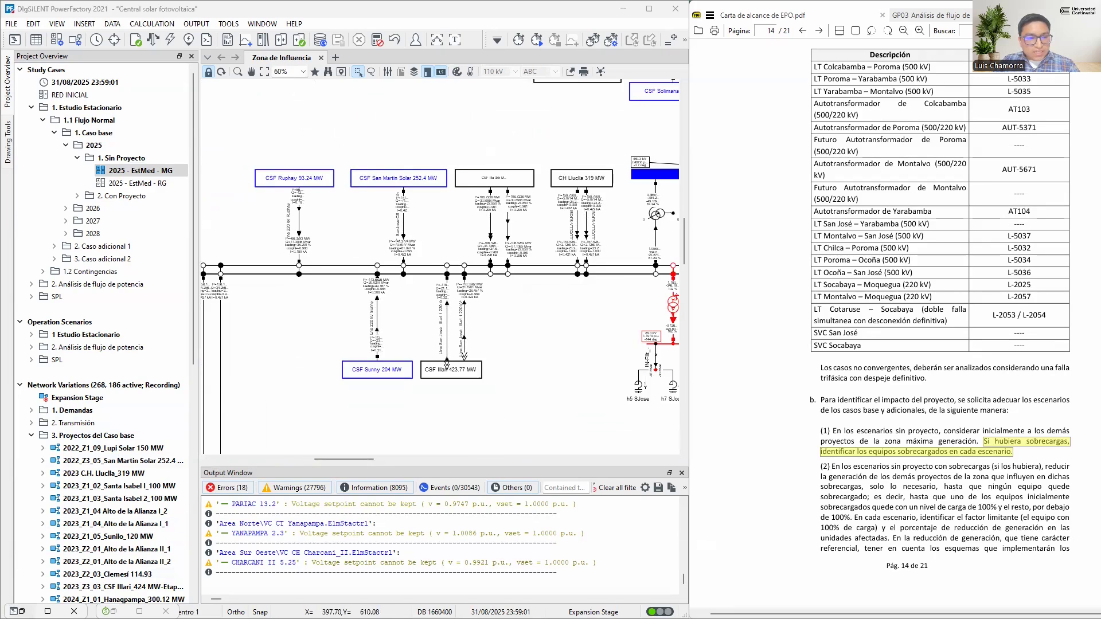
In the Data Manager, examine the active power and scaling factors of the Z1 generators under 2. Reducción de generación
left_click(21, 612)
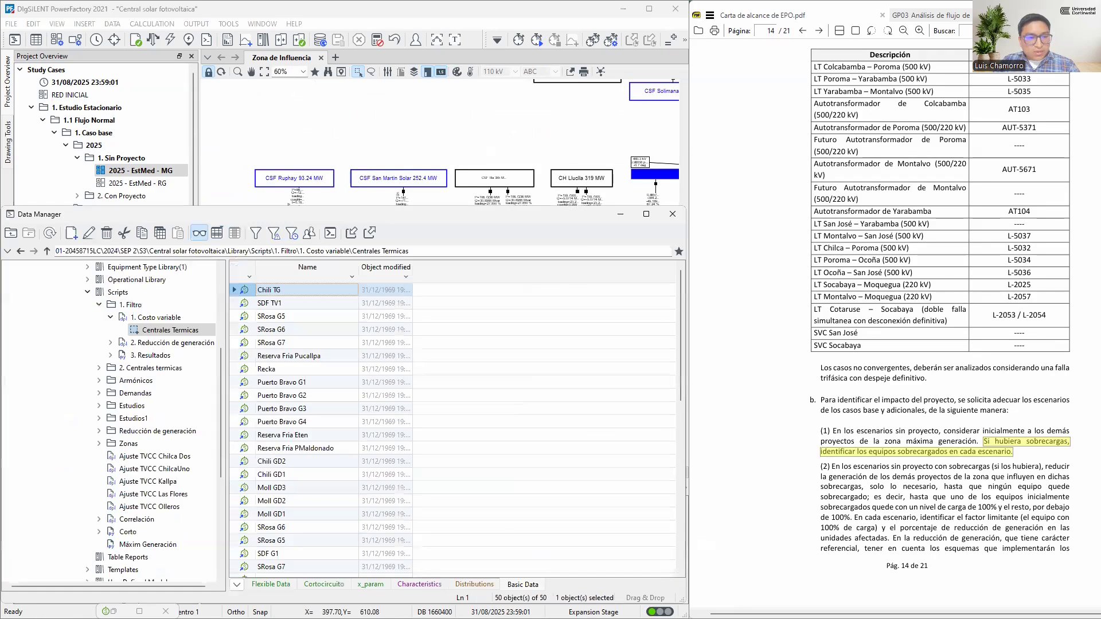
double_click(167, 345)
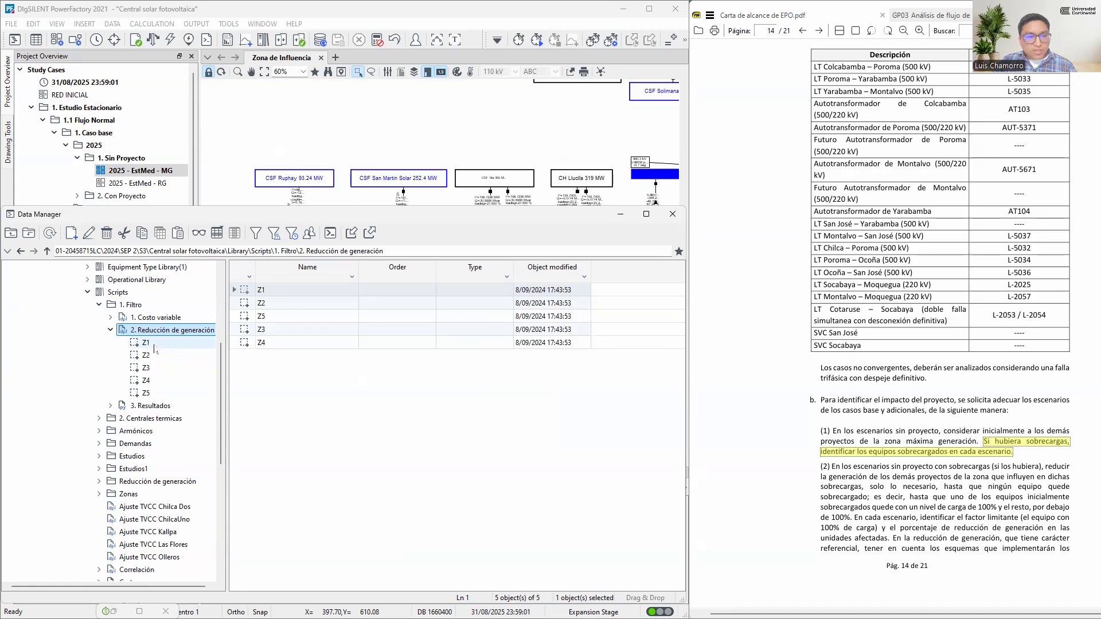
left_click(153, 344)
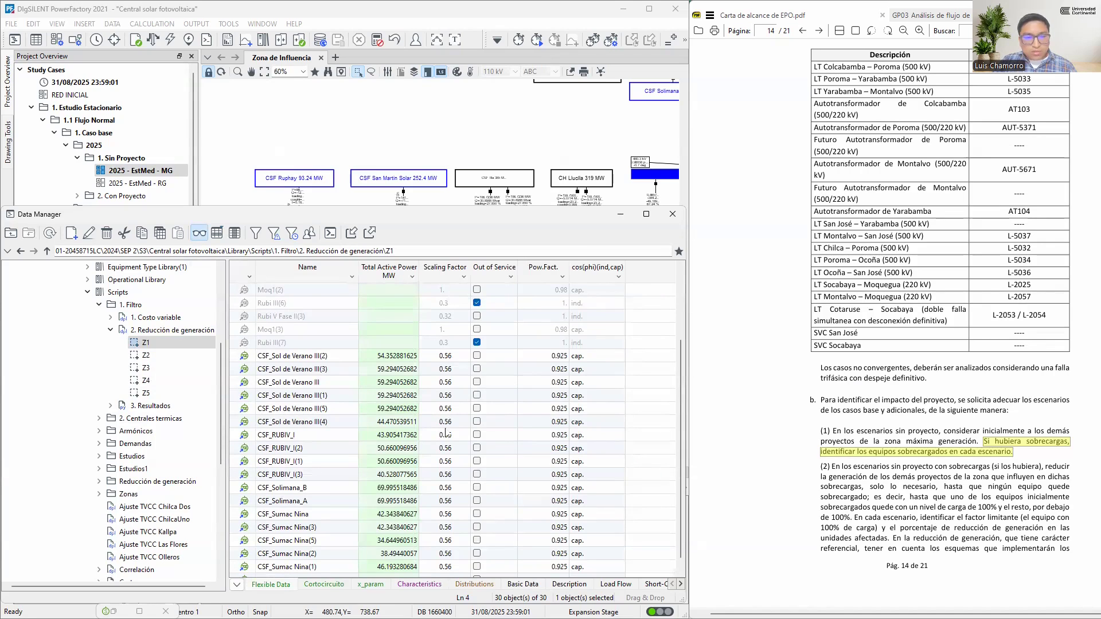
scroll(452, 398, "down", 1)
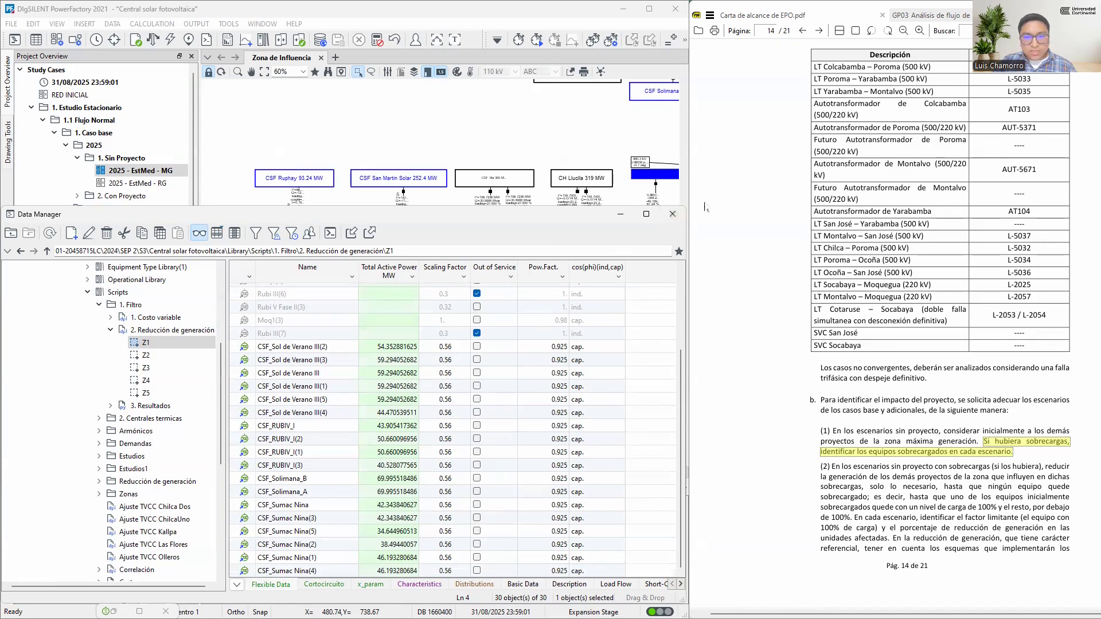
left_click(620, 216)
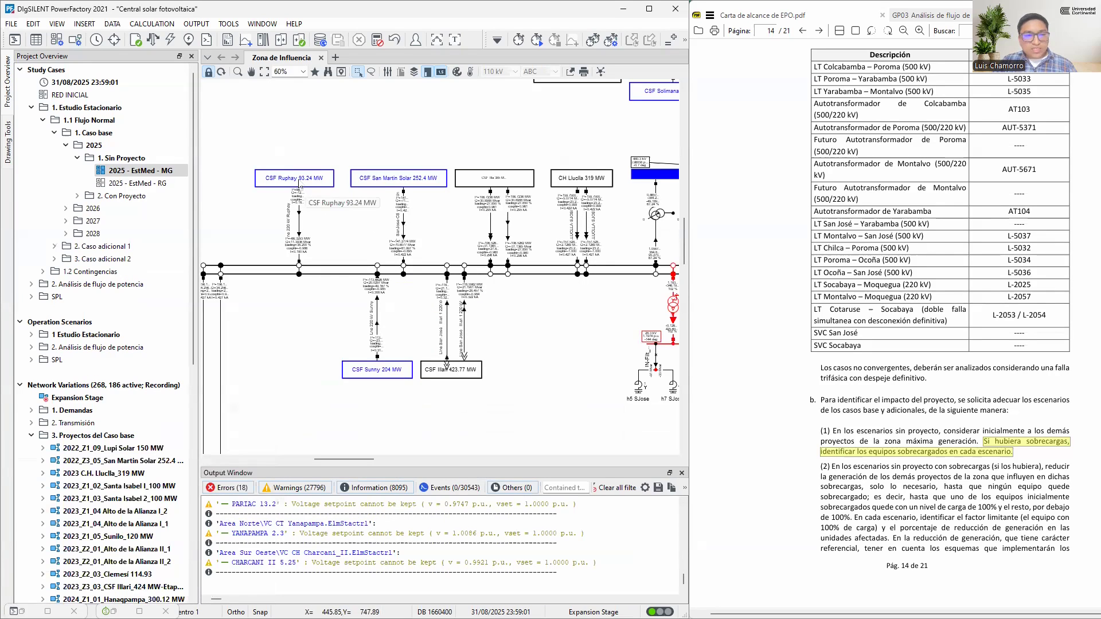
Open the CSF Ruphay 93.24 MW diagram and edit the load-flow scaling factor of static generator CSF_Ruphay_1
double_click(299, 181)
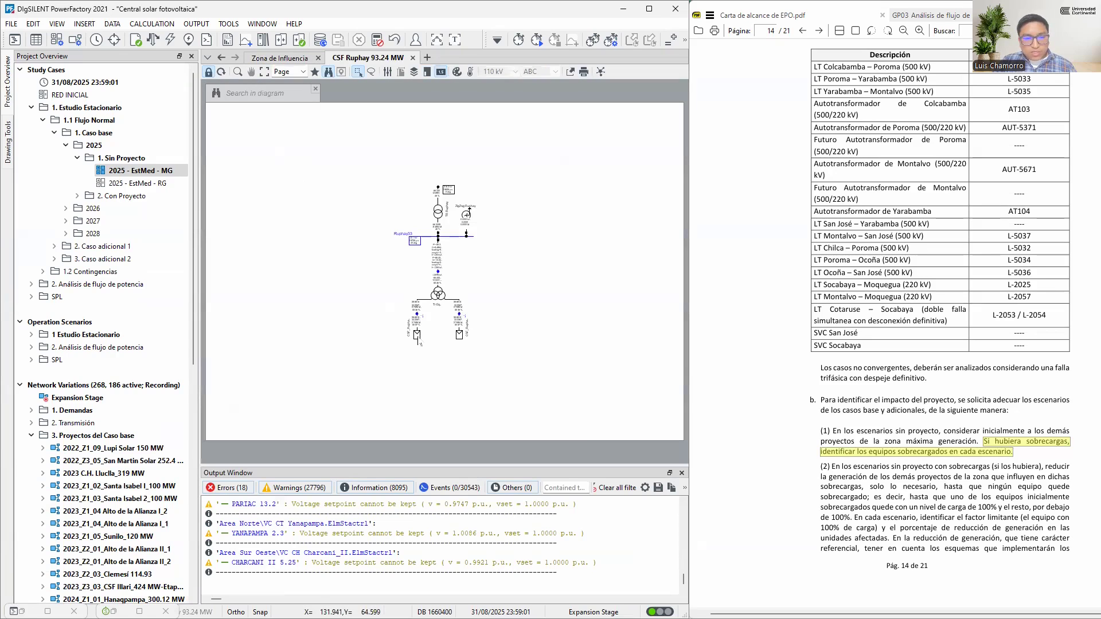
double_click(419, 342)
left_click(130, 169)
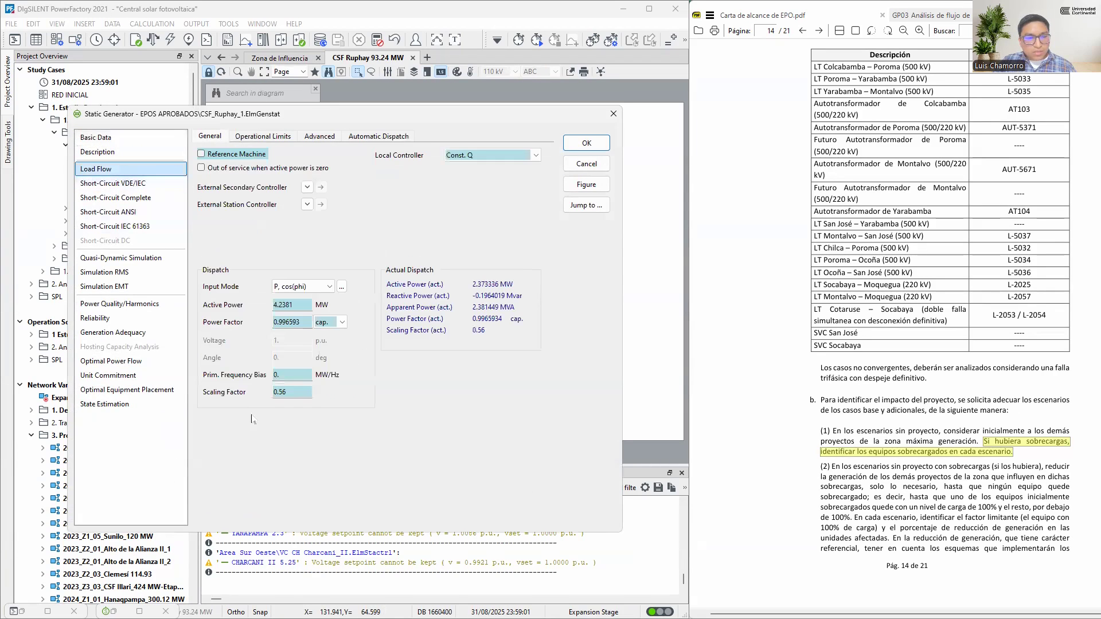
left_click(293, 393)
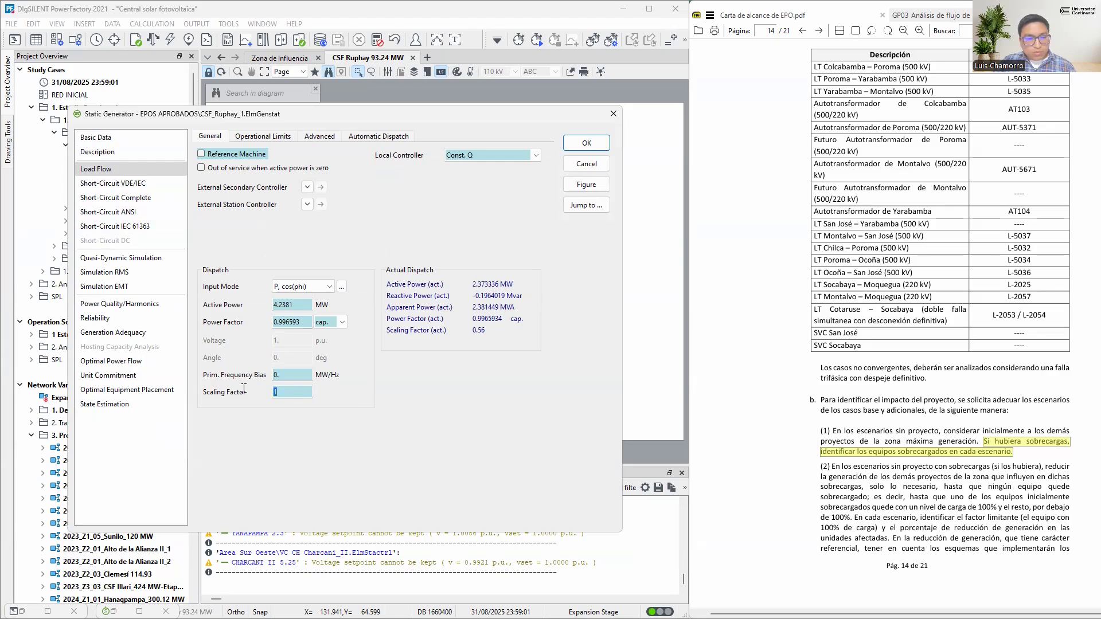
type("0.56")
key("Return")
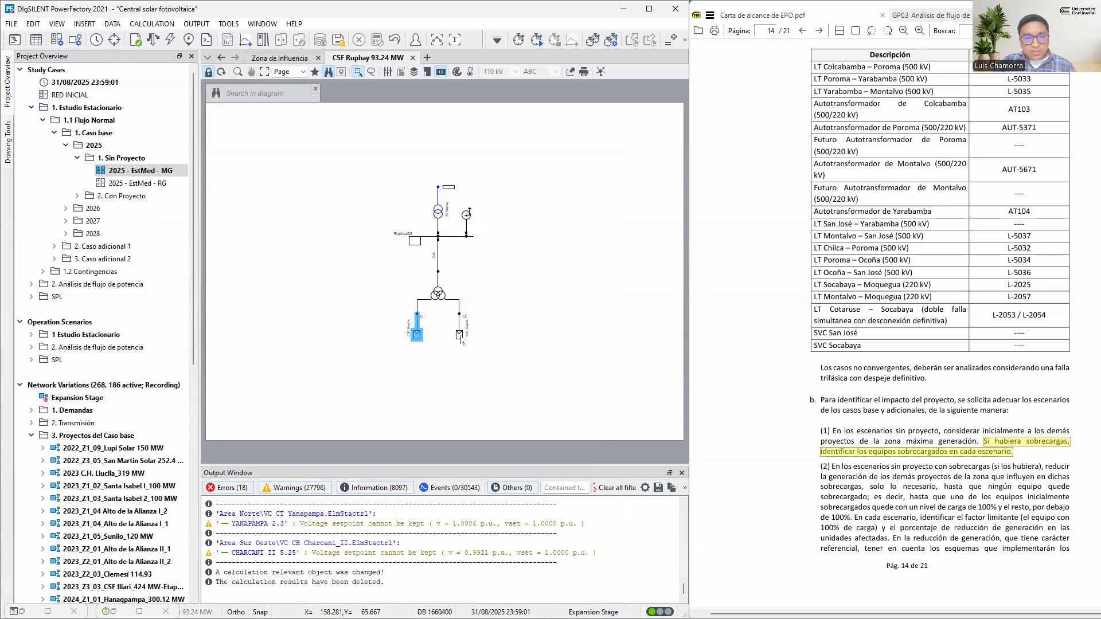
Check the scaling factor of the second CSF Ruphay static generator and return to the Zona de Influencia diagram
double_click(460, 337)
double_click(299, 383)
left_click(600, 153)
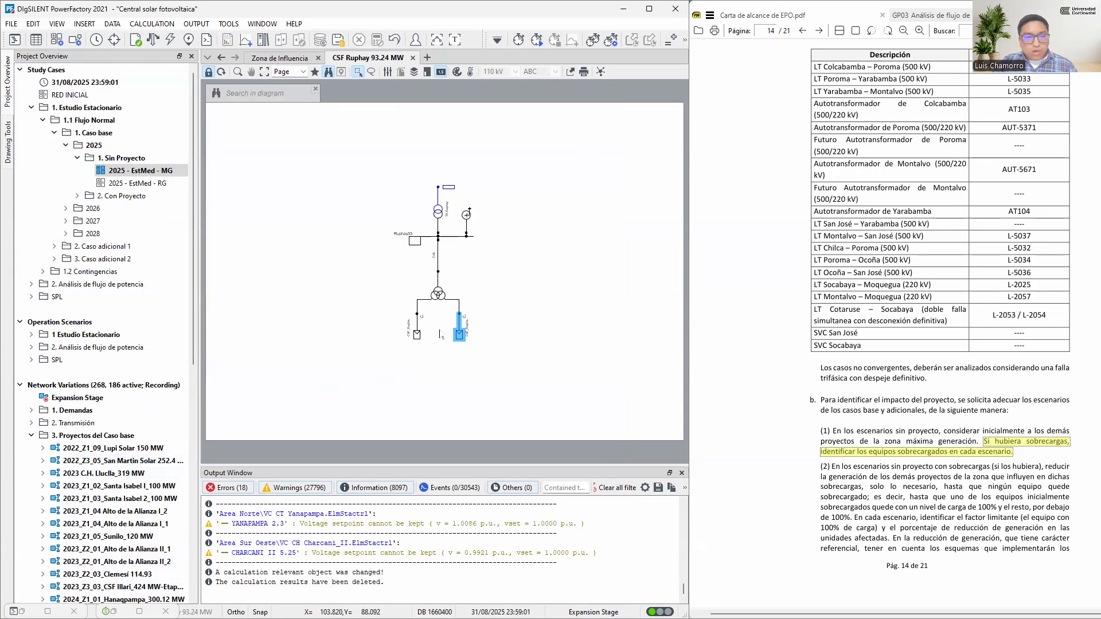
left_click(280, 58)
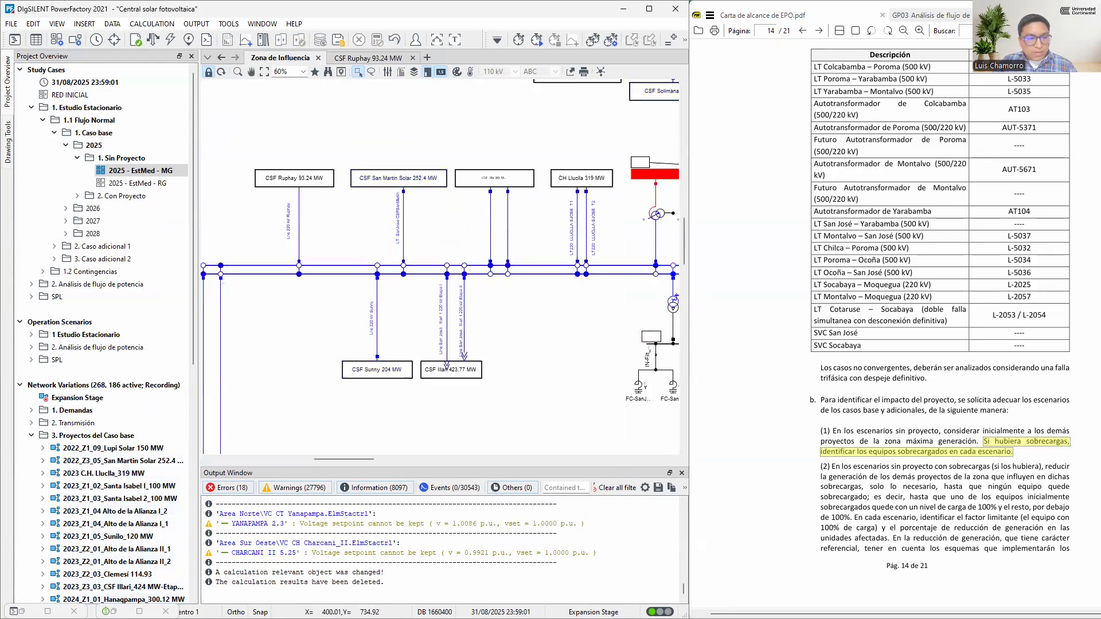
Mark the Z1 generators from CSF_Sol de Verano III(2) to CSF_Sumac Nina(4) in the Zona de Influencia graphic and view their locations
left_click(48, 612)
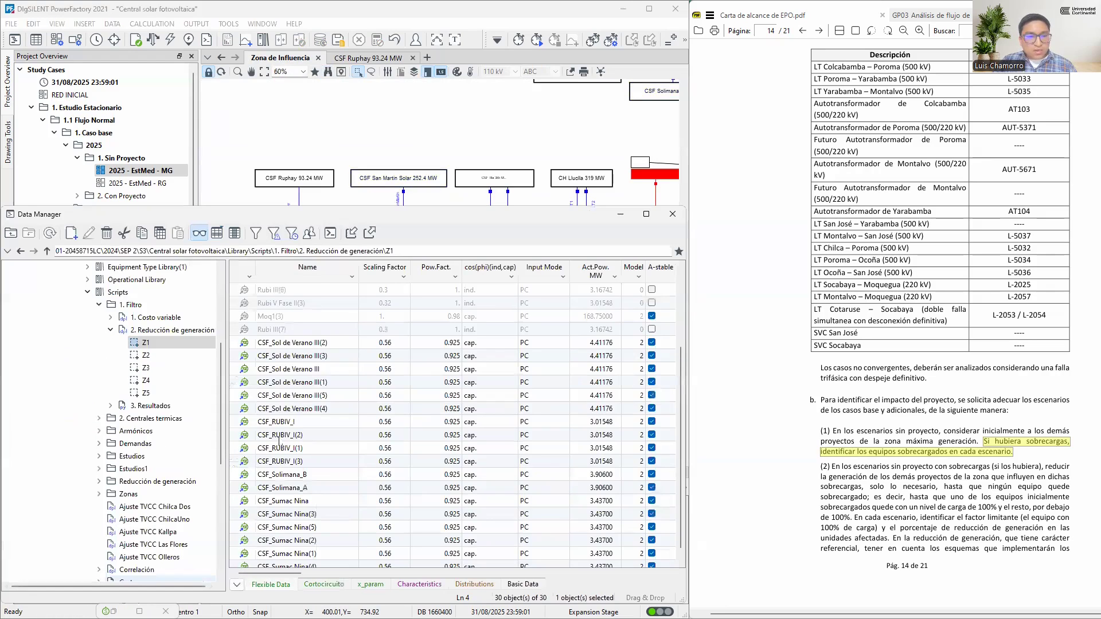
left_click(394, 344)
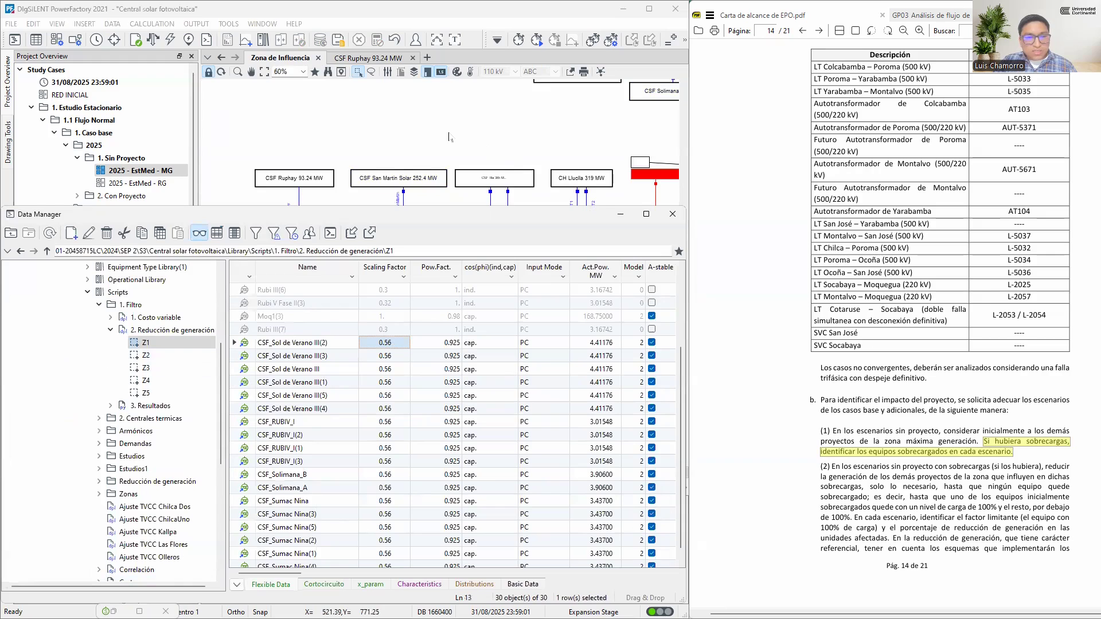
scroll(449, 137, "down", 3)
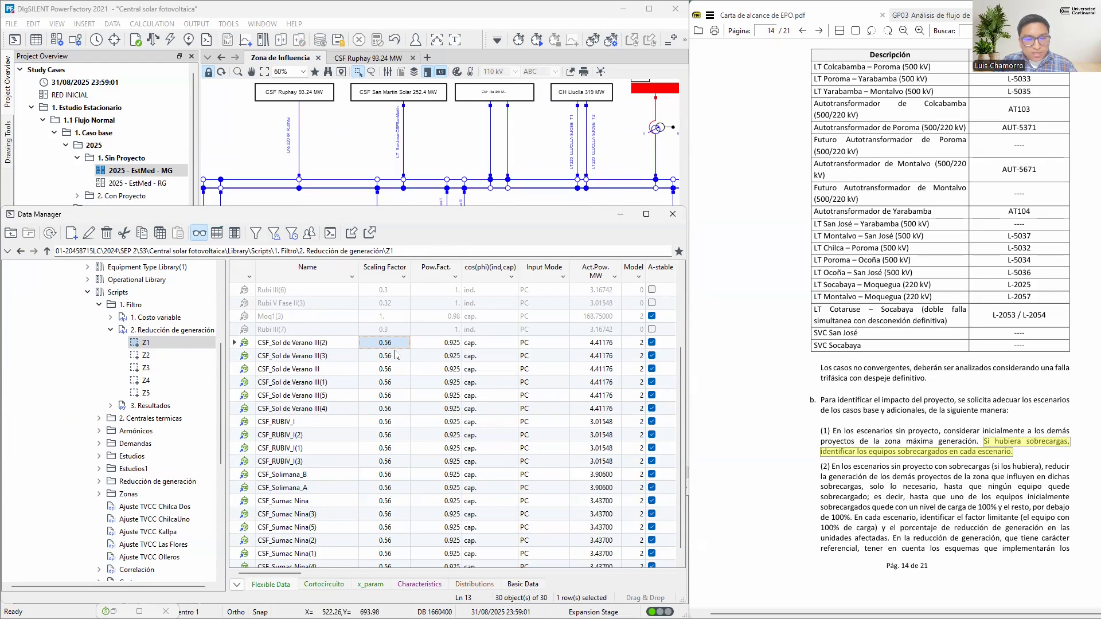
scroll(415, 372, "down", 1)
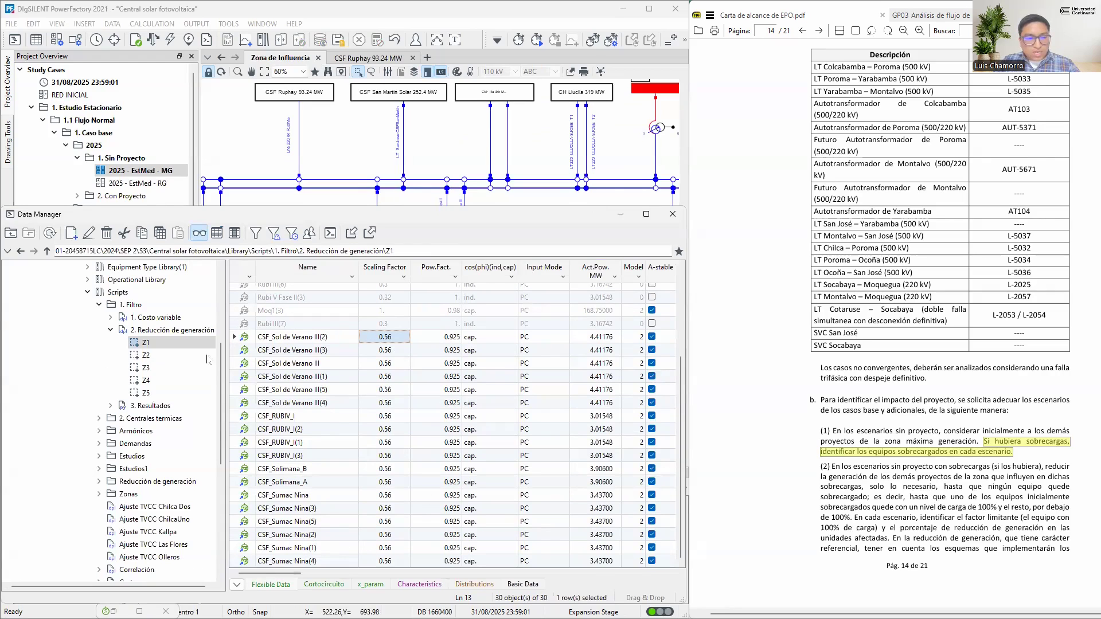
left_click(251, 339)
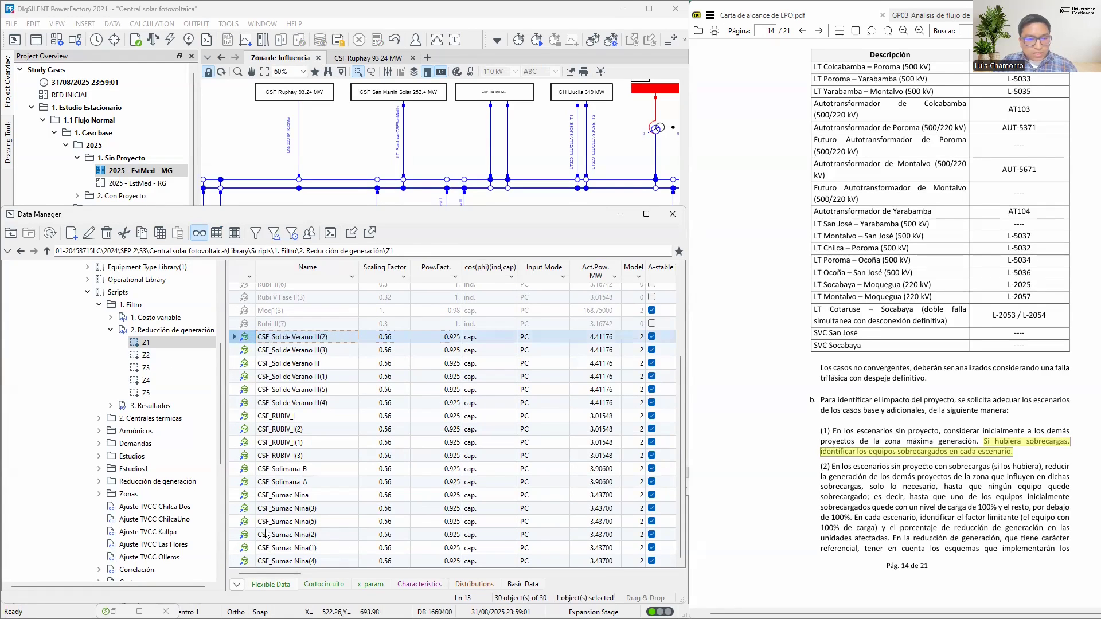
left_click(248, 565, "shift")
left_click_drag(248, 565, 244, 341)
right_click(245, 341)
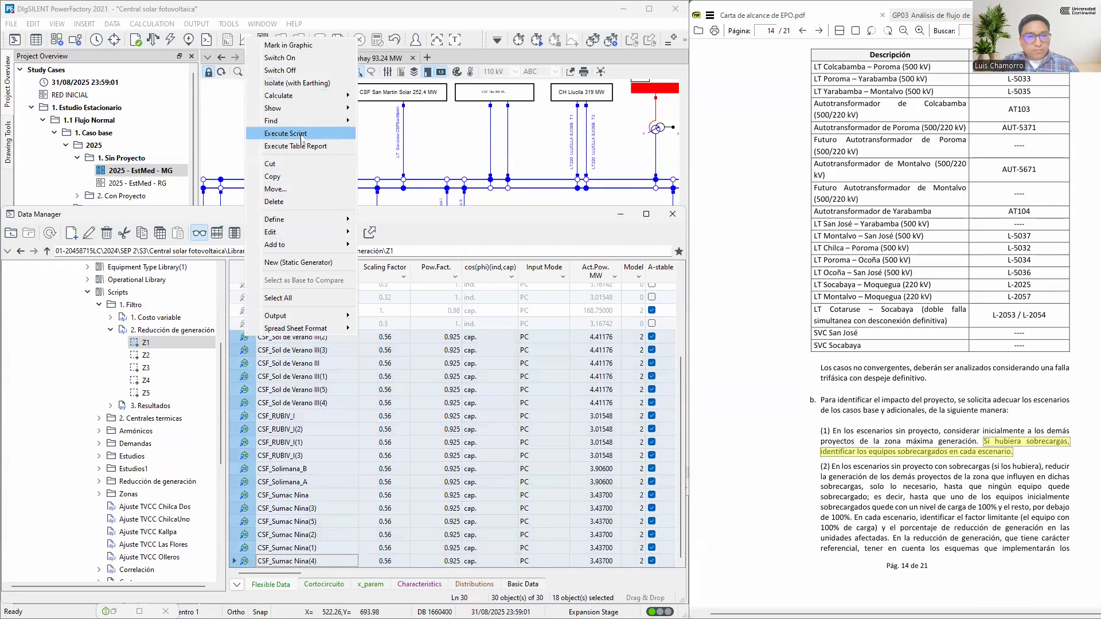
left_click(287, 45)
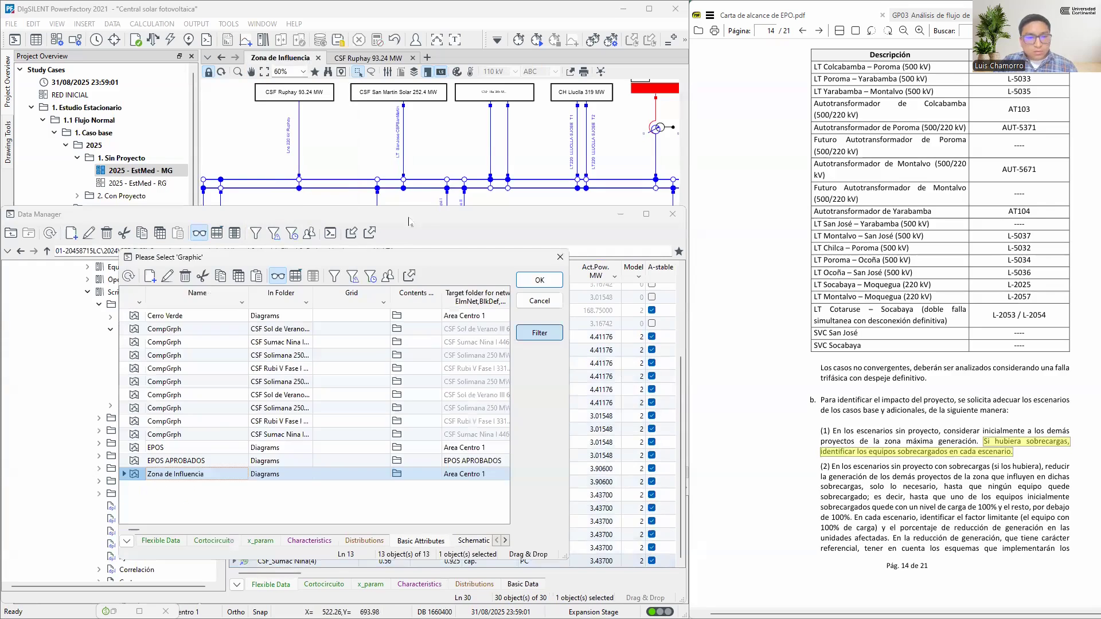
double_click(134, 475)
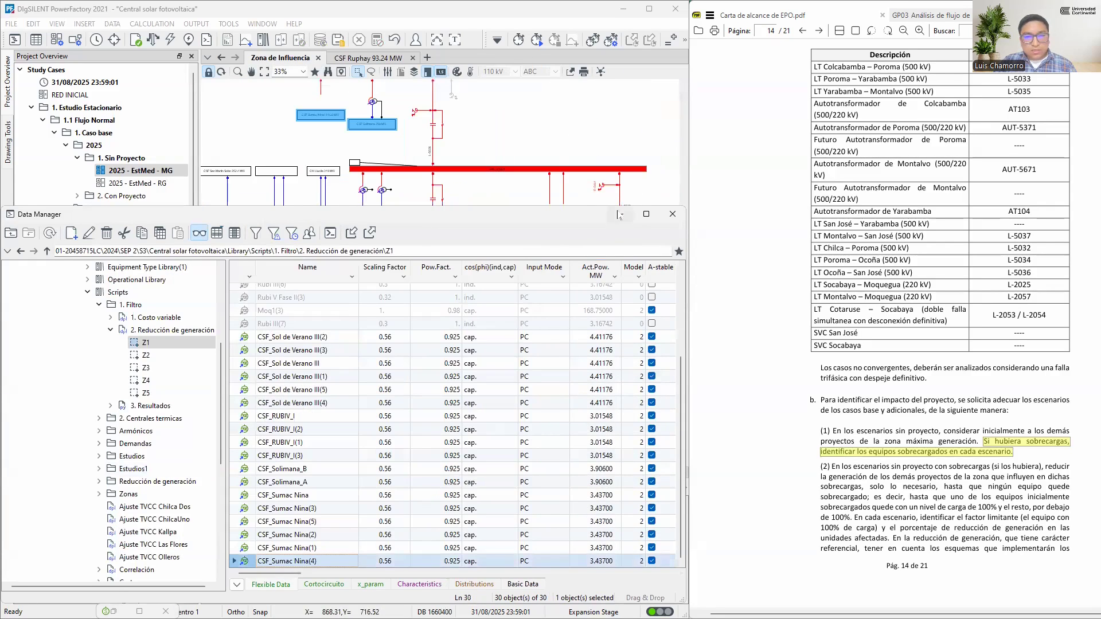
left_click(618, 214)
scroll(474, 302, "down", 5)
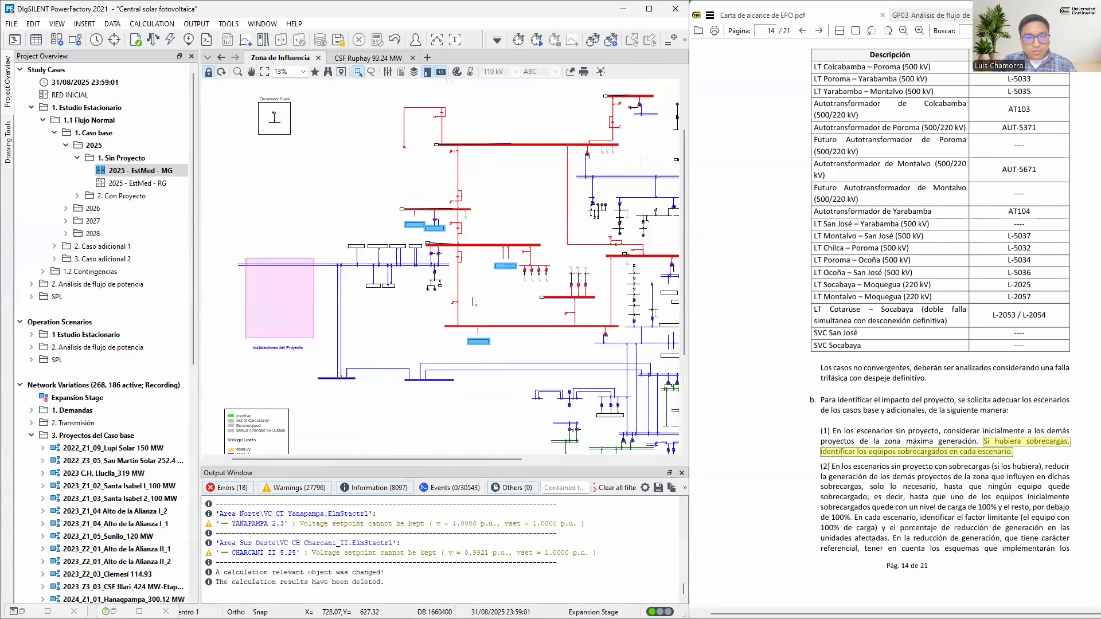
scroll(473, 302, "down", 2)
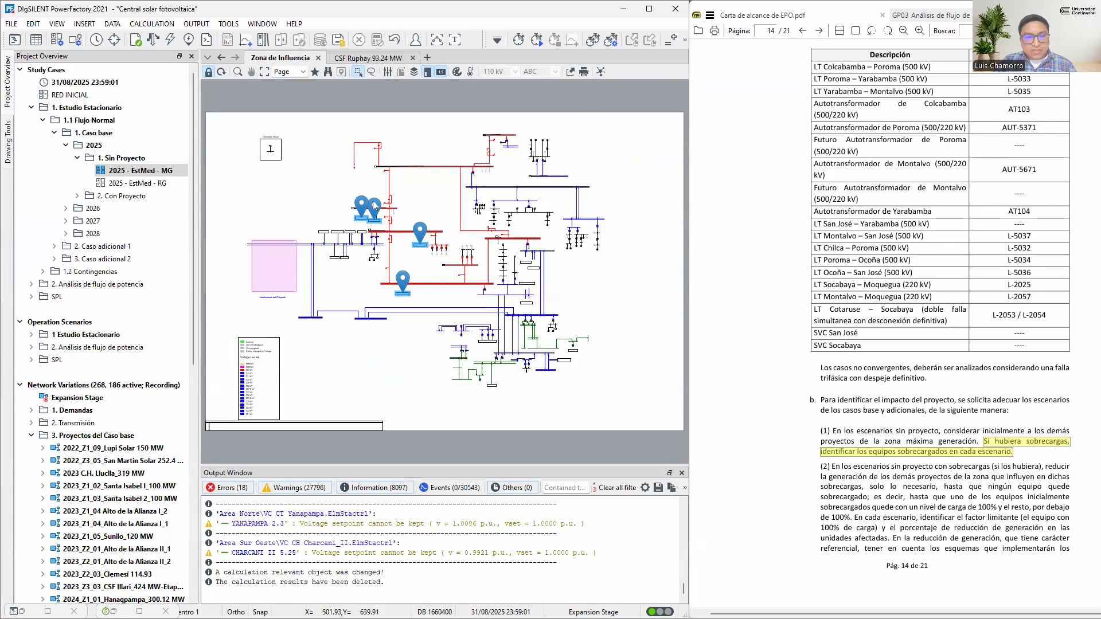
Mark the Z2 generators from CSF_Ruphay_2 to CSF_Illari Sur_4-Etapa I y II(1) in the Zona de Influencia graphic and view their locations
left_click(48, 611)
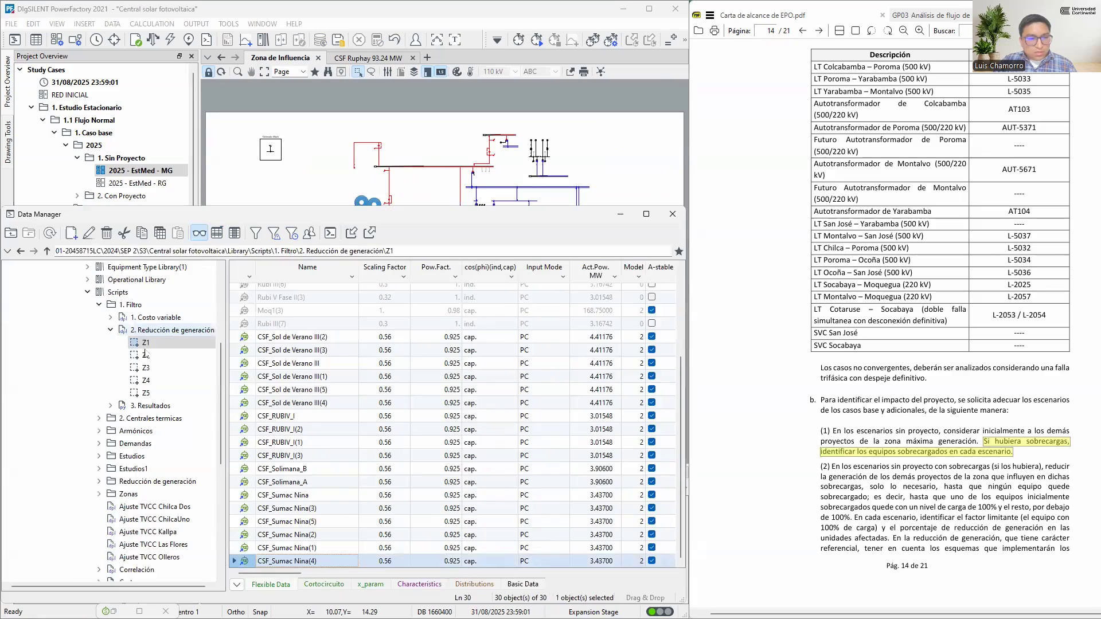
left_click(145, 355)
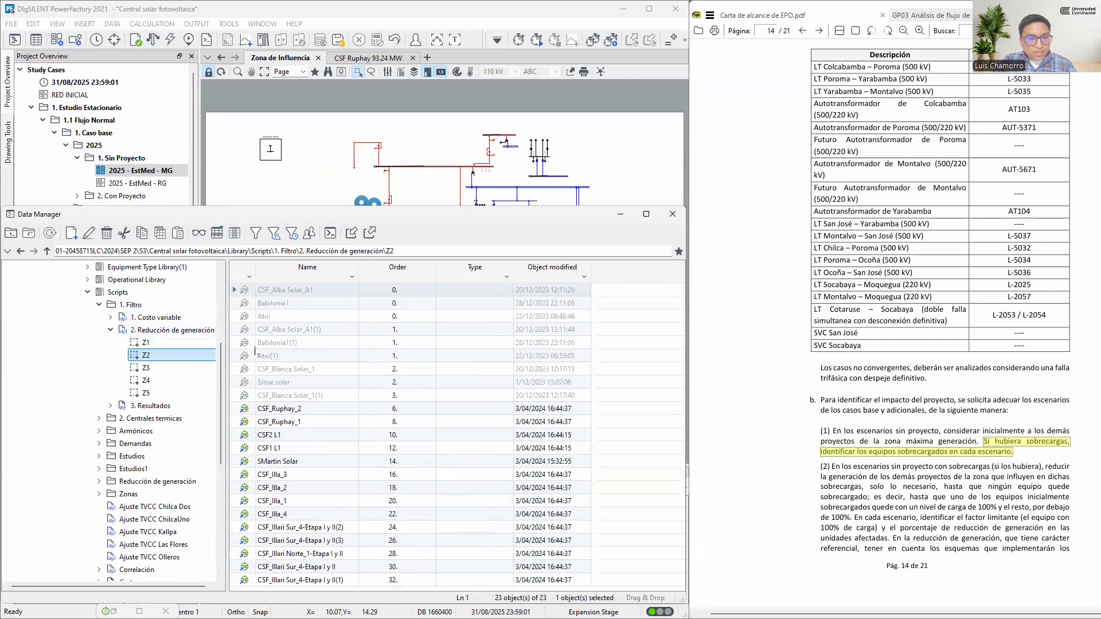
left_click(249, 409)
left_click(246, 579, "shift")
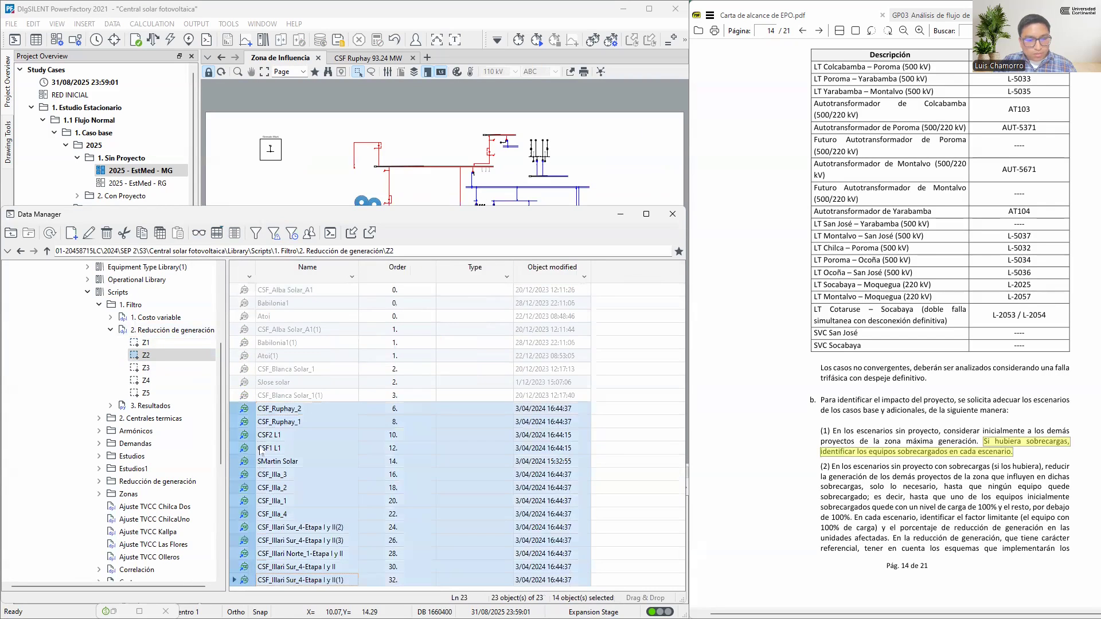
right_click(246, 415)
left_click(287, 121)
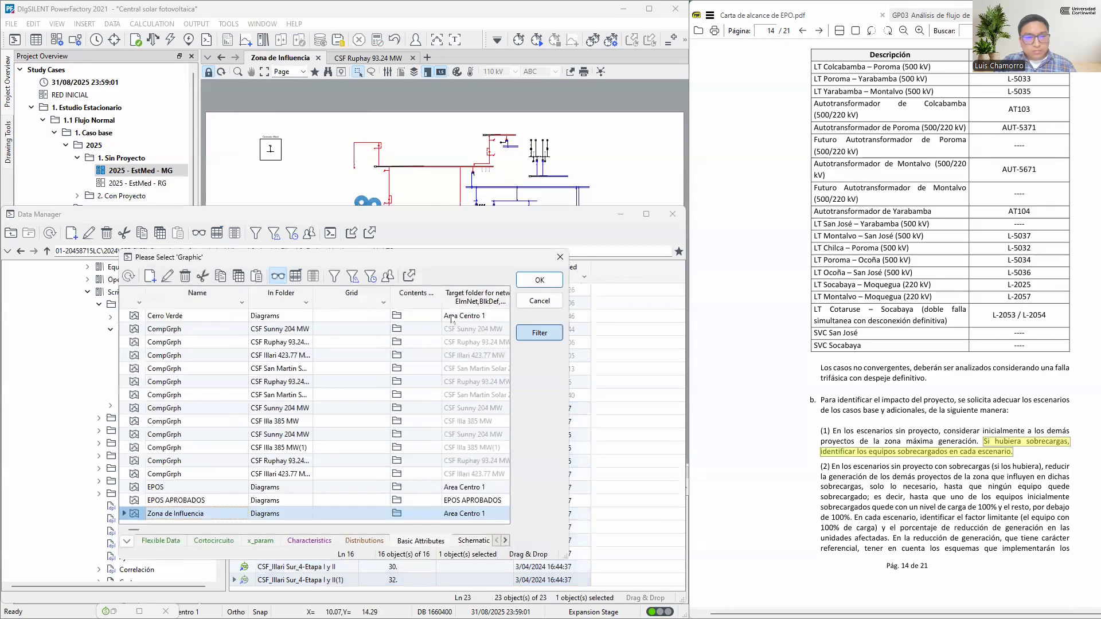
left_click(538, 281)
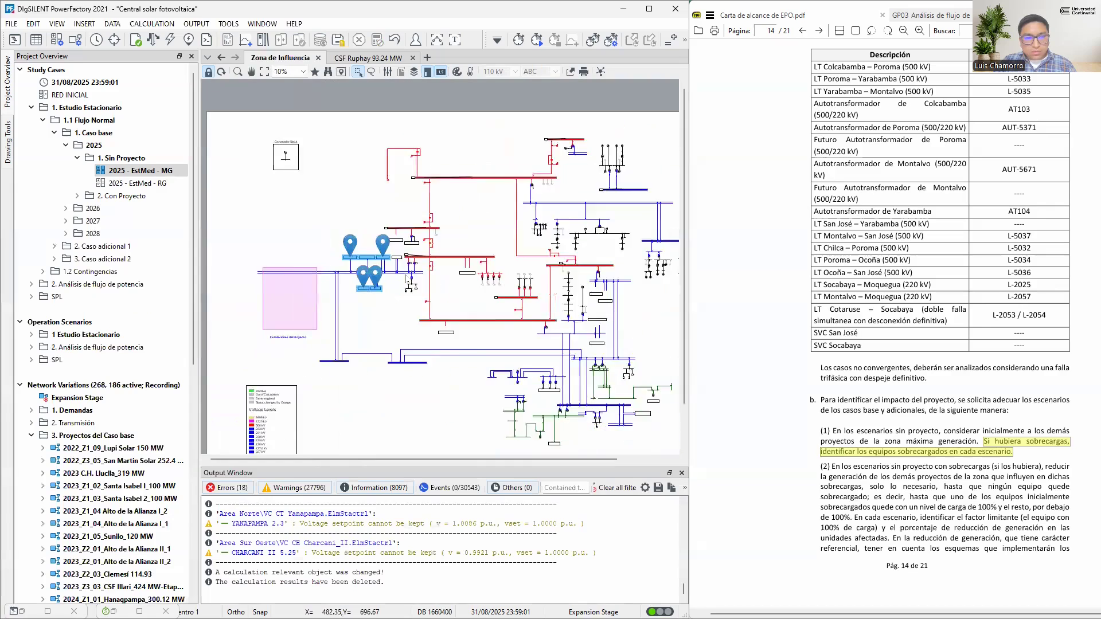
scroll(327, 228, "up", 3)
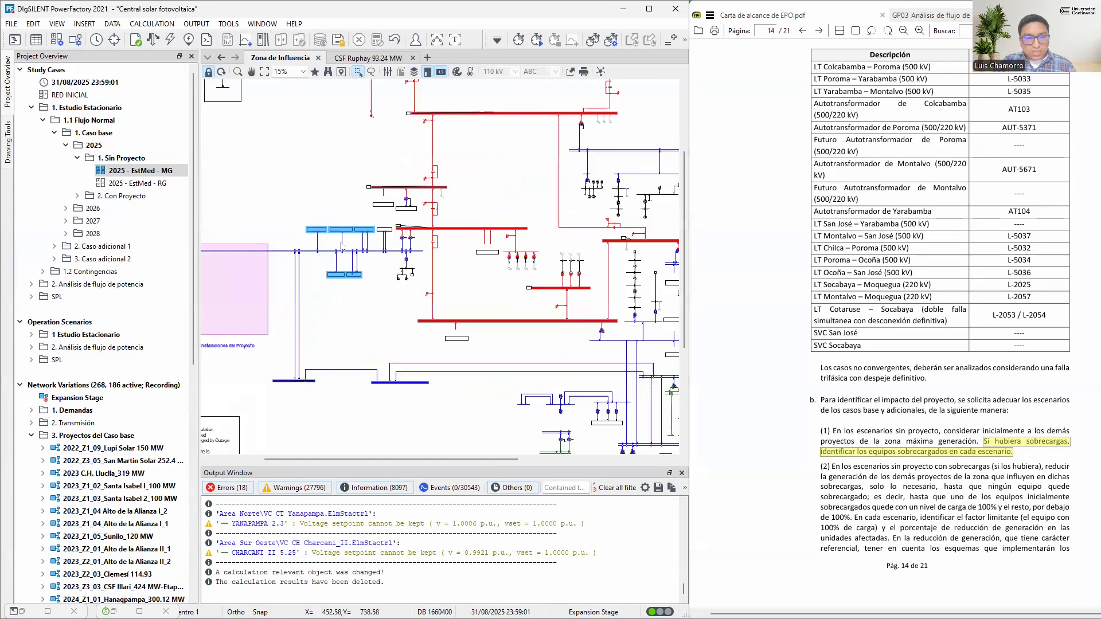
scroll(367, 298, "down", 1)
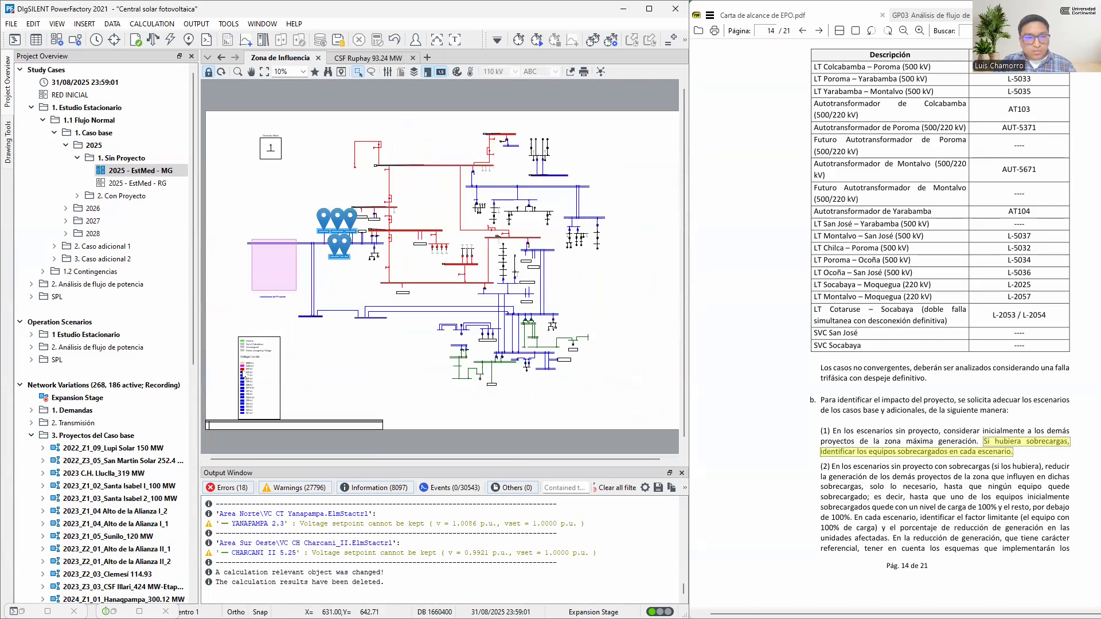
Mark all Z3 generators, from GE Villasalto to CSF_Alto de la Alianza II_3, in the Zona de Influencia graphic and view their locations
left_click(22, 612)
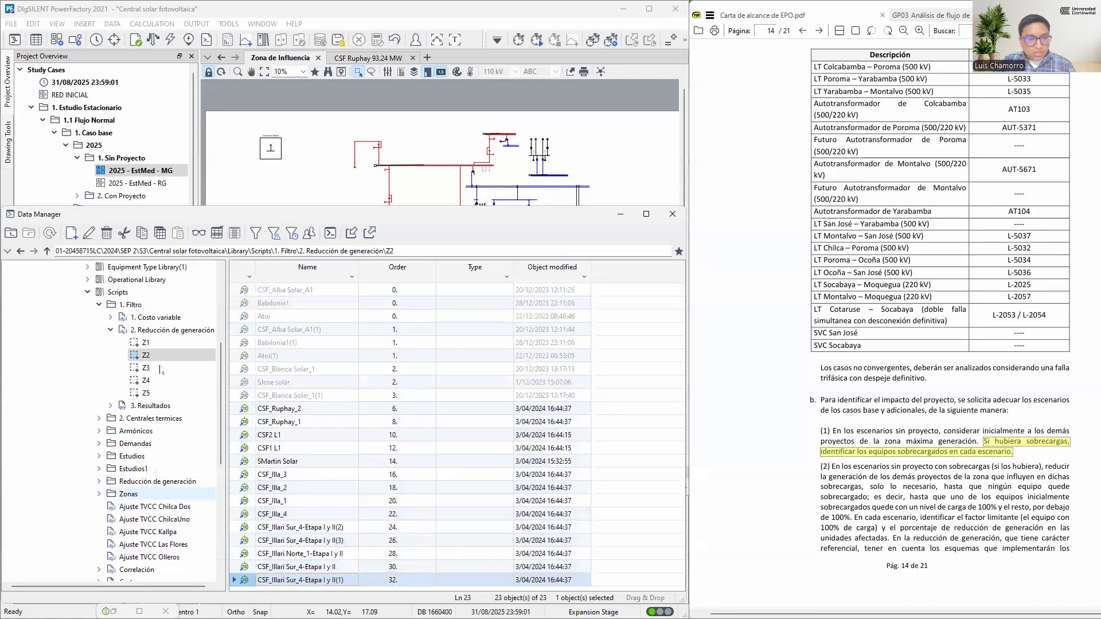
left_click(159, 368)
left_click(246, 291)
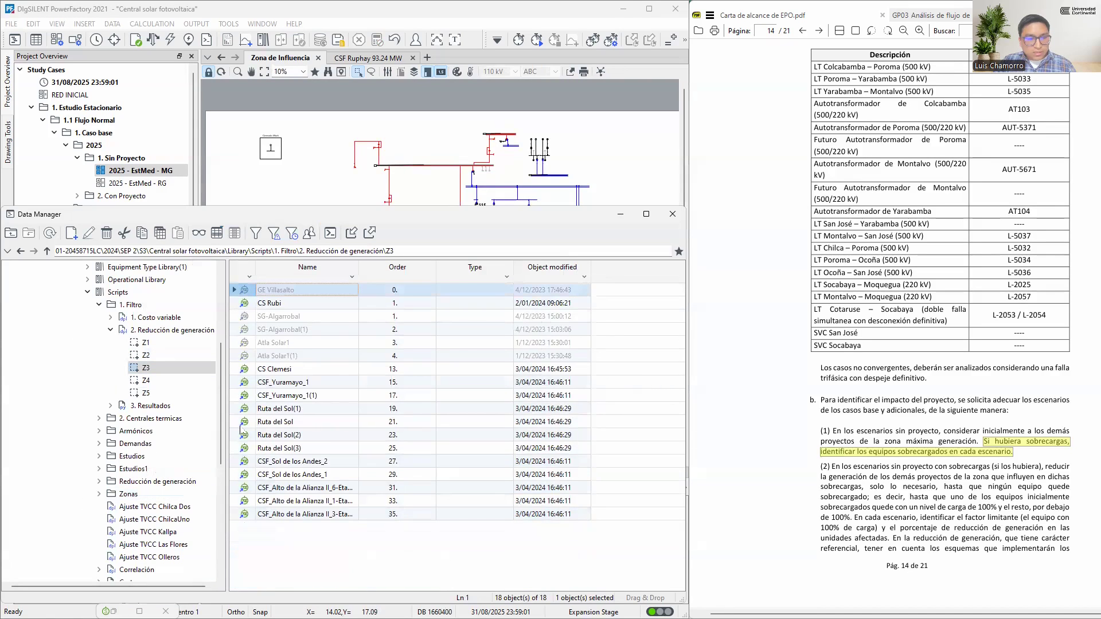
left_click(245, 515, "shift")
right_click(249, 308)
left_click(297, 317)
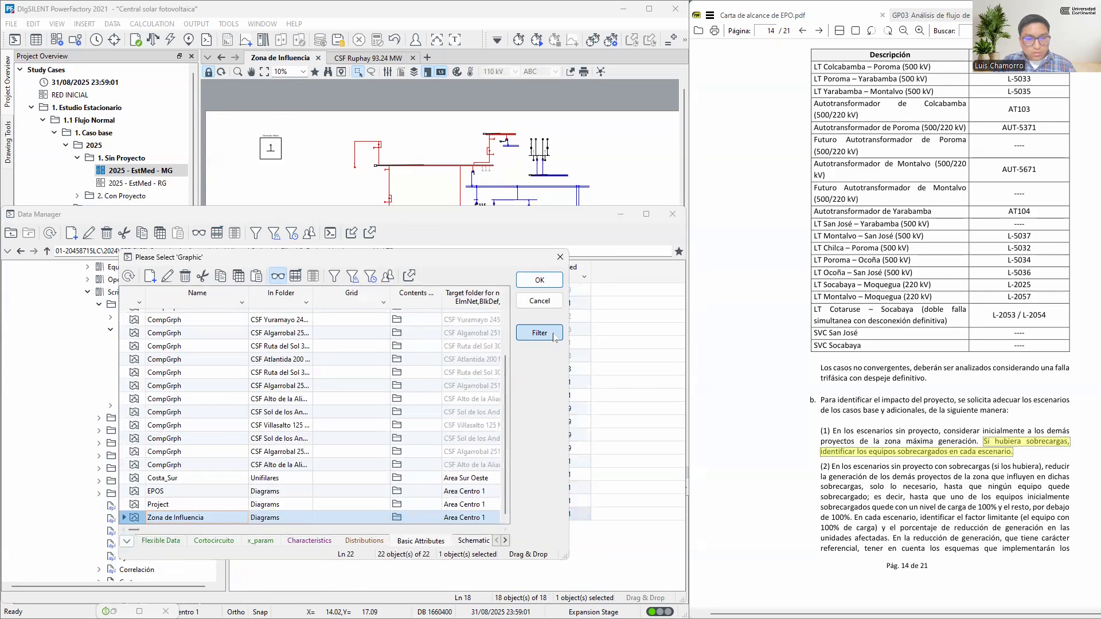
left_click(547, 285)
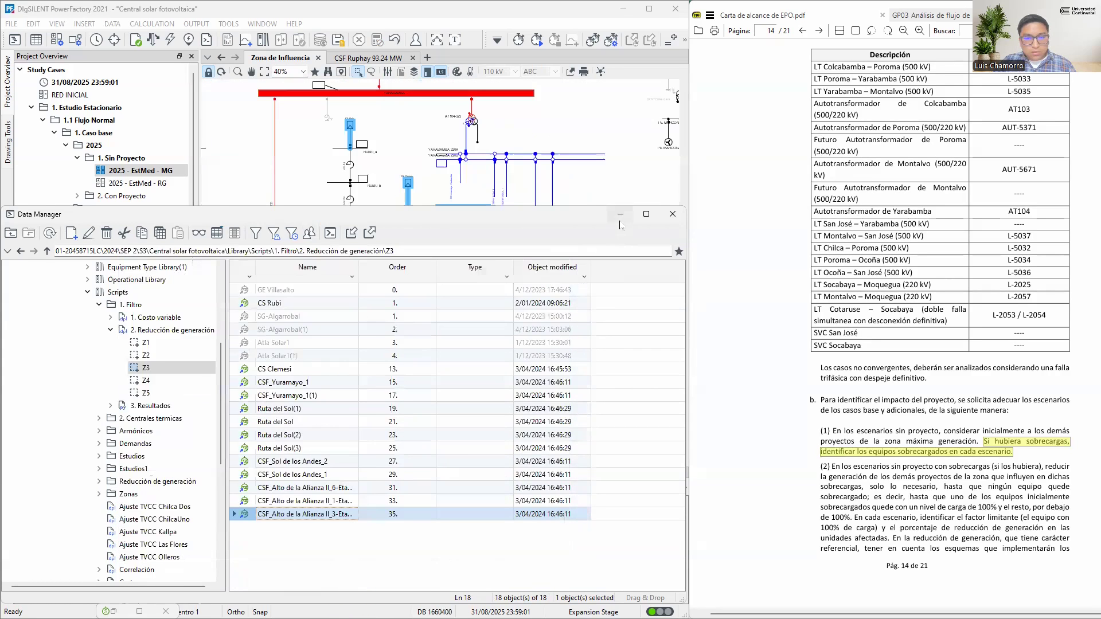
left_click(621, 216)
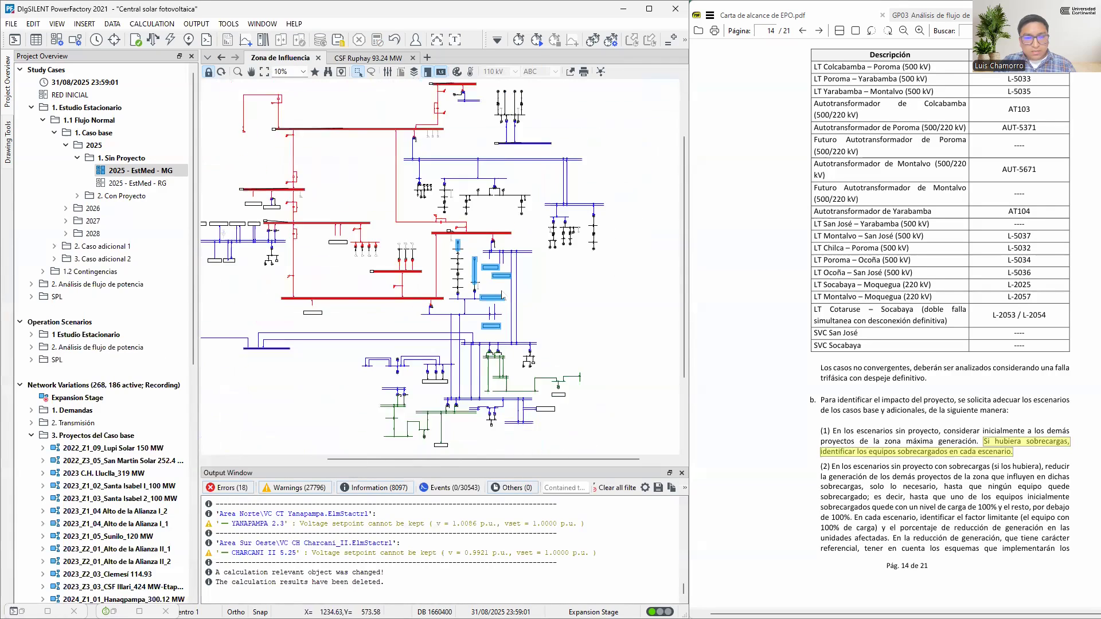
scroll(529, 274, "up", 6)
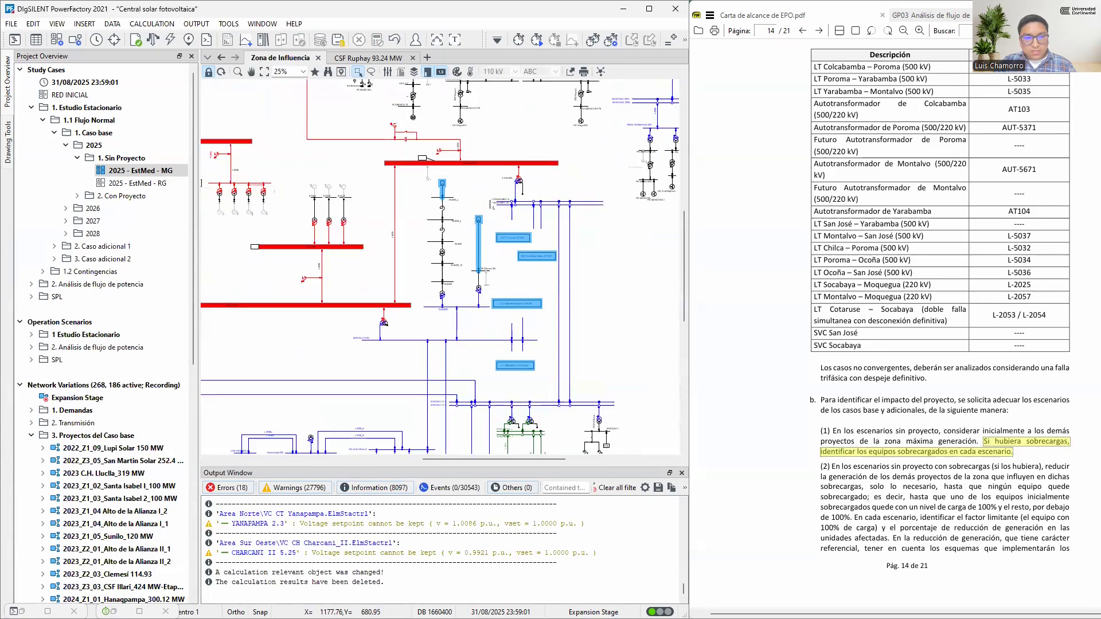
Review the Z4 and Z5 generator lists, showing detailed data for Z4, and return to the zone diagram
left_click(48, 612)
left_click(146, 381)
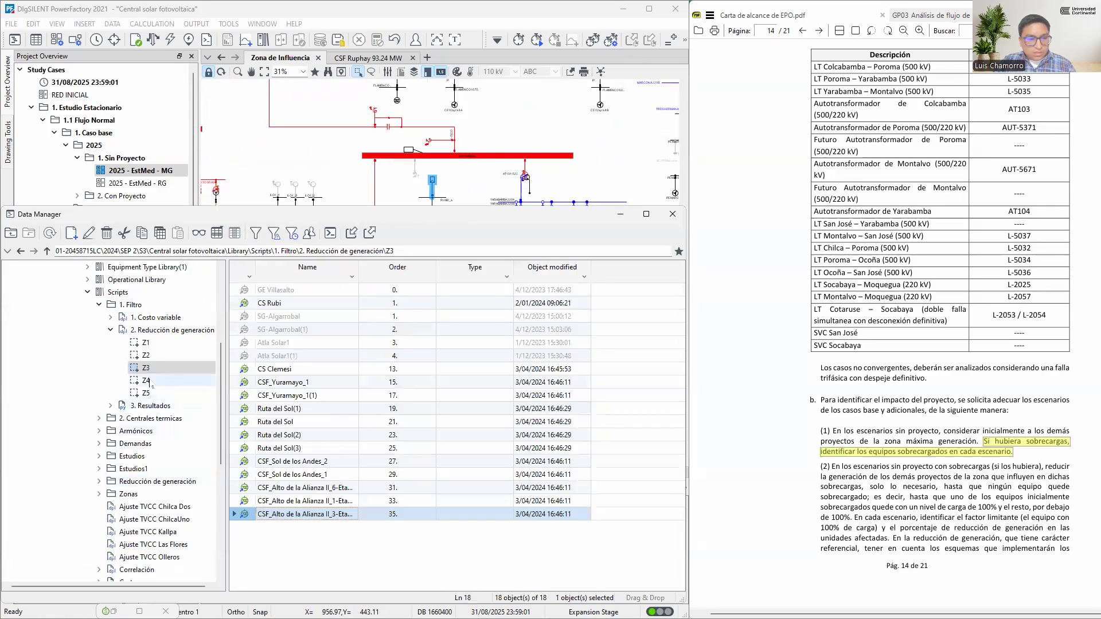
left_click(149, 393)
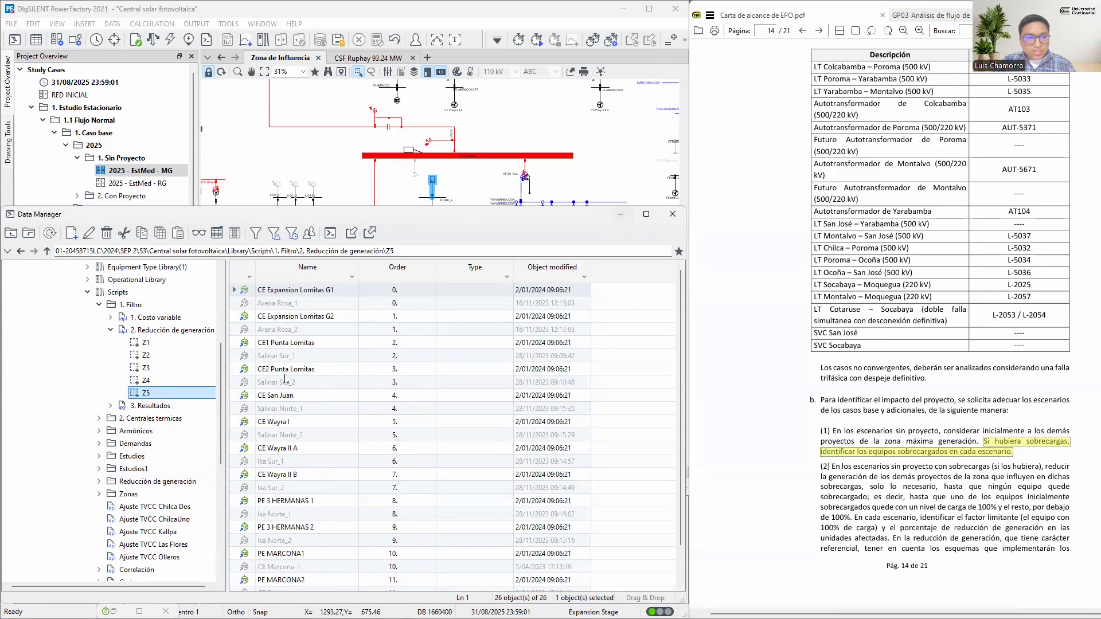
left_click(146, 381)
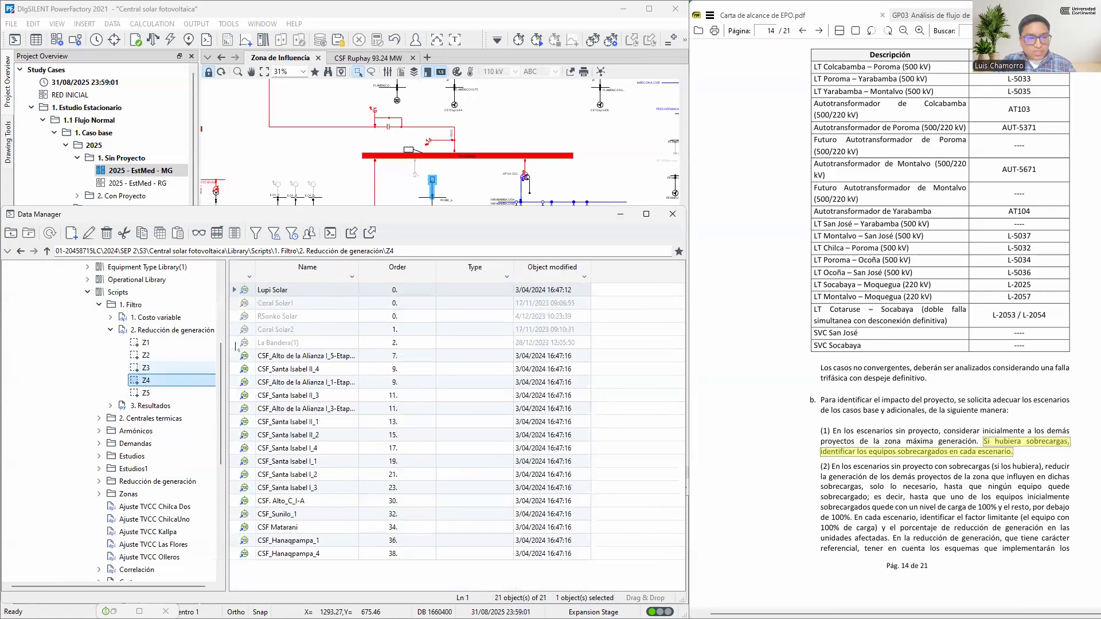
left_click(198, 233)
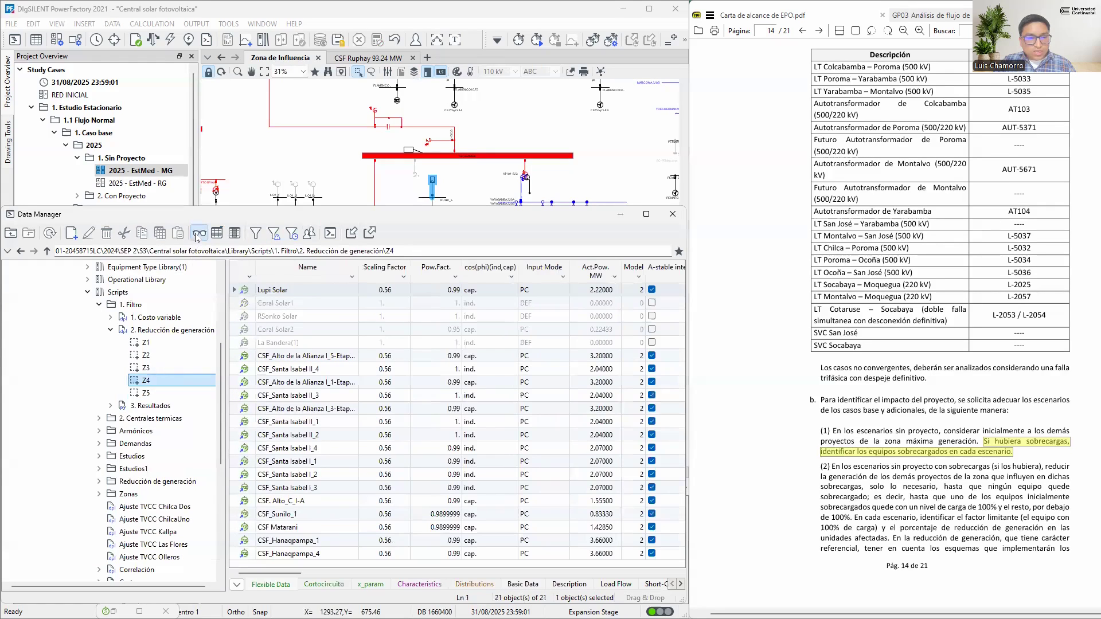
left_click(162, 394)
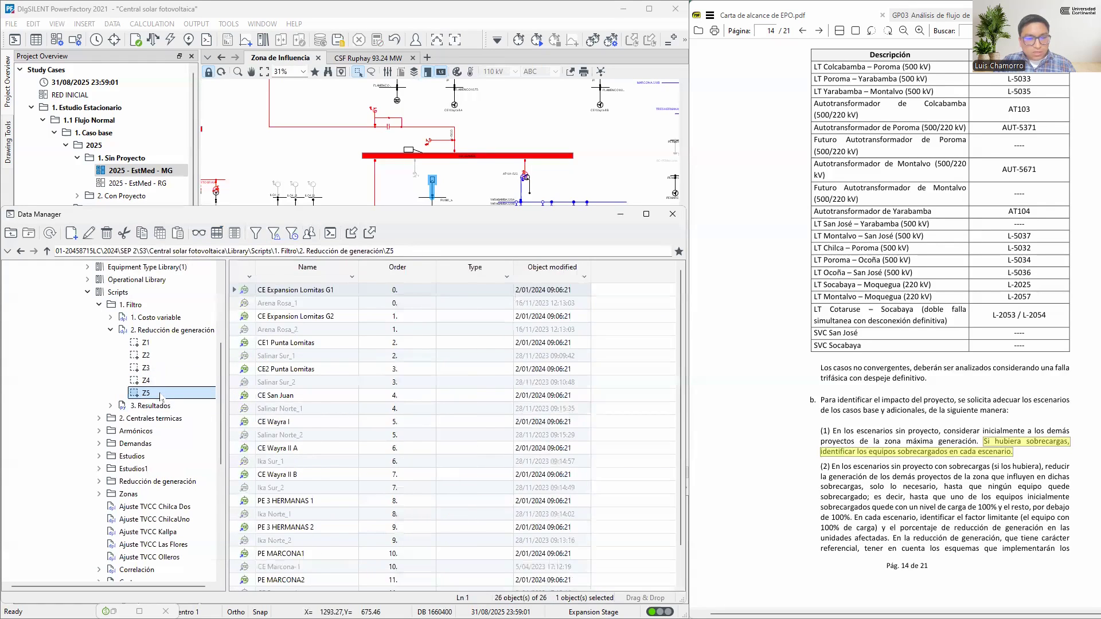
left_click(621, 215)
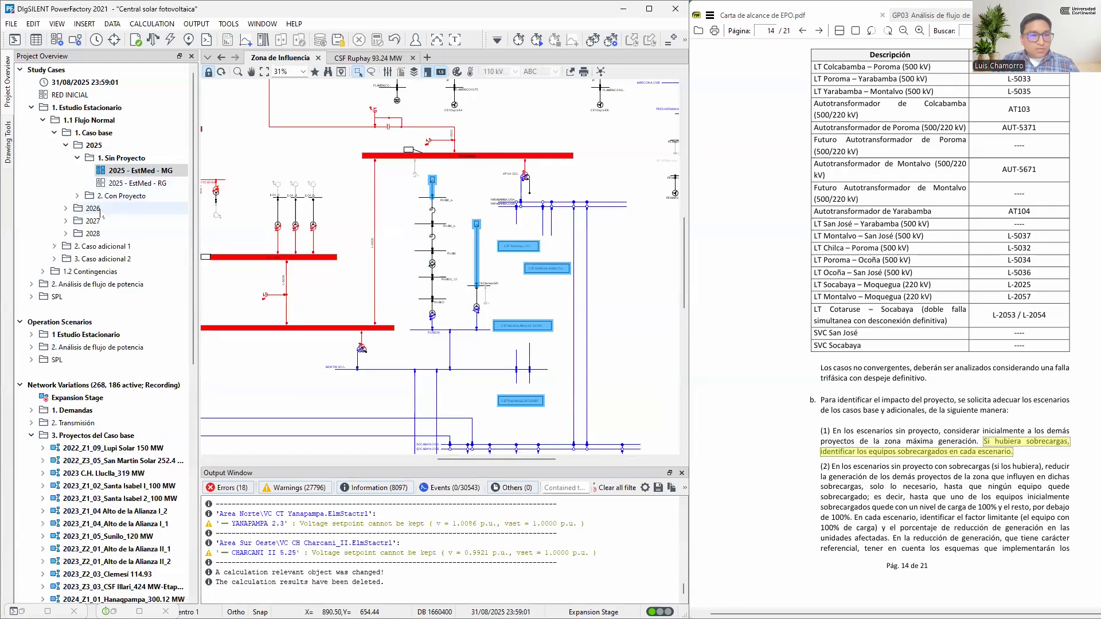
Run the load flow for the active 2025 - EstMed - MG study case in the Zona de Influencia diagram
left_click(141, 185)
left_click(144, 173)
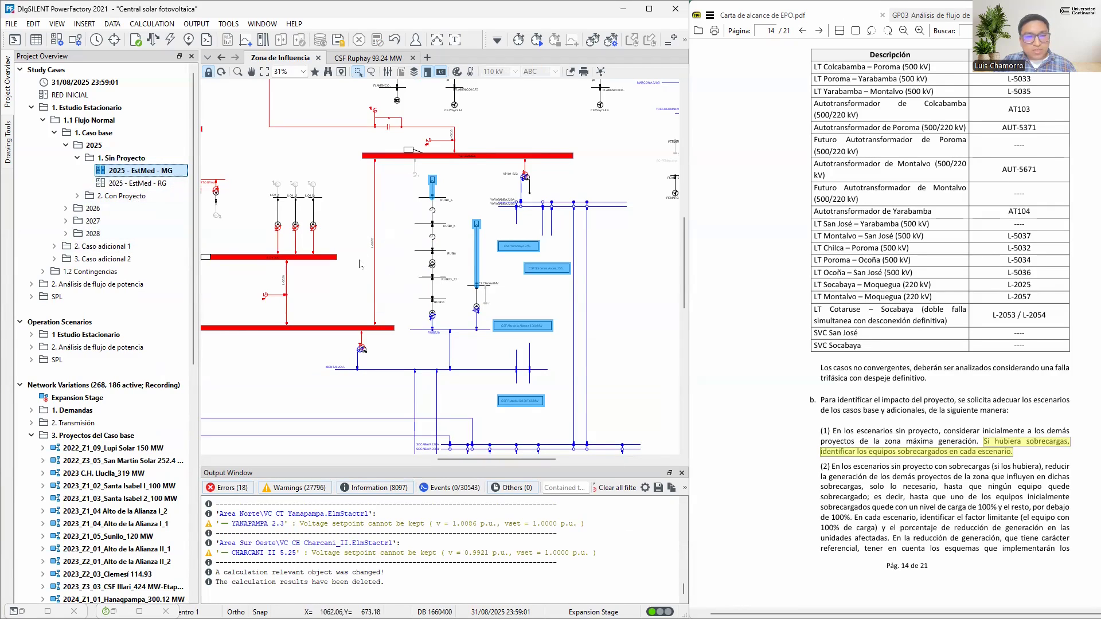
left_click(401, 252)
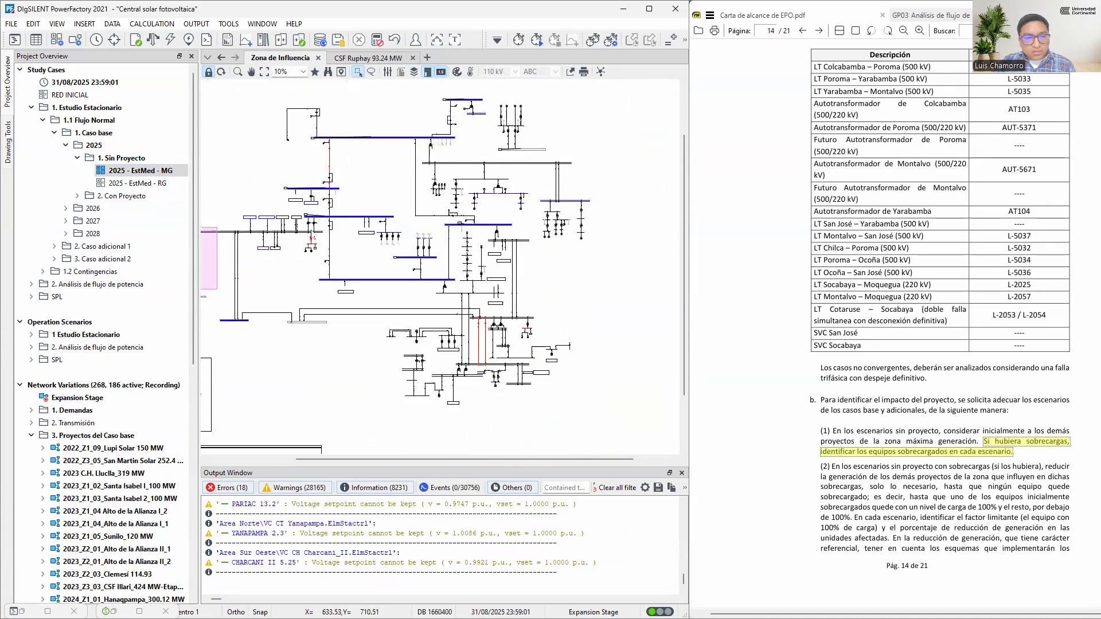
Examine the Zona de Influencia diagram for overloaded equipment, including the SVC San José transformer and the neighbouring generation projects
scroll(307, 230, "up", 3)
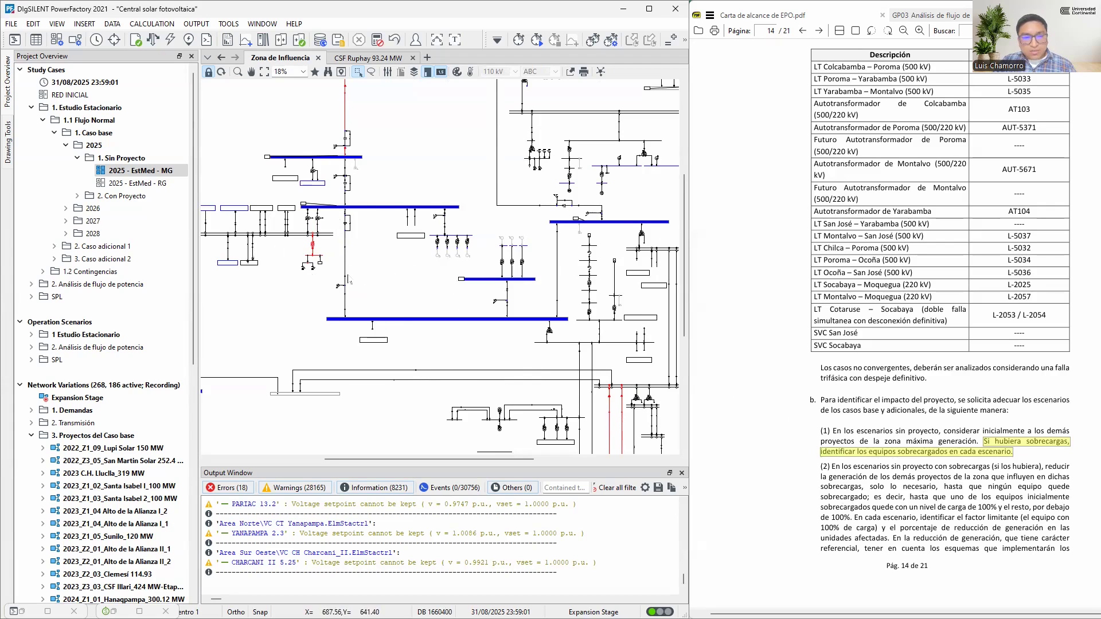
scroll(501, 247, "up", 5)
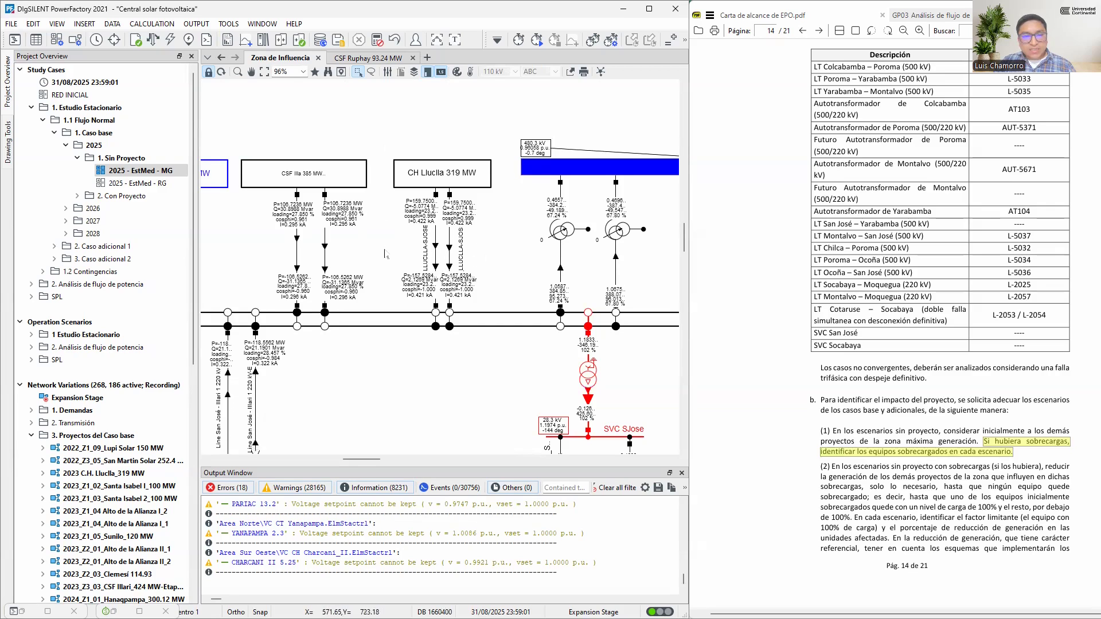
left_click_drag(375, 248, 416, 247)
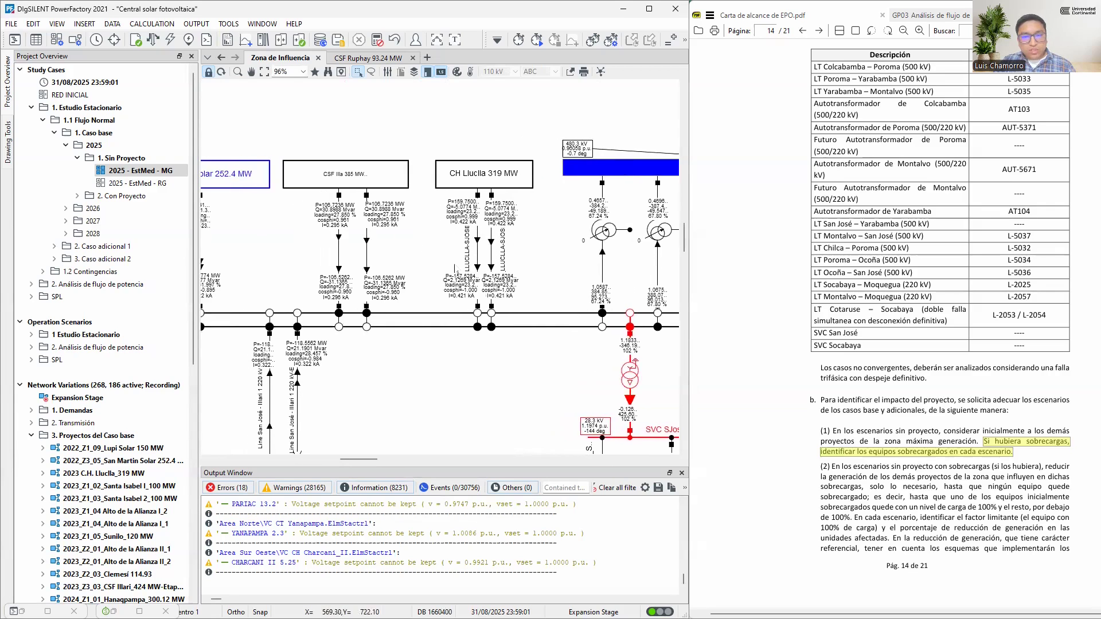
left_click_drag(266, 233, 517, 209)
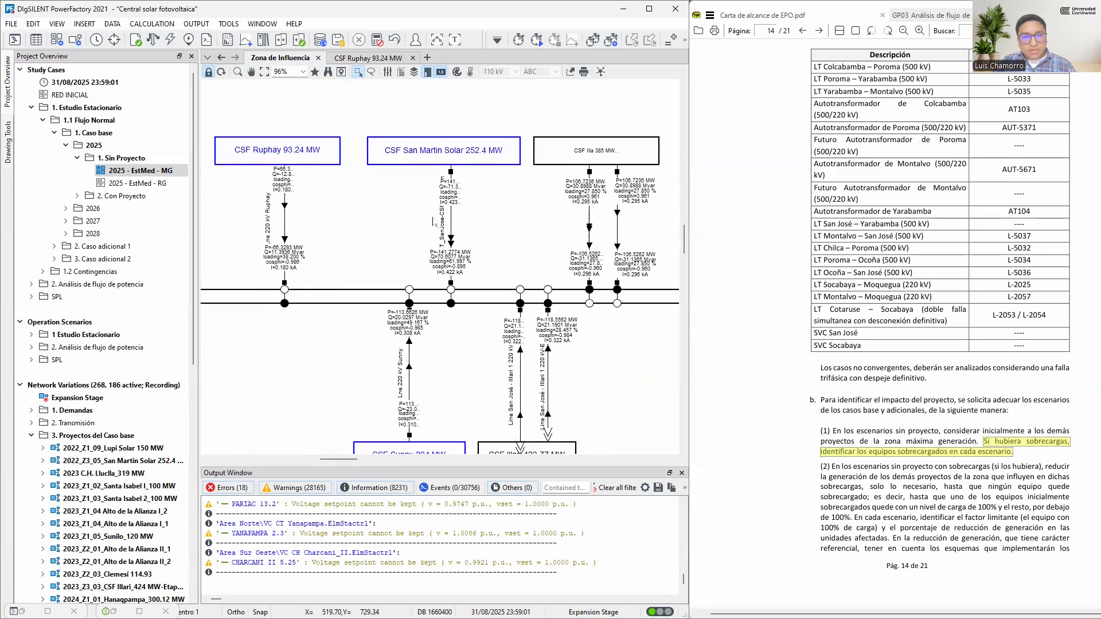
scroll(331, 214, "down", 8)
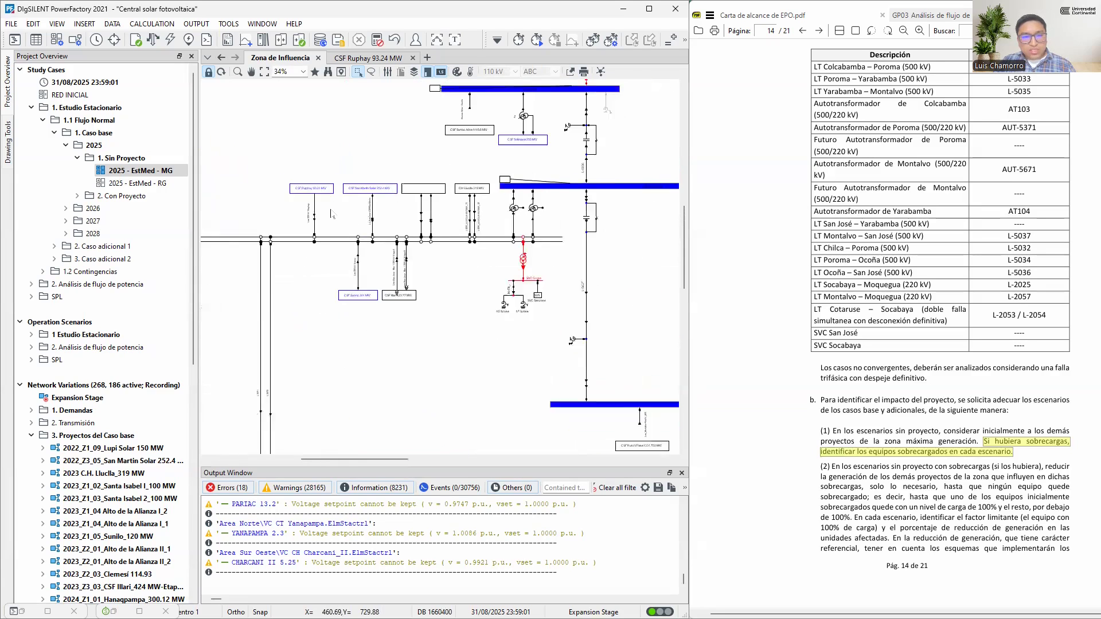
scroll(331, 213, "down", 4)
scroll(565, 347, "up", 3)
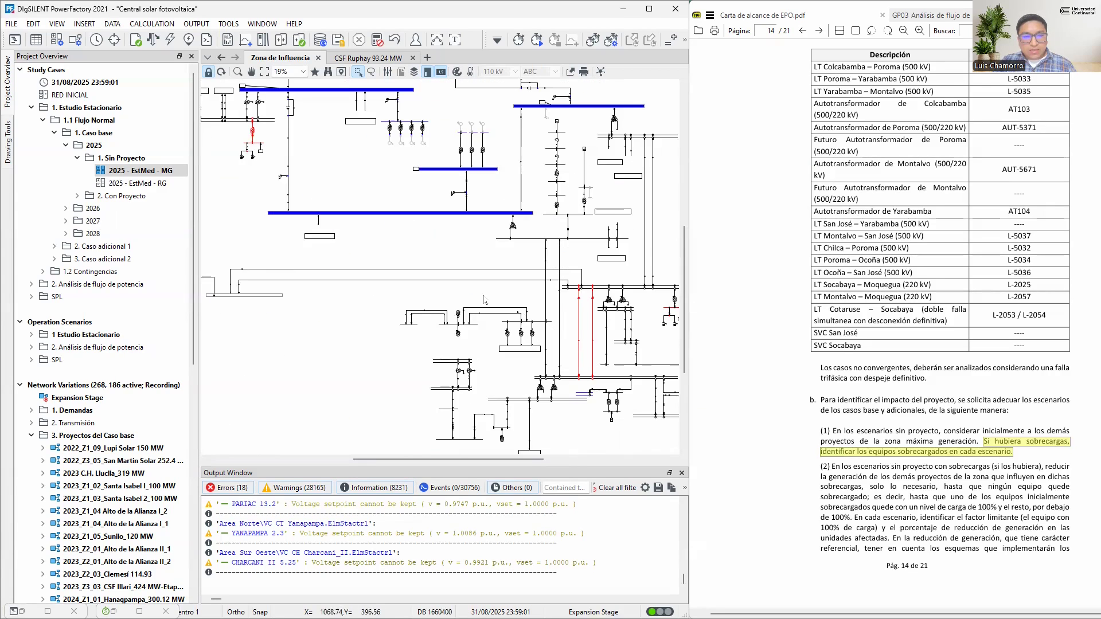
left_click_drag(318, 182, 571, 299)
scroll(415, 224, "up", 8)
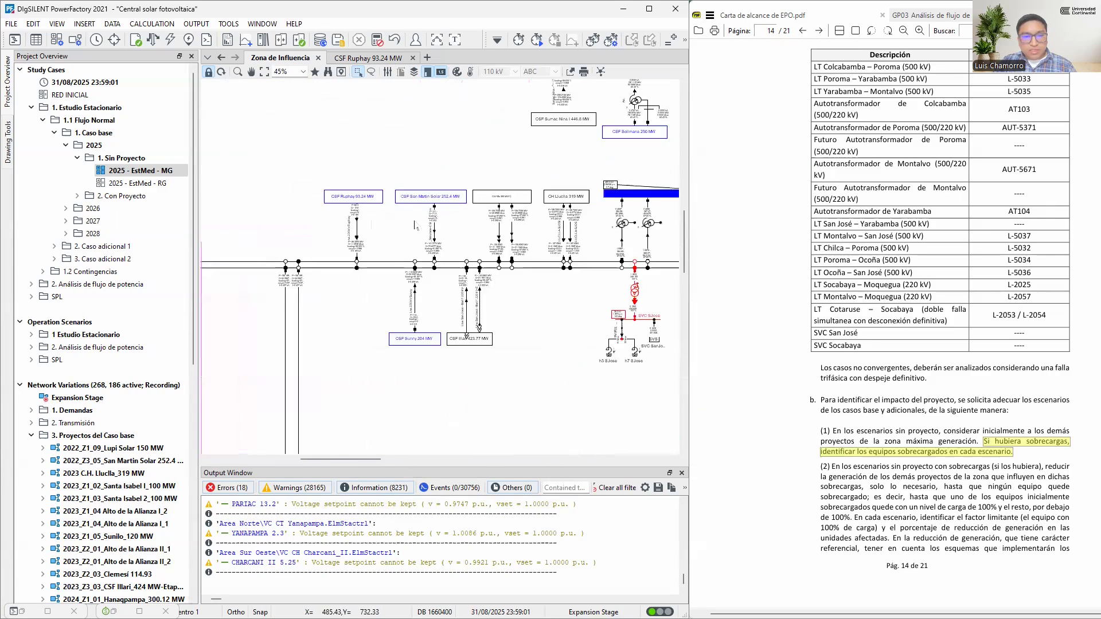
Mark the Etapa 4 heading in the GP03 guide and activate the 2025 - EstMed - RG study case under Sin Proyecto
left_click(930, 15)
left_click_drag(767, 386, 1046, 386)
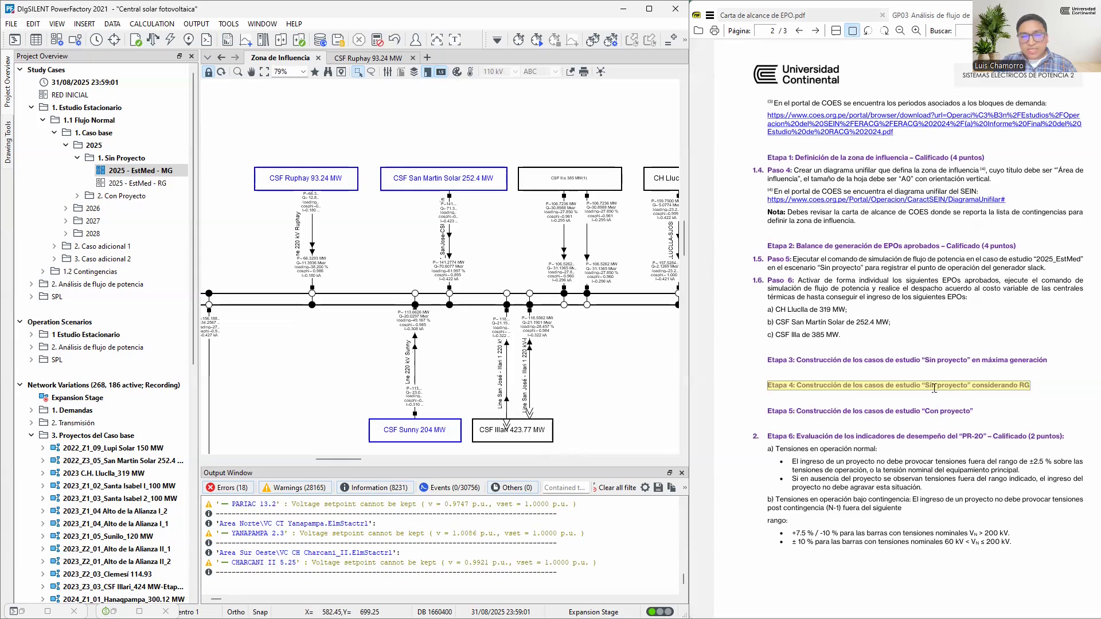
left_click(149, 188)
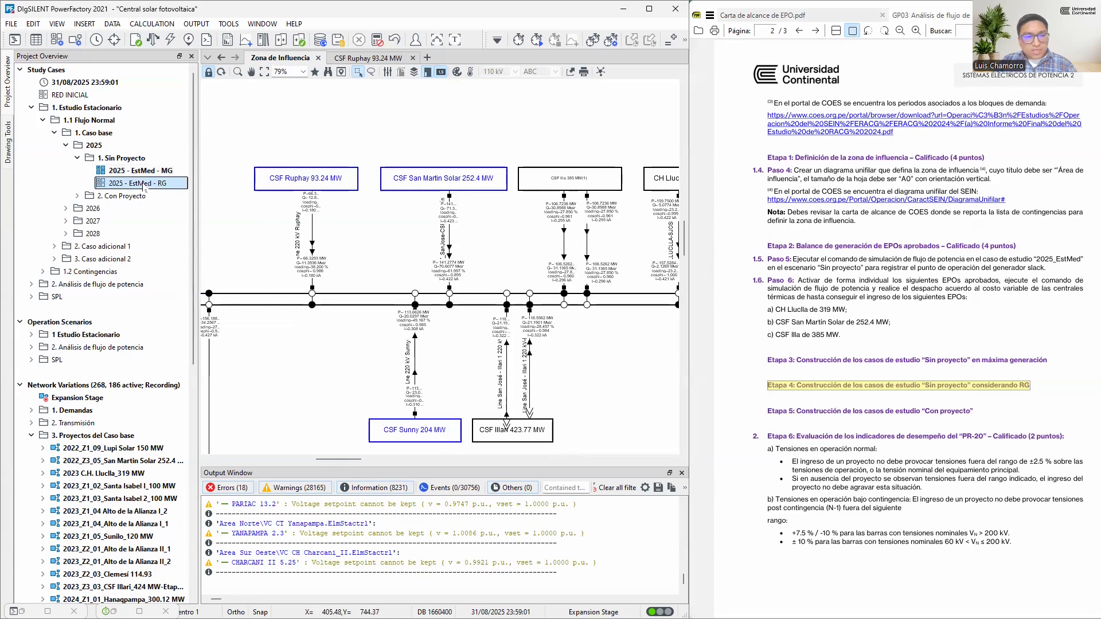
right_click(144, 184)
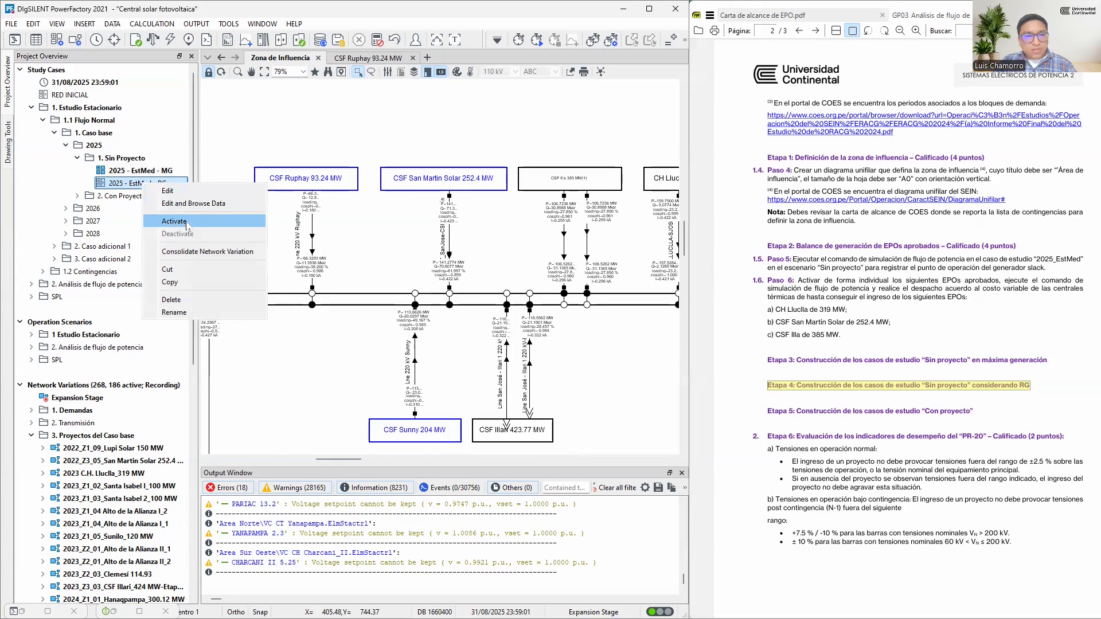
left_click(187, 221)
left_click(337, 336)
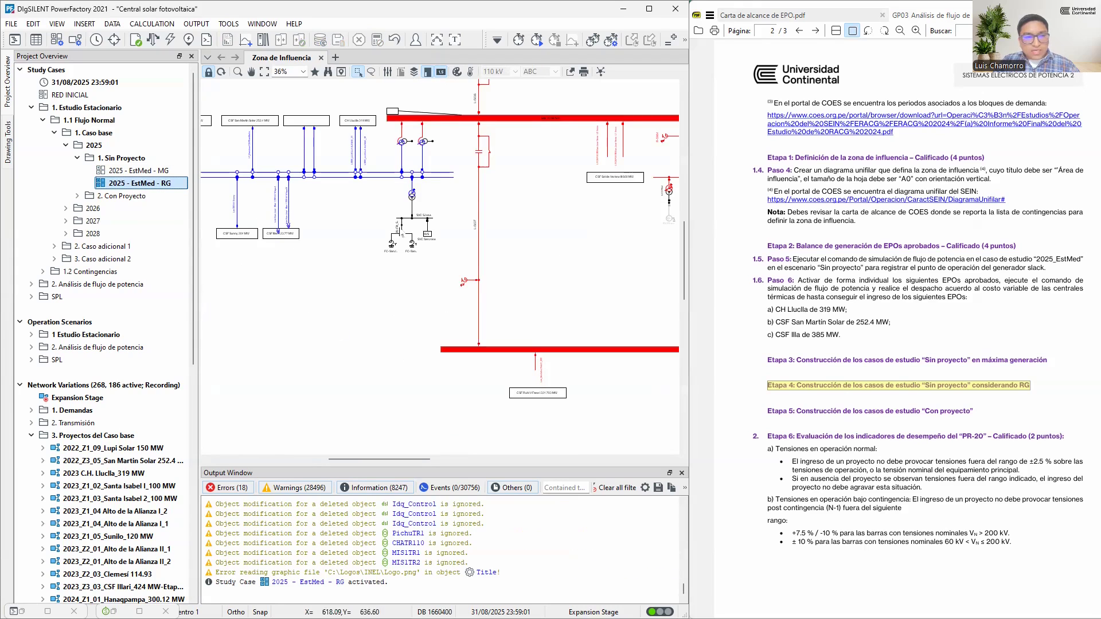
Run the load flow for the 2025 - EstMed - RG study case and check the zone diagram for overloads
key("F10")
scroll(447, 243, "up", 4)
scroll(447, 243, "down", 8)
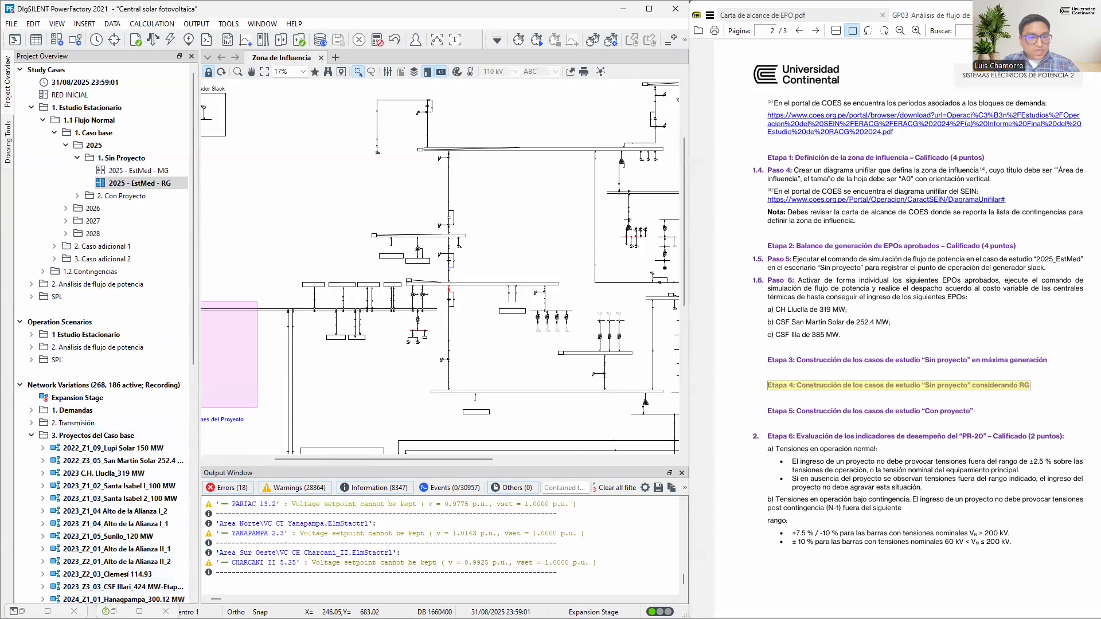
Read requirement b.(2) on reducing generation in the Carta de alcance PDF, marking “solo lo necesario” and the passage up to “100%”
left_click(22, 611)
left_click(137, 343)
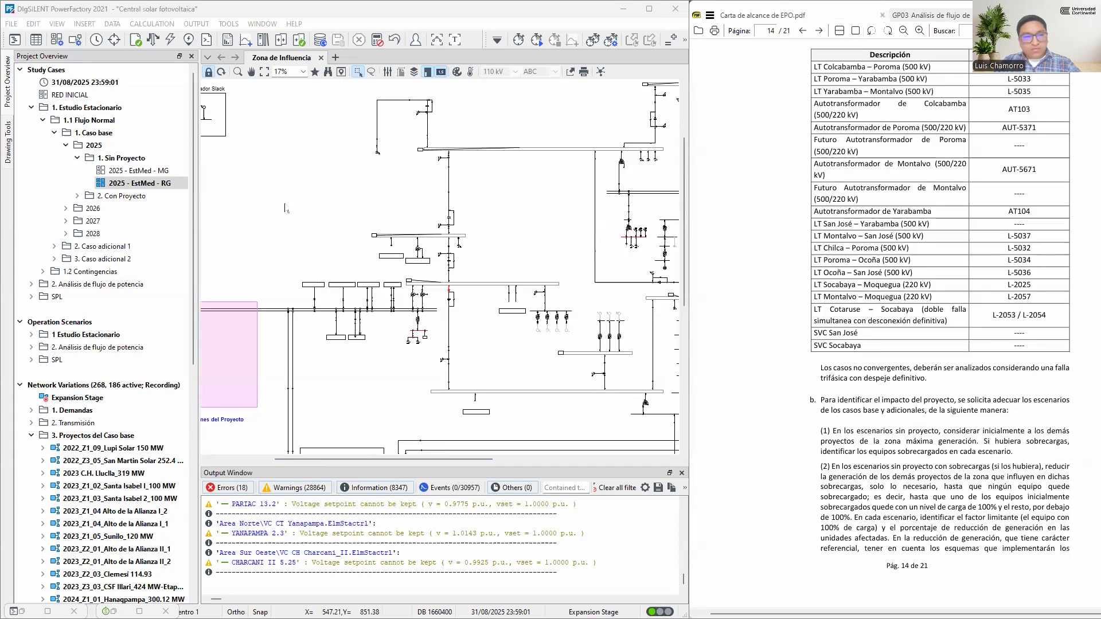
left_click(163, 188)
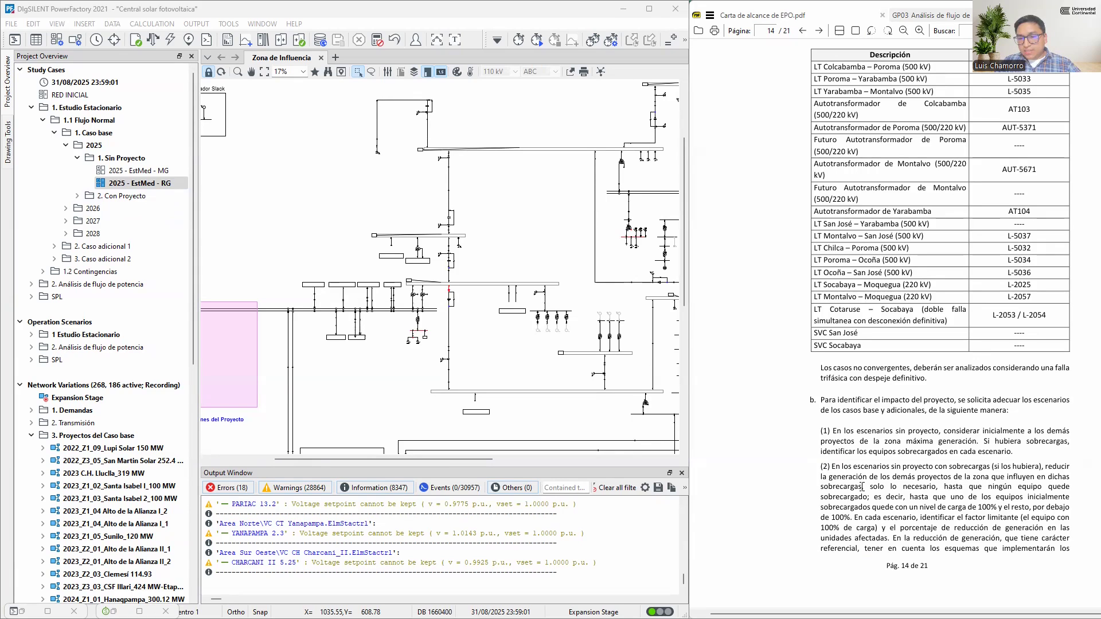
left_click_drag(938, 487, 872, 487)
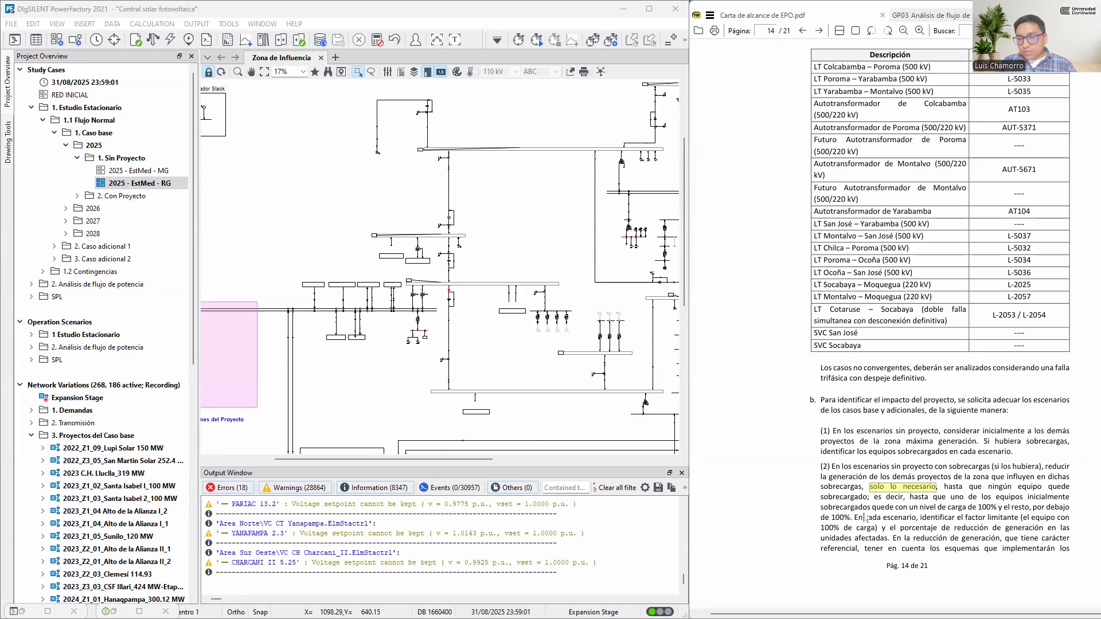
left_click_drag(865, 518, 819, 466)
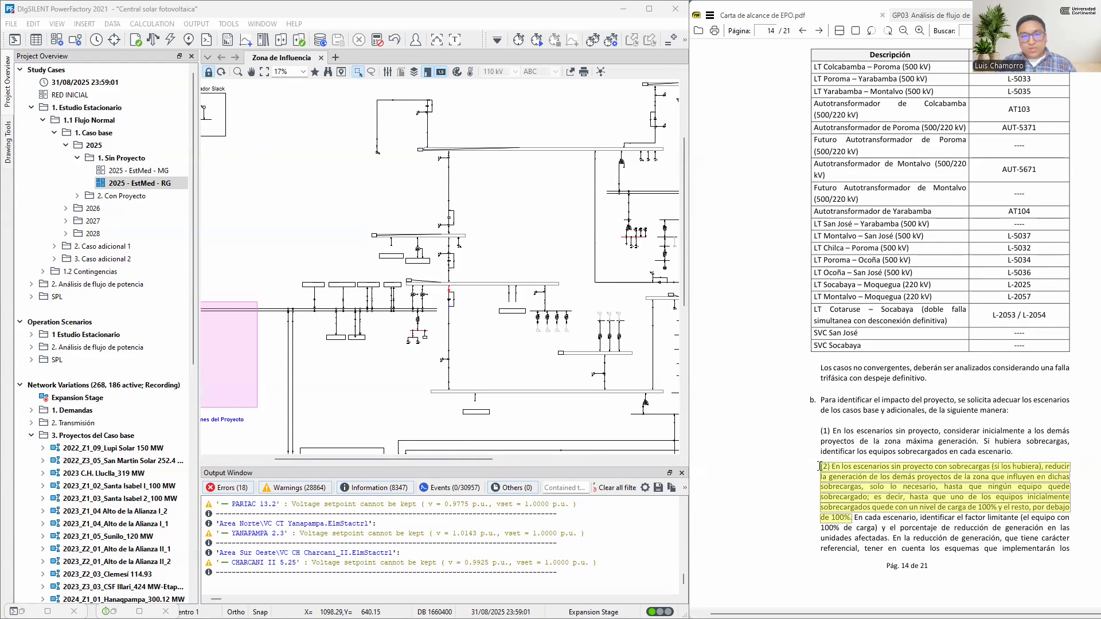
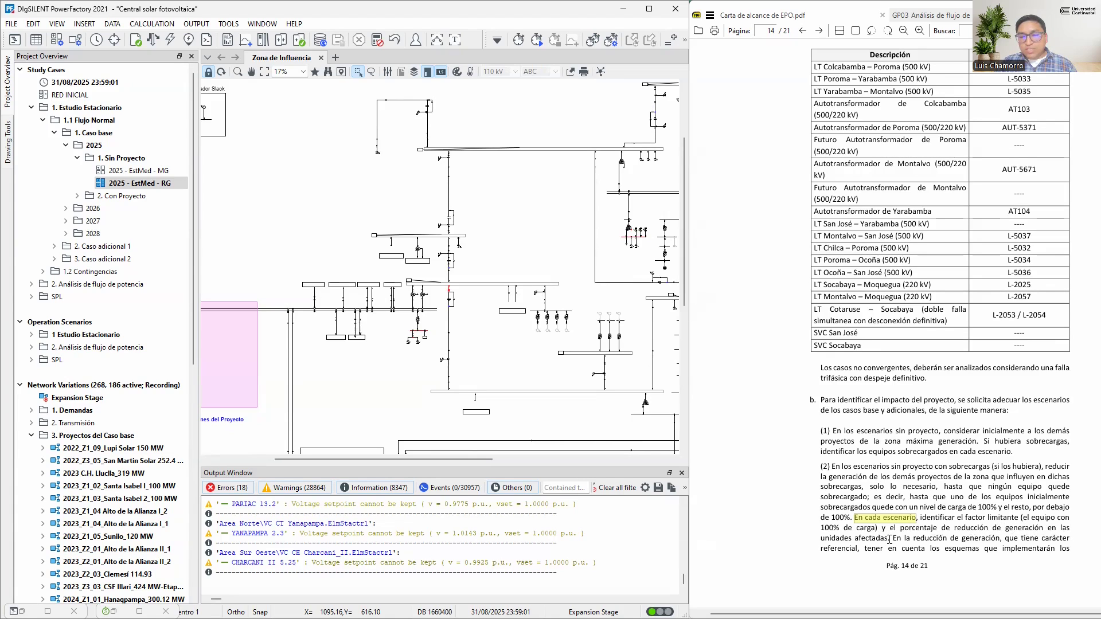
Read the scope letter's rules on generation reduction, non-convergent cases and building the with-project scenarios at maximum generation
left_click_drag(891, 539, 1072, 549)
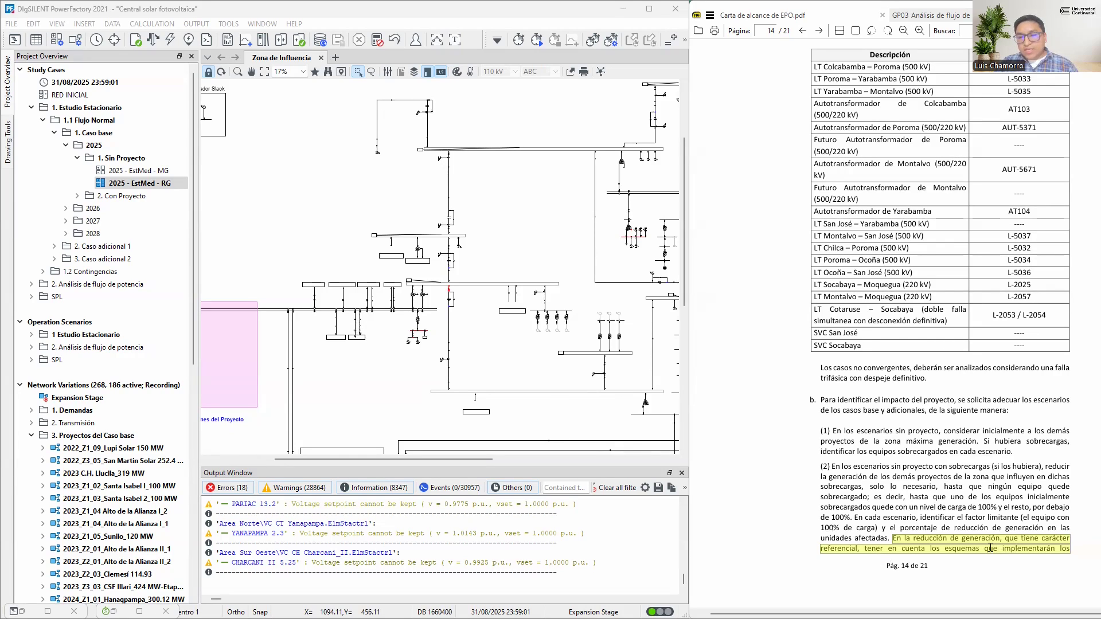
scroll(1022, 552, "down", 5)
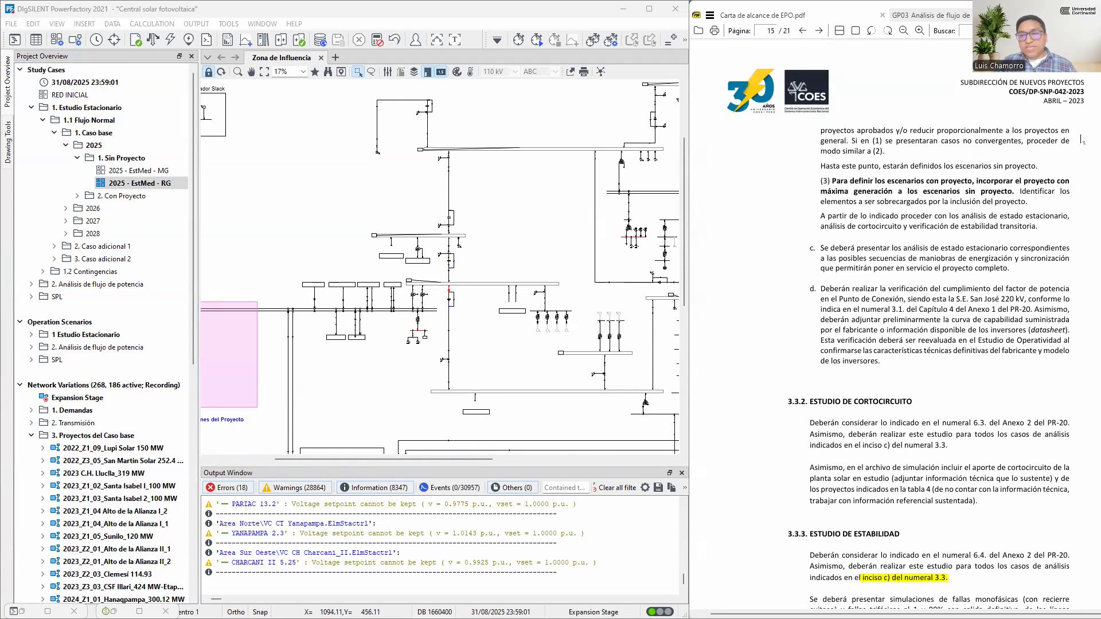
left_click_drag(852, 141, 886, 151)
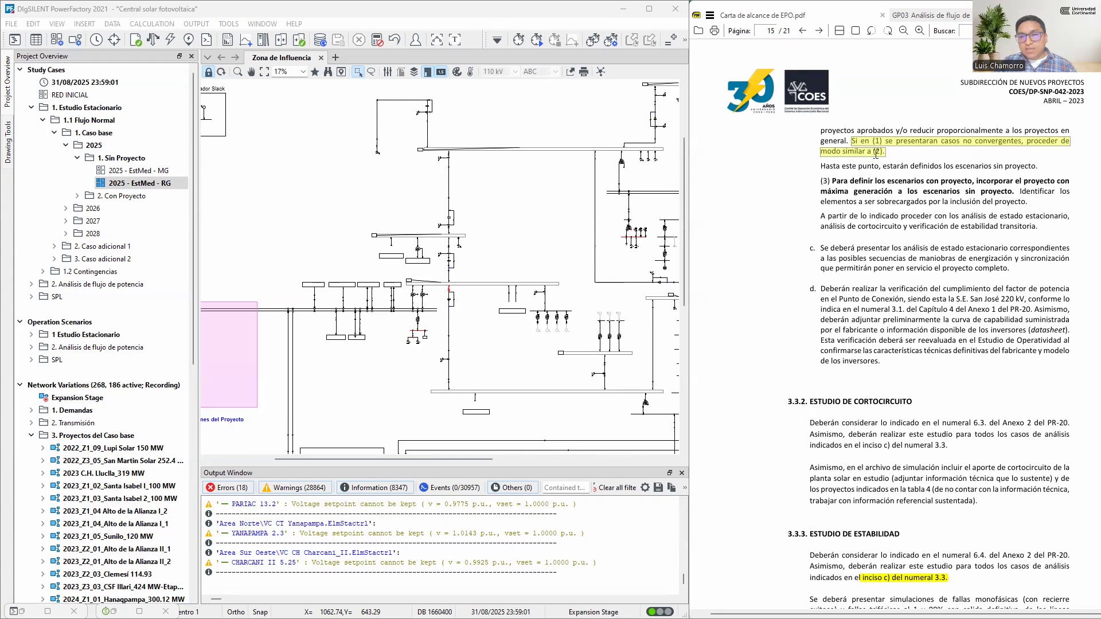
left_click(126, 171)
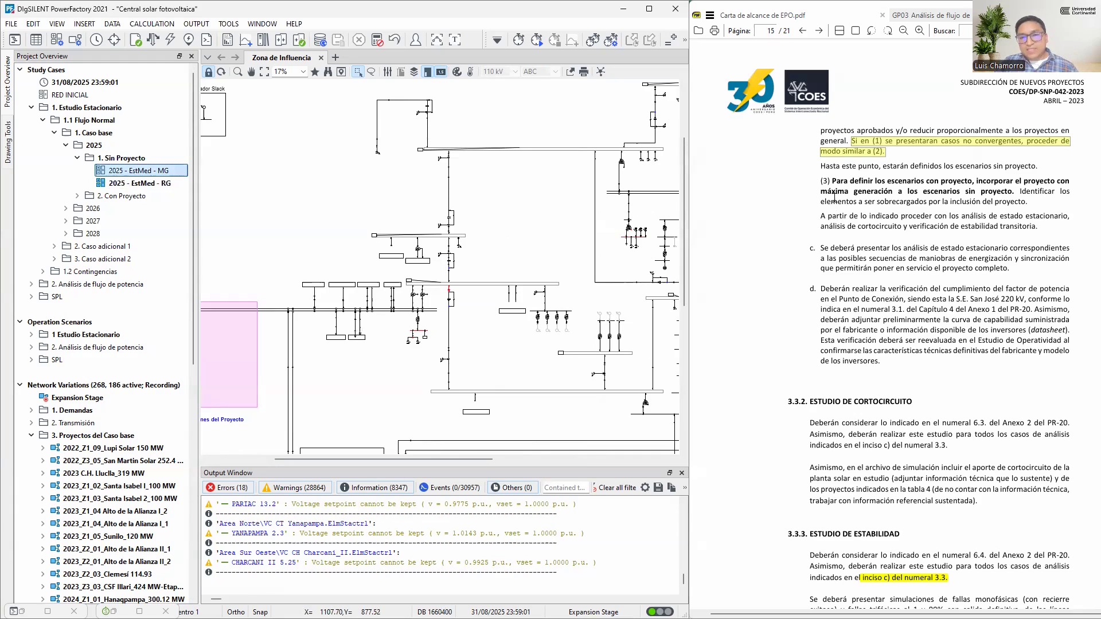
left_click_drag(821, 181, 883, 217)
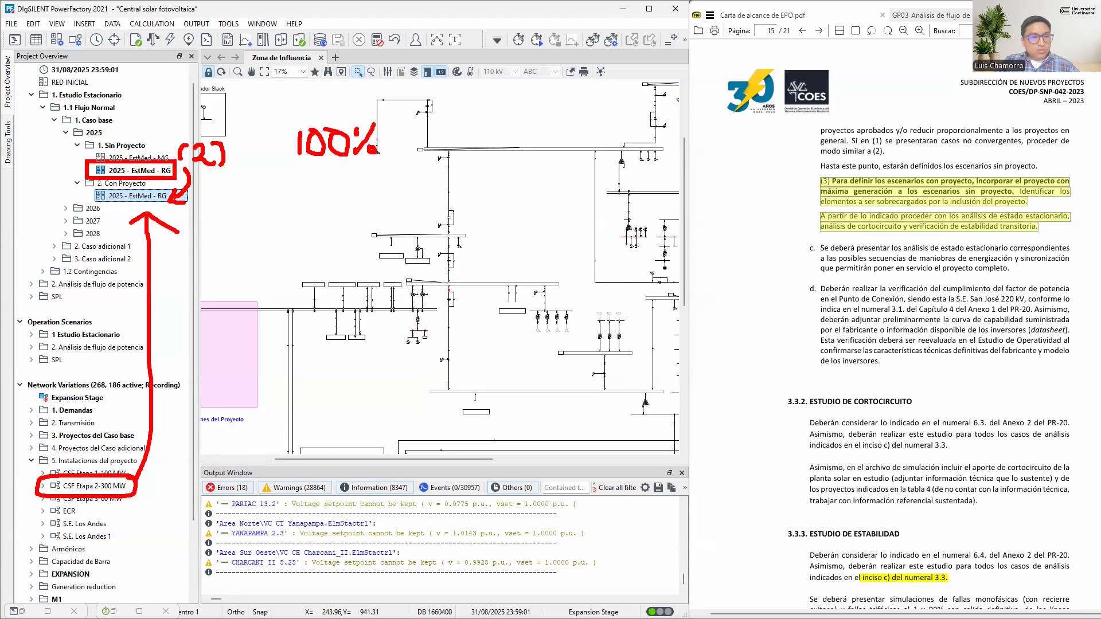
key("Escape")
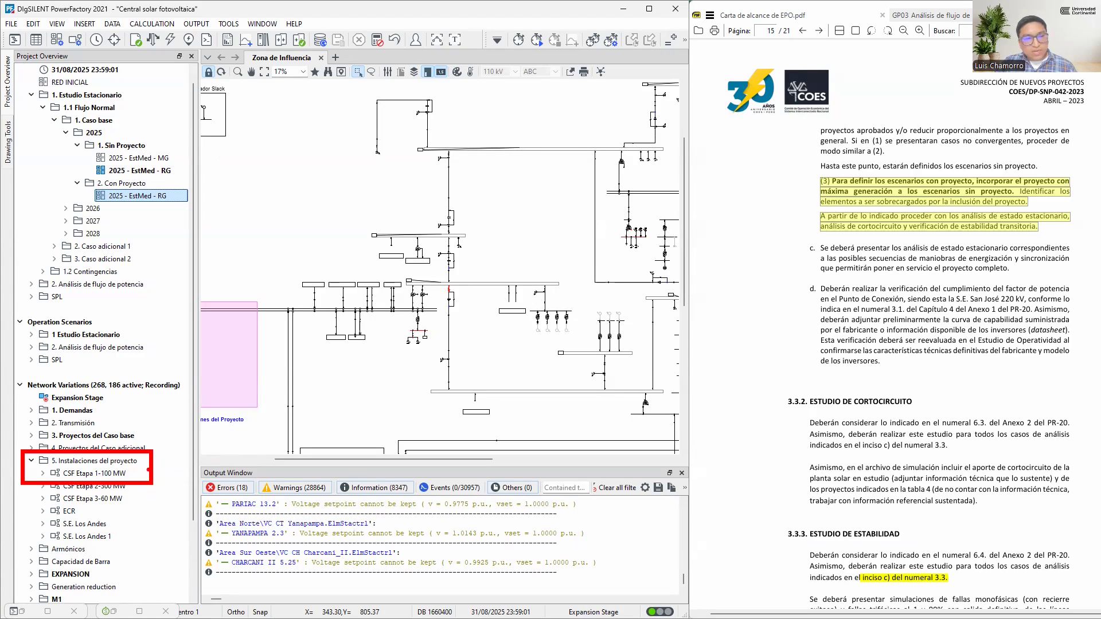
mouse_move(155, 462)
left_mouse_down()
mouse_move(165, 242)
mouse_move(146, 259)
mouse_move(181, 262)
left_mouse_up()
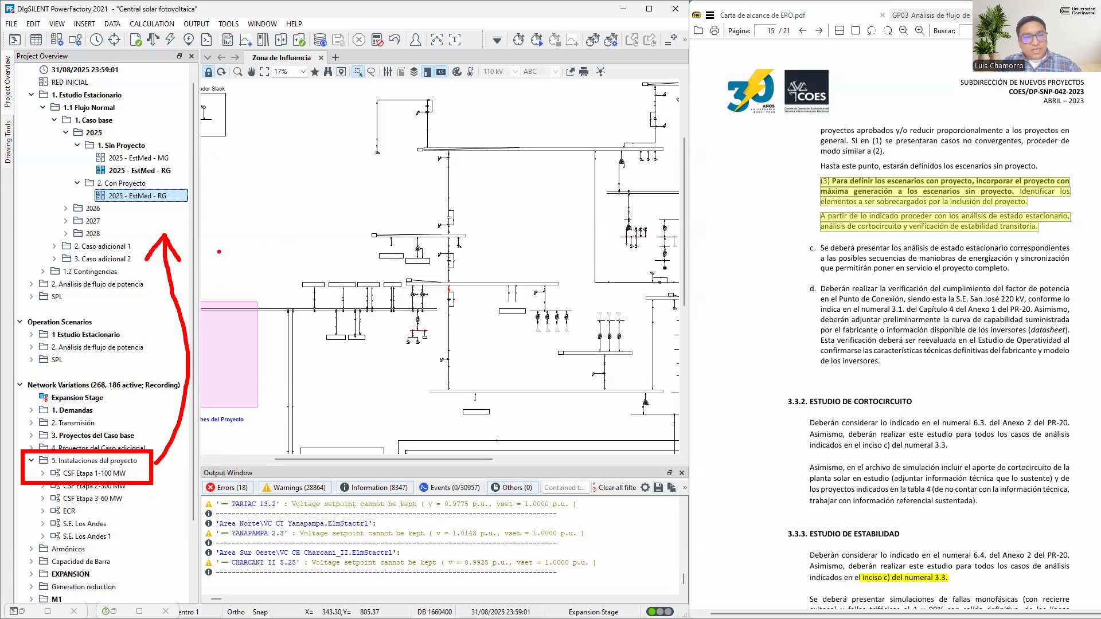
left_click_drag(59, 177, 197, 214)
left_click_drag(269, 265, 272, 184)
left_click_drag(257, 211, 292, 210)
mouse_move(262, 137)
left_mouse_down()
mouse_move(241, 155)
mouse_move(281, 148)
mouse_move(277, 158)
mouse_move(290, 158)
mouse_move(309, 131)
mouse_move(306, 143)
left_mouse_up()
mouse_move(355, 180)
left_mouse_down()
mouse_move(353, 258)
mouse_move(377, 232)
left_mouse_up()
mouse_move(363, 132)
left_mouse_down()
mouse_move(346, 150)
mouse_move(367, 160)
mouse_move(398, 127)
left_mouse_up()
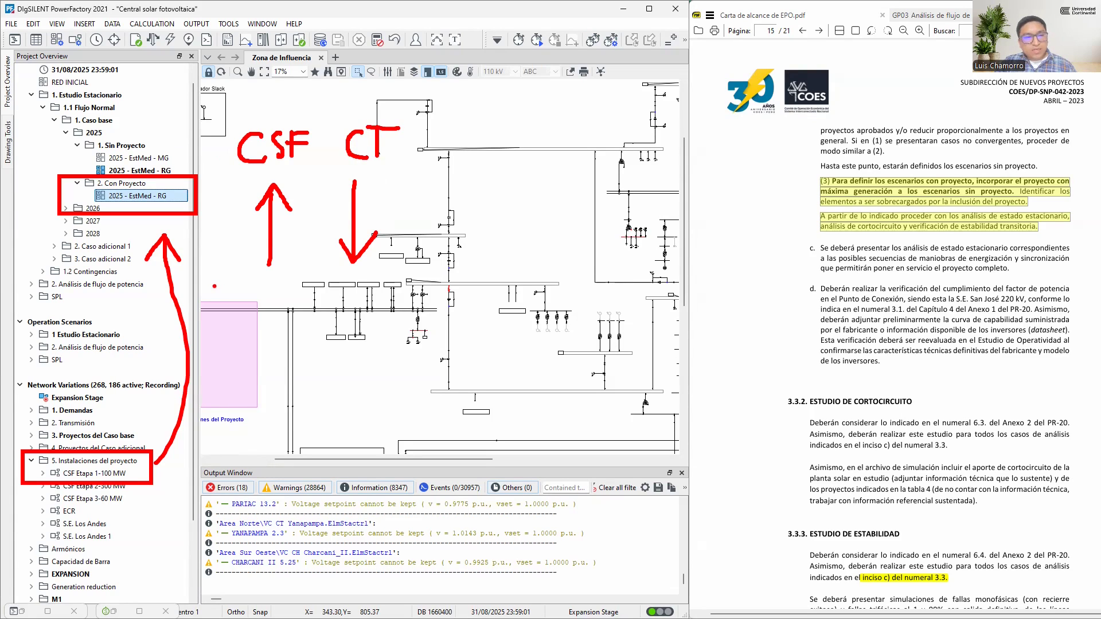
left_click_drag(213, 286, 433, 288)
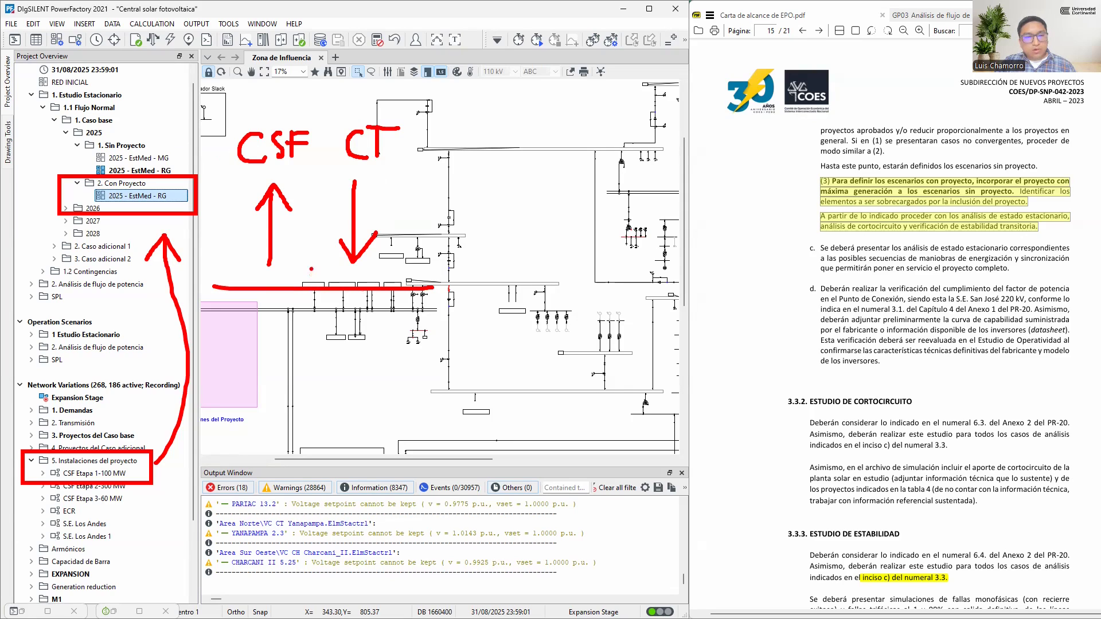
key("Escape")
Activate the 2025 - EstMed - RG study case under 2. Con Proyecto and run the load flow calculation
right_click(166, 198)
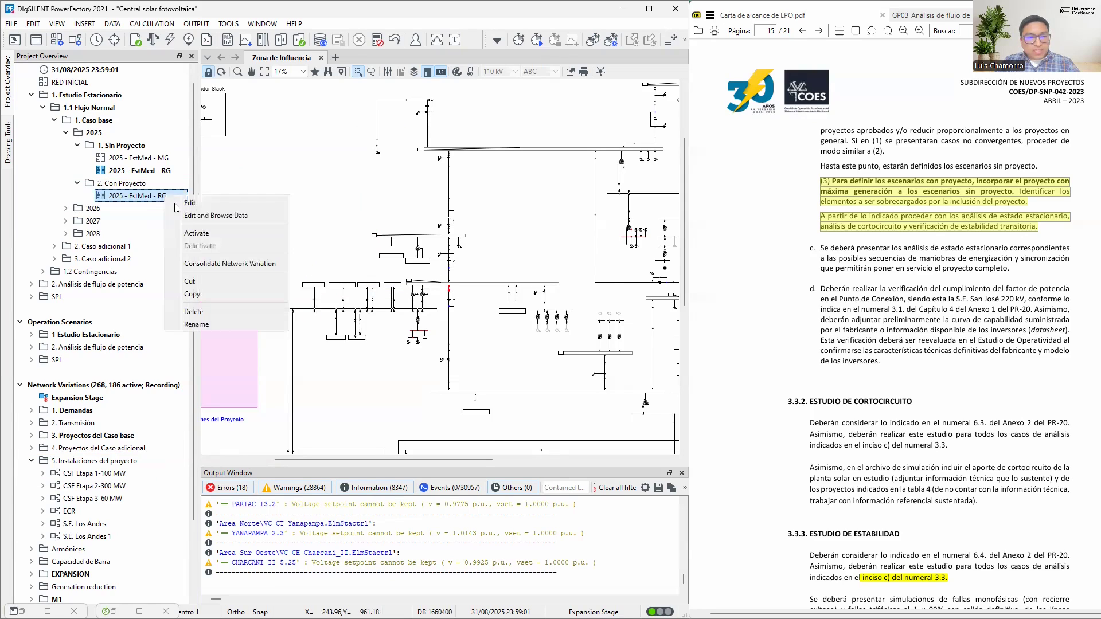
left_click(197, 233)
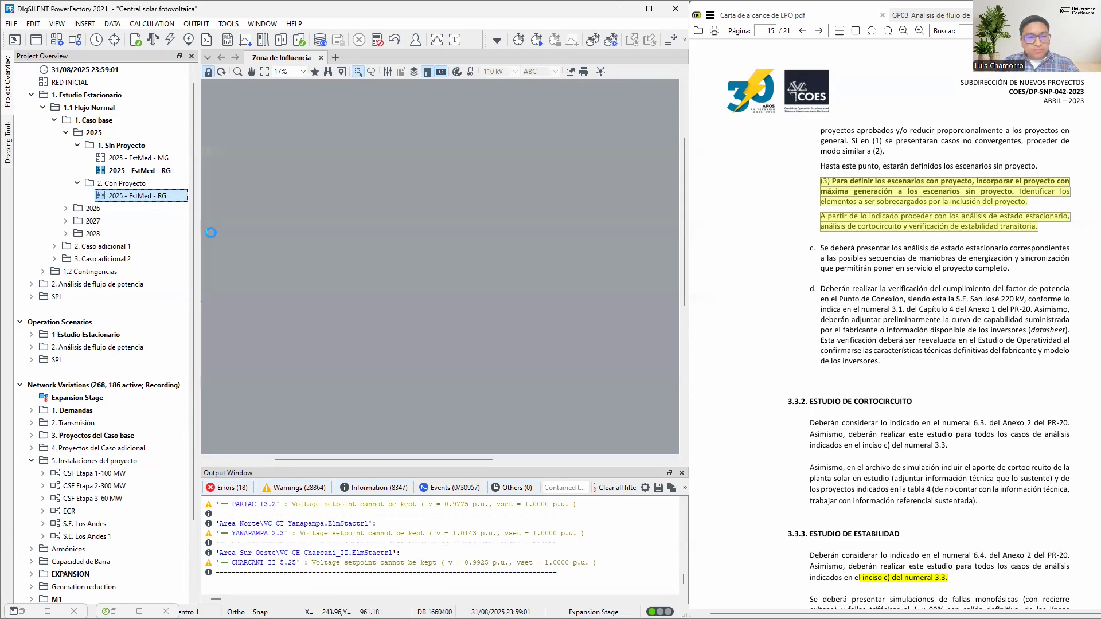
scroll(232, 285, "up", 2)
scroll(288, 279, "down", 5)
key("F10")
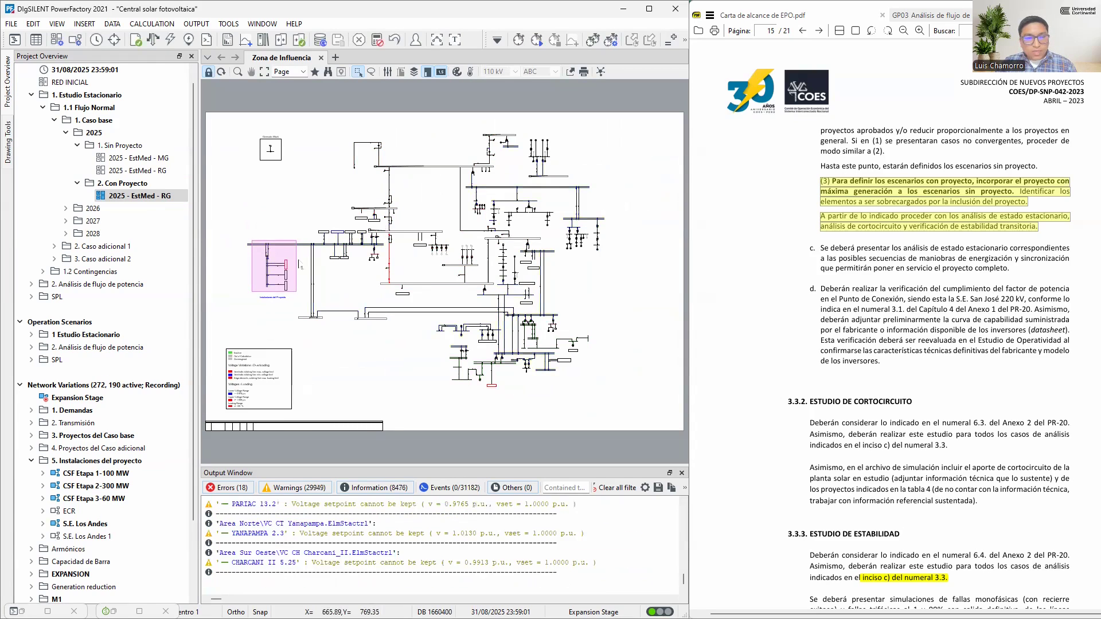
Examine the load flow results across the Zona de Influencia diagram, including line loading and the output of the project installations
scroll(258, 275, "up", 2)
scroll(258, 274, "up", 4)
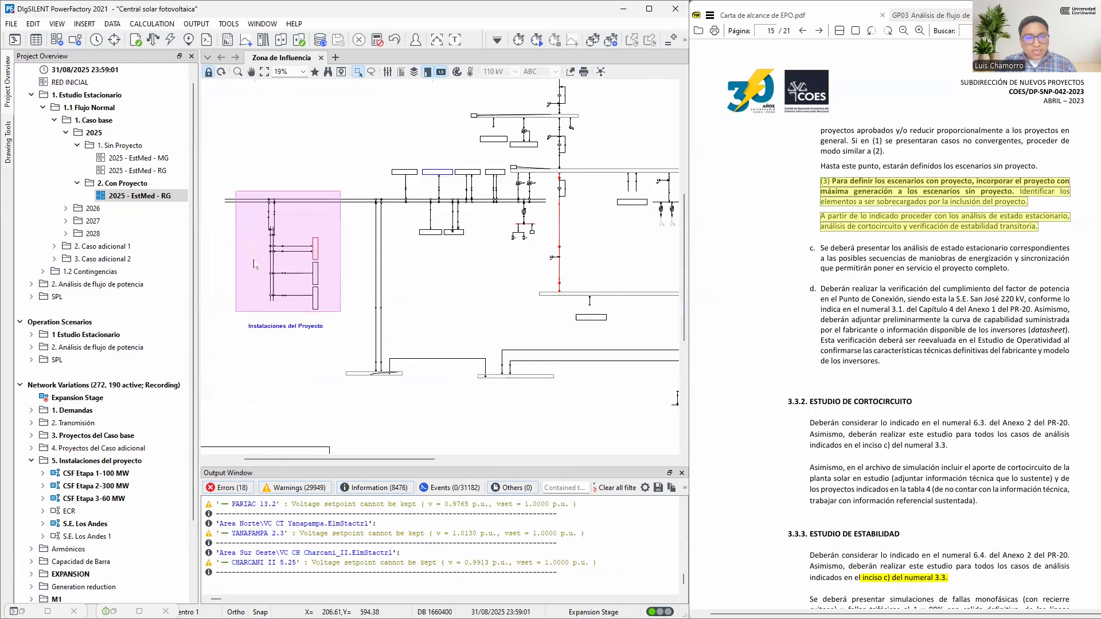
scroll(260, 221, "down", 4)
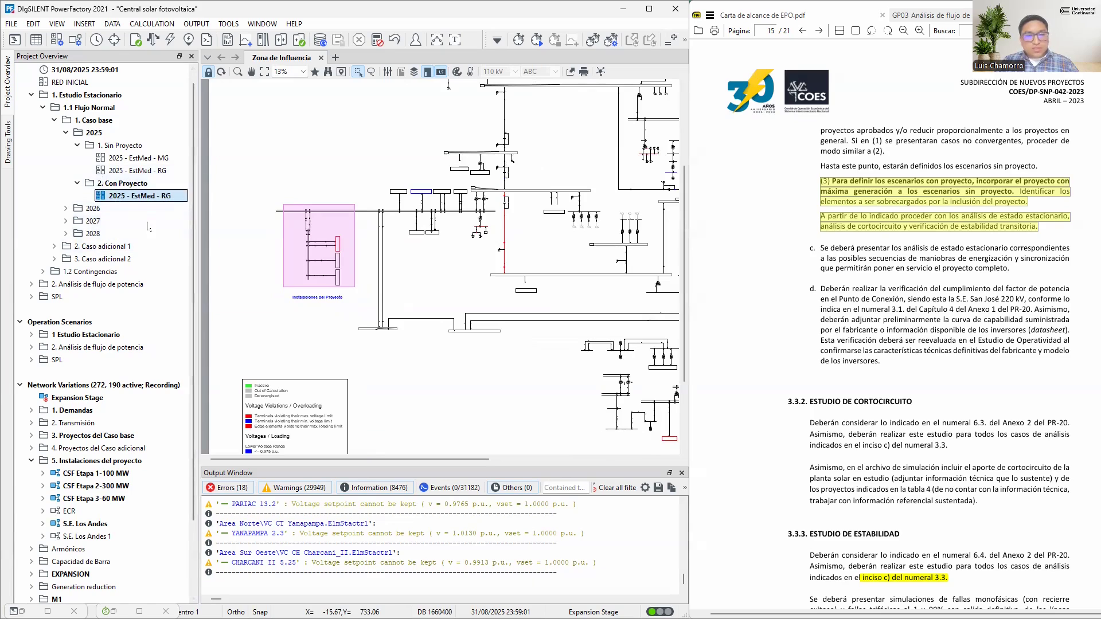
scroll(510, 235, "up", 3)
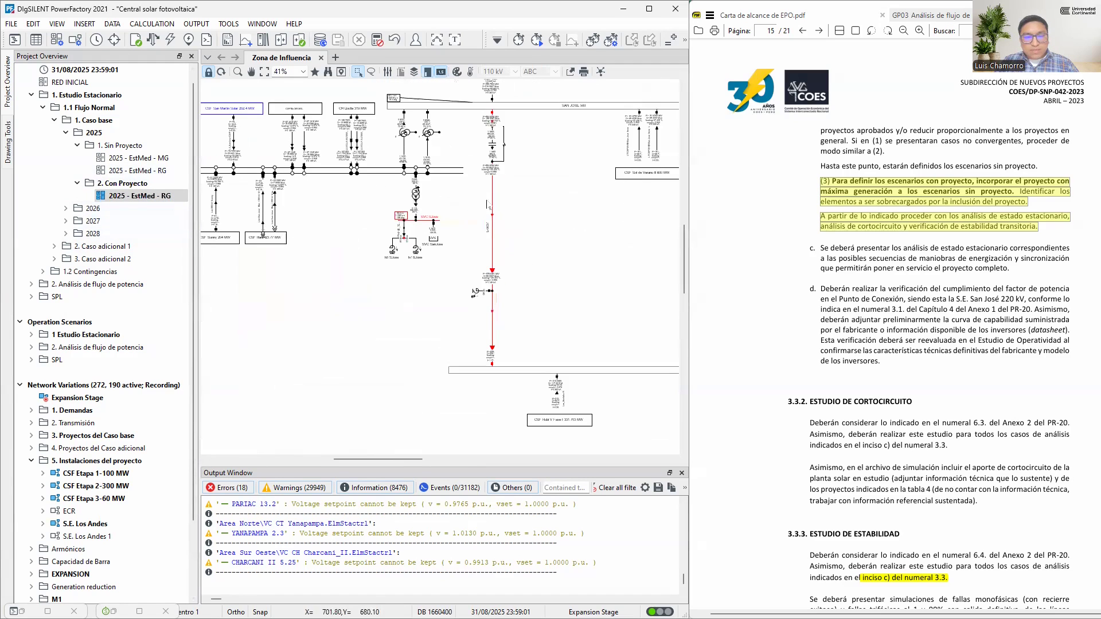
scroll(514, 339, "up", 2)
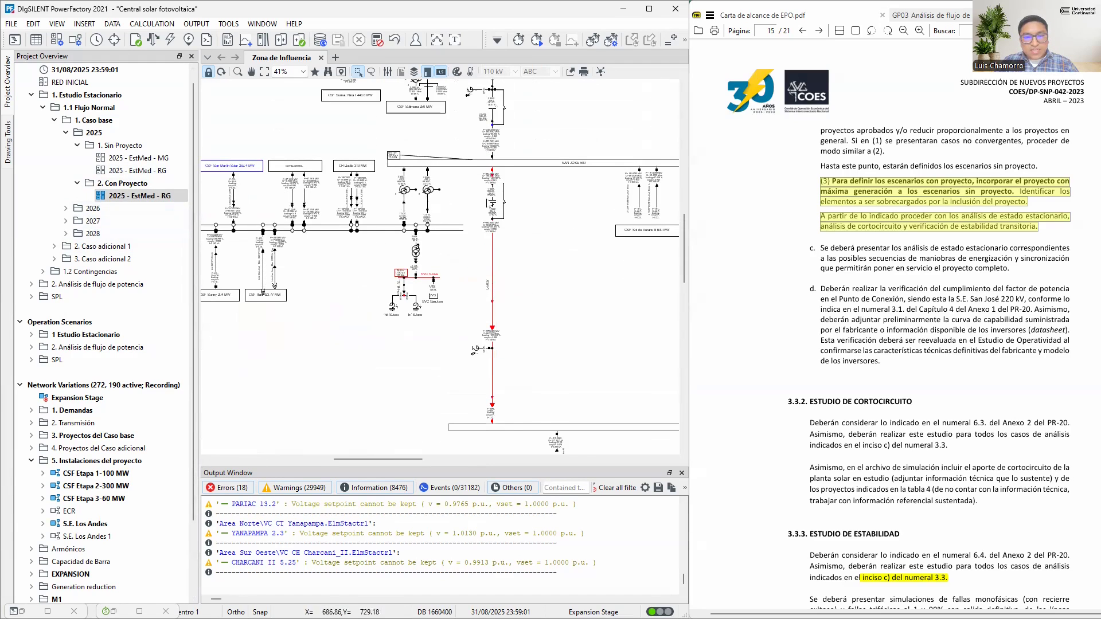
scroll(310, 307, "down", 4)
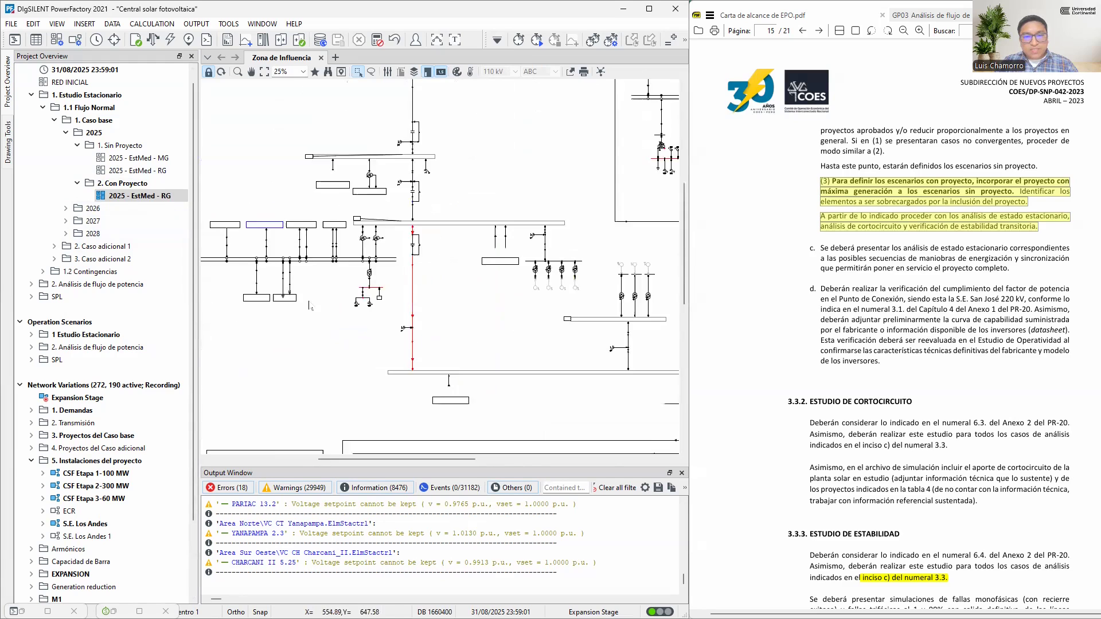
scroll(310, 307, "up", 3)
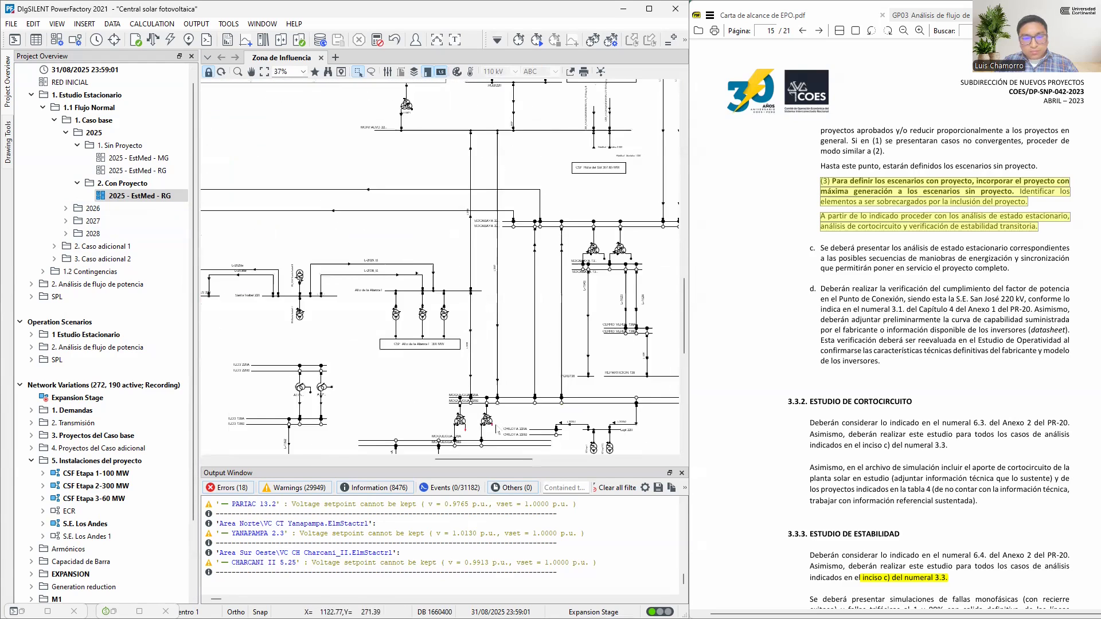
scroll(439, 267, "up", 2)
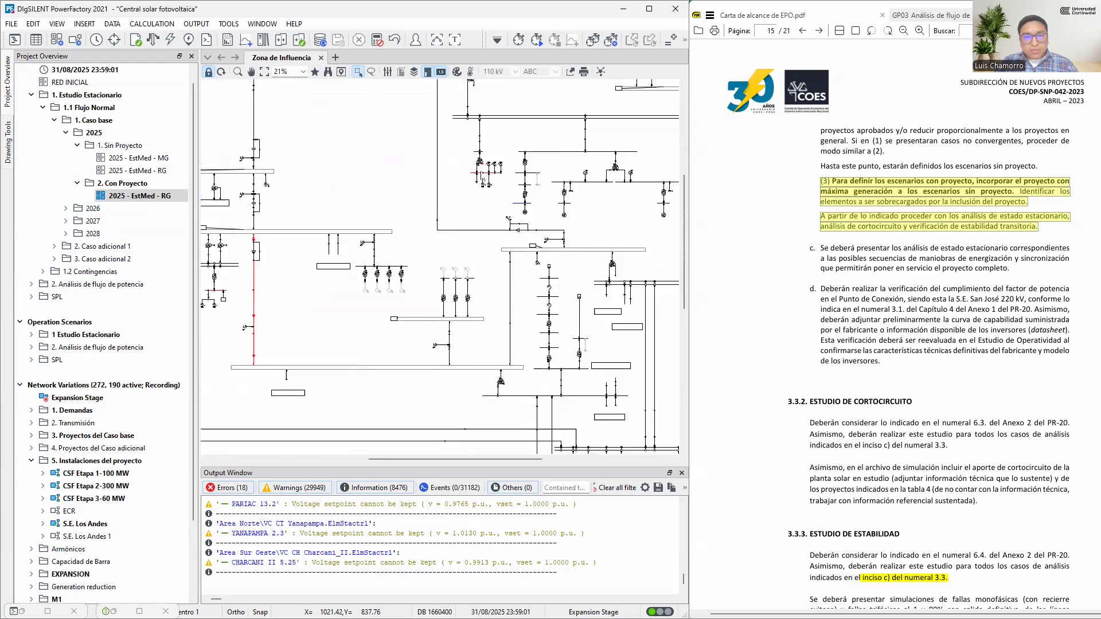
scroll(387, 338, "up", 5)
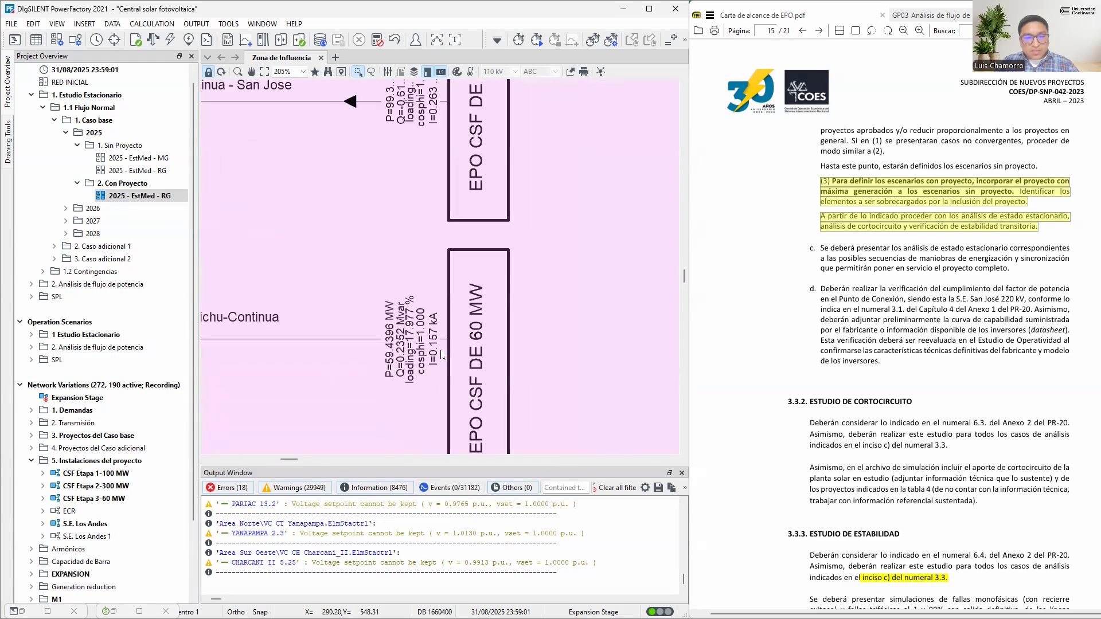
scroll(386, 340, "down", 5)
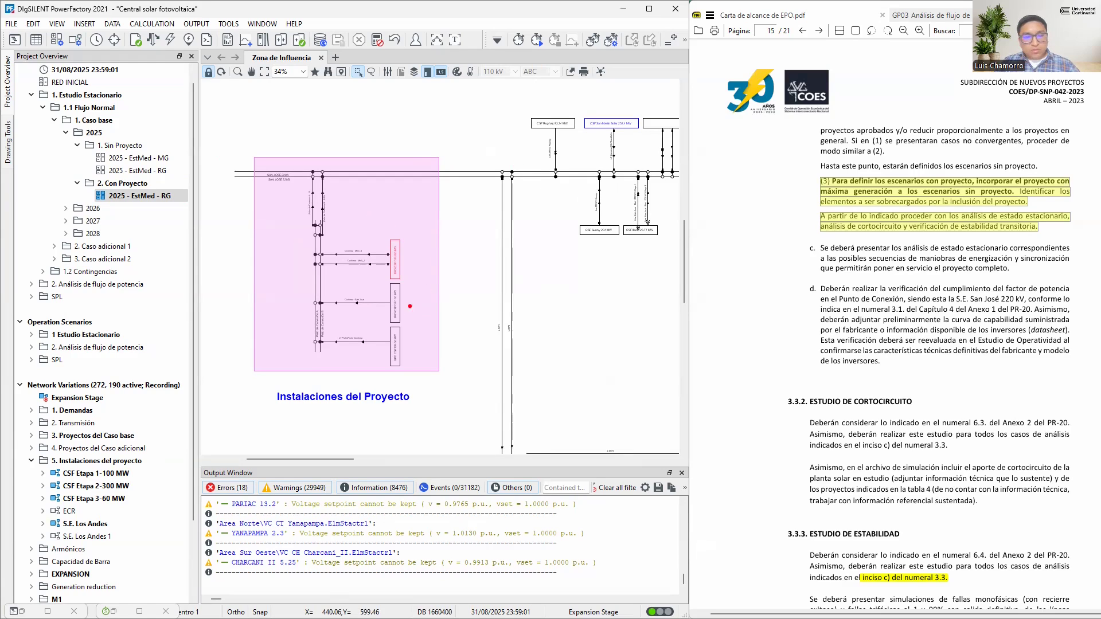
left_click_drag(402, 301, 458, 301)
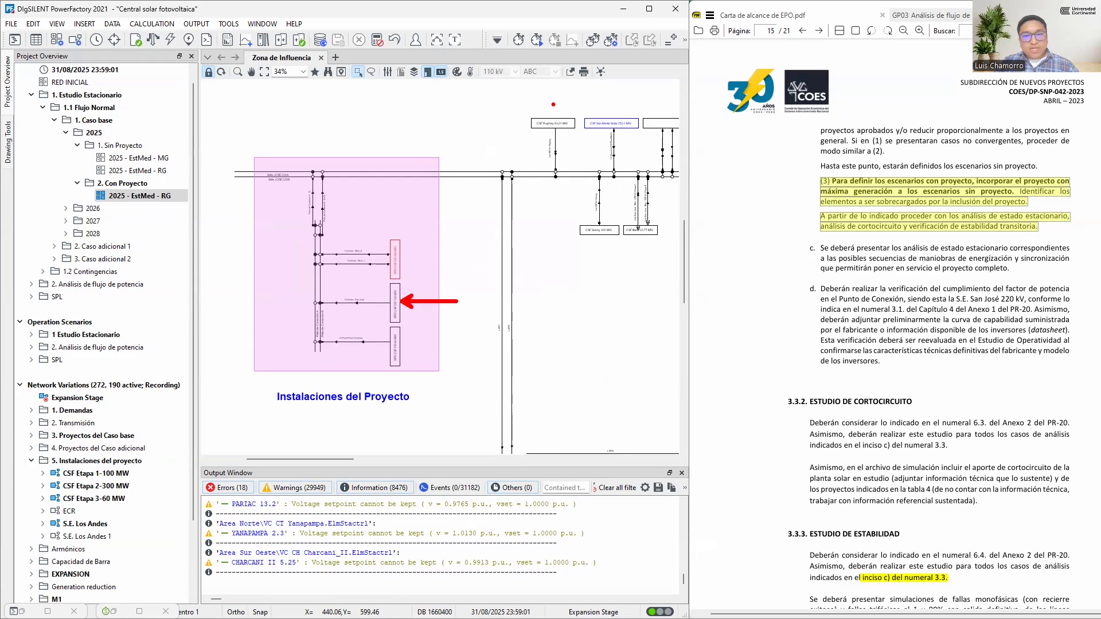
mouse_move(505, 93)
left_mouse_down()
mouse_move(639, 191)
mouse_move(687, 250)
left_mouse_up()
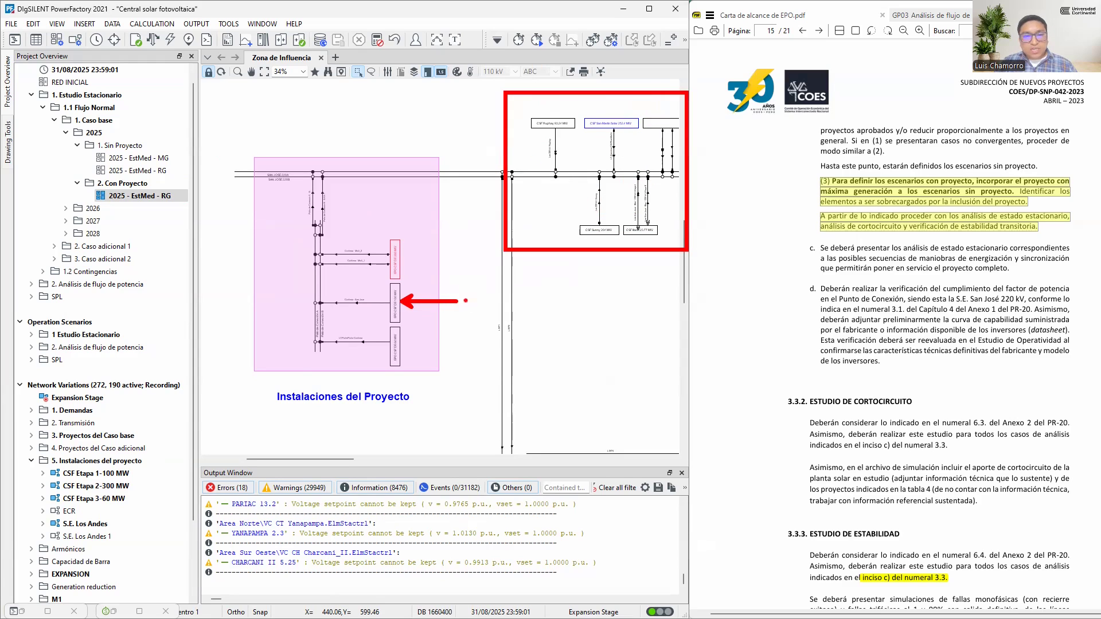
mouse_move(462, 285)
left_mouse_down()
mouse_move(360, 282)
mouse_move(340, 185)
mouse_move(325, 191)
mouse_move(358, 198)
left_mouse_up()
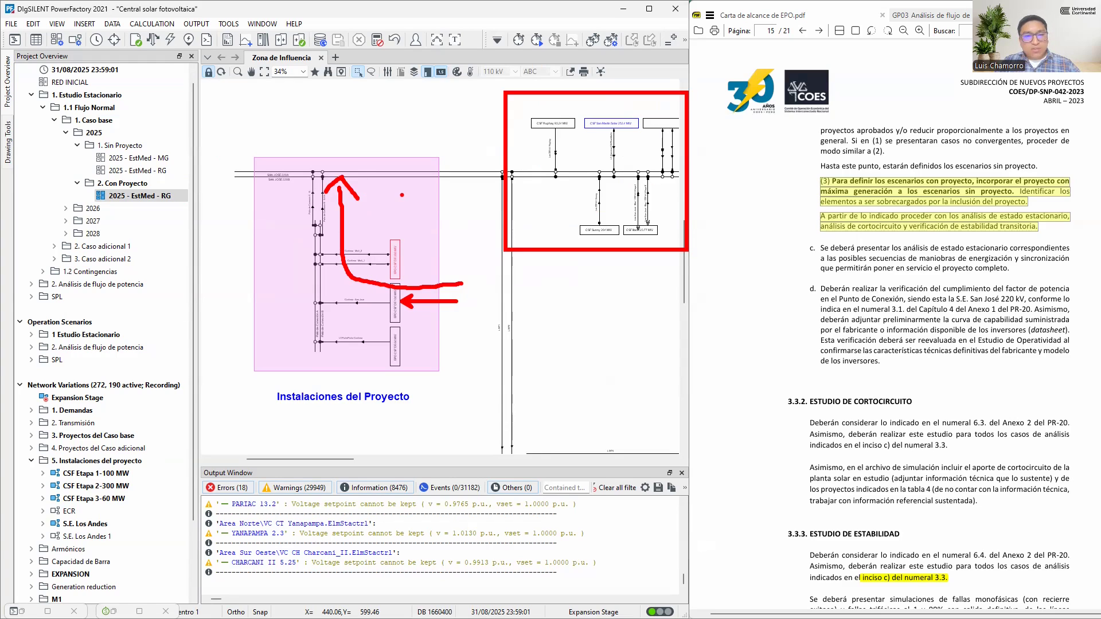
key("Escape")
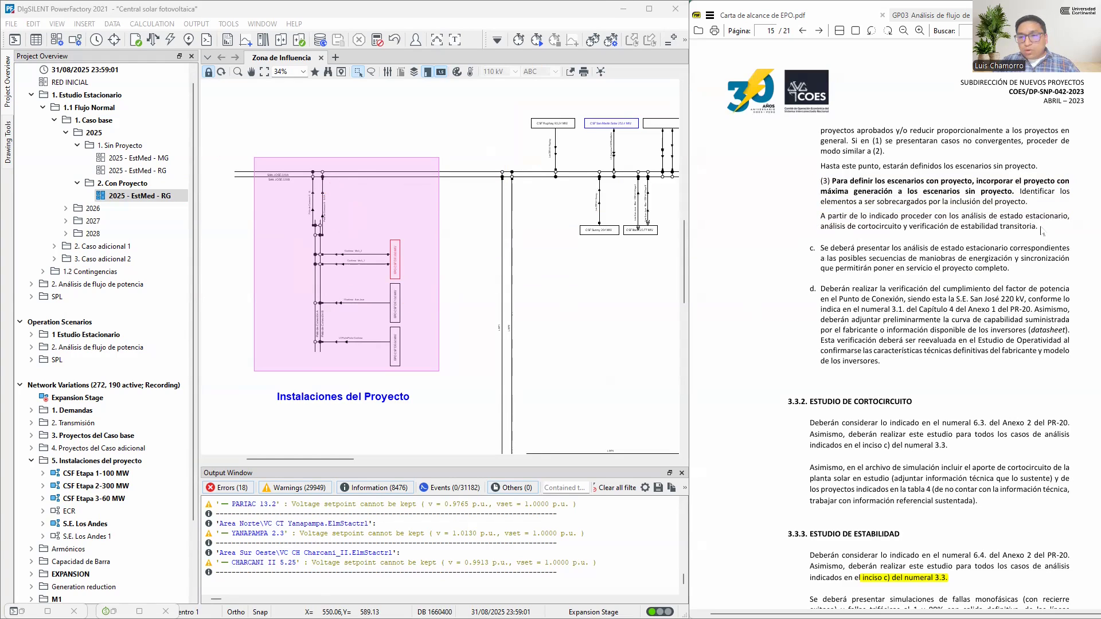
left_click_drag(1040, 227, 821, 217)
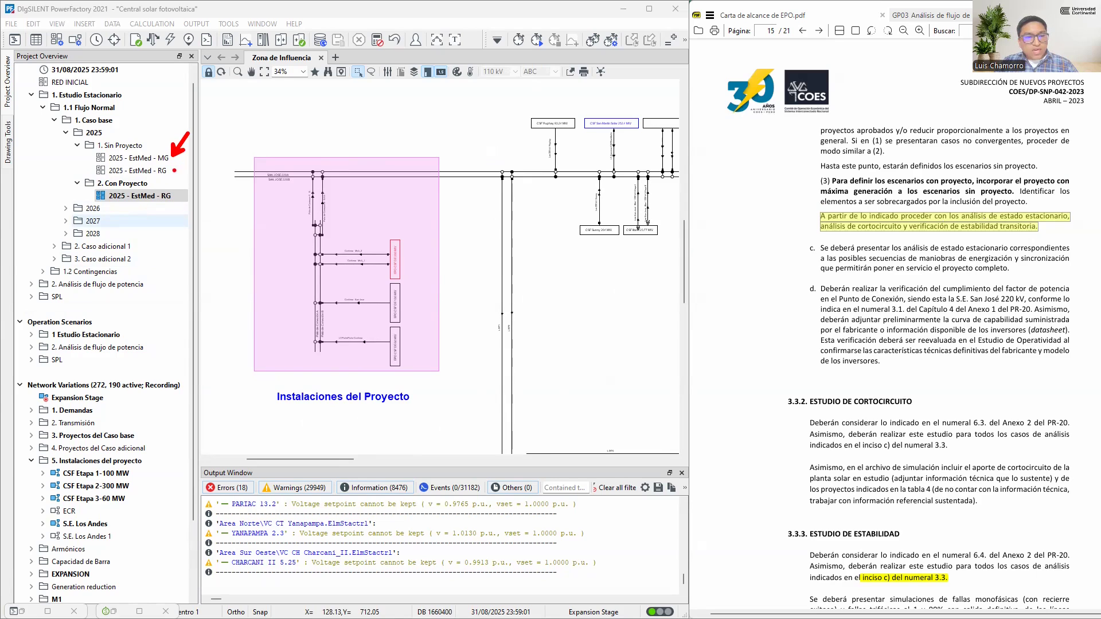
left_click_drag(174, 171, 209, 154)
left_click_drag(180, 196, 201, 195)
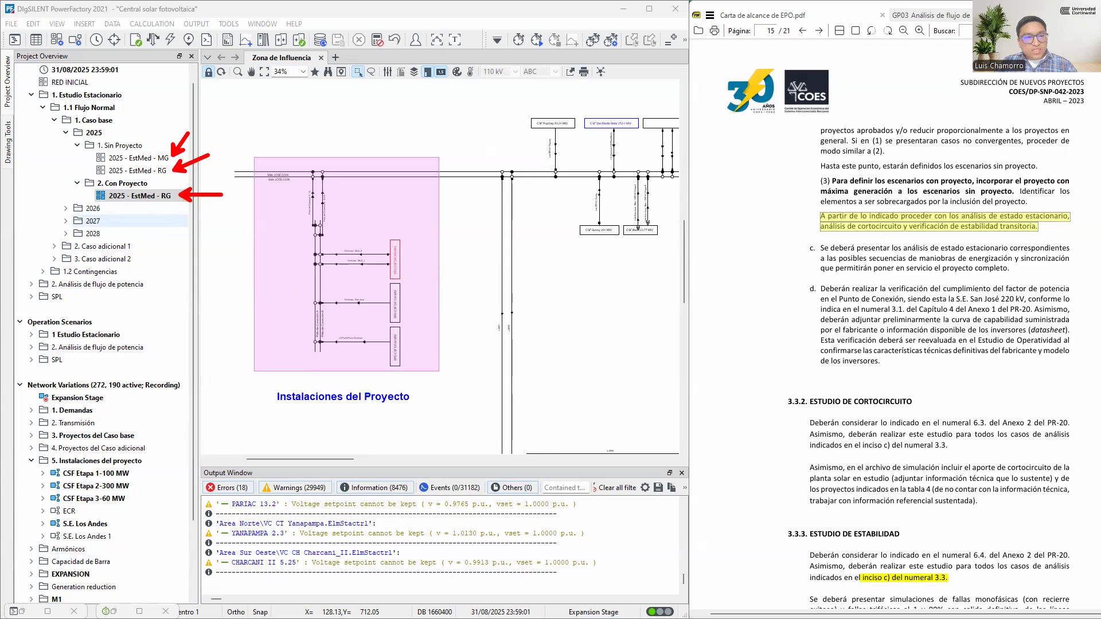
mouse_move(242, 141)
left_mouse_down()
mouse_move(367, 339)
mouse_move(468, 420)
left_mouse_up()
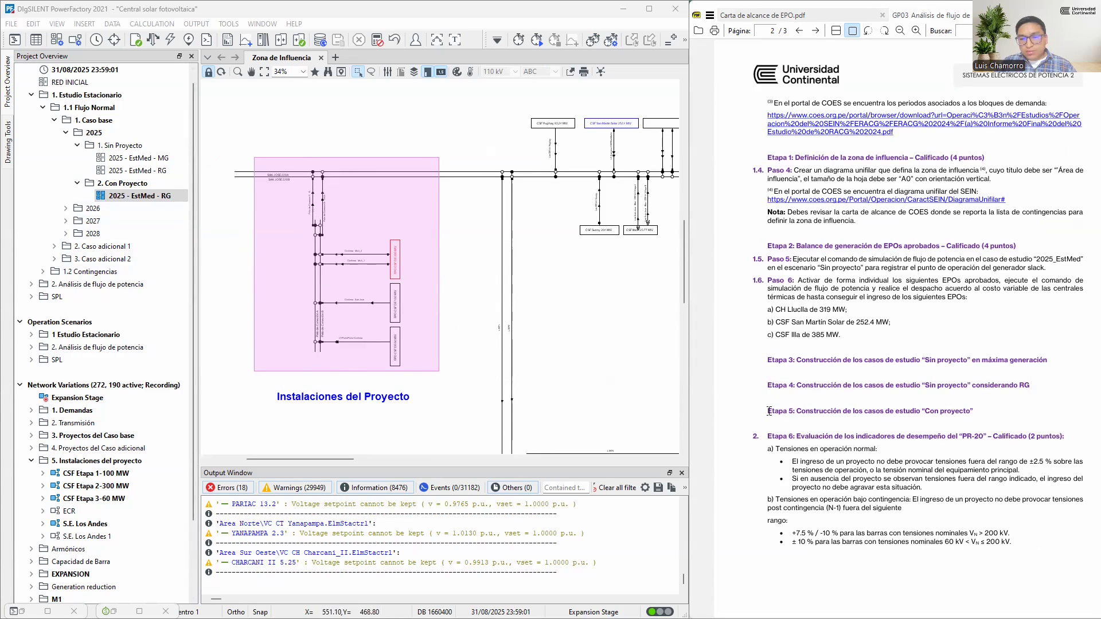
Review Etapa 3 to Etapa 6 in the assignment guide, from study case construction to the PR-20 performance indicators
left_click_drag(770, 409, 974, 412)
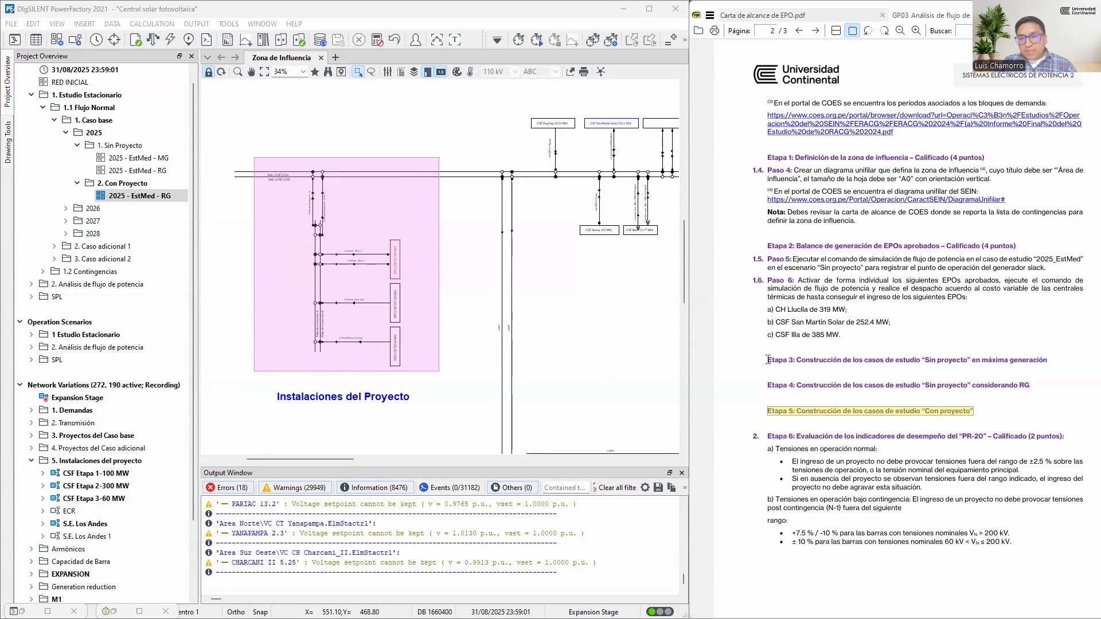
left_click_drag(768, 360, 981, 405)
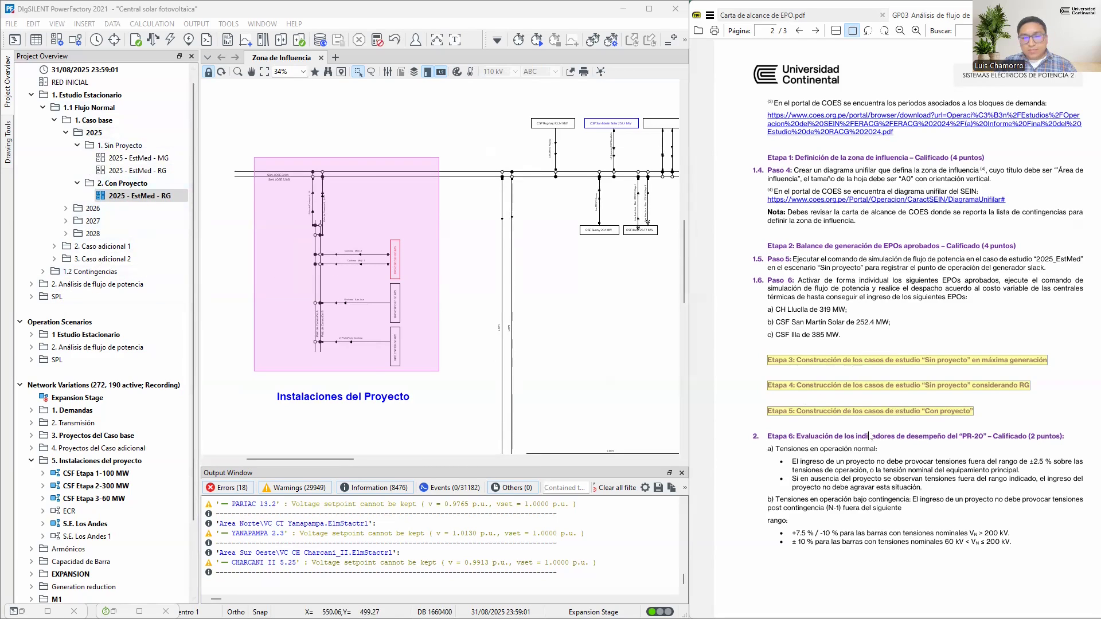
left_click(769, 436)
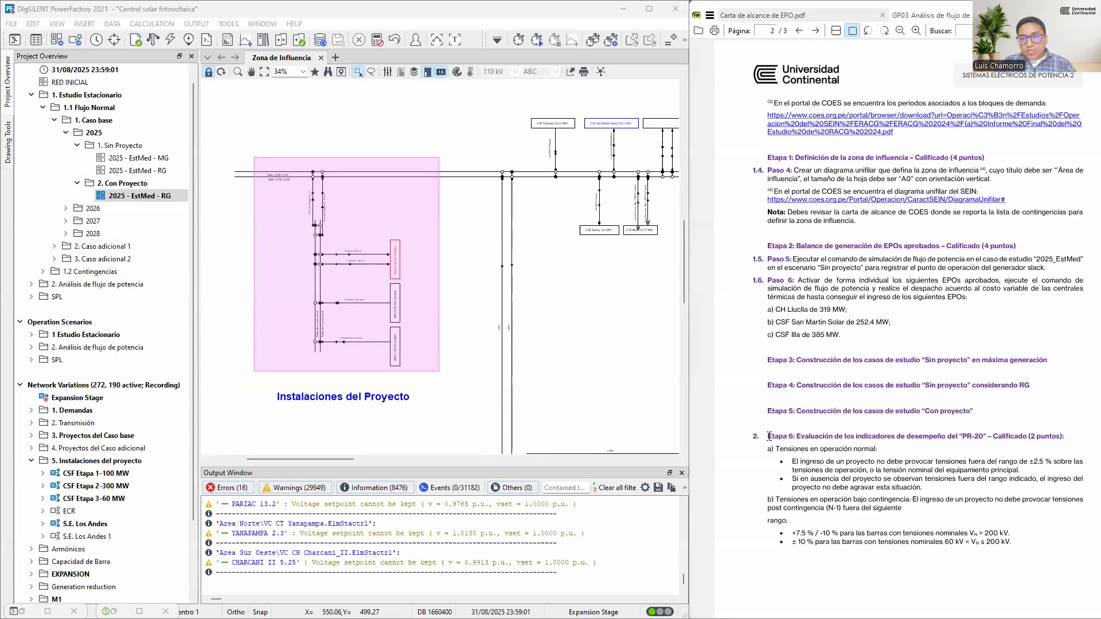
left_click_drag(769, 436, 1069, 437)
left_click(769, 434)
left_click_drag(769, 435, 1069, 437)
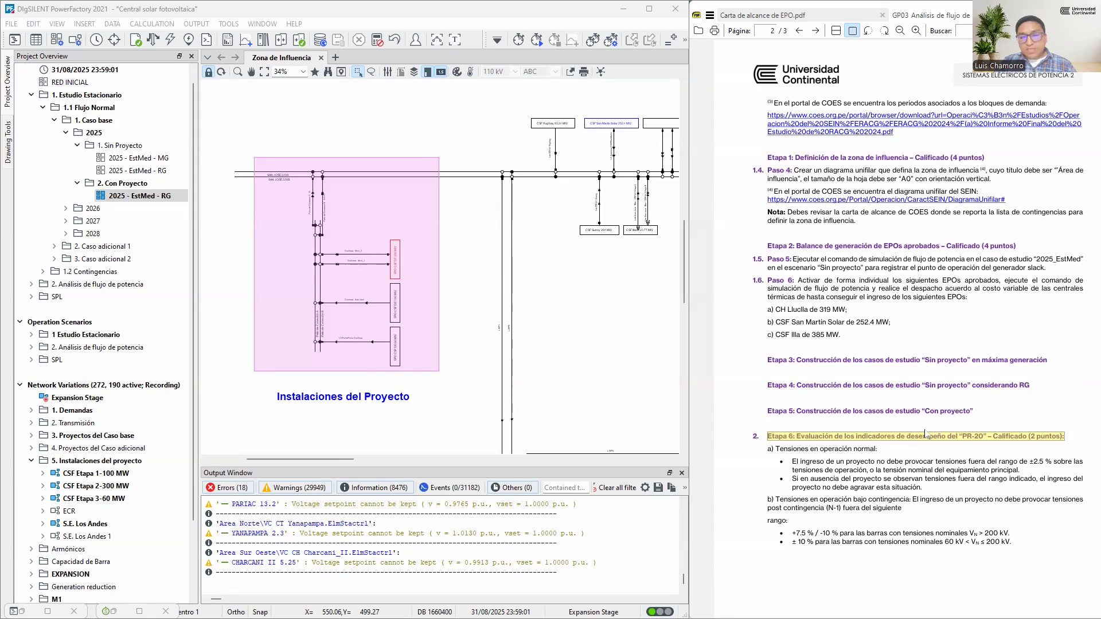
Bring up the Data Manager and display the contents of the 3. Resultados script under Scripts, 1. Filtro
left_click(471, 177)
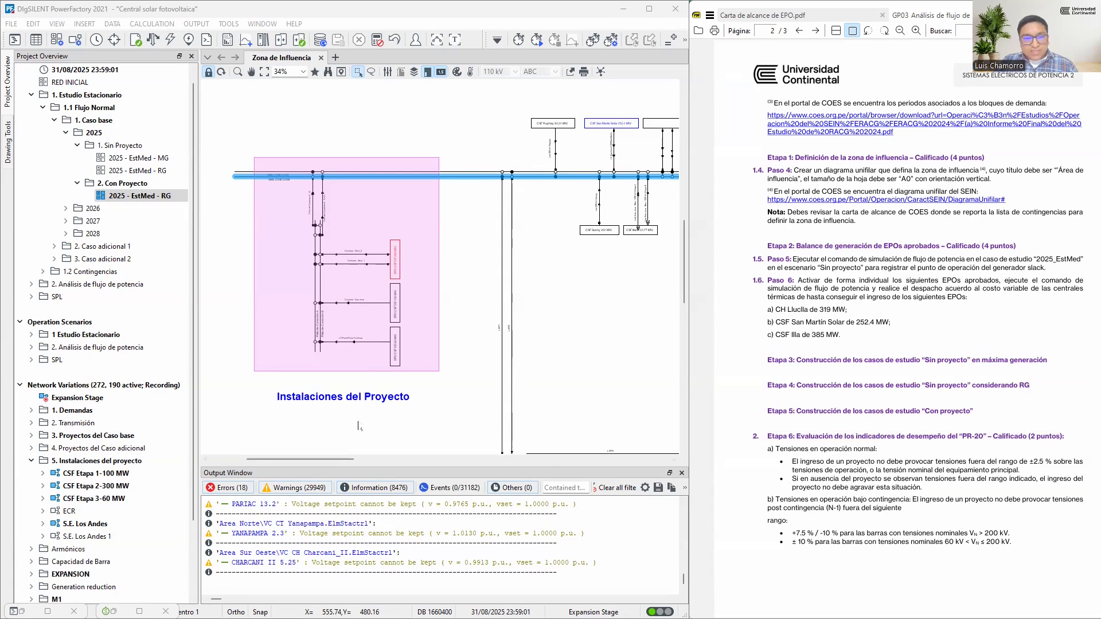
left_click(22, 612)
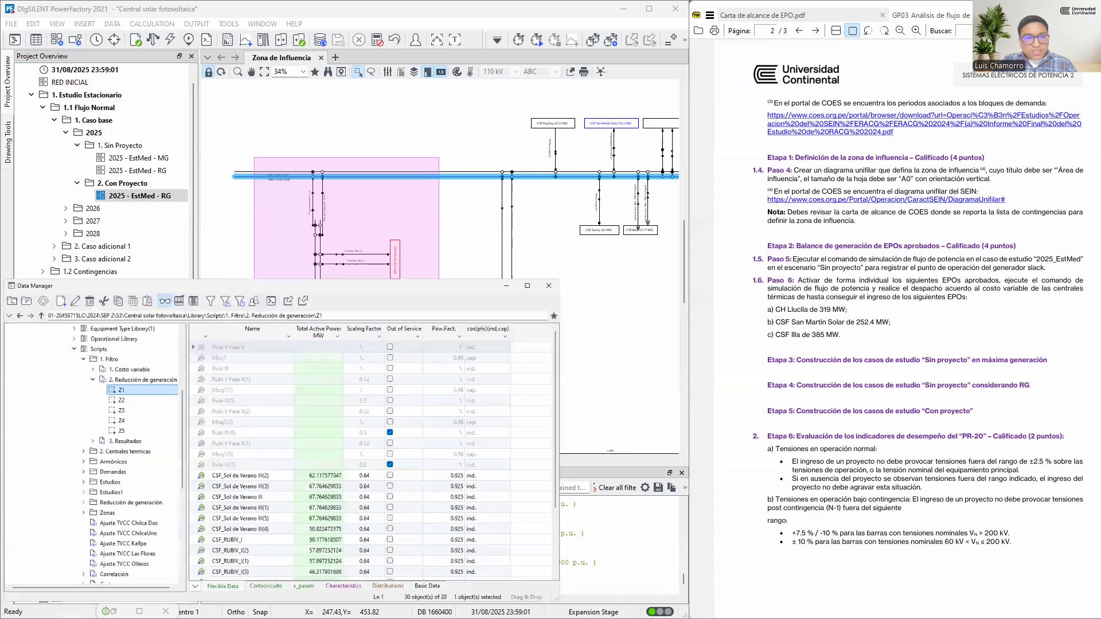
left_click(110, 330)
left_click(119, 344)
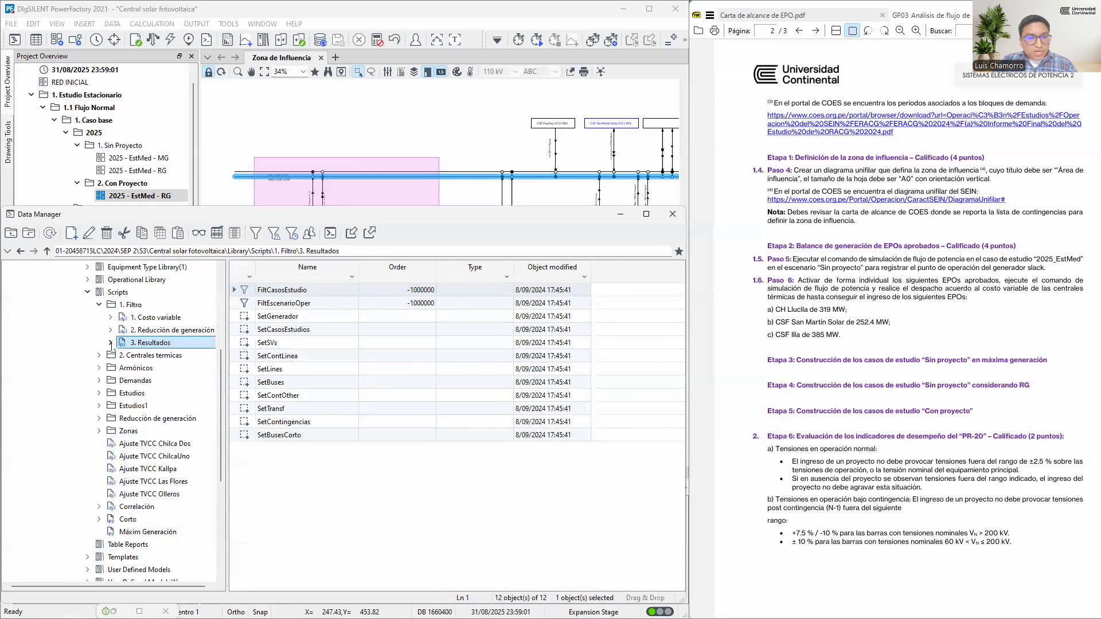
Display the flexible data of SetBuses under 3. Resultados, widen the u, Magnitude column and look through the bus voltages
left_click(111, 343)
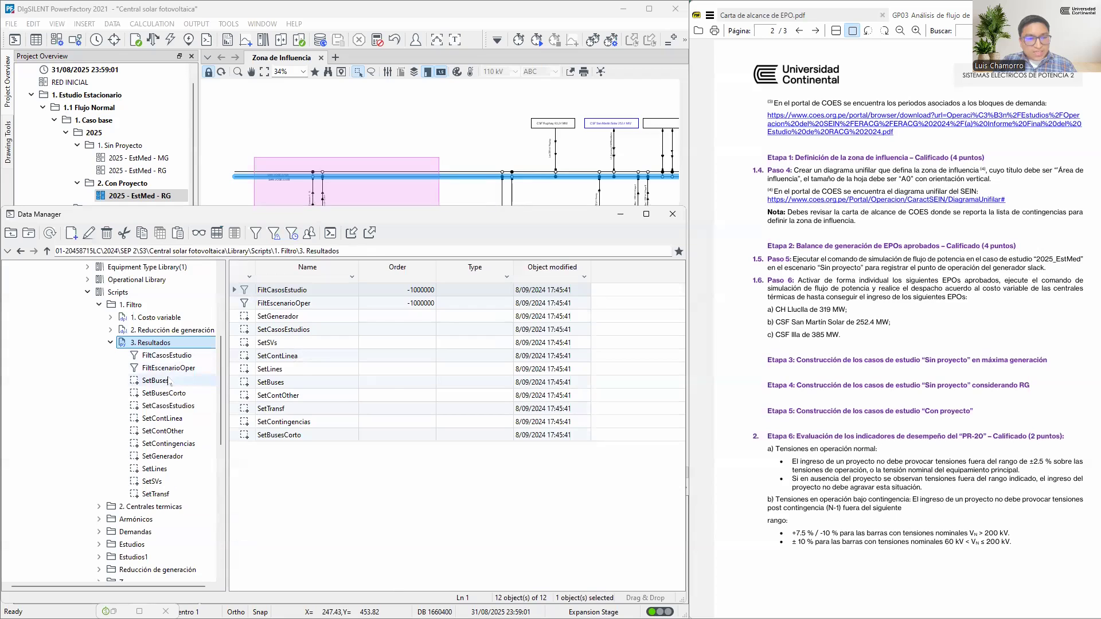
left_click(168, 382)
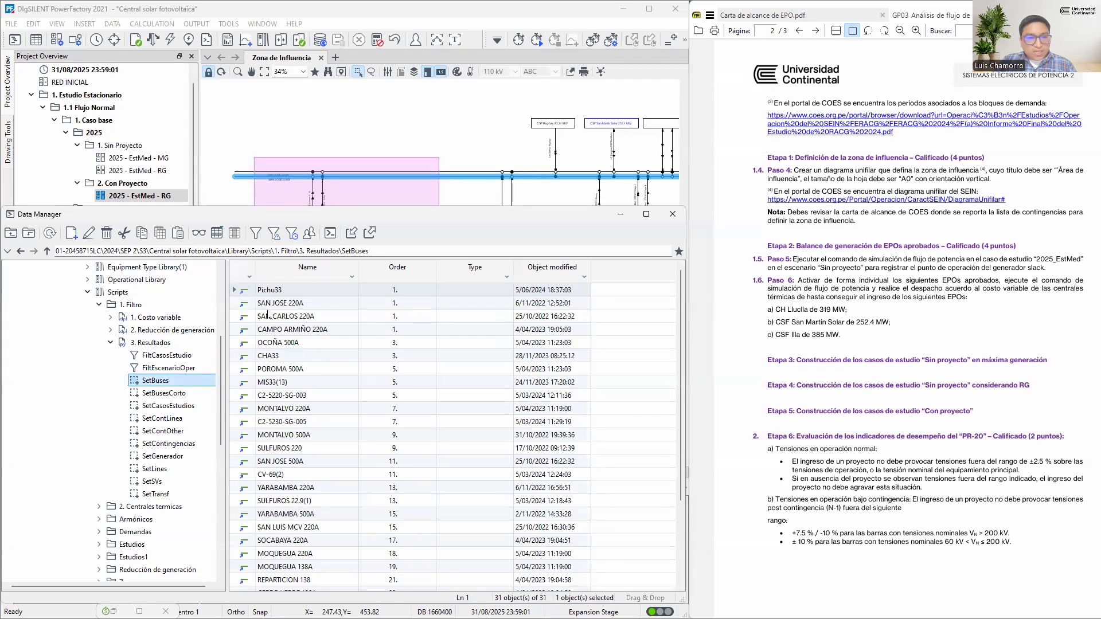
left_click(201, 235)
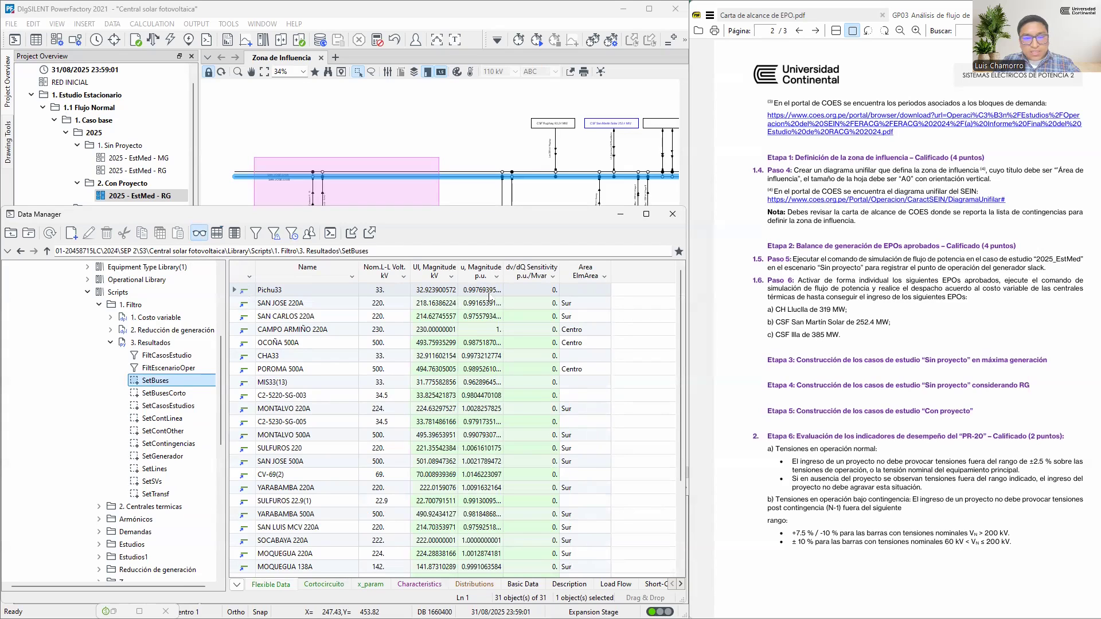
left_click_drag(503, 270, 521, 269)
scroll(379, 422, "down", 3)
scroll(378, 423, "up", 3)
scroll(325, 383, "down", 3)
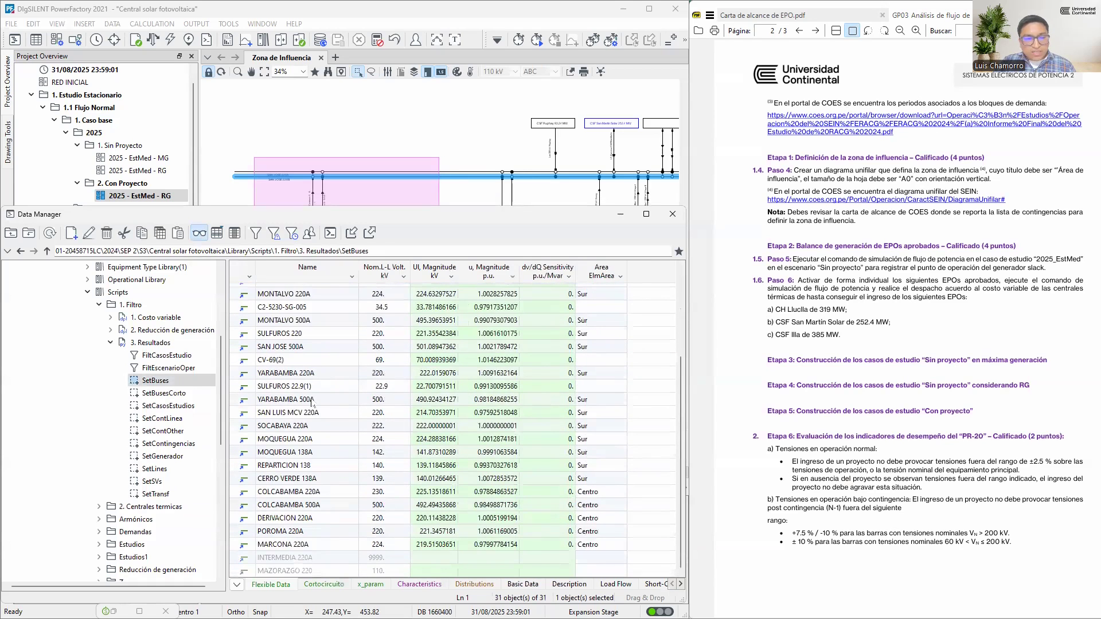
scroll(319, 446, "up", 3)
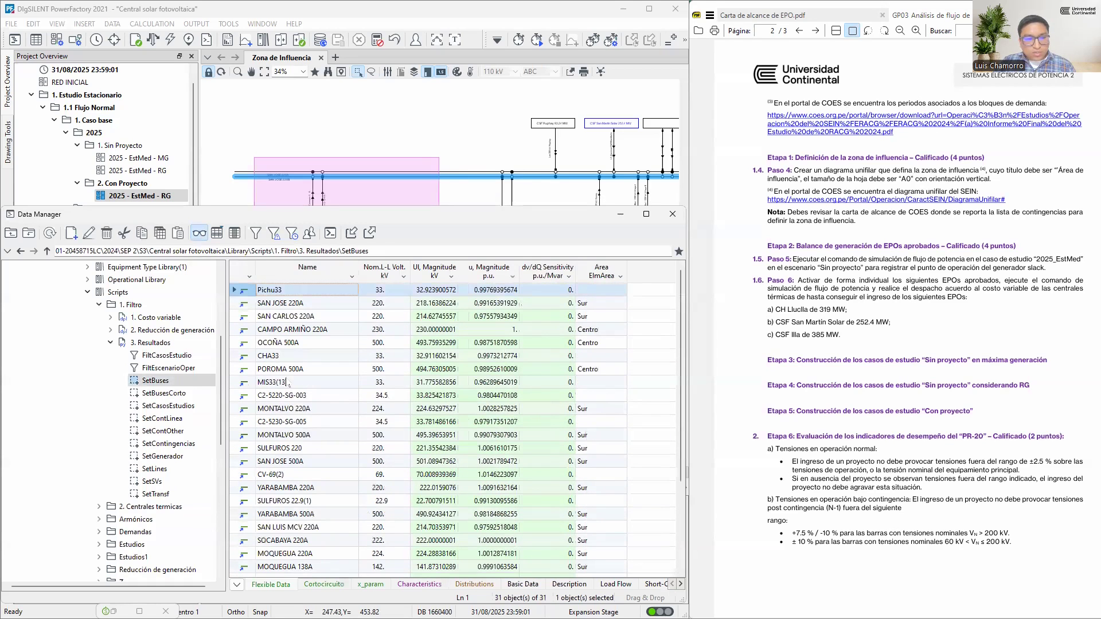
Copy the Name through u, Magnitude columns for all SetBuses rows with column headers and paste them into the Excel sheet at A1
left_click(277, 295)
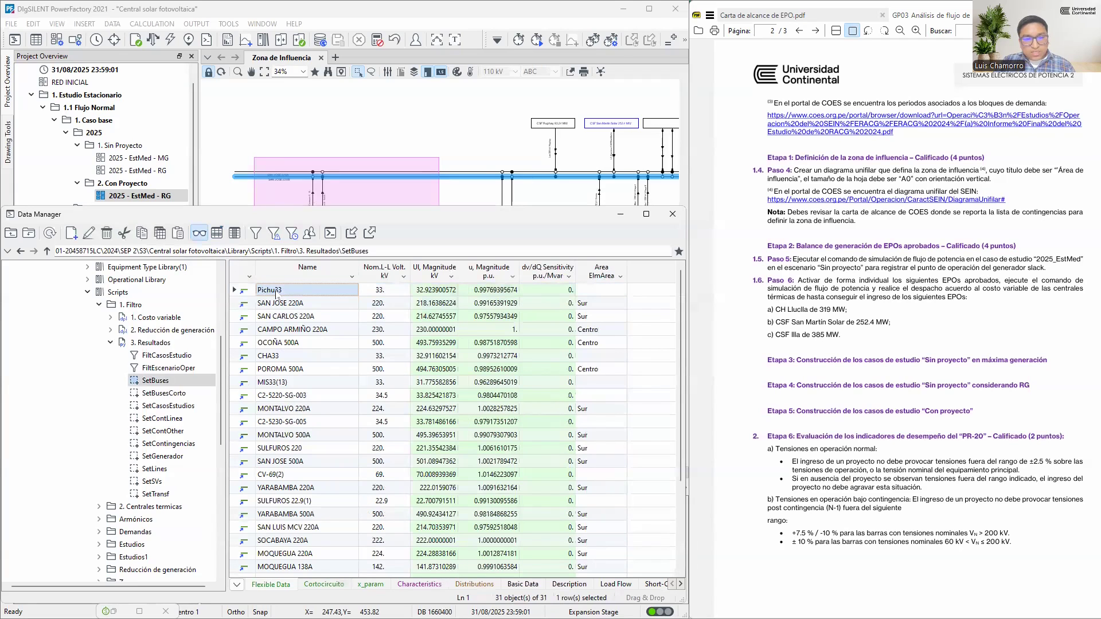
left_click(491, 295)
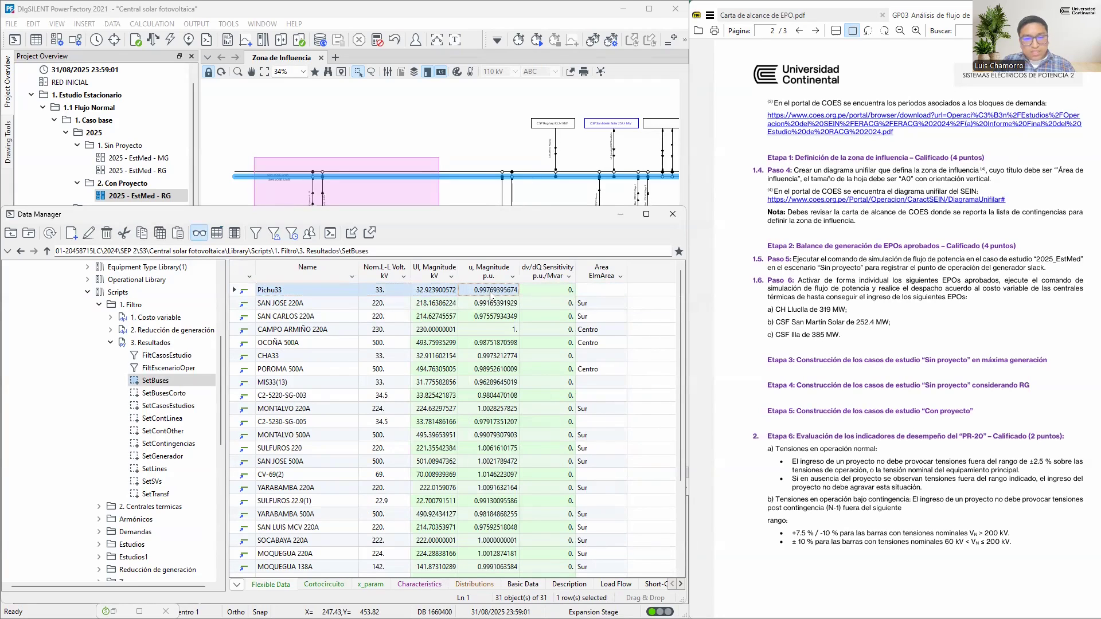
left_click_drag(491, 297, 474, 600)
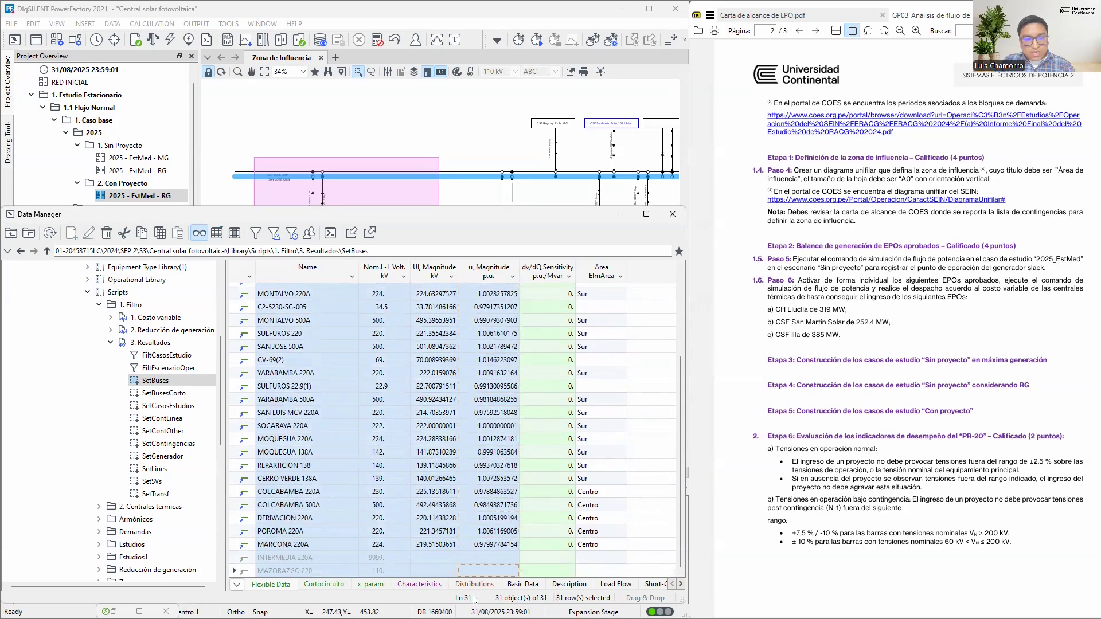
scroll(328, 371, "up", 3)
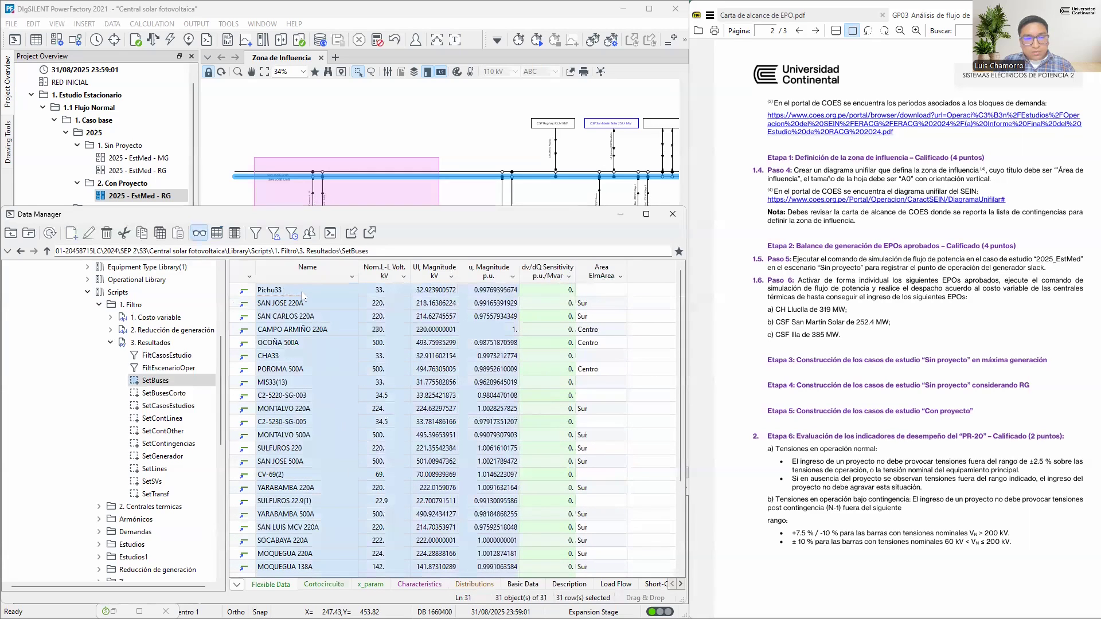
right_click(391, 330)
mouse_move(442, 416)
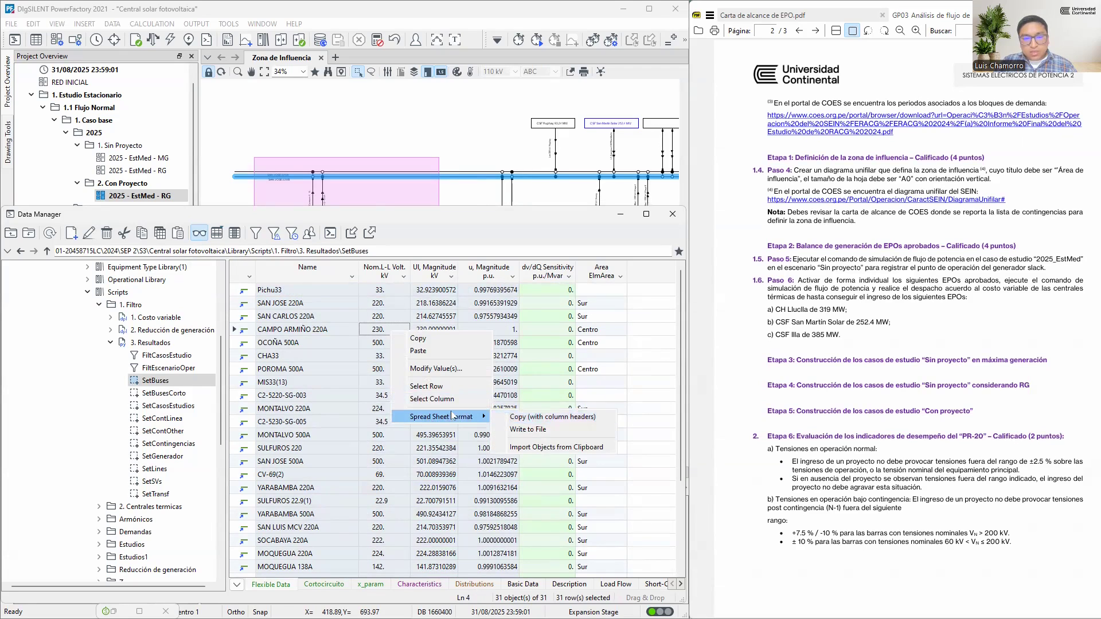
left_click(531, 423)
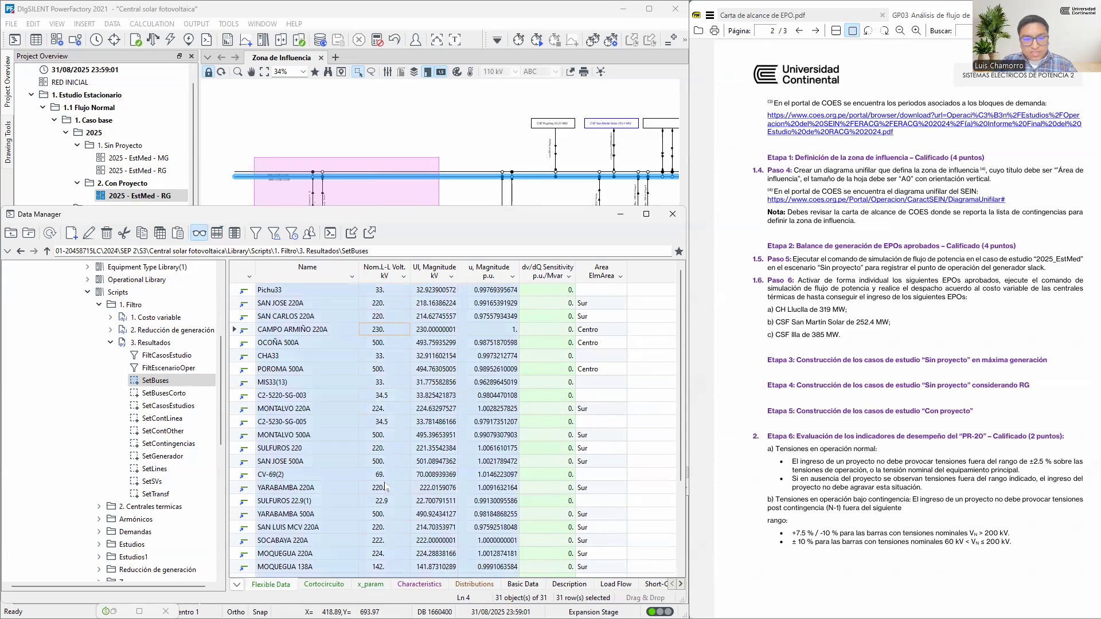
key("alt+Tab")
key("ctrl+v")
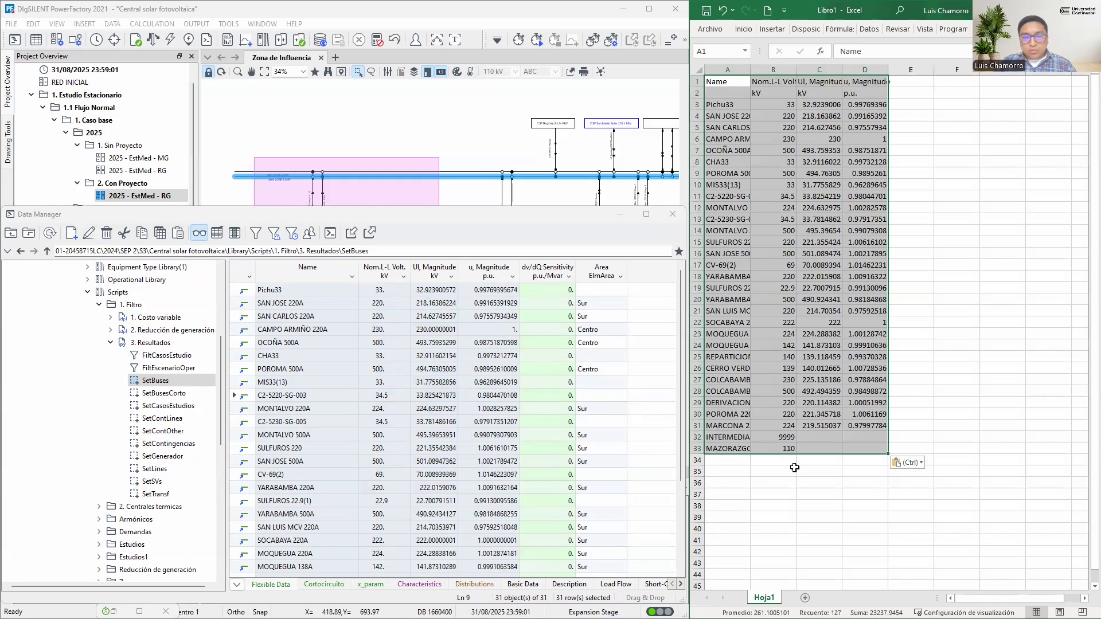
Minimize the Data Manager and select the per-unit bus voltages in D3:D31 of the Excel sheet to check them
left_click(621, 215)
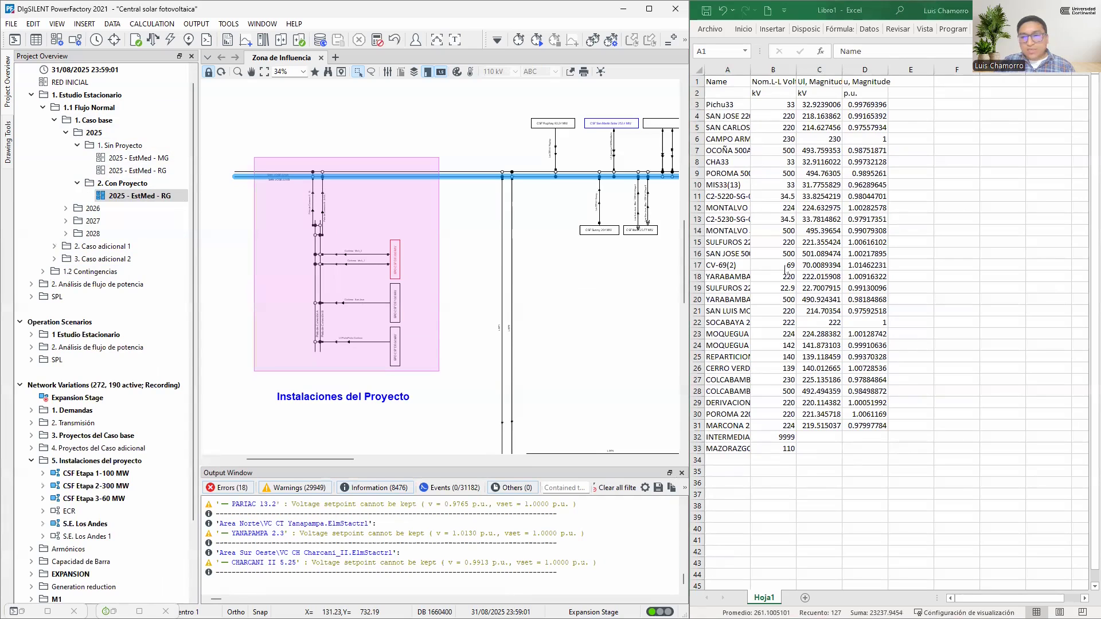
left_click(867, 106)
left_click_drag(867, 105, 852, 427)
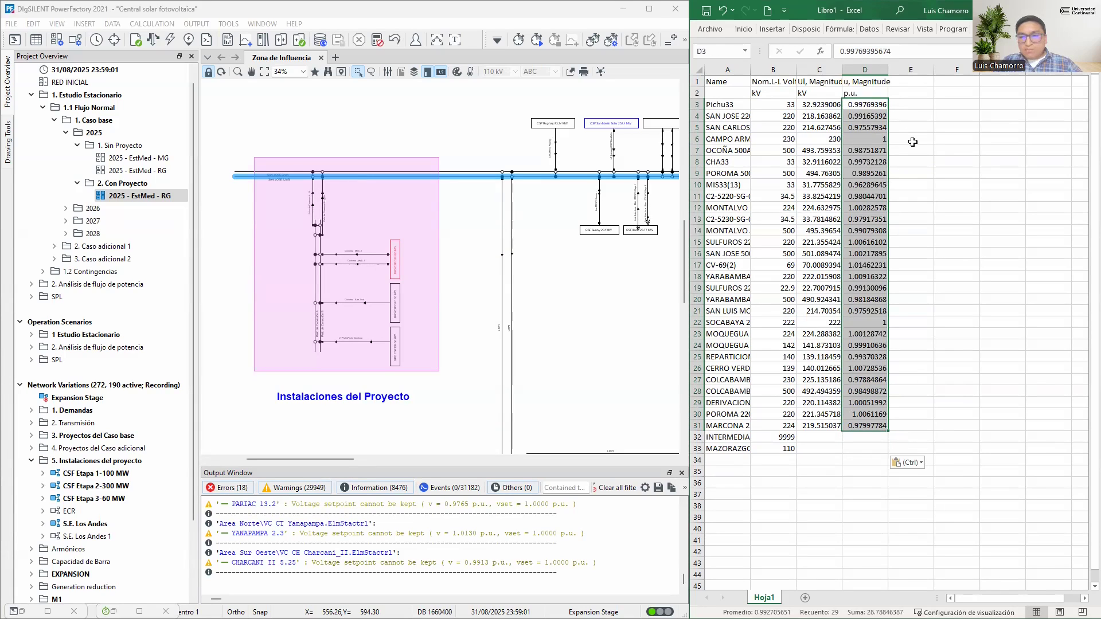
mouse_move(908, 147)
left_mouse_down()
mouse_move(912, 181)
mouse_move(933, 181)
left_mouse_up()
left_click(941, 171)
mouse_move(966, 140)
left_mouse_down()
mouse_move(985, 154)
mouse_move(965, 179)
left_mouse_up()
left_click_drag(1023, 140, 1016, 173)
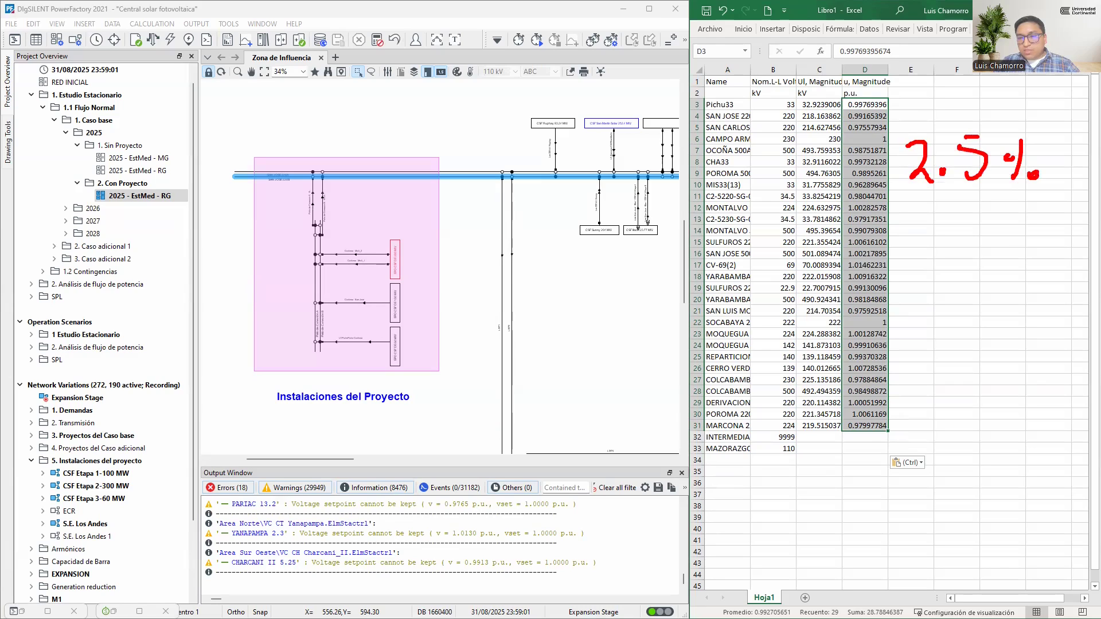
left_click_drag(681, 430, 899, 461)
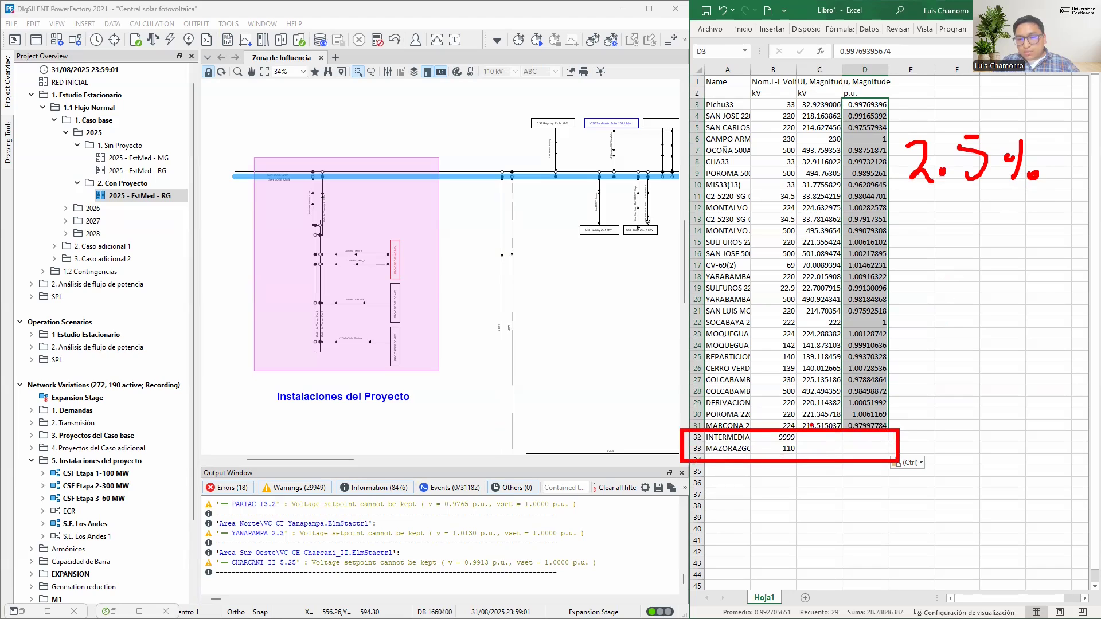
mouse_move(811, 439)
left_mouse_down()
mouse_move(869, 439)
mouse_move(874, 450)
left_mouse_up()
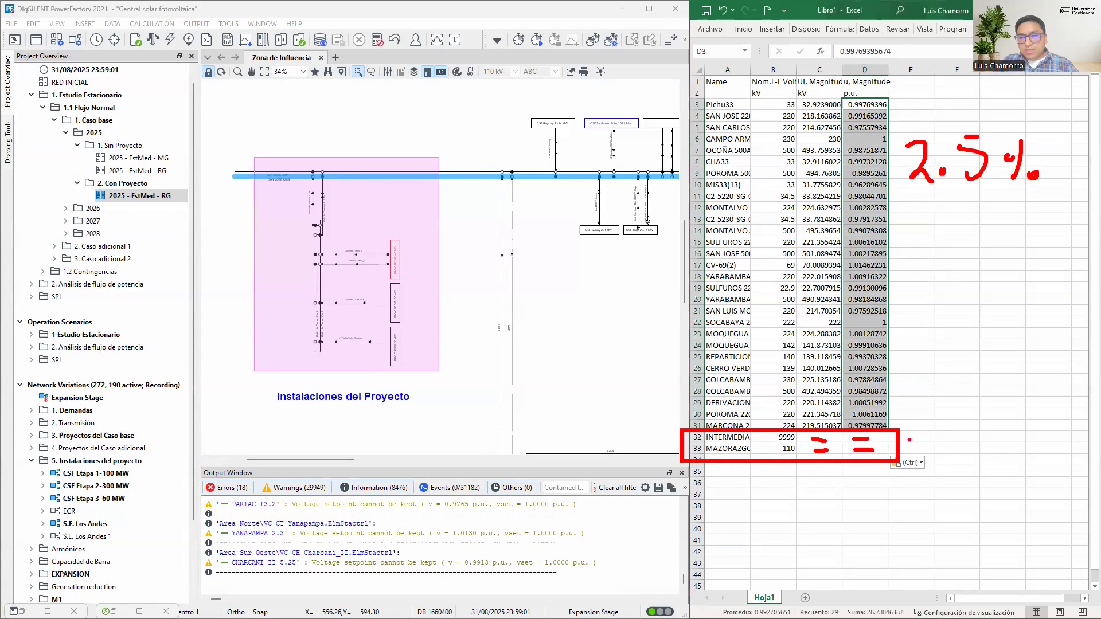
key("Escape")
Return to the assignment guide and the Data Manager, and look through the SetLines, SetSVs, SetTransf and SetGenerador sets
left_click(365, 609)
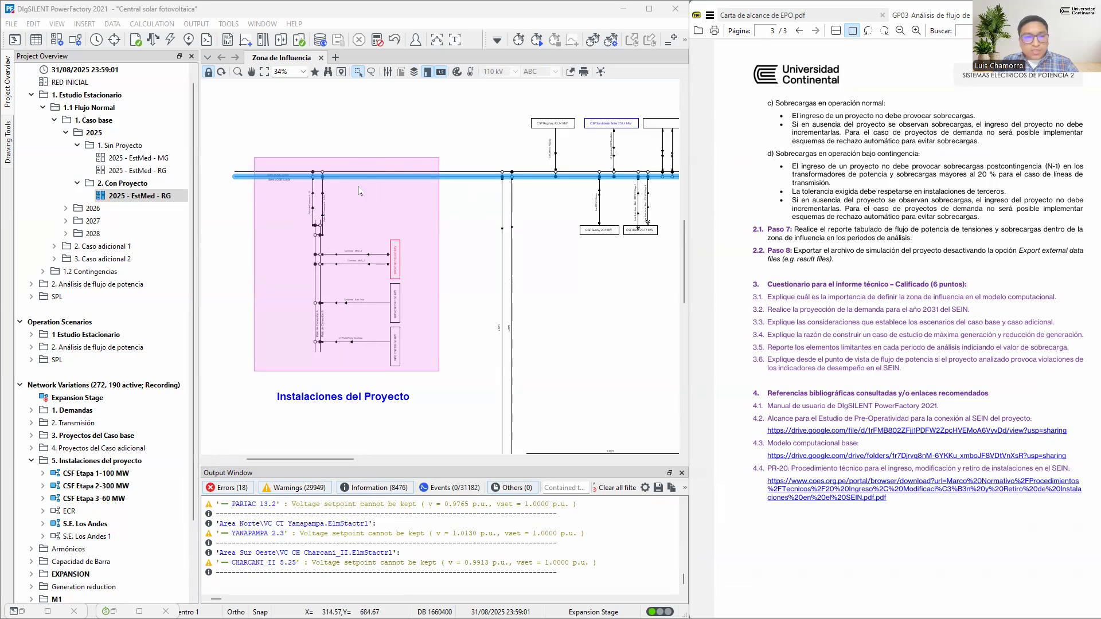
left_click(23, 611)
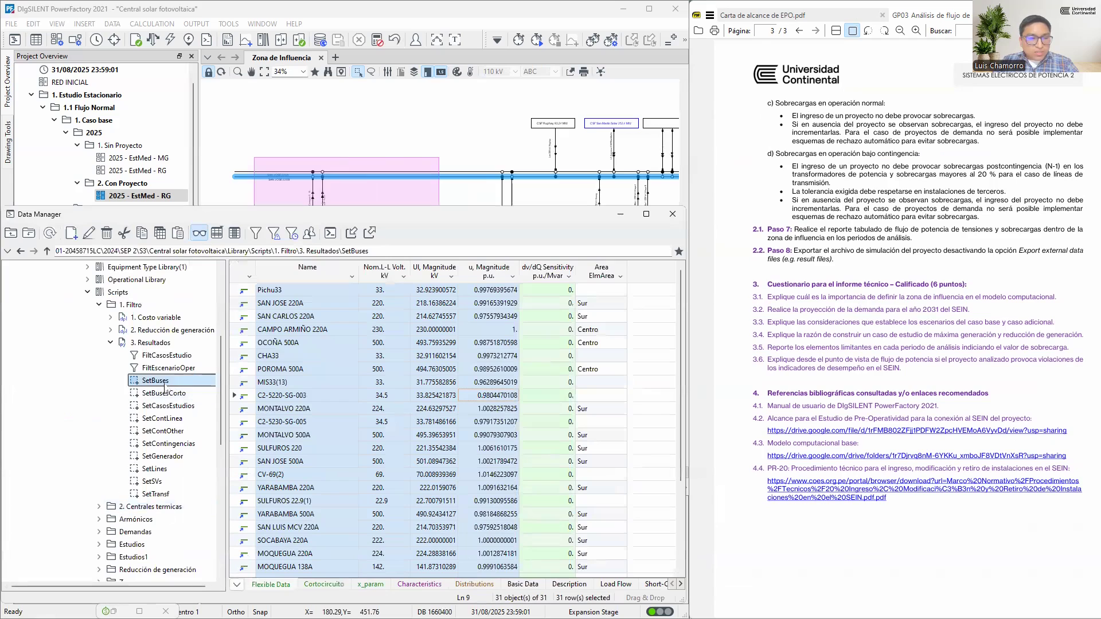
left_click(153, 469)
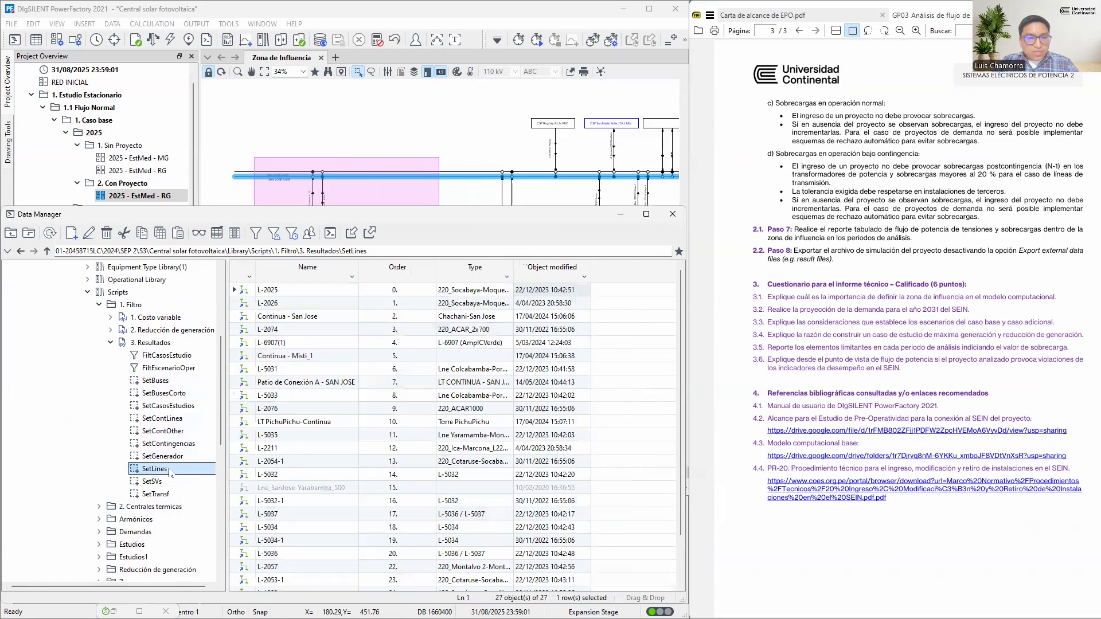
key("Down")
key("Down")
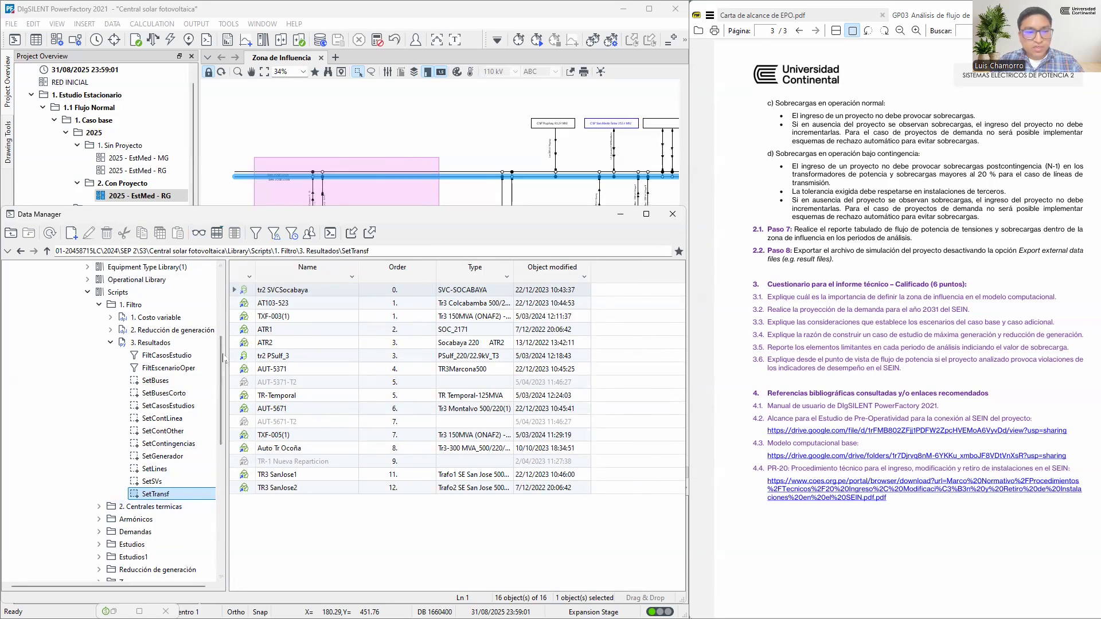
key("Up")
key("Up")
key("Up")
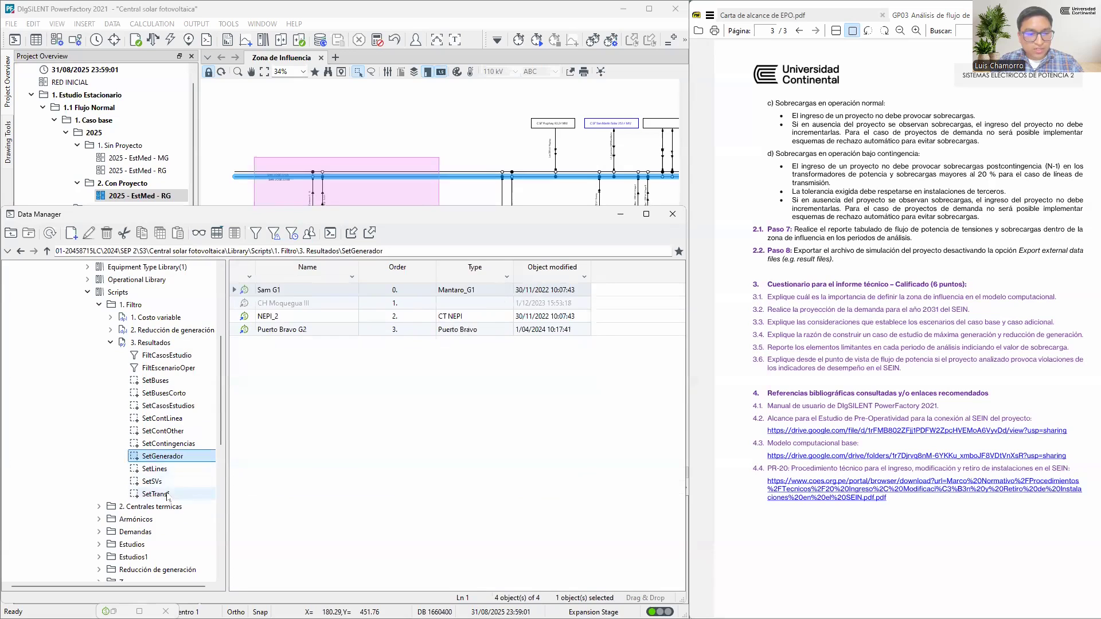
Display the flexible data of SetTransf and add the Load Flow AC calculation parameter loading as a column
left_click(167, 497)
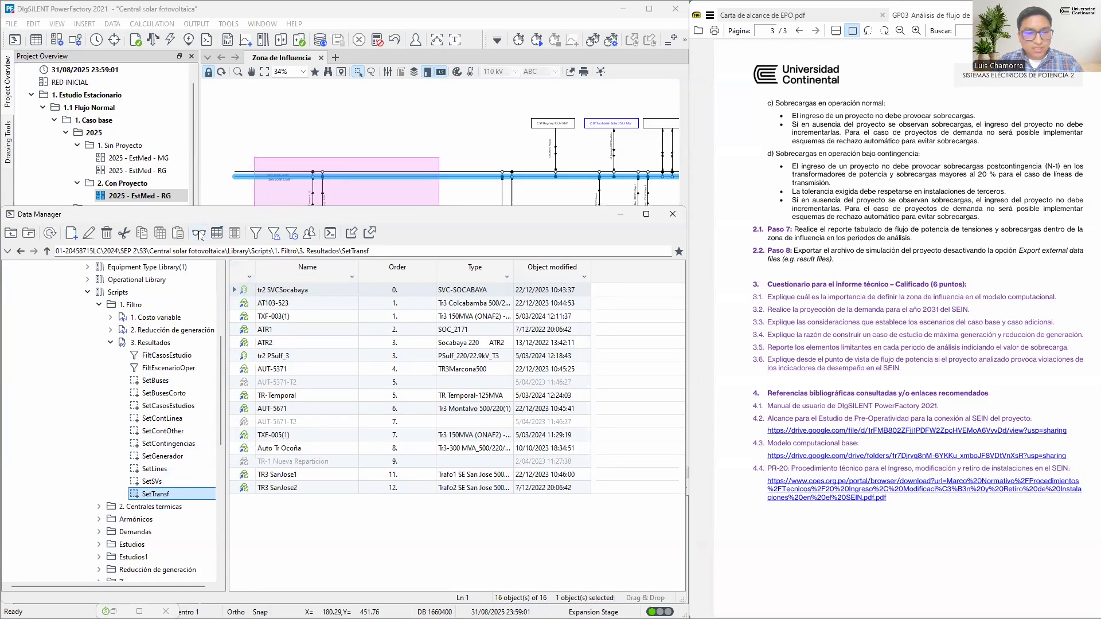
left_click(199, 233)
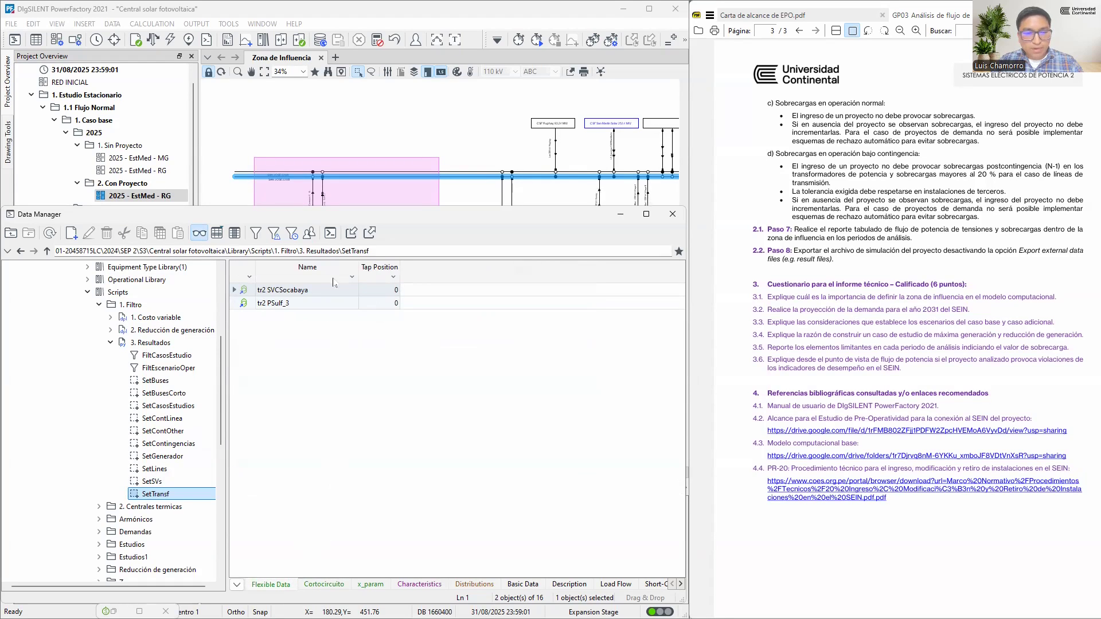
right_click(414, 276)
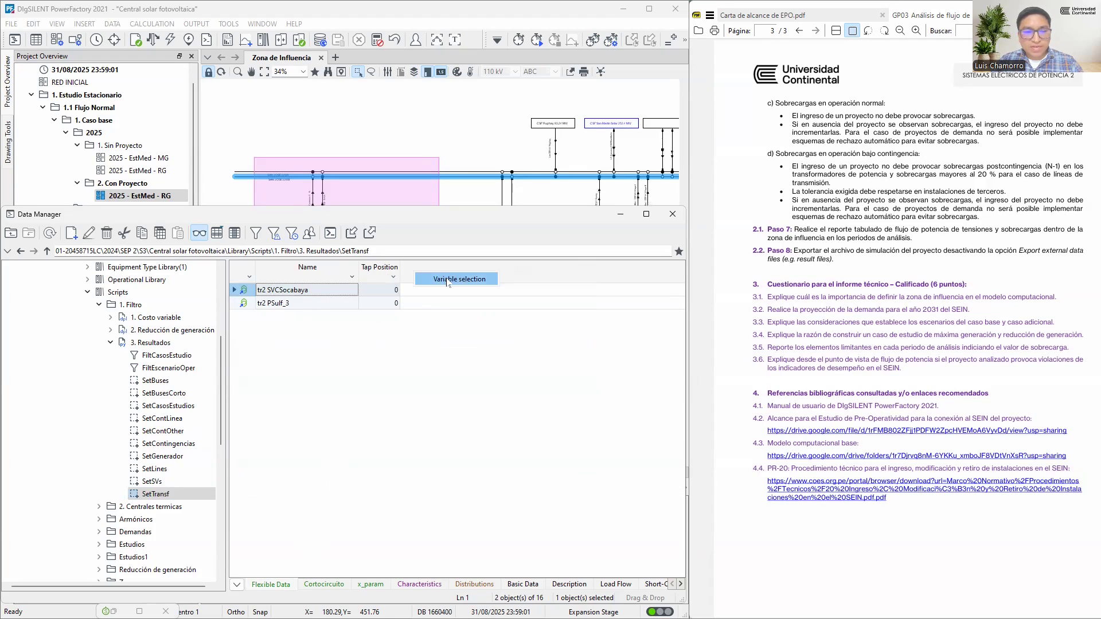
left_click(422, 279)
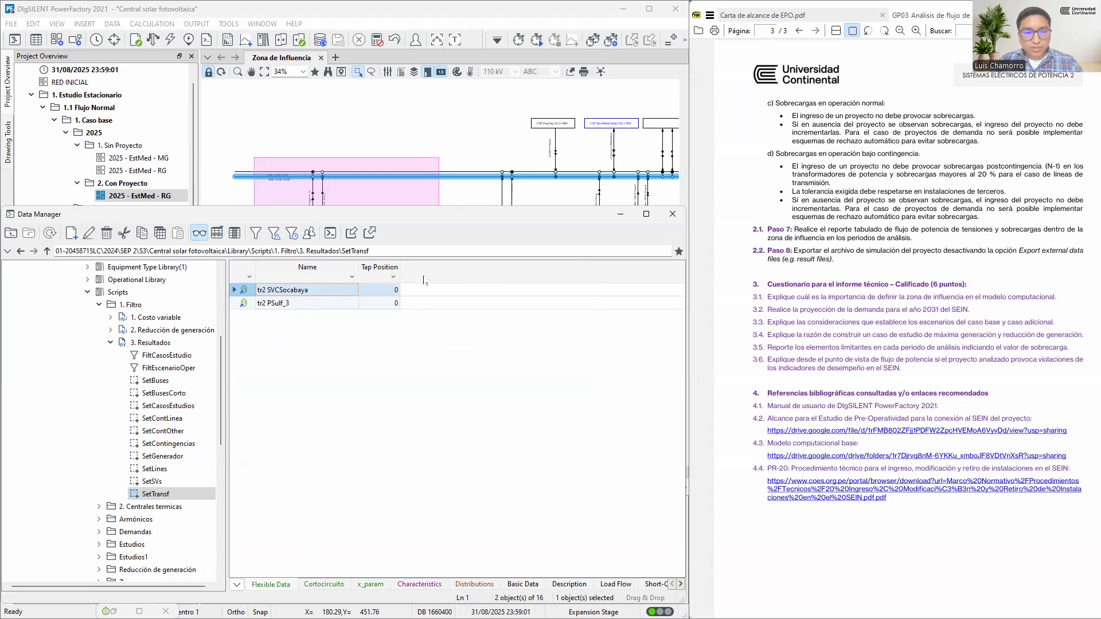
right_click(410, 273)
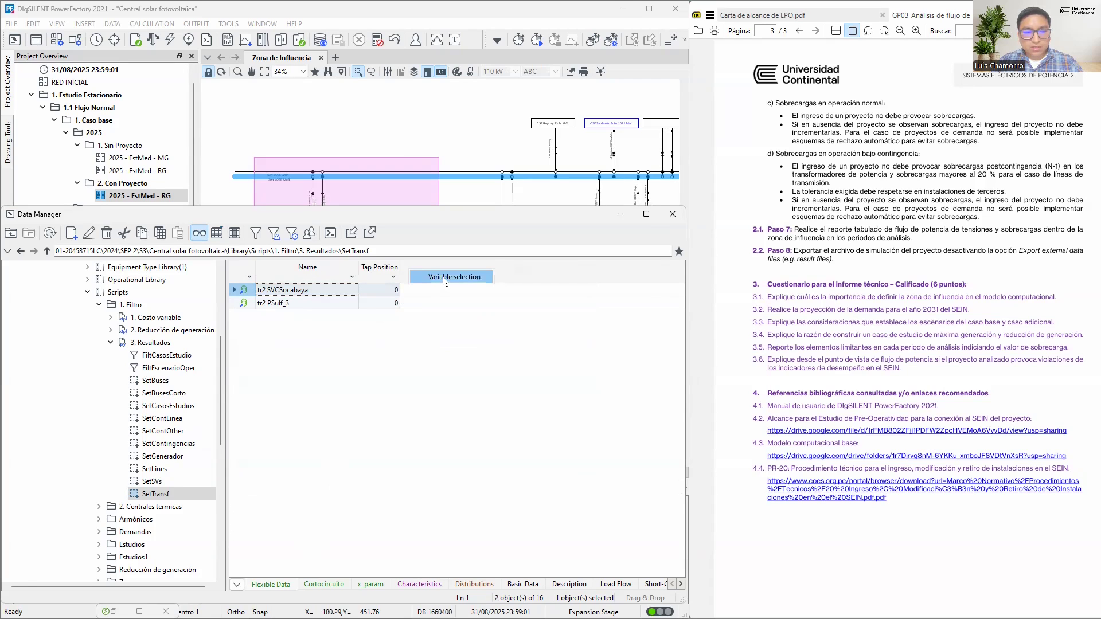
left_click(445, 279)
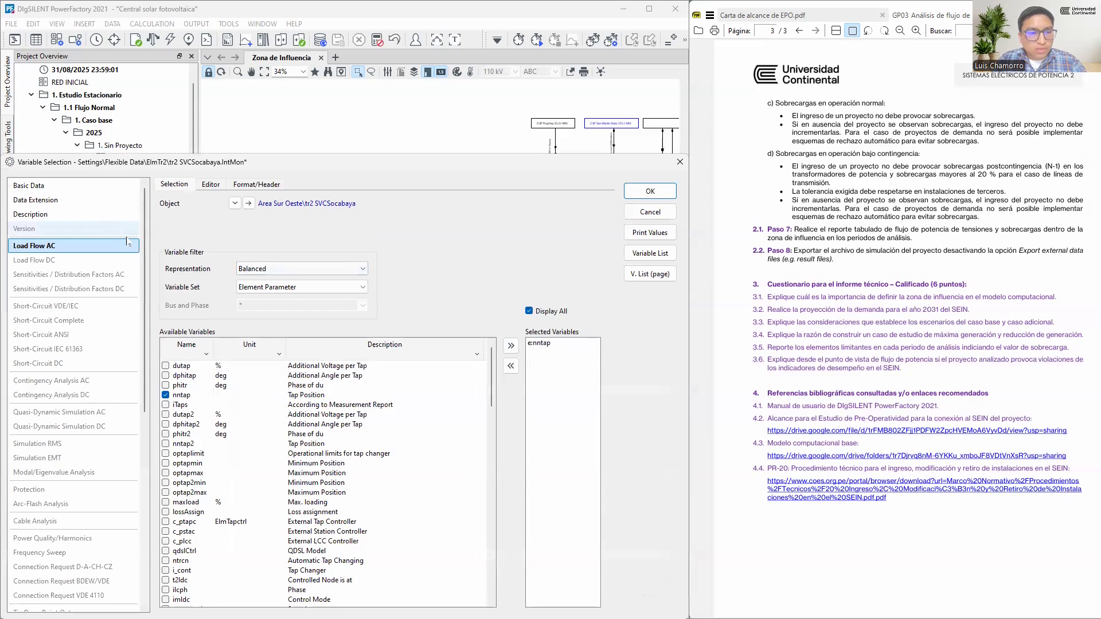
left_click(301, 287)
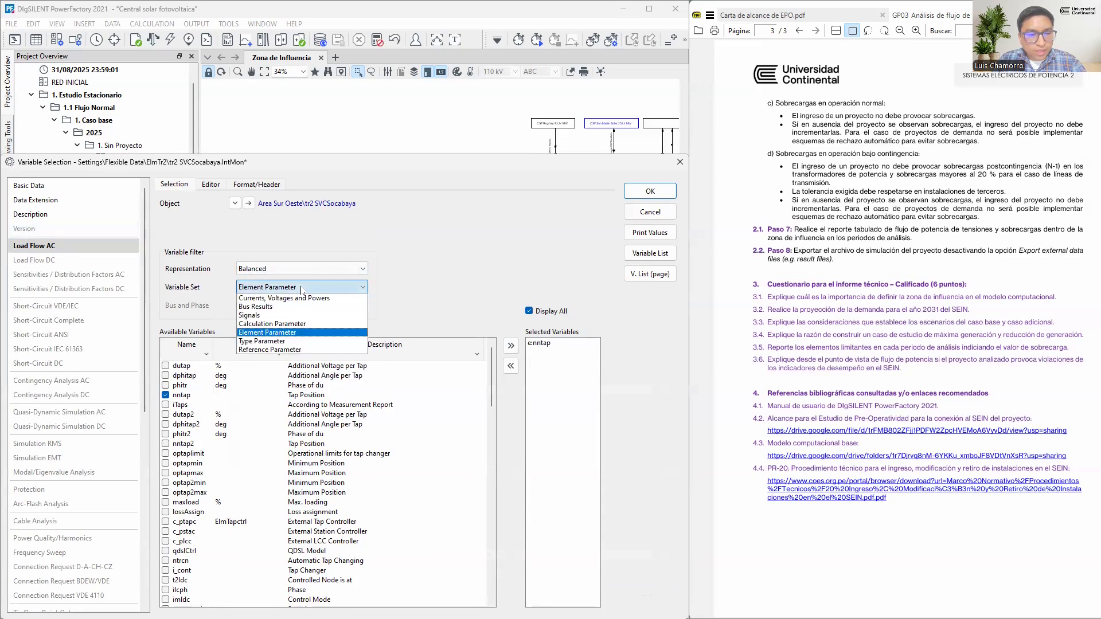
left_click(276, 324)
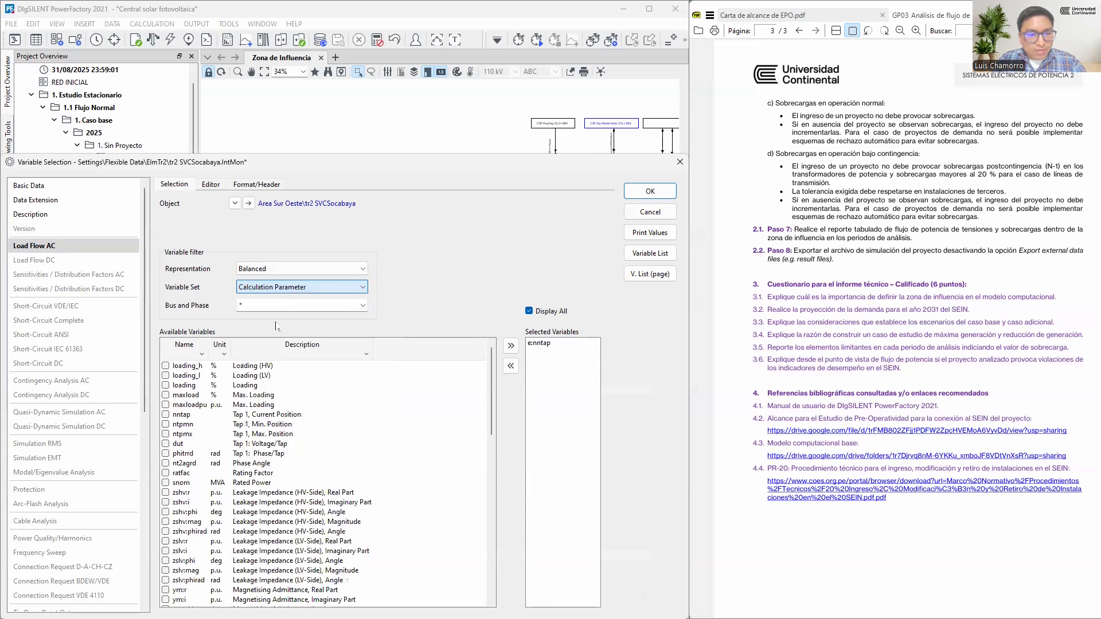
left_click(173, 386)
left_click(166, 386)
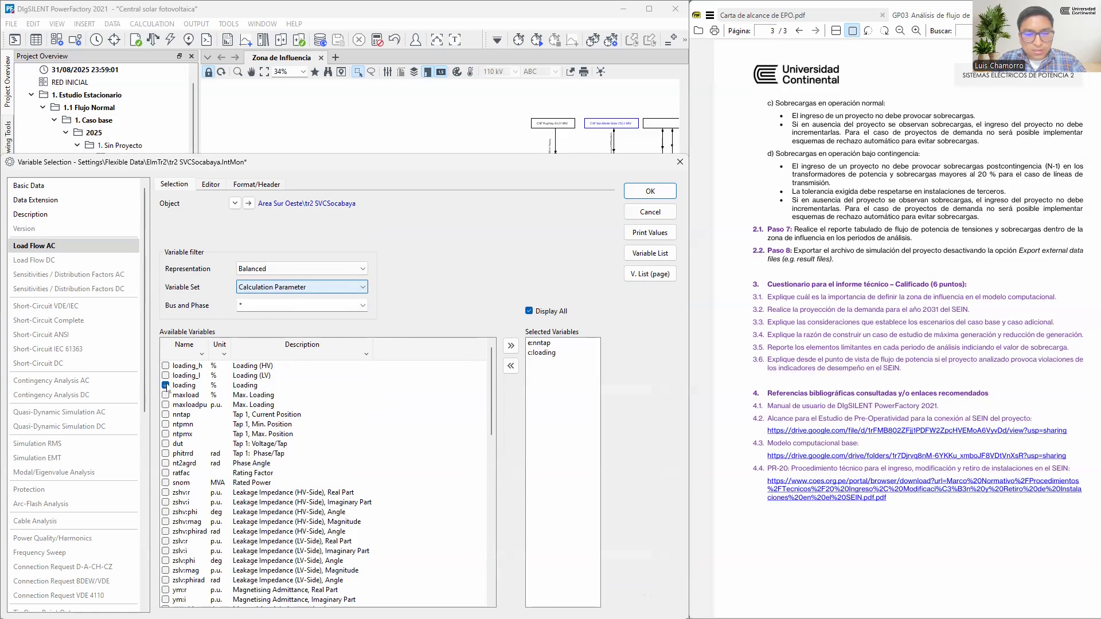
left_click(650, 192)
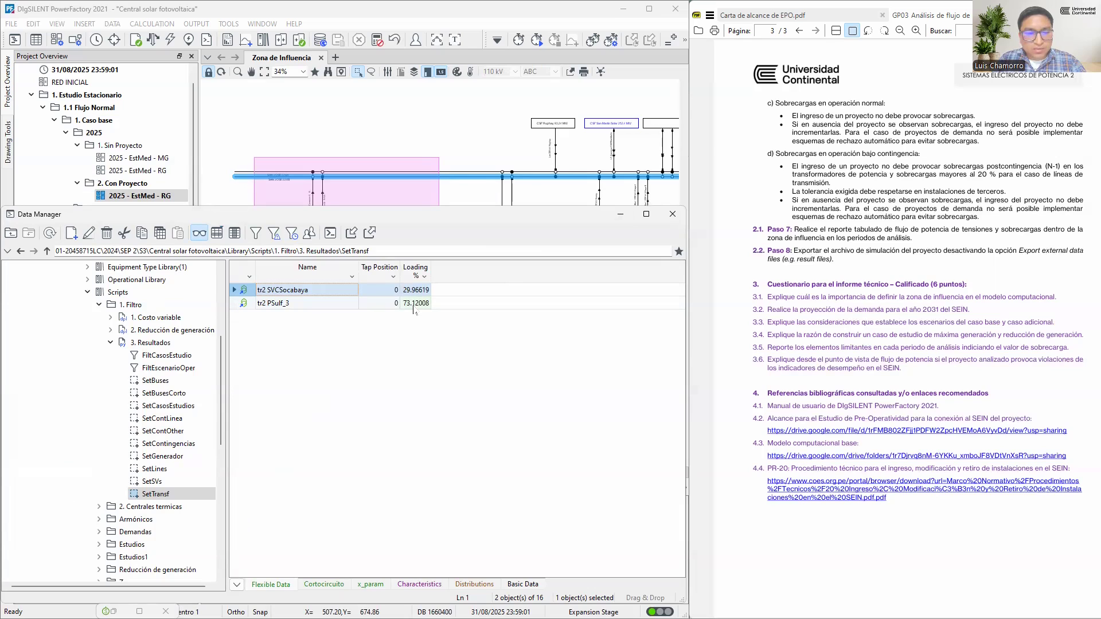
Display the flexible data of SetGenerador and add the Load Flow AC calculation parameter loading as a column
left_click(163, 456)
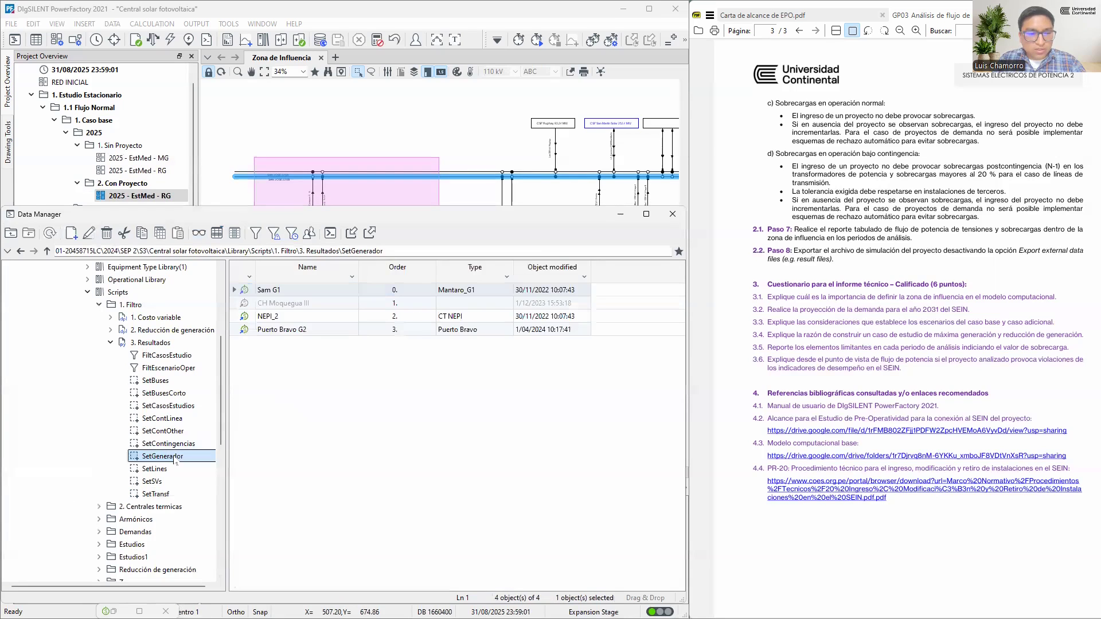
left_click(199, 233)
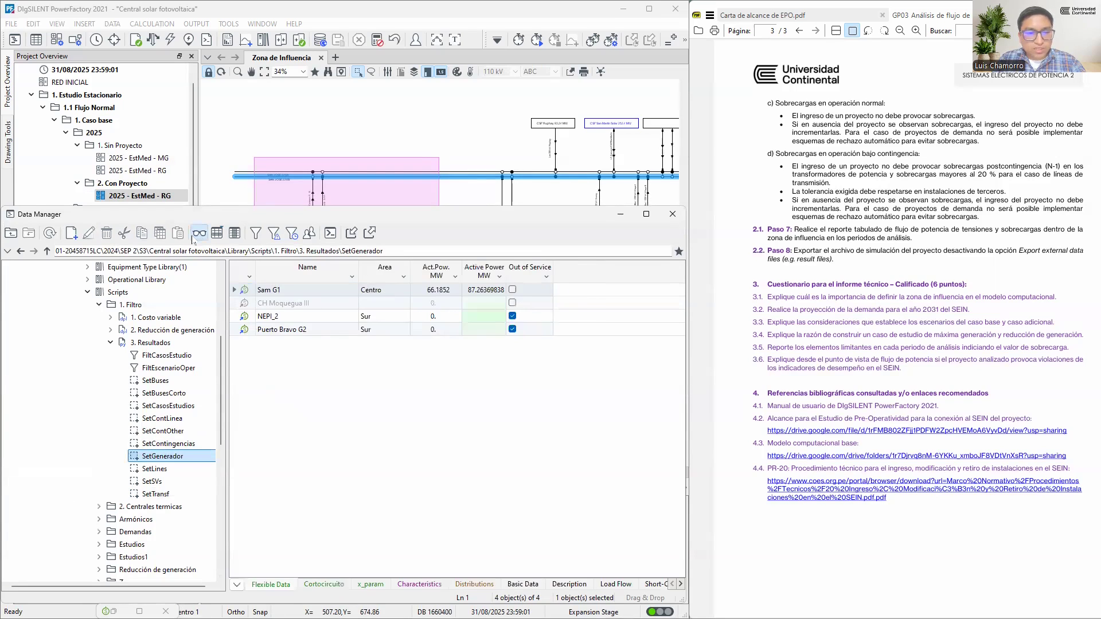
left_click(600, 276)
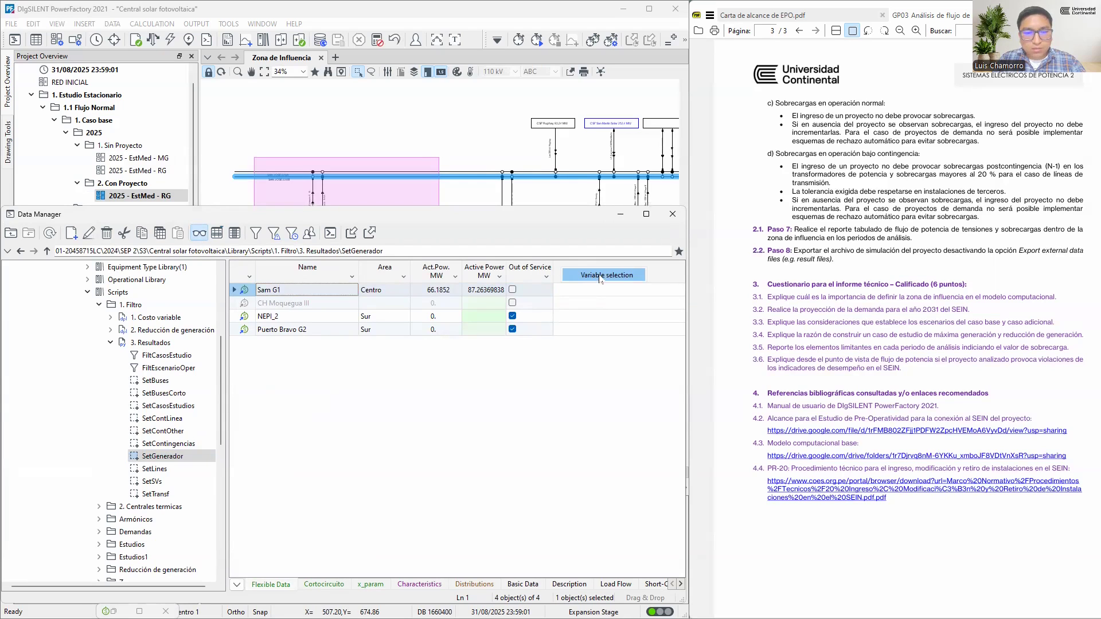
left_click(596, 277)
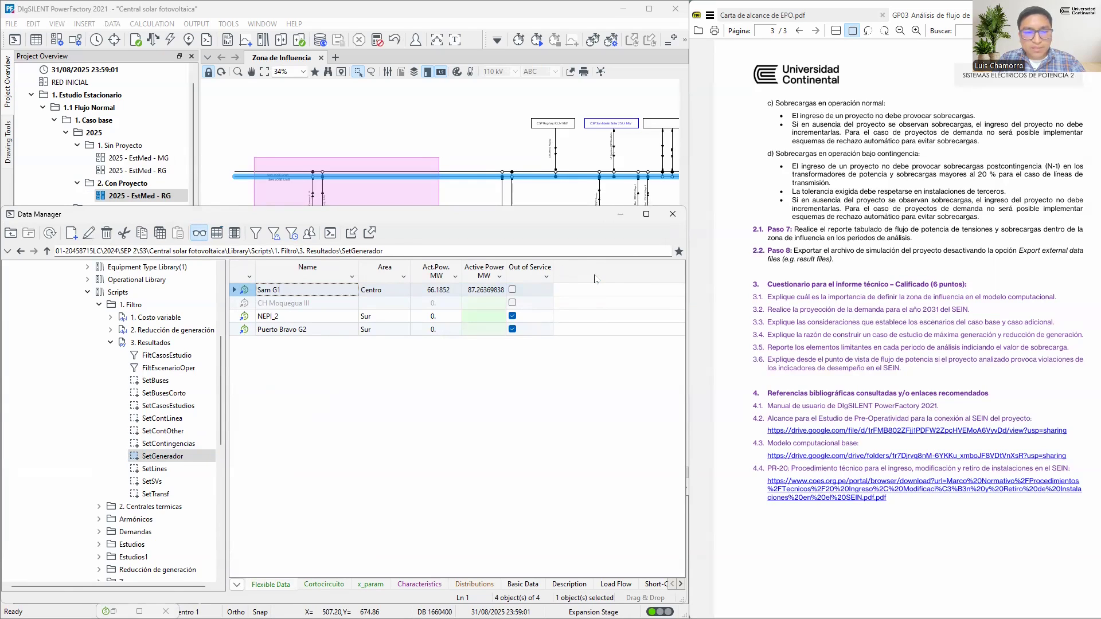
left_click(277, 287)
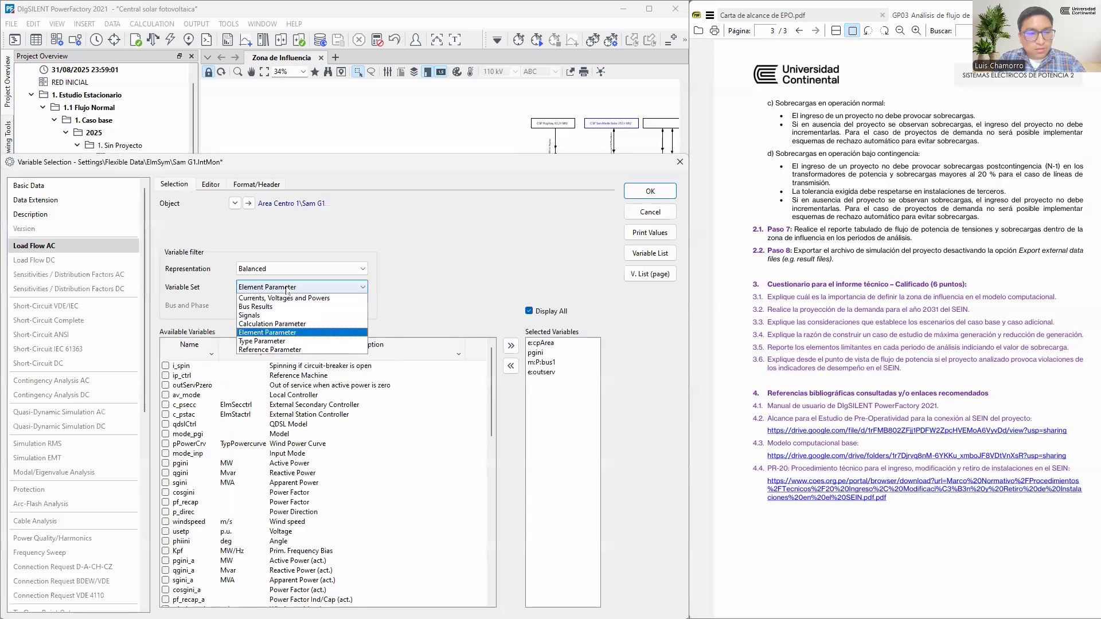
left_click(278, 300)
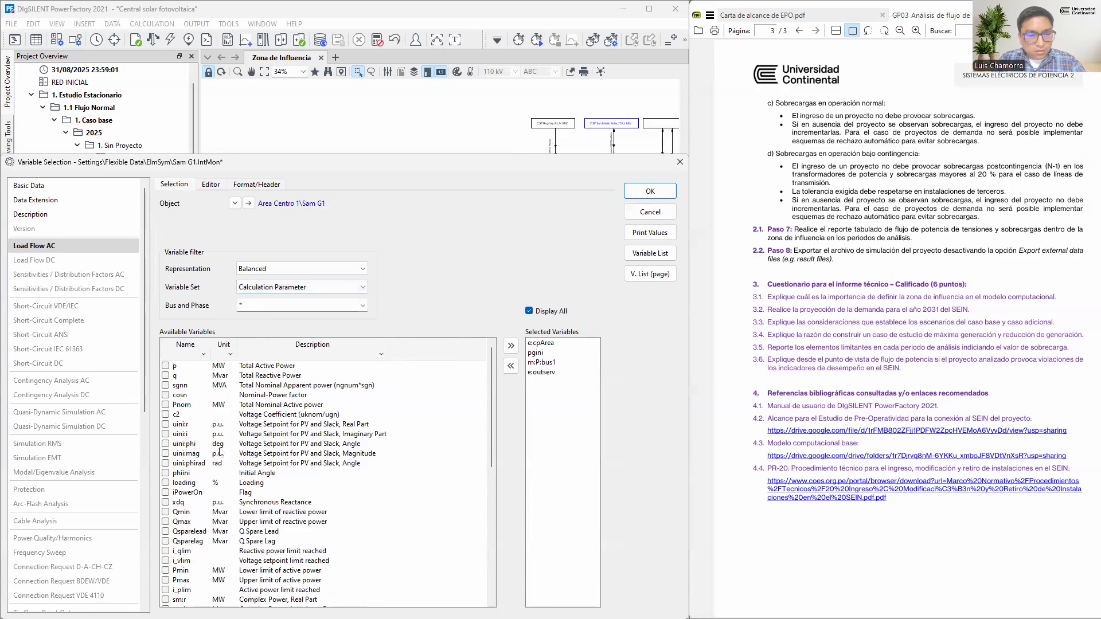
left_click(207, 483)
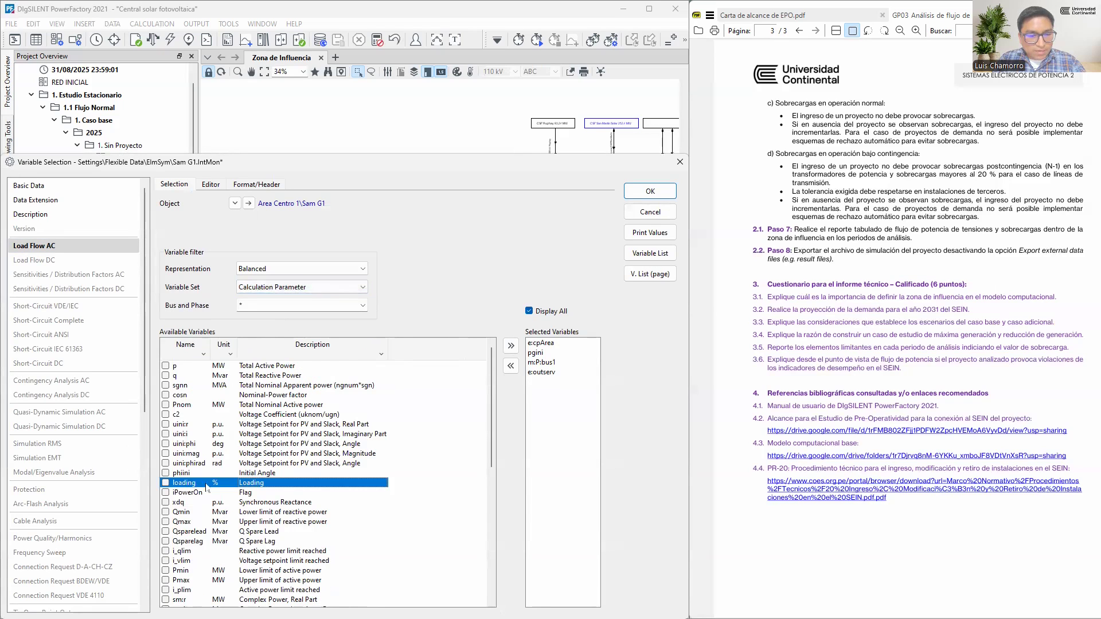
left_click(165, 484)
left_click(650, 194)
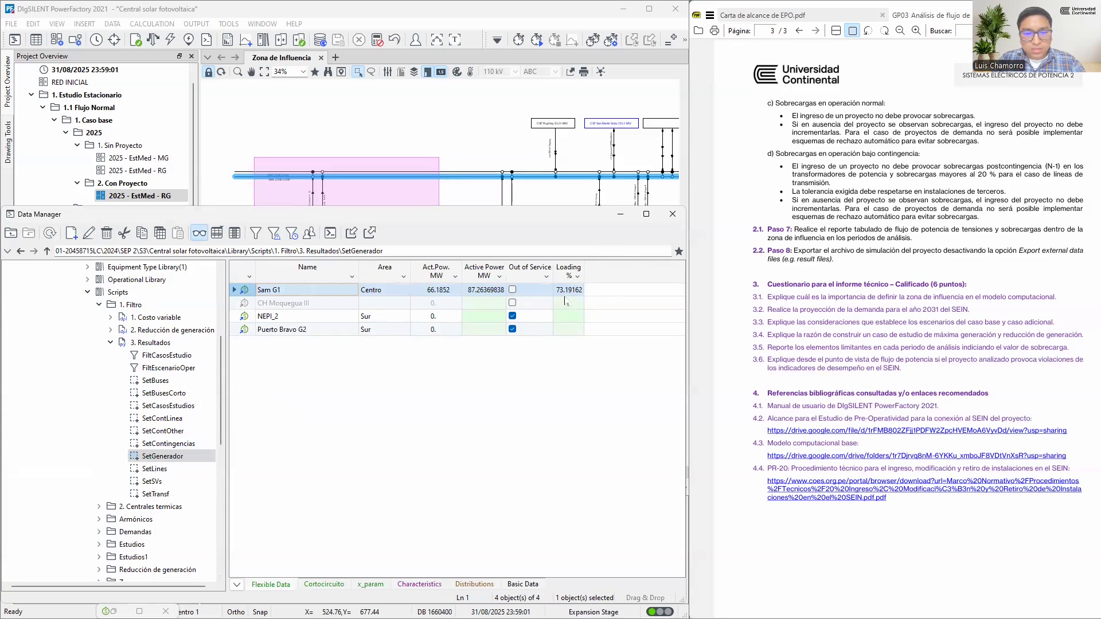
left_click(565, 292)
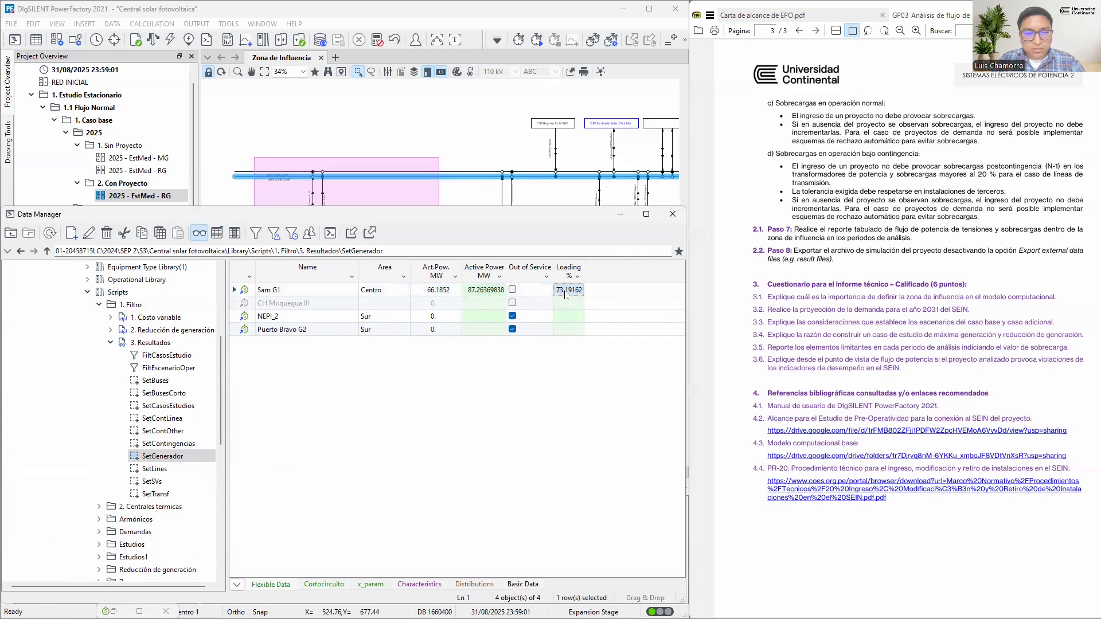
Open the CH Lluclla 319 MW diagram from Zona de Influencia and paste its two generators as shortcuts into the SetGenerador set
left_click(620, 214)
scroll(397, 281, "down", 4)
scroll(412, 289, "up", 1)
scroll(414, 291, "up", 5)
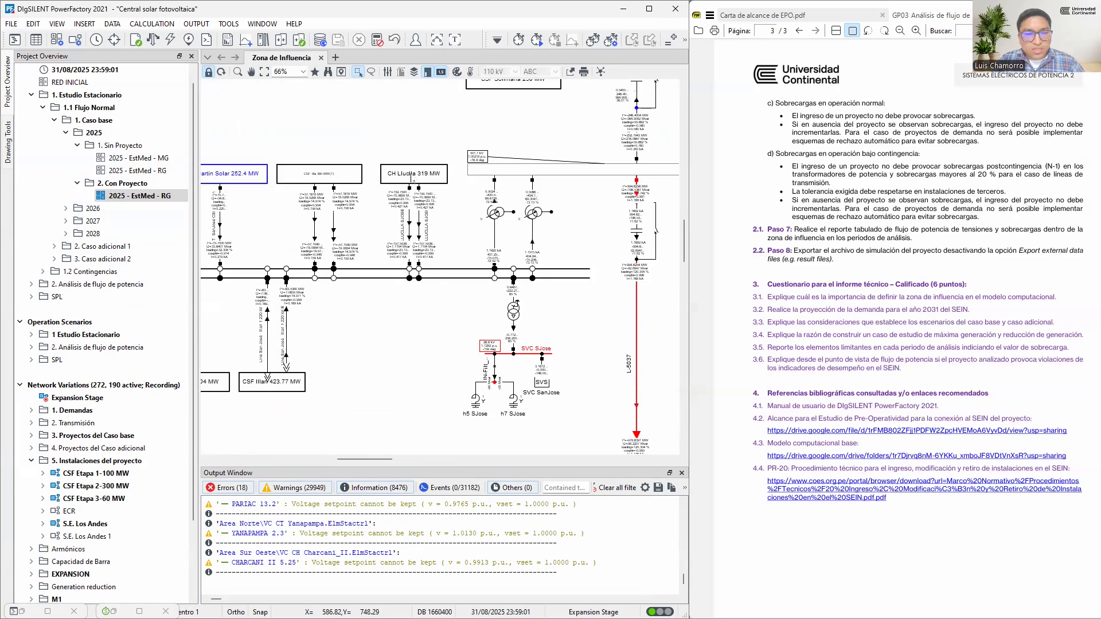
double_click(415, 180)
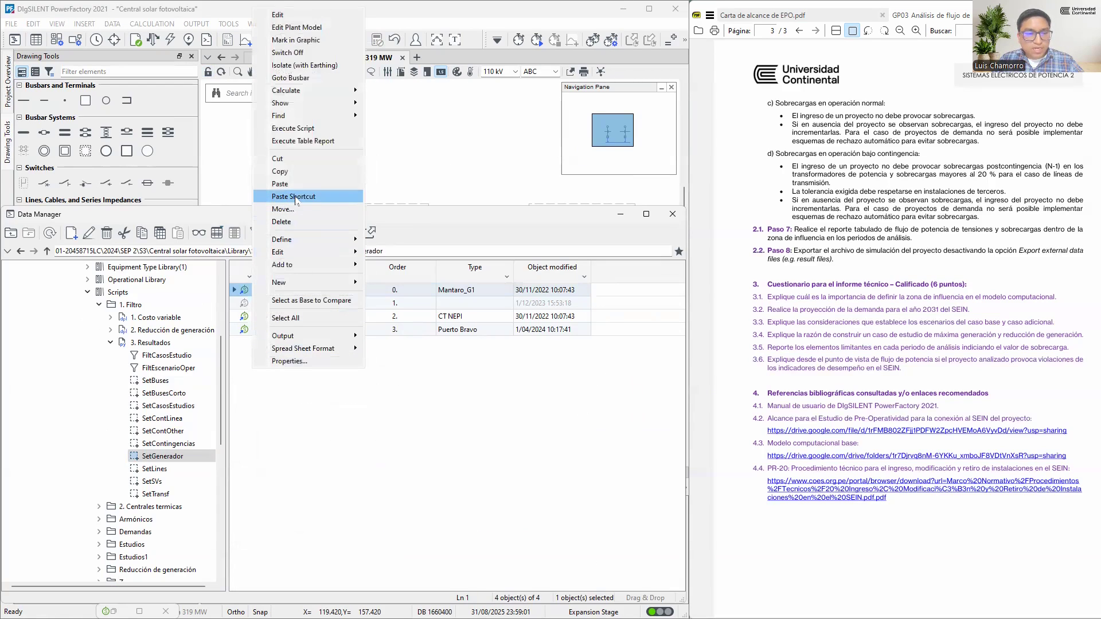
left_click(294, 196)
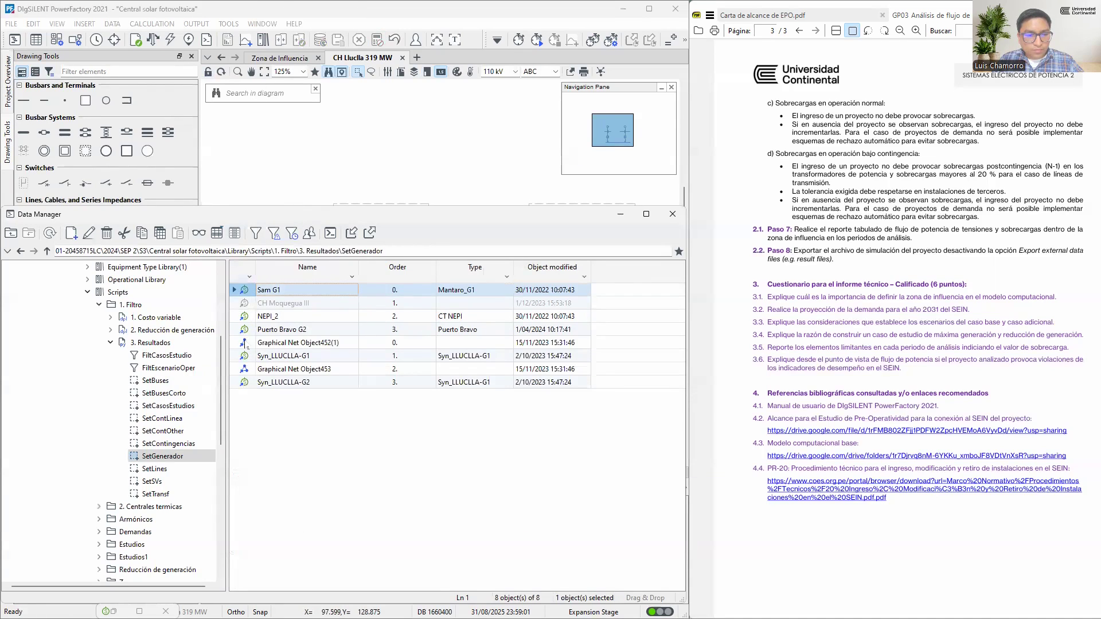
Delete the two Graphical Net Object references from SetGenerador, keeping Syn_LLUCLLA-G1 and Syn_LLUCLLA-G2
left_click(245, 343)
key("Delete")
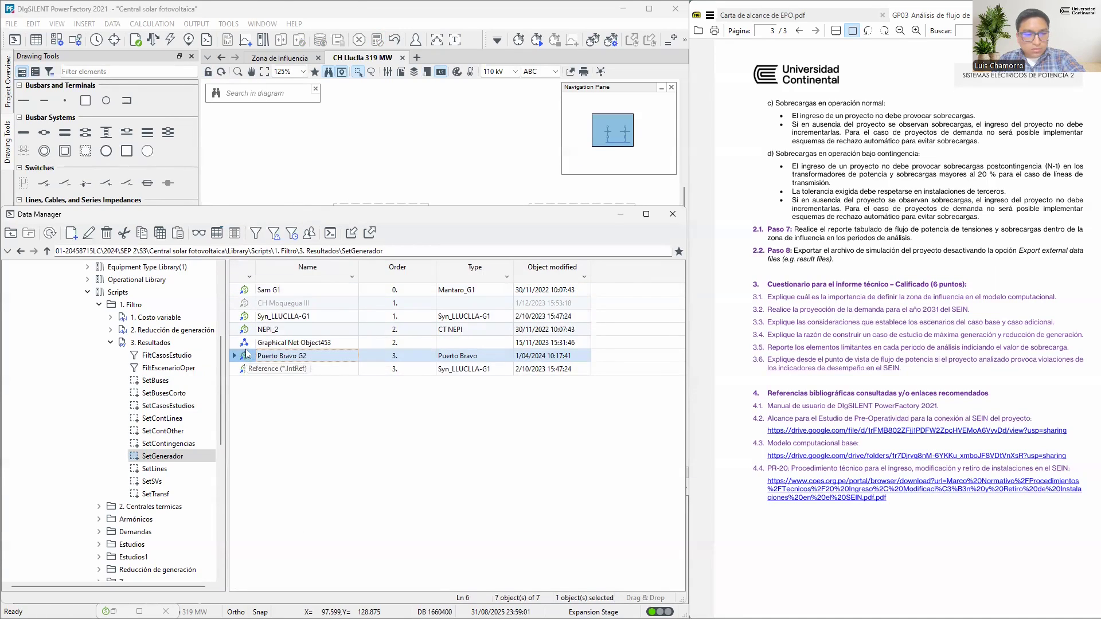
key("Up")
key("Delete")
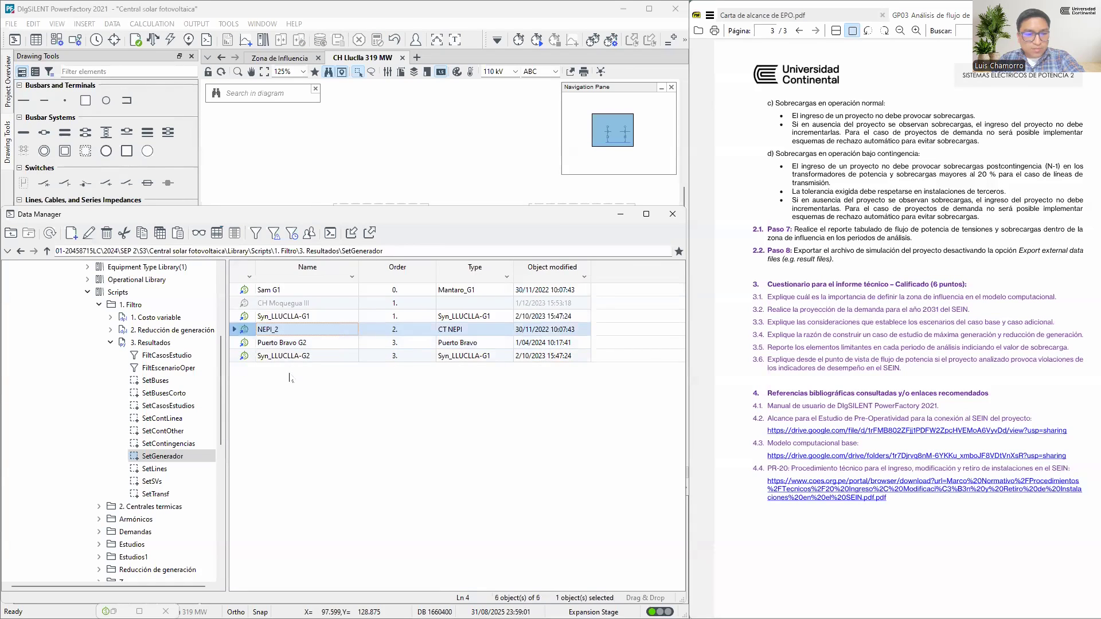
Run the load flow and display the flexible data of SetGenerador to check the loading of Syn_LLUCLLA-G1 and Syn_LLUCLLA-G2
left_click(407, 165)
key("F10")
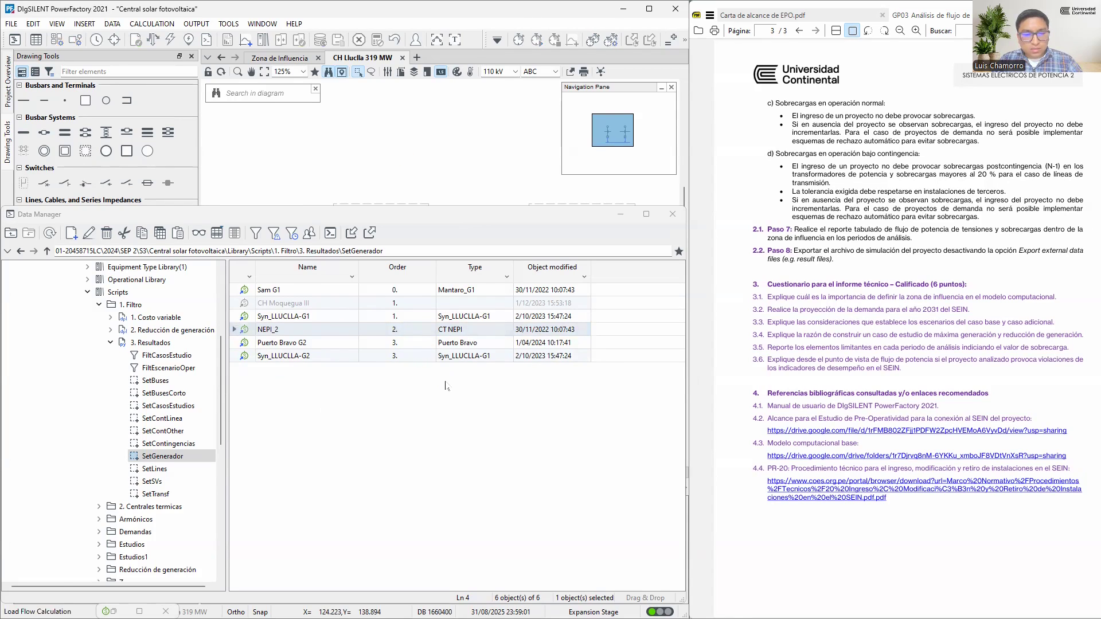
left_click(199, 233)
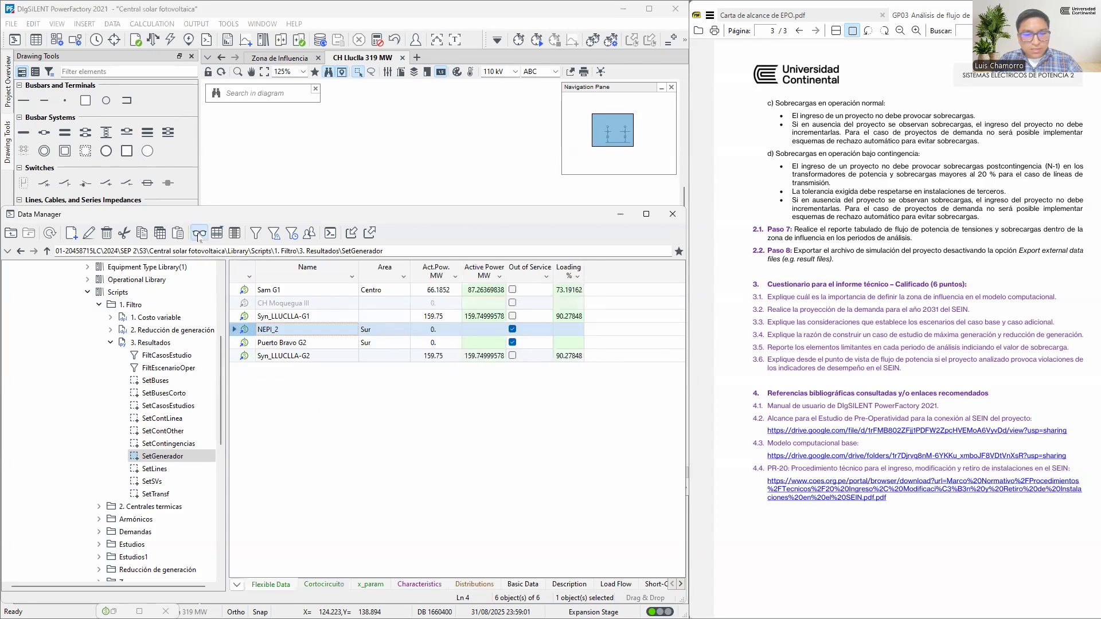
left_click(571, 356)
left_click(572, 319)
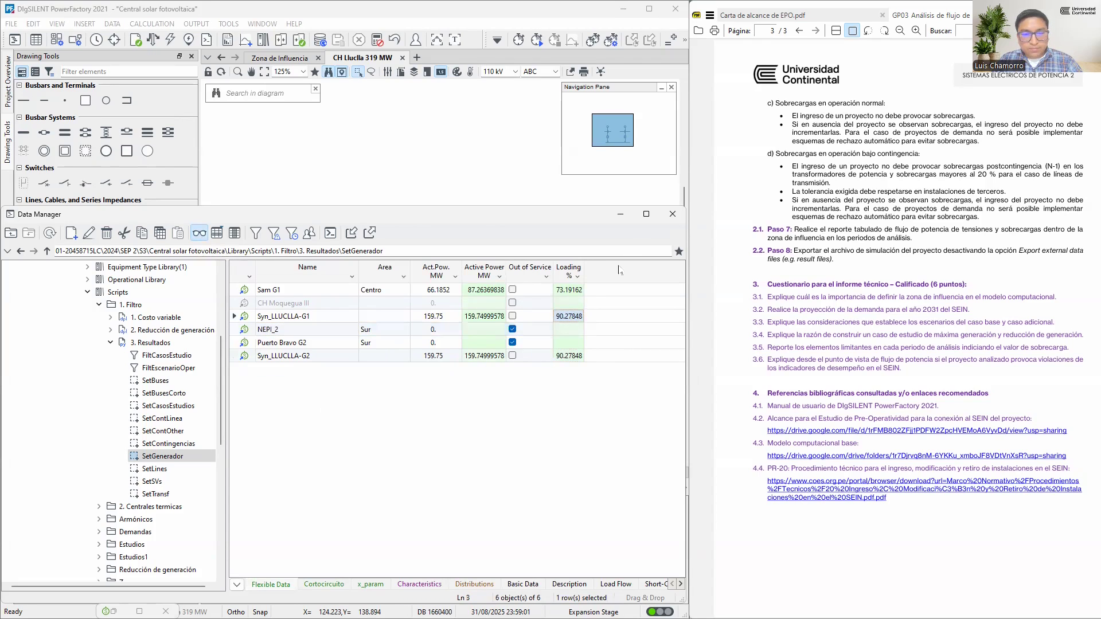
Minimize the Data Manager, output the reference list of generator Syn_LLUCLLA-G2 and examine it in the maximized output window
left_click(620, 217)
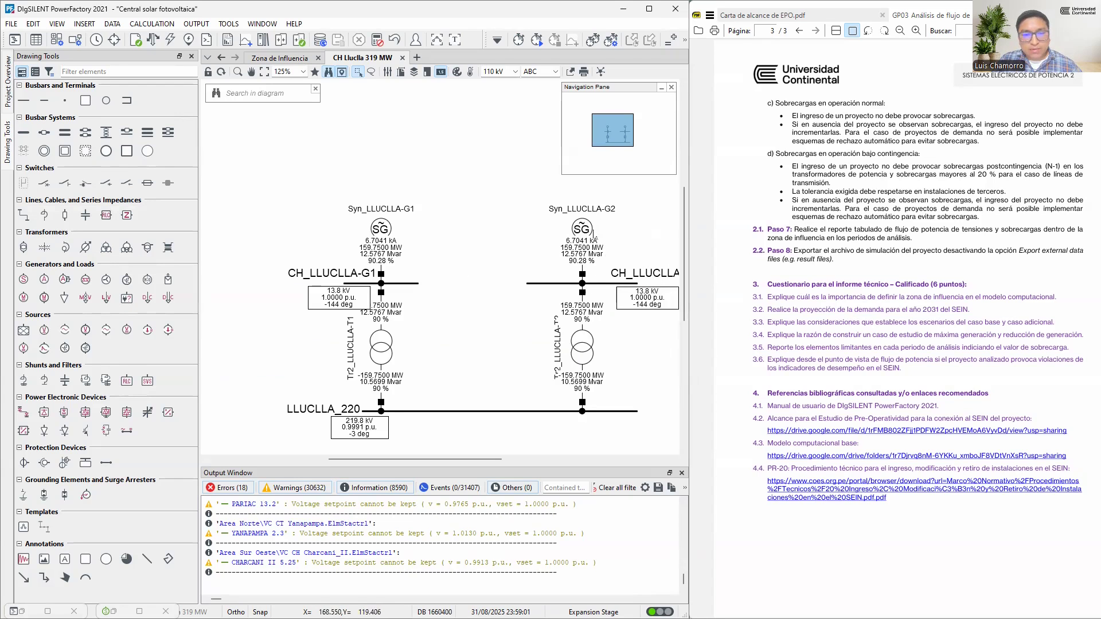
right_click(583, 230)
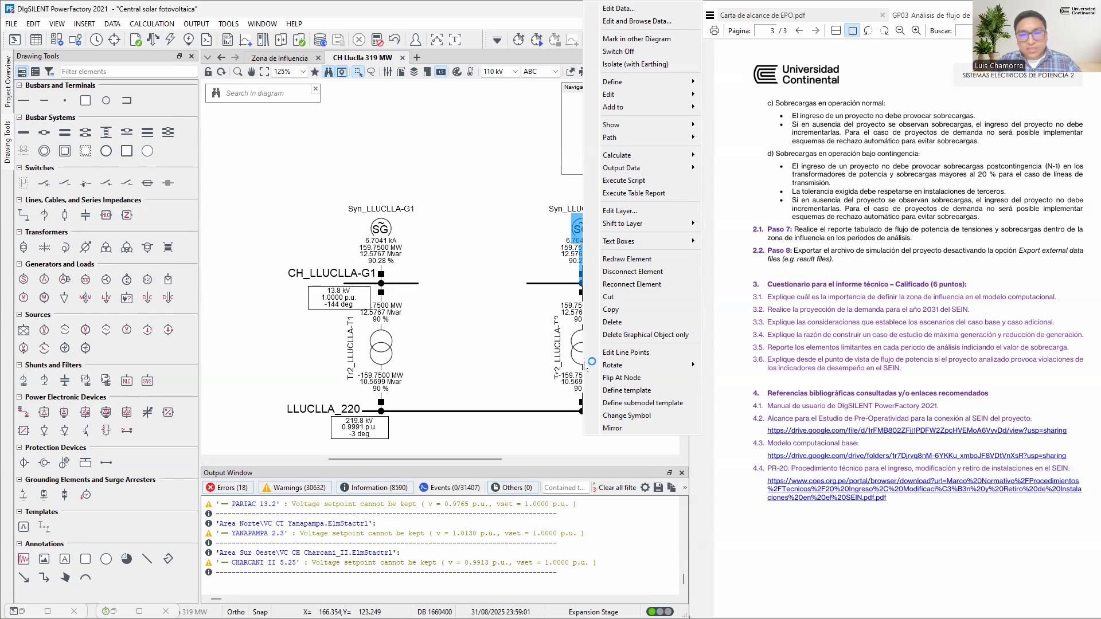
left_click(545, 226)
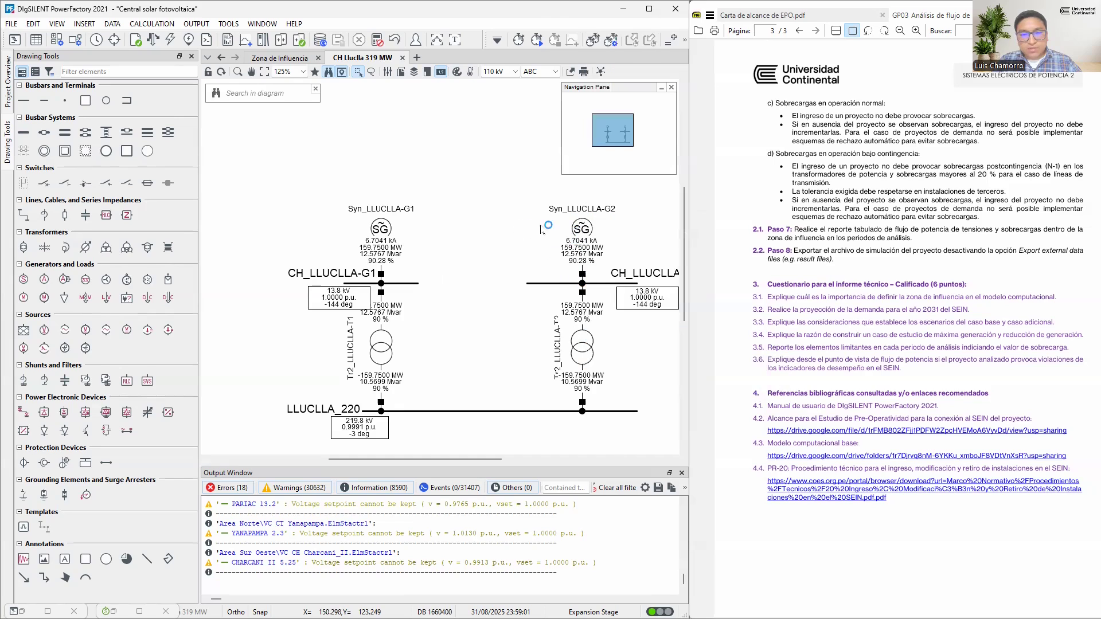
left_click(582, 229)
right_click(582, 229)
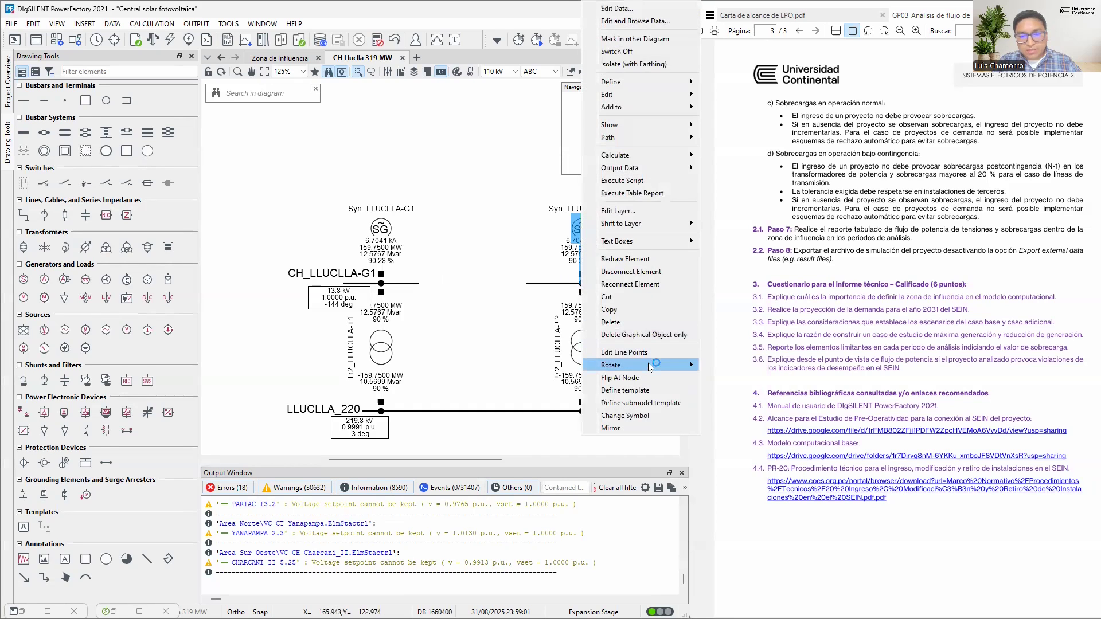
mouse_move(633, 172)
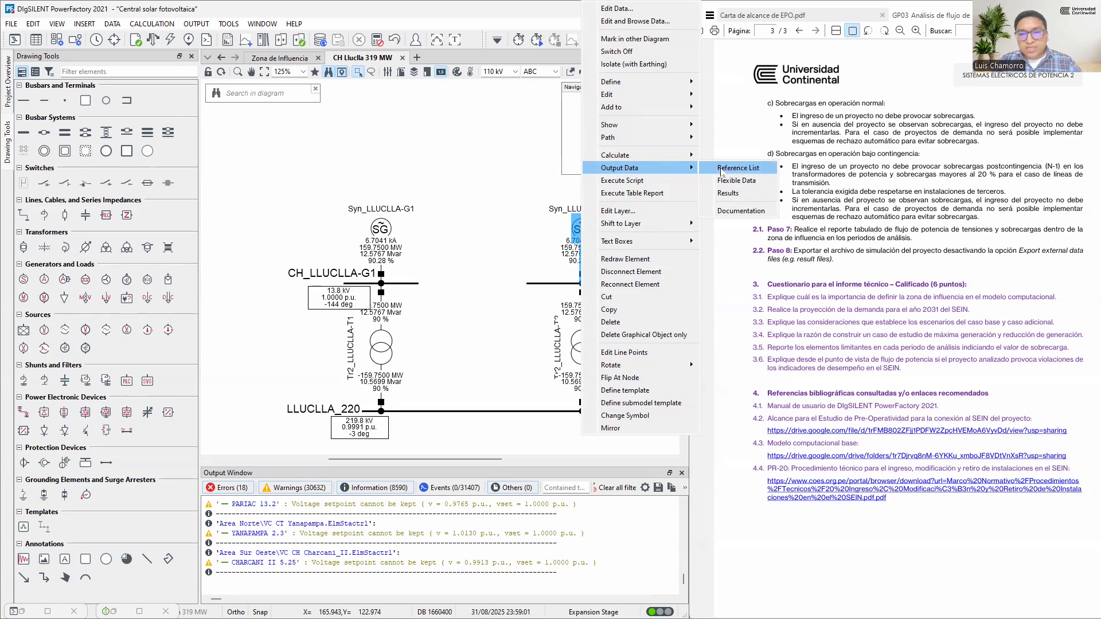
left_click(760, 171)
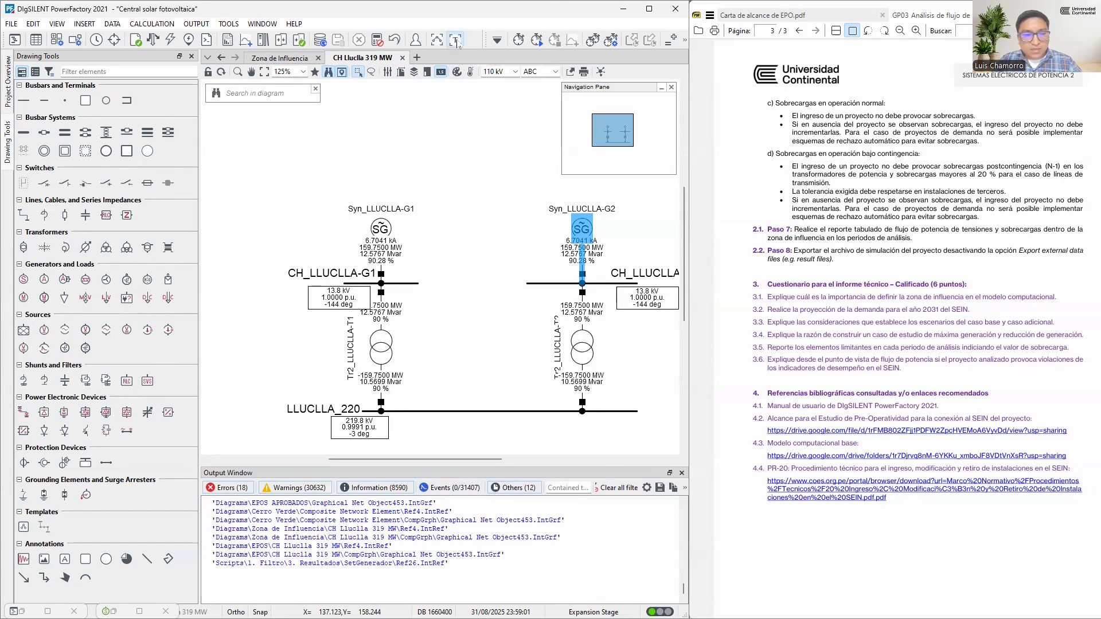
left_click(457, 41)
scroll(182, 150, "up", 2)
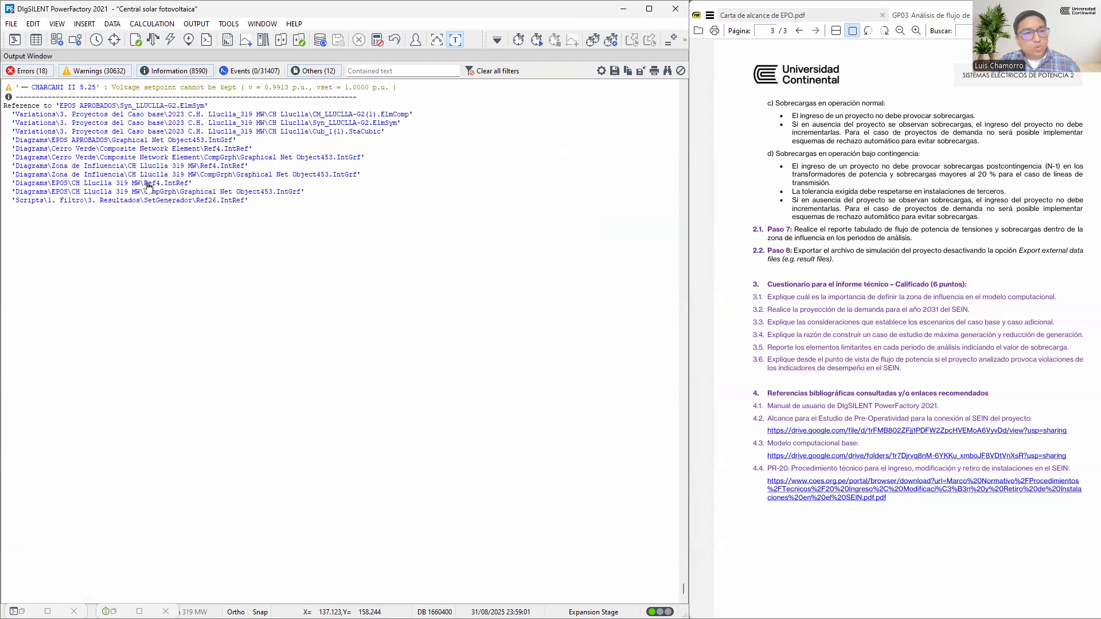
Return to the Zona de Influencia diagram and mark the busbar in the boxed generator detail in the Sierra_Centro_1 diagram
left_click(443, 42)
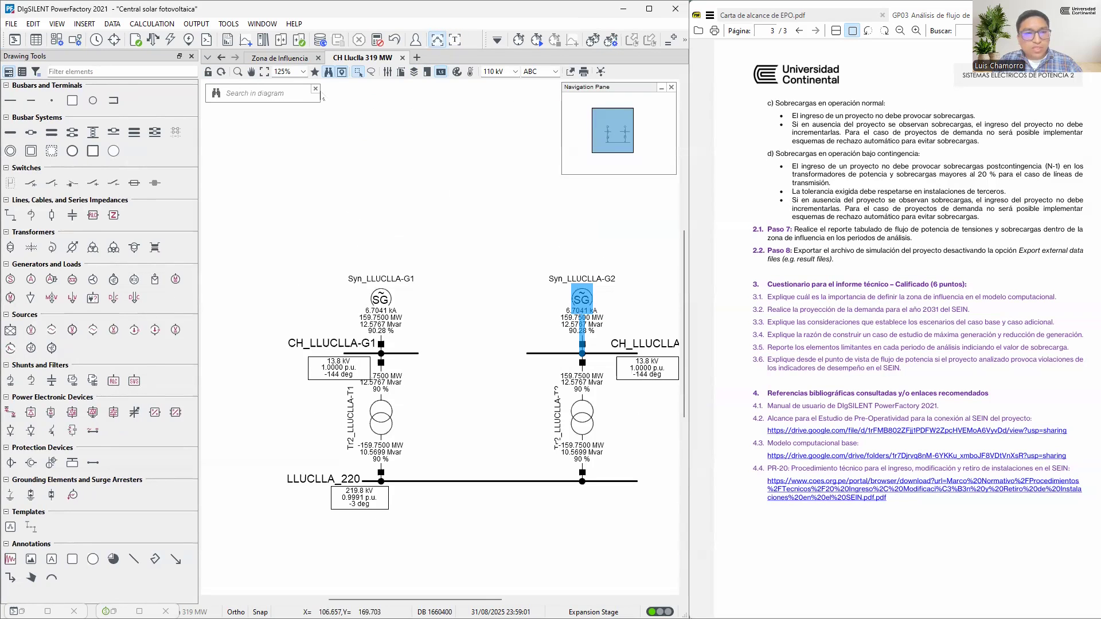
left_click(293, 60)
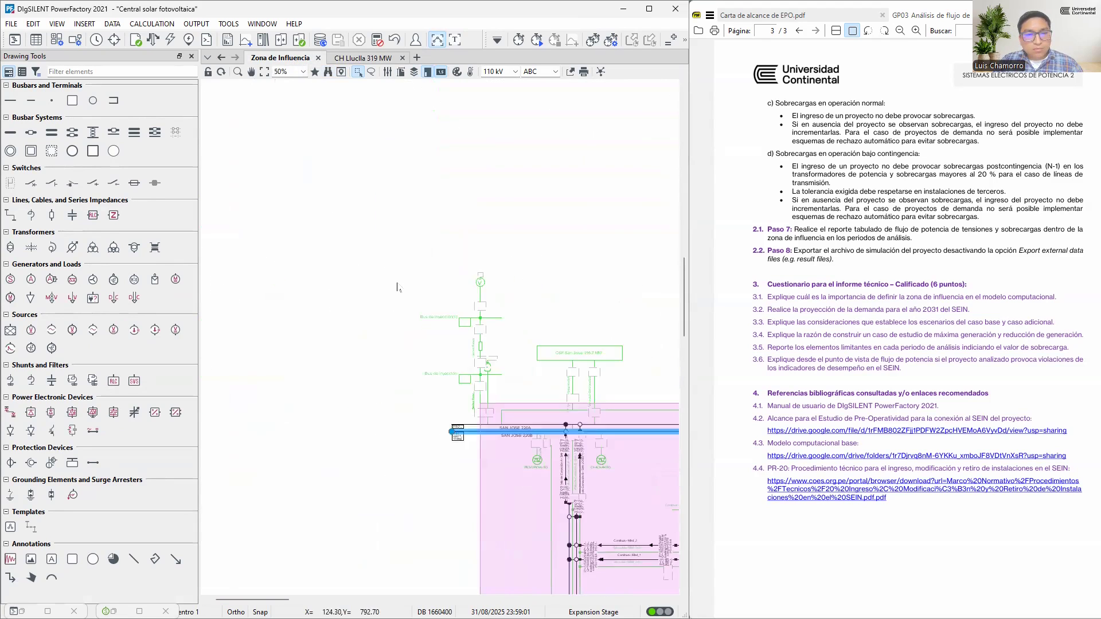
scroll(398, 283, "down", 3)
scroll(396, 276, "up", 3)
right_click(389, 248)
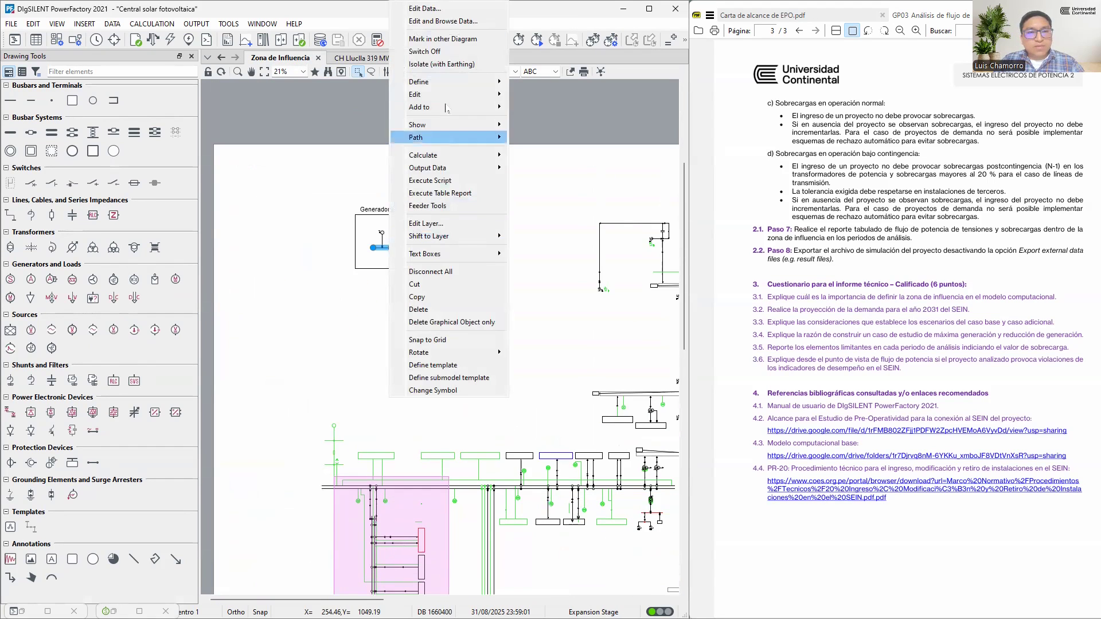
left_click(436, 38)
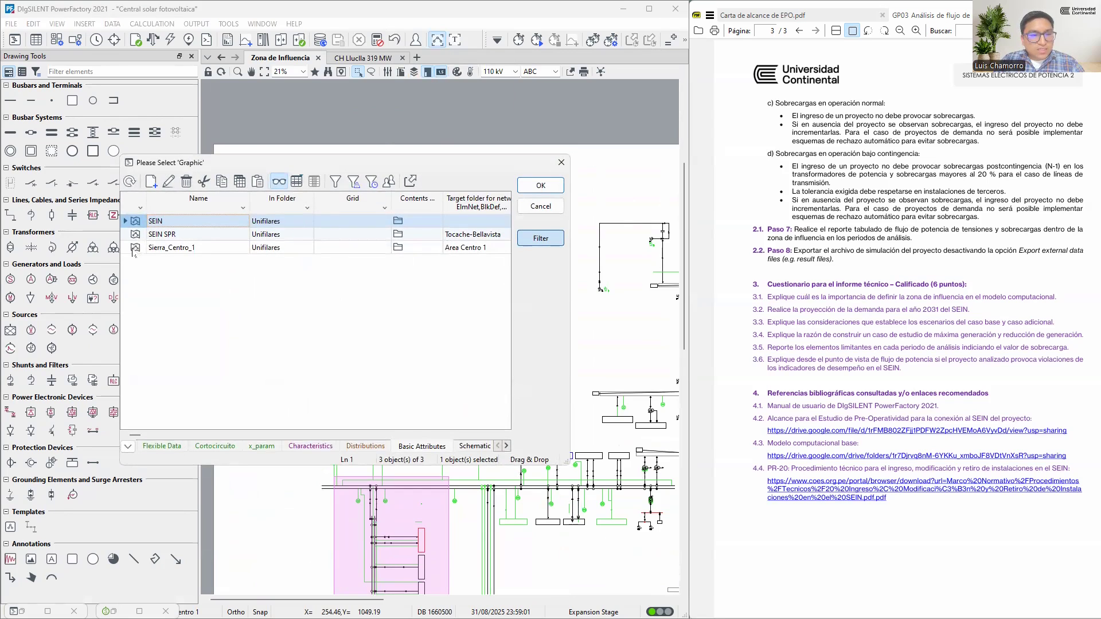
double_click(136, 247)
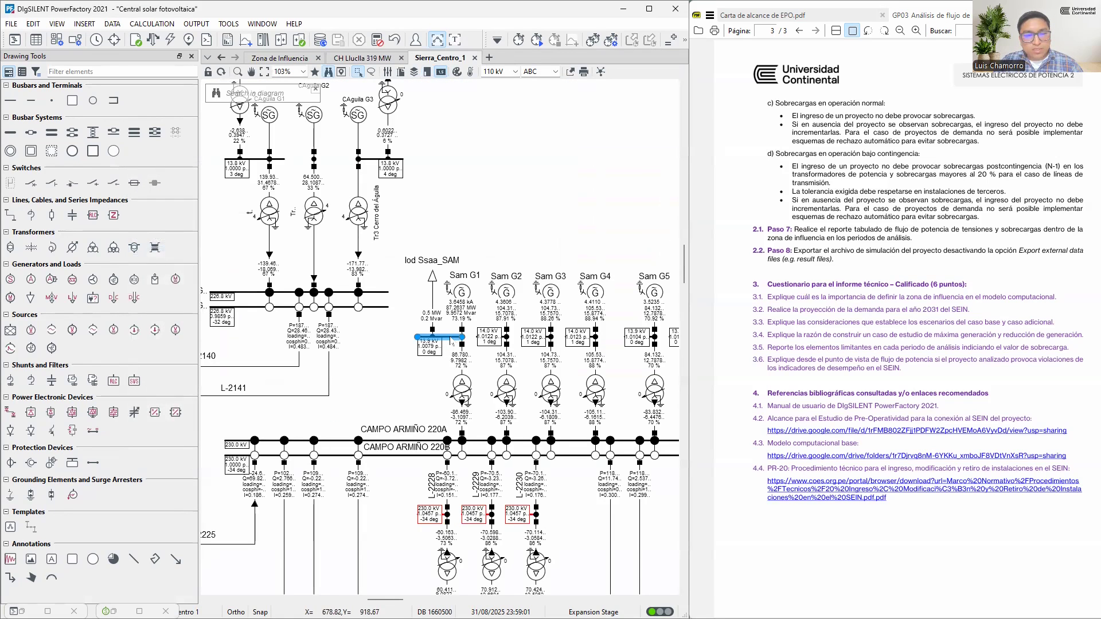
Output the reference list of the MANTARO 13.8A busbar and examine which diagrams refer to it
right_click(452, 341)
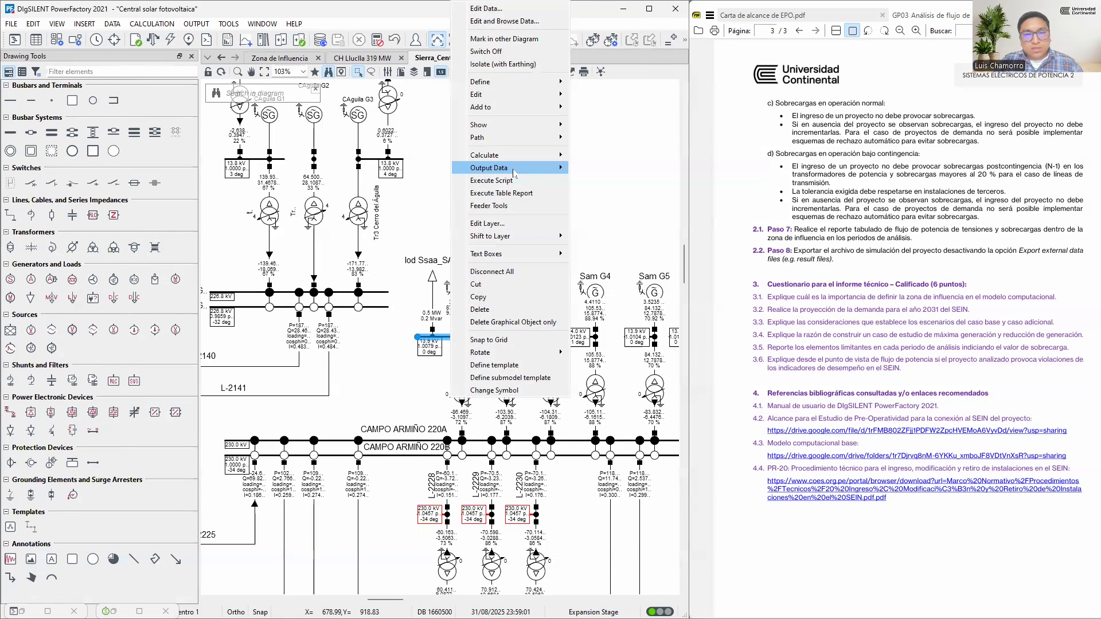
mouse_move(522, 173)
left_click(603, 170)
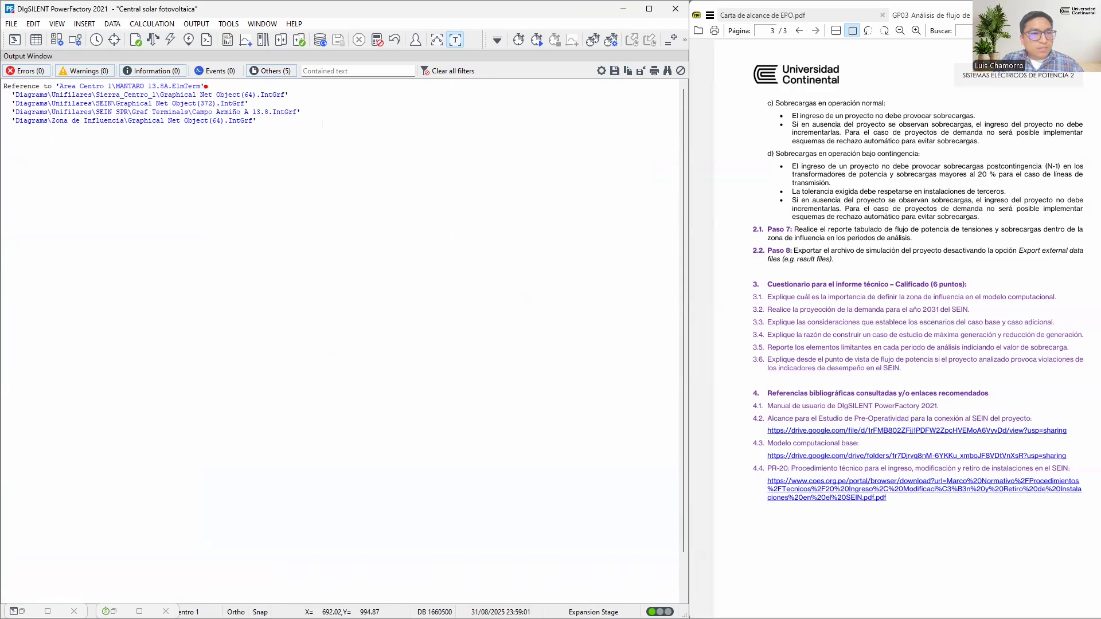
mouse_move(259, 103)
left_mouse_down()
mouse_move(272, 92)
mouse_move(337, 108)
left_mouse_up()
left_click_drag(263, 121, 309, 140)
mouse_move(21, 78)
left_mouse_down()
mouse_move(12, 134)
mouse_move(29, 138)
left_mouse_up()
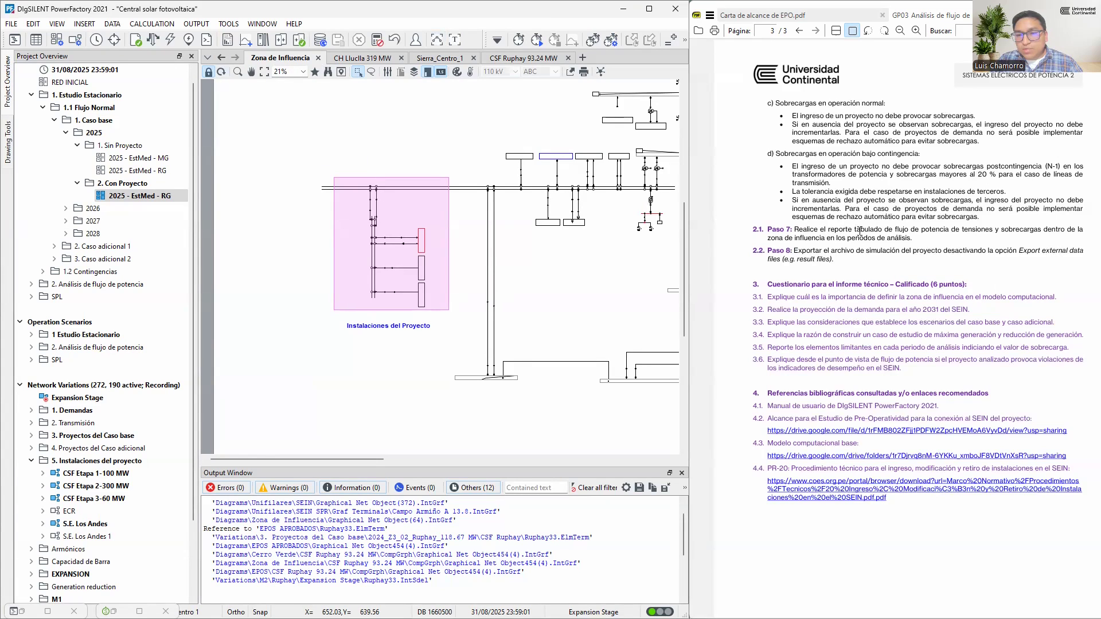
Highlight the words tensiones and sobrecargas in Paso 7 of the assignment guide and return to the Zona de Influencia diagram
double_click(972, 229)
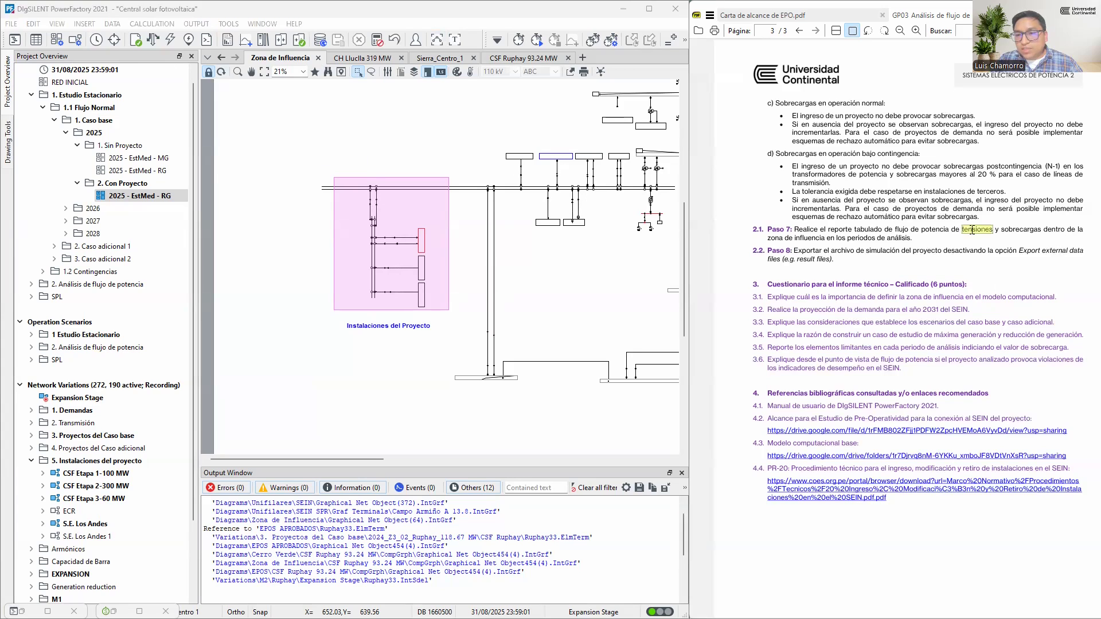
double_click(1022, 230)
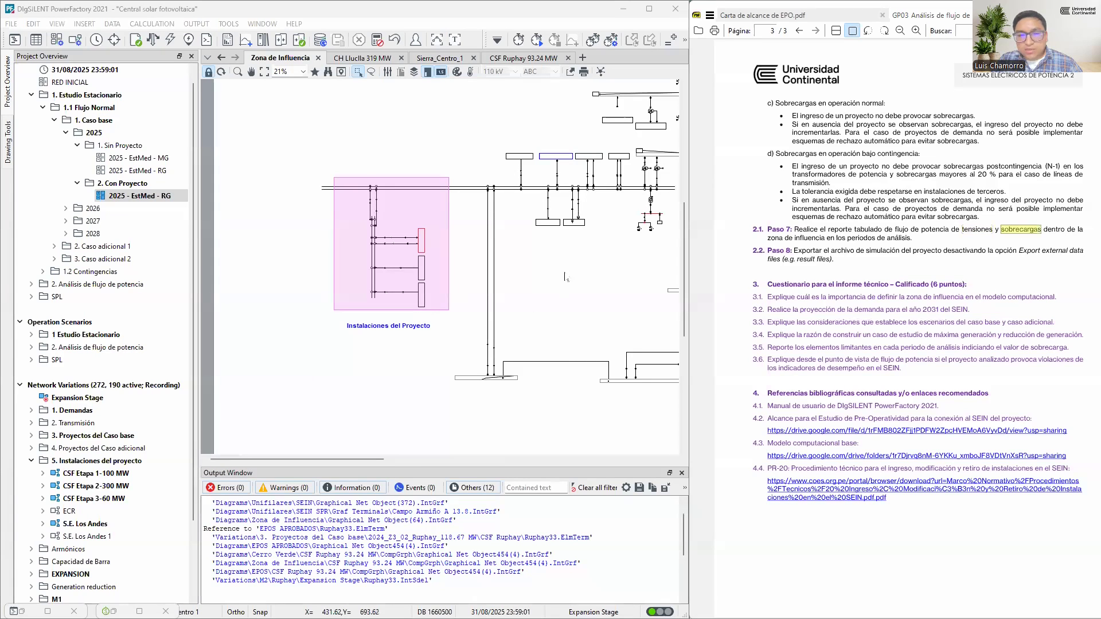
left_click(511, 286)
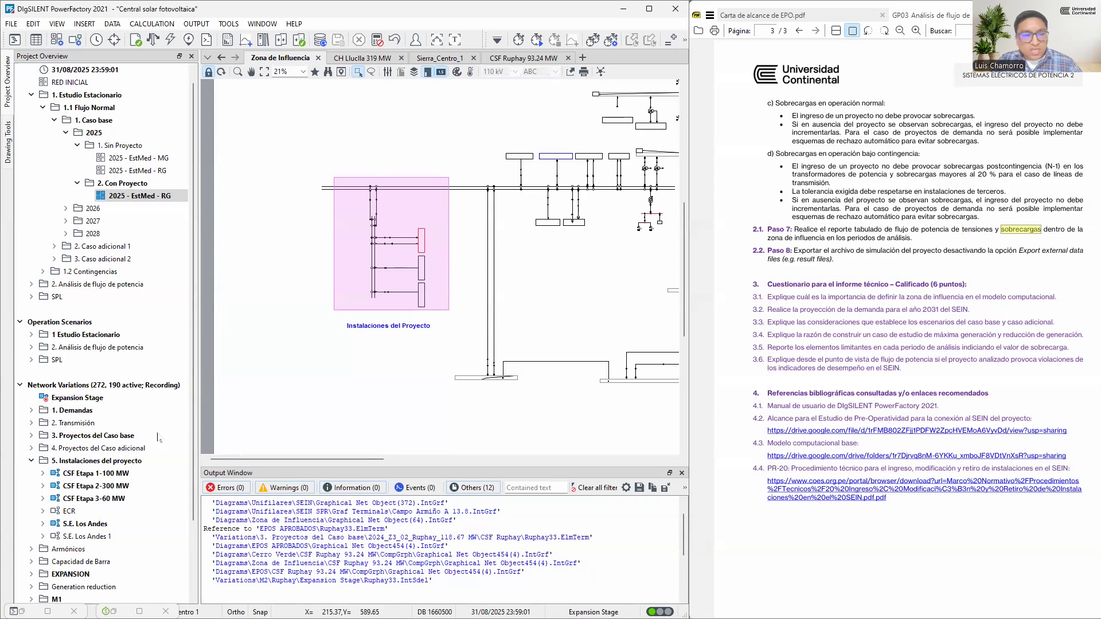
left_click(22, 611)
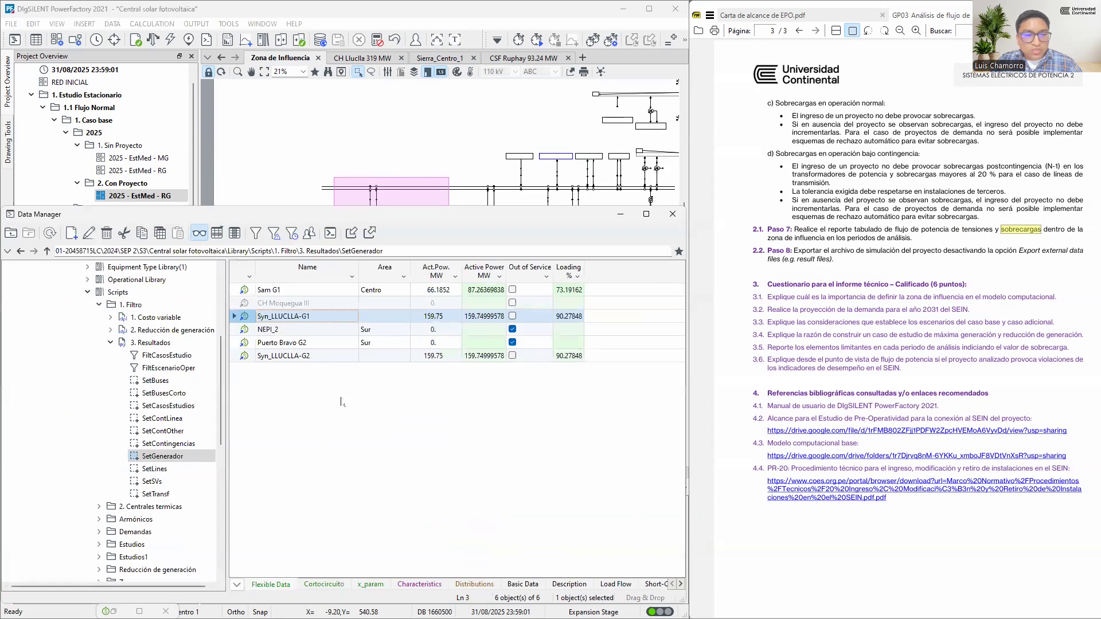
left_click(620, 214)
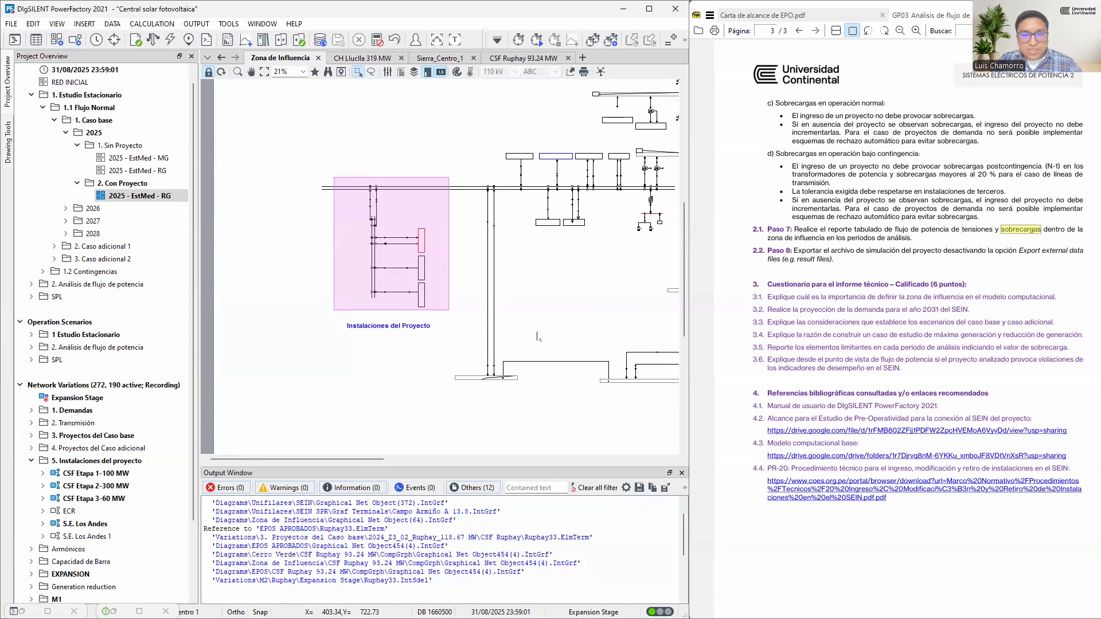
scroll(376, 275, "down", 2)
scroll(376, 275, "down", 2)
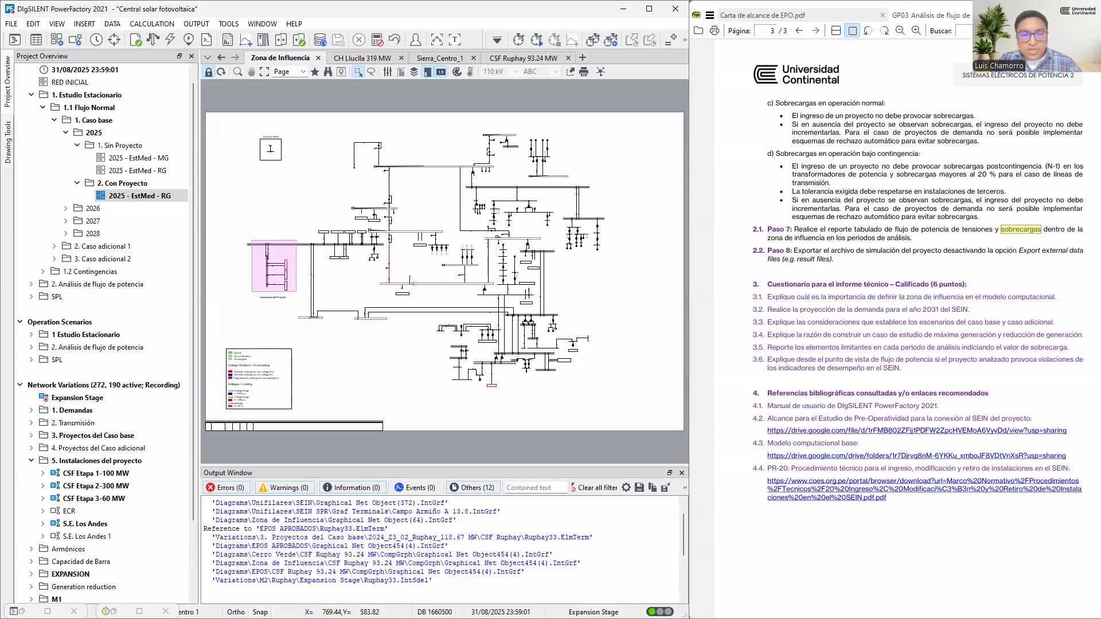
Highlight Paso 8 about exporting the project and question 3.2 on the 2031 demand projection in the assignment guide
left_click(837, 263)
triple_click(834, 259)
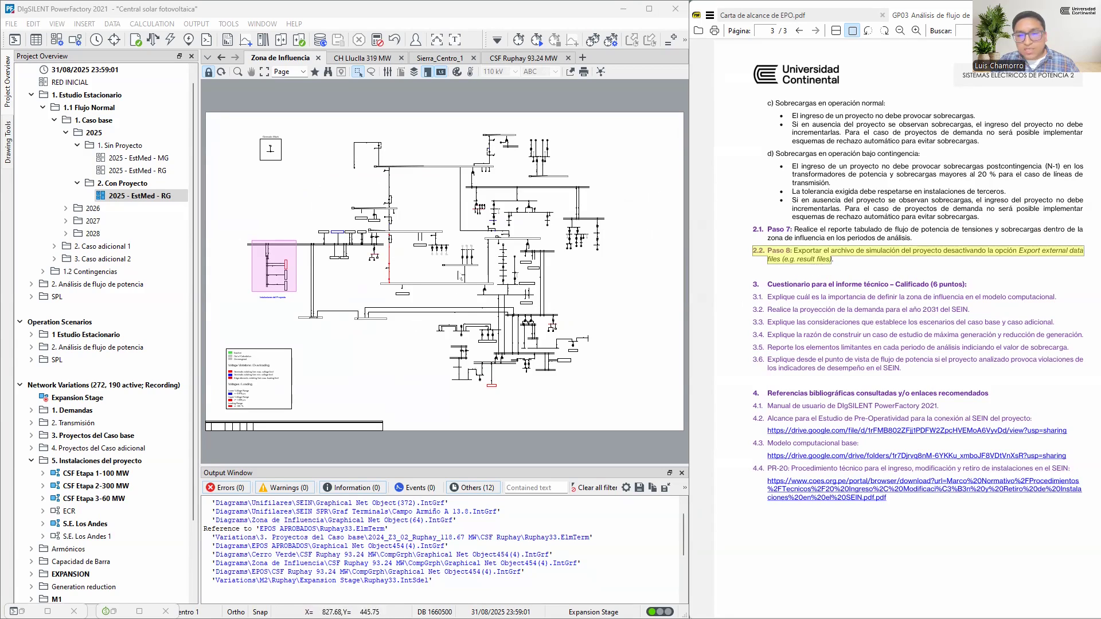
left_click(973, 288)
left_click_drag(935, 283, 975, 311)
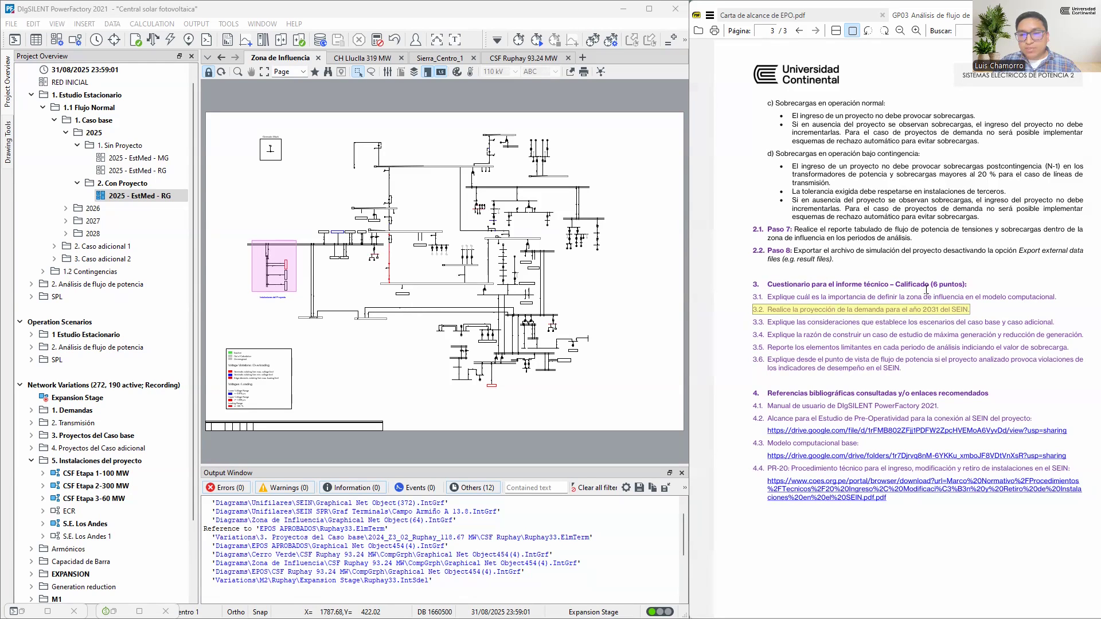
Switch to the 1_Programa de Obras workbook in Excel and show the global demand projection on the Demanda_Total_2022-2034 sheet
key("alt+Tab")
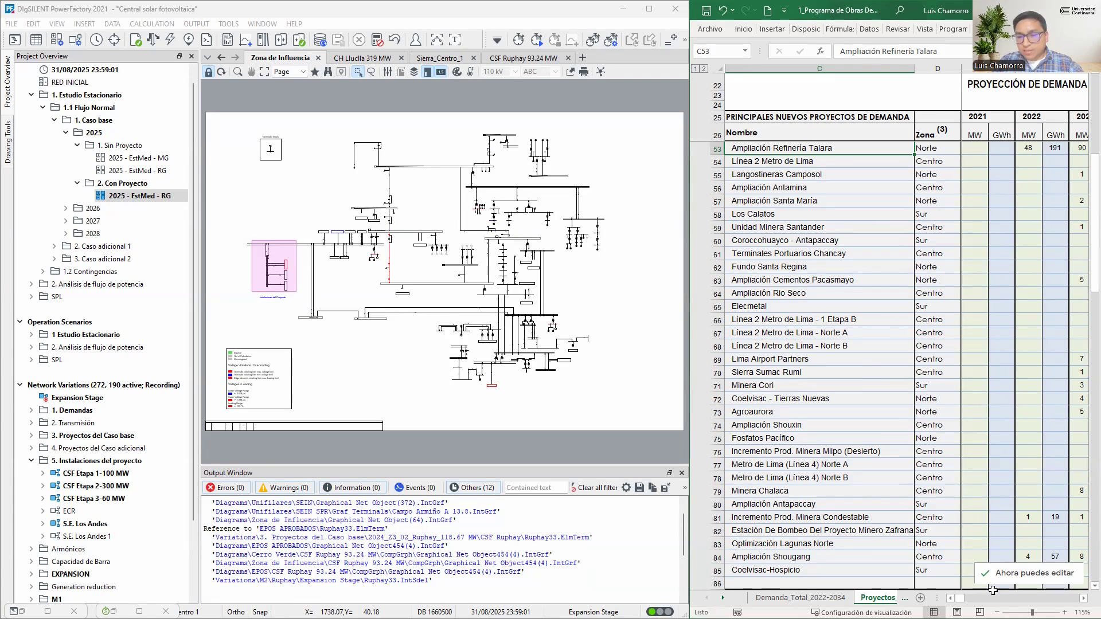
left_click(826, 598)
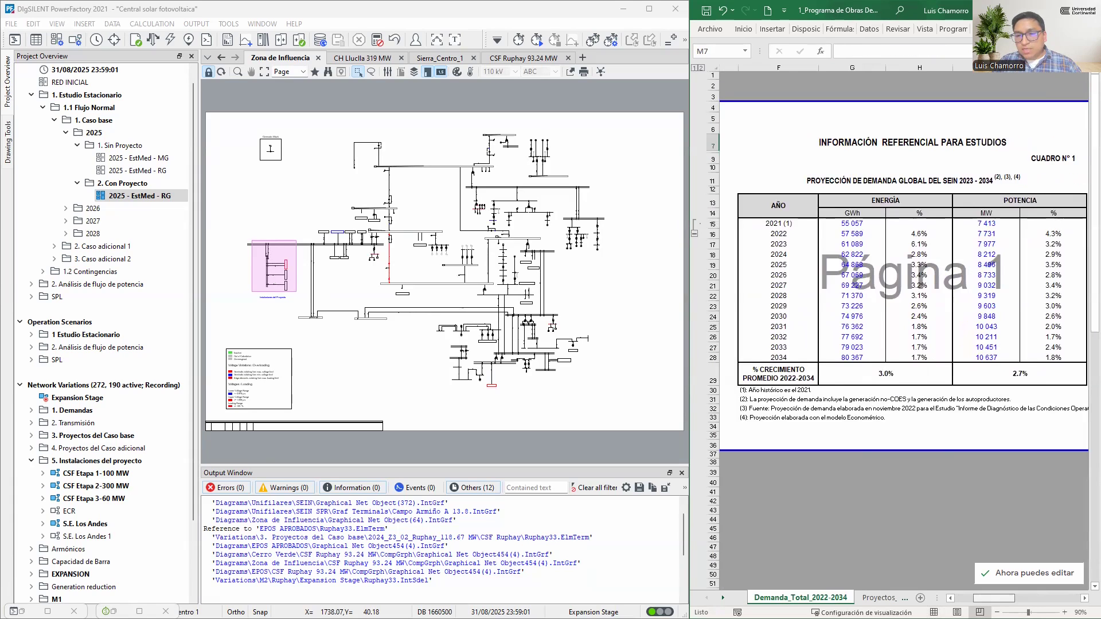
scroll(907, 387, "right", 1)
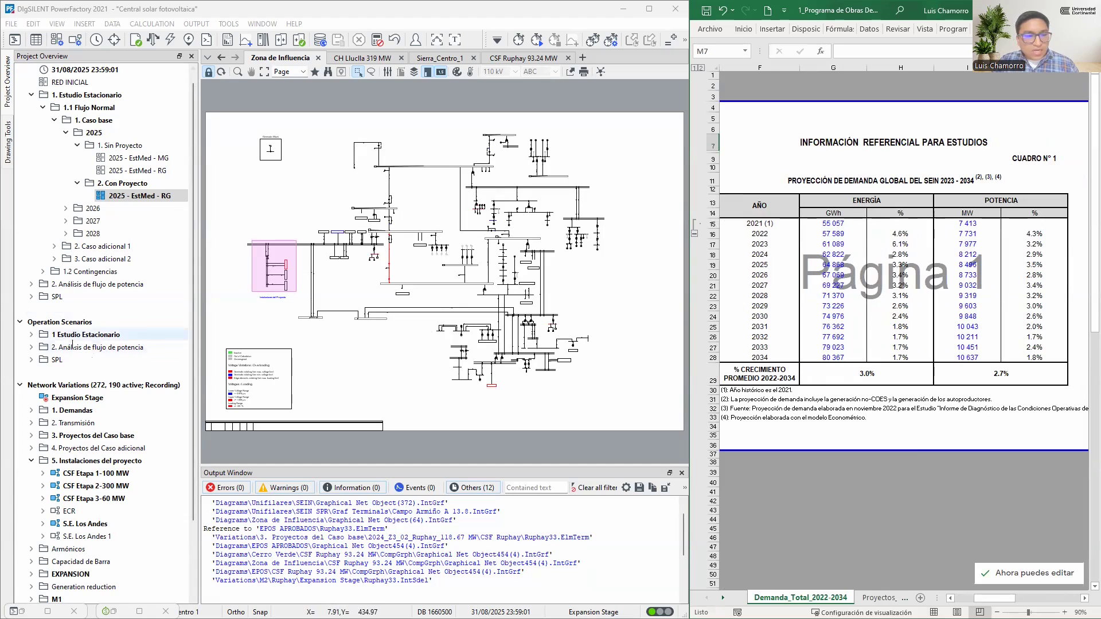
Expand the SPL study case folder and compare its 2028 and 2030 folders with the years in the demand projection table
double_click(57, 297)
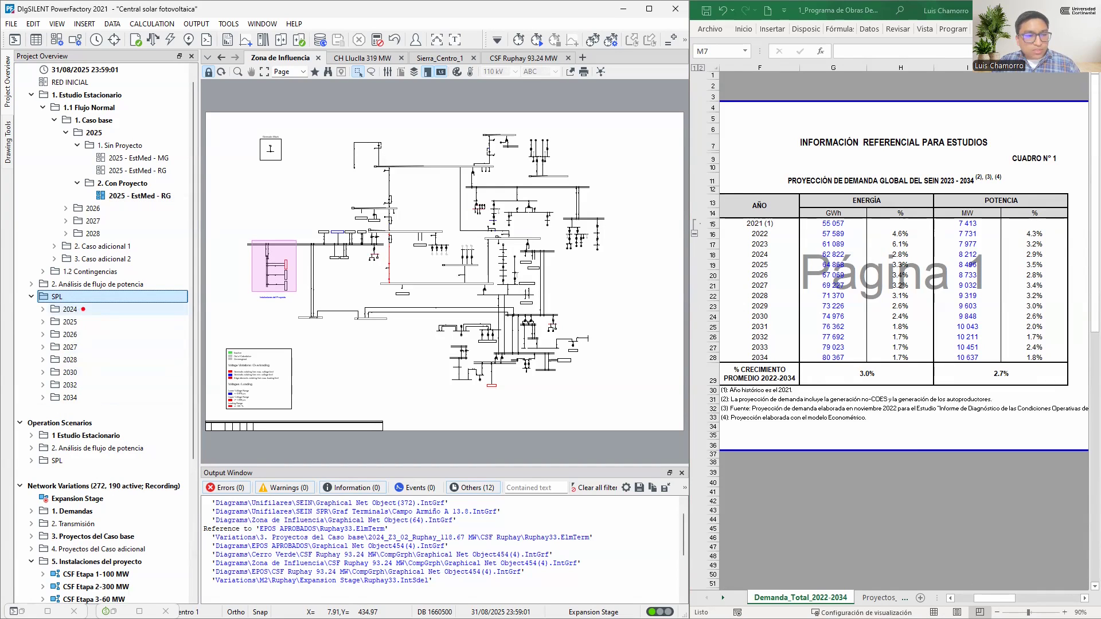
mouse_move(84, 323)
left_mouse_down()
mouse_move(109, 322)
mouse_move(109, 334)
left_mouse_up()
key("Escape")
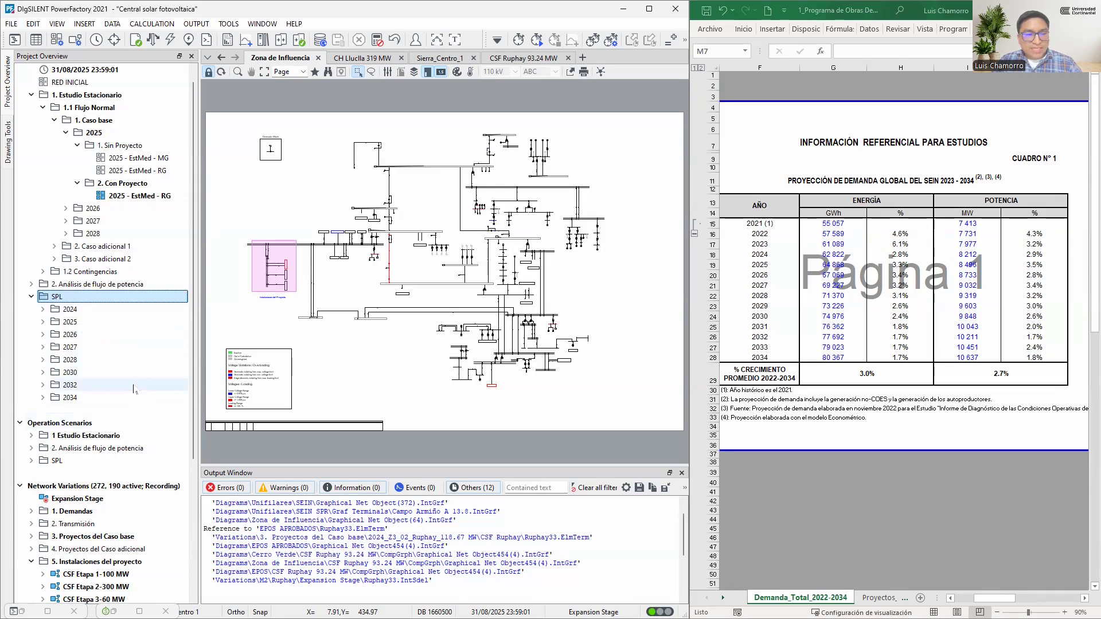
left_click(763, 297)
left_click(90, 361)
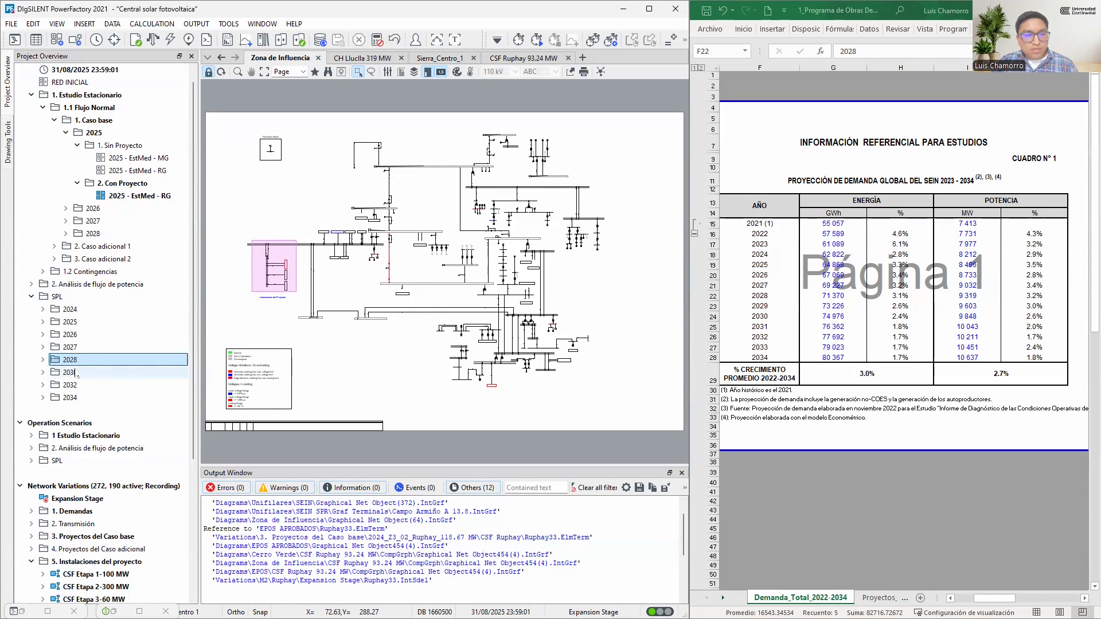
left_click(63, 374)
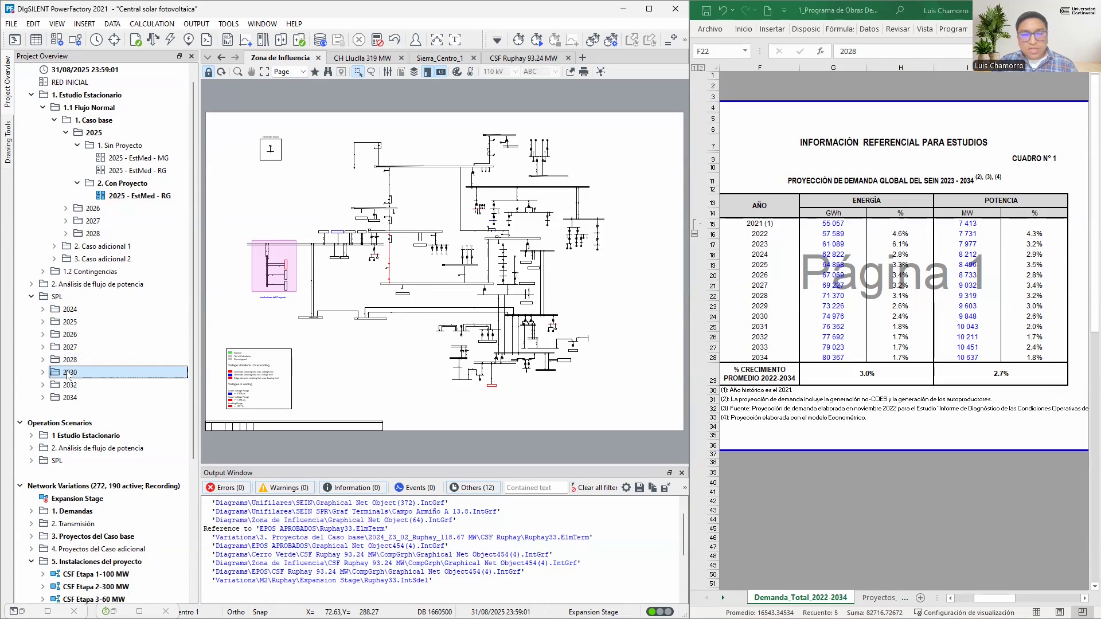
Mark the 2029 row of the demand projection and inspect the power growth percentages for 2029 and 2028
left_click(712, 306)
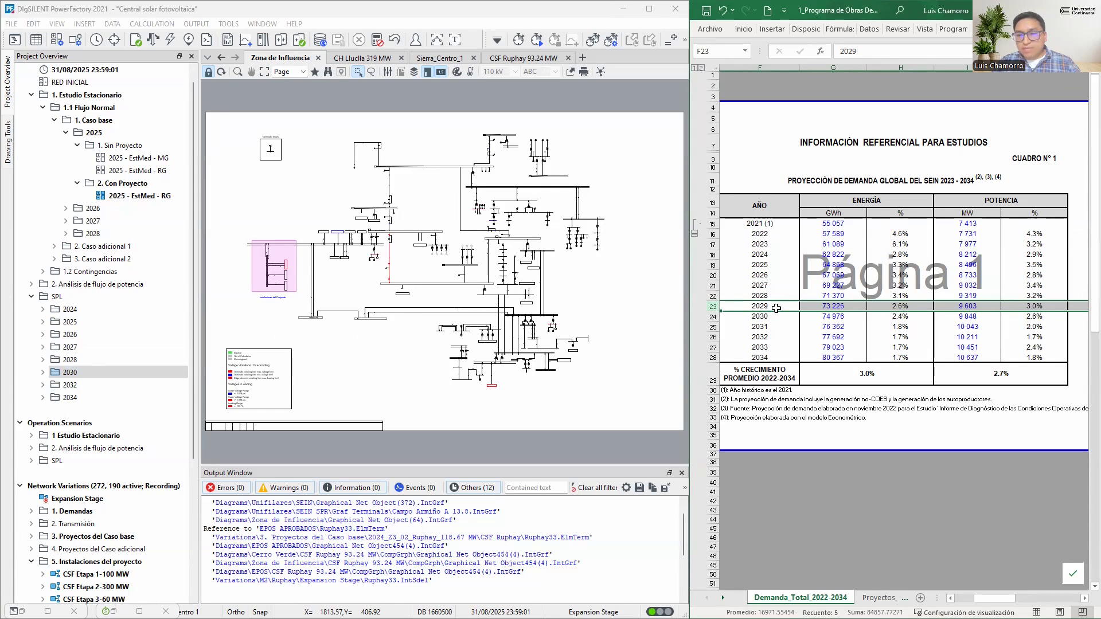
left_click(1041, 306)
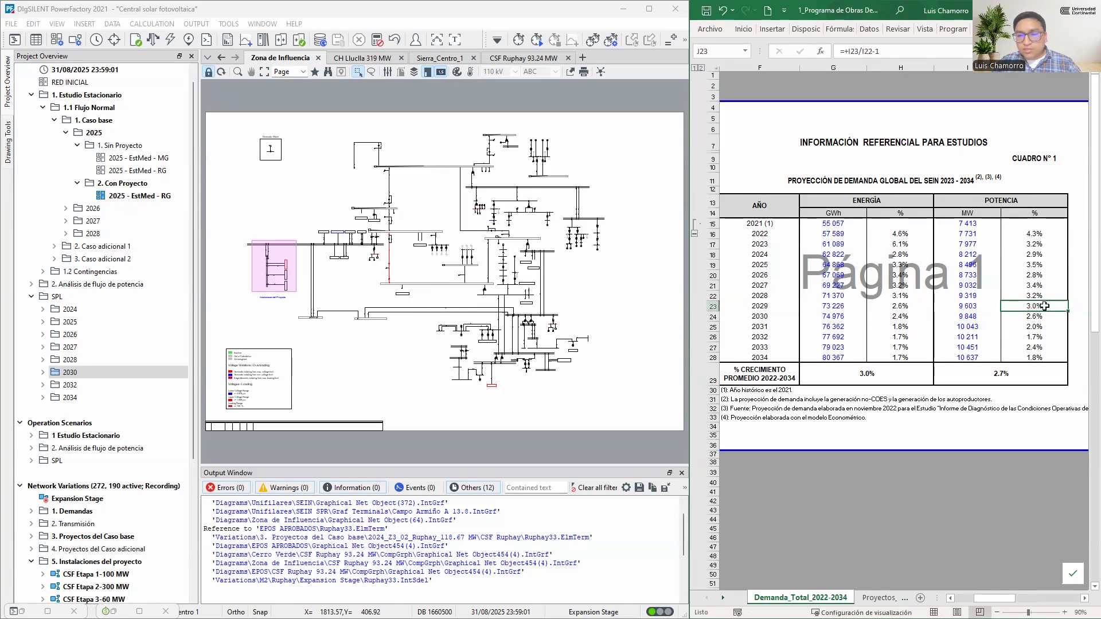
left_click(1041, 295)
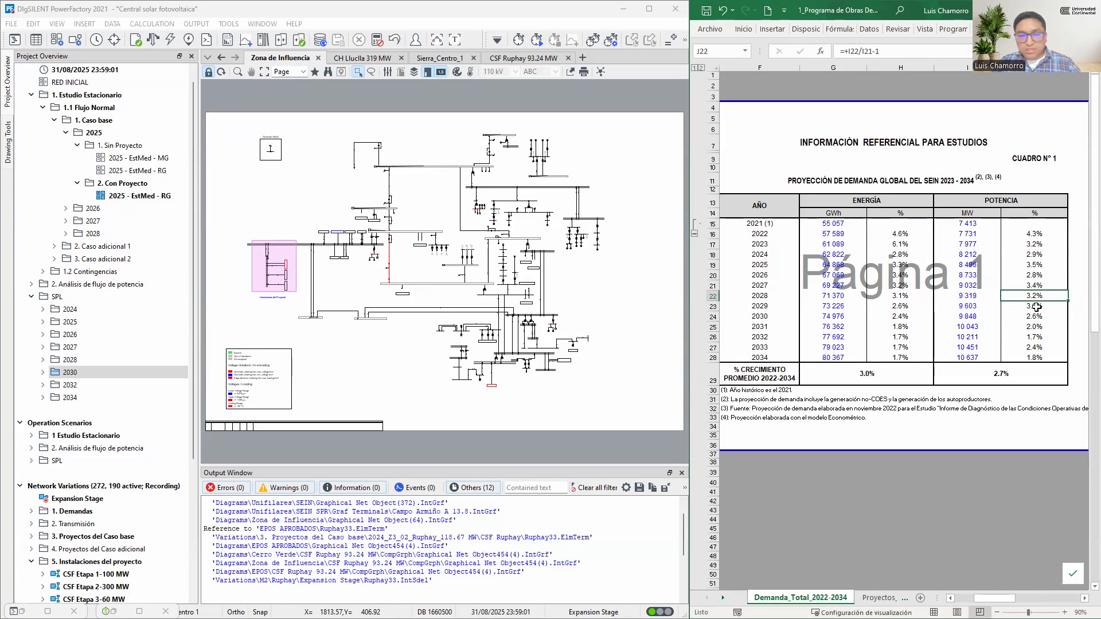
Activate the 2028_AveMax study case from the SPL 2028 folder
double_click(106, 360)
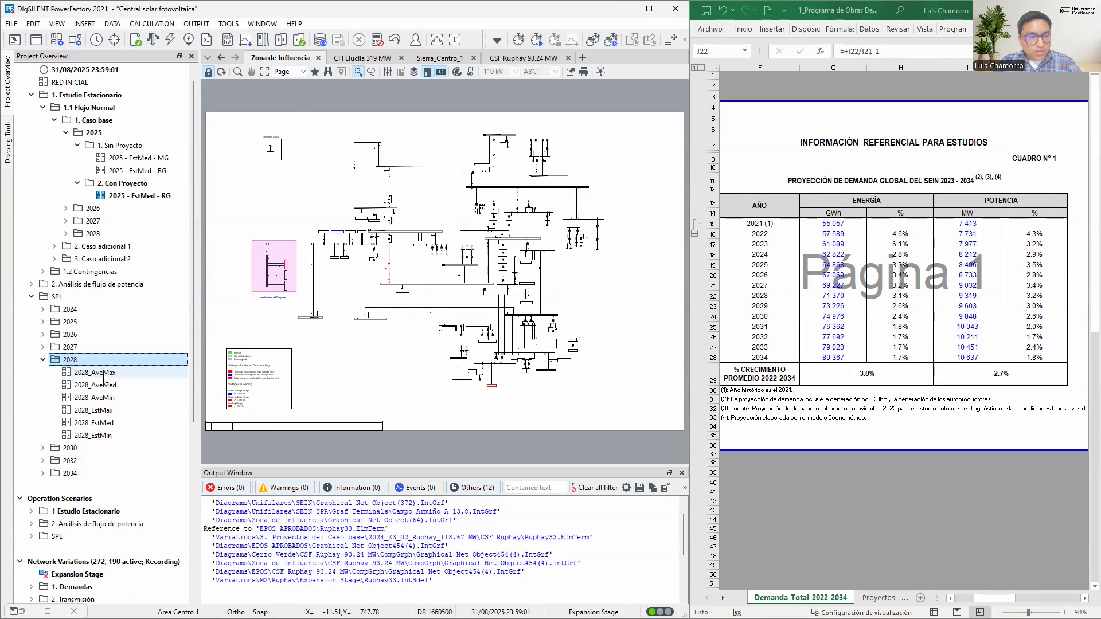
right_click(108, 374)
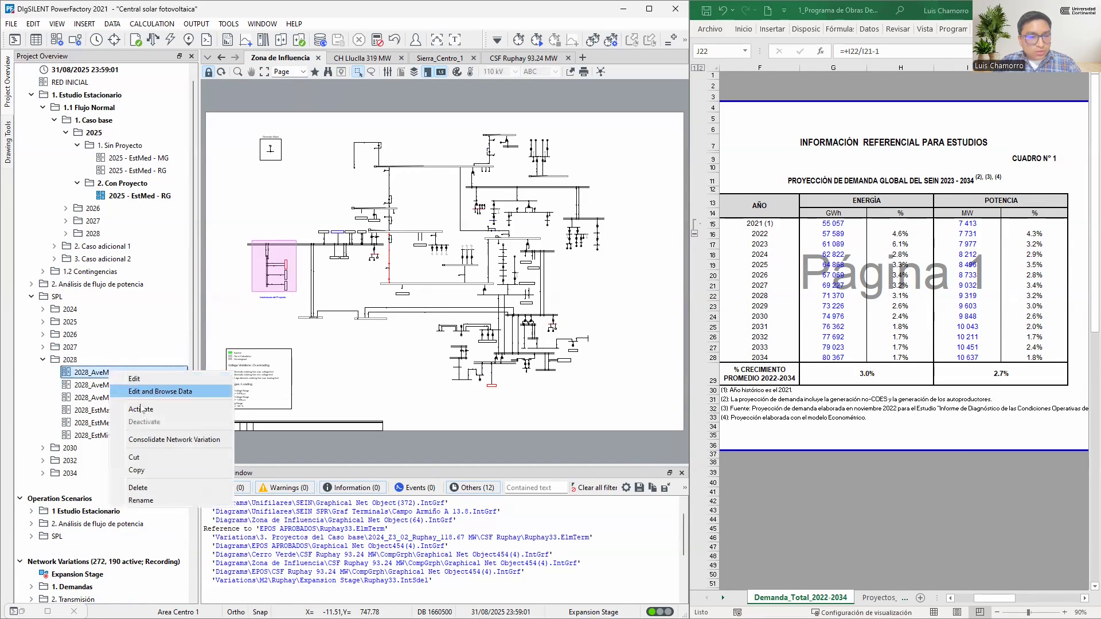
left_click(93, 375)
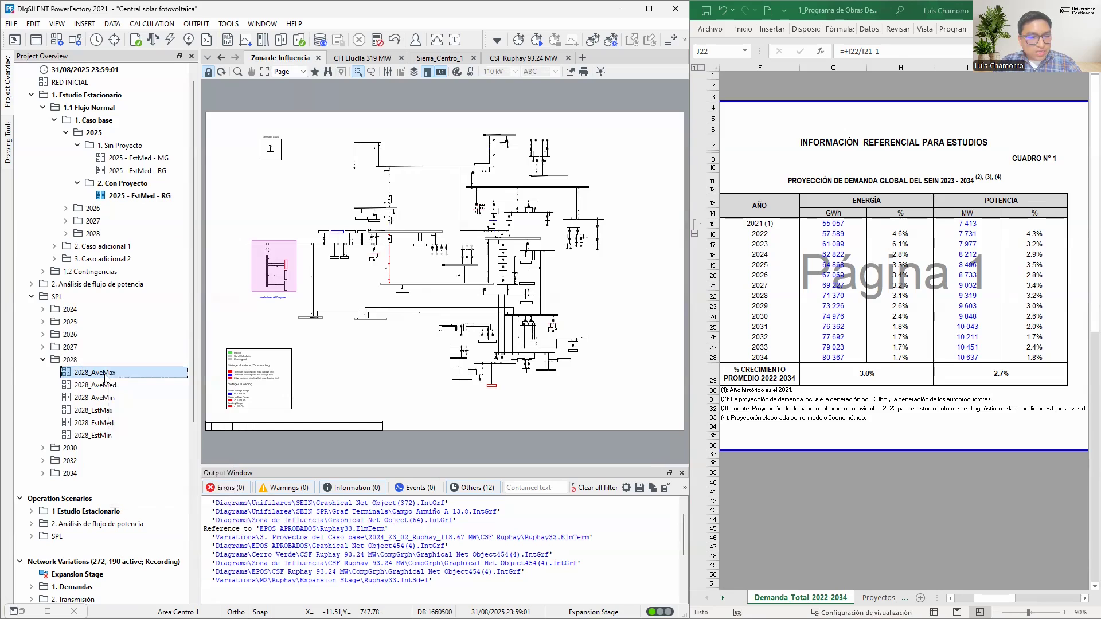
right_click(103, 376)
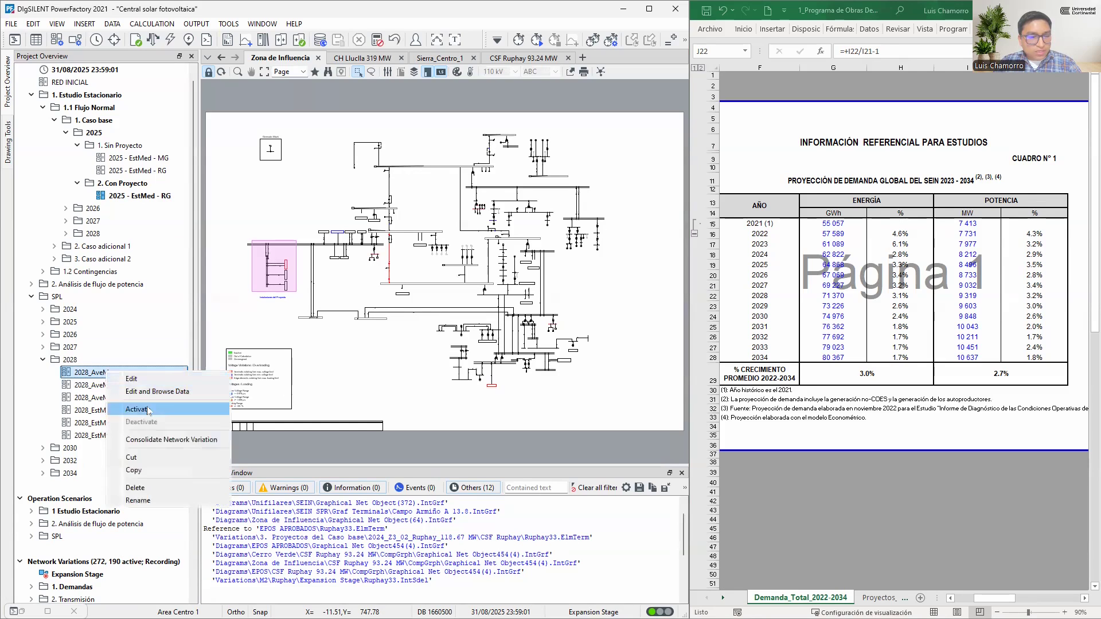
left_click(135, 403)
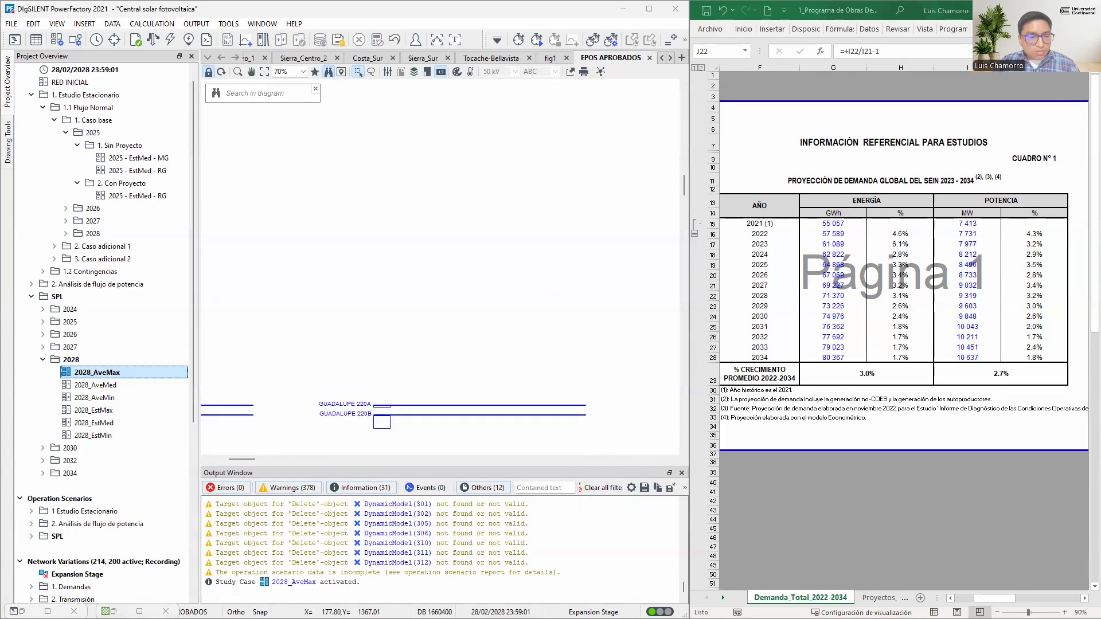
Bring up the Network Model Manager and list the General Load elements
left_click(115, 611)
scroll(86, 430, "down", 3)
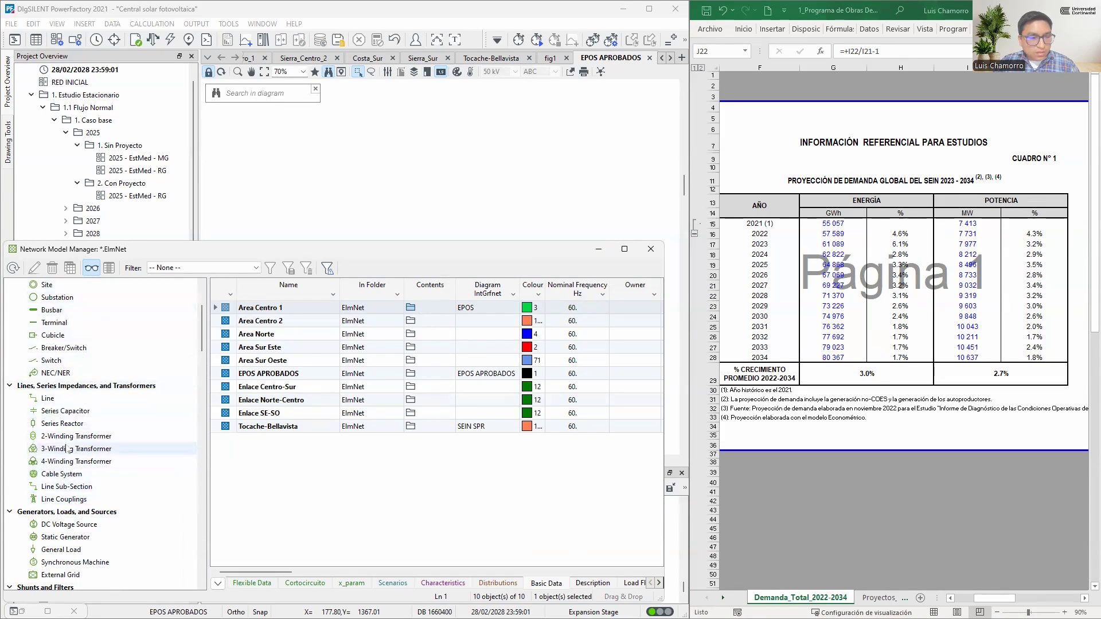
scroll(68, 499, "down", 3)
left_click(69, 510)
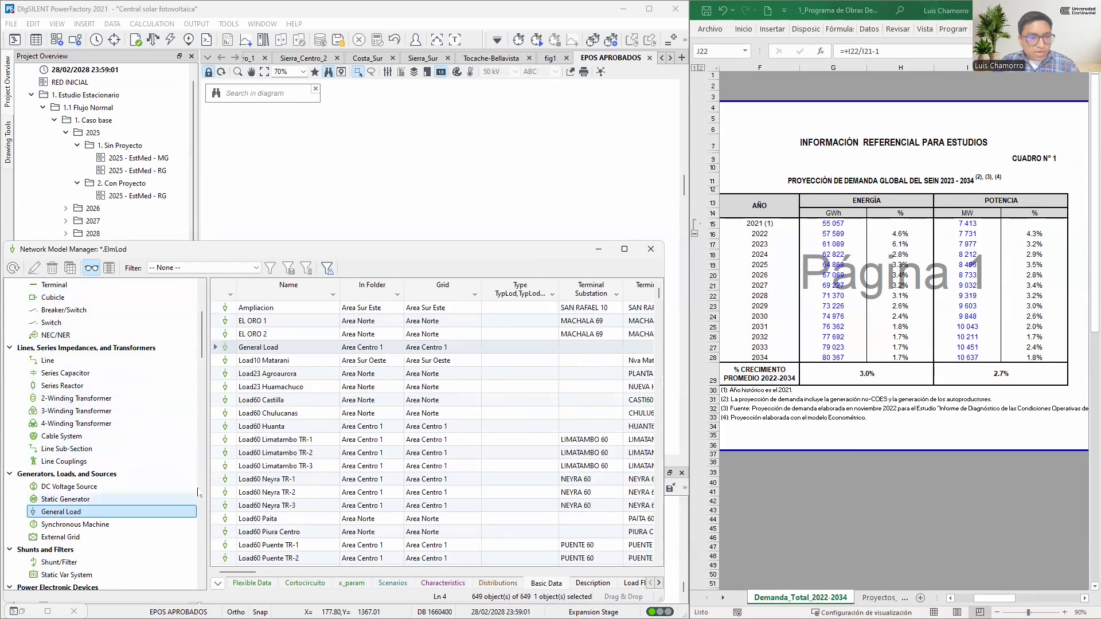
Display the general loads in Detail Mode with their Flexible Data, including active power, power factor and scaling factor
left_click(91, 269)
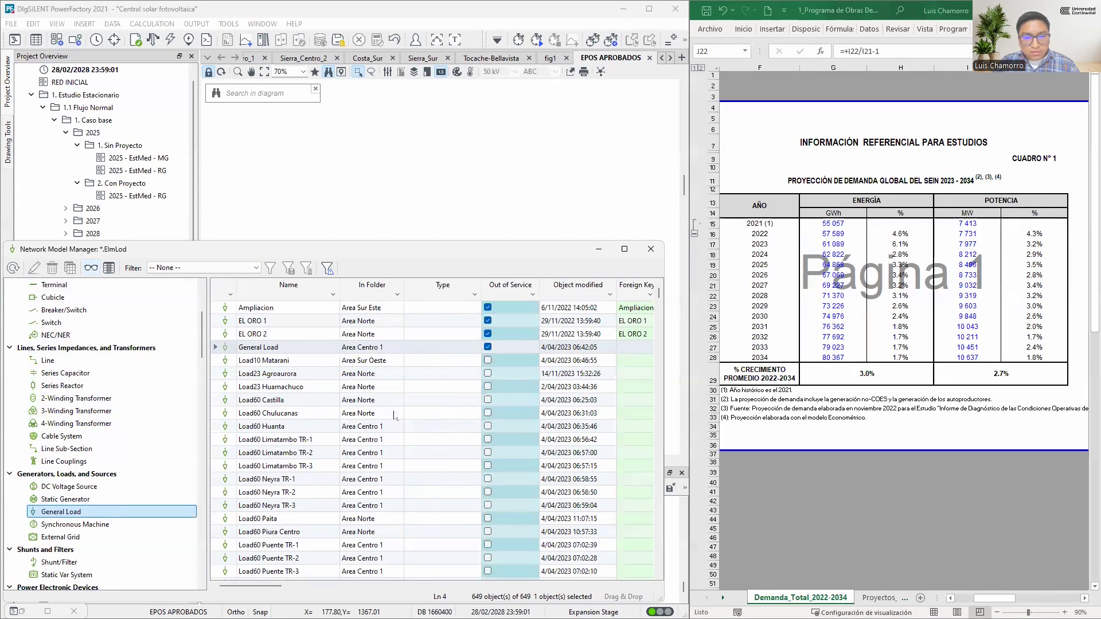
left_click(95, 270)
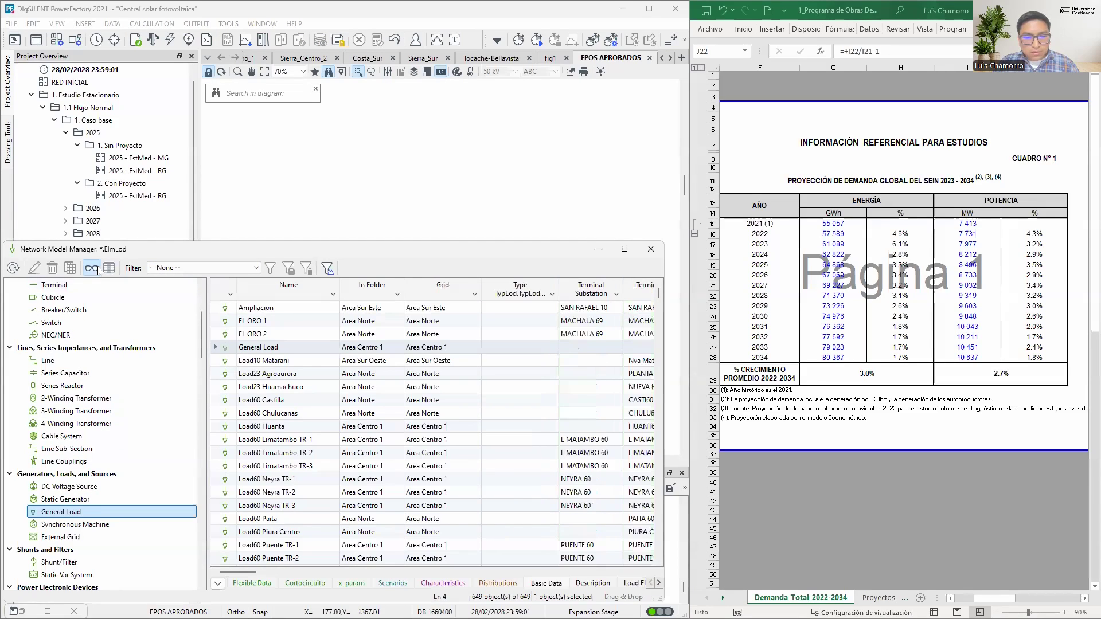
left_click(98, 270)
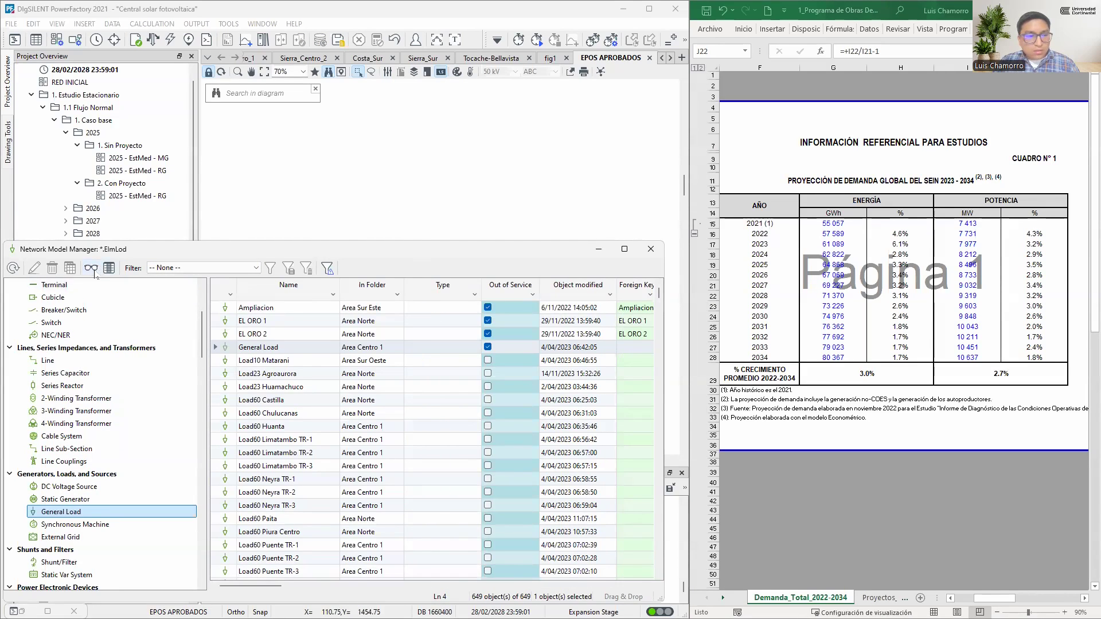
left_click(92, 269)
left_click(94, 272)
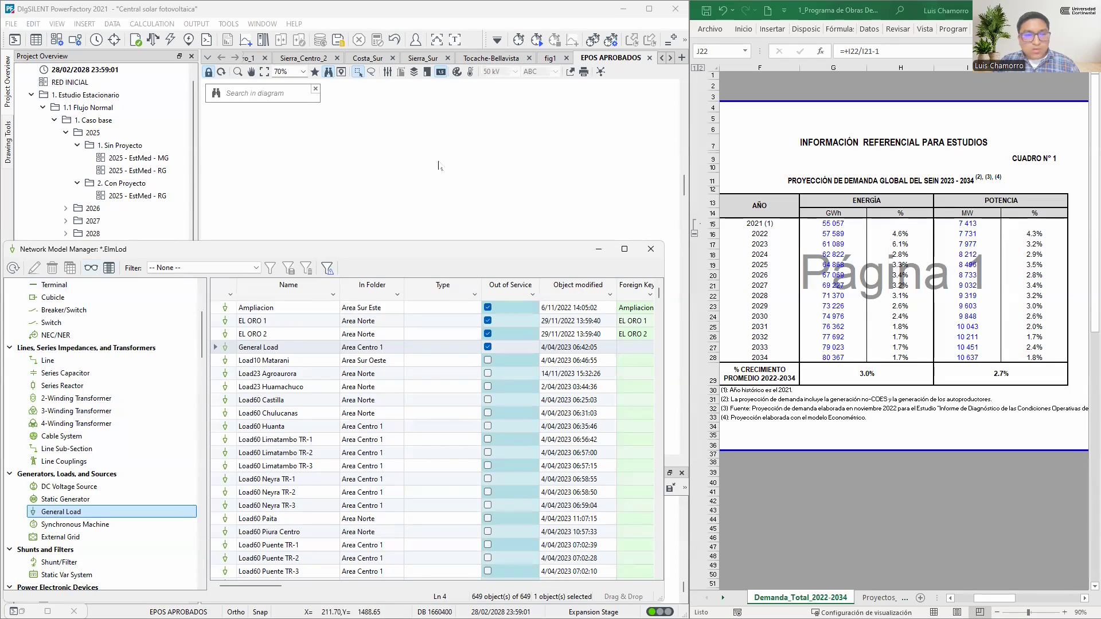
left_click(439, 166)
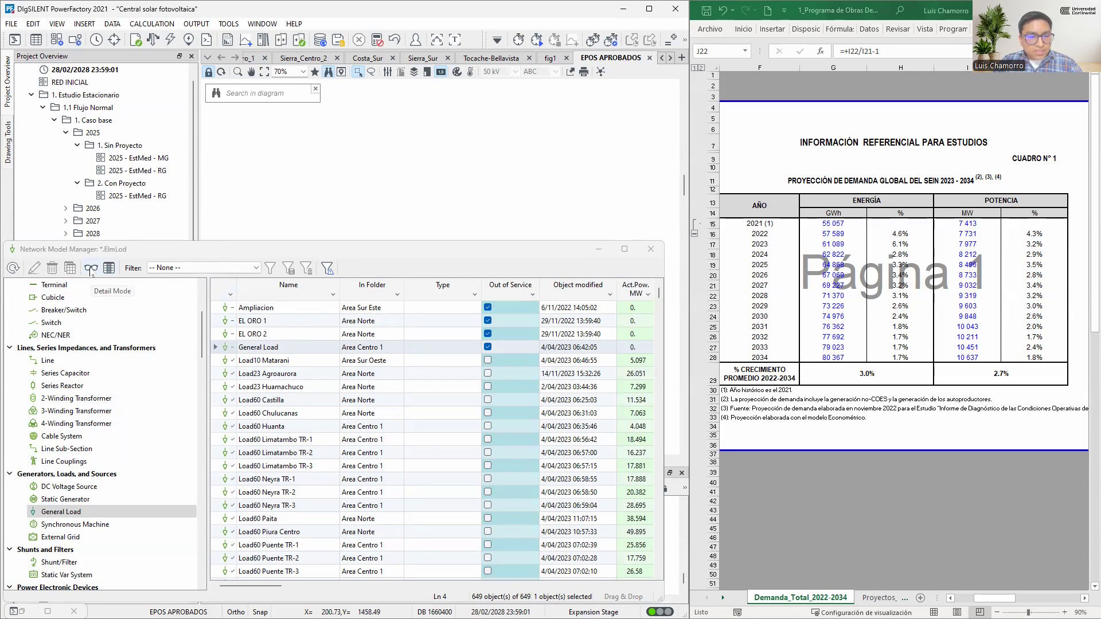
left_click(90, 272)
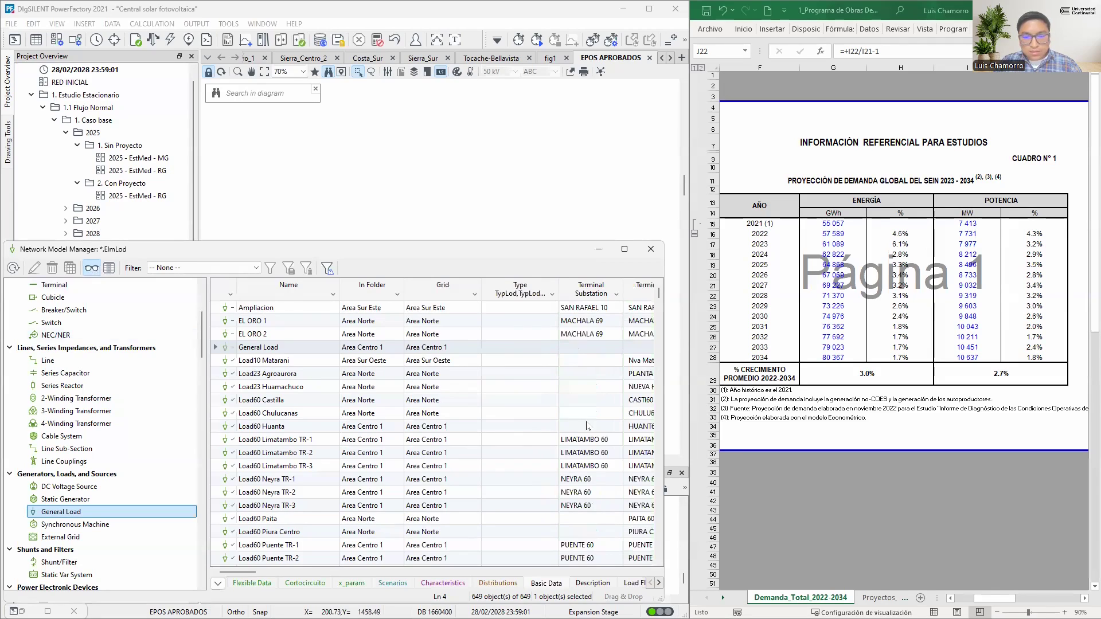
left_click(251, 583)
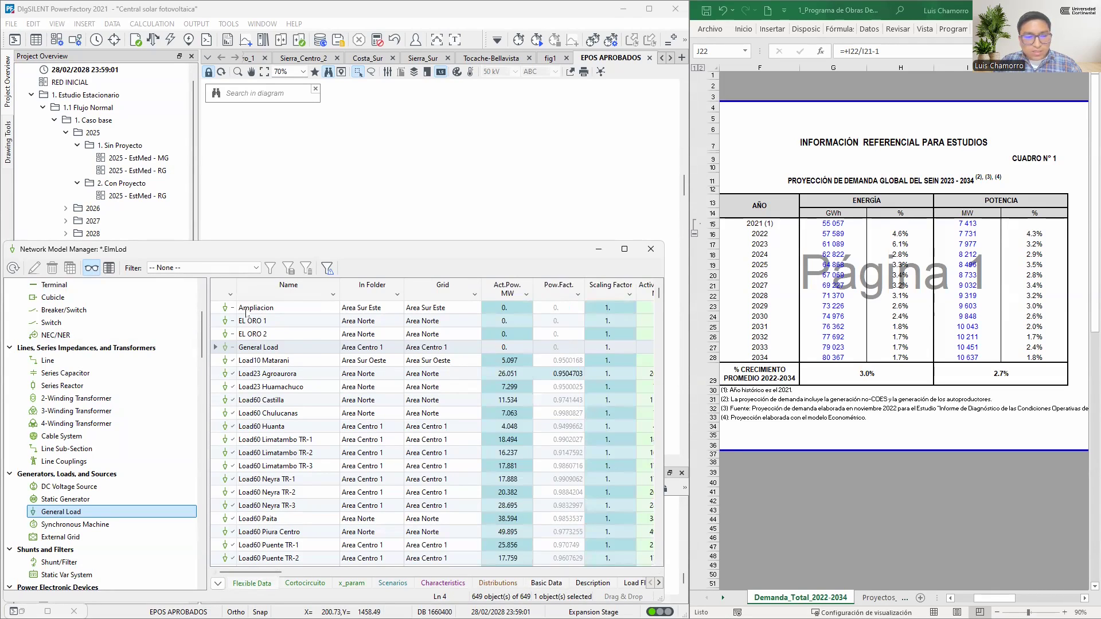
left_click(228, 310)
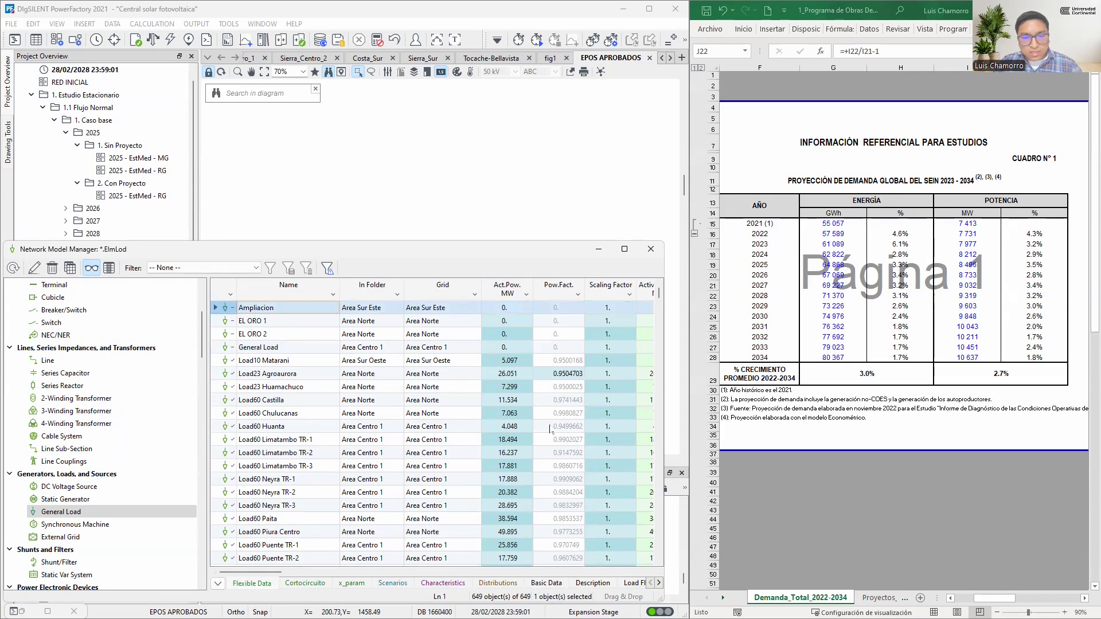
scroll(549, 430, "down", 15)
scroll(549, 429, "down", 2)
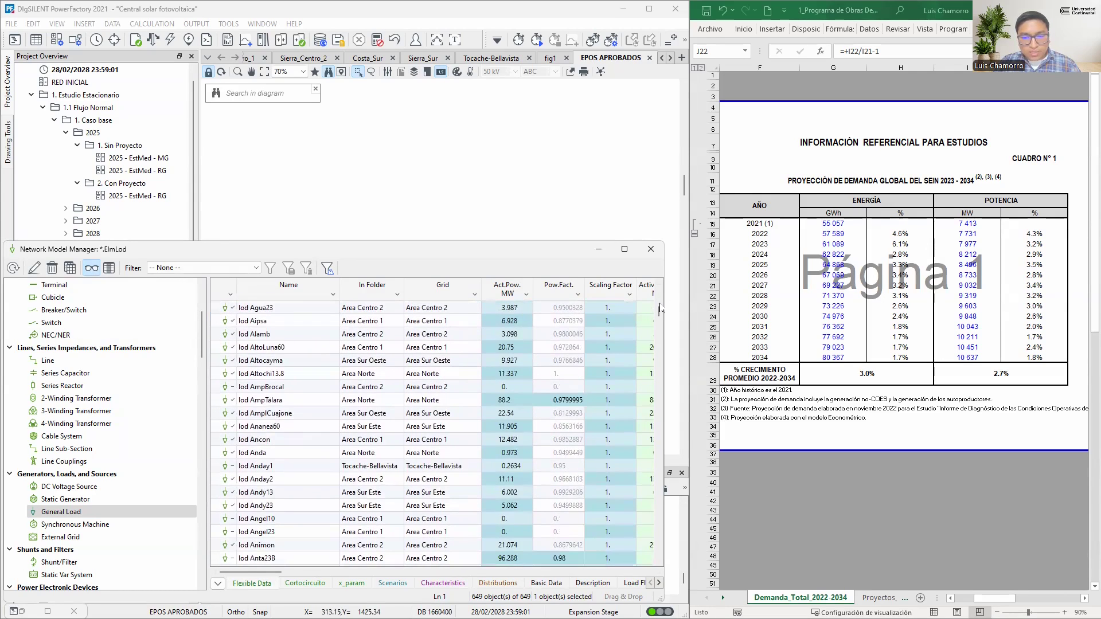
left_click_drag(659, 313, 667, 568)
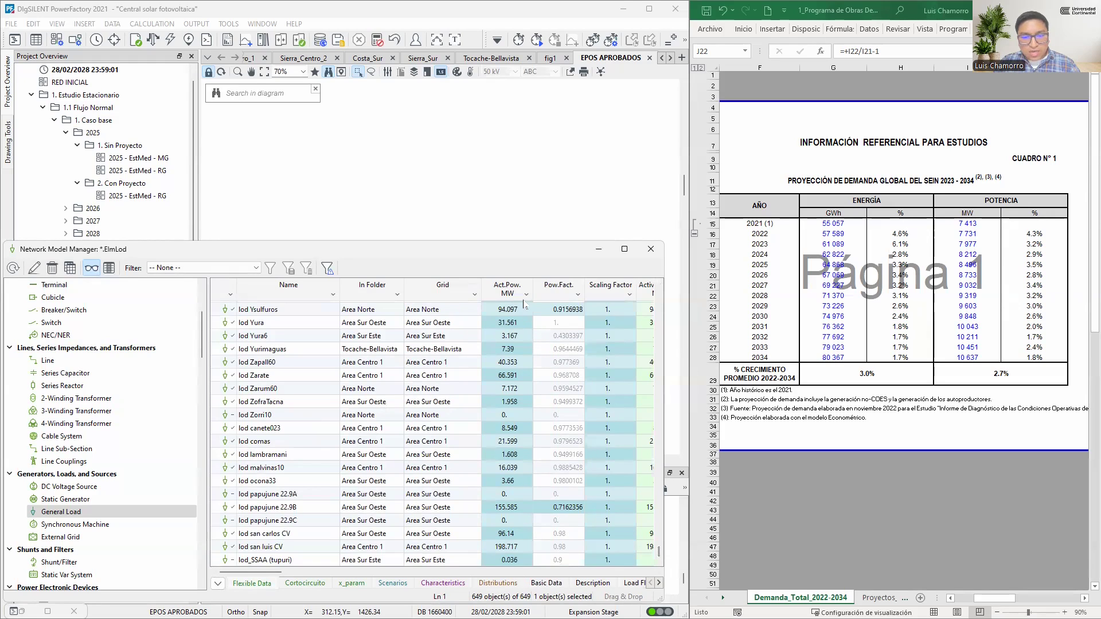
left_click(510, 561)
key("ctrl+Home")
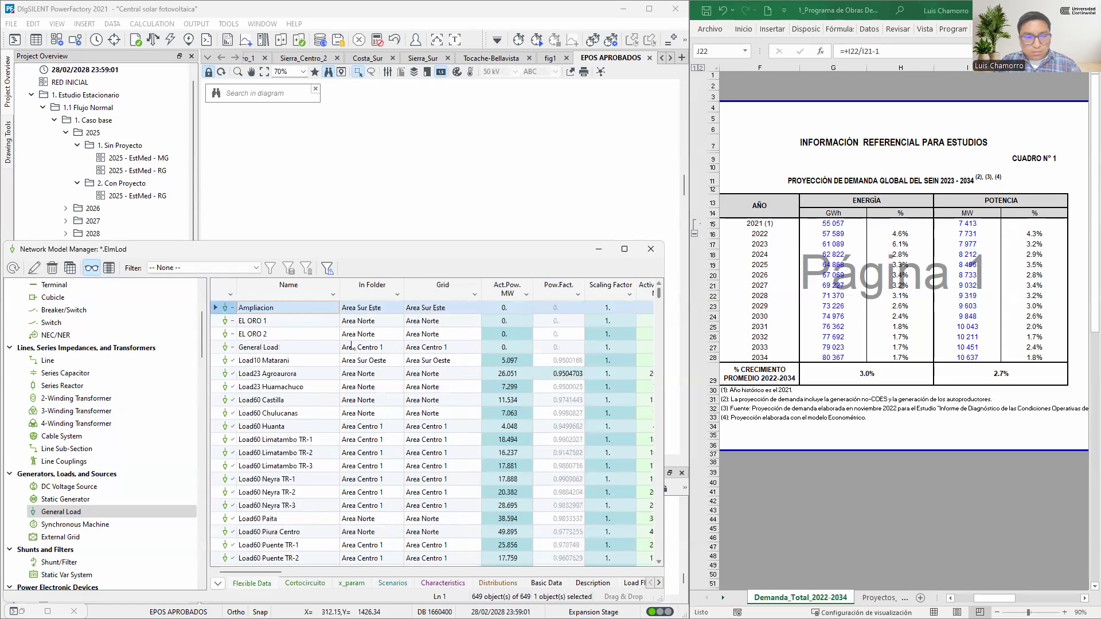
Select all general load rows from Ampliacion through lod_SSAA (tupuri), spanning the Name to Act.Pow. columns
left_click(300, 312)
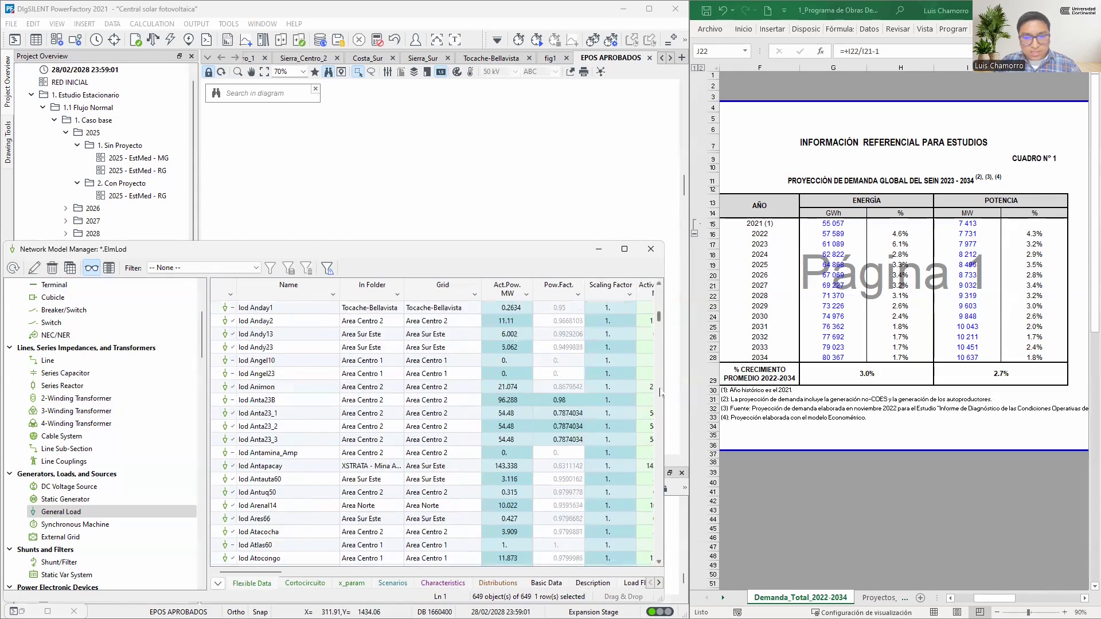
key("ctrl+End")
left_click(511, 560, "shift")
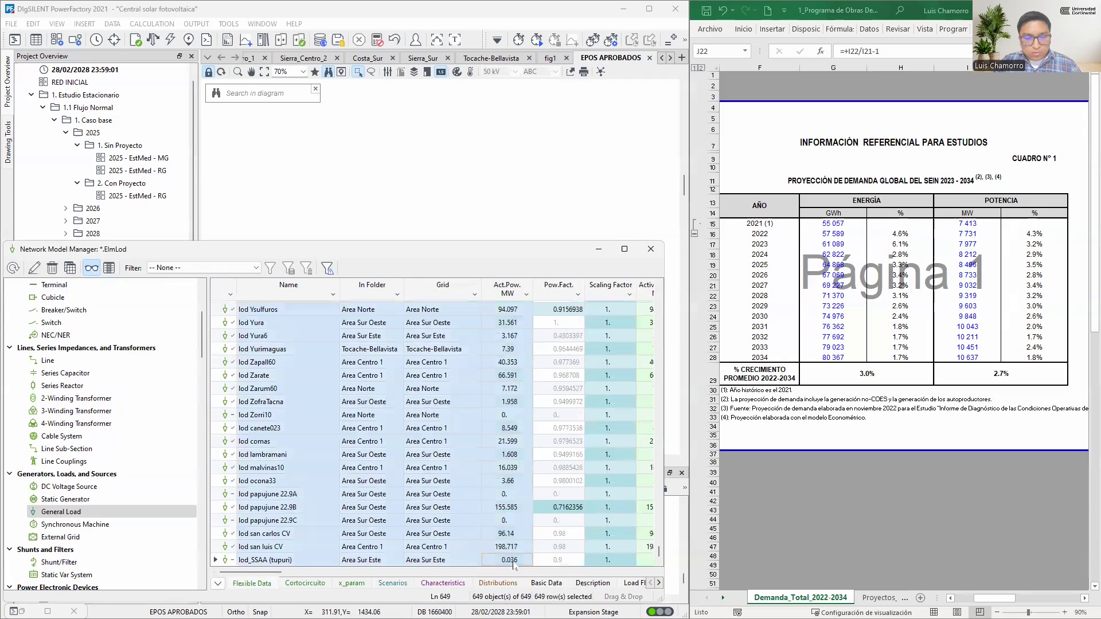
Copy the selected general loads with column headers into Hoja2 of the Libro1 workbook, and mark the 2029 row in the demand projection table
right_click(423, 351)
mouse_move(478, 439)
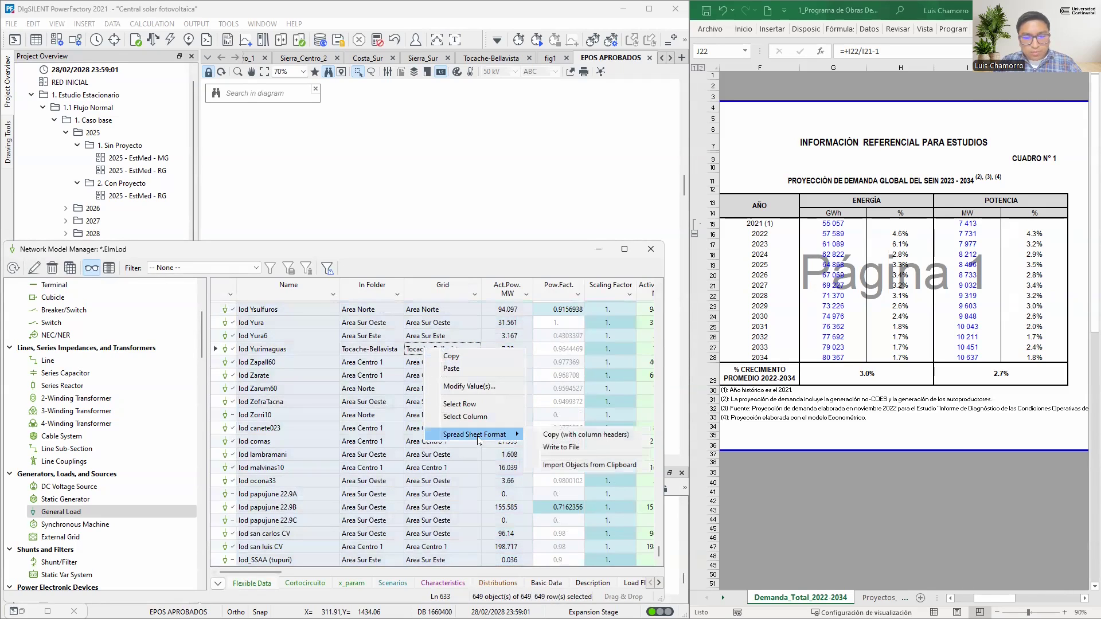
left_click(571, 434)
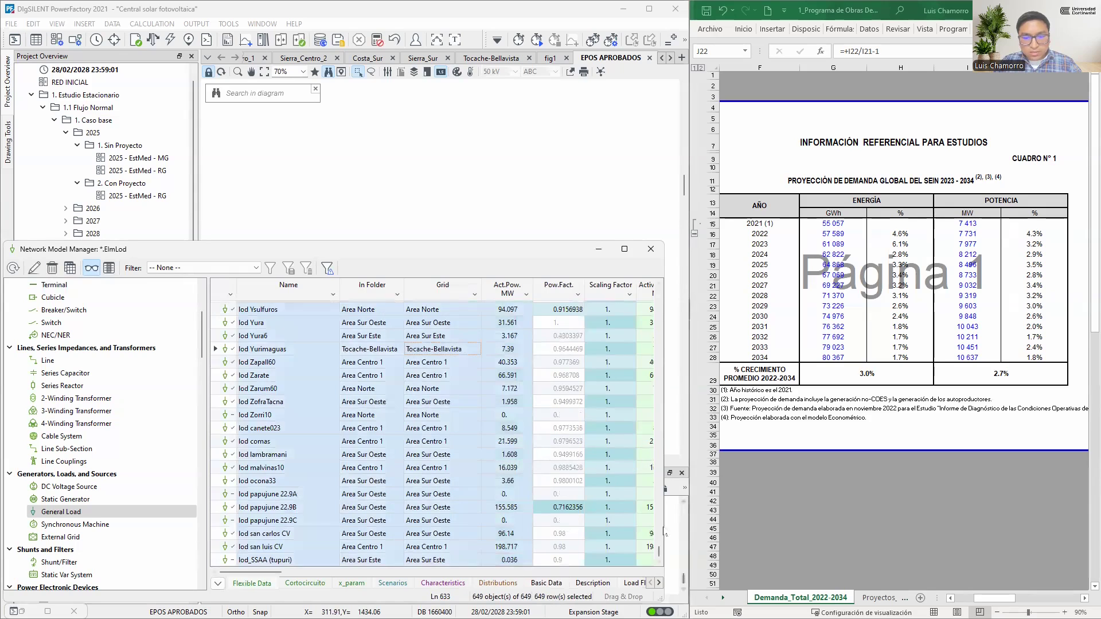
scroll(671, 352, "up", 10)
left_click_drag(671, 352, 659, 556)
left_click(713, 306)
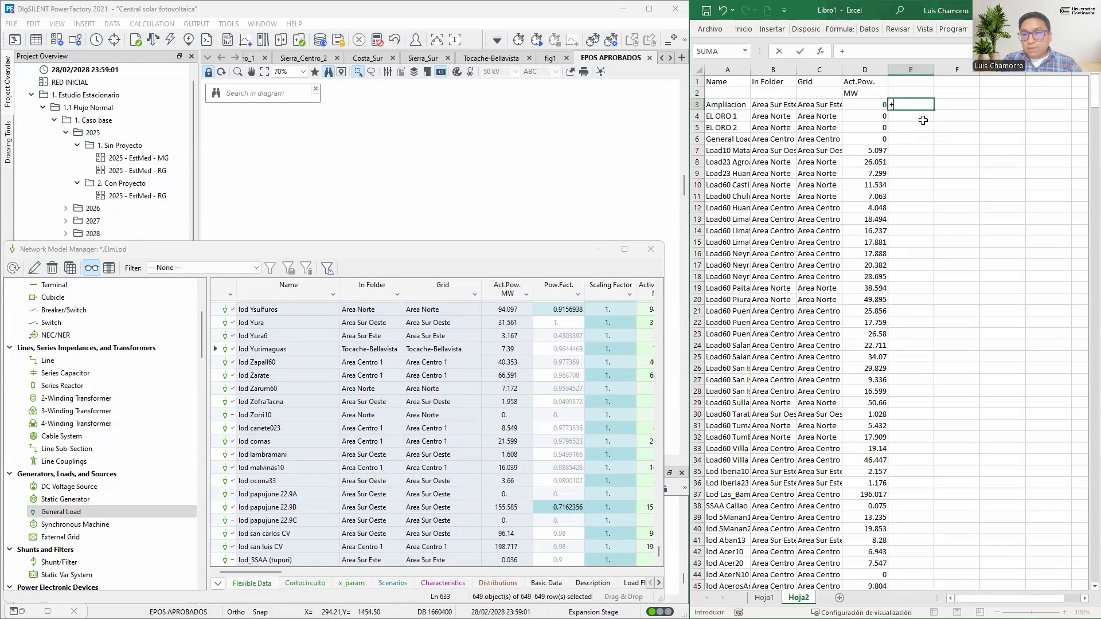
Enter the formula +D3*1.03 in E3 of Hoja2 and fill it down column E for all the listed loads
type("+")
key("Left")
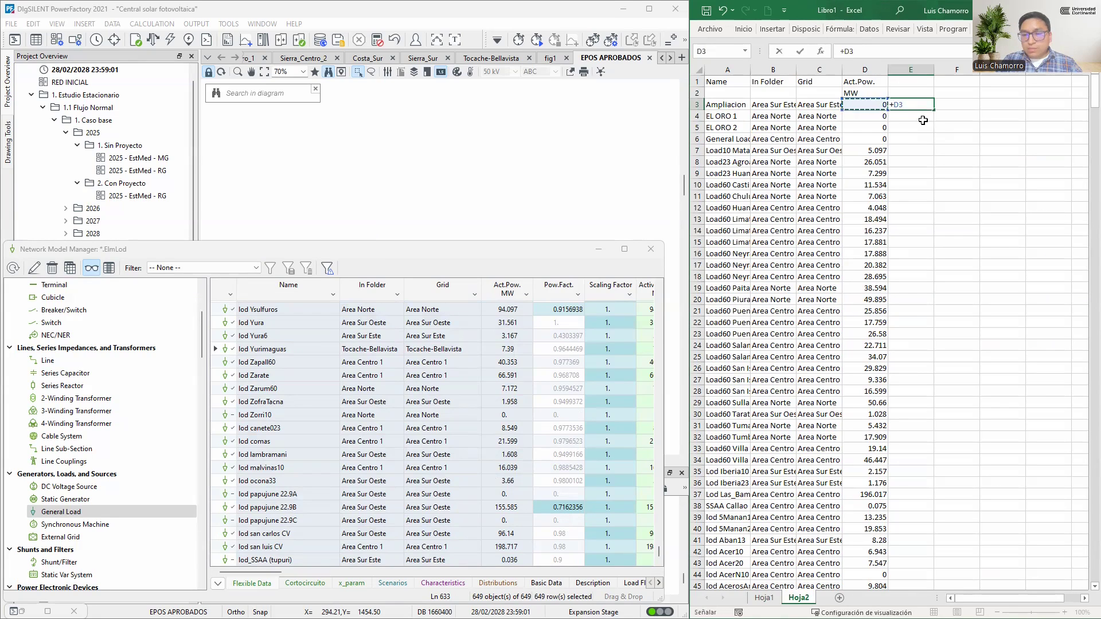
type("*")
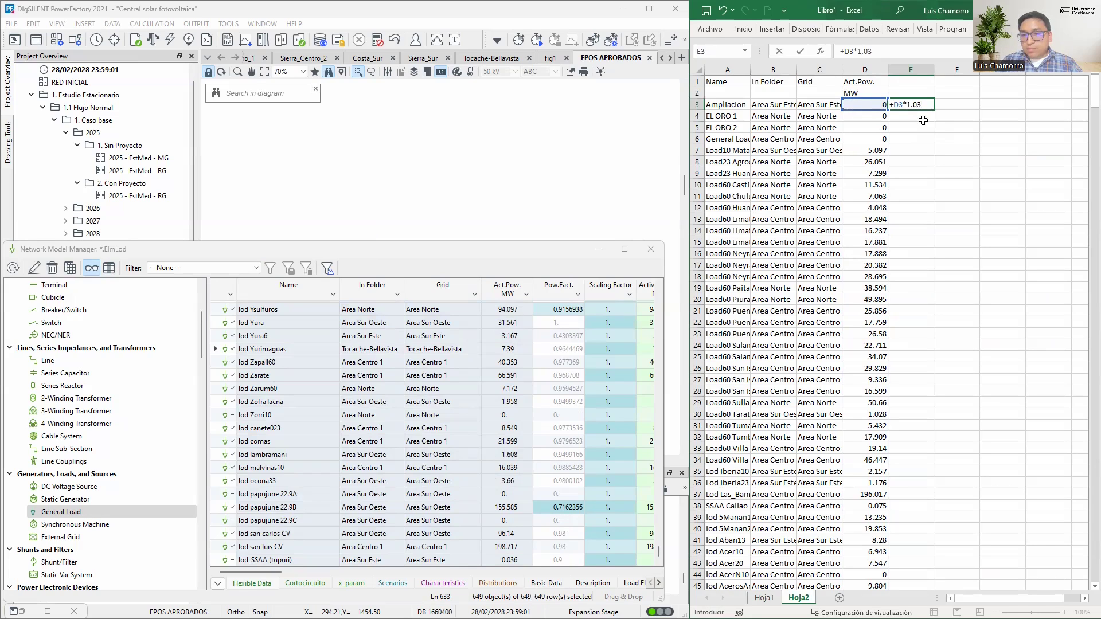
key("Return")
left_click(929, 106)
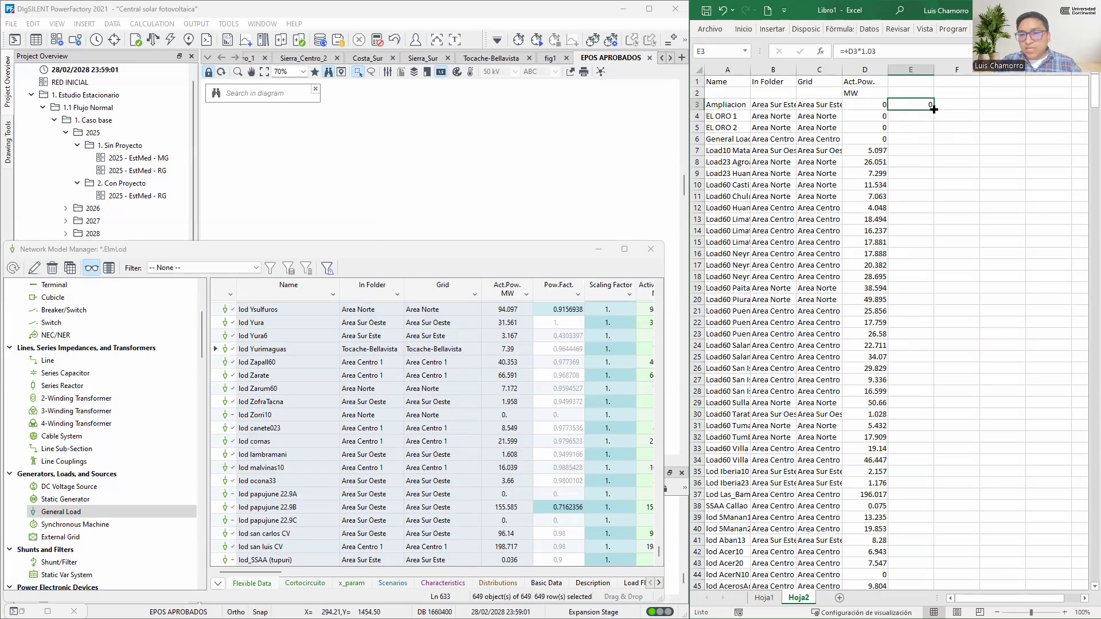
double_click(933, 109)
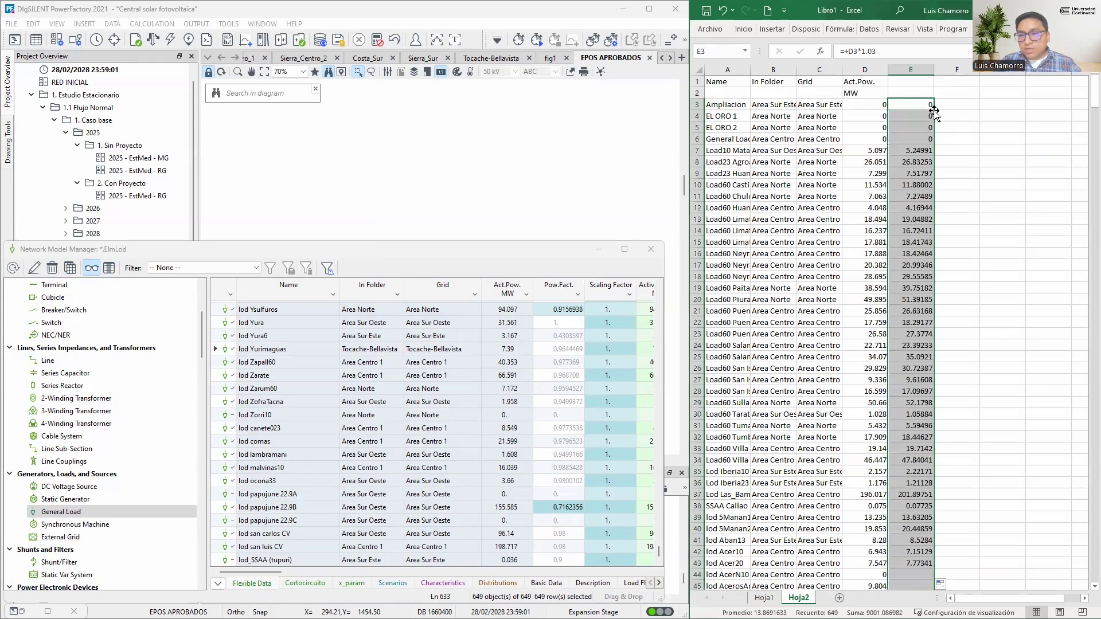
scroll(936, 316, "down", 18)
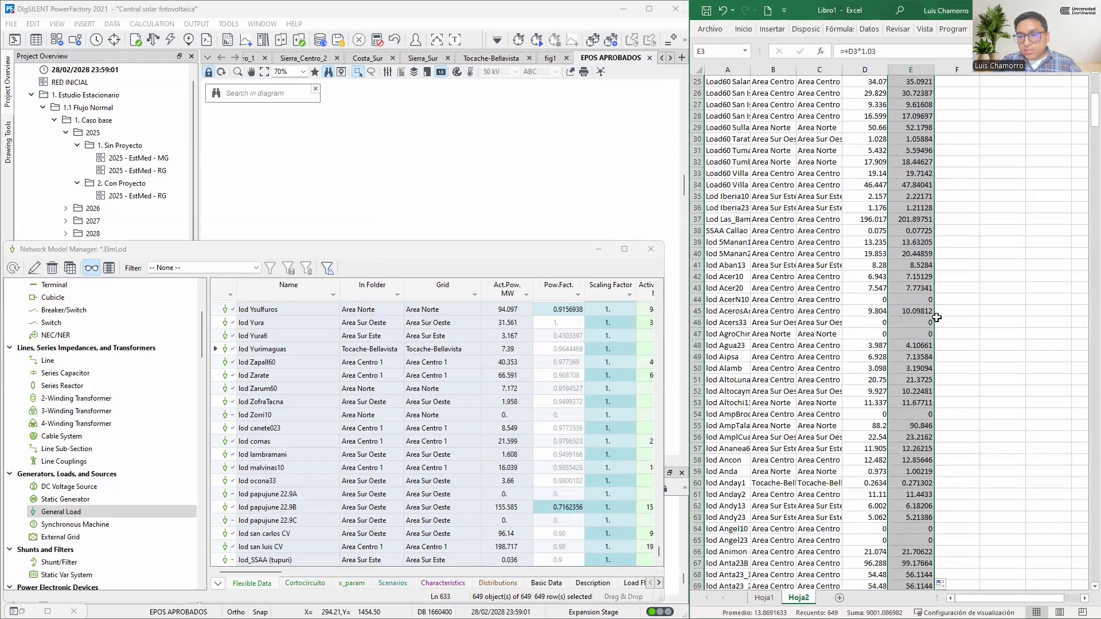
scroll(936, 328, "up", 18)
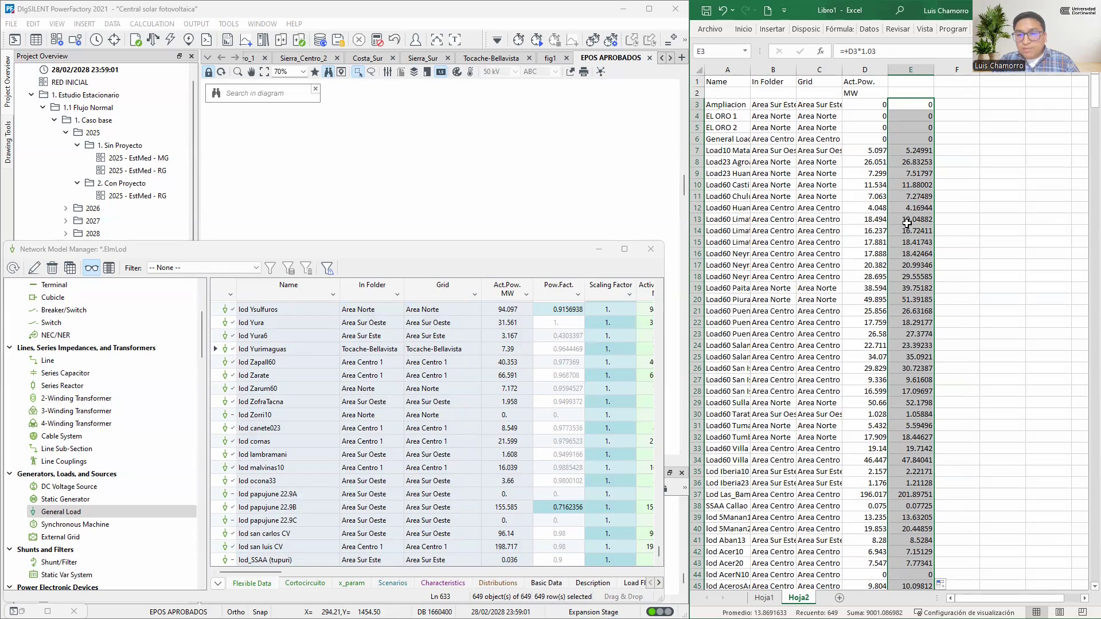
key("ctrl+c")
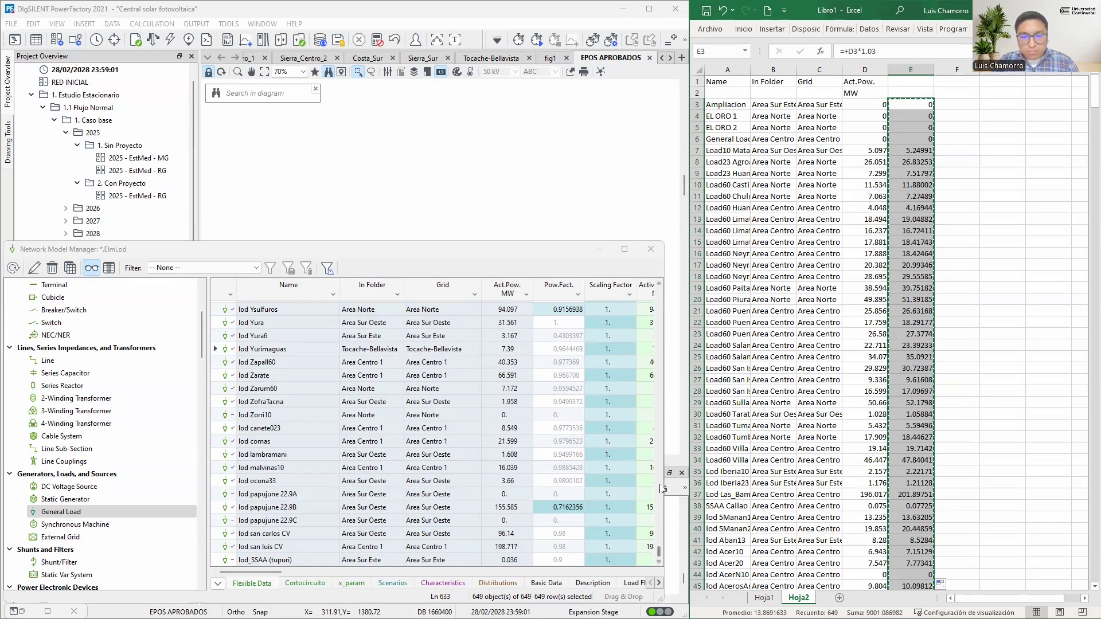
left_click_drag(659, 552, 659, 291)
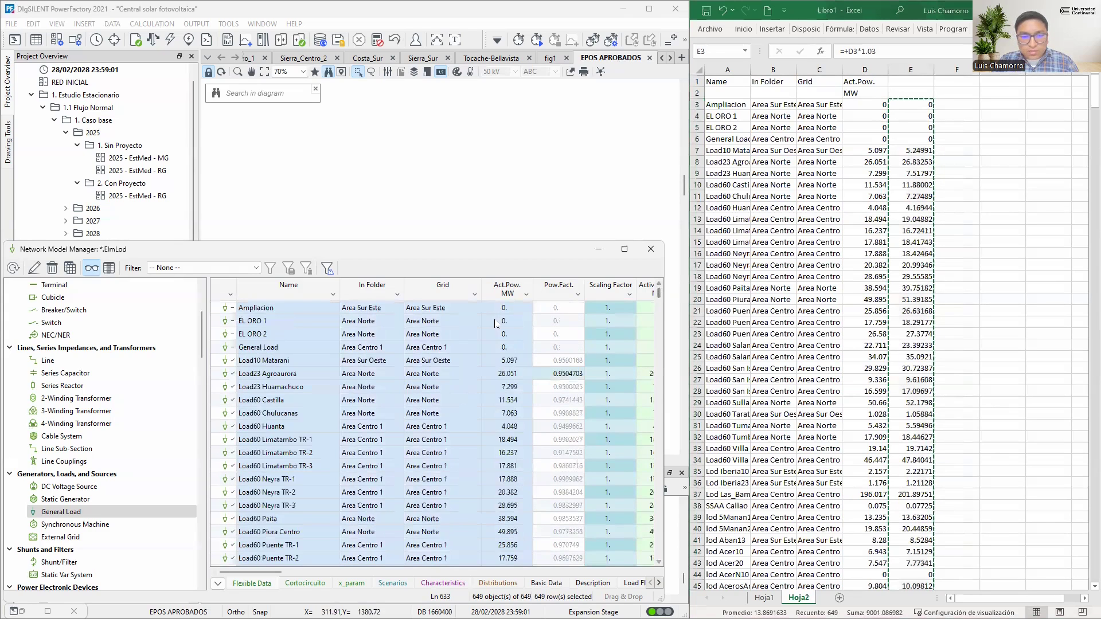
left_click(508, 311)
right_click(508, 312)
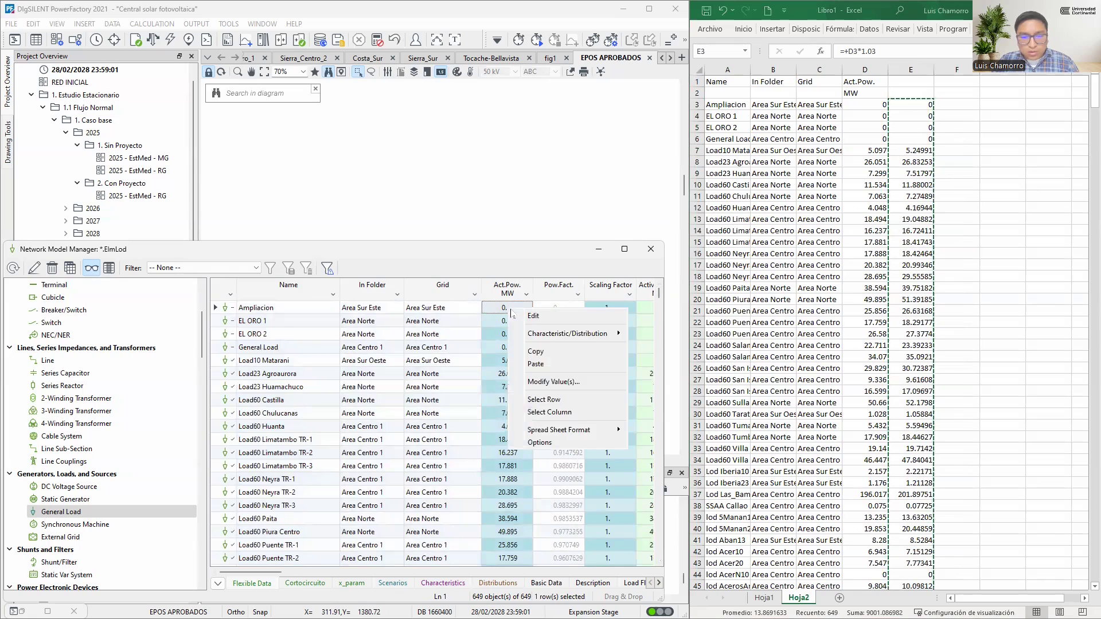
key("Escape")
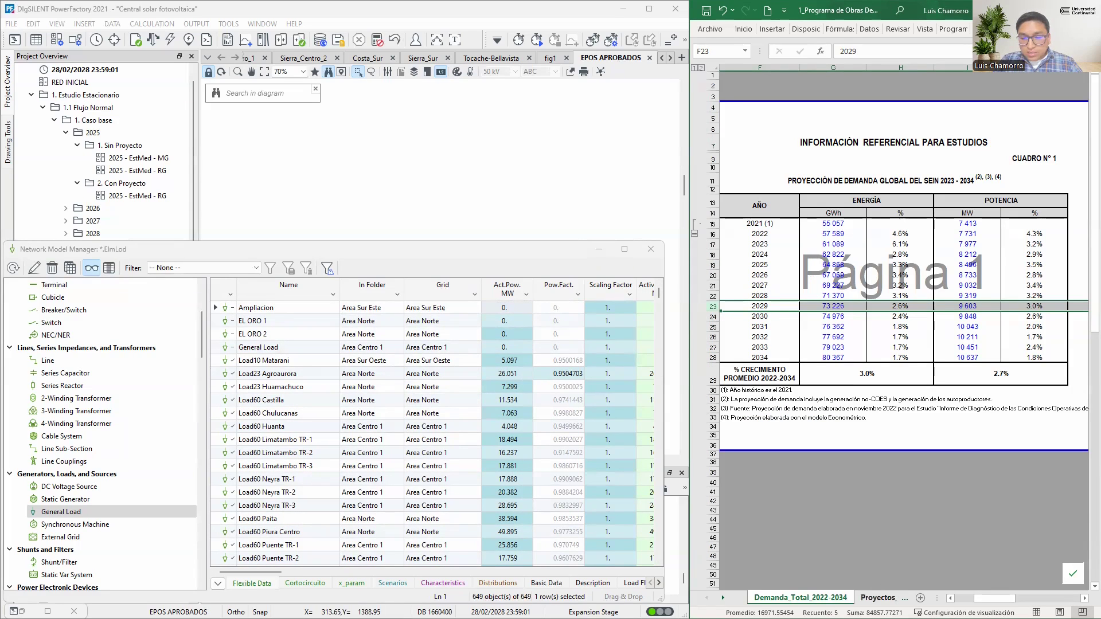
Look up the 2027 MW value for Ampliación Refinería Talara in the Proyectos_Demanda_2023-2034 sheet, with the Network Model Manager minimized
left_click(878, 597)
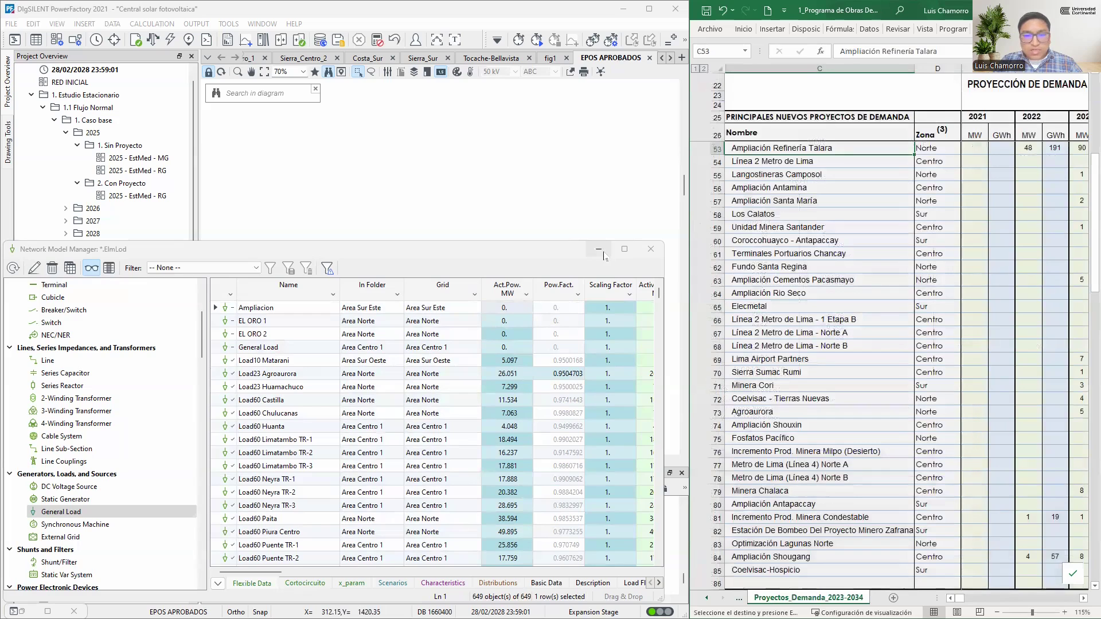
left_click(604, 256)
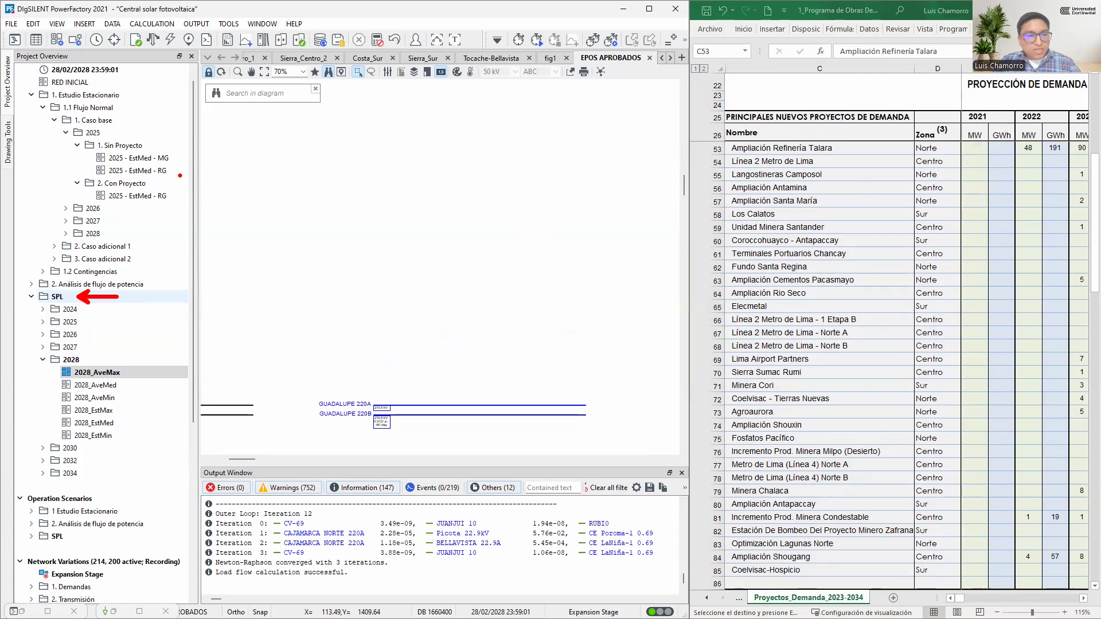
left_click_drag(132, 513, 172, 511)
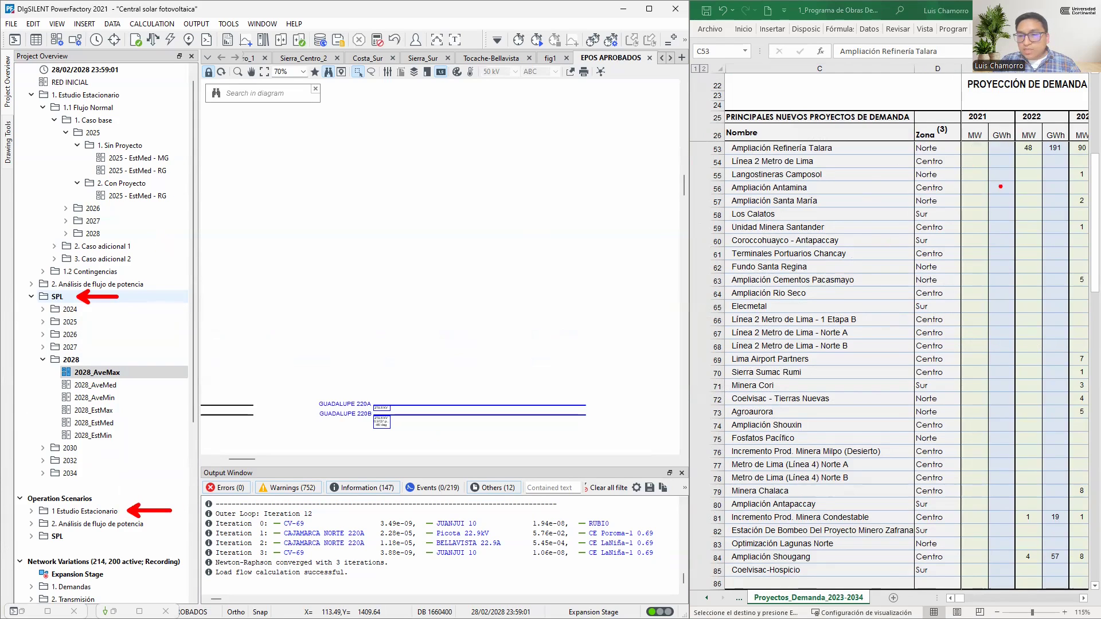
key("Escape")
scroll(983, 172, "right", 2)
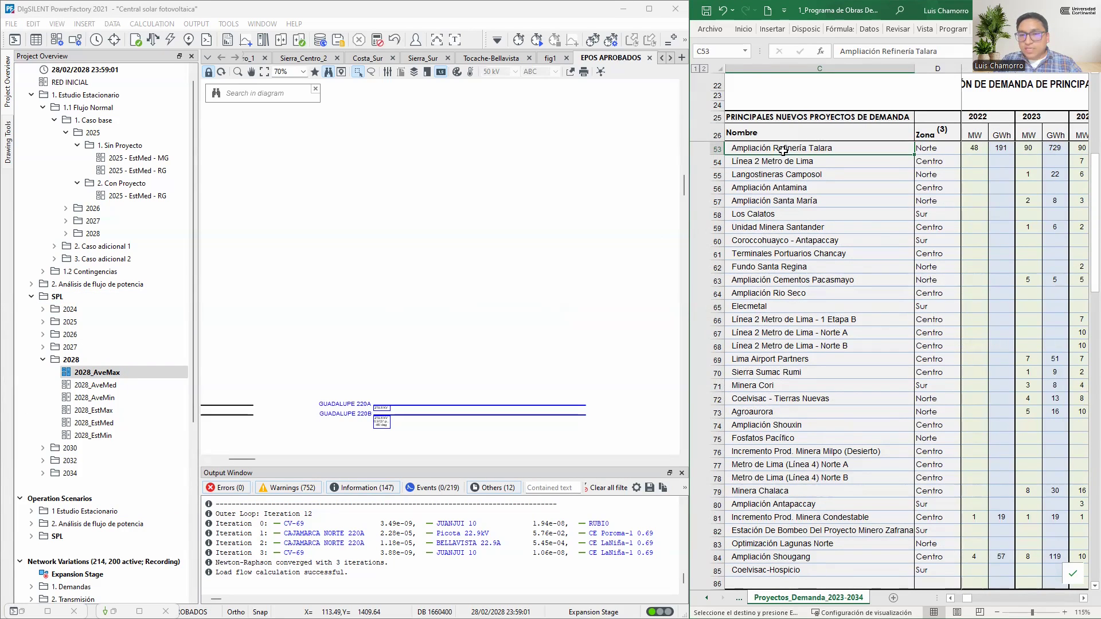
scroll(994, 205, "right", 3)
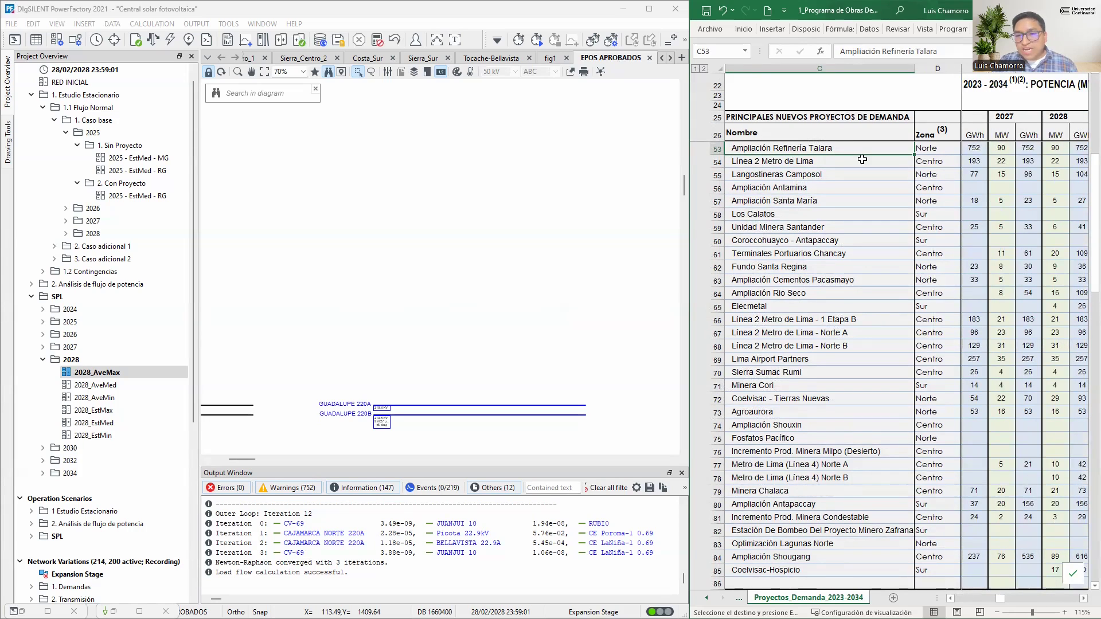
left_click(1007, 150)
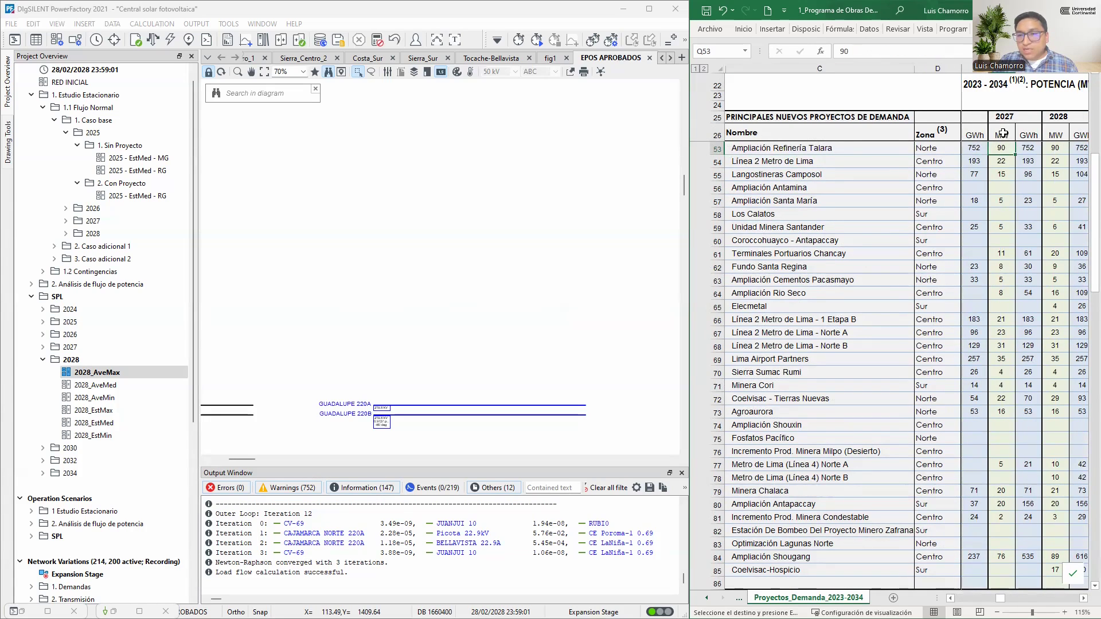
Activate the 2027 - EstMed - MG study case from the 2027 Sin Proyecto folder of the base case
left_click(155, 229)
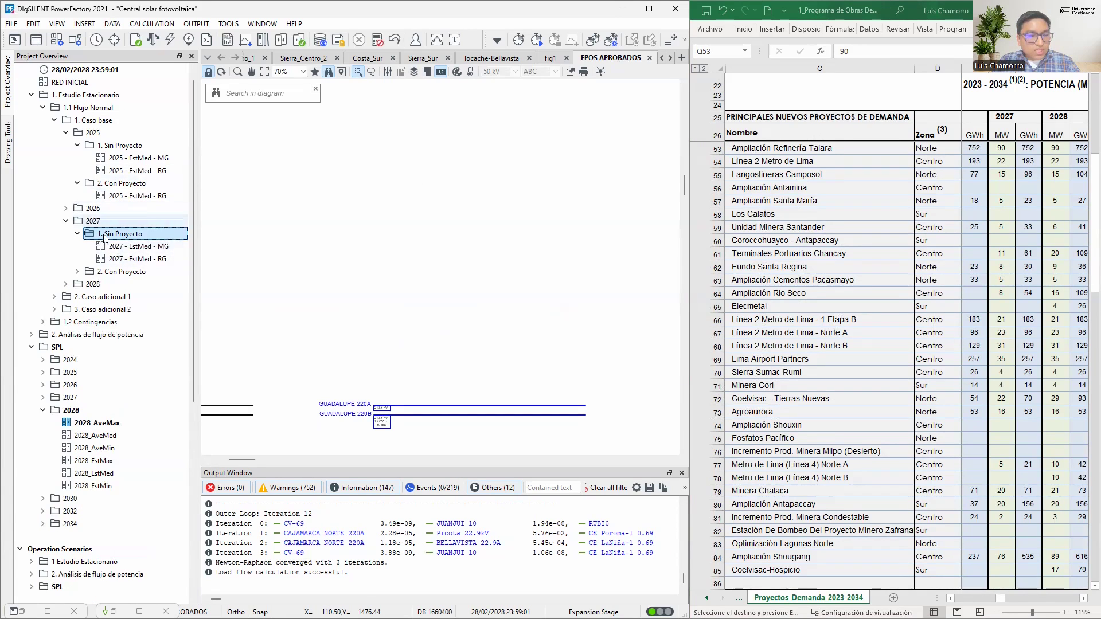
left_click(153, 247)
right_click(154, 248)
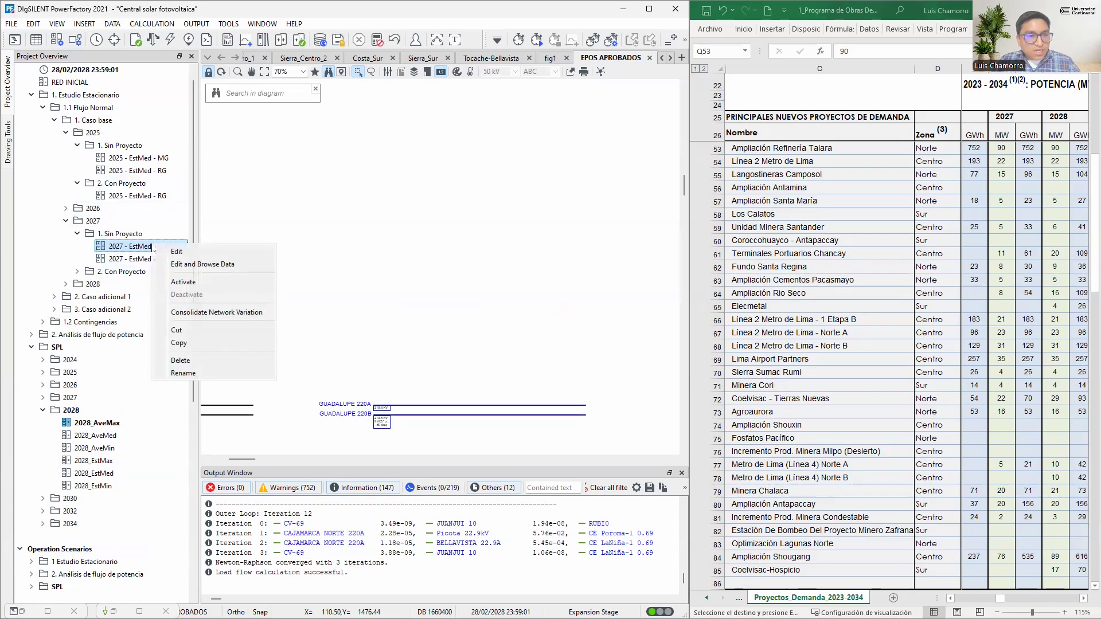
left_click(198, 282)
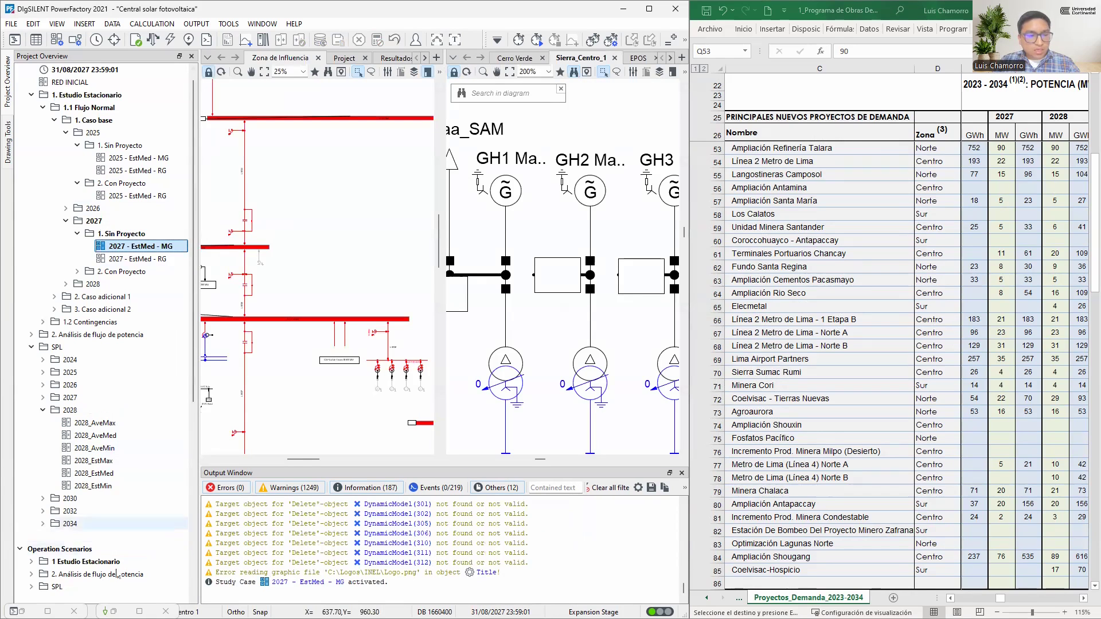
Restore the Network Model Manager and filter the general loads by name with "talara" to list only lod AmpTalara
left_click(114, 612)
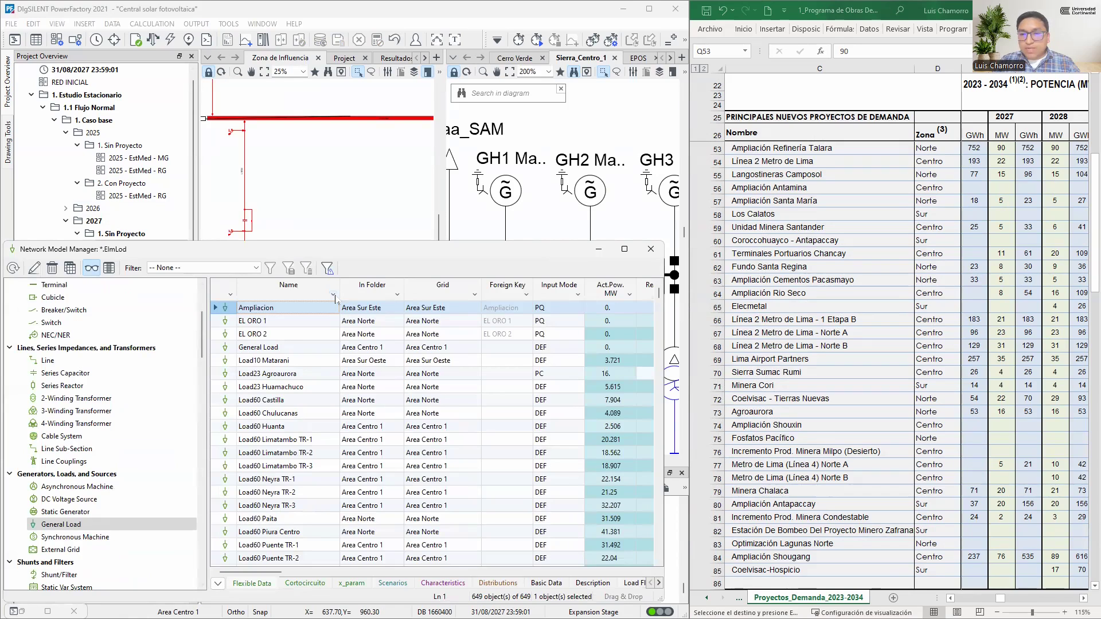
left_click(334, 296)
left_click(303, 326)
type("talara")
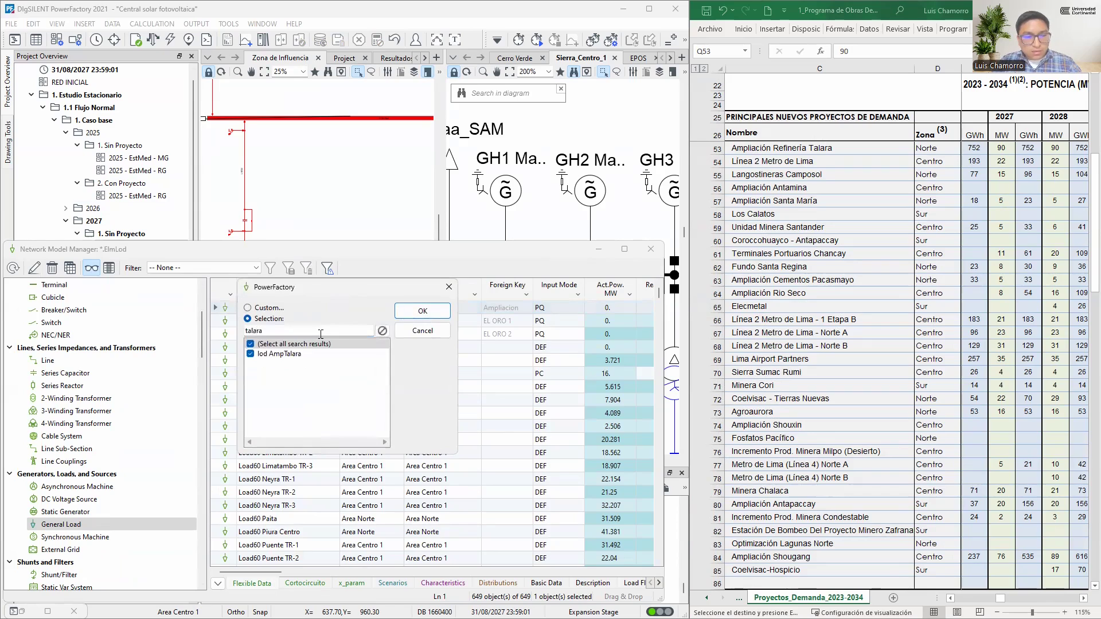
left_click(419, 312)
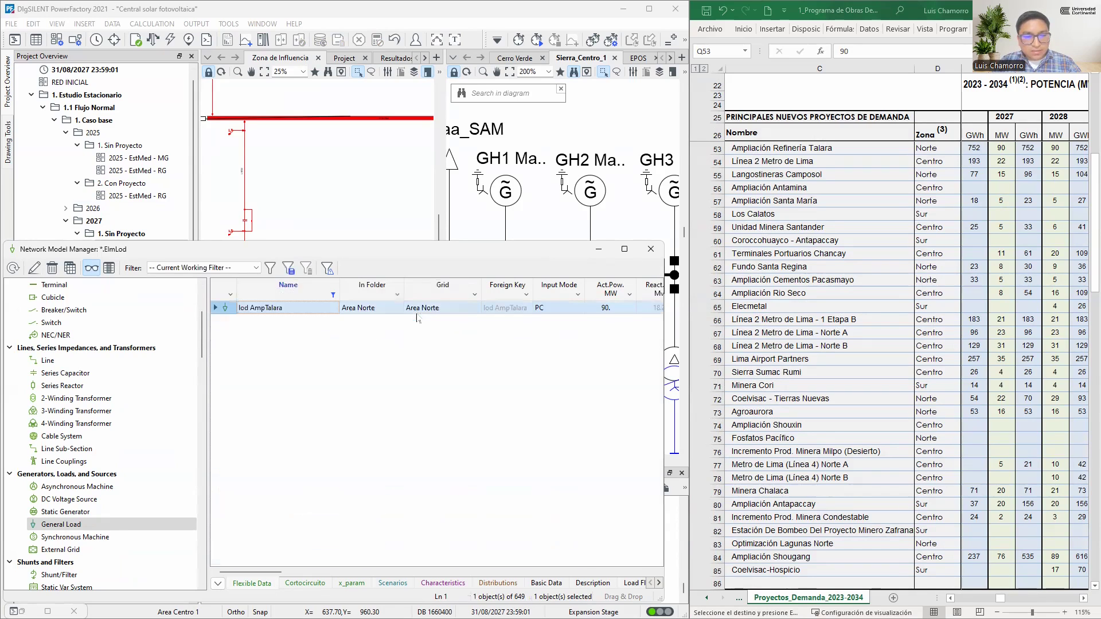
Examine the active power in the Load Flow data of lod AmpTalara, leave without changes, and put the Network Model Manager away
double_click(227, 308)
left_click(123, 288)
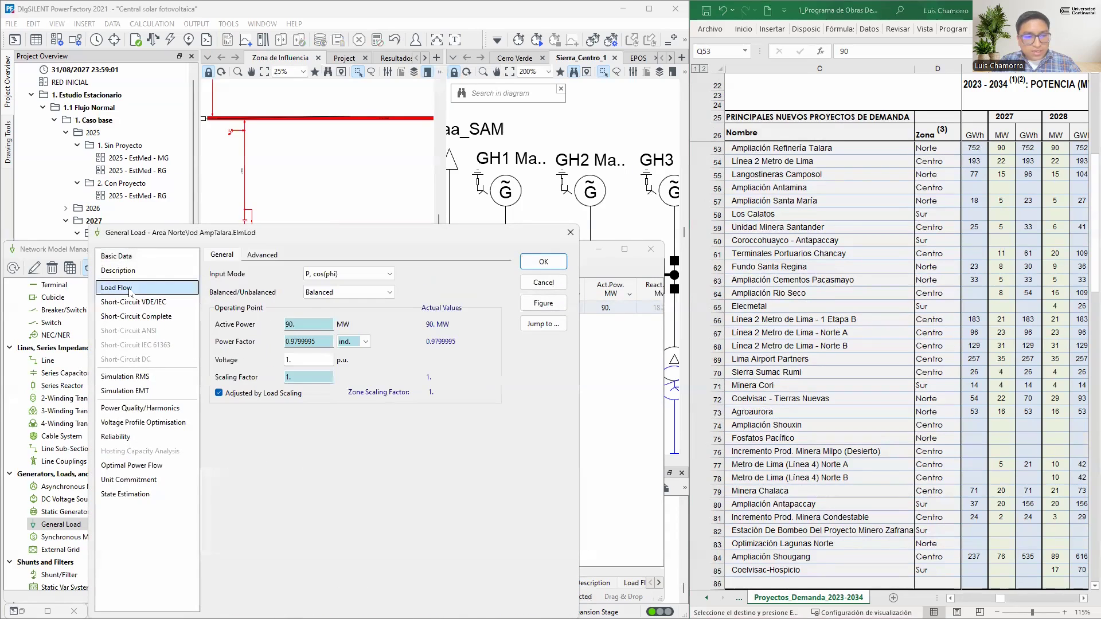
double_click(289, 324)
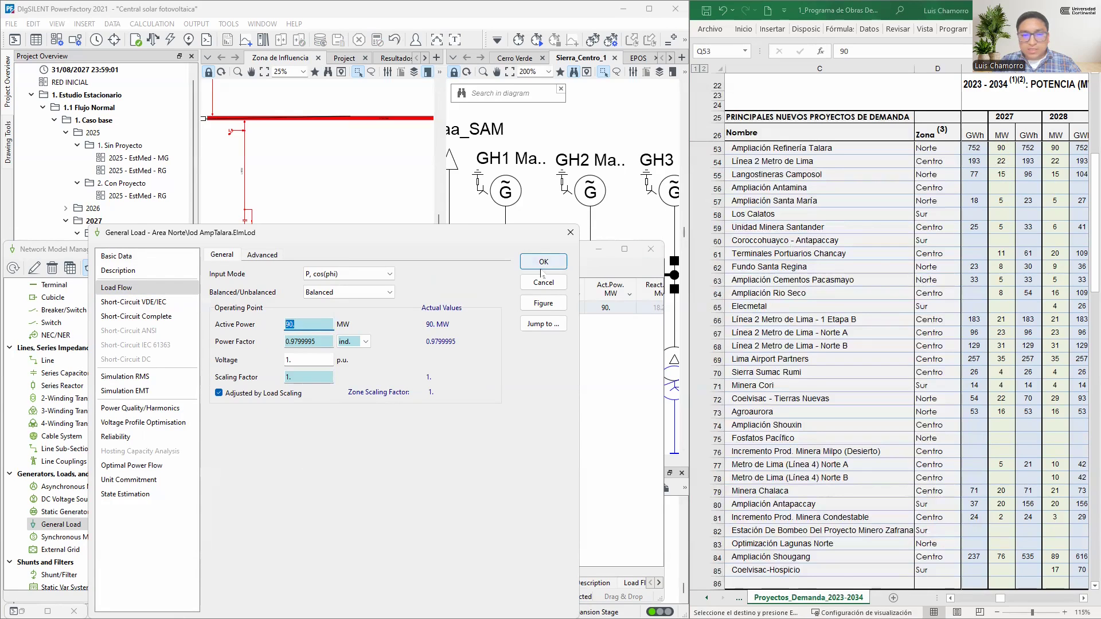
left_click(554, 284)
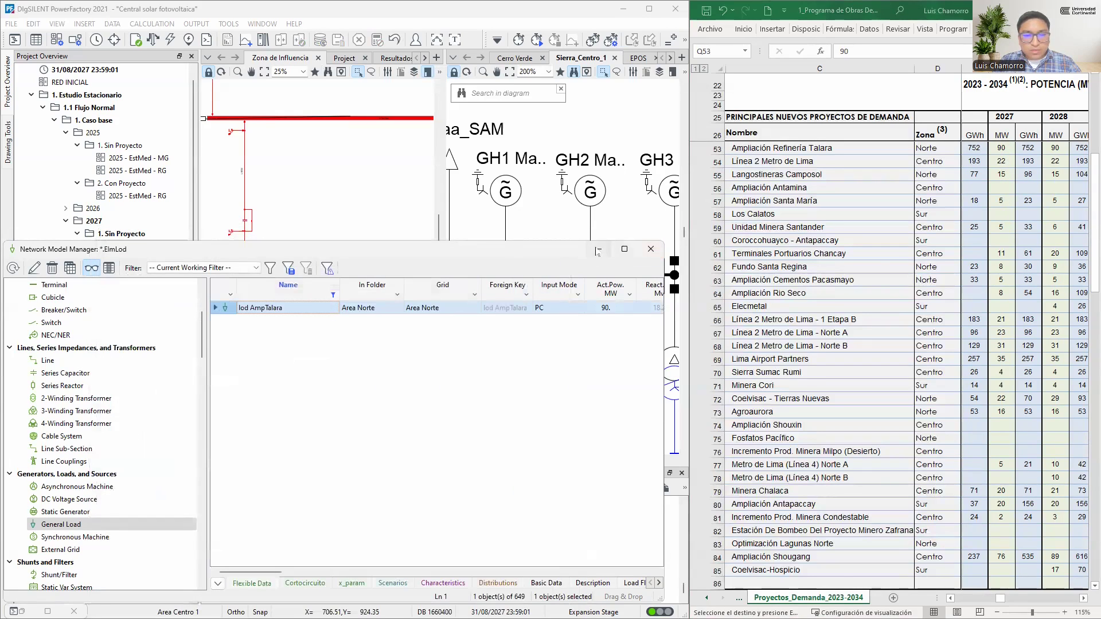
left_click(651, 249)
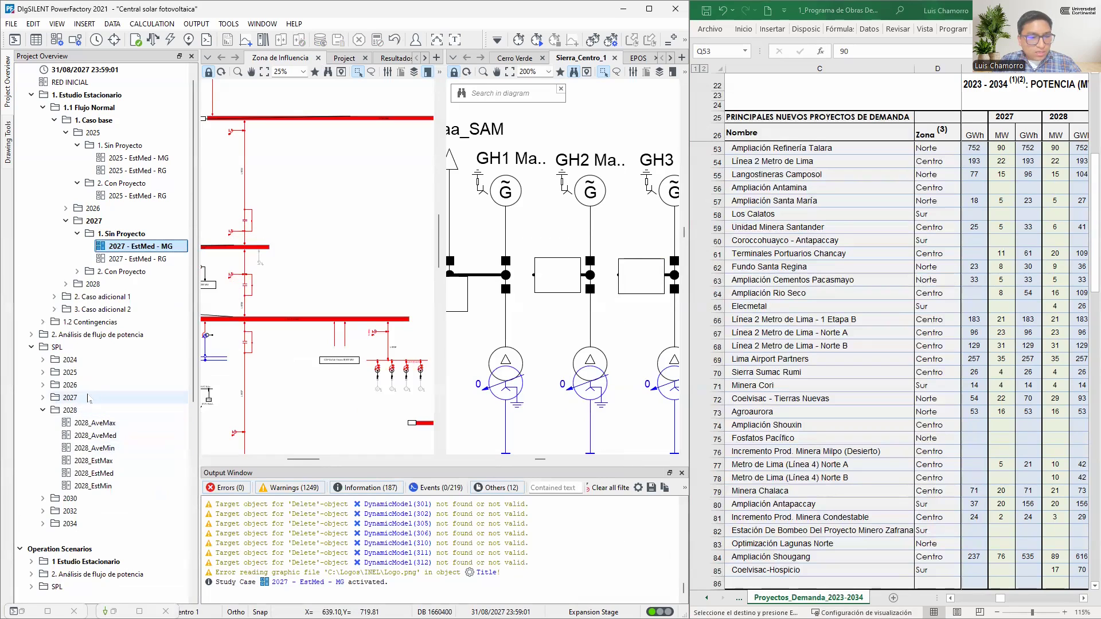
Activate the 2027_AveMax study case from the 2027 folder under SPL
double_click(87, 400)
left_click(113, 412)
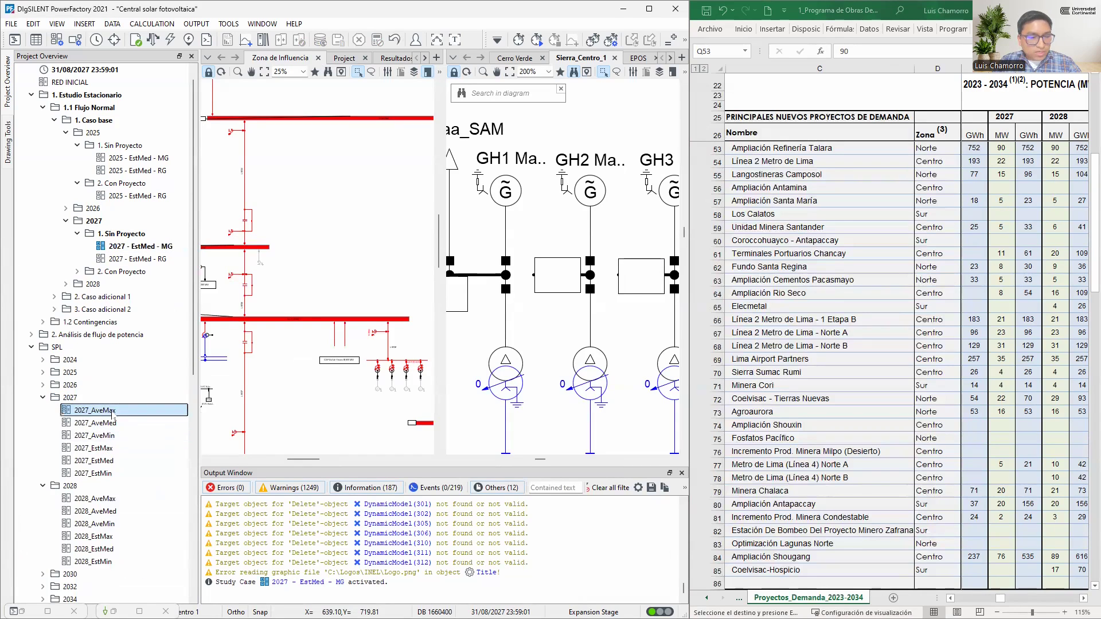
right_click(113, 413)
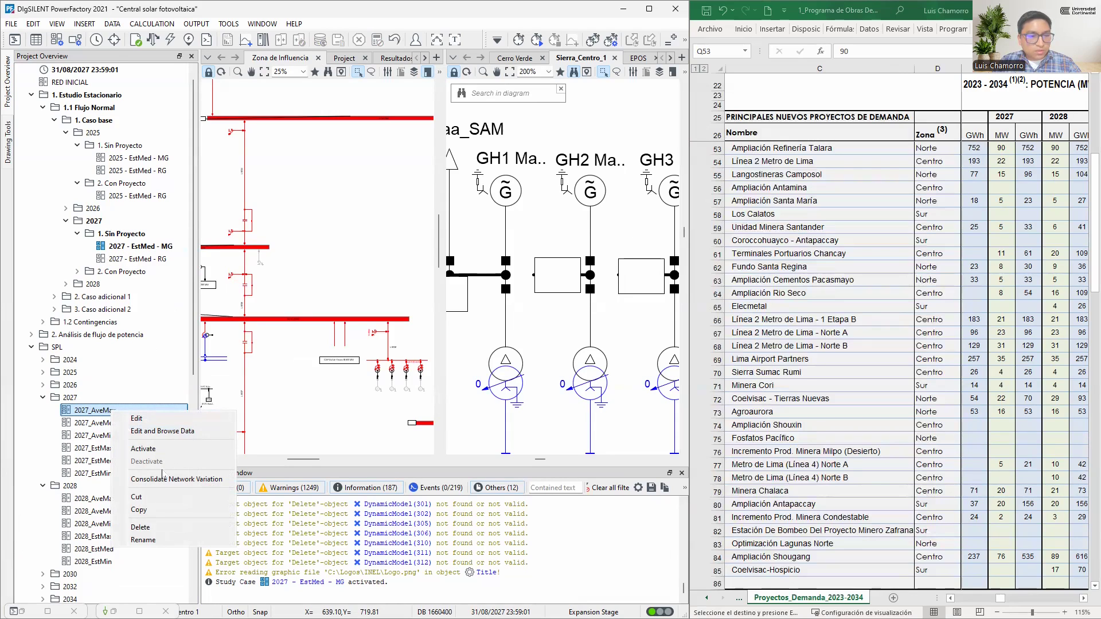
left_click(154, 449)
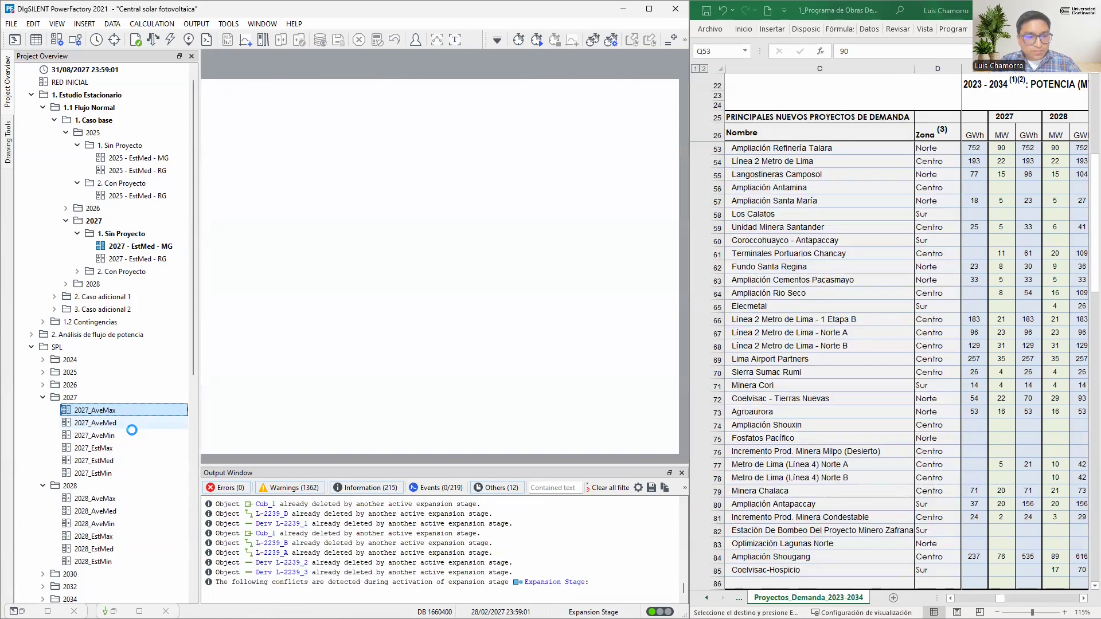
Restore the Network Model Manager and display the Load Flow data of lod AmpTalara for the active study case
left_click(105, 612)
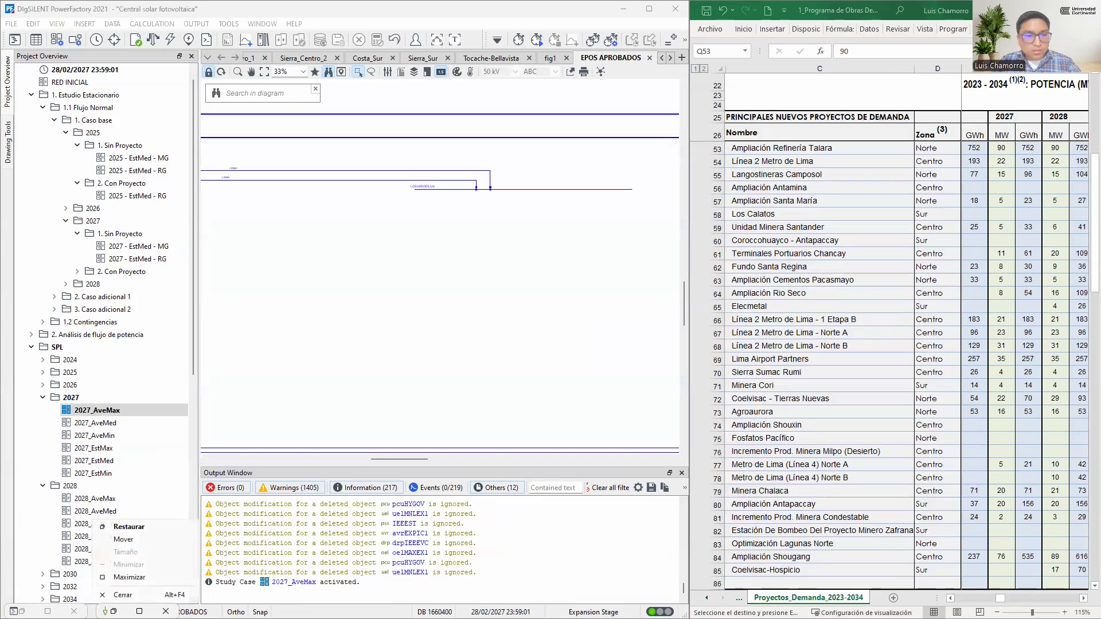
left_click(129, 527)
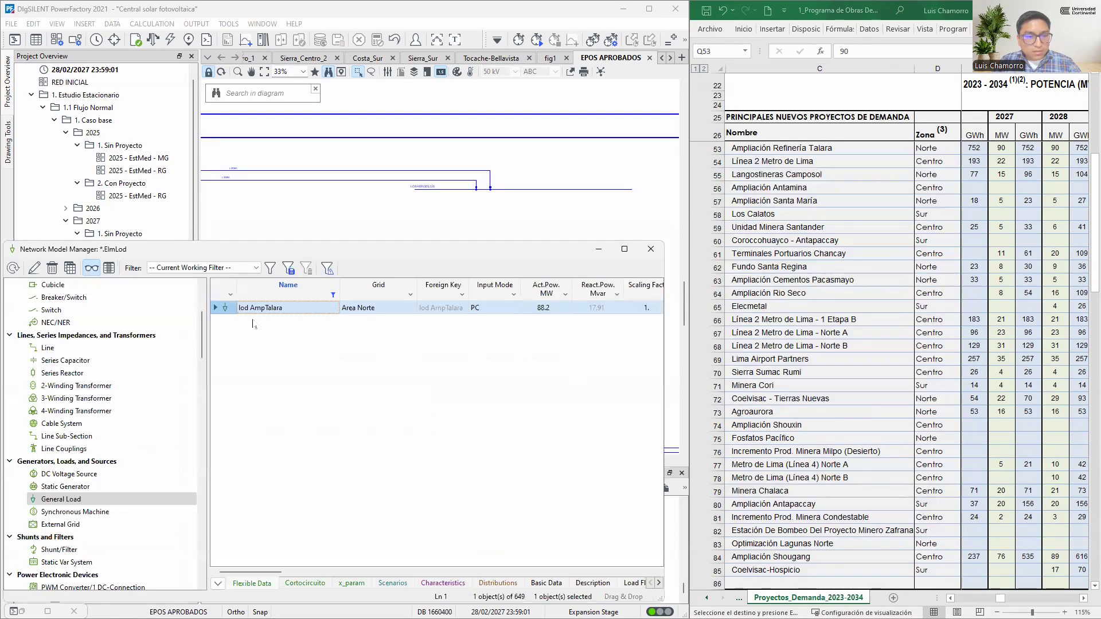
double_click(228, 309)
left_click(136, 290)
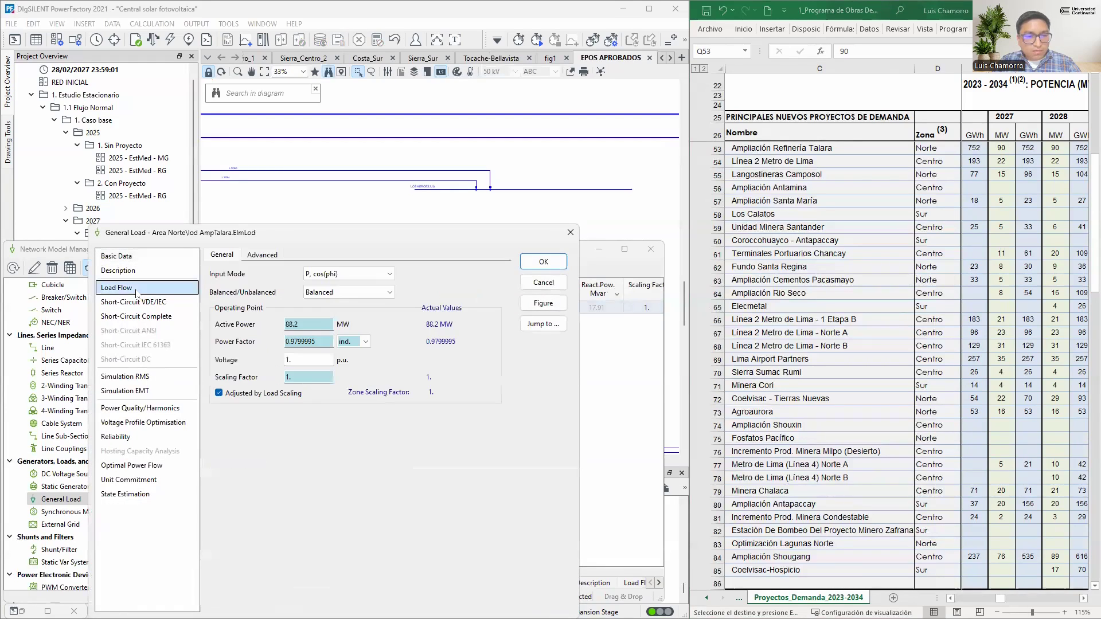
Check the active power of lod AmpTalara for the 2027_AveMax case, discard the dialog, and close the Network Model Manager
double_click(272, 324)
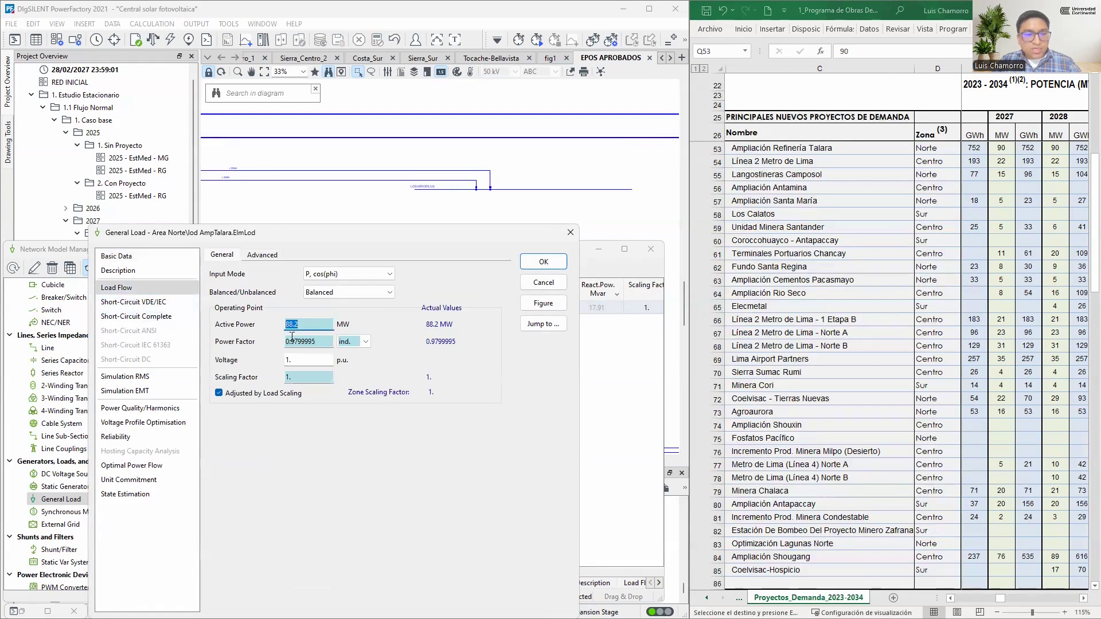
left_click(554, 284)
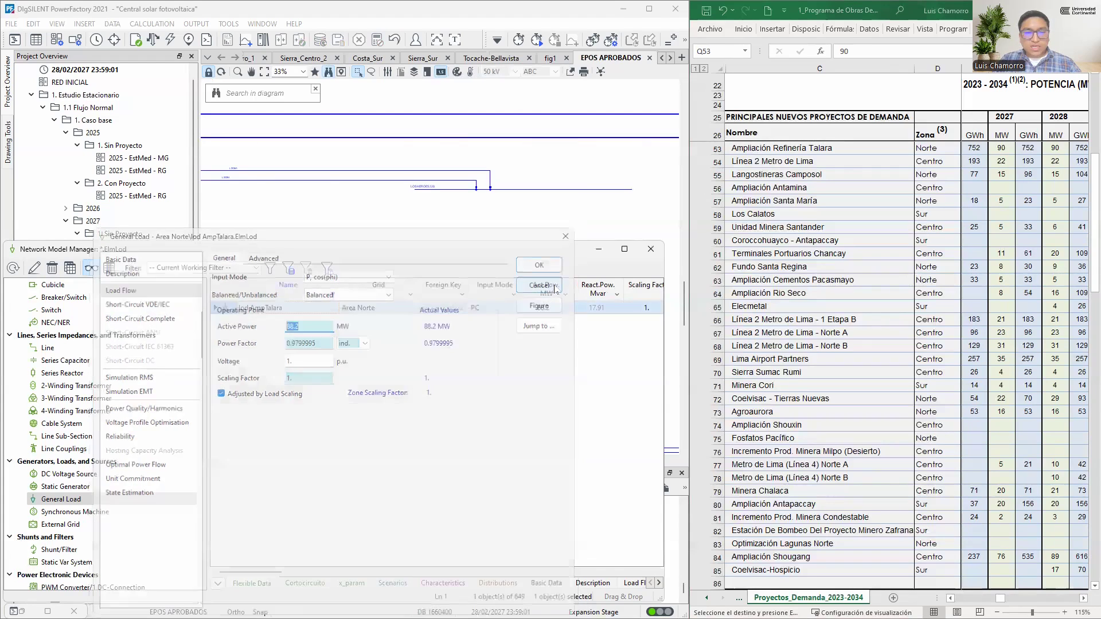
left_click(651, 249)
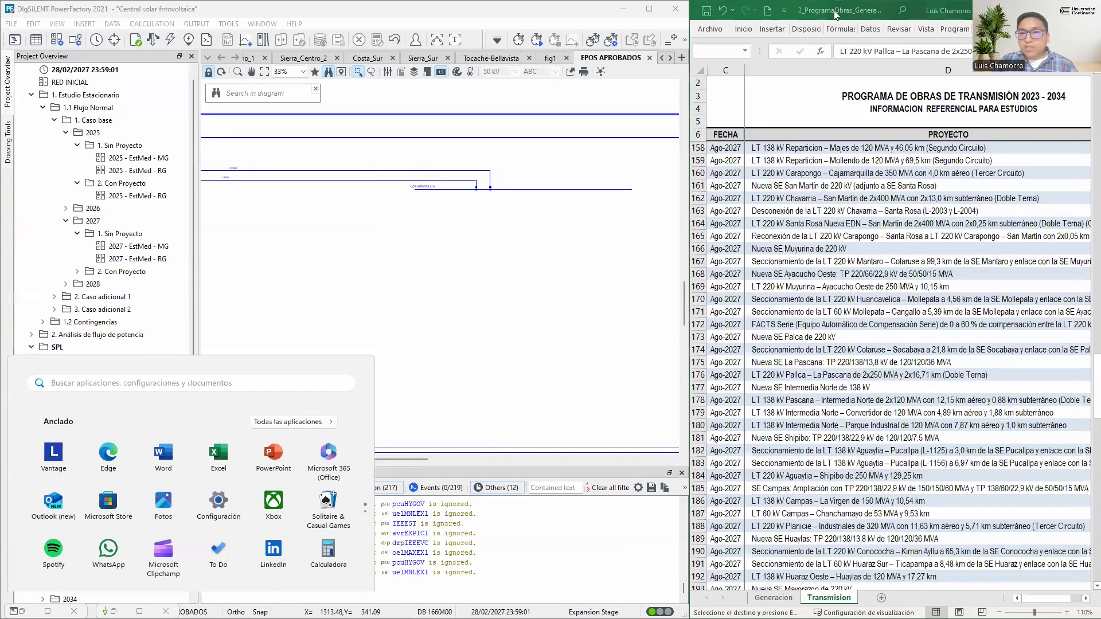
Switch to the 2_ProgramaObras workbook in Excel and review the 2027 transmission projects listed in the Transmision sheet
left_click(835, 14)
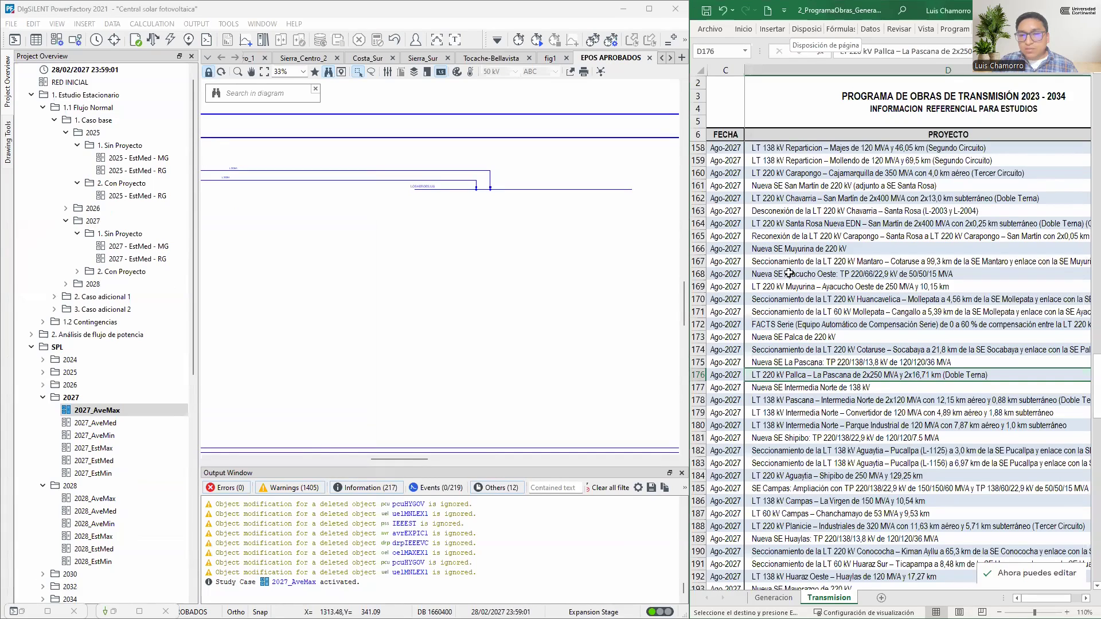
scroll(801, 327, "up", 3)
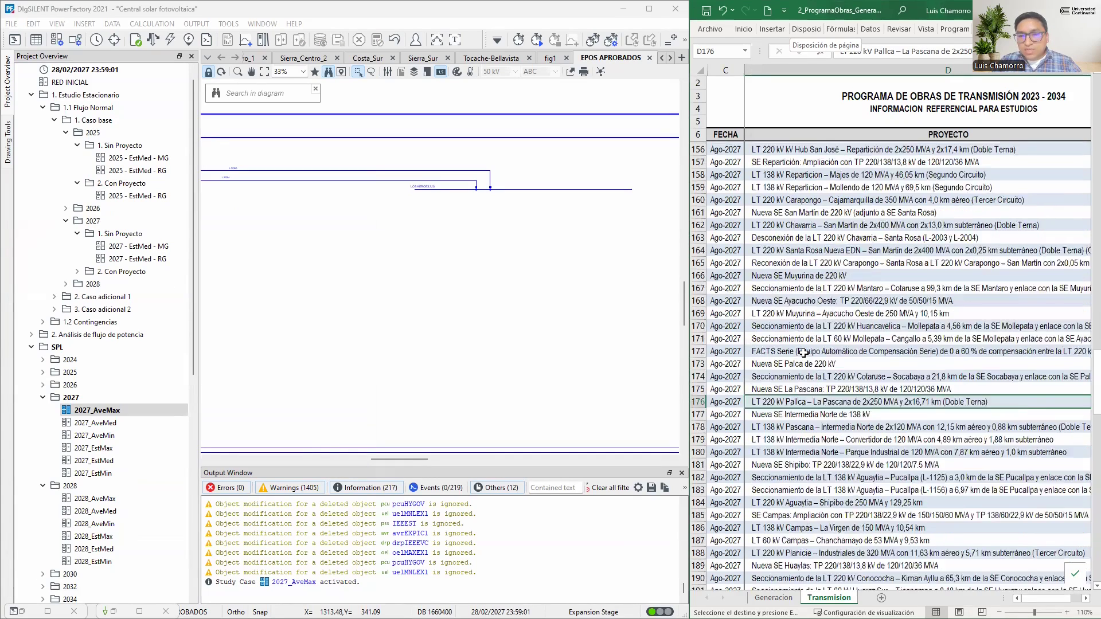
scroll(803, 354, "up", 5)
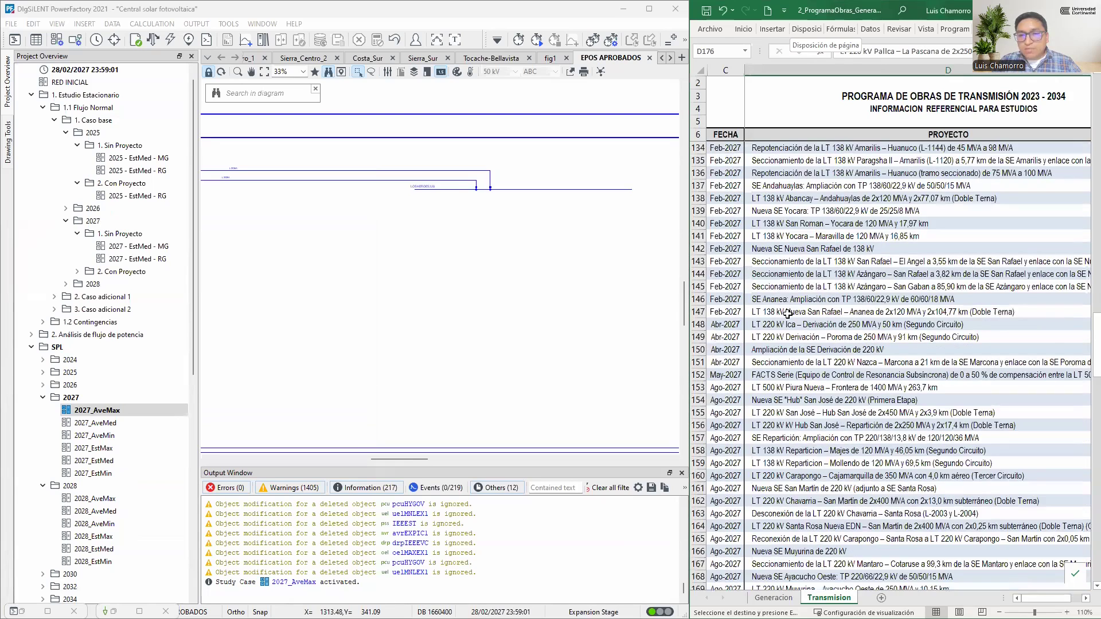
scroll(788, 314, "down", 3)
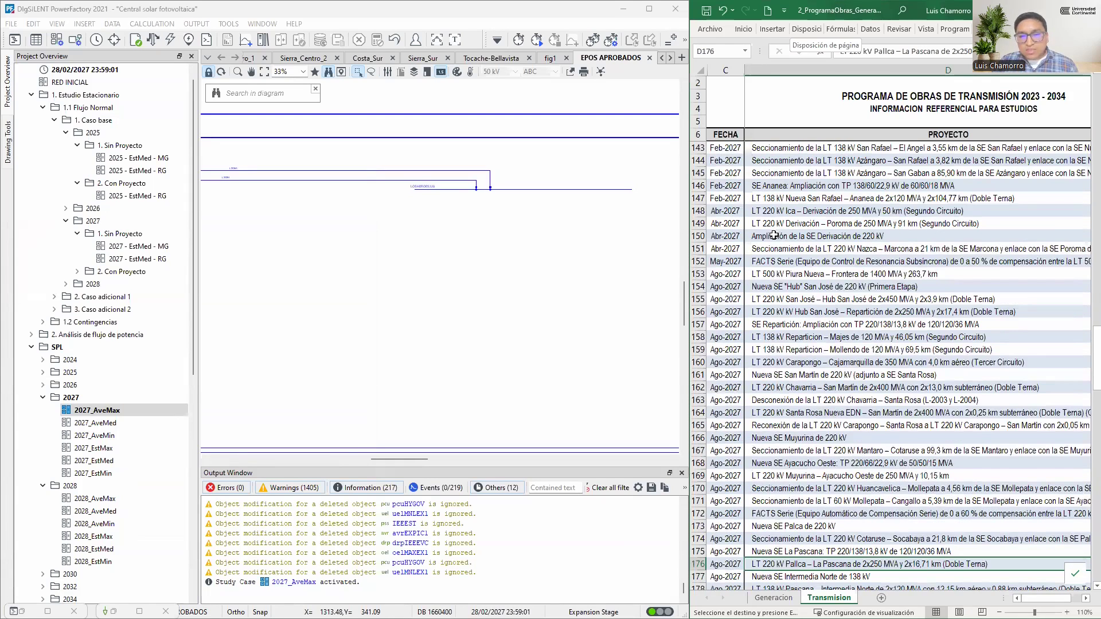